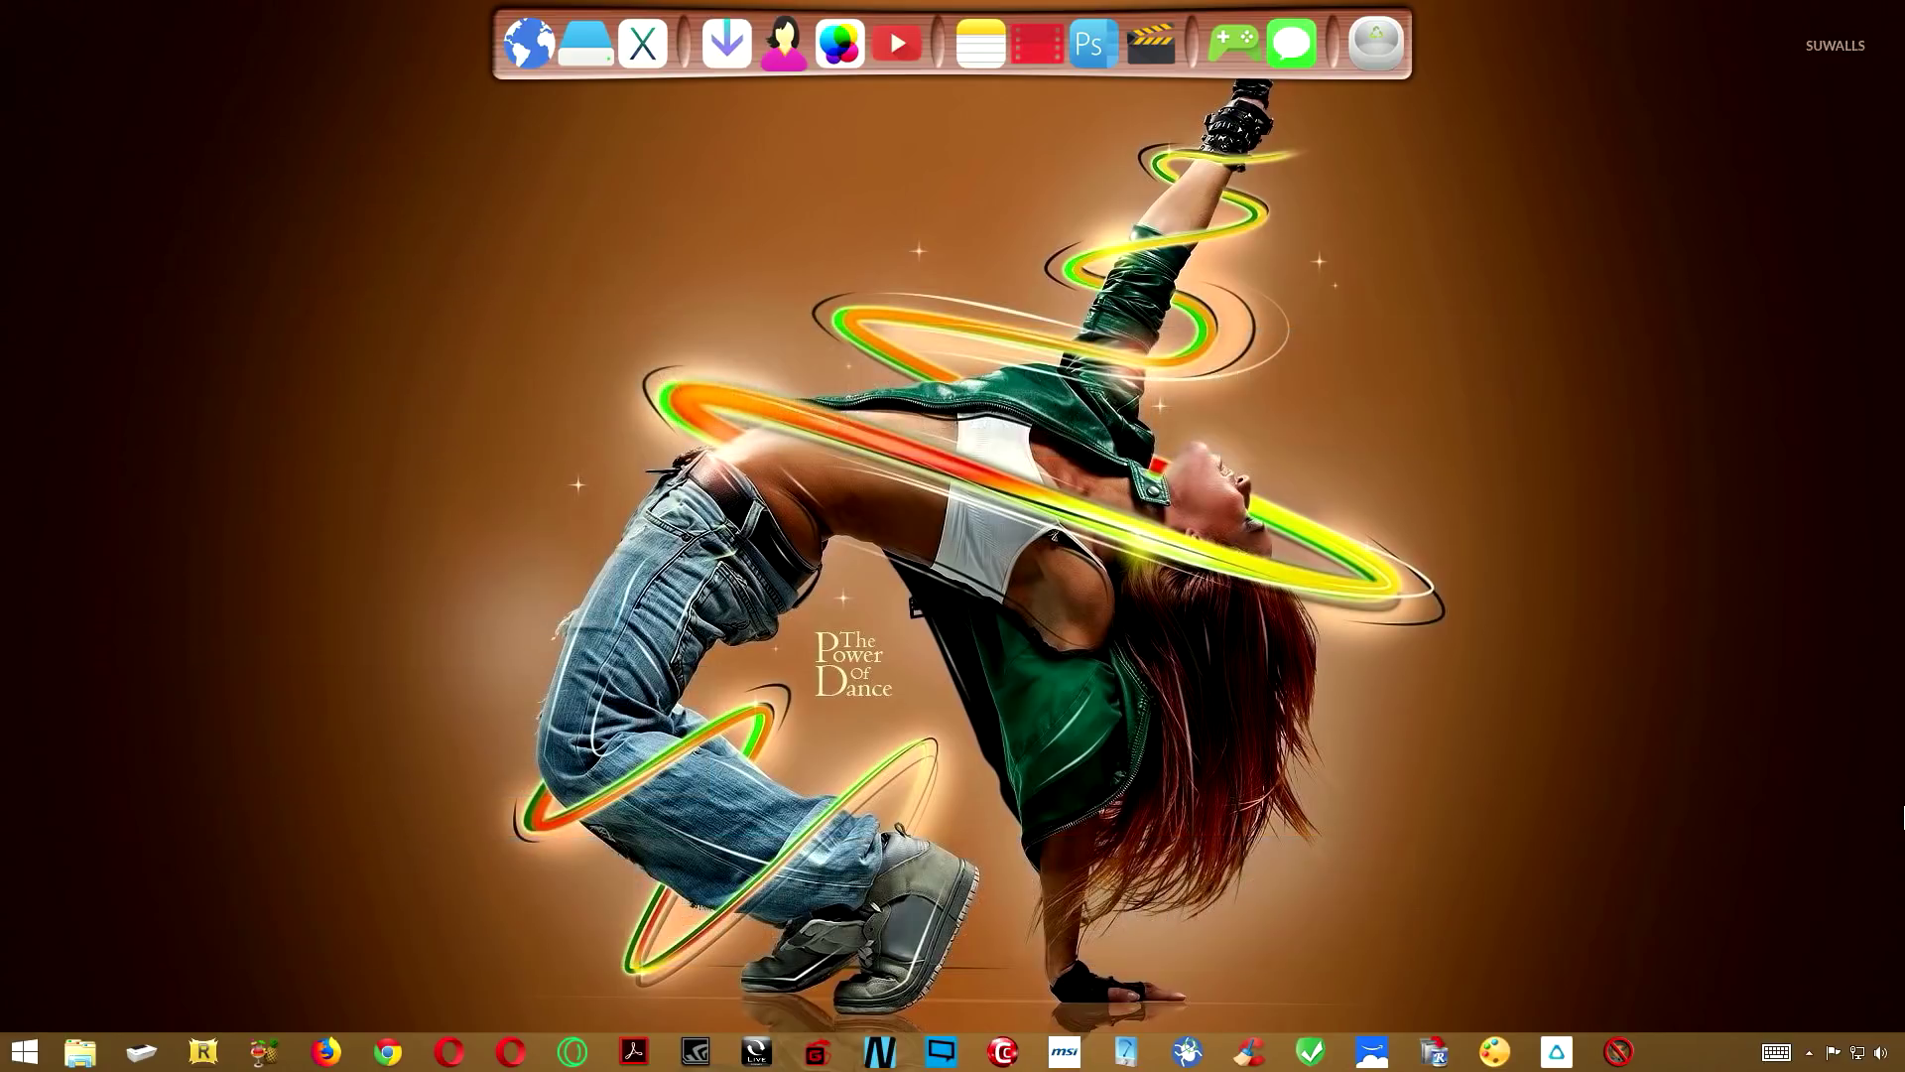
Launch Movie Studio Platinum 13.0 and start a new empty project from the welcome window.
{"action": "left_click", "coordinate": [1032, 62]}
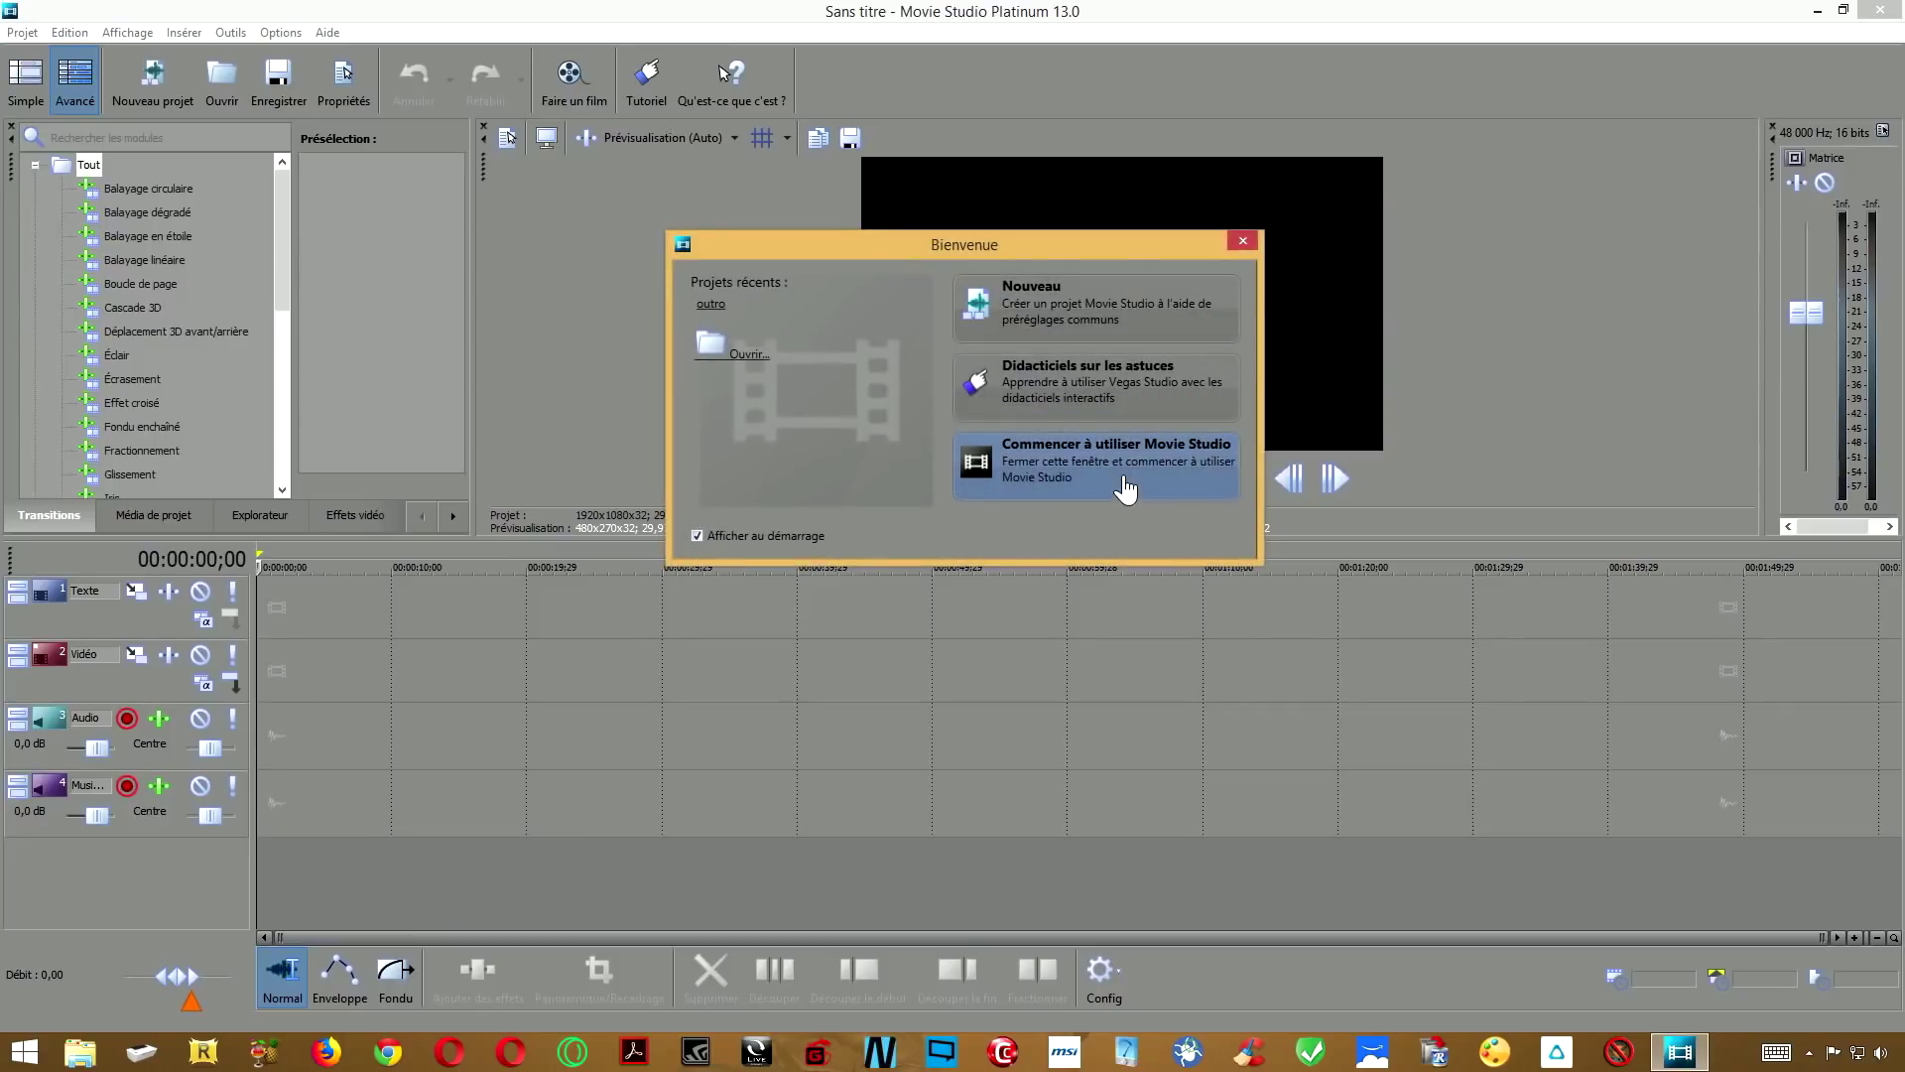
{"action": "left_click", "coordinate": [1039, 306]}
{"action": "left_click", "coordinate": [914, 674]}
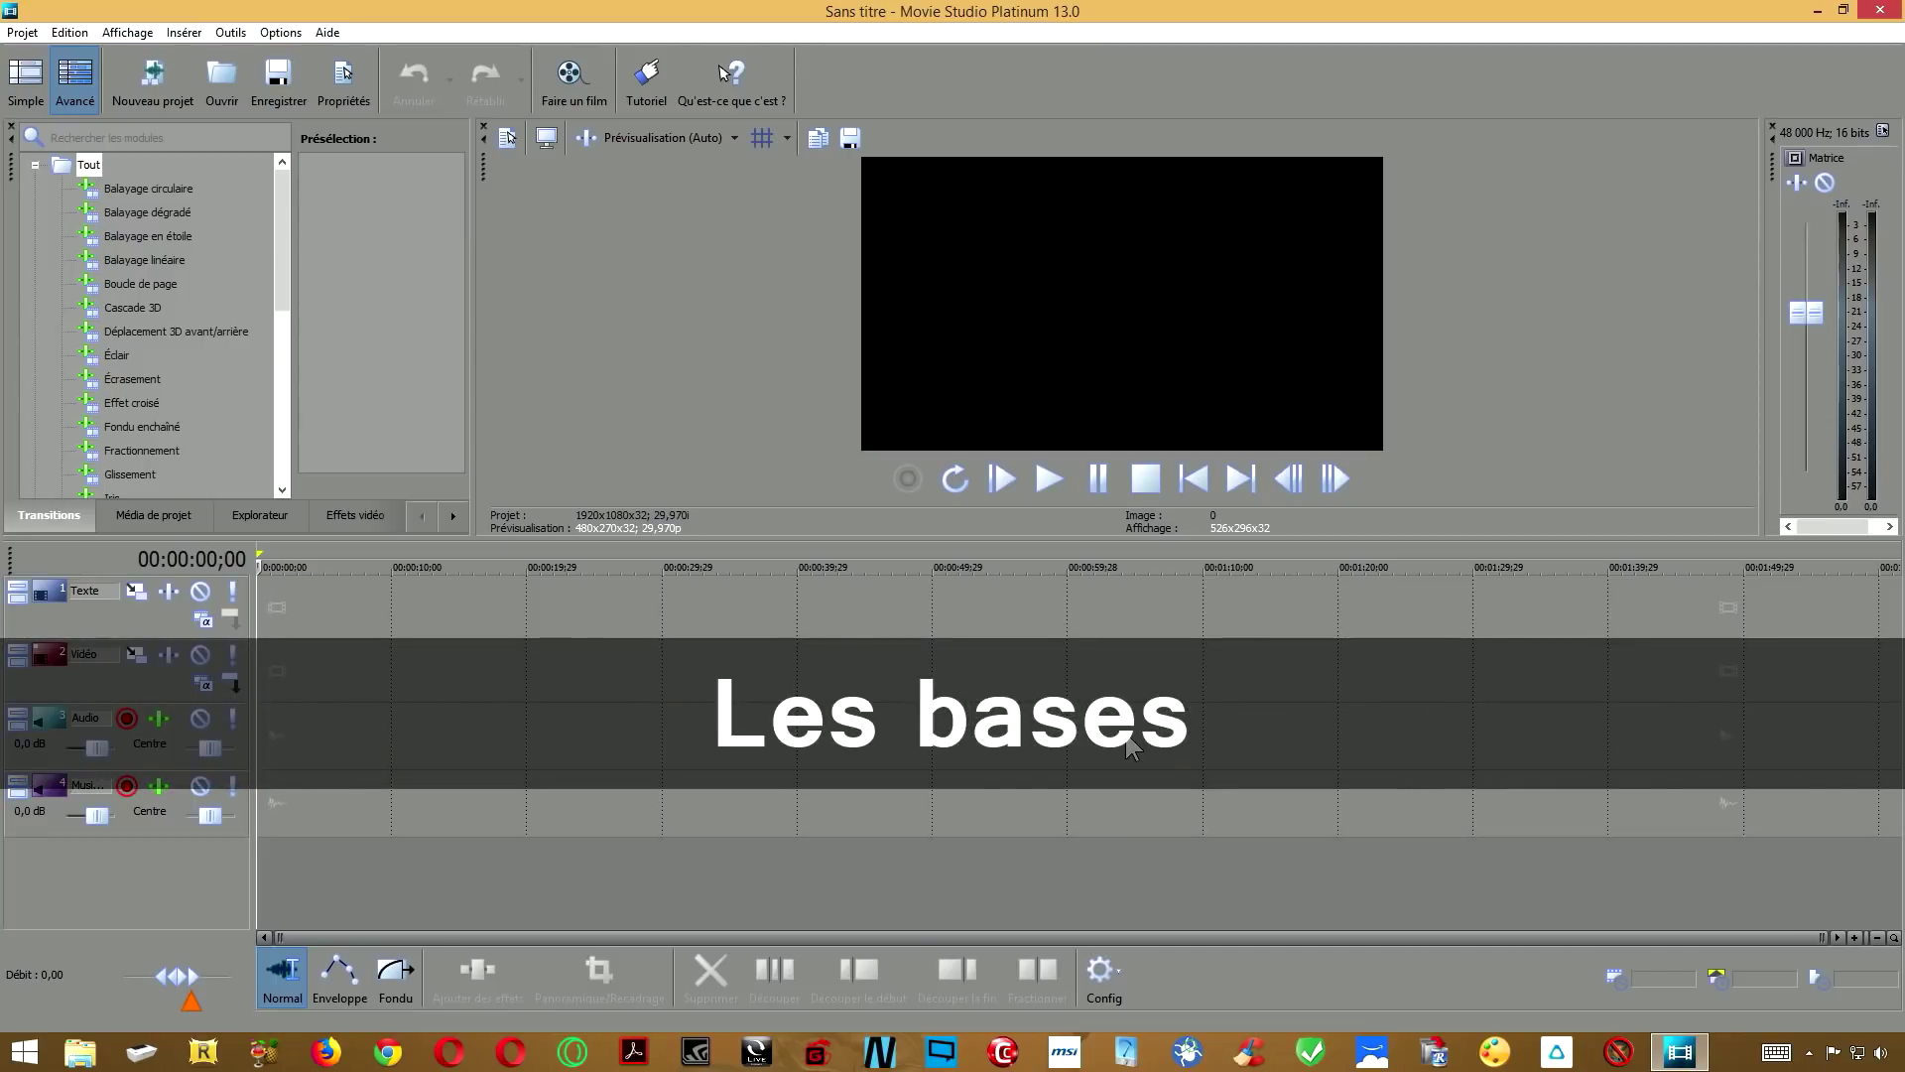
{"action": "left_click", "coordinate": [1010, 730]}
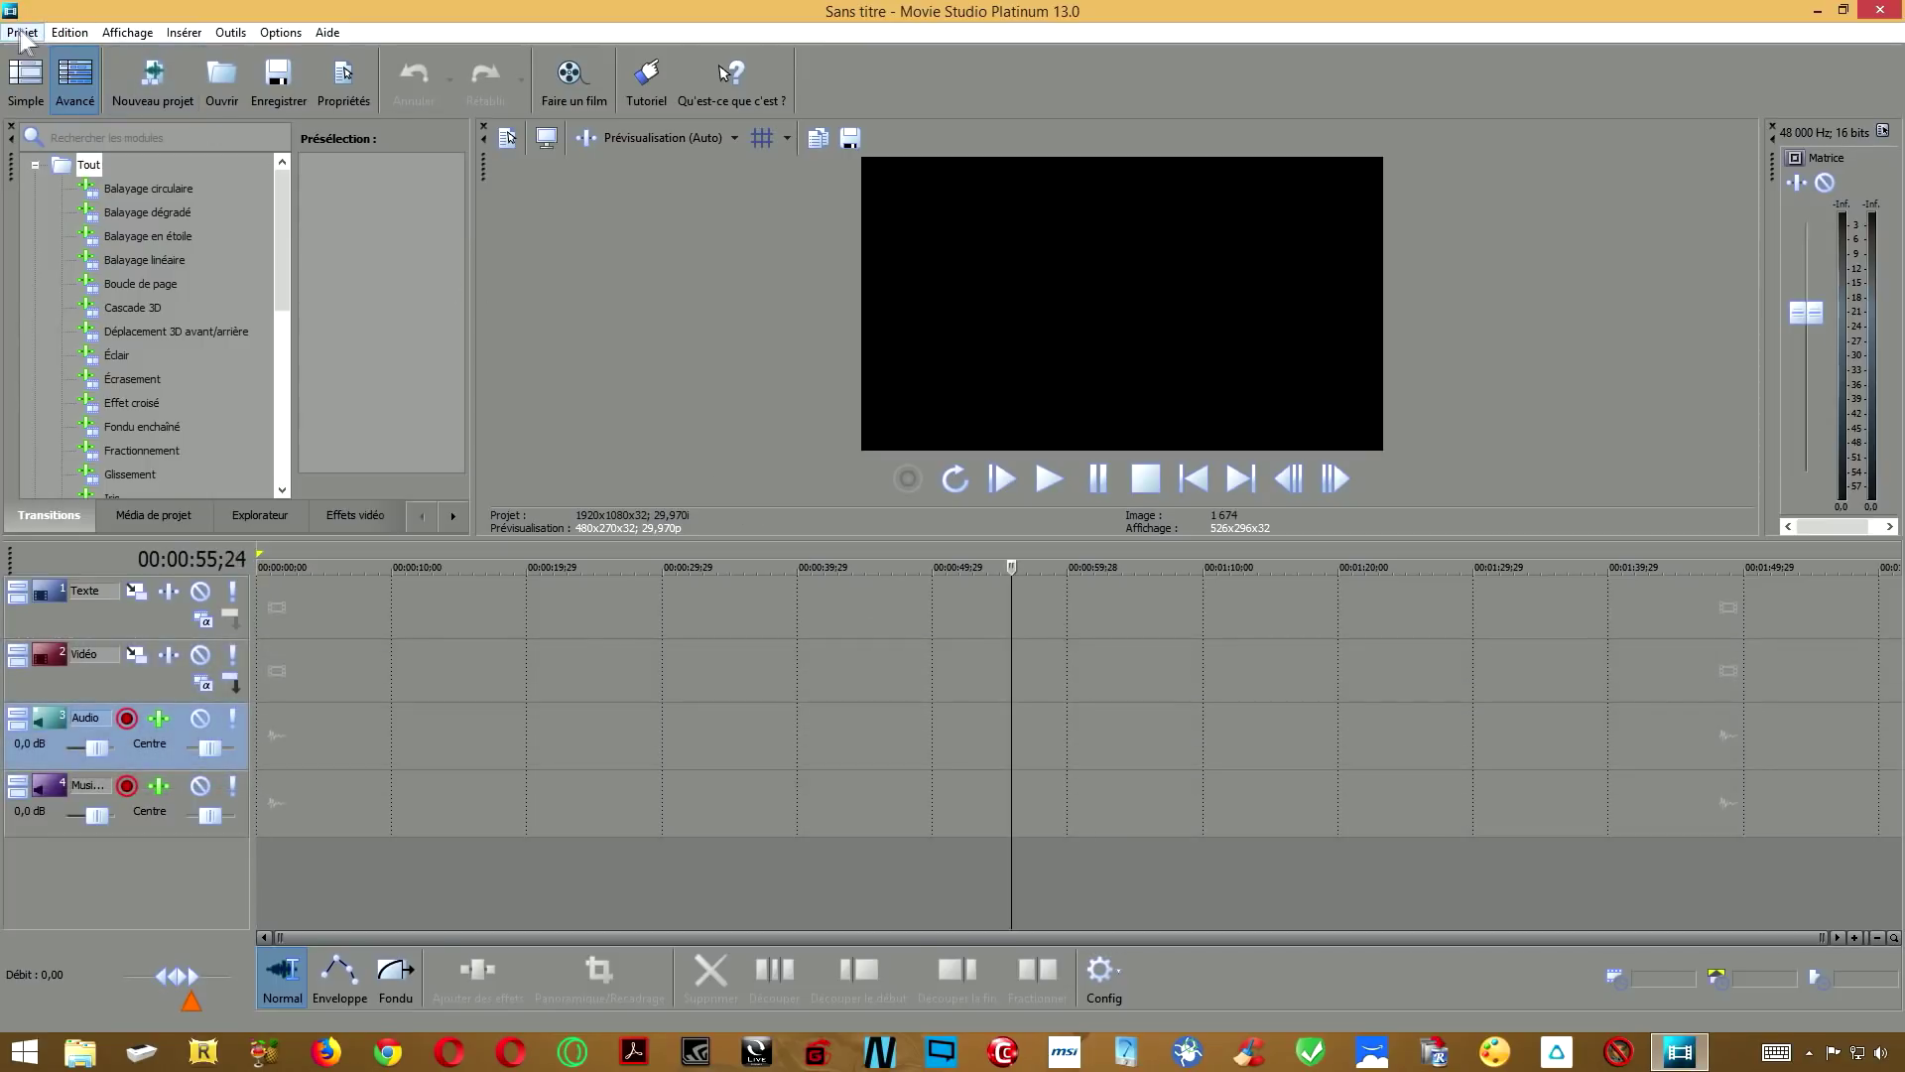
Open the video 20161231_215047.mp4 from the Téléchargements folder in the project.
{"action": "left_click", "coordinate": [22, 32]}
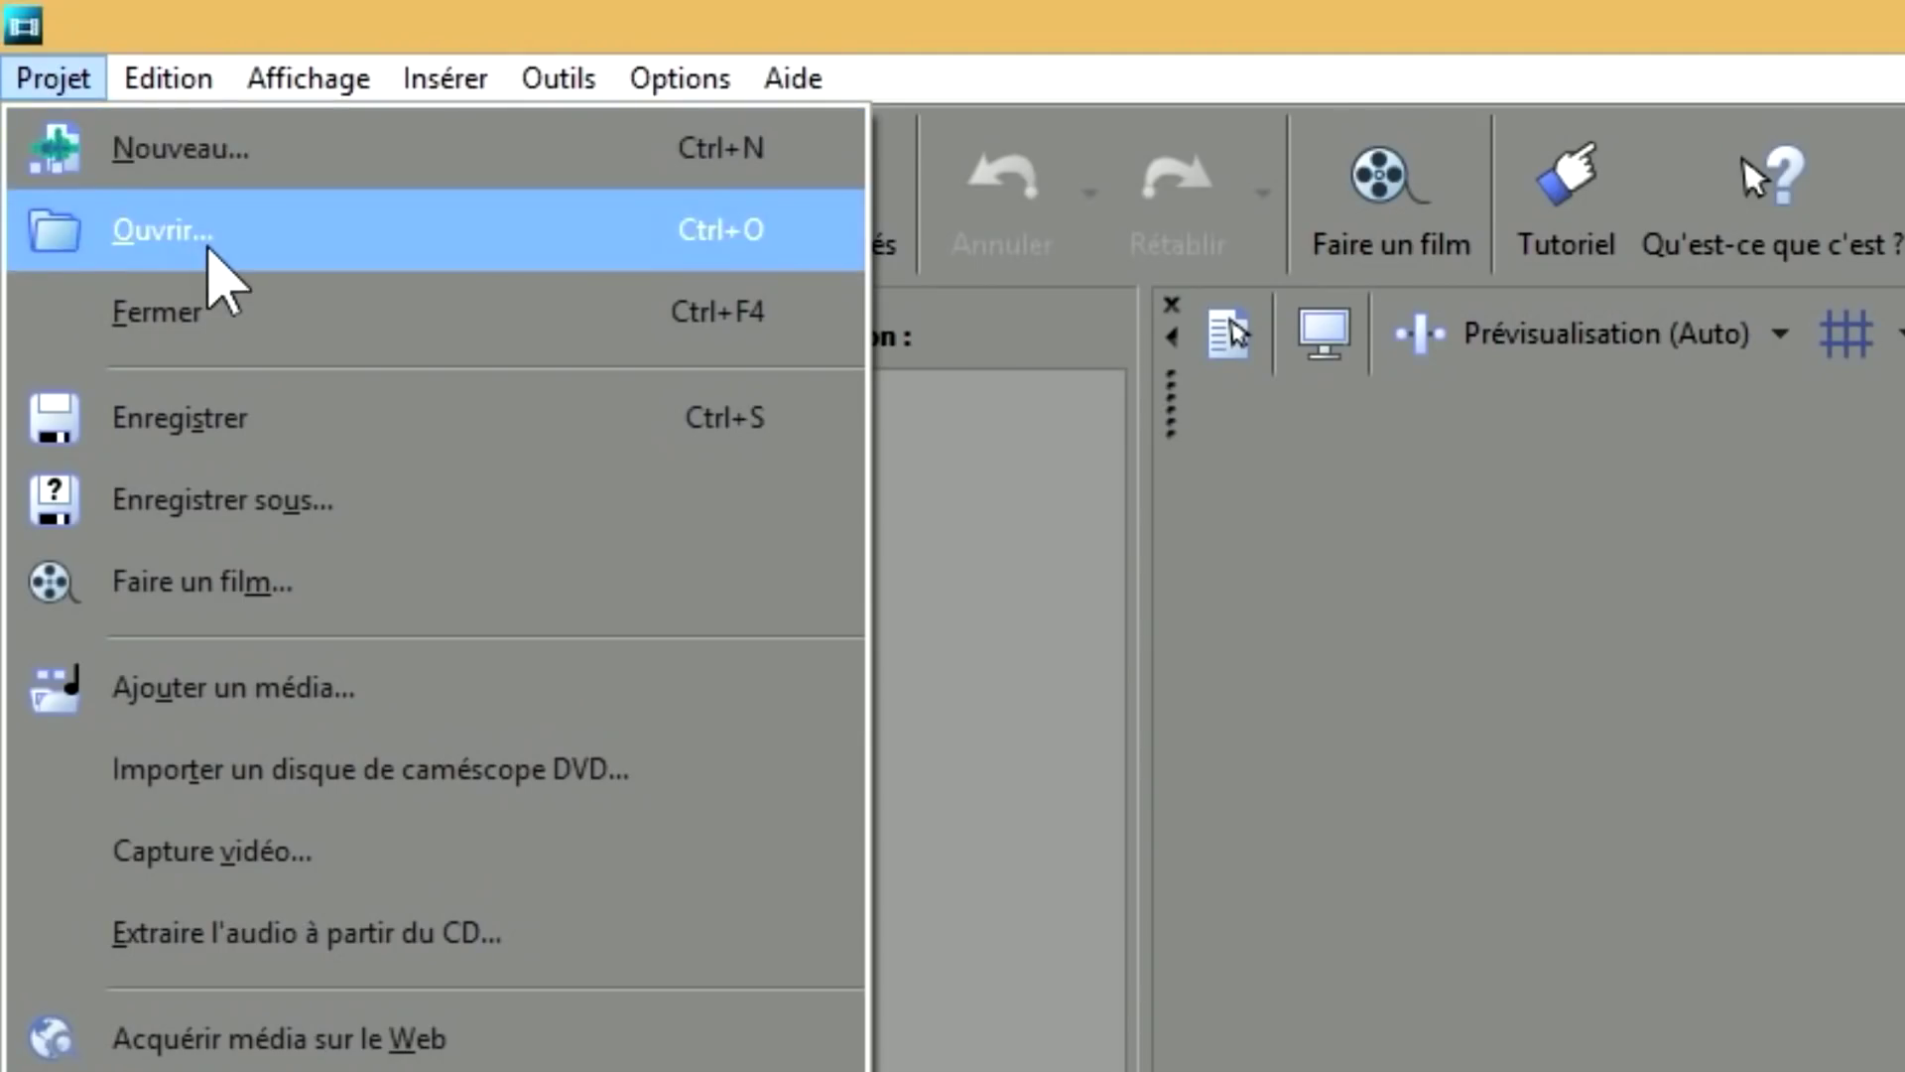
{"action": "left_click", "coordinate": [209, 248]}
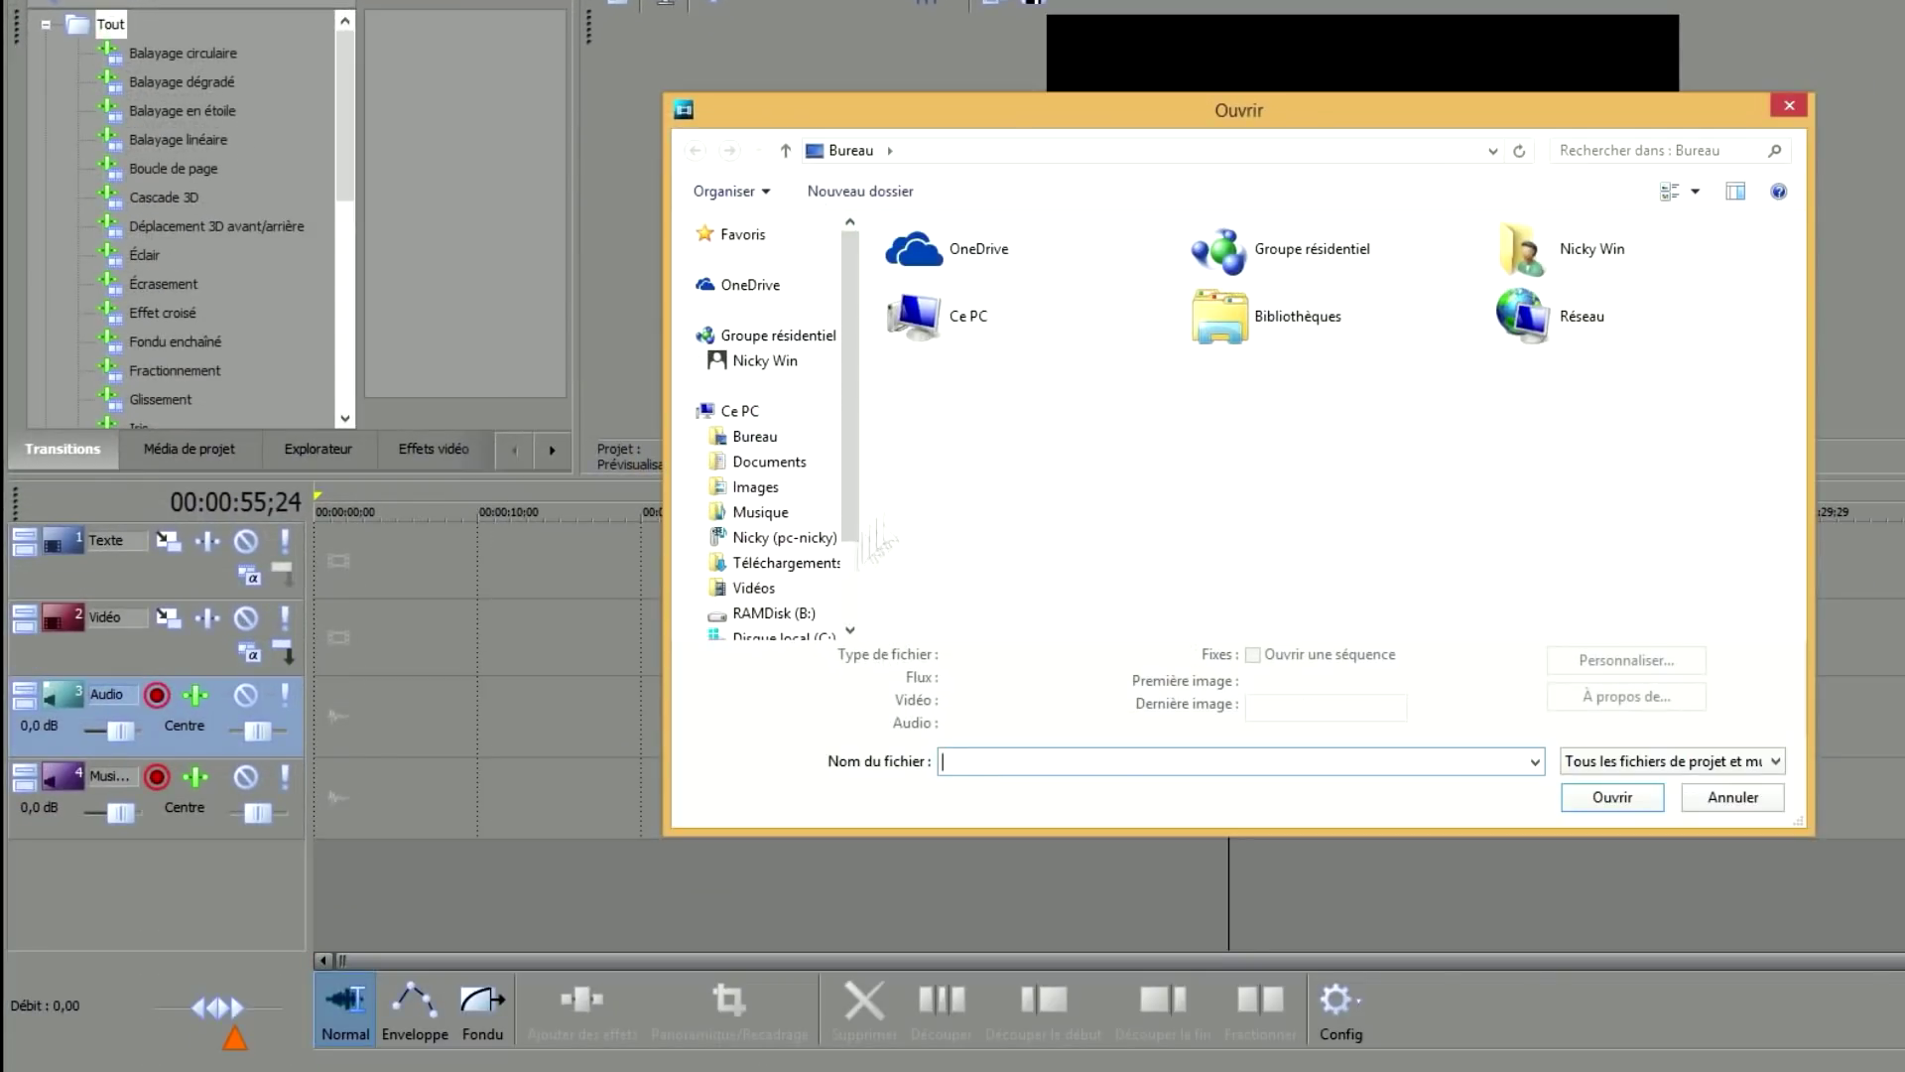
{"action": "scroll", "coordinate": [851, 476], "scroll_direction": "down", "scroll_amount": 3}
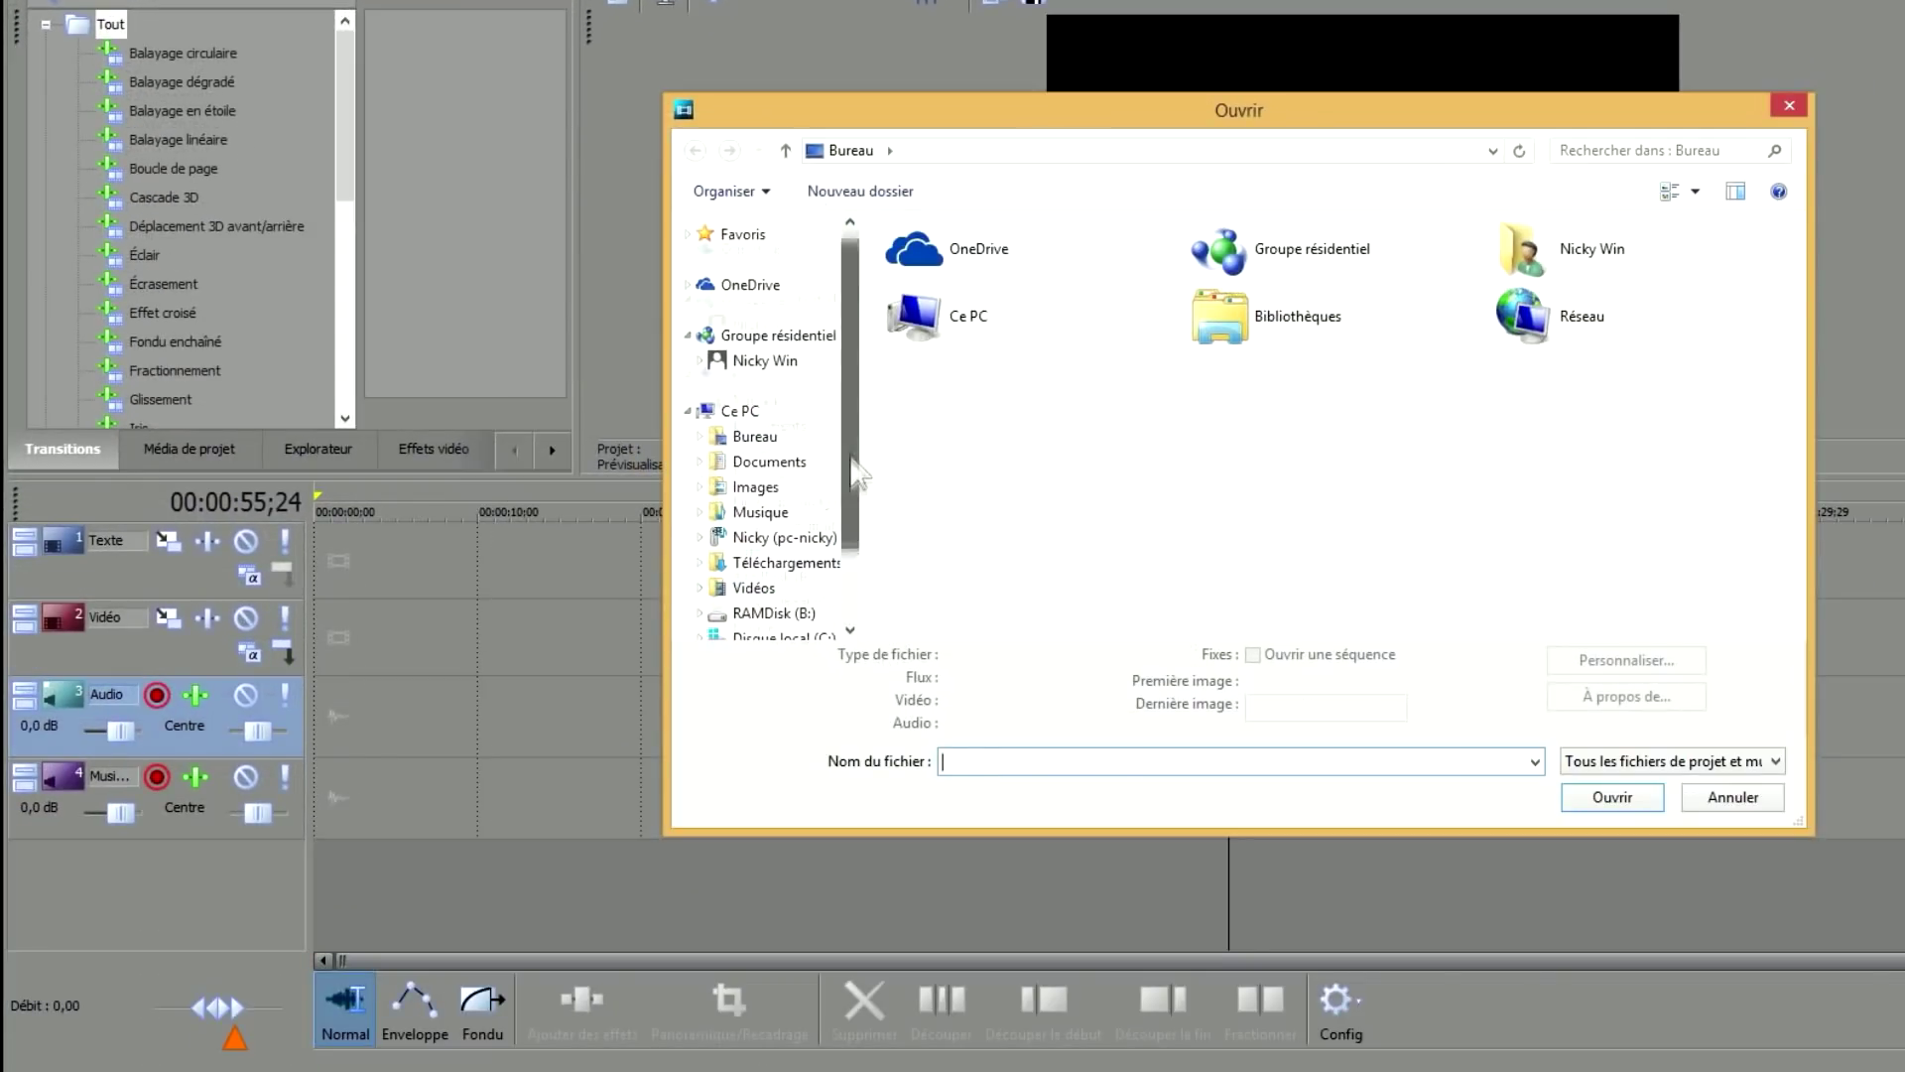
{"action": "left_click", "coordinate": [784, 477]}
{"action": "left_click", "coordinate": [942, 263]}
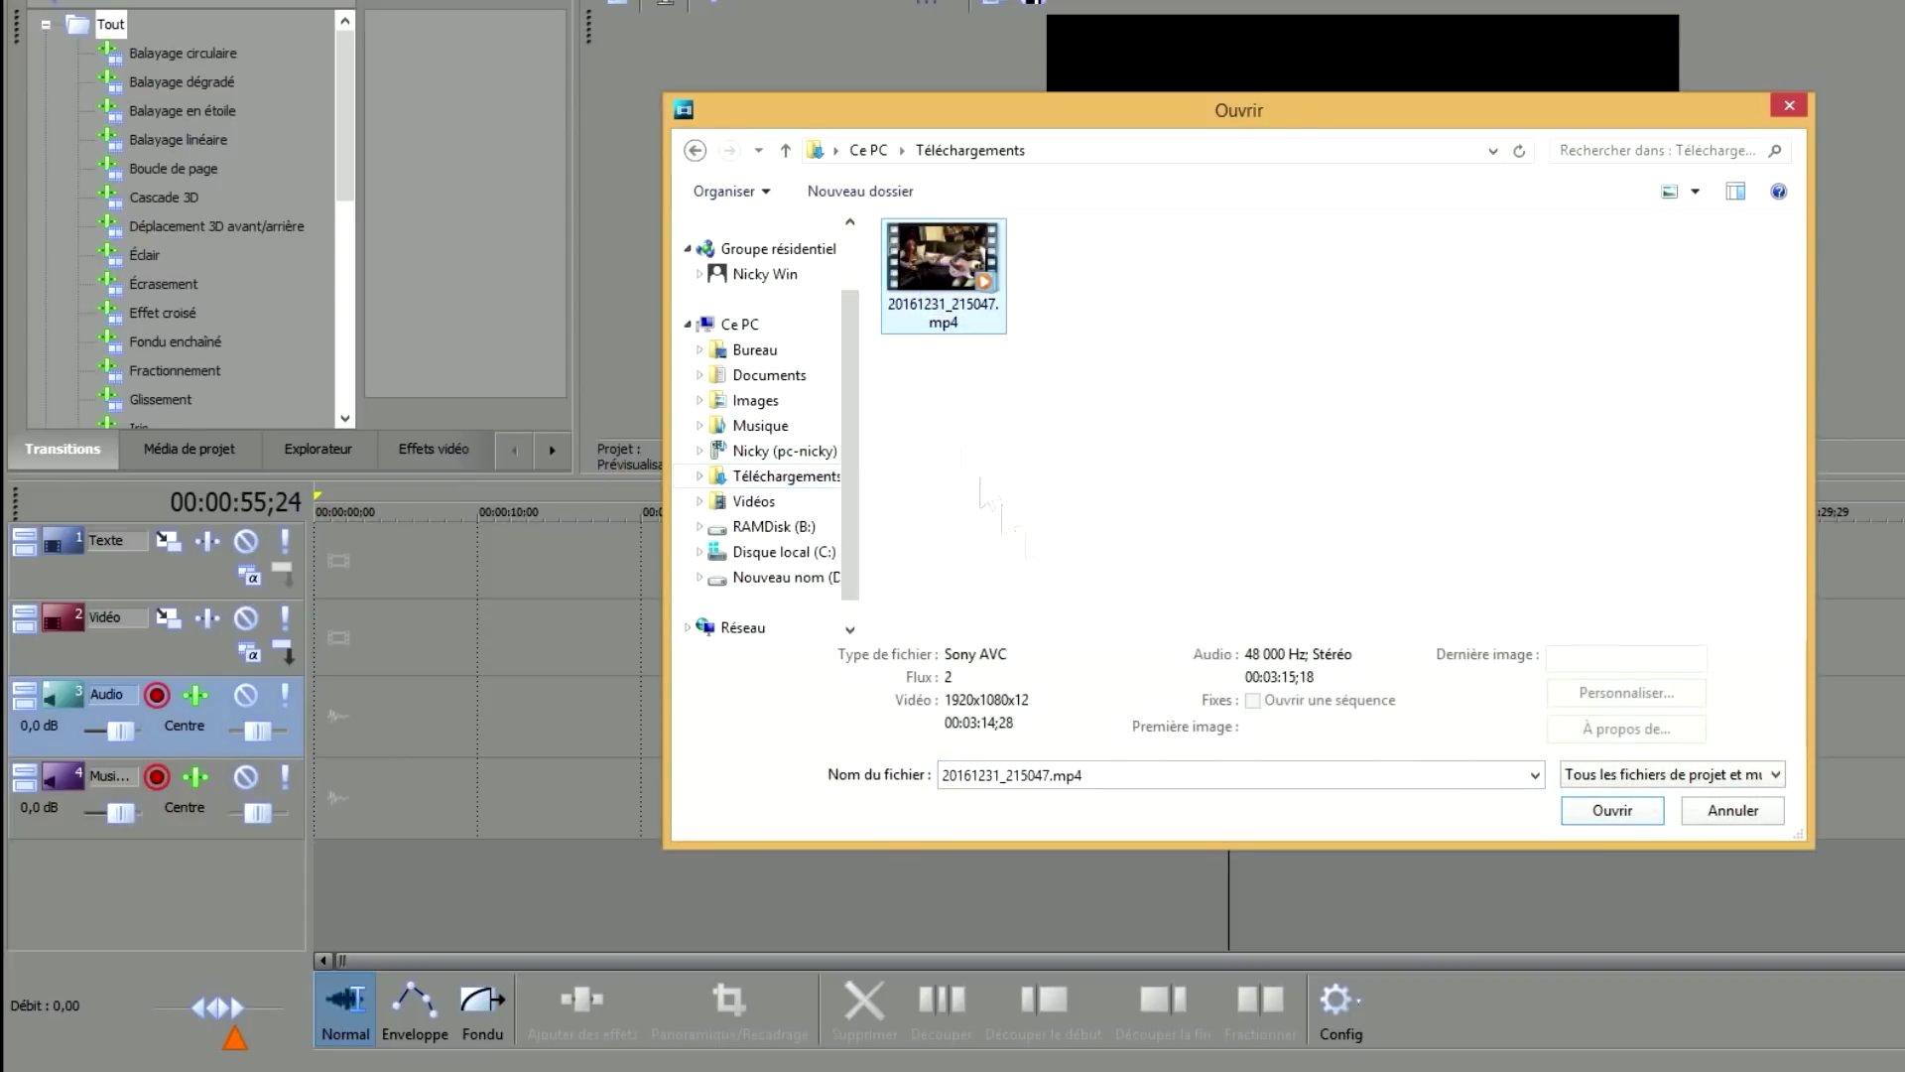
{"action": "left_click", "coordinate": [1597, 810]}
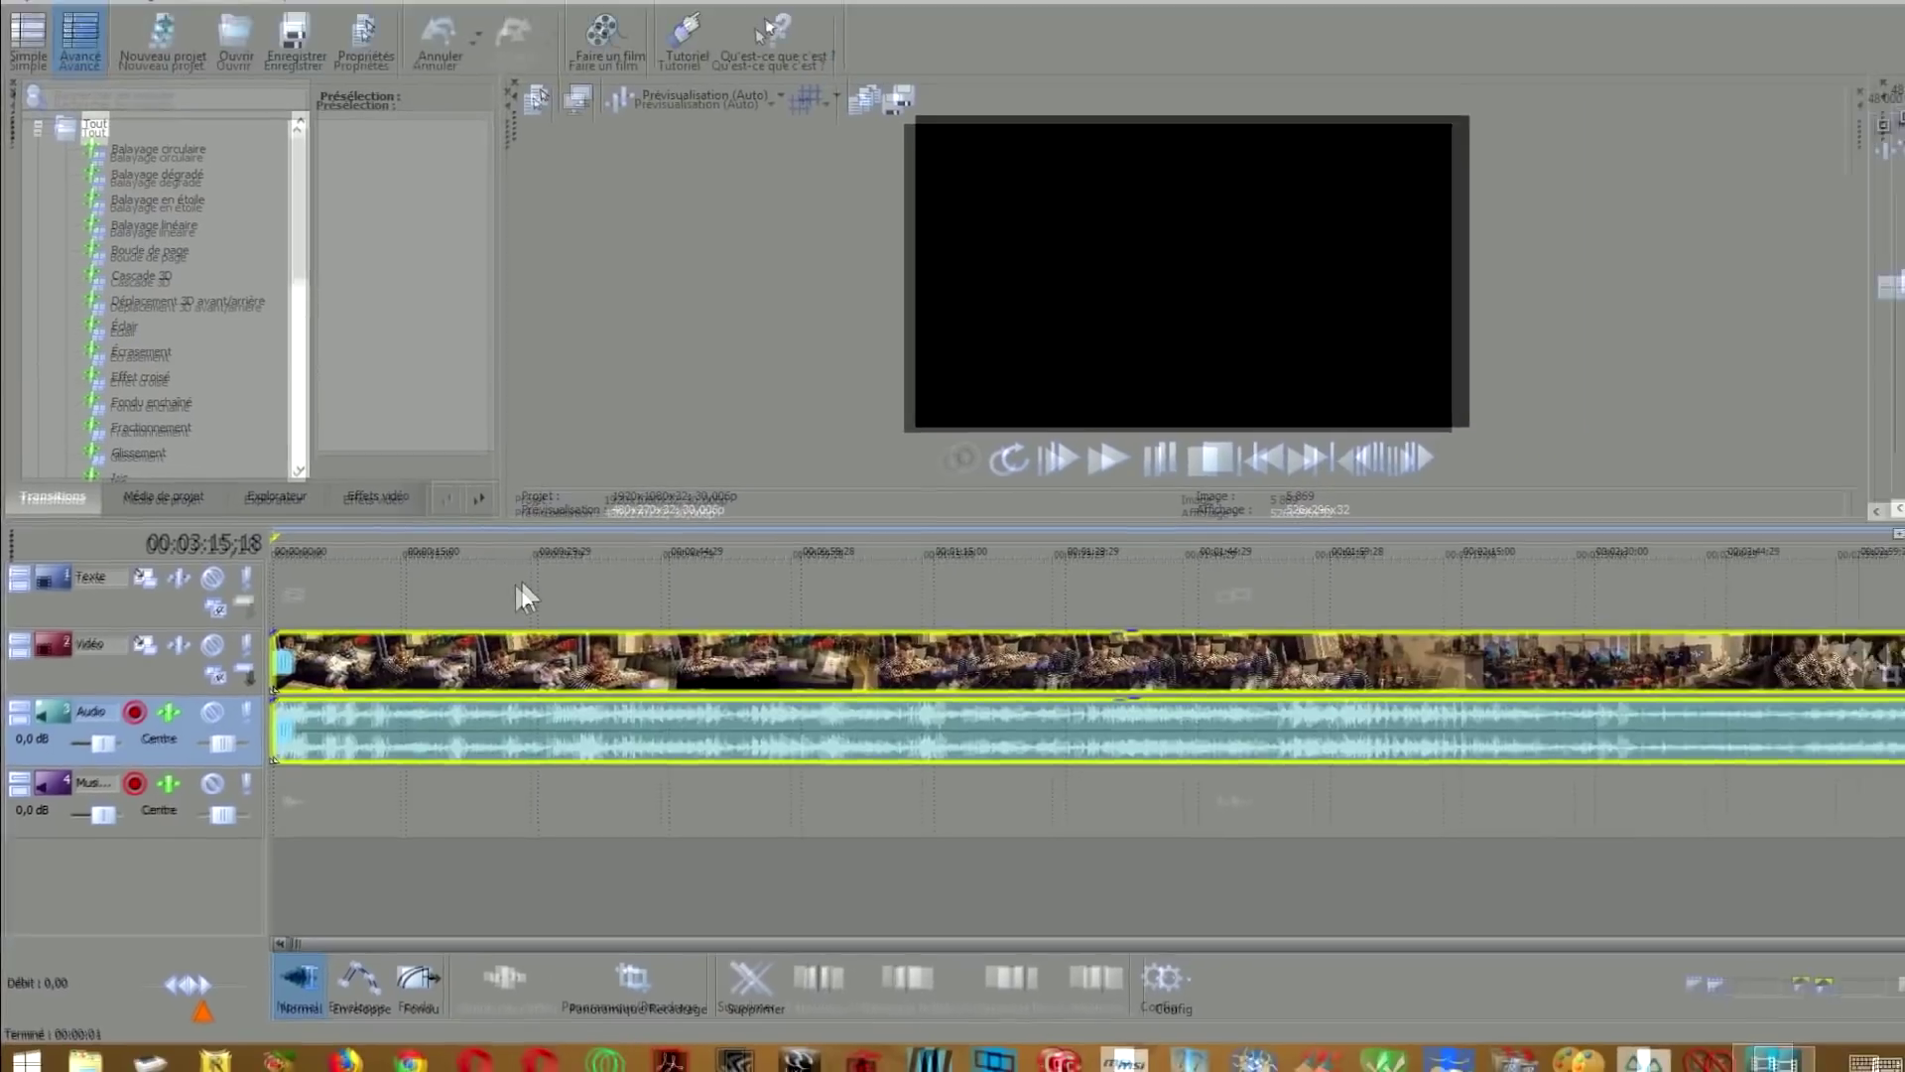
Select the Texte, Vidéo and Audio tracks of the timeline one after another.
{"action": "left_click", "coordinate": [521, 596]}
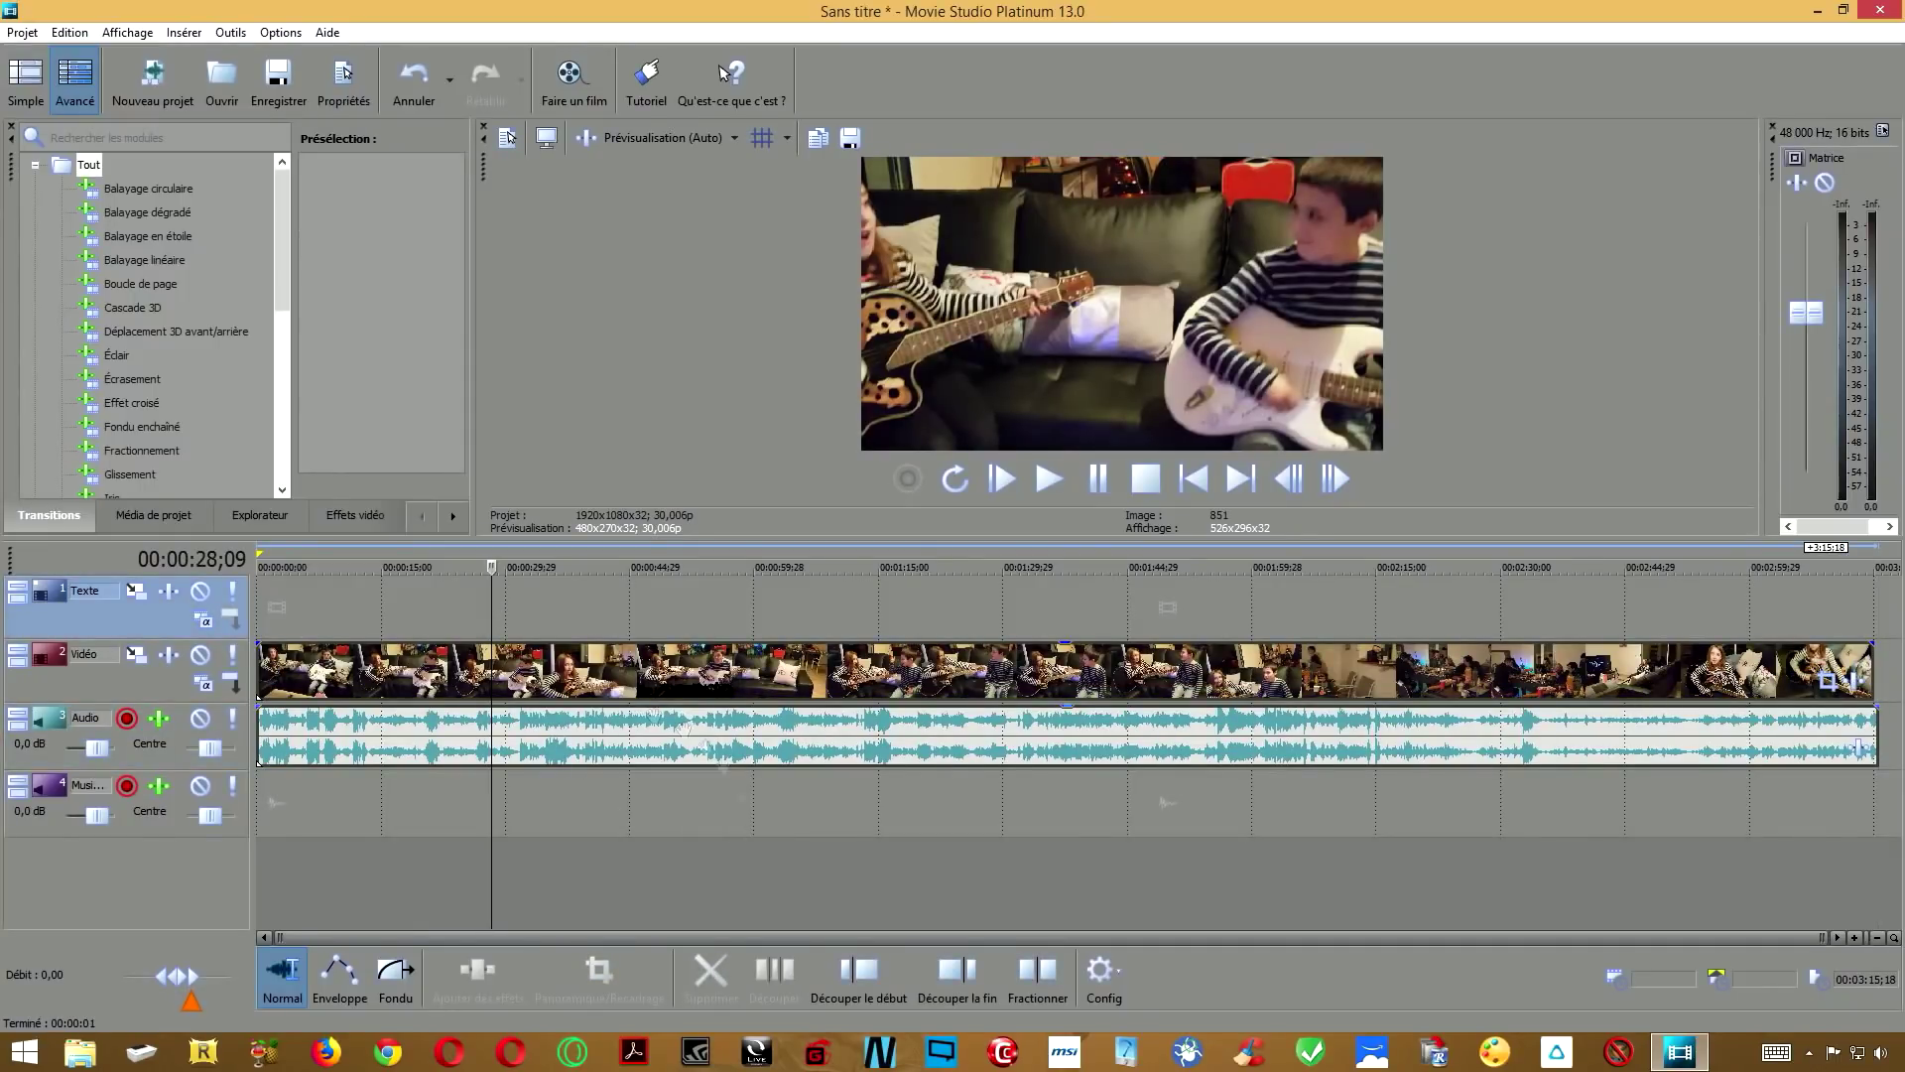
{"action": "left_click", "coordinate": [159, 692]}
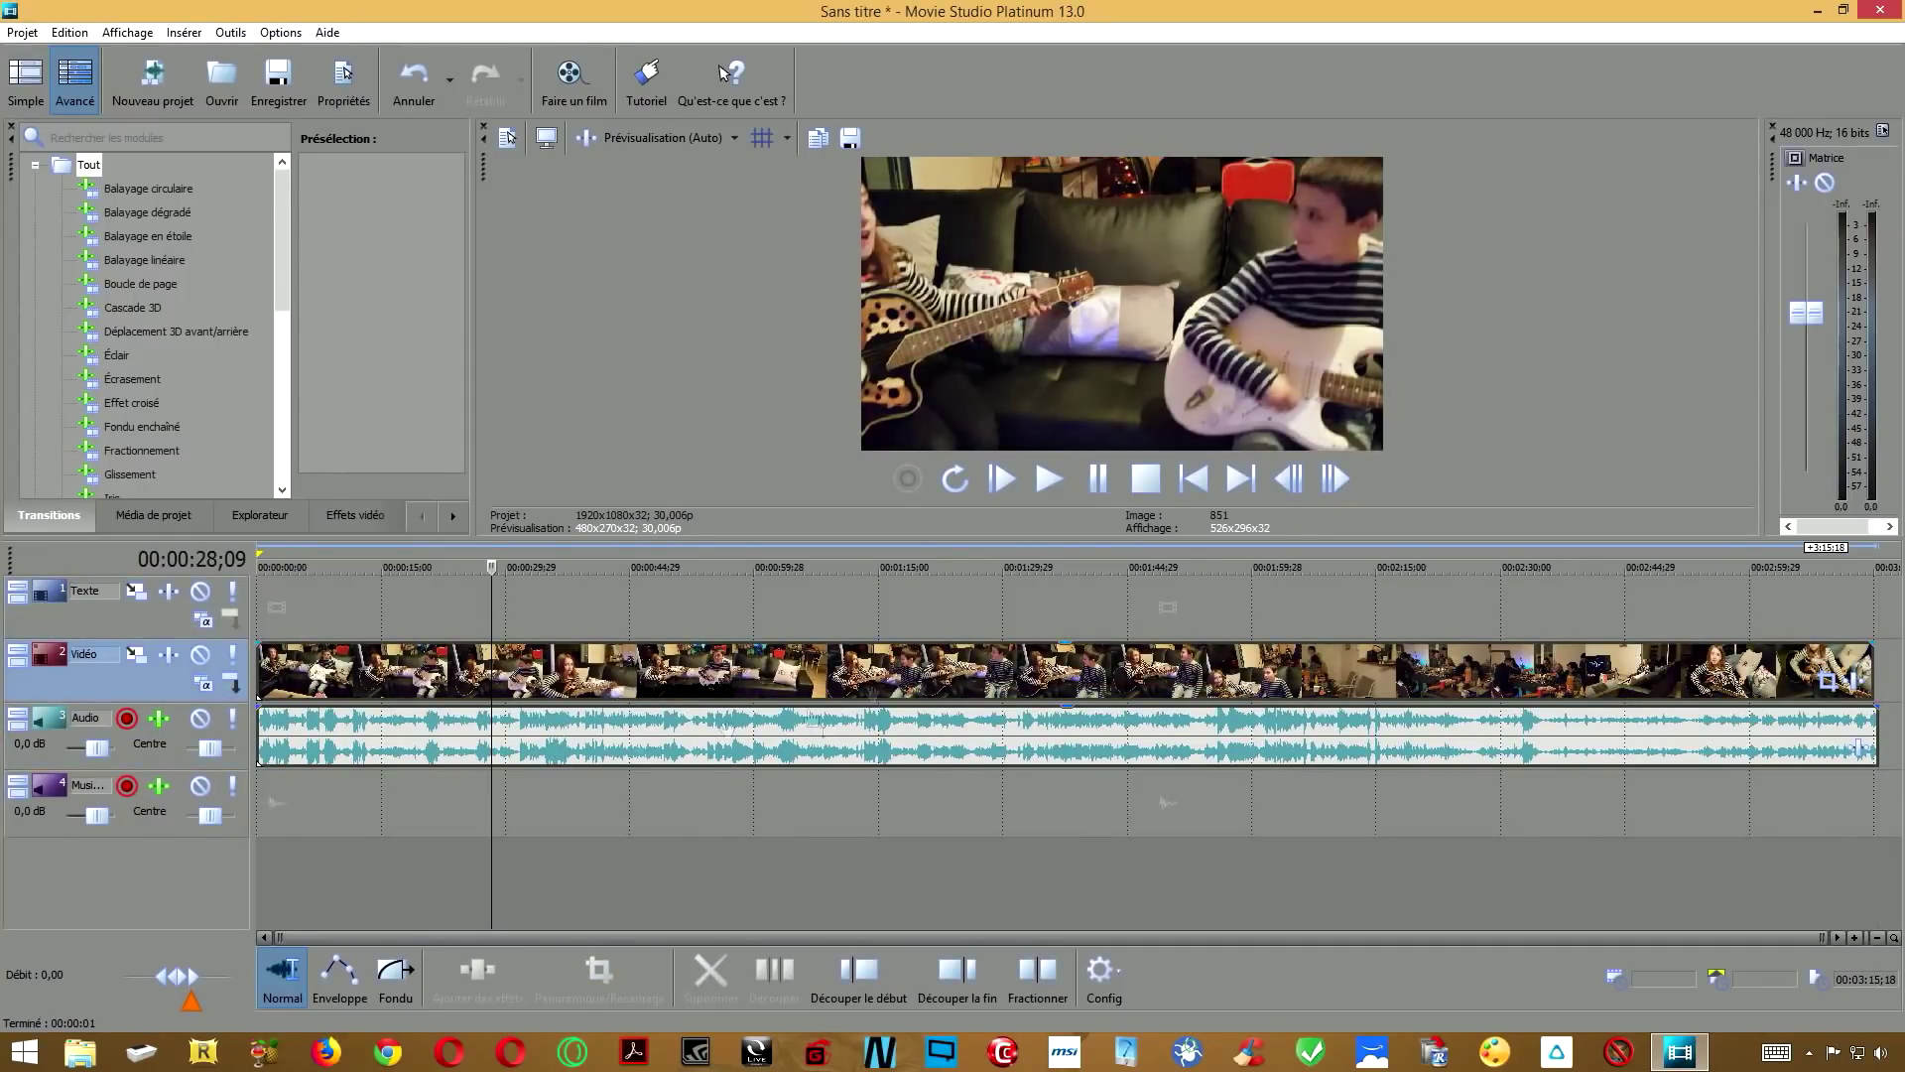
{"action": "left_click", "coordinate": [46, 759]}
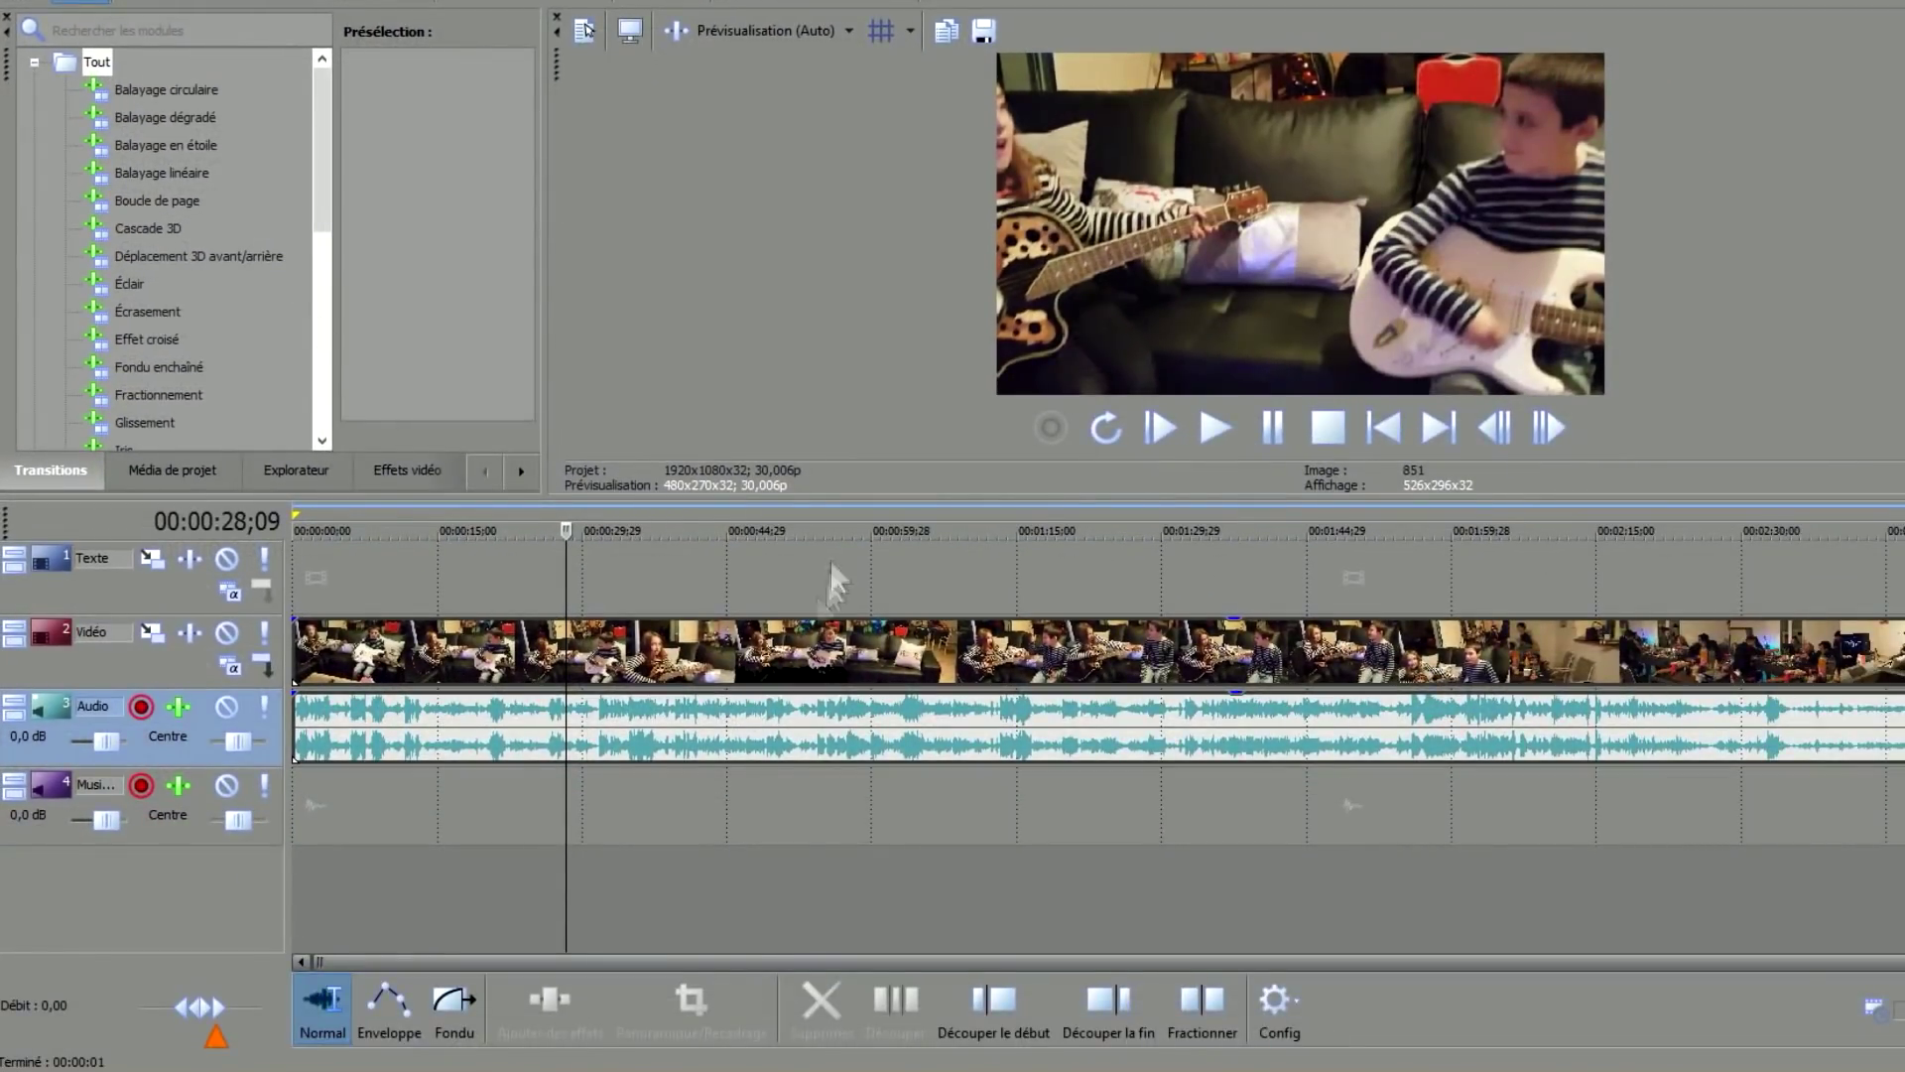
Split the clip at 00:00:53;09 and 00:01:06;01 and delete the section between the two cuts.
{"action": "left_click", "coordinate": [809, 571]}
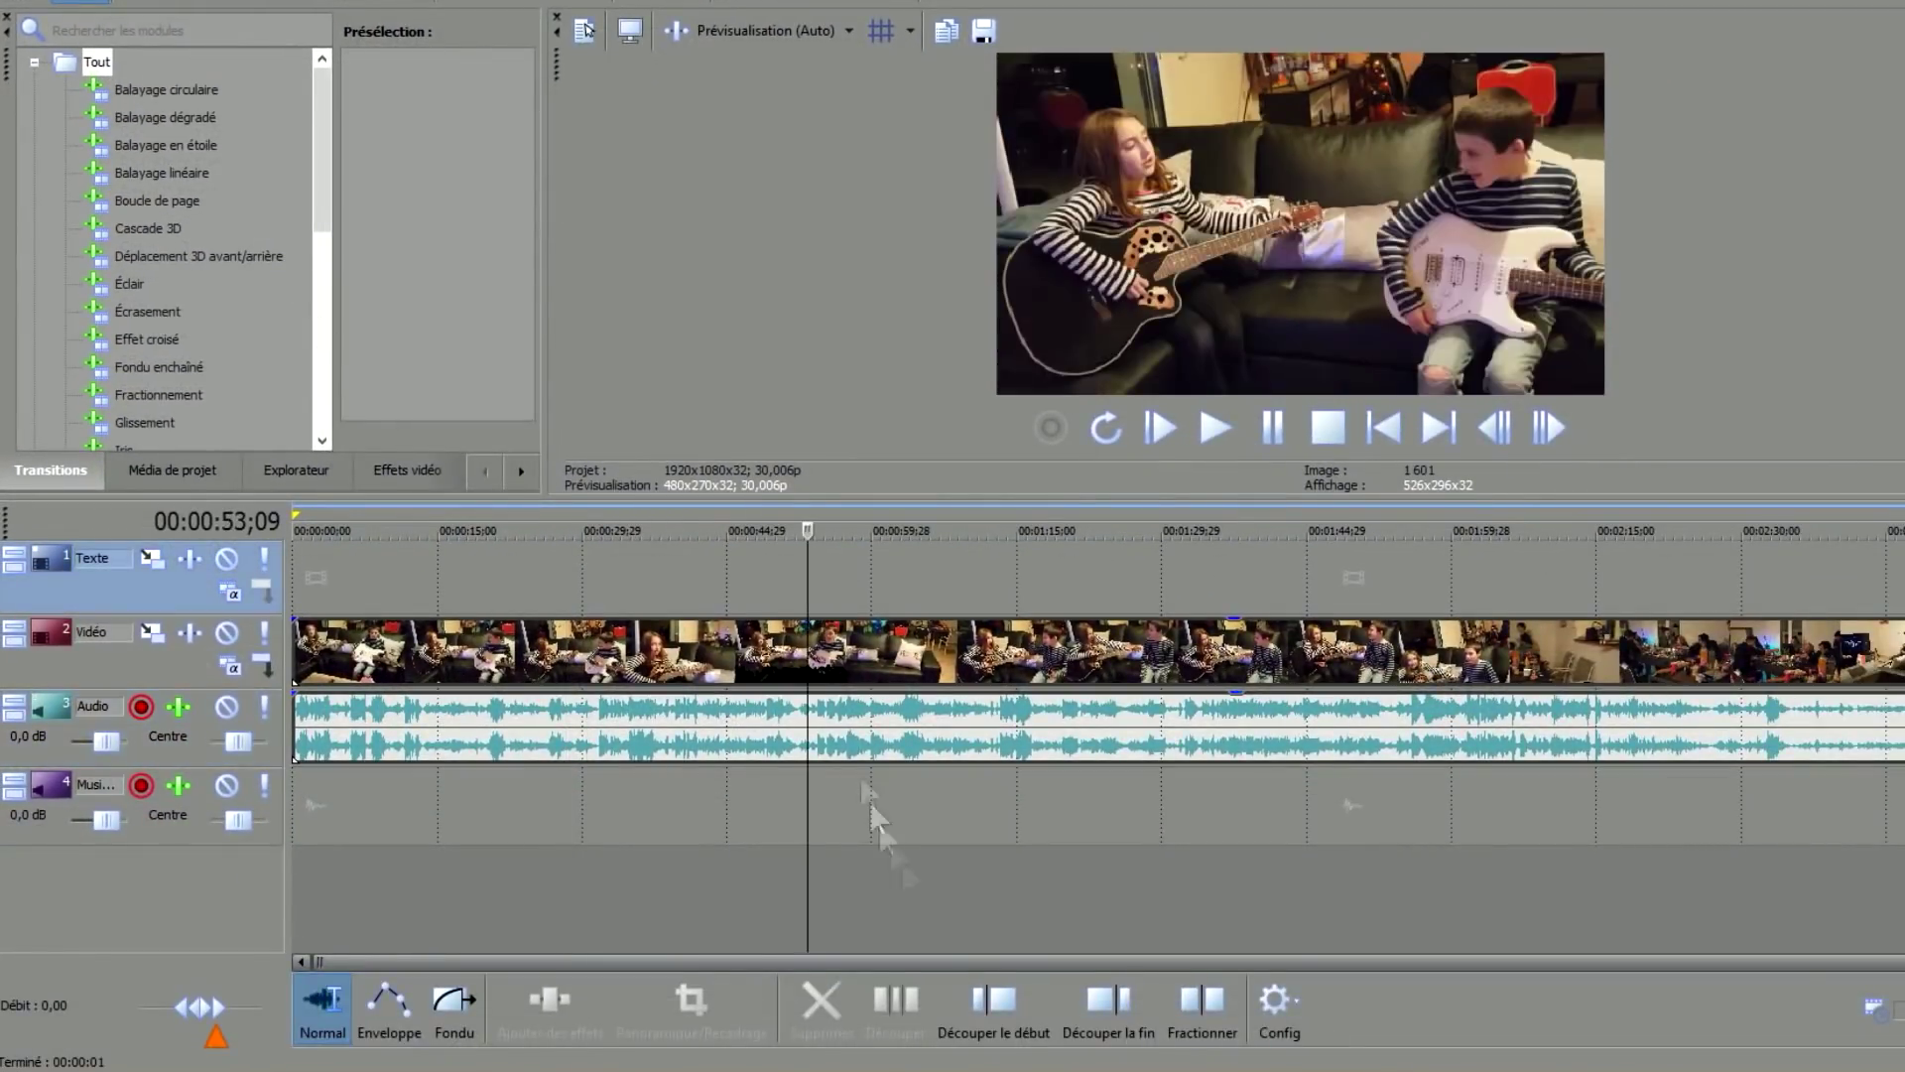
{"action": "left_click", "coordinate": [1202, 1003]}
{"action": "left_click", "coordinate": [931, 570]}
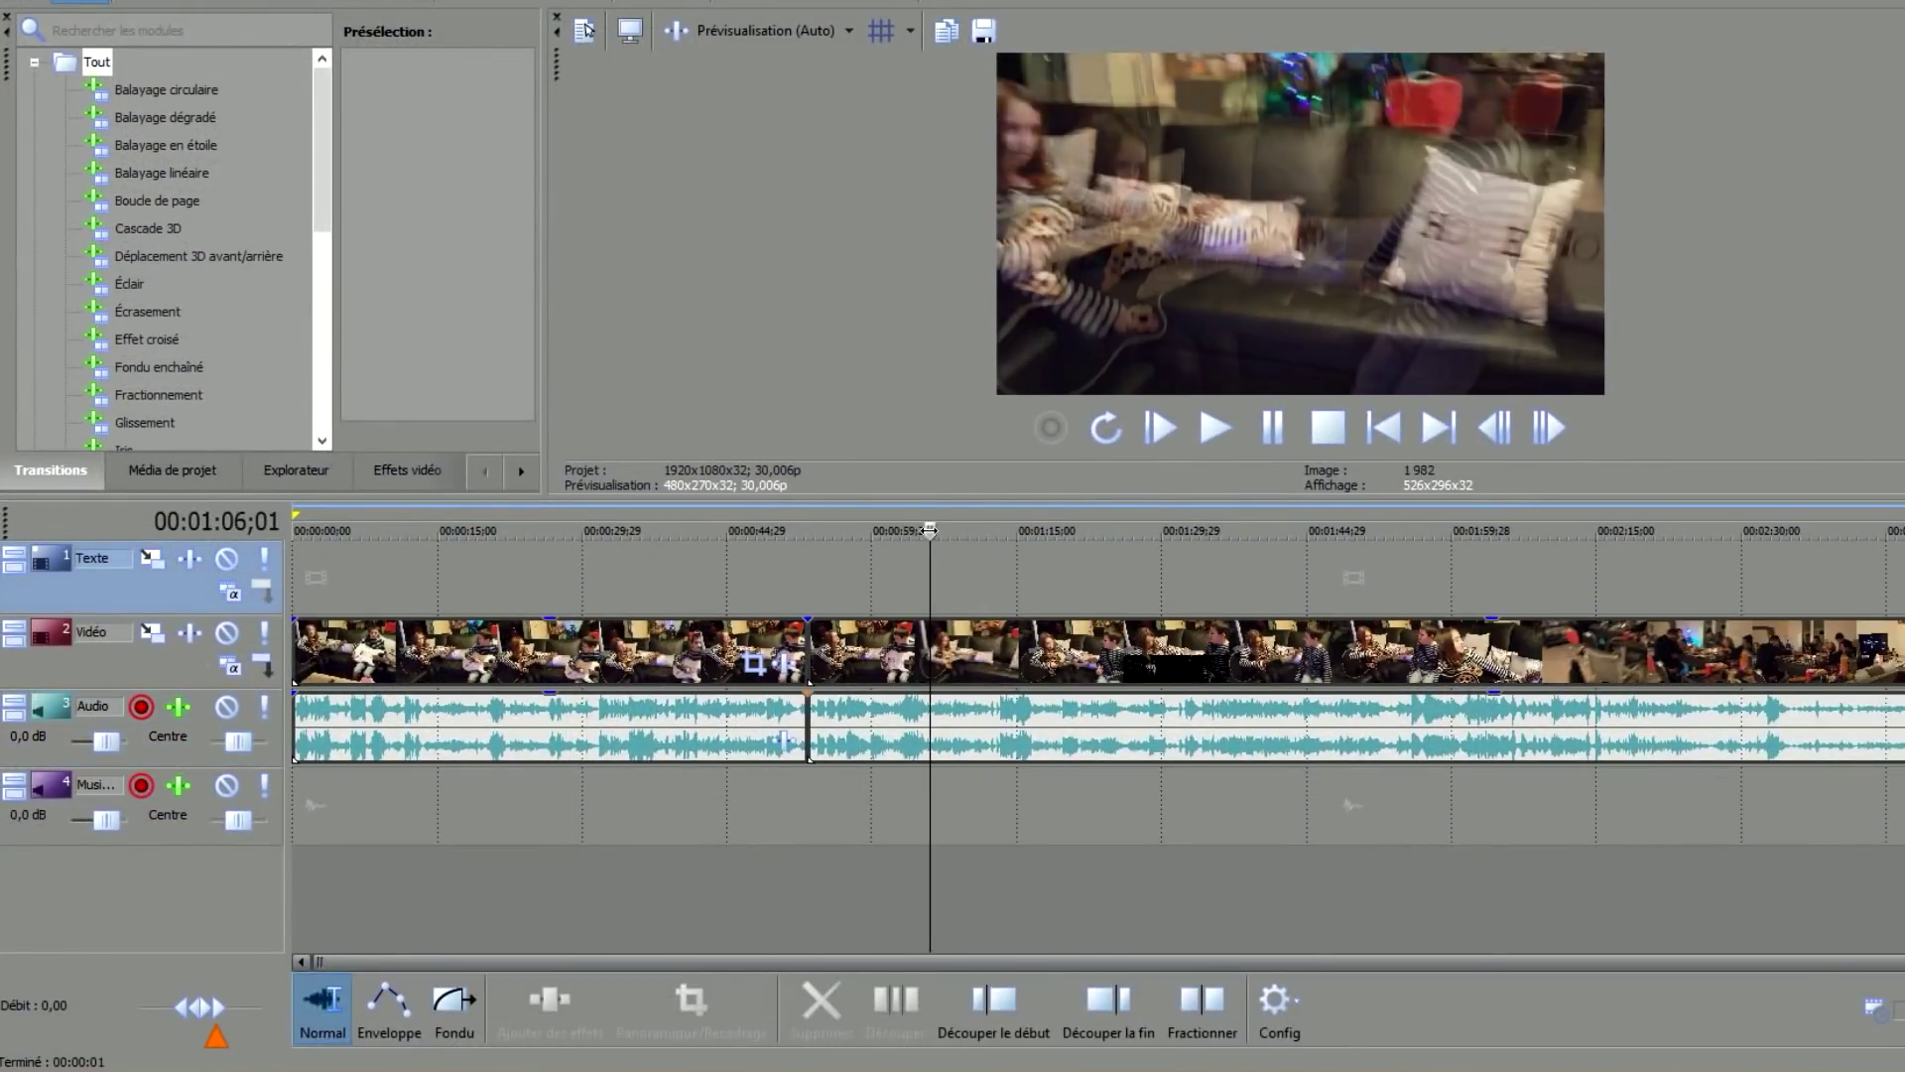
{"action": "left_click", "coordinate": [1202, 1003]}
{"action": "left_click_drag", "start_coordinate": [816, 572], "coordinate": [925, 572]}
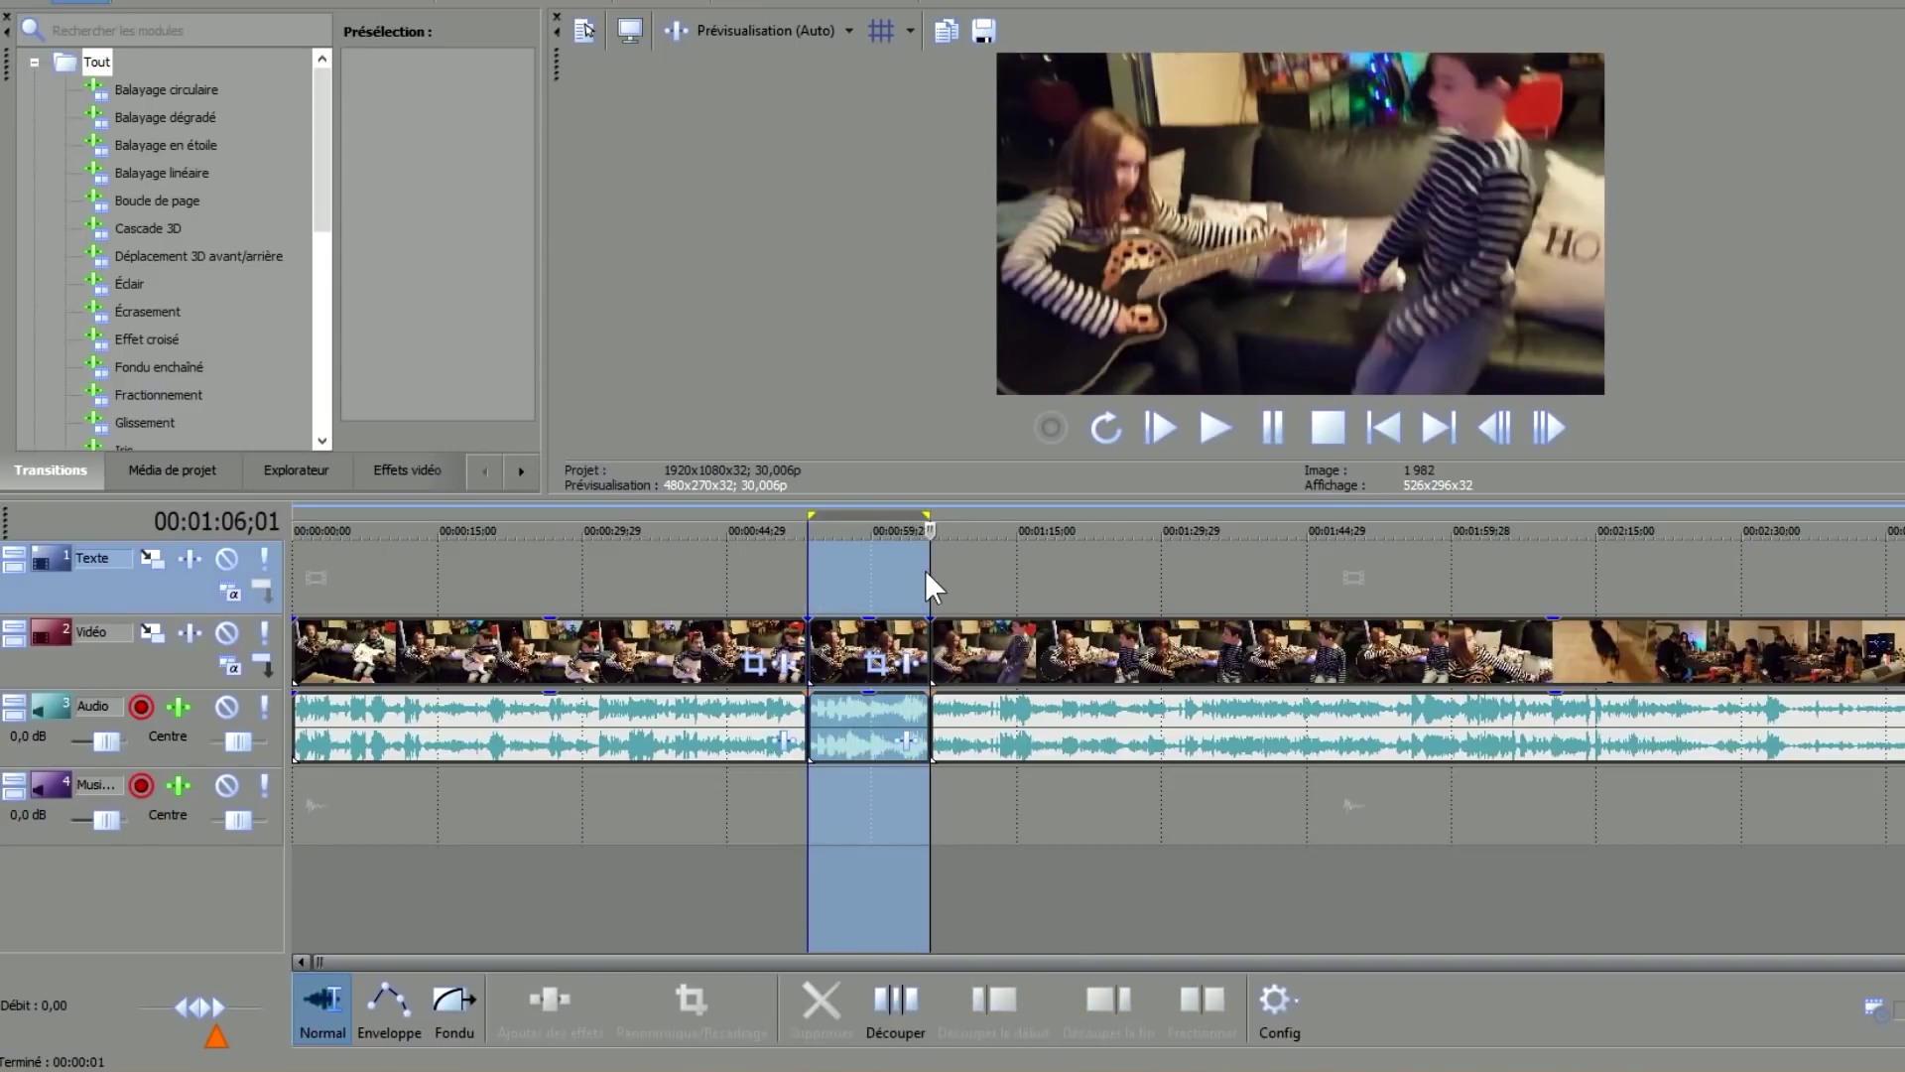
{"action": "key", "text": "Delete"}
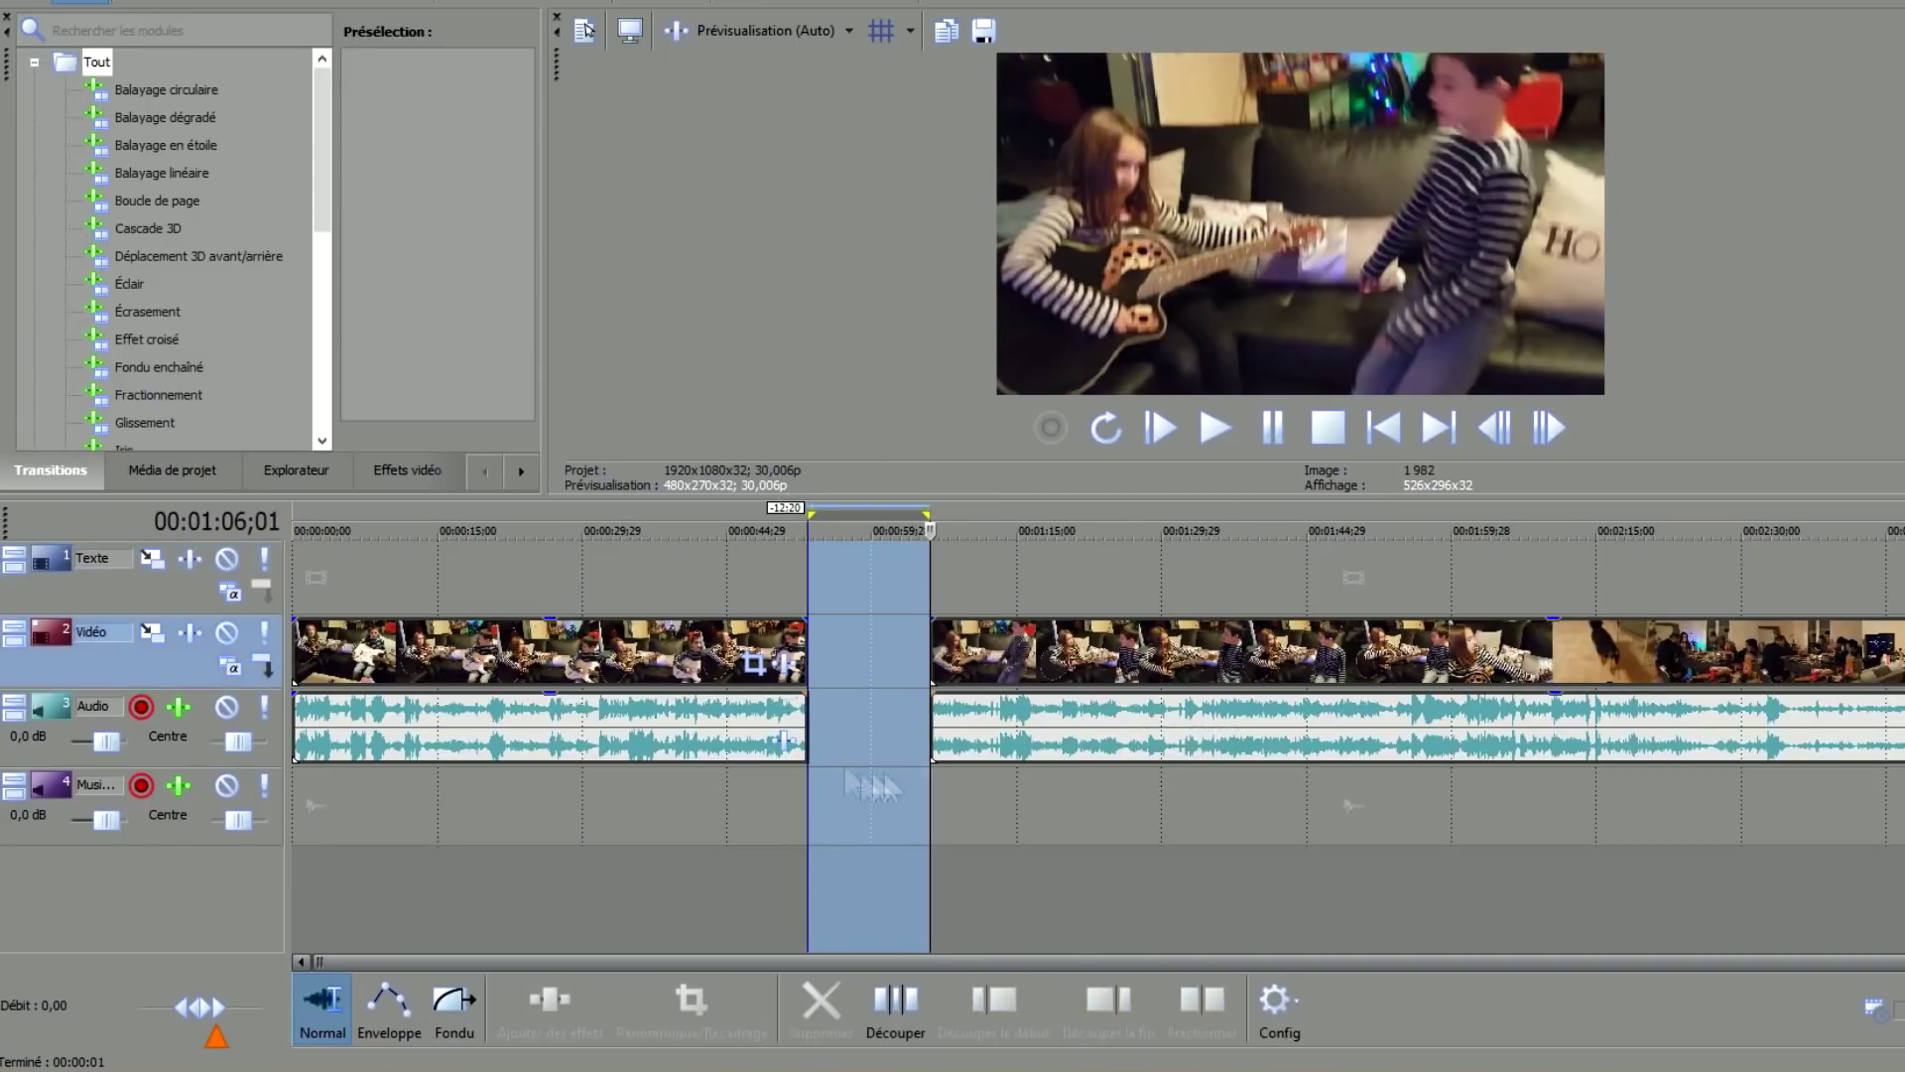
Split the remaining clip at 00:01:25;18 and move the piece before the cut against the first clip to close the gap.
{"action": "left_click", "coordinate": [1120, 573]}
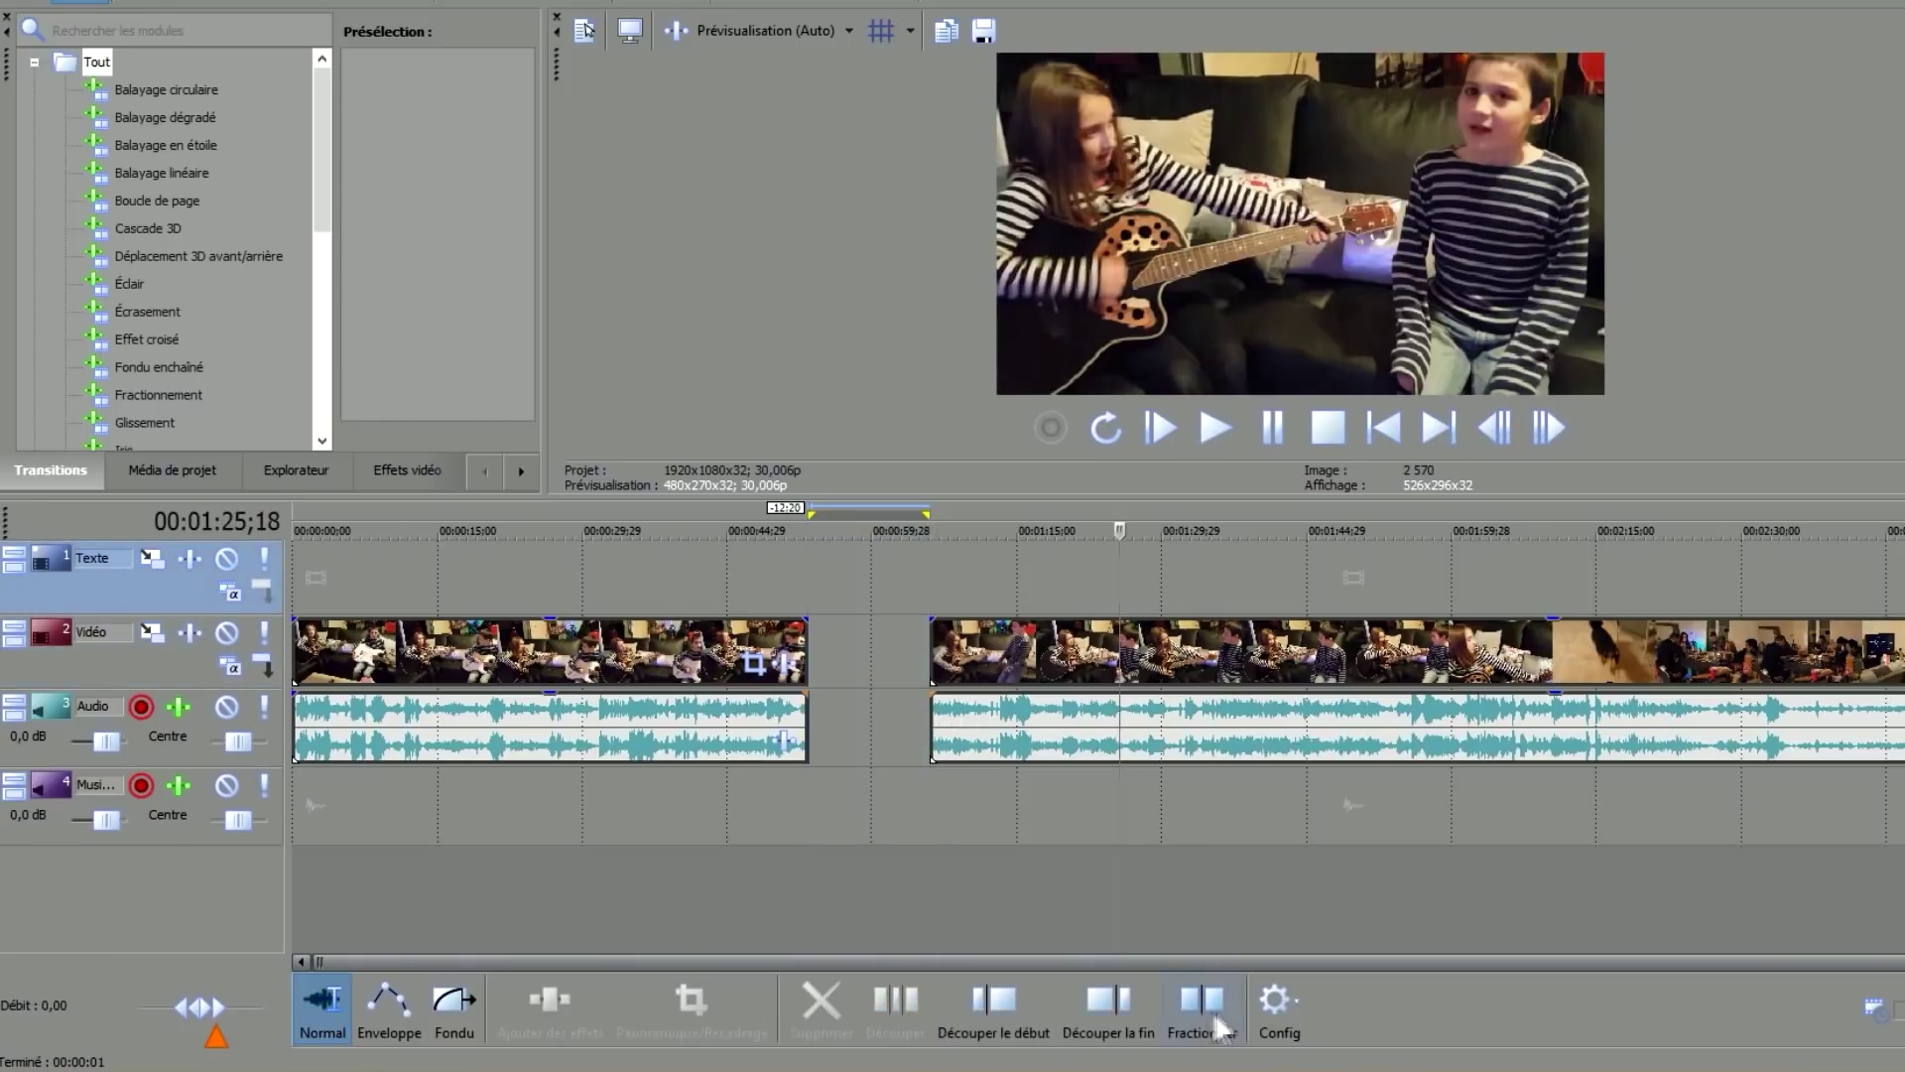
{"action": "left_click", "coordinate": [1212, 1007]}
{"action": "left_click_drag", "start_coordinate": [1002, 650], "coordinate": [896, 653]}
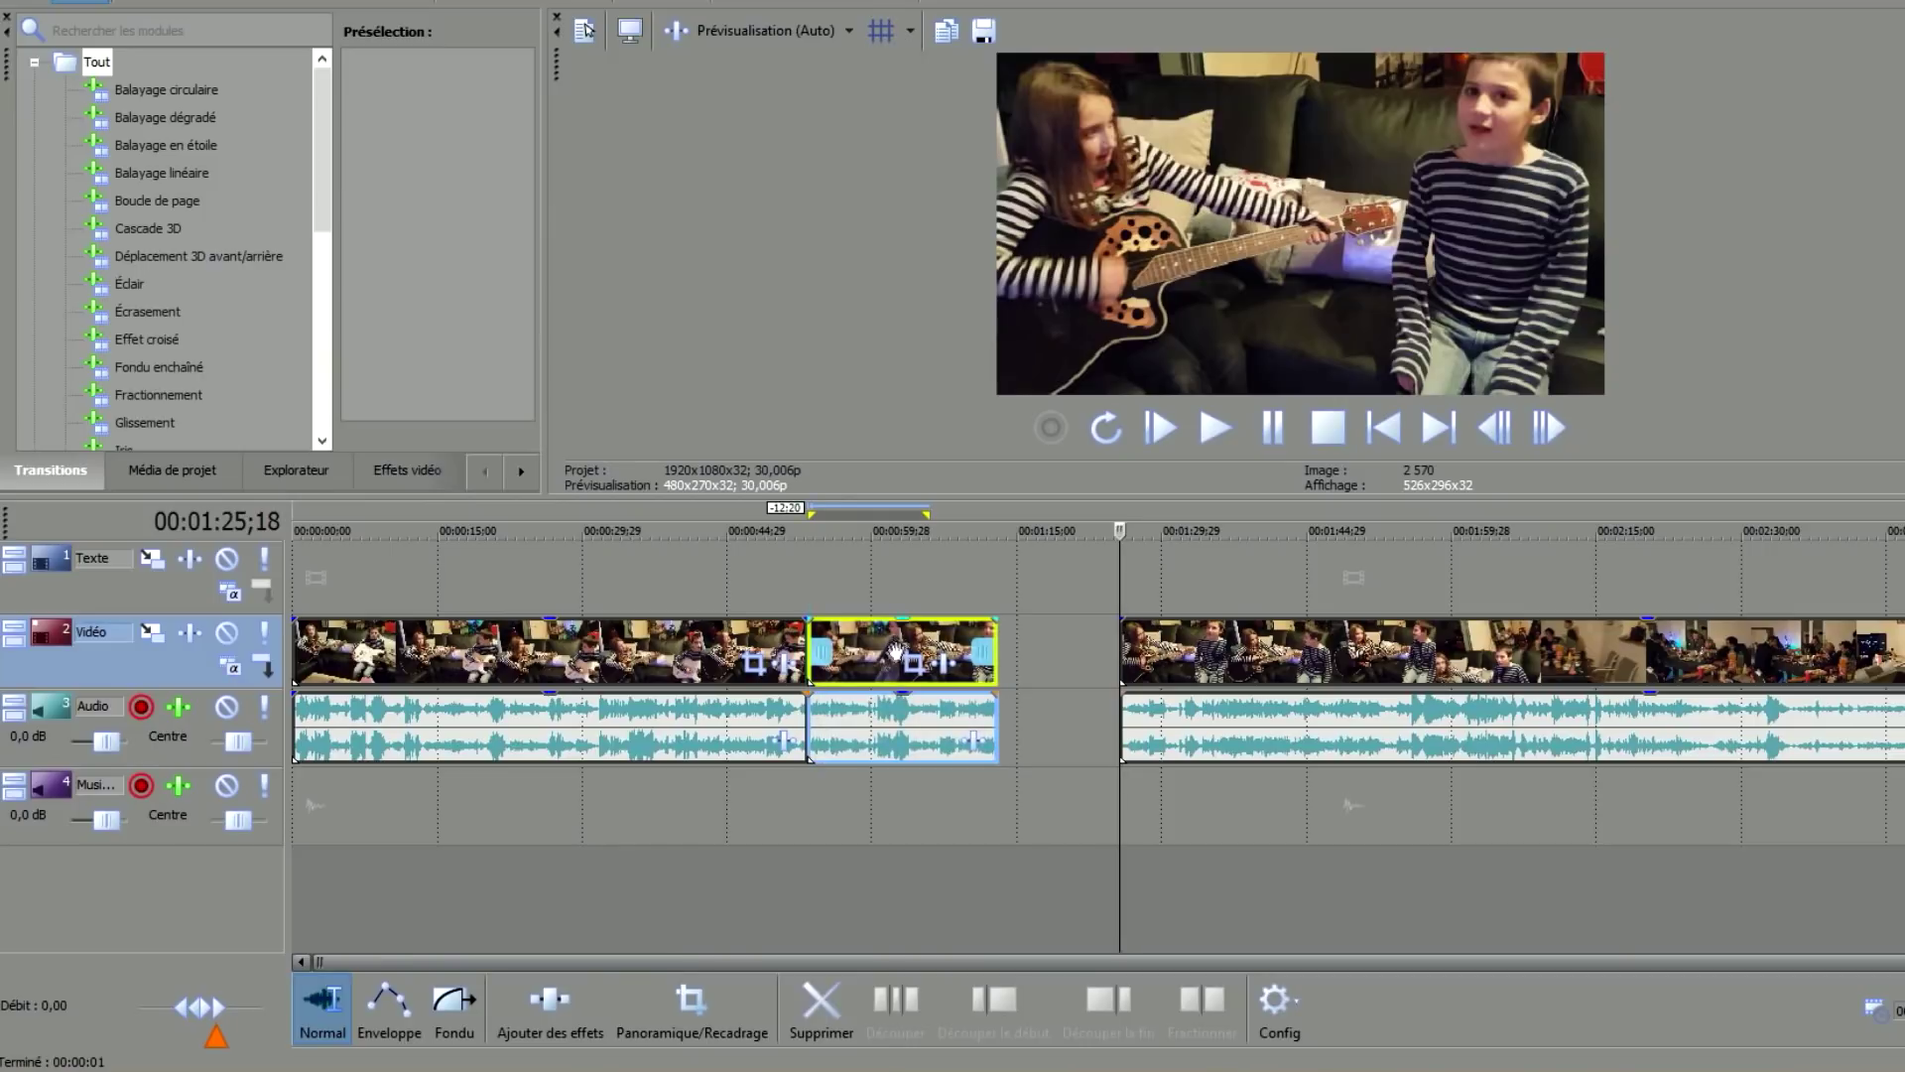
{"action": "left_click_drag", "start_coordinate": [1104, 568], "coordinate": [1901, 794]}
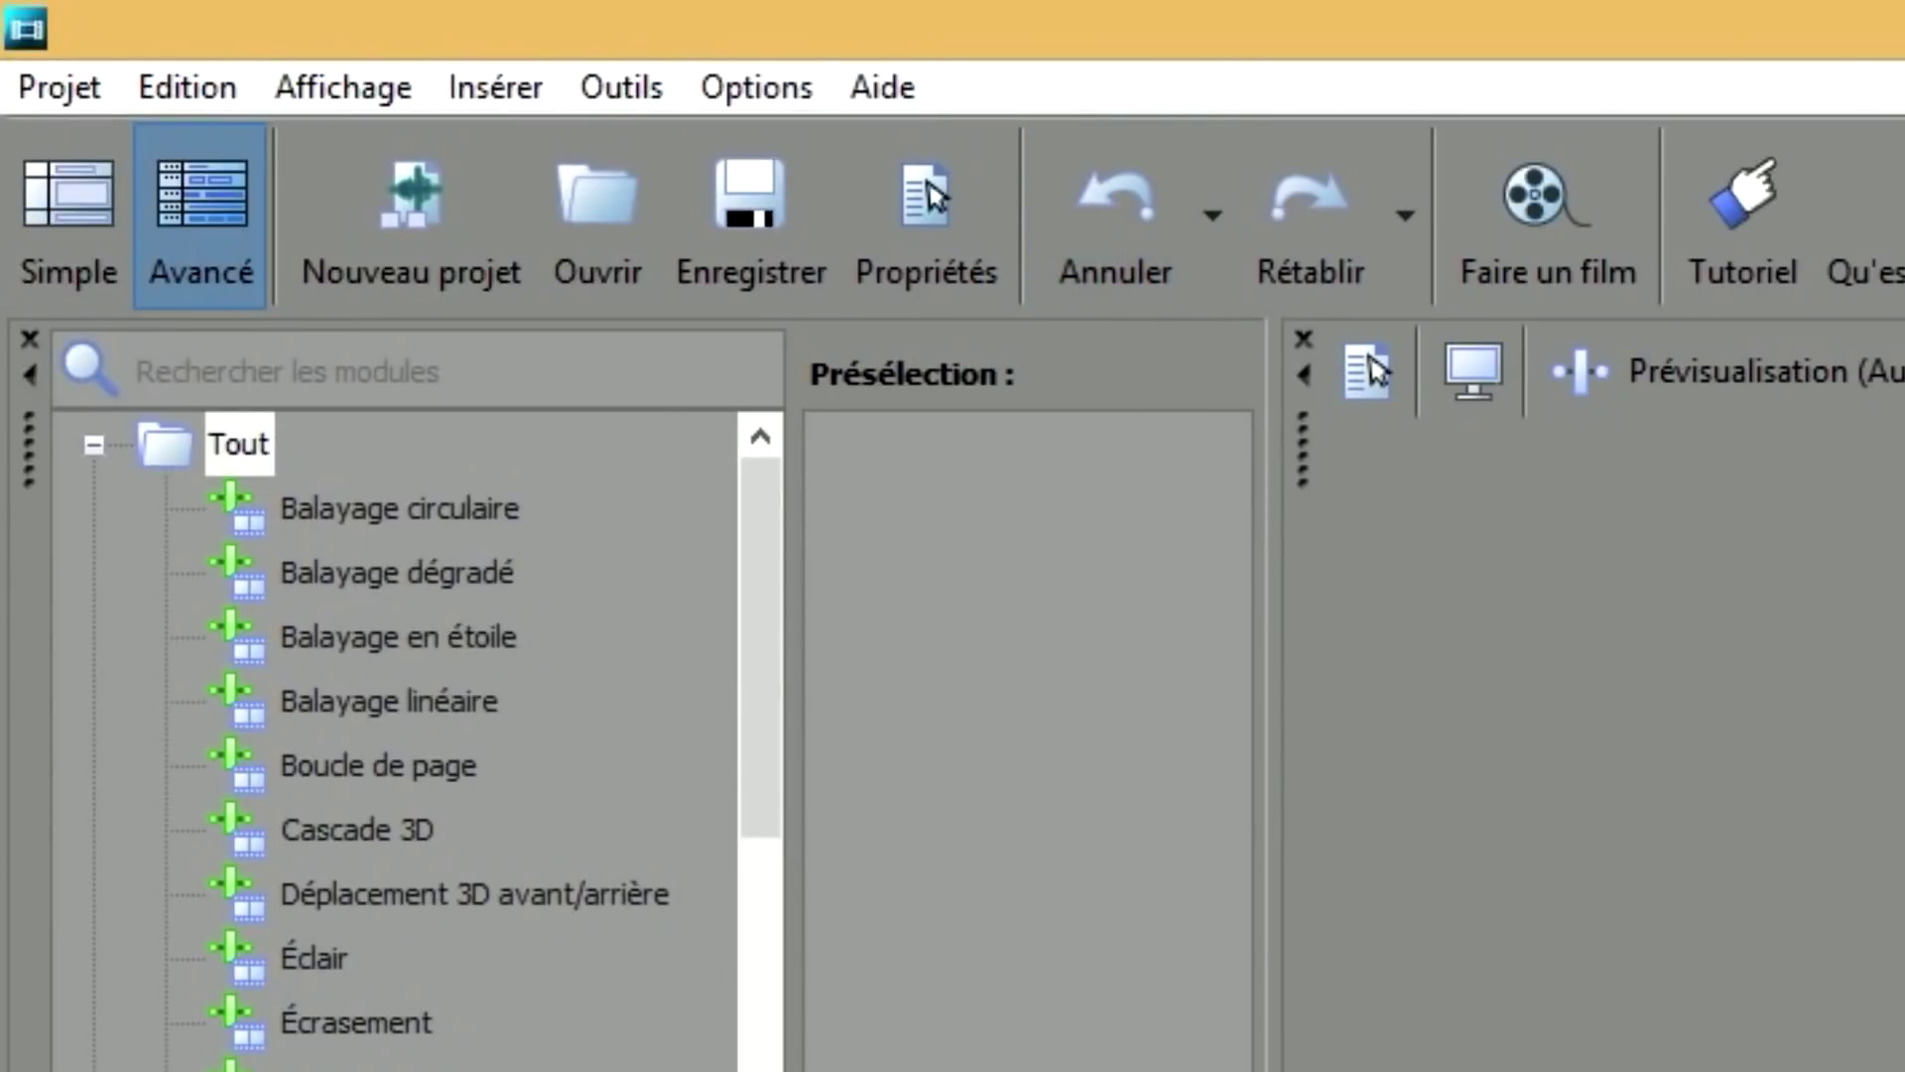
Switch to the simple interface mode and split the clip at 00:01:09;29 and 00:01:25;26.
{"action": "left_click", "coordinate": [94, 224]}
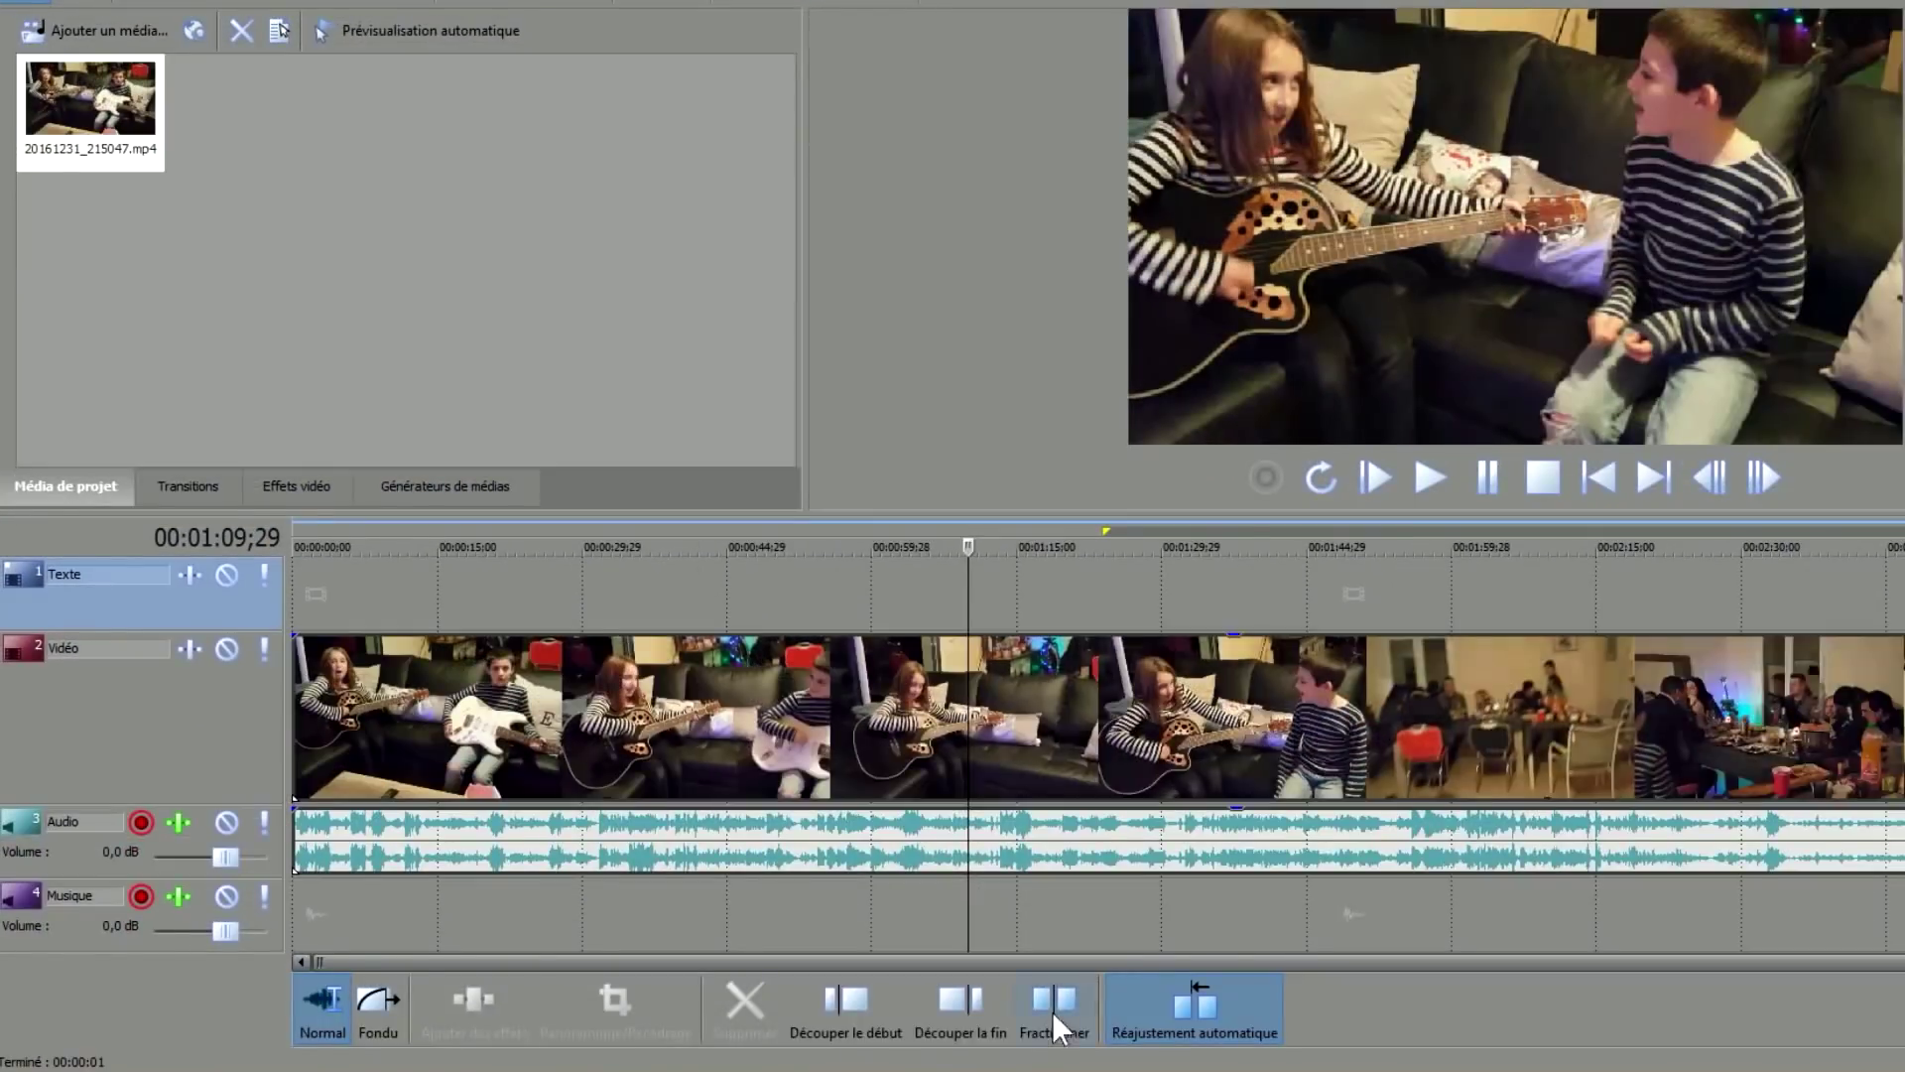
{"action": "left_click", "coordinate": [1124, 608]}
{"action": "left_click", "coordinate": [1054, 1000]}
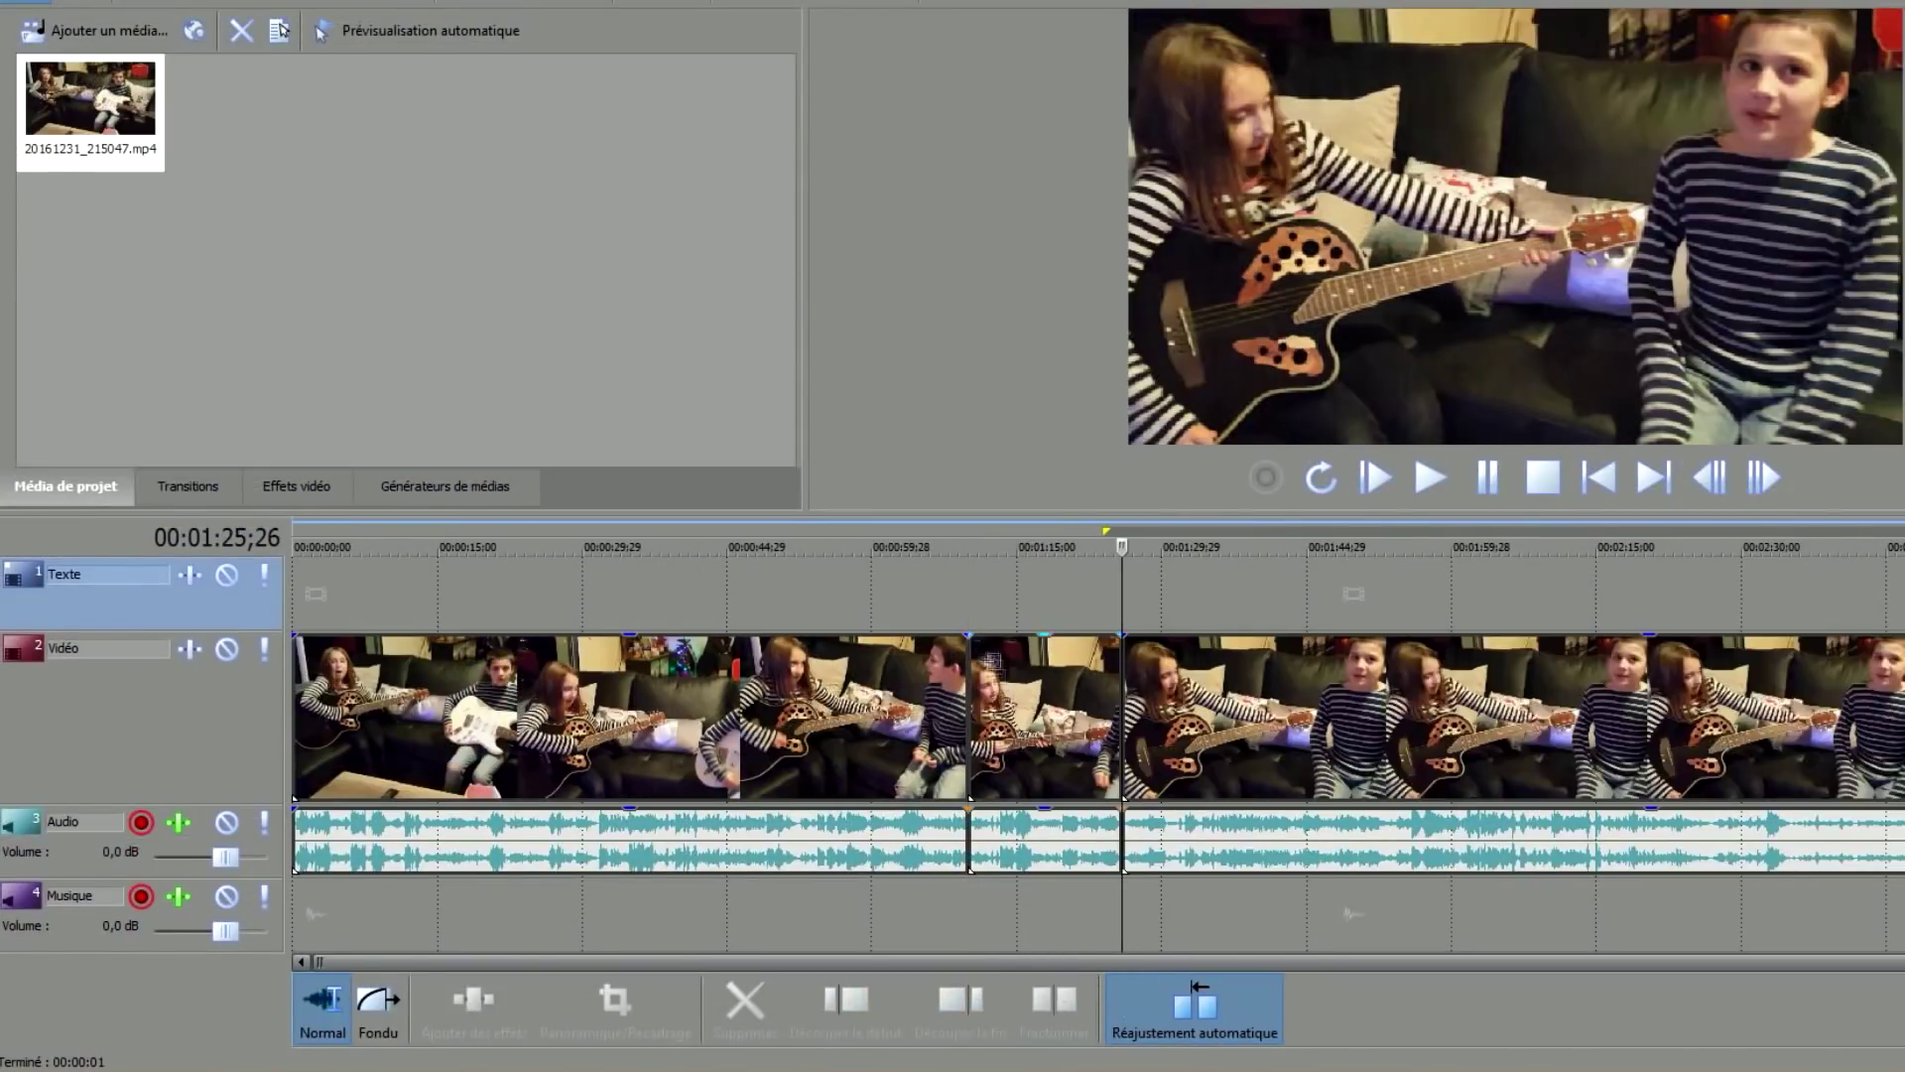
Split the last clip at about 00:01:50 and delete the section between 00:01:09;29 and 00:01:25;26.
{"action": "left_click_drag", "start_coordinate": [967, 598], "coordinate": [1120, 599]}
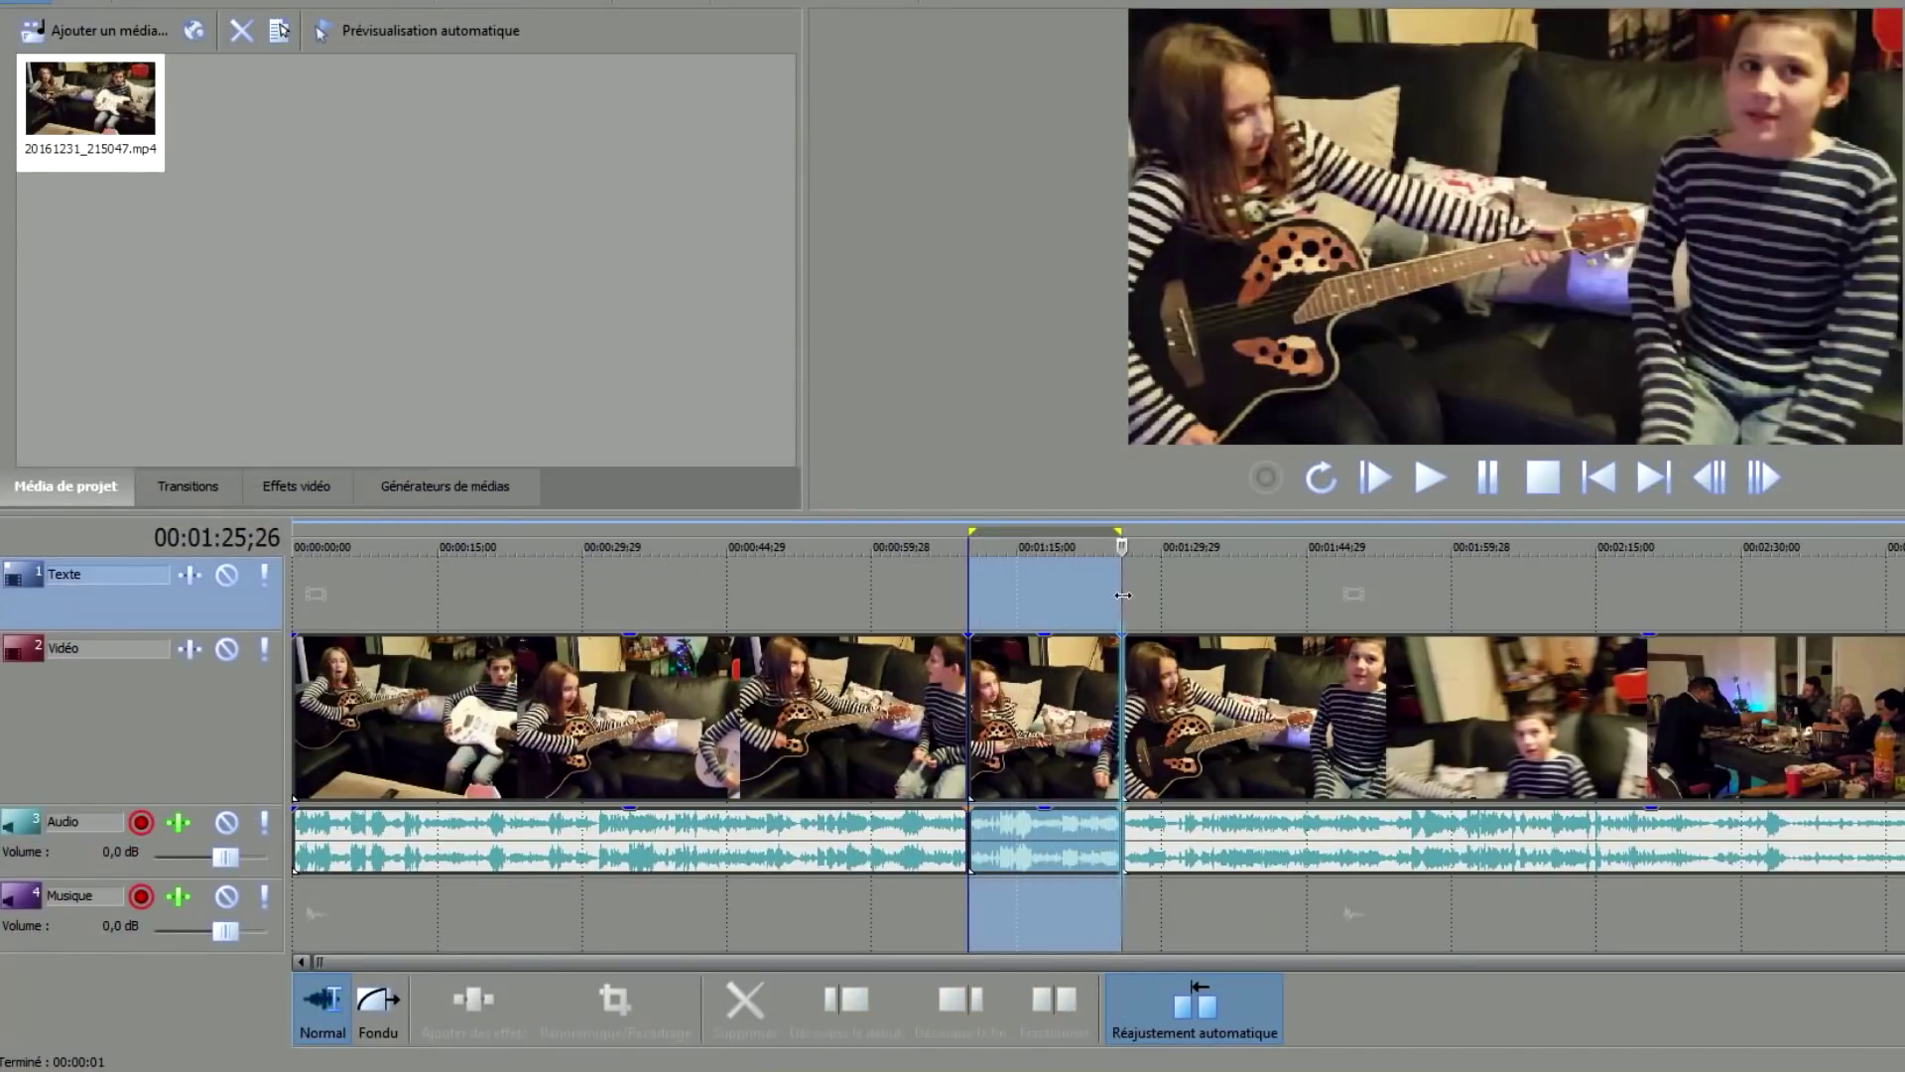
{"action": "left_click", "coordinate": [1358, 922]}
{"action": "left_click", "coordinate": [1054, 1002]}
{"action": "left_click_drag", "start_coordinate": [986, 617], "coordinate": [1119, 597]}
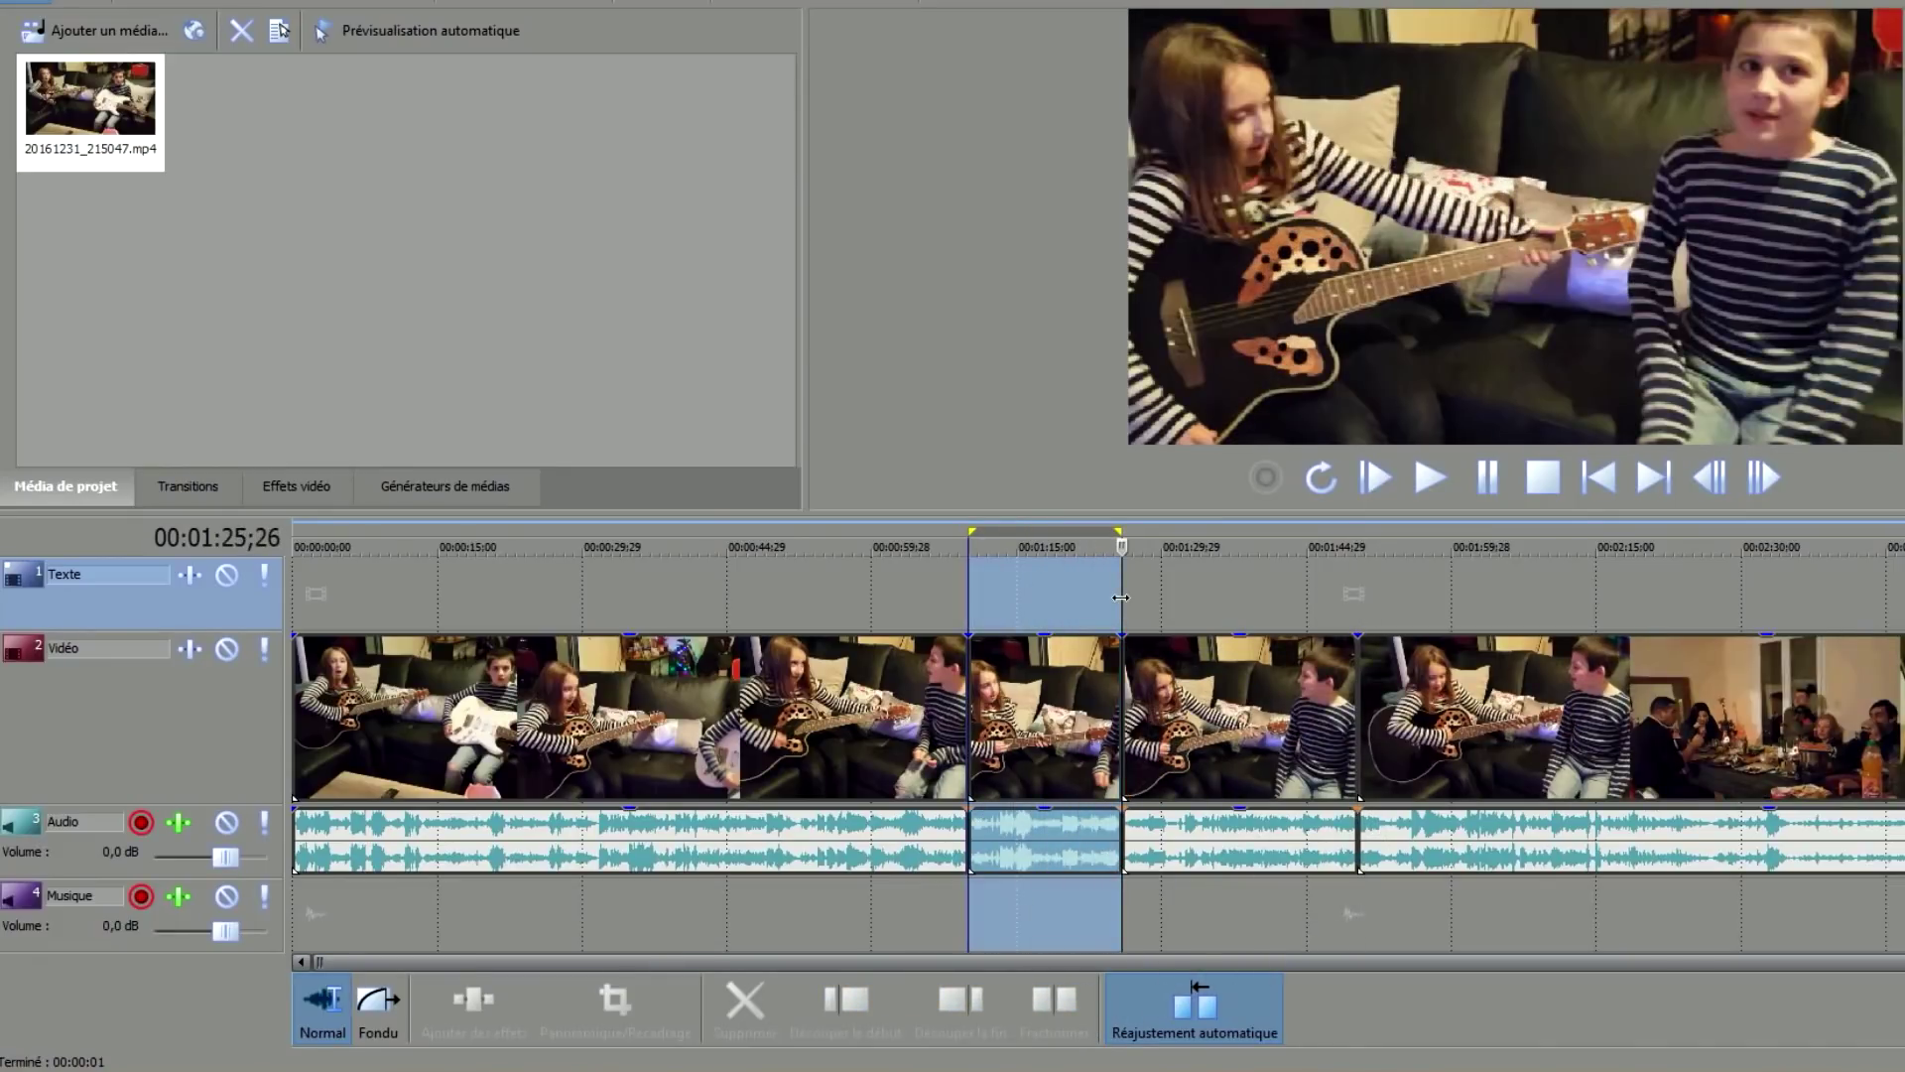
{"action": "key", "text": "Delete"}
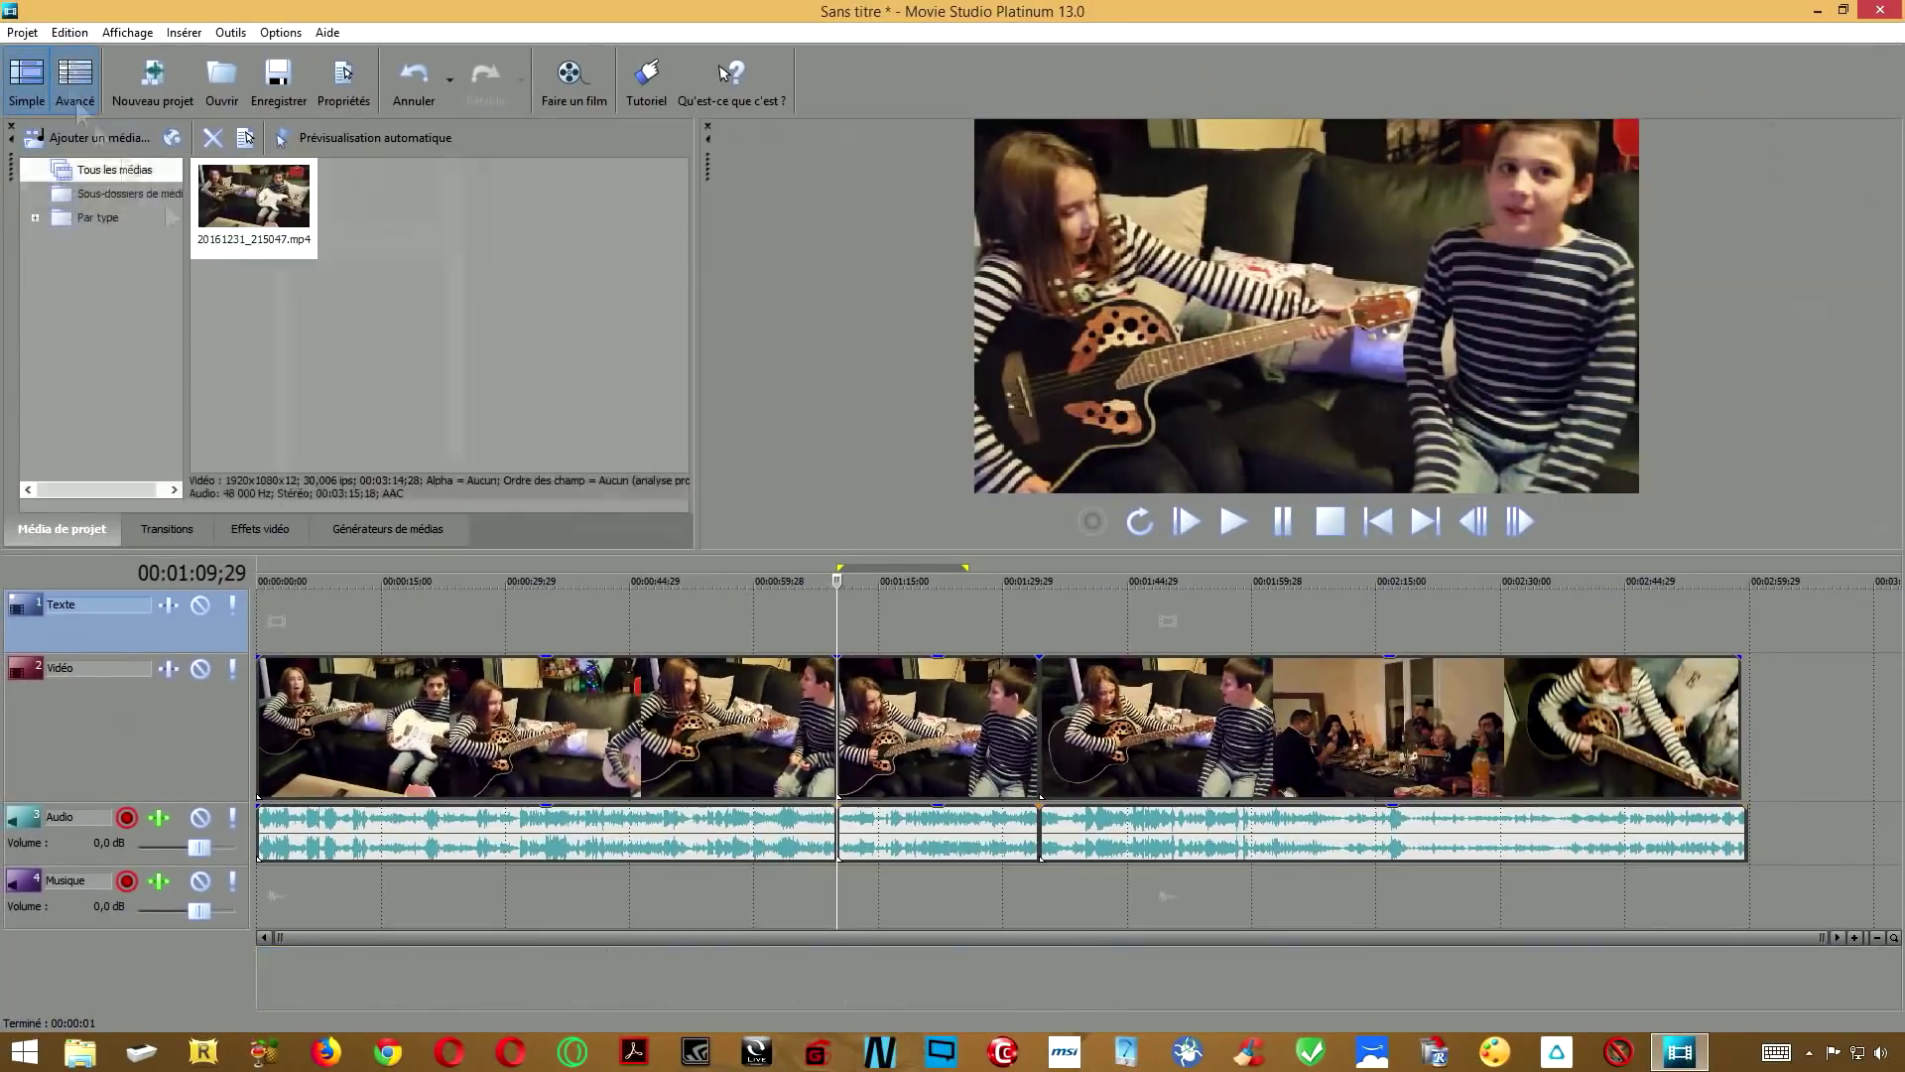
Switch back to the advanced interface mode and open the track effects of the Audio track.
{"action": "left_click", "coordinate": [76, 99]}
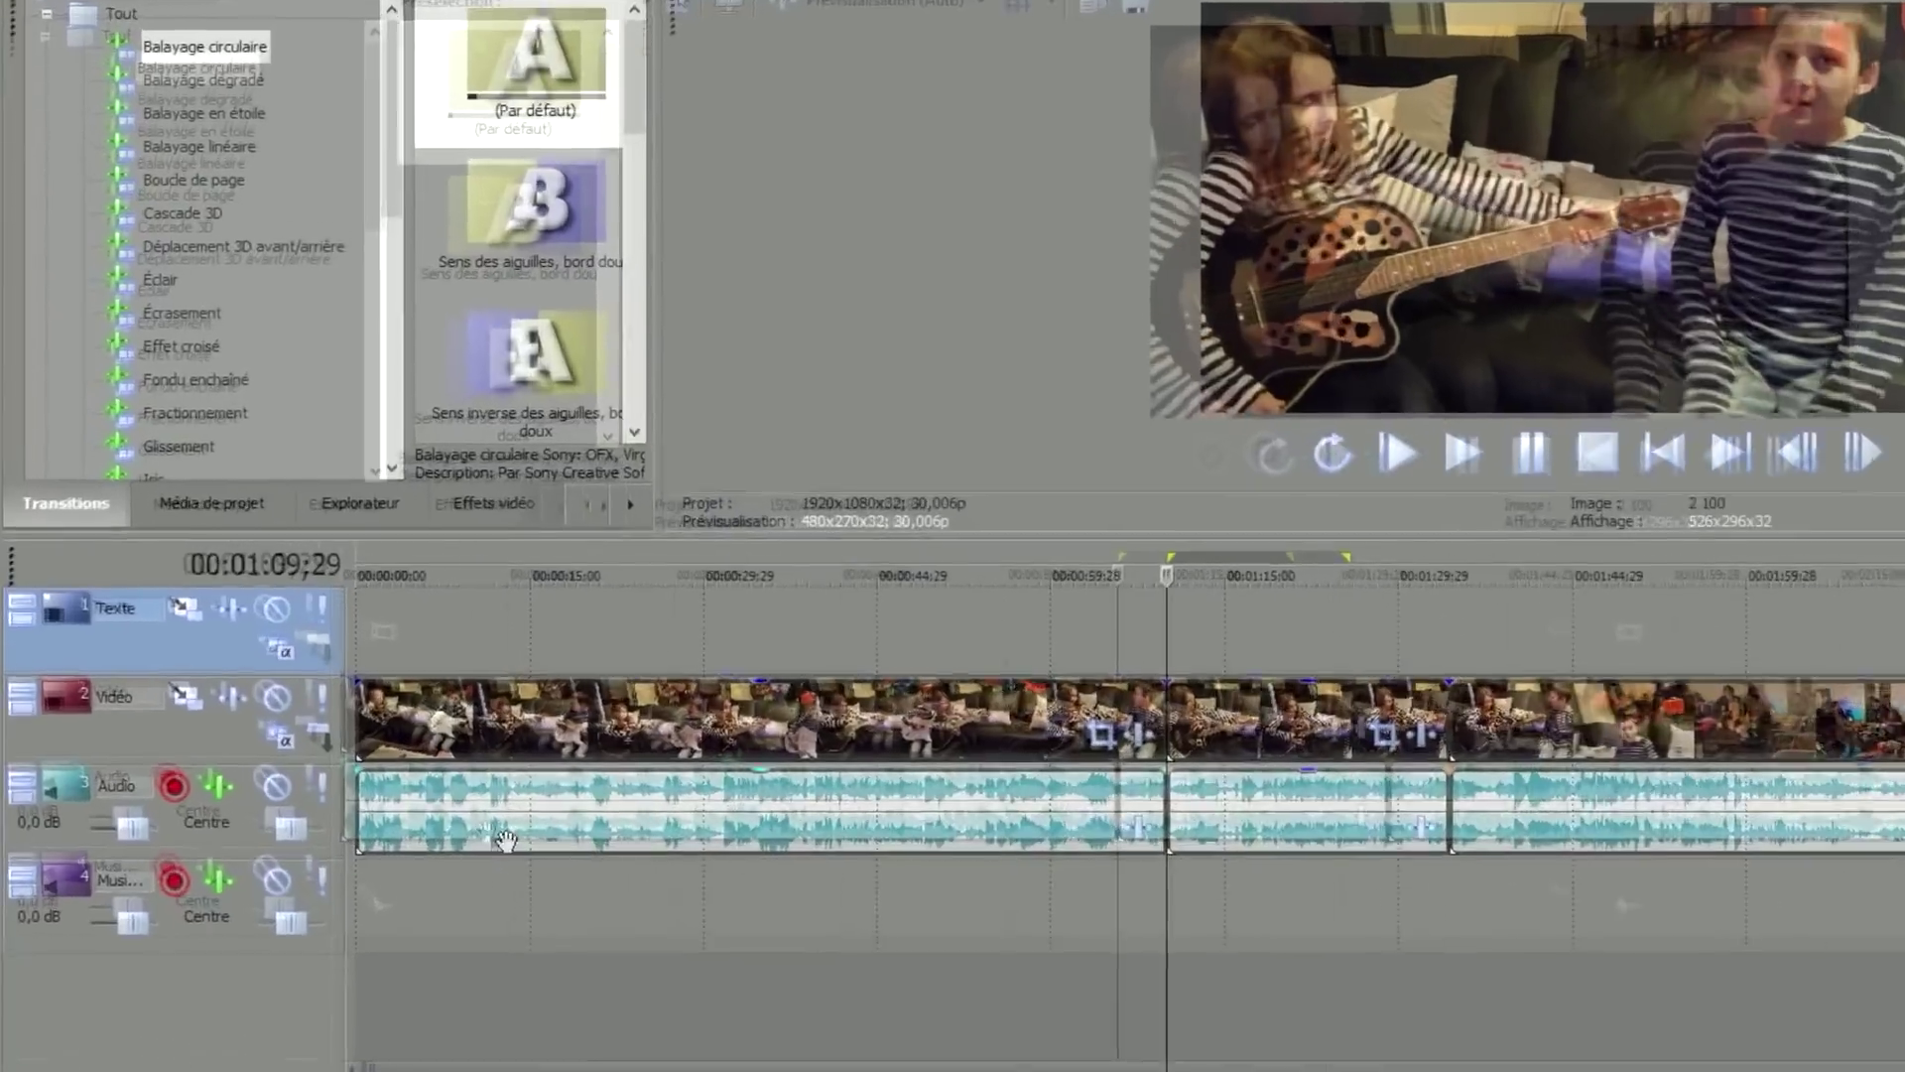
{"action": "left_click", "coordinate": [365, 734]}
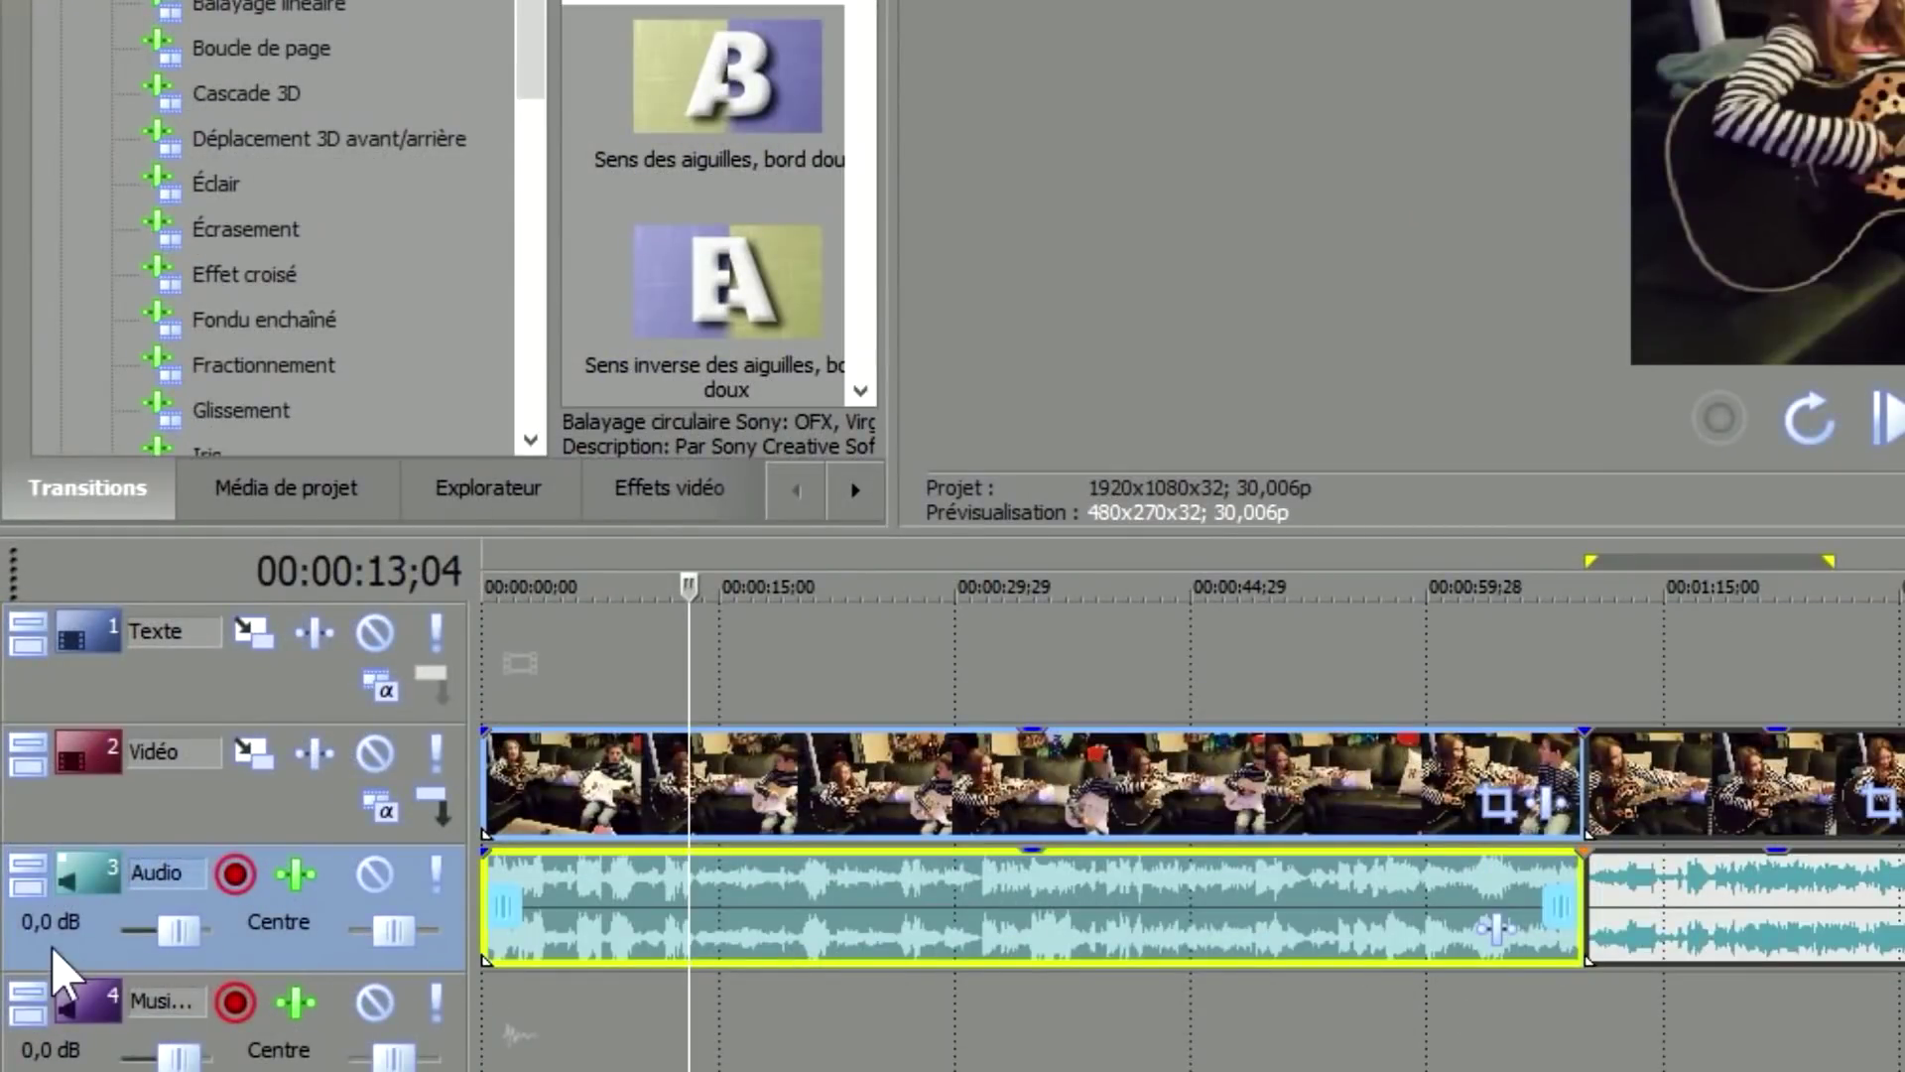
{"action": "left_click", "coordinate": [294, 875]}
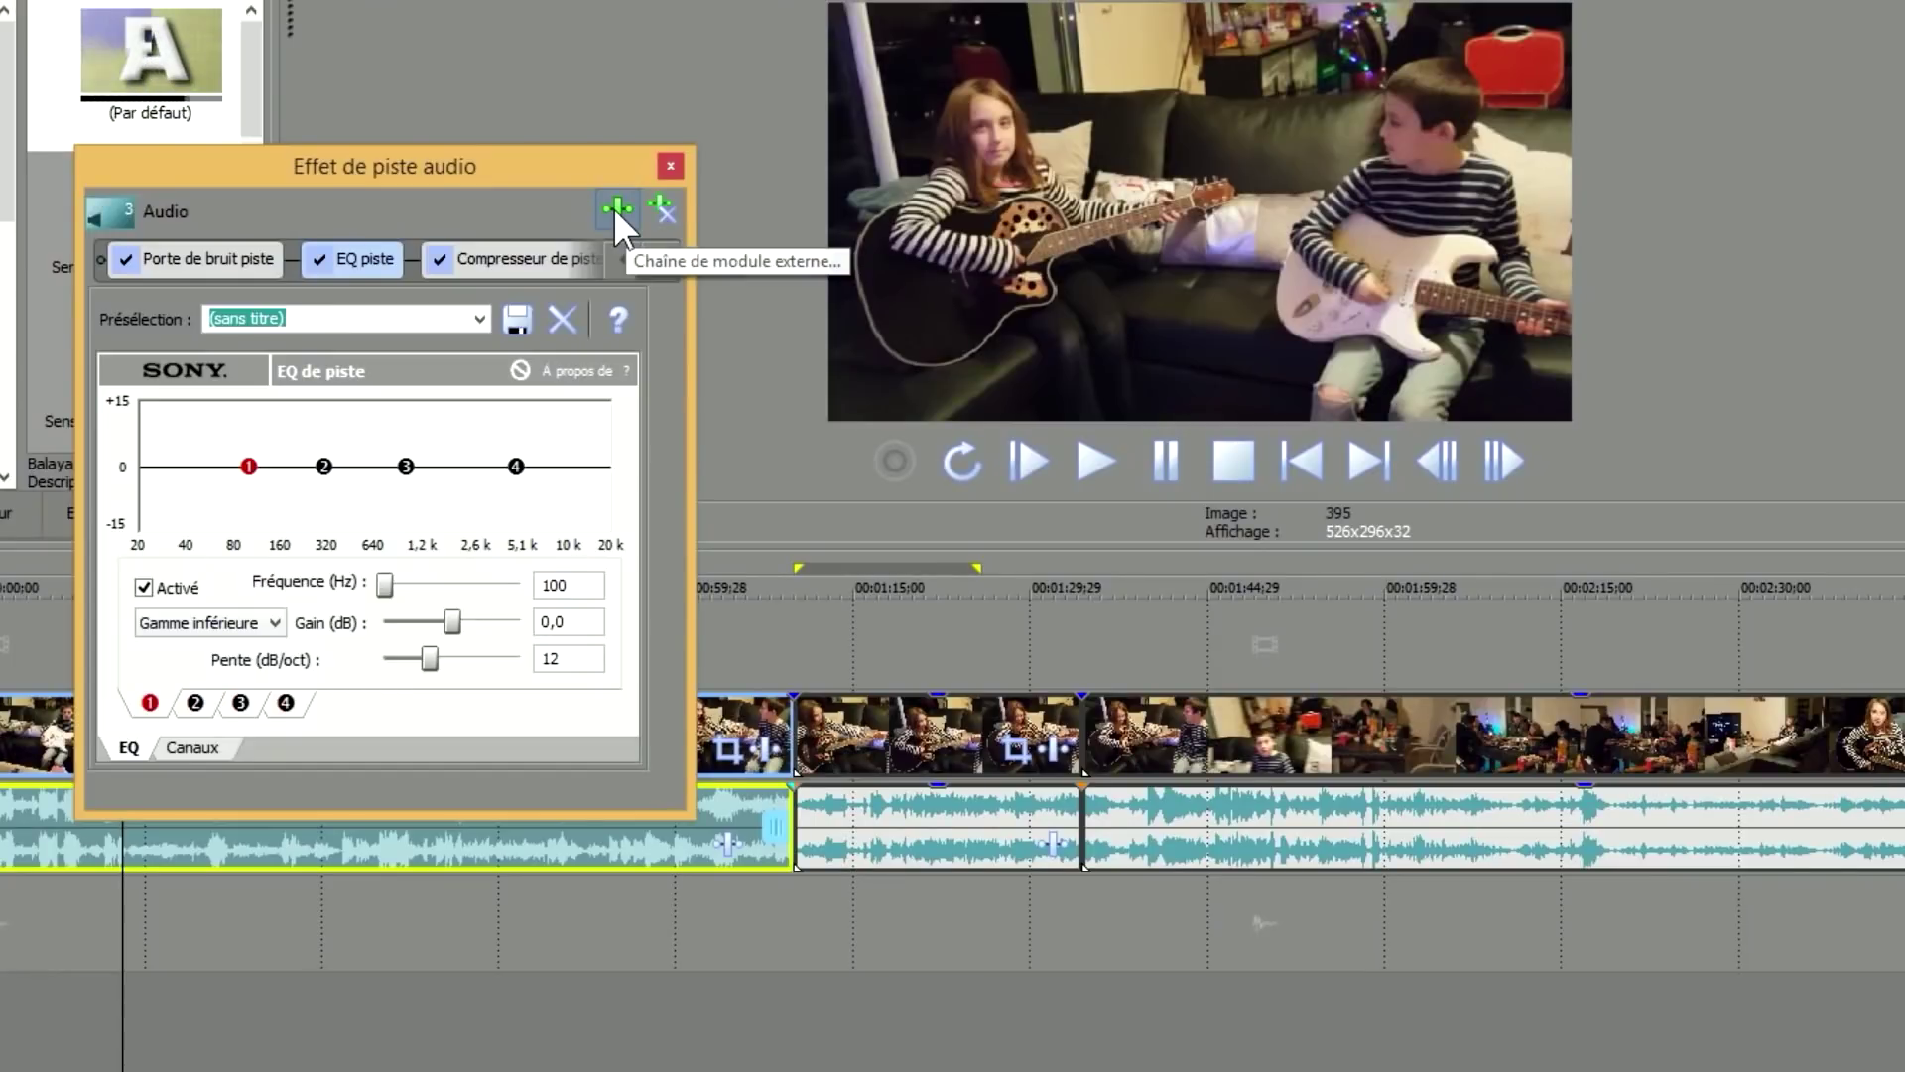
Browse all available plug-ins for the Audio track's effect chain, select EQ piste and confirm the chooser.
{"action": "left_click", "coordinate": [615, 208]}
{"action": "left_click", "coordinate": [145, 267]}
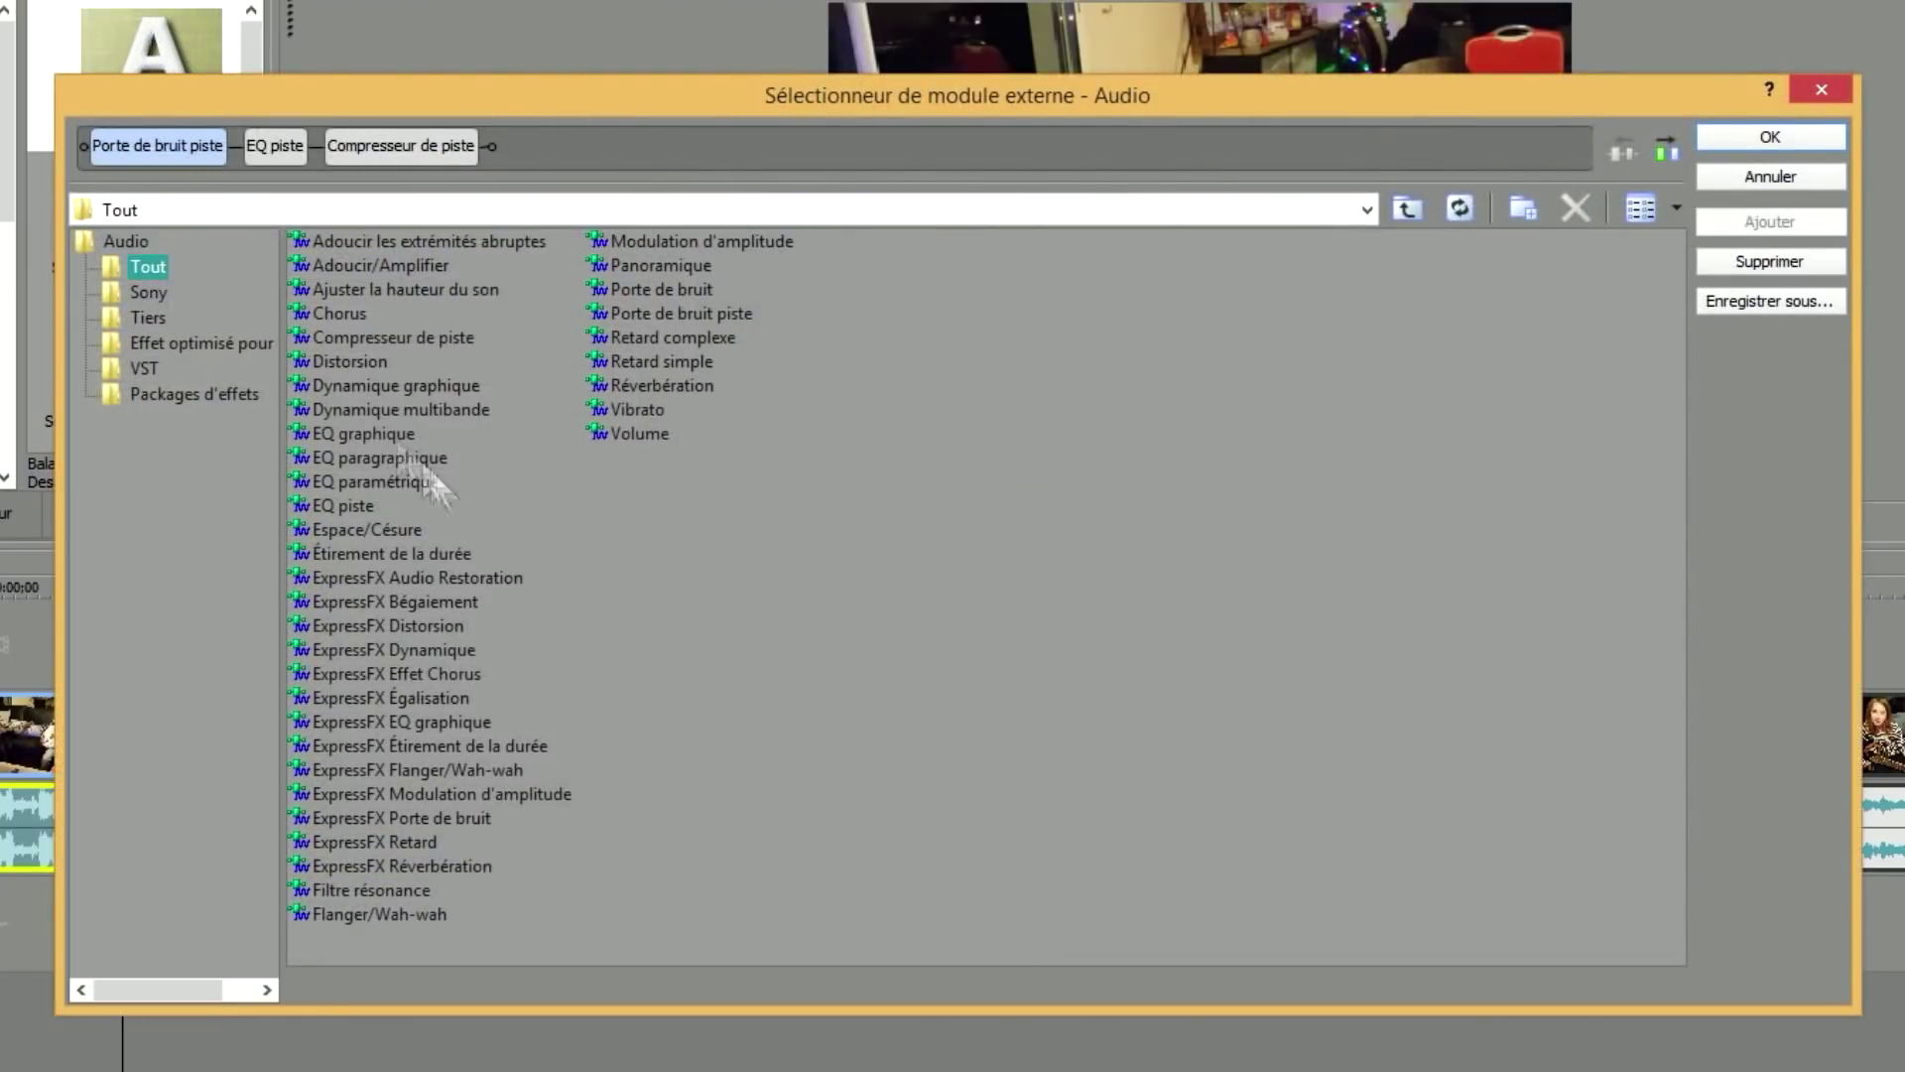
{"action": "left_click", "coordinate": [355, 506]}
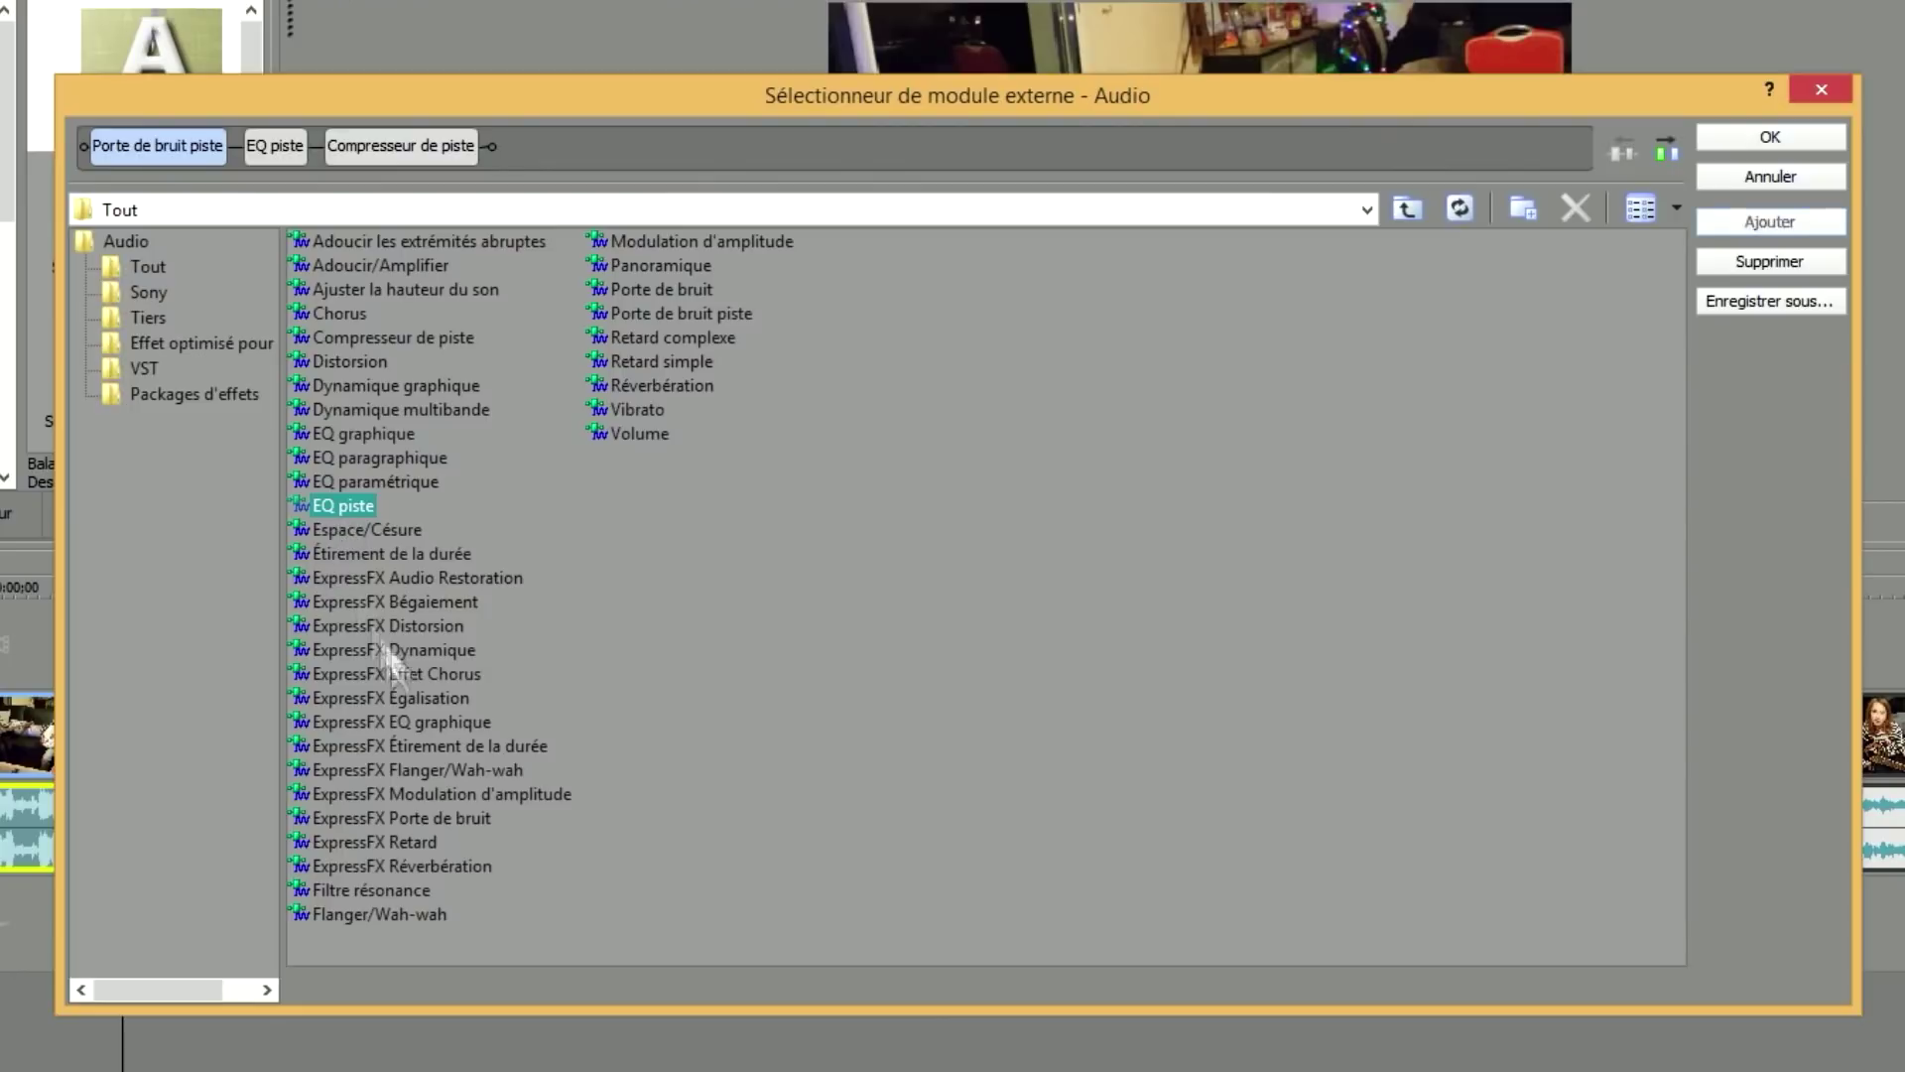
{"action": "left_click", "coordinate": [1755, 139]}
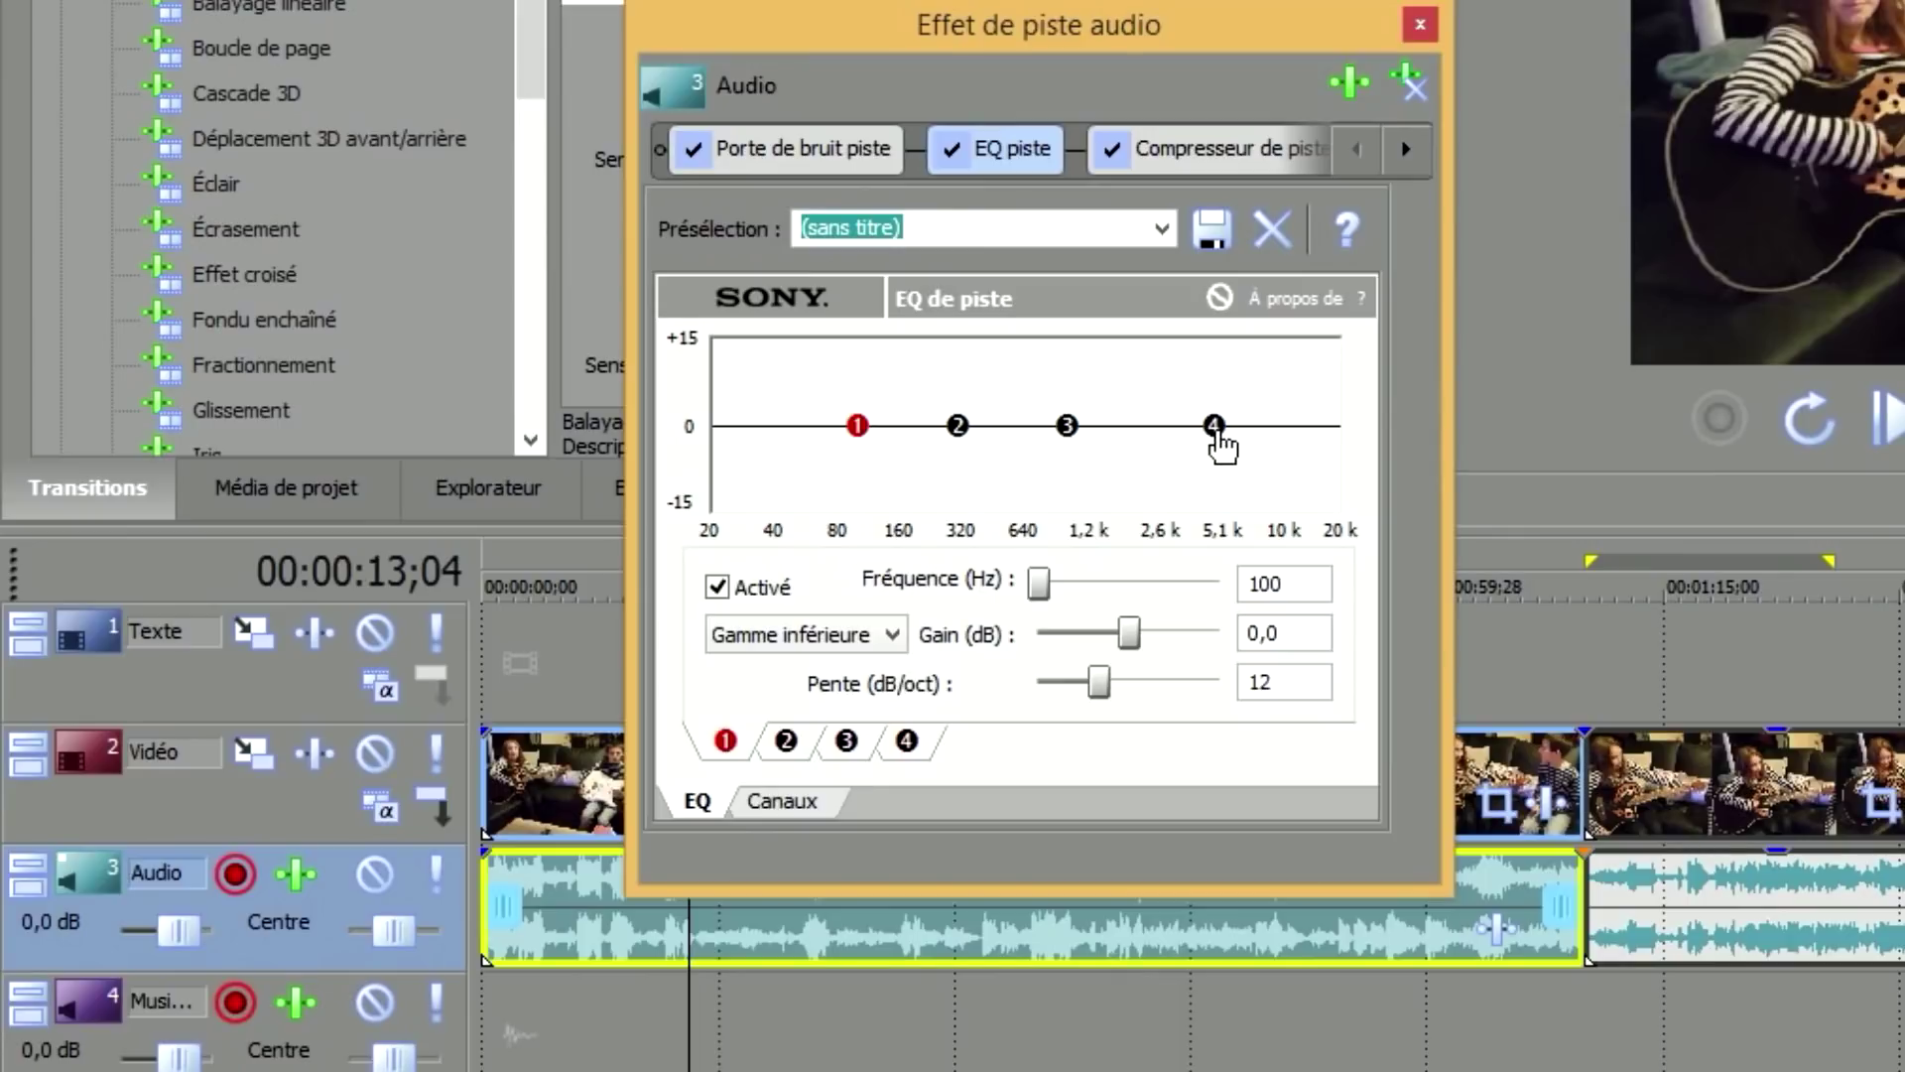
Set band 4 of the track EQ to 97 Hz with a gain of -7,5 dB and close the effect window.
{"action": "left_click", "coordinate": [1213, 427]}
{"action": "mouse_move", "coordinate": [1215, 432]}
{"action": "left_mouse_down"}
{"action": "mouse_move", "coordinate": [1120, 481]}
{"action": "mouse_move", "coordinate": [859, 483]}
{"action": "left_mouse_up"}
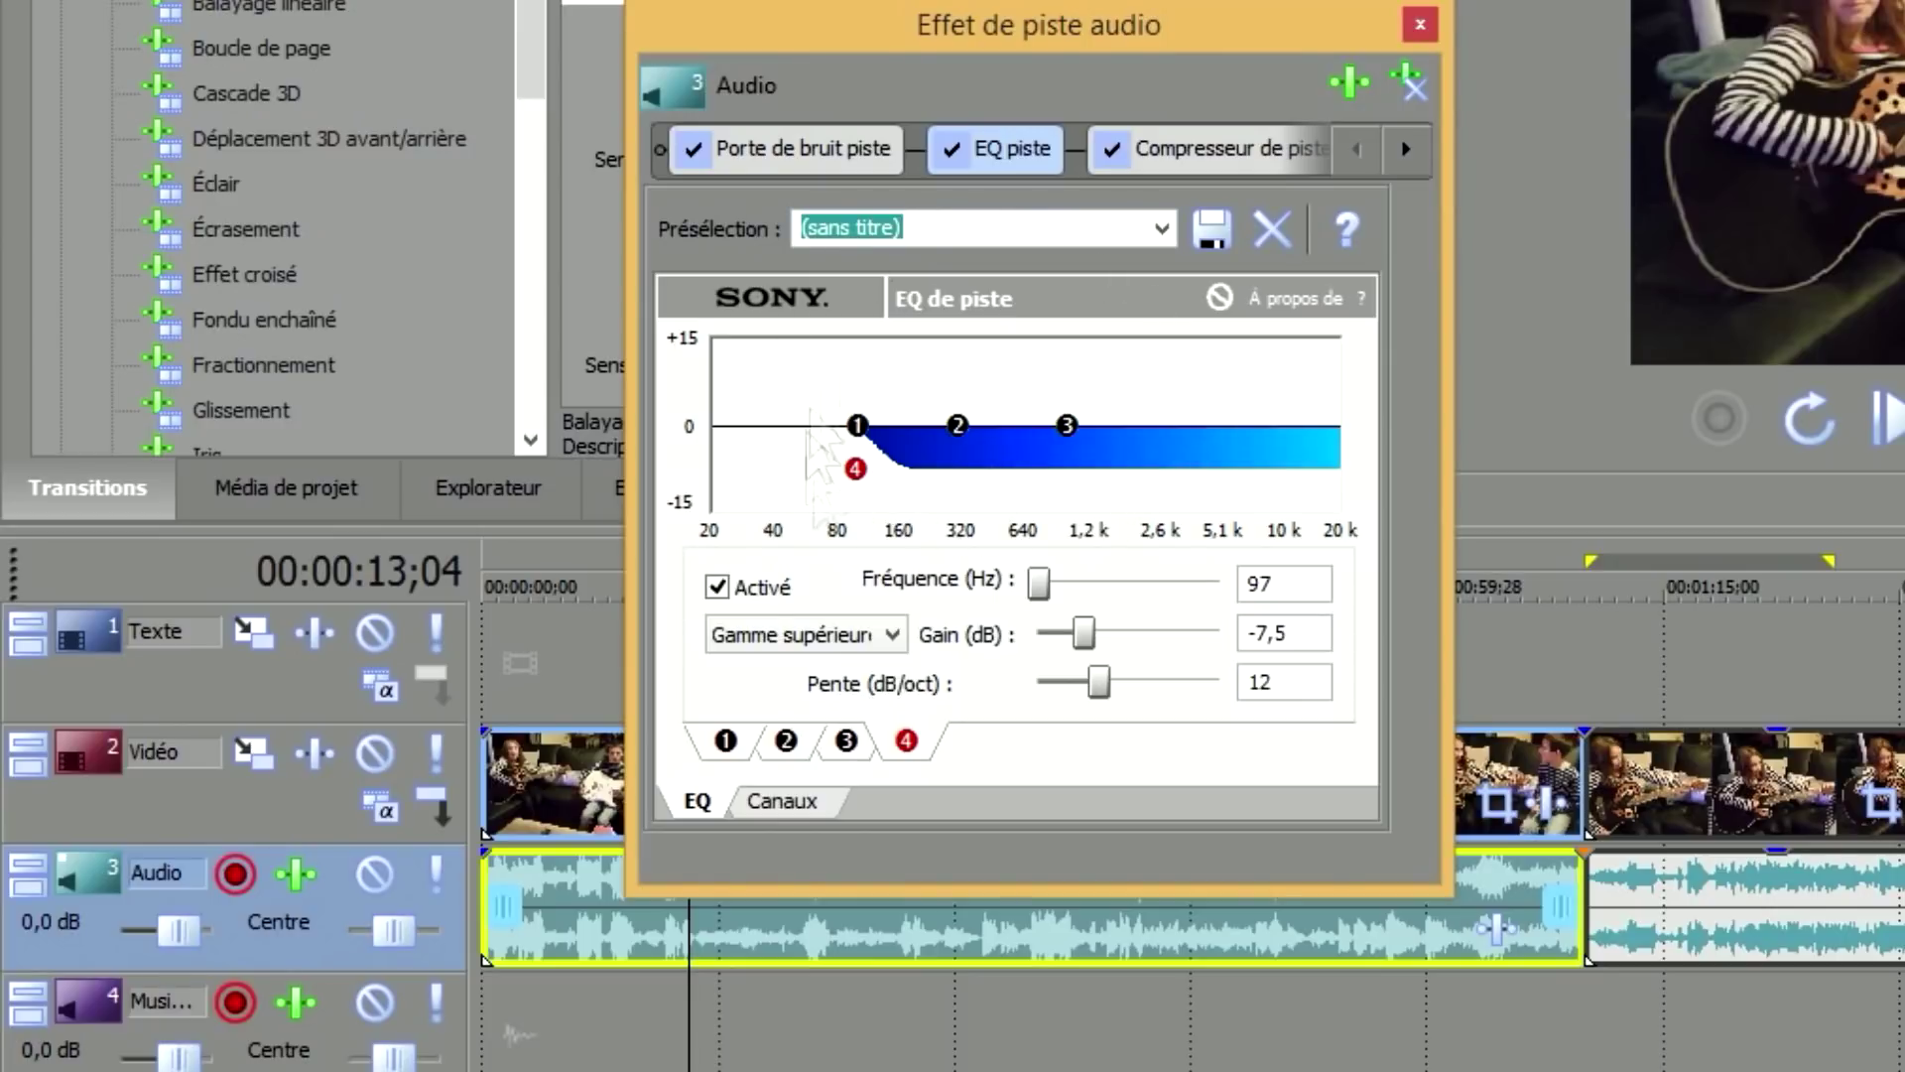
{"action": "left_click", "coordinate": [1419, 24]}
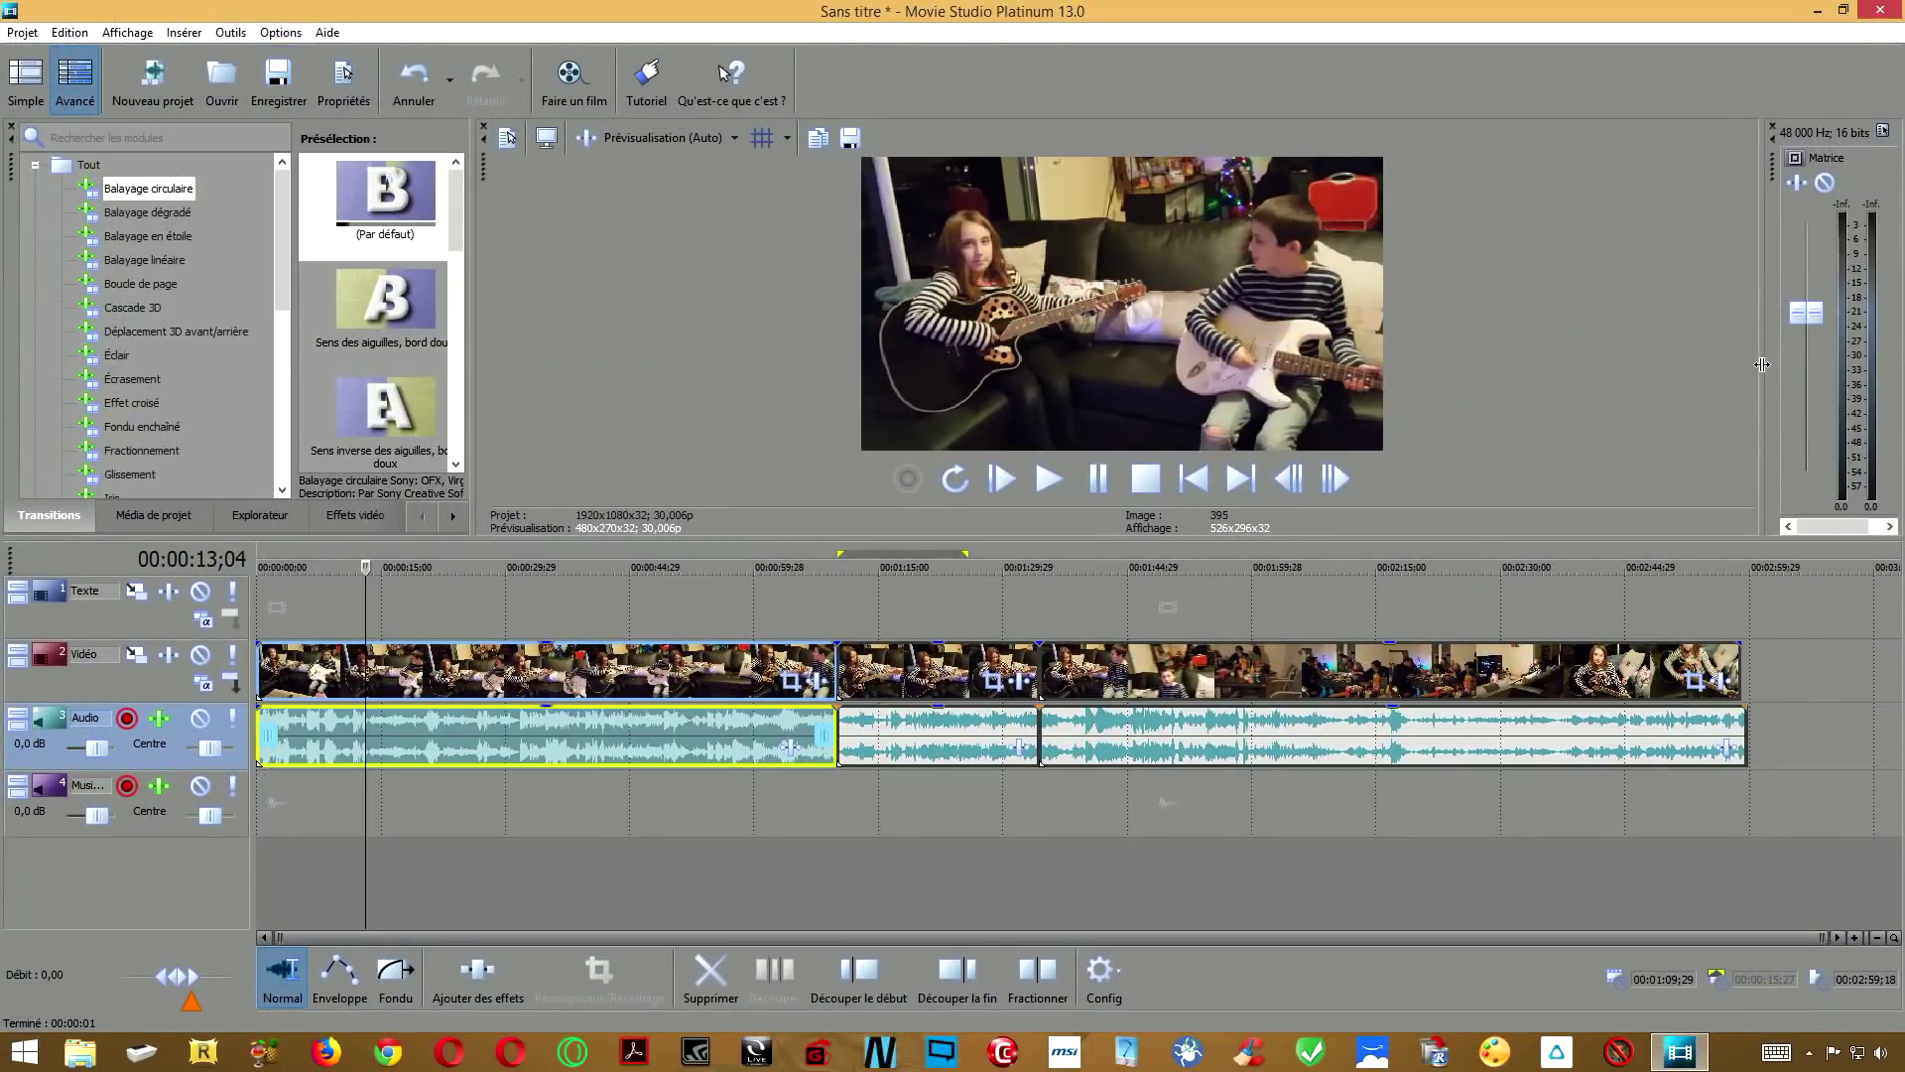
Widen the Matrice volume meter area beside the video preview.
{"action": "left_click_drag", "start_coordinate": [1762, 364], "coordinate": [1678, 362]}
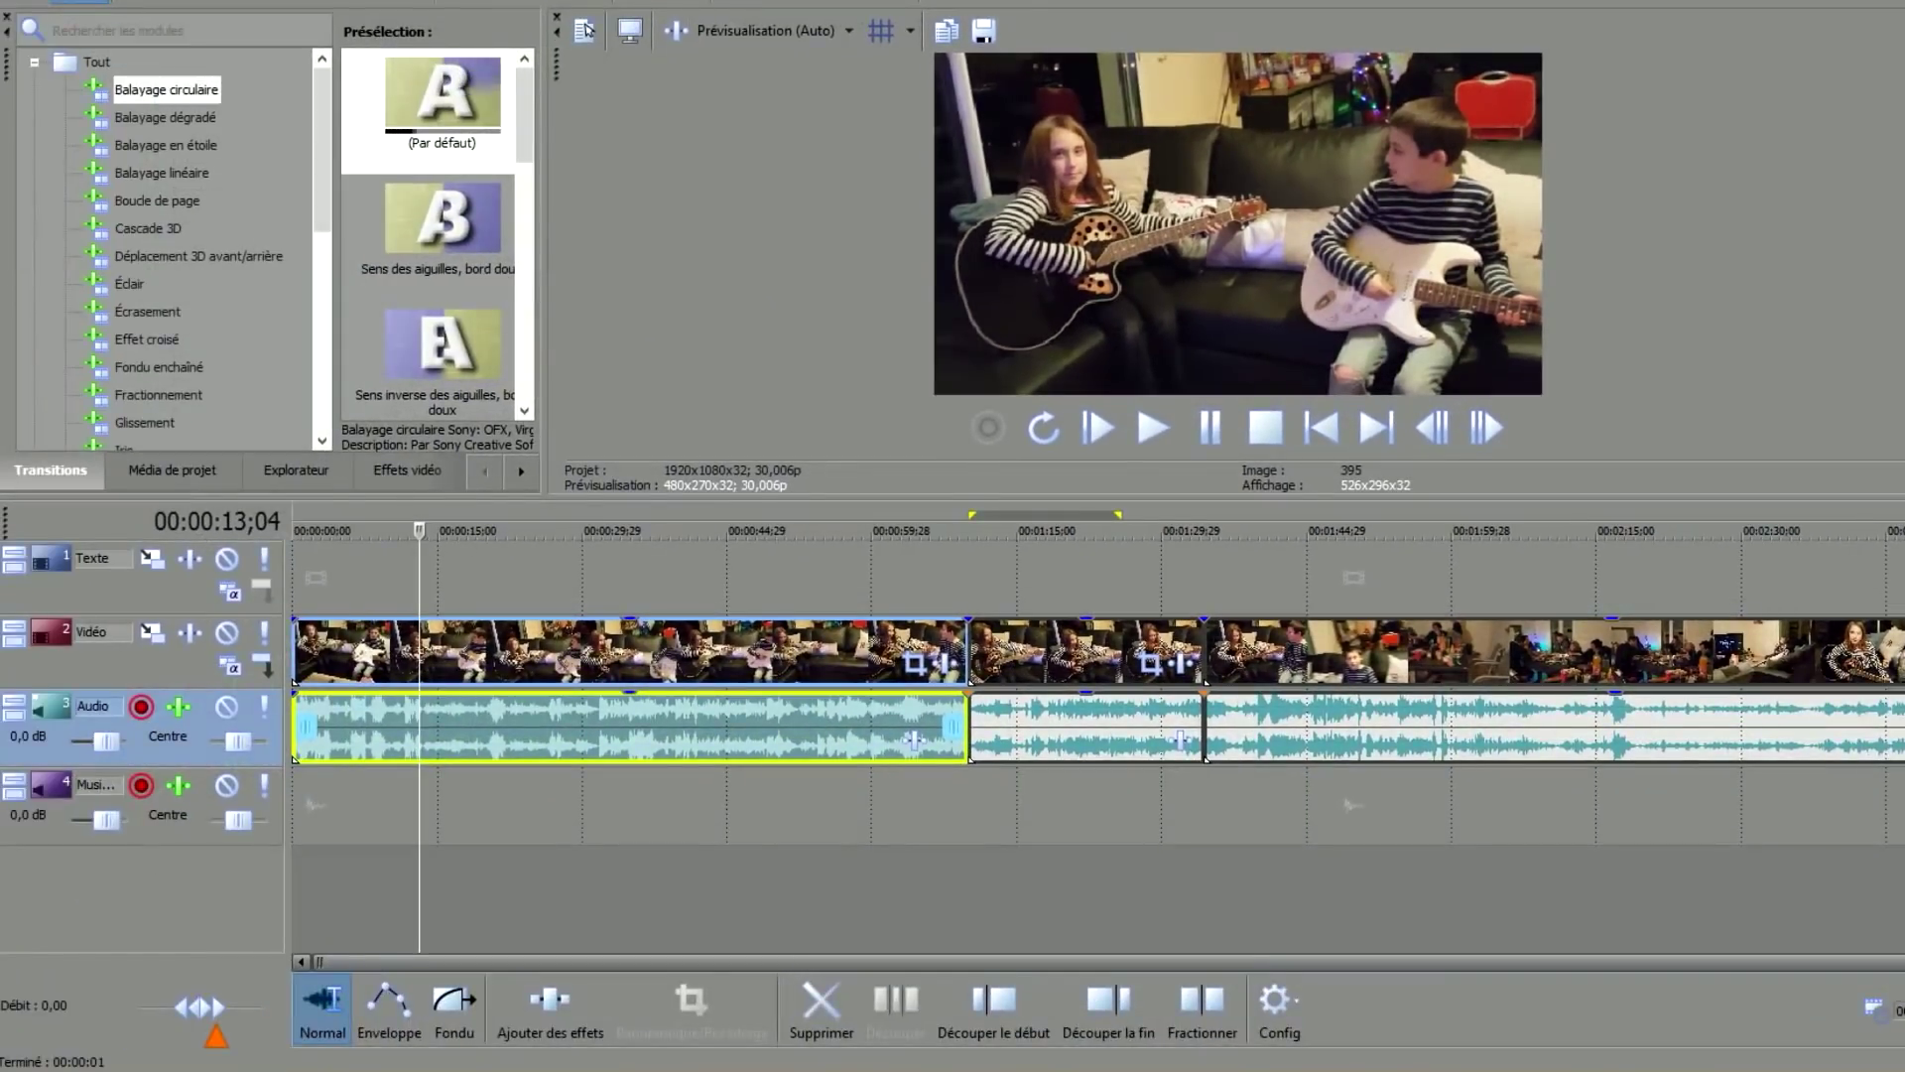
Move the second clip to about 00:00:15, placing its audio on the Musique track and its video on the Texte track.
{"action": "left_click", "coordinate": [731, 805]}
{"action": "left_click", "coordinate": [1072, 731]}
{"action": "left_click_drag", "start_coordinate": [1109, 731], "coordinate": [585, 809]}
{"action": "left_click_drag", "start_coordinate": [523, 670], "coordinate": [523, 579]}
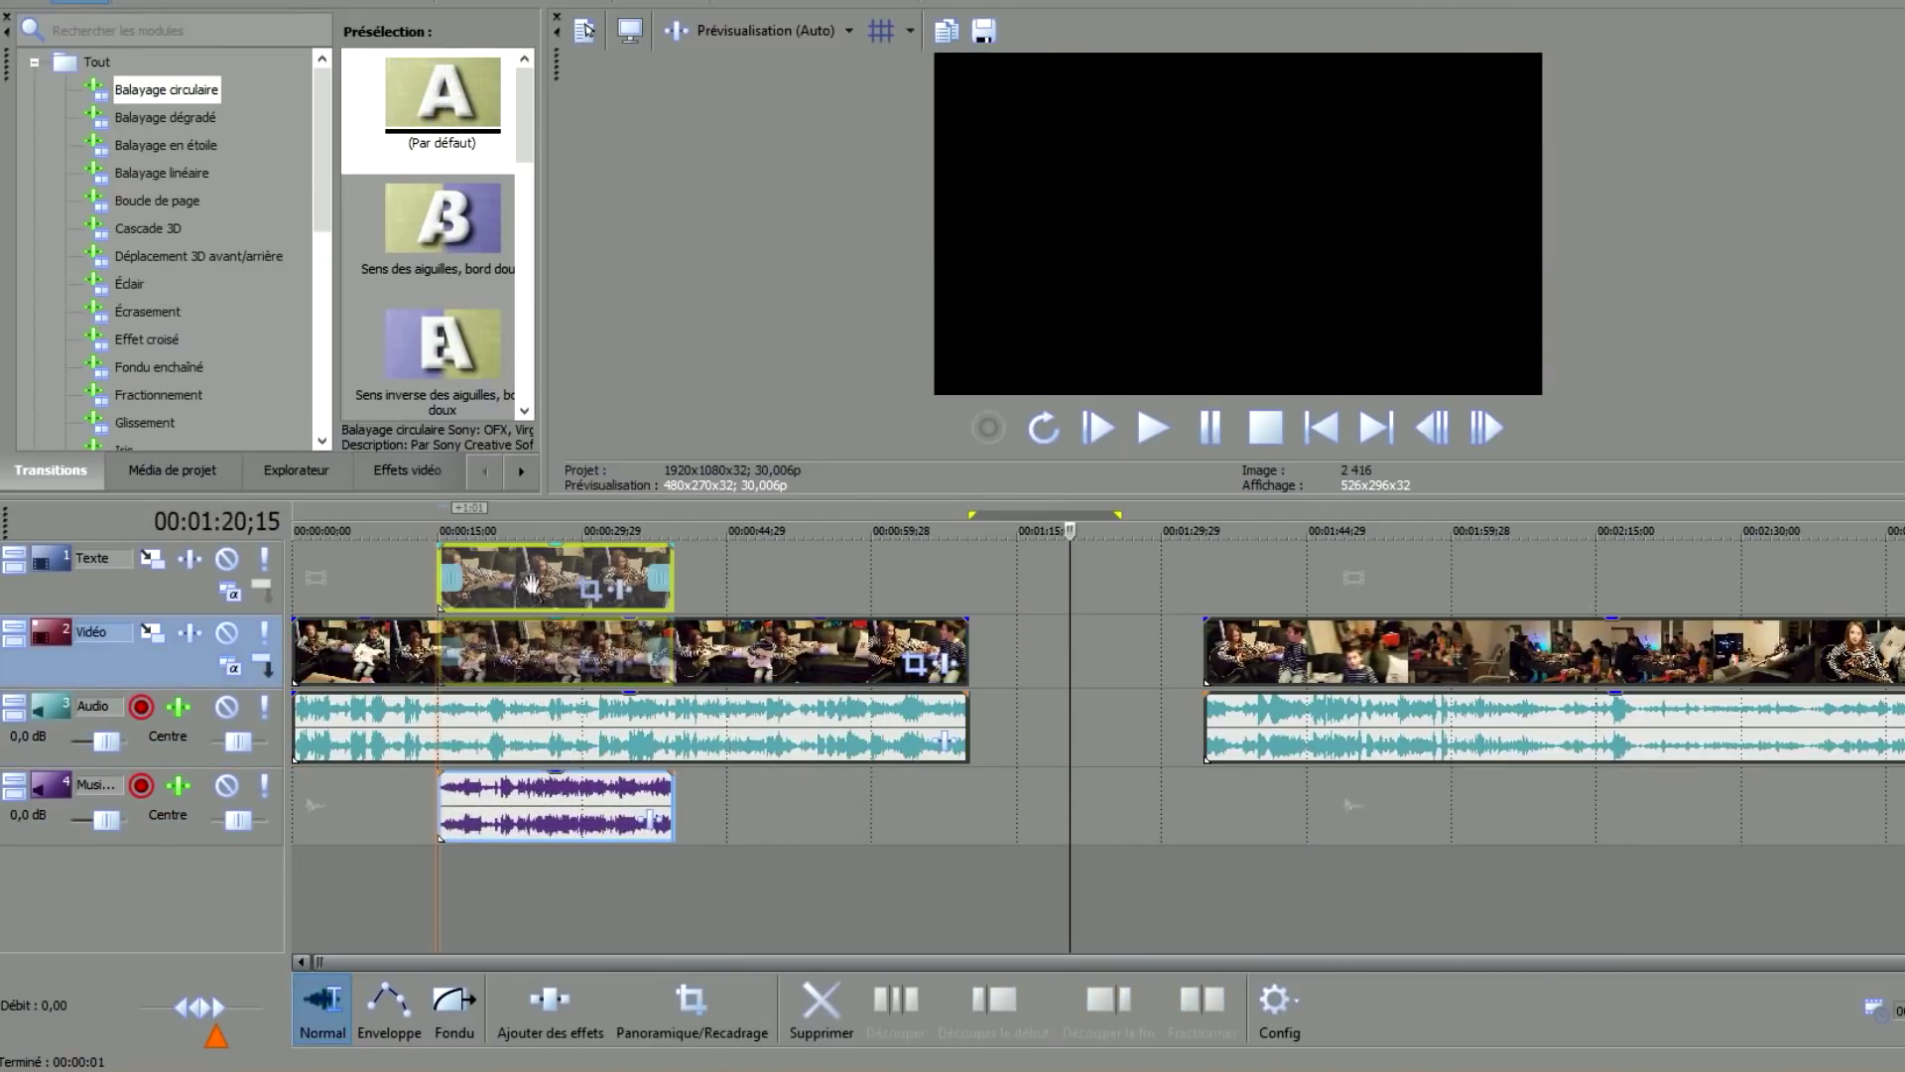
Raise the Musique track's volume to 10,0 dB.
{"action": "left_click", "coordinate": [866, 843]}
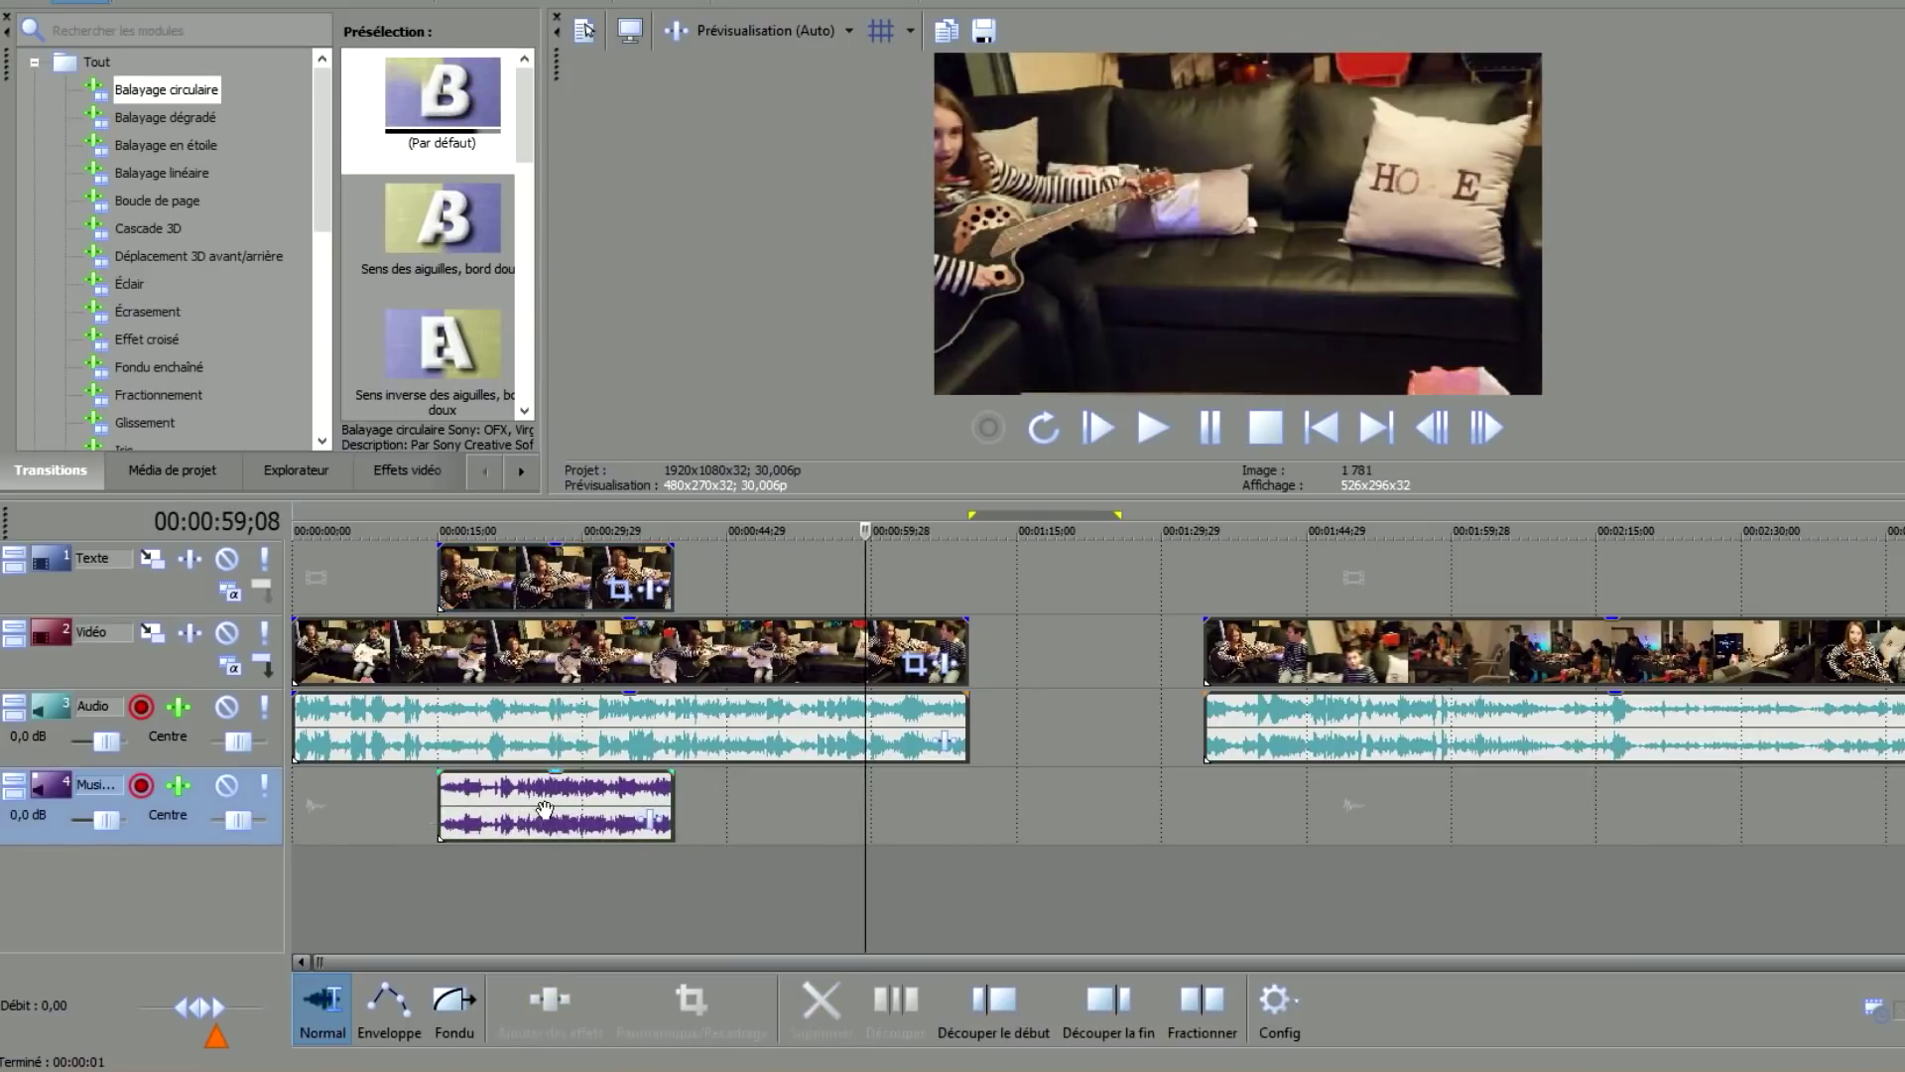
{"action": "left_click", "coordinate": [546, 804]}
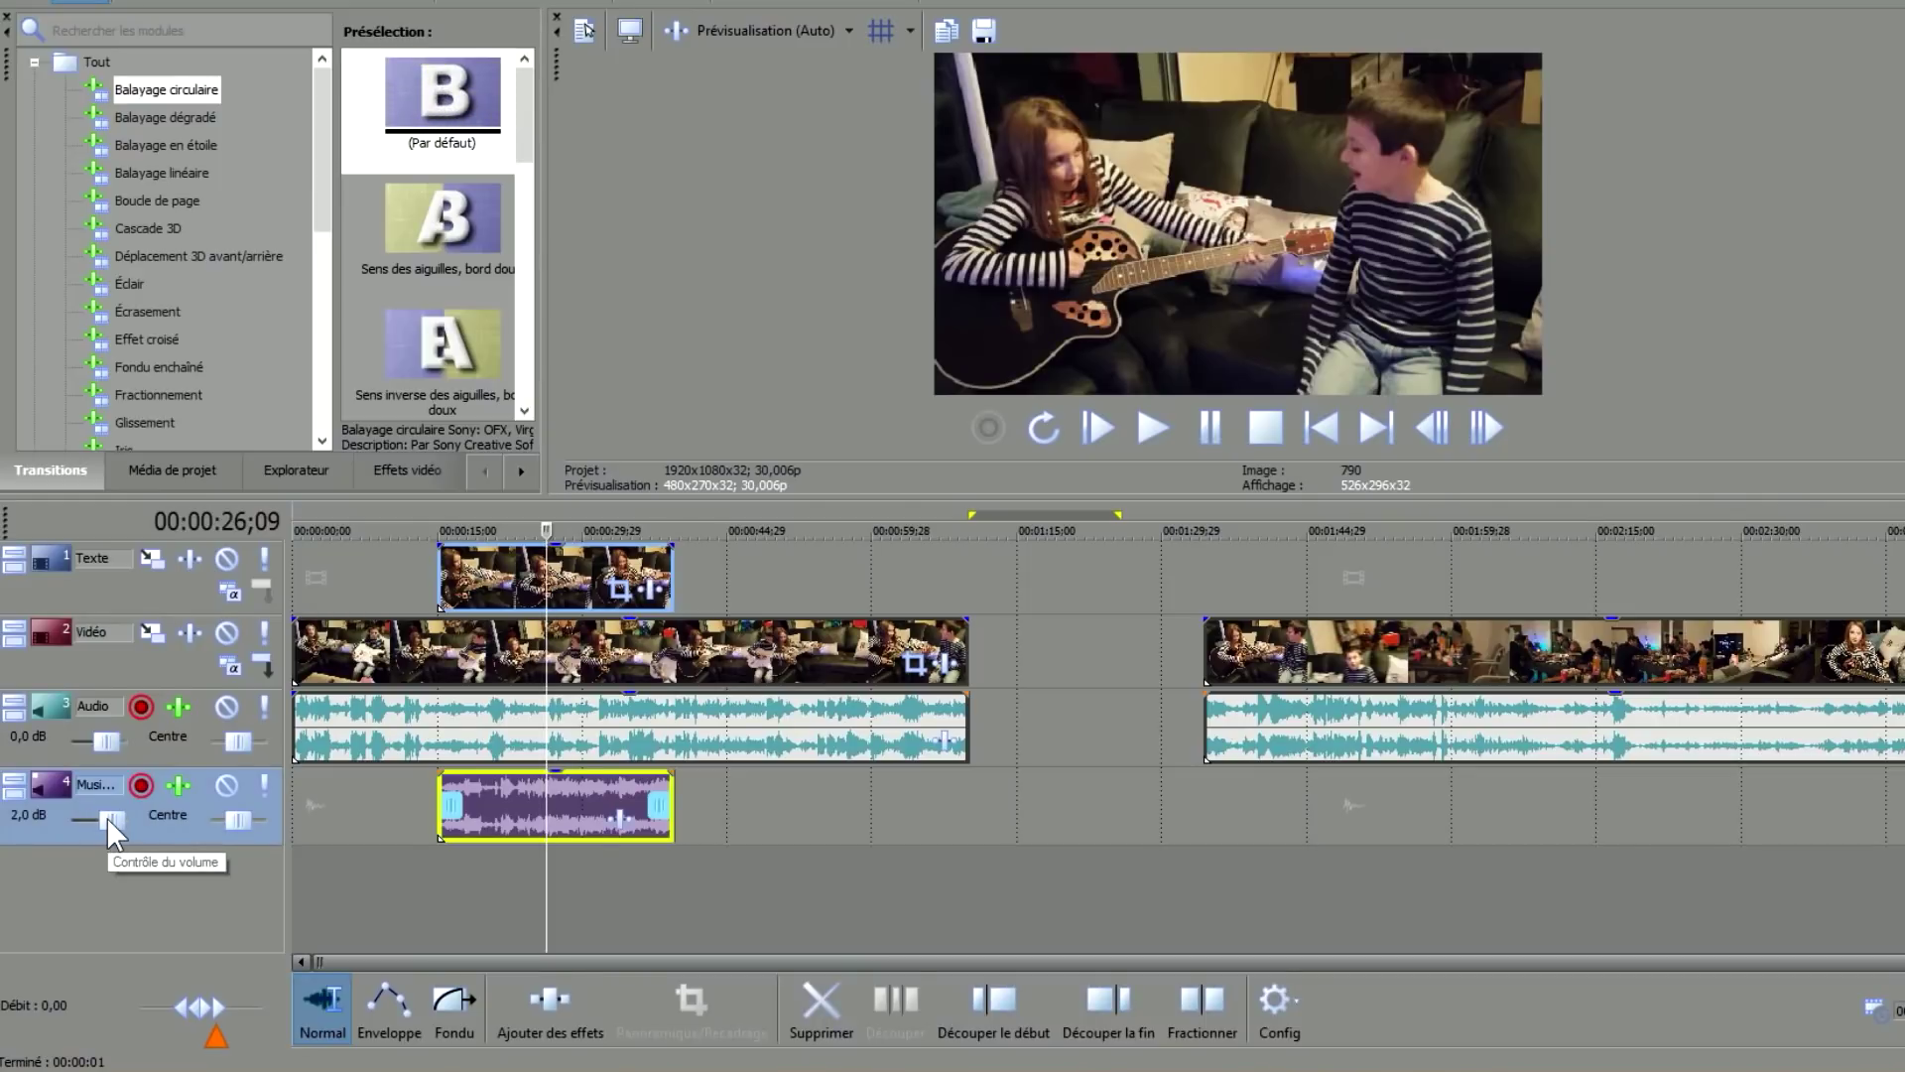
{"action": "scroll", "coordinate": [107, 824], "scroll_direction": "up", "scroll_amount": 4}
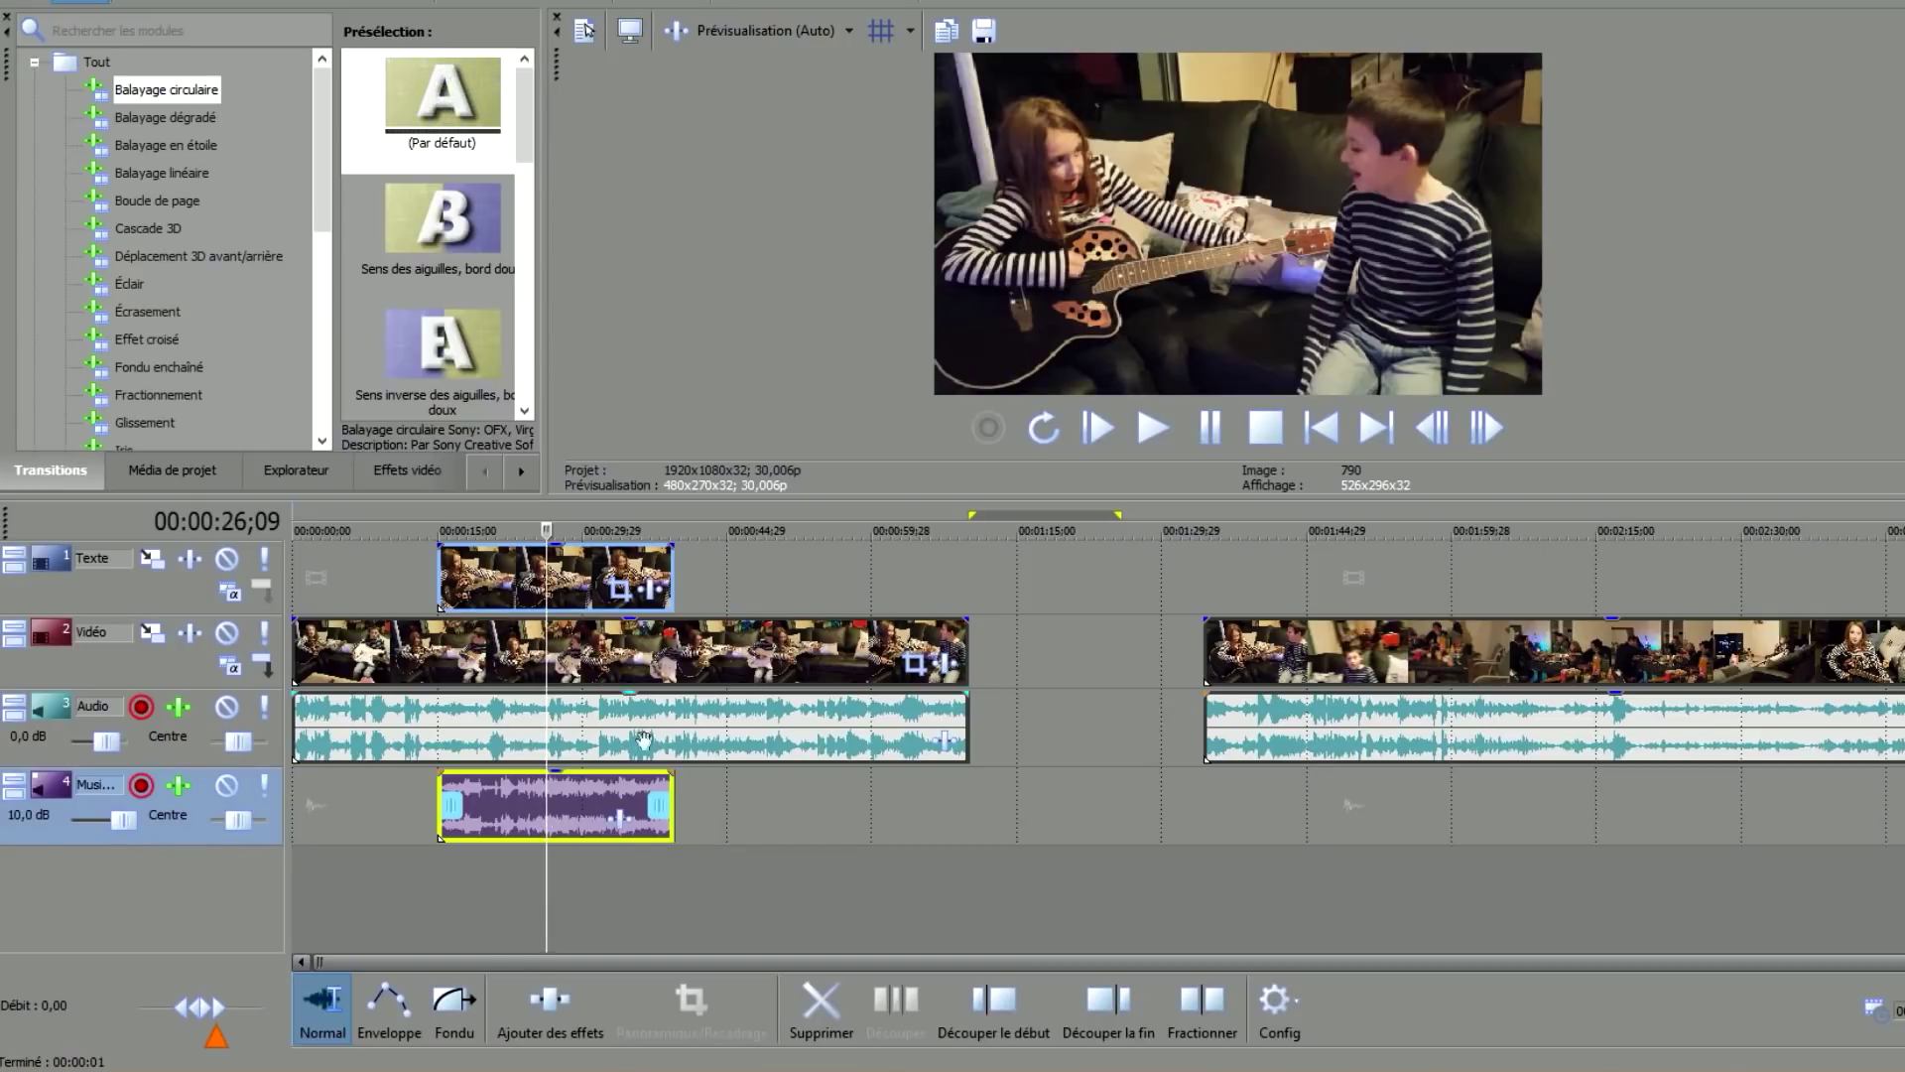
Mute the Musique track and play the Audio track by itself from about 00:00:31, watching the output meter, and stop playback.
{"action": "left_click", "coordinate": [576, 742]}
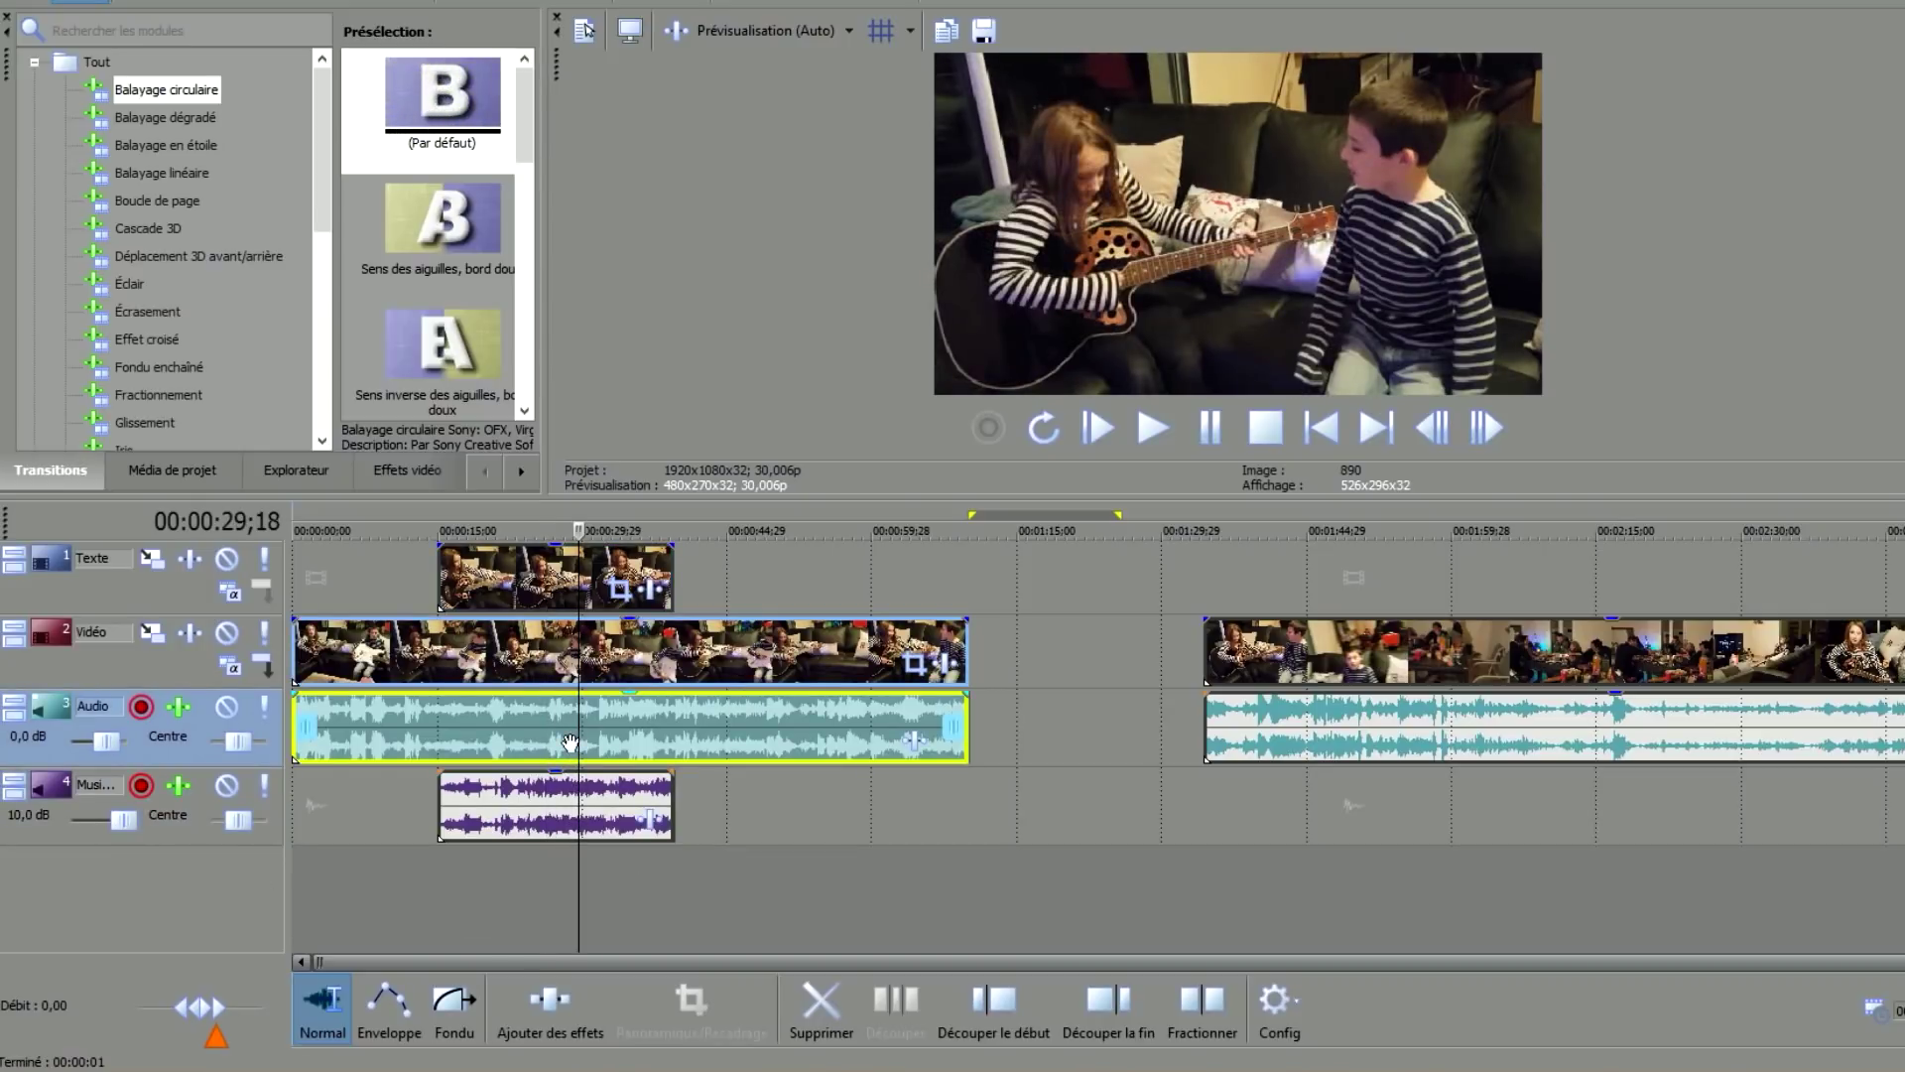
{"action": "left_click", "coordinate": [588, 832]}
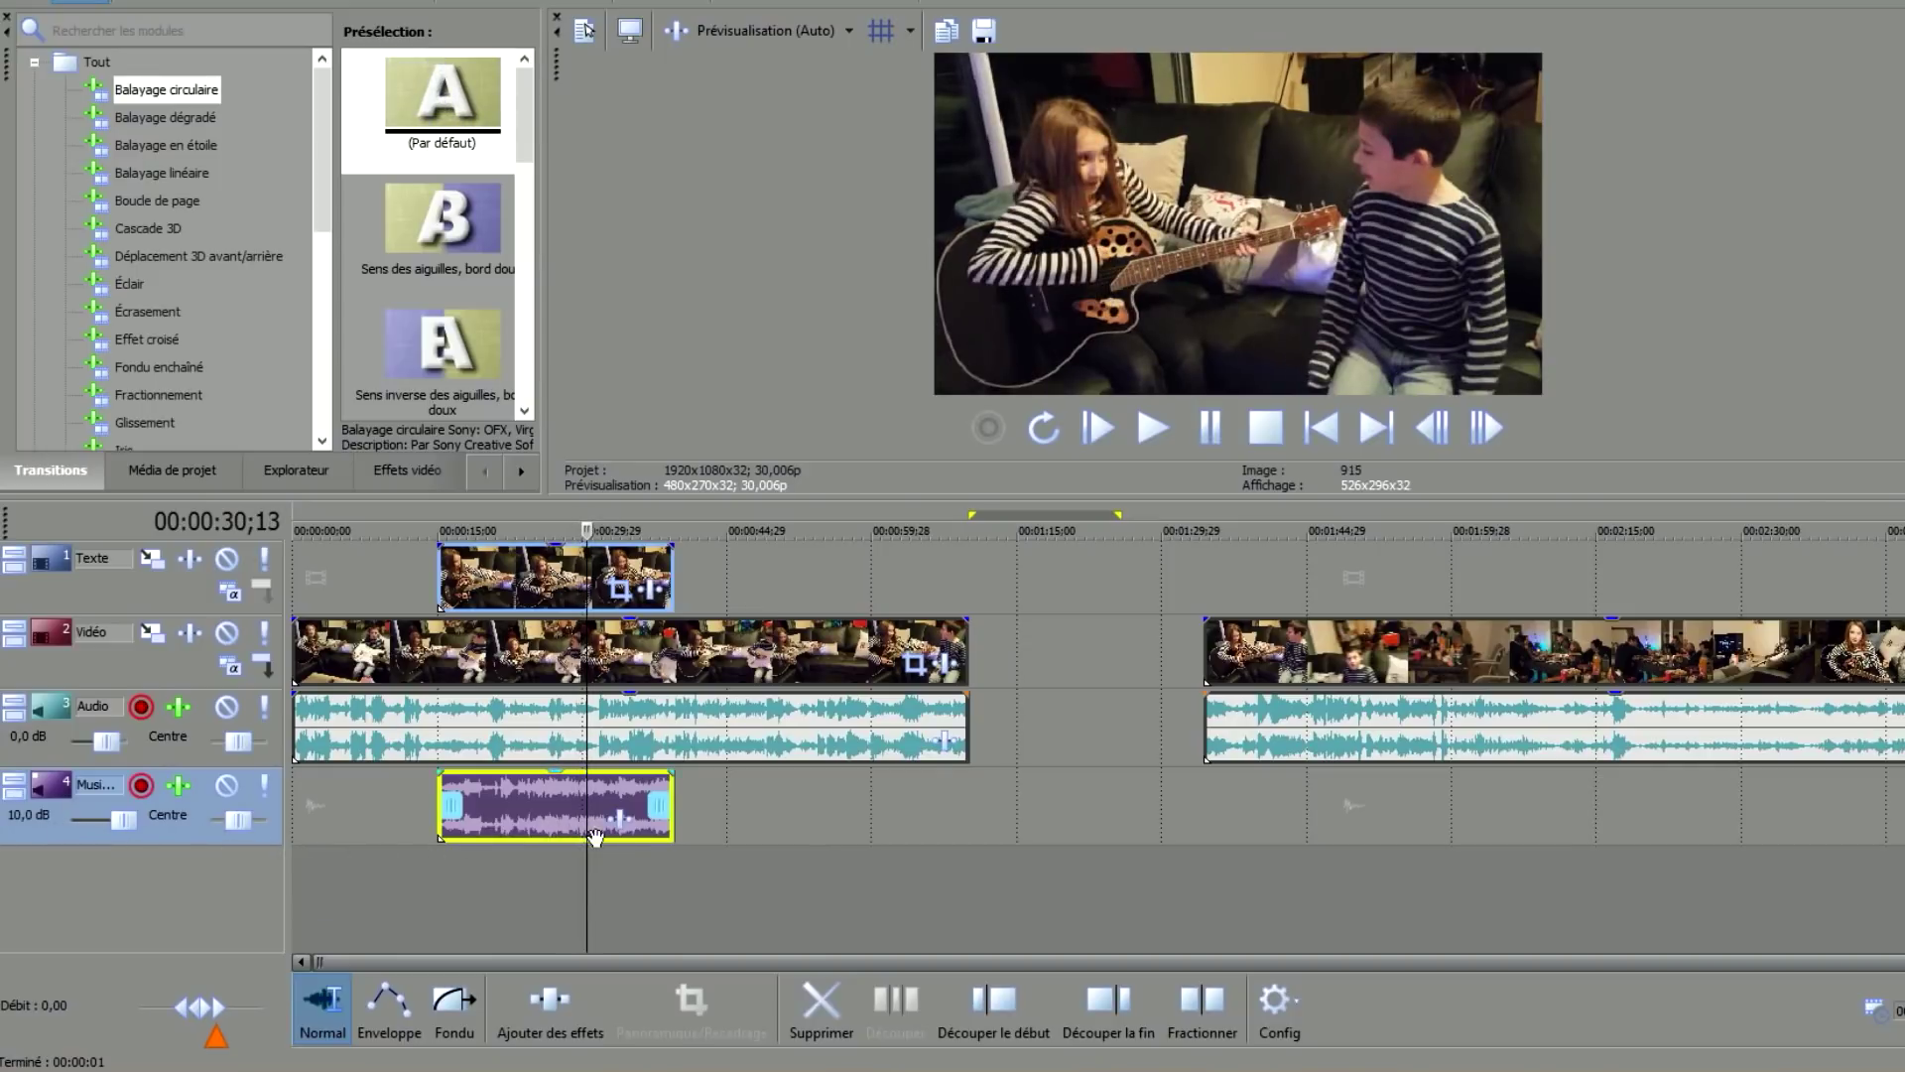
{"action": "left_click", "coordinate": [543, 806]}
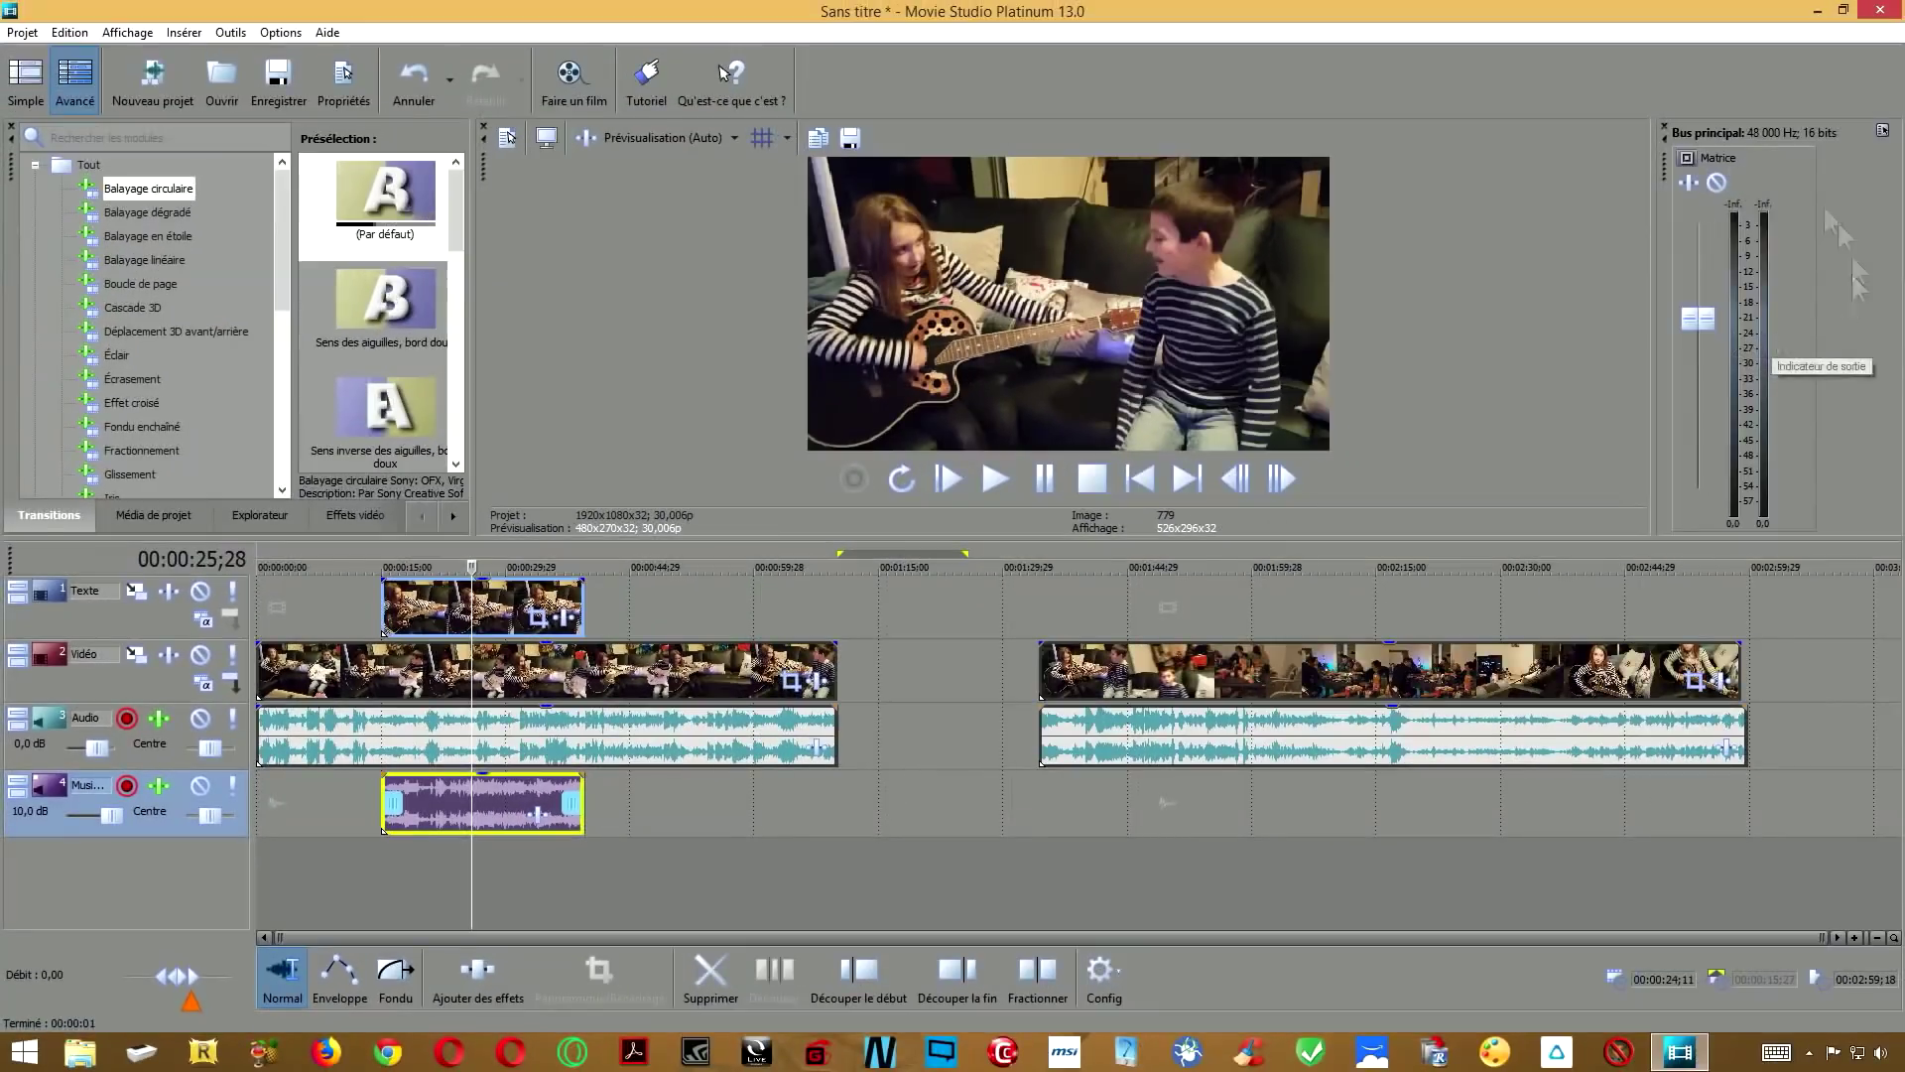
{"action": "left_click", "coordinate": [521, 735]}
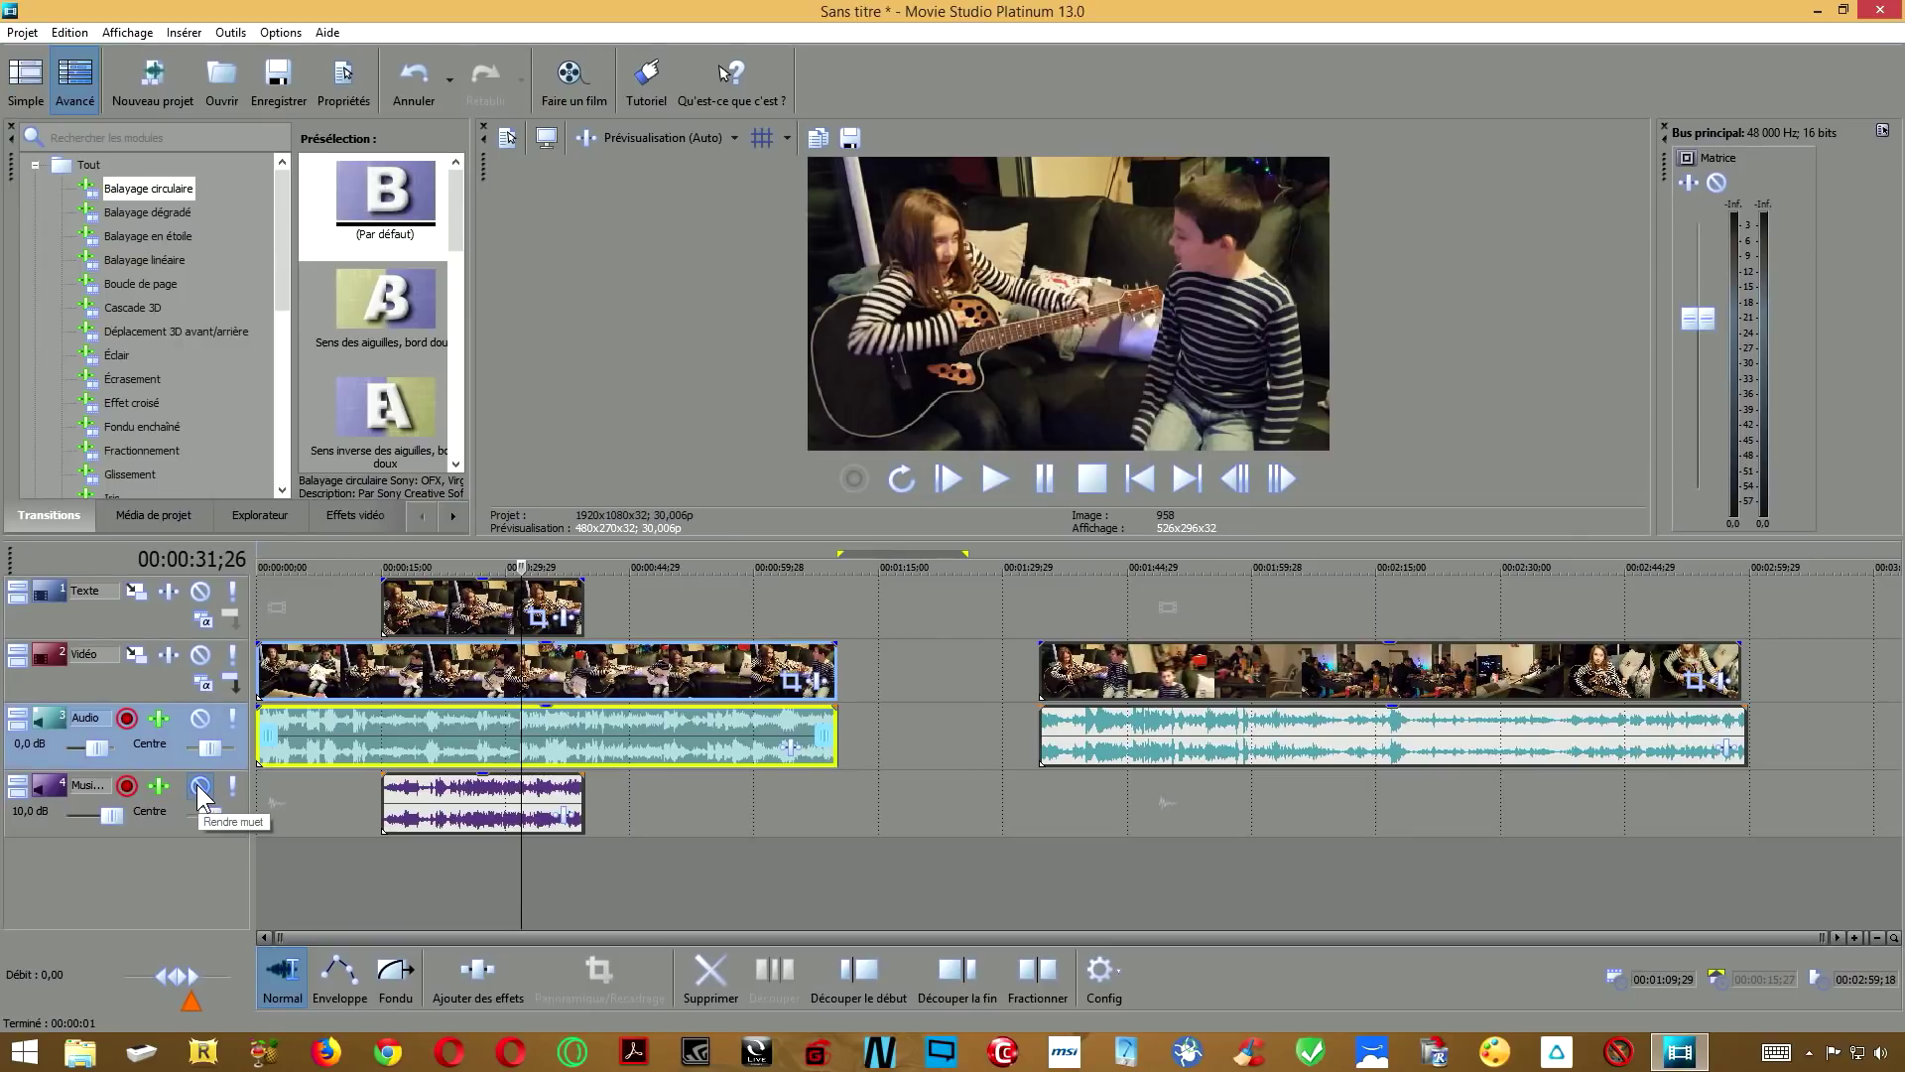
{"action": "left_click", "coordinate": [198, 787]}
{"action": "left_click", "coordinate": [995, 480]}
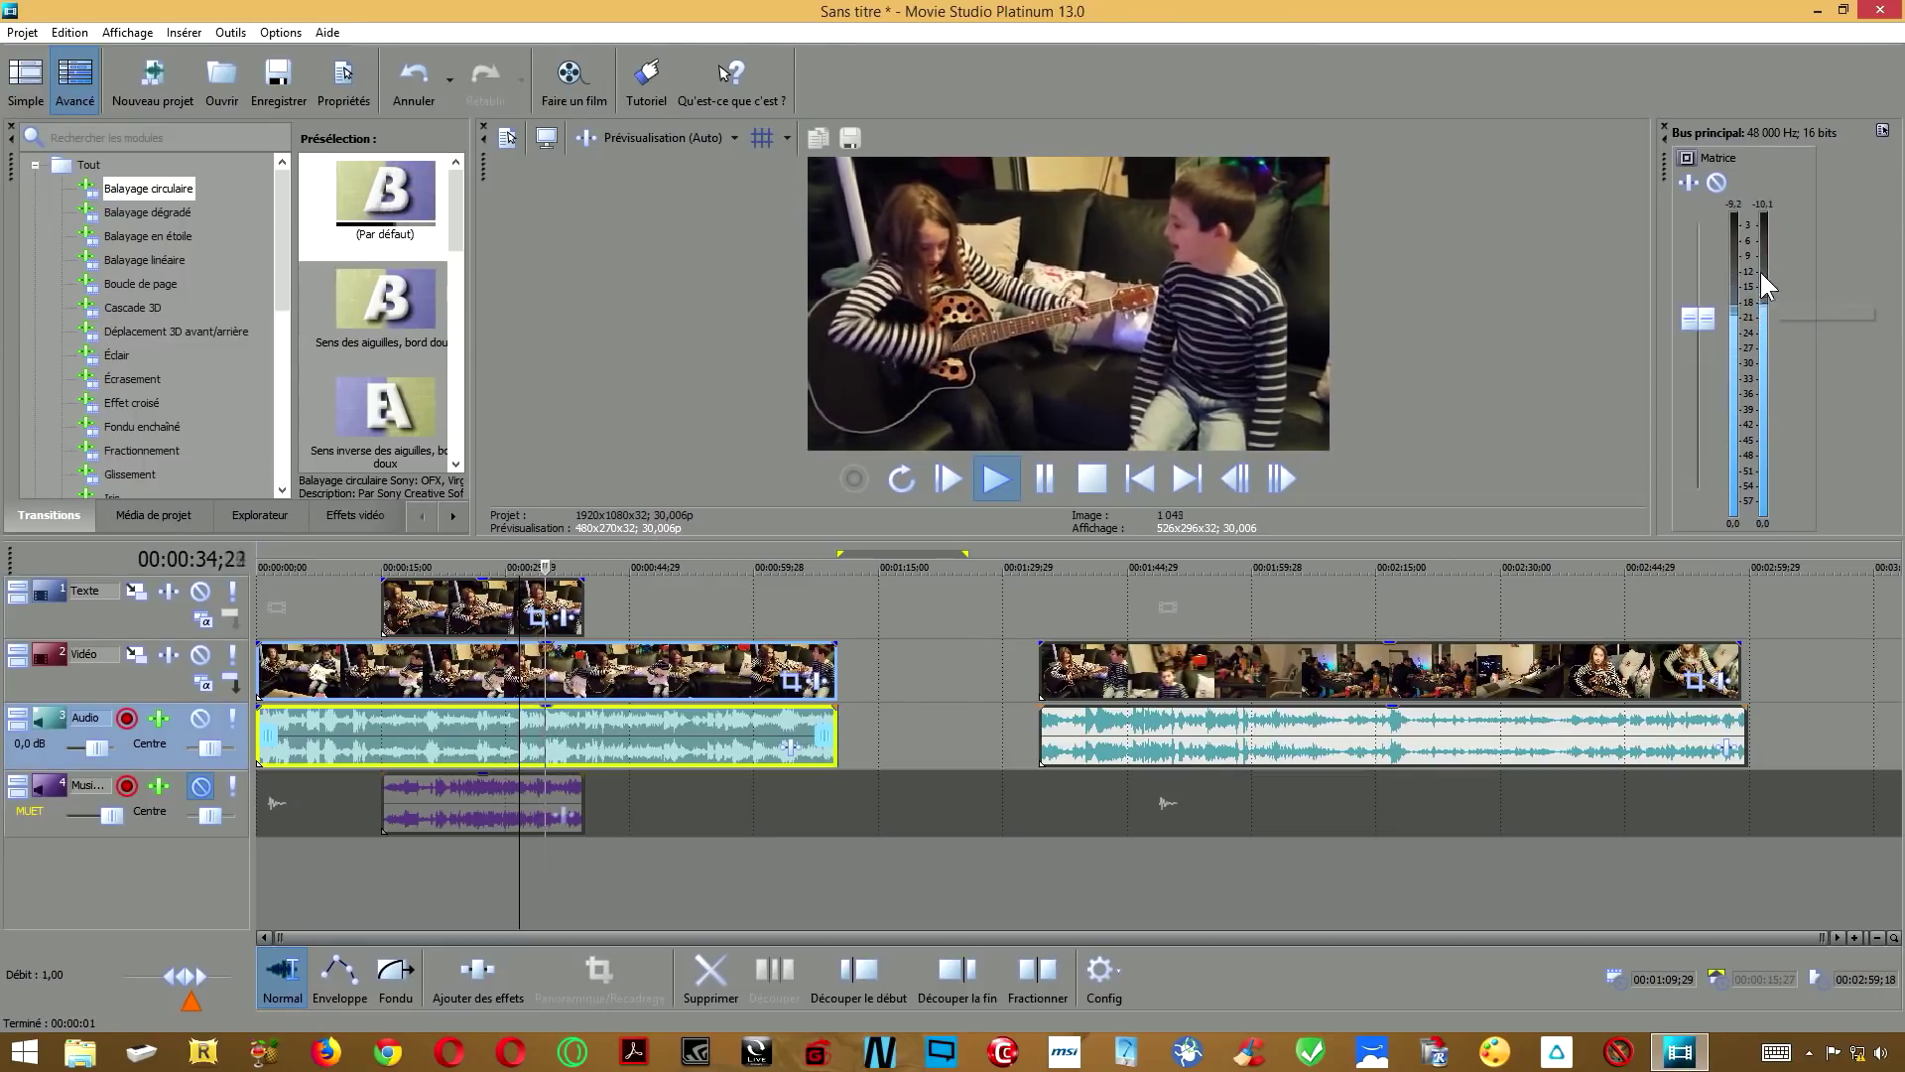
{"action": "key", "text": "Return"}
Mute the Audio track, unmute the Musique track and play its clip from about 00:00:24.
{"action": "left_click", "coordinate": [200, 722]}
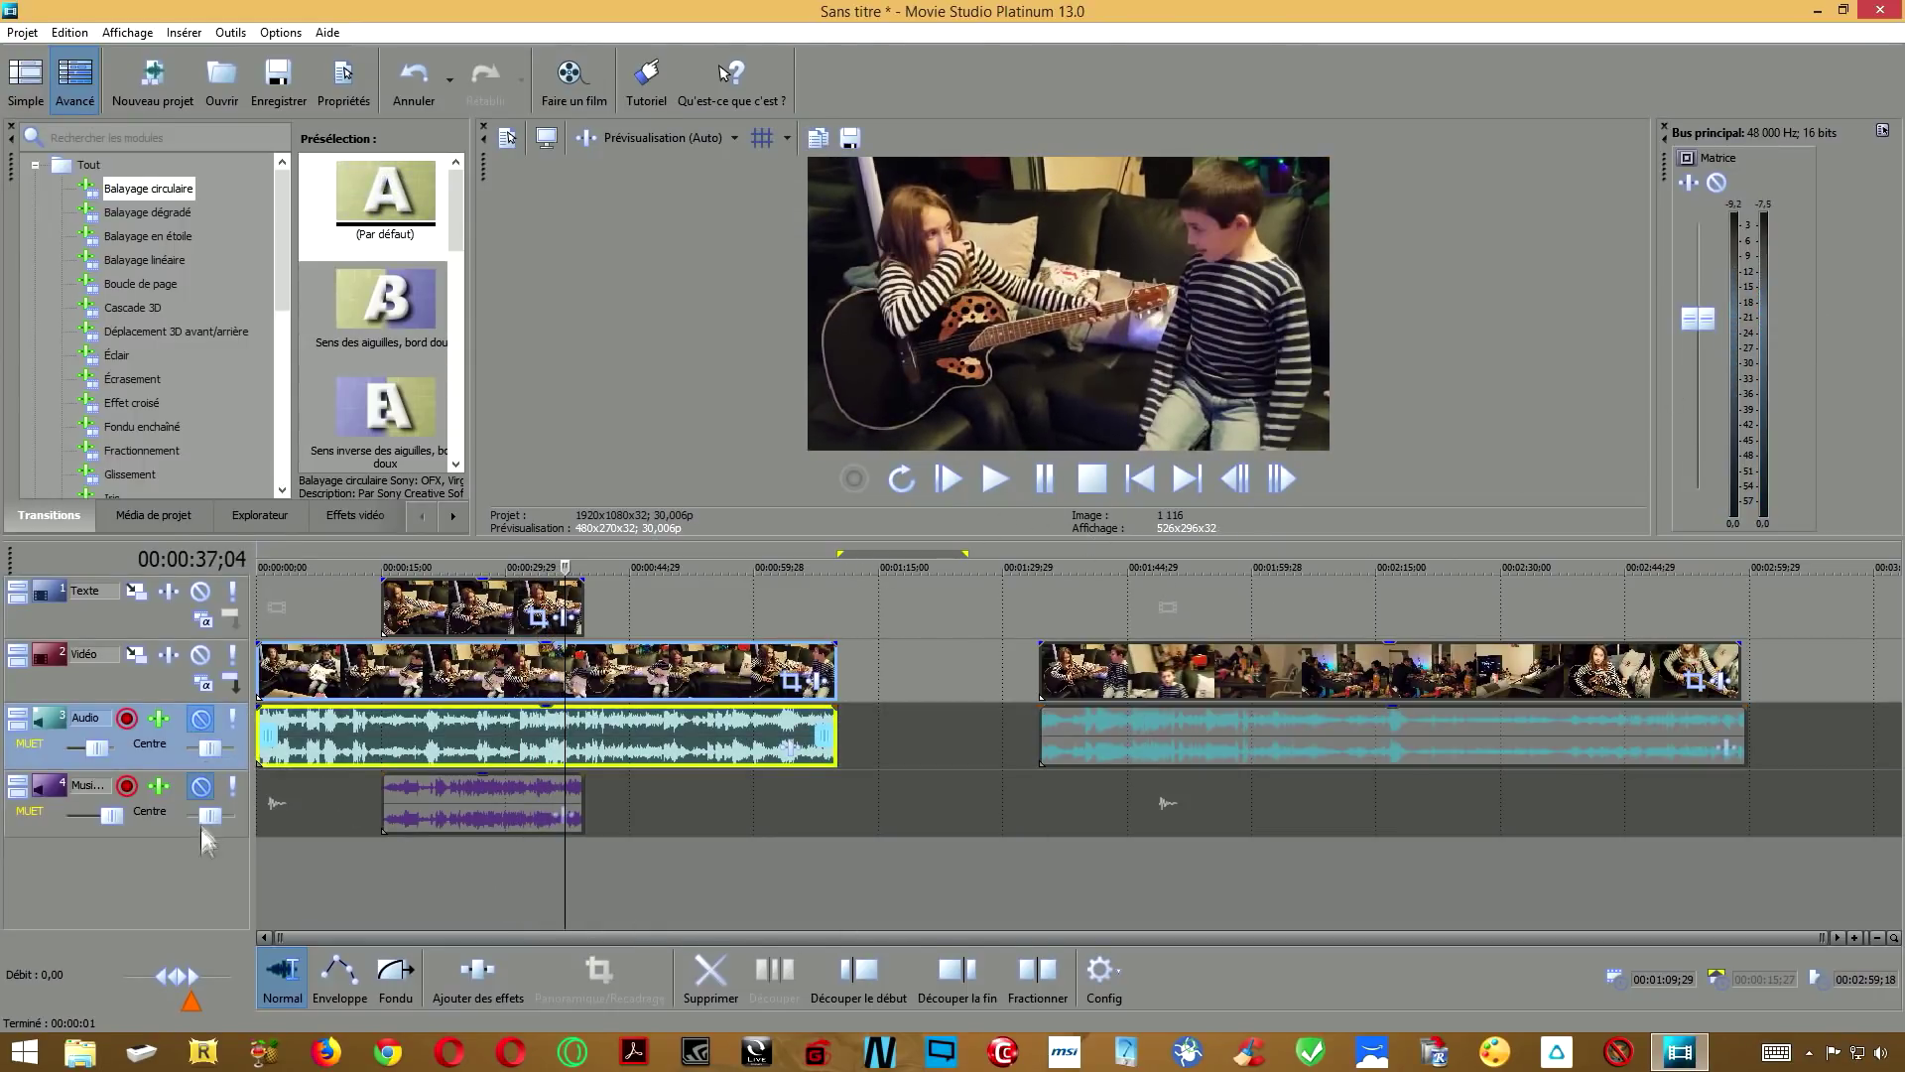
{"action": "left_click", "coordinate": [201, 788]}
{"action": "left_click", "coordinate": [452, 806]}
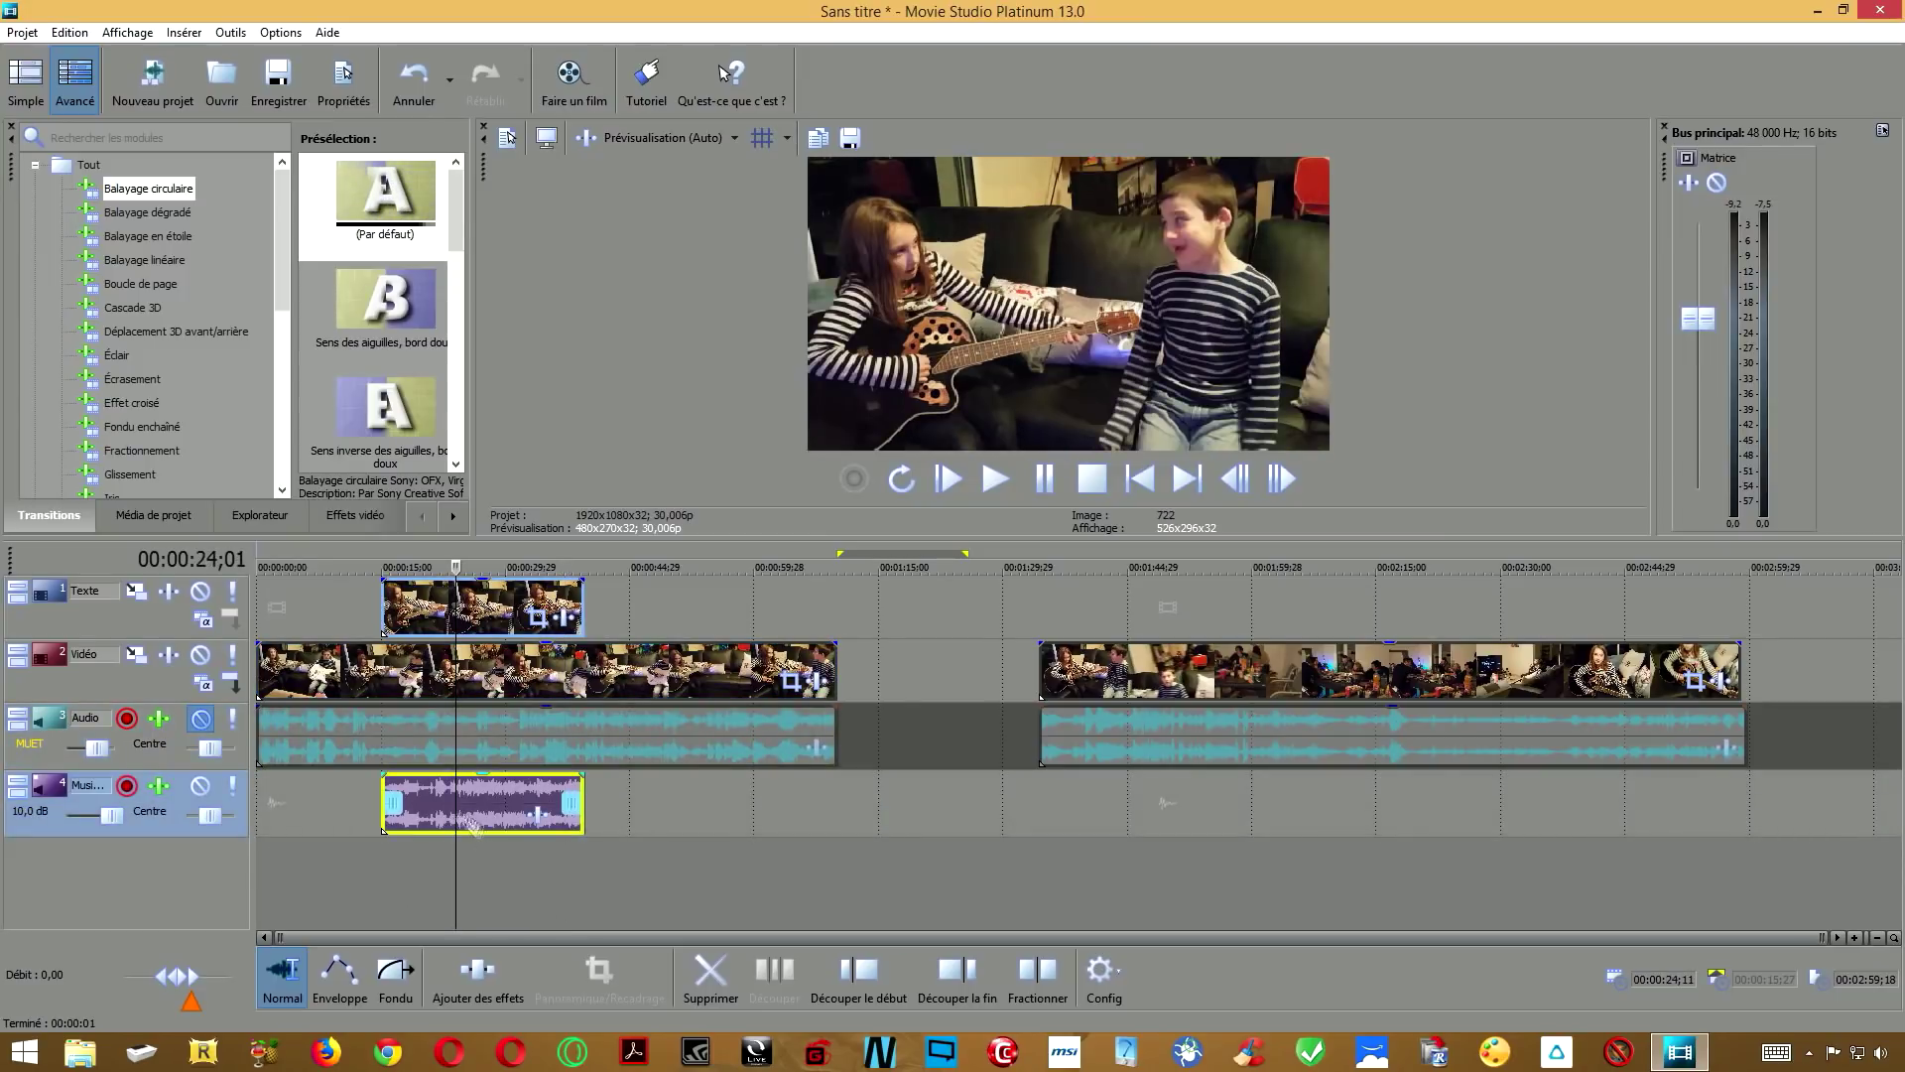
{"action": "left_click", "coordinate": [996, 480]}
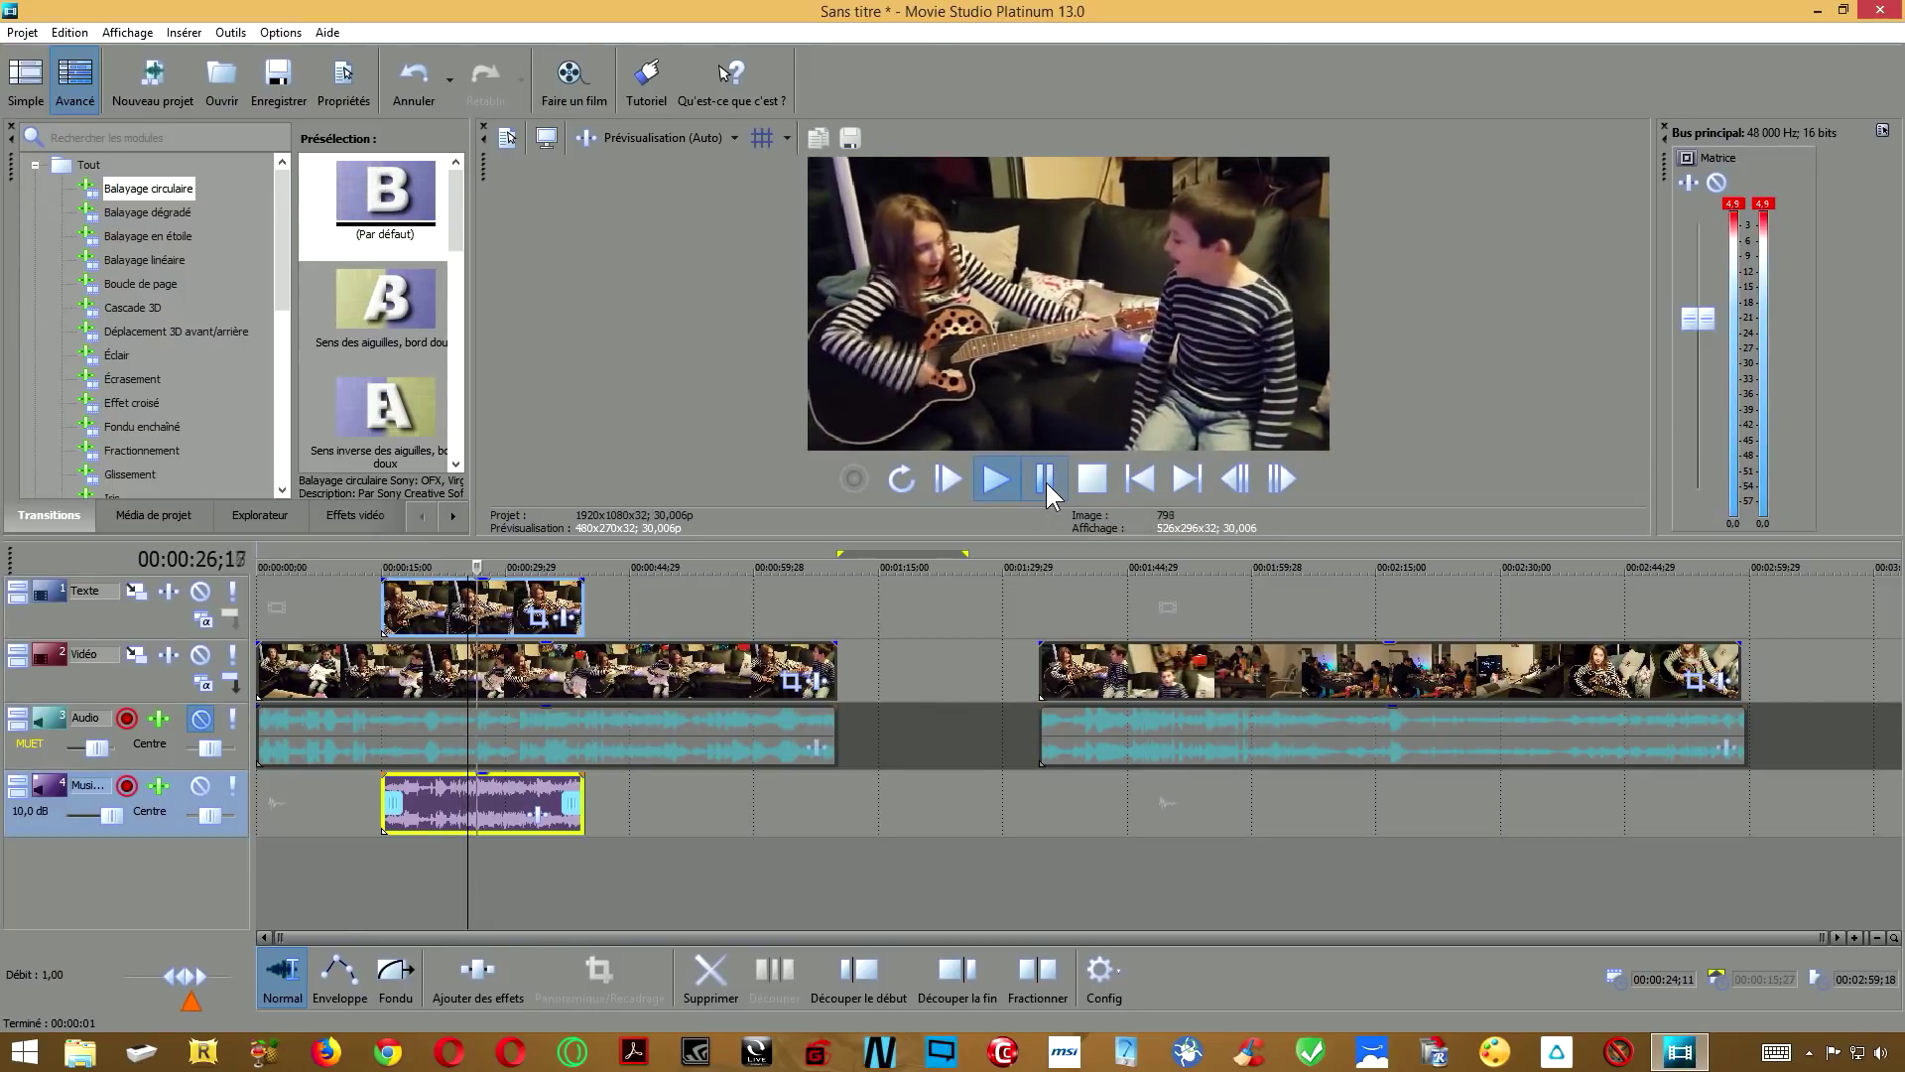
Lower the Musique track's volume to 2,0 dB and then 0,0 dB, playing the clip to check the output level.
{"action": "scroll", "coordinate": [105, 816], "scroll_direction": "down", "scroll_amount": 4}
{"action": "scroll", "coordinate": [105, 816], "scroll_direction": "down", "scroll_amount": 1}
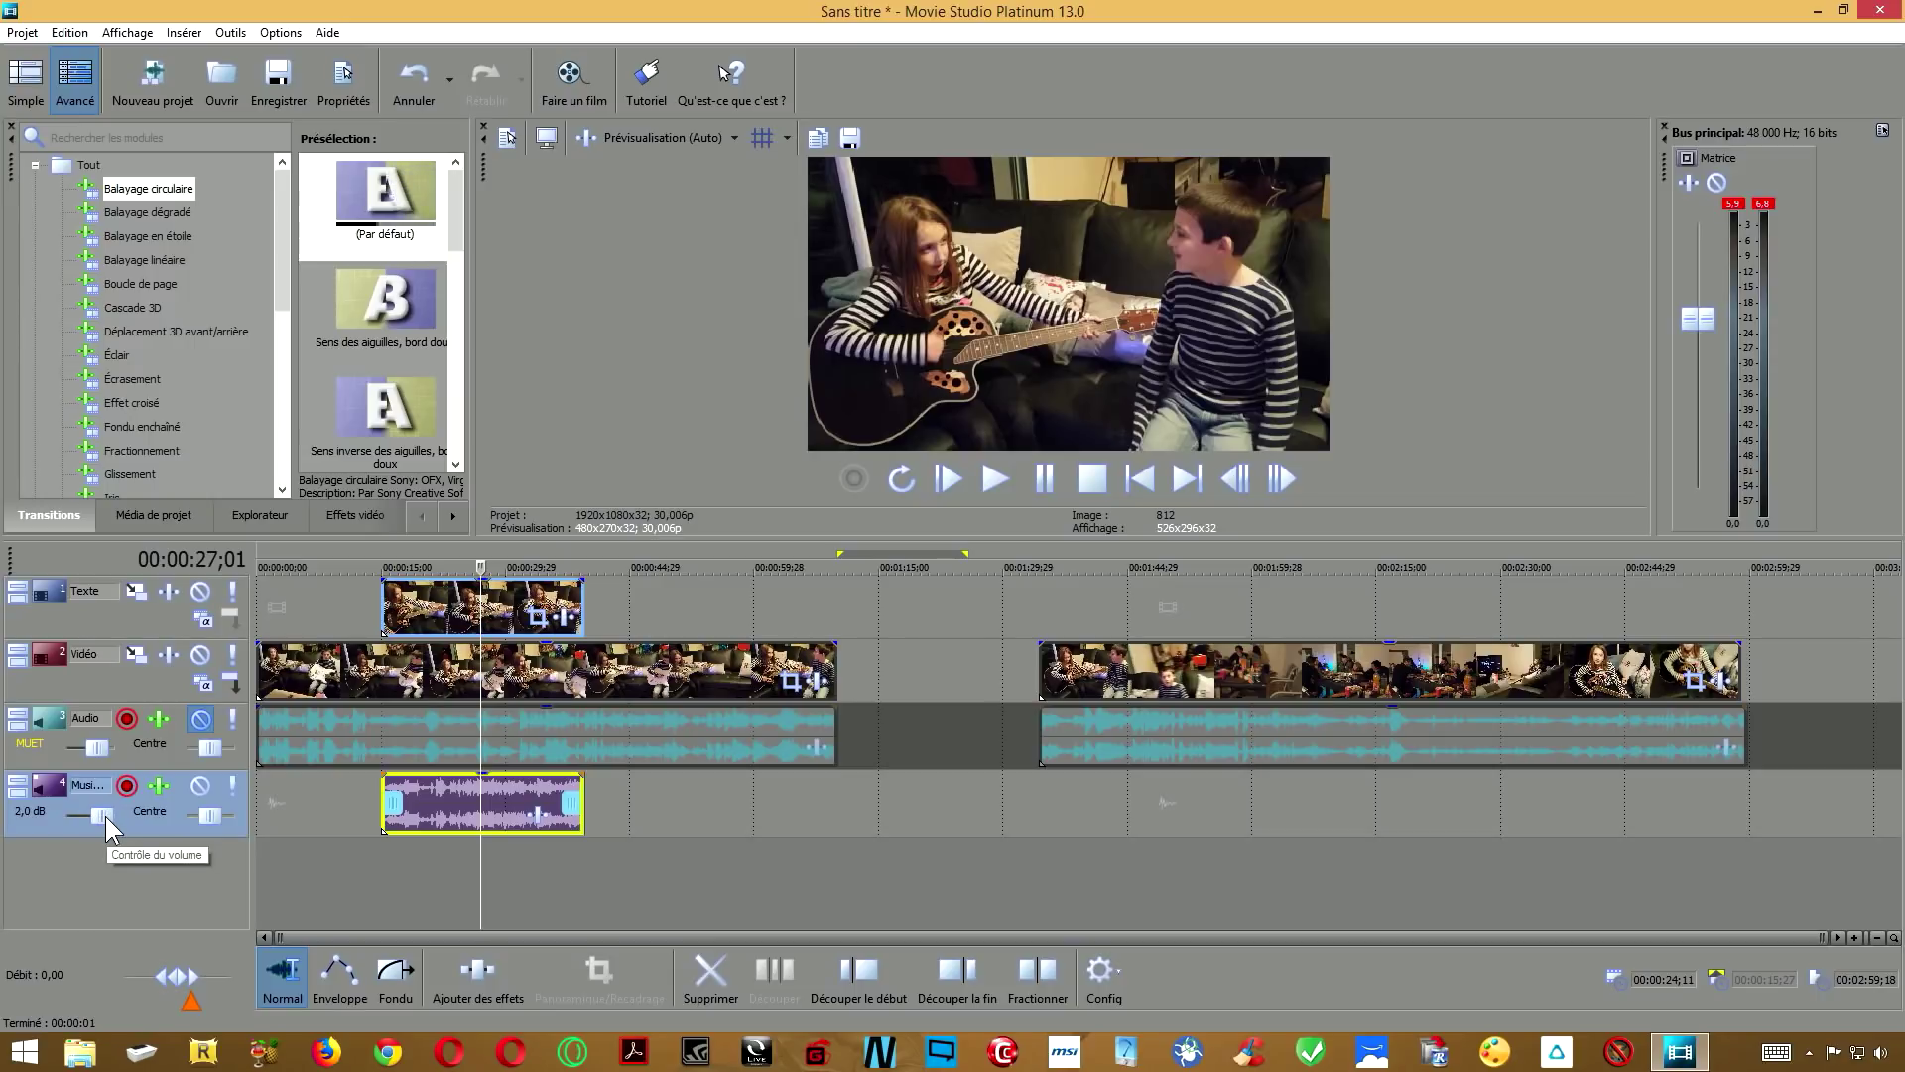
{"action": "left_click", "coordinate": [995, 480]}
{"action": "scroll", "coordinate": [97, 818], "scroll_direction": "down", "scroll_amount": 1}
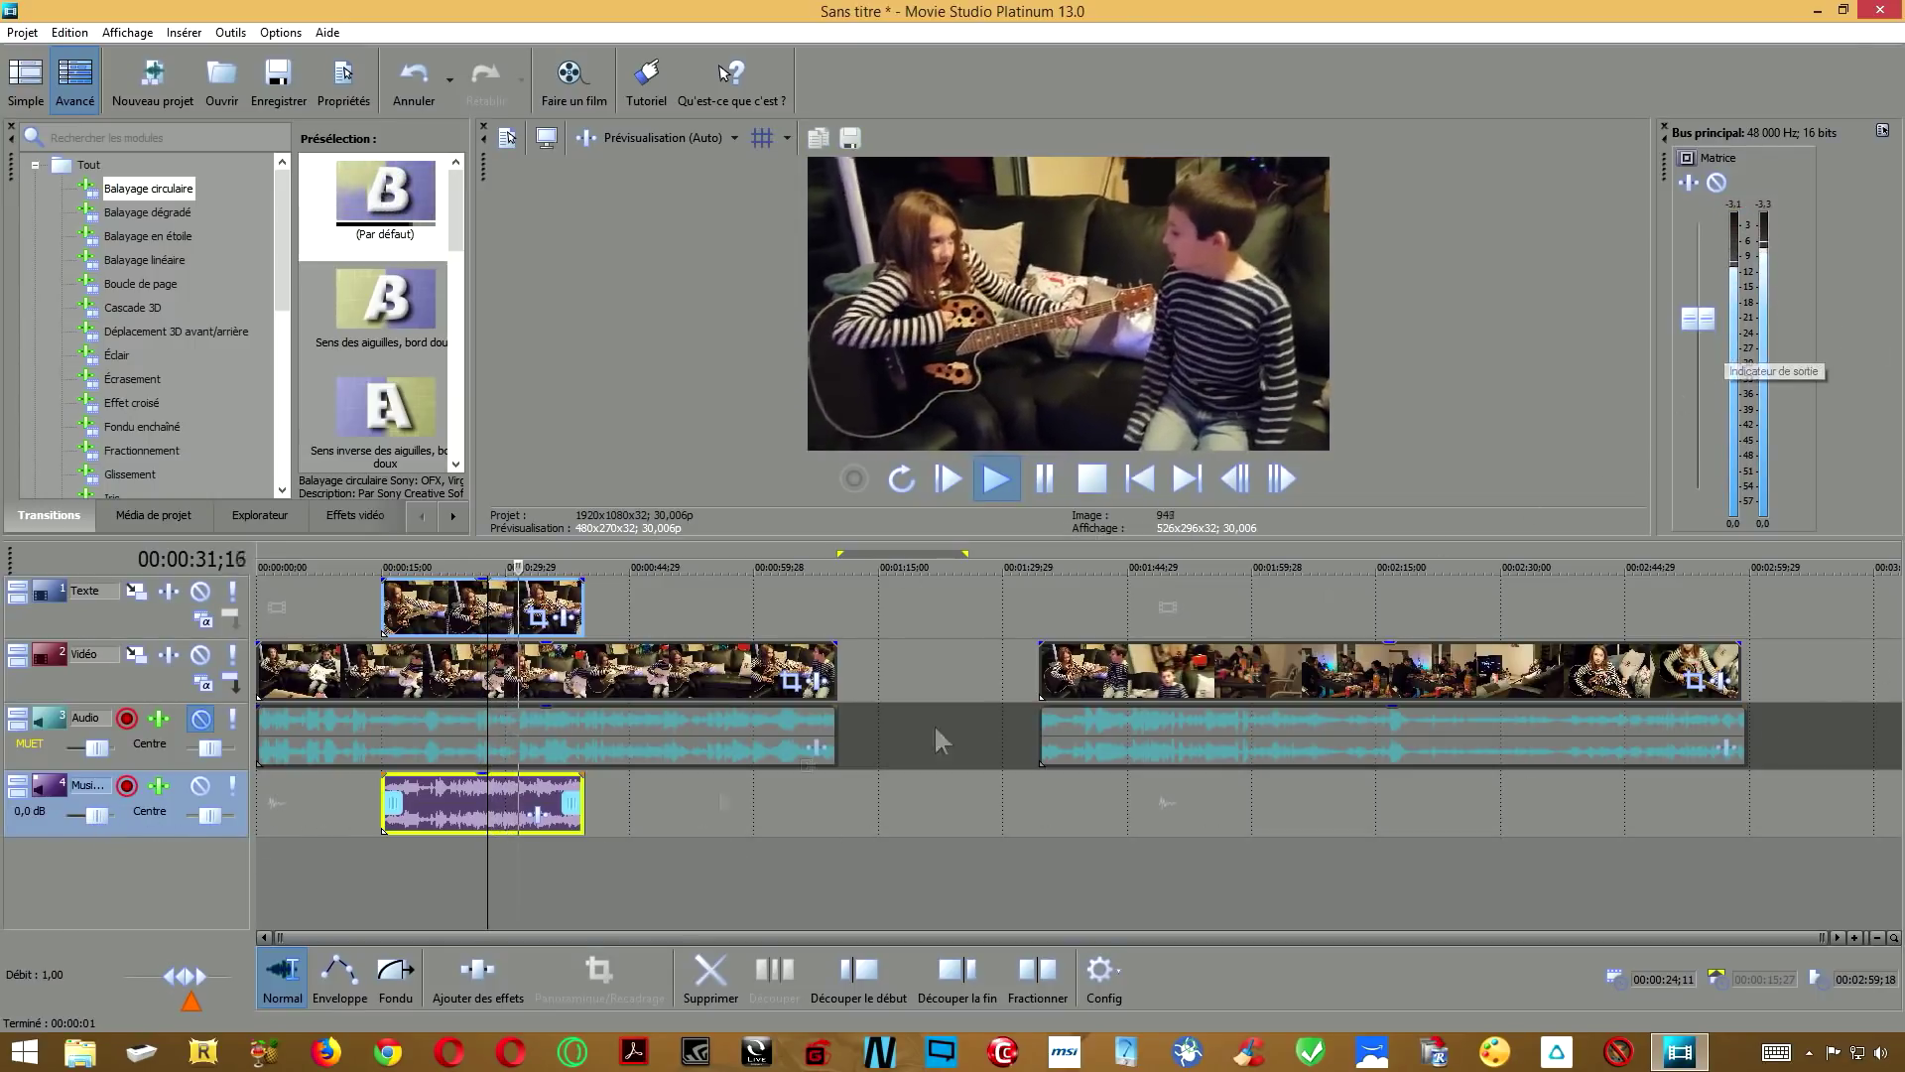
{"action": "key", "text": "Return"}
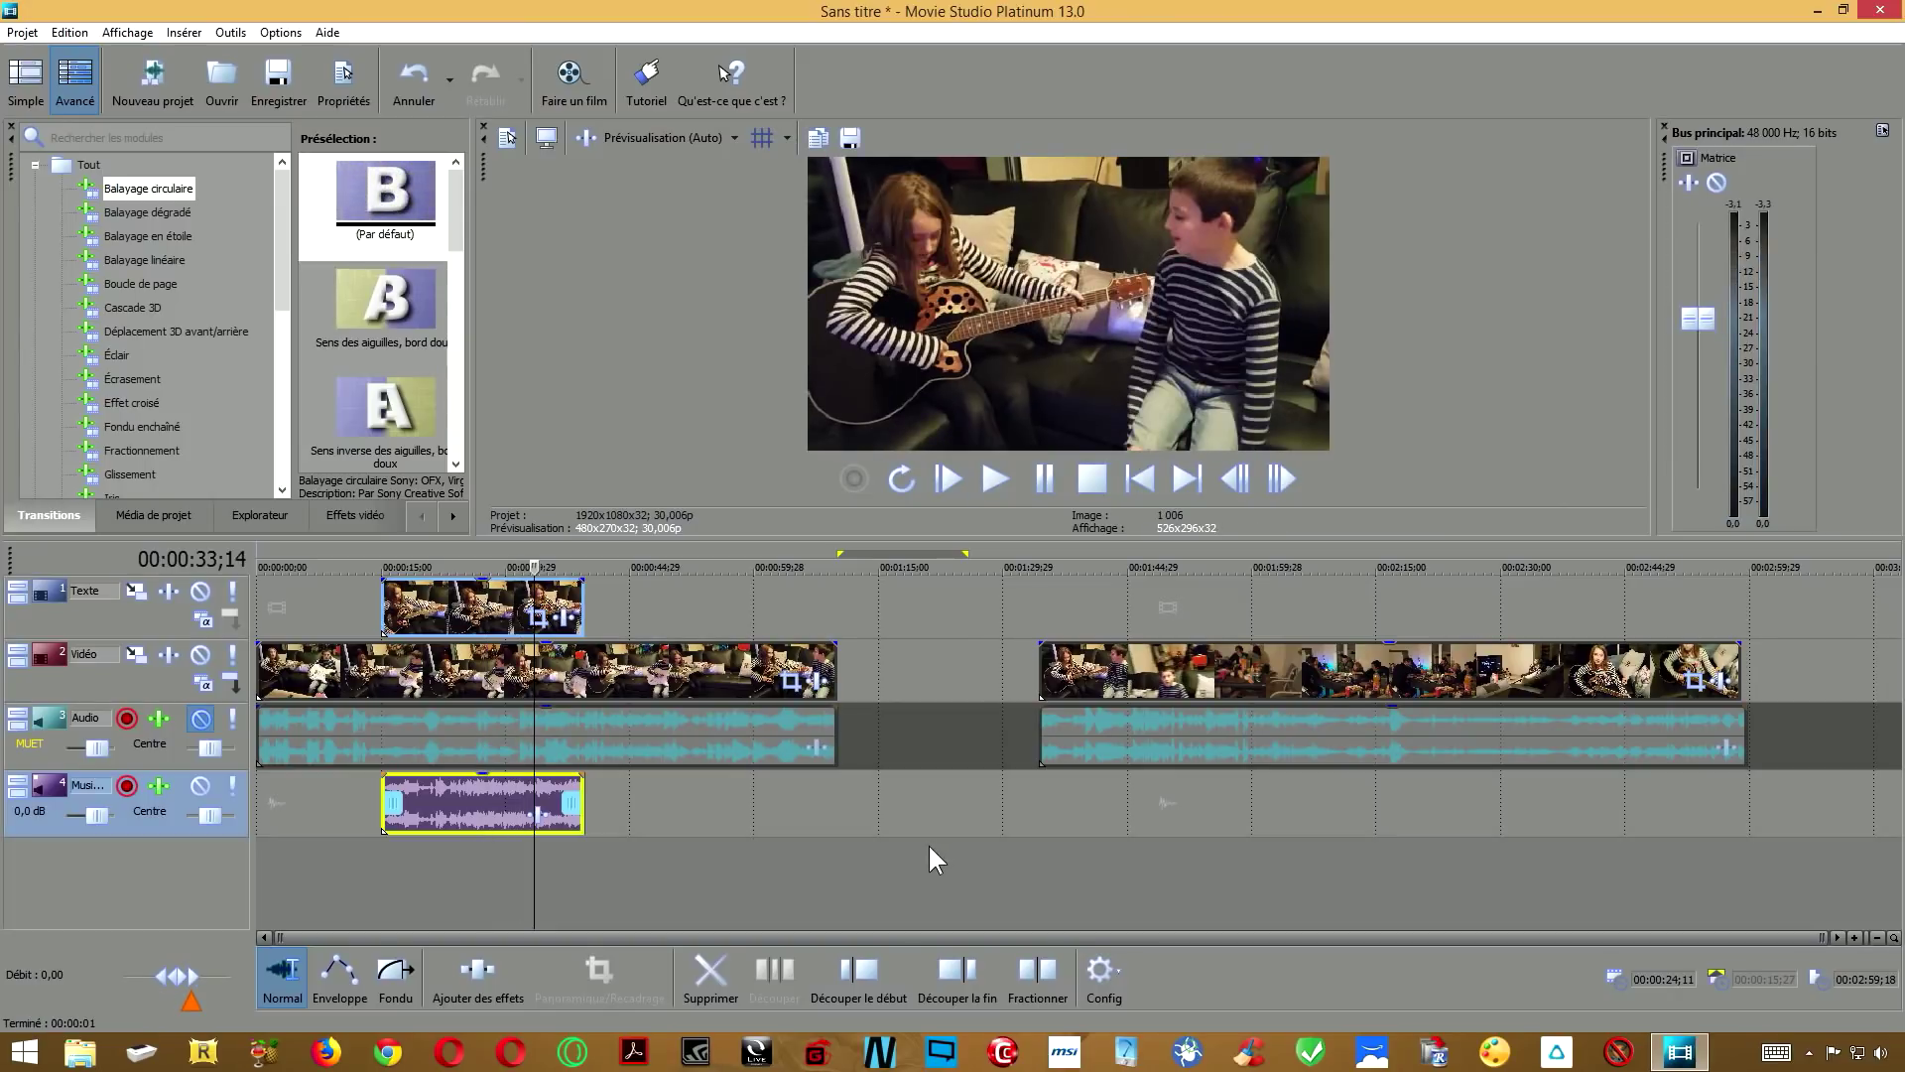
Undo the recent edits back to before the second clip was moved to the Texte and Musique tracks.
{"action": "key", "text": "ctrl+z"}
{"action": "key", "text": "ctrl+z"}
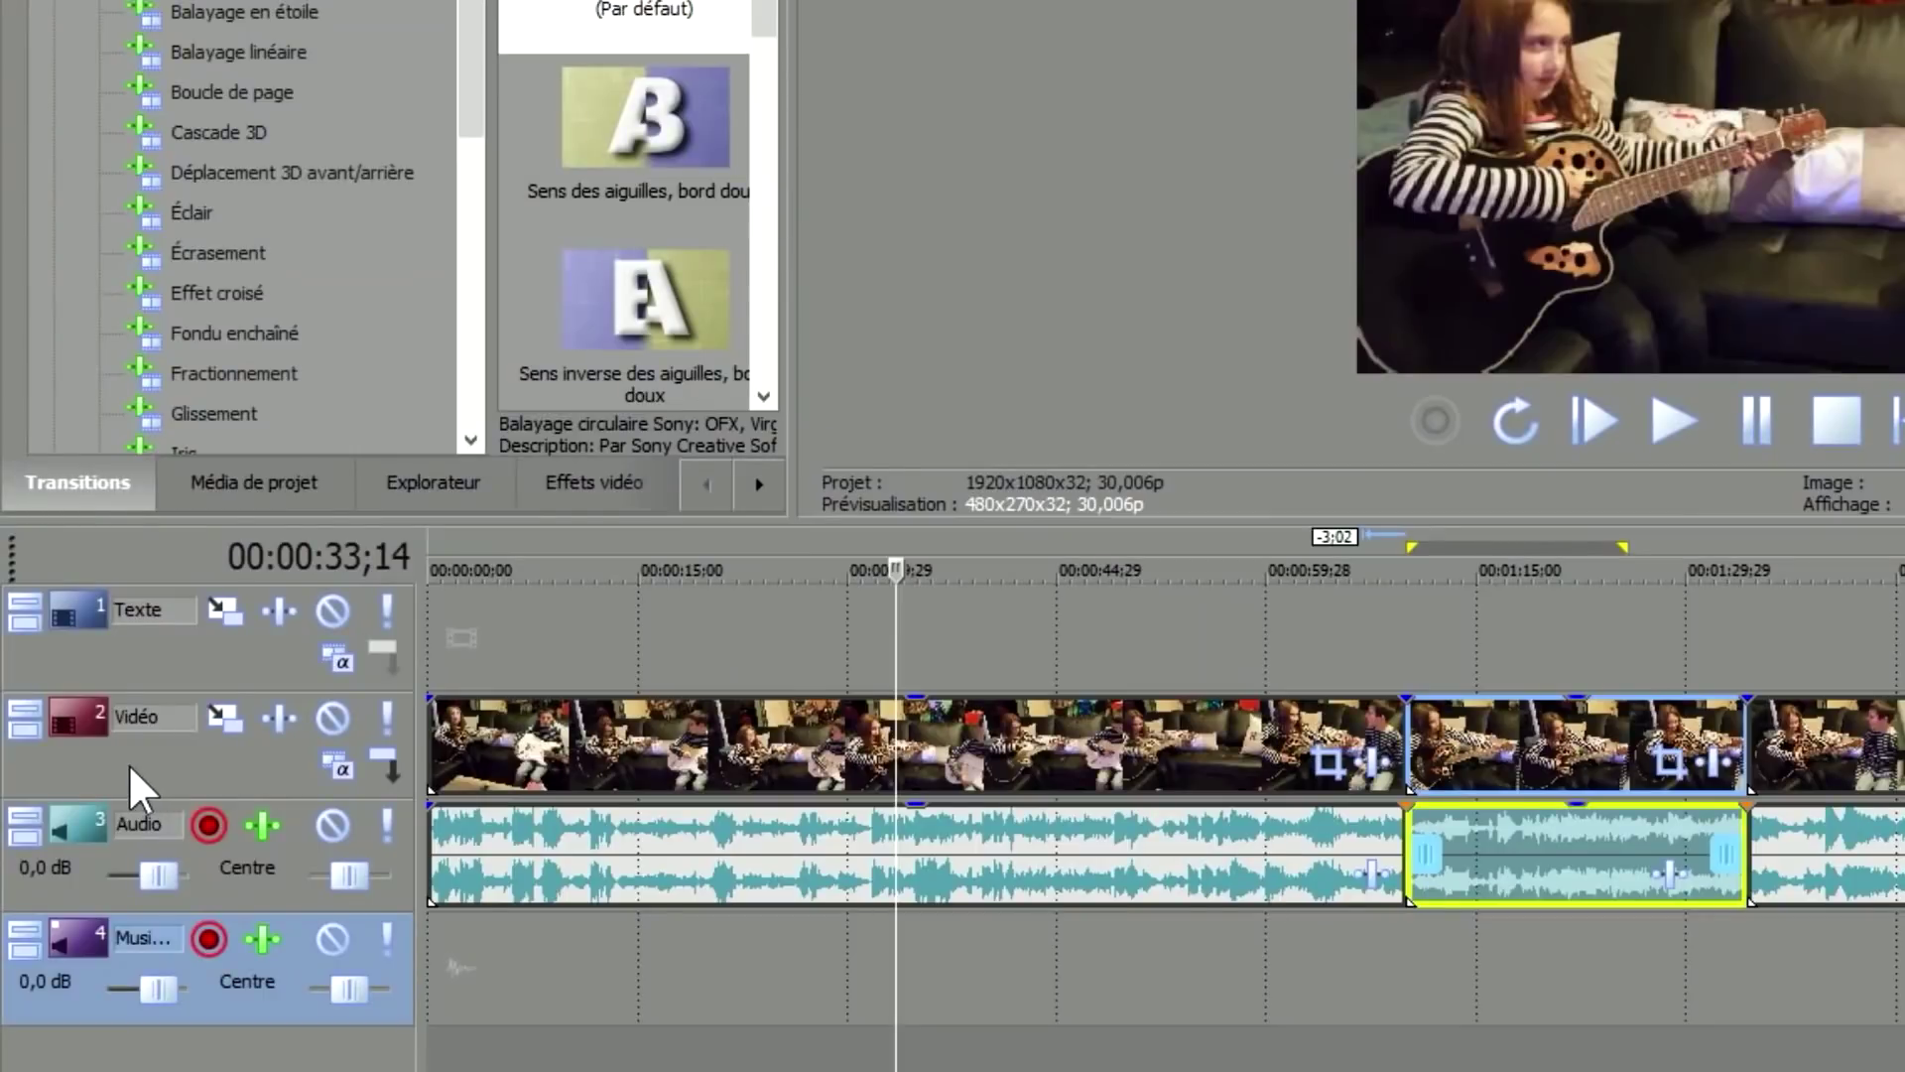
Insert a new video track directly above the Vidéo track.
{"action": "left_click", "coordinate": [79, 687]}
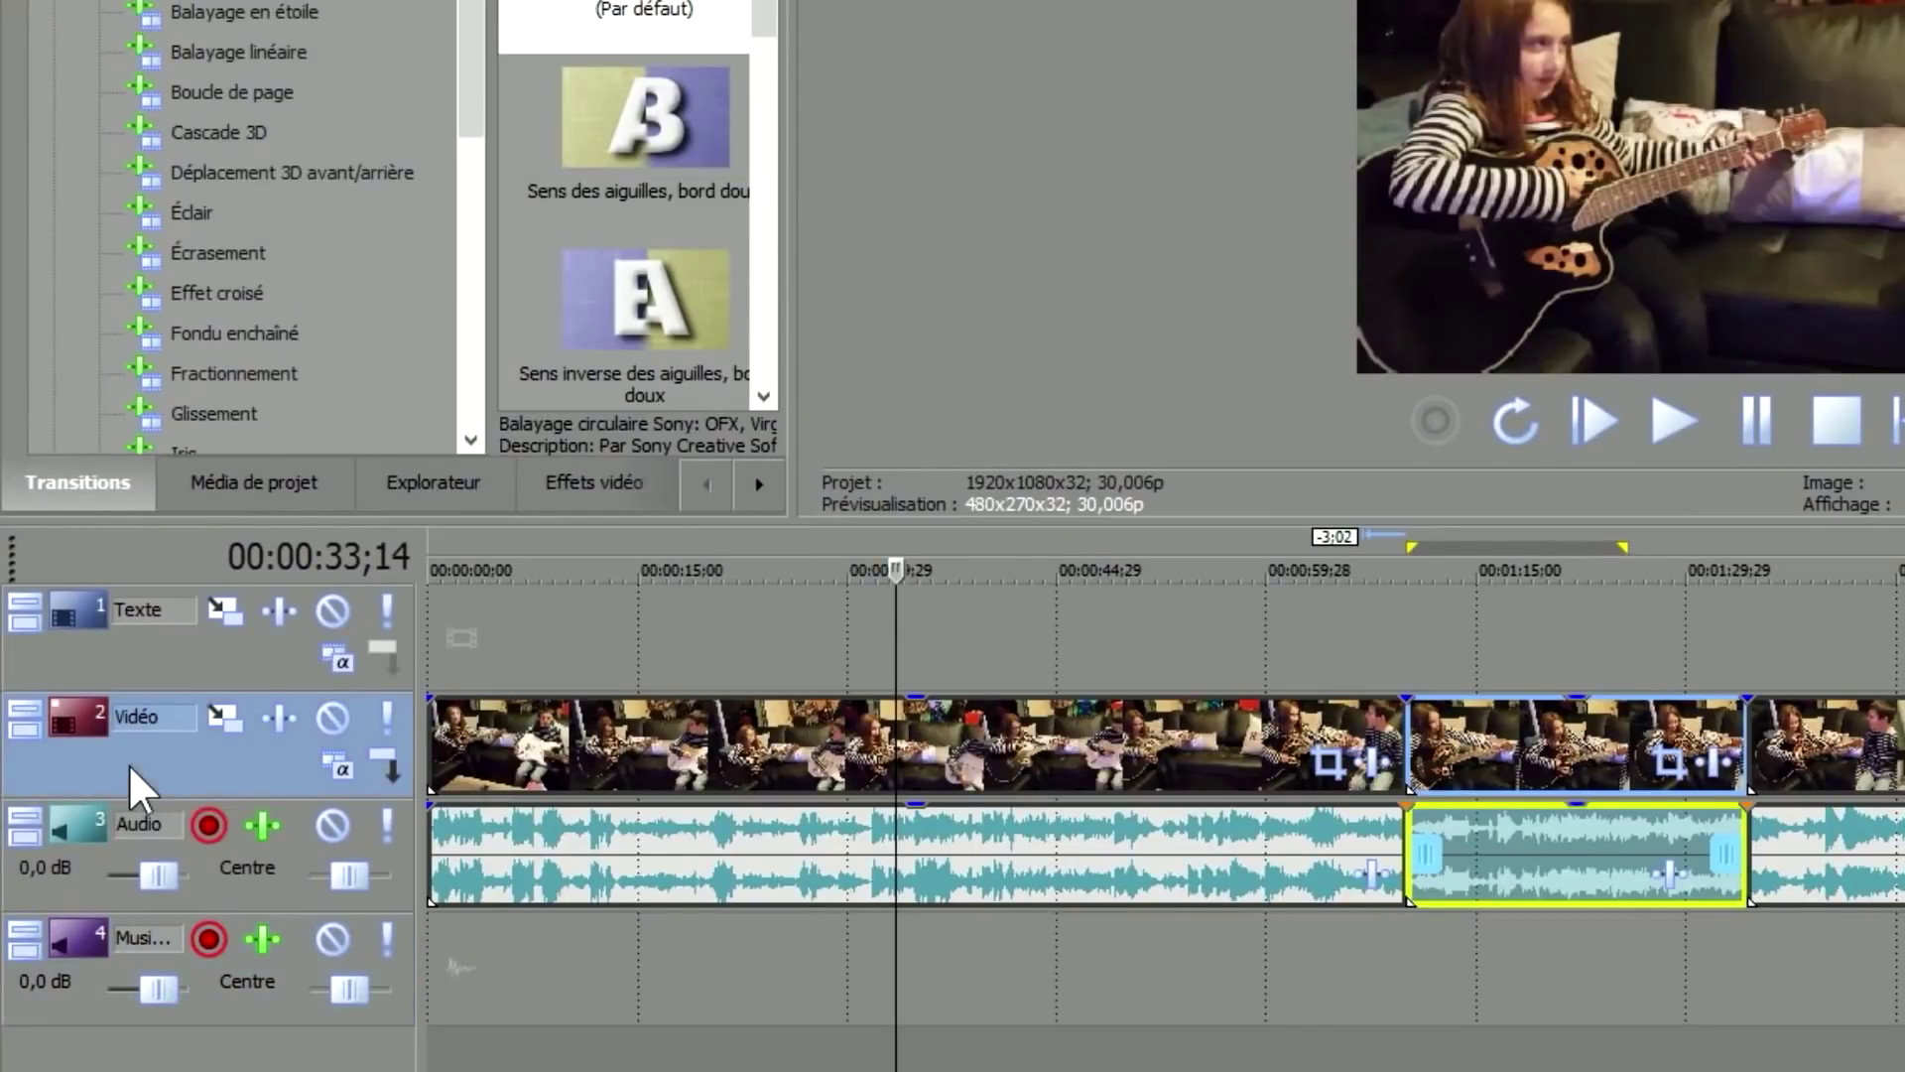
{"action": "right_click", "coordinate": [125, 753]}
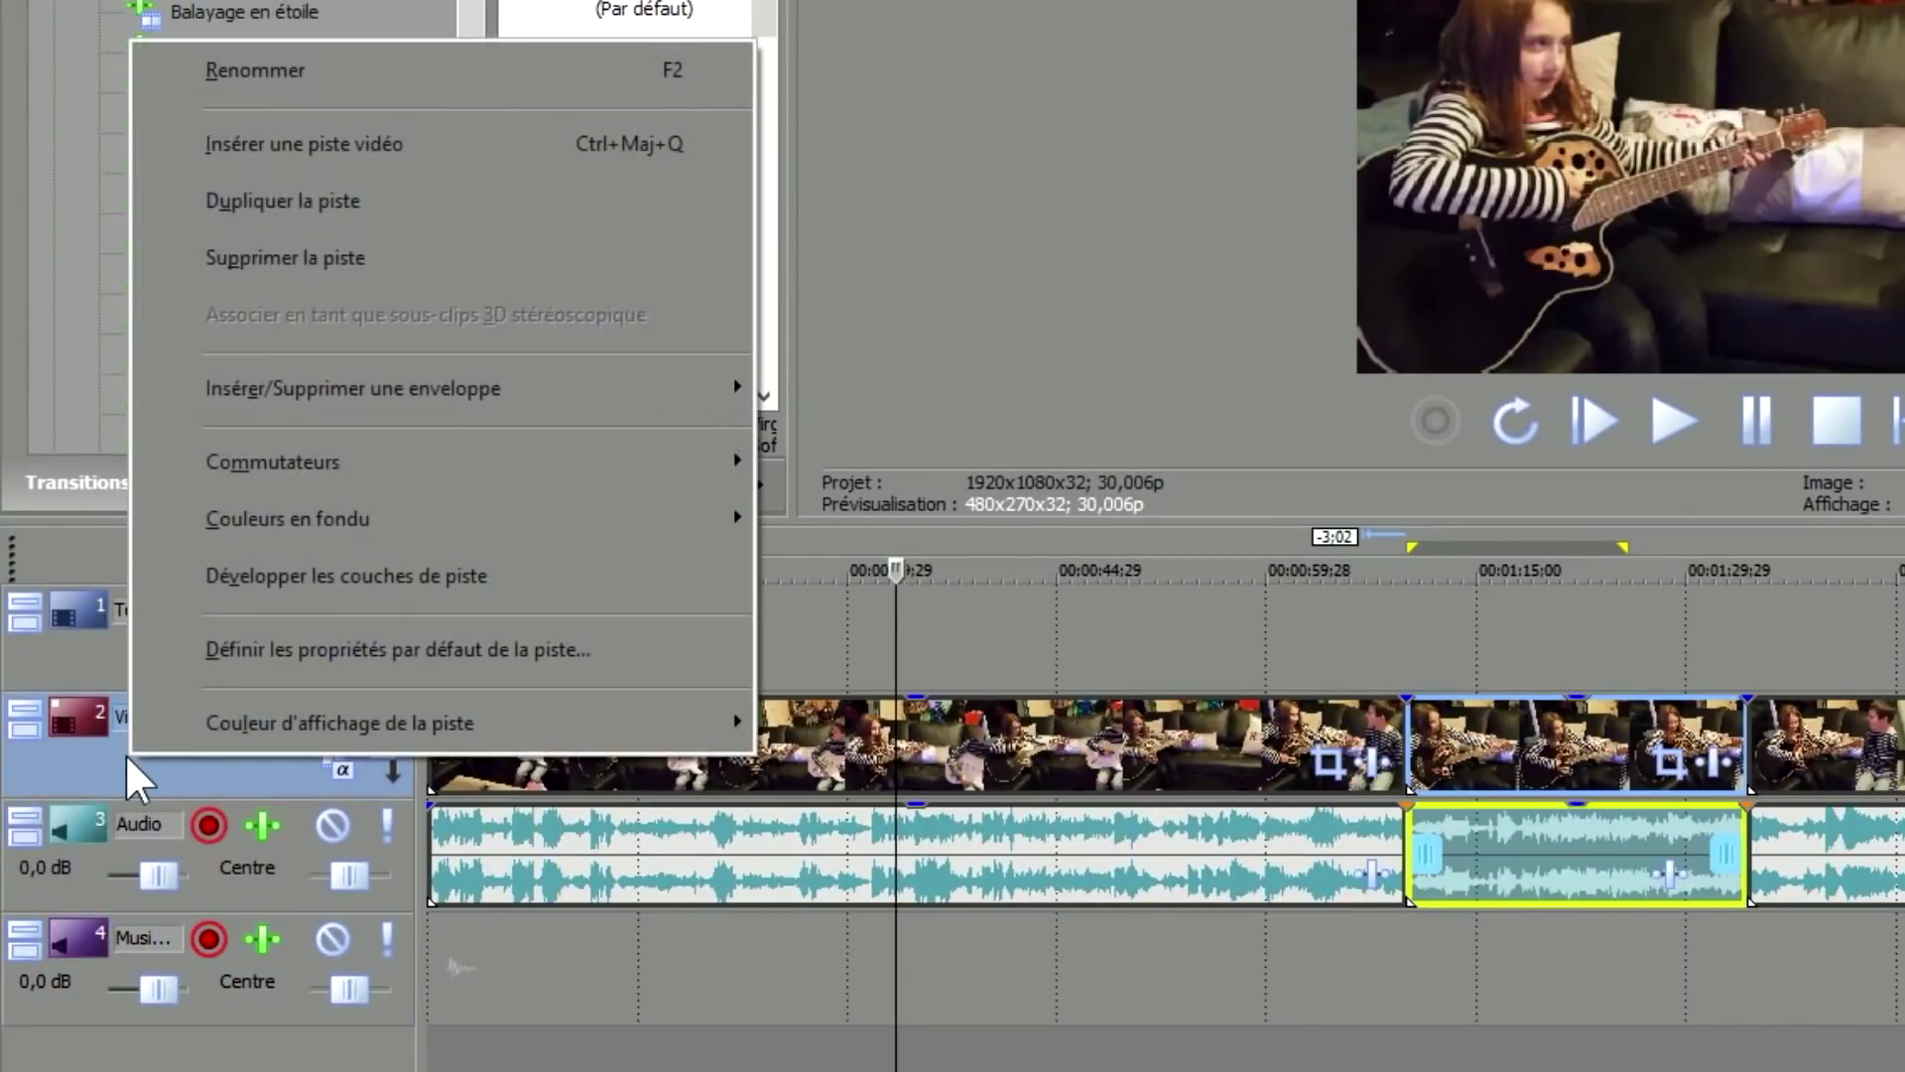
{"action": "left_click", "coordinate": [377, 149]}
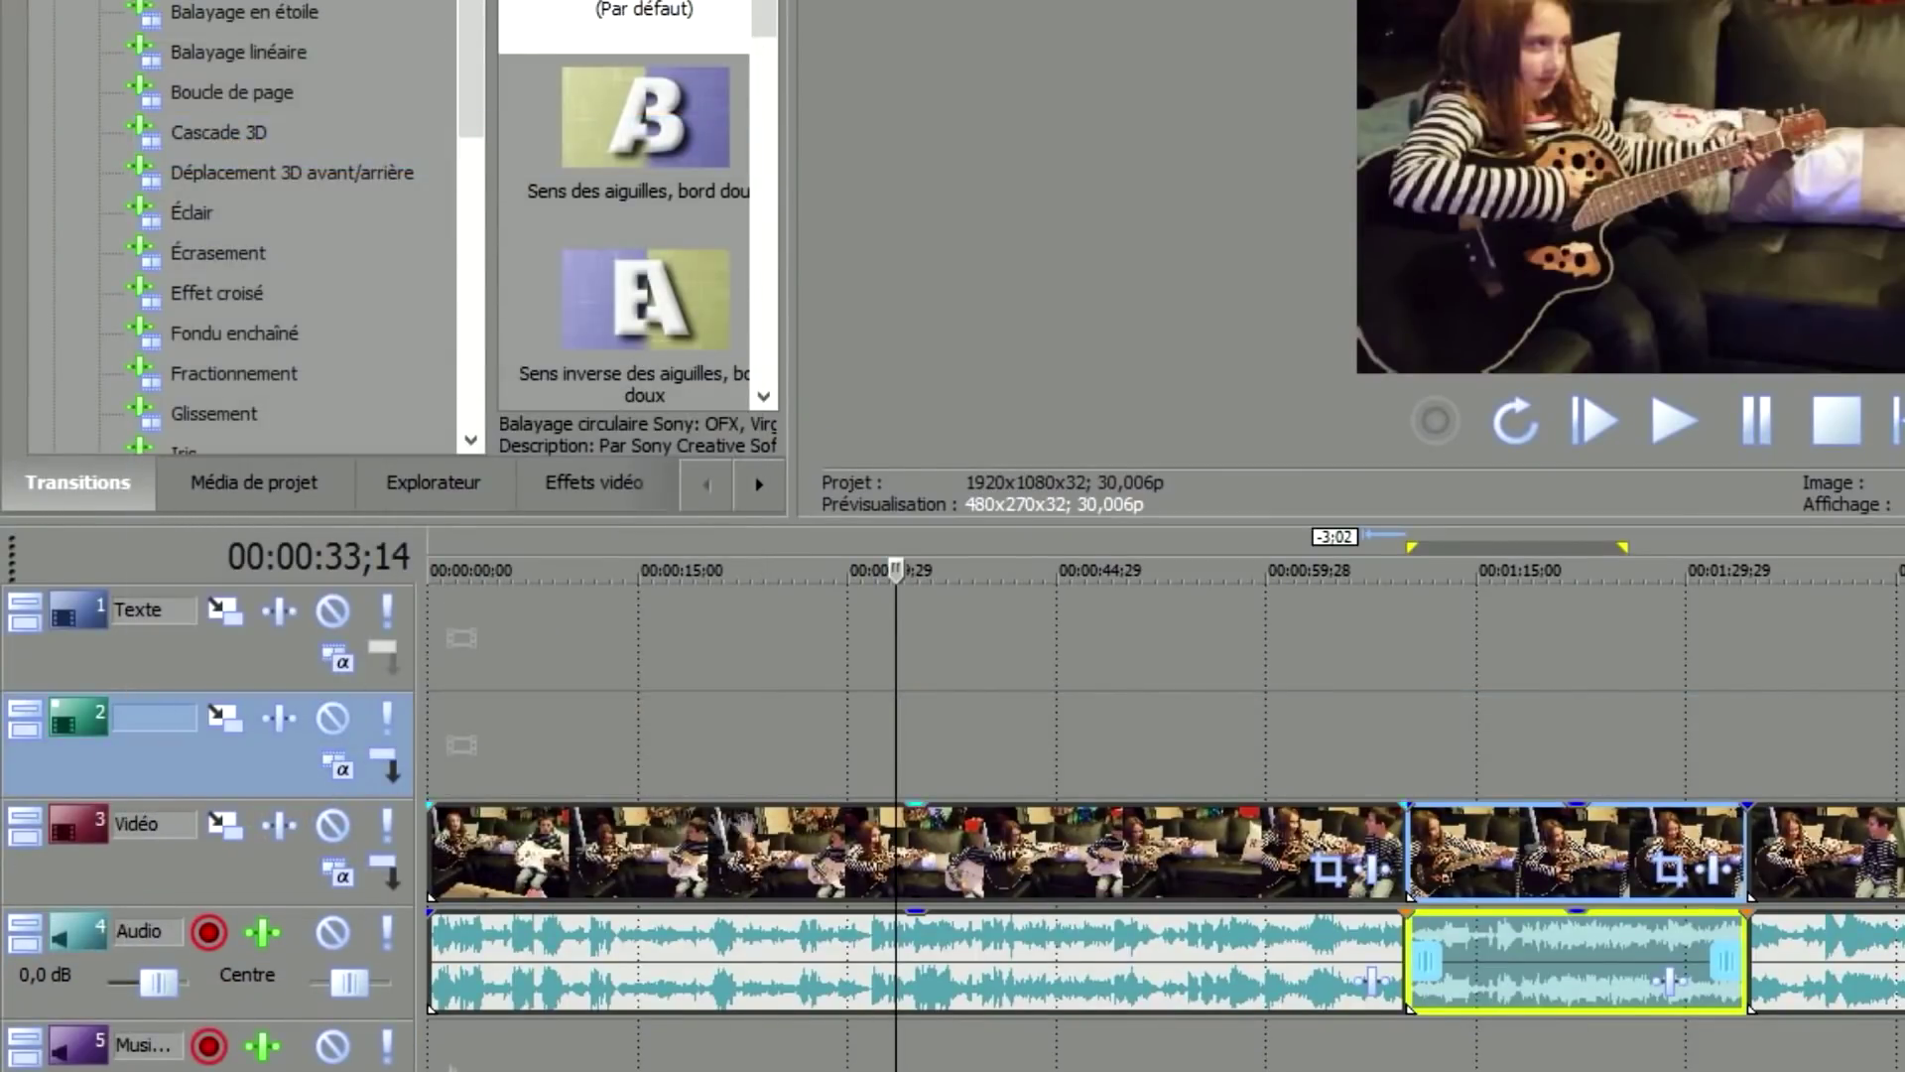
Delete the empty unnamed video track between the Texte and Vidéo tracks.
{"action": "right_click", "coordinate": [97, 751]}
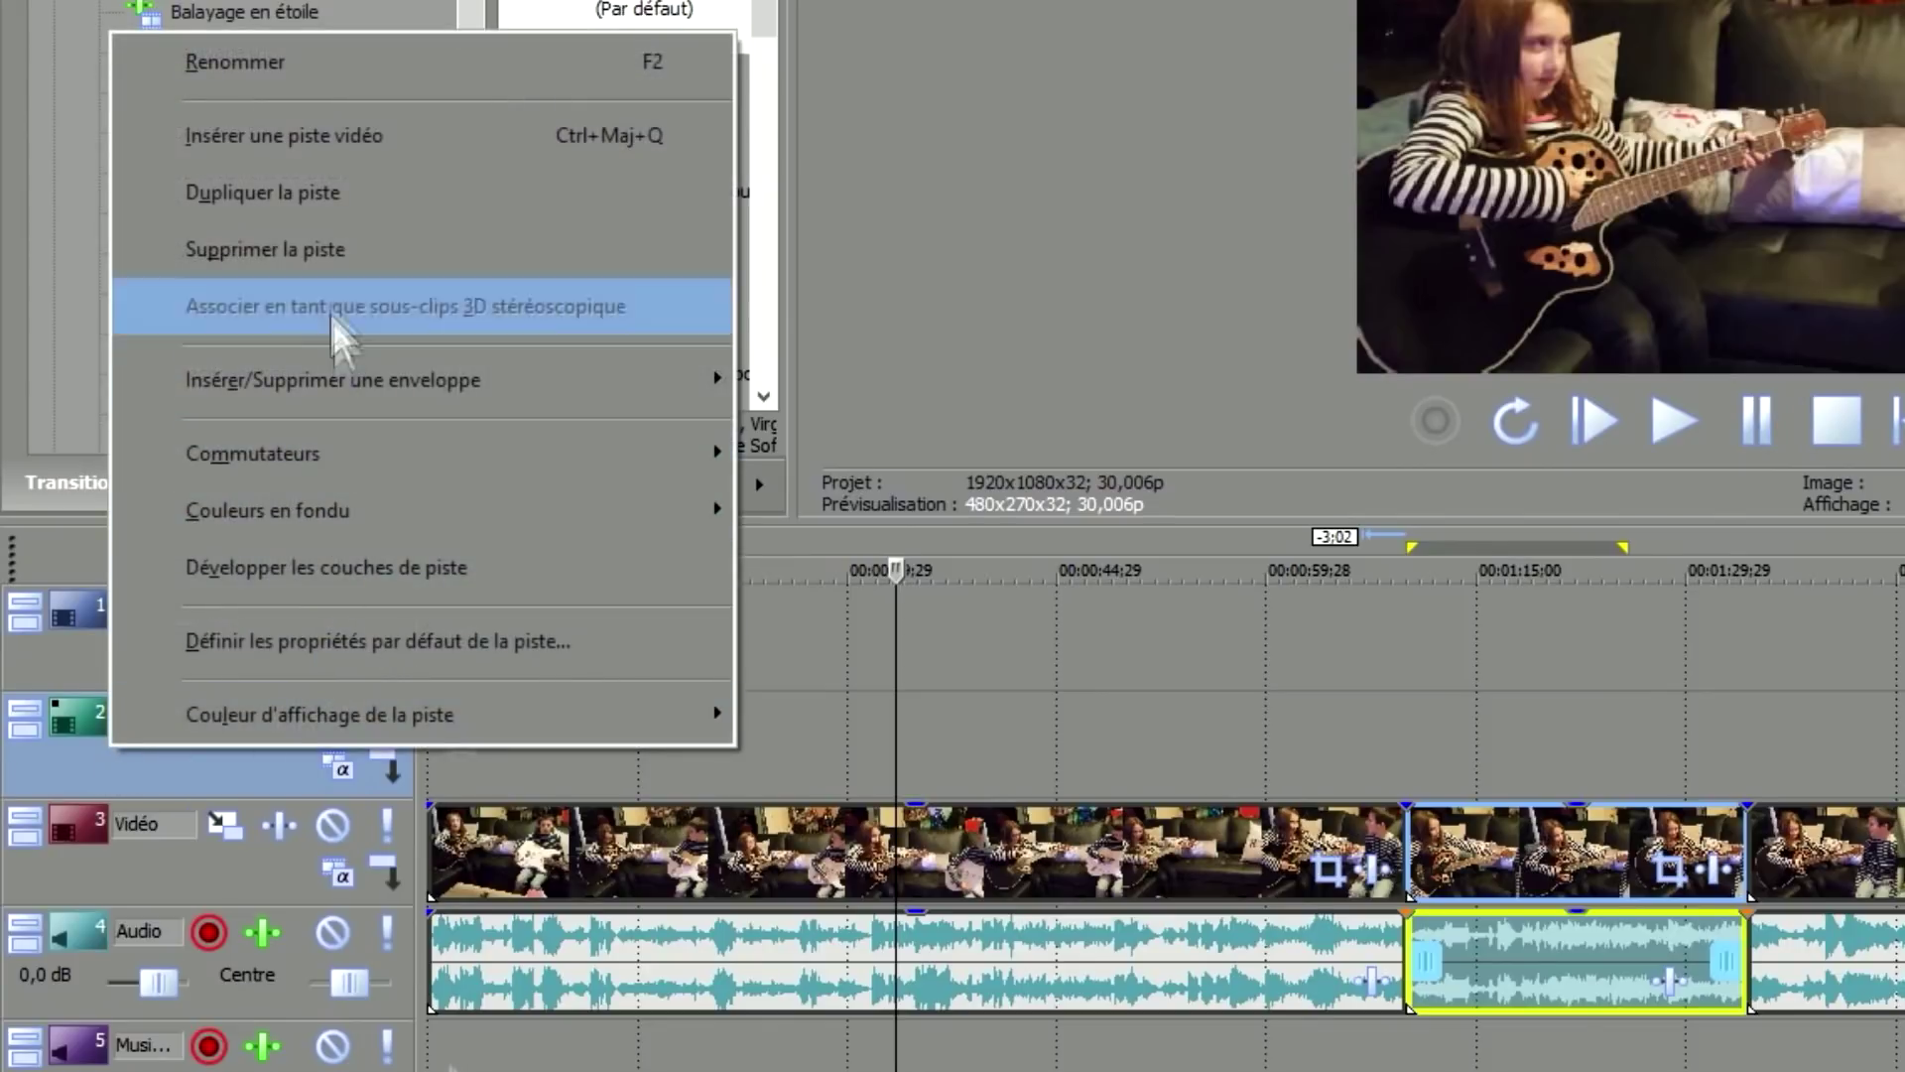
{"action": "left_click", "coordinate": [318, 253]}
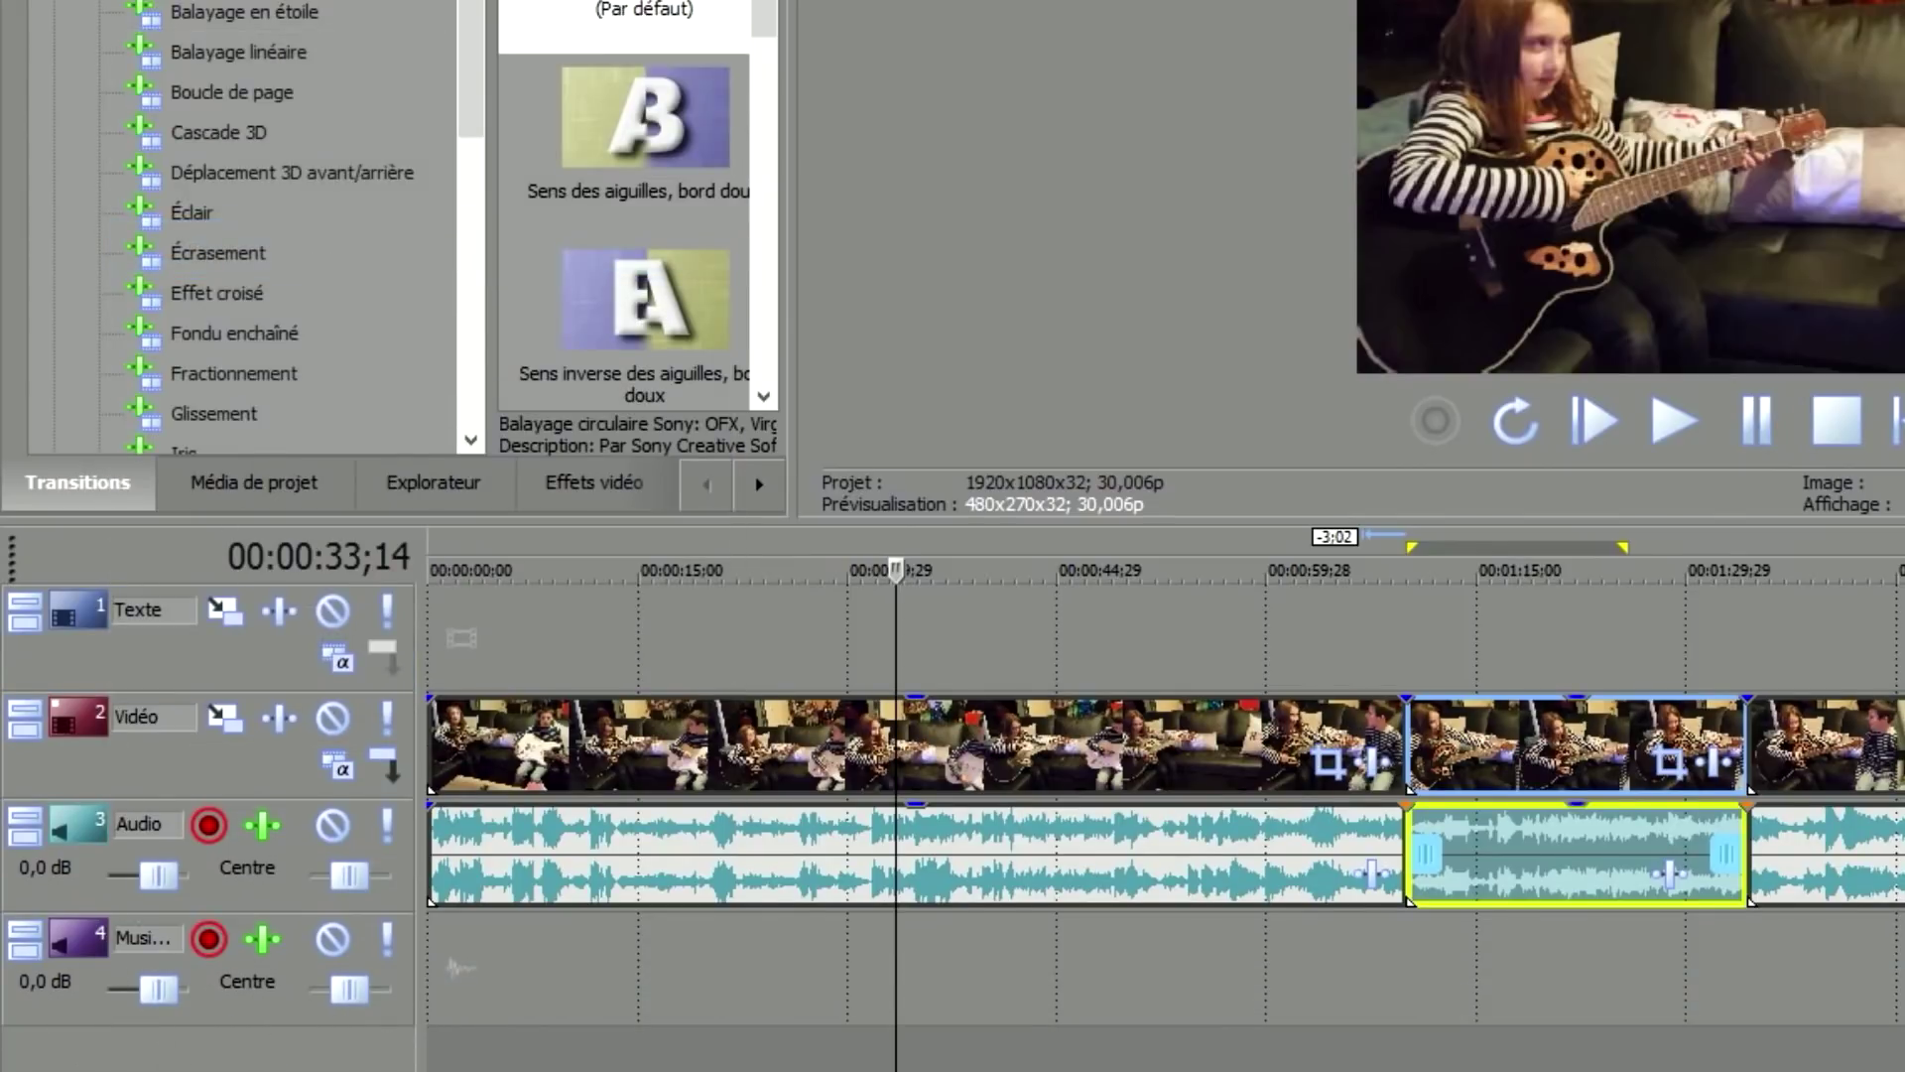
{"action": "right_click", "coordinate": [242, 958]}
{"action": "key", "text": "Escape"}
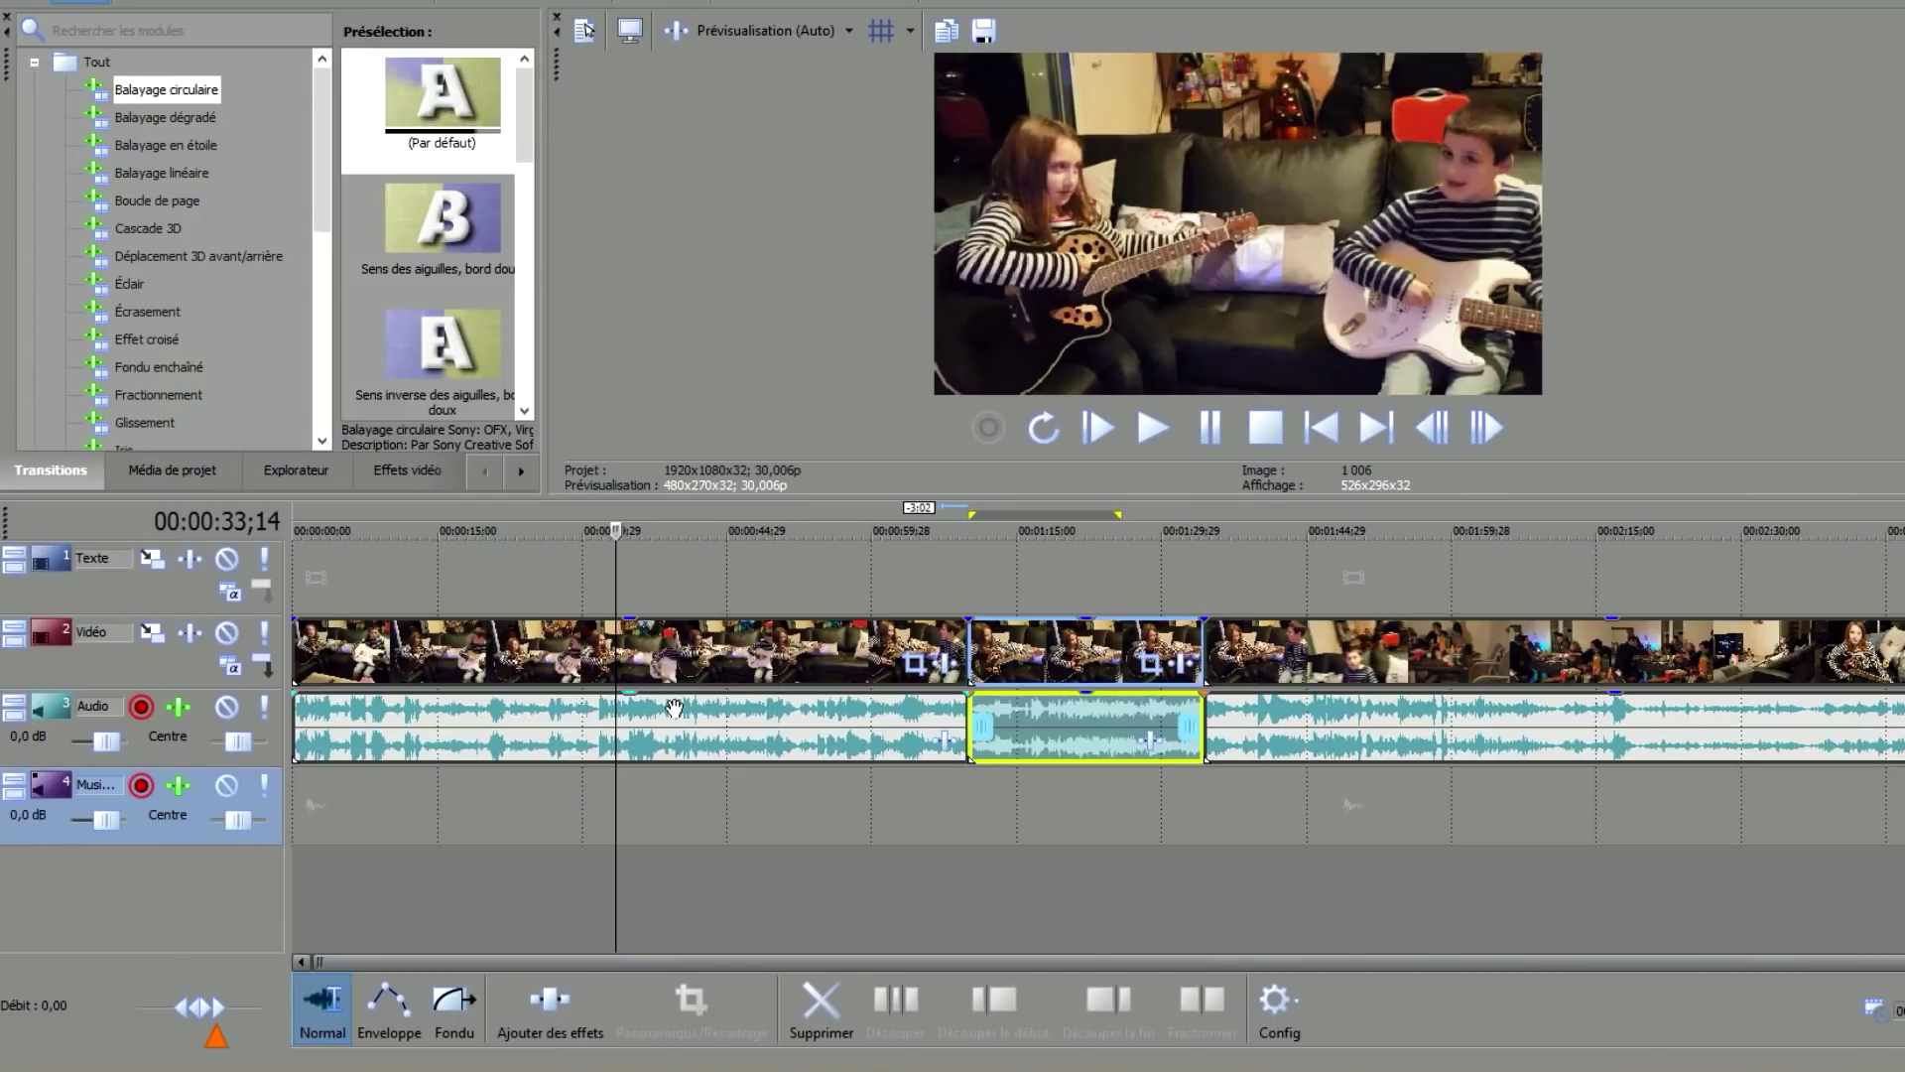
Delete the first clip with its video and audio, and undo the deletion.
{"action": "left_click", "coordinate": [743, 732]}
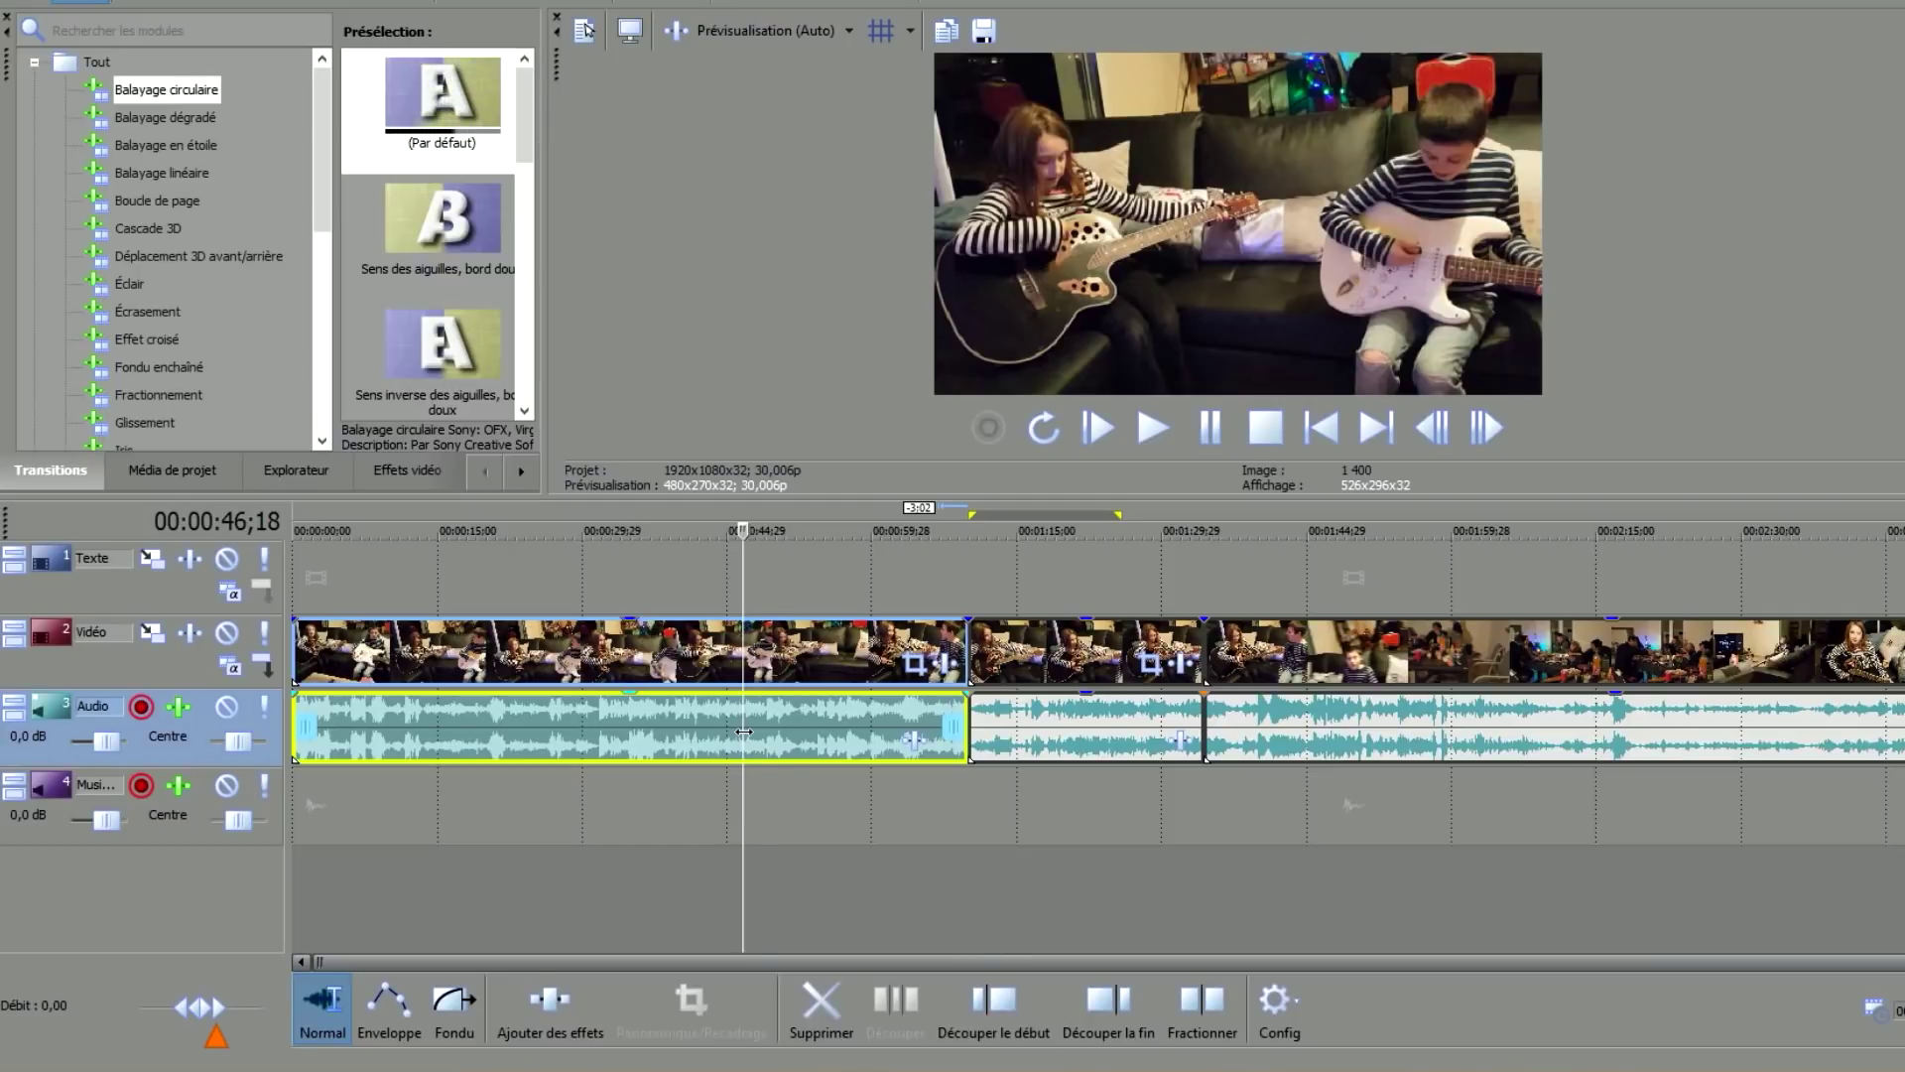
{"action": "key", "text": "space"}
{"action": "key", "text": "Delete"}
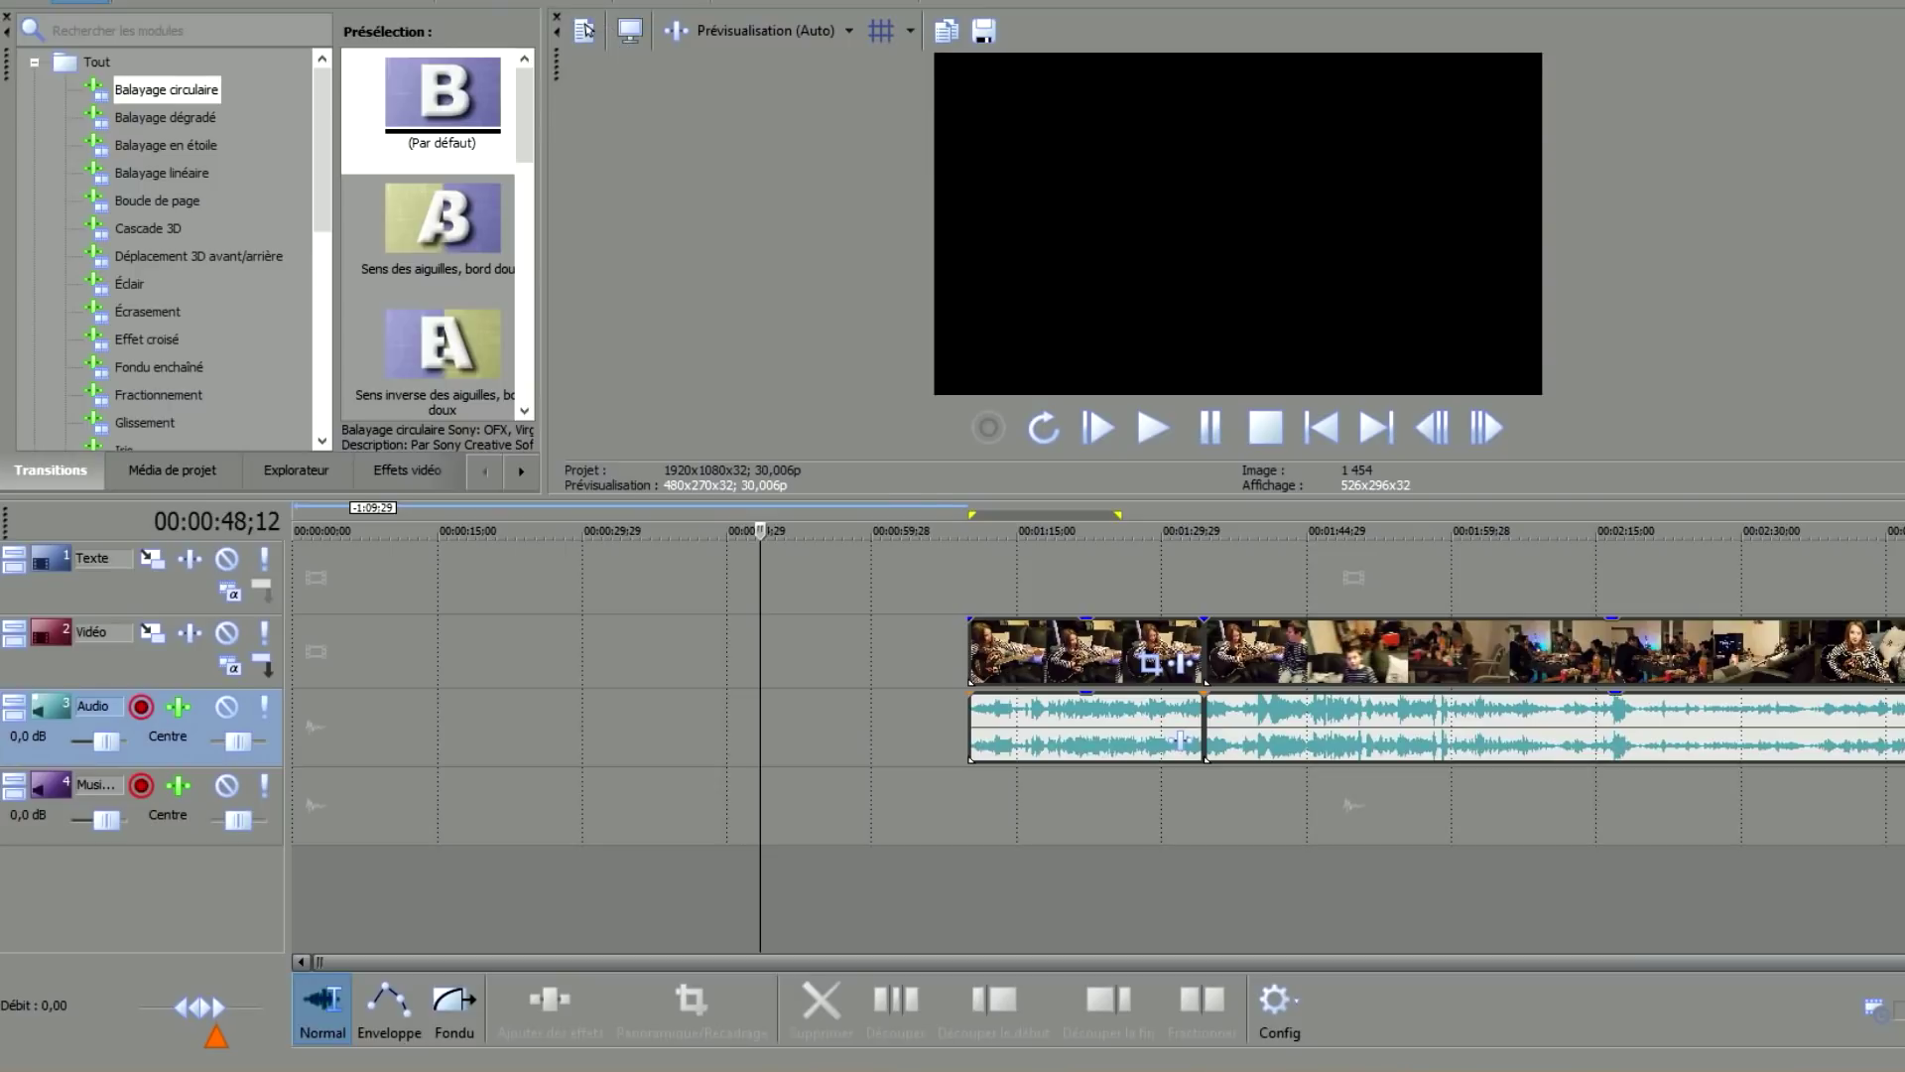
{"action": "key", "text": "ctrl+z"}
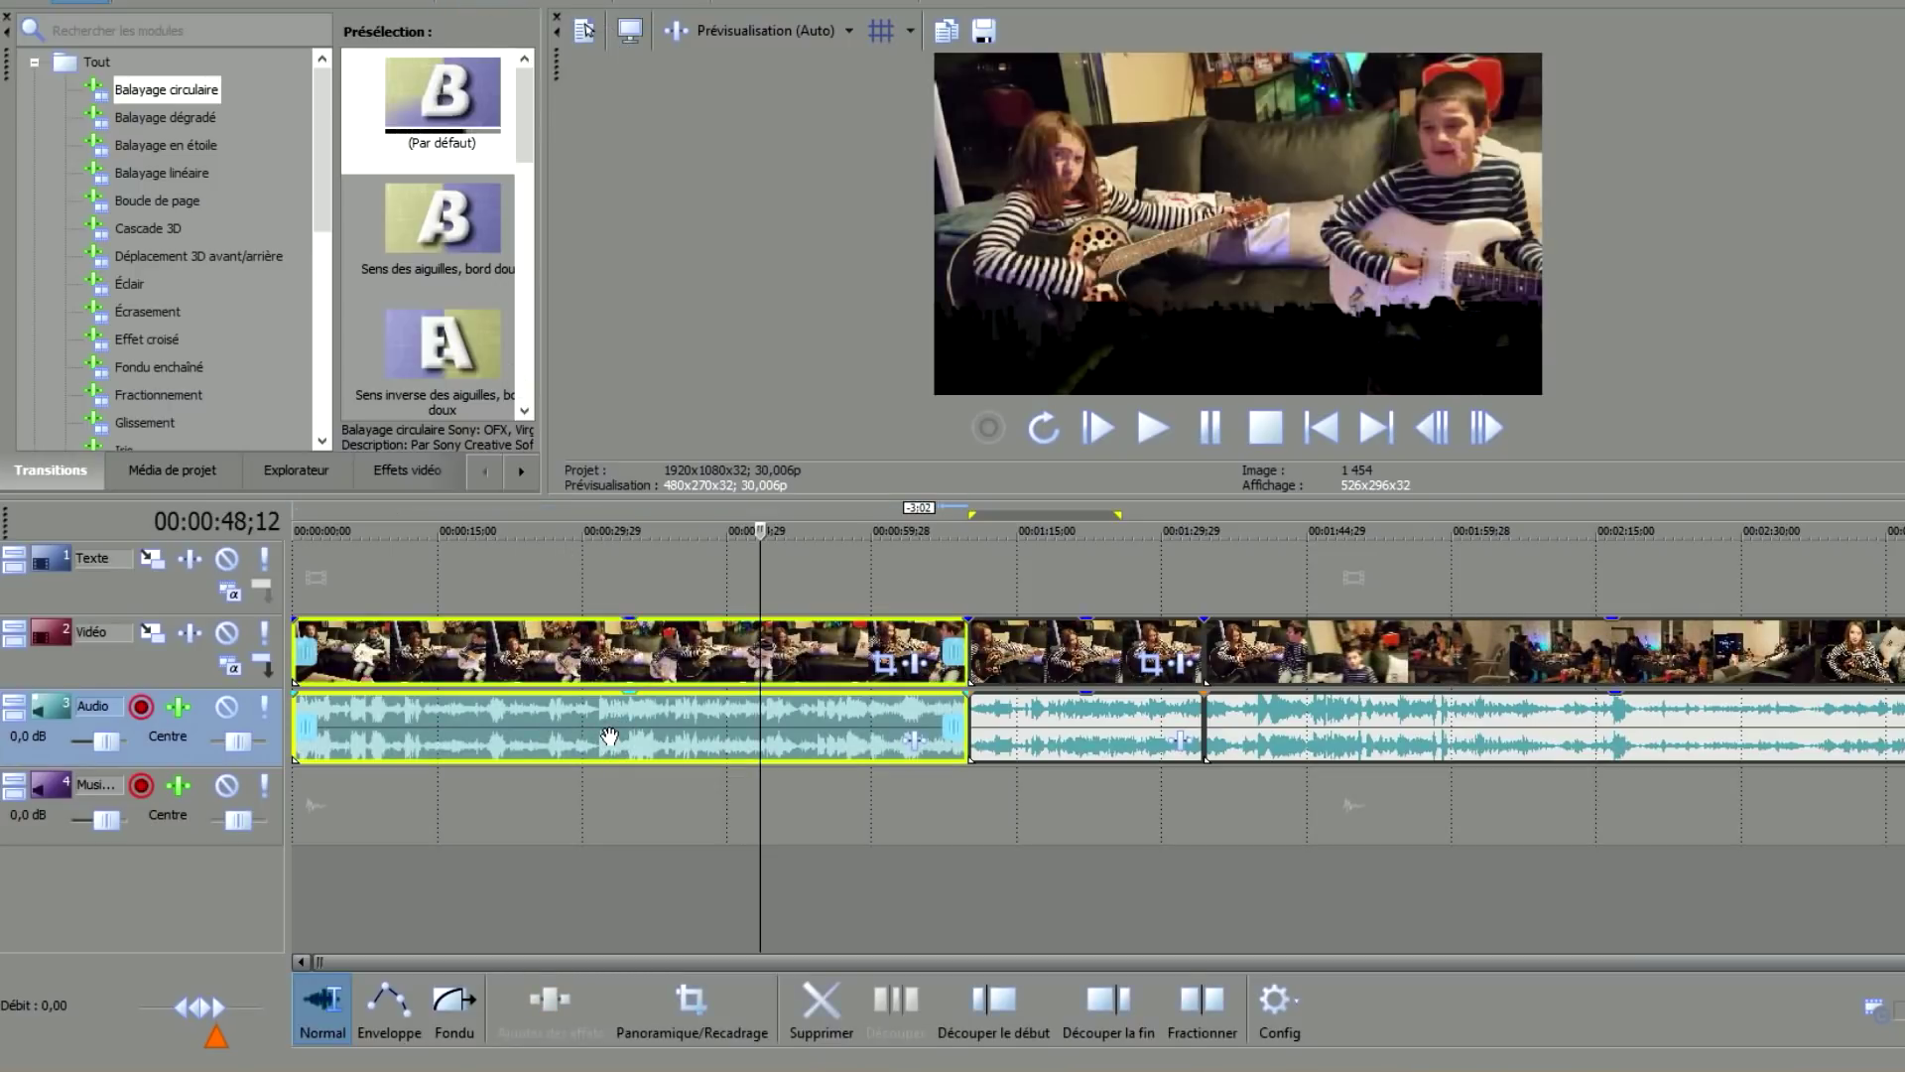
Copy the first clip, and delete the second clip together with all events after it on the Vidéo and Audio tracks.
{"action": "right_click", "coordinate": [703, 653]}
{"action": "left_click", "coordinate": [790, 570]}
{"action": "left_click", "coordinate": [1038, 663]}
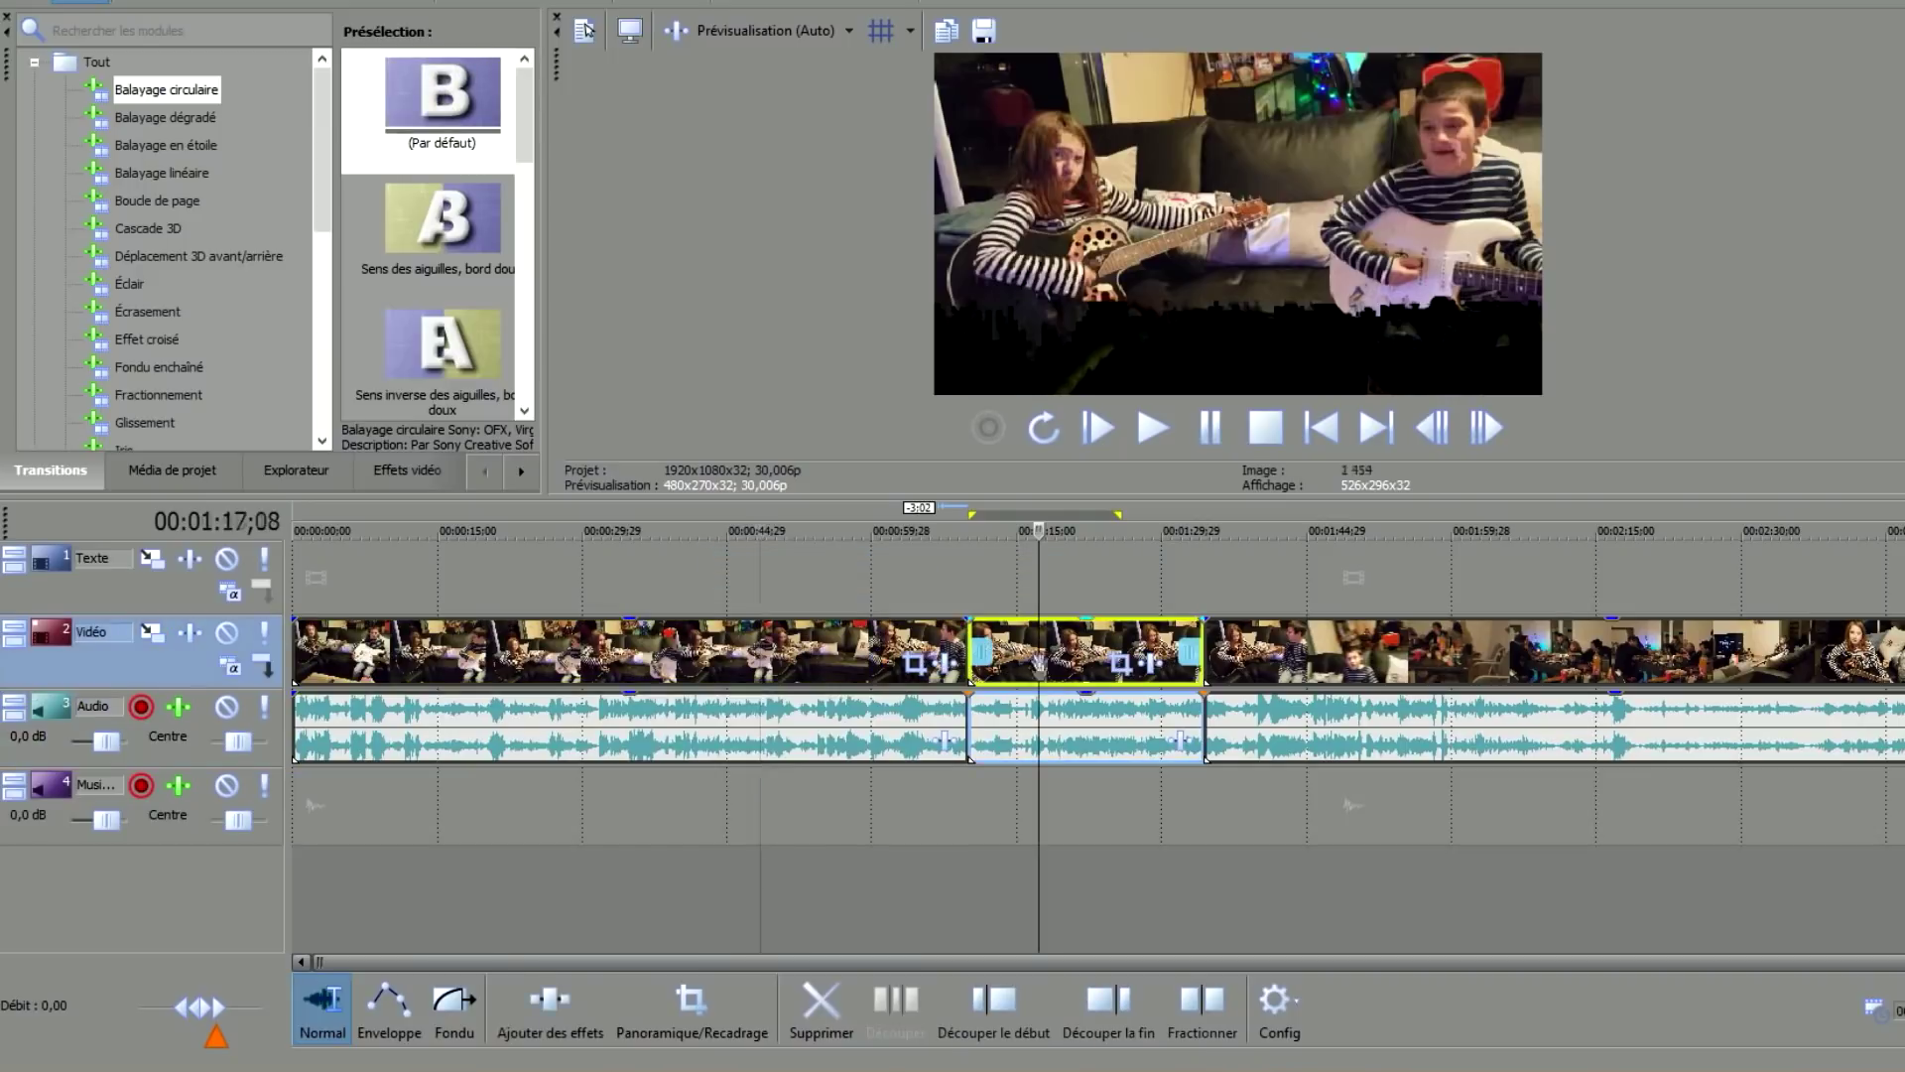
{"action": "right_click", "coordinate": [1051, 663]}
{"action": "left_click", "coordinate": [1245, 751]}
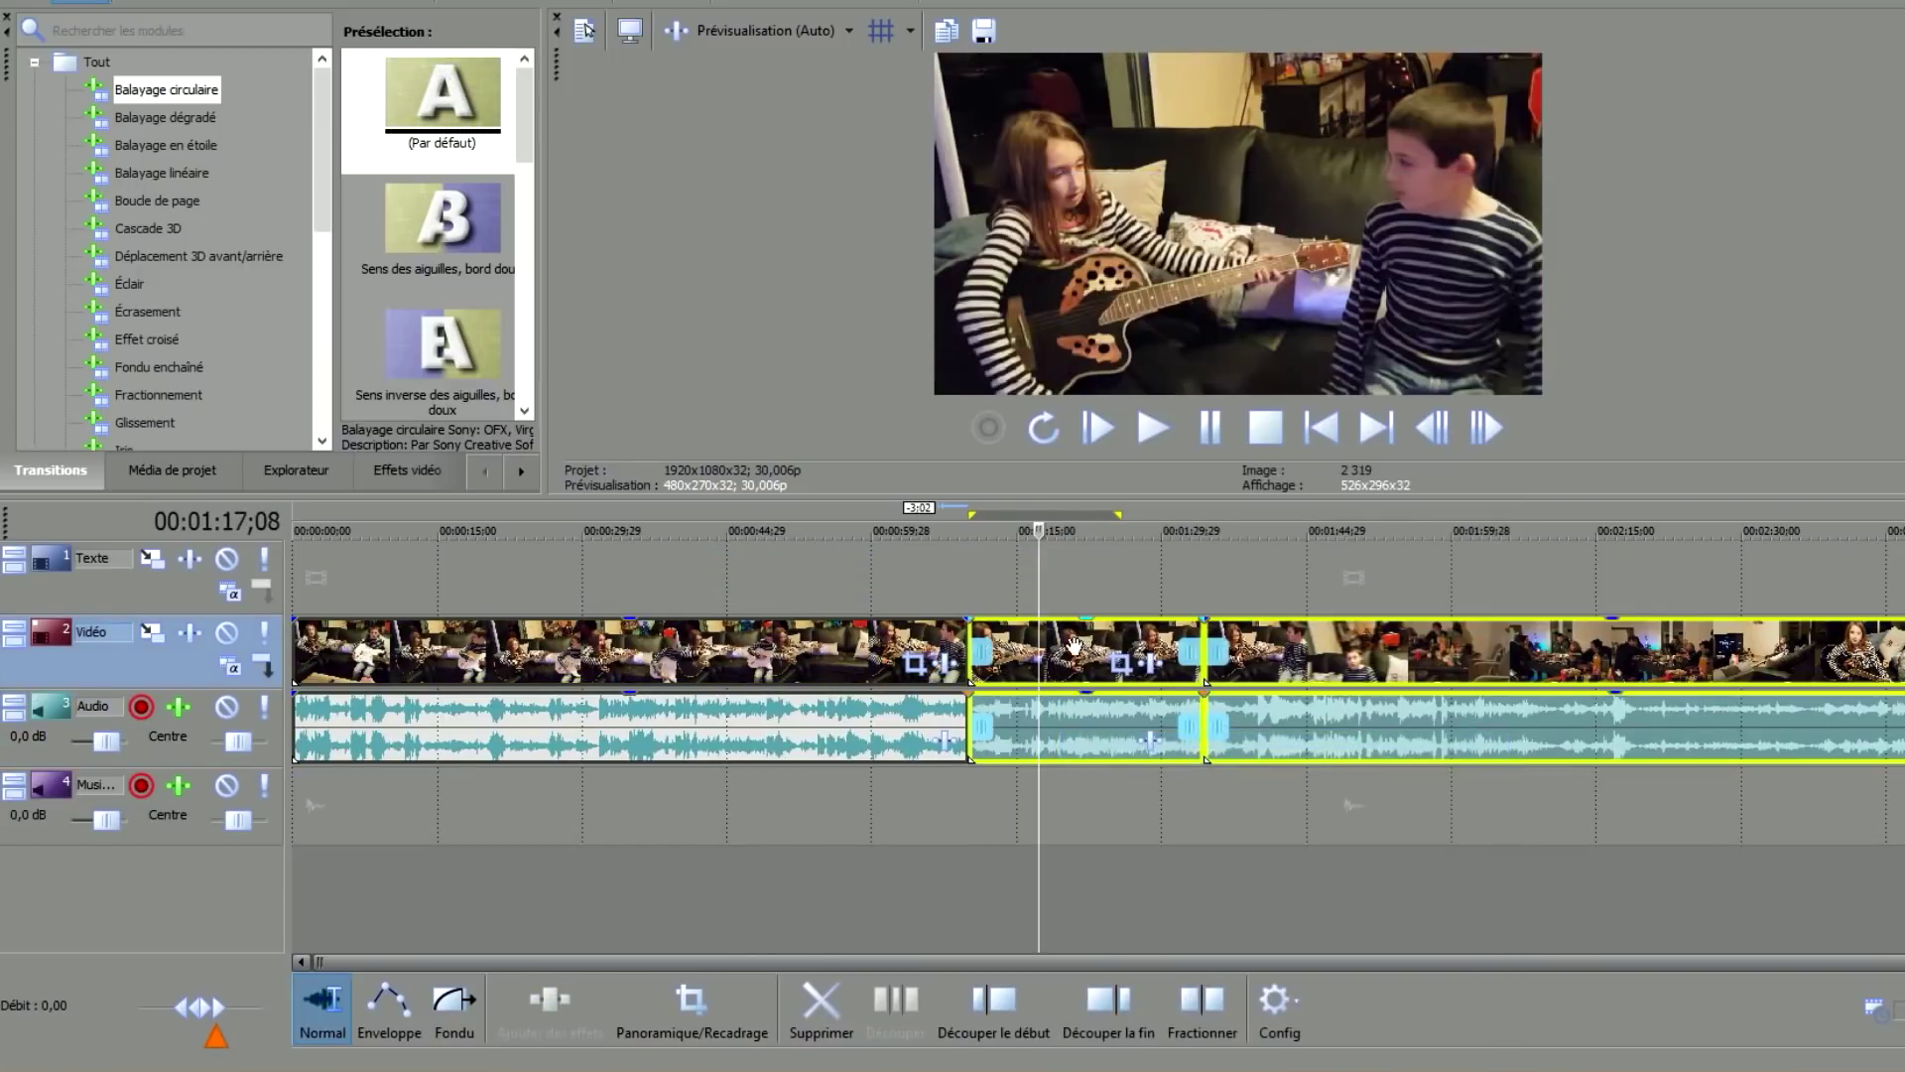
{"action": "key", "text": "Delete"}
{"action": "left_click", "coordinate": [592, 586]}
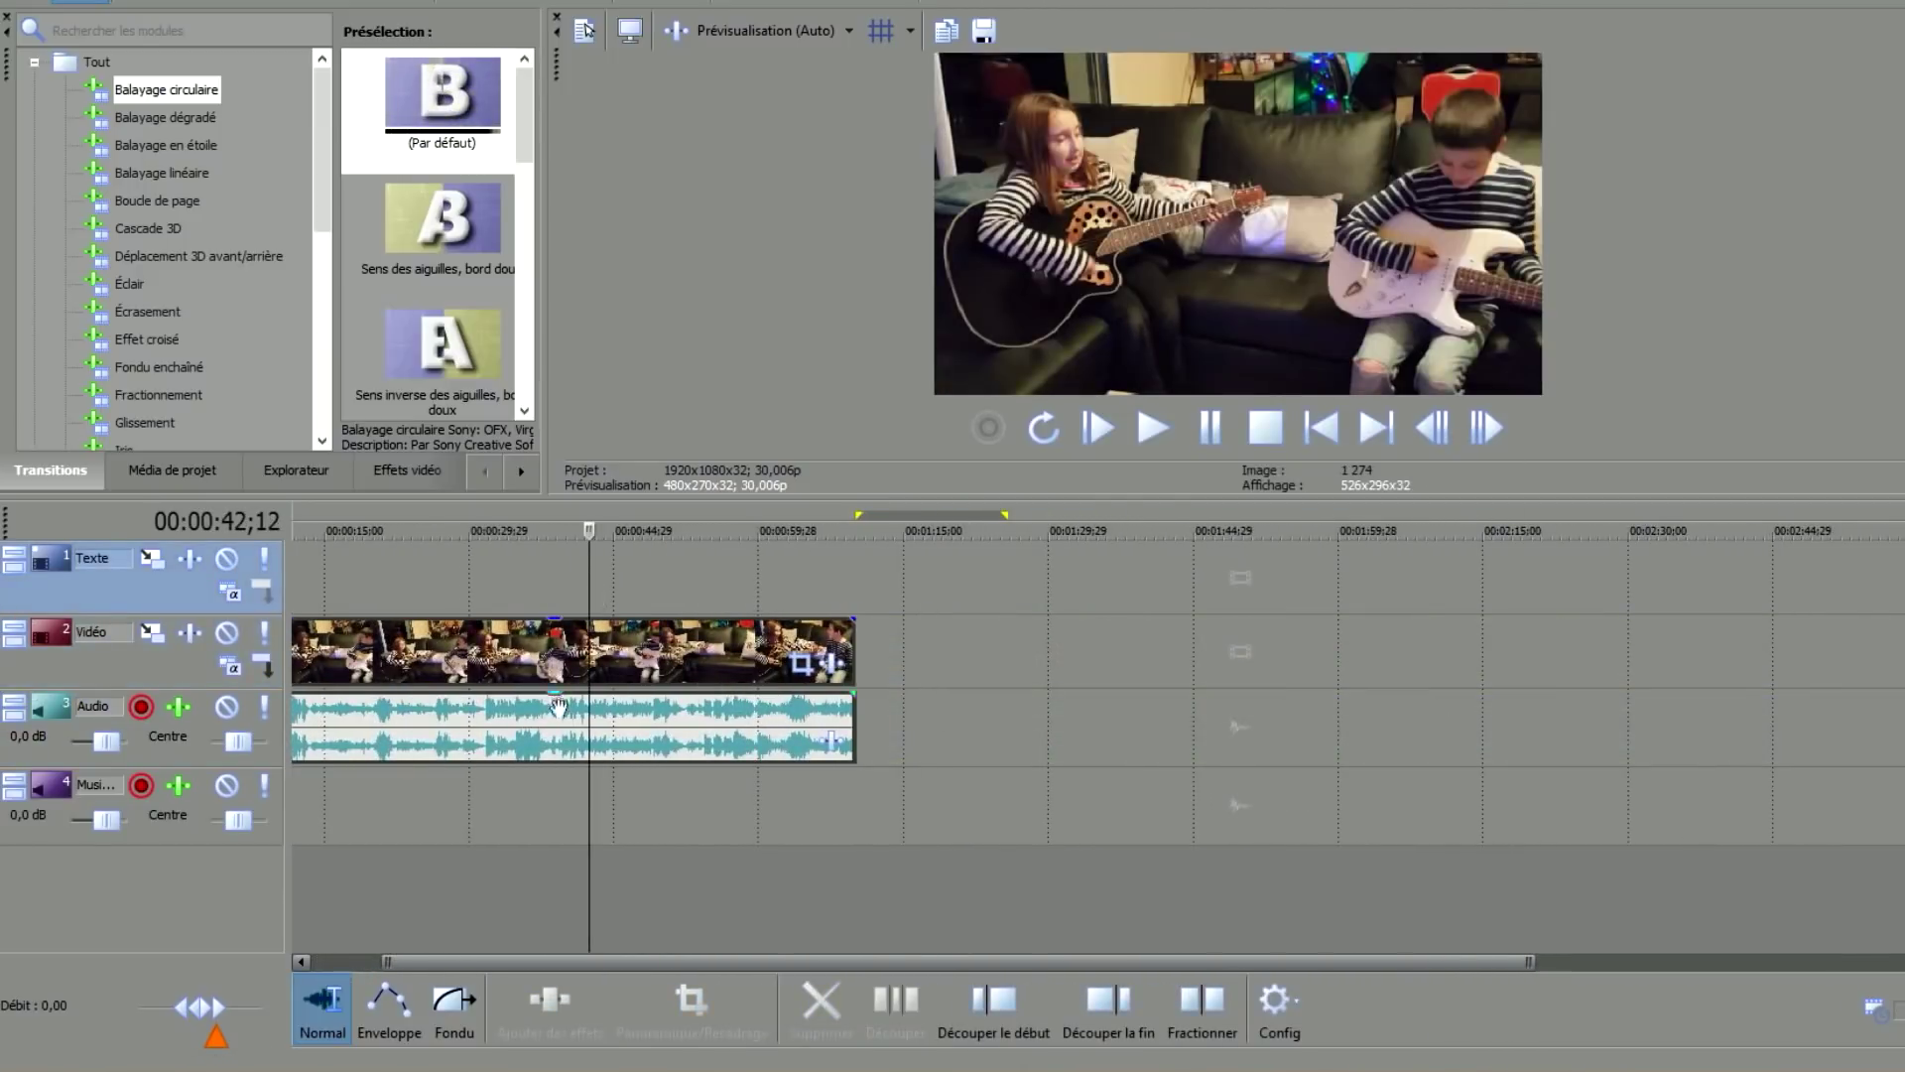
Paste the copied clip at about 00:01:15;21 on the Vidéo and Audio tracks, leaving a gap after the first clip.
{"action": "left_click", "coordinate": [1023, 677]}
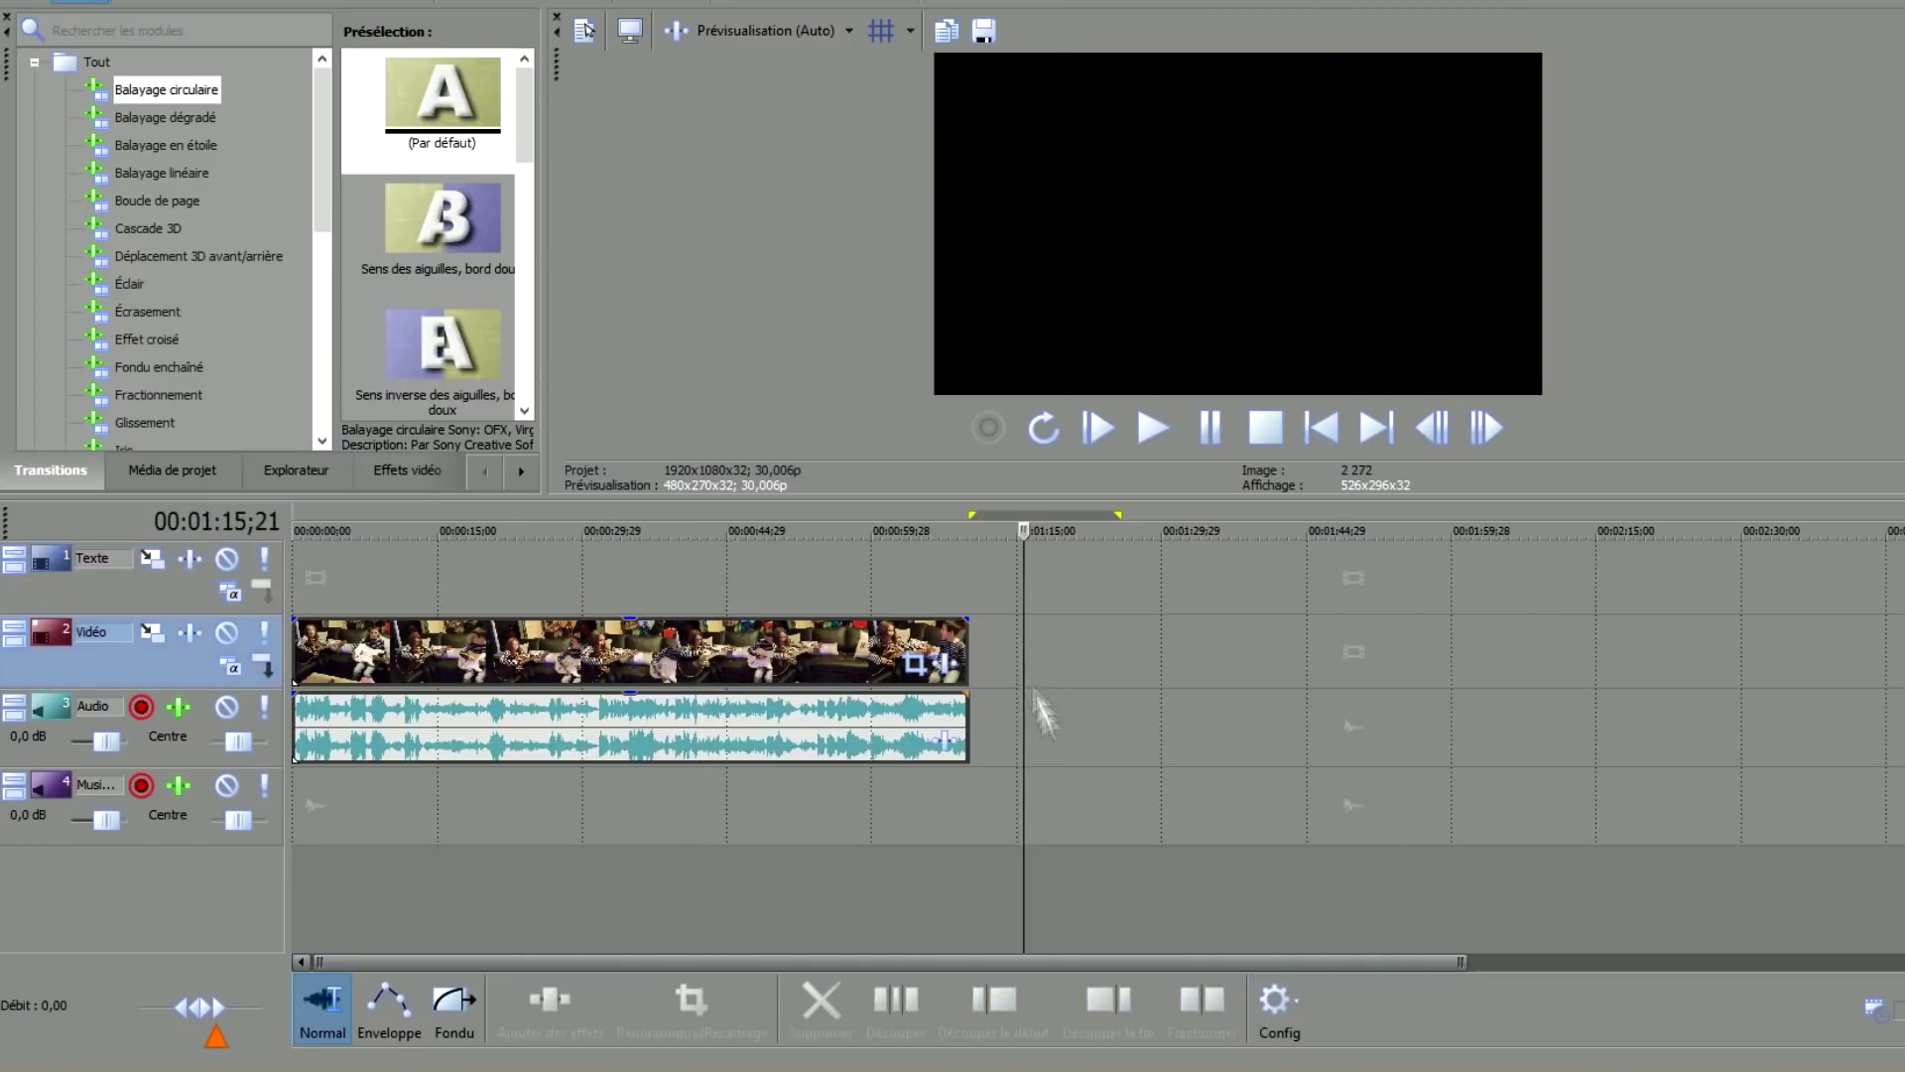
{"action": "right_click", "coordinate": [1028, 658]}
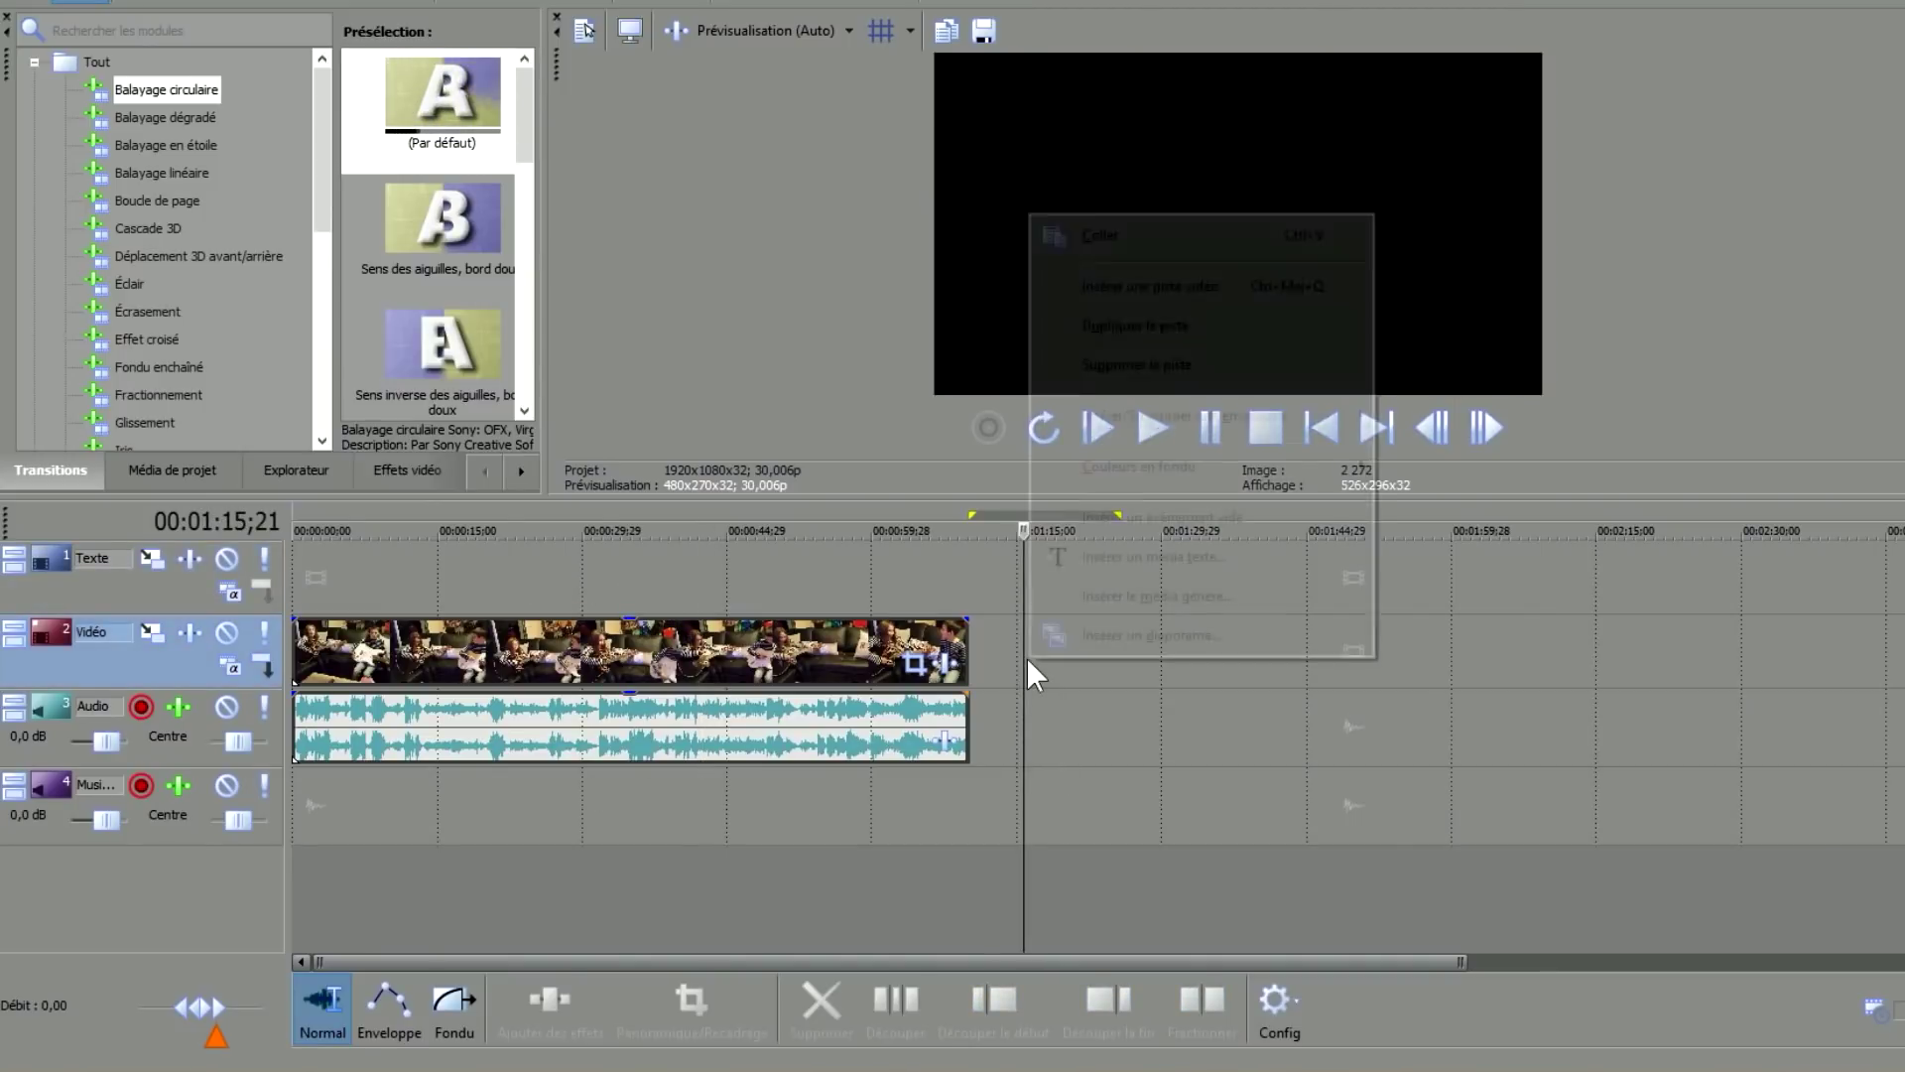
{"action": "left_click", "coordinate": [1099, 235]}
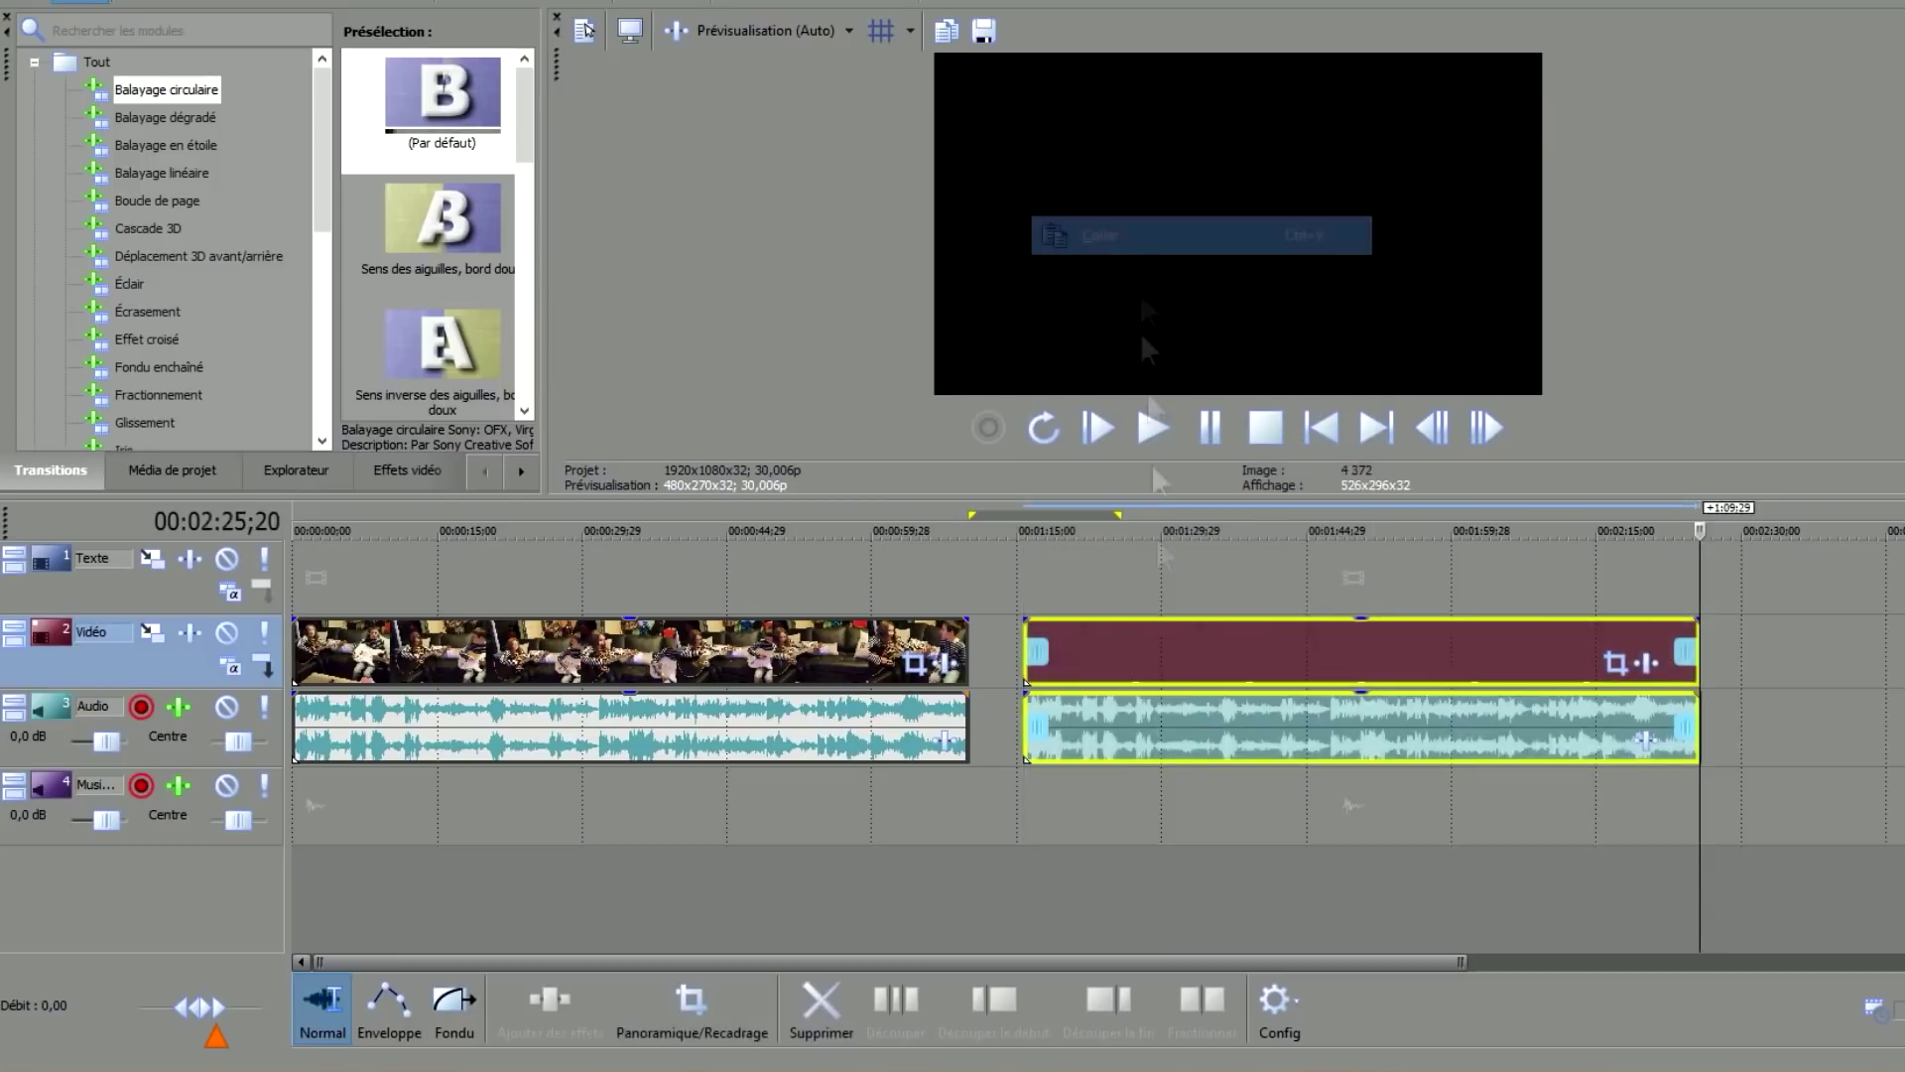
{"action": "left_click", "coordinate": [1150, 586]}
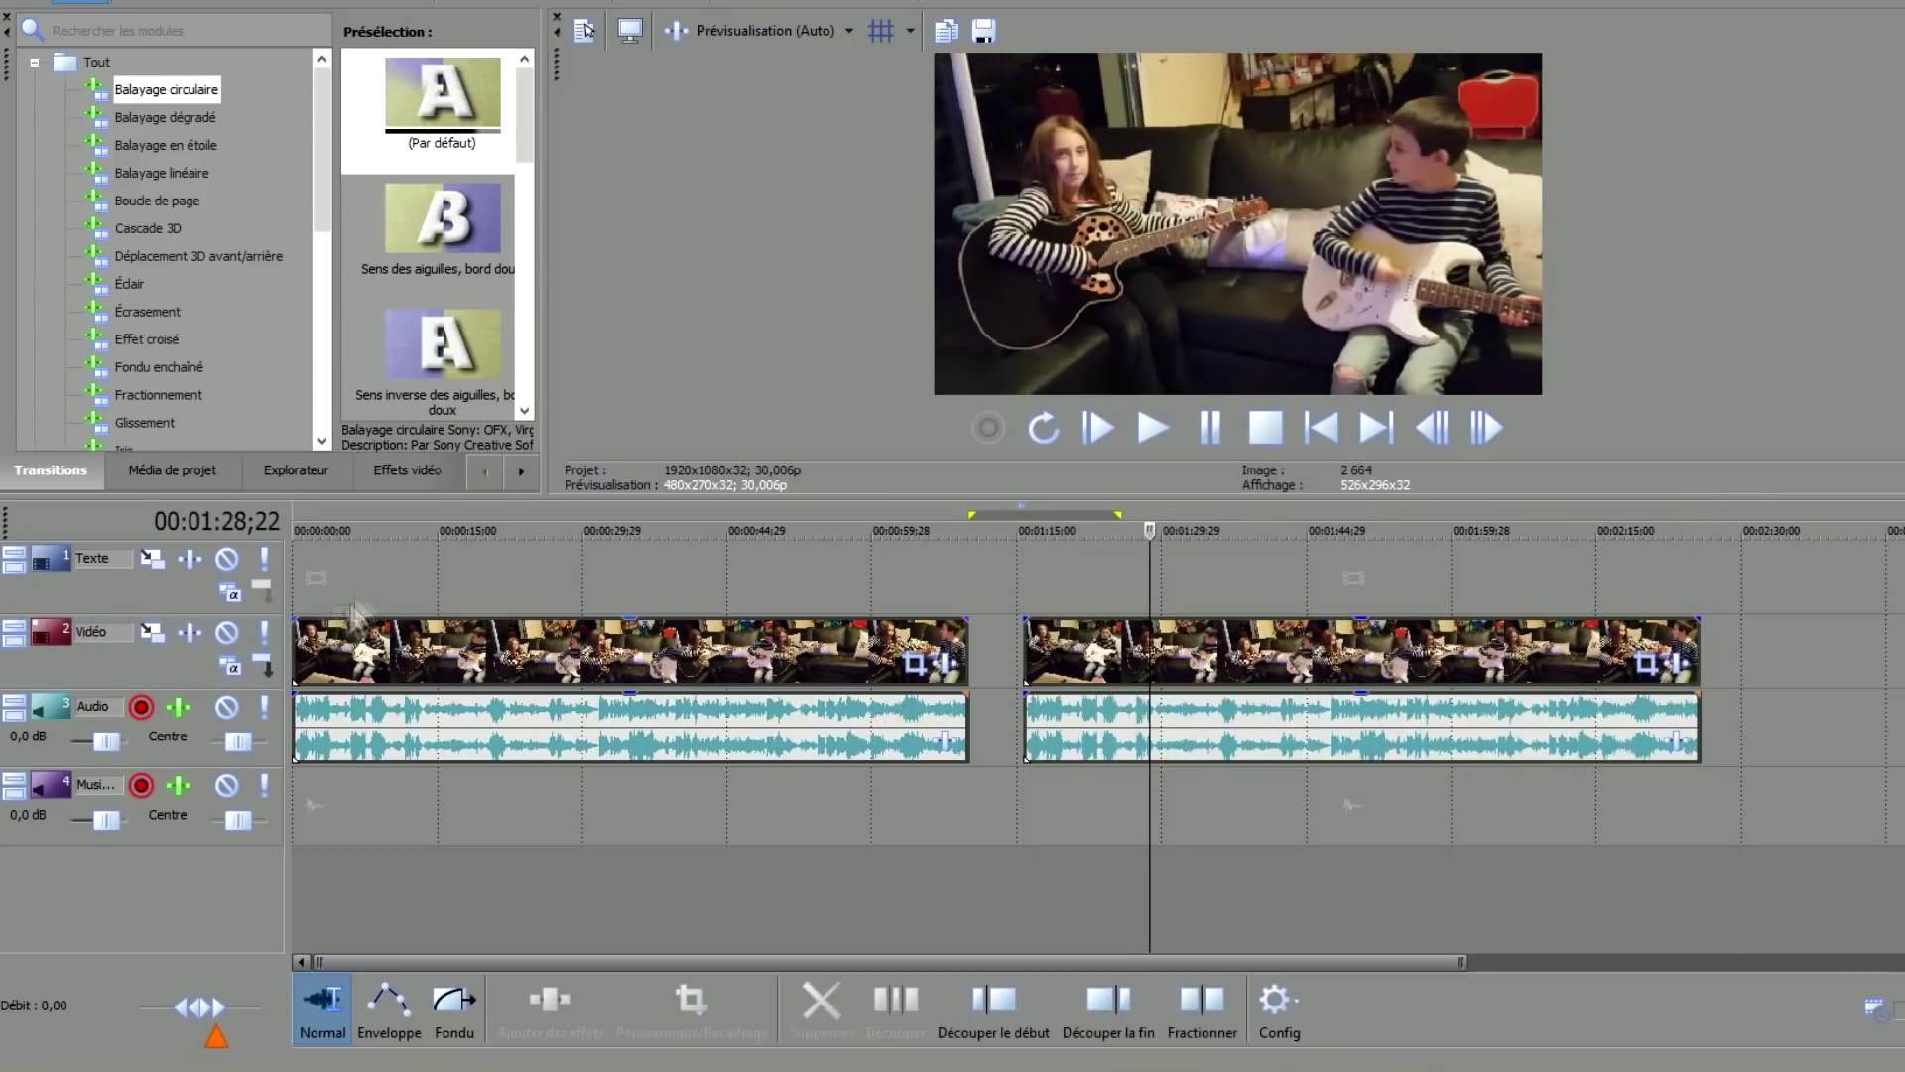
Move the pasted clip's video up to the Texte track and delete that track with its content.
{"action": "left_click", "coordinate": [1222, 657]}
{"action": "left_click_drag", "start_coordinate": [1245, 659], "coordinate": [1248, 596]}
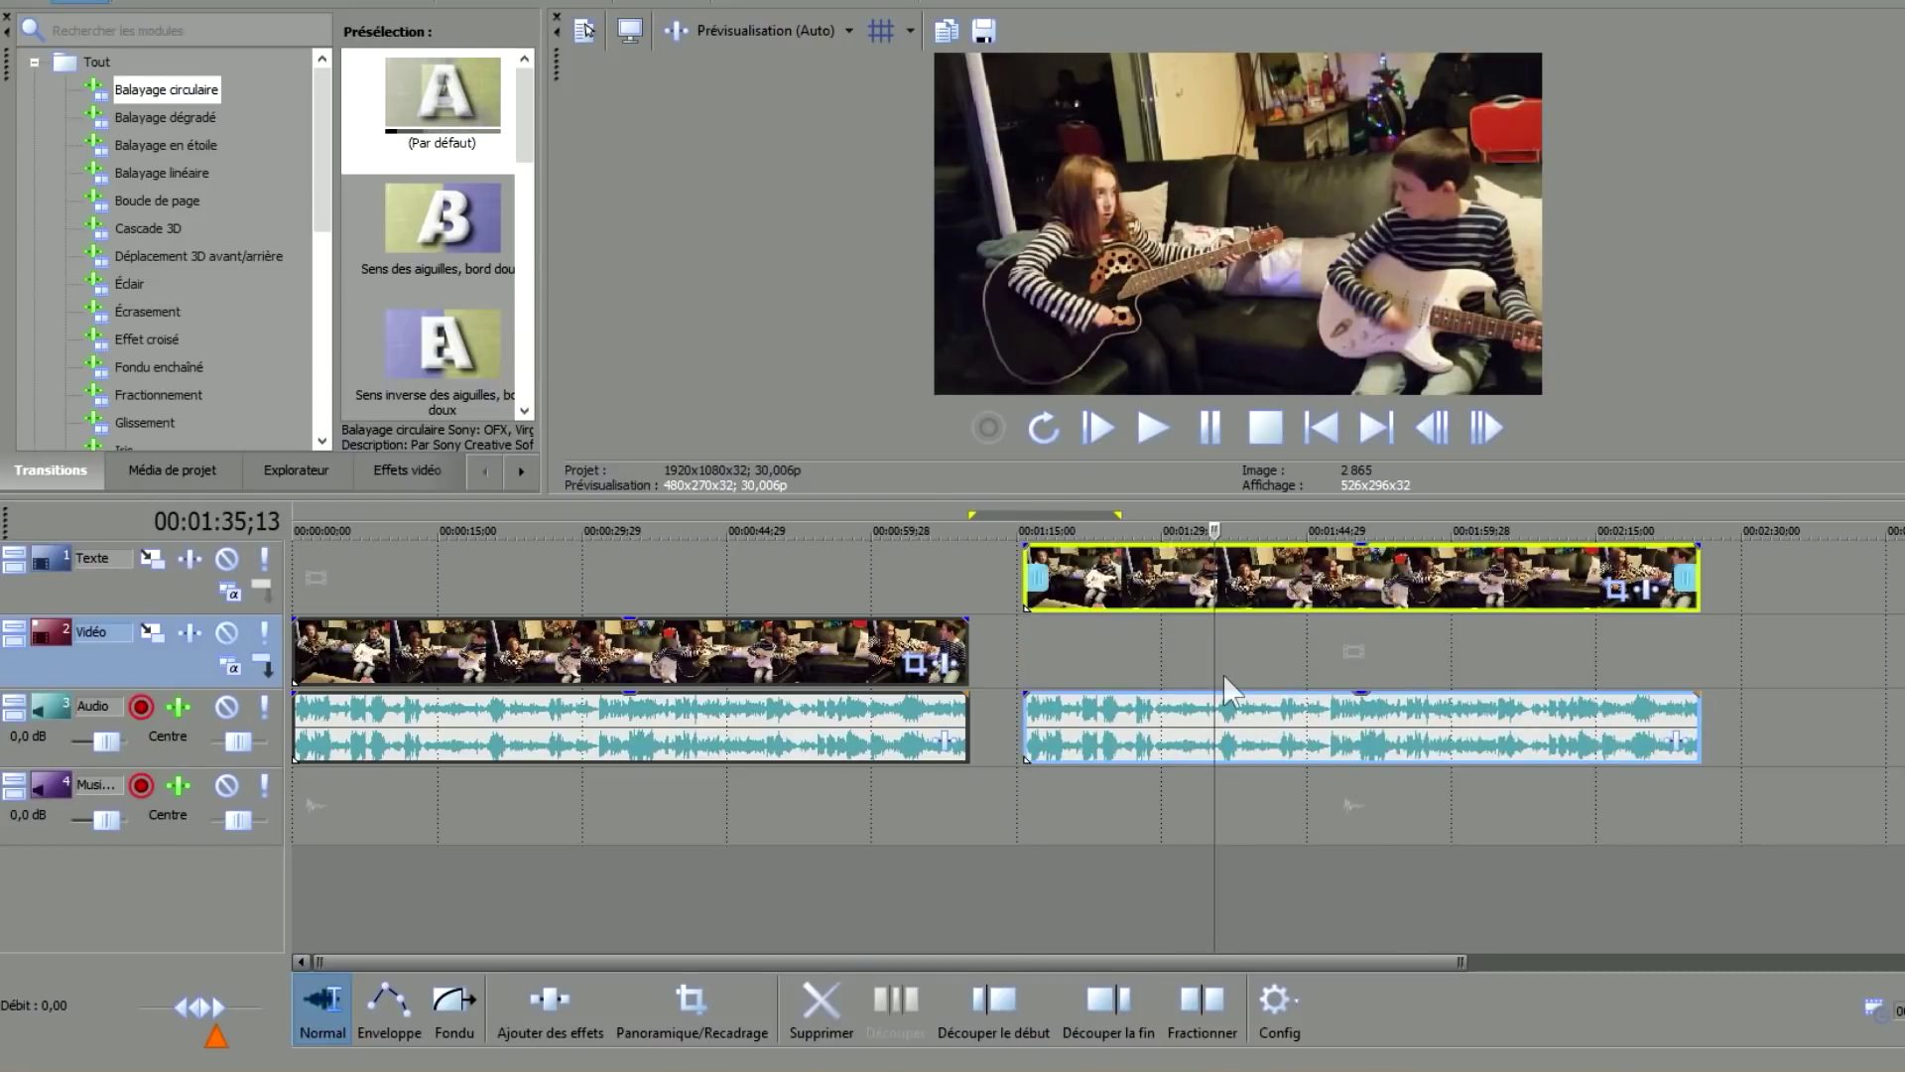
{"action": "right_click", "coordinate": [115, 597]}
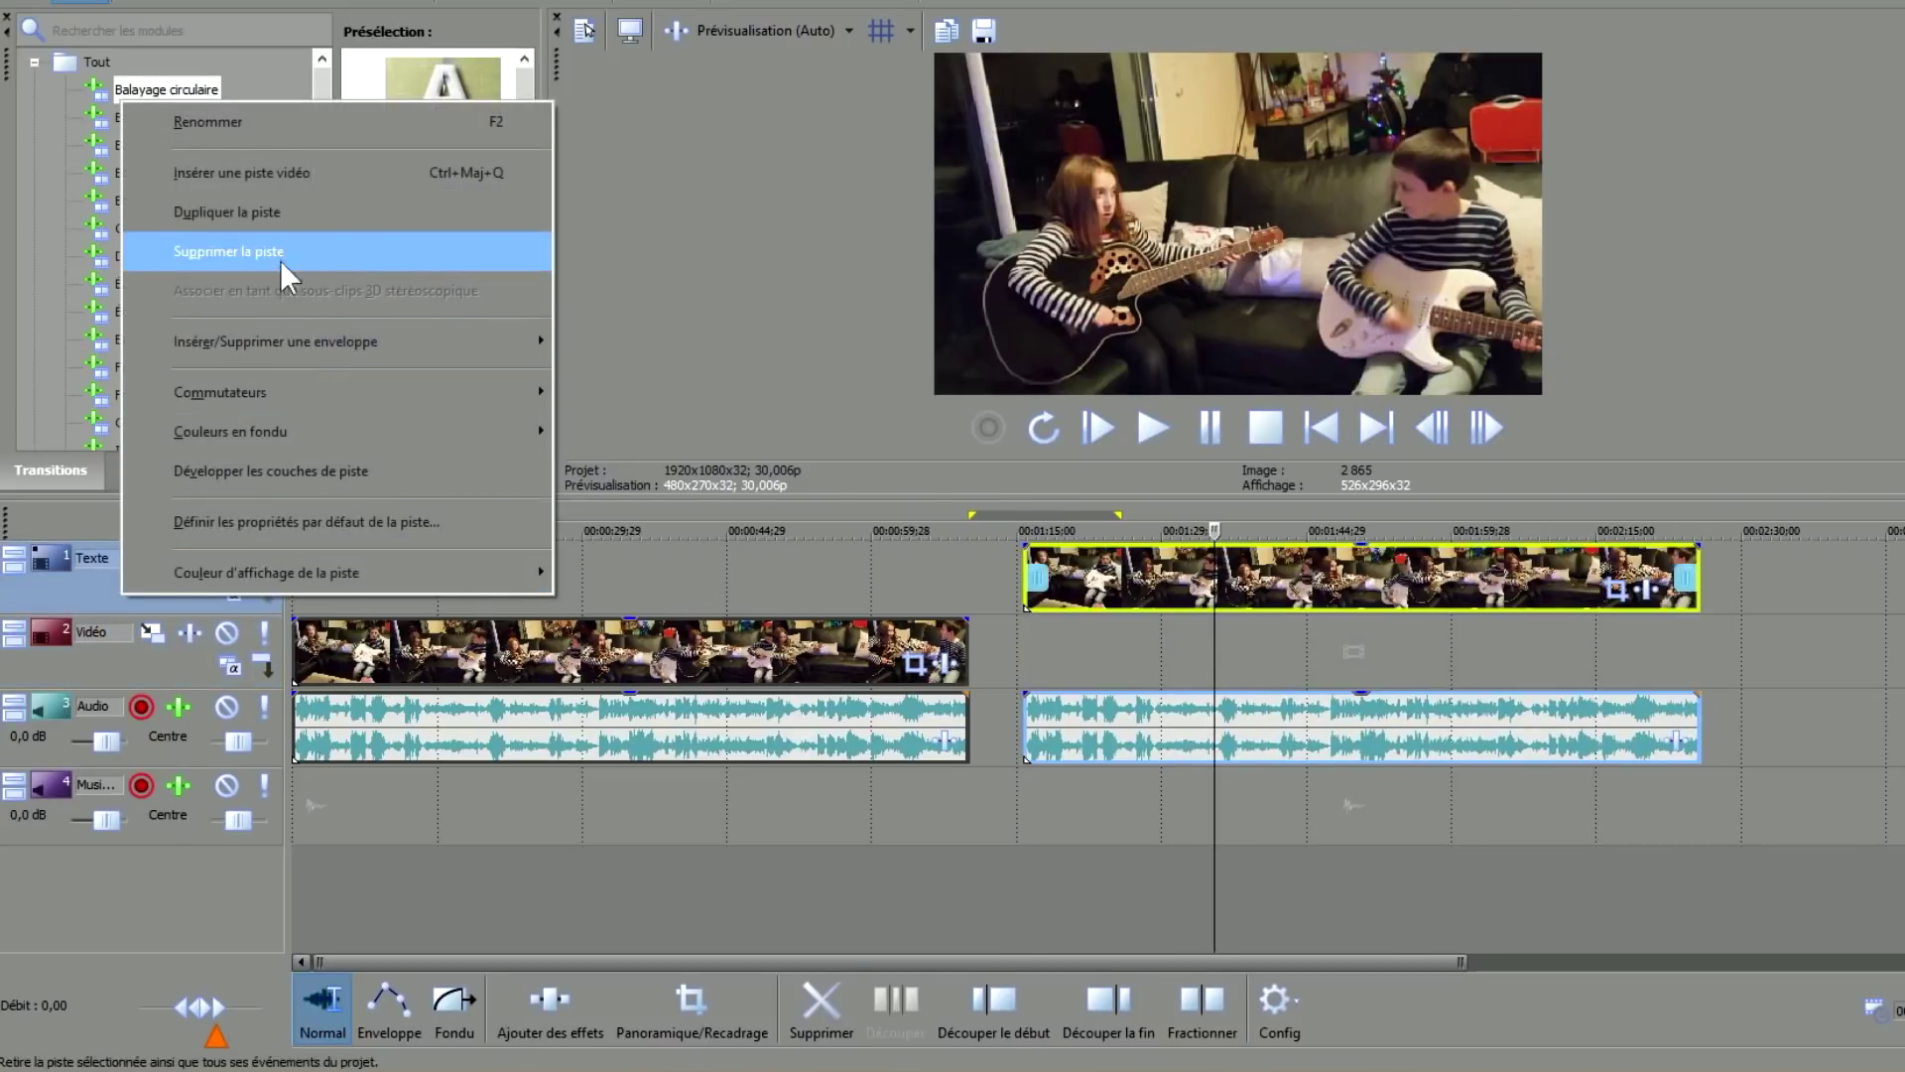
{"action": "left_click", "coordinate": [282, 254]}
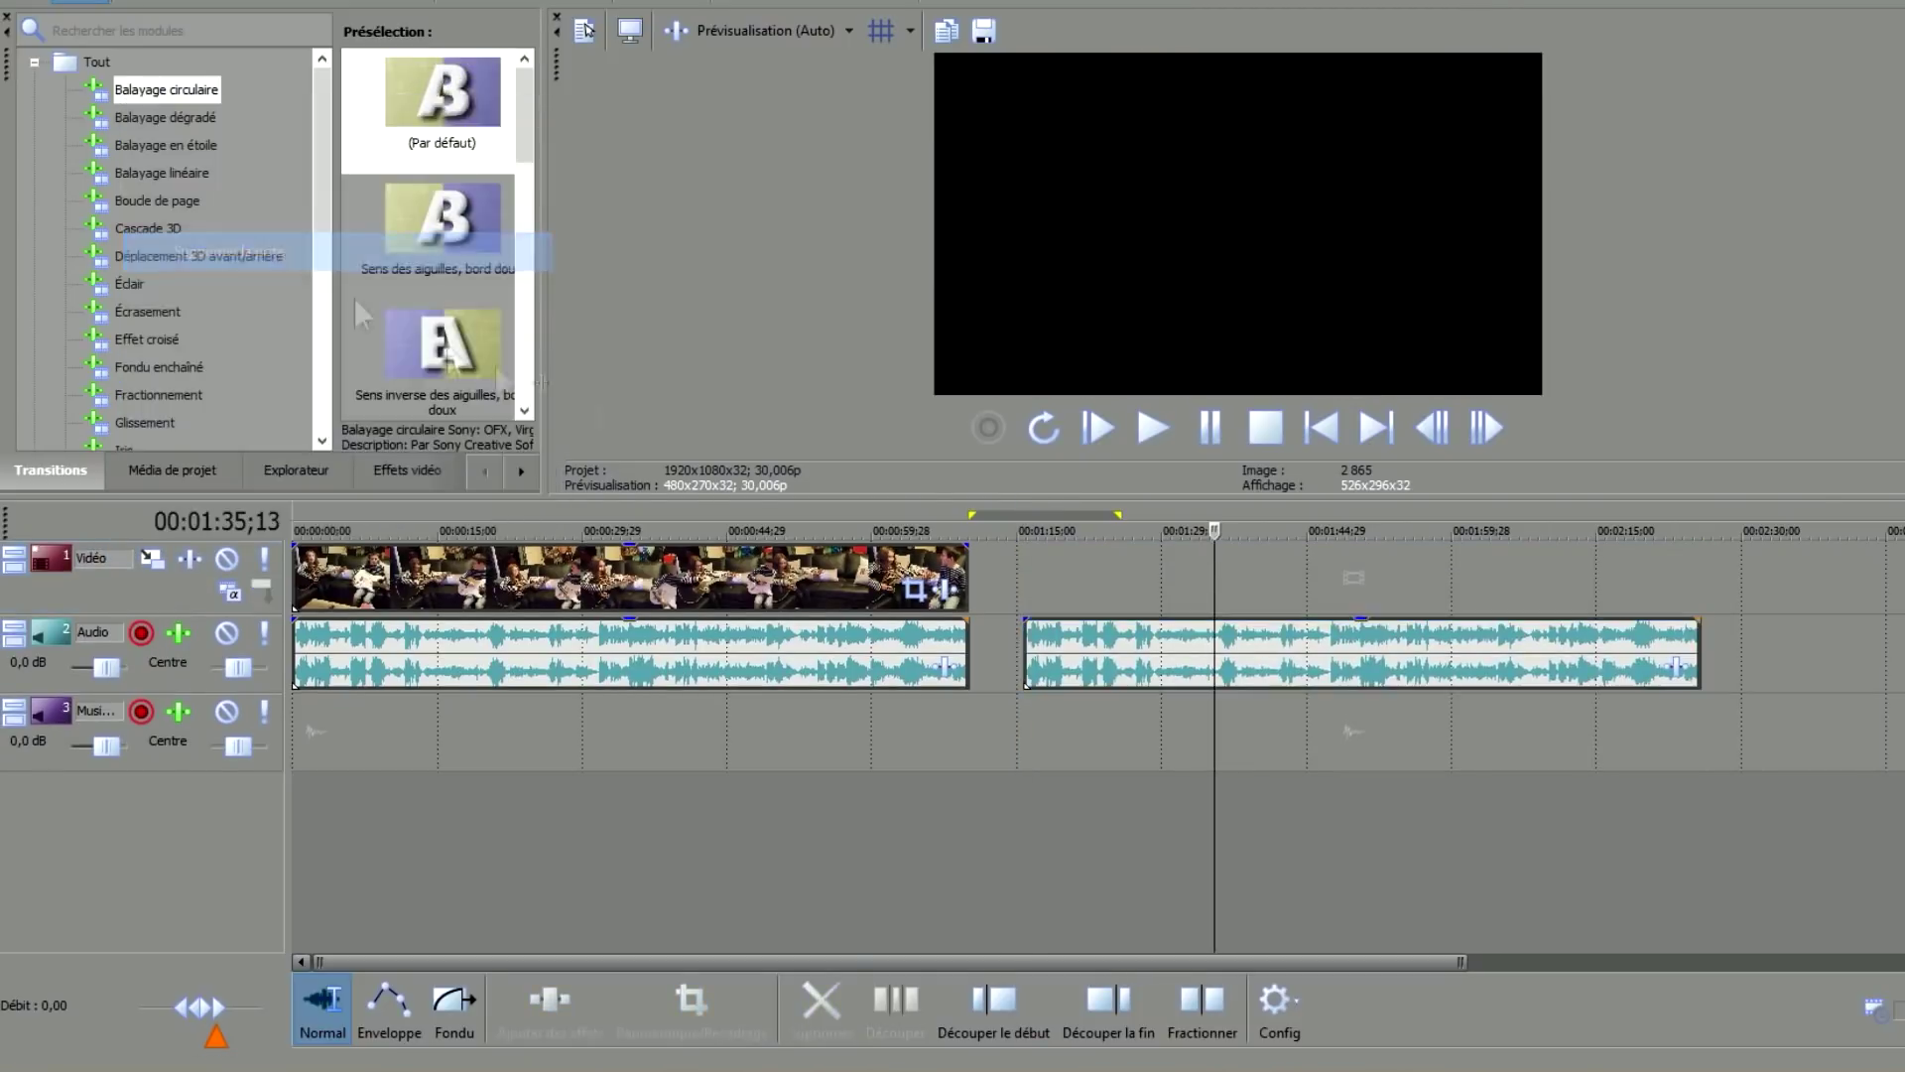
{"action": "left_click", "coordinate": [1224, 678]}
{"action": "left_click", "coordinate": [735, 597]}
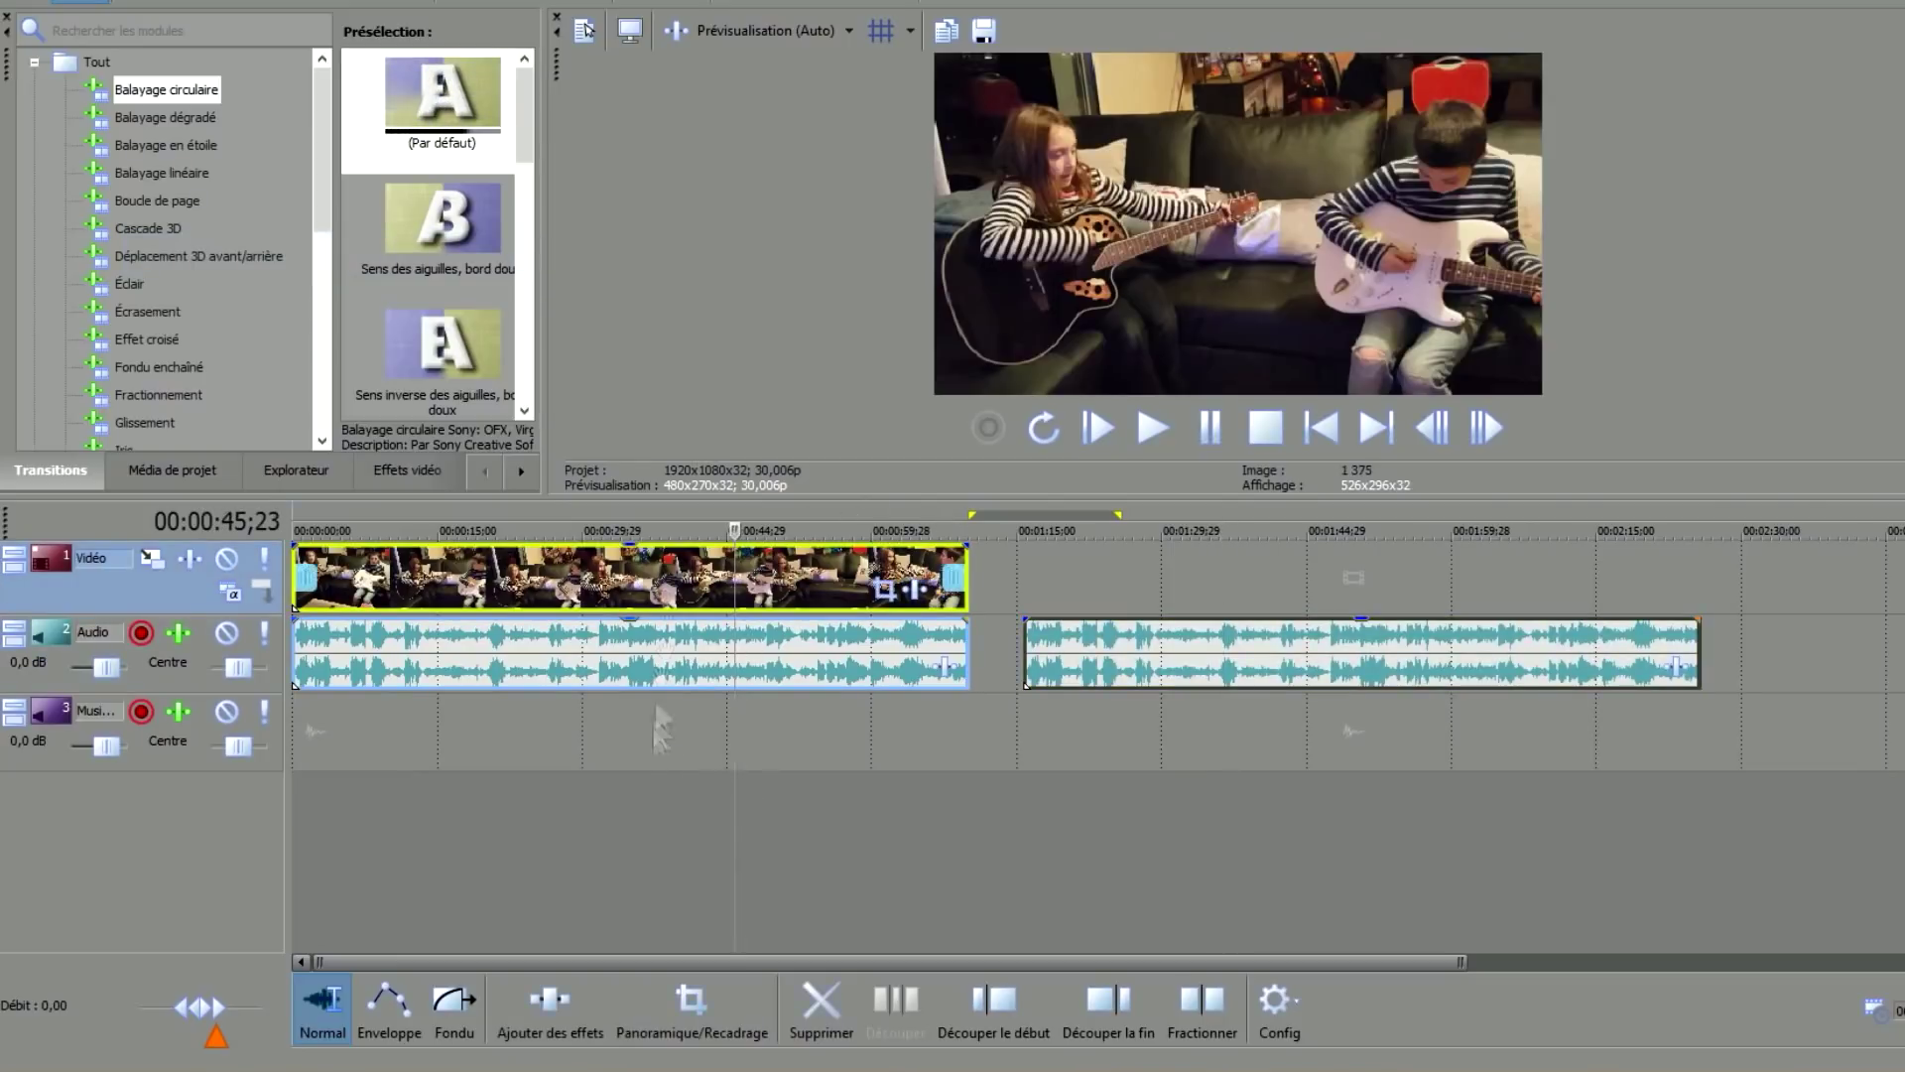
Insert a new audio track above the Audio track and move the first clip's audio straight up onto it.
{"action": "right_click", "coordinate": [29, 673]}
{"action": "left_click", "coordinate": [220, 281]}
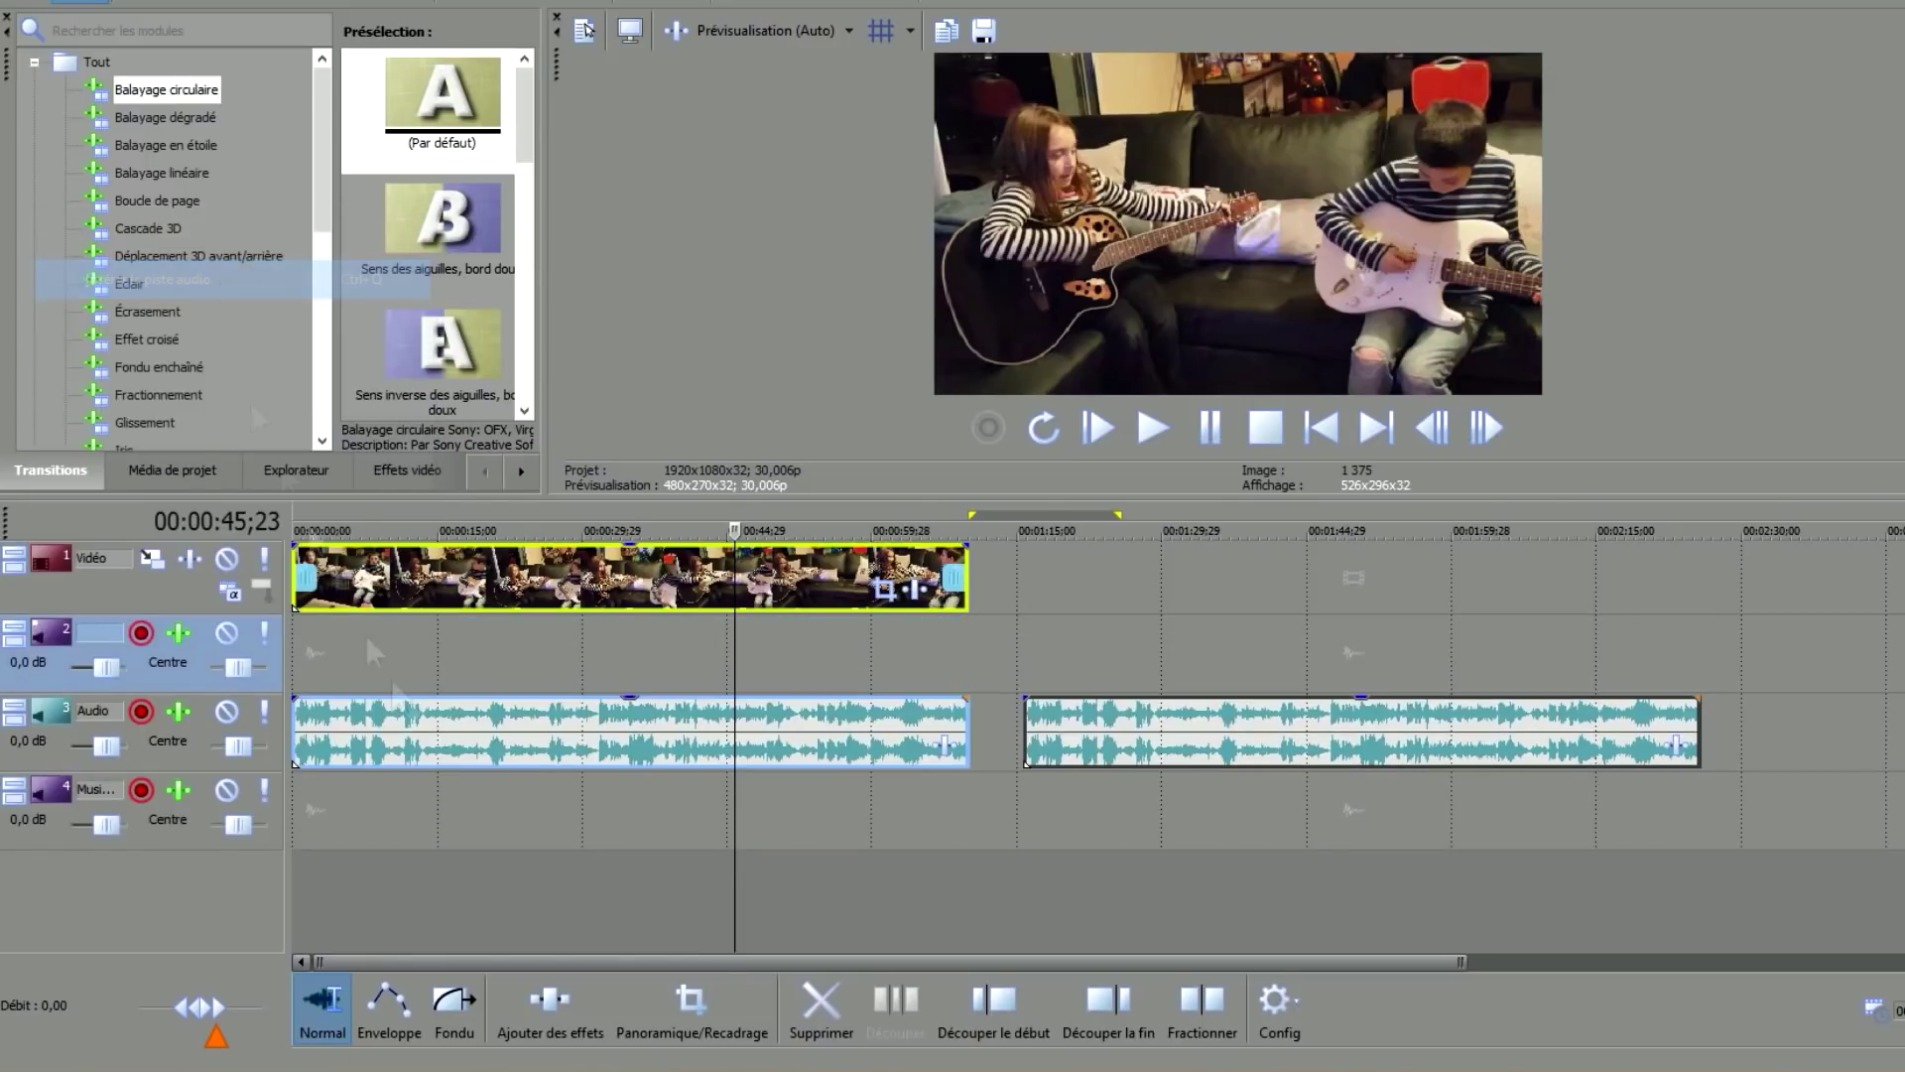
{"action": "left_click", "coordinate": [621, 655]}
{"action": "left_click", "coordinate": [554, 739]}
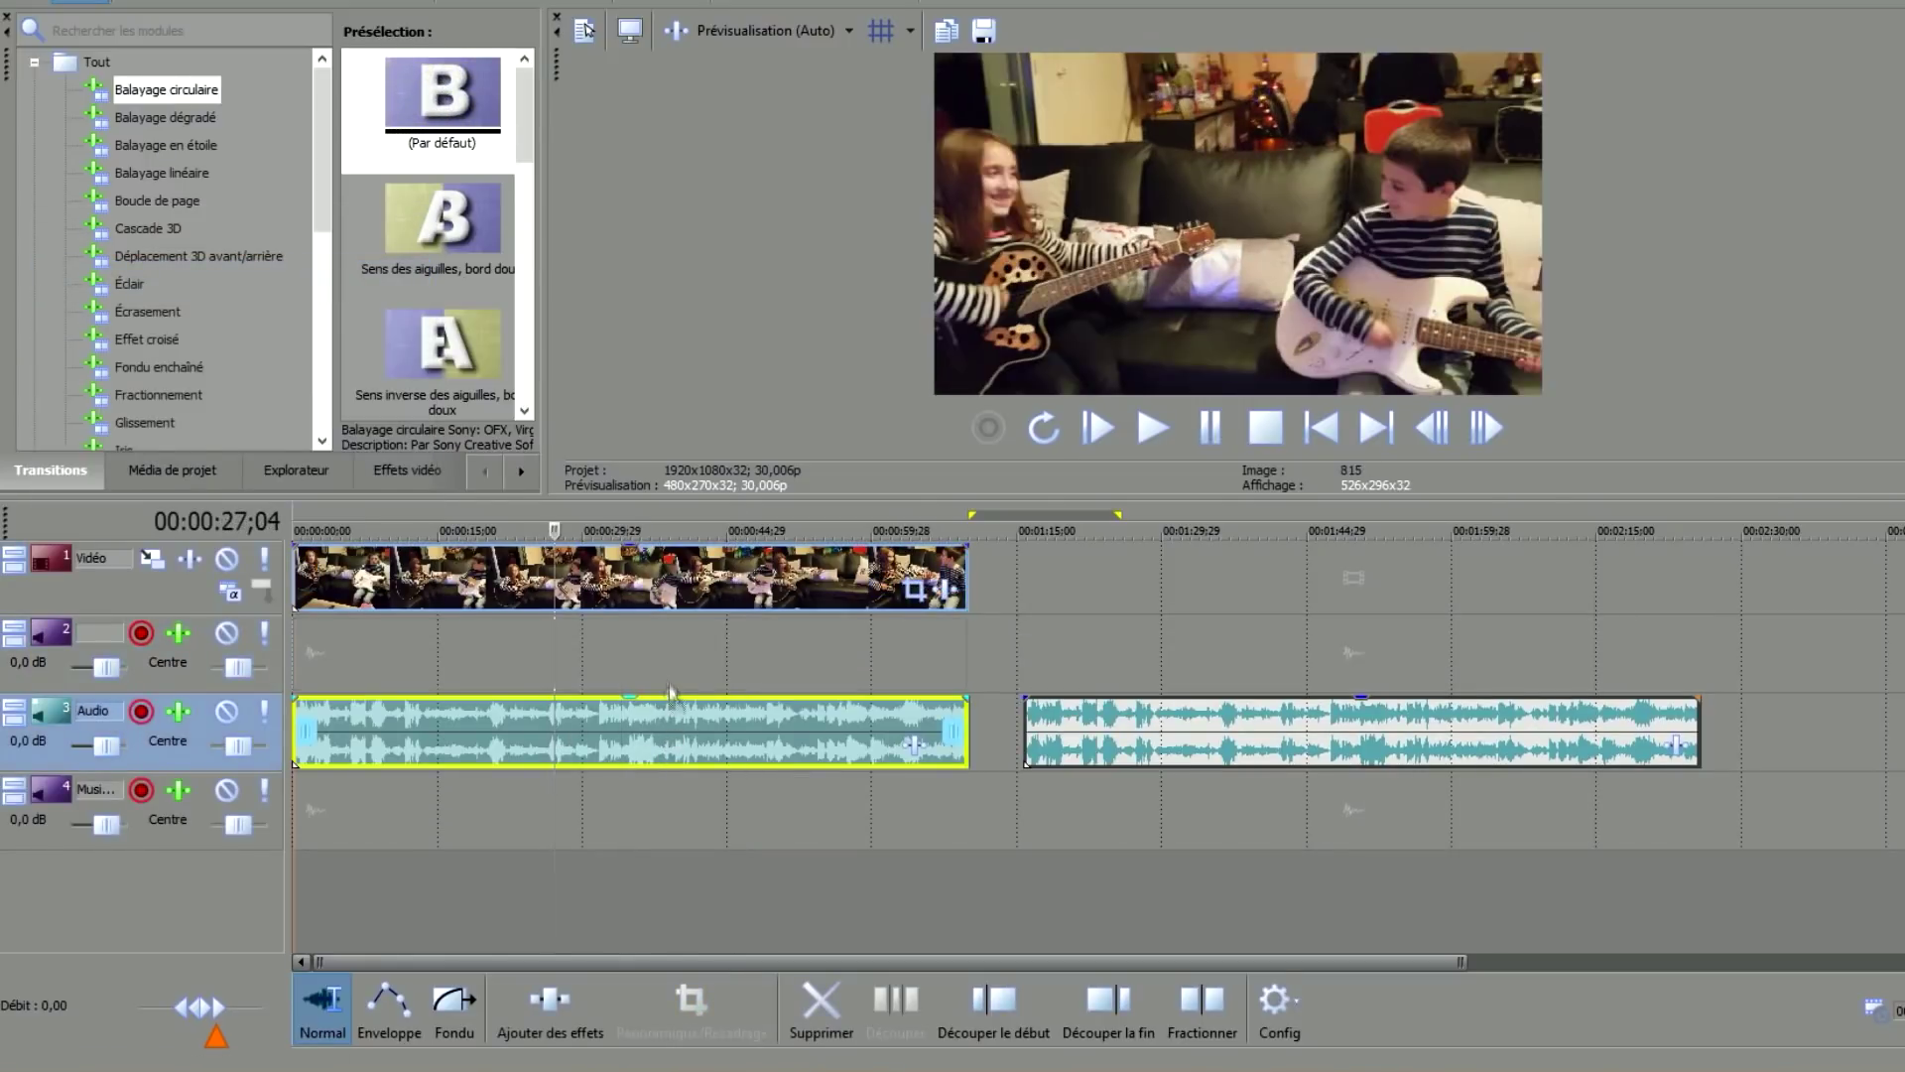
{"action": "left_click_drag", "start_coordinate": [671, 694], "coordinate": [664, 668]}
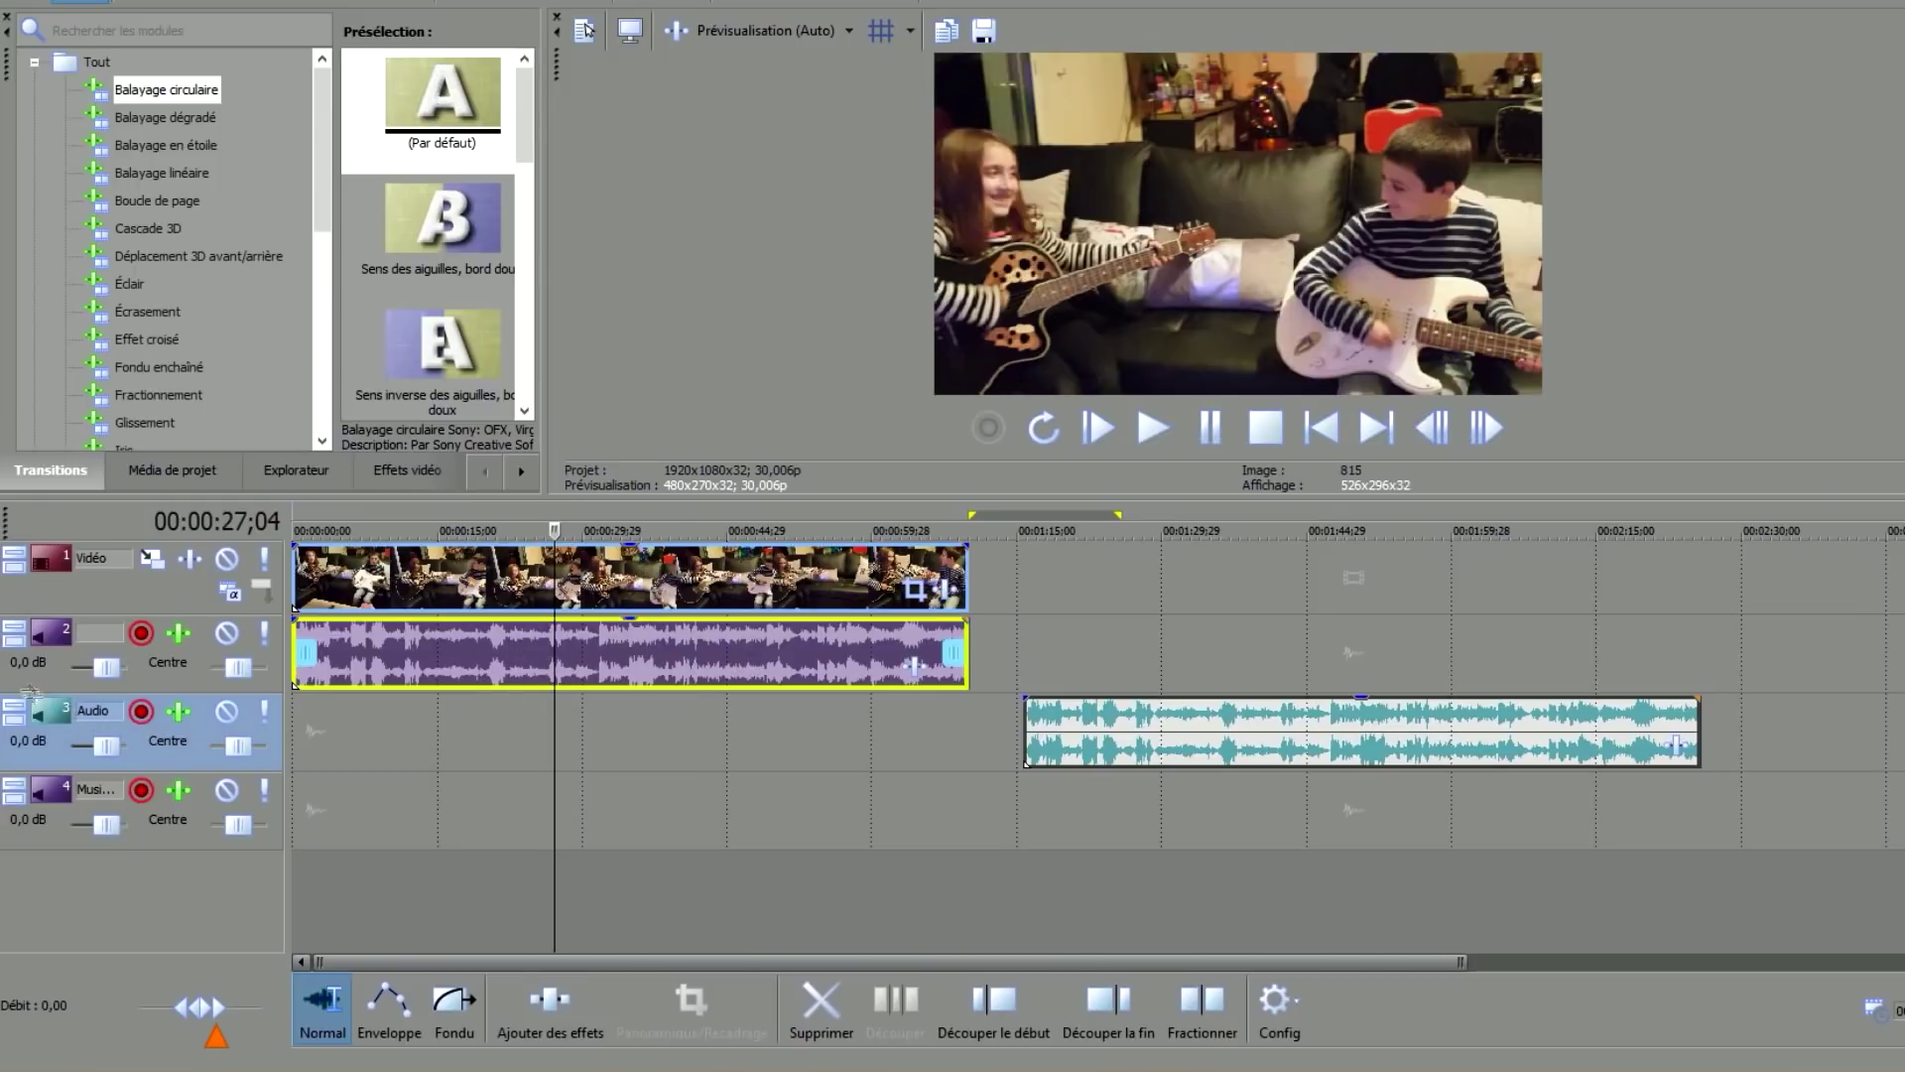
Delete the new audio track with its content, and move the remaining audio clip to the start of the timeline.
{"action": "right_click", "coordinate": [30, 675]}
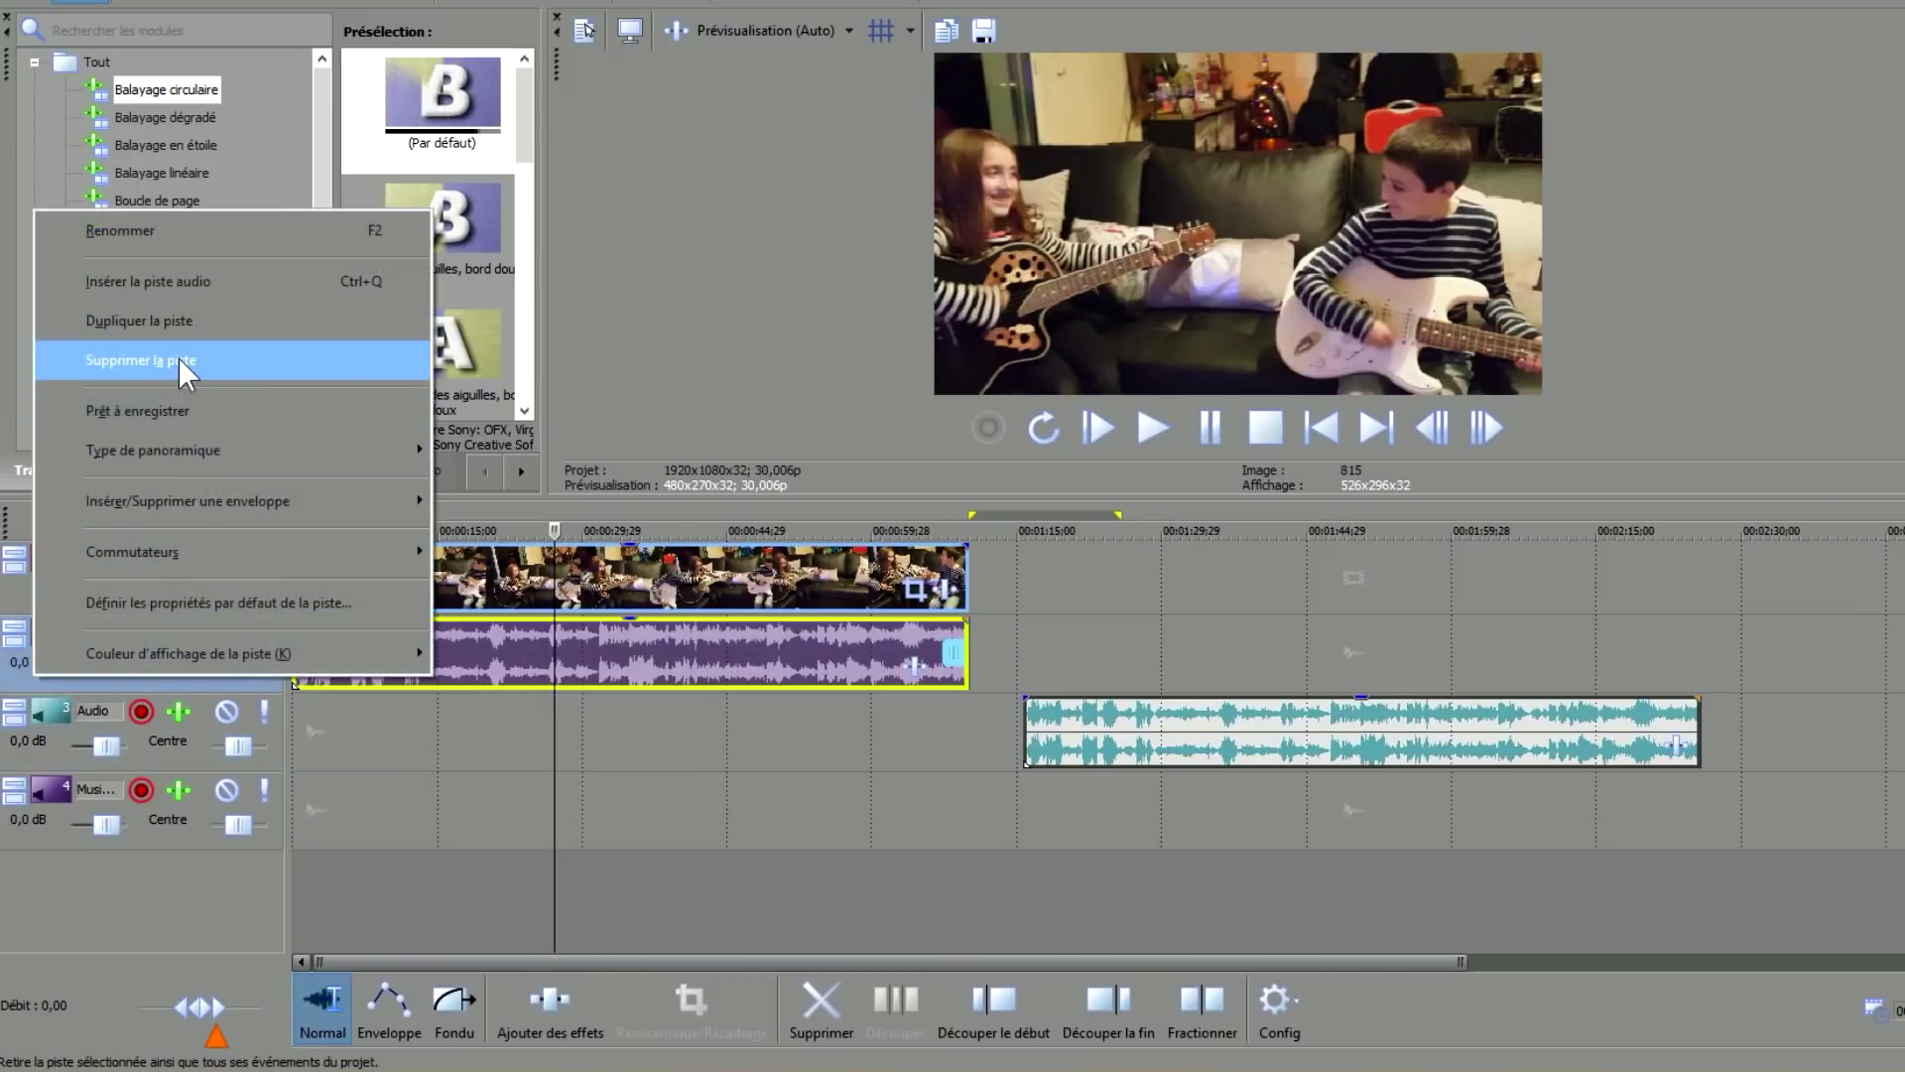
{"action": "left_click", "coordinate": [176, 357]}
{"action": "left_click_drag", "start_coordinate": [1261, 655], "coordinate": [531, 655]}
{"action": "left_click", "coordinate": [598, 591]}
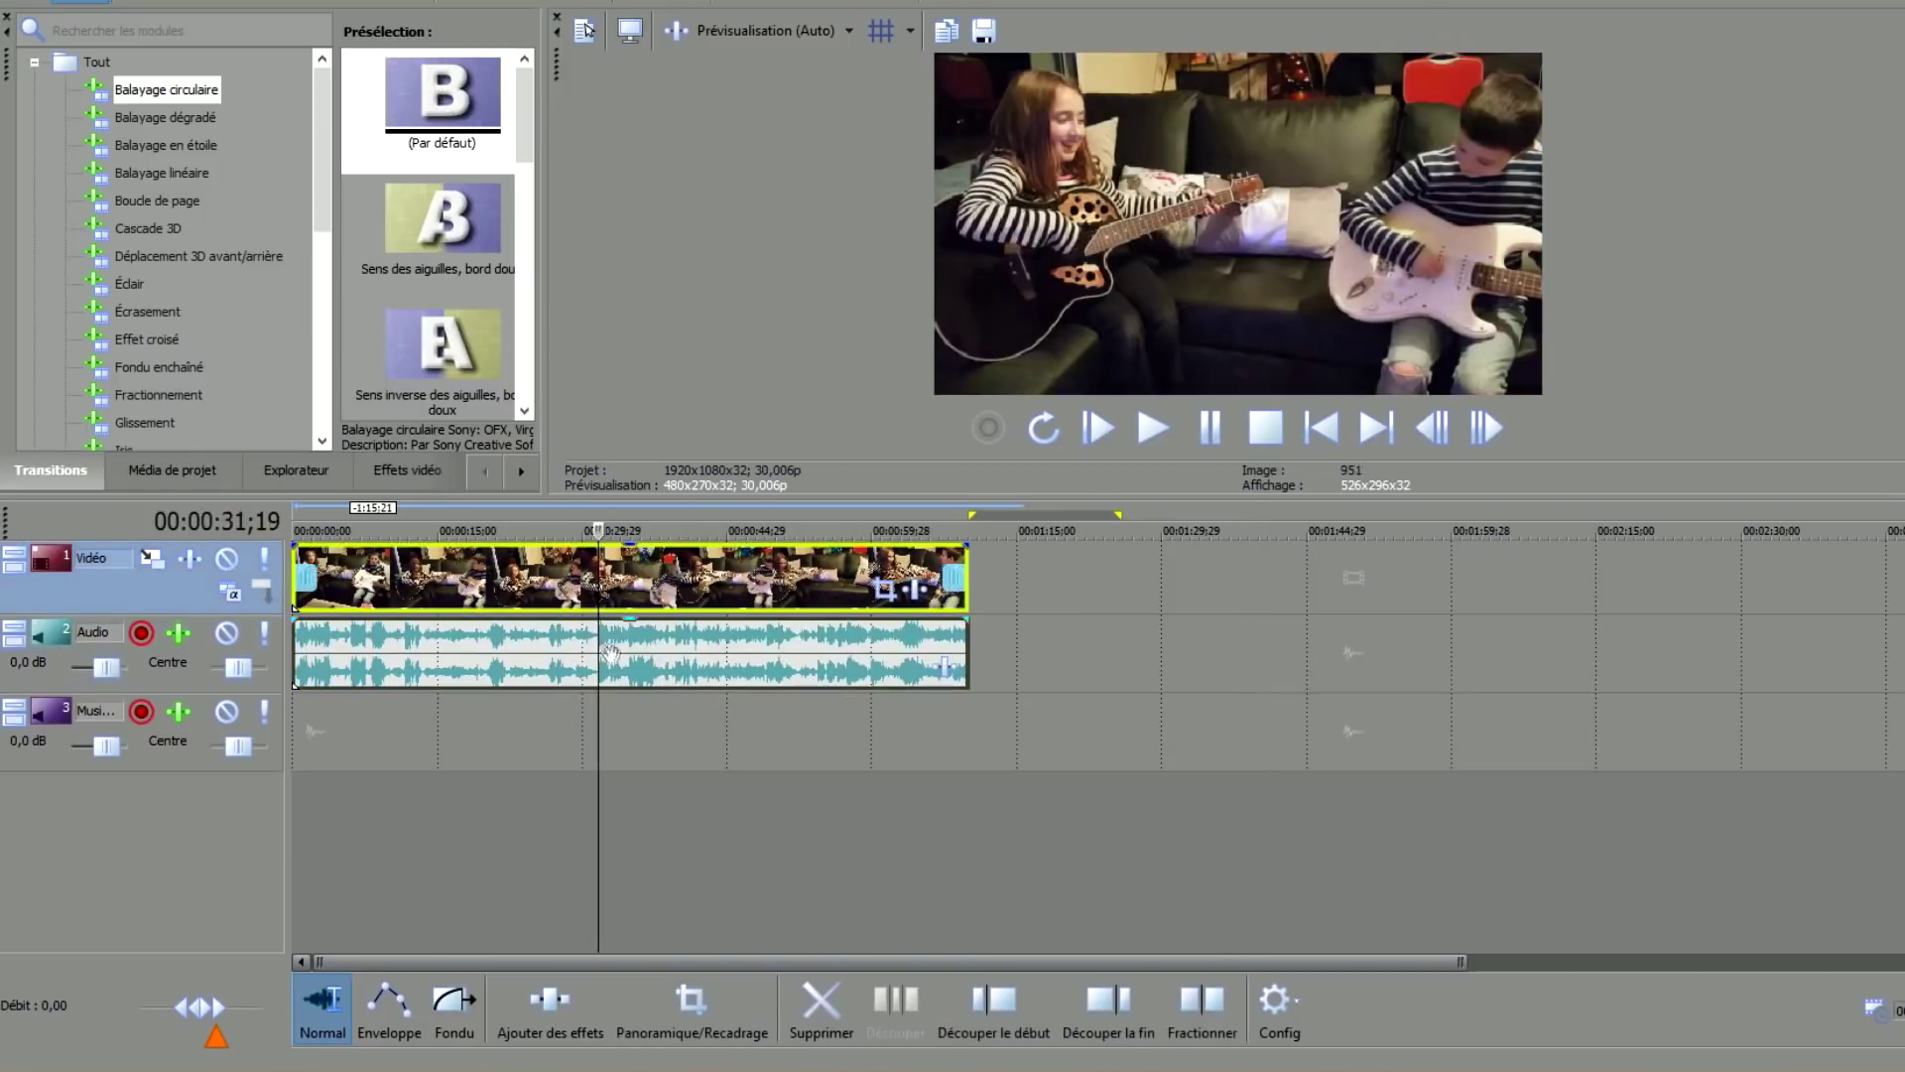
Delete the sound event from the Audio track, and undo the deletion.
{"action": "left_click", "coordinate": [636, 671]}
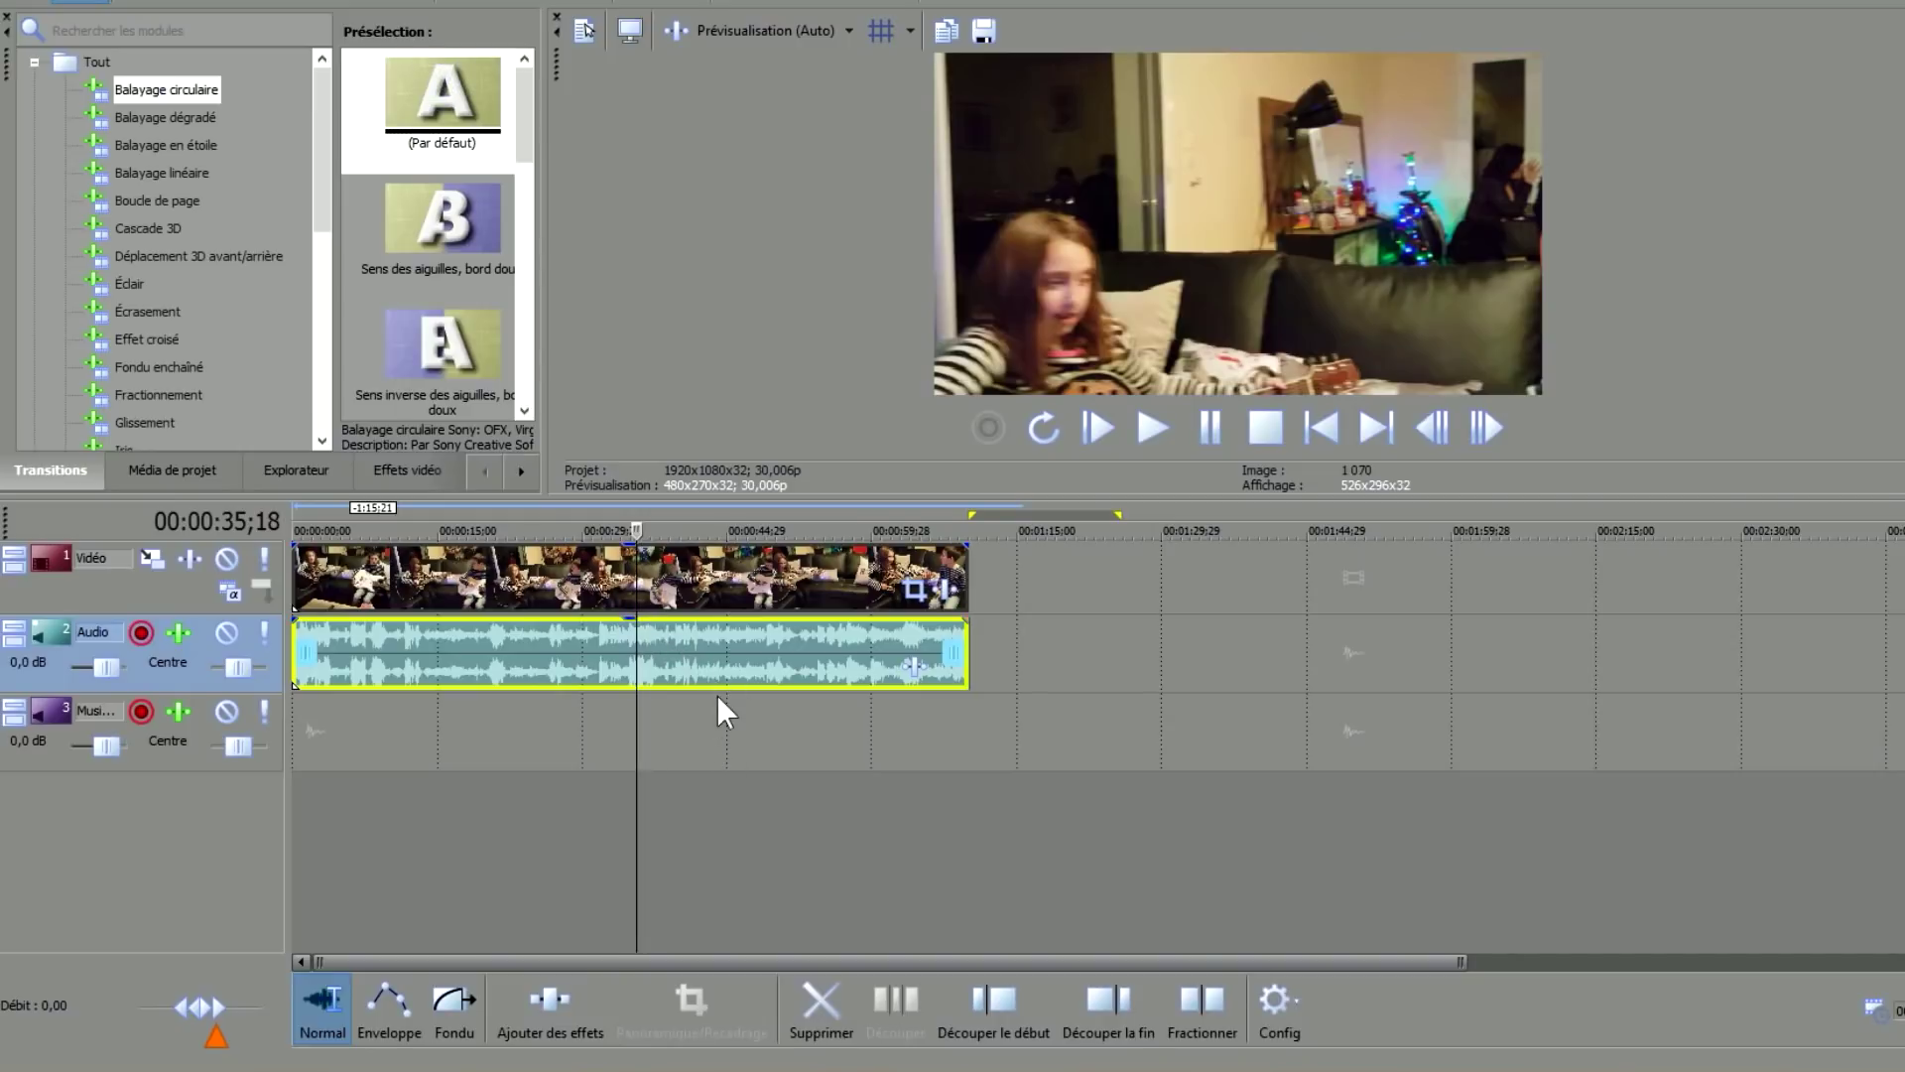
{"action": "key", "text": "Delete"}
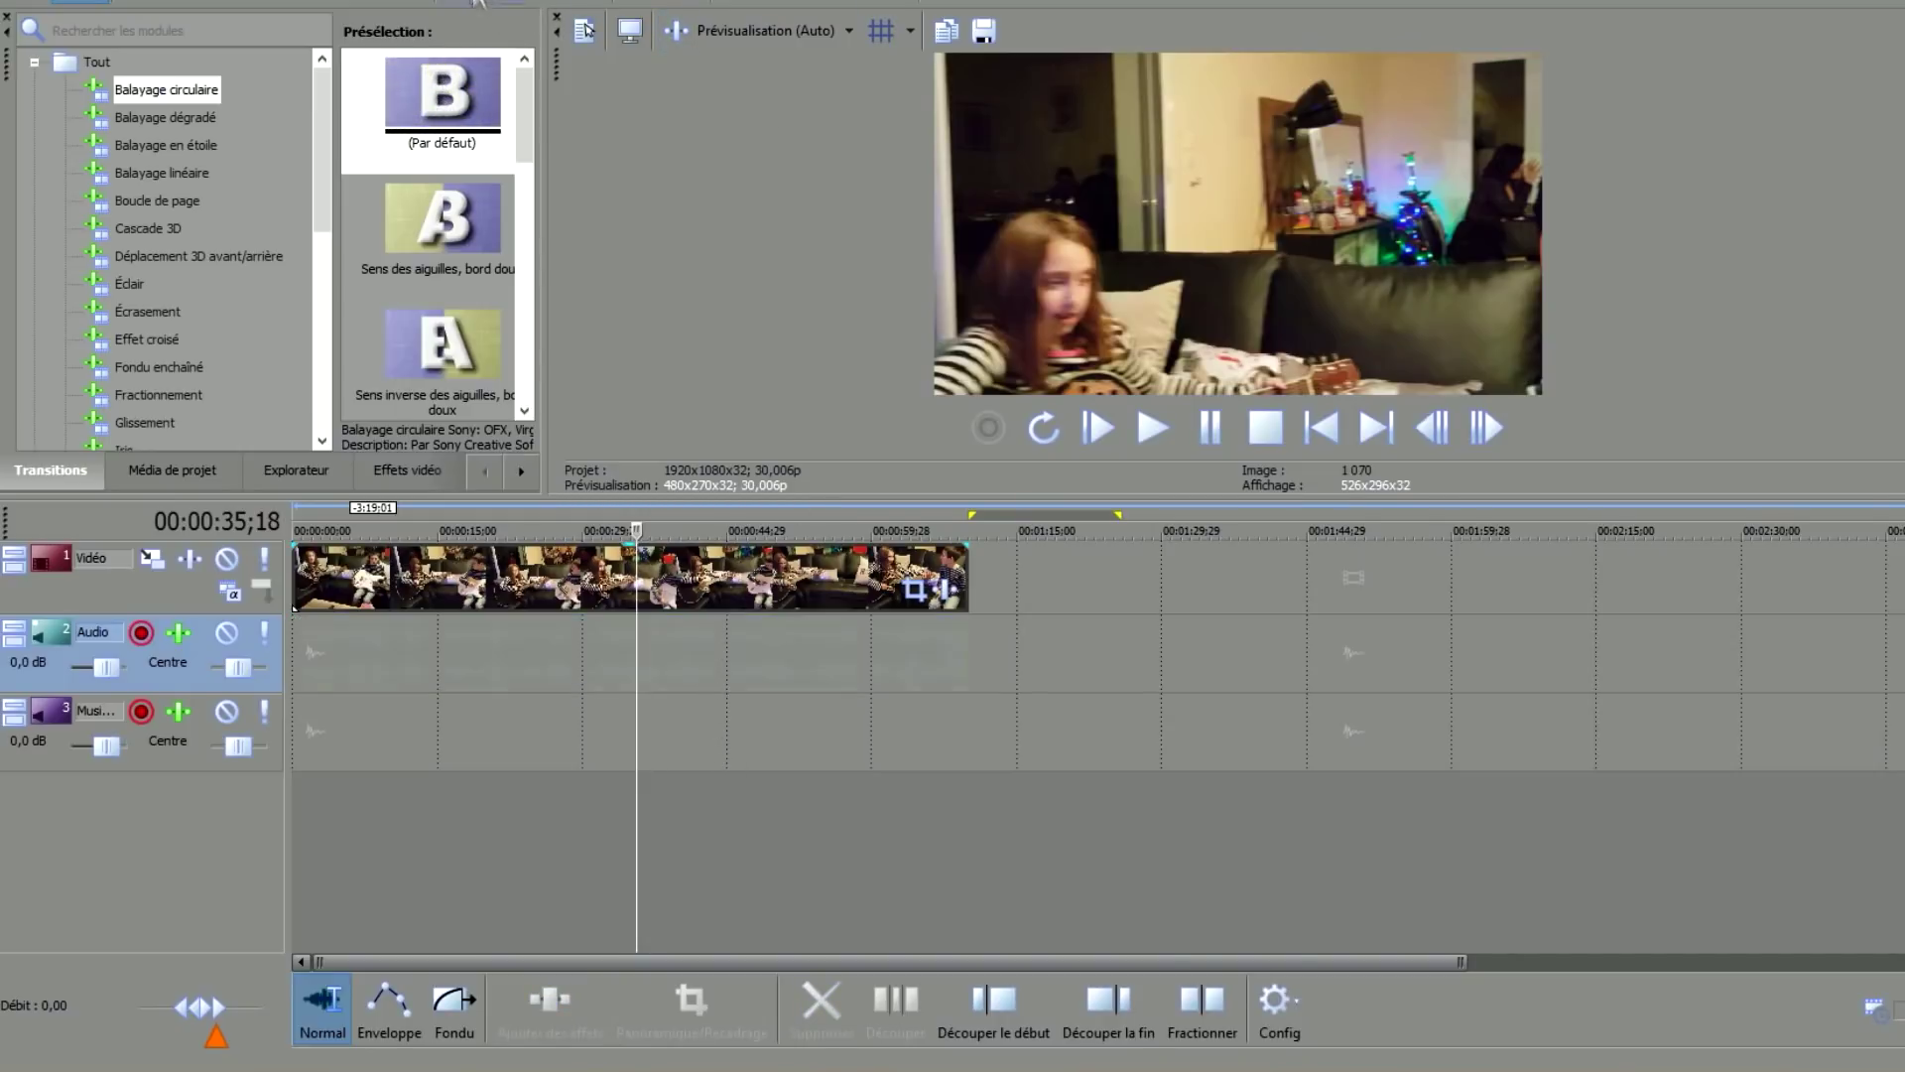
{"action": "key", "text": "ctrl+z"}
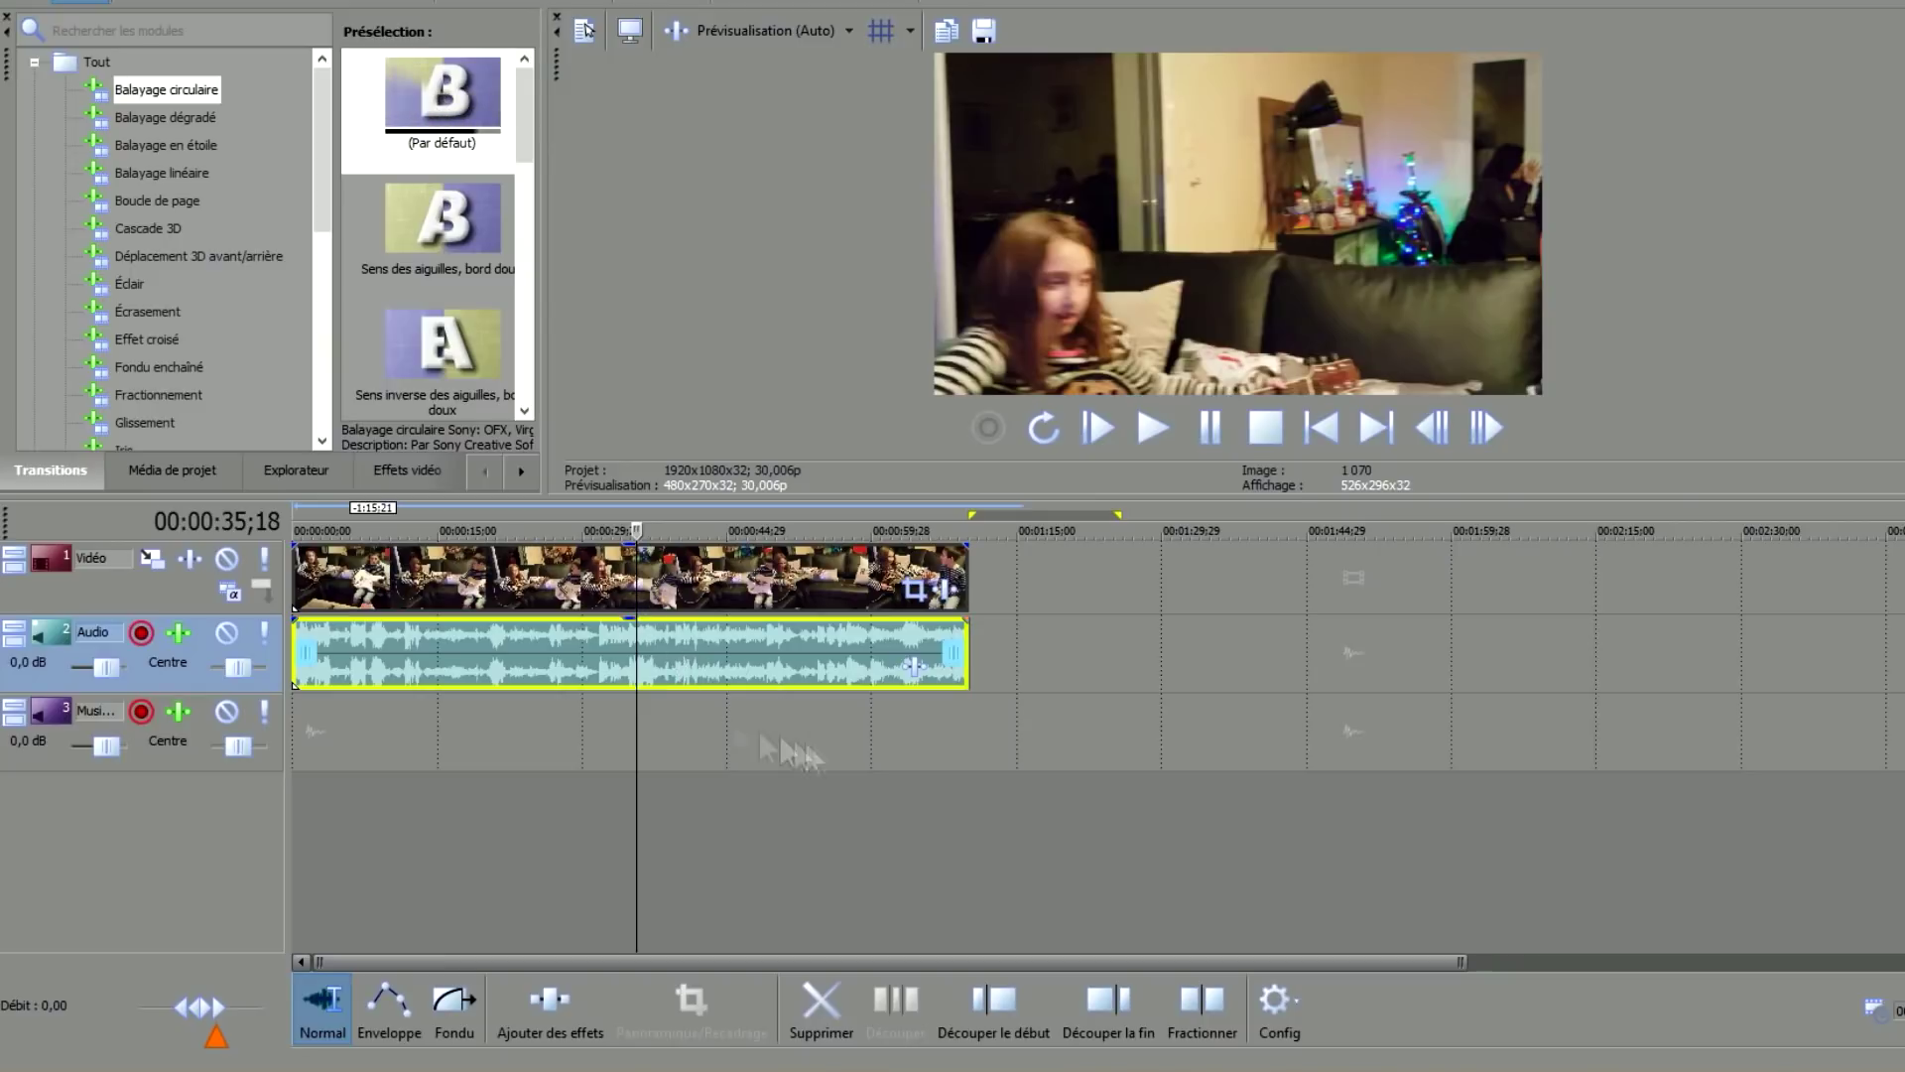
{"action": "left_click", "coordinate": [678, 529]}
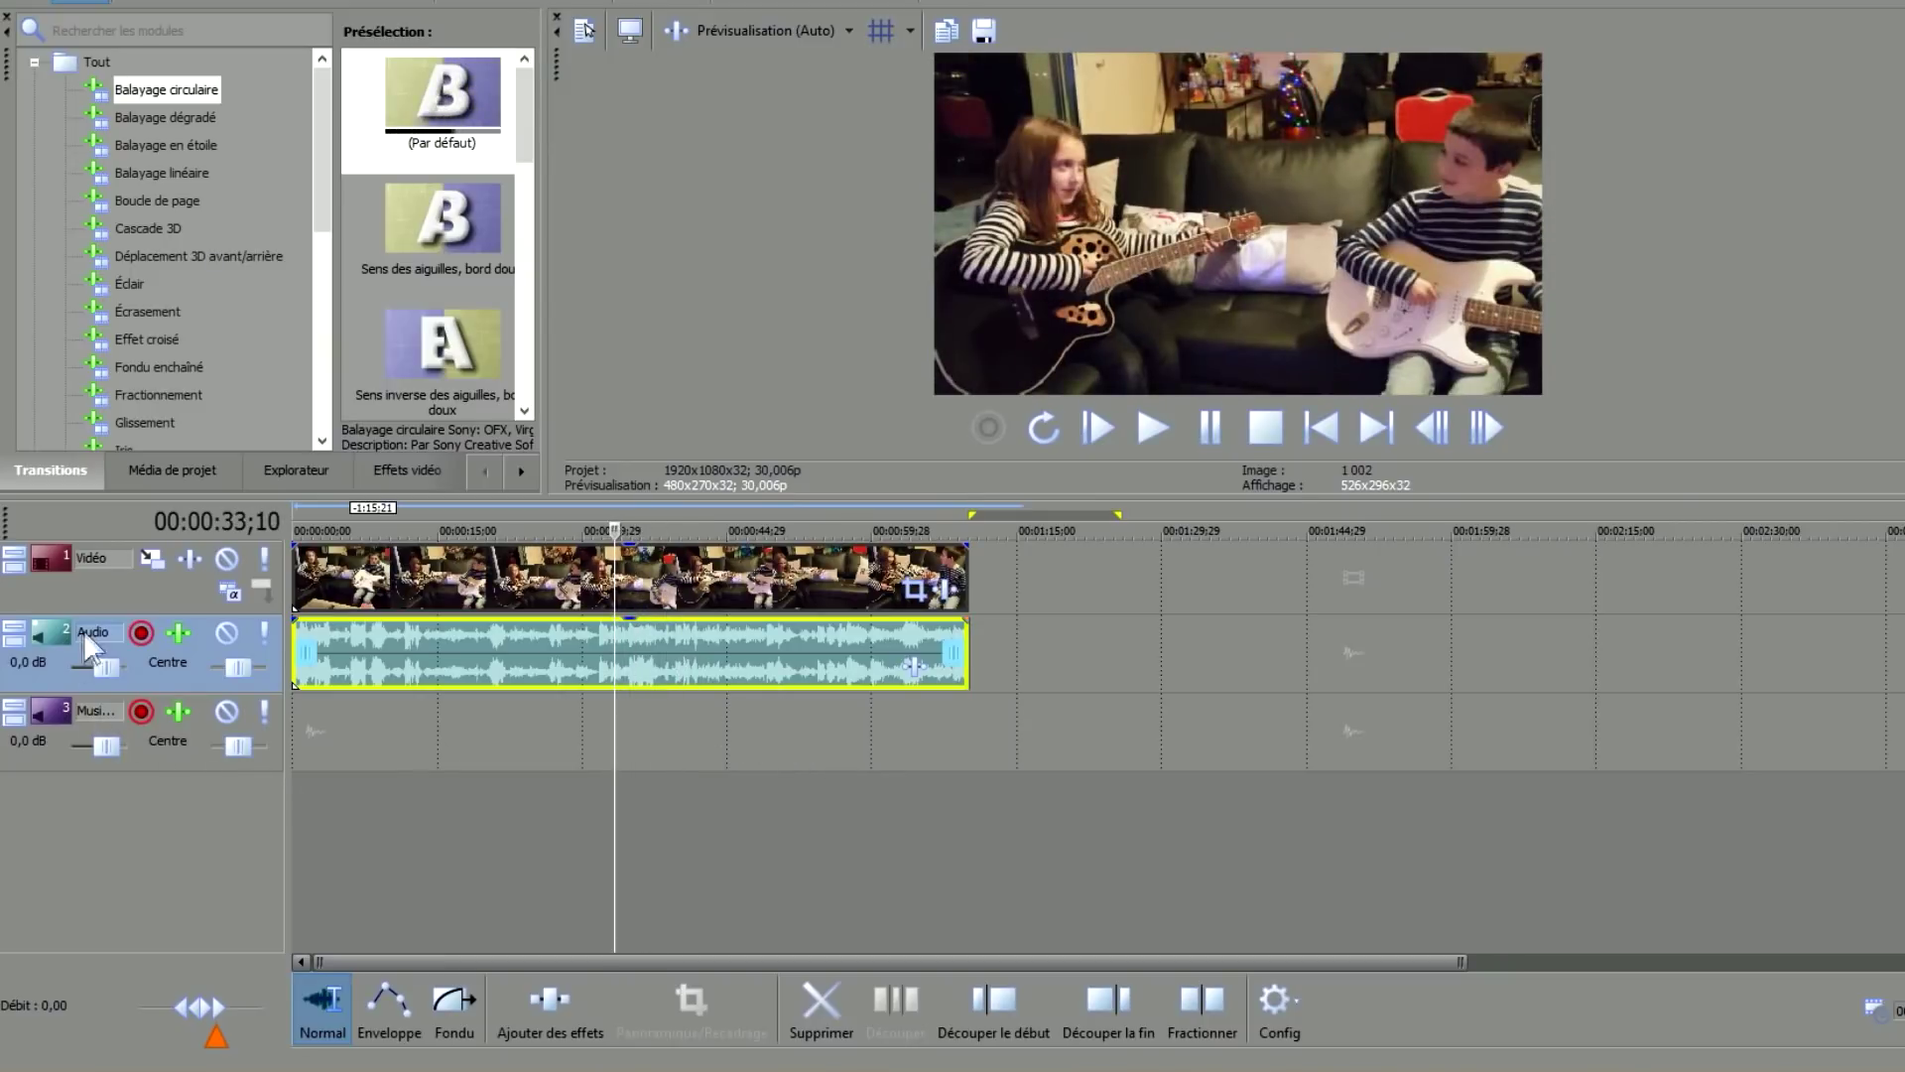
Insert a new empty video track above the Vidéo track.
{"action": "right_click", "coordinate": [88, 592]}
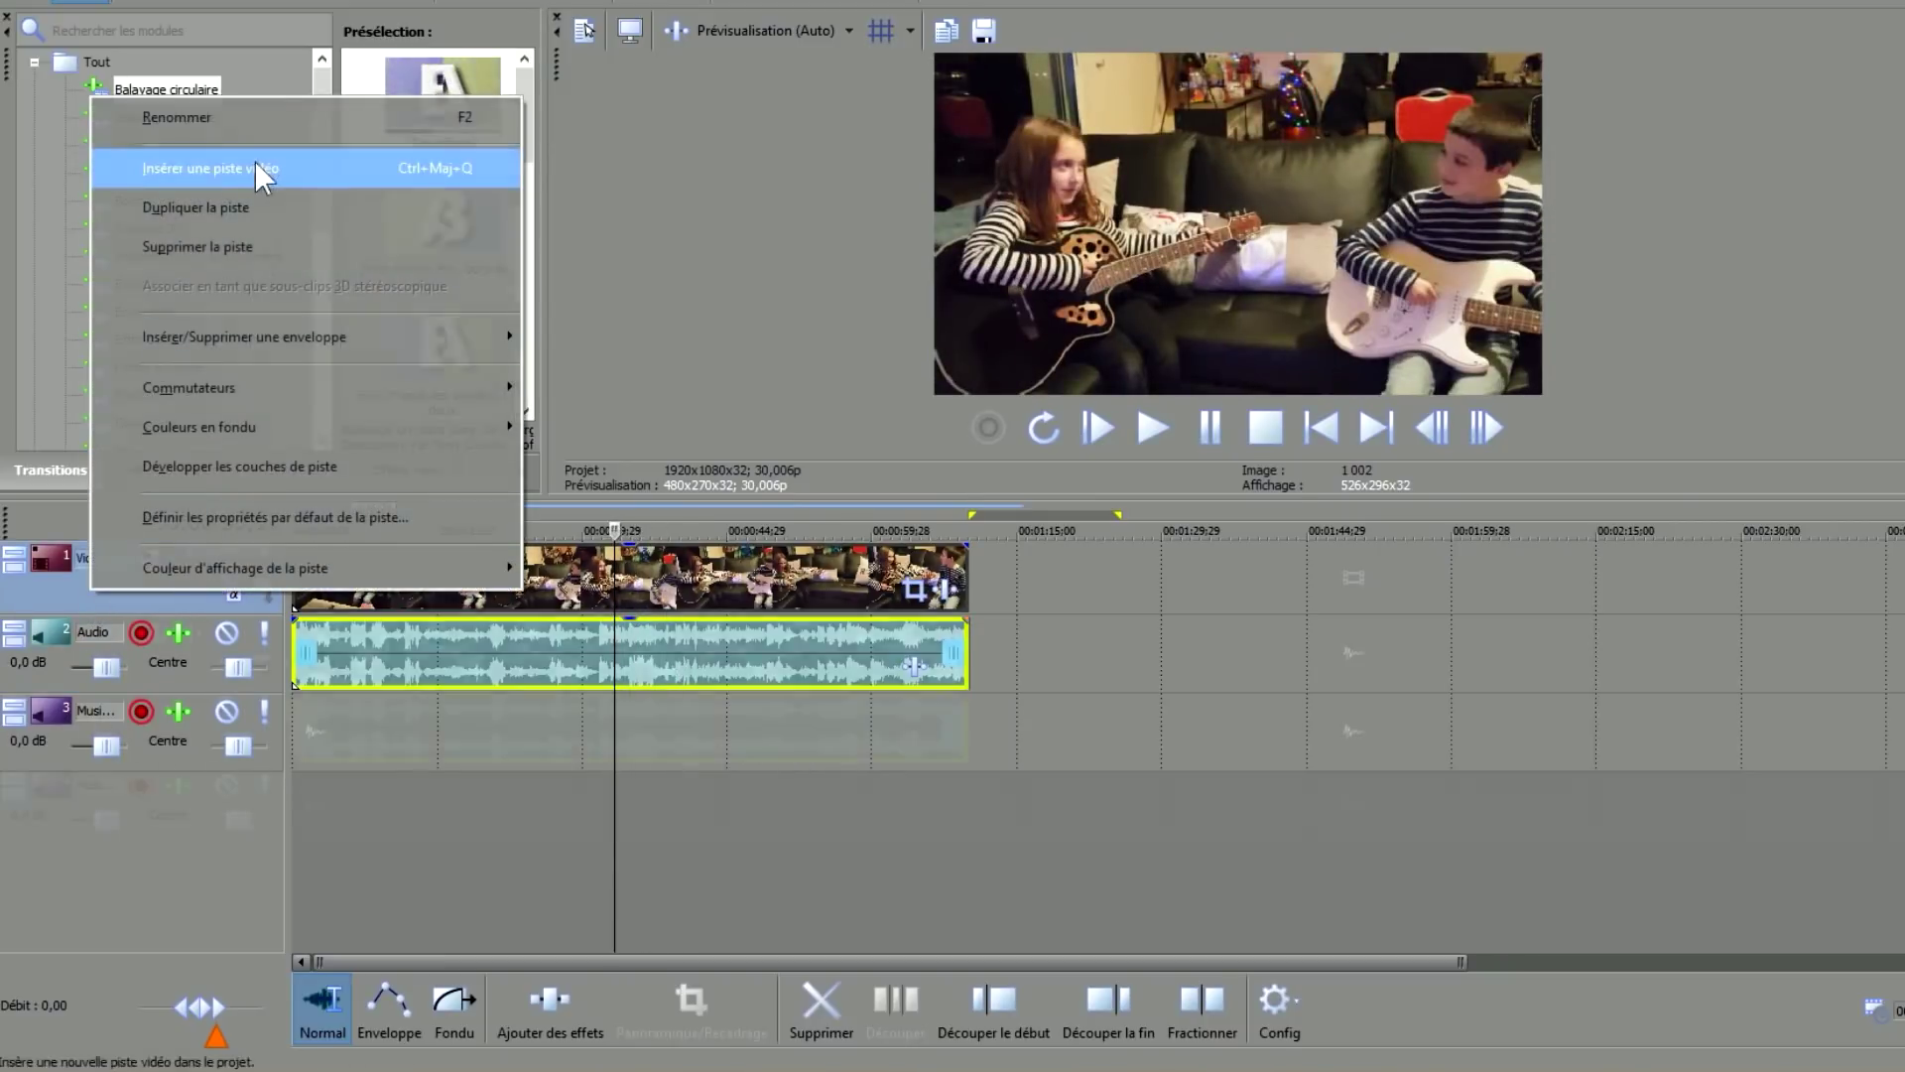
{"action": "left_click", "coordinate": [264, 171]}
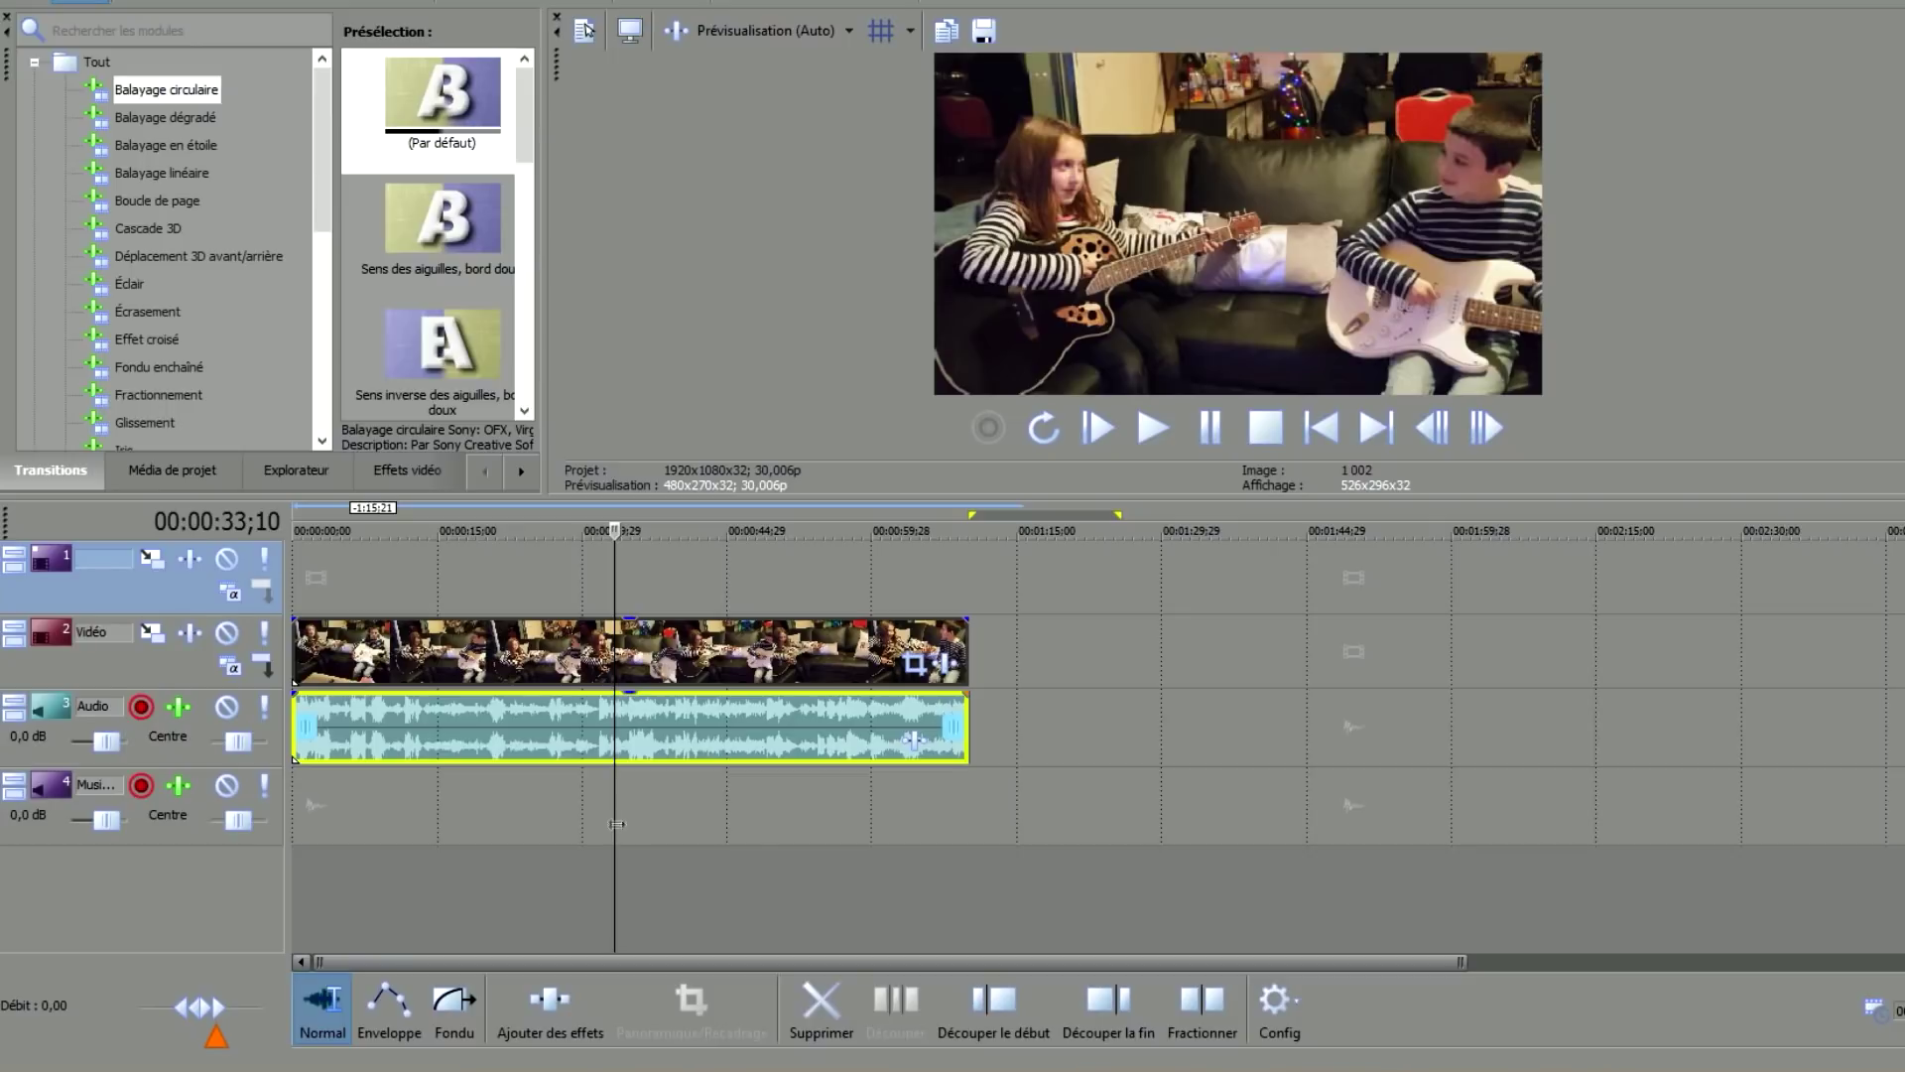
{"action": "left_click", "coordinate": [650, 710]}
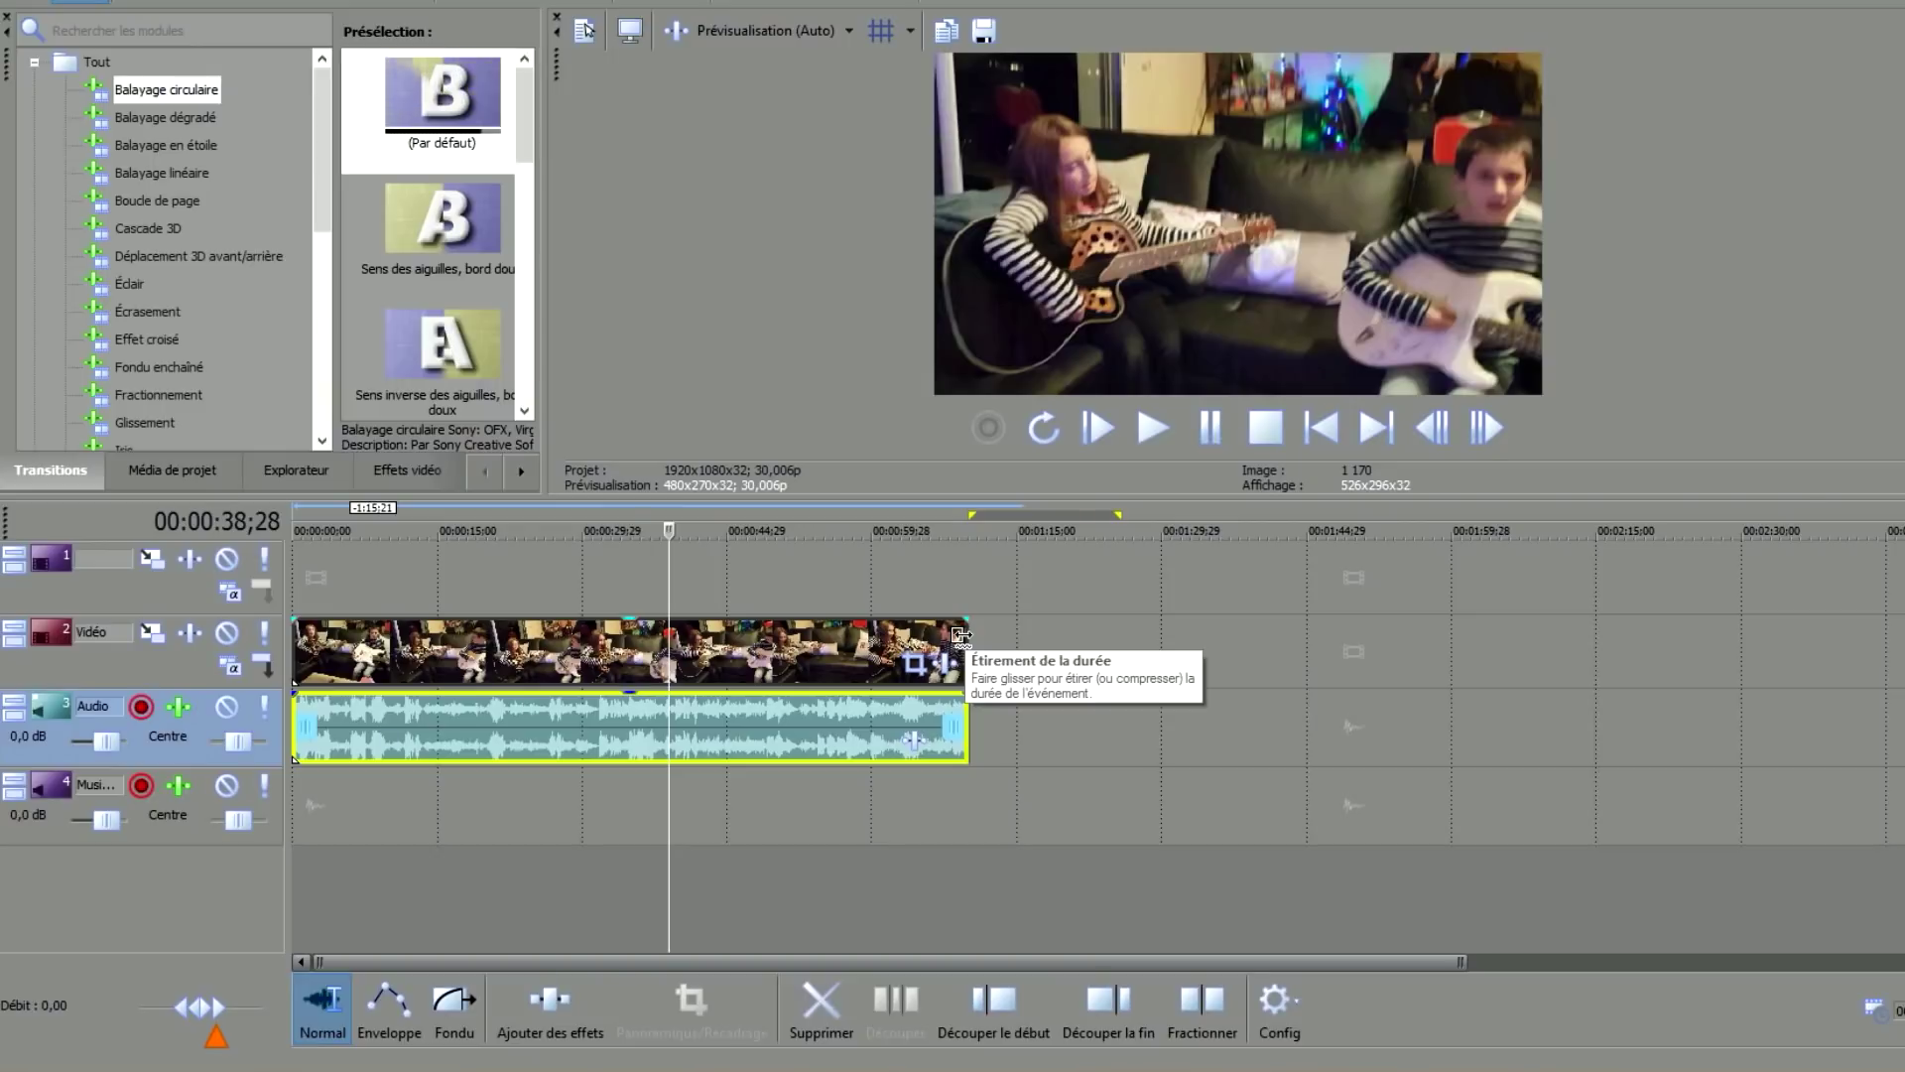
Stretch the video event's duration from its end edge, and bring the end back to its original position.
{"action": "mouse_move", "coordinate": [960, 635]}
{"action": "left_mouse_down"}
{"action": "mouse_move", "coordinate": [1082, 635]}
{"action": "mouse_move", "coordinate": [965, 635]}
{"action": "left_mouse_up"}
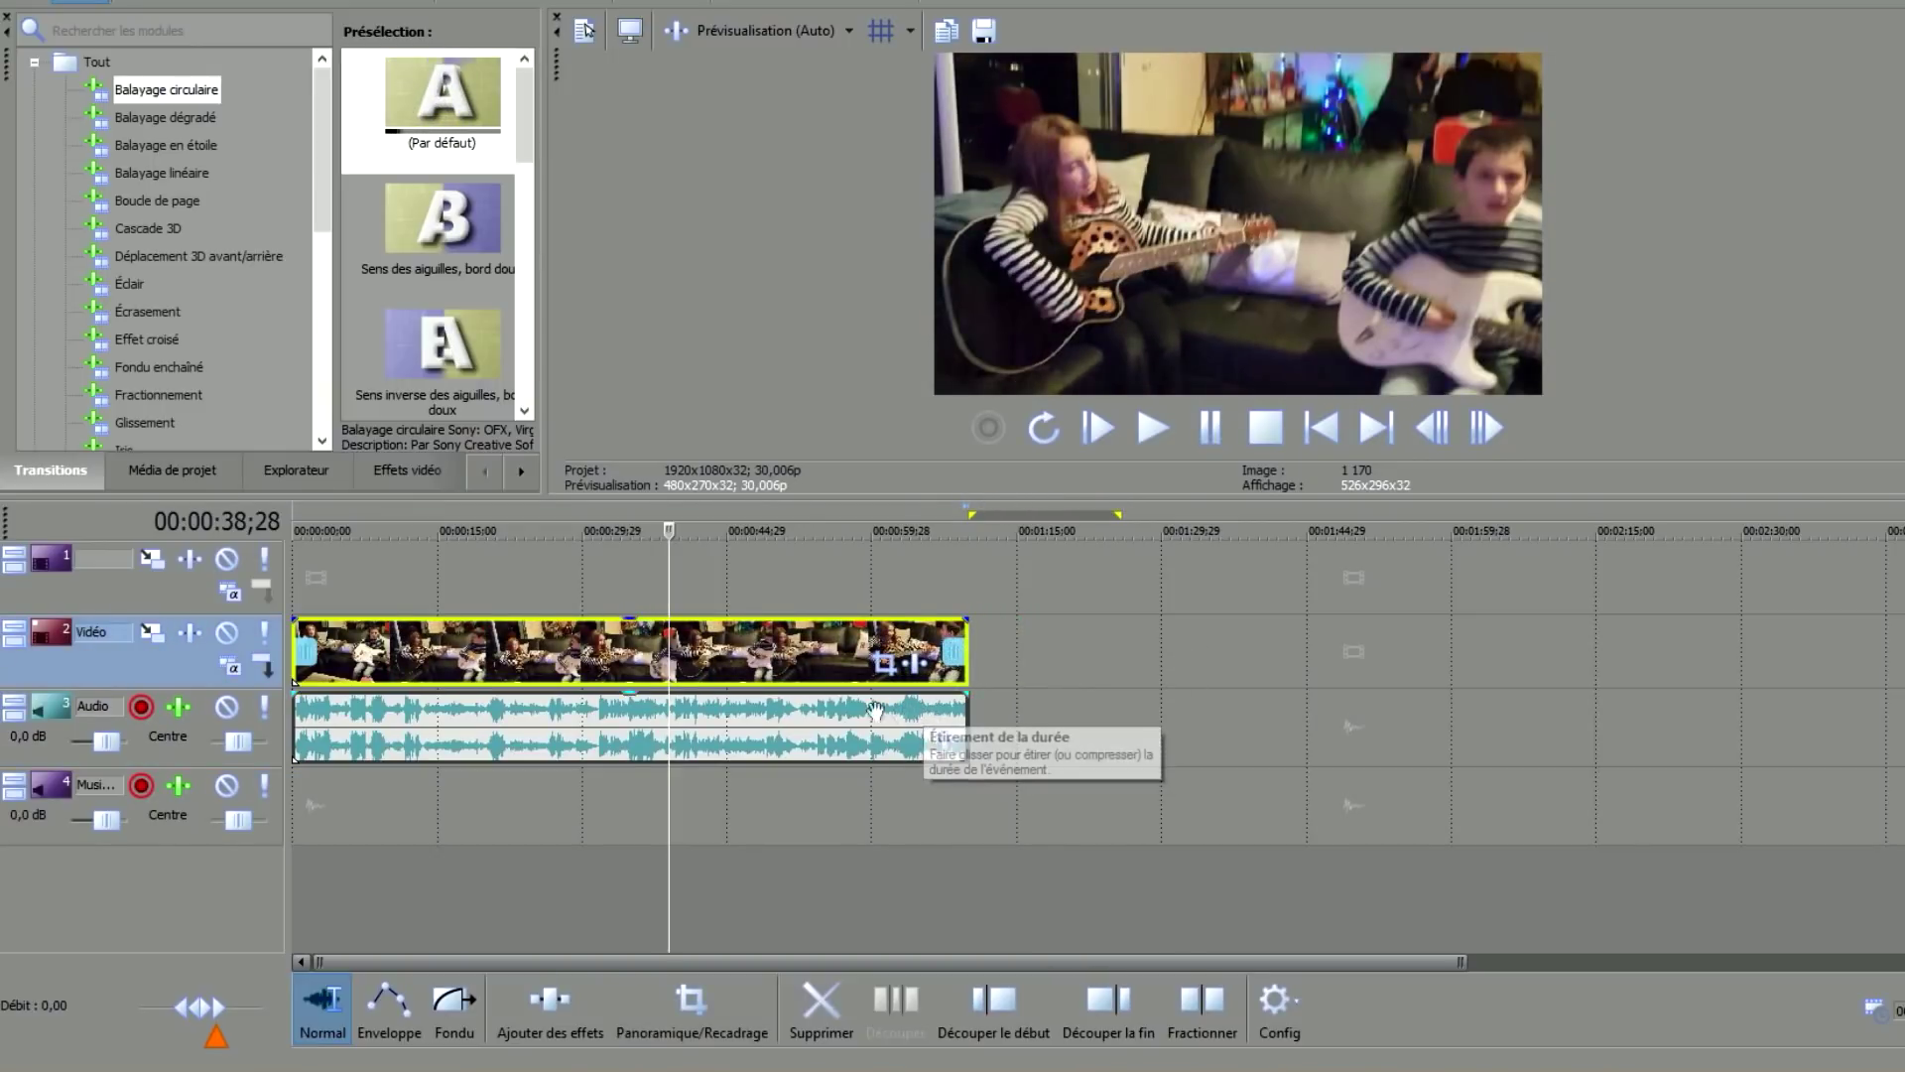
{"action": "mouse_move", "coordinate": [966, 635]}
{"action": "left_mouse_down"}
{"action": "mouse_move", "coordinate": [1139, 631]}
{"action": "mouse_move", "coordinate": [946, 635]}
{"action": "mouse_move", "coordinate": [968, 635]}
{"action": "left_mouse_up"}
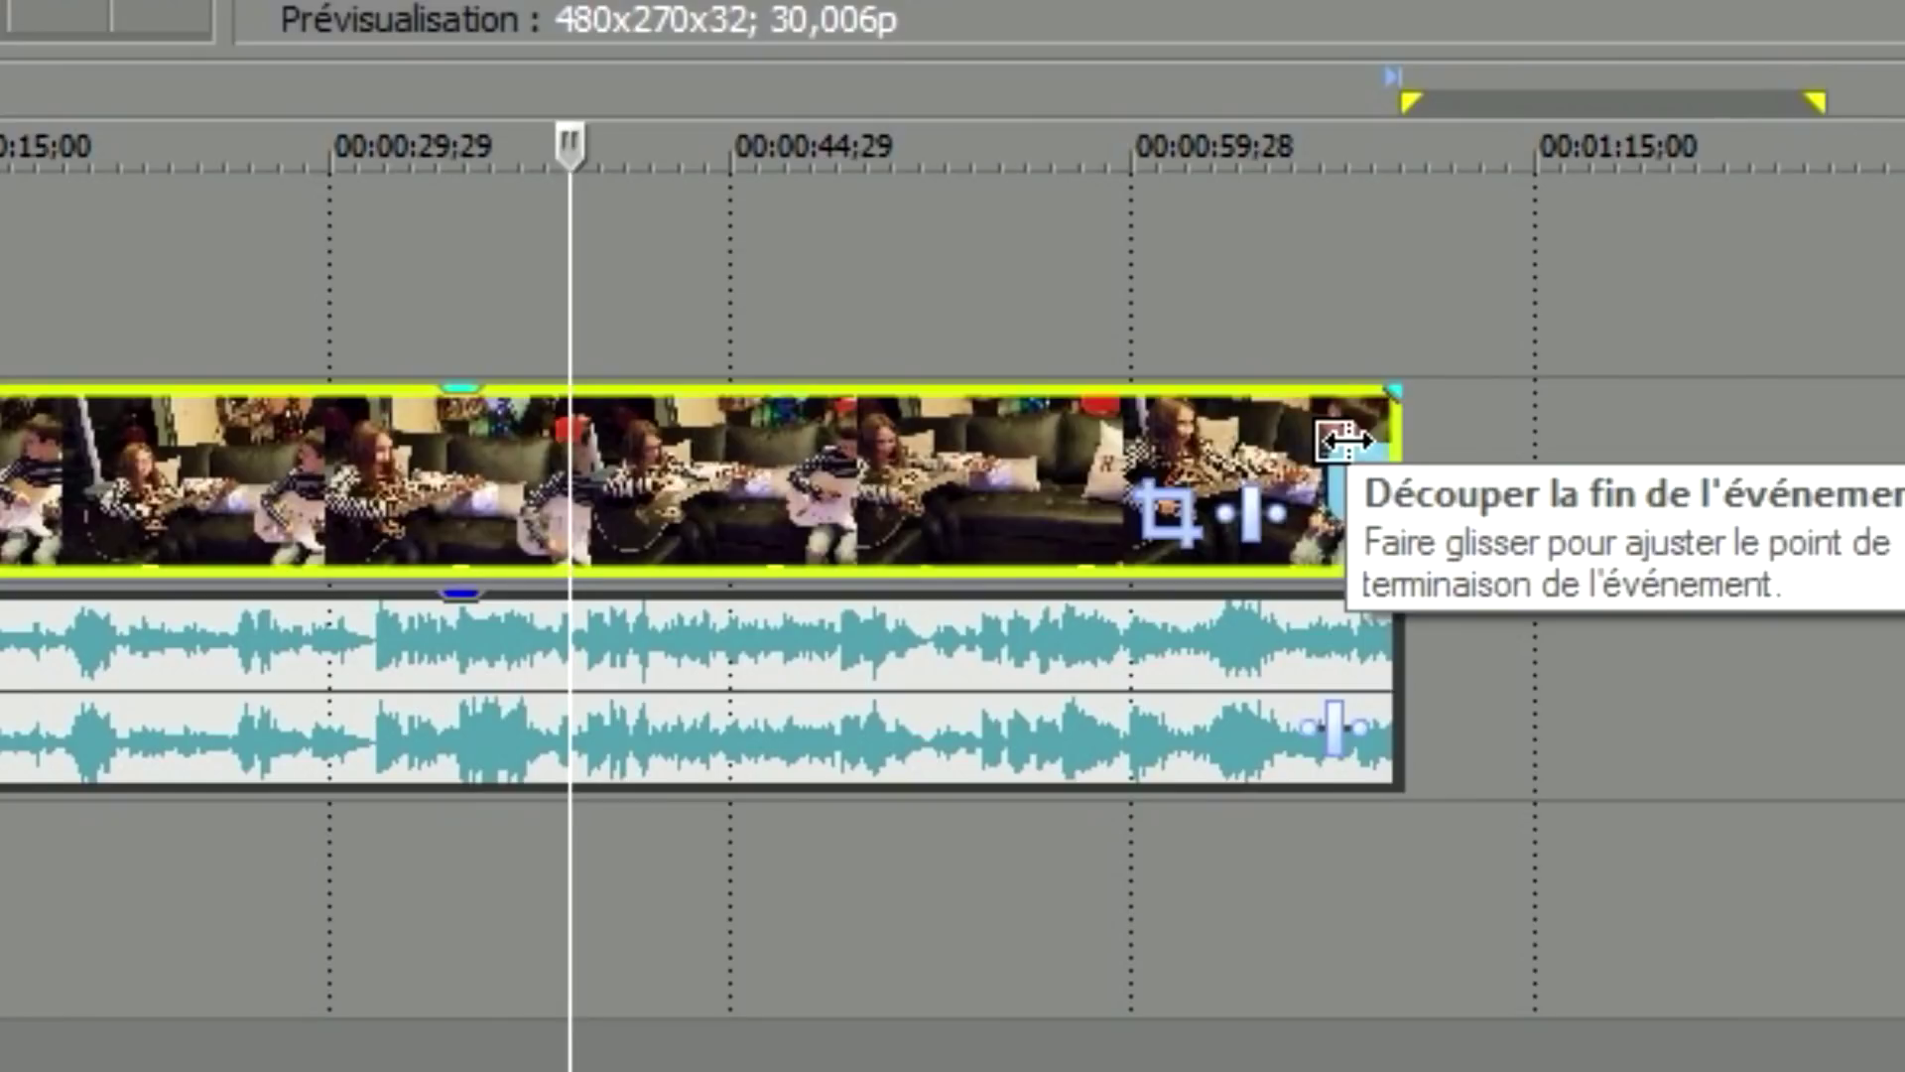
{"action": "key", "text": "ctrl"}
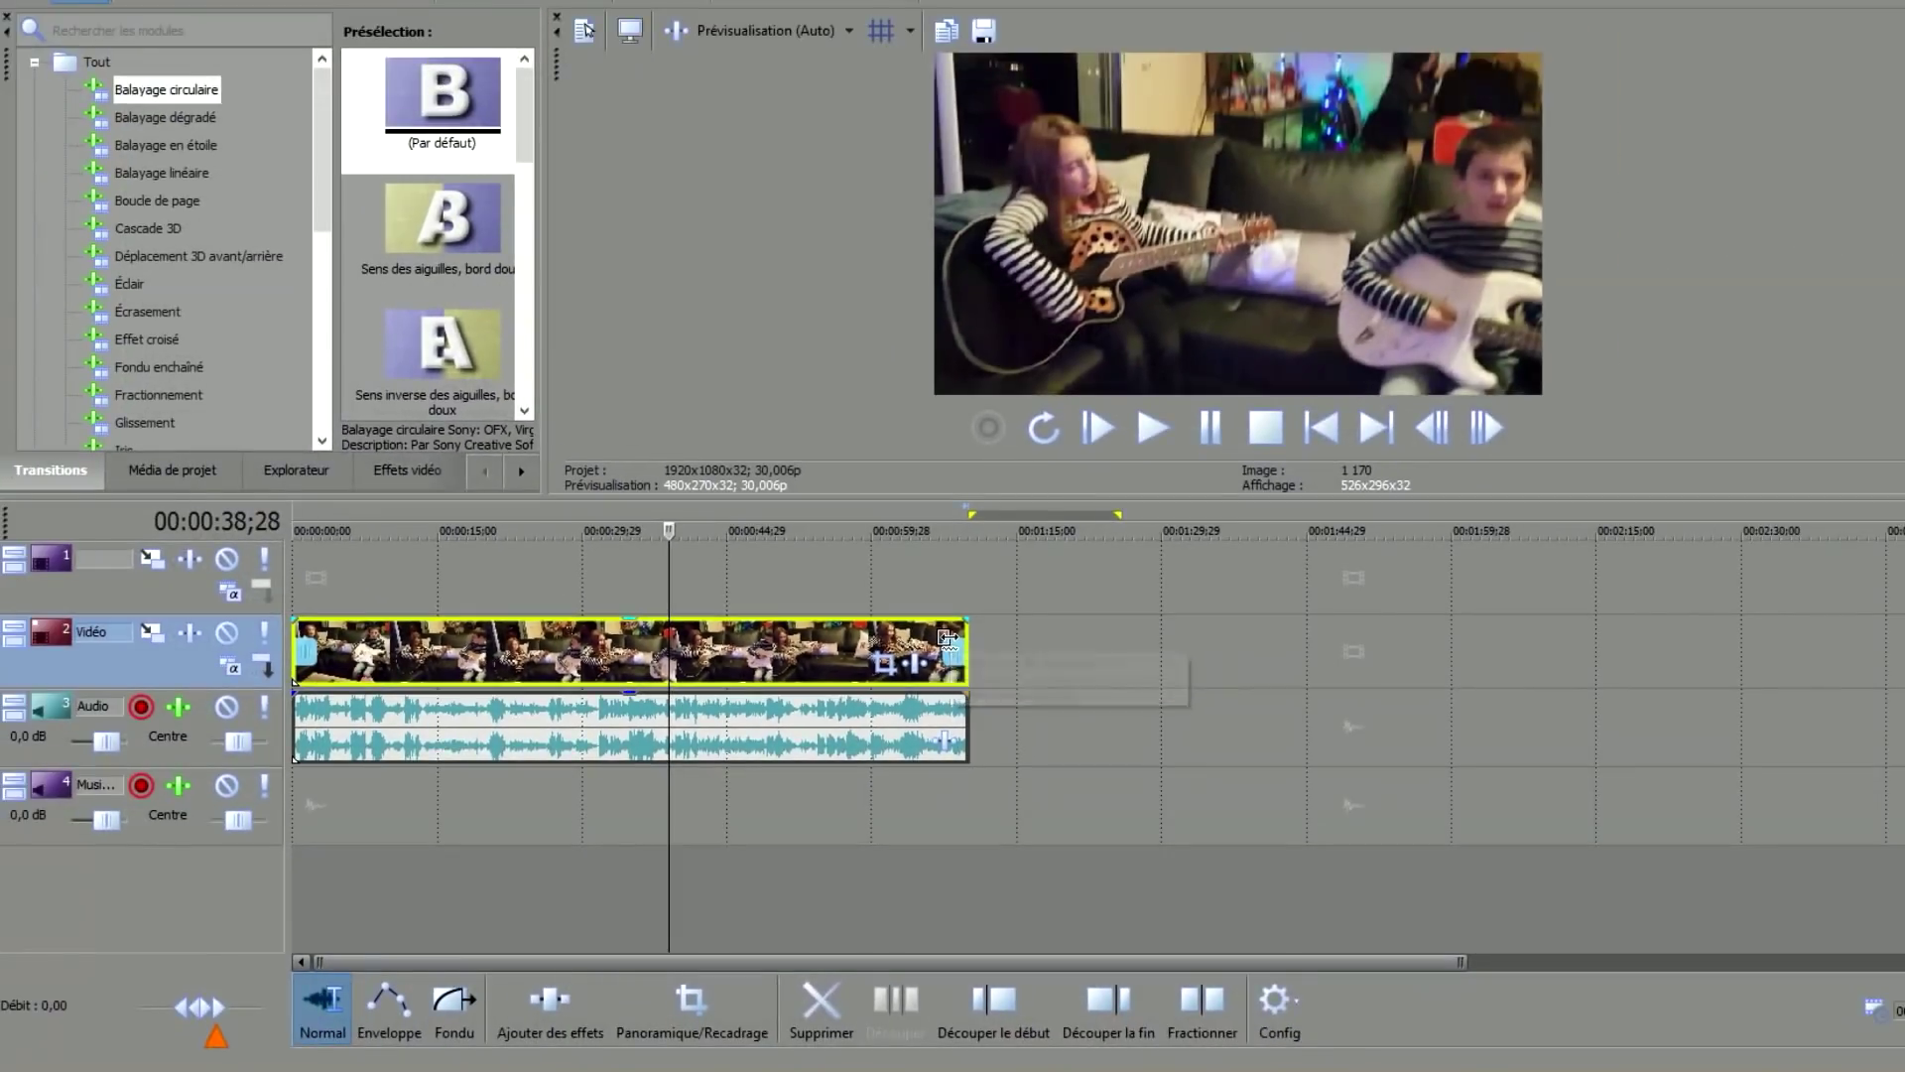
{"action": "left_click_drag", "start_coordinate": [1345, 441], "coordinate": [1904, 442]}
{"action": "left_click_drag", "start_coordinate": [1233, 635], "coordinate": [950, 672]}
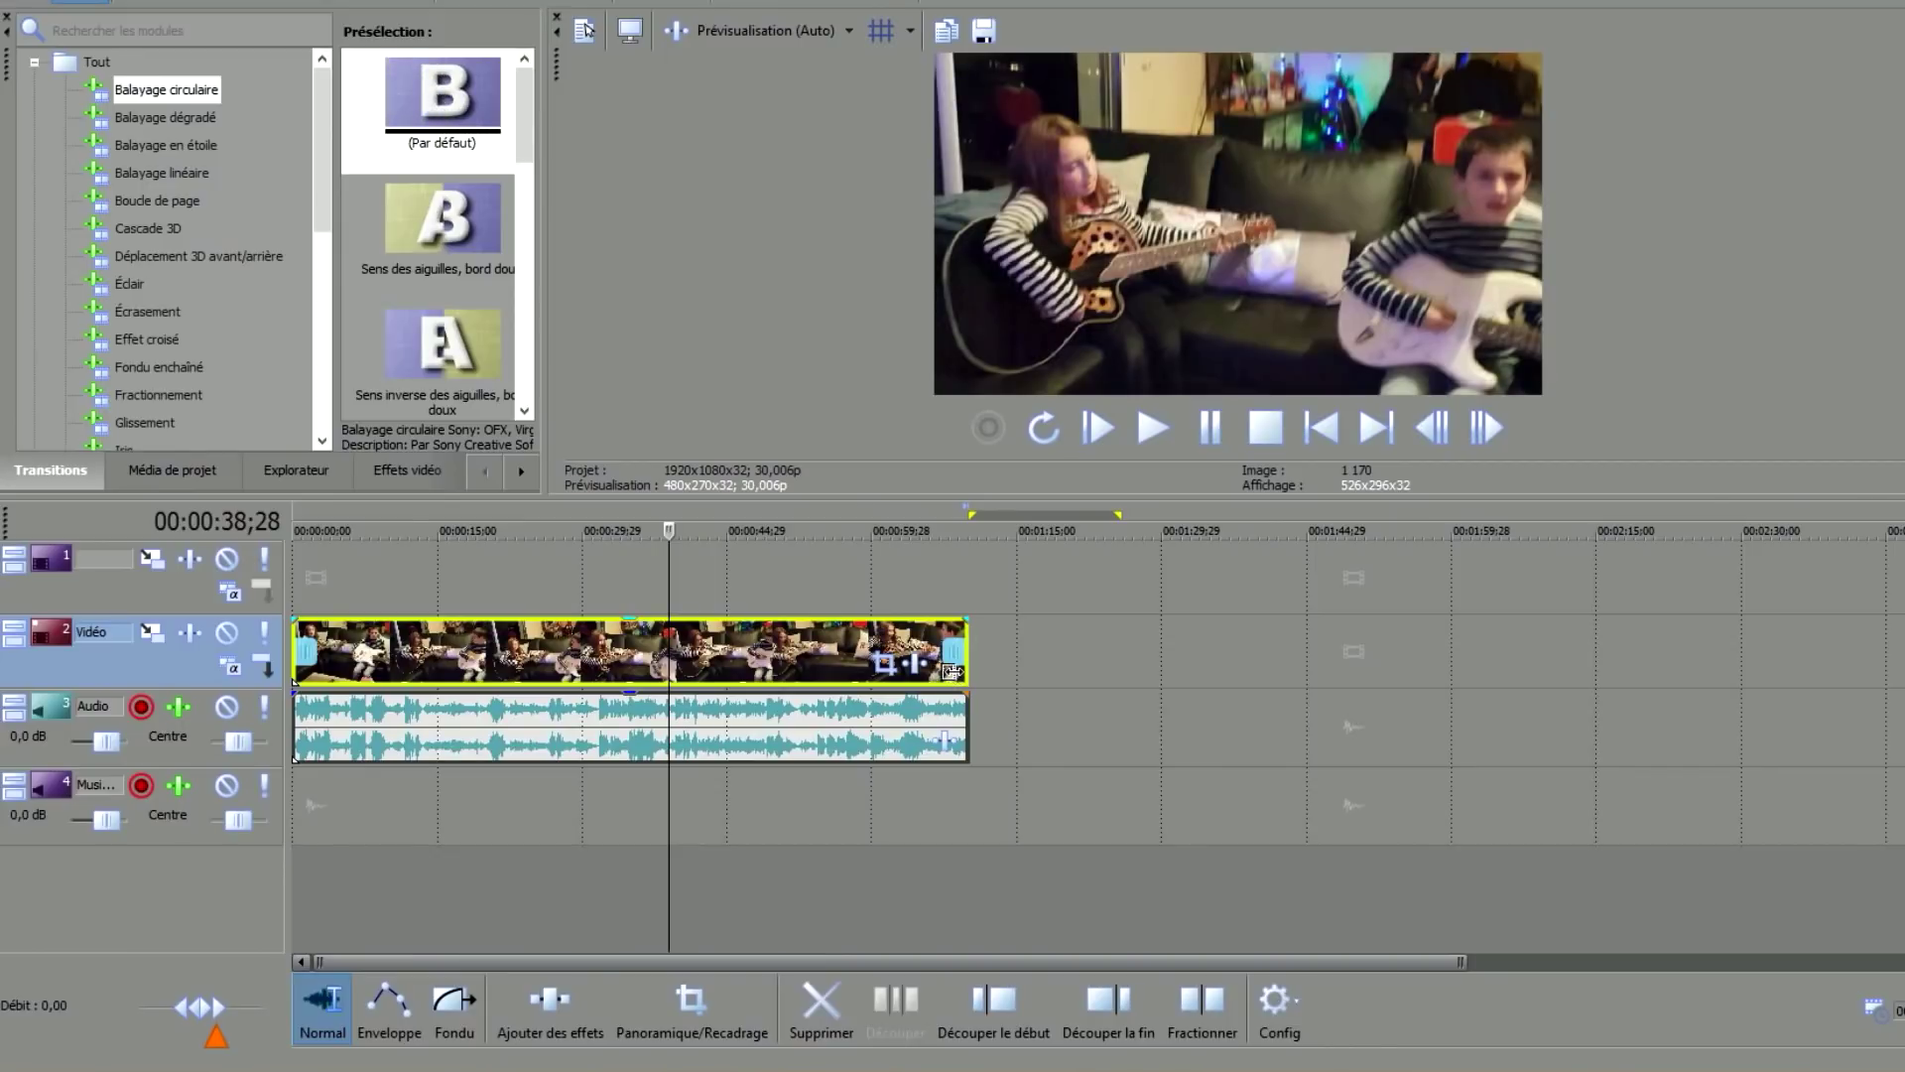
Stretch the audio event from its end edge to a length of about 00:01:48;10.
{"action": "left_click", "coordinate": [864, 729]}
{"action": "left_click", "coordinate": [756, 730]}
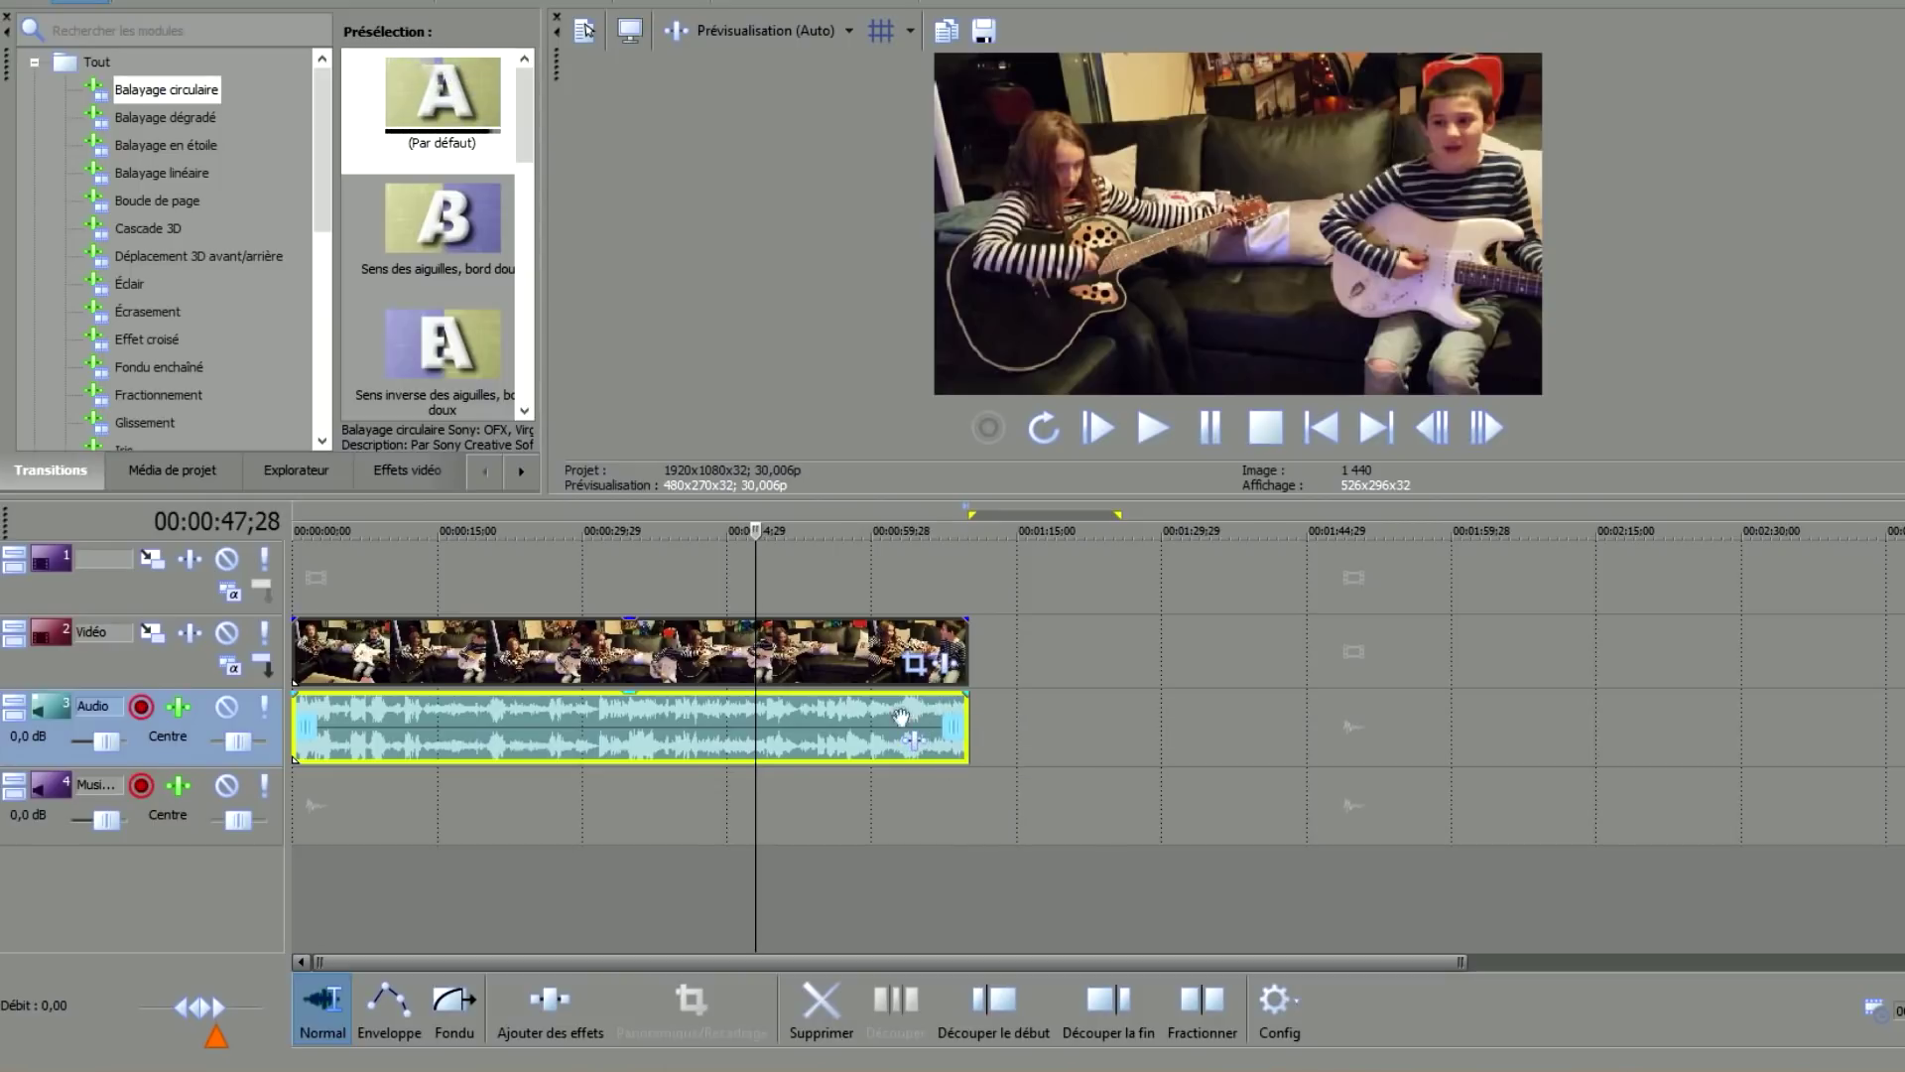
{"action": "left_click_drag", "start_coordinate": [937, 708], "coordinate": [1312, 705]}
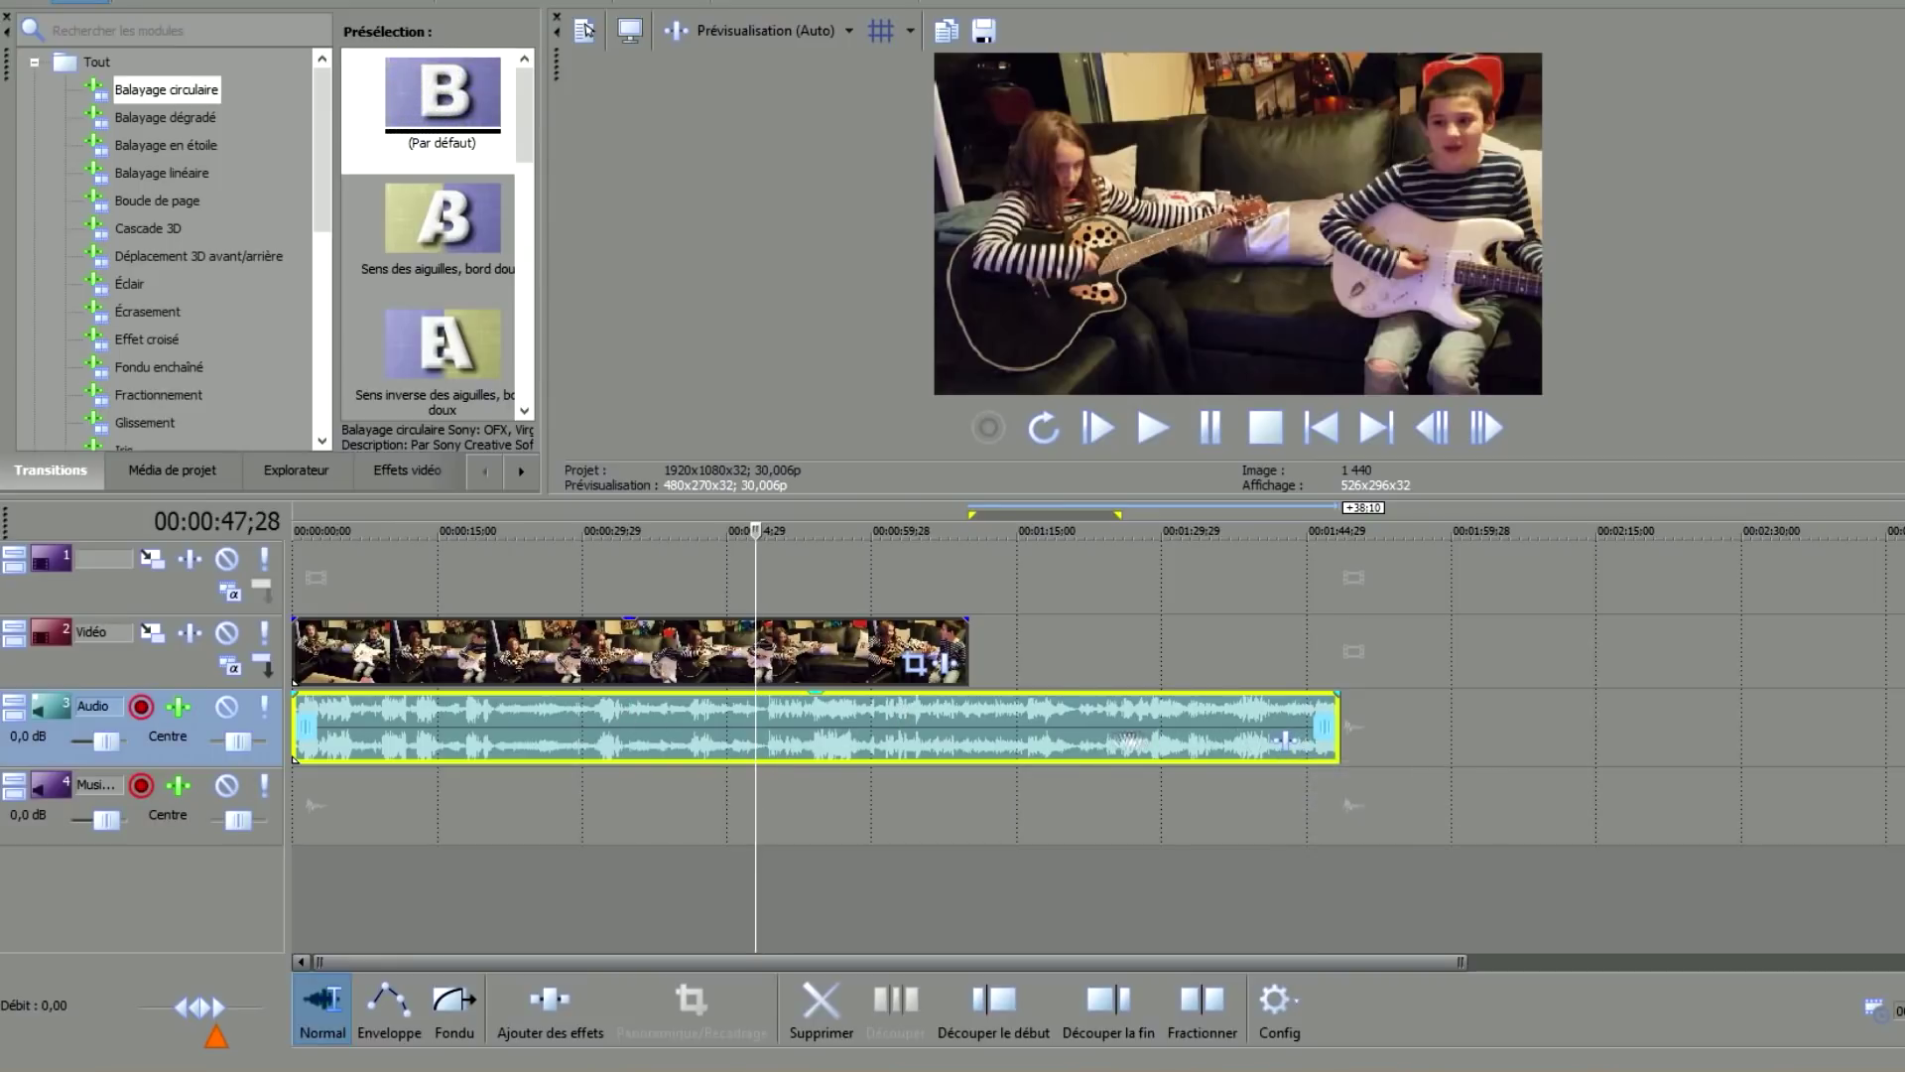
In the stretched audio event's properties, keep the élastique method and set the stretch attributes to Soliste (Parole).
{"action": "right_click", "coordinate": [1109, 740]}
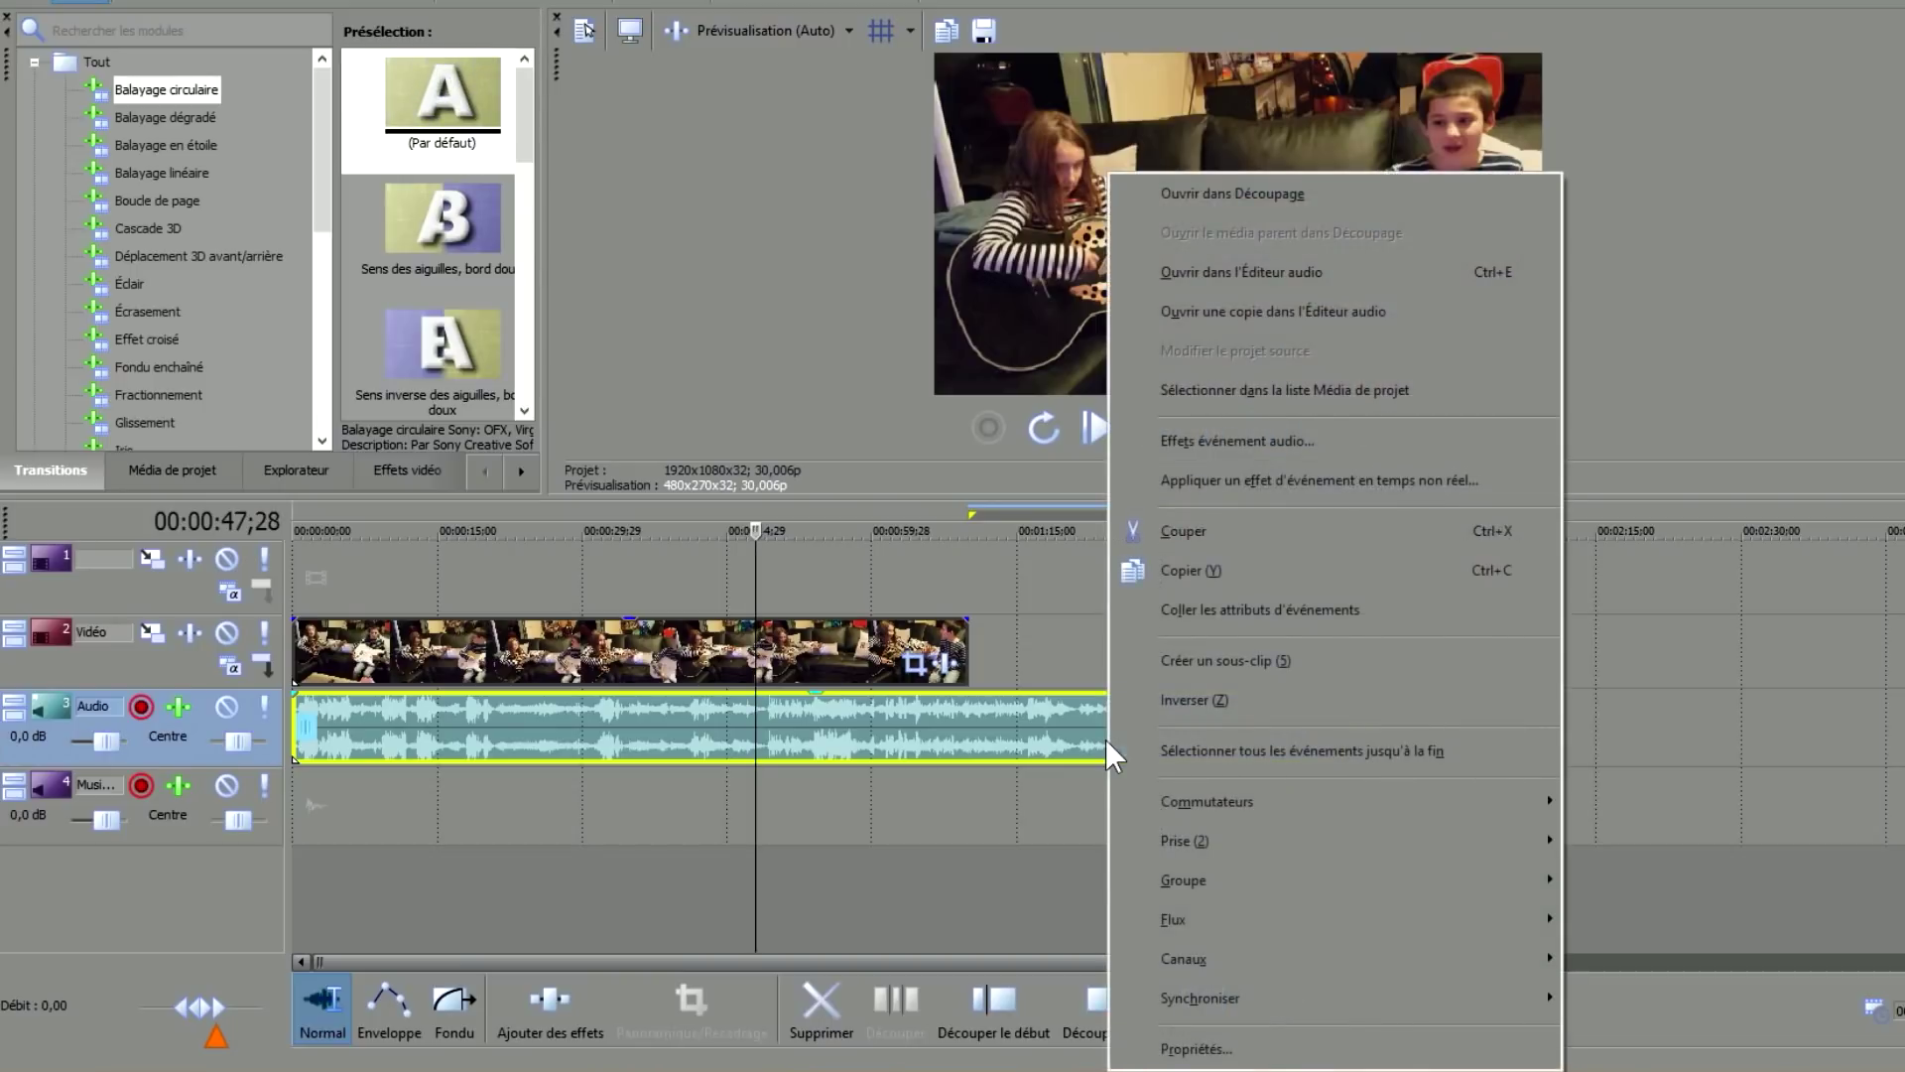
{"action": "left_click", "coordinate": [1195, 1049]}
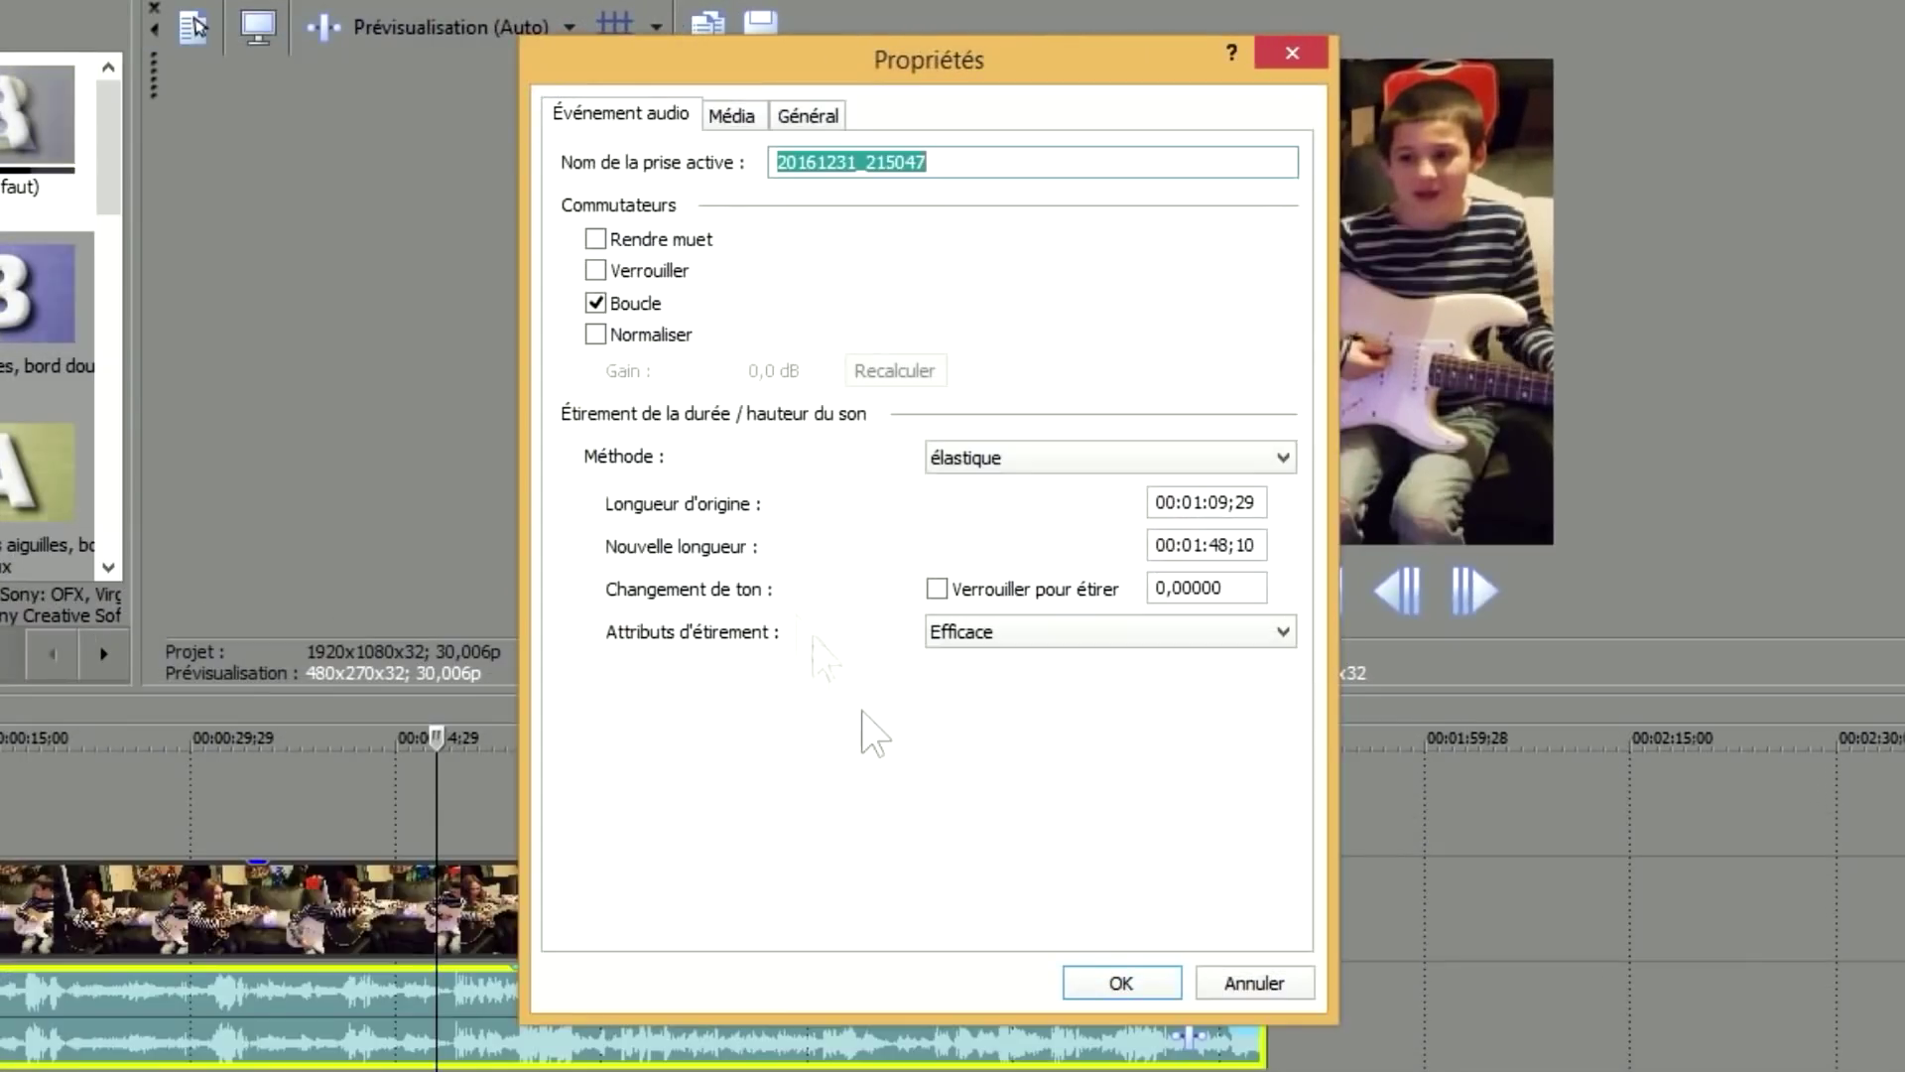
{"action": "left_click", "coordinate": [1080, 461]}
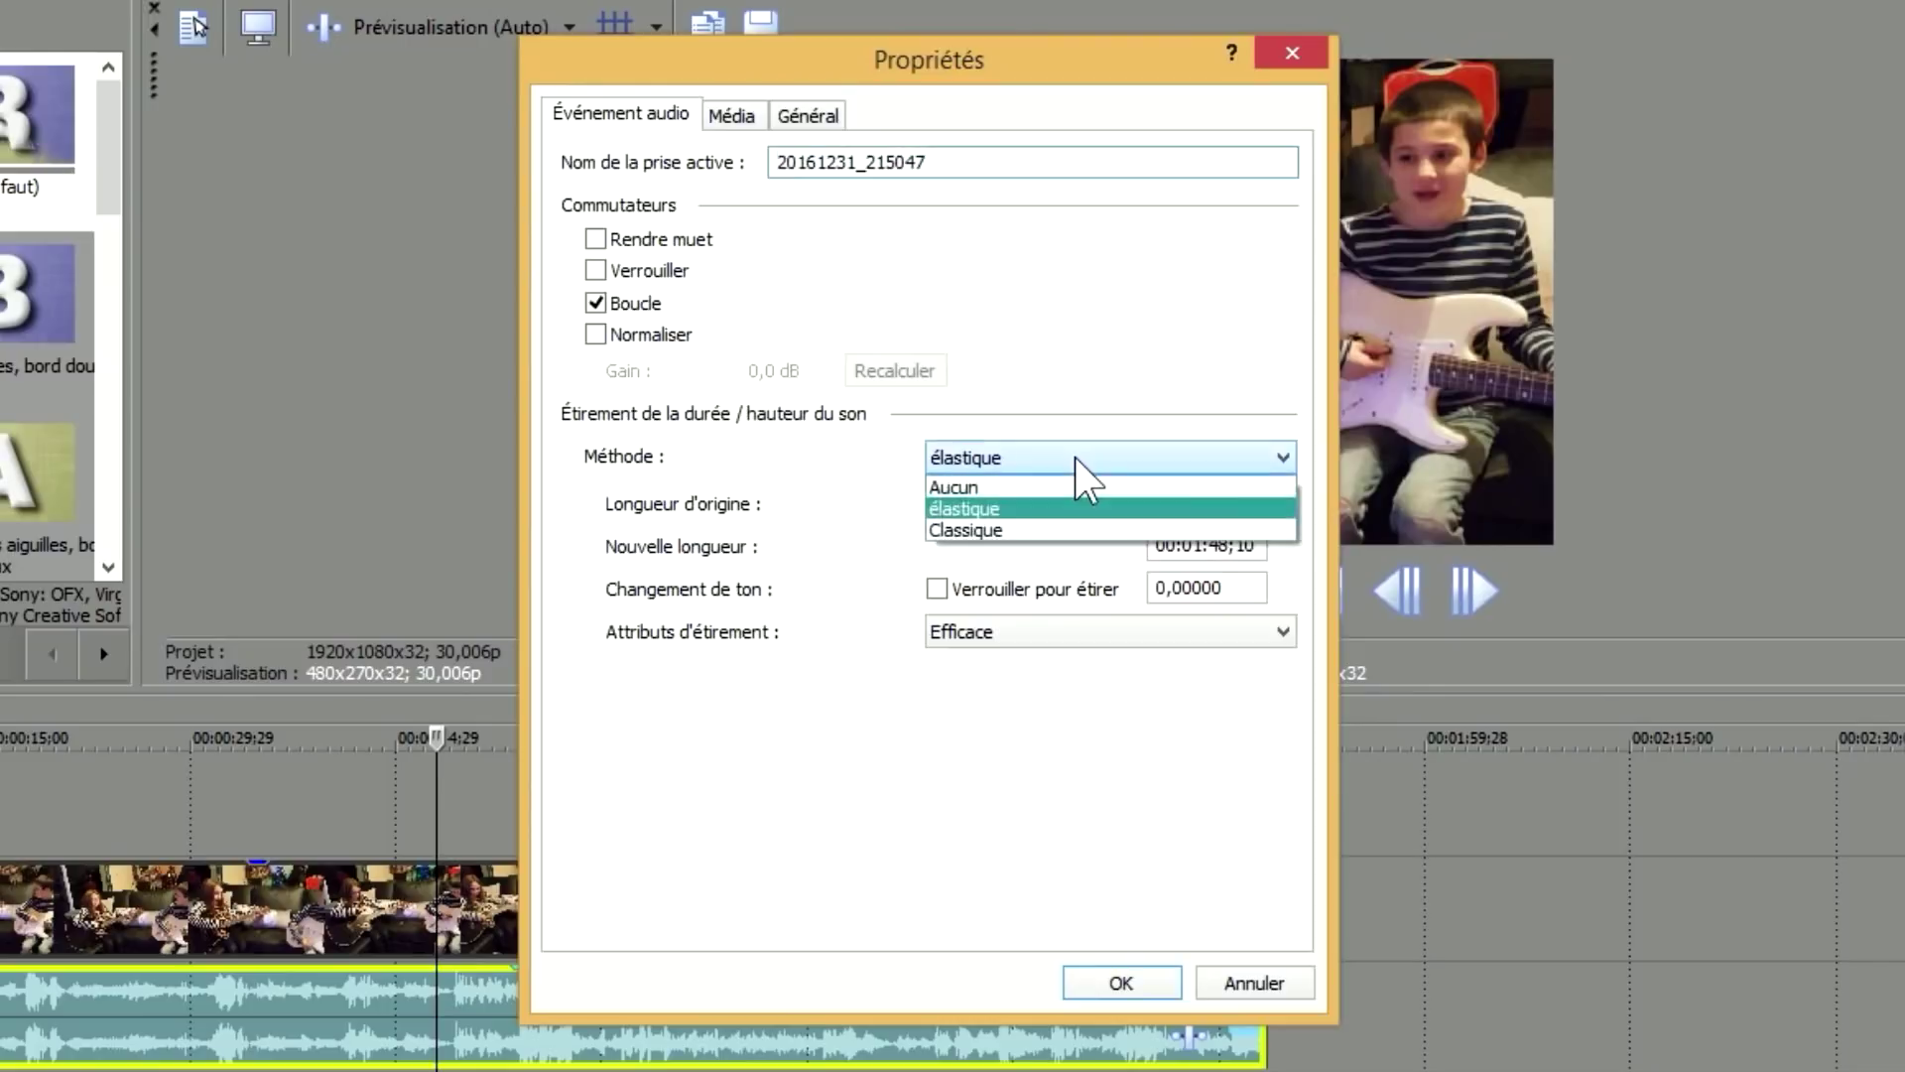
{"action": "left_click", "coordinate": [973, 464]}
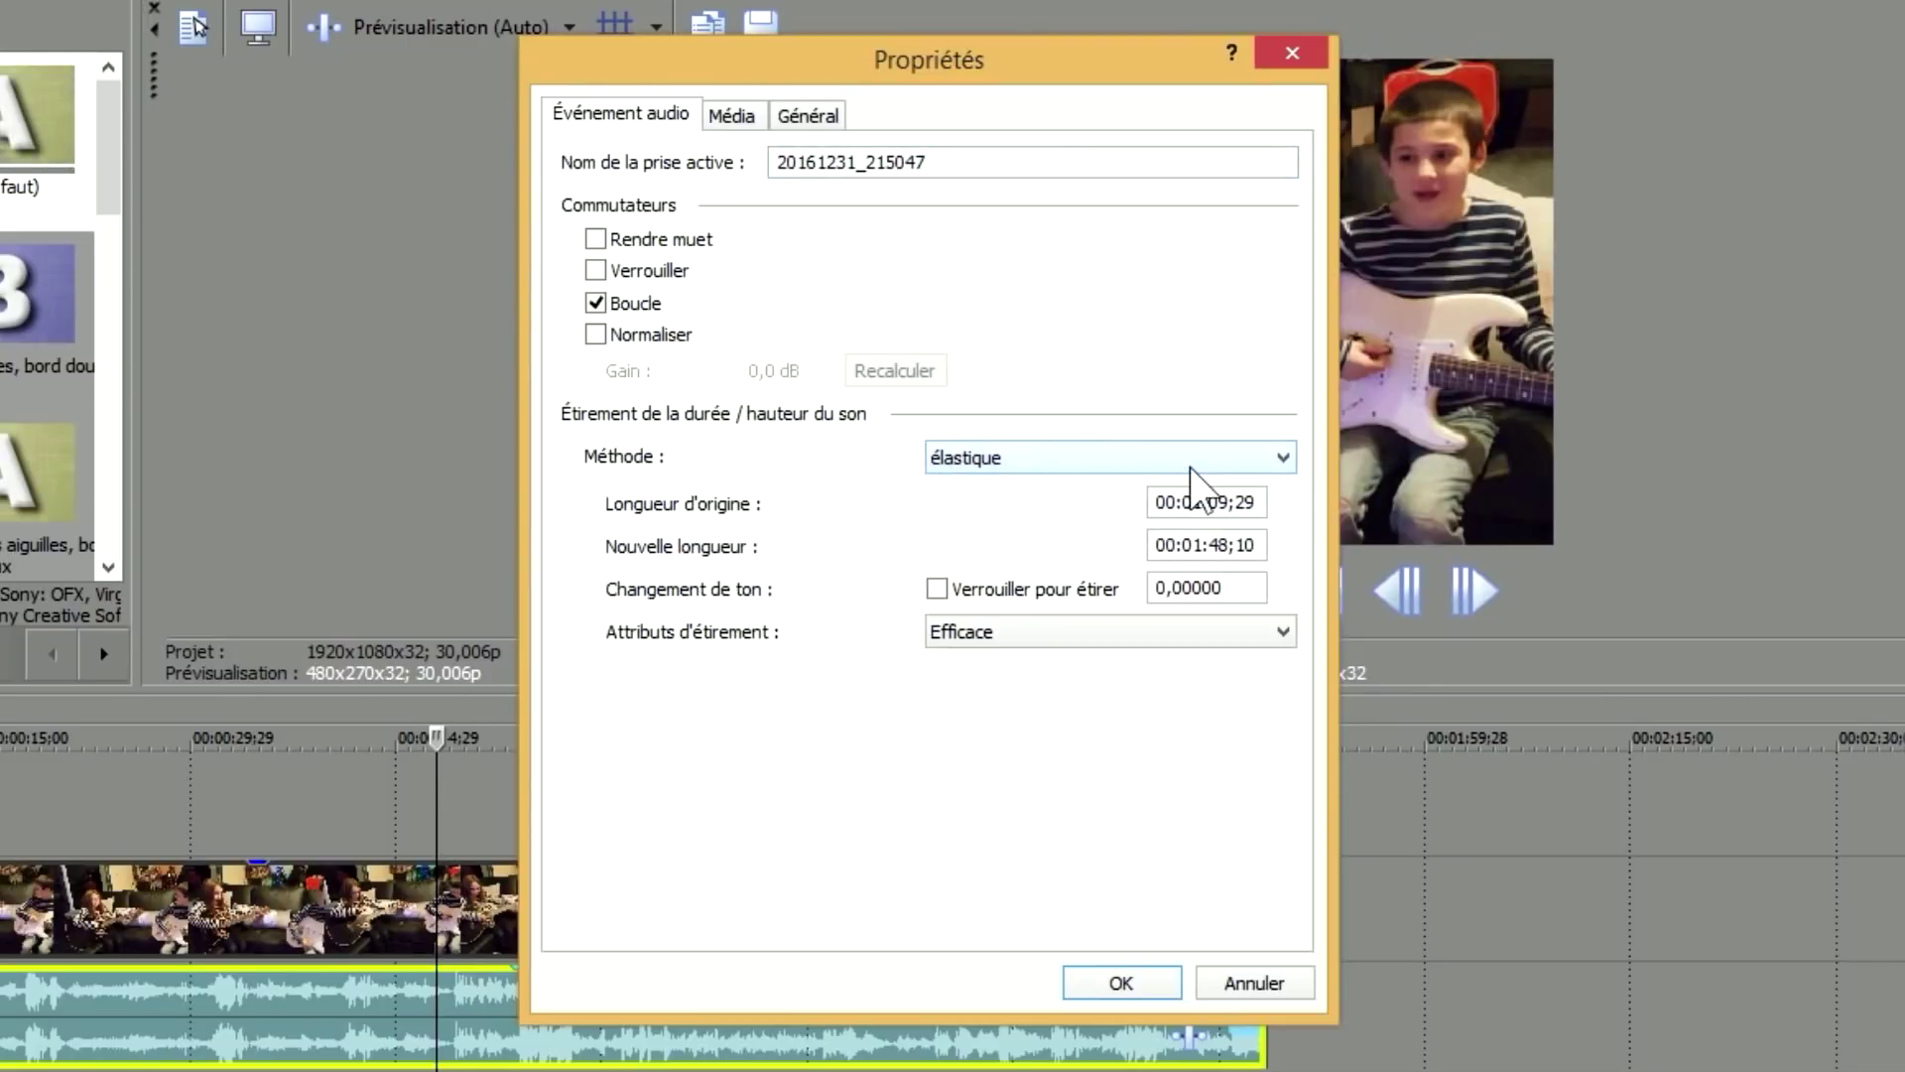
{"action": "left_click", "coordinate": [1060, 660]}
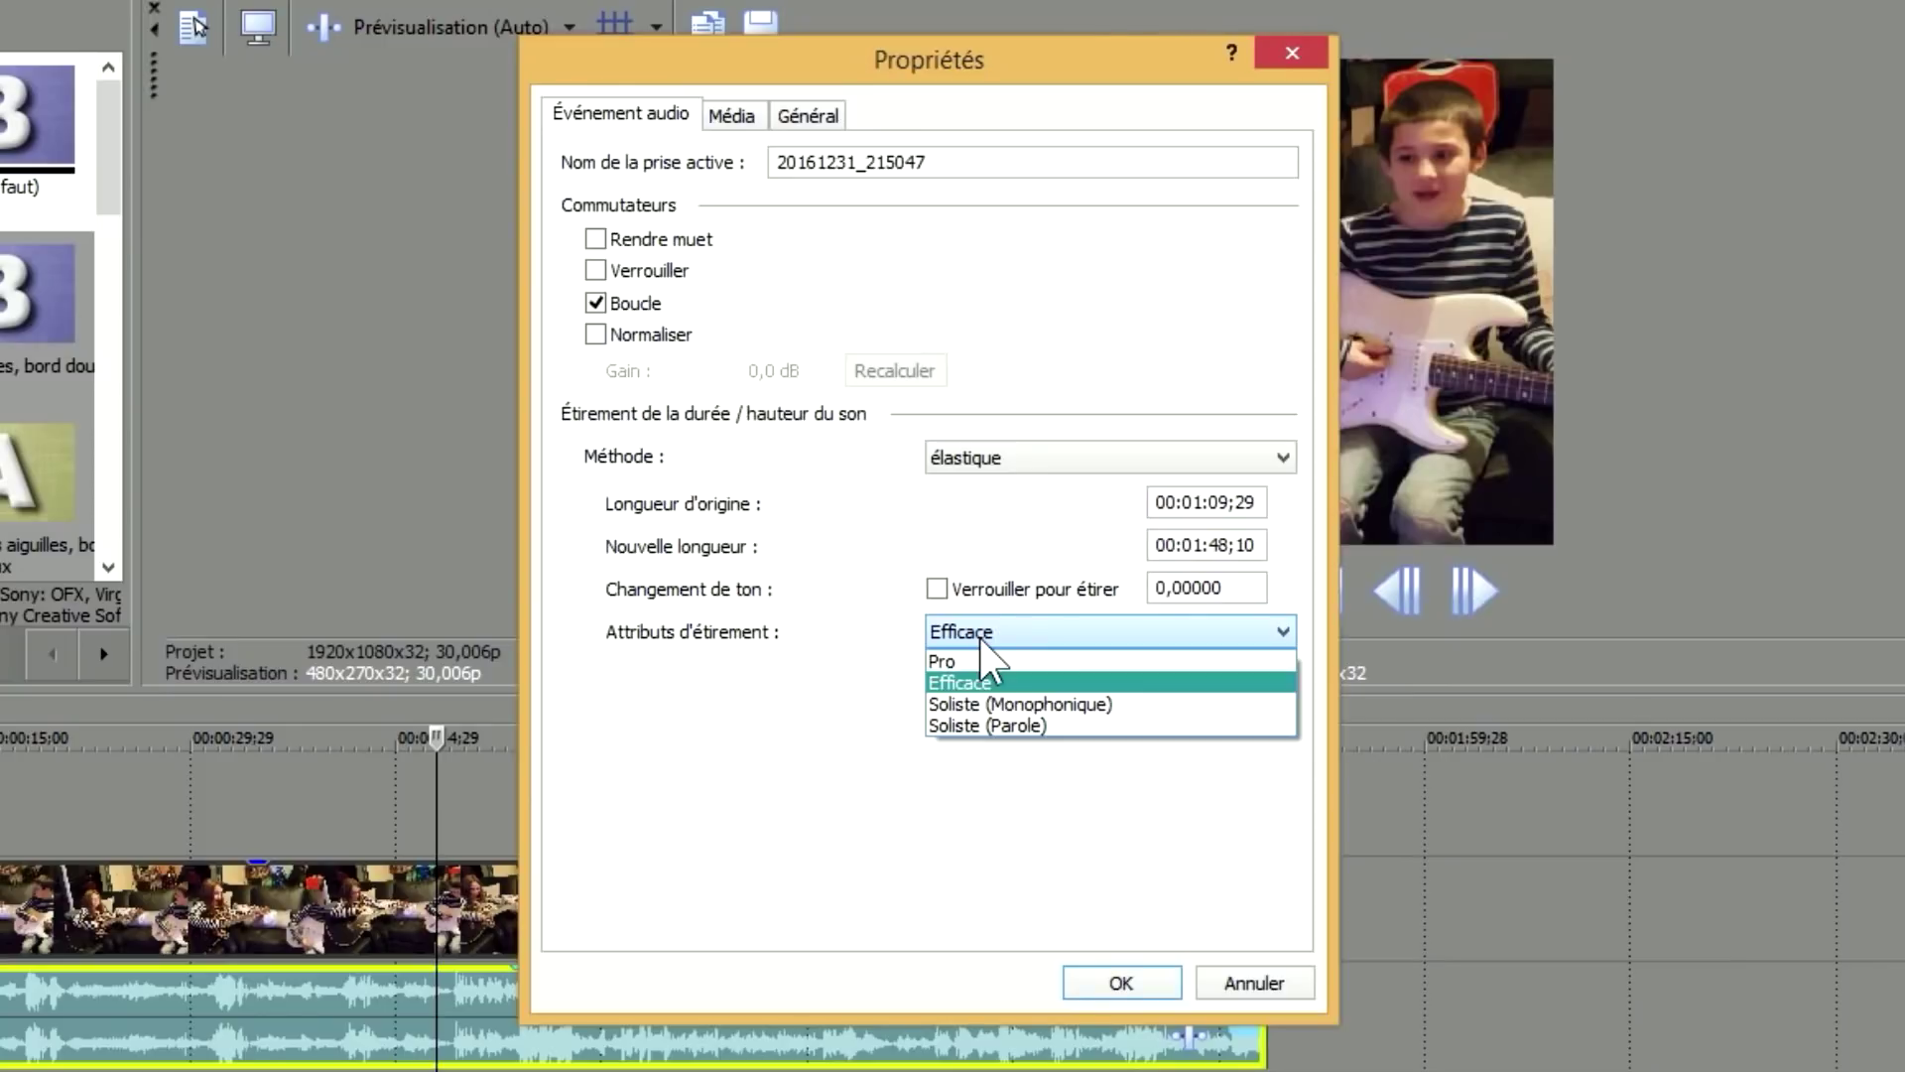
{"action": "left_click", "coordinate": [982, 725]}
{"action": "left_click", "coordinate": [1122, 982]}
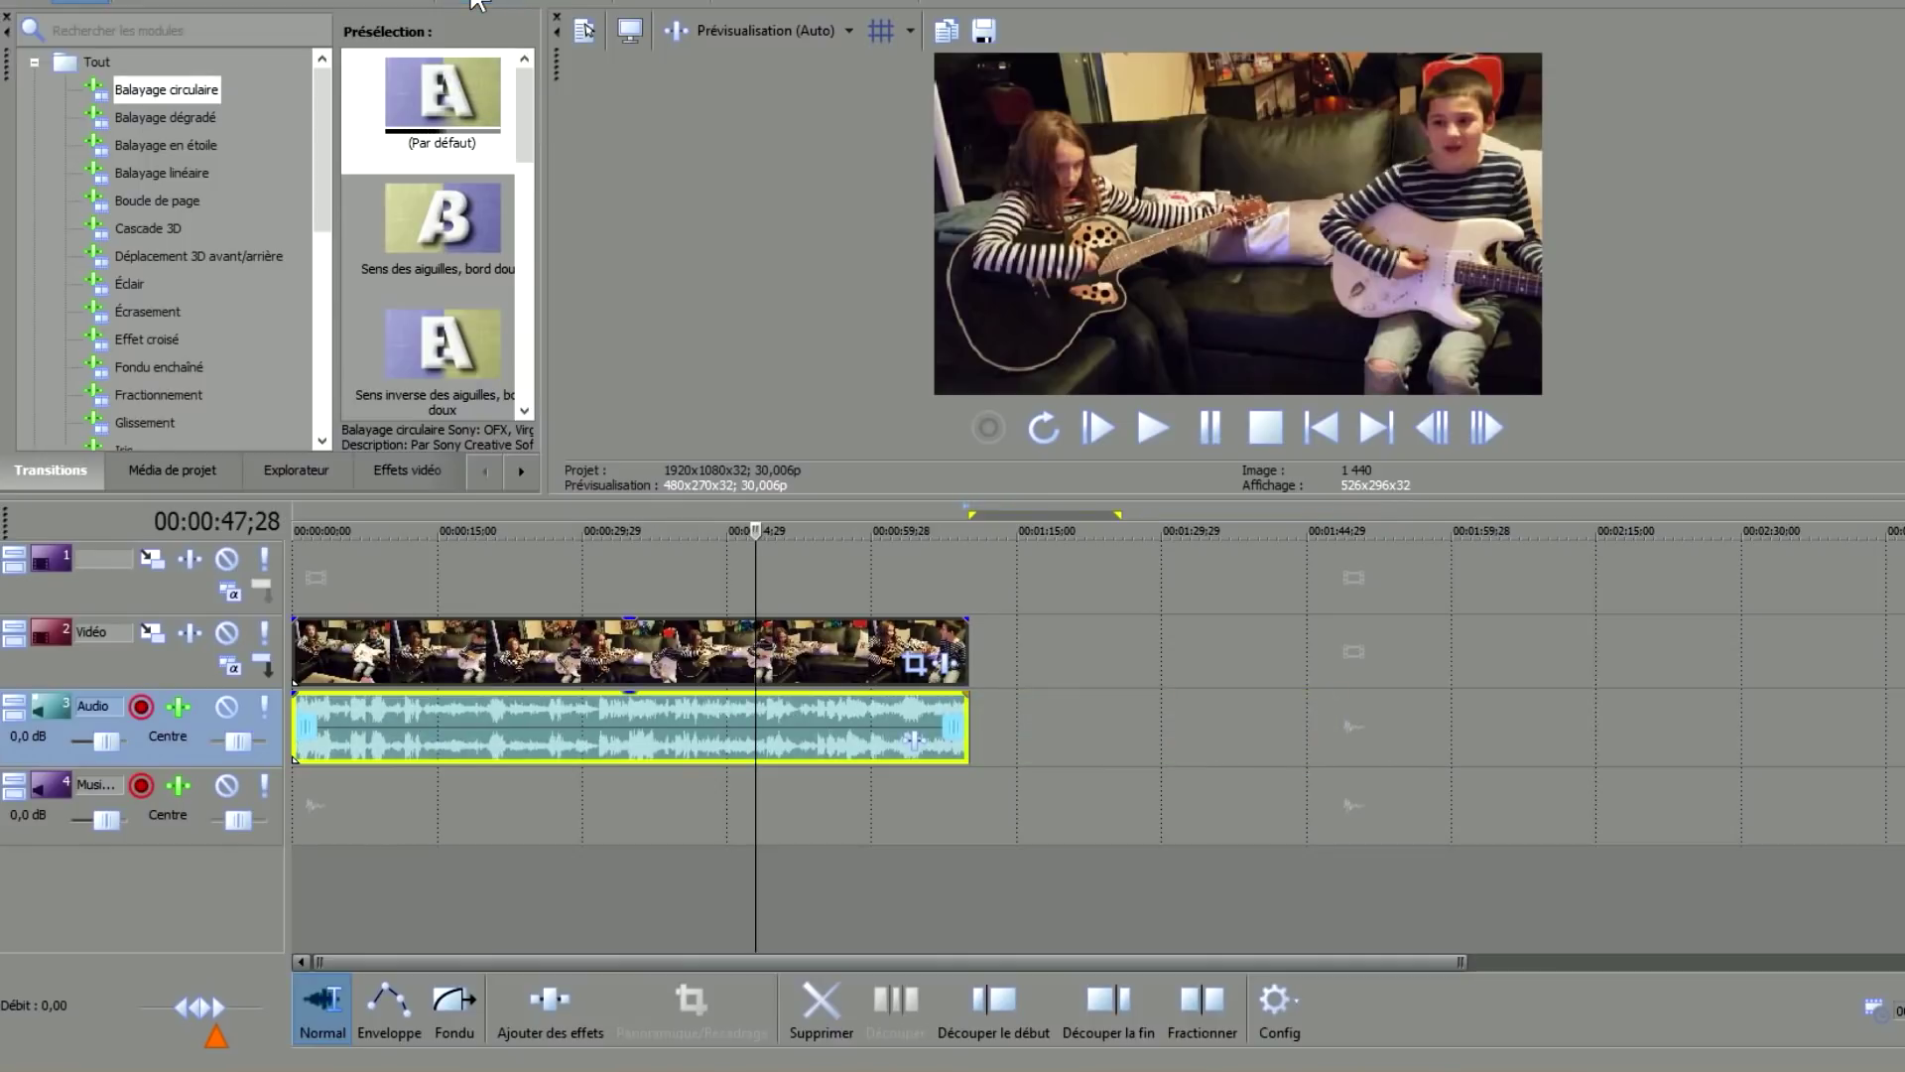
Split the video event into three segments at about 00:00:20;13 and 00:00:46;25.
{"action": "left_click", "coordinate": [583, 806]}
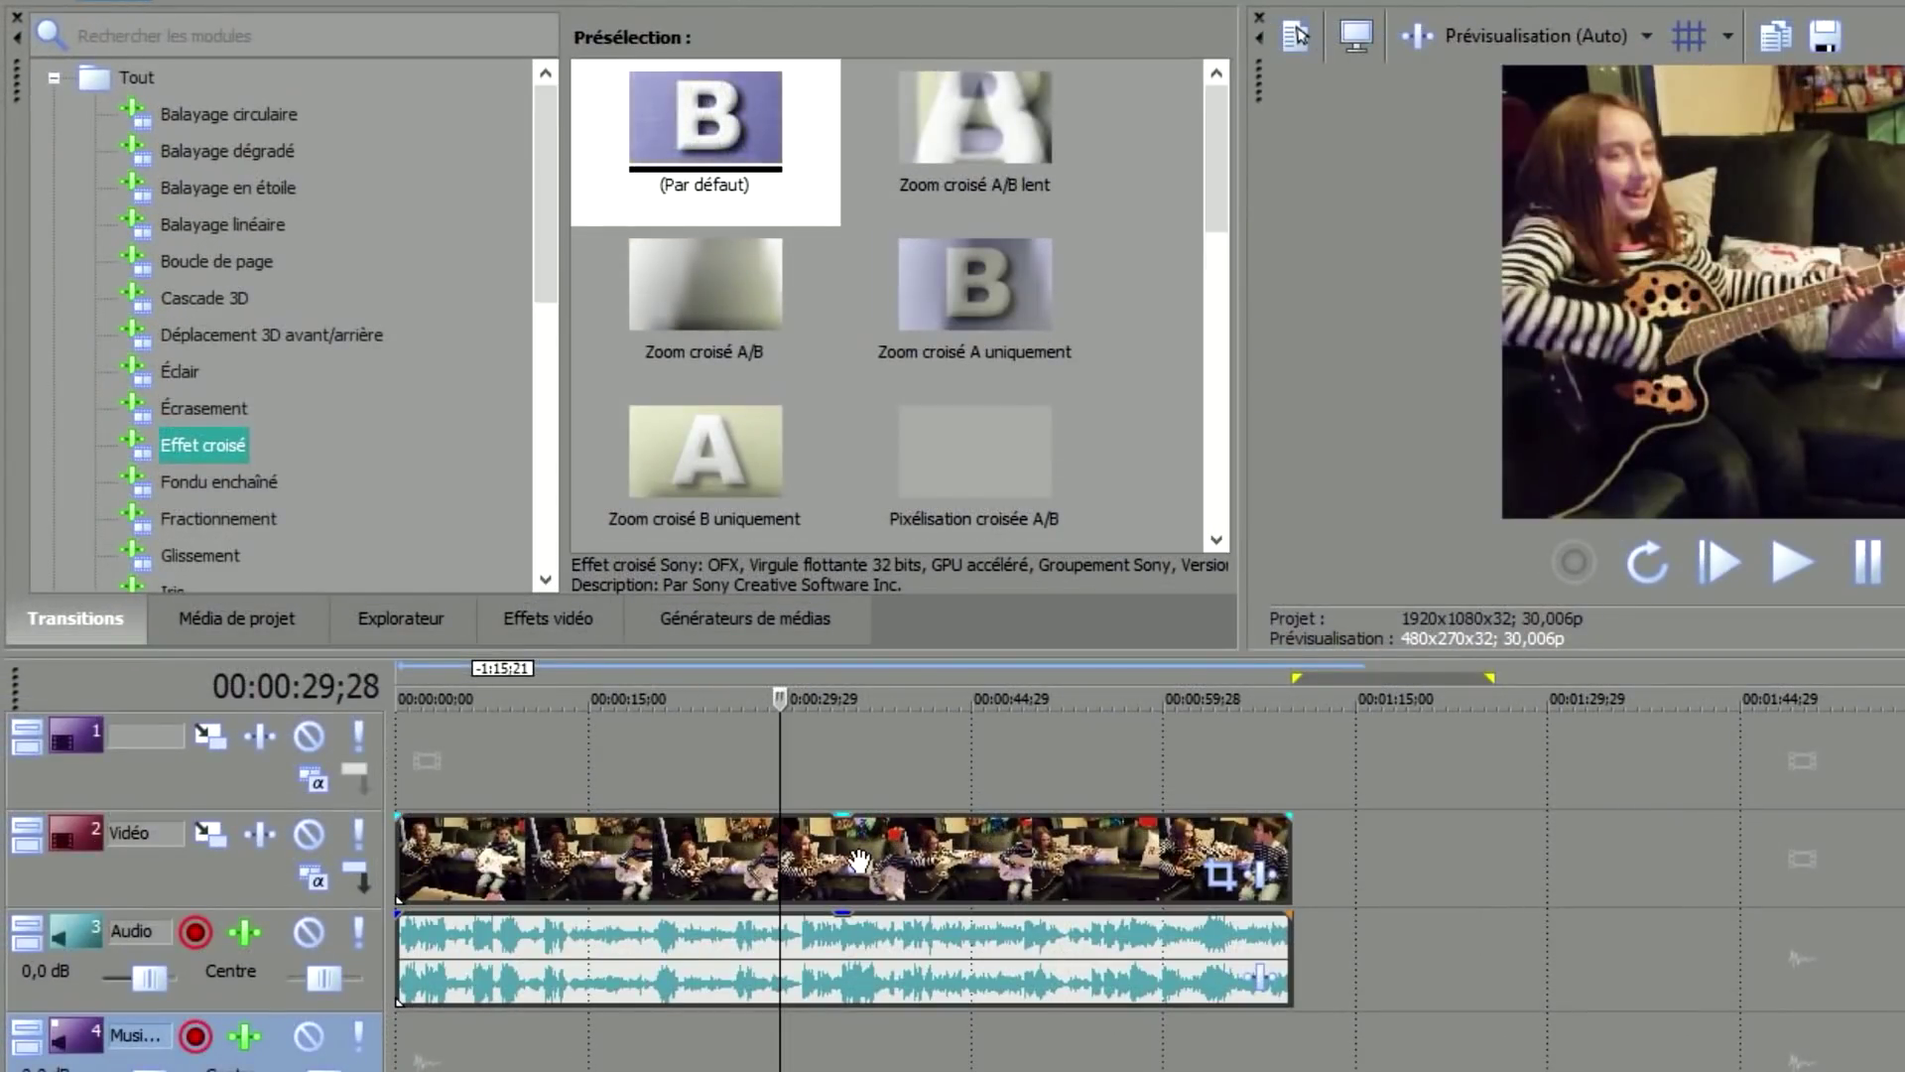
{"action": "left_click", "coordinate": [658, 858]}
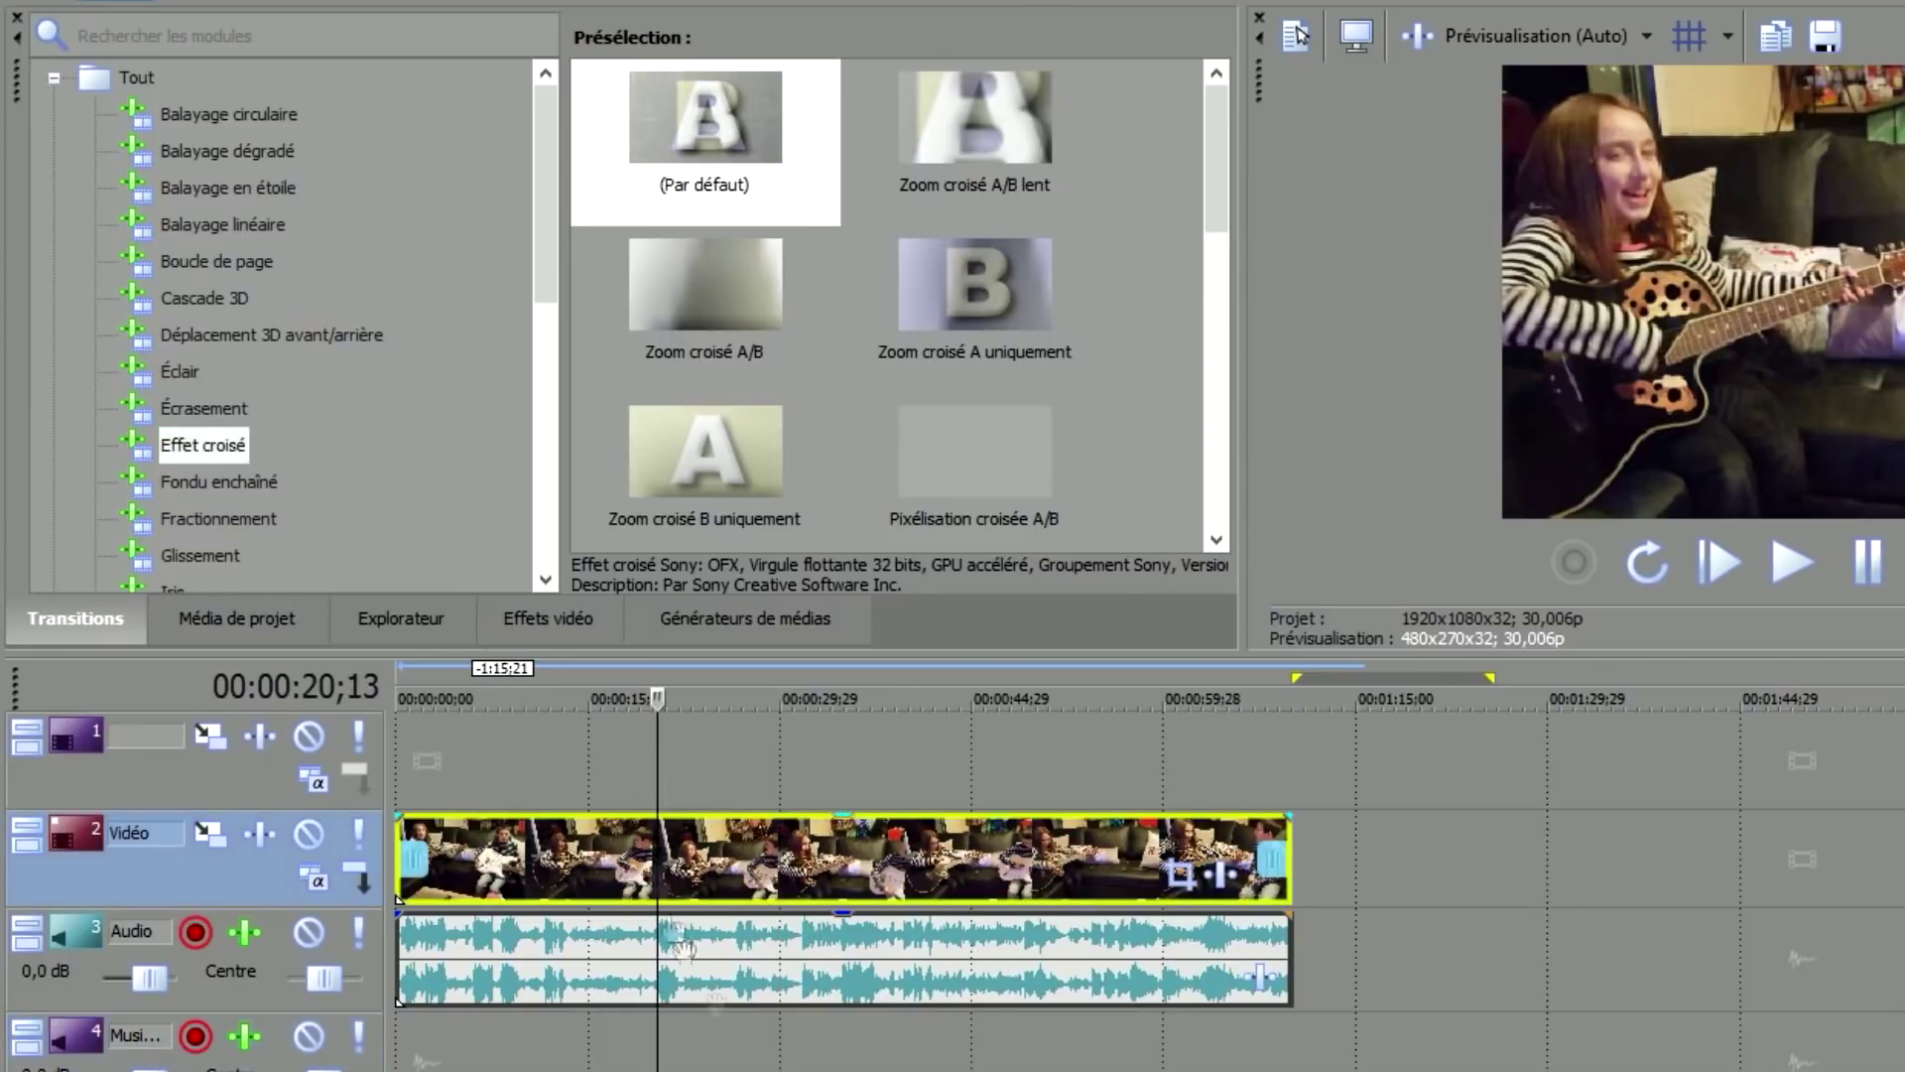
{"action": "key", "text": "s"}
{"action": "left_click", "coordinate": [996, 858]}
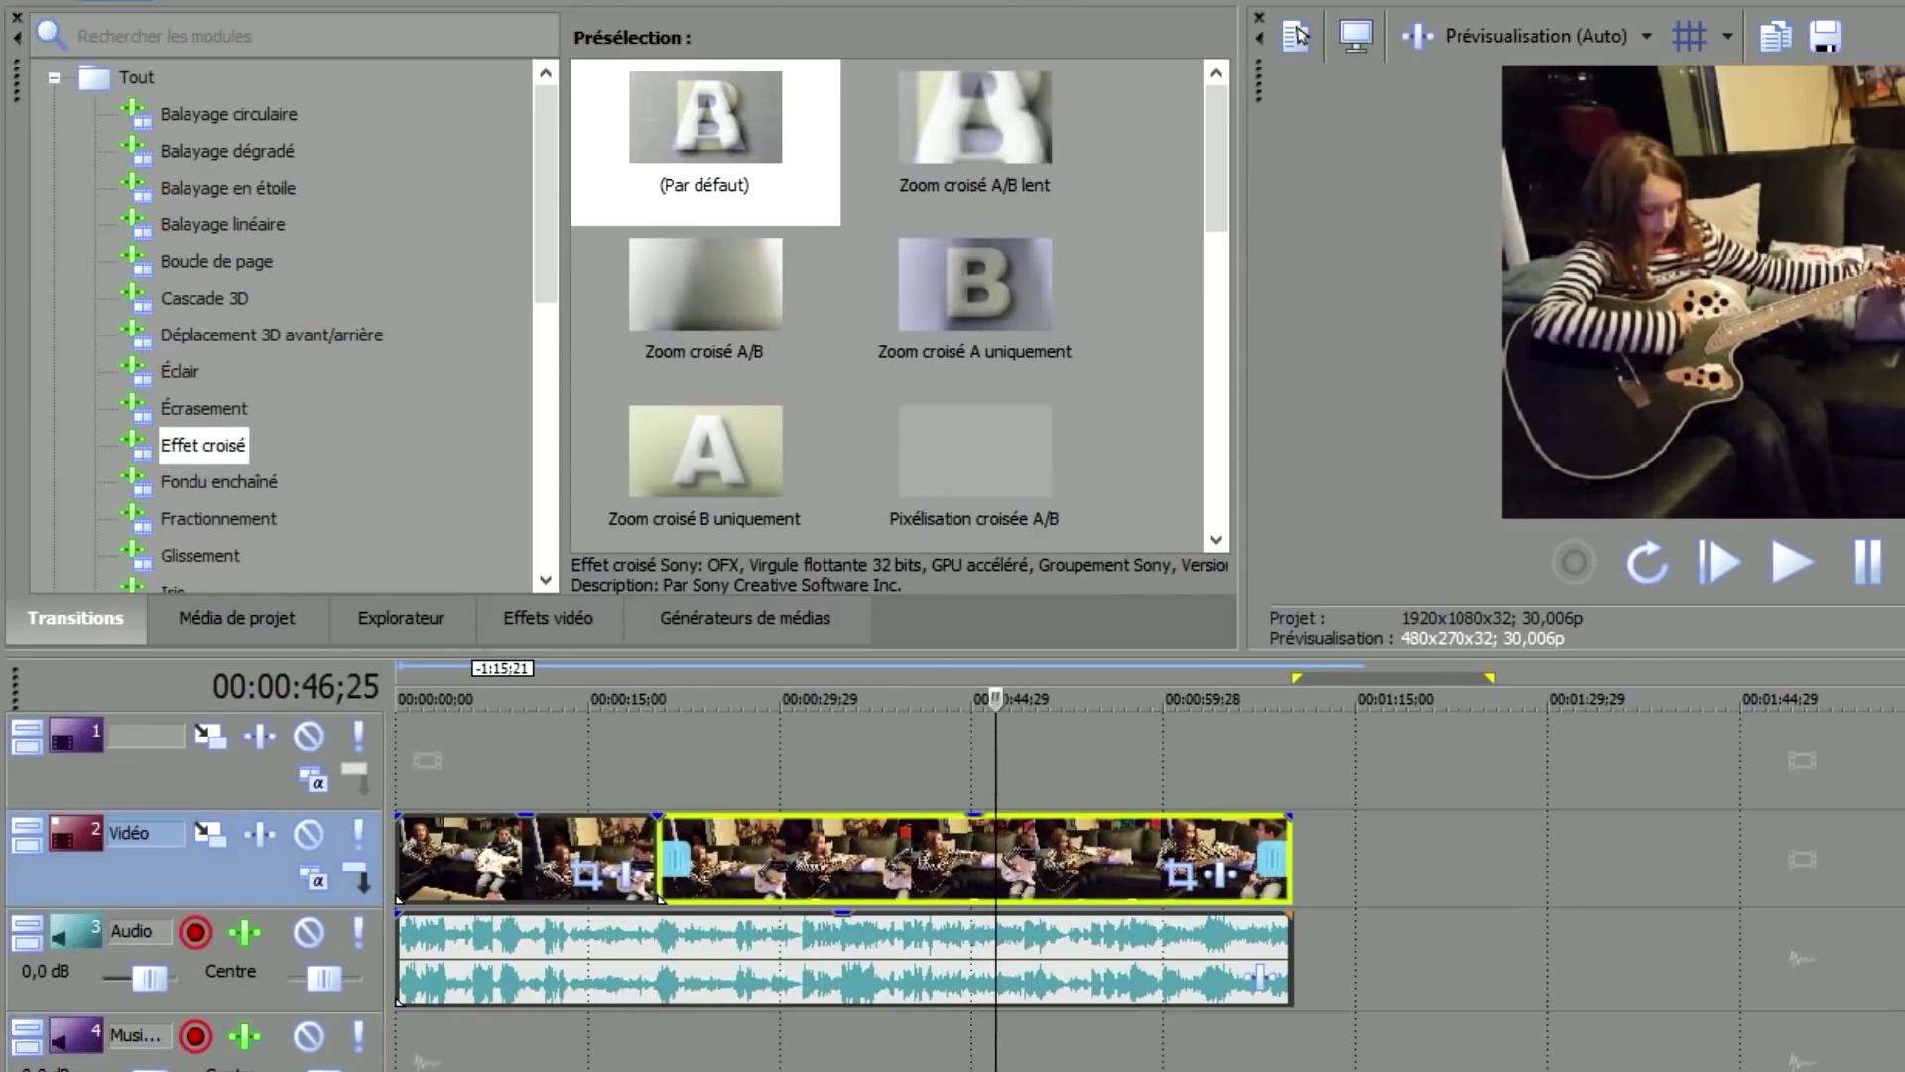
{"action": "key", "text": "s"}
{"action": "left_click", "coordinate": [520, 855]}
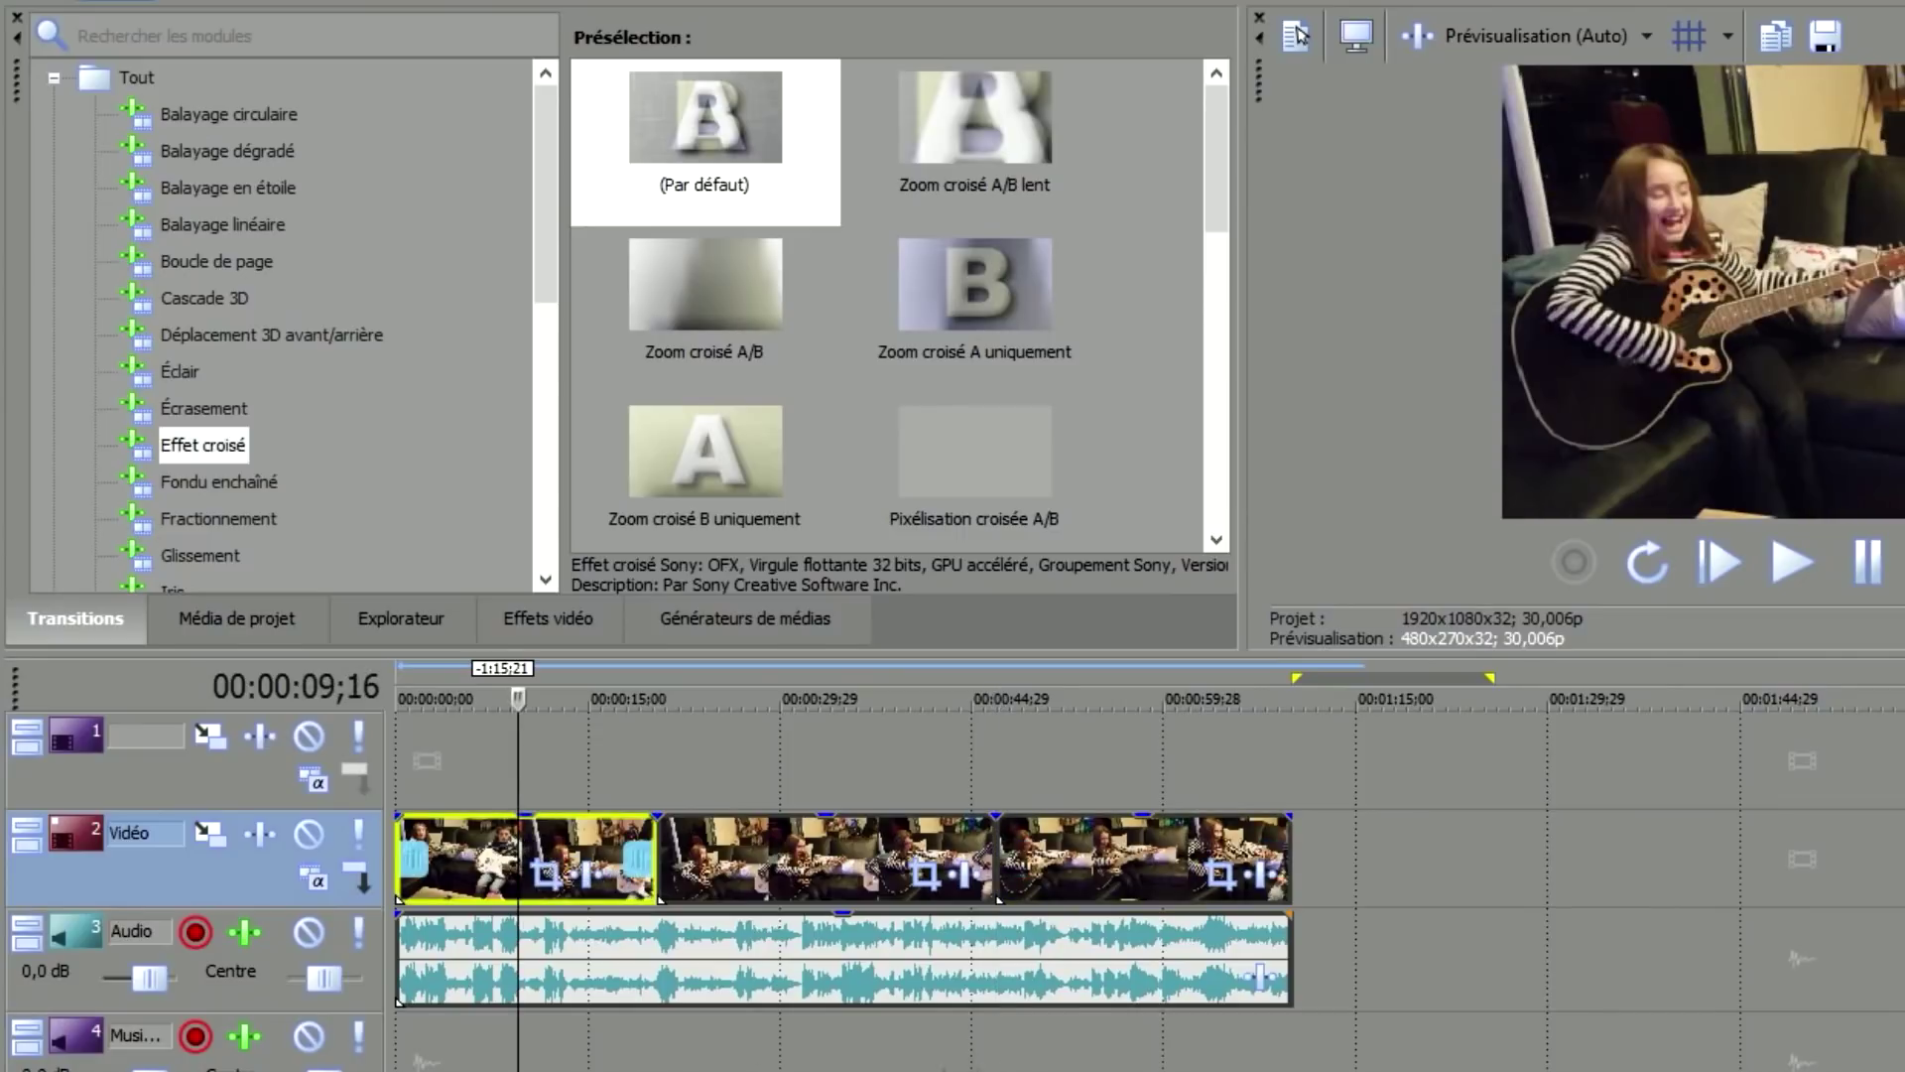
Add the Effet croisé transition at the cut between the first and second video segments.
{"action": "left_click", "coordinate": [736, 764]}
{"action": "left_click_drag", "start_coordinate": [188, 457], "coordinate": [661, 880]}
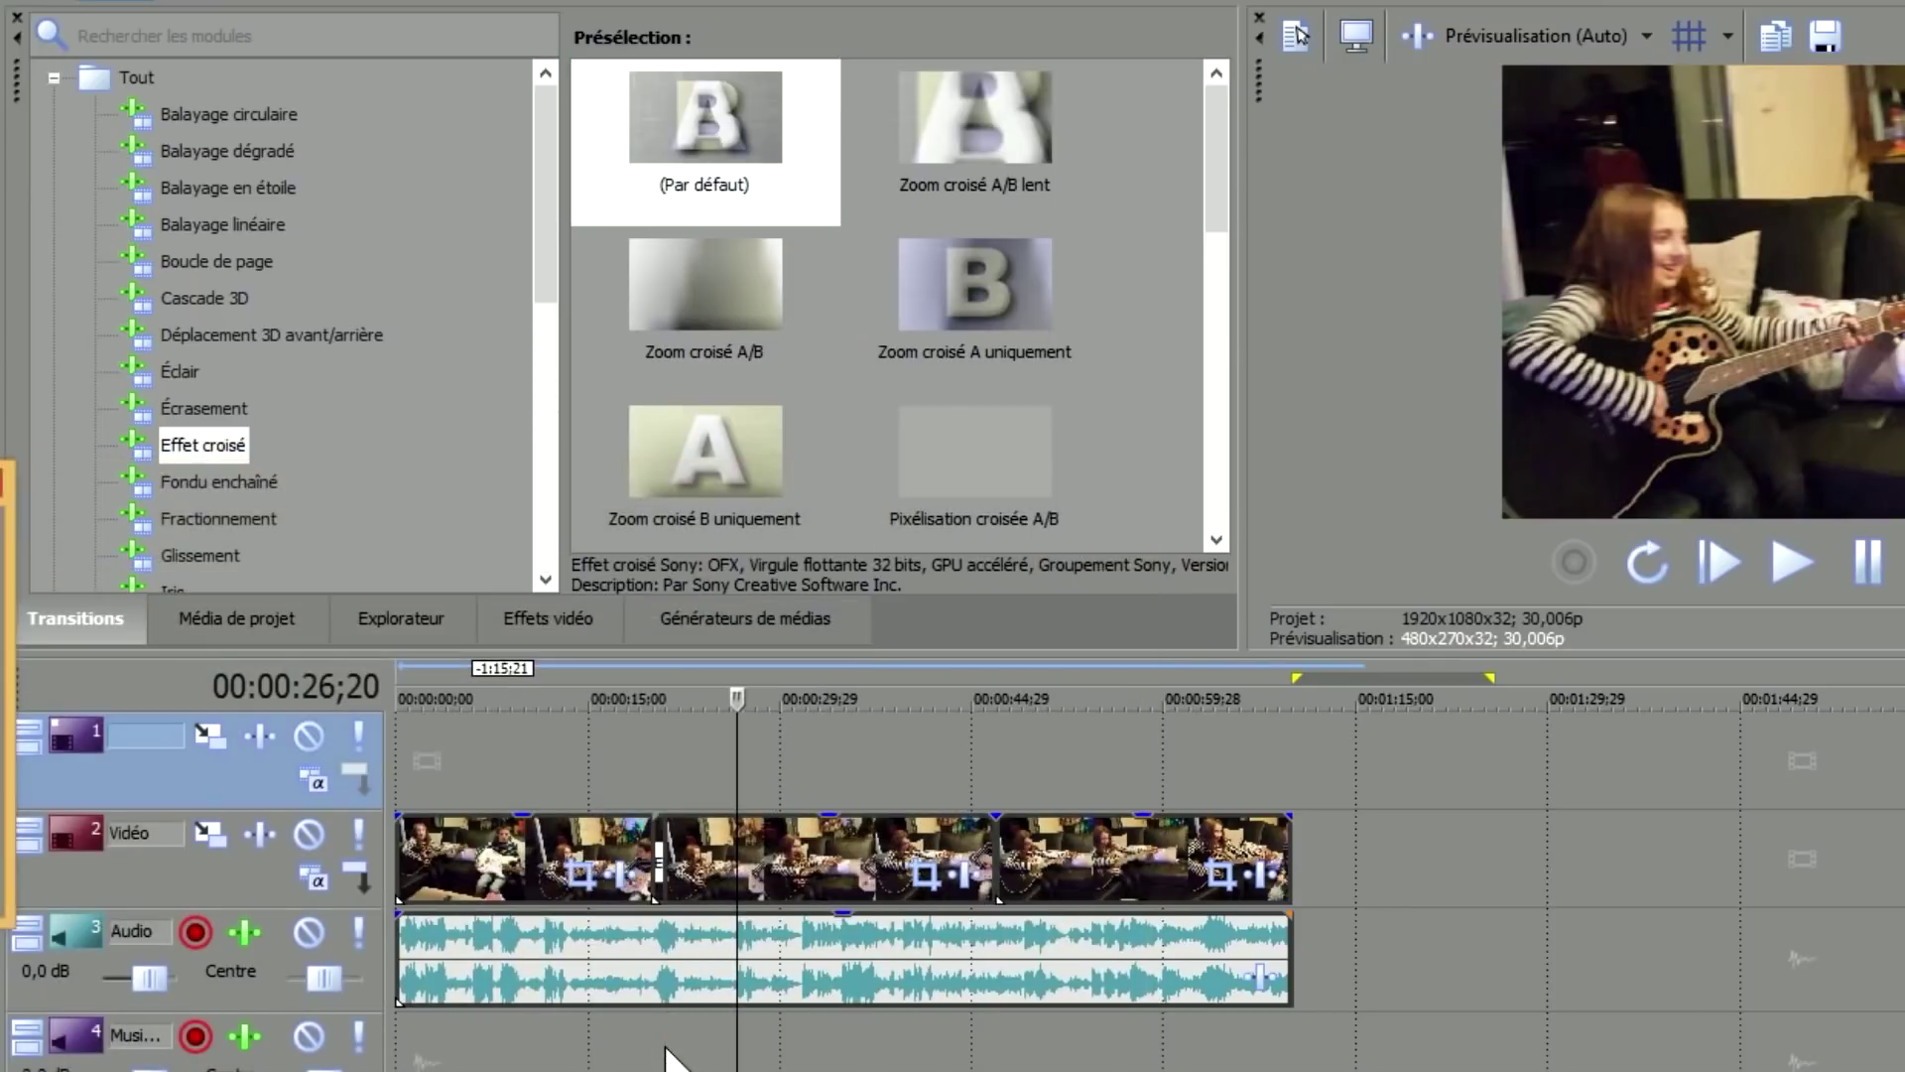
{"action": "left_click", "coordinate": [653, 968]}
Select all three video segments and apply the default Effet croisé transition to both cuts at once.
{"action": "scroll", "coordinate": [1072, 988], "scroll_direction": "up", "scroll_amount": 4}
{"action": "scroll", "coordinate": [1077, 993], "scroll_direction": "down", "scroll_amount": 4}
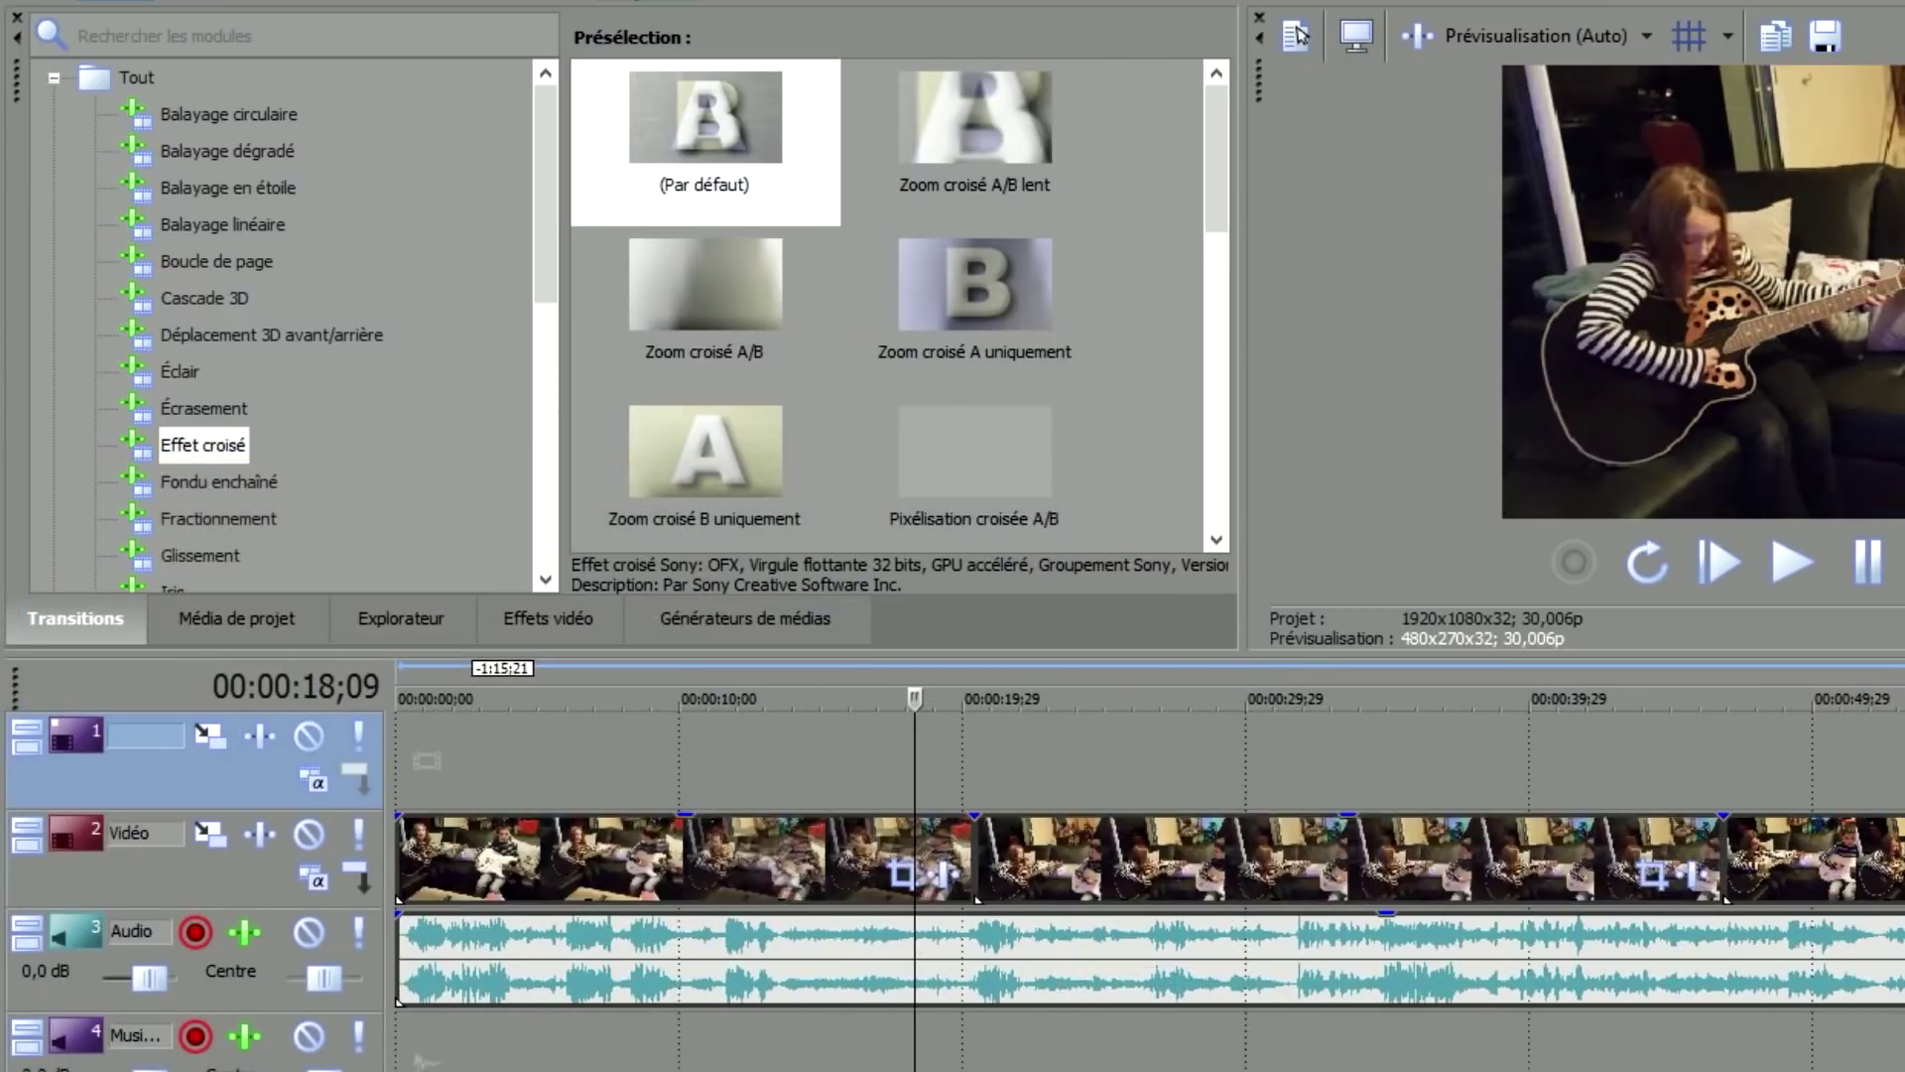
{"action": "left_click", "coordinate": [616, 858]}
{"action": "left_click", "coordinate": [1613, 873], "text": "ctrl"}
{"action": "left_click", "coordinate": [1824, 869], "text": "ctrl"}
{"action": "left_click_drag", "start_coordinate": [705, 129], "coordinate": [684, 859]}
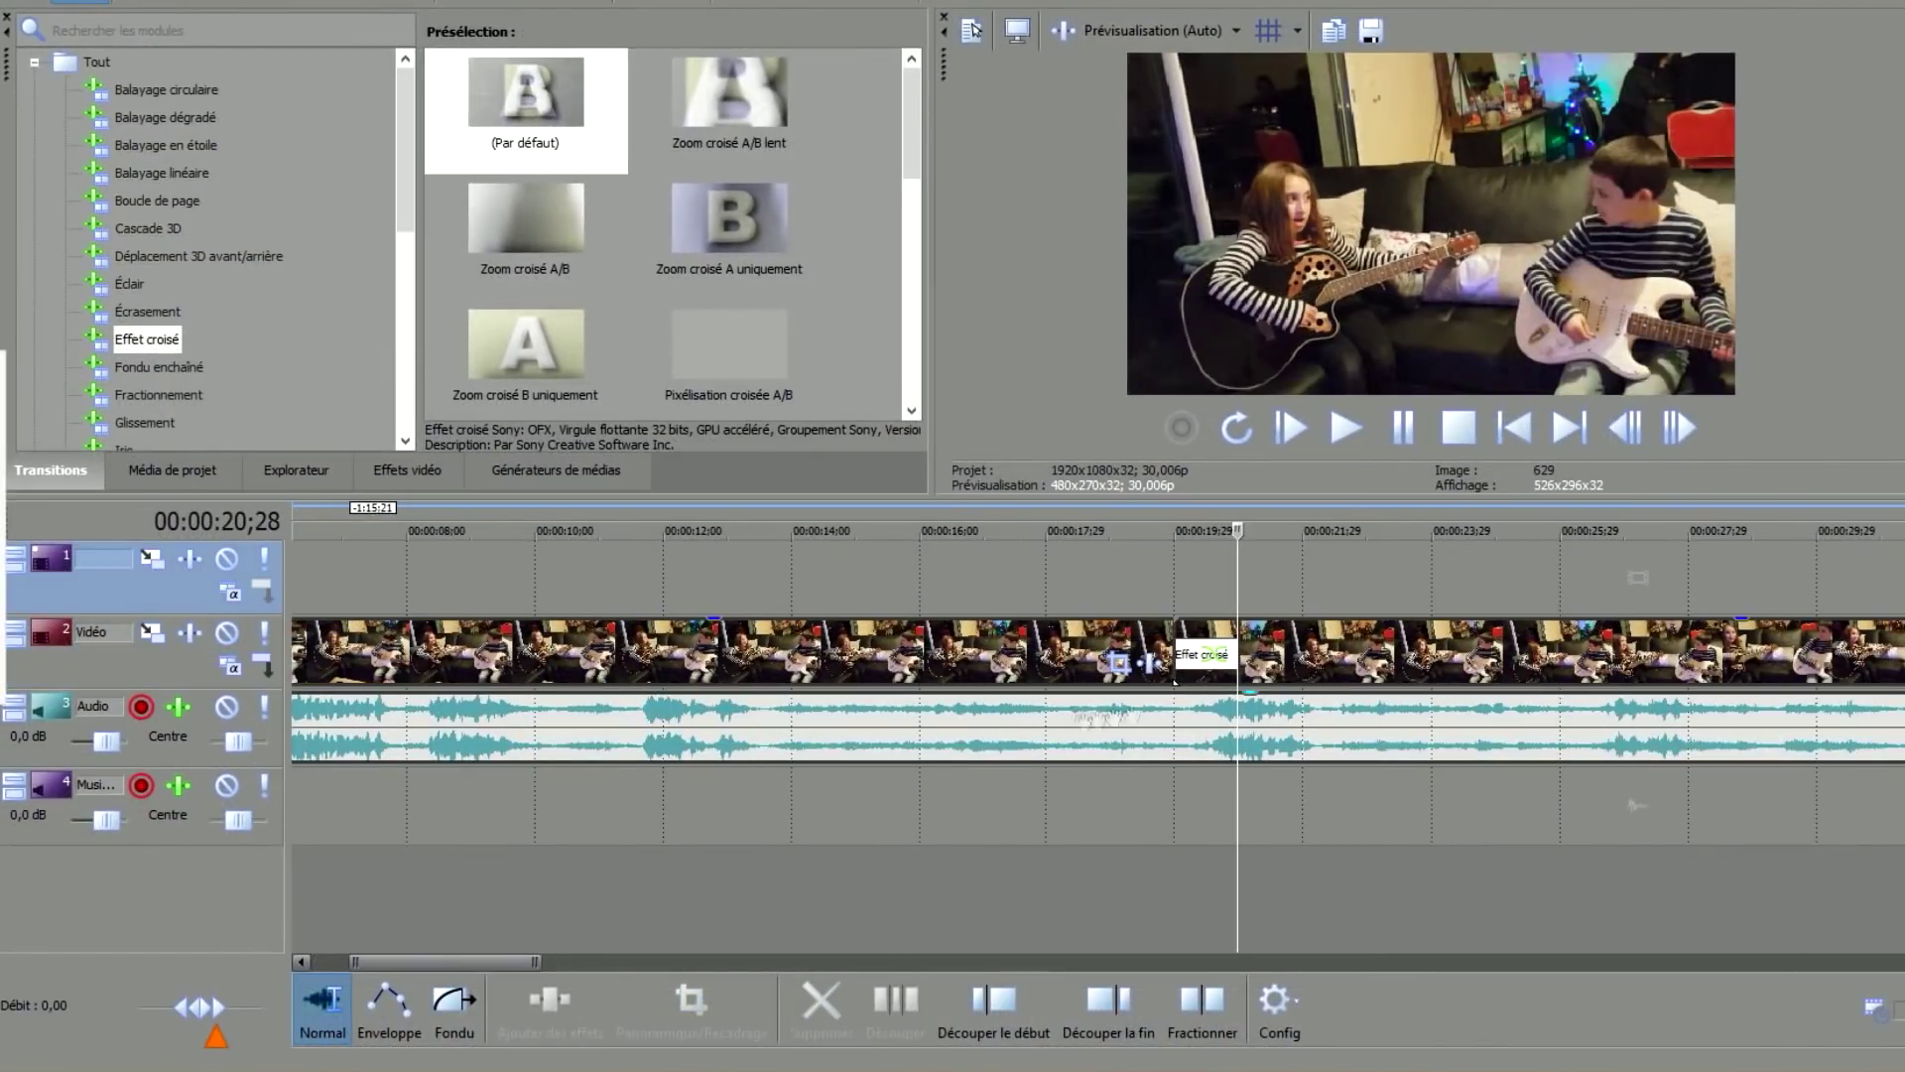
{"action": "scroll", "coordinate": [1385, 596], "scroll_direction": "down", "scroll_amount": 3}
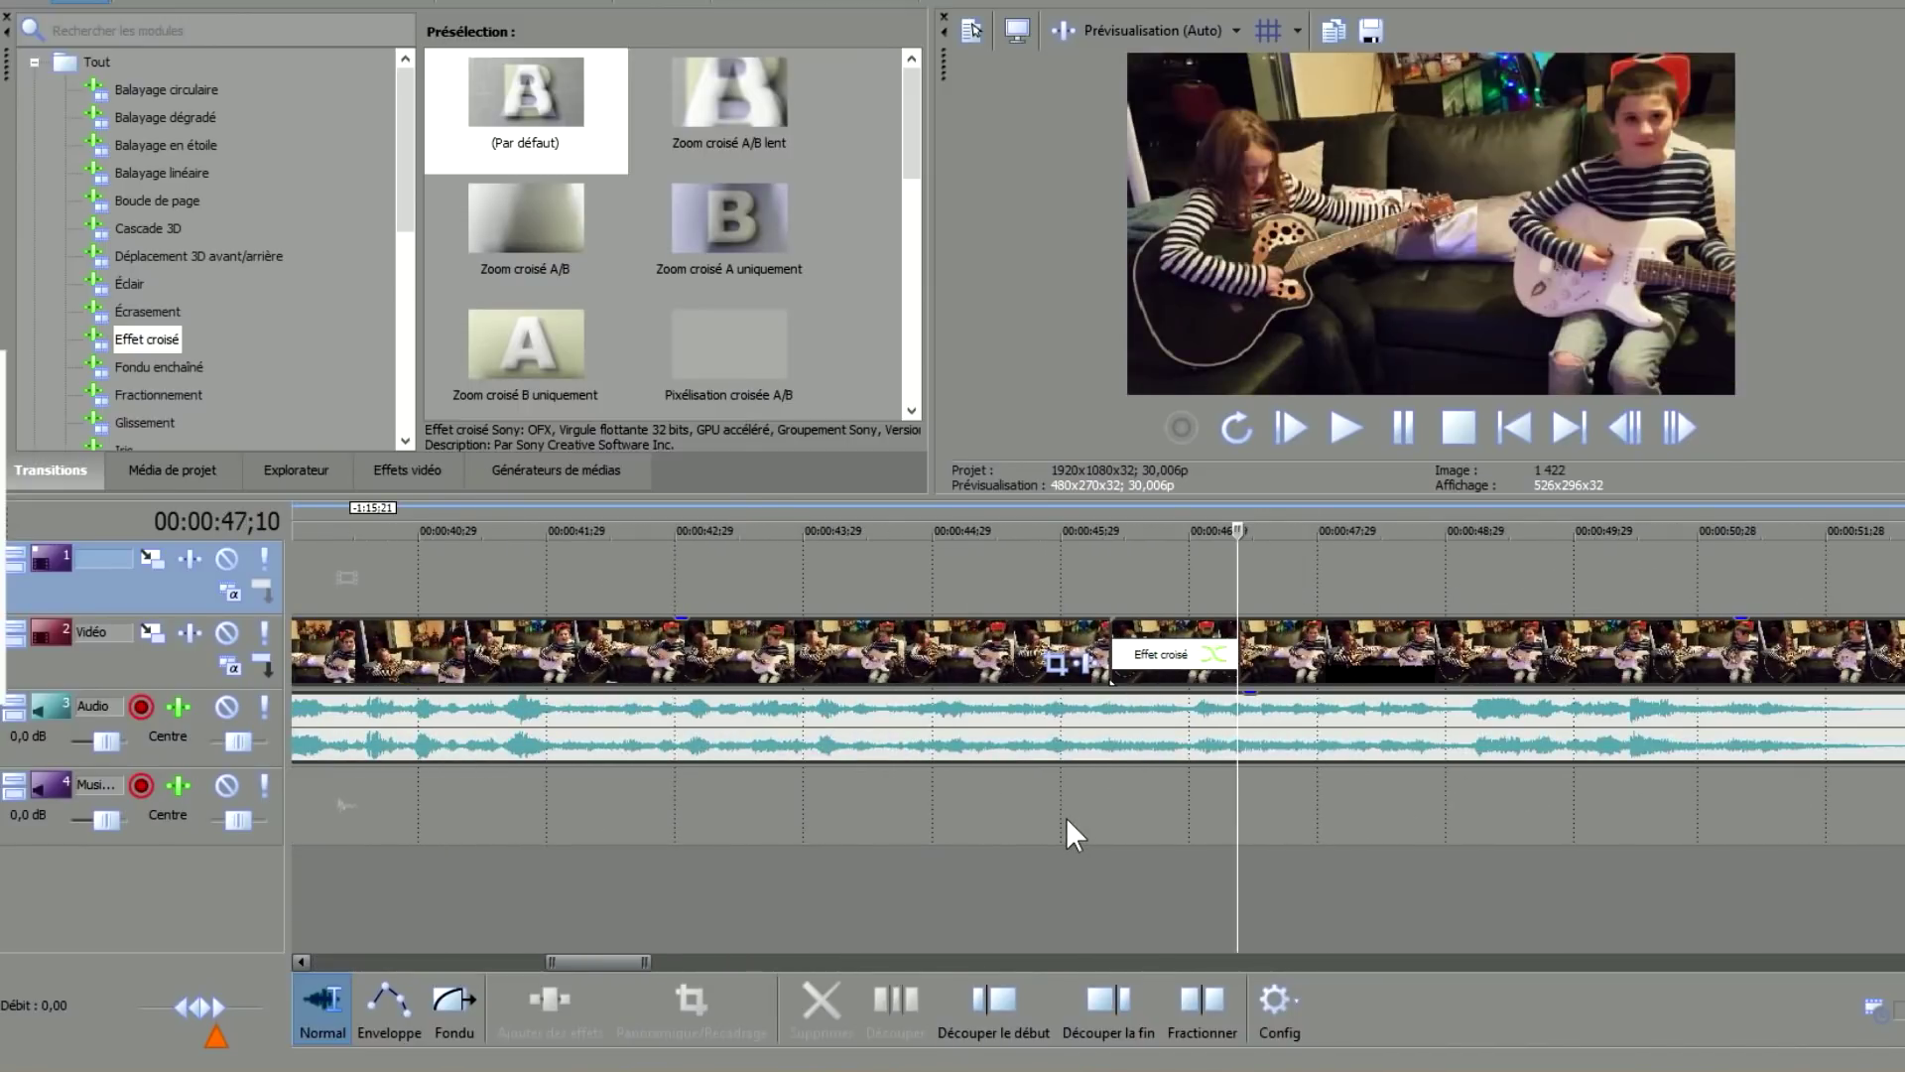
Insert a marker on the timeline at 00:00:35;10.
{"action": "scroll", "coordinate": [1139, 823], "scroll_direction": "down", "scroll_amount": 1}
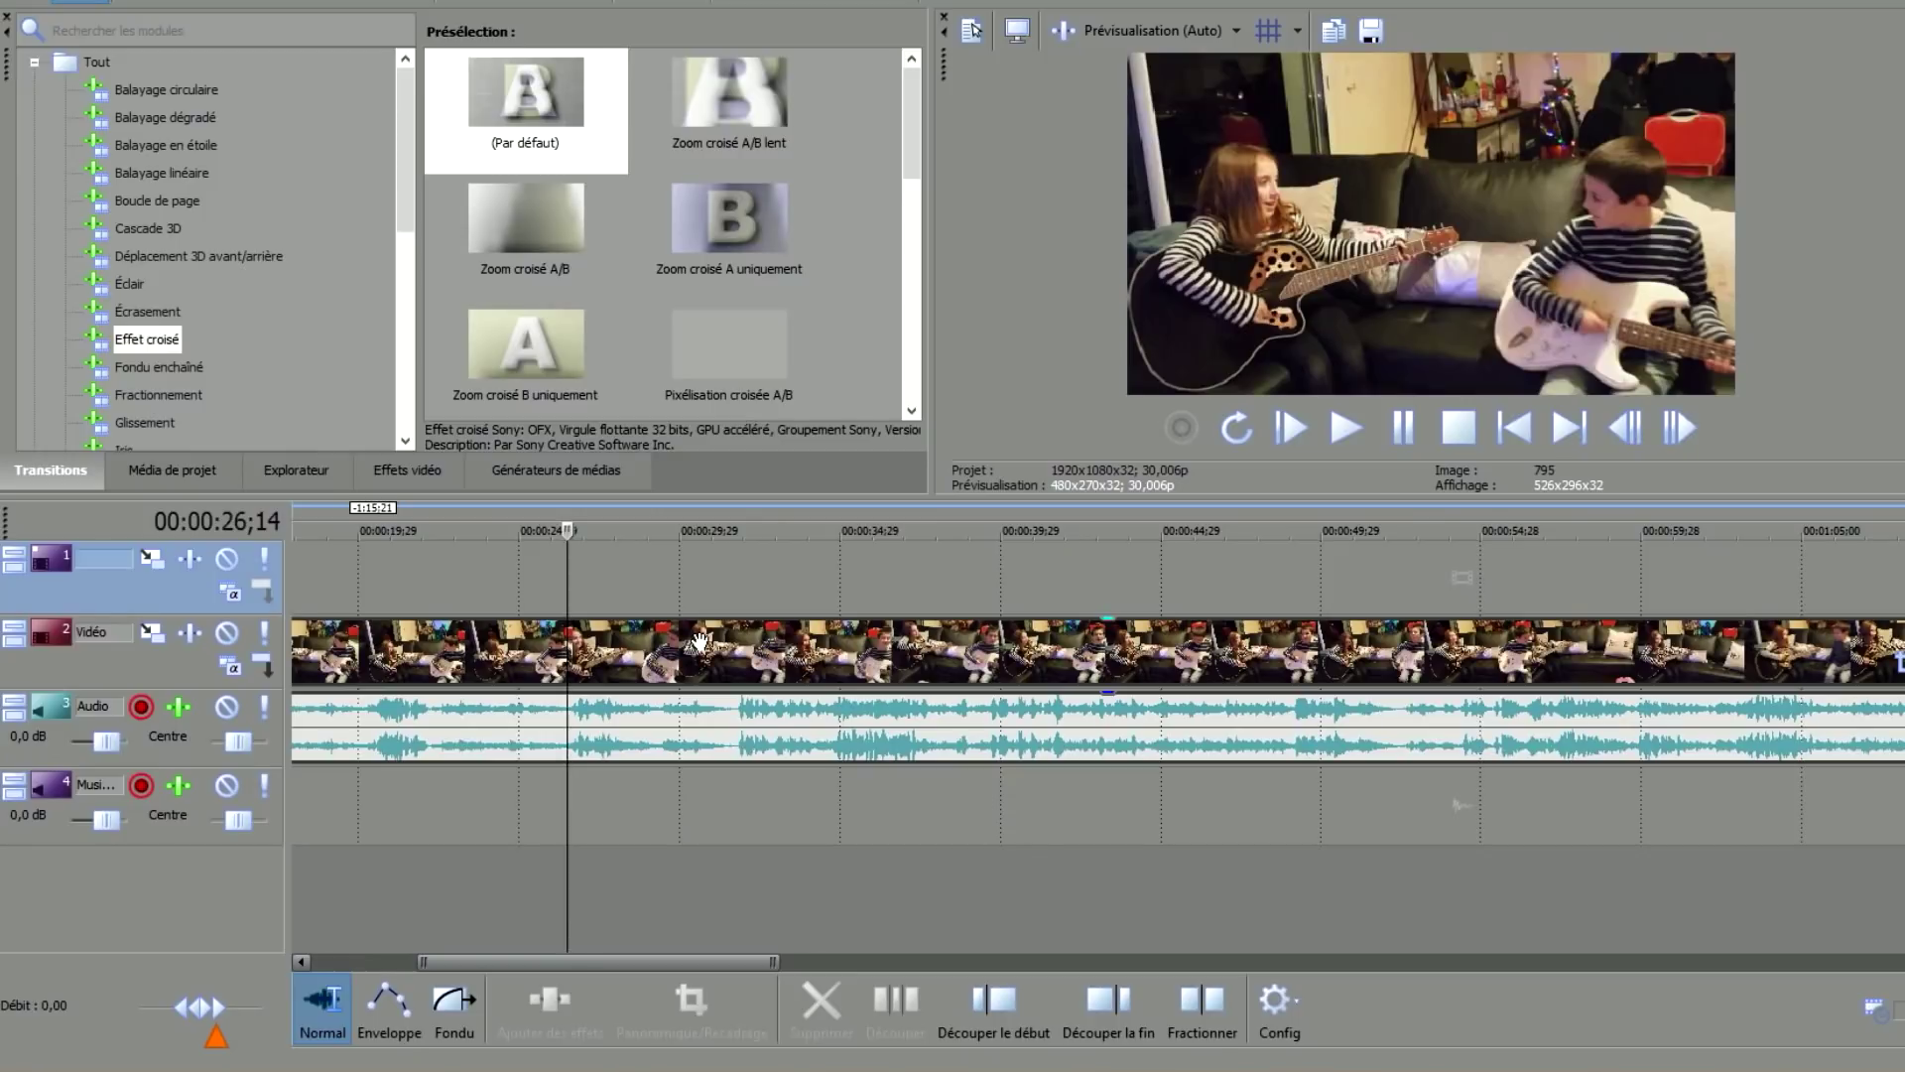
{"action": "left_click", "coordinate": [855, 581]}
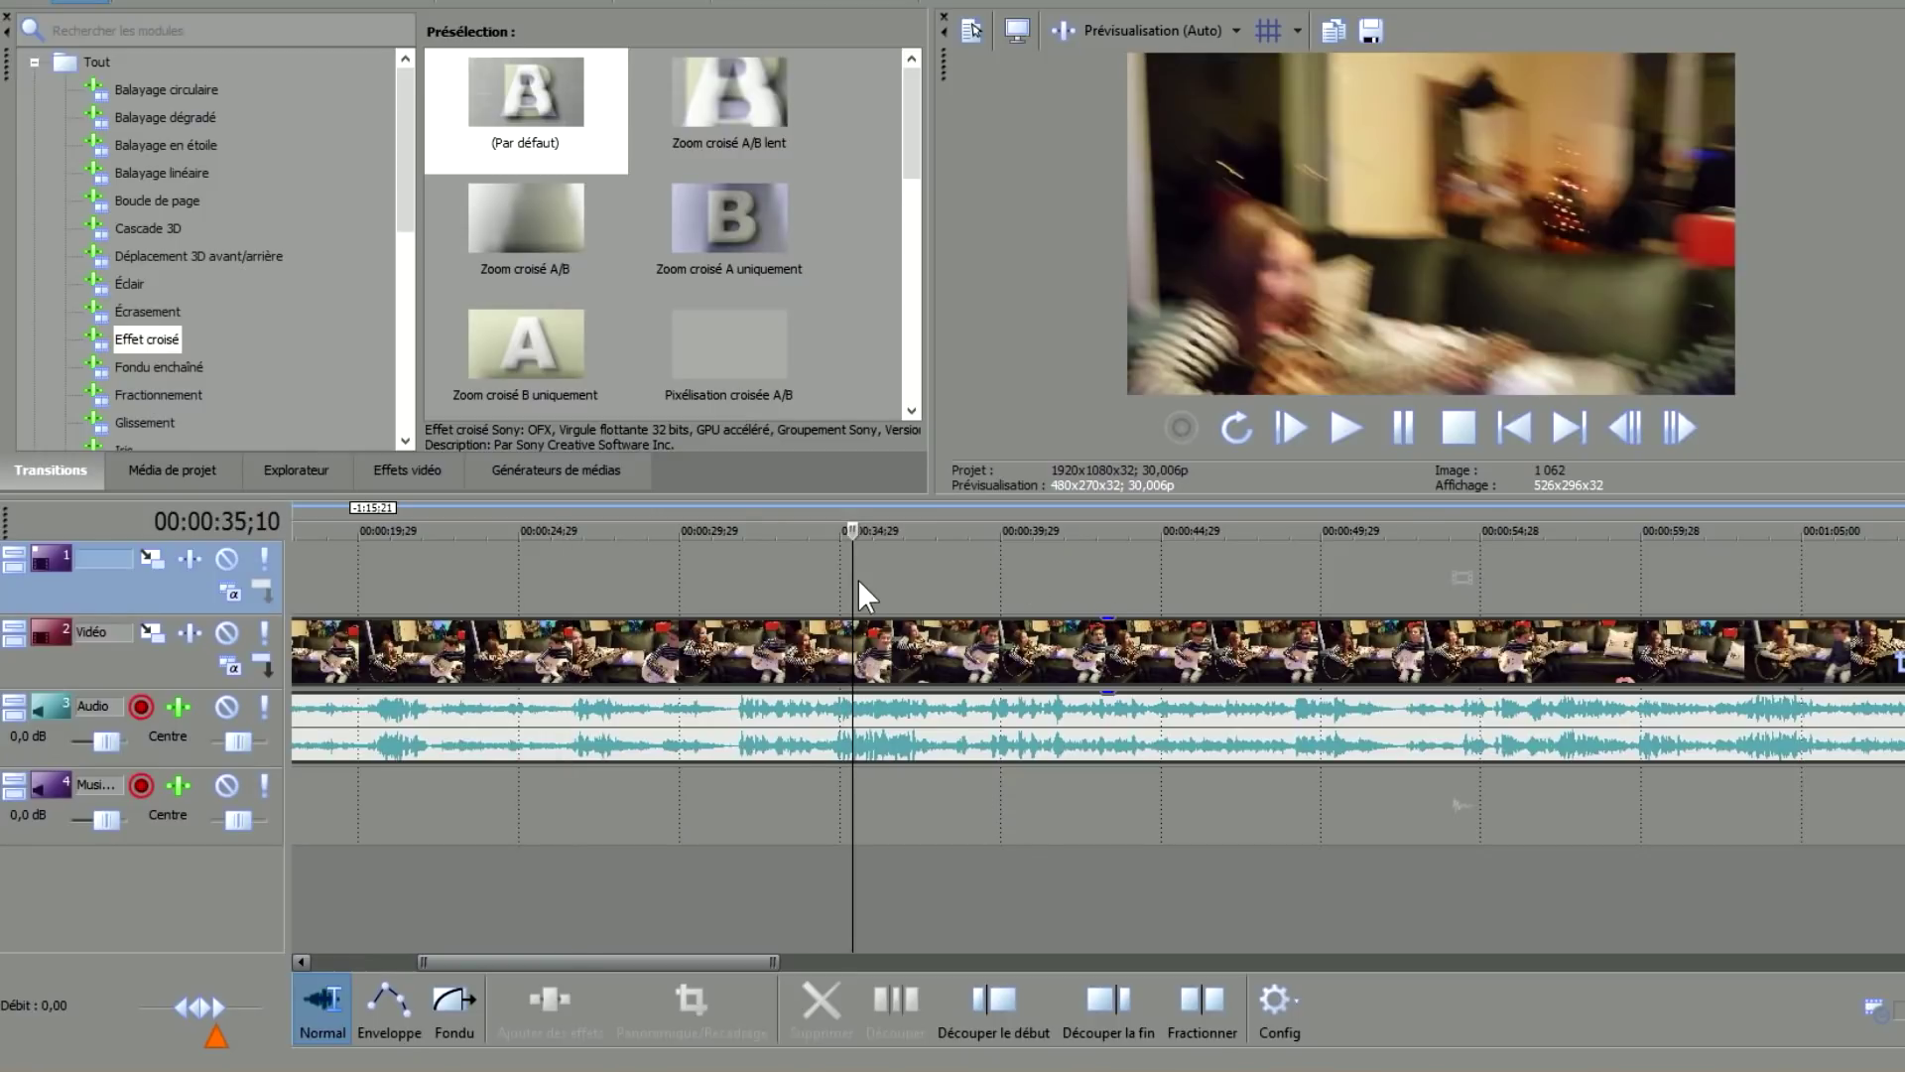
{"action": "key", "text": "m"}
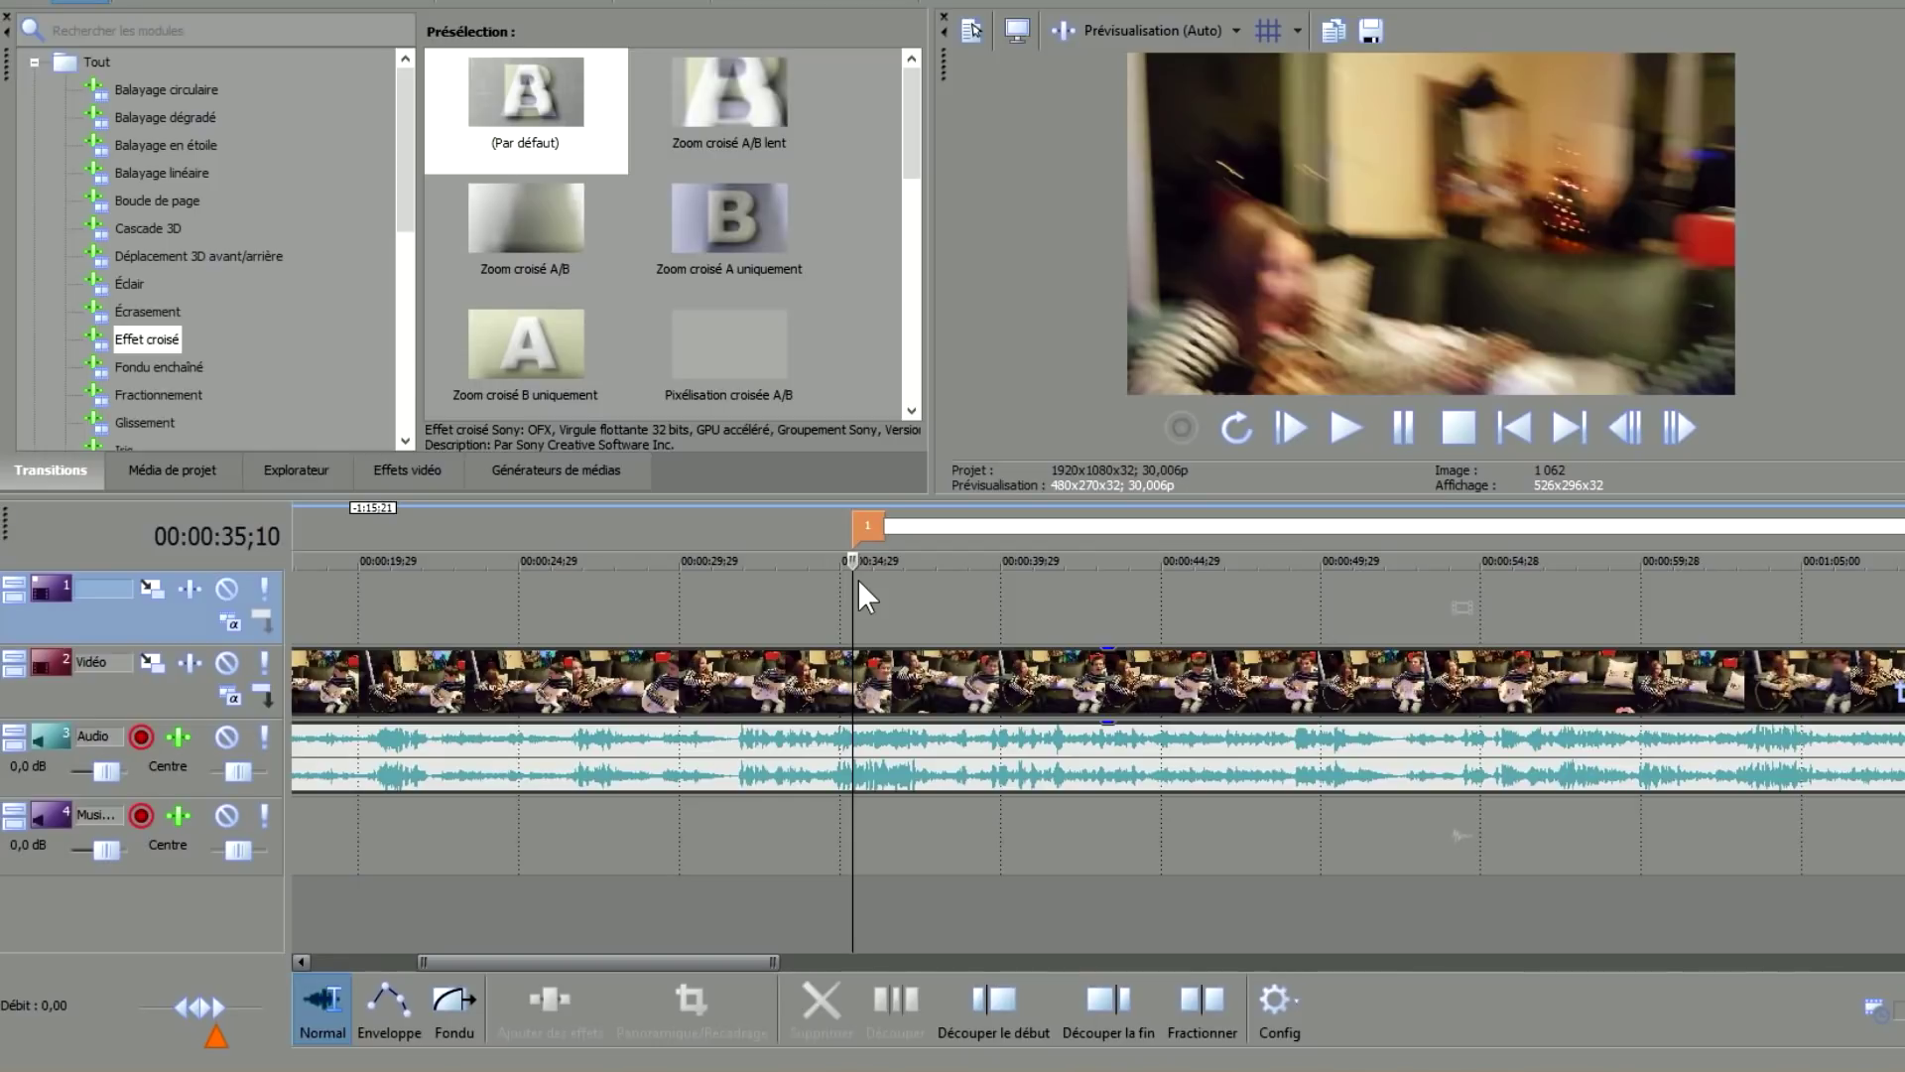
Undo the marker insertion and reposition the playback cursor at about 00:00:36;07.
{"action": "key", "text": "ctrl+z"}
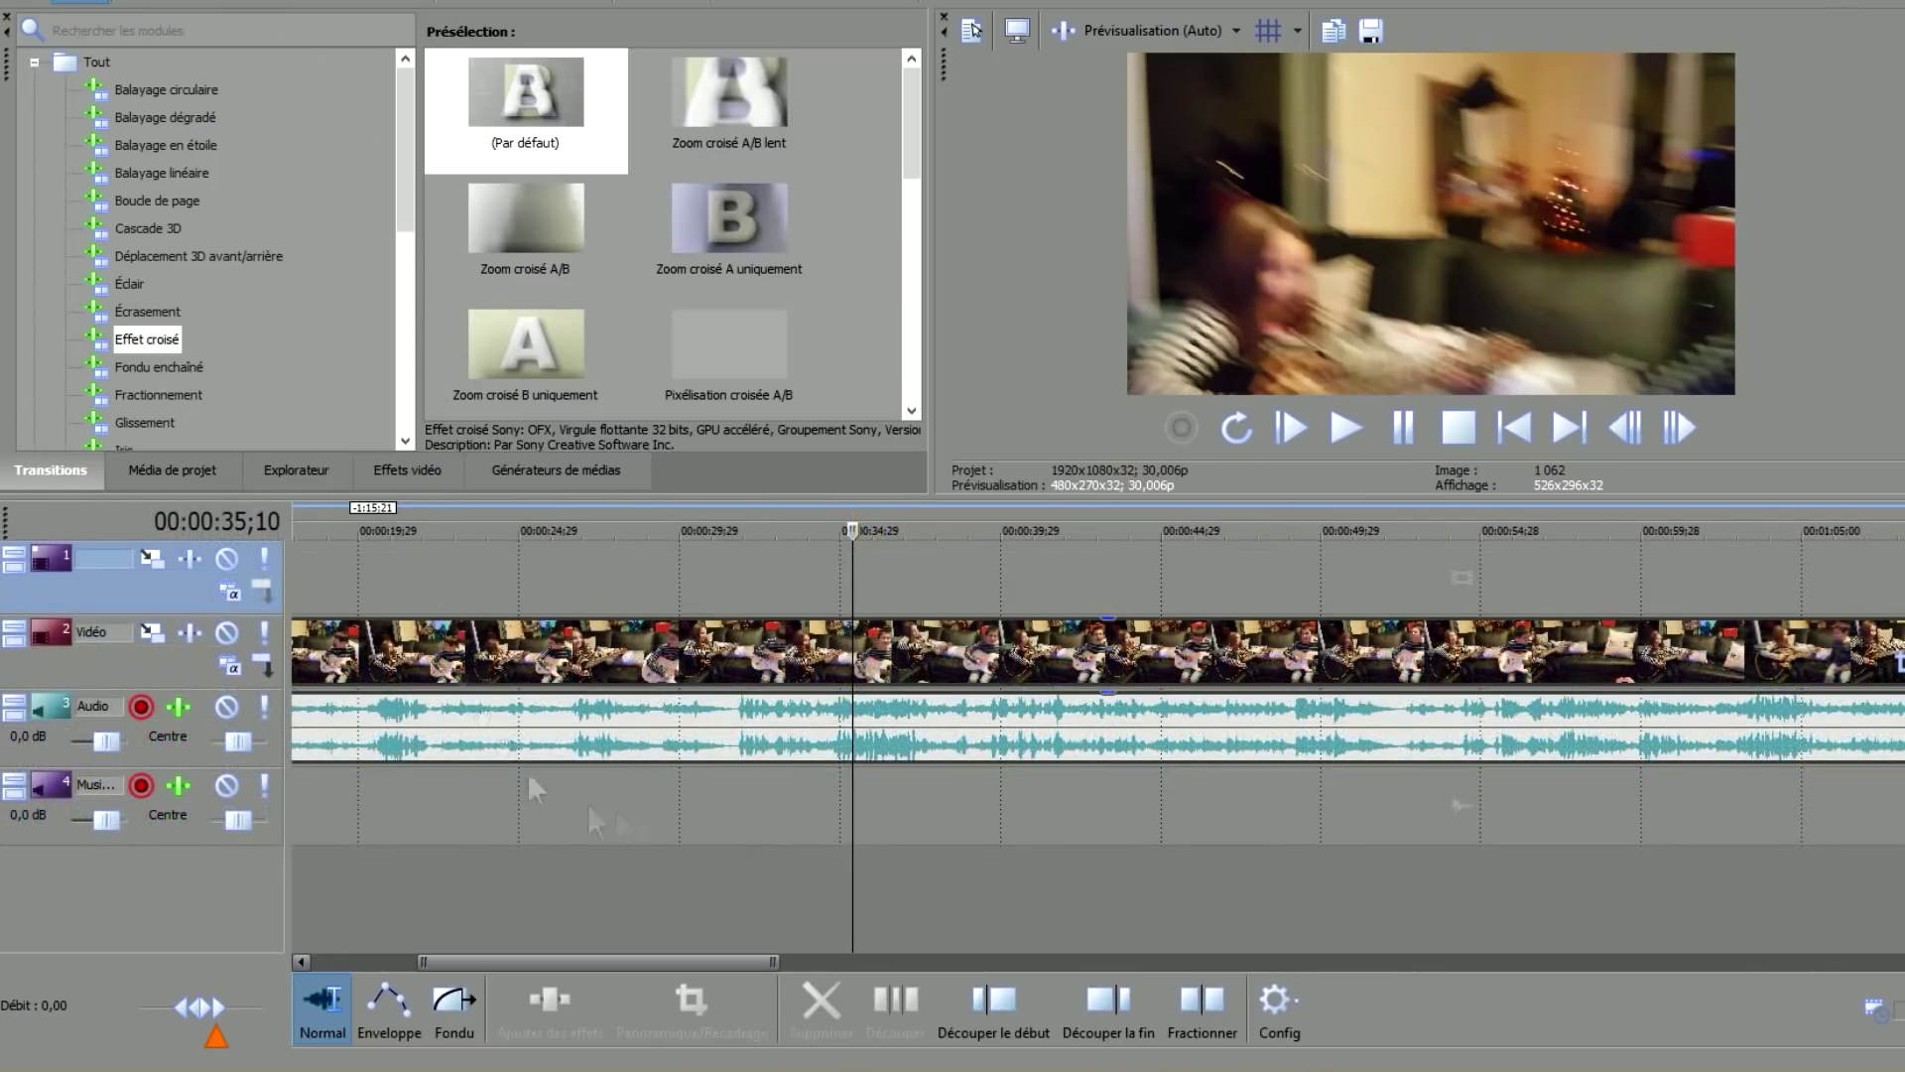
{"action": "left_click", "coordinate": [890, 650]}
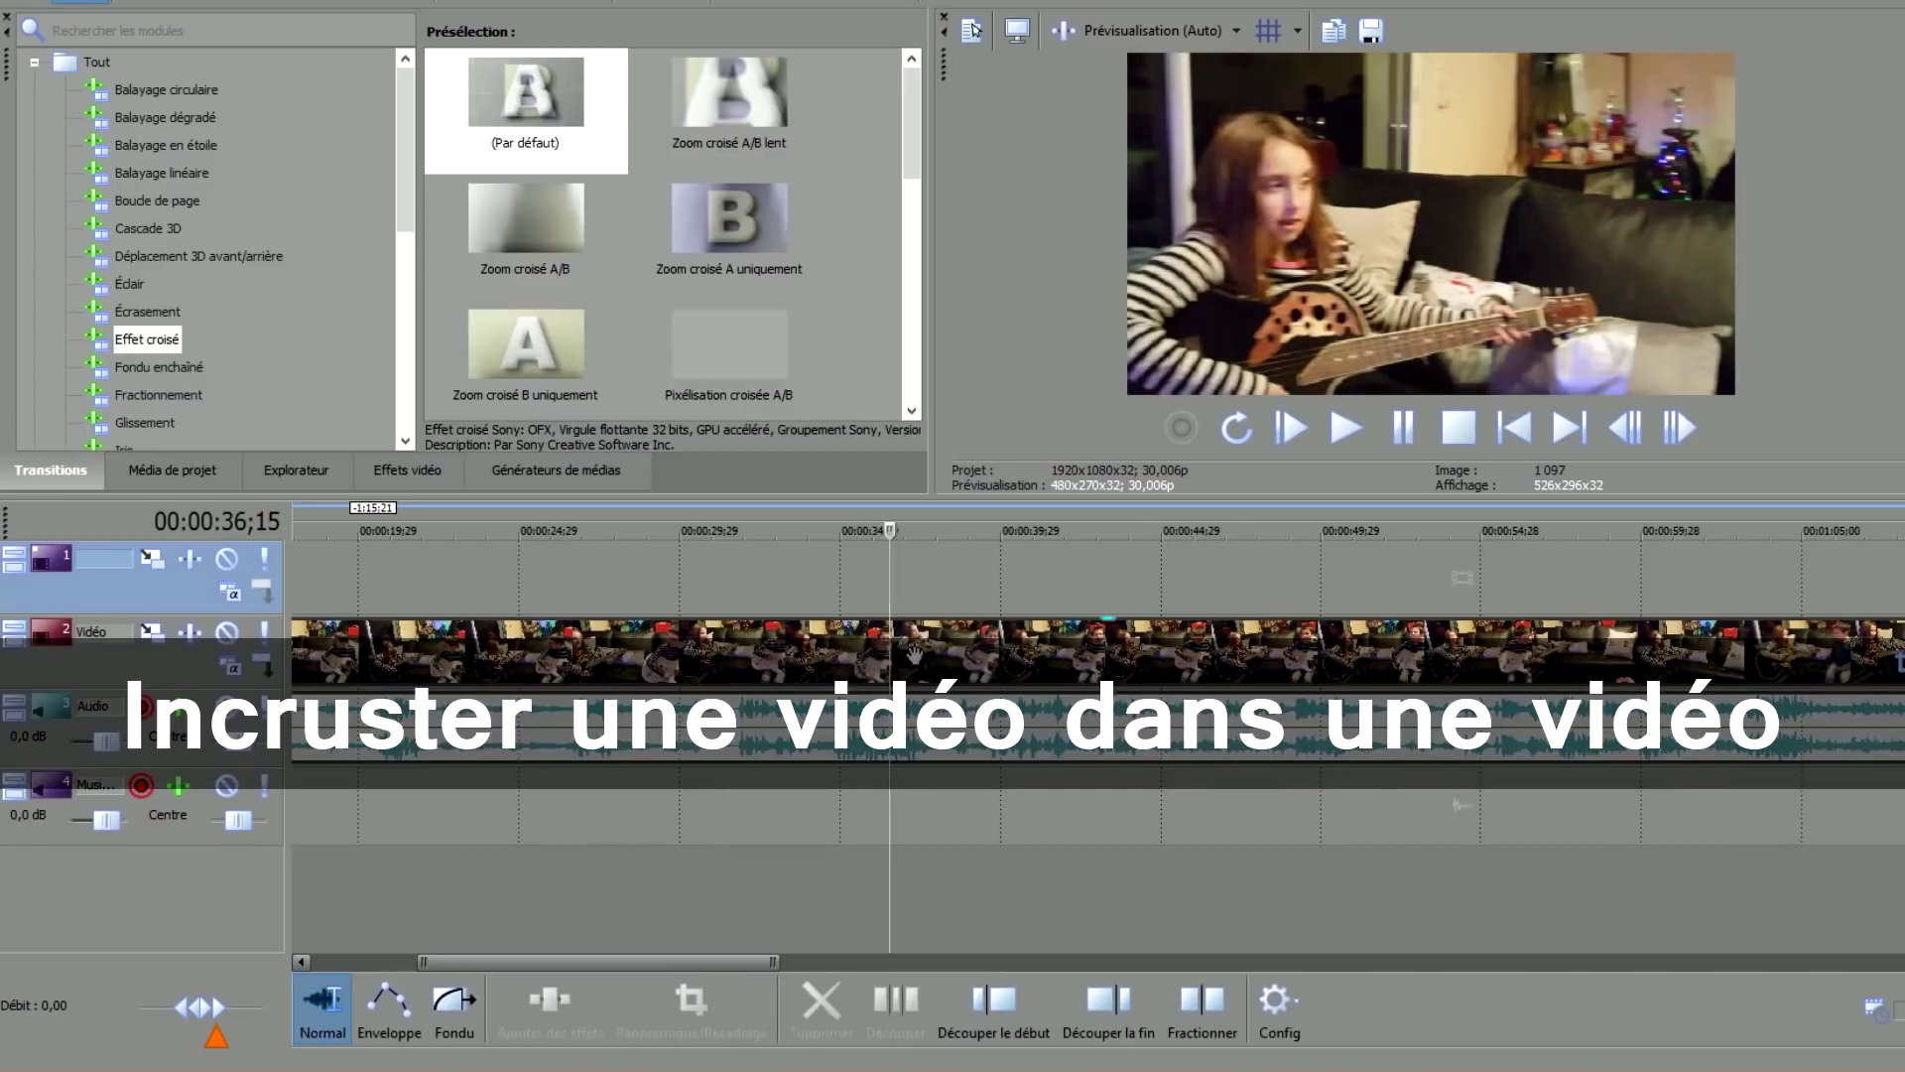
{"action": "left_click", "coordinate": [879, 582]}
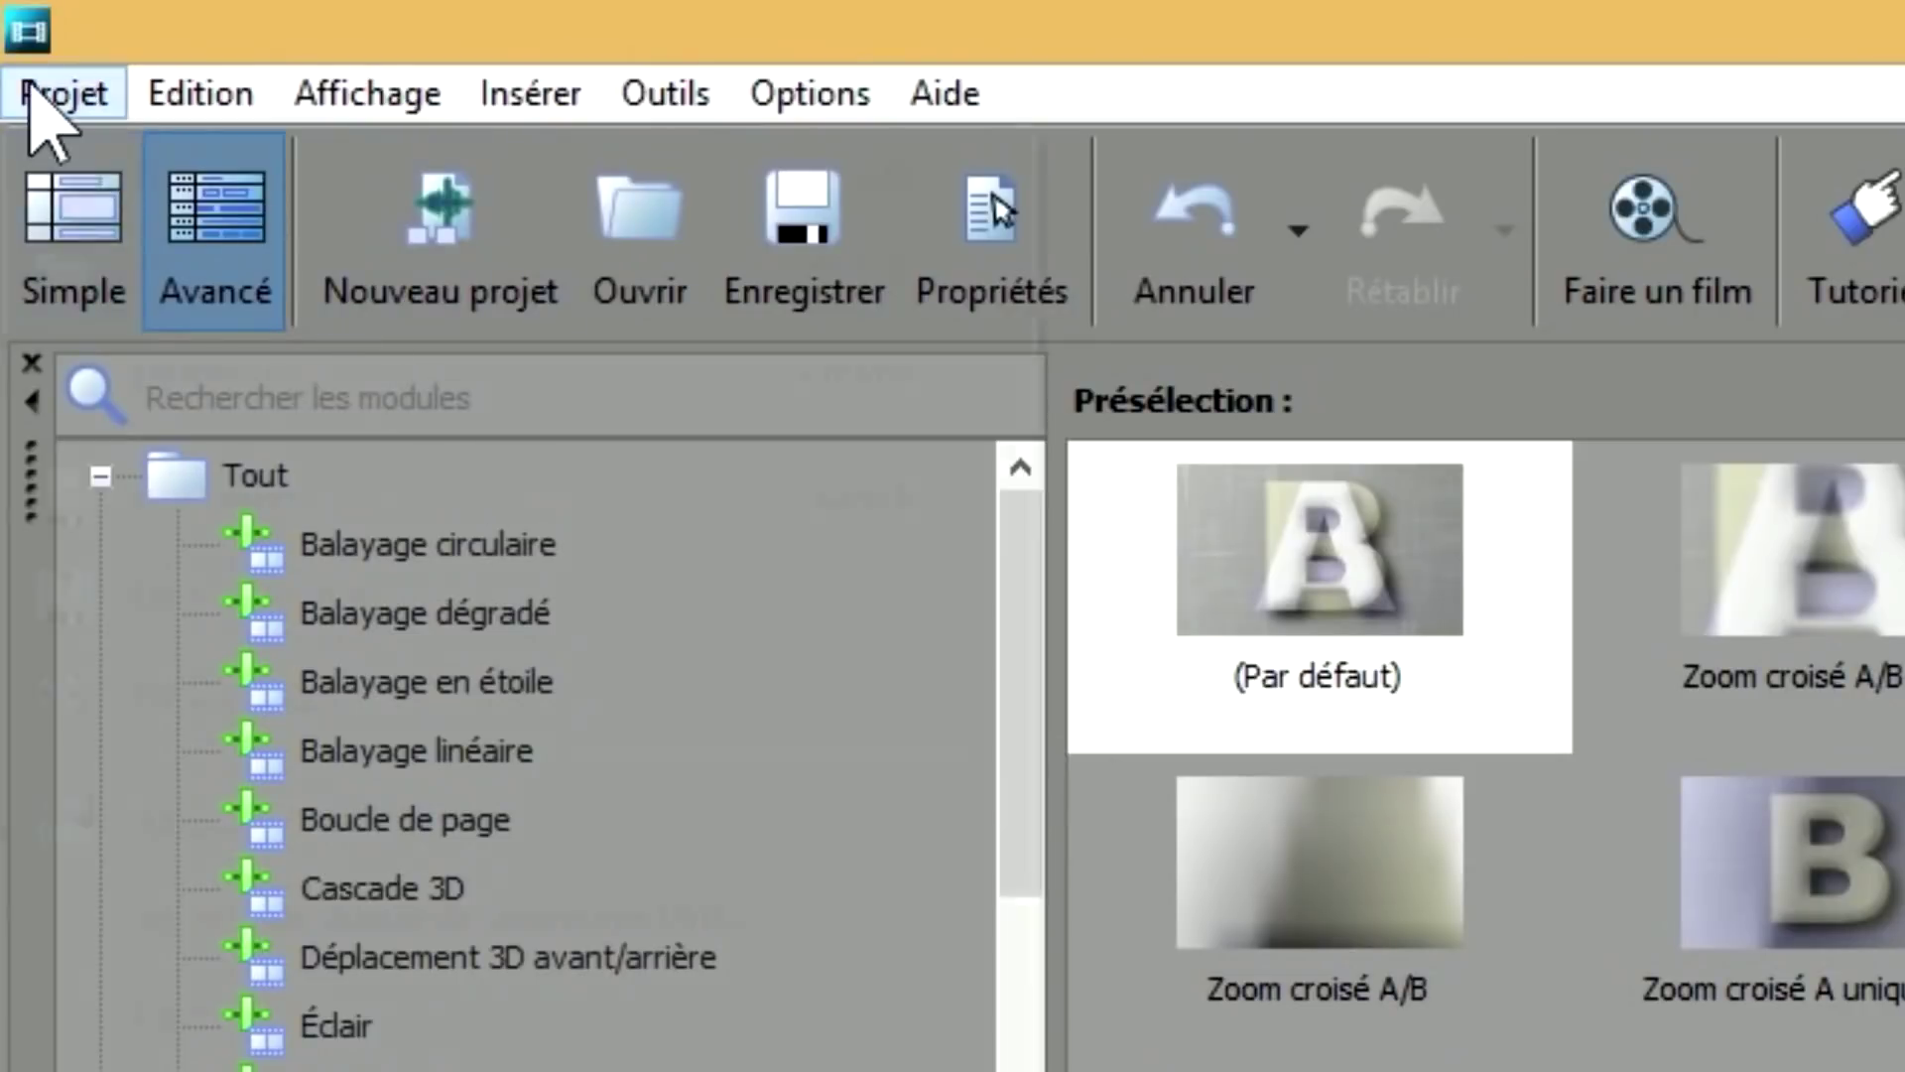
Import DSCN0680.AVI from Téléchargements and move its clip closer to the end of the first video.
{"action": "left_click", "coordinate": [55, 94]}
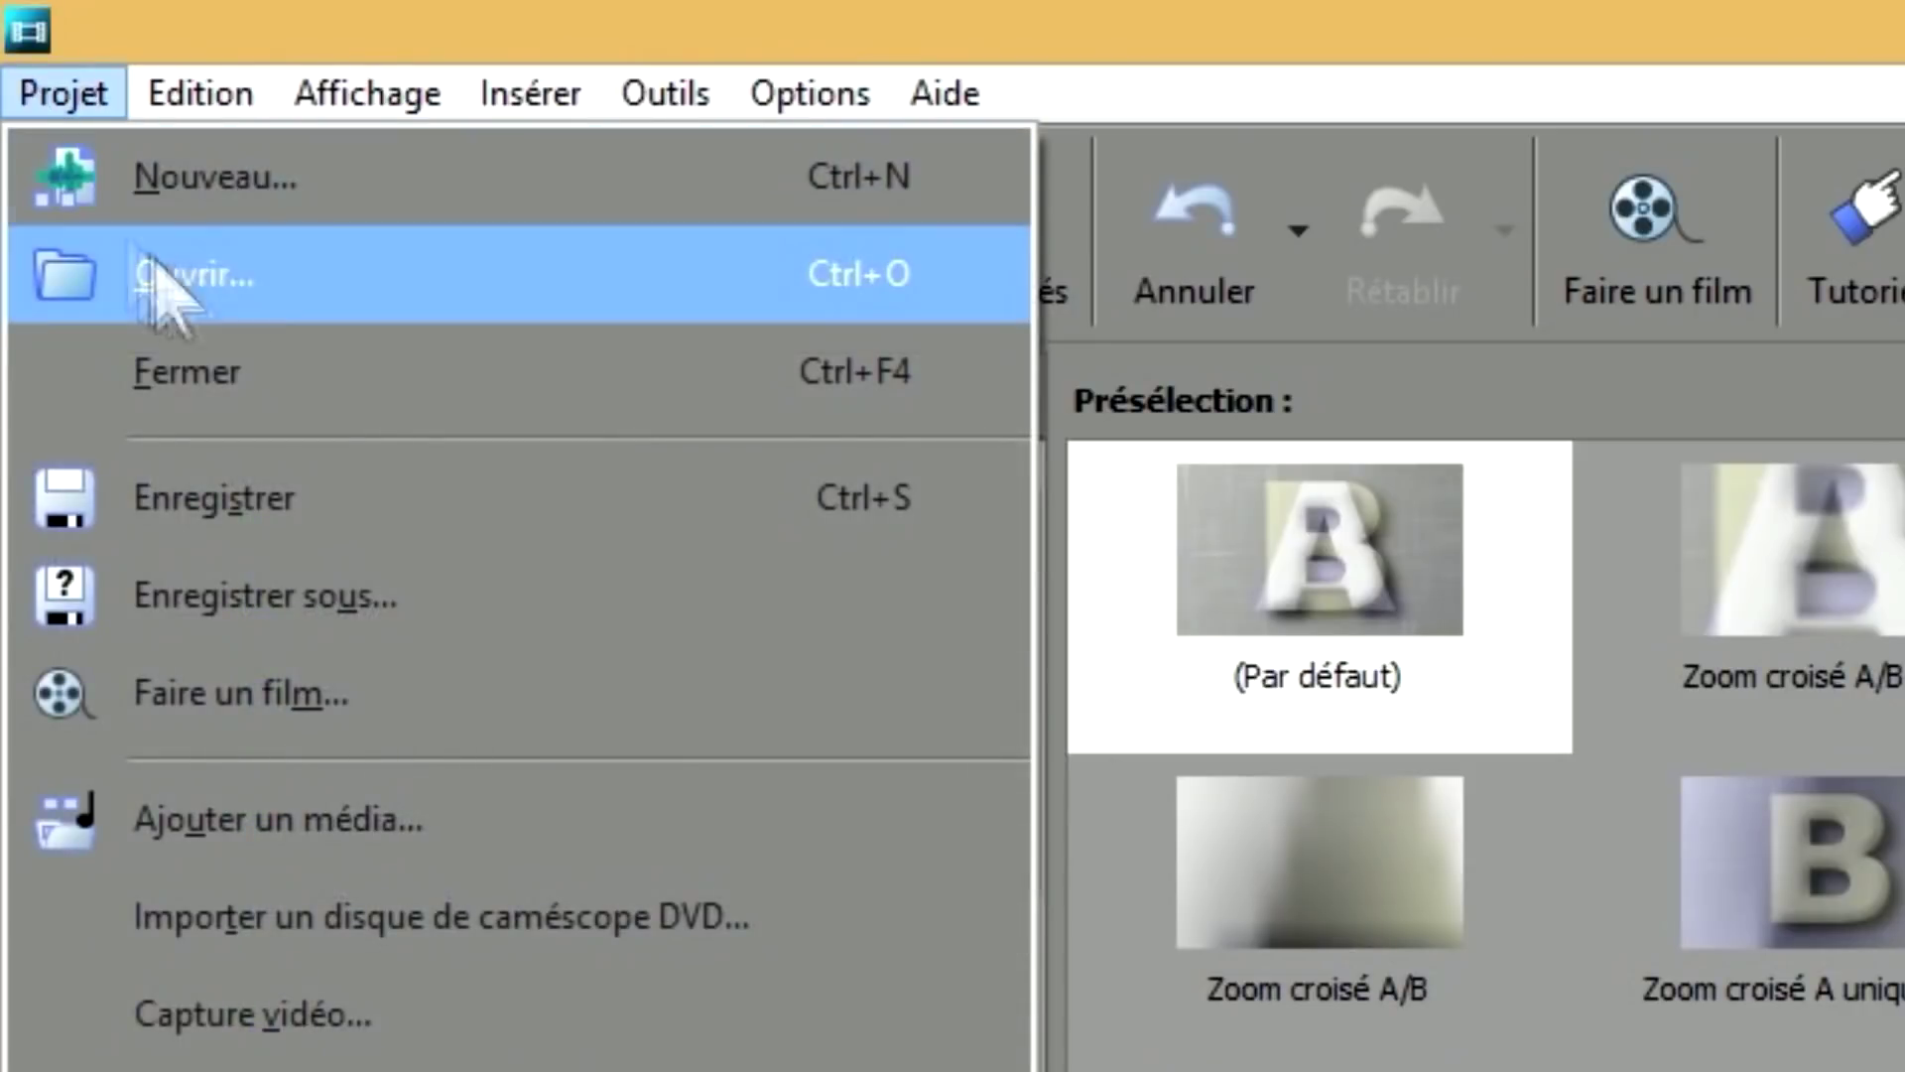
{"action": "left_click", "coordinate": [253, 286]}
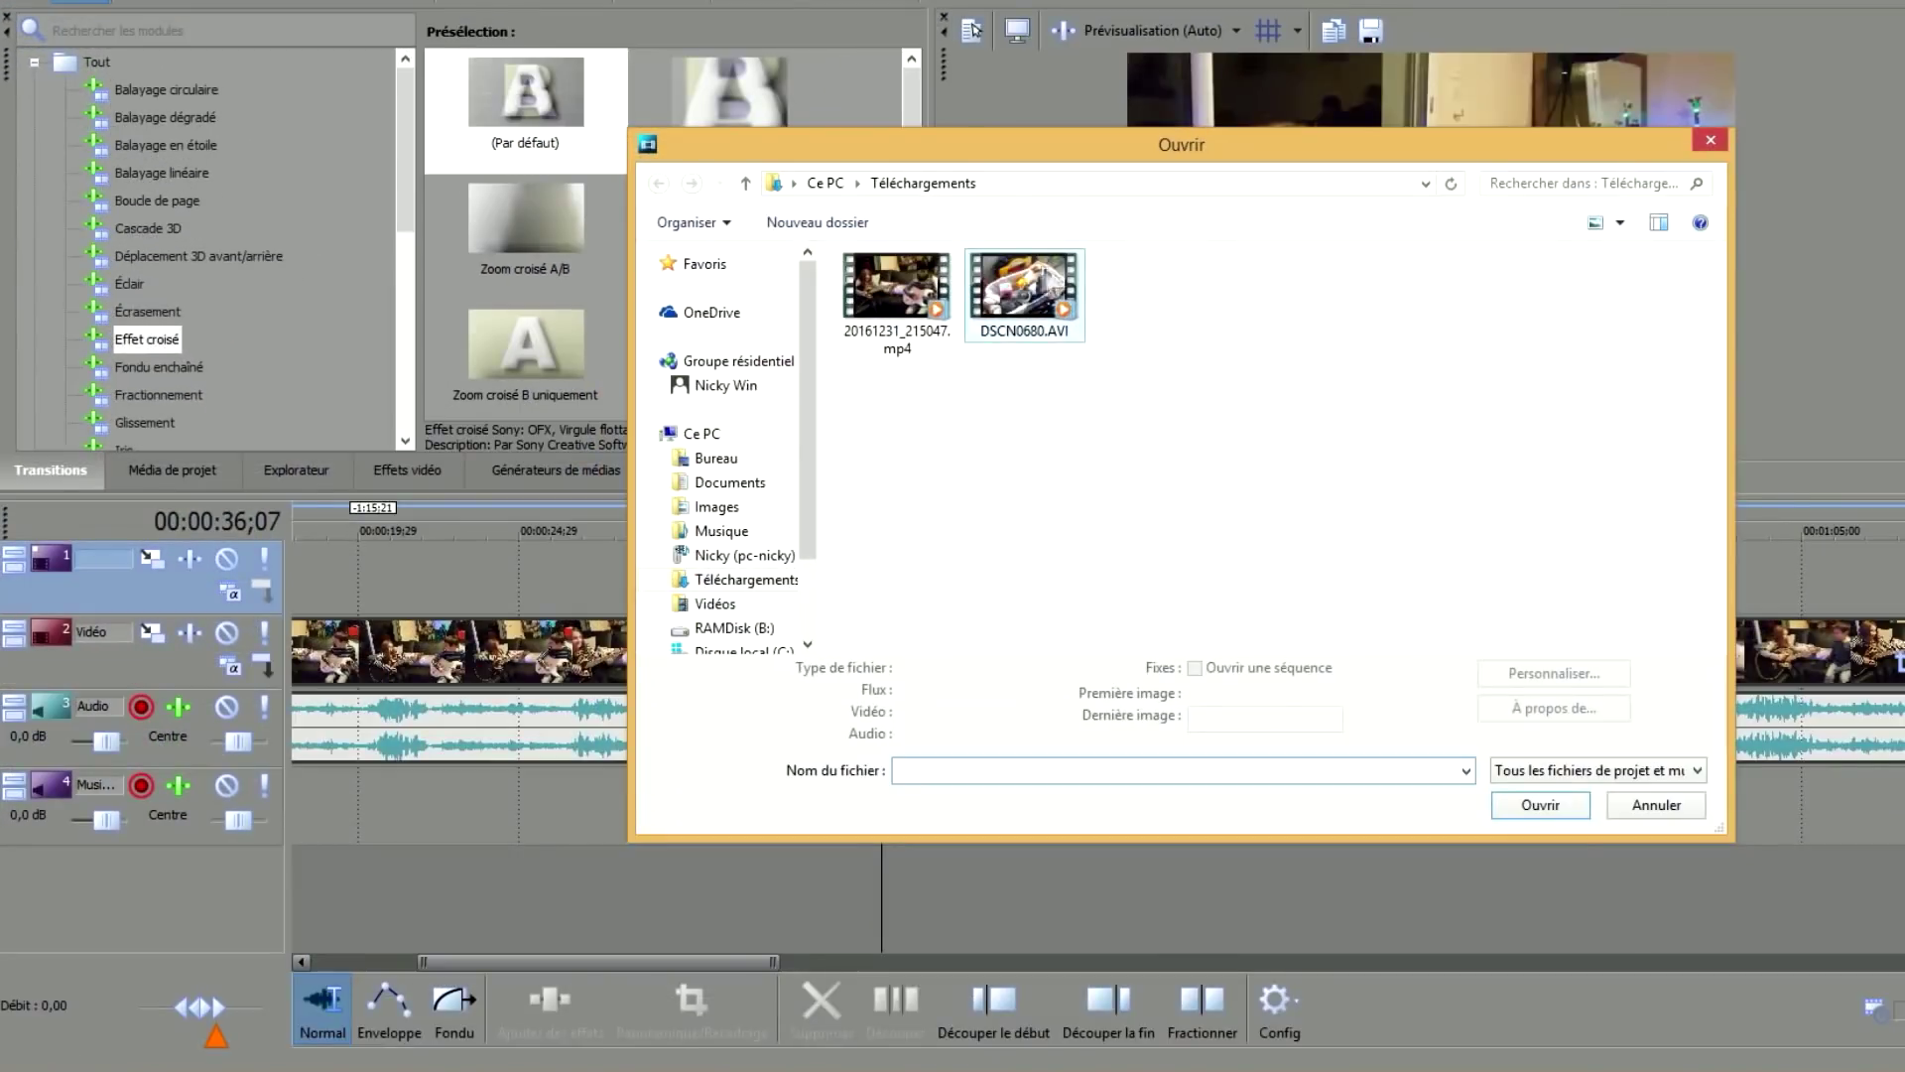
{"action": "left_click", "coordinate": [1053, 283]}
{"action": "left_click", "coordinate": [1536, 824]}
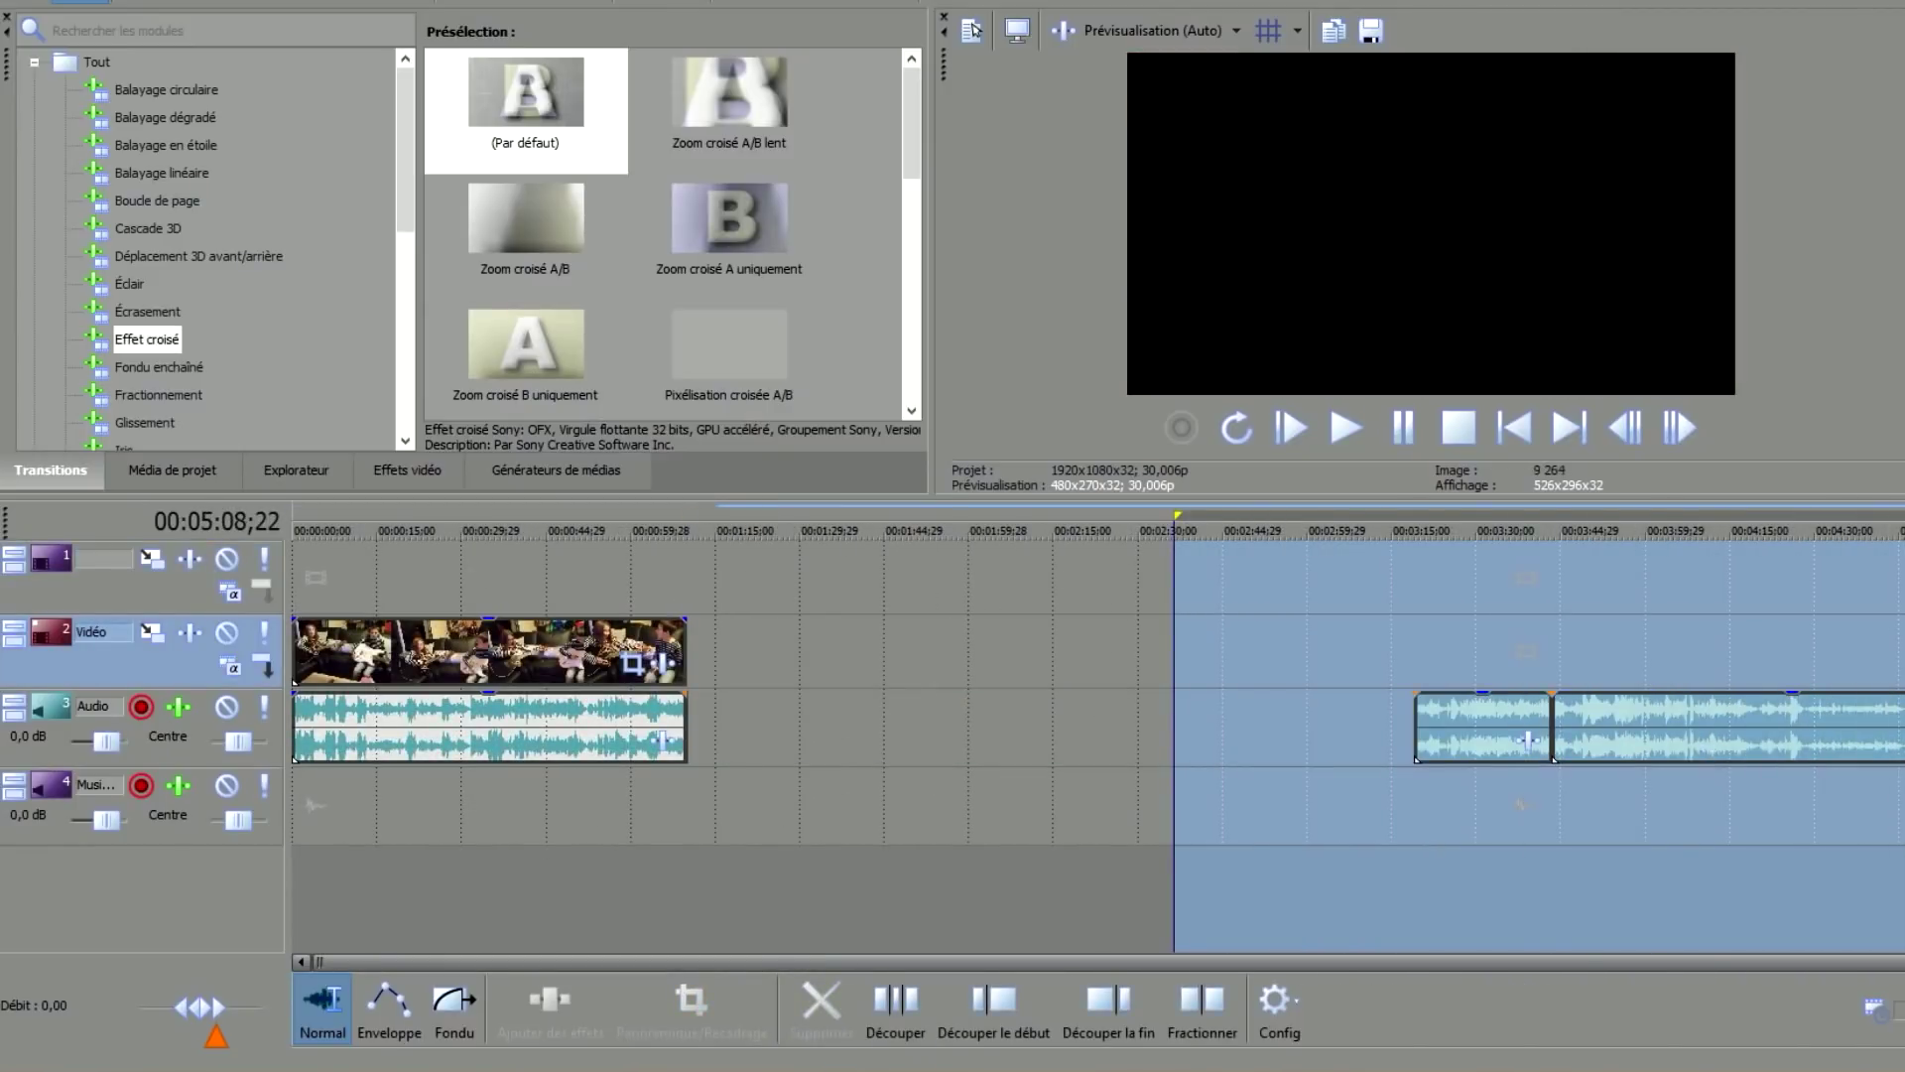
{"action": "left_click_drag", "start_coordinate": [1528, 741], "coordinate": [799, 727]}
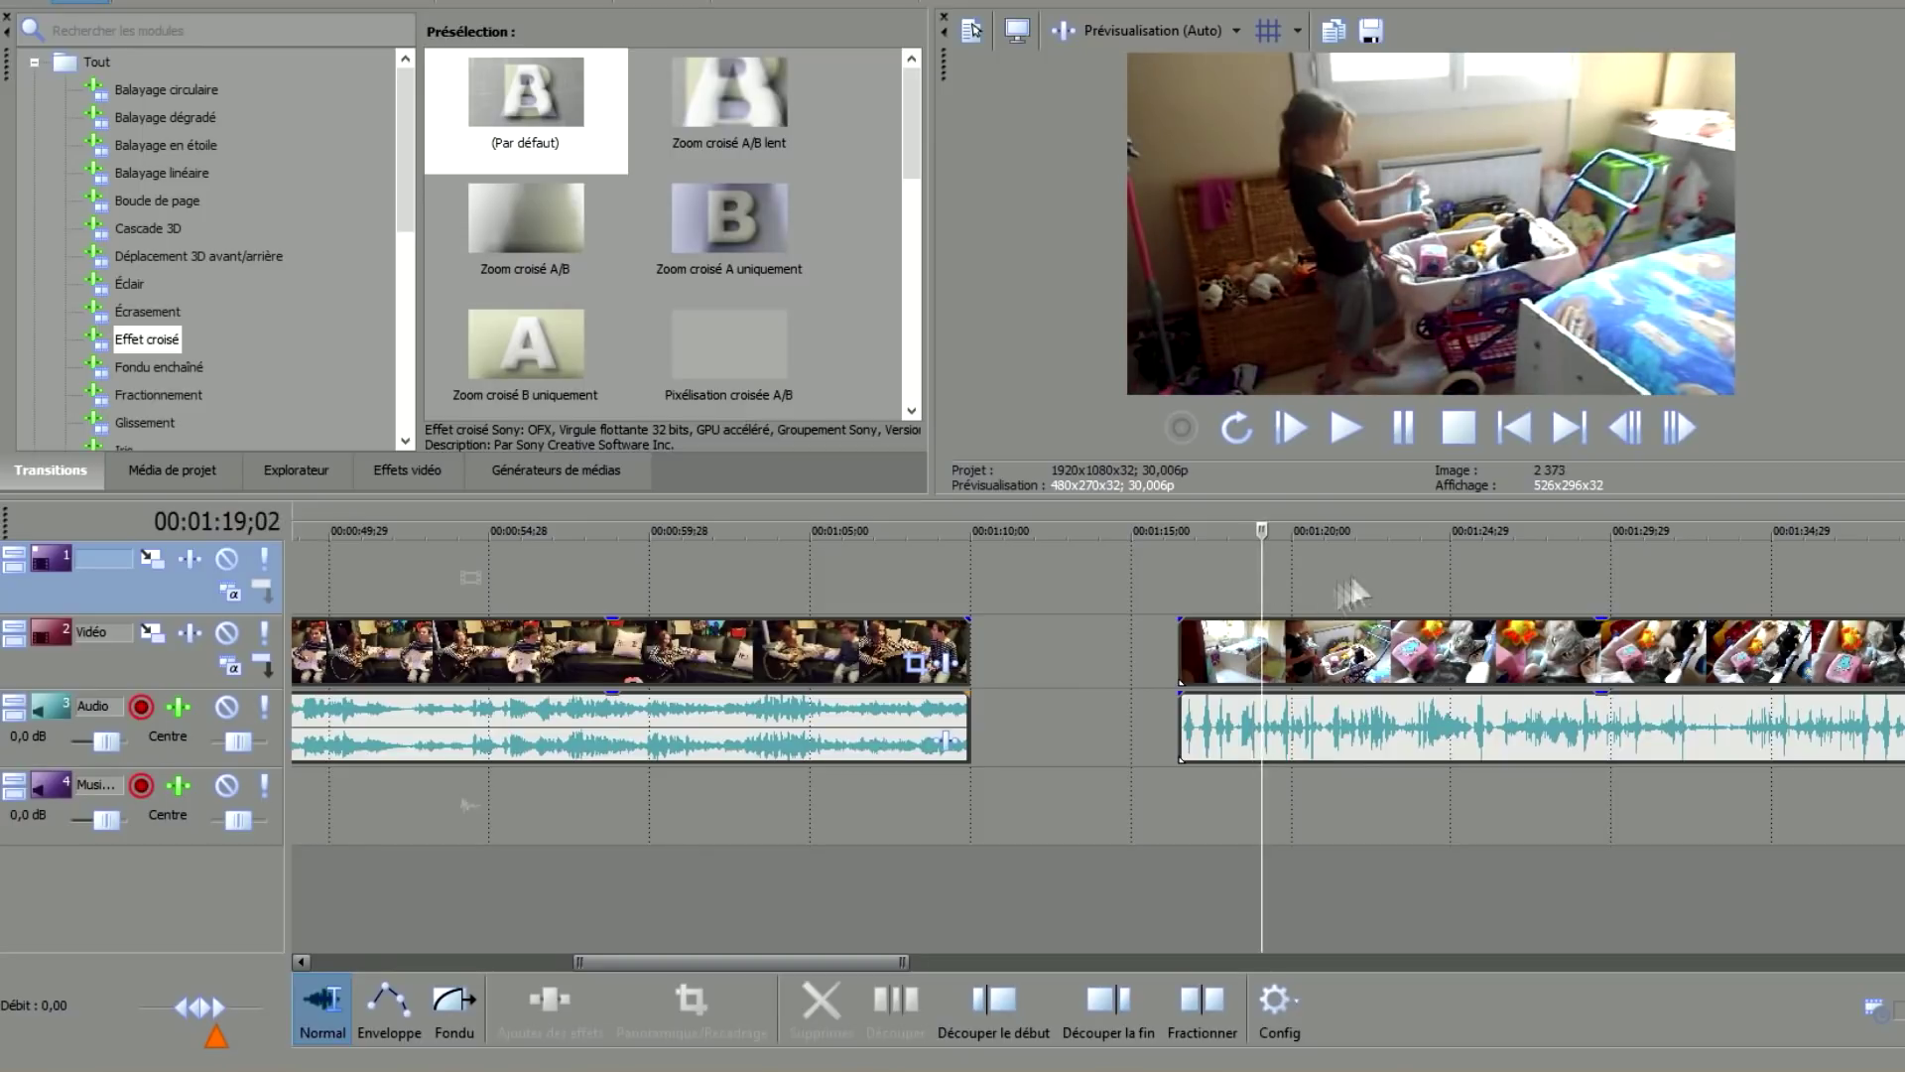
{"action": "left_click", "coordinate": [1360, 595]}
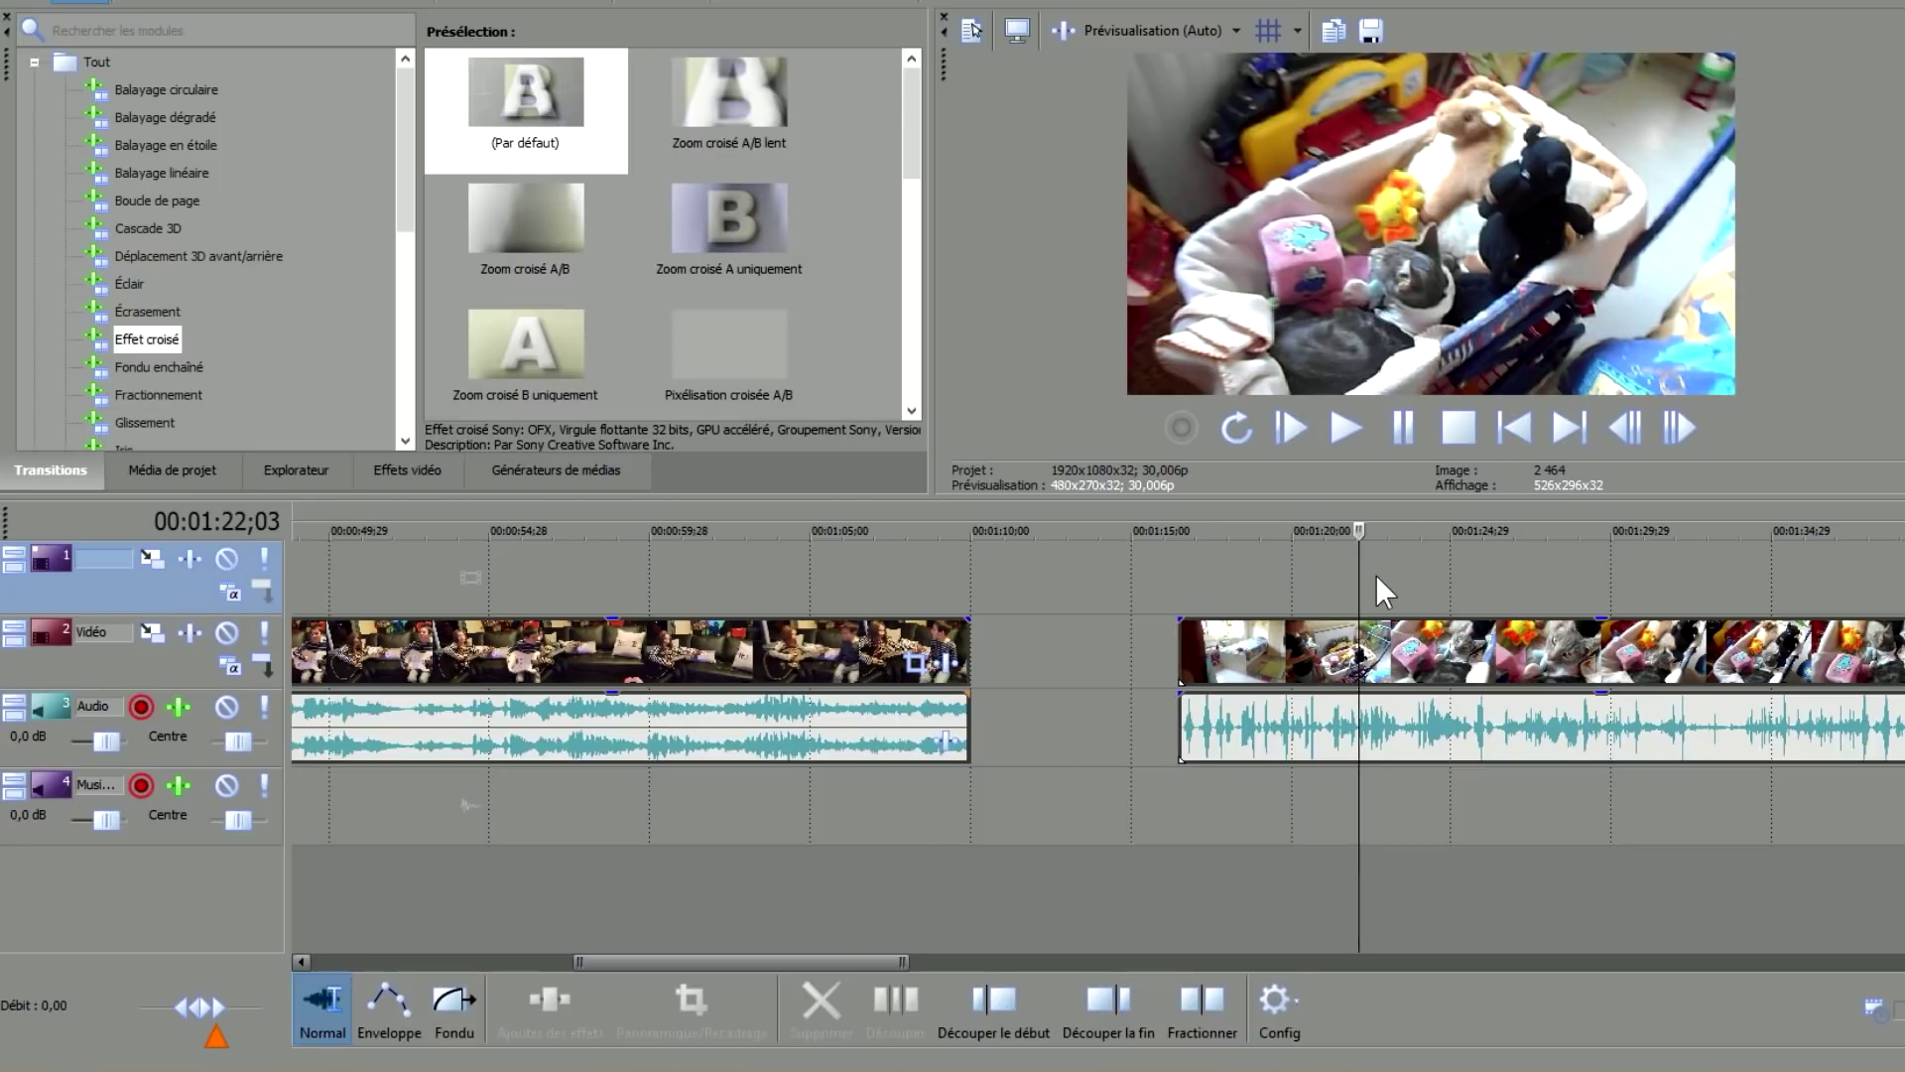
Remove the DSCN0680 clip's sound by moving its audio onto a newly inserted audio track and deleting that track.
{"action": "left_click", "coordinate": [1424, 730]}
{"action": "key", "text": "space"}
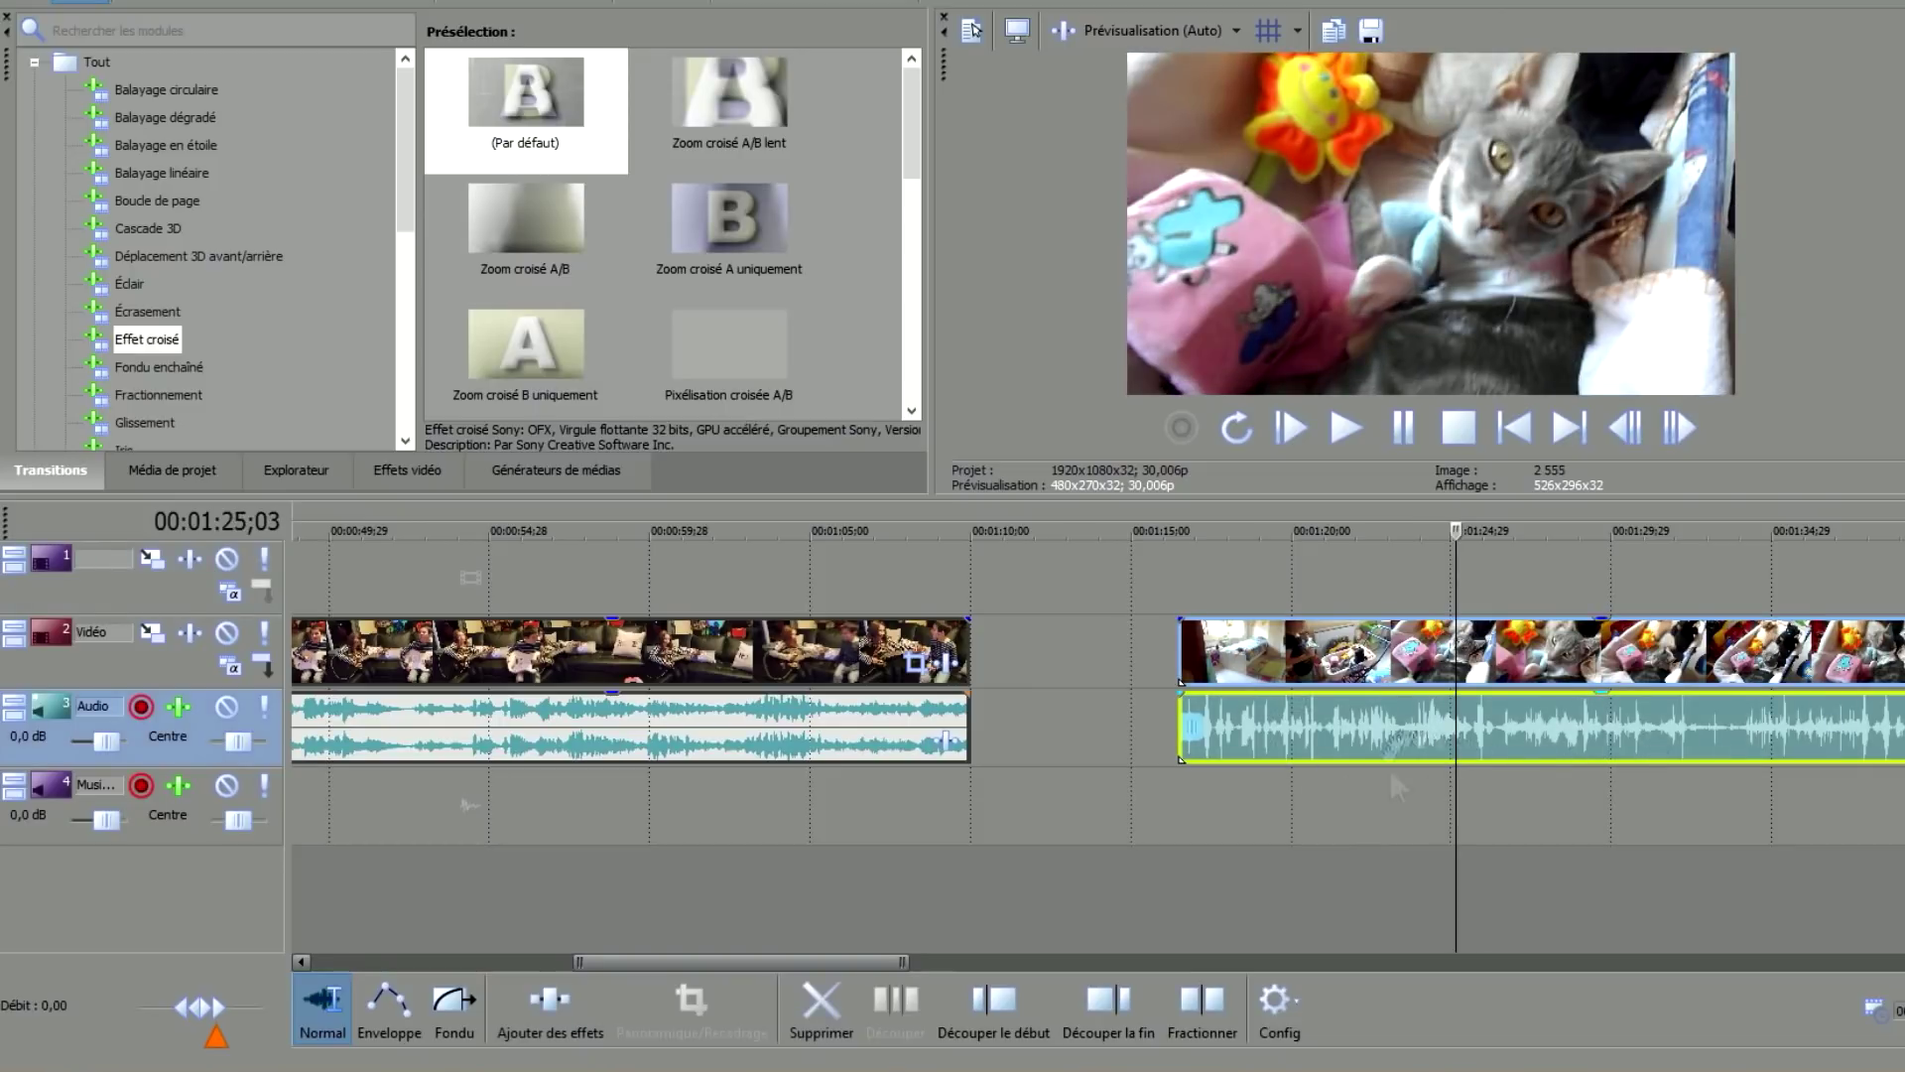
{"action": "right_click", "coordinate": [29, 756]}
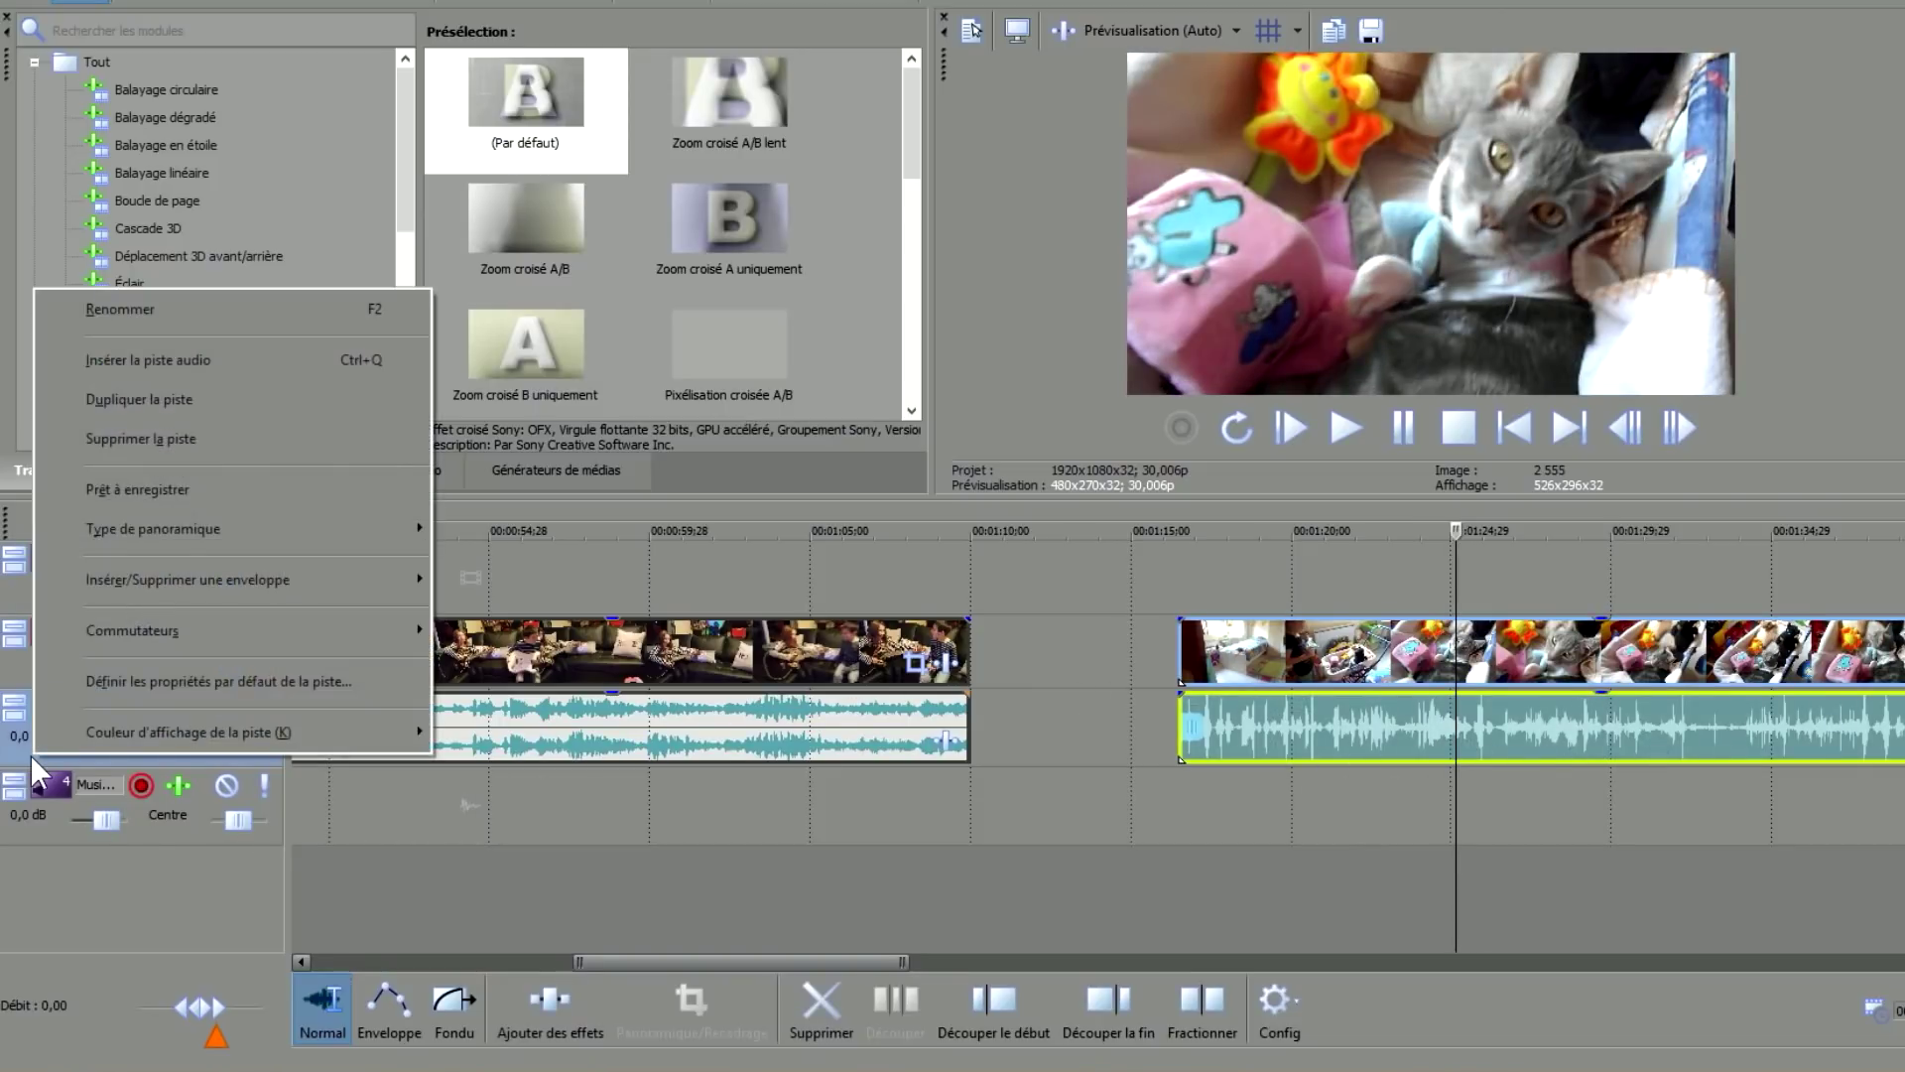
{"action": "left_click", "coordinate": [182, 373]}
{"action": "left_click_drag", "start_coordinate": [1240, 832], "coordinate": [1240, 754]}
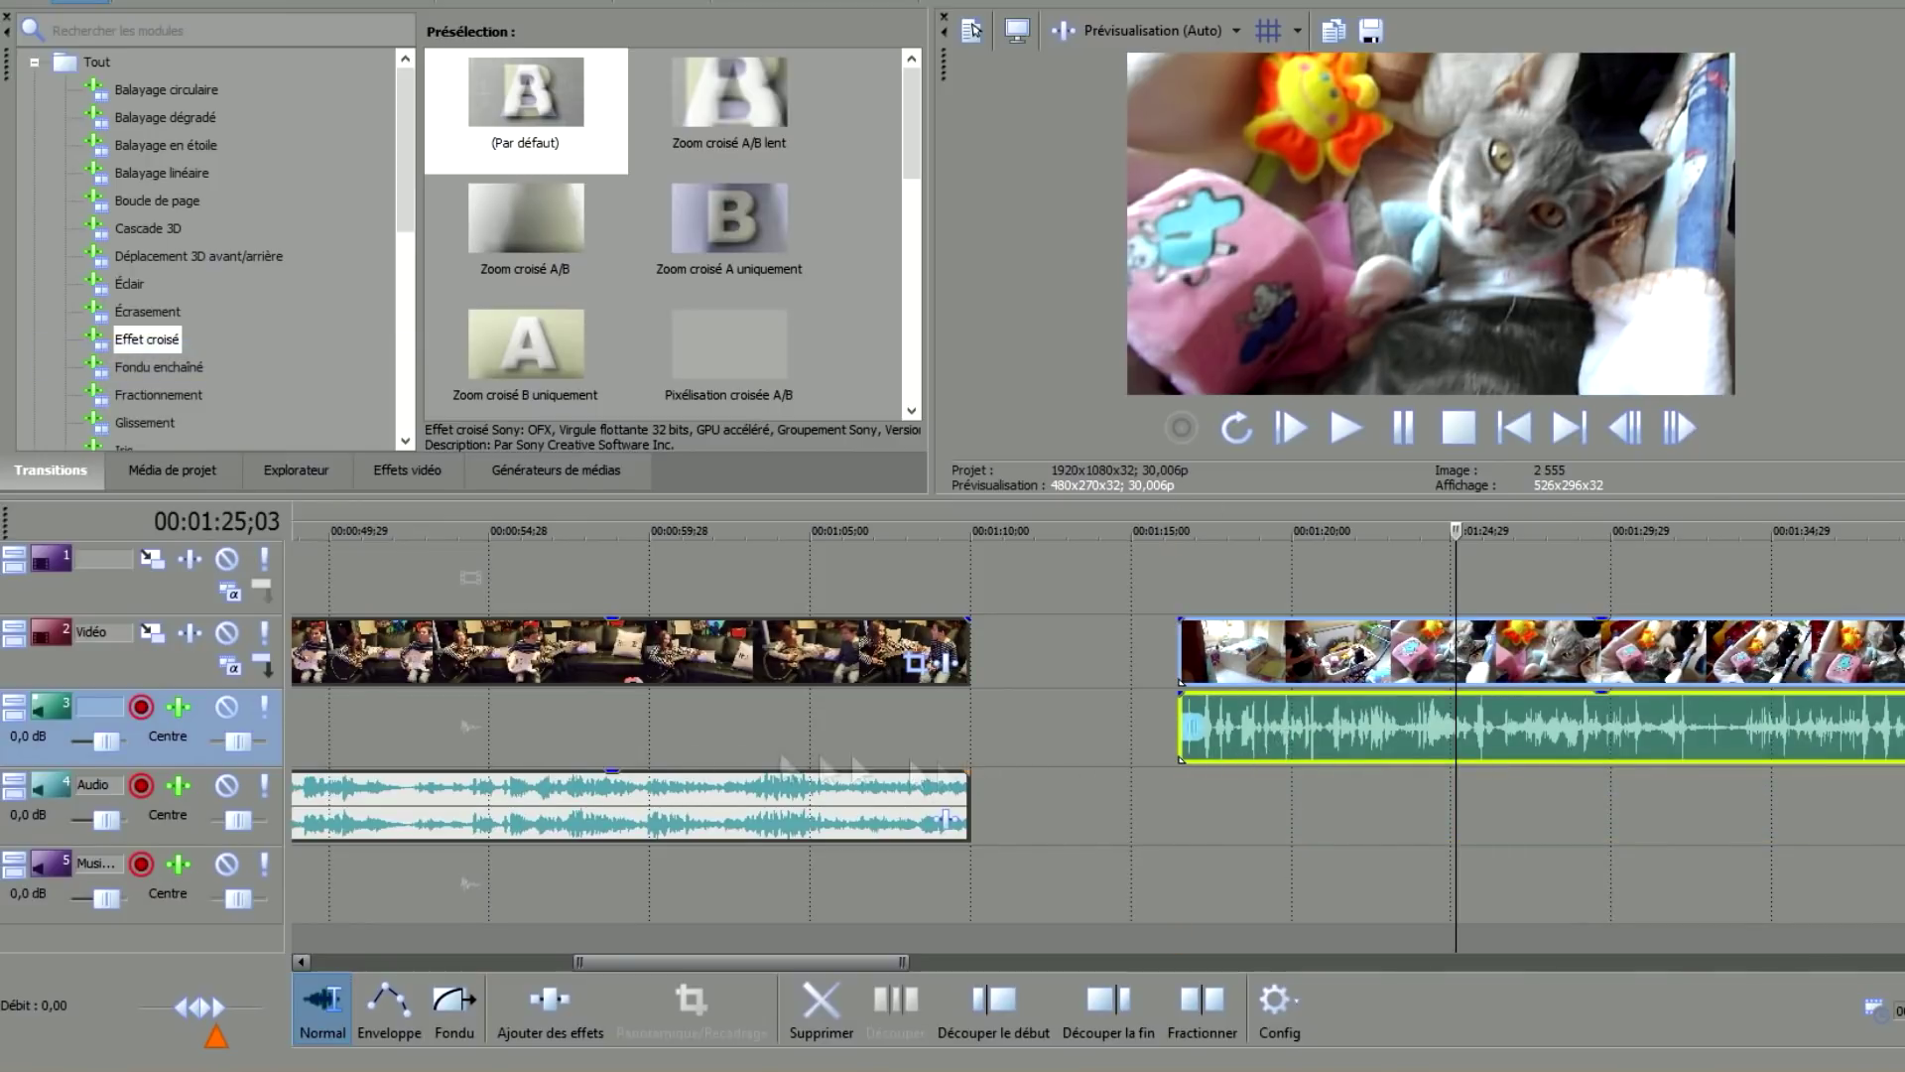
{"action": "right_click", "coordinate": [45, 729]}
{"action": "left_click", "coordinate": [216, 437]}
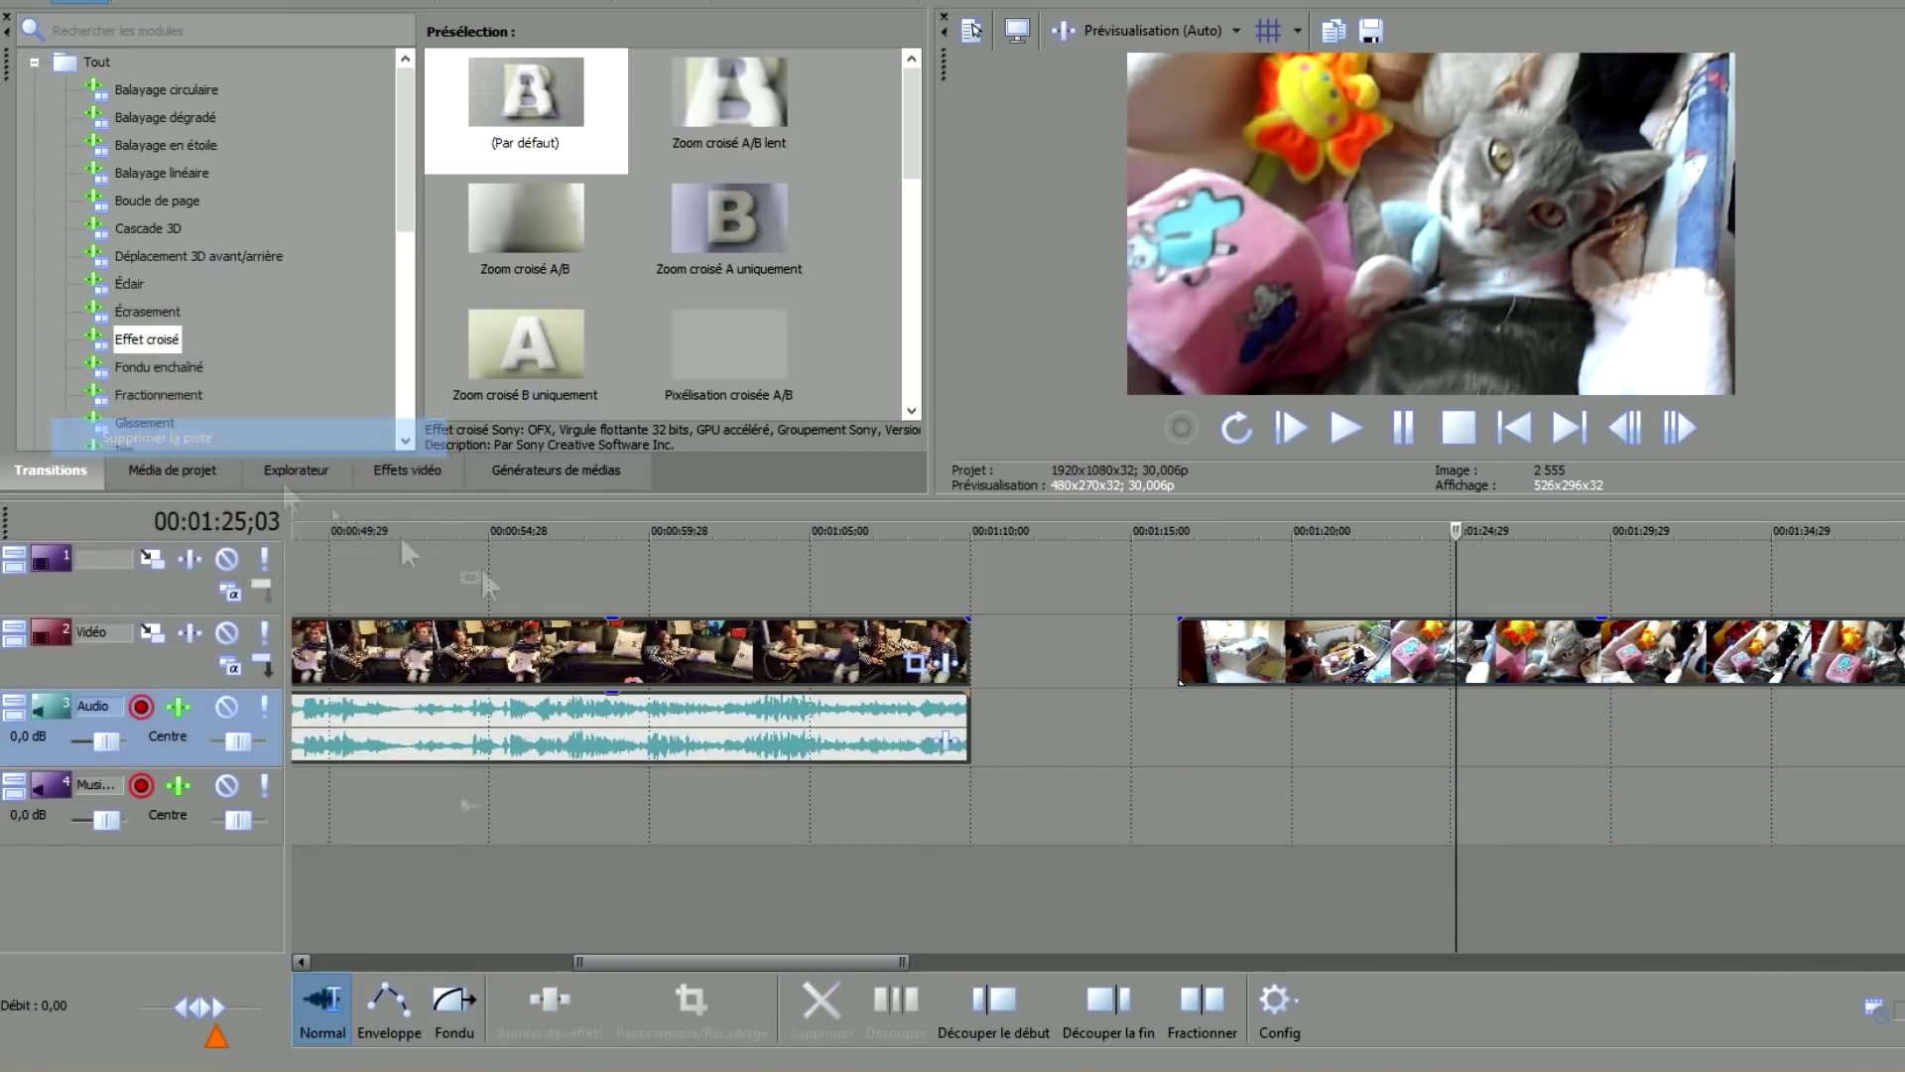
Trim both ends of the DSCN0680 clip to about 10 seconds and move it onto track 1 above the first video.
{"action": "left_click", "coordinate": [1355, 678]}
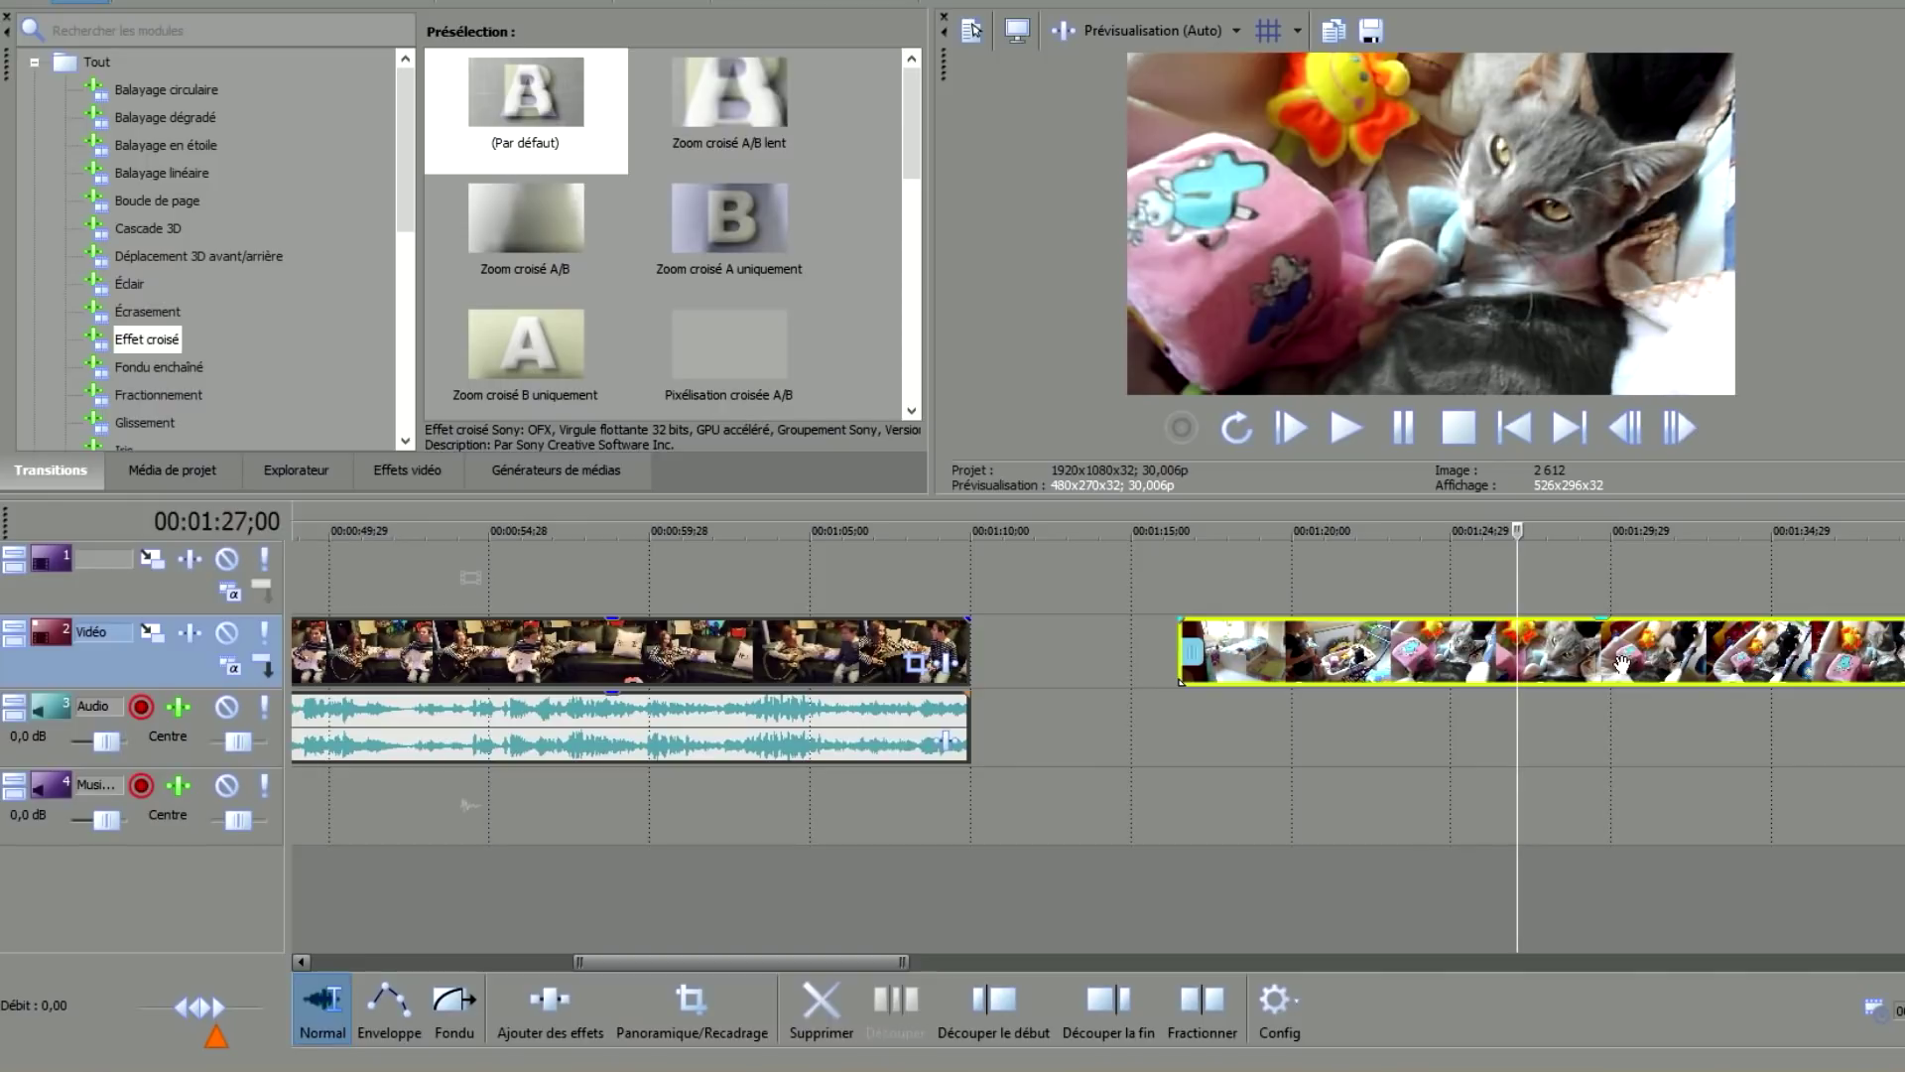
{"action": "left_click_drag", "start_coordinate": [1182, 681], "coordinate": [1398, 681]}
{"action": "left_click_drag", "start_coordinate": [1904, 657], "coordinate": [1728, 657]}
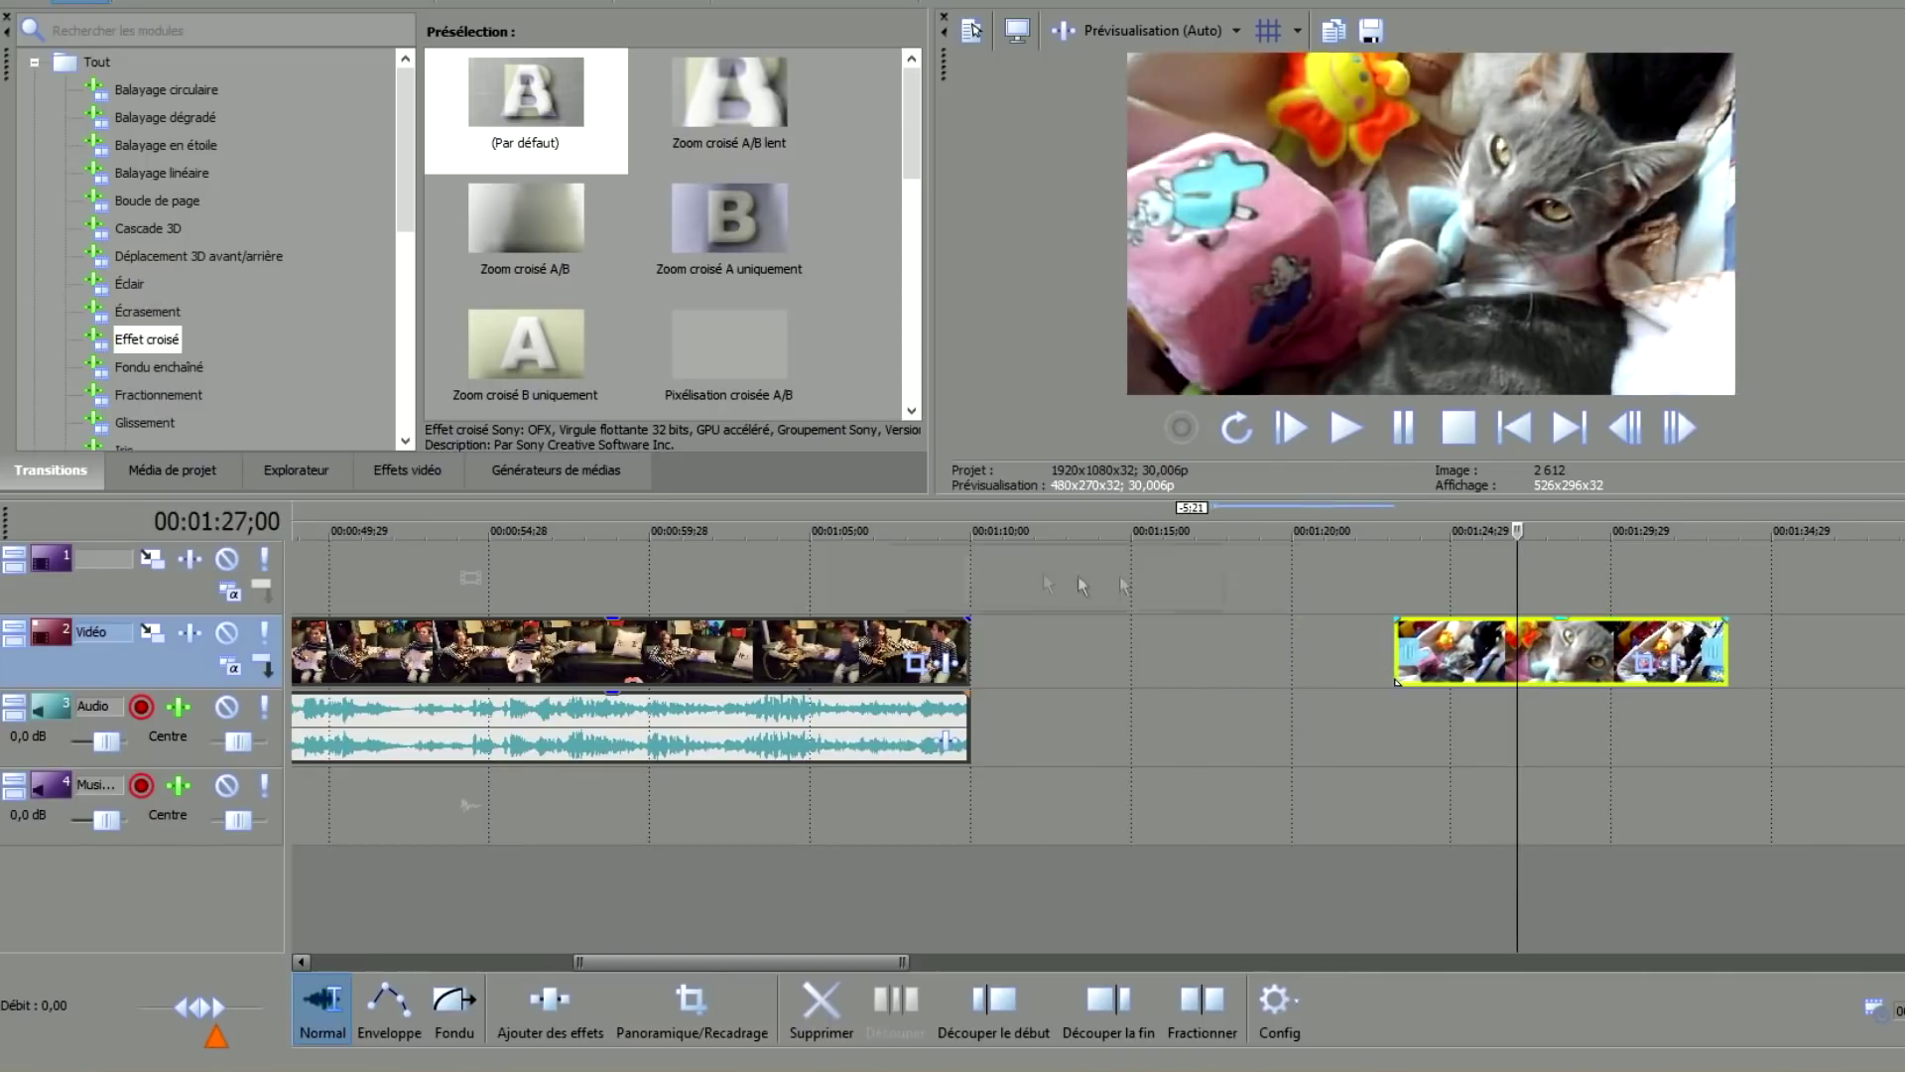
{"action": "left_click_drag", "start_coordinate": [629, 575], "coordinate": [629, 576]}
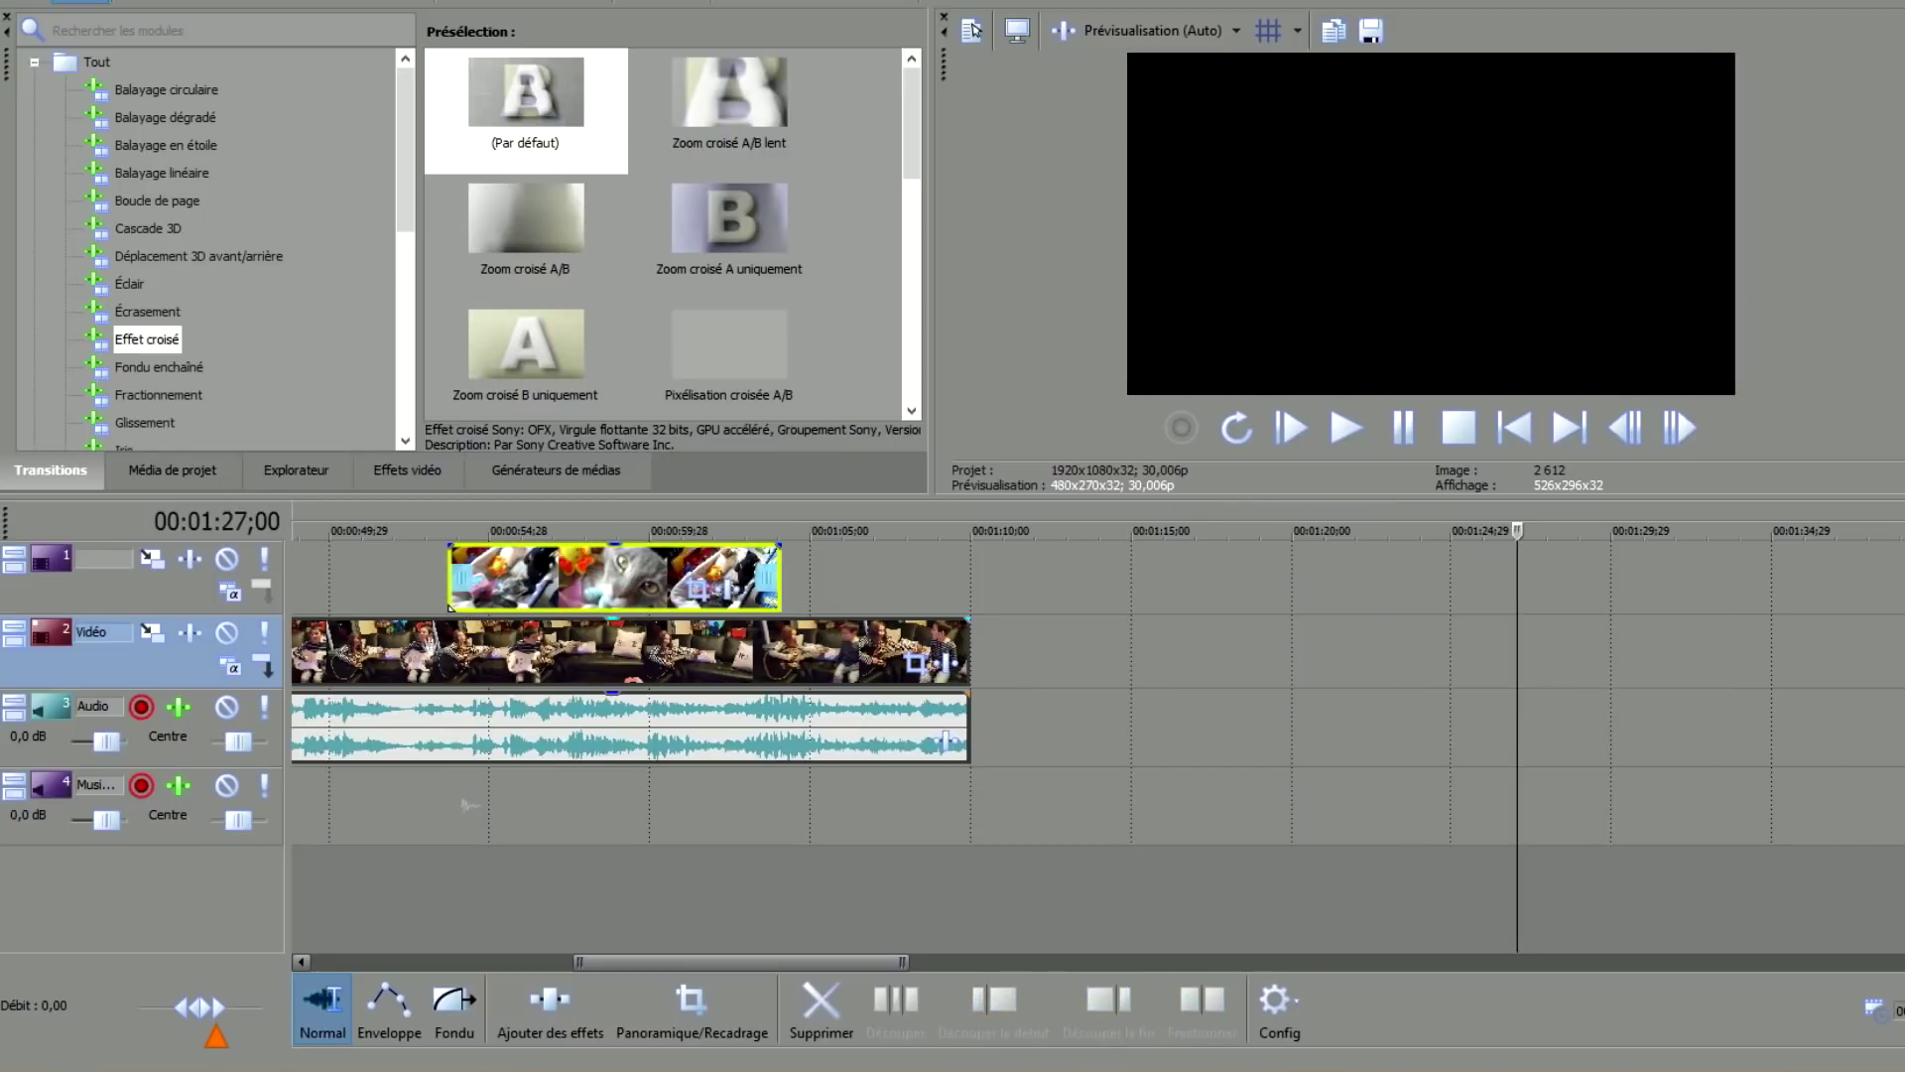
{"action": "left_click", "coordinate": [597, 671]}
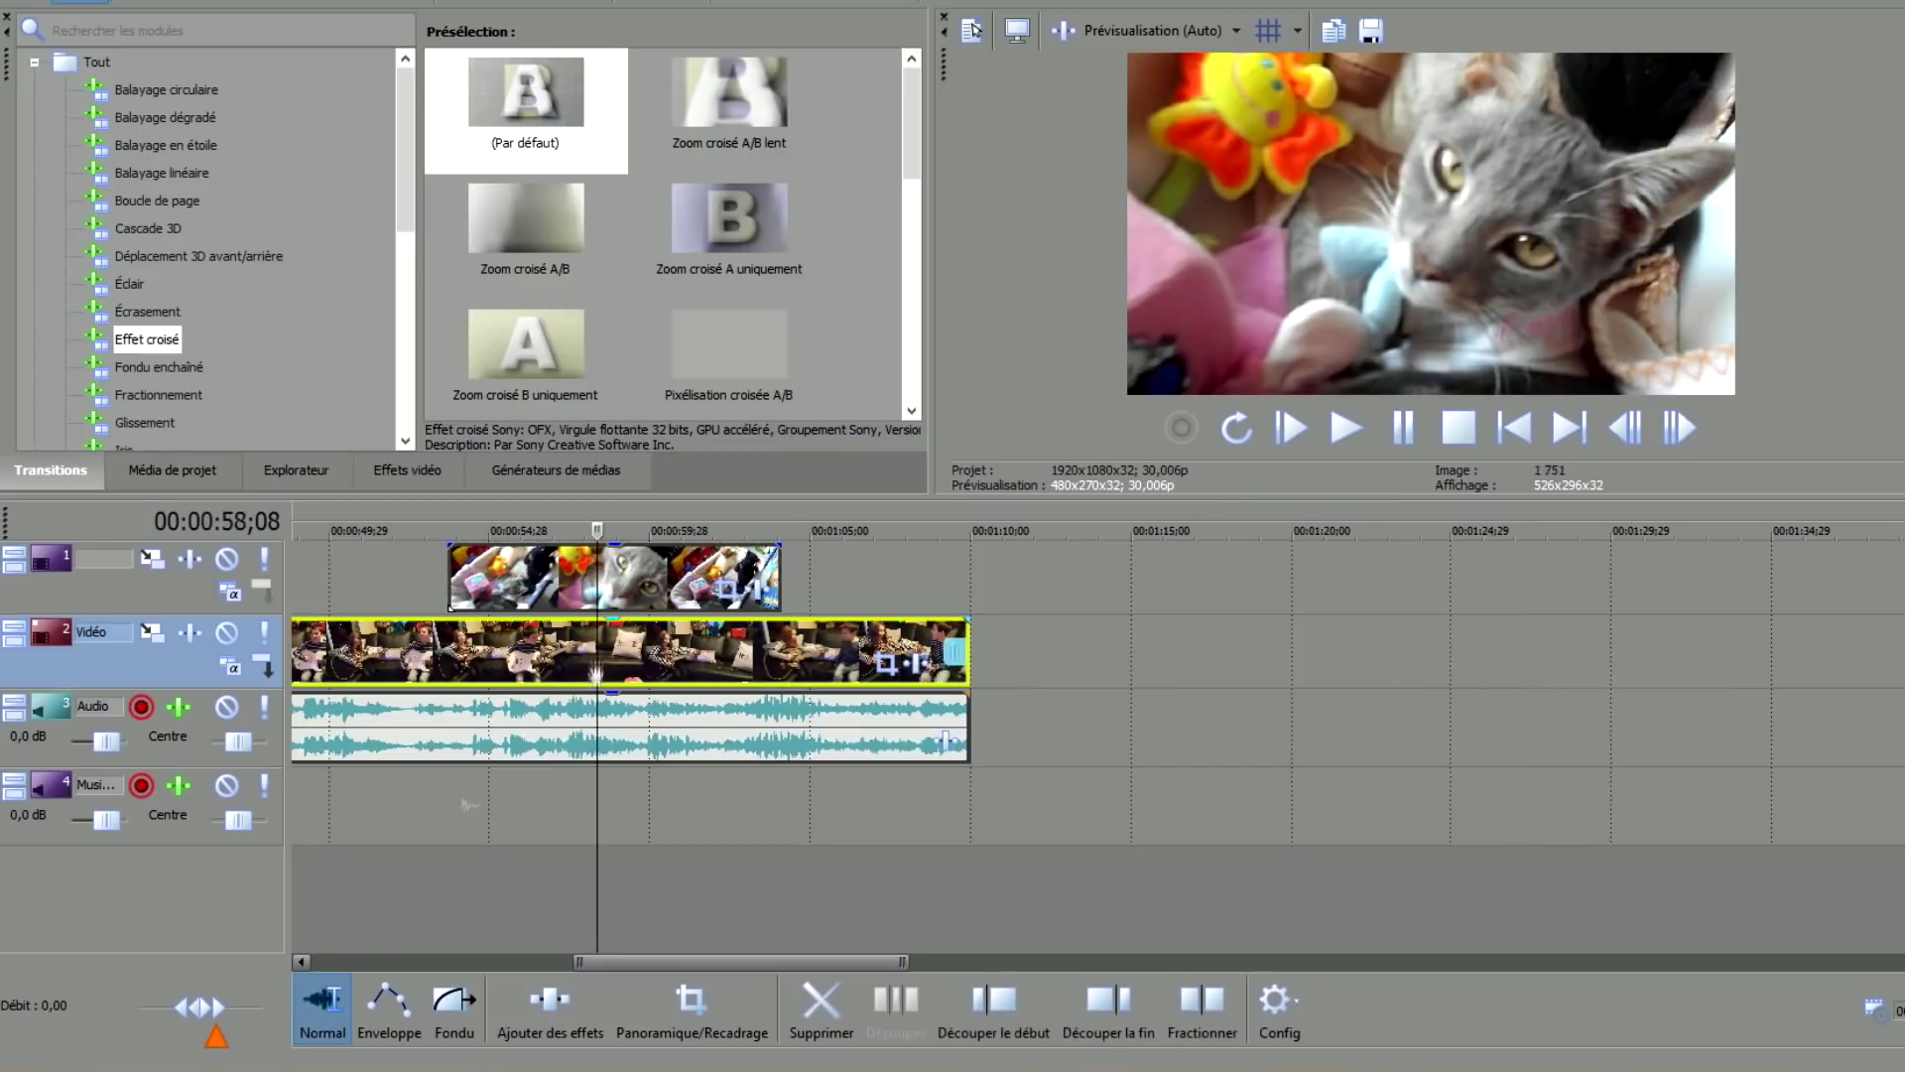
Open the Panoramique/Recadrage settings of the DSCN0680 clip on track 1.
{"action": "left_click", "coordinate": [444, 585]}
{"action": "scroll", "coordinate": [907, 722], "scroll_direction": "up", "scroll_amount": 3}
{"action": "scroll", "coordinate": [978, 774], "scroll_direction": "down", "scroll_amount": 2}
{"action": "left_click", "coordinate": [1315, 584]}
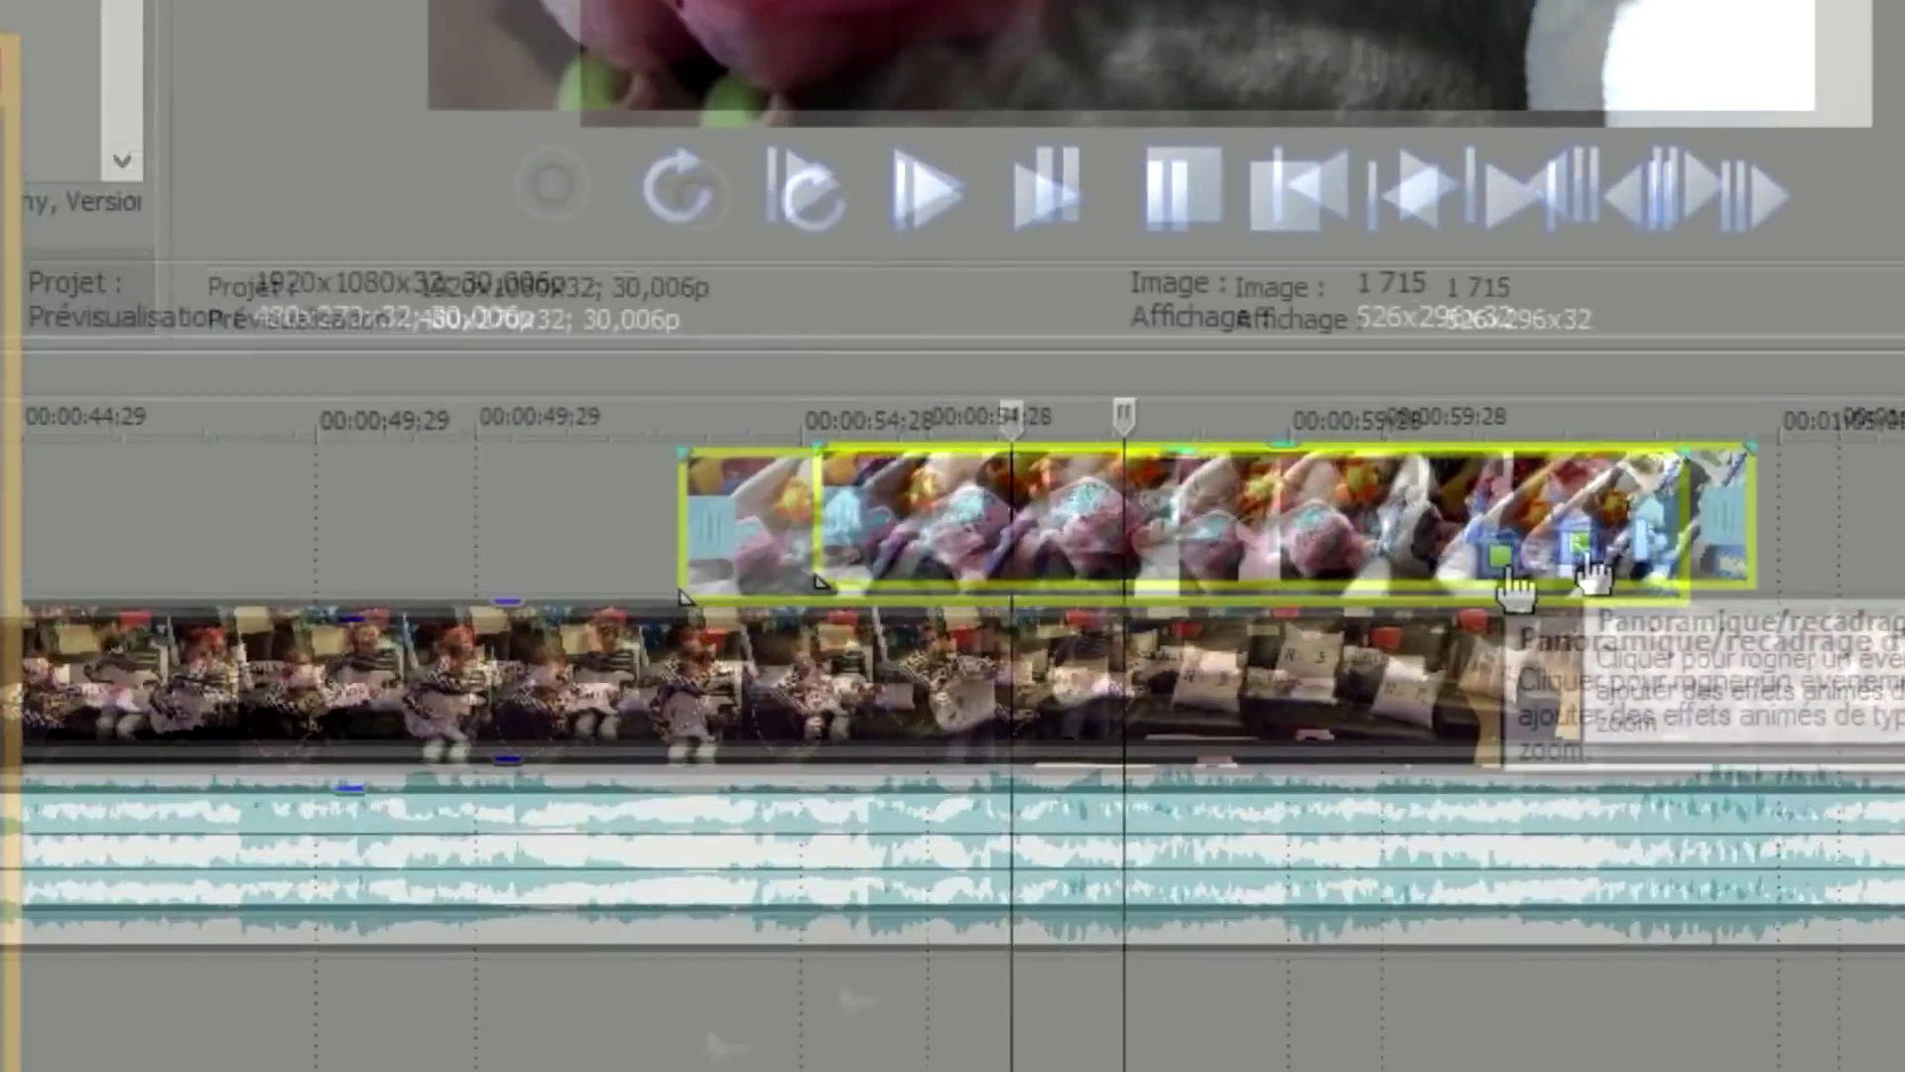
{"action": "left_click", "coordinate": [1029, 663]}
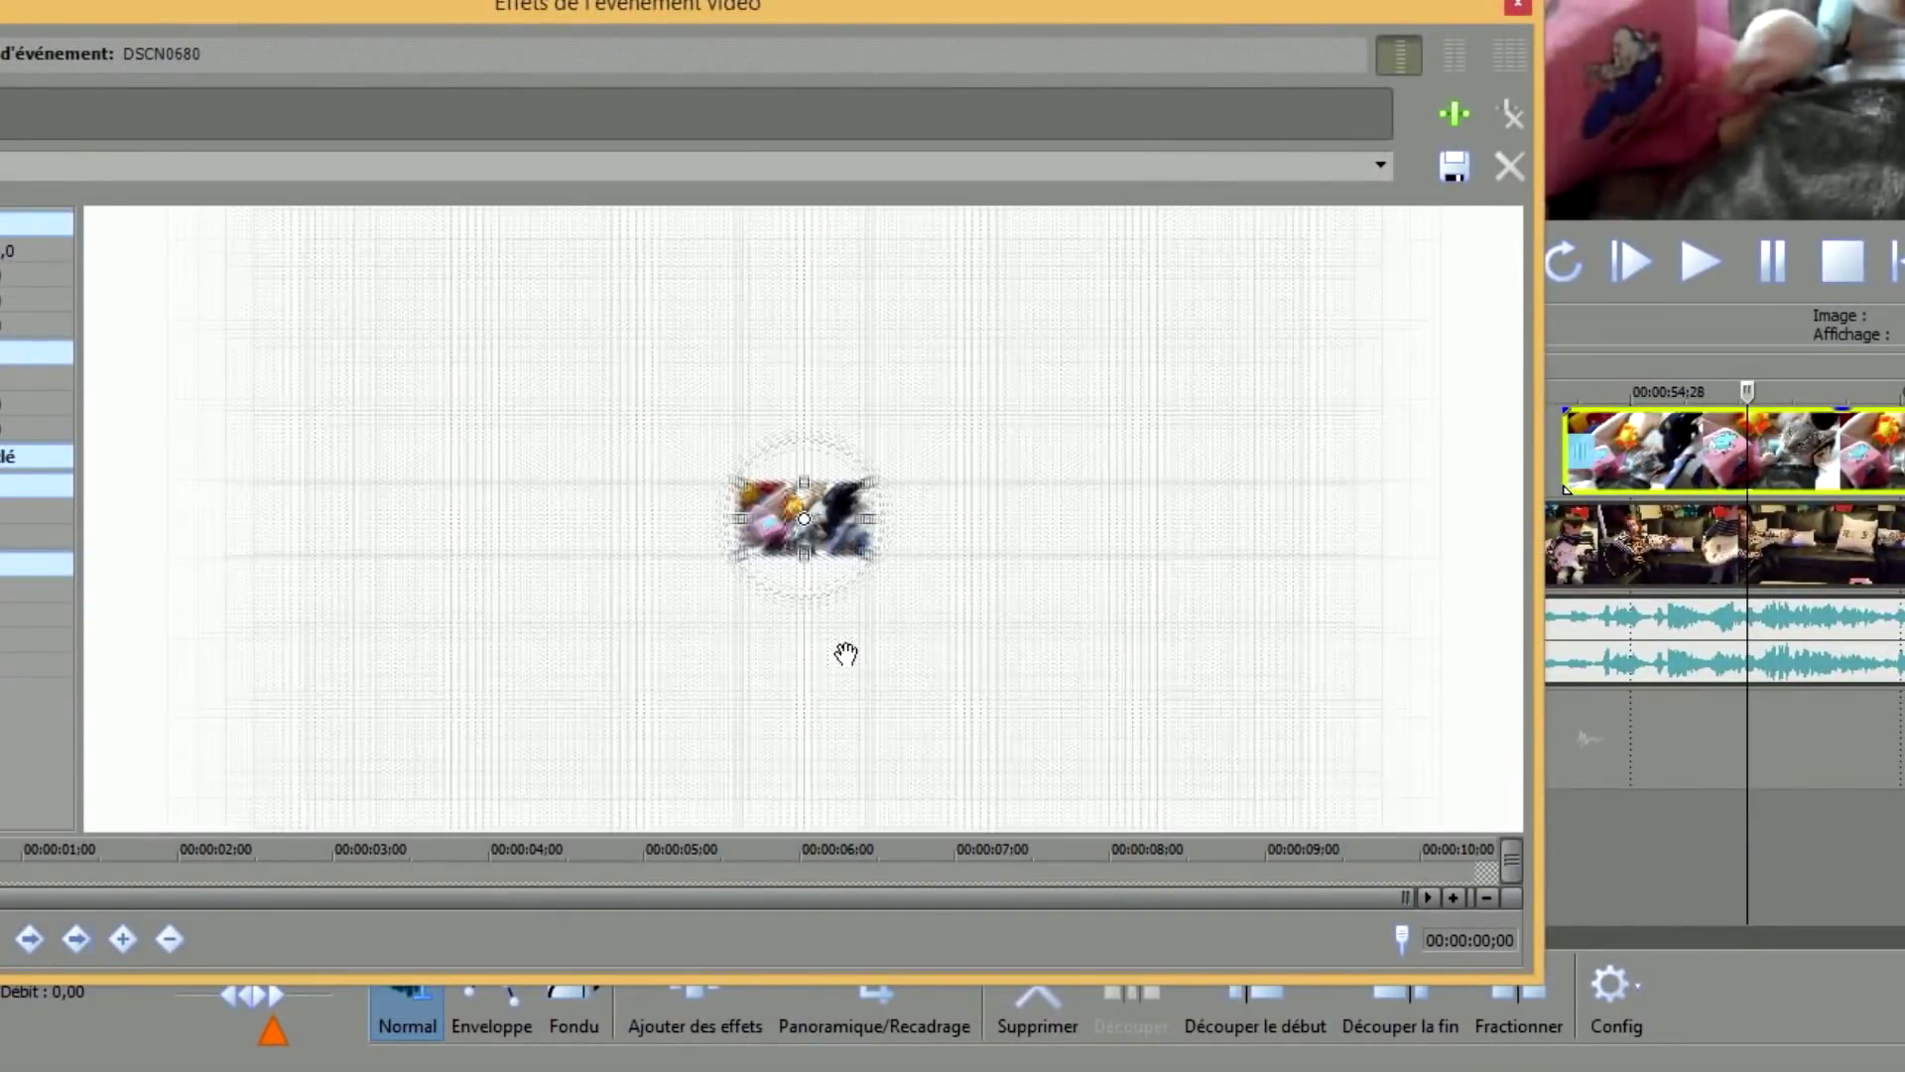
{"action": "scroll", "coordinate": [854, 656], "scroll_direction": "up", "scroll_amount": 5}
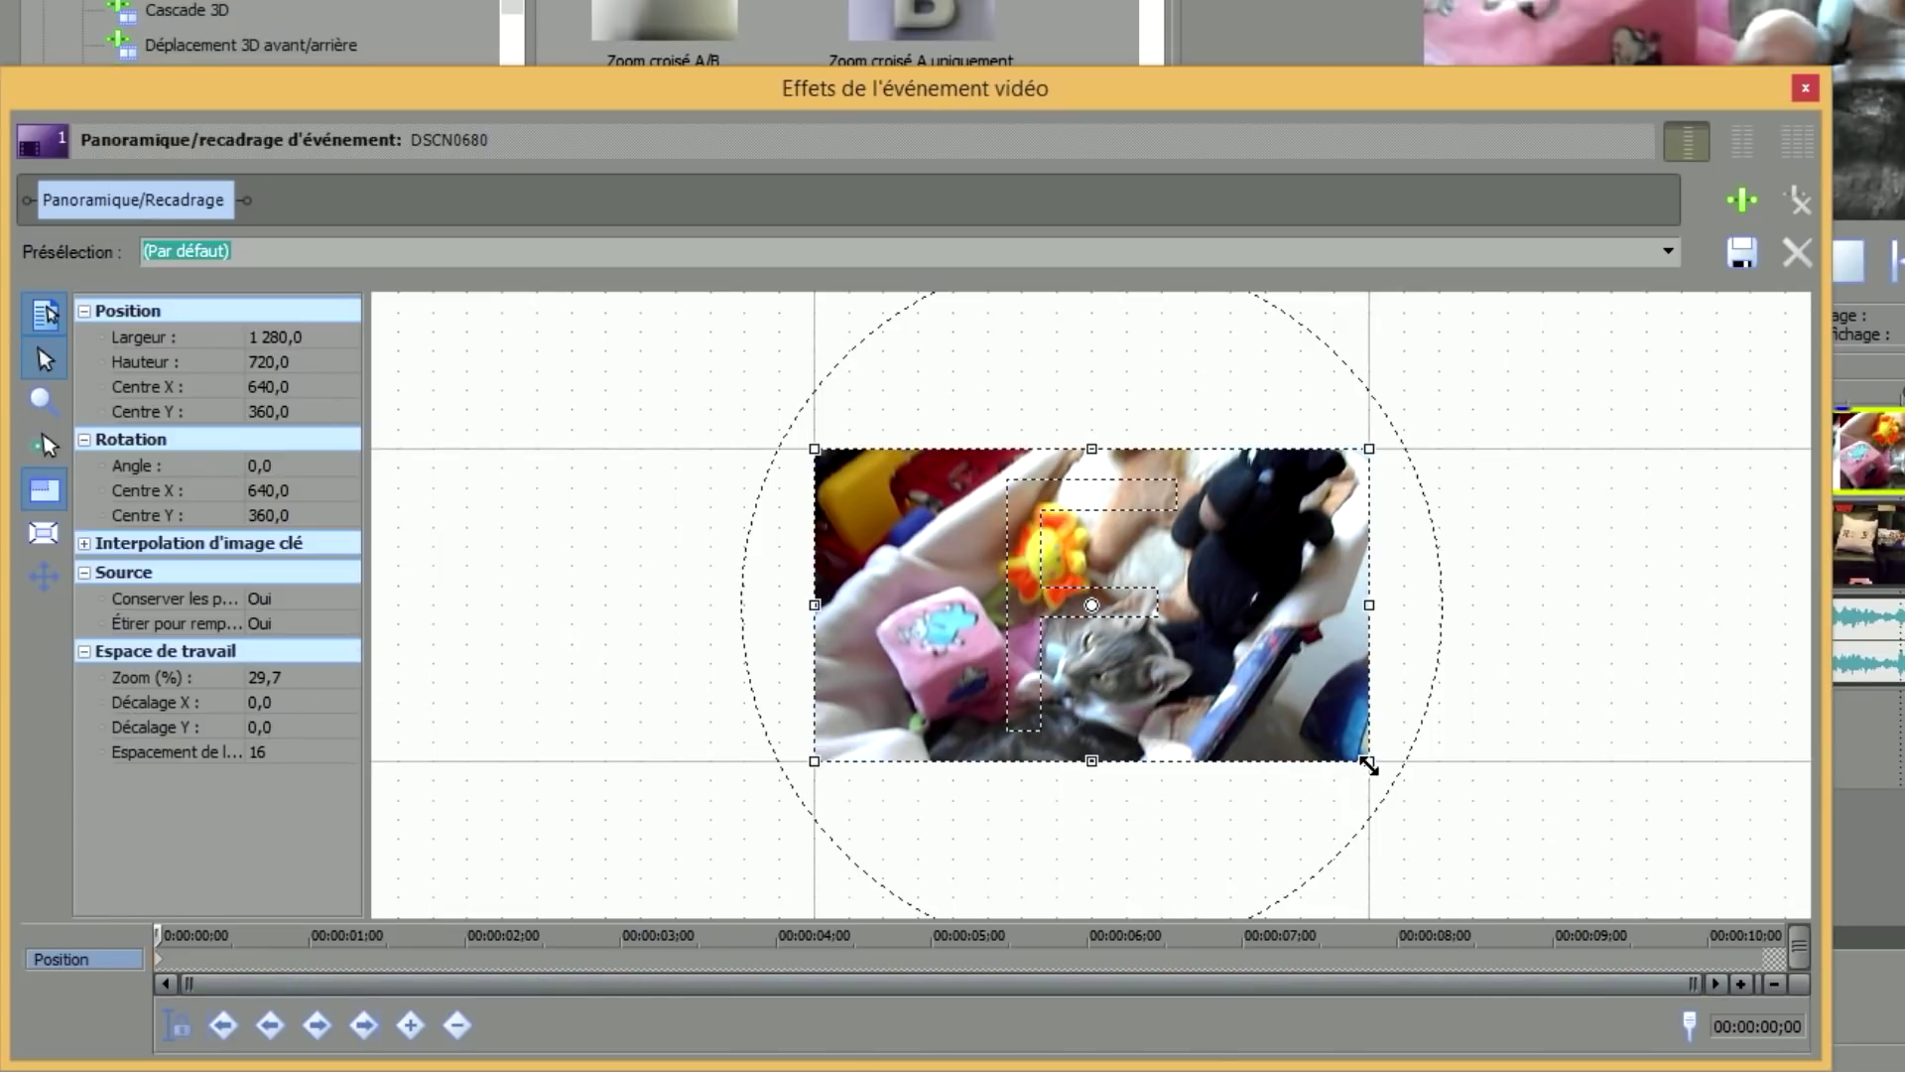
Enlarge the crop frame from its lower-right corner to more than twice the image's width, shrinking the overlay into the preview's upper-left corner.
{"action": "mouse_move", "coordinate": [1368, 764]}
{"action": "left_mouse_down"}
{"action": "mouse_move", "coordinate": [1097, 590]}
{"action": "mouse_move", "coordinate": [1386, 783]}
{"action": "left_mouse_up"}
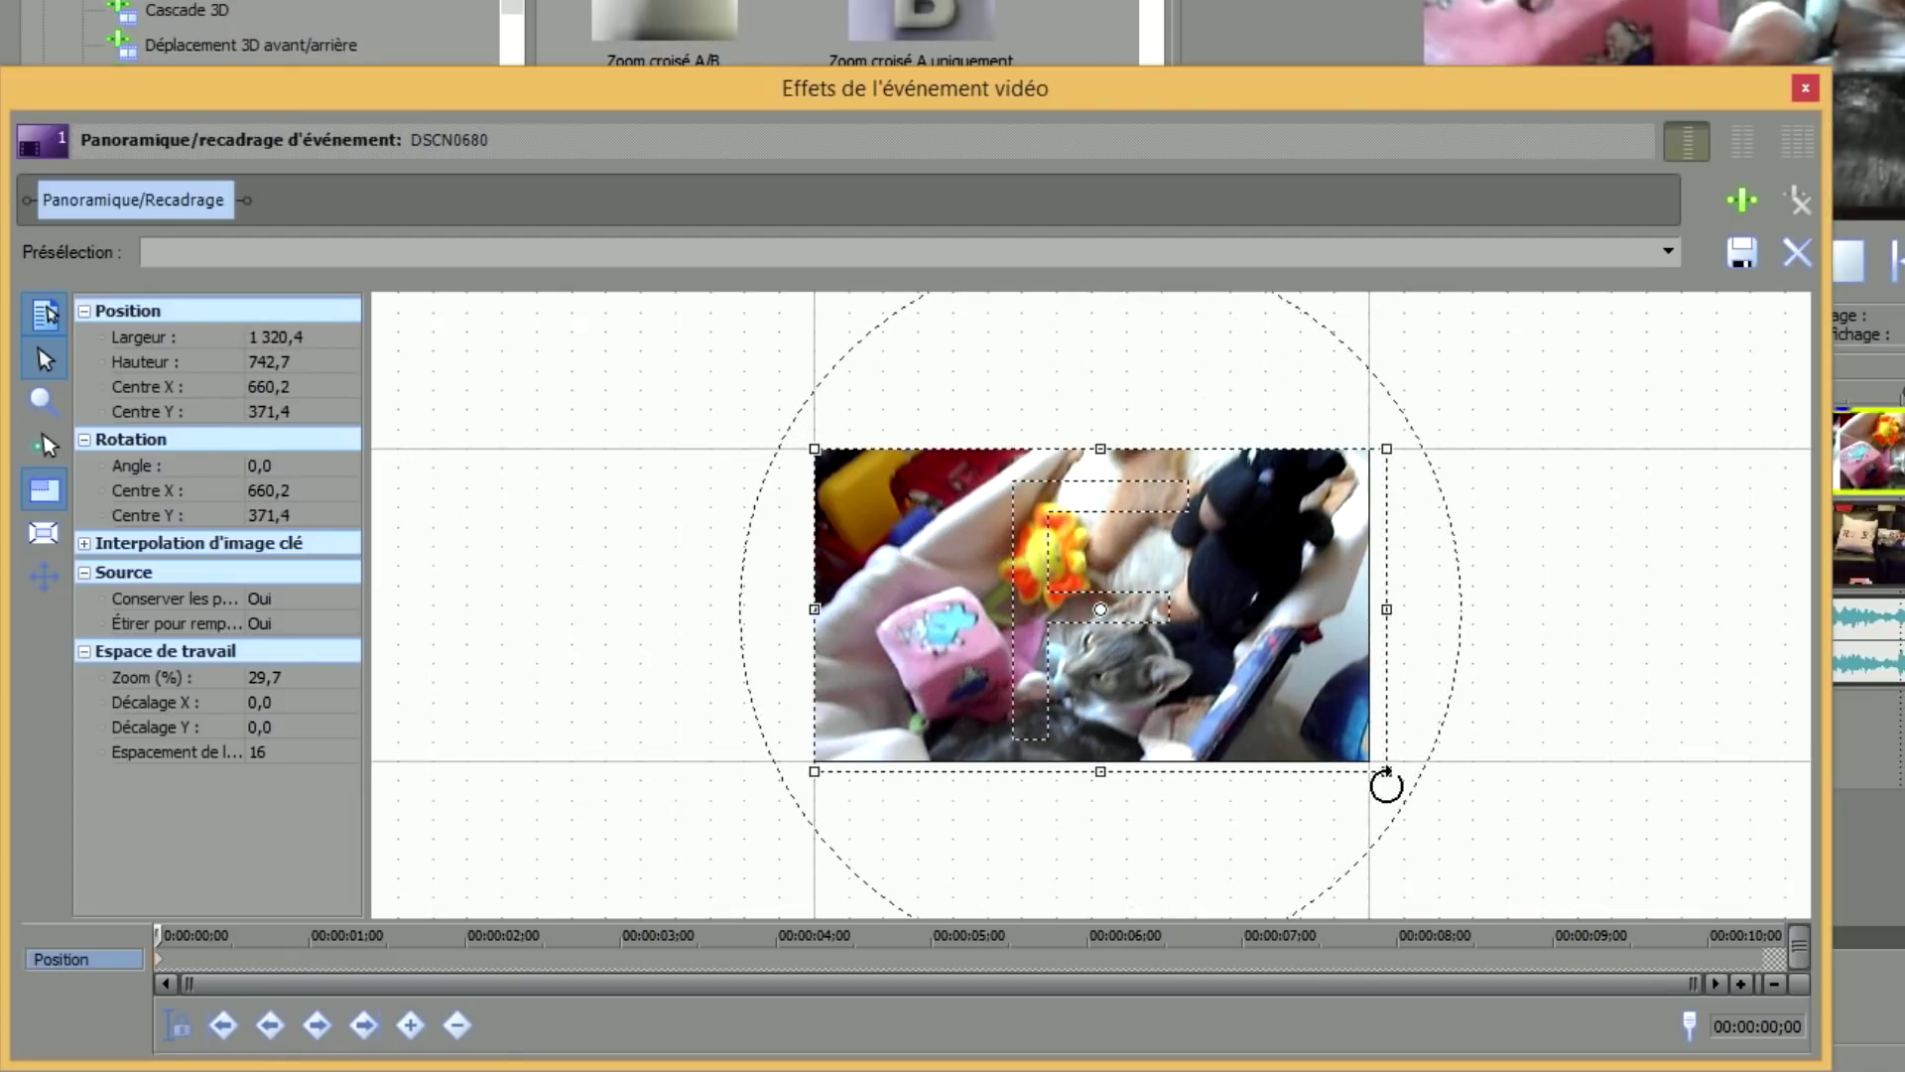
{"action": "scroll", "coordinate": [1386, 783], "scroll_direction": "down", "scroll_amount": 6}
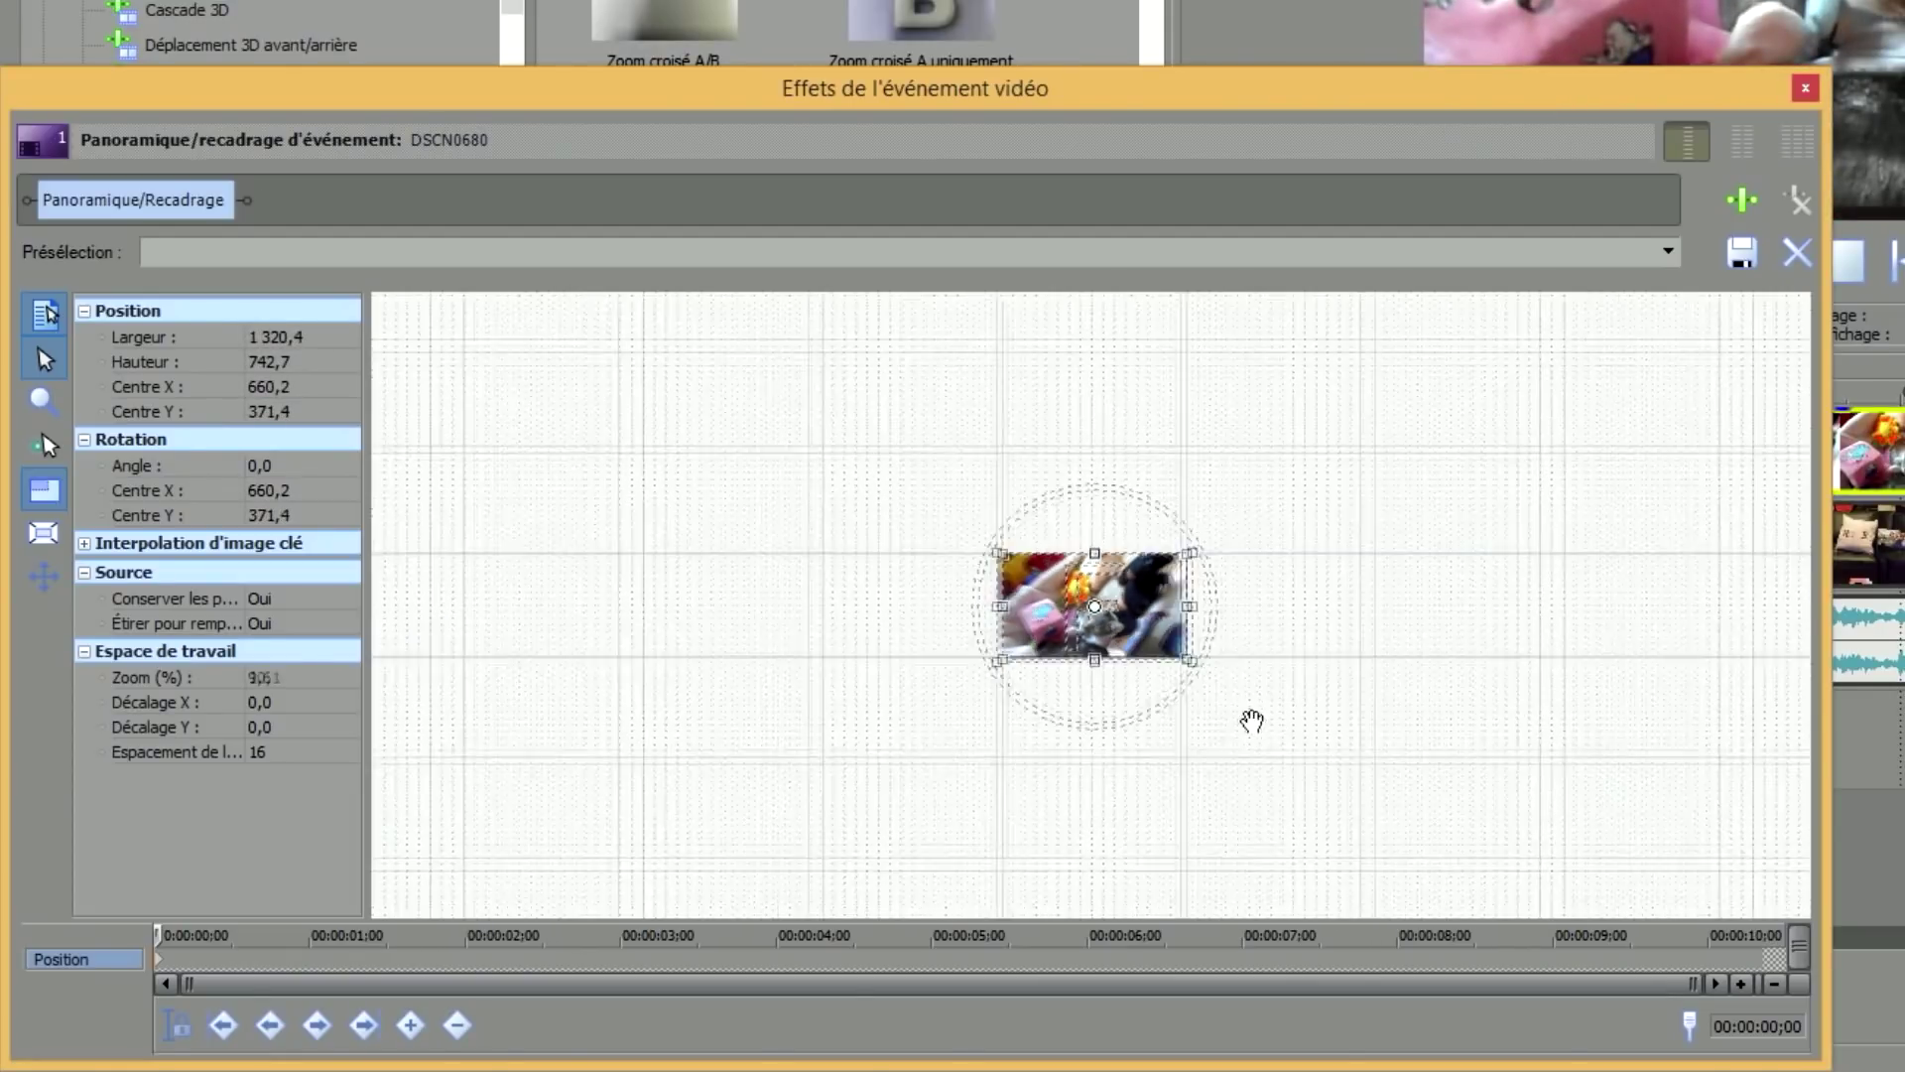
{"action": "scroll", "coordinate": [1195, 670], "scroll_direction": "up", "scroll_amount": 3}
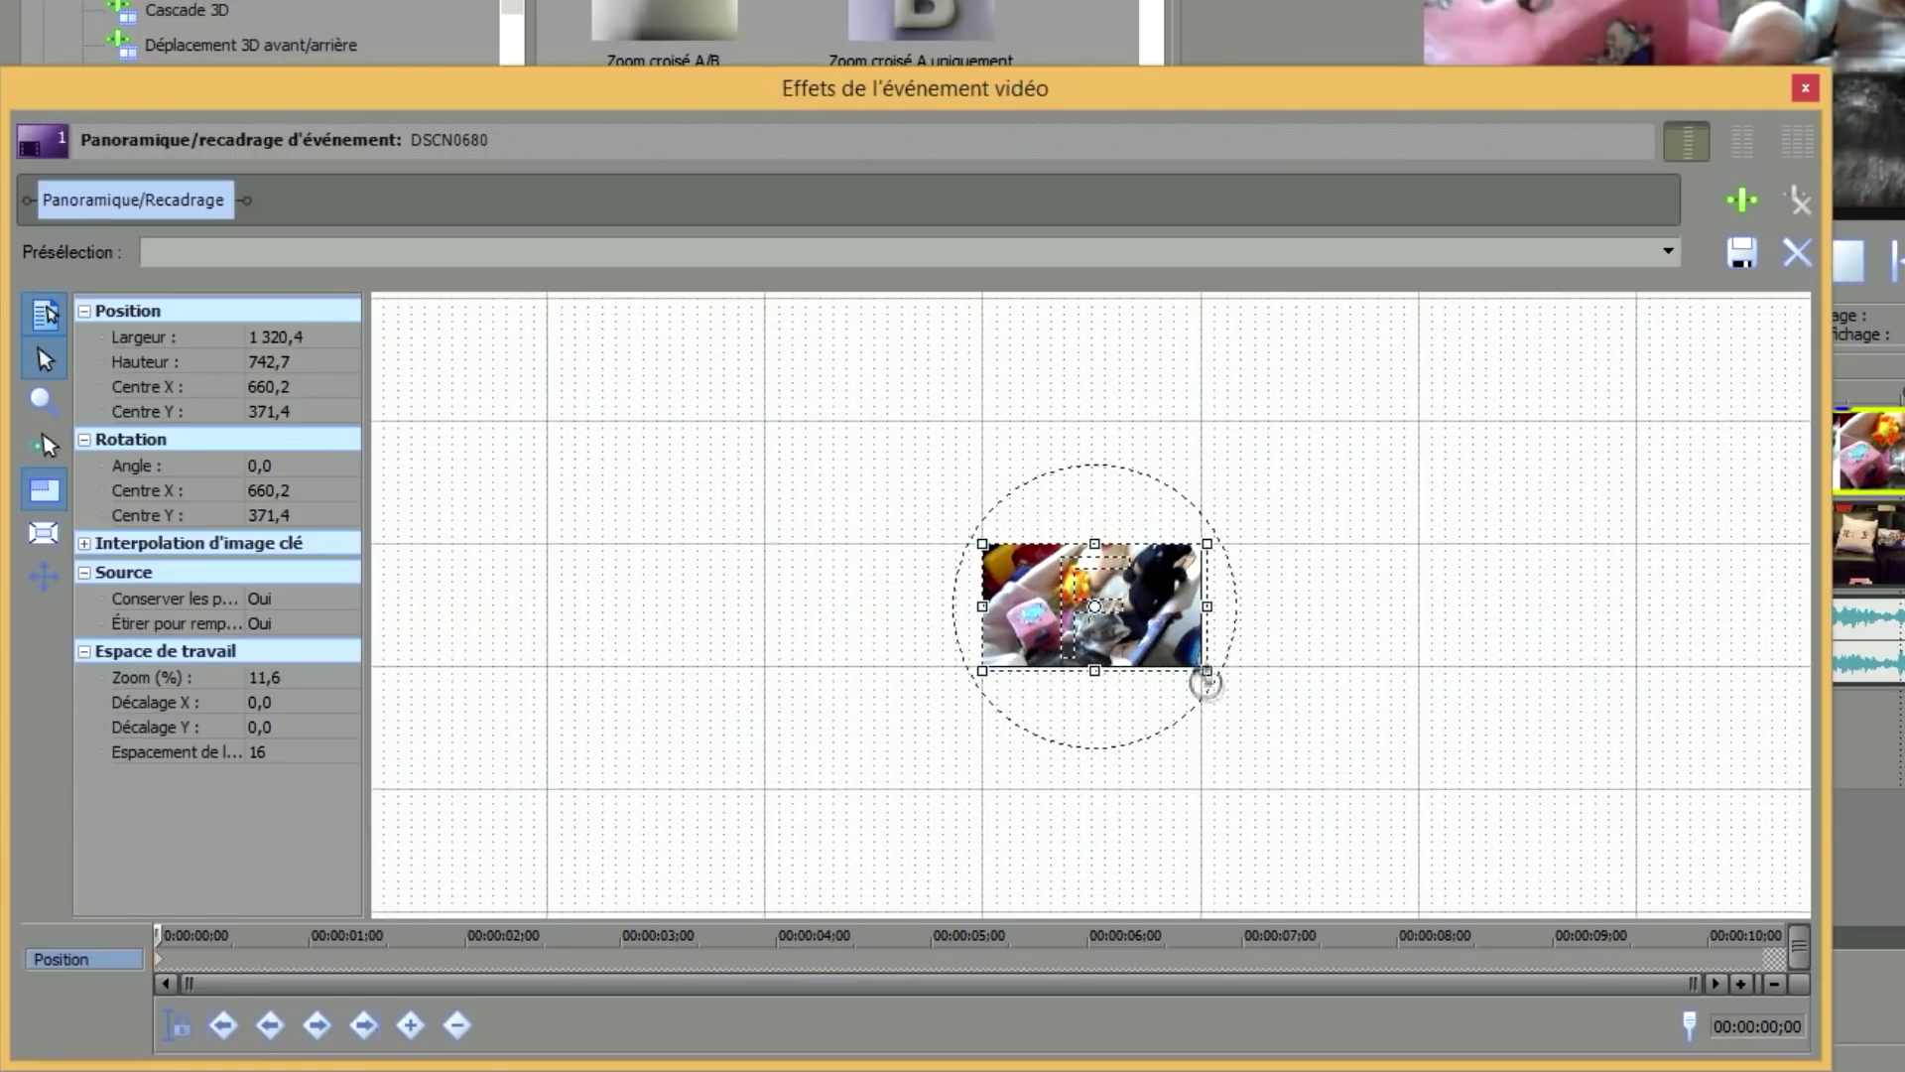
{"action": "scroll", "coordinate": [1260, 748], "scroll_direction": "up", "scroll_amount": 2}
{"action": "left_click_drag", "start_coordinate": [1231, 684], "coordinate": [1329, 776]}
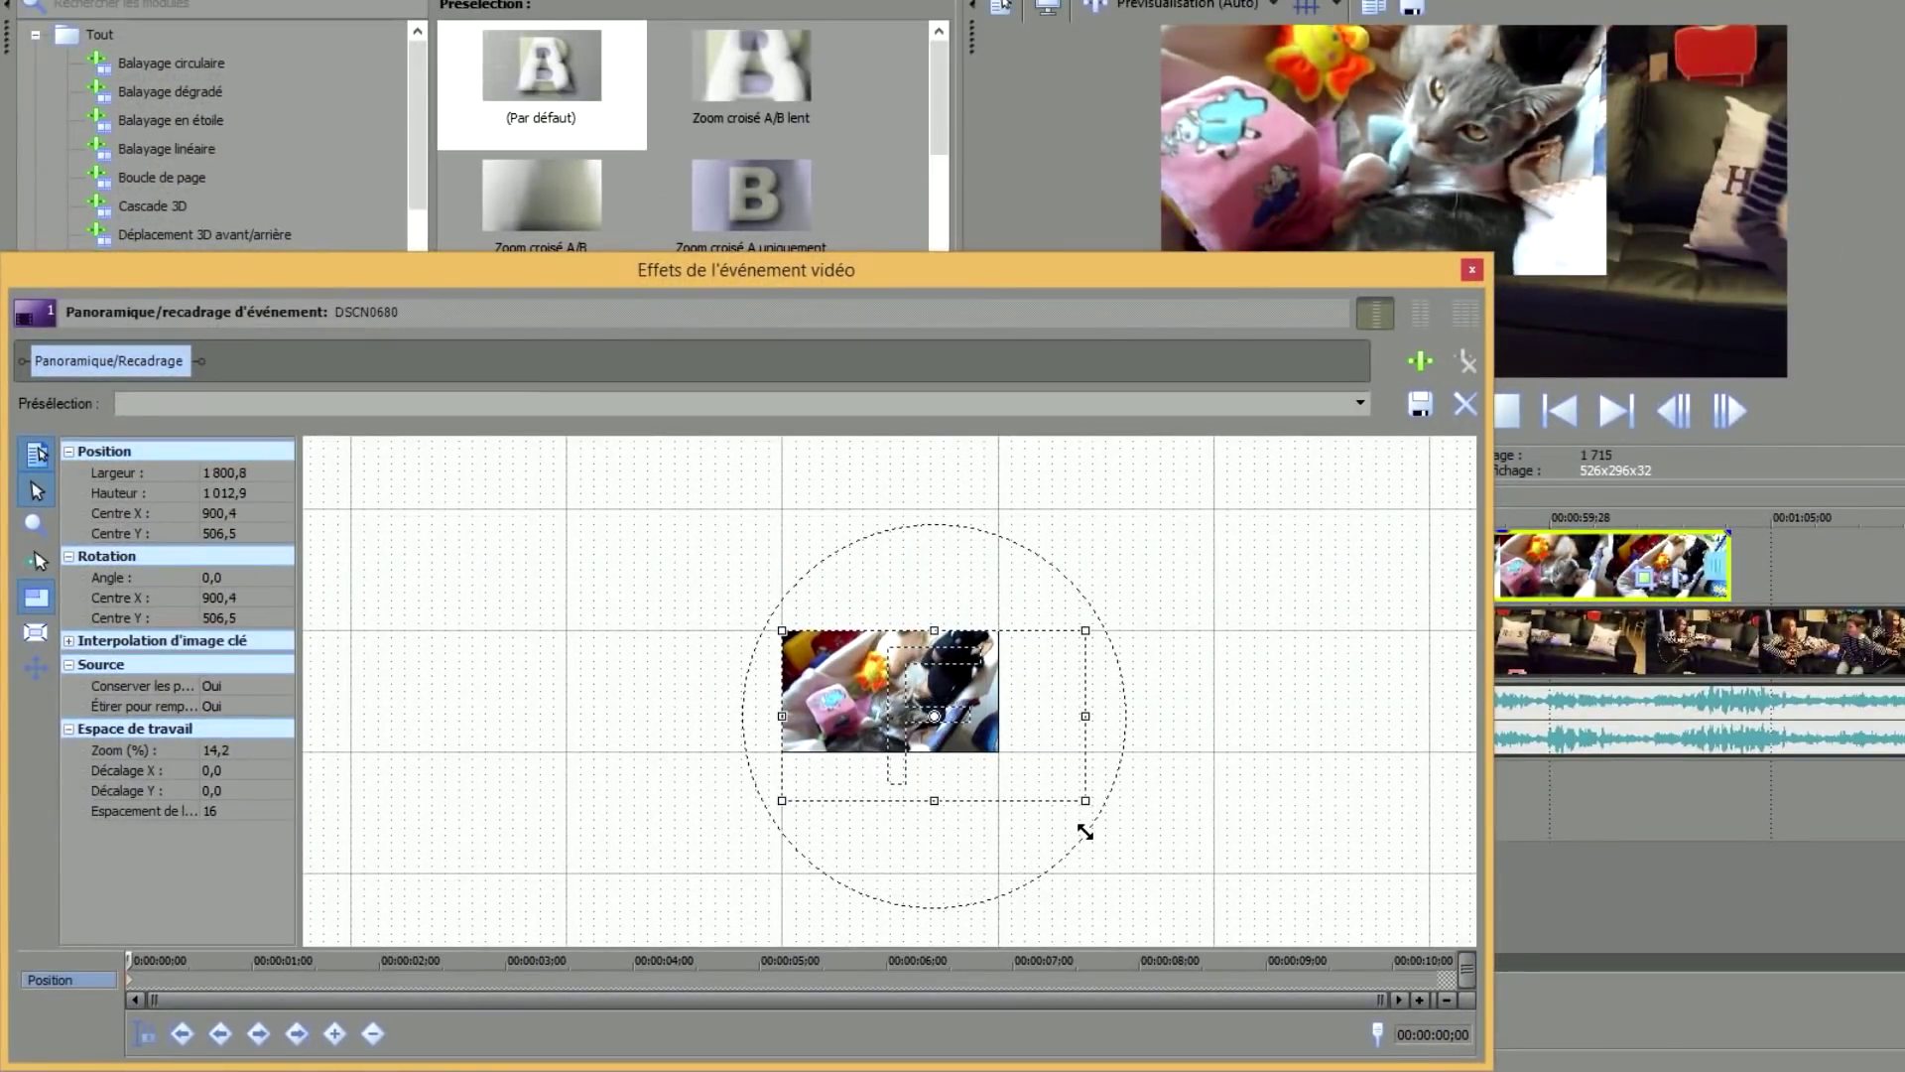
{"action": "left_click_drag", "start_coordinate": [1086, 832], "coordinate": [1221, 923]}
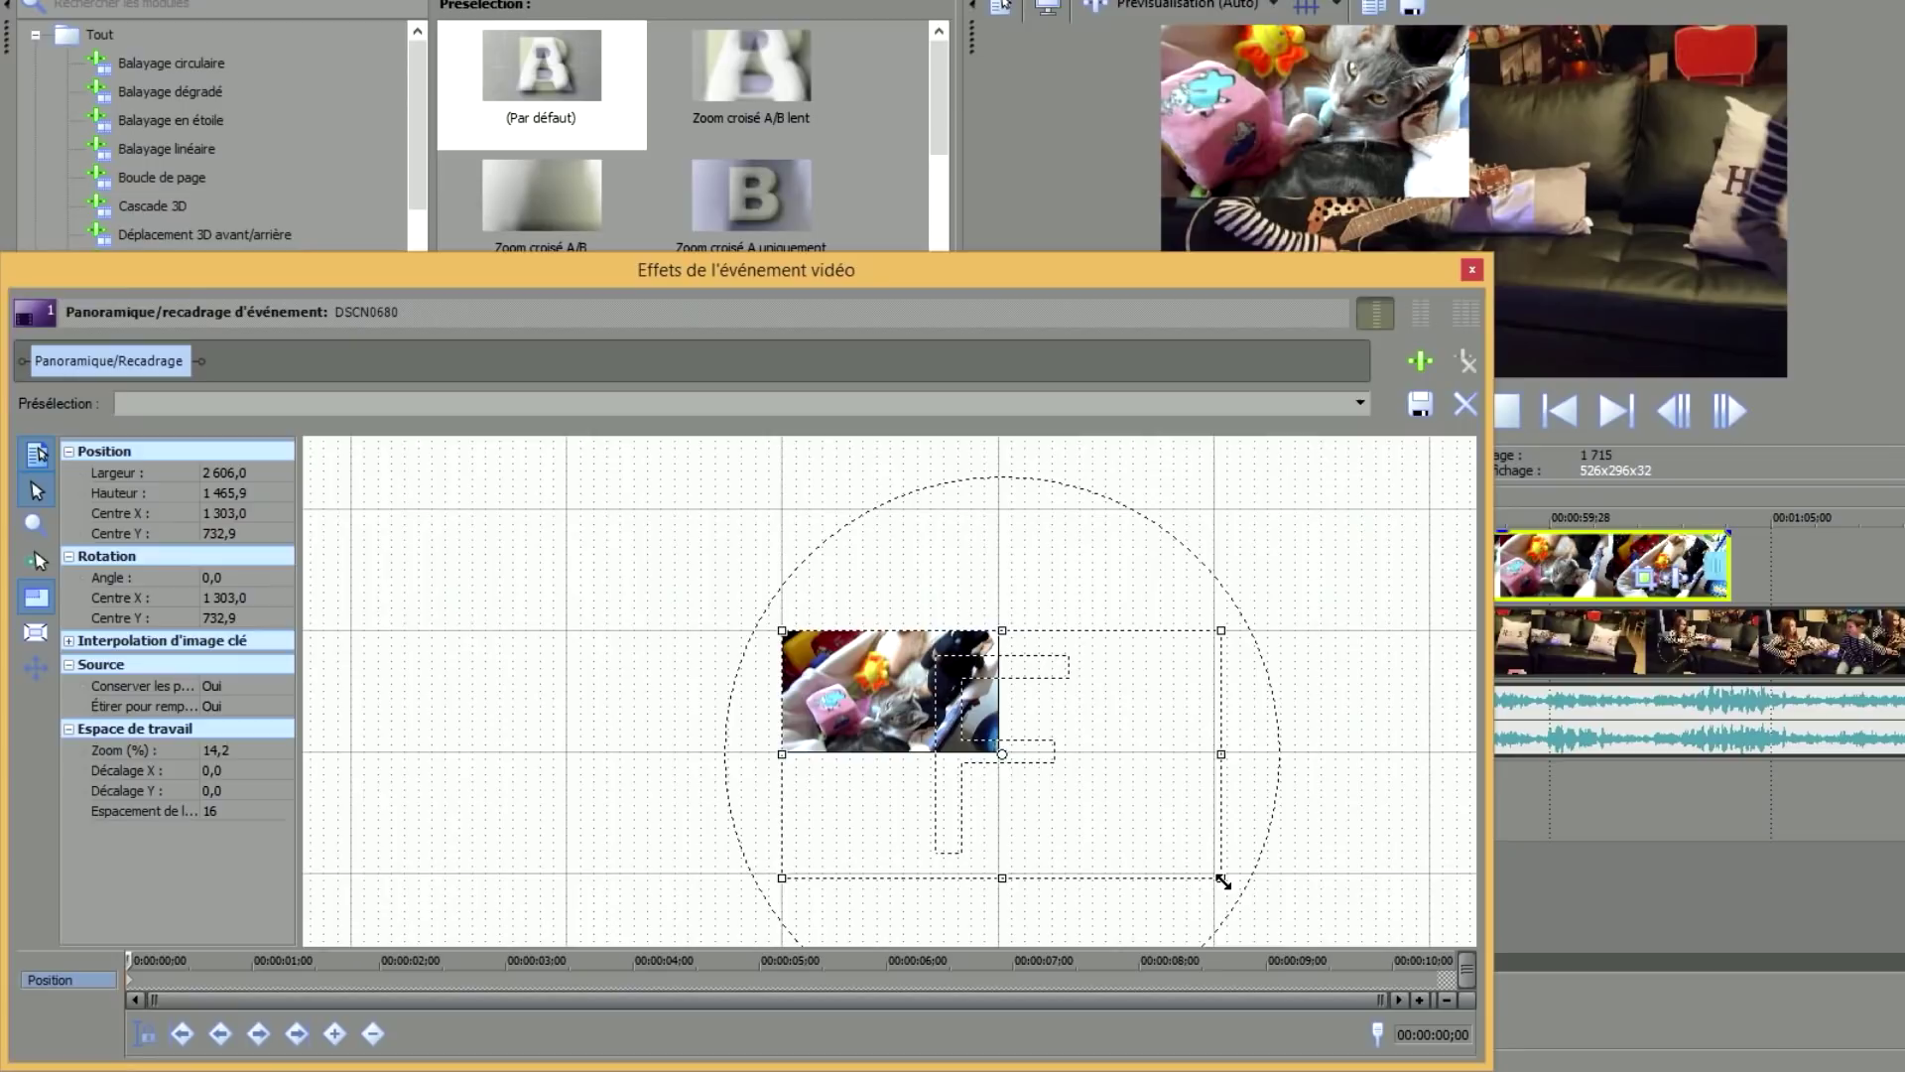
{"action": "left_click_drag", "start_coordinate": [1222, 881], "coordinate": [1317, 931]}
Play the timeline briefly to check the overlay in the preview's upper-left corner.
{"action": "left_click_drag", "start_coordinate": [1287, 288], "coordinate": [656, 323]}
{"action": "left_click", "coordinate": [1385, 413]}
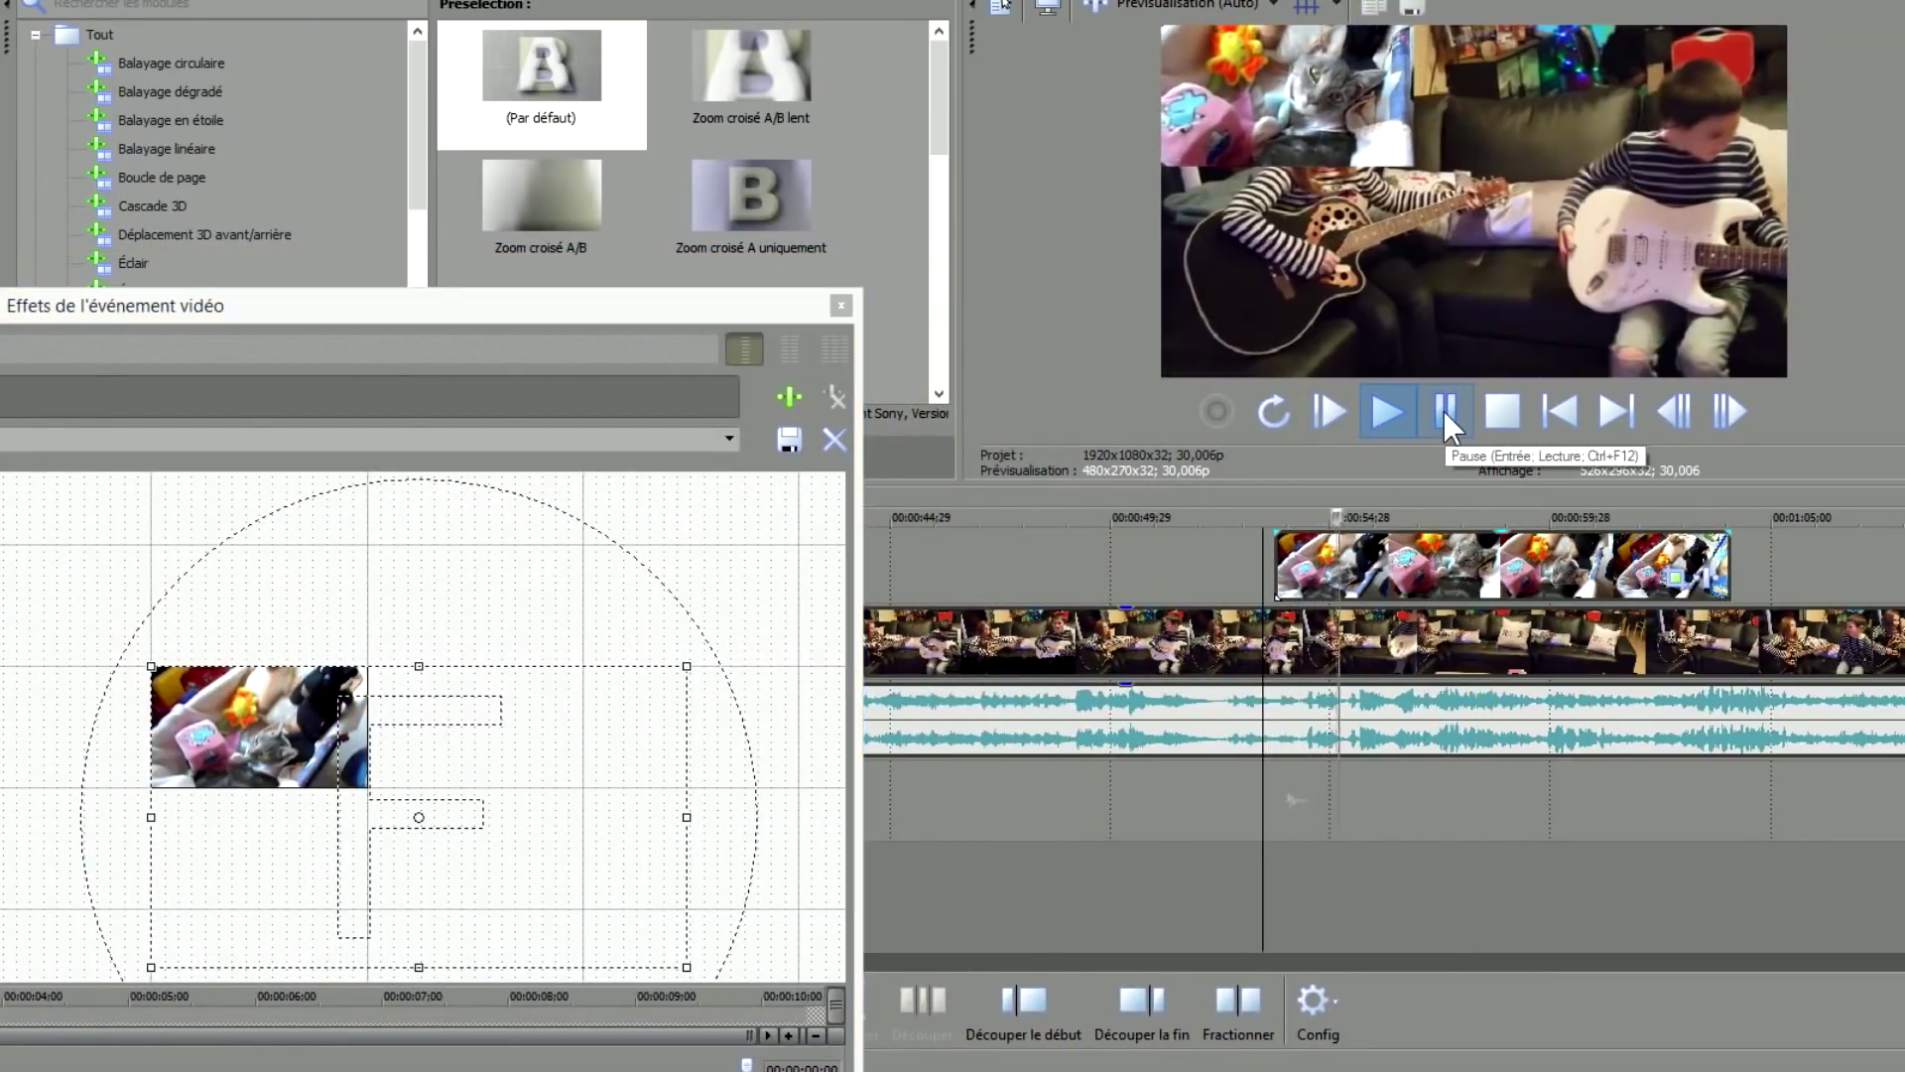
{"action": "left_click", "coordinate": [1443, 409]}
Move and resize the crop frame to about 2526.5 × 1421.2, centred at X 616.6 and Y 328.8, to place the overlay near mid-picture.
{"action": "left_click_drag", "start_coordinate": [586, 311], "coordinate": [1157, 241]}
{"action": "left_click_drag", "start_coordinate": [1217, 807], "coordinate": [1035, 708]}
{"action": "left_click_drag", "start_coordinate": [1172, 799], "coordinate": [1032, 720]}
{"action": "left_click_drag", "start_coordinate": [851, 587], "coordinate": [909, 608]}
{"action": "left_click_drag", "start_coordinate": [893, 239], "coordinate": [952, 251]}
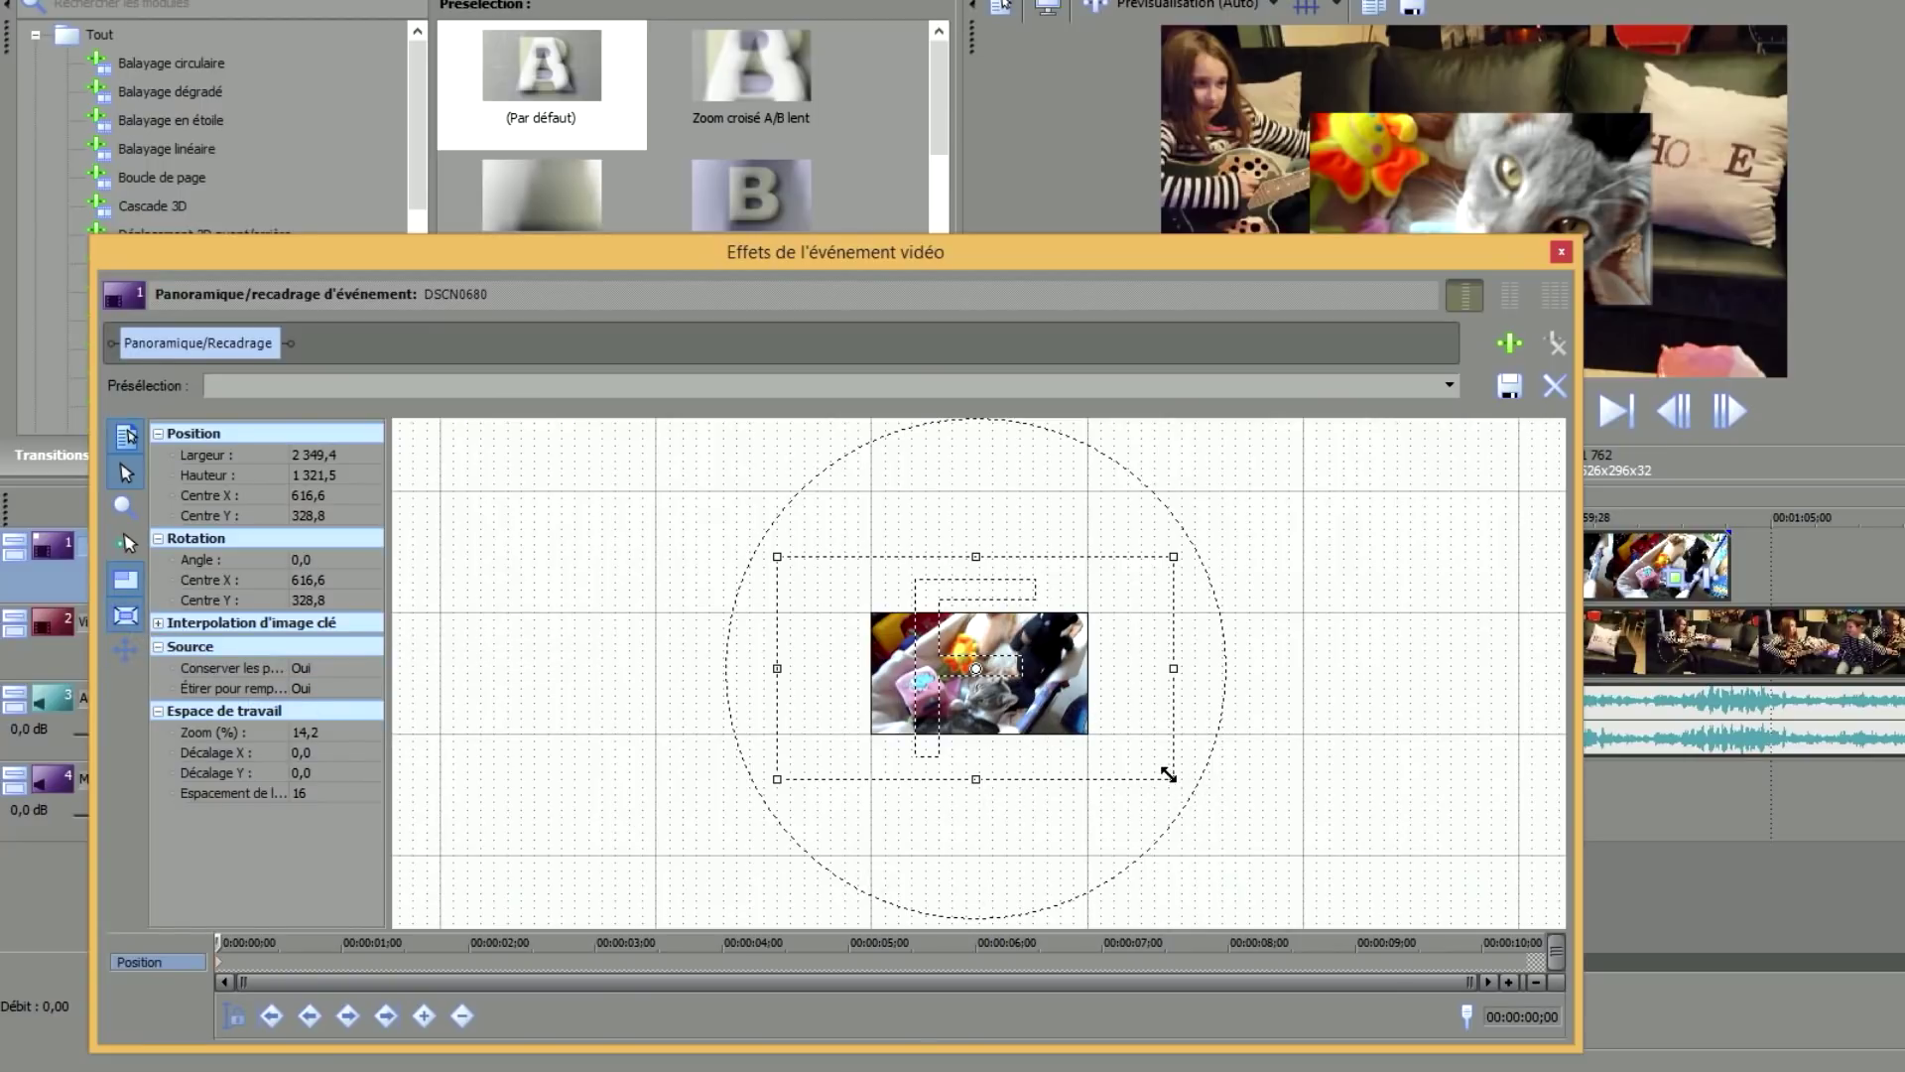
{"action": "scroll", "coordinate": [1092, 772], "scroll_direction": "down", "scroll_amount": 2}
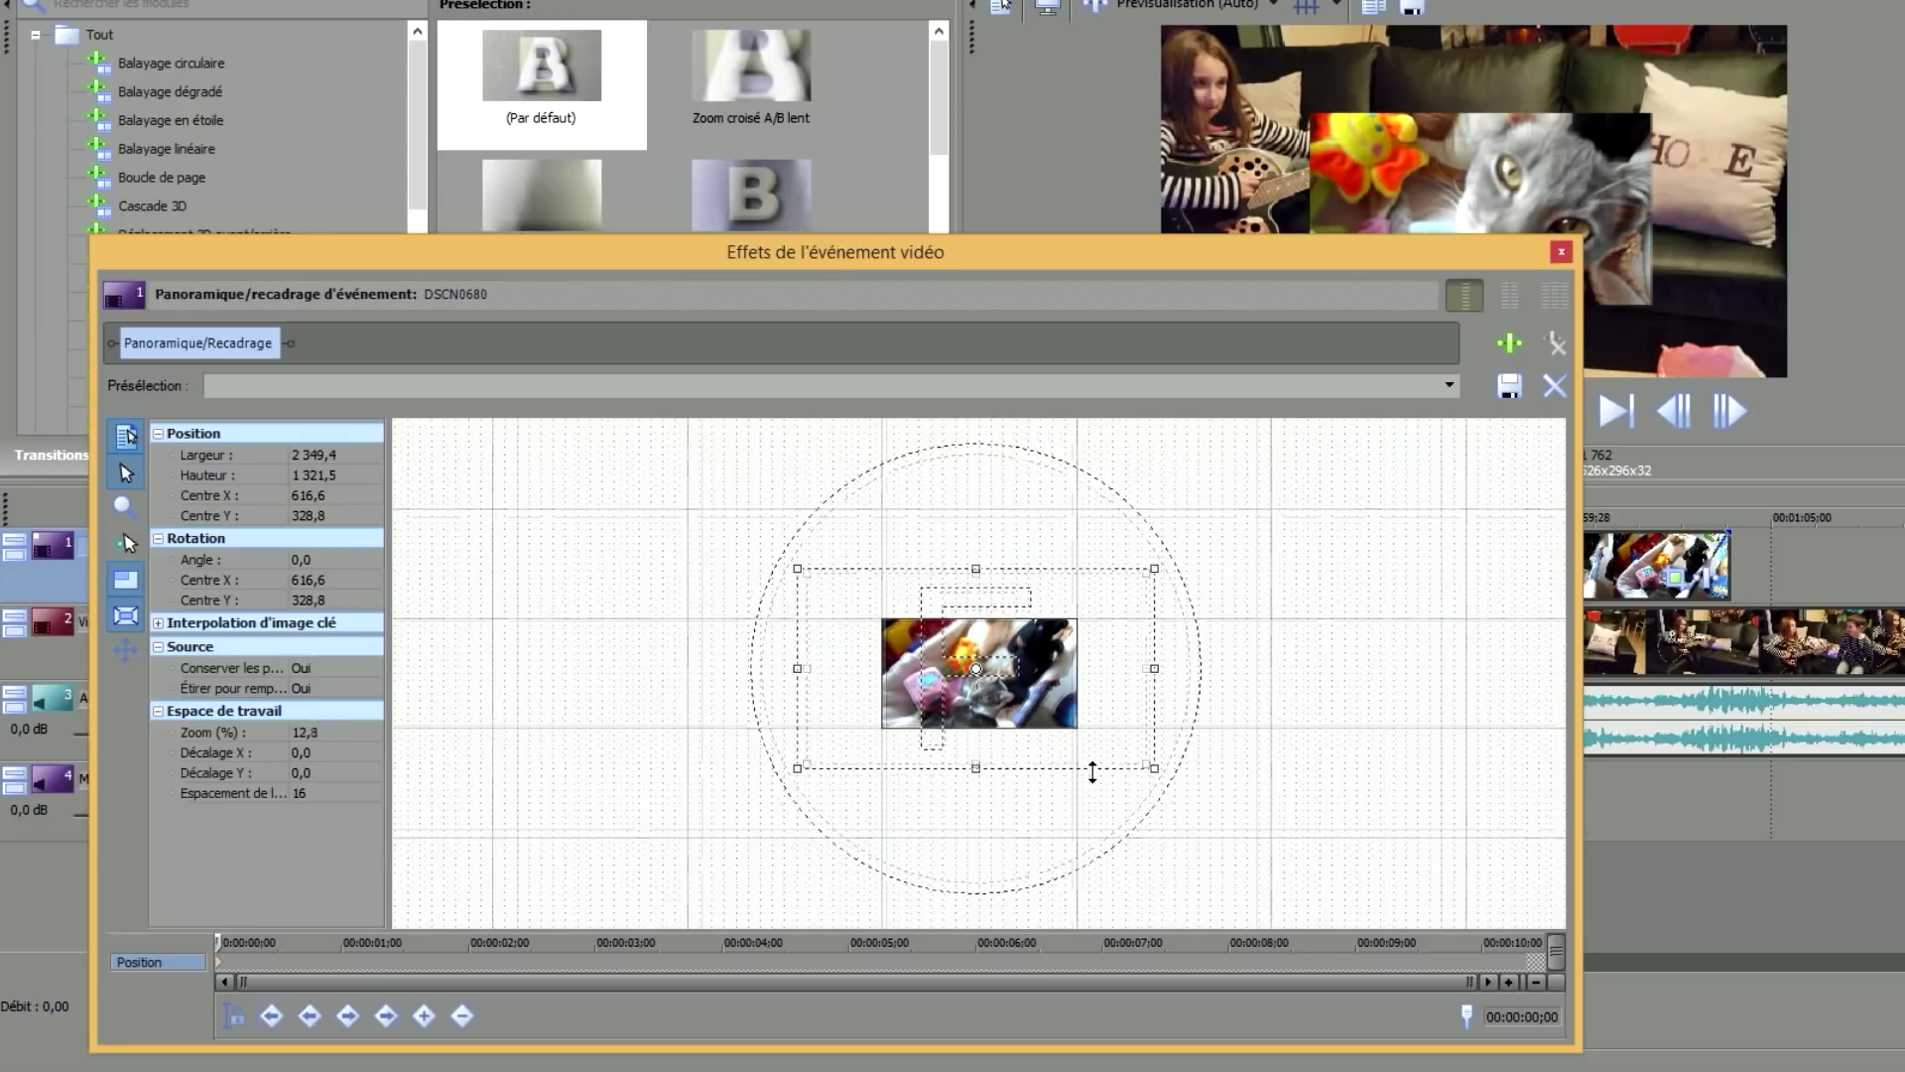
{"action": "mouse_move", "coordinate": [1173, 778]}
{"action": "left_mouse_down"}
{"action": "mouse_move", "coordinate": [1260, 839]}
{"action": "mouse_move", "coordinate": [1144, 740]}
{"action": "mouse_move", "coordinate": [1219, 810]}
{"action": "mouse_move", "coordinate": [1189, 786]}
{"action": "left_mouse_up"}
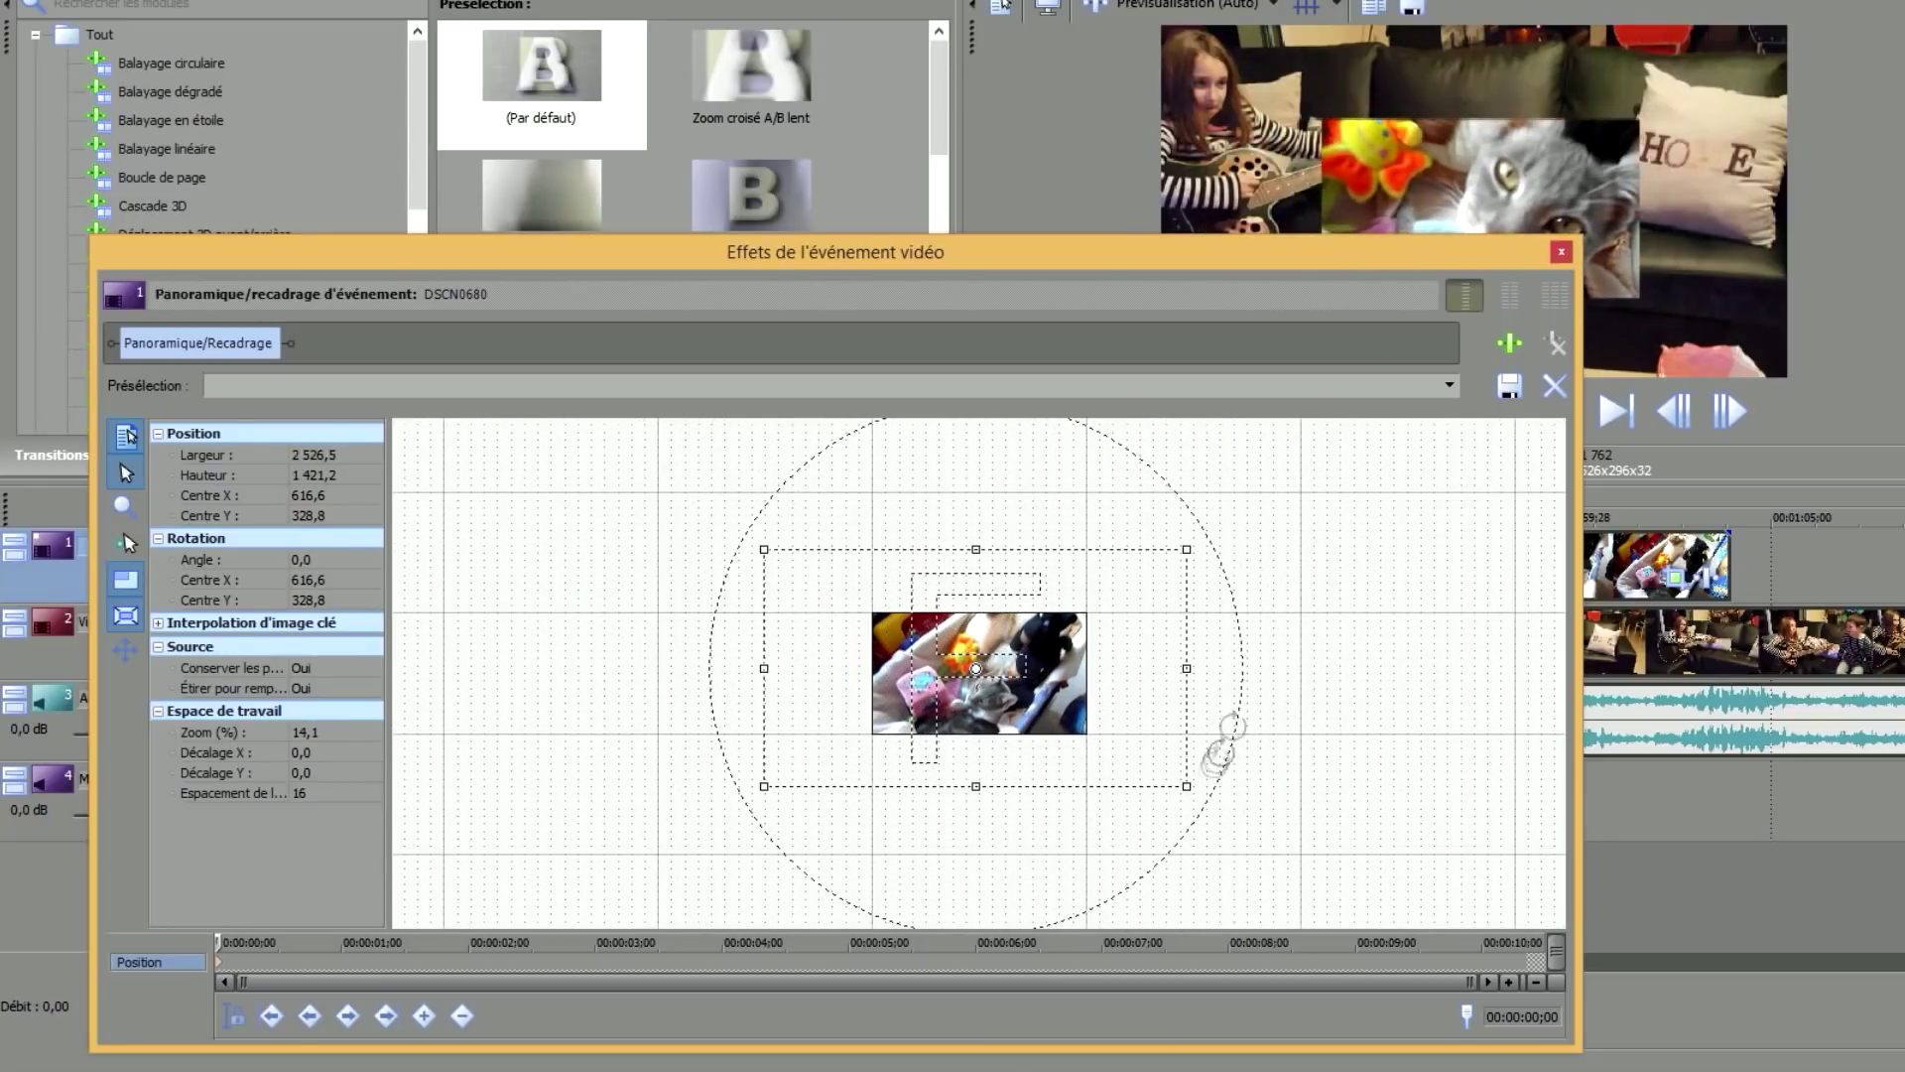
Close the event effects and play the section containing the repositioned overlay.
{"action": "left_click", "coordinate": [1561, 251]}
{"action": "left_click", "coordinate": [1387, 412]}
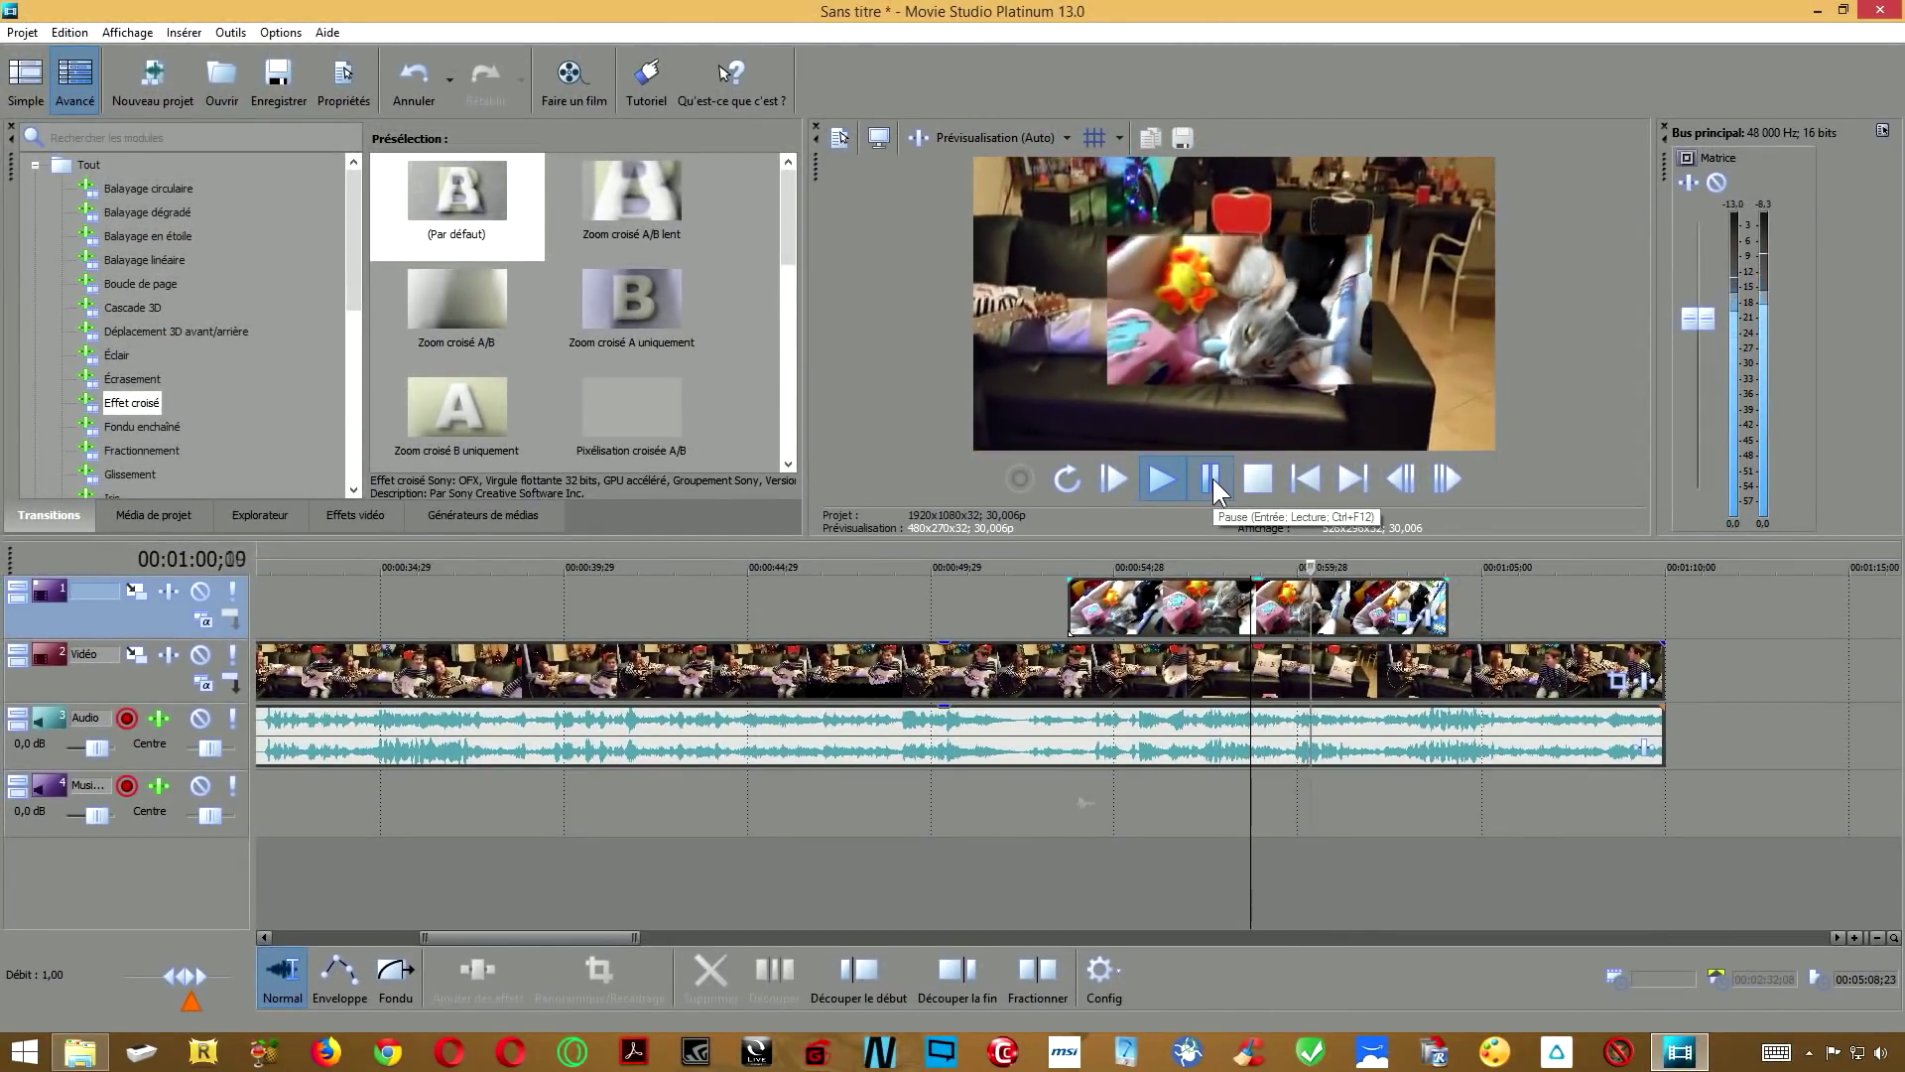
{"action": "left_click", "coordinate": [1213, 478]}
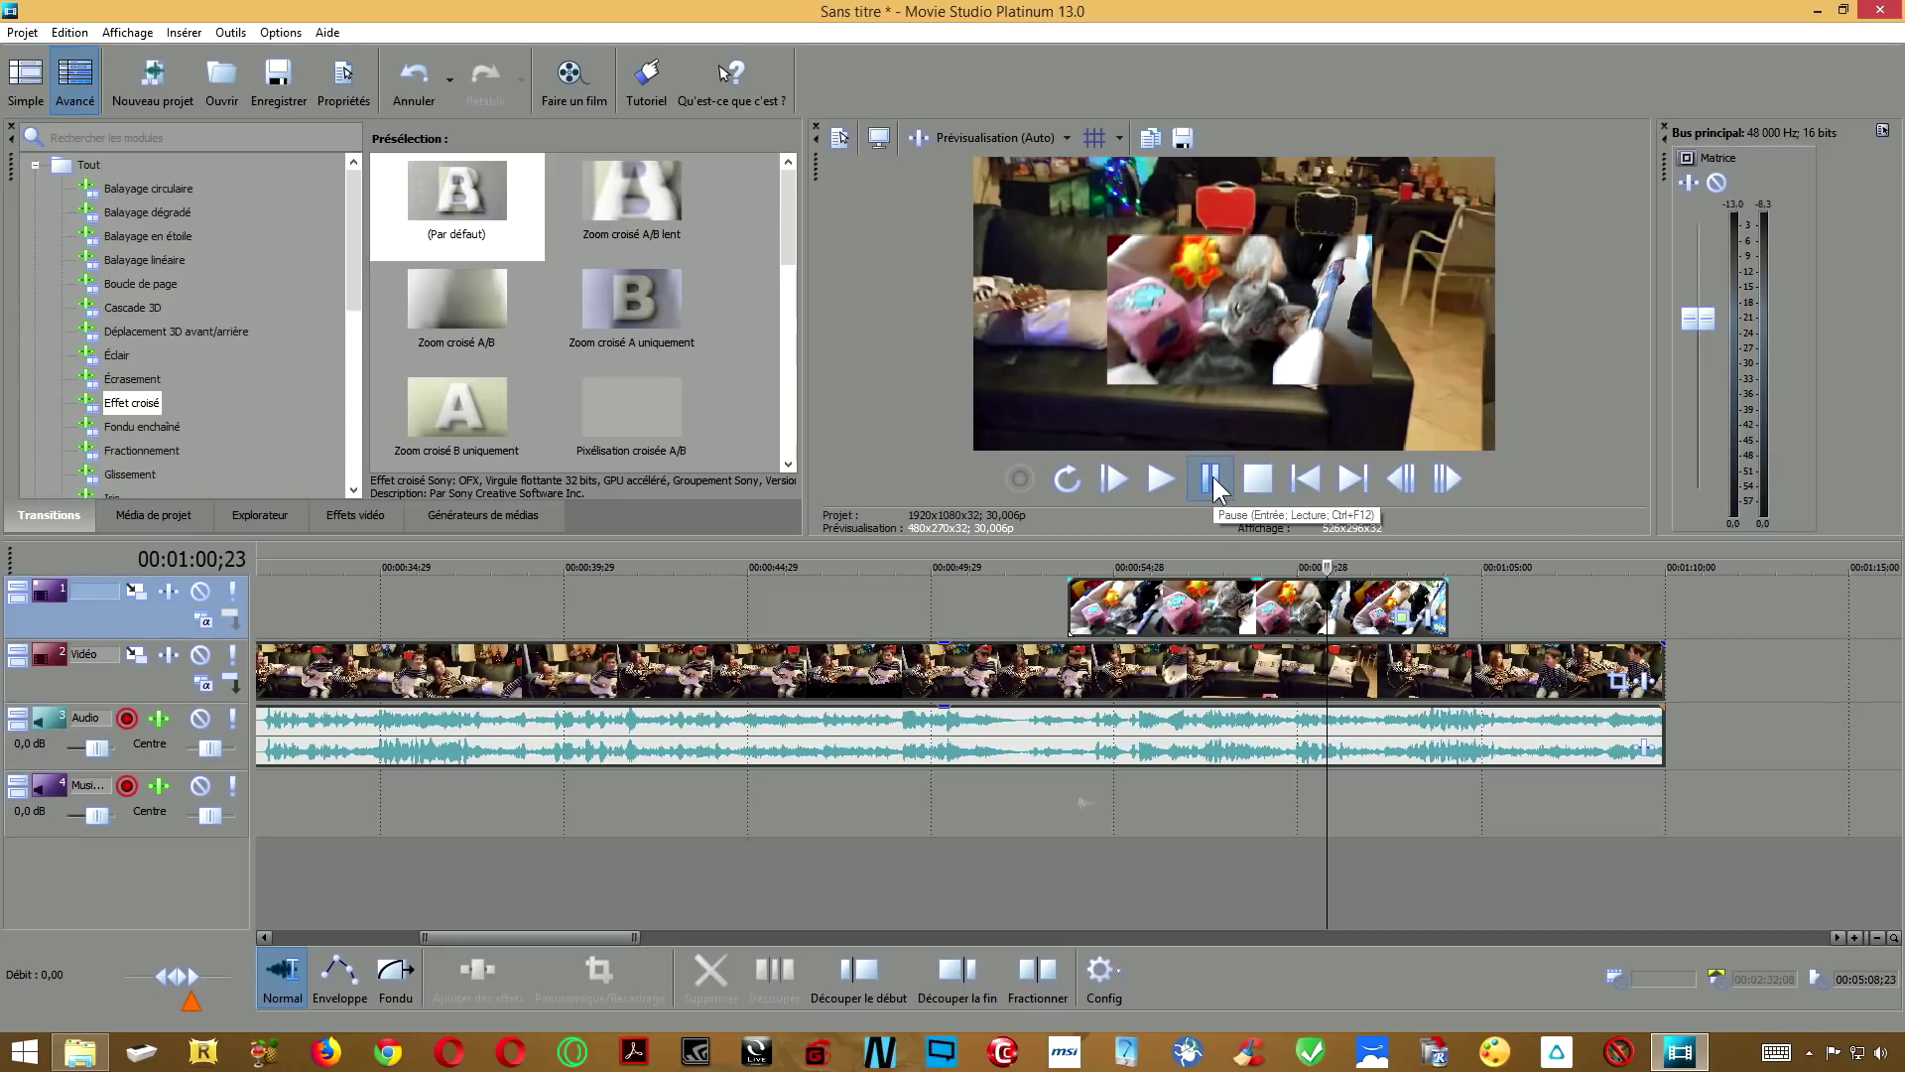
Delete the overlay clip, the main video event and its audio event to empty the timeline.
{"action": "left_click", "coordinate": [1216, 609]}
{"action": "key", "text": "Delete"}
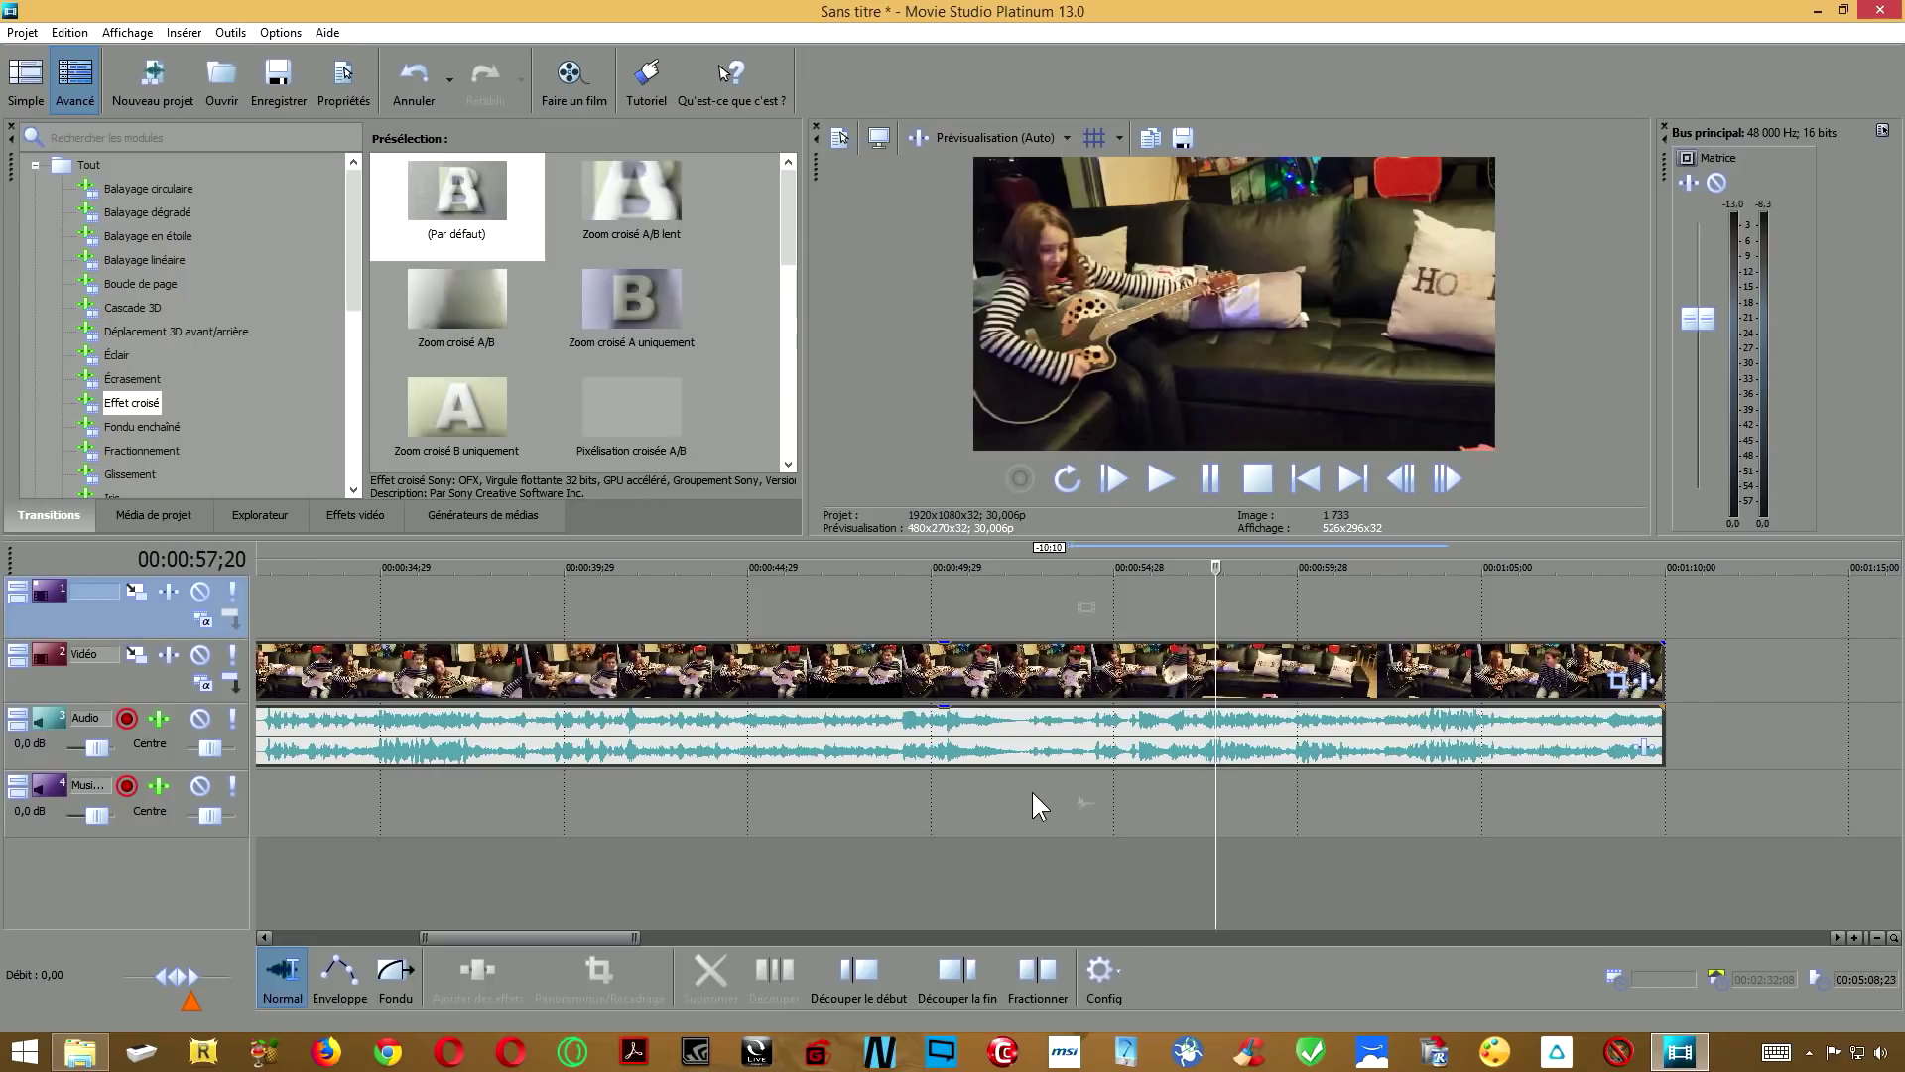
{"action": "left_click", "coordinate": [1022, 677]}
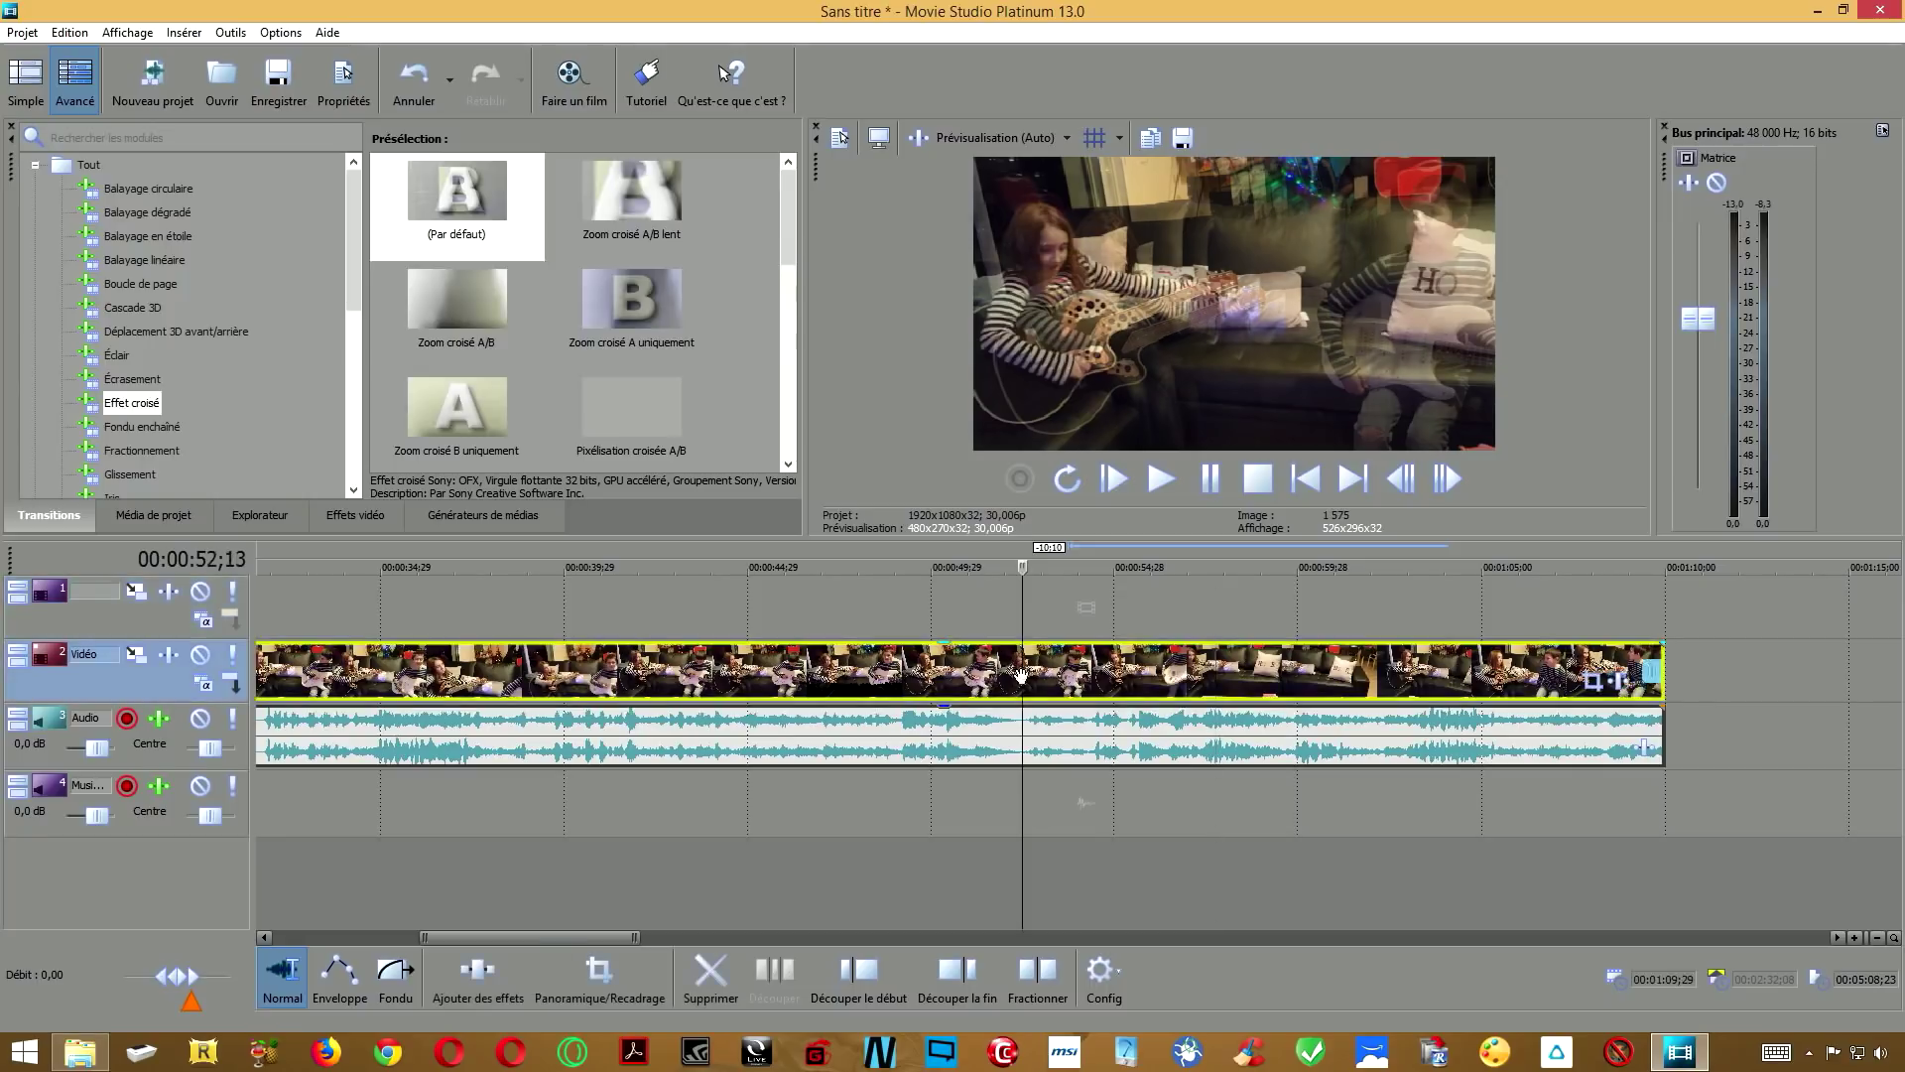
{"action": "key", "text": "Delete"}
{"action": "left_click", "coordinate": [921, 715]}
{"action": "key", "text": "Delete"}
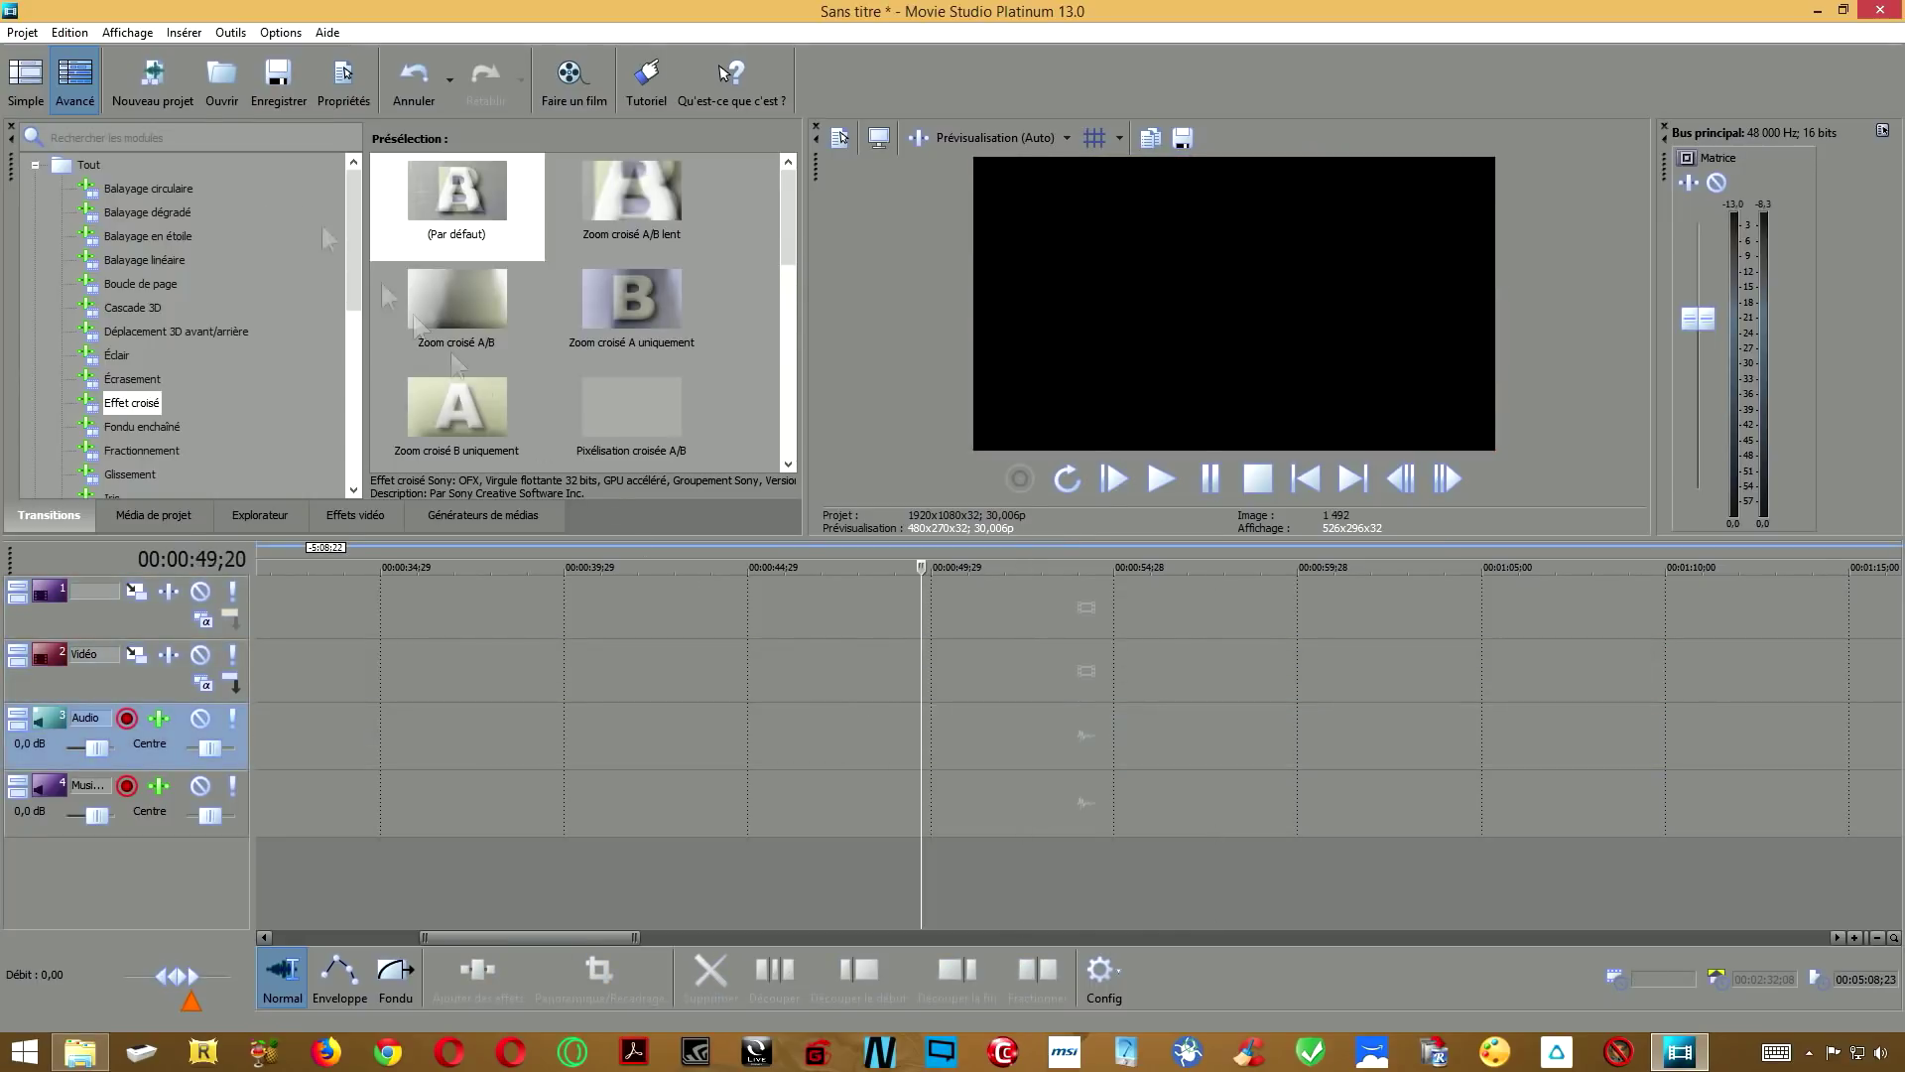
Open another video onto the emptied timeline and return the playback cursor to its start.
{"action": "left_click", "coordinate": [7, 42]}
{"action": "left_click", "coordinate": [75, 94]}
{"action": "double_click", "coordinate": [884, 362]}
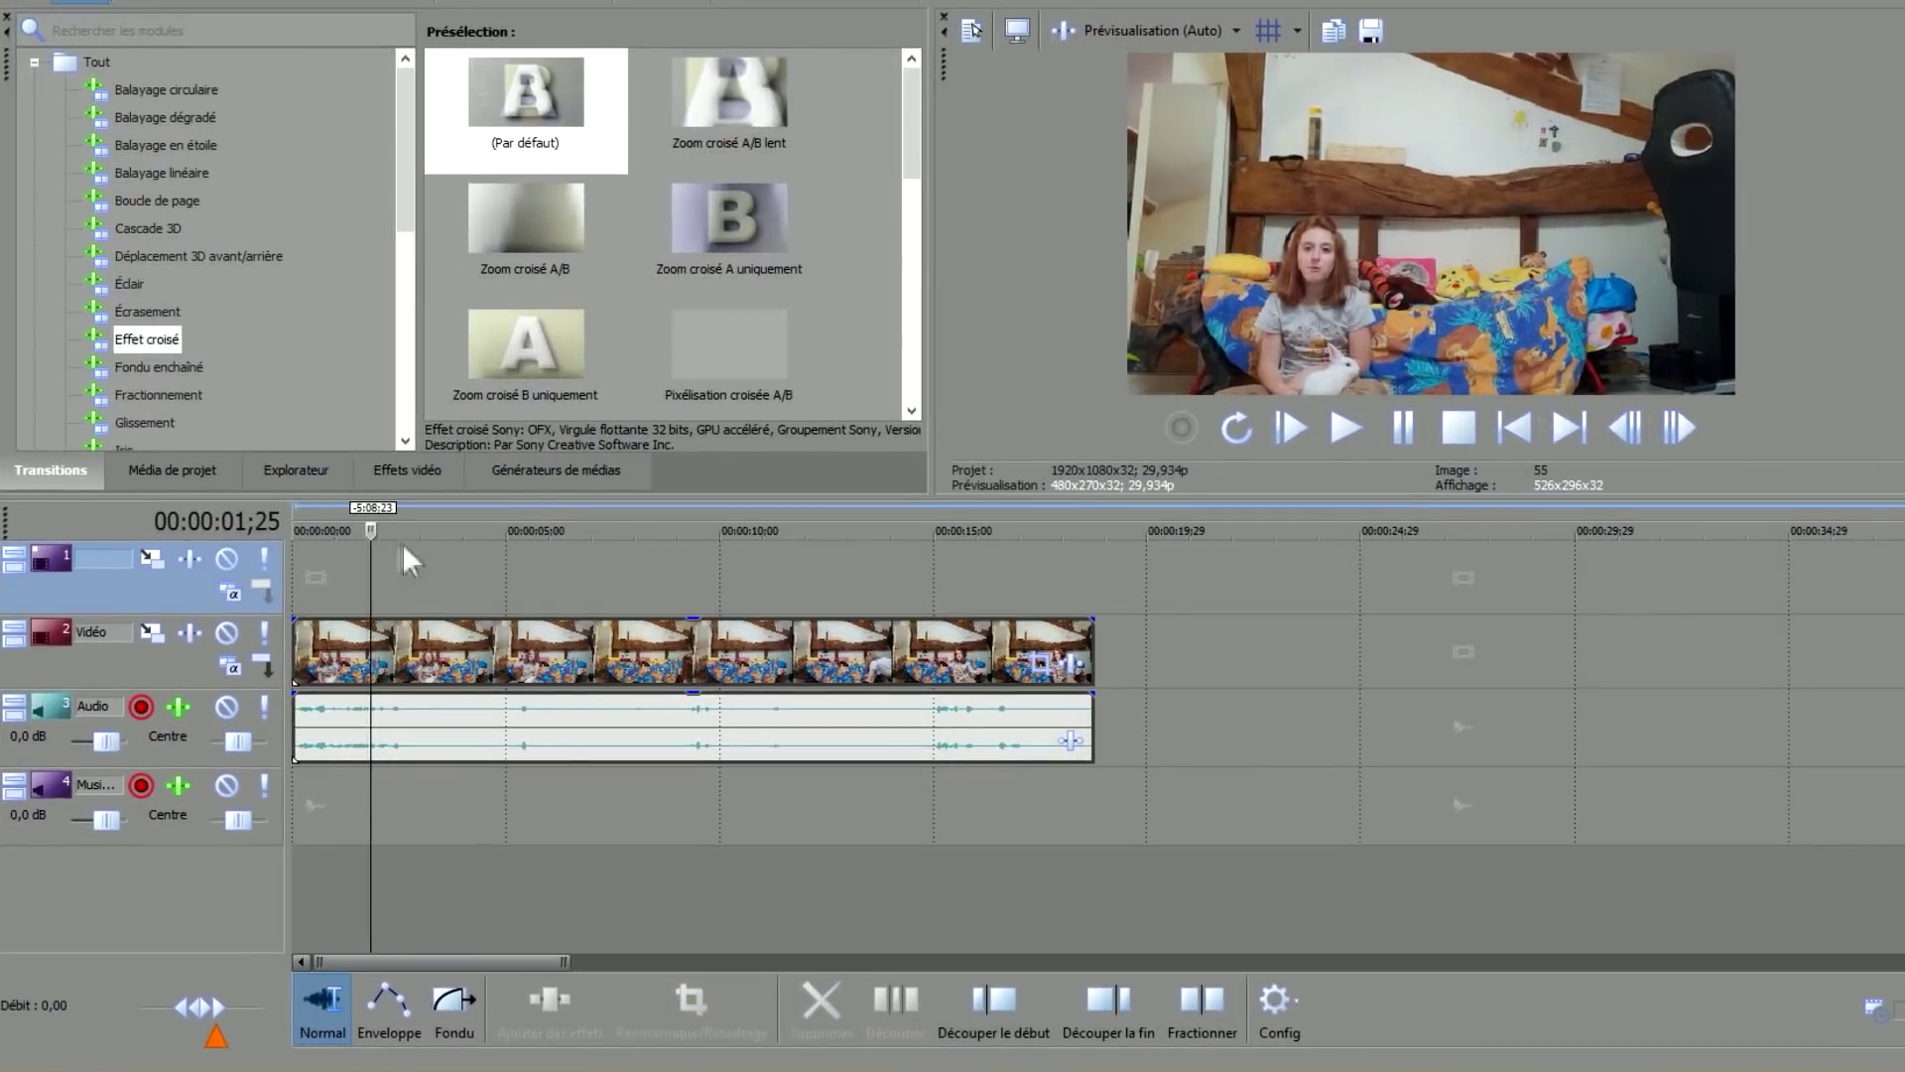
{"action": "left_click", "coordinate": [1245, 475]}
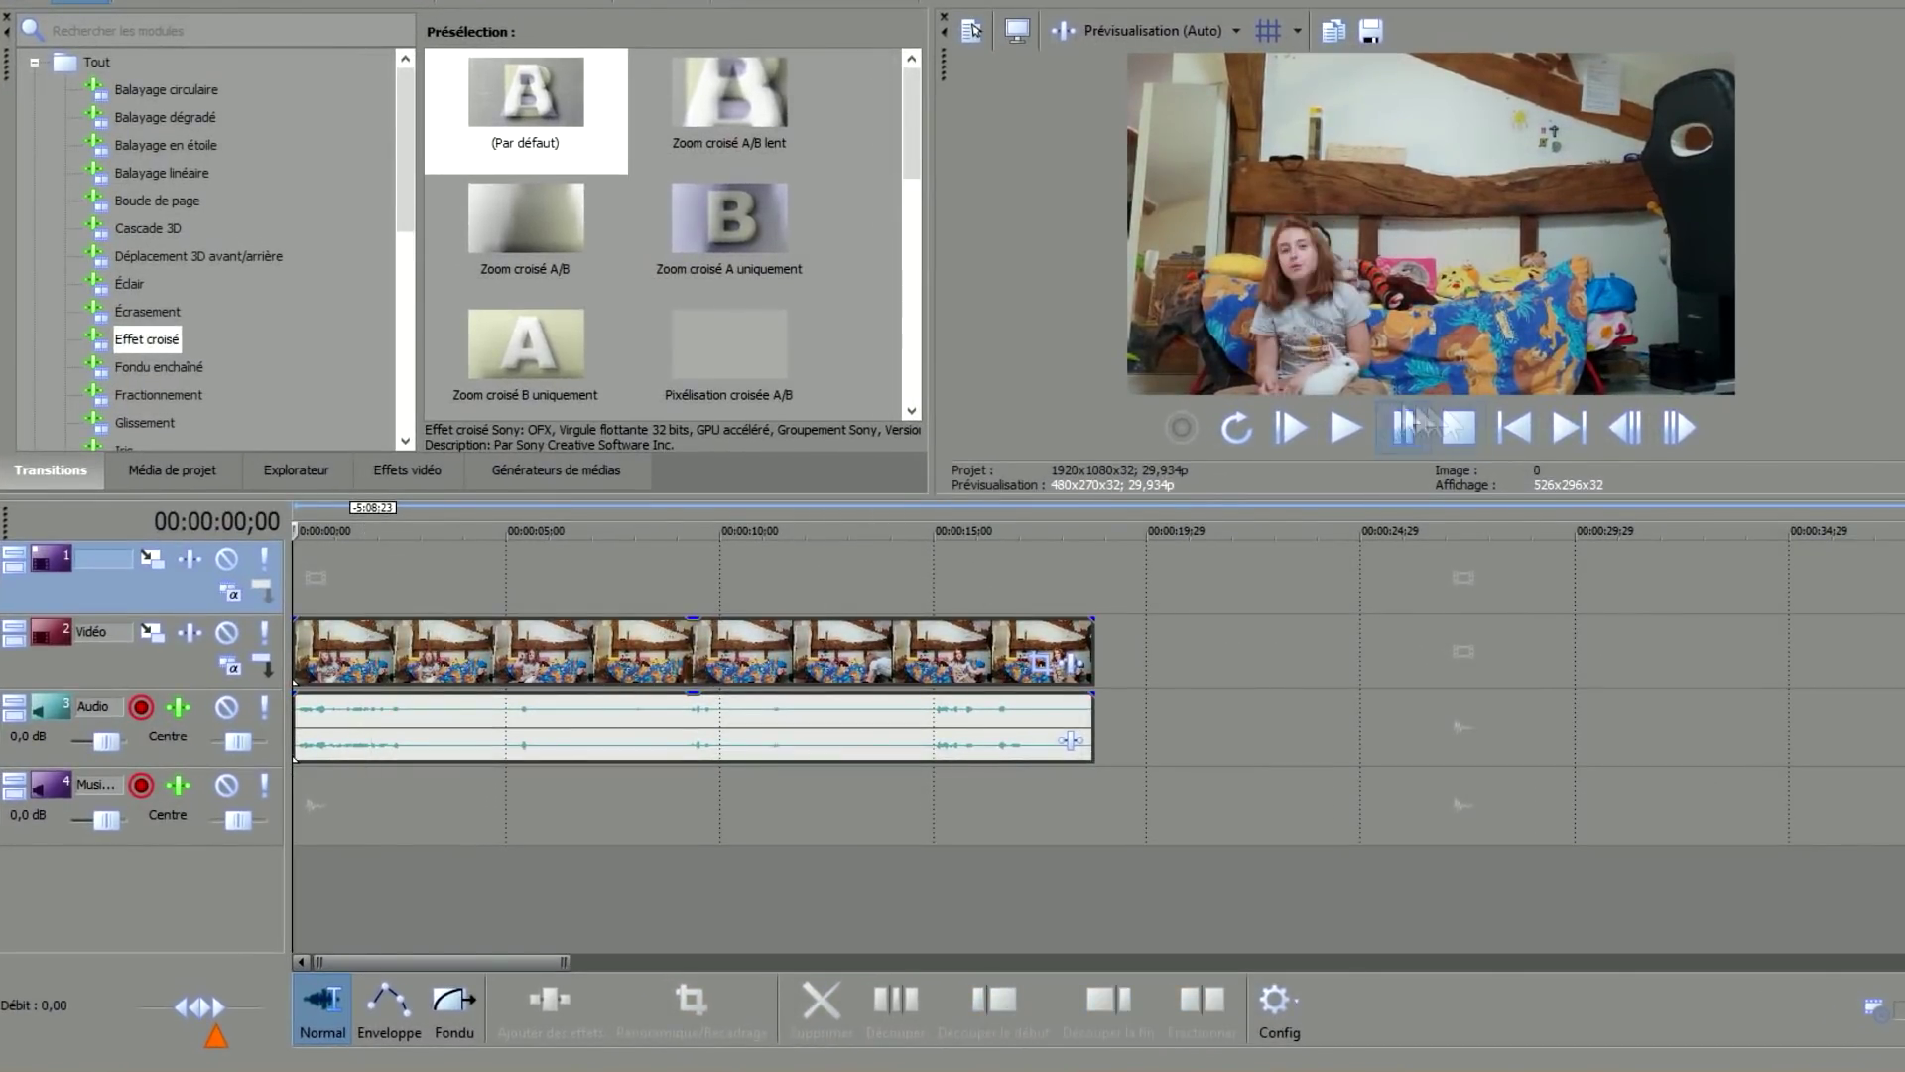
Play the opened video from its start, pausing around 00:00:04 and stepping through the frames.
{"action": "left_click", "coordinate": [1348, 428]}
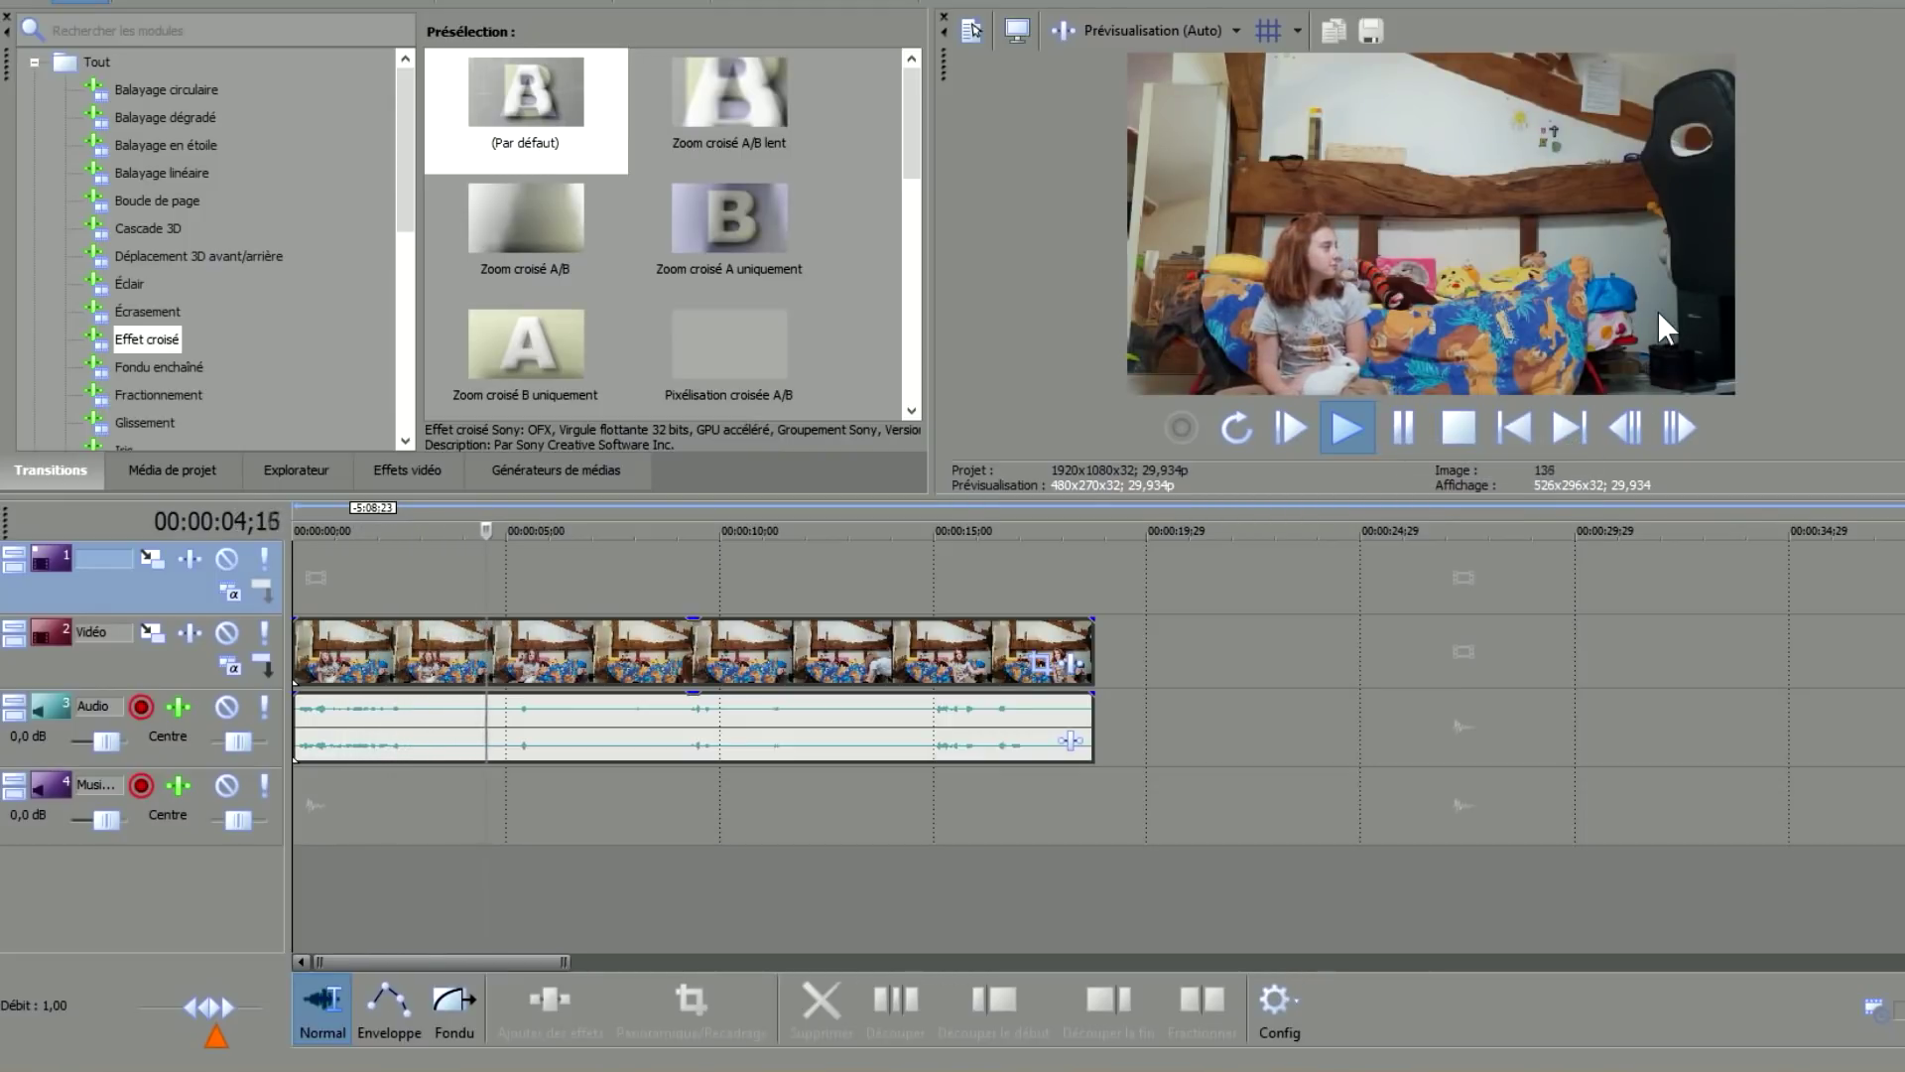
{"action": "left_click", "coordinate": [1401, 436]}
{"action": "left_click_drag", "start_coordinate": [563, 571], "coordinate": [460, 549]}
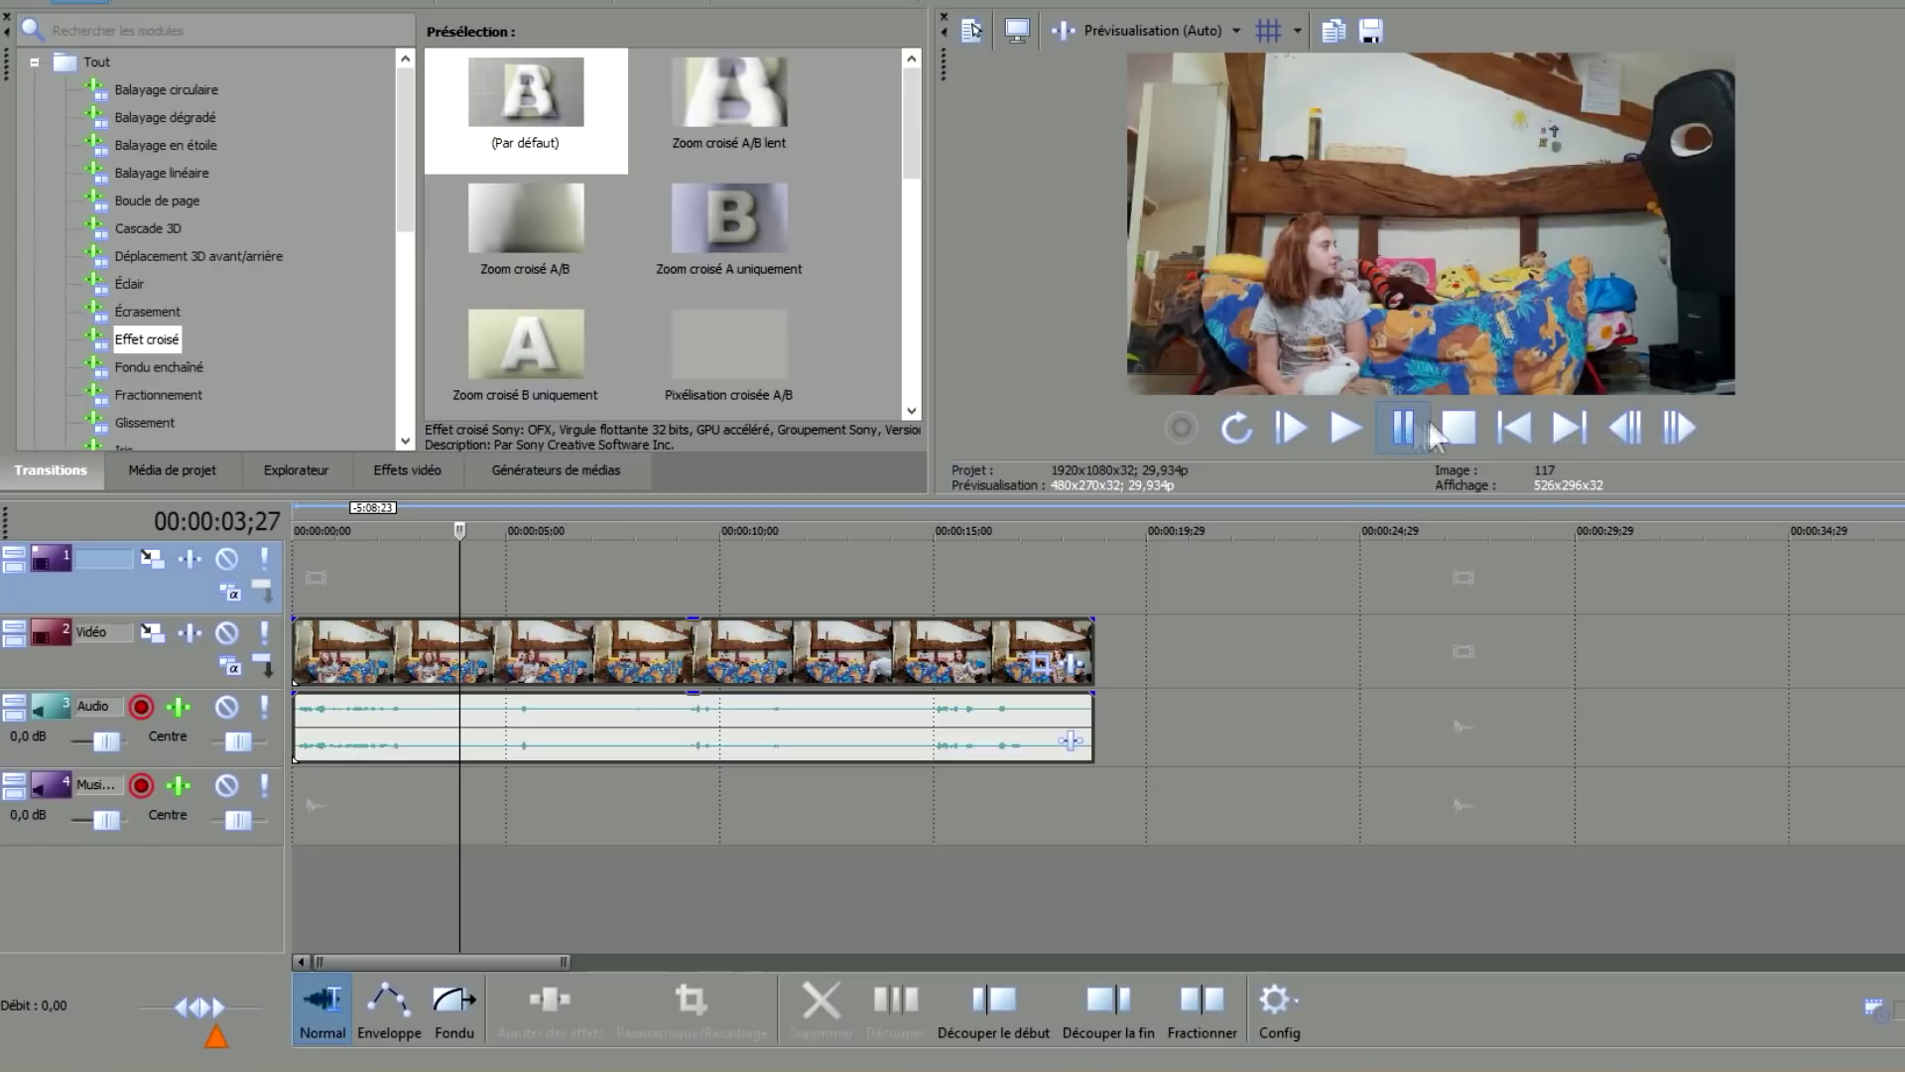
{"action": "left_click", "coordinate": [1349, 425]}
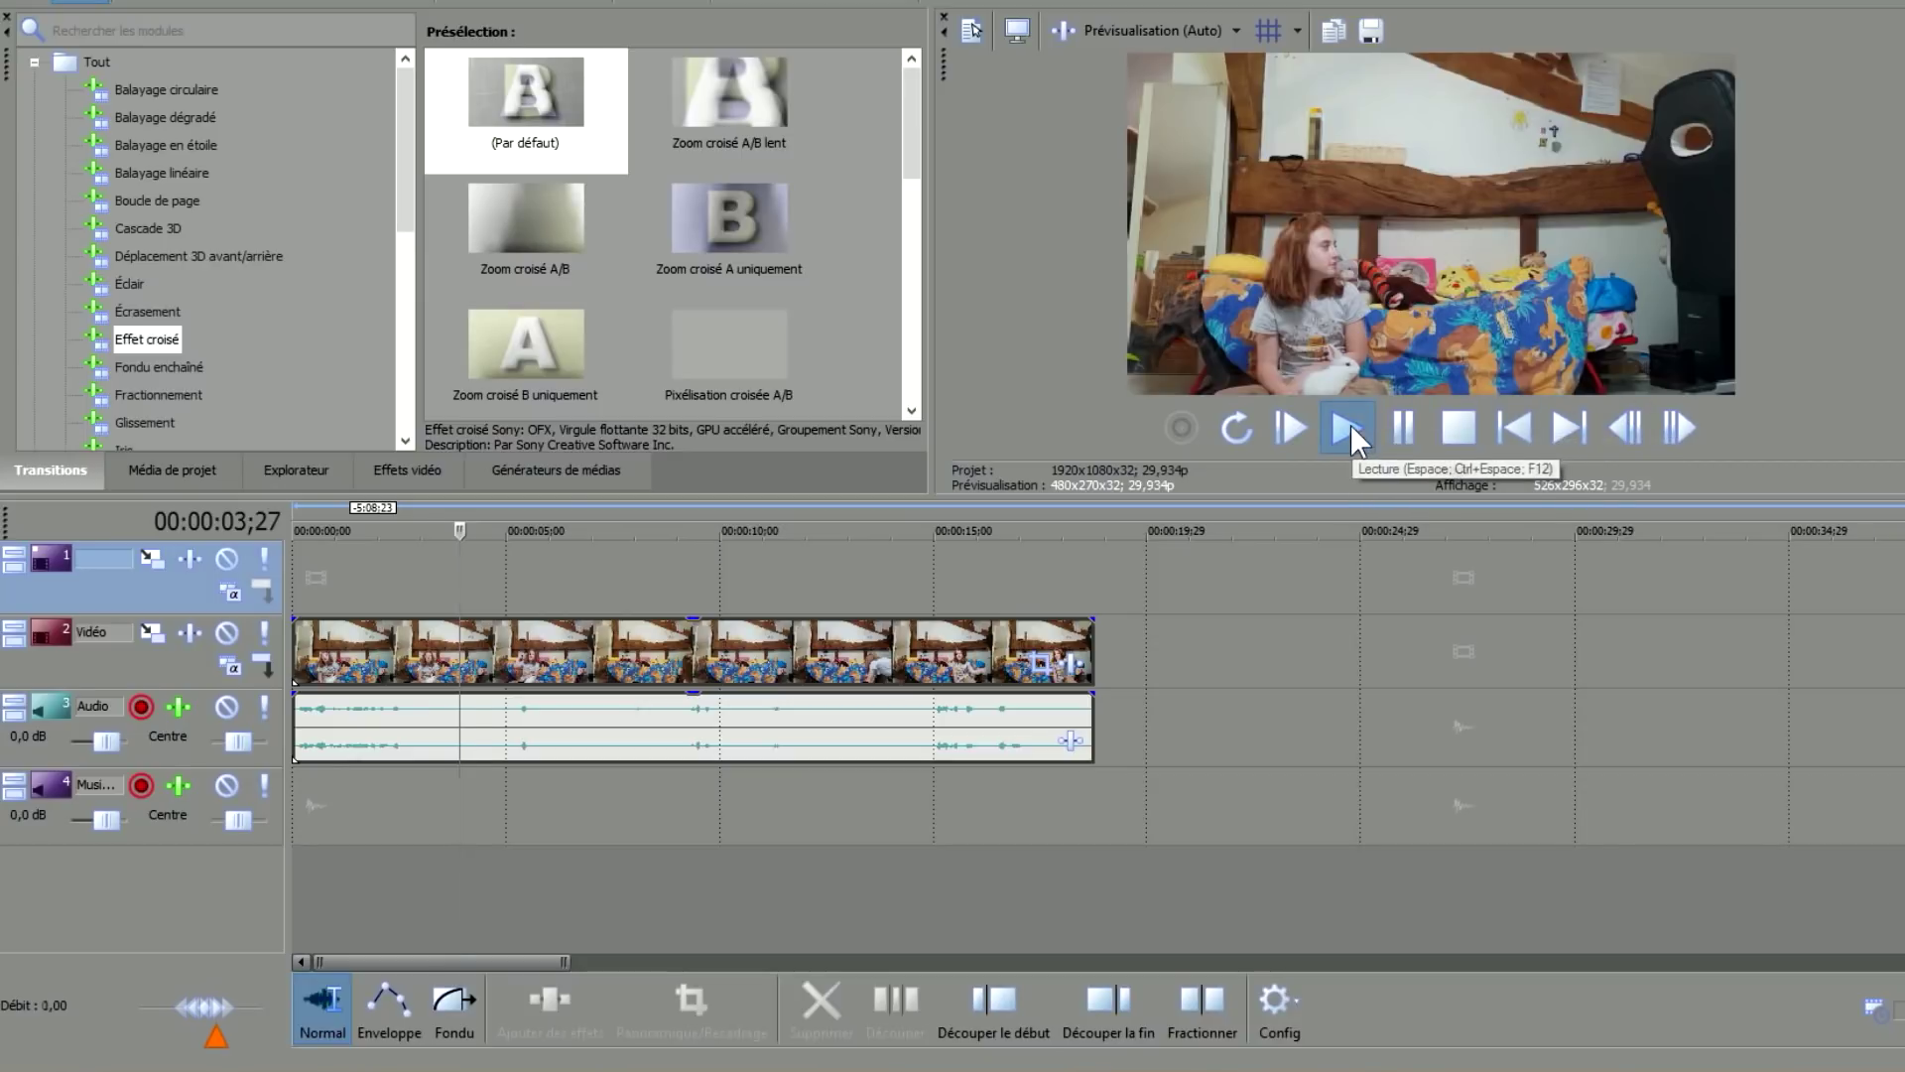
{"action": "left_click", "coordinate": [1417, 419]}
{"action": "key", "text": "Left"}
{"action": "key", "text": "Right"}
Enlarge the preview and review the video through to its end by playing, pausing and scrubbing.
{"action": "left_click_drag", "start_coordinate": [1365, 497], "coordinate": [1349, 676]}
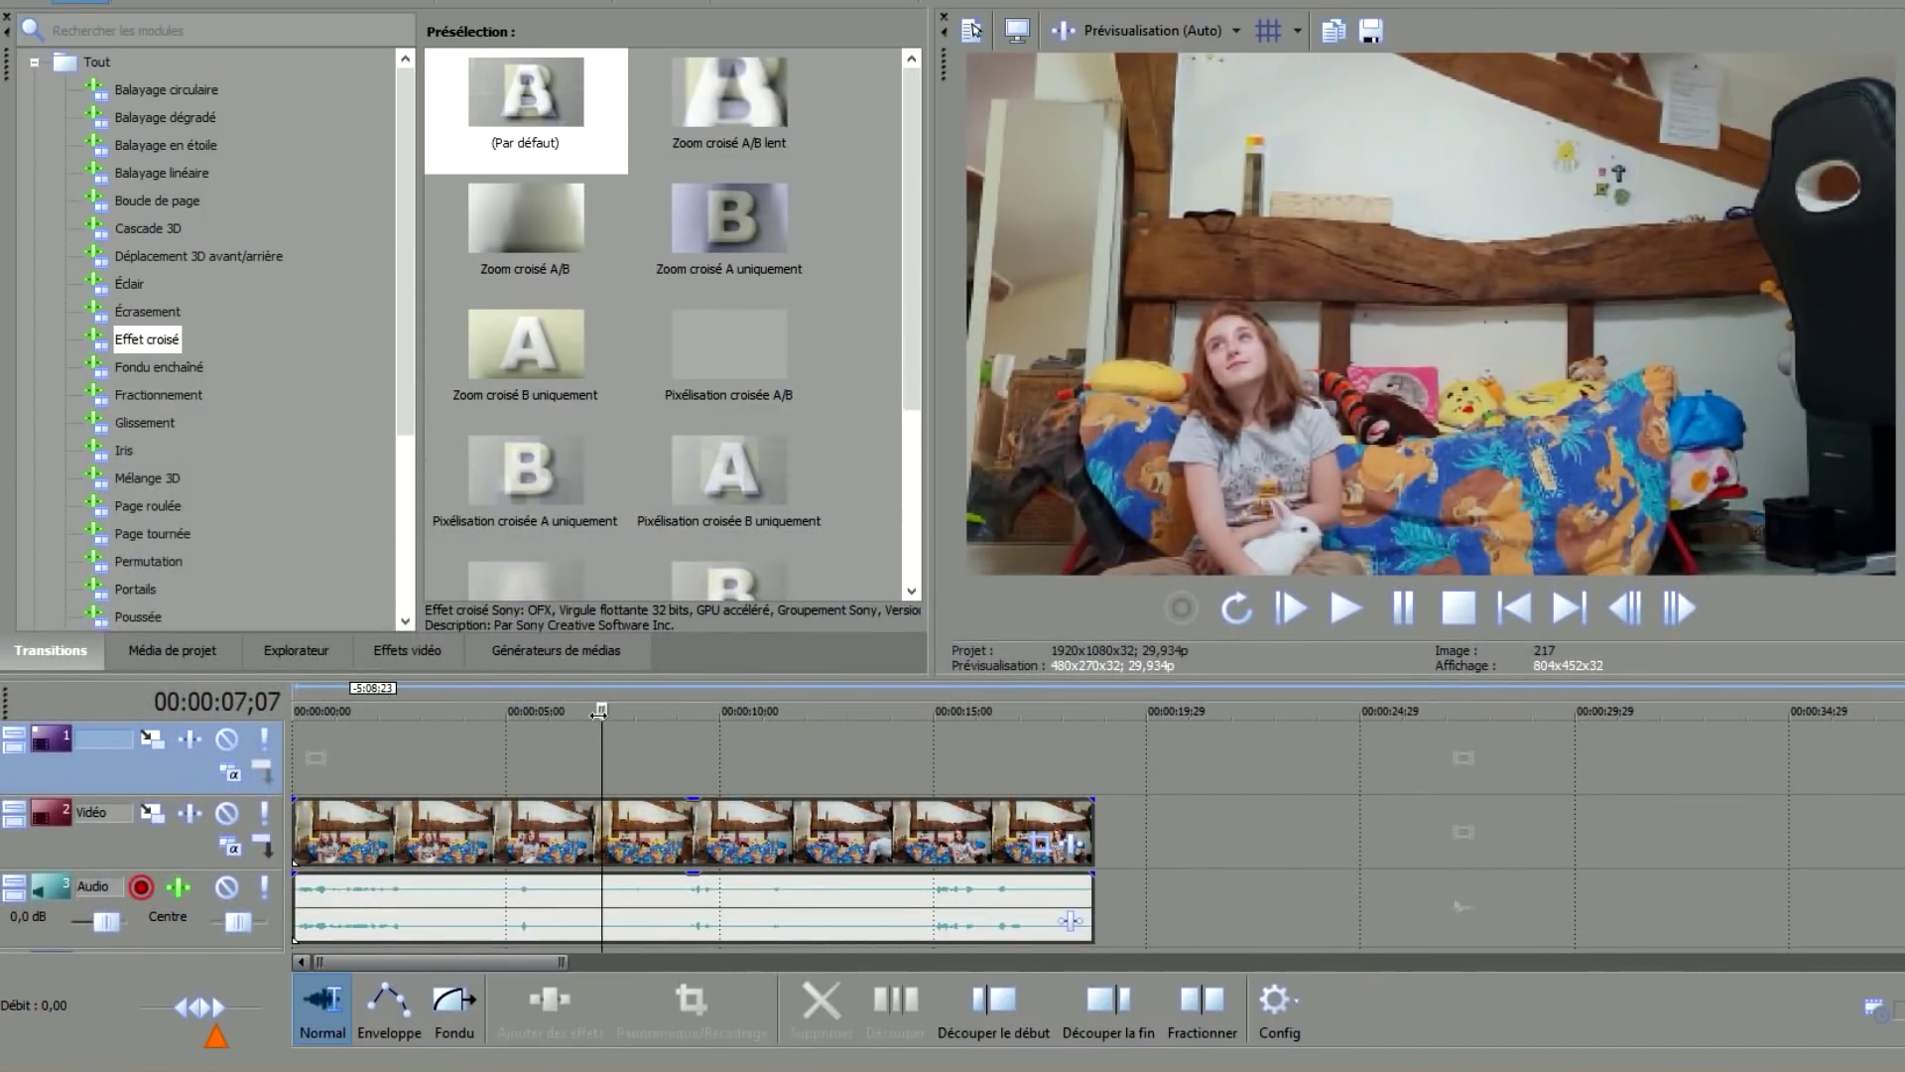
{"action": "left_click_drag", "start_coordinate": [601, 710], "coordinate": [611, 710]}
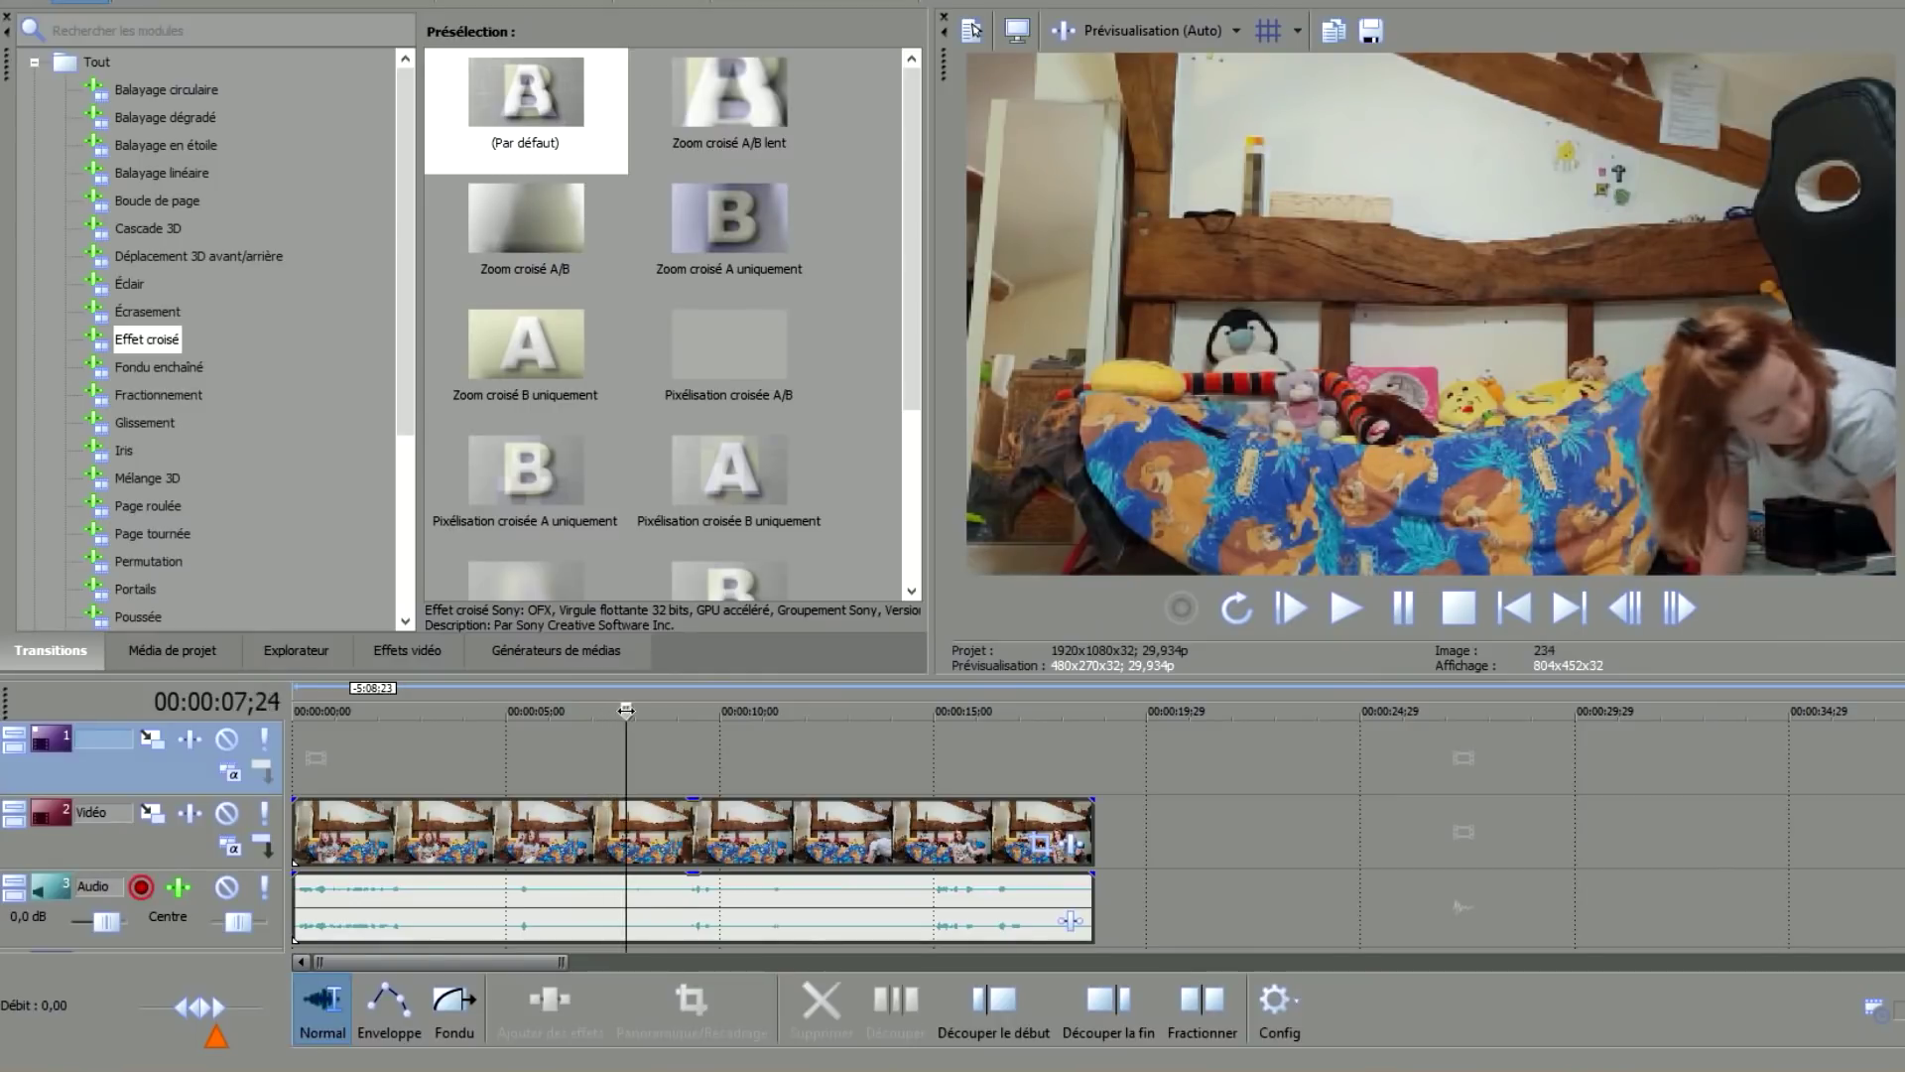
{"action": "left_click_drag", "start_coordinate": [626, 711], "coordinate": [616, 711]}
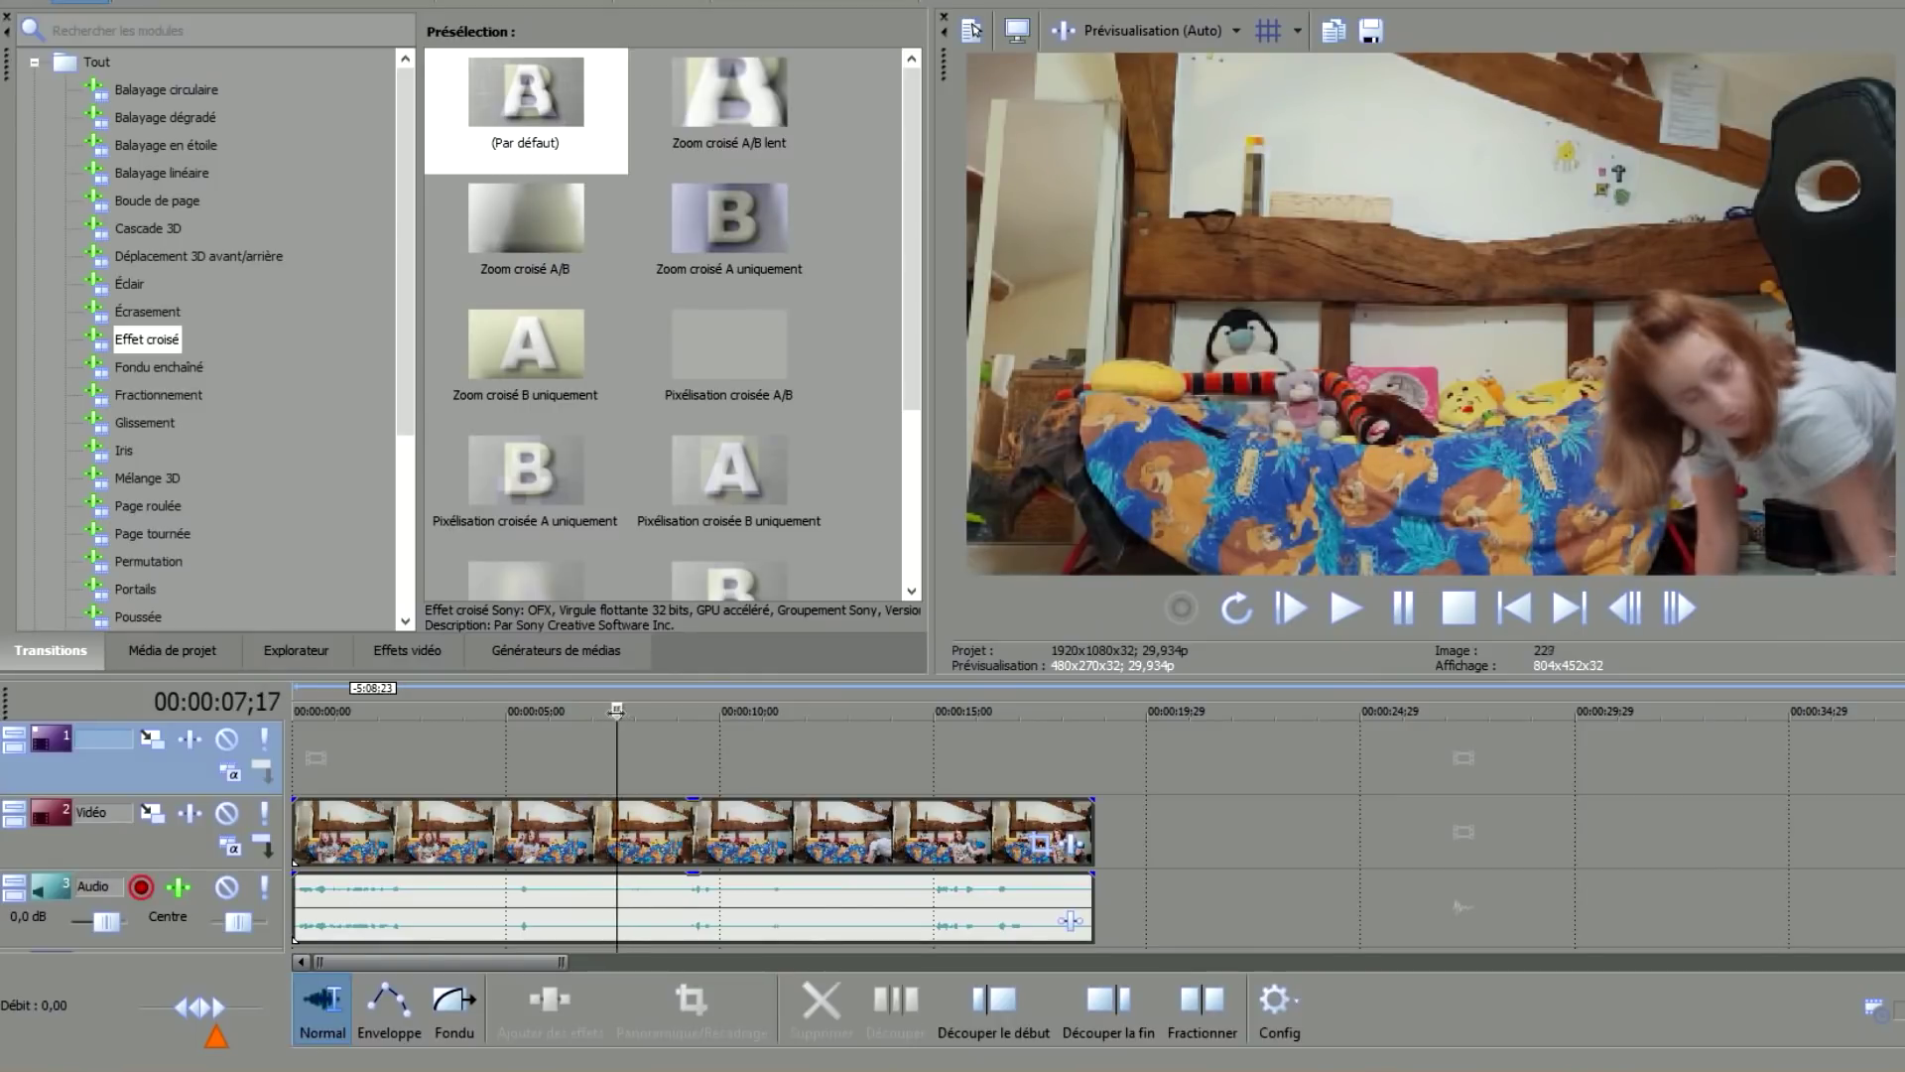
{"action": "left_click", "coordinate": [1403, 610]}
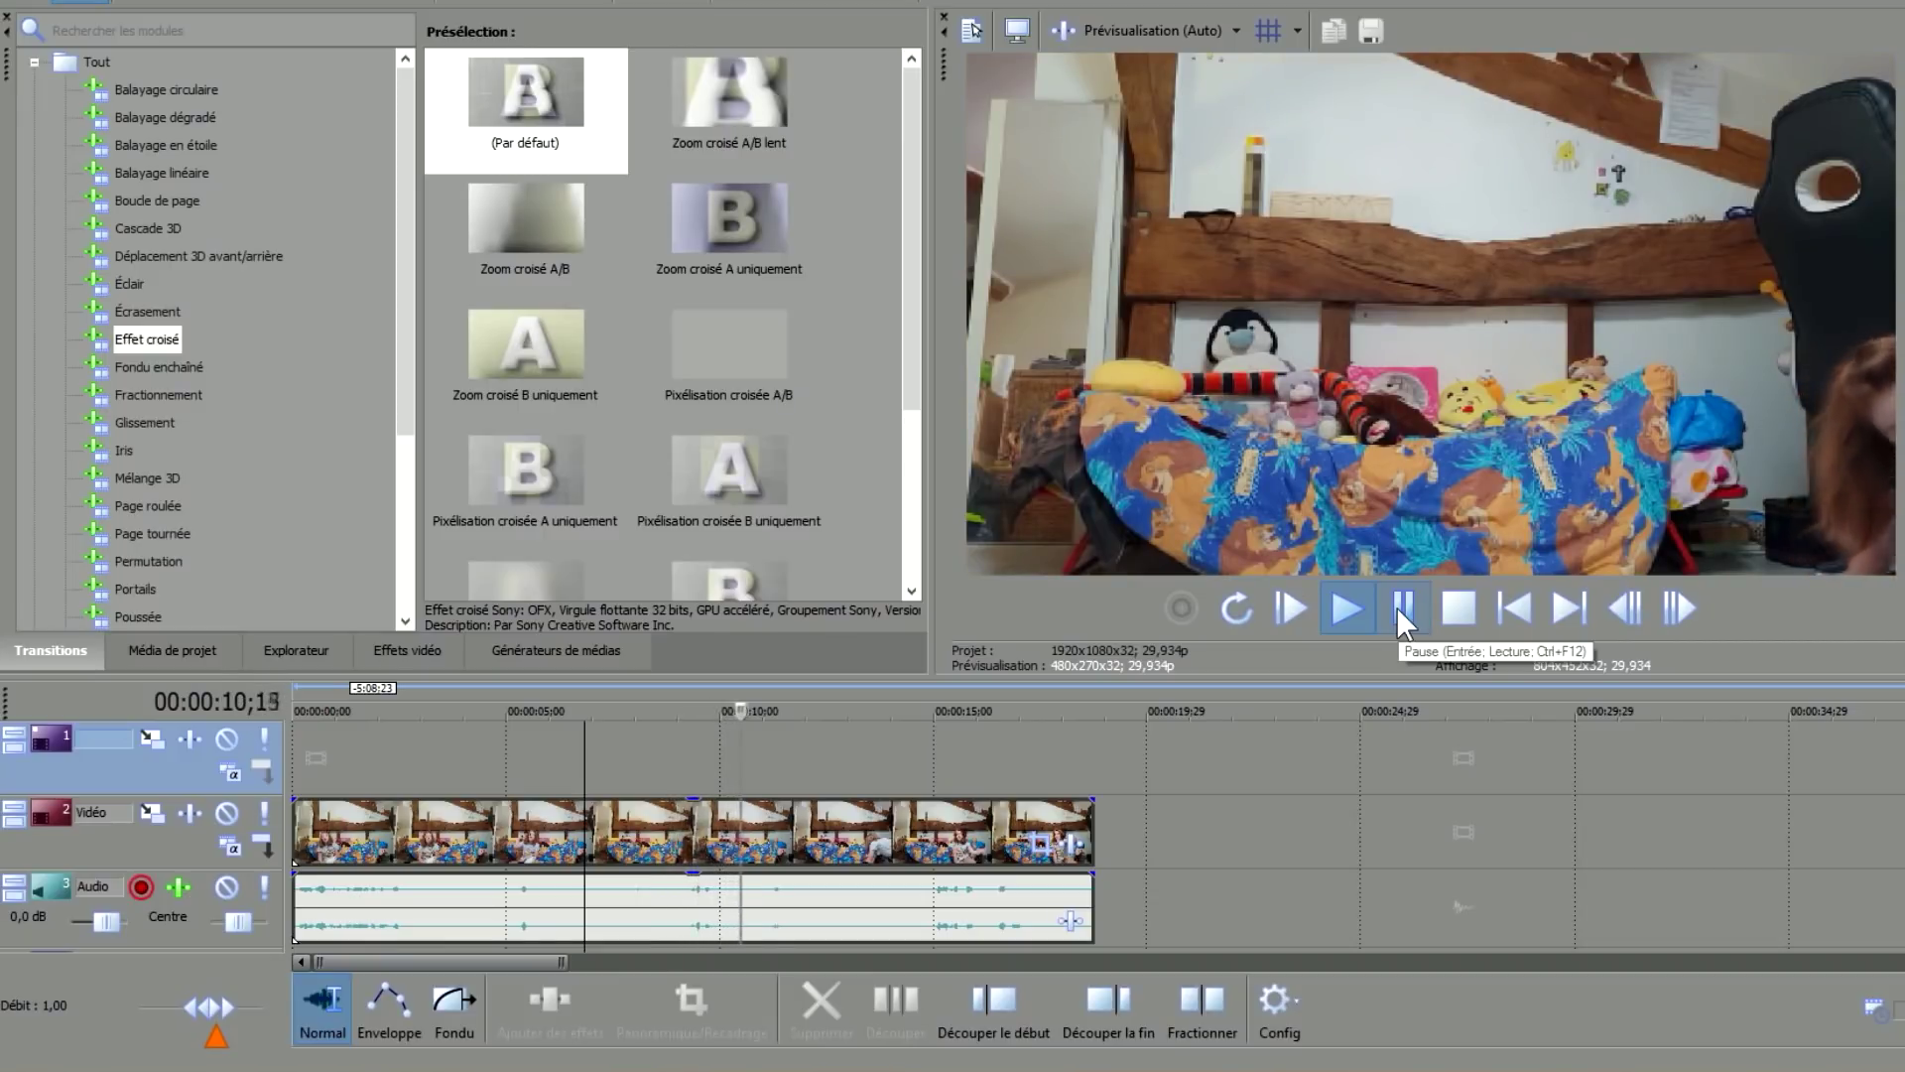
{"action": "left_click", "coordinate": [1396, 607]}
{"action": "left_click", "coordinate": [1396, 608]}
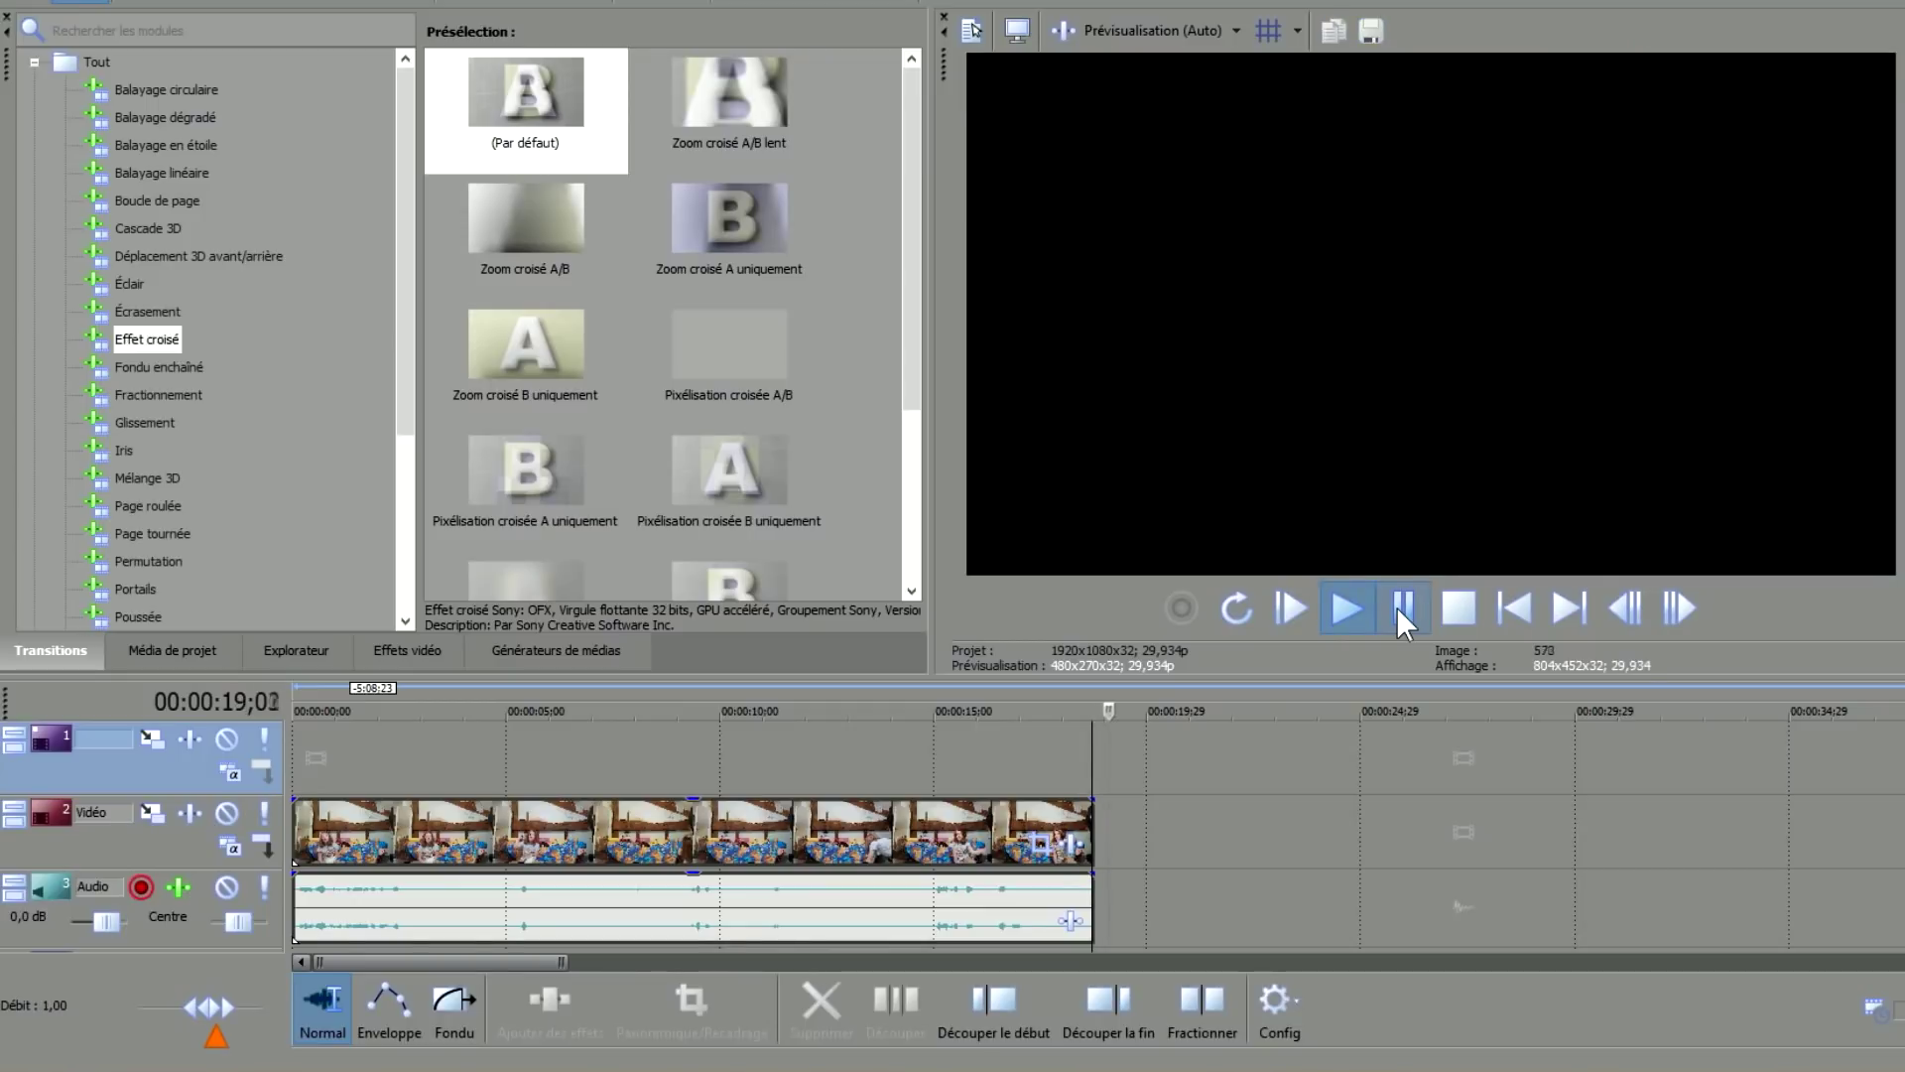
{"action": "left_click", "coordinate": [1396, 608]}
{"action": "left_click_drag", "start_coordinate": [1128, 710], "coordinate": [478, 746]}
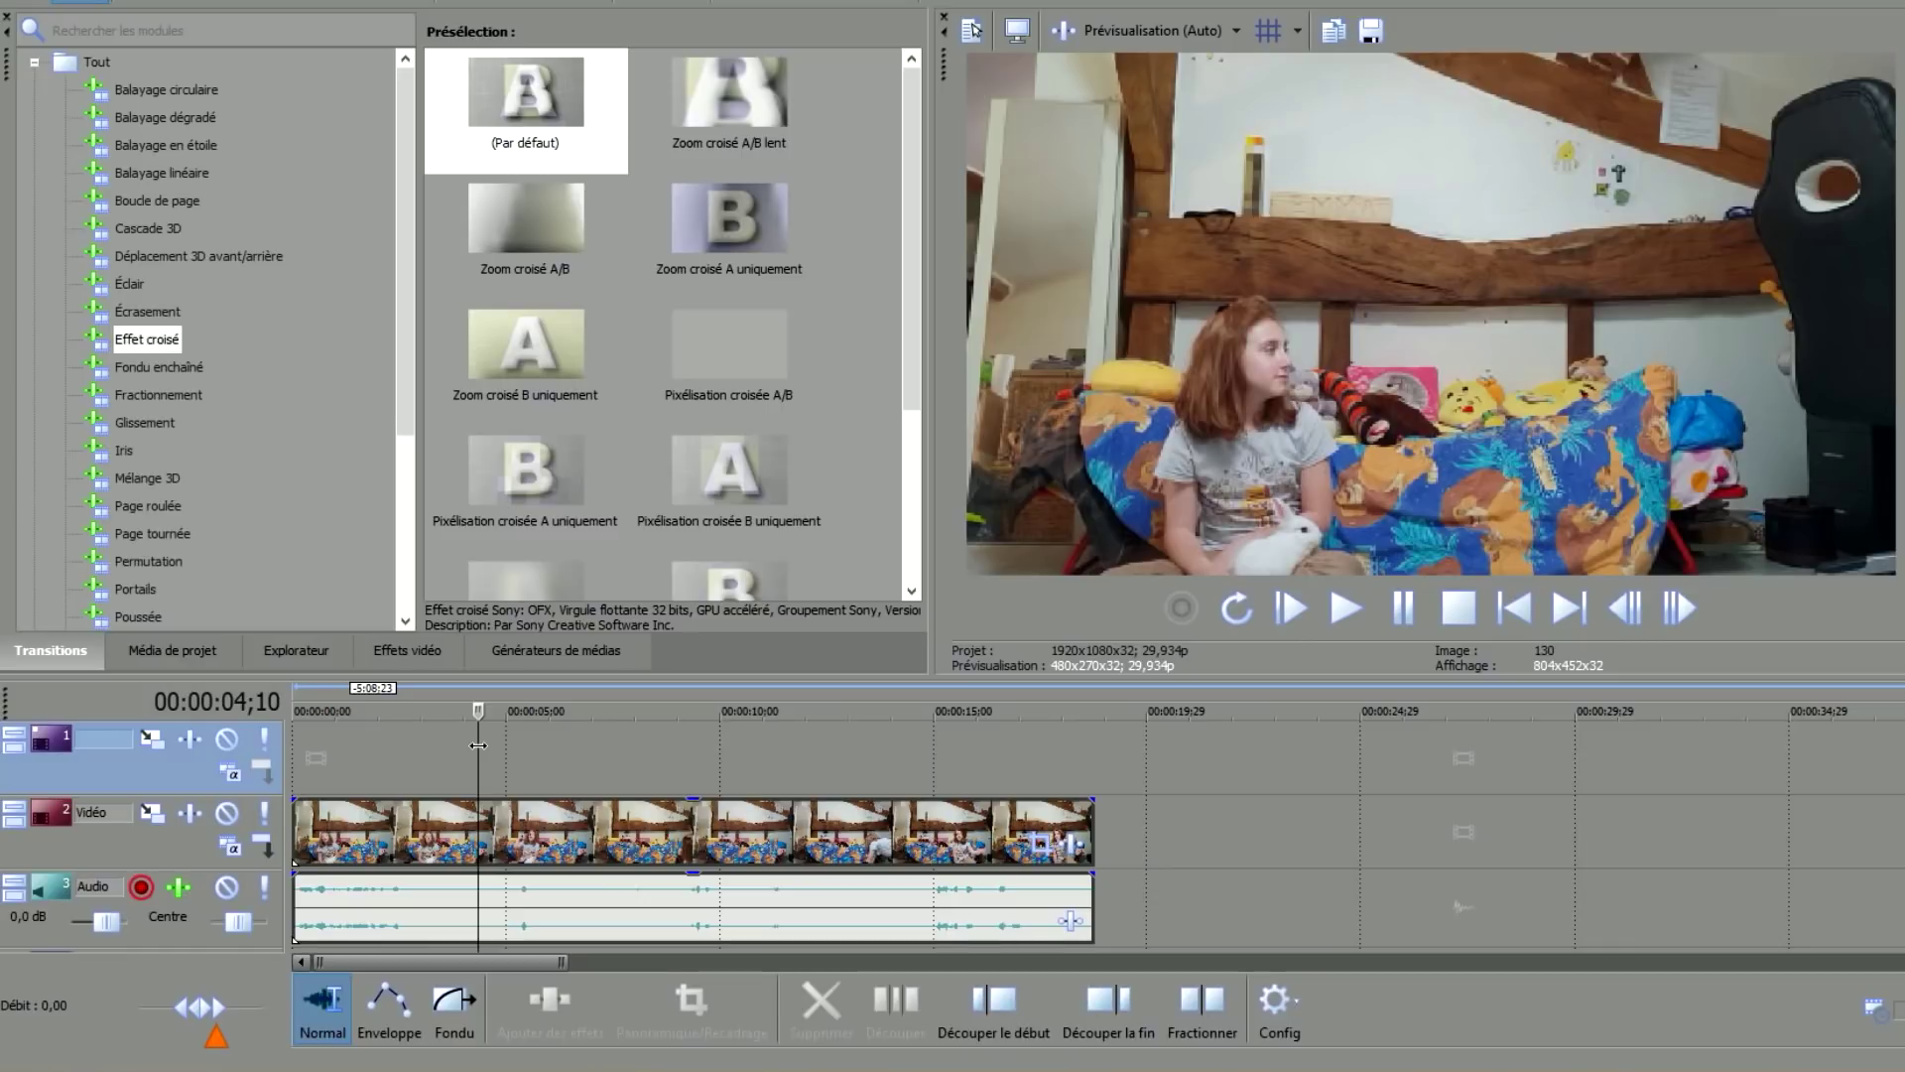
{"action": "left_click_drag", "start_coordinate": [479, 746], "coordinate": [1061, 786]}
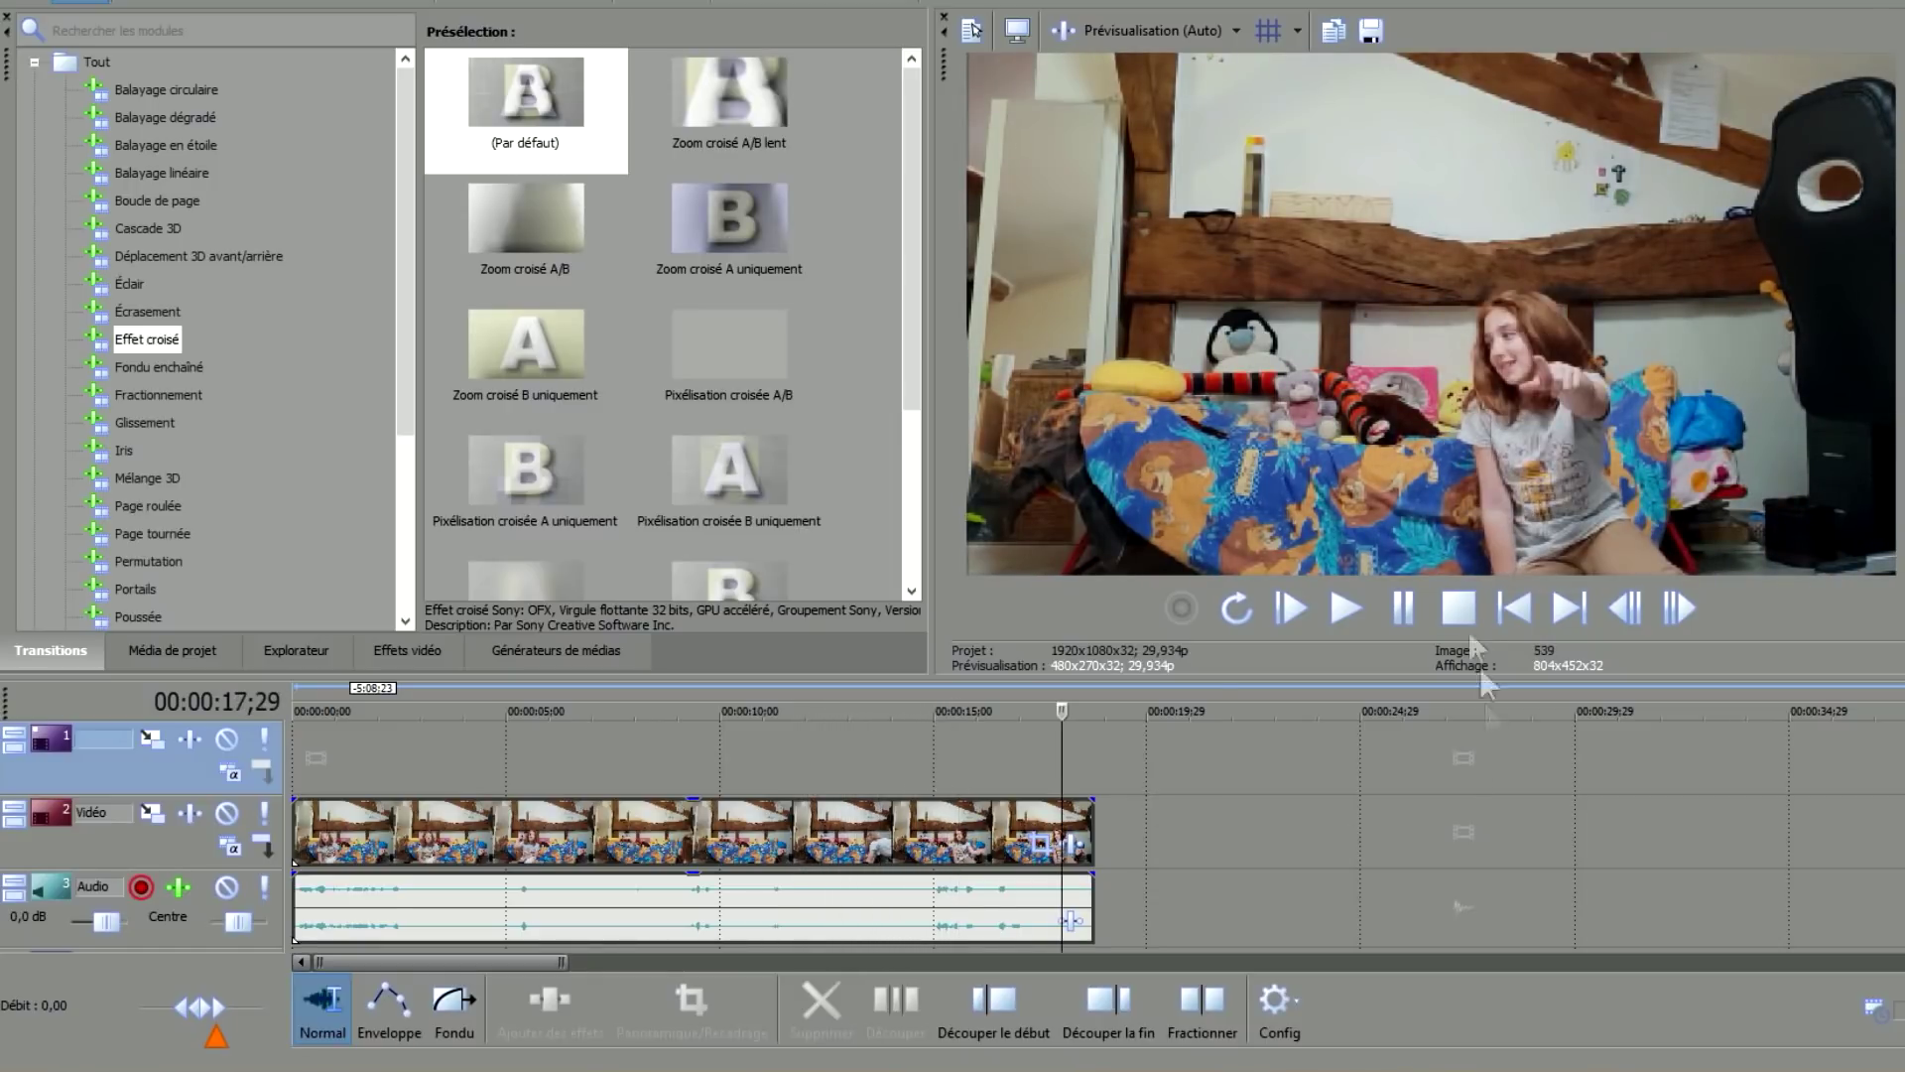
Select the video event, try splitting it at 00:00:03;13 and undo the split.
{"action": "left_click_drag", "start_coordinate": [1395, 675], "coordinate": [1339, 480]}
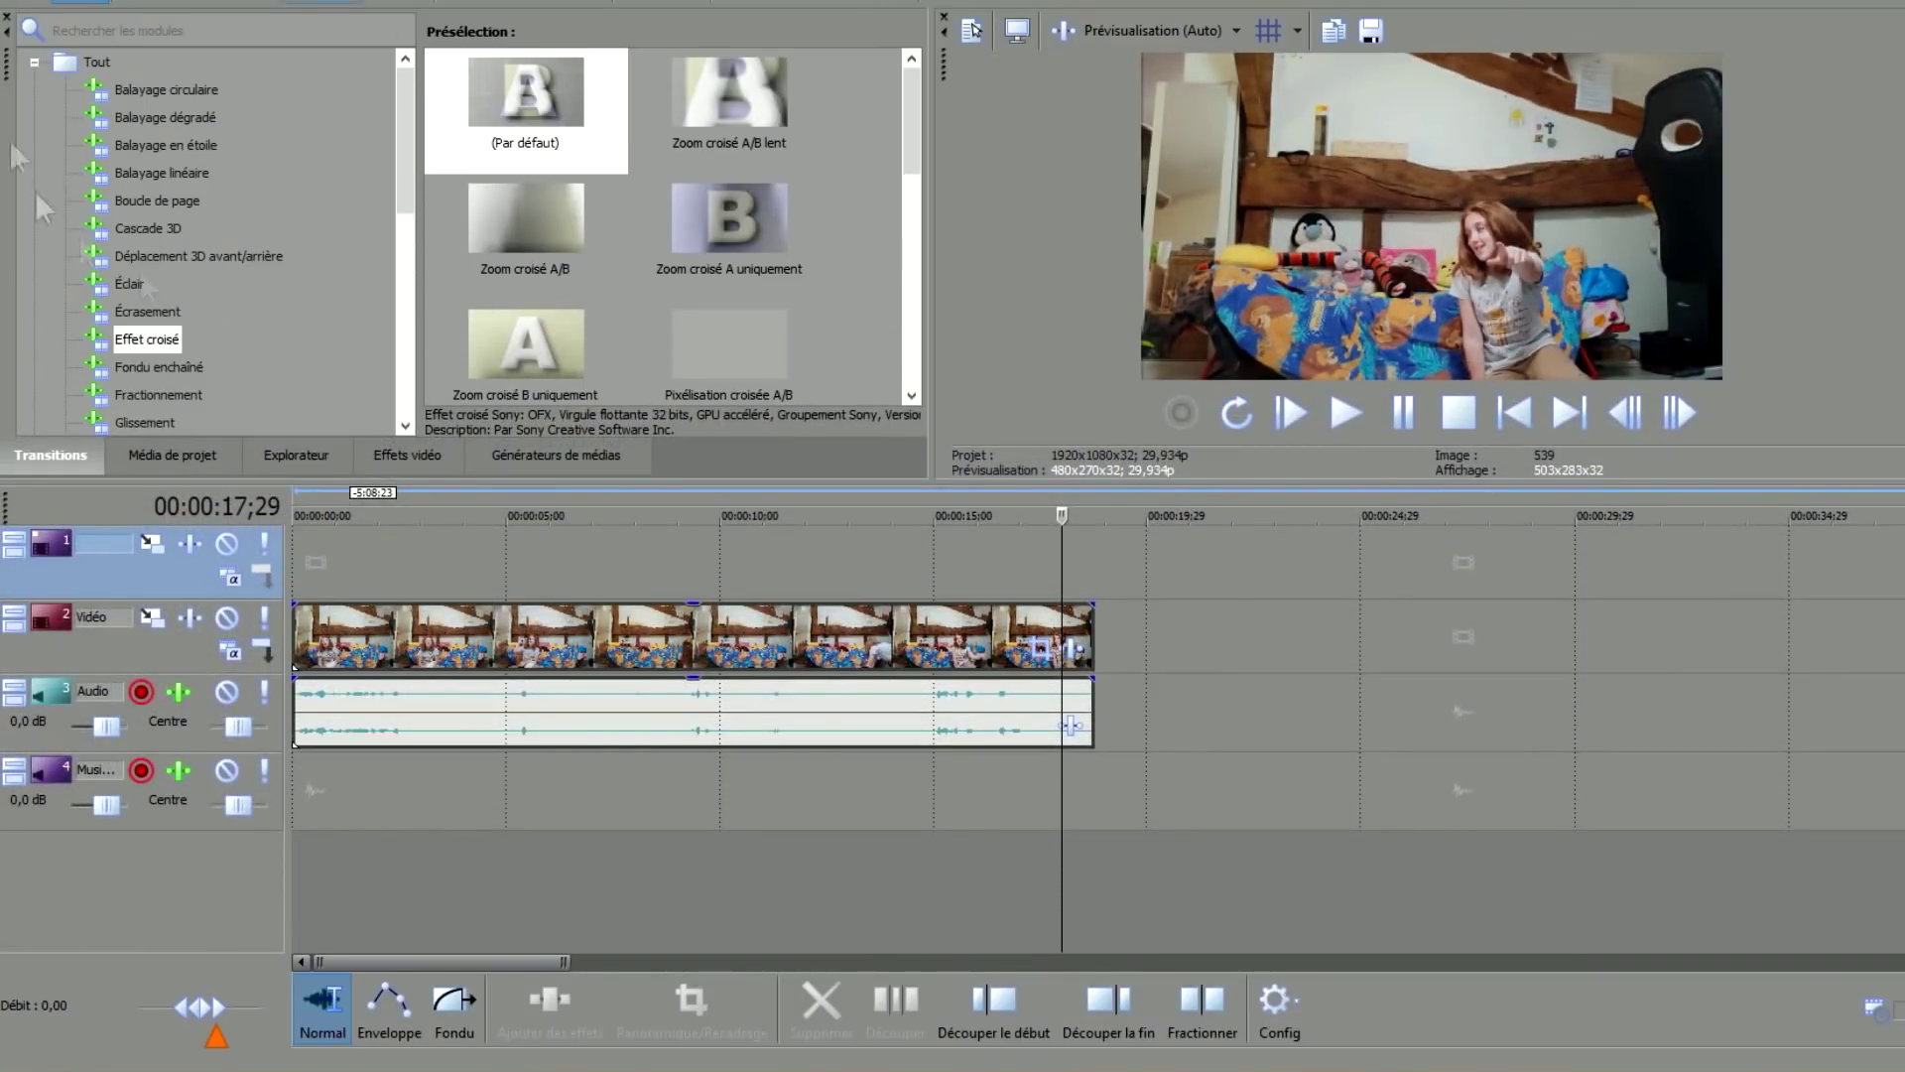
{"action": "left_click", "coordinate": [607, 663]}
{"action": "left_click", "coordinate": [512, 731]}
{"action": "left_click", "coordinate": [616, 710]}
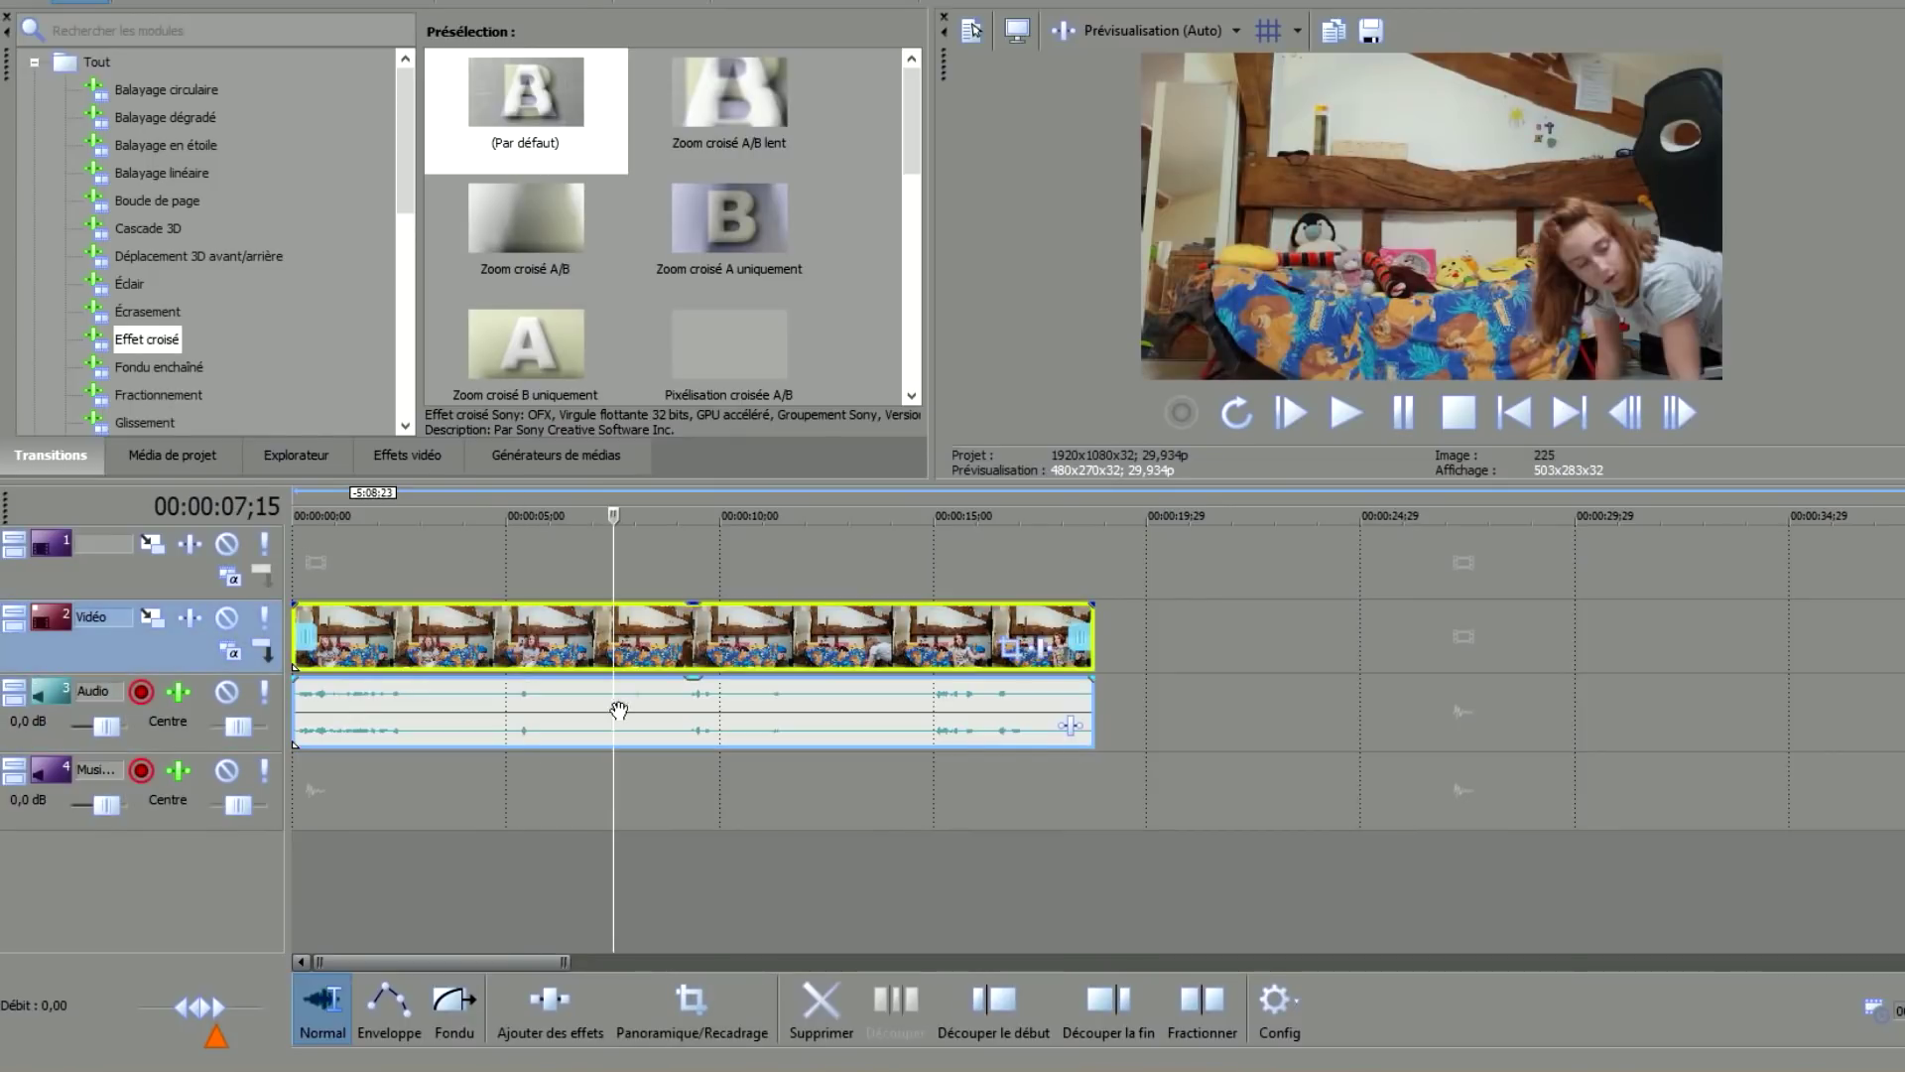
{"action": "left_click", "coordinate": [427, 655]}
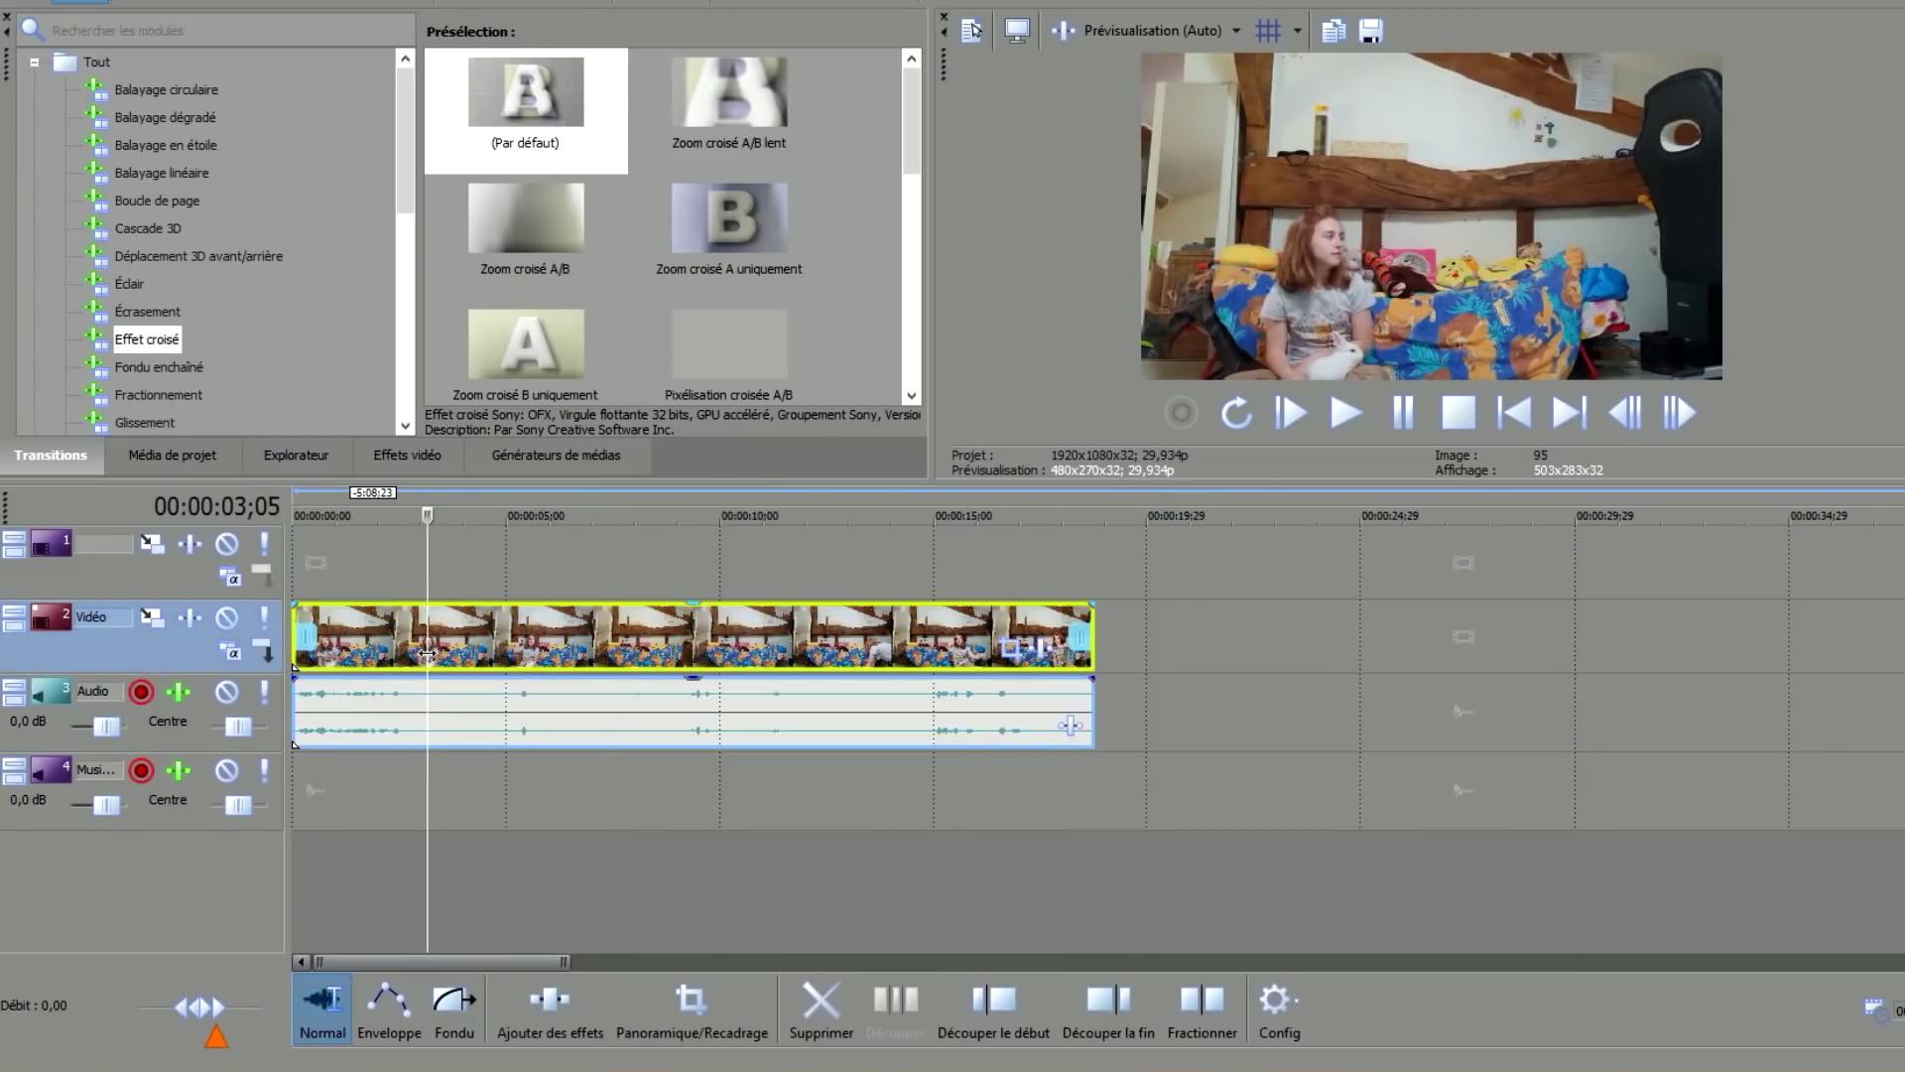
{"action": "mouse_move", "coordinate": [424, 515]}
{"action": "left_mouse_down"}
{"action": "mouse_move", "coordinate": [299, 515]}
{"action": "mouse_move", "coordinate": [462, 518]}
{"action": "mouse_move", "coordinate": [426, 539]}
{"action": "left_mouse_up"}
{"action": "left_click_drag", "start_coordinate": [425, 539], "coordinate": [417, 539]}
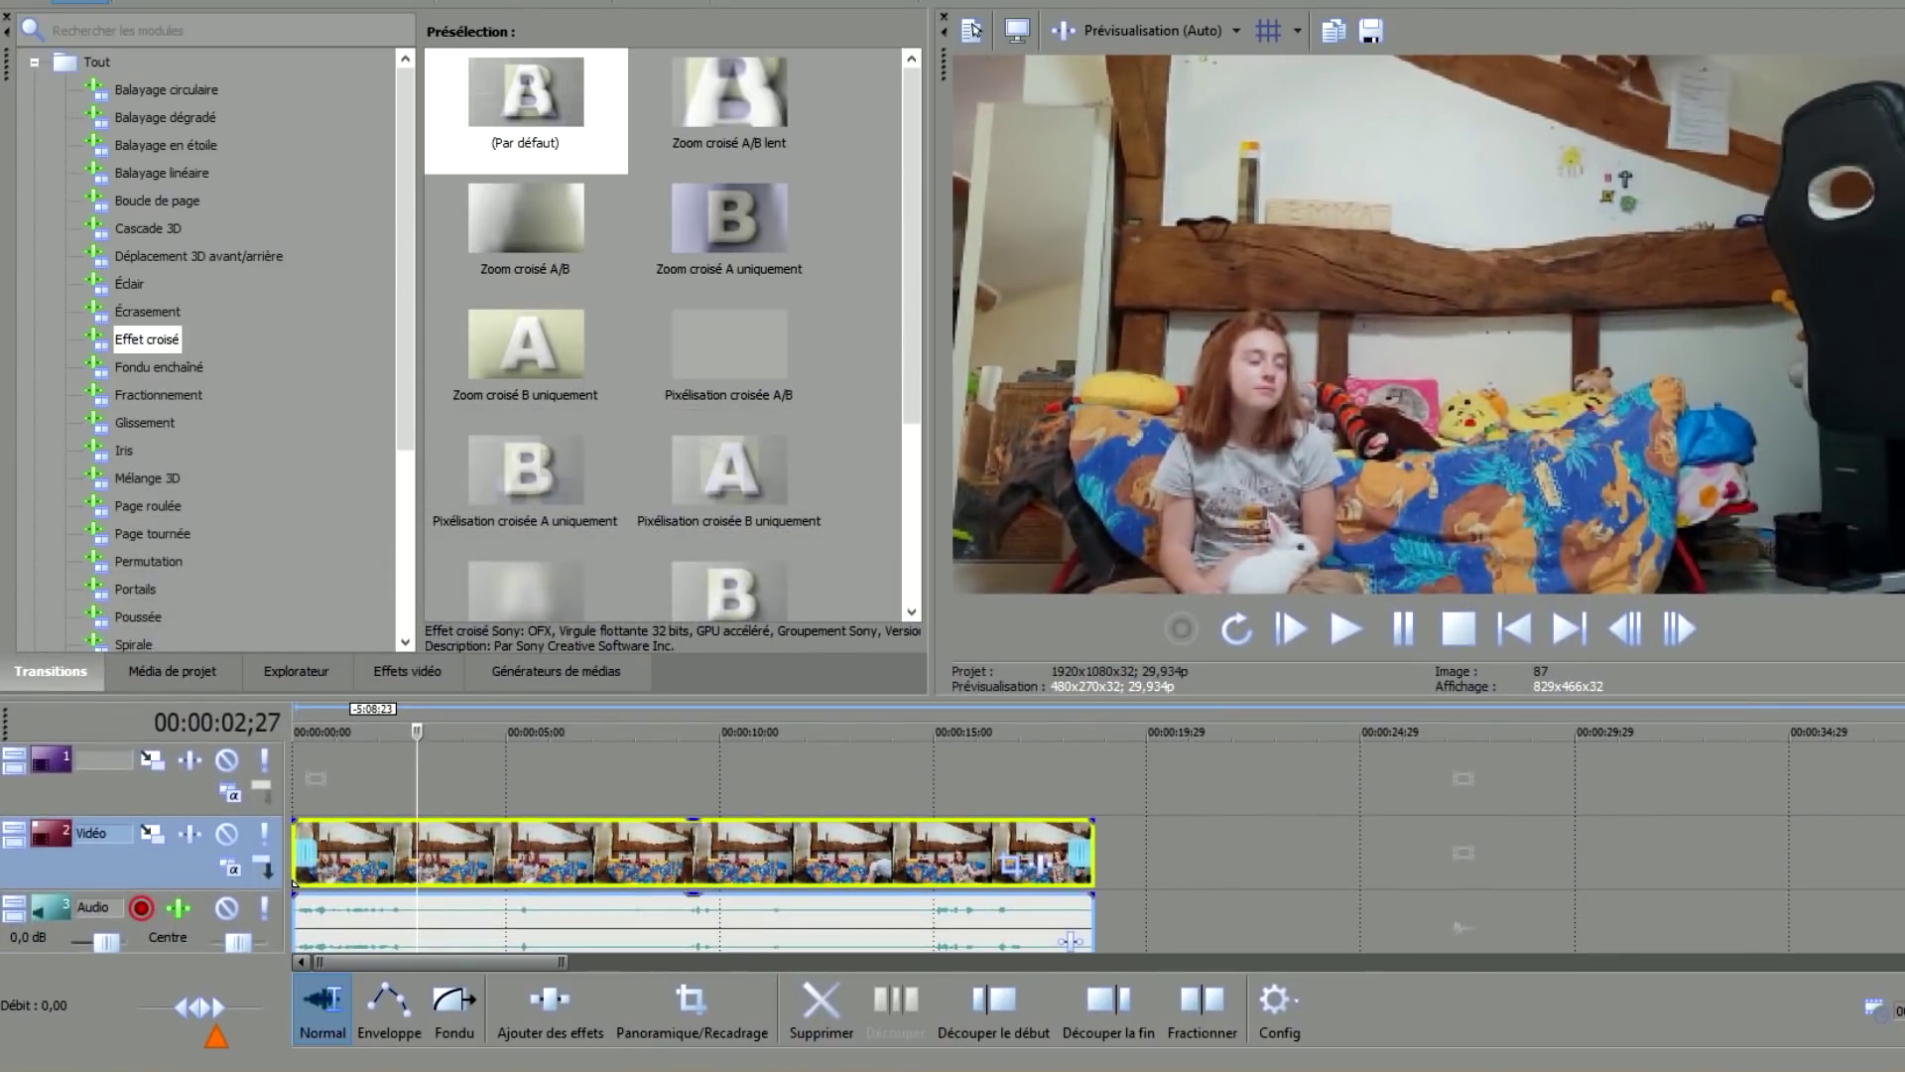
{"action": "mouse_move", "coordinate": [417, 731]}
{"action": "left_mouse_down"}
{"action": "mouse_move", "coordinate": [399, 732]}
{"action": "mouse_move", "coordinate": [438, 732]}
{"action": "left_mouse_up"}
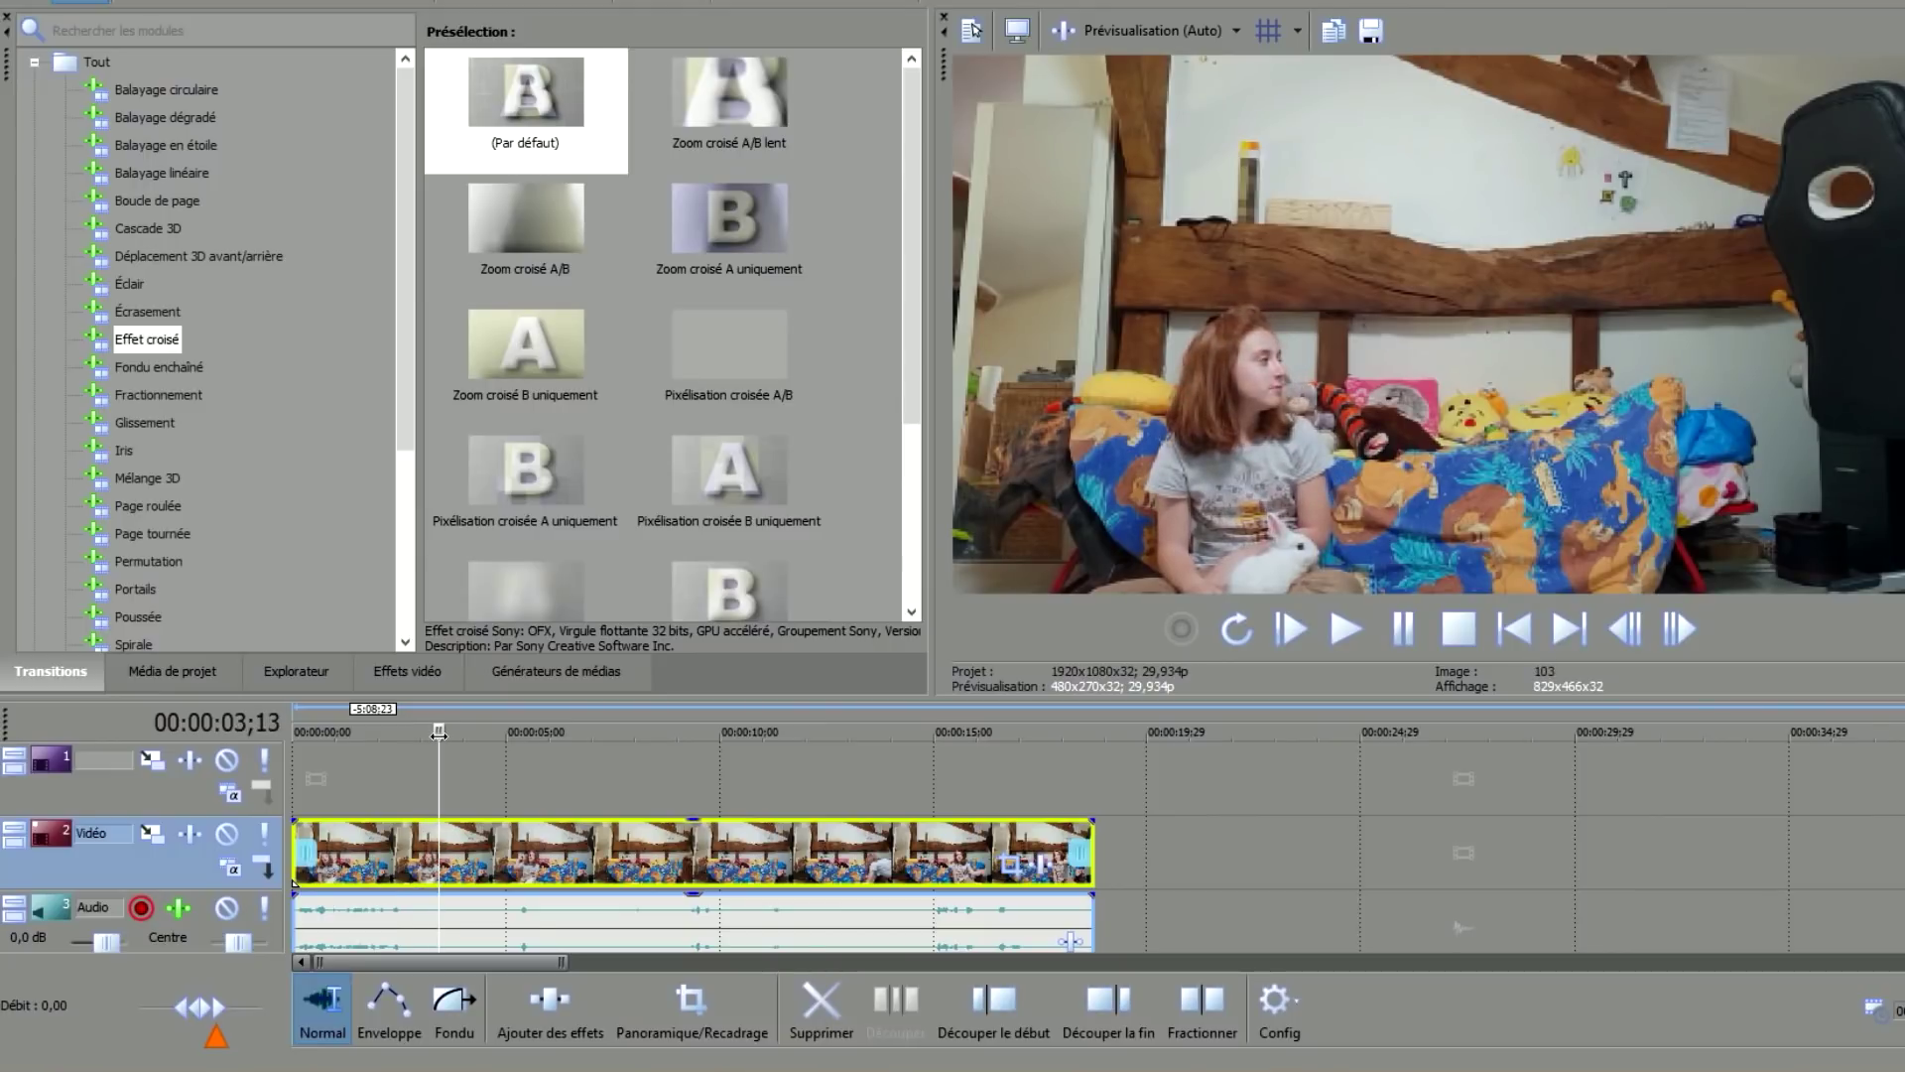
{"action": "left_click", "coordinate": [1201, 1008]}
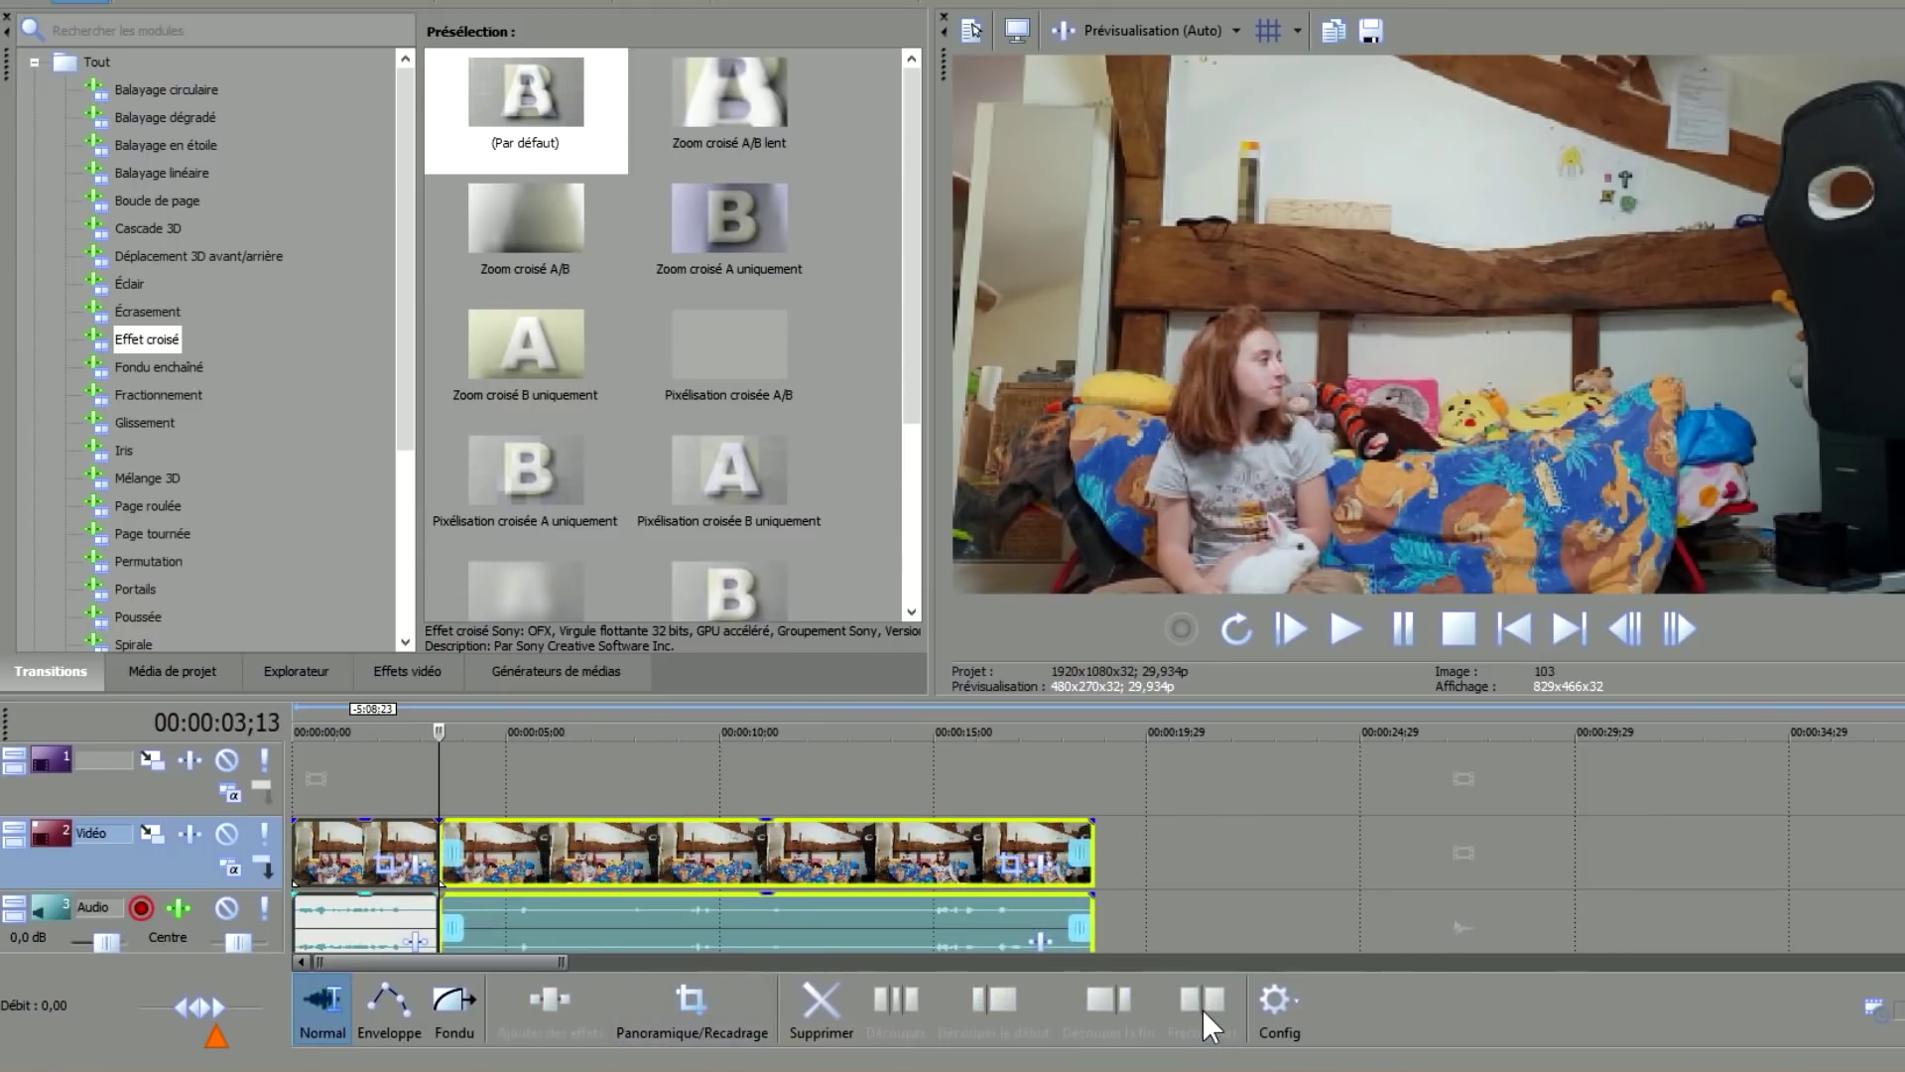
{"action": "left_click", "coordinate": [468, 4]}
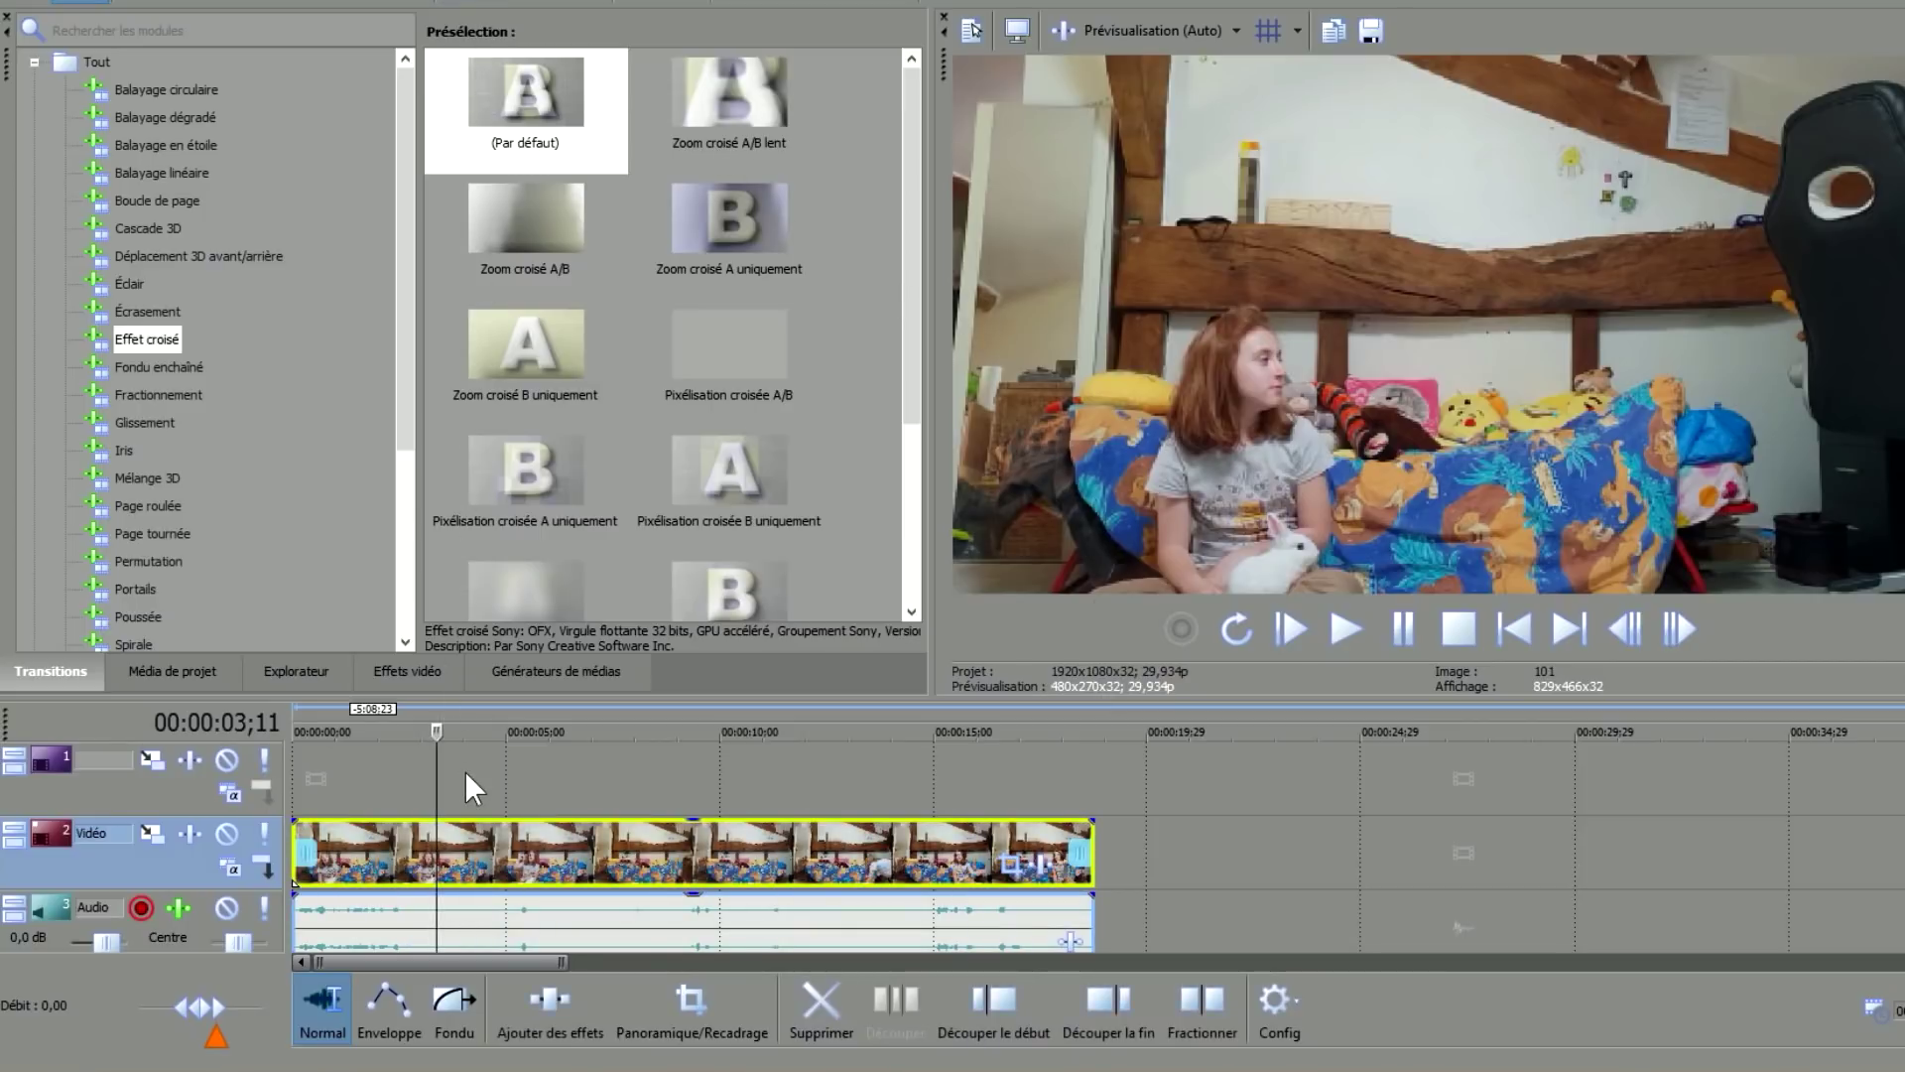
Place an unnamed marker on the timeline at 00:00:03;11.
{"action": "key", "text": "m"}
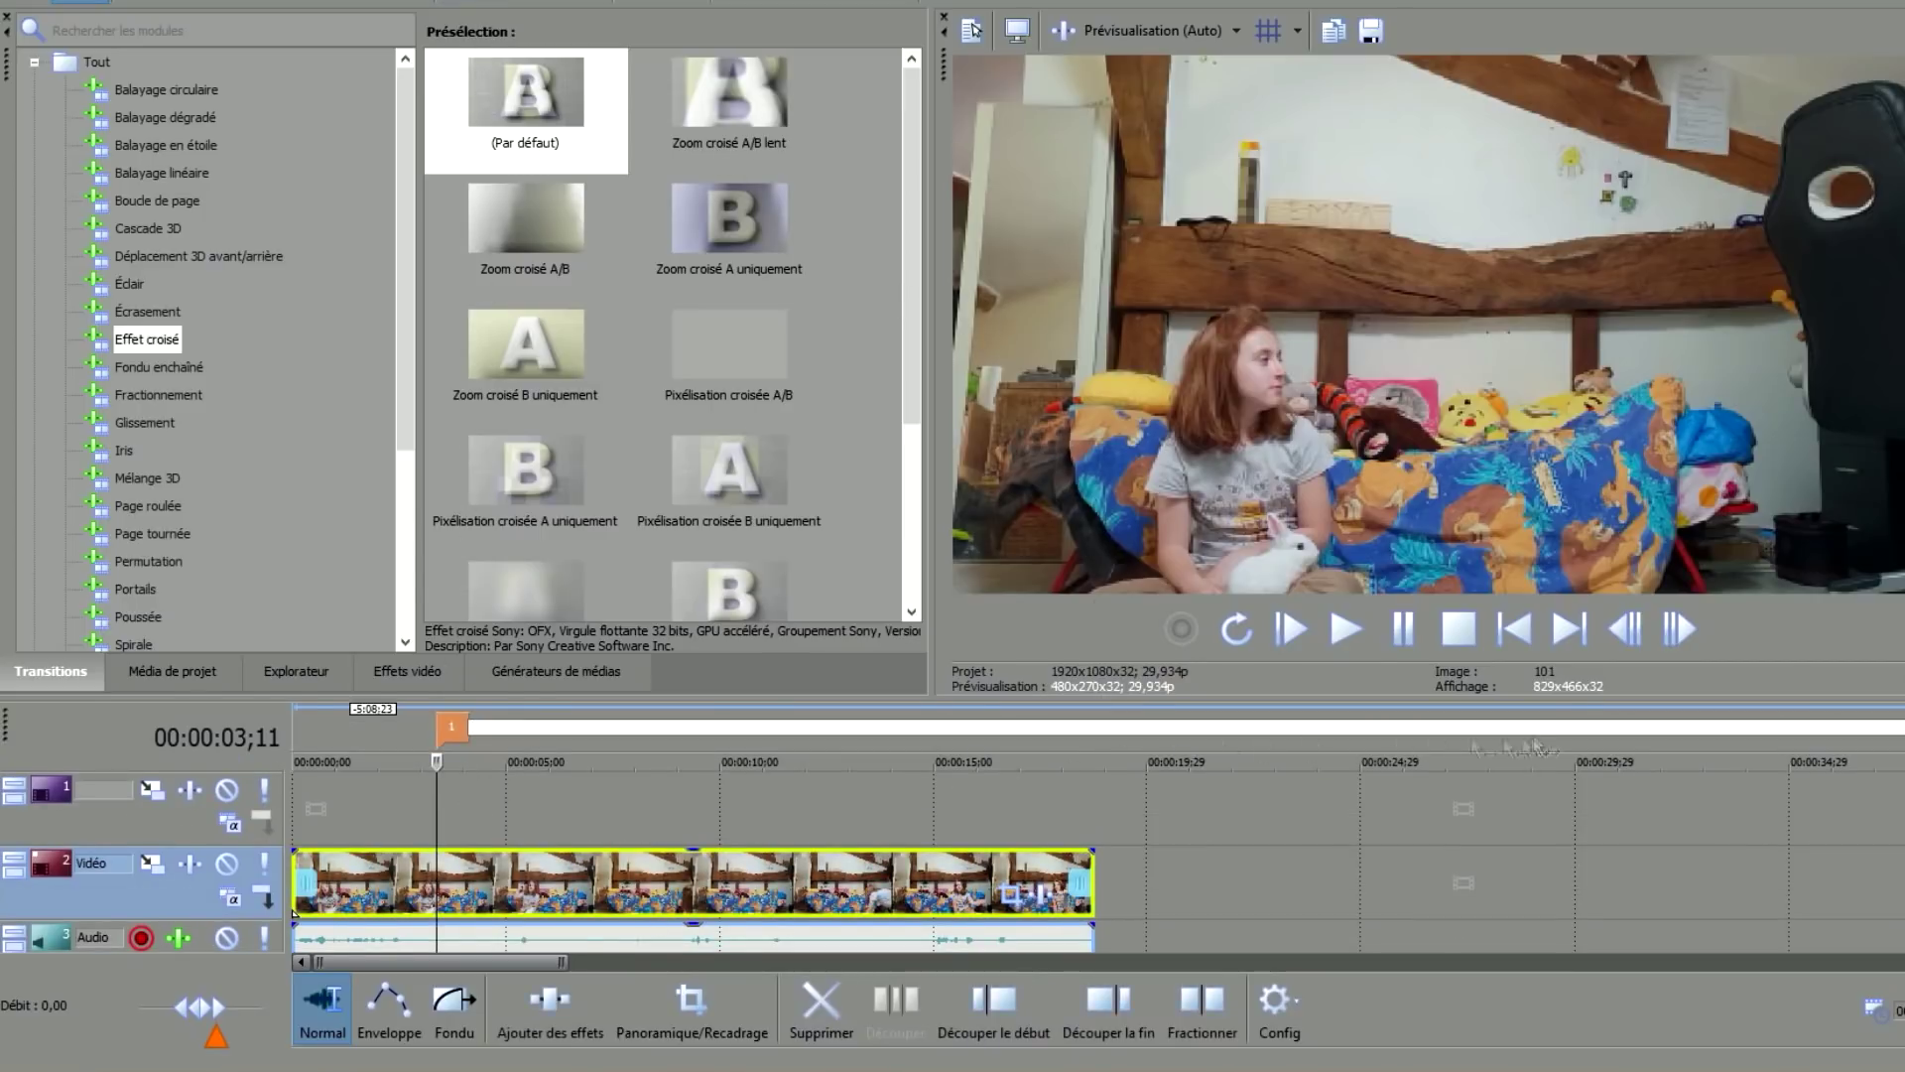
{"action": "key", "text": "Return"}
{"action": "key", "text": "space"}
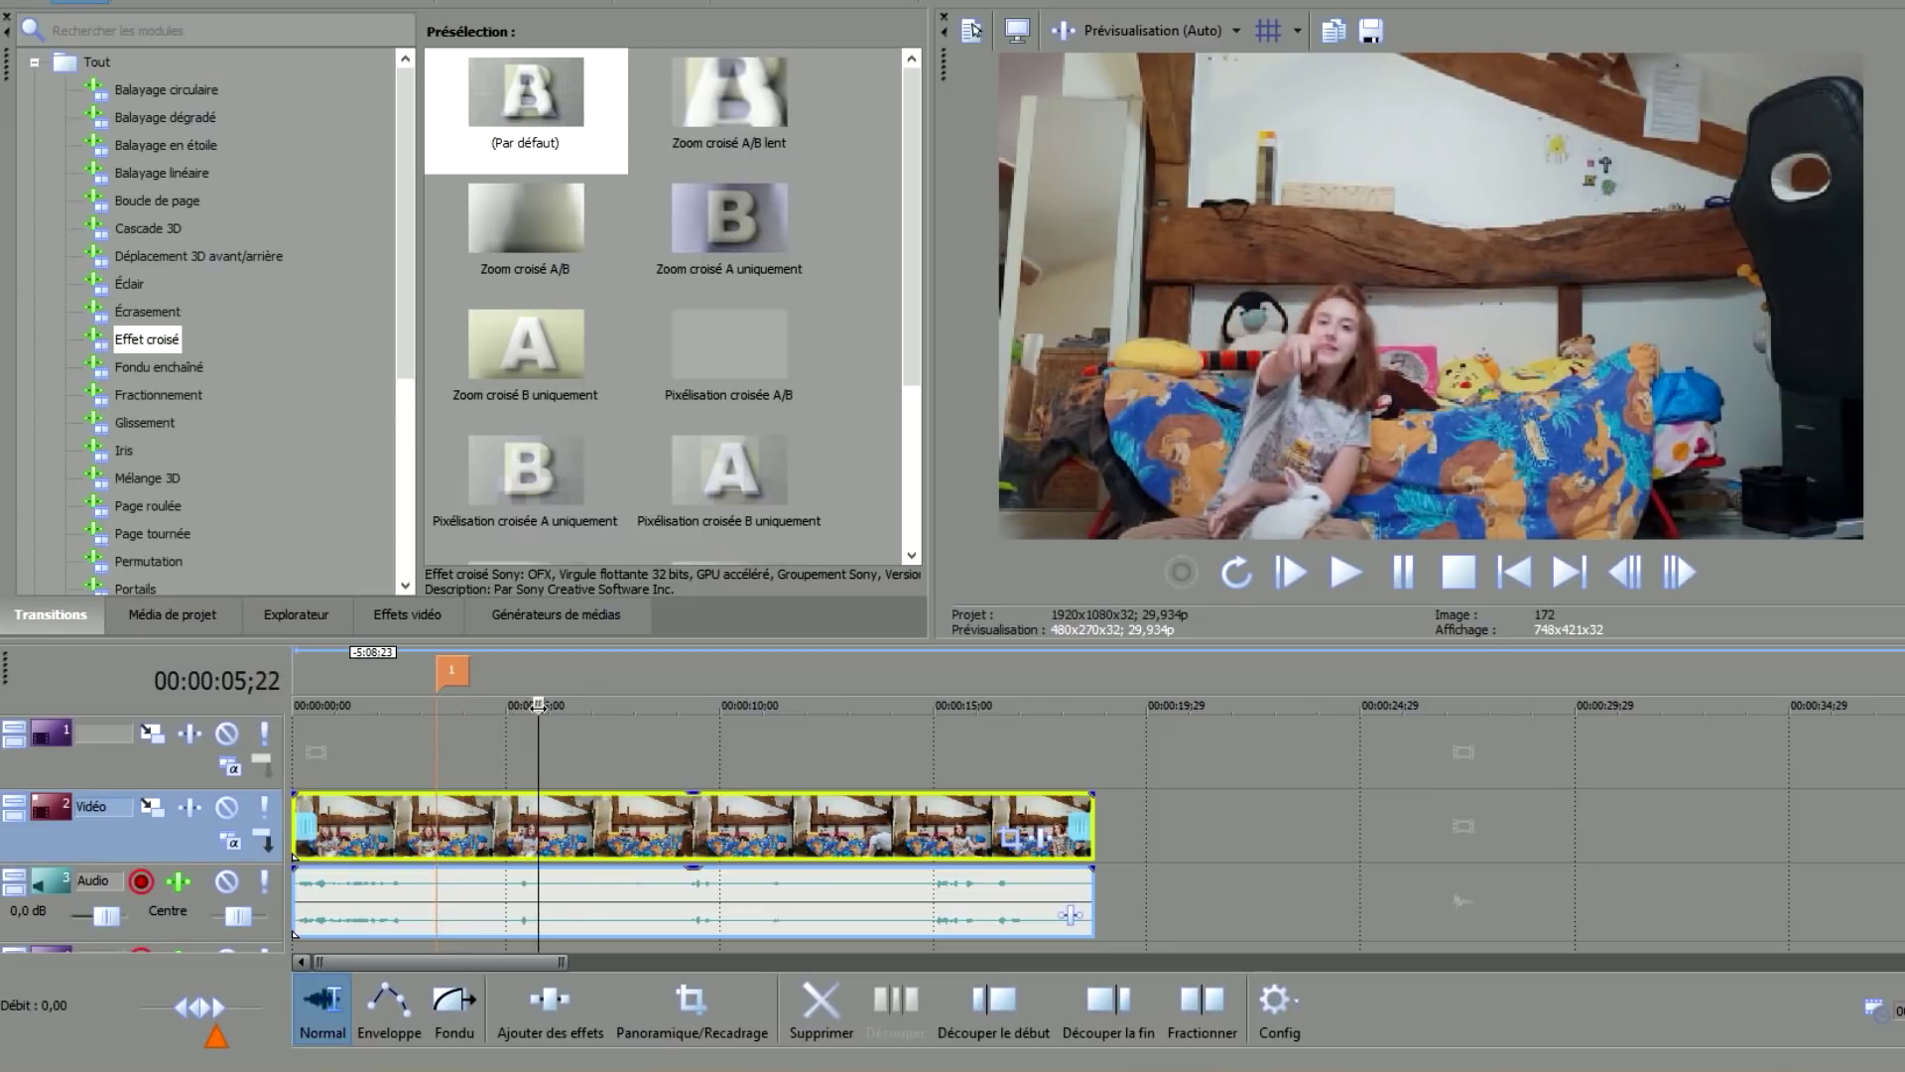
Split the video at 00:00:07;04 and move the second part 1;15 later, with its picture on track 1.
{"action": "left_click", "coordinate": [599, 736]}
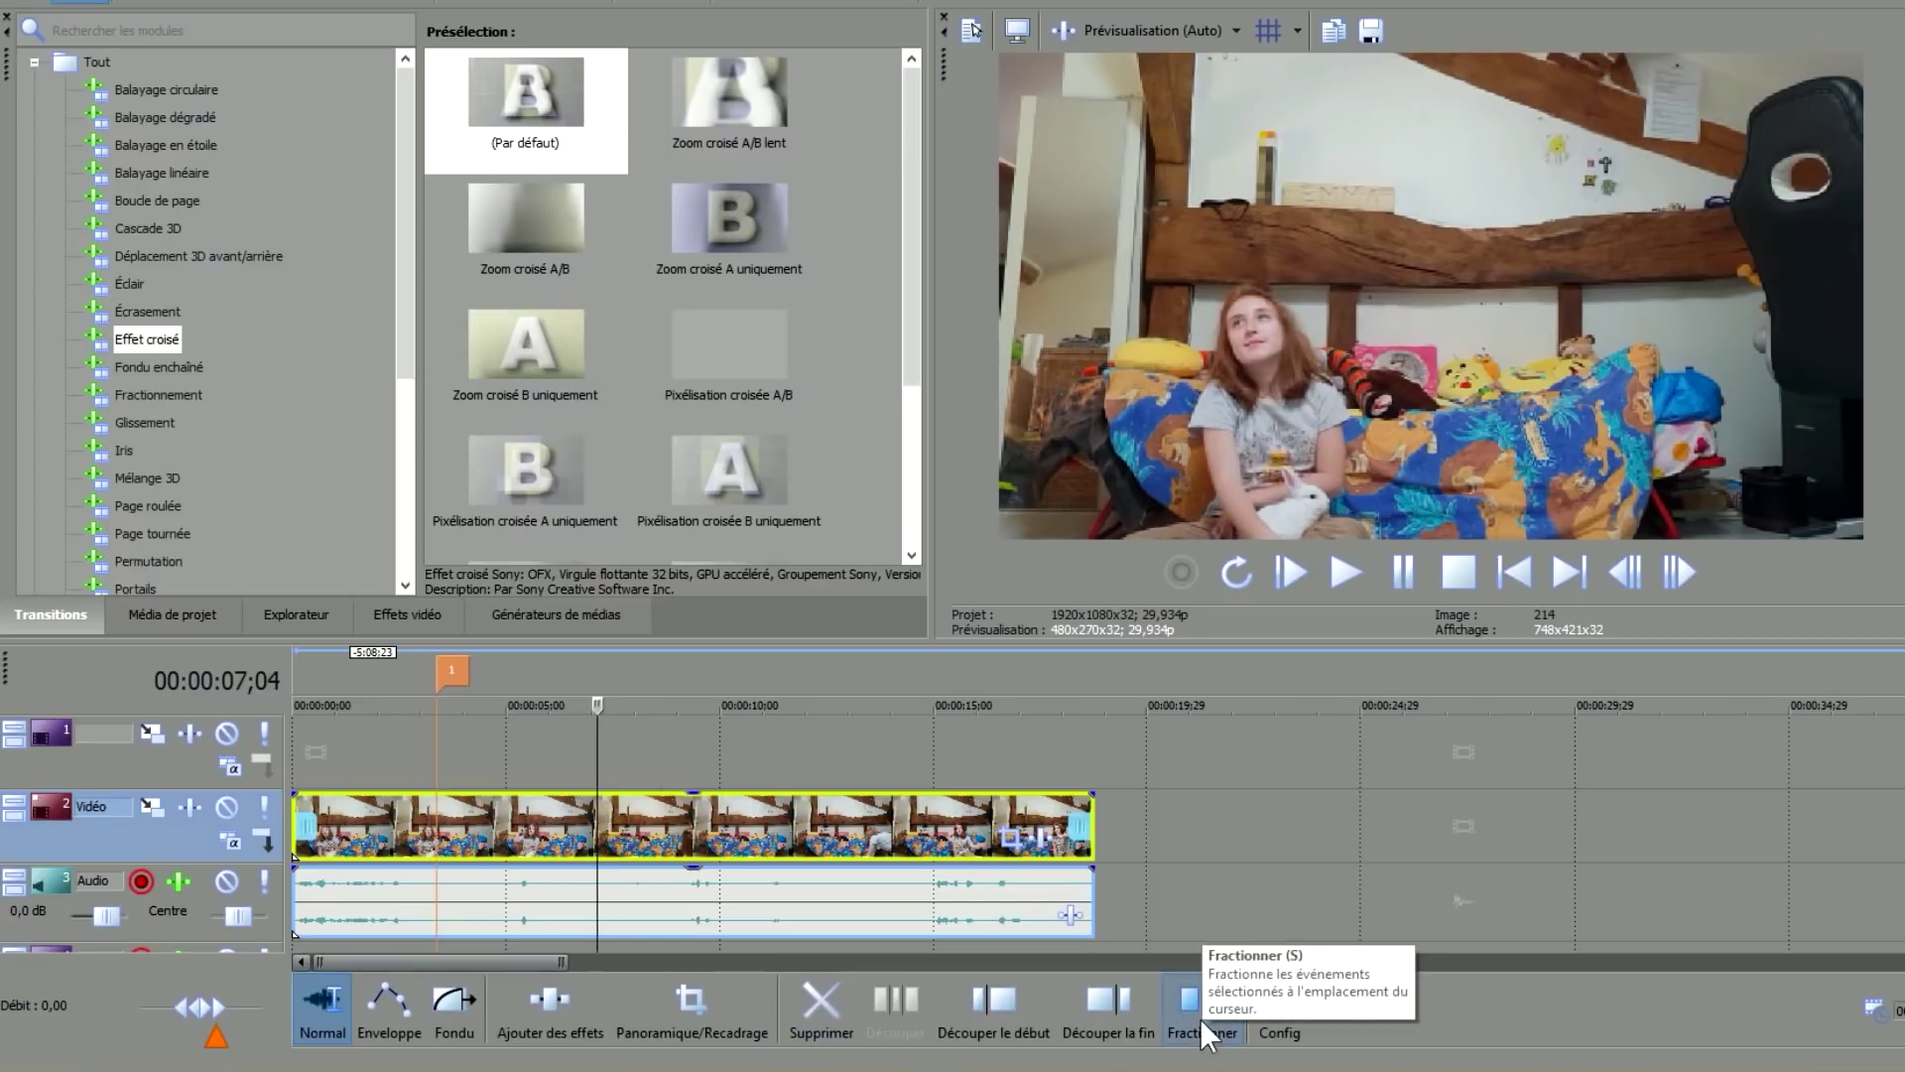
{"action": "left_click", "coordinate": [1200, 1019]}
{"action": "left_click", "coordinate": [727, 846]}
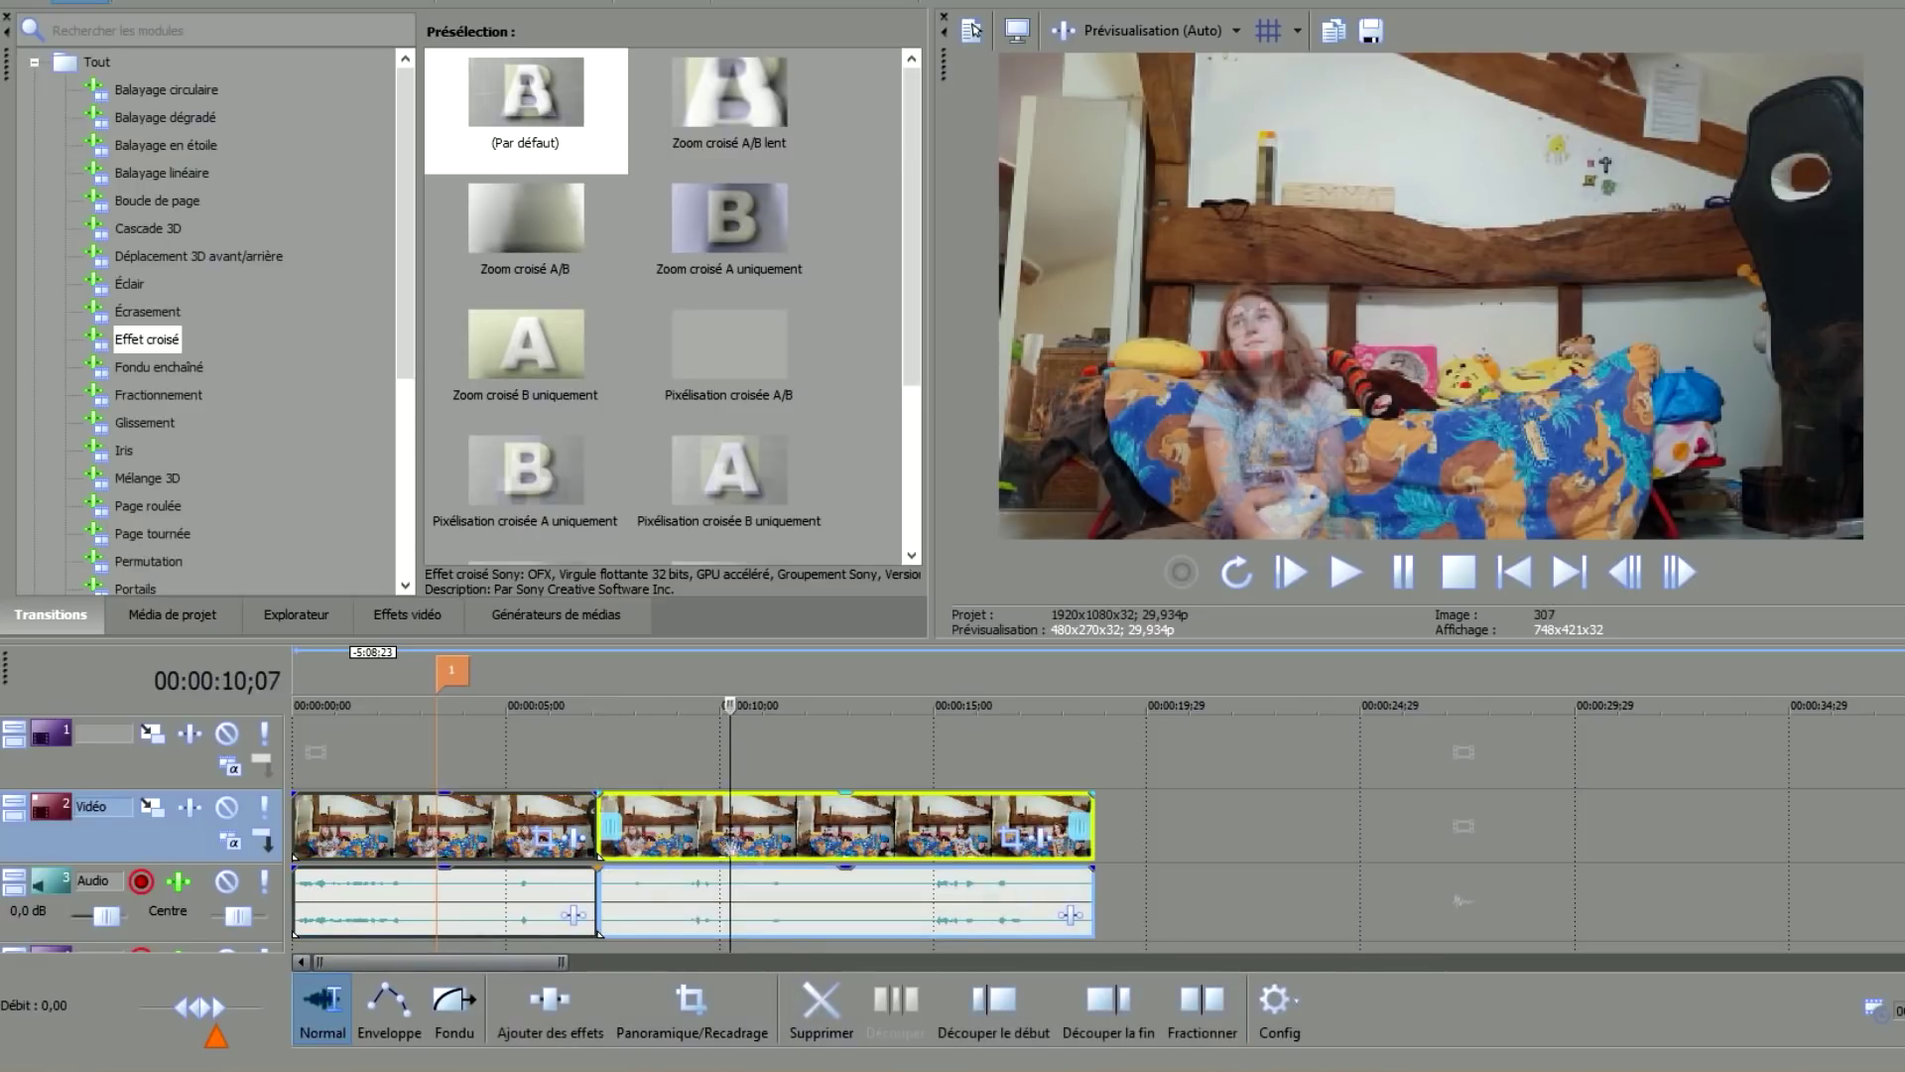
{"action": "left_click_drag", "start_coordinate": [815, 840], "coordinate": [880, 836]}
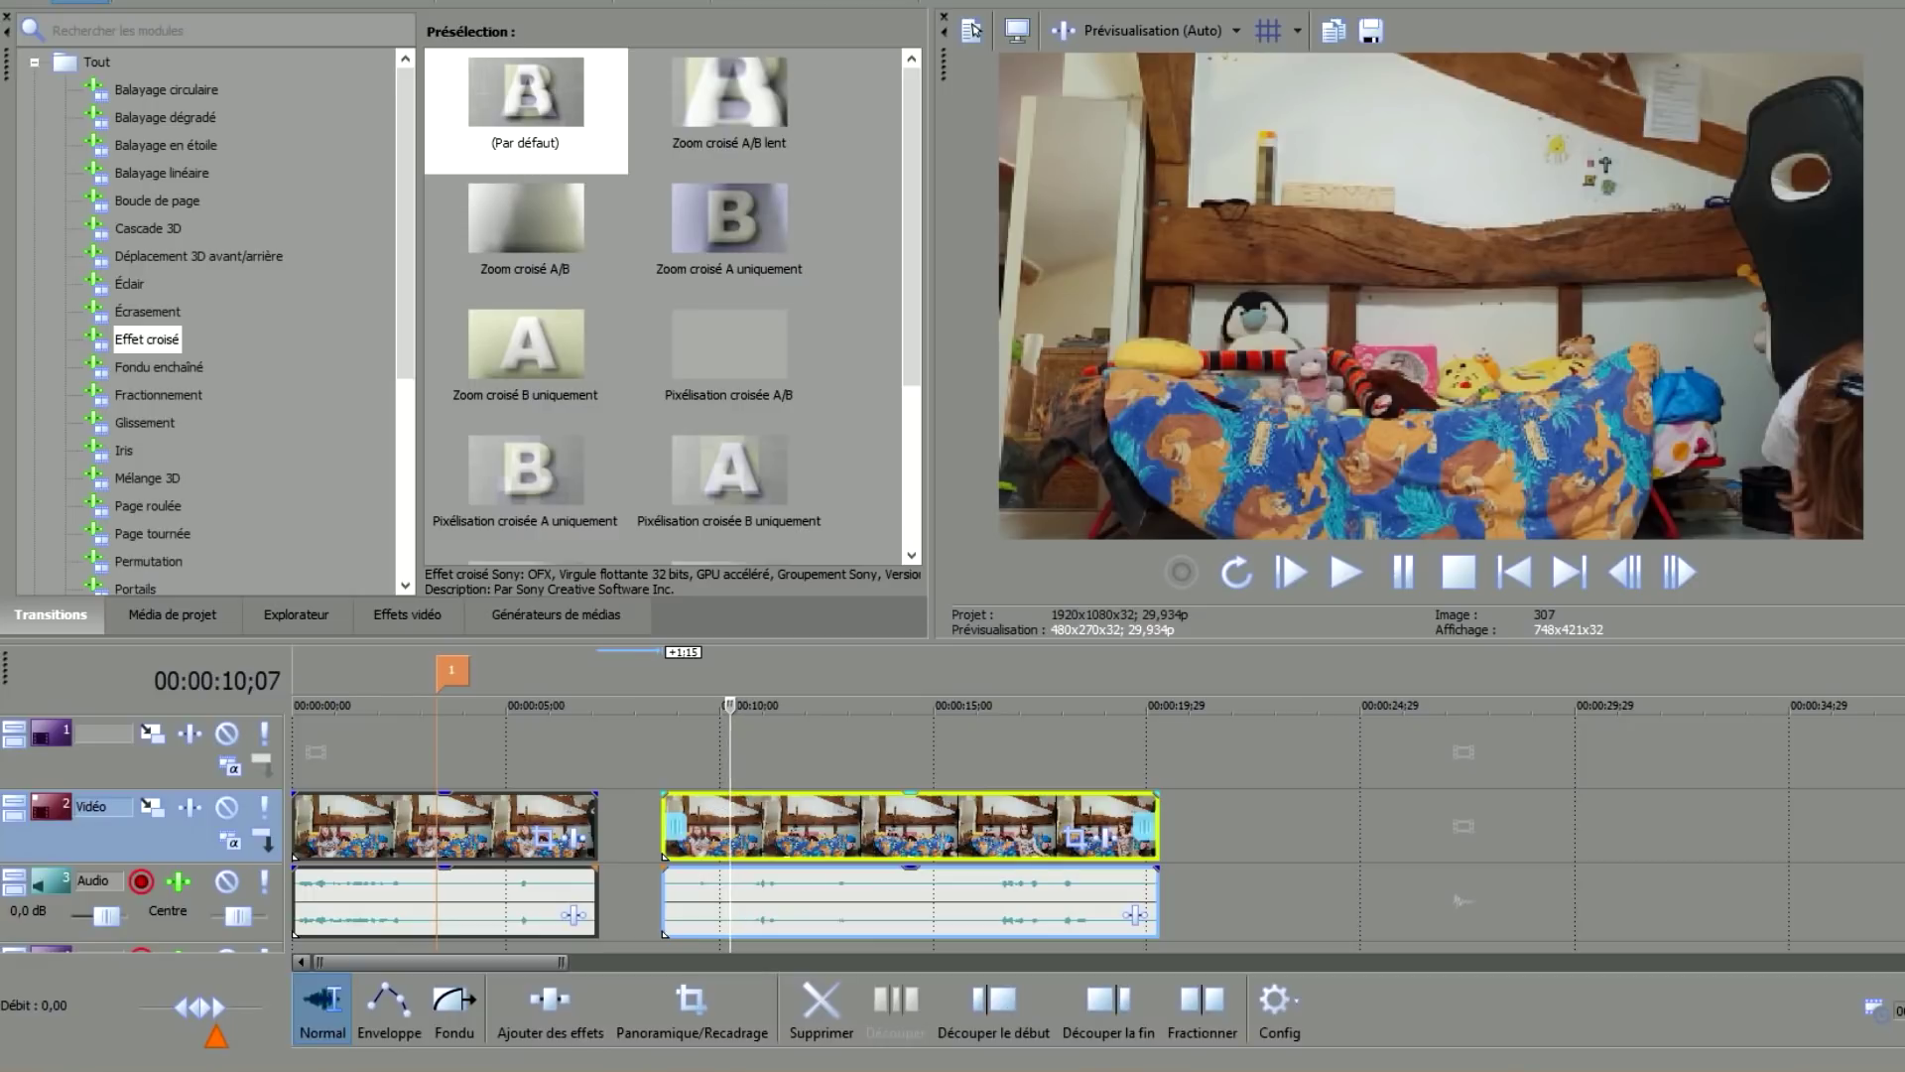
{"action": "left_click_drag", "start_coordinate": [855, 842], "coordinate": [851, 752]}
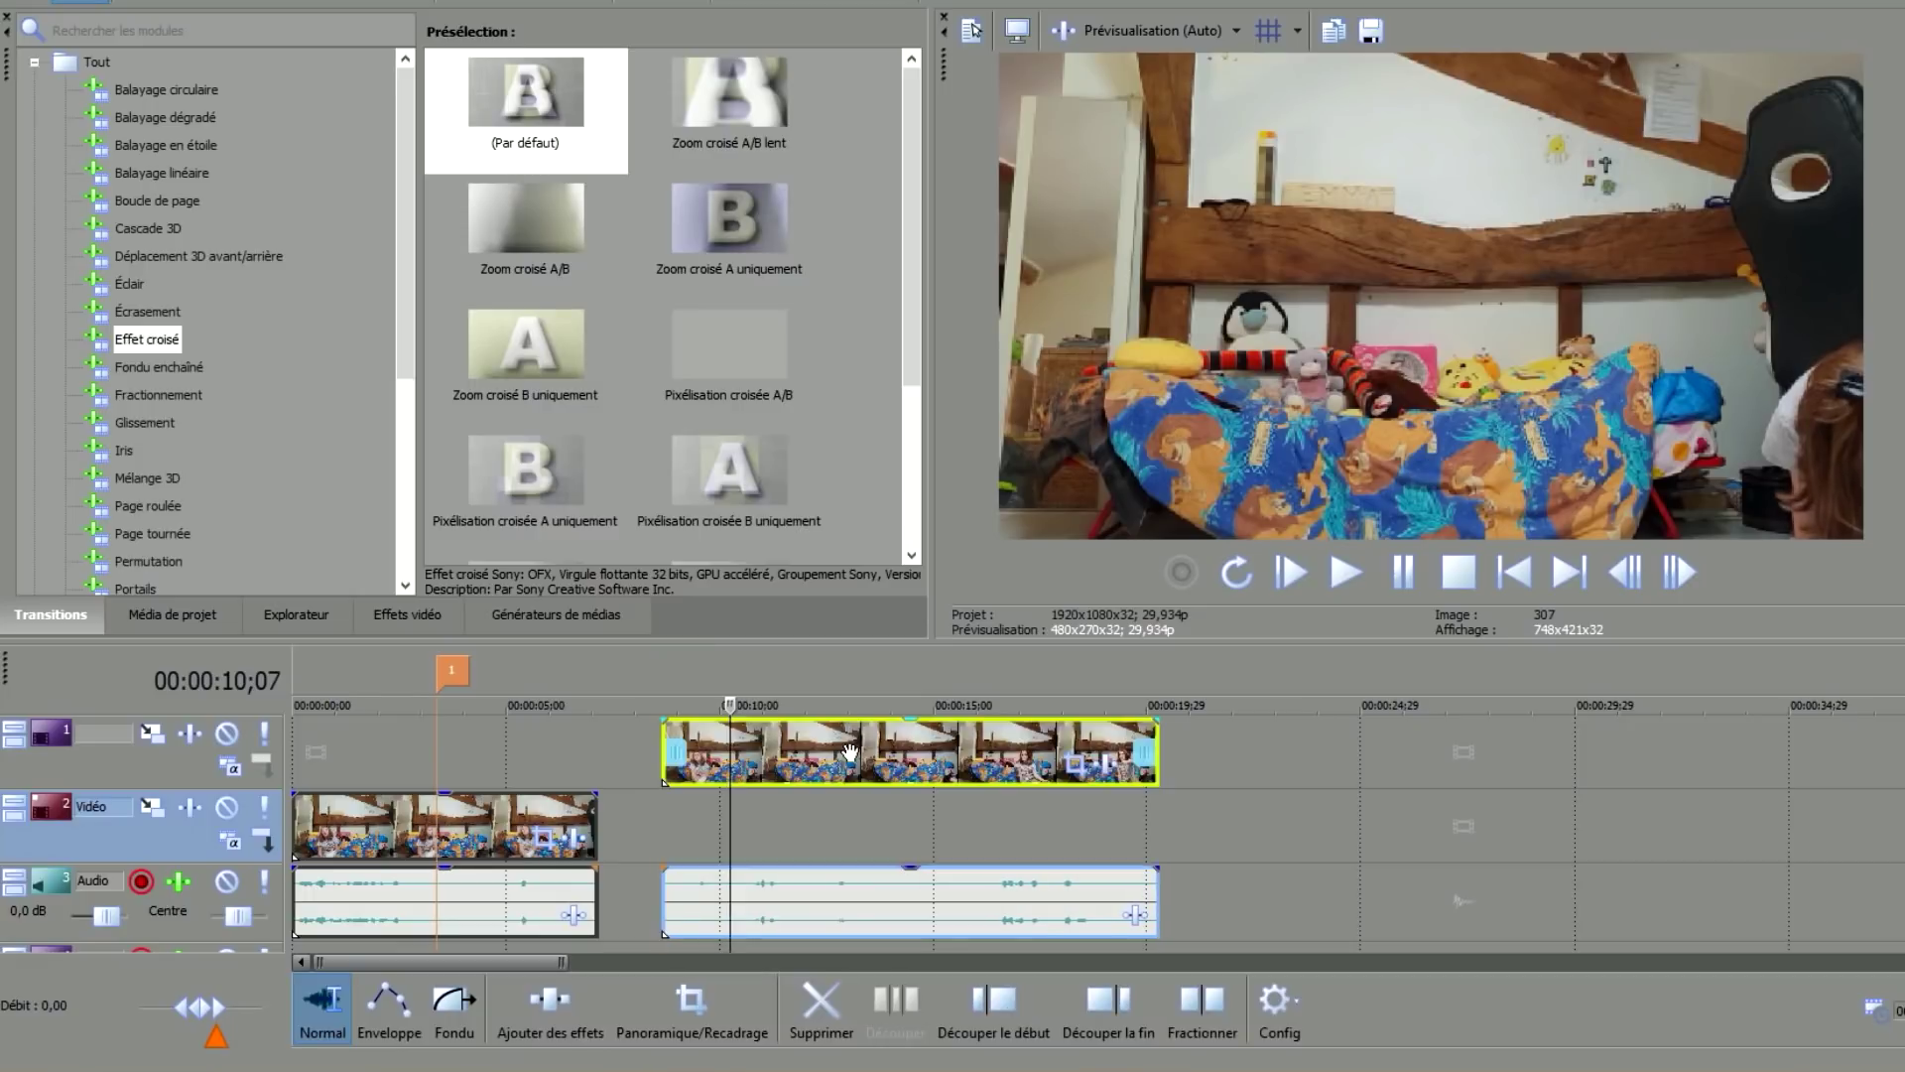
Split the clip on track 1 at 00:00:13;14.
{"action": "left_click", "coordinate": [442, 824]}
{"action": "left_click", "coordinate": [681, 752]}
{"action": "left_click", "coordinate": [688, 751]}
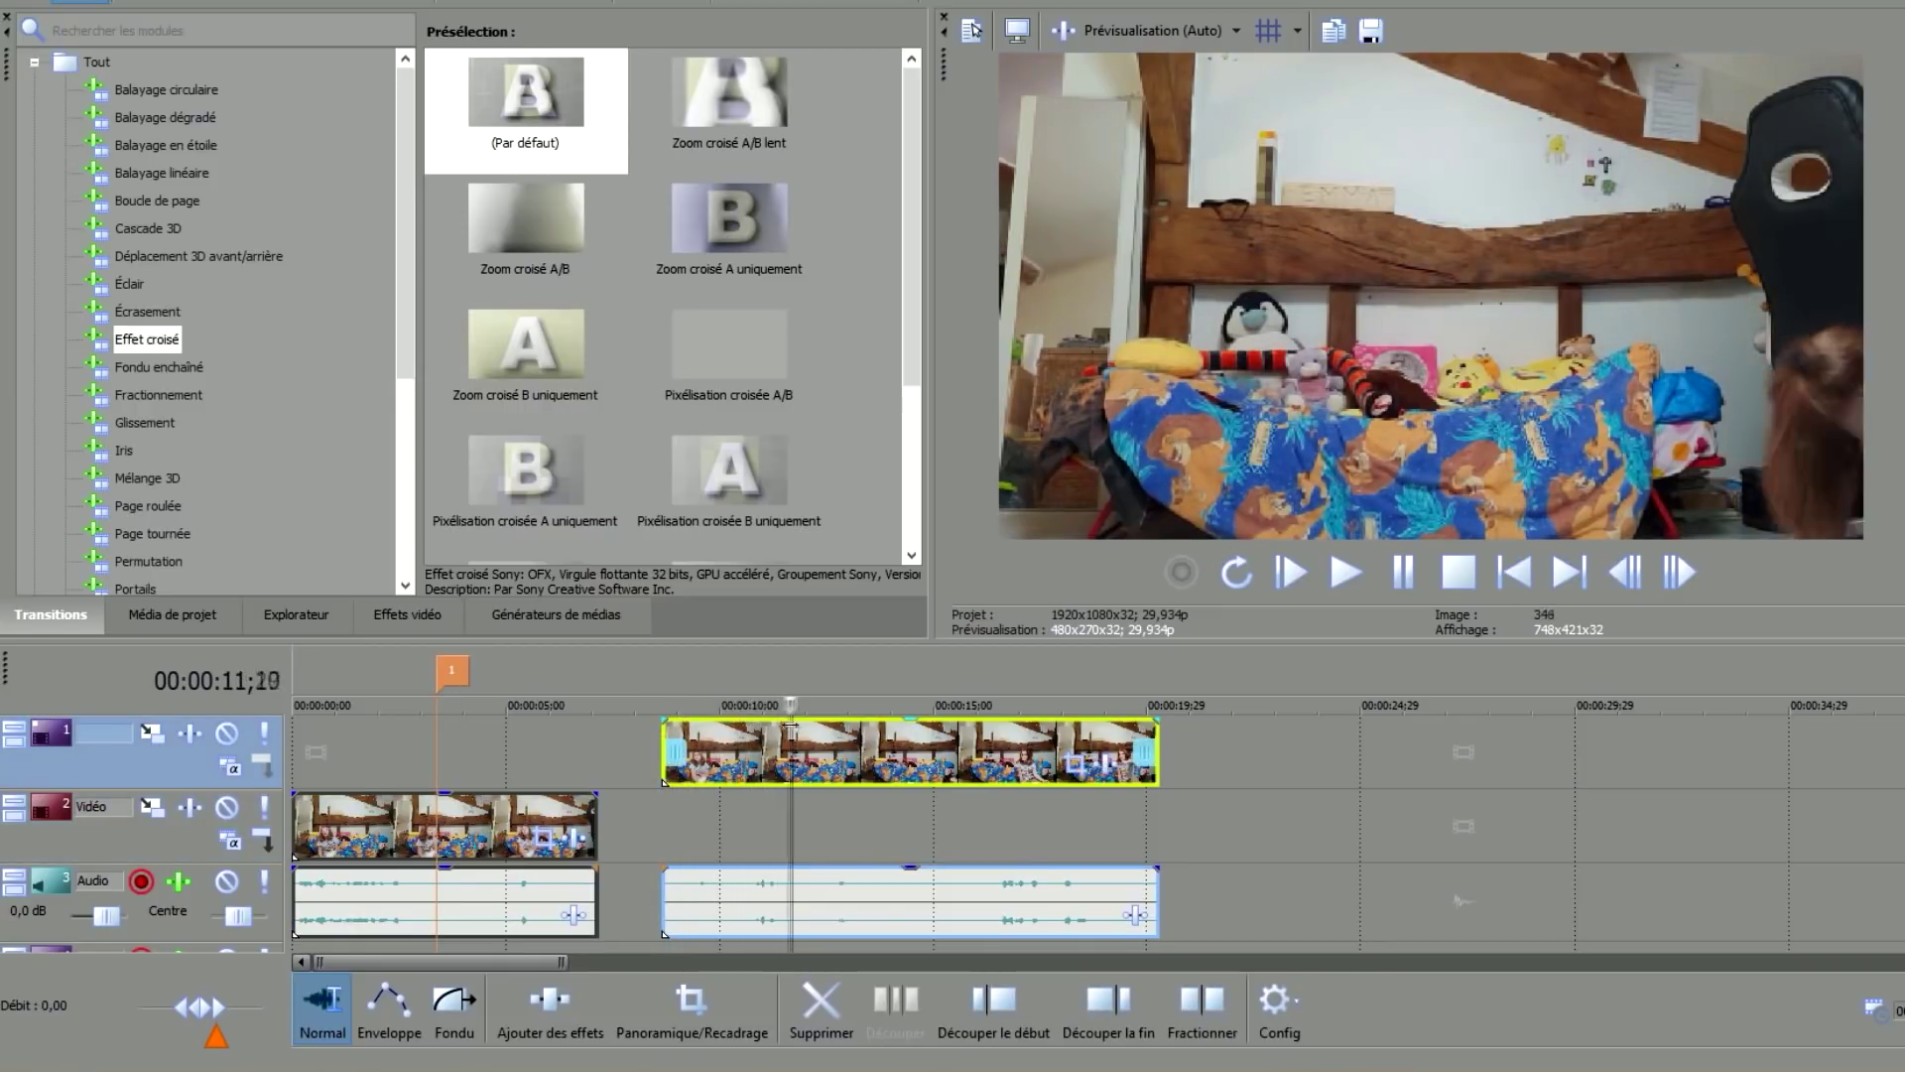
{"action": "left_click", "coordinate": [915, 745]}
{"action": "left_click_drag", "start_coordinate": [915, 745], "coordinate": [869, 751]}
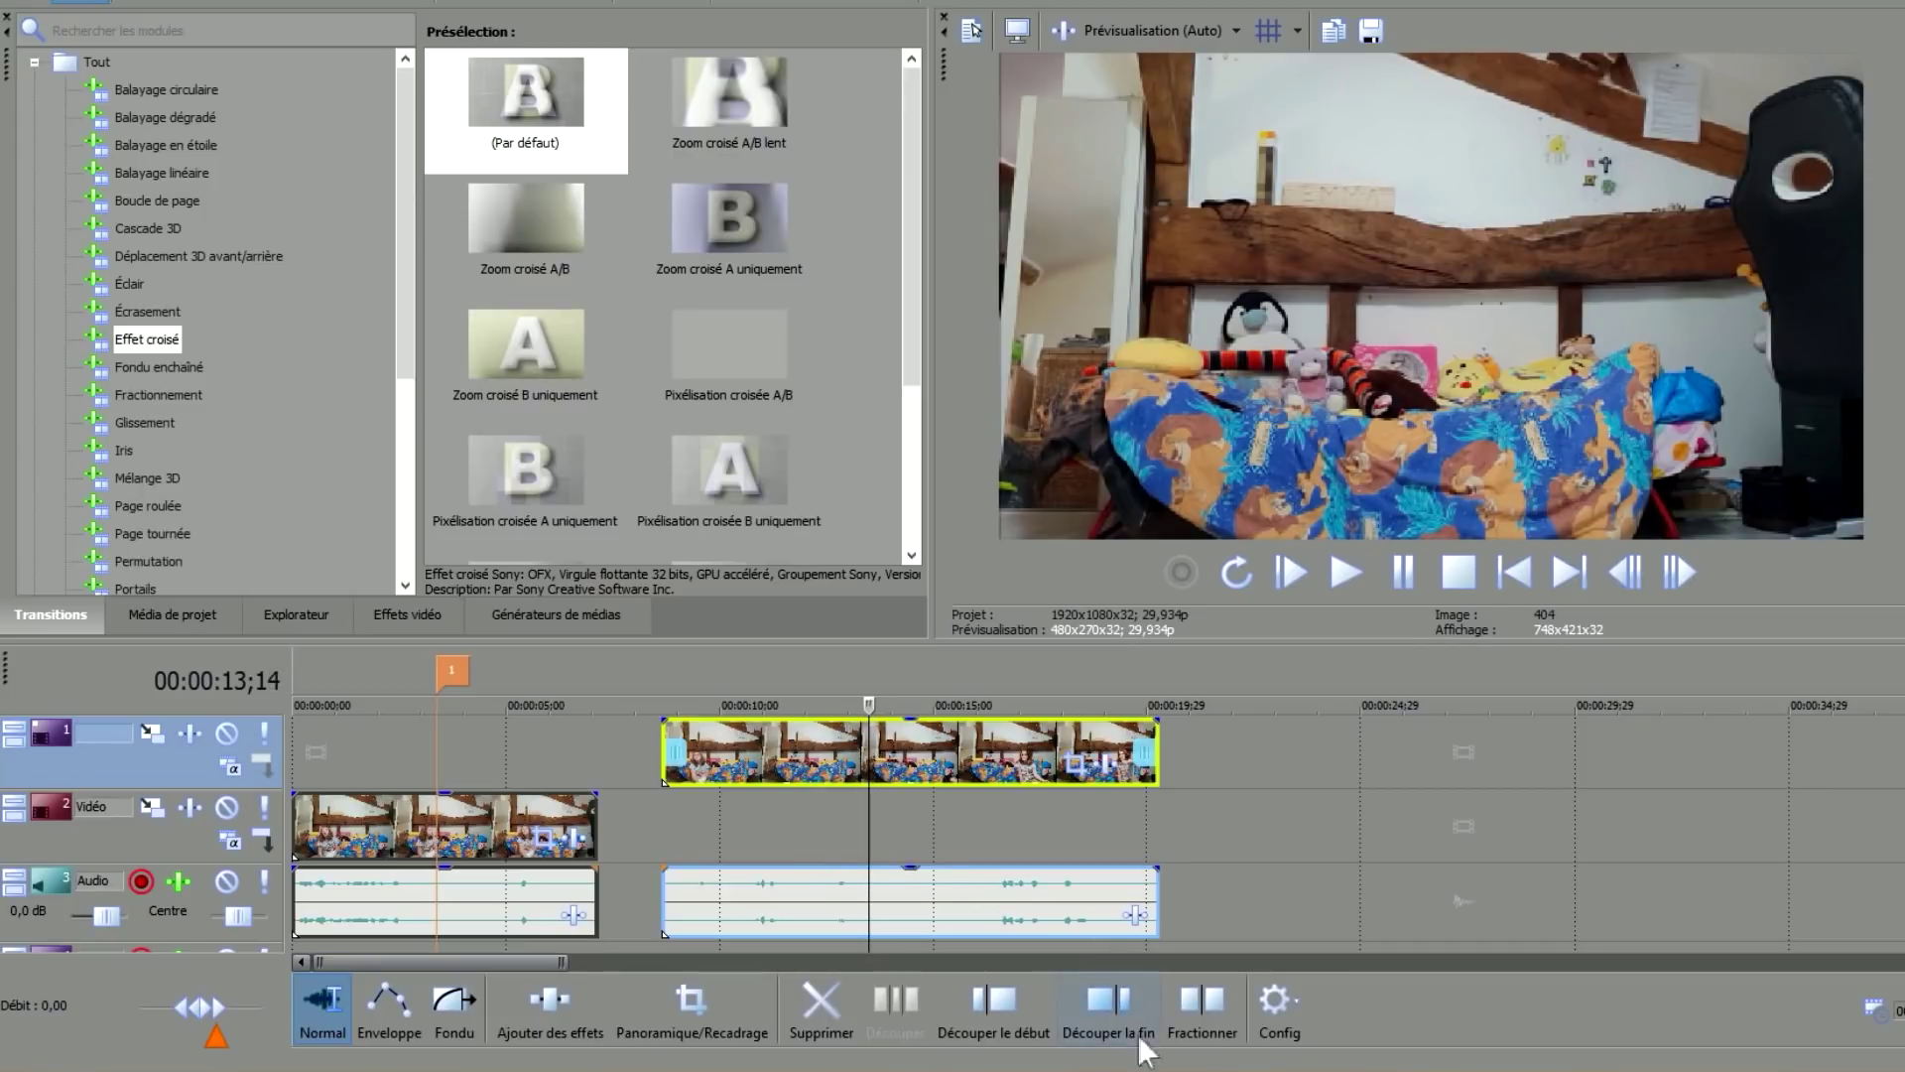
{"action": "left_click", "coordinate": [1201, 1000]}
Discard a trial marker at 00:00:10;29 and delete the first part of the track 1 clip with its audio.
{"action": "left_click", "coordinate": [762, 751]}
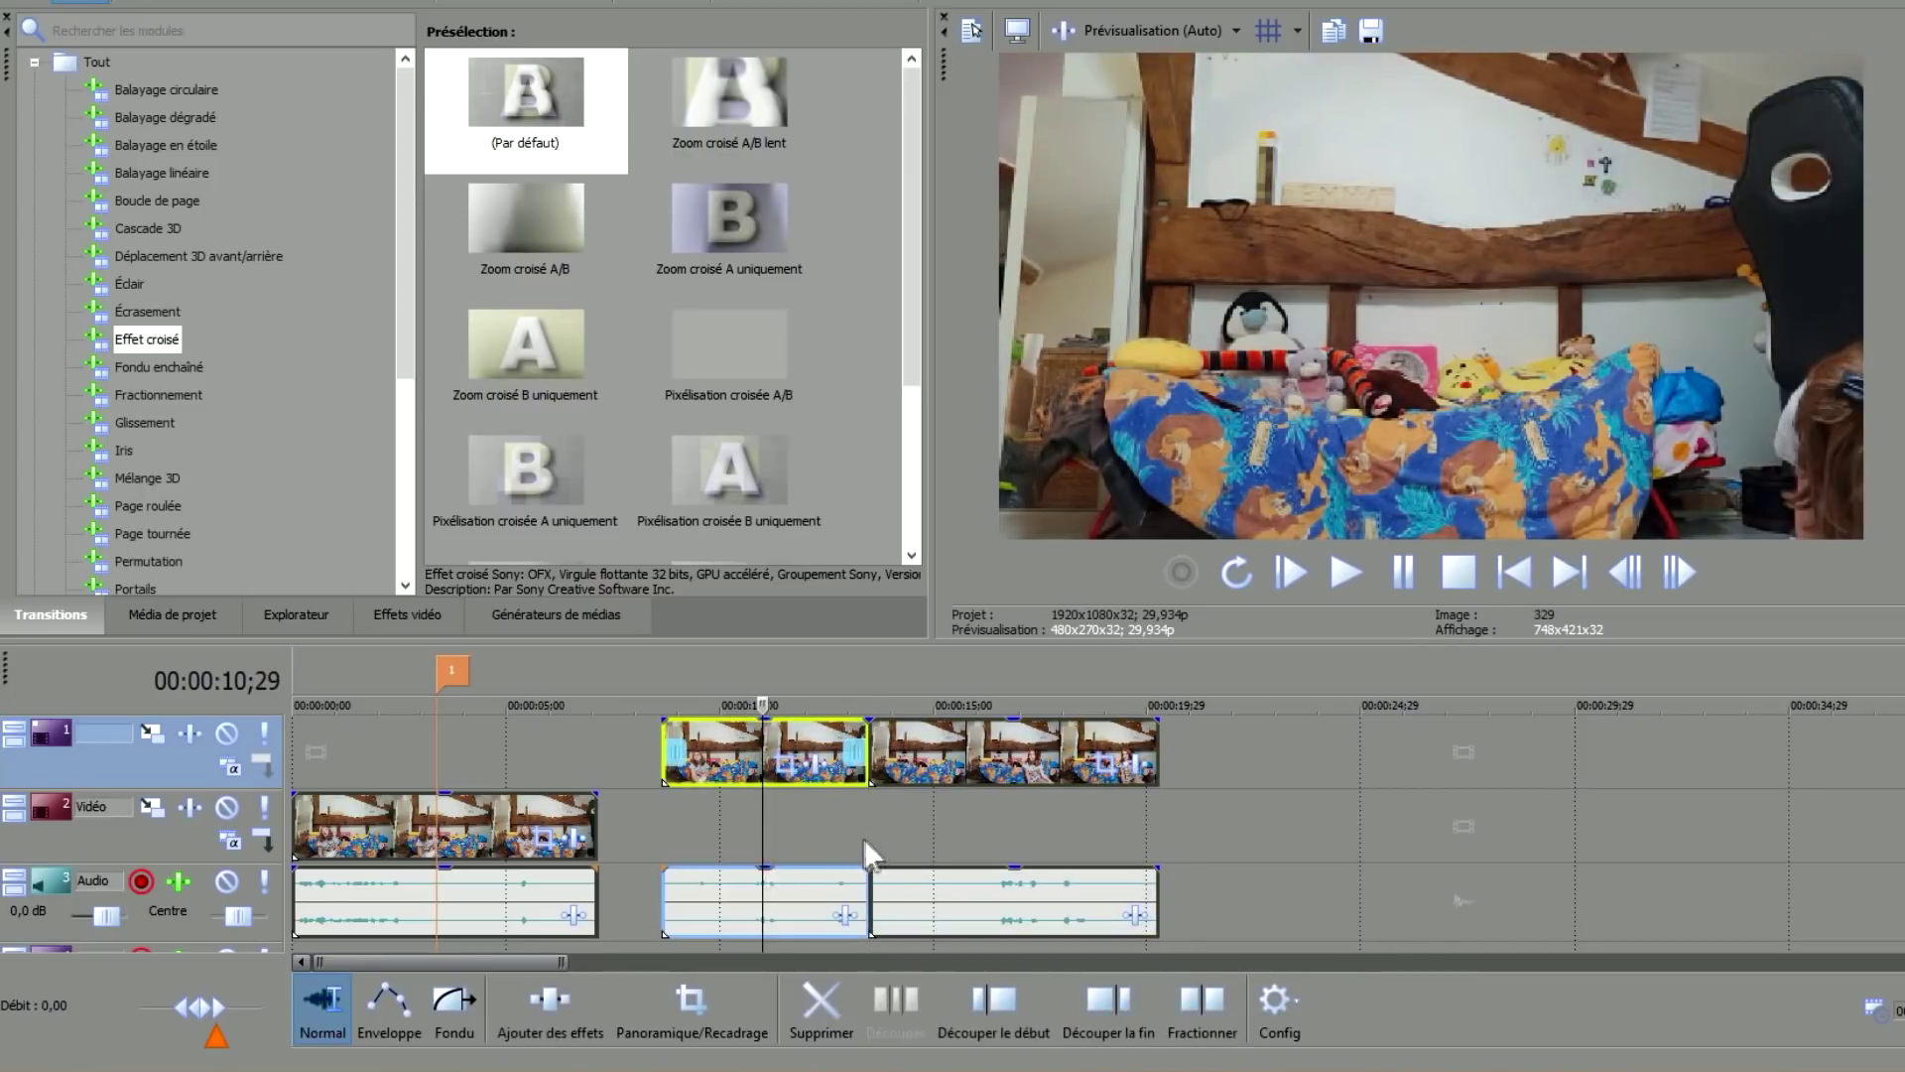
{"action": "key", "text": "m"}
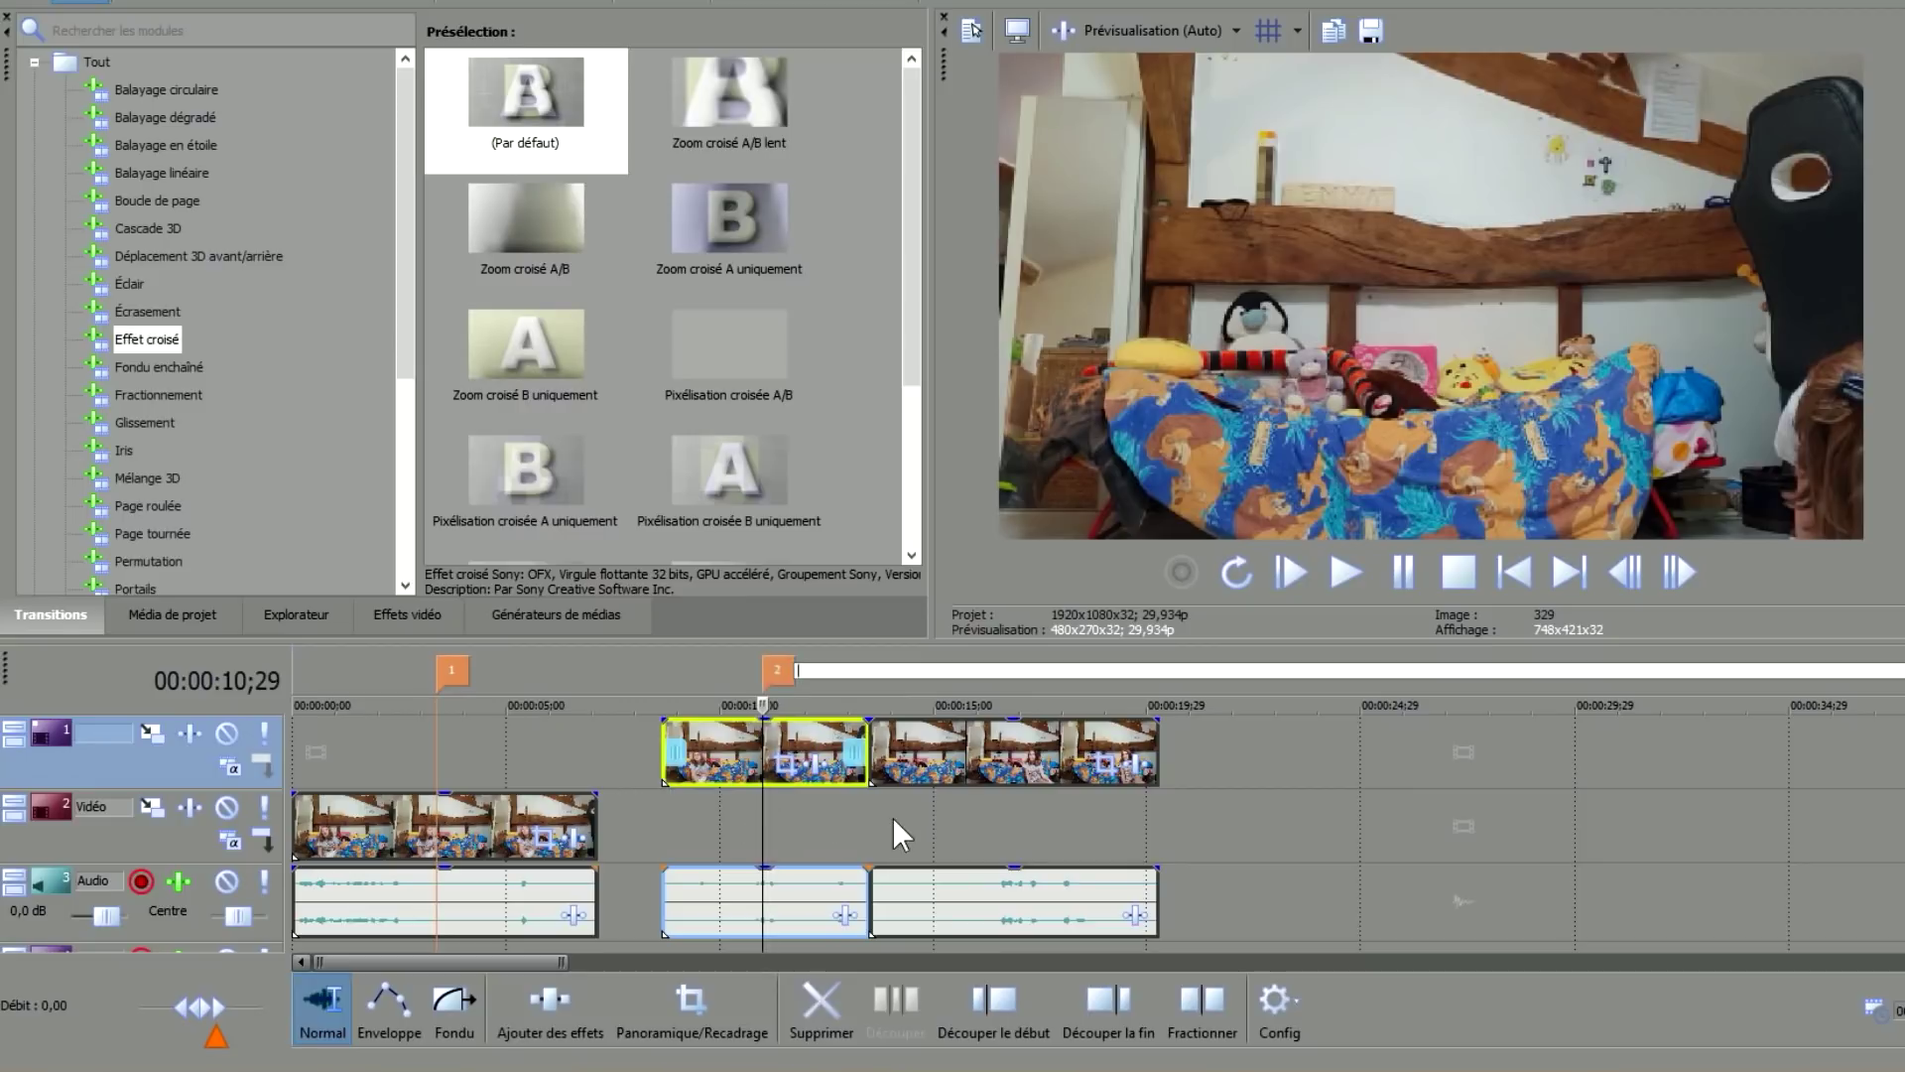
{"action": "key", "text": "Return"}
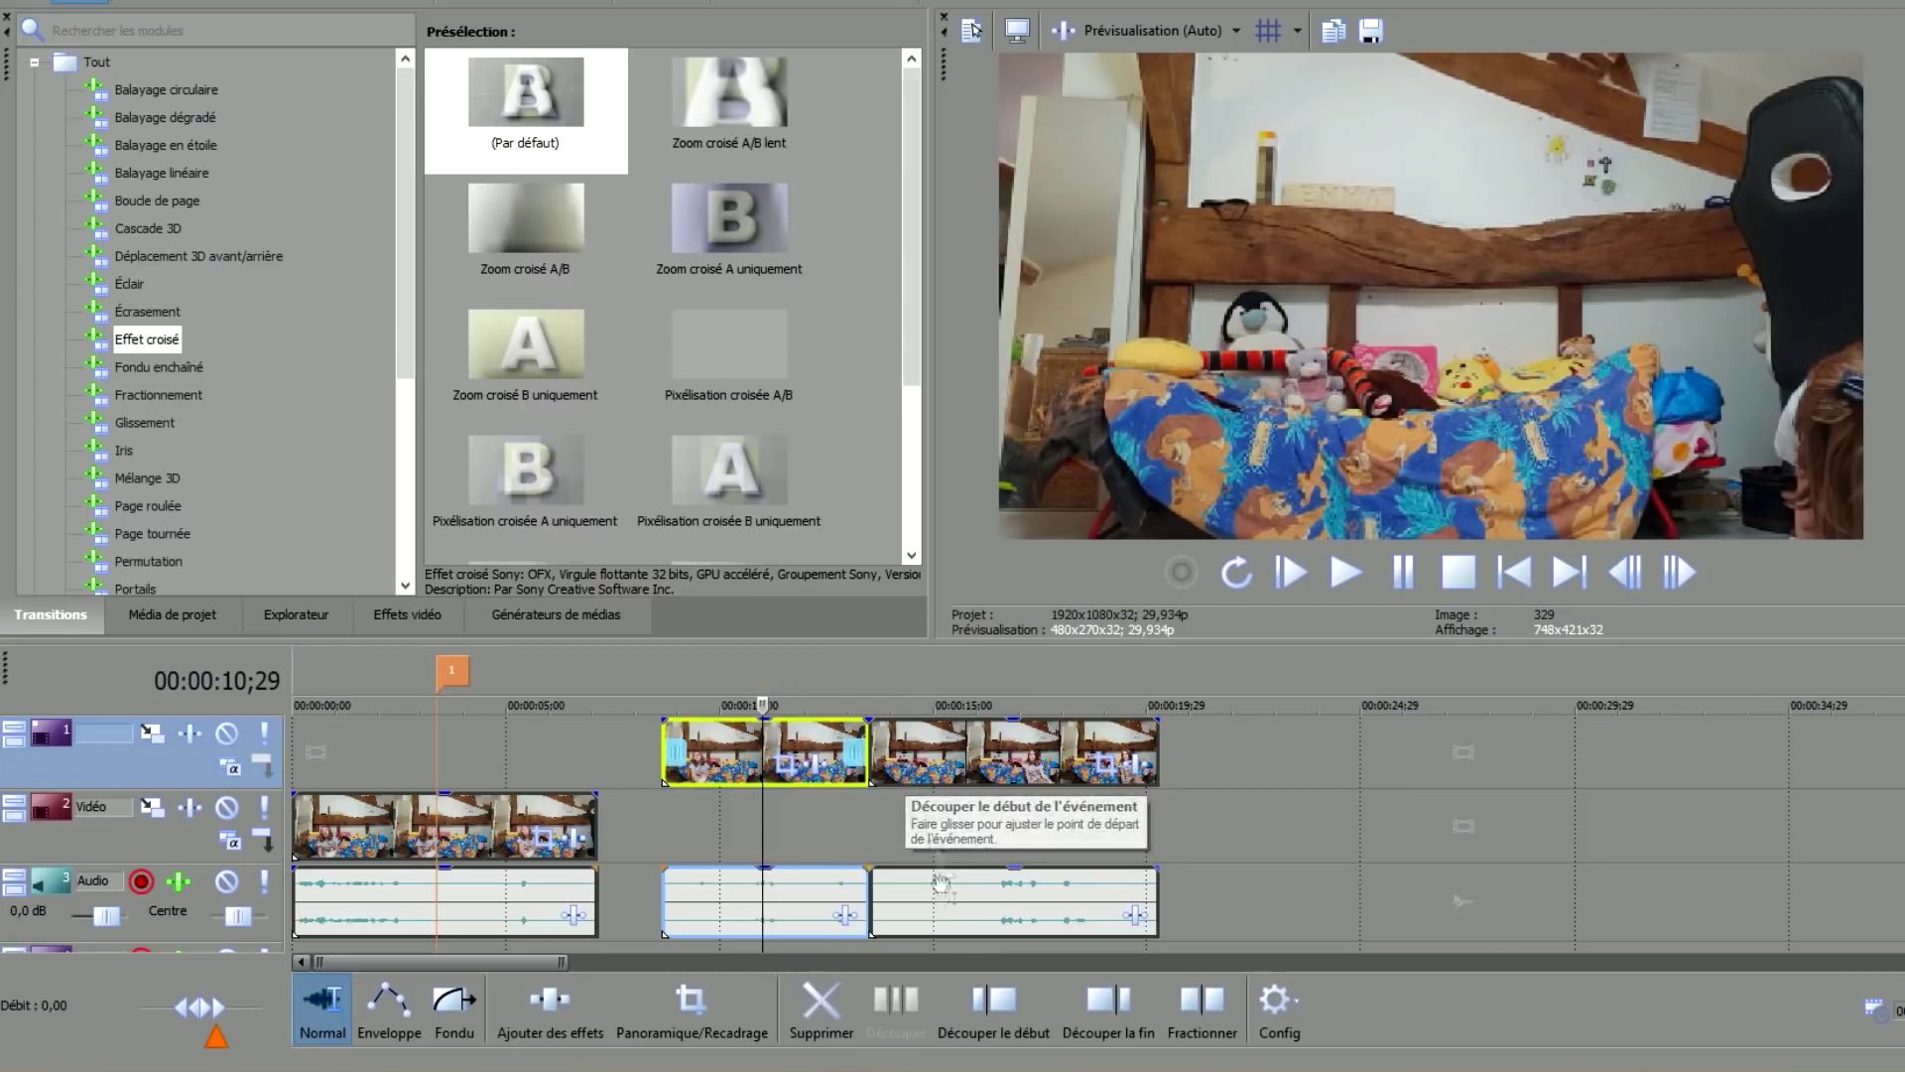
{"action": "key", "text": "Delete"}
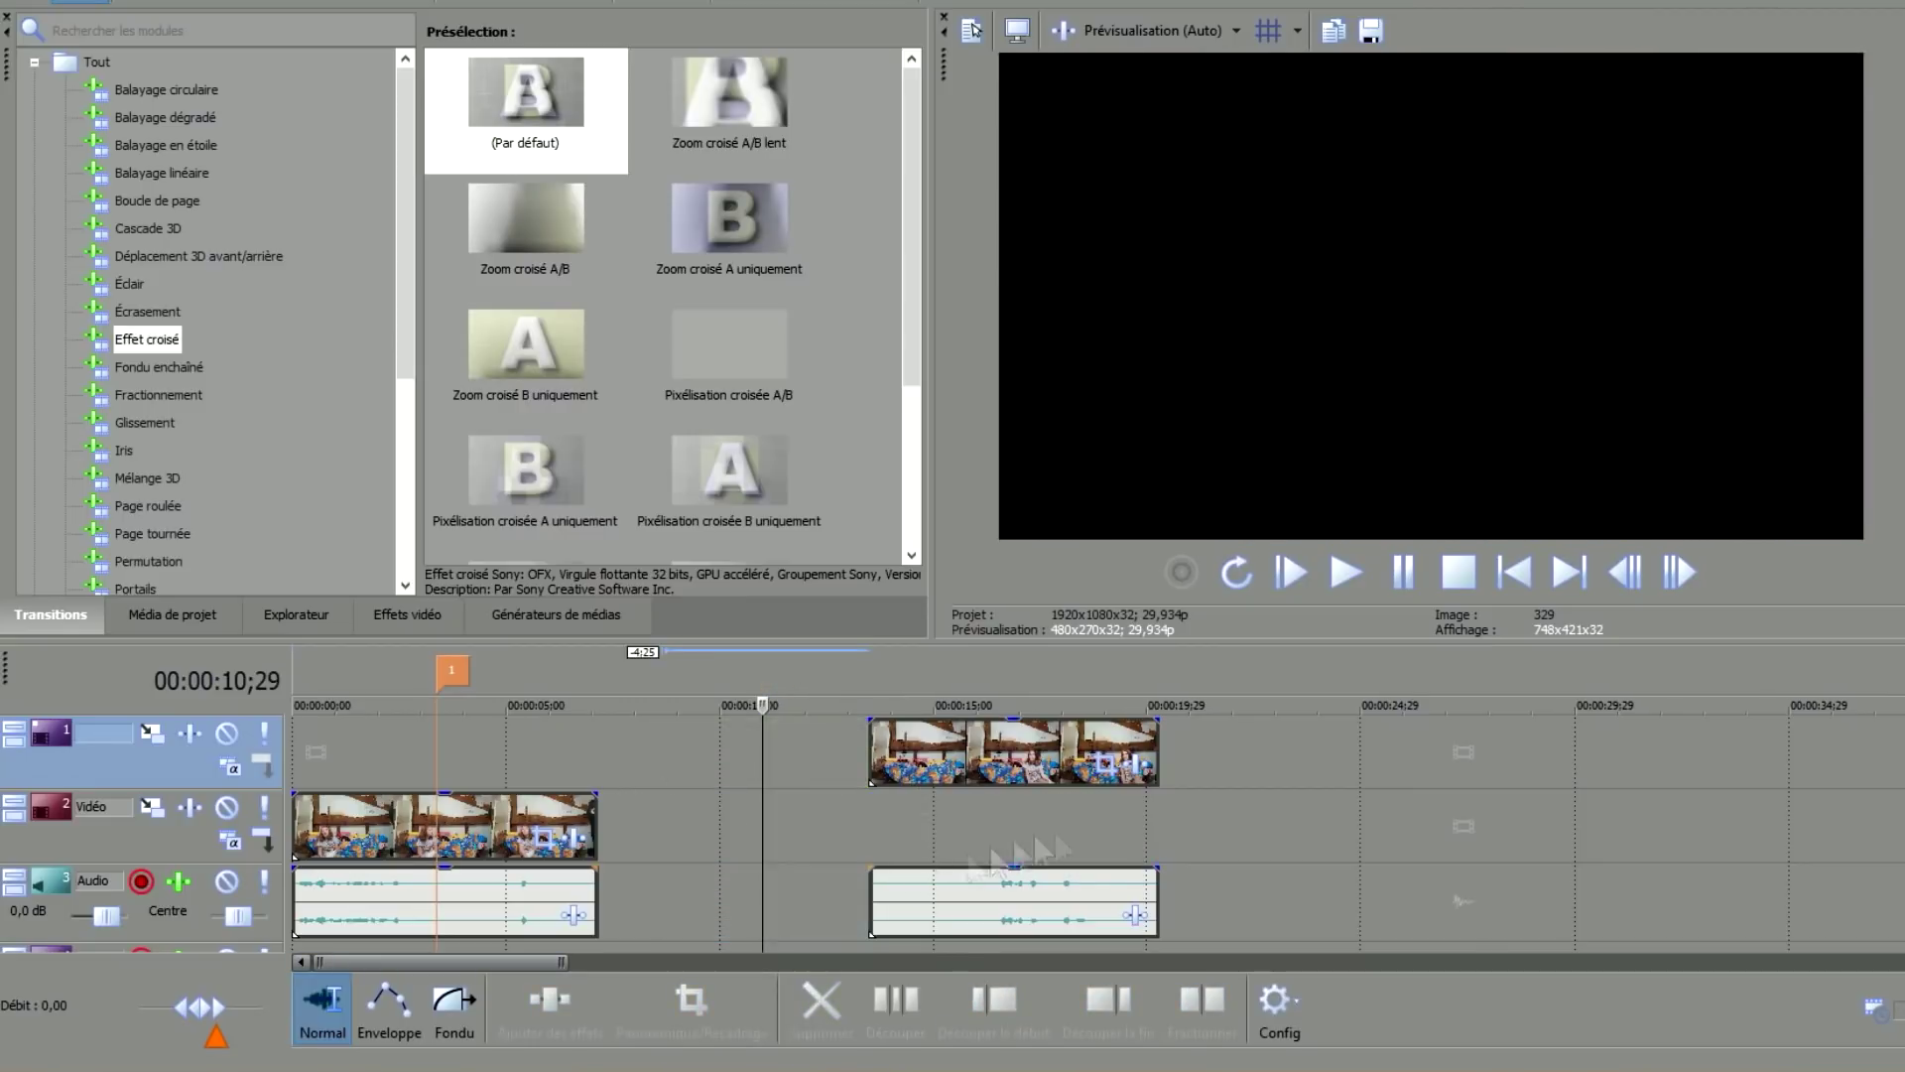
Split the remaining track 1 clip and its audio at 00:00:16;06.
{"action": "left_click", "coordinate": [438, 767]}
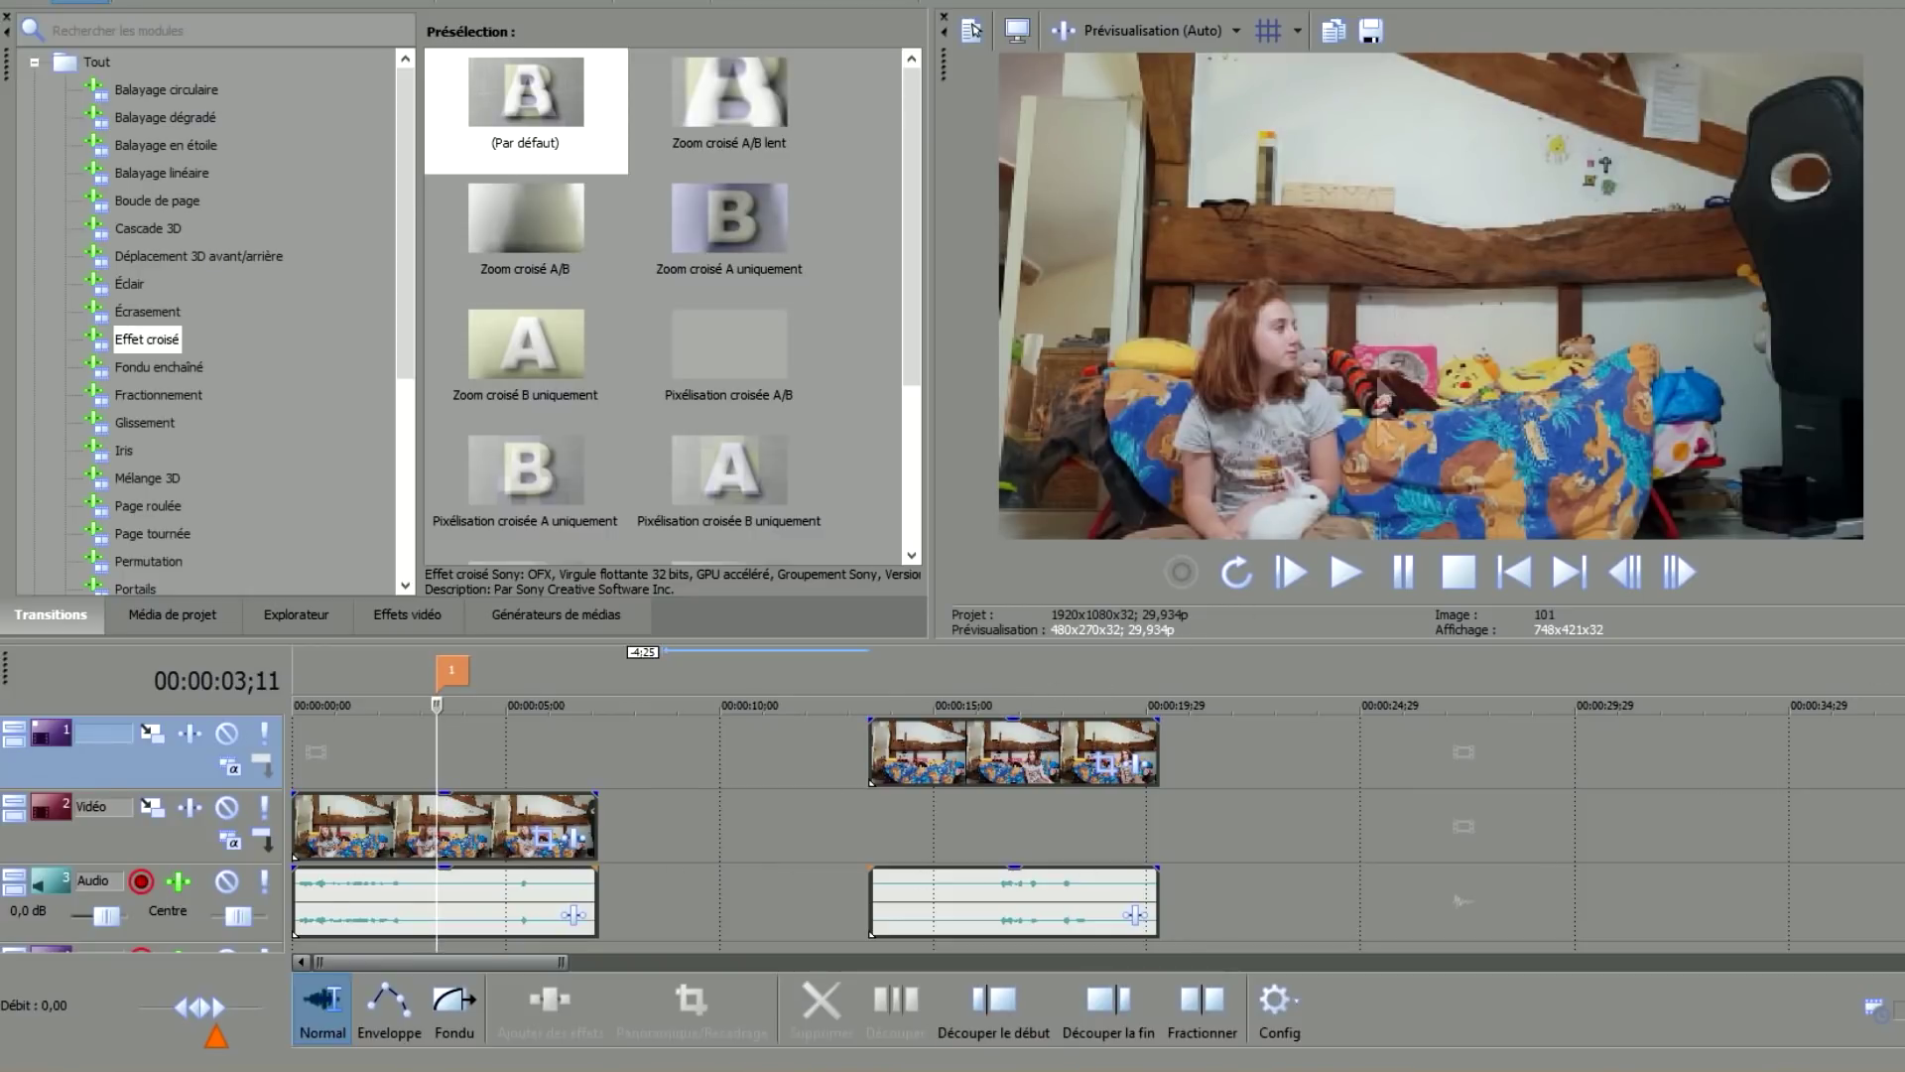
{"action": "left_click", "coordinate": [1002, 746]}
{"action": "mouse_move", "coordinate": [1002, 705]}
{"action": "left_mouse_down"}
{"action": "mouse_move", "coordinate": [967, 704]}
{"action": "mouse_move", "coordinate": [988, 707]}
{"action": "left_mouse_up"}
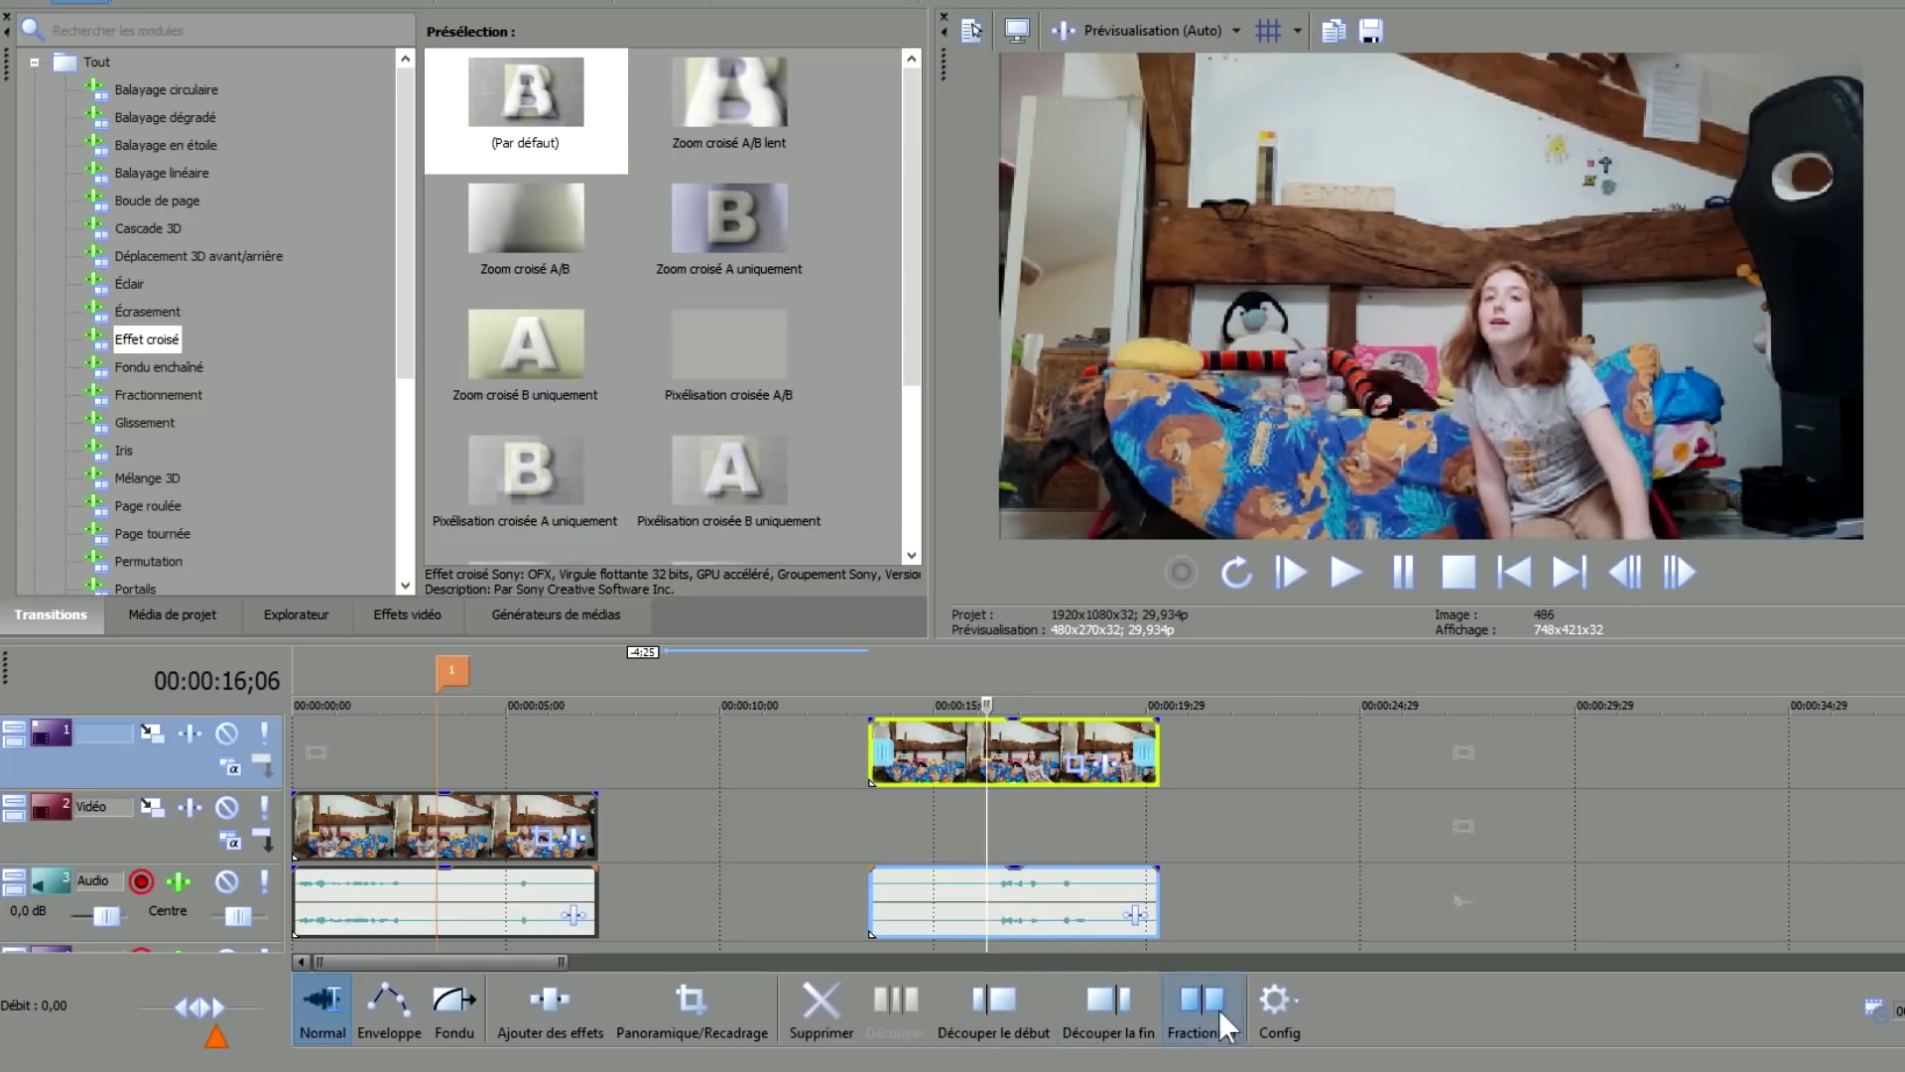
{"action": "left_click", "coordinate": [1212, 1009]}
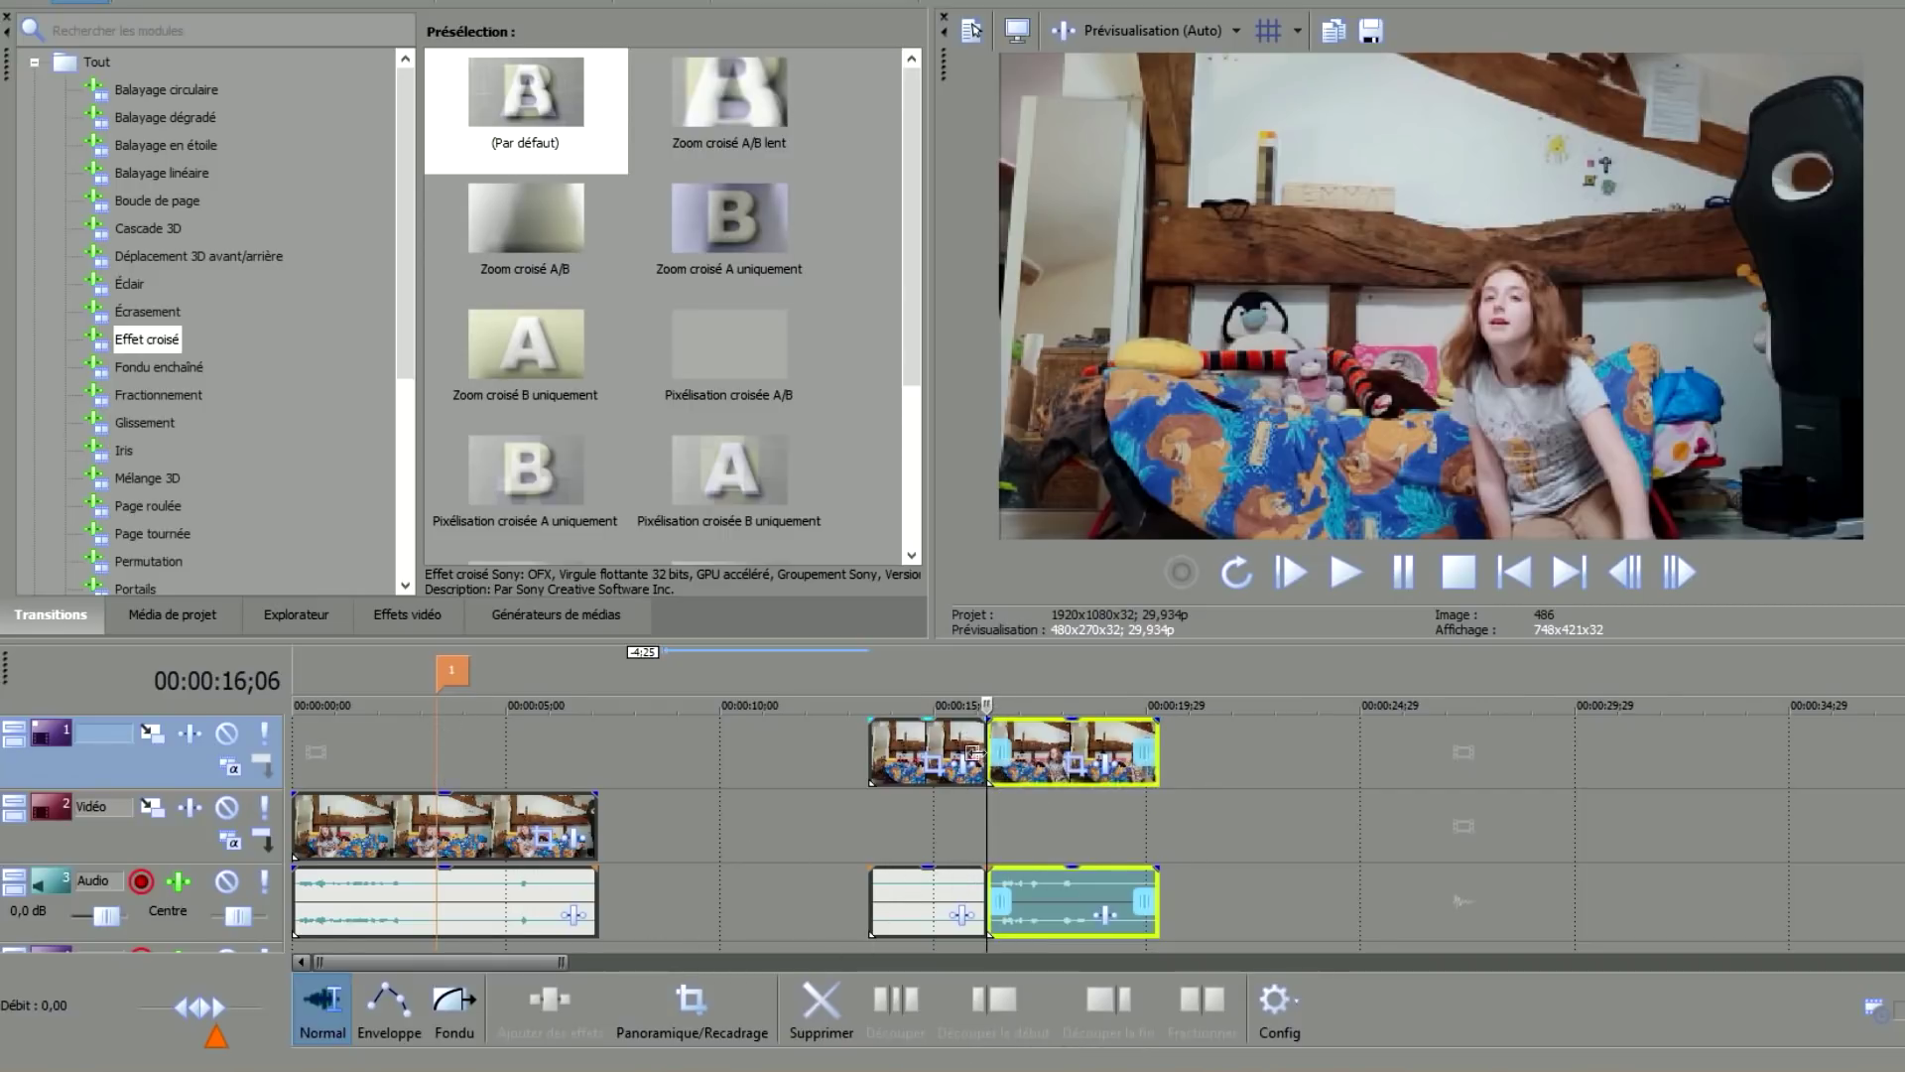
Select both pieces on track 1, insert an empty audio track above the Audio track and enlarge the timeline area.
{"action": "left_click", "coordinate": [907, 753], "text": "ctrl"}
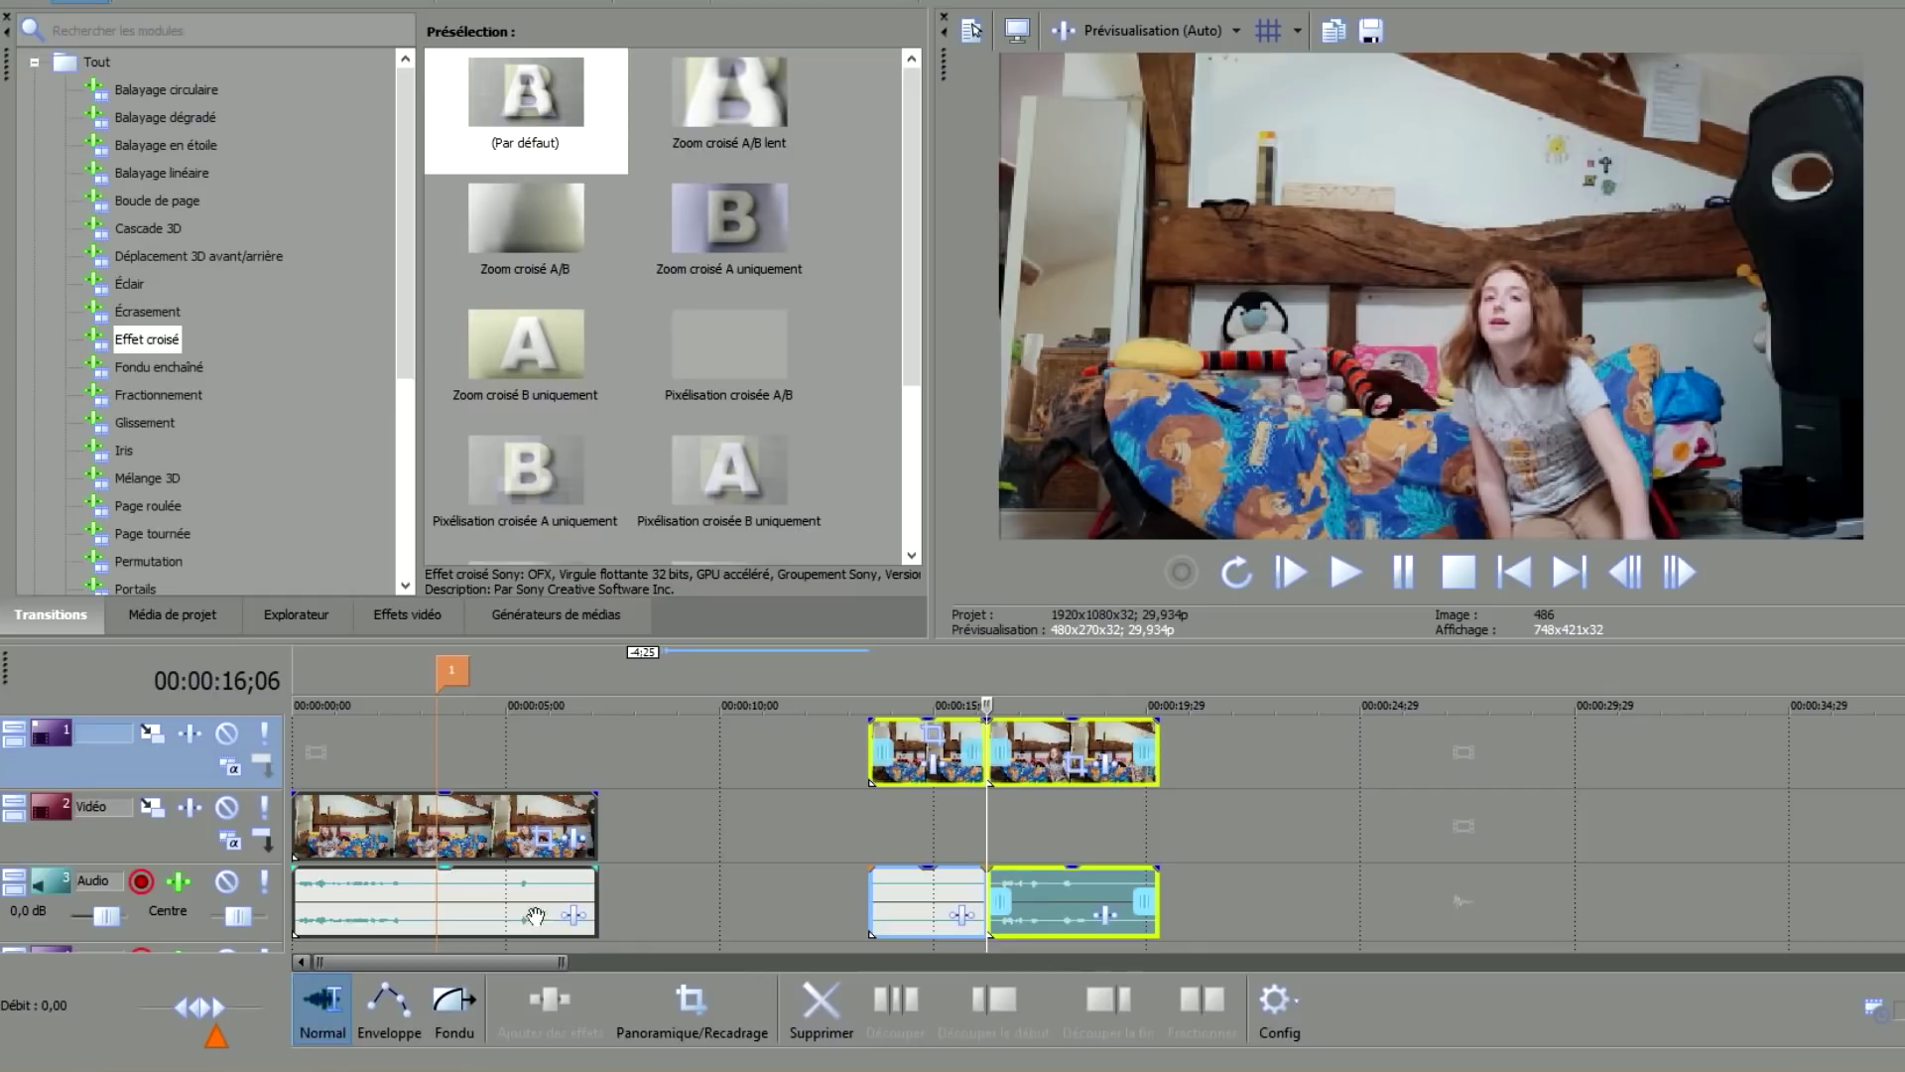
{"action": "right_click", "coordinate": [52, 928]}
{"action": "left_click", "coordinate": [226, 536]}
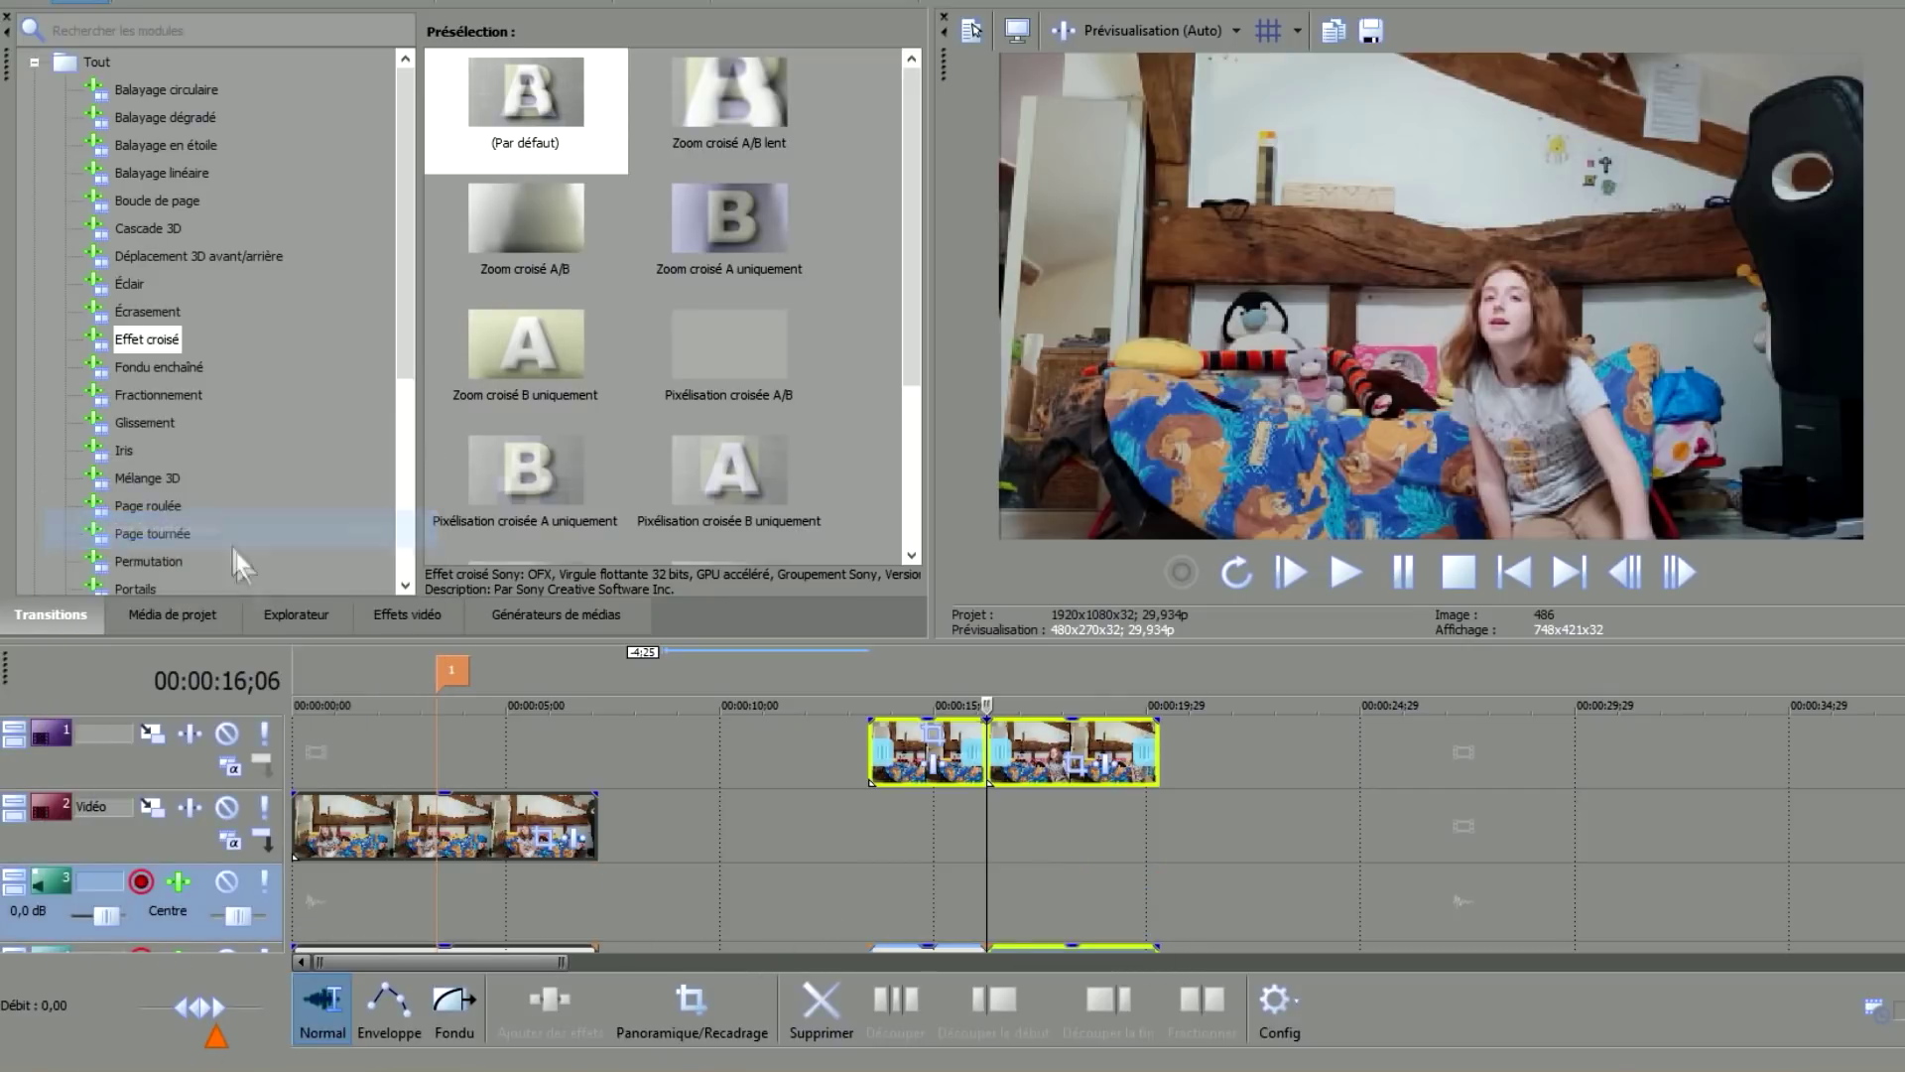
{"action": "left_click_drag", "start_coordinate": [1826, 641], "coordinate": [1826, 526]}
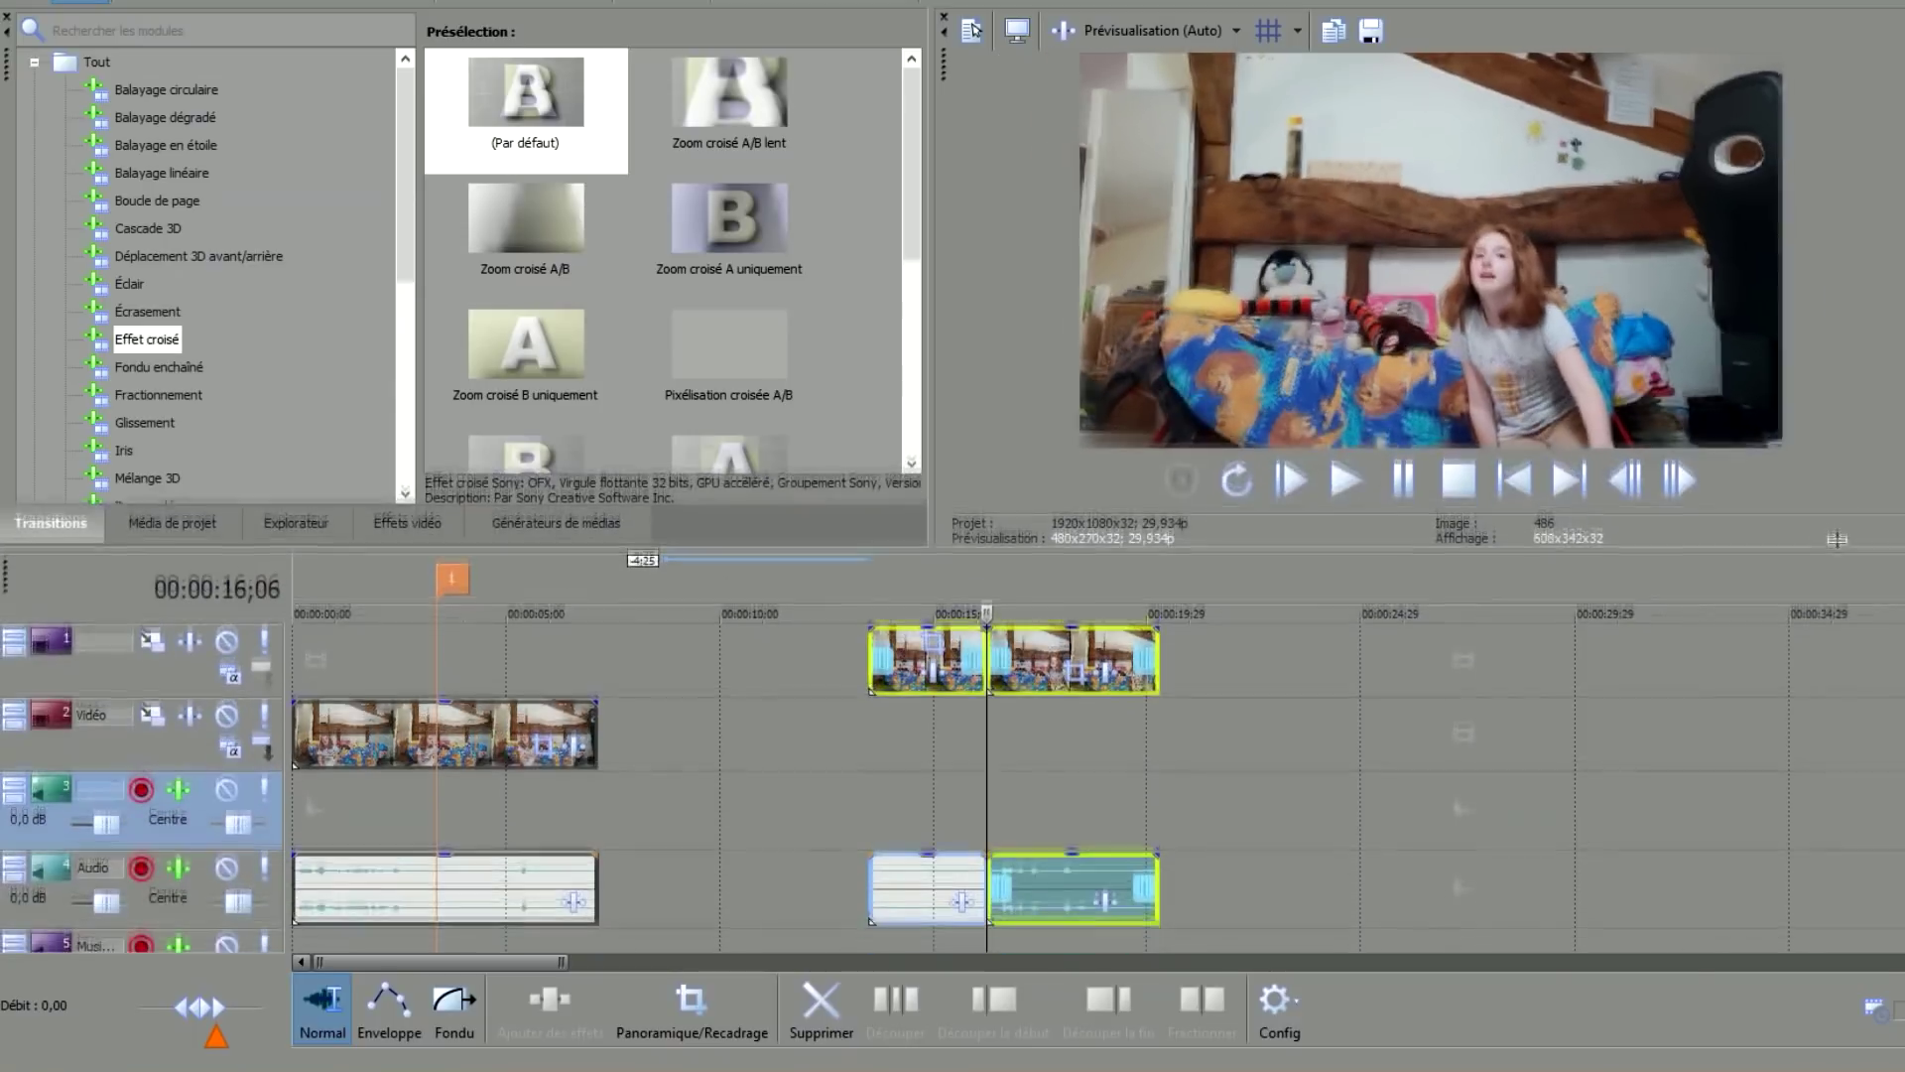
Move both audio pieces of the track 1 clip from the Audio track up to the empty audio track 3.
{"action": "left_click", "coordinate": [945, 864]}
{"action": "left_click", "coordinate": [1032, 864], "text": "ctrl"}
{"action": "left_click_drag", "start_coordinate": [925, 861], "coordinate": [928, 789]}
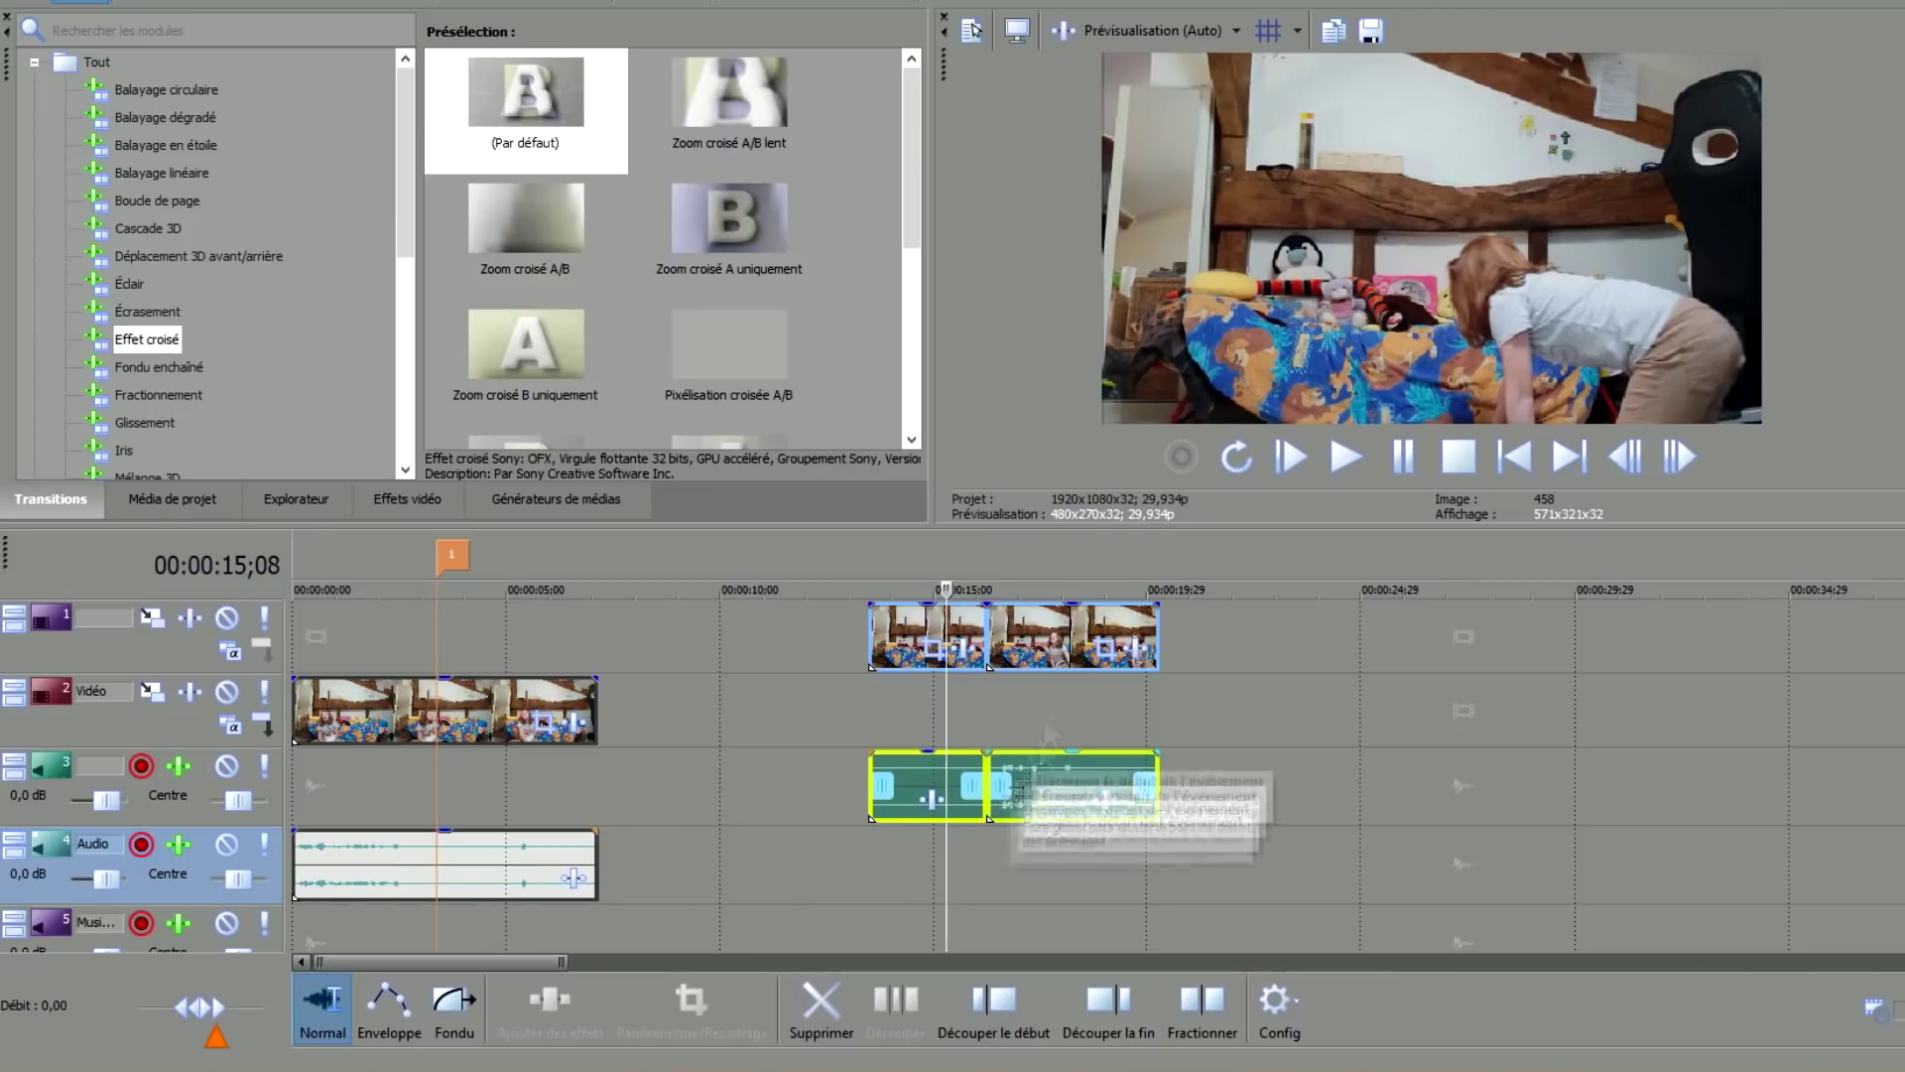
Move both track 1 pieces with their audio so that their shared cut lines up with marker 1 at 00:00:03;11.
{"action": "left_click", "coordinate": [923, 629]}
{"action": "left_click", "coordinate": [1047, 627], "text": "ctrl"}
{"action": "left_click_drag", "start_coordinate": [1047, 628], "coordinate": [498, 627]}
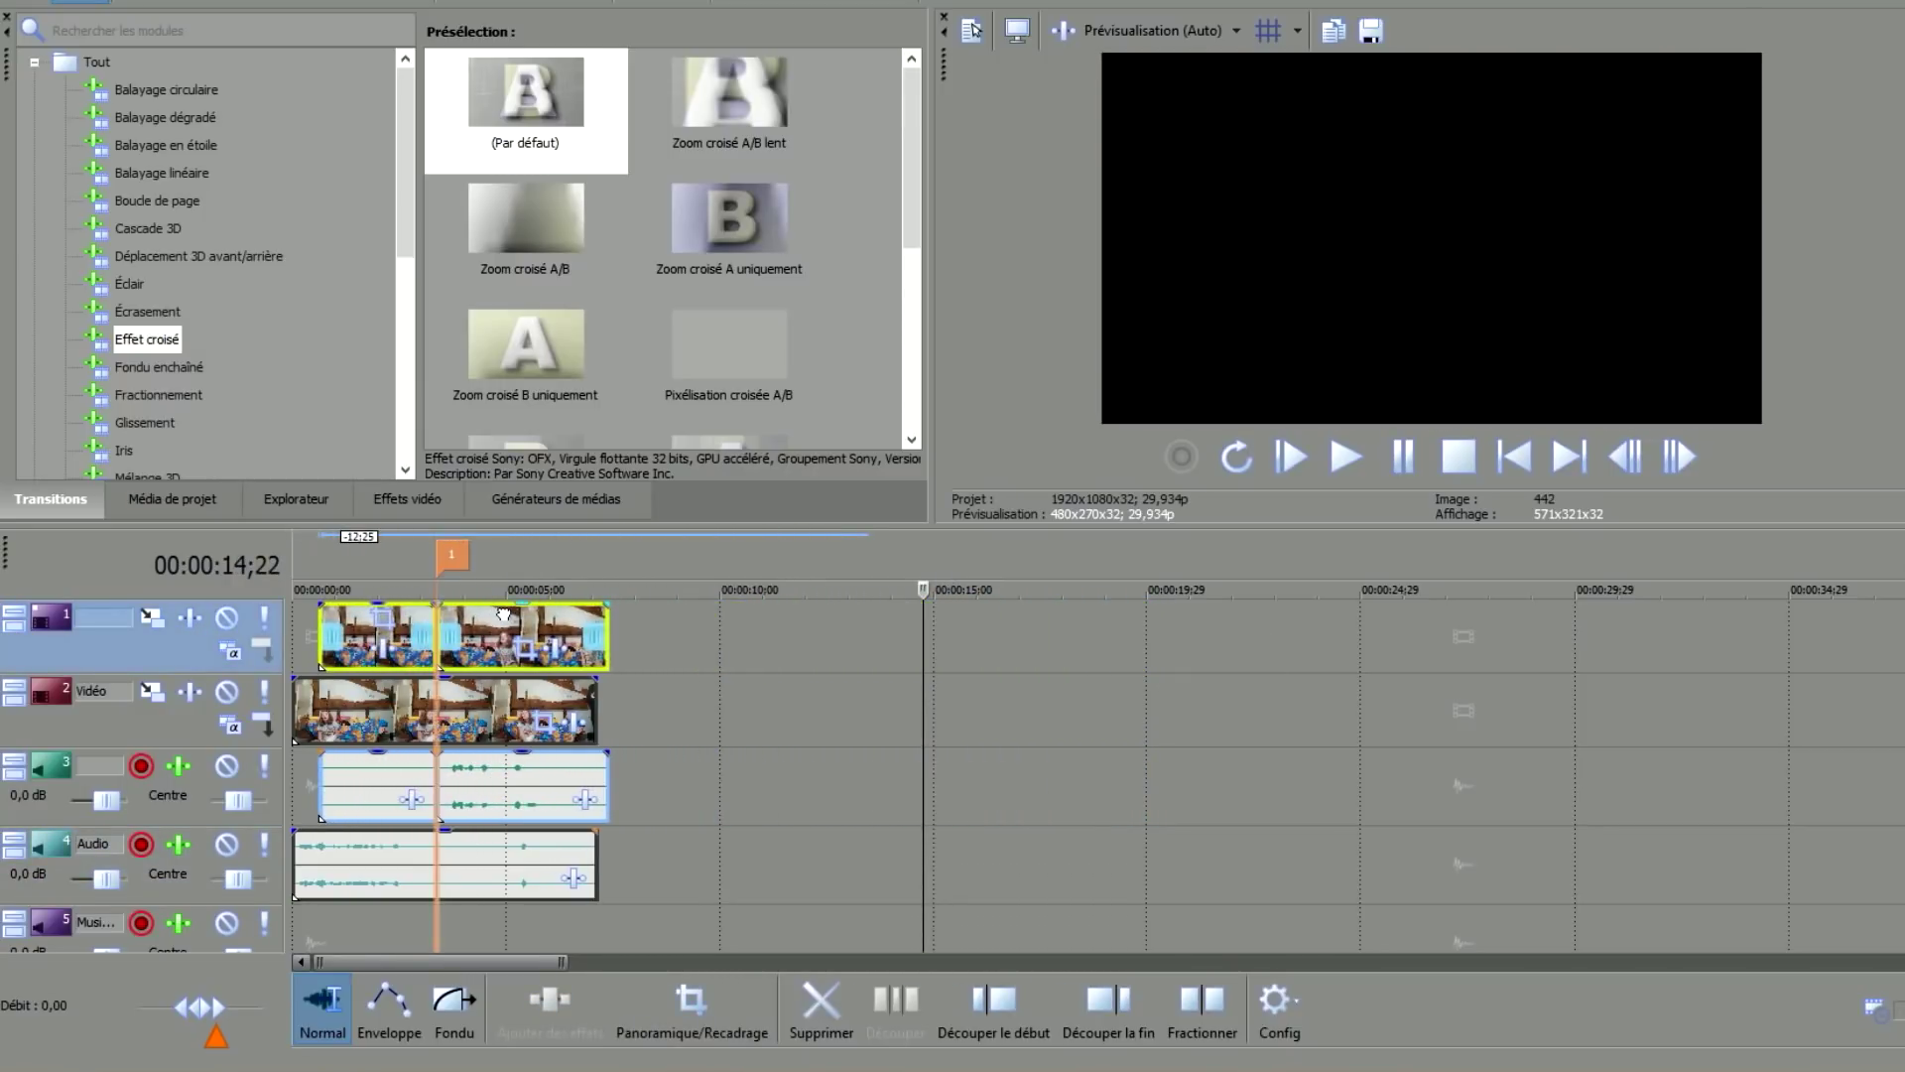
{"action": "left_click", "coordinate": [437, 590]}
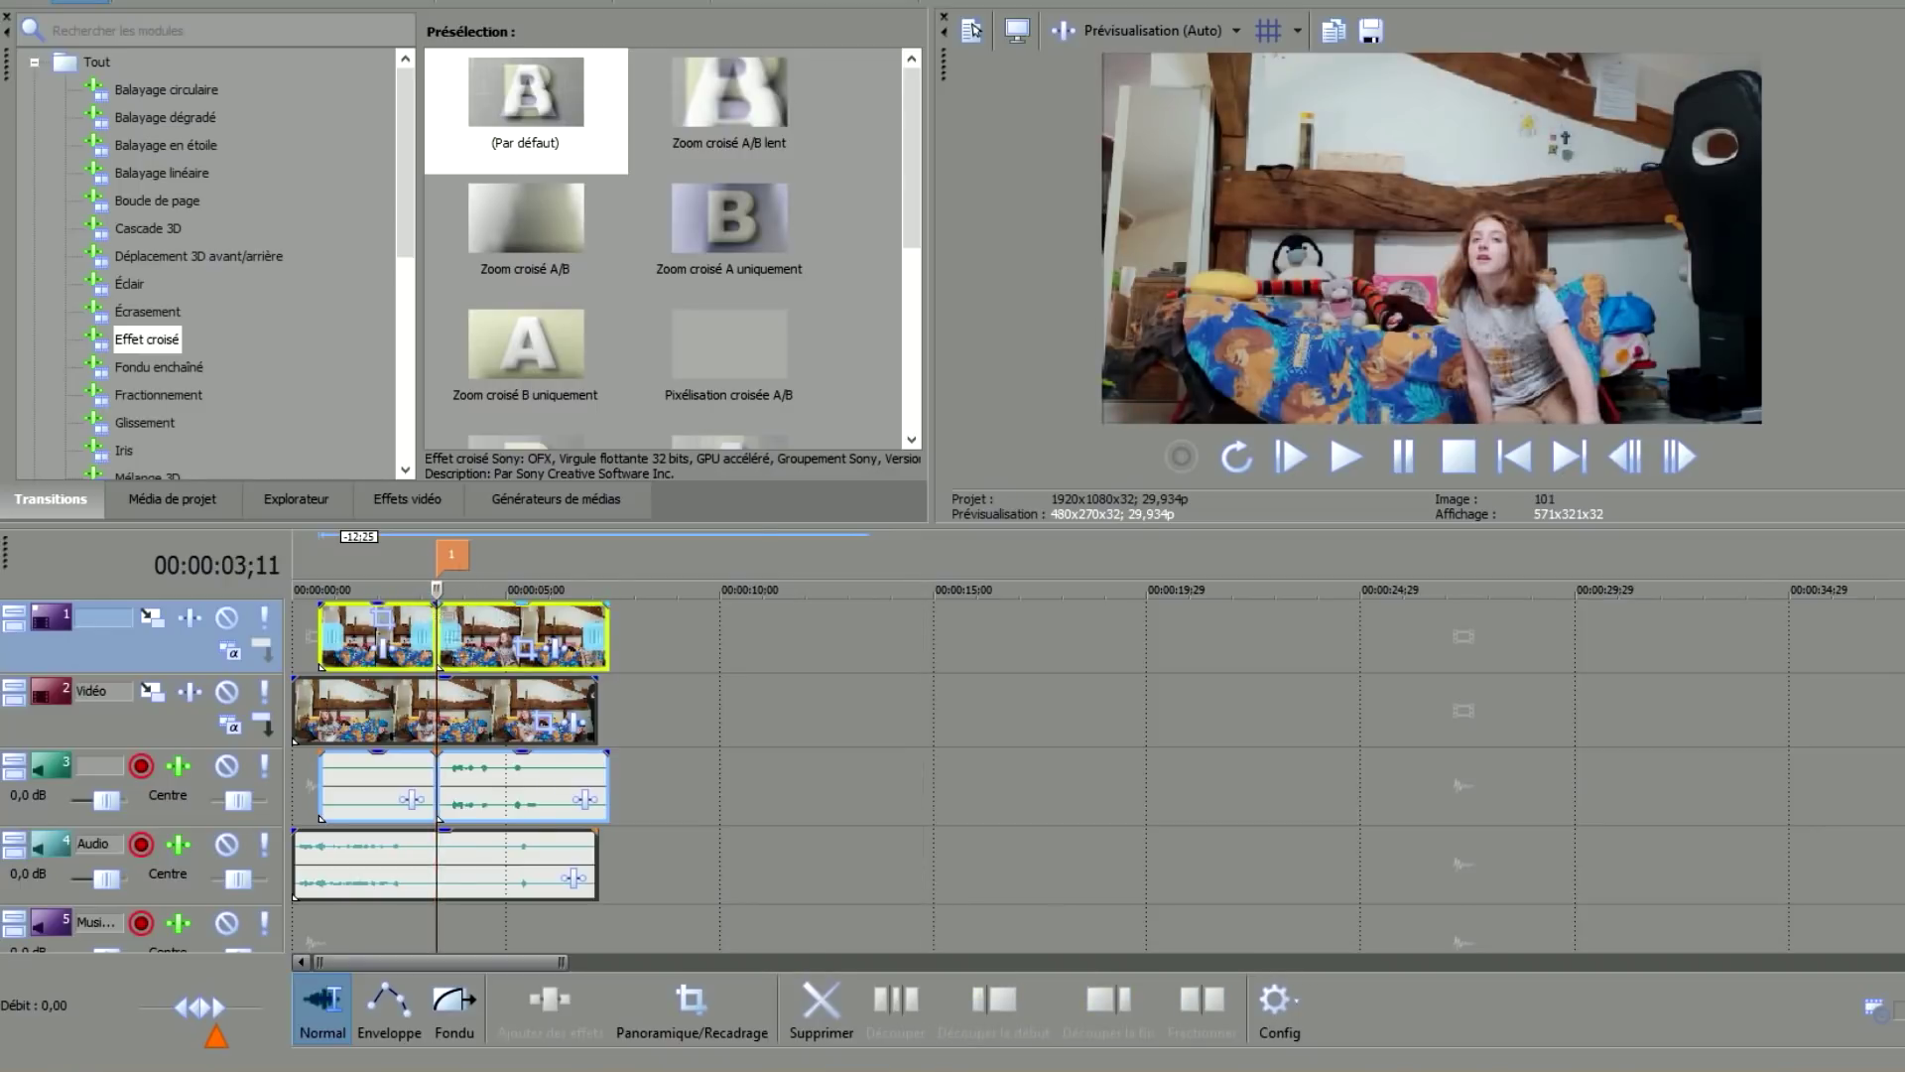
Preview the overlapping clips, then shorten the second track 1 piece and its audio to end with the clip on the Vidéo track.
{"action": "scroll", "coordinate": [535, 705], "scroll_direction": "up", "scroll_amount": 5}
{"action": "left_click_drag", "start_coordinate": [754, 591], "coordinate": [969, 591]}
{"action": "left_click", "coordinate": [1347, 459]}
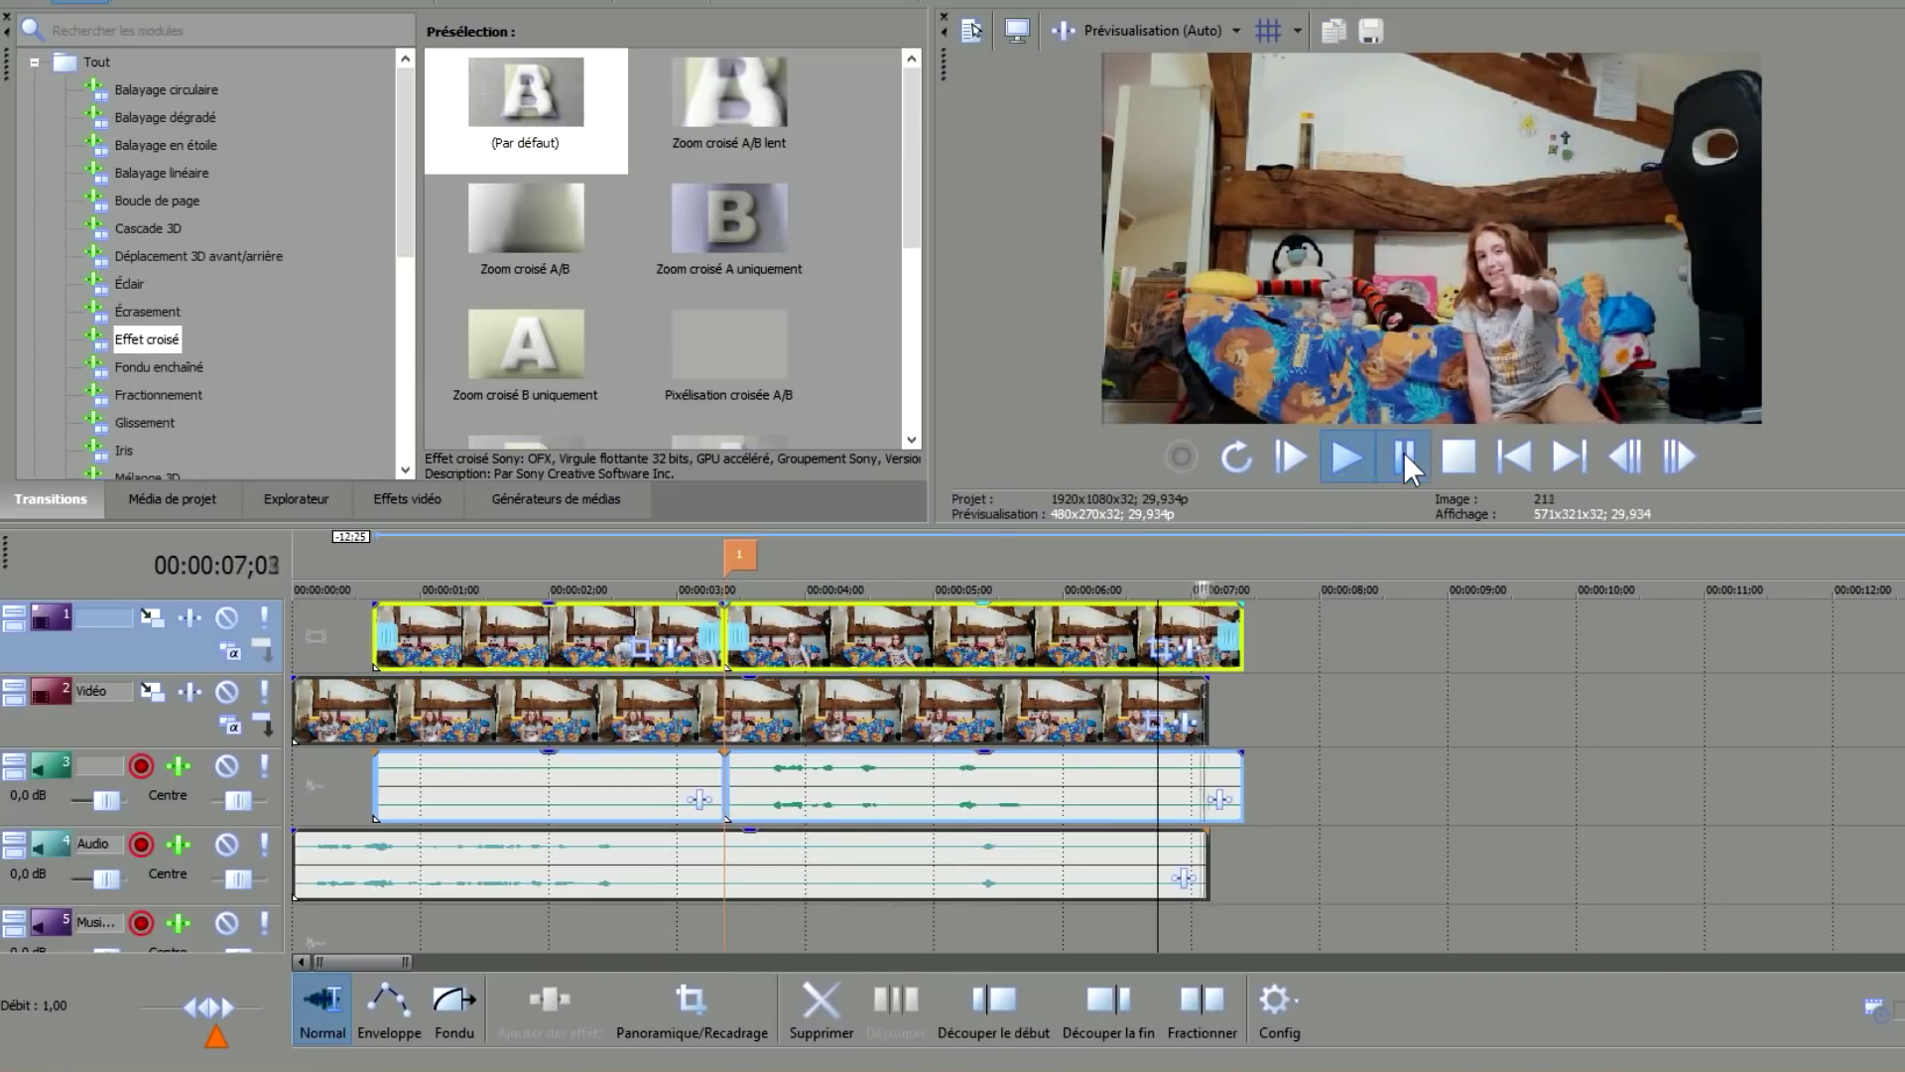
{"action": "left_click", "coordinate": [1404, 461]}
{"action": "left_click", "coordinate": [1304, 735]}
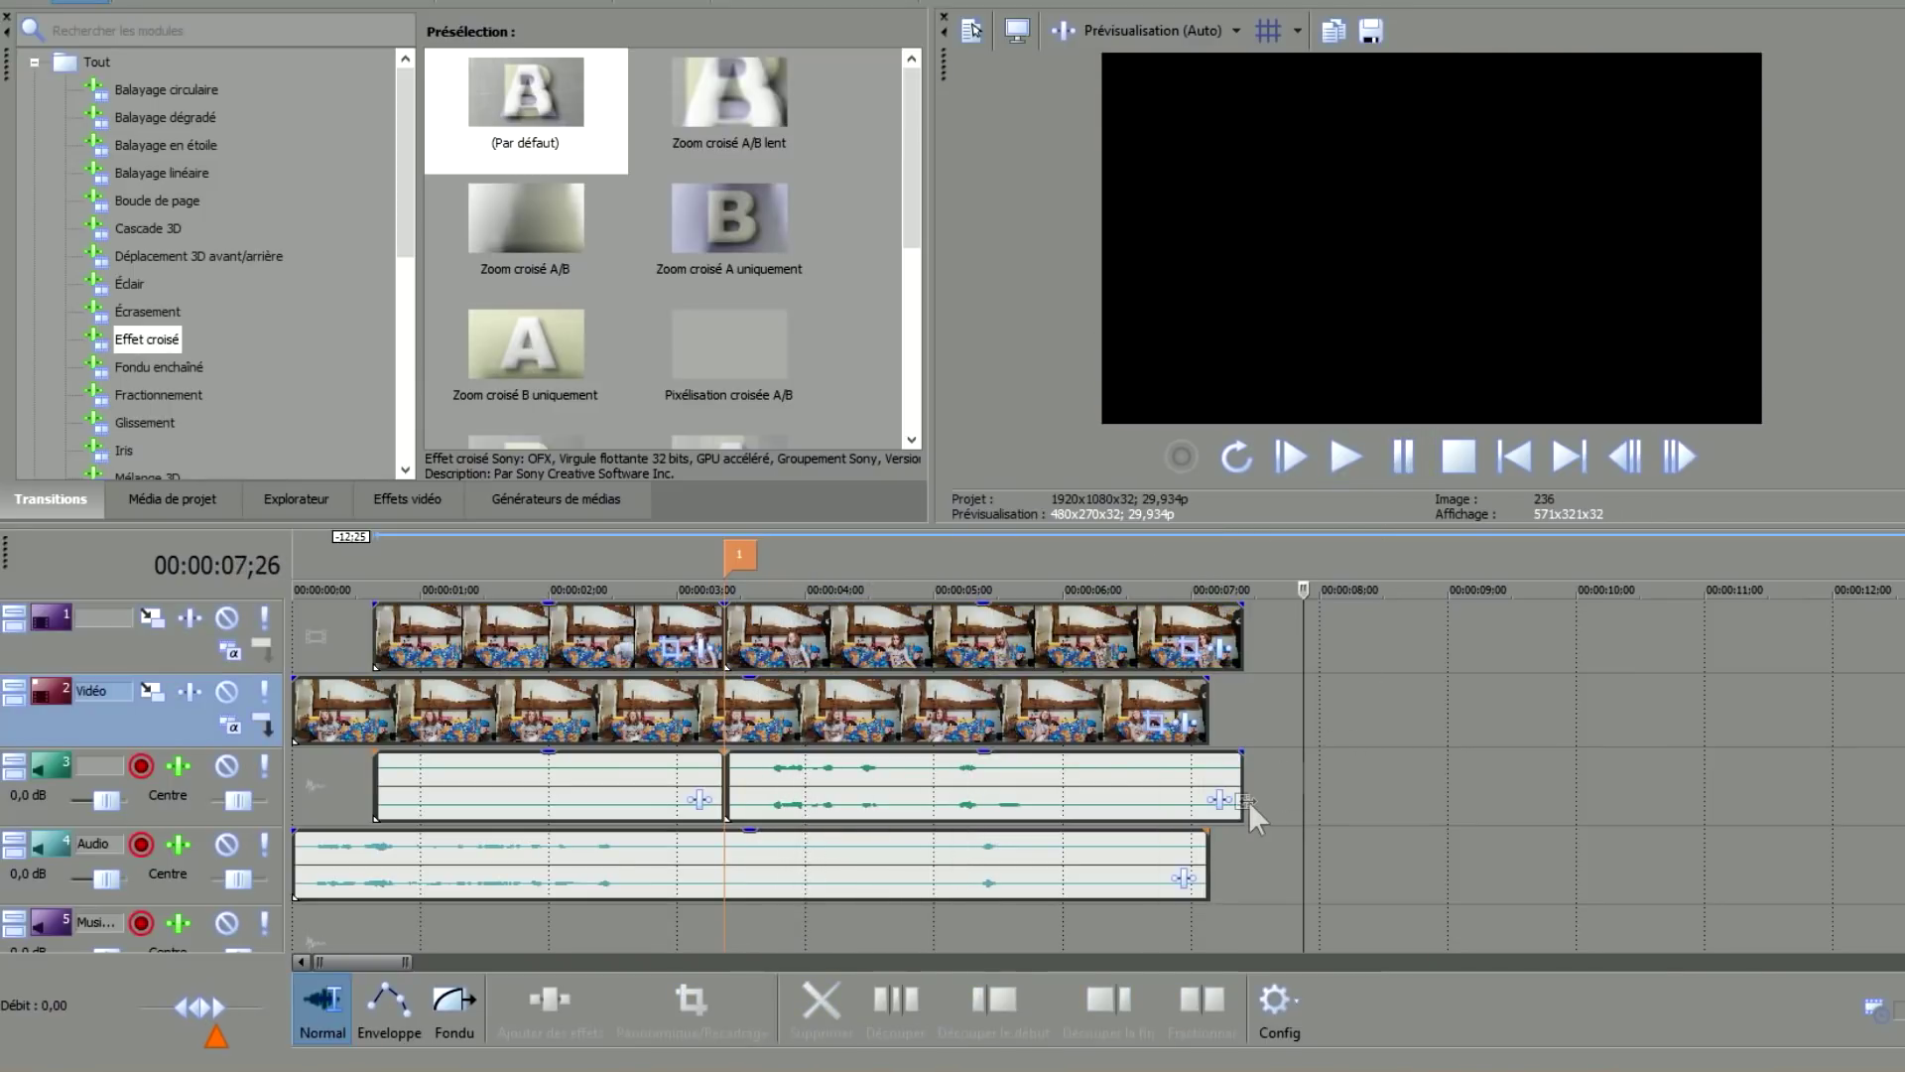
{"action": "left_click_drag", "start_coordinate": [1248, 802], "coordinate": [1208, 802]}
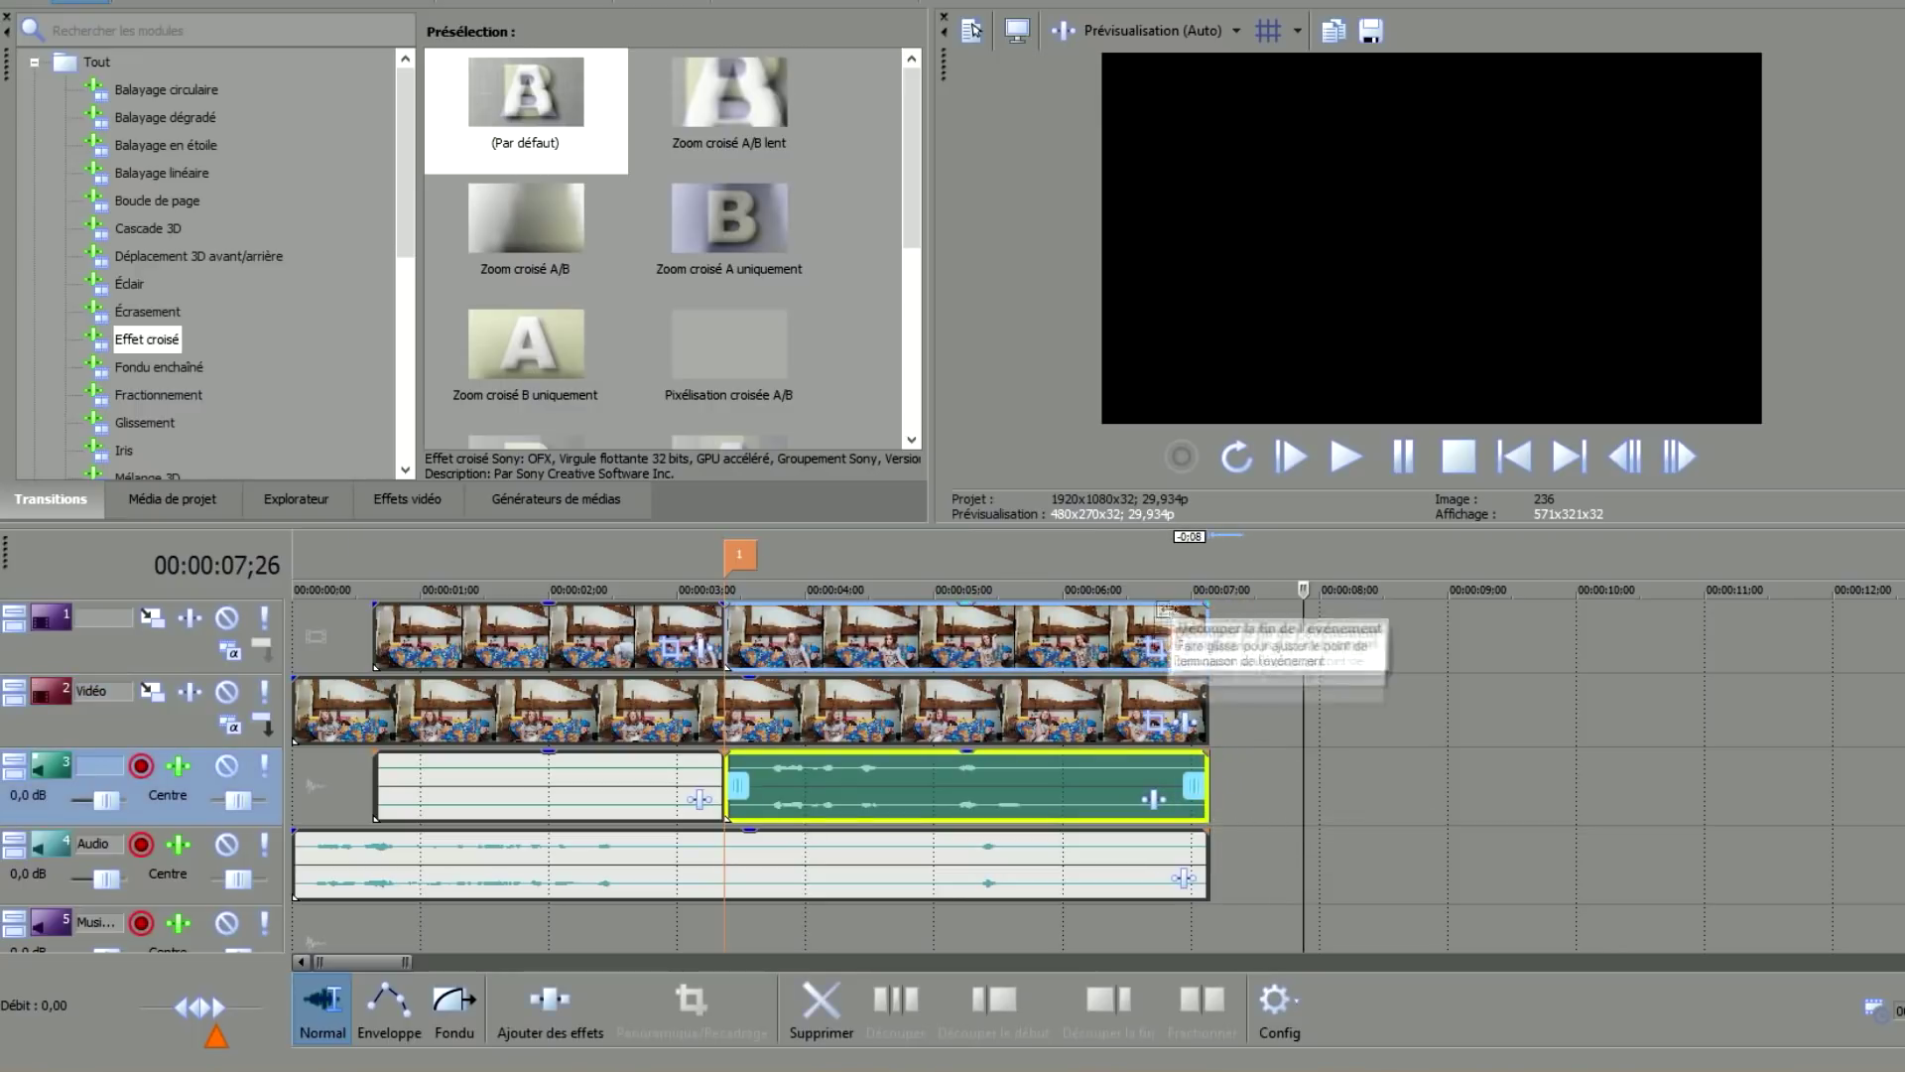
Open the pan/crop settings of the first track 1 clip and set the source's stretch-to-fill option to Non.
{"action": "left_click", "coordinate": [577, 647]}
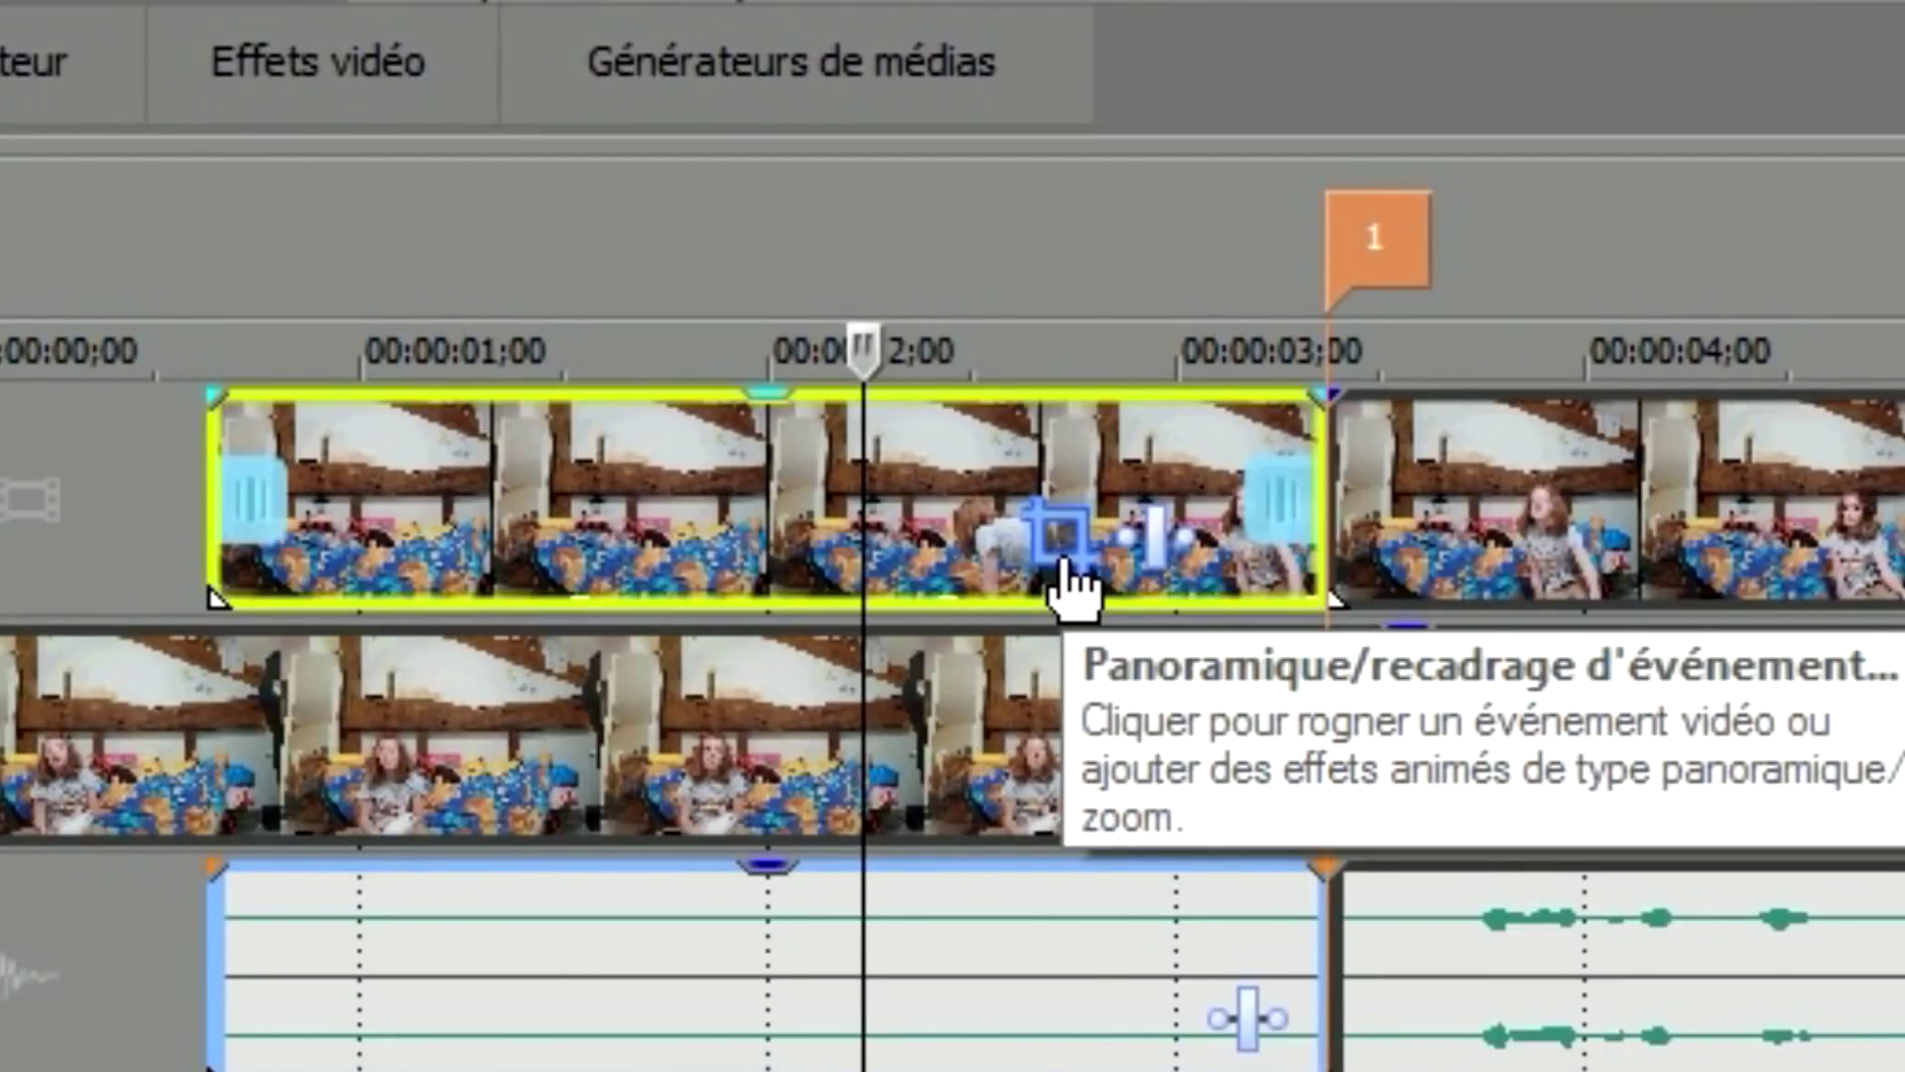
{"action": "left_click", "coordinate": [1062, 564]}
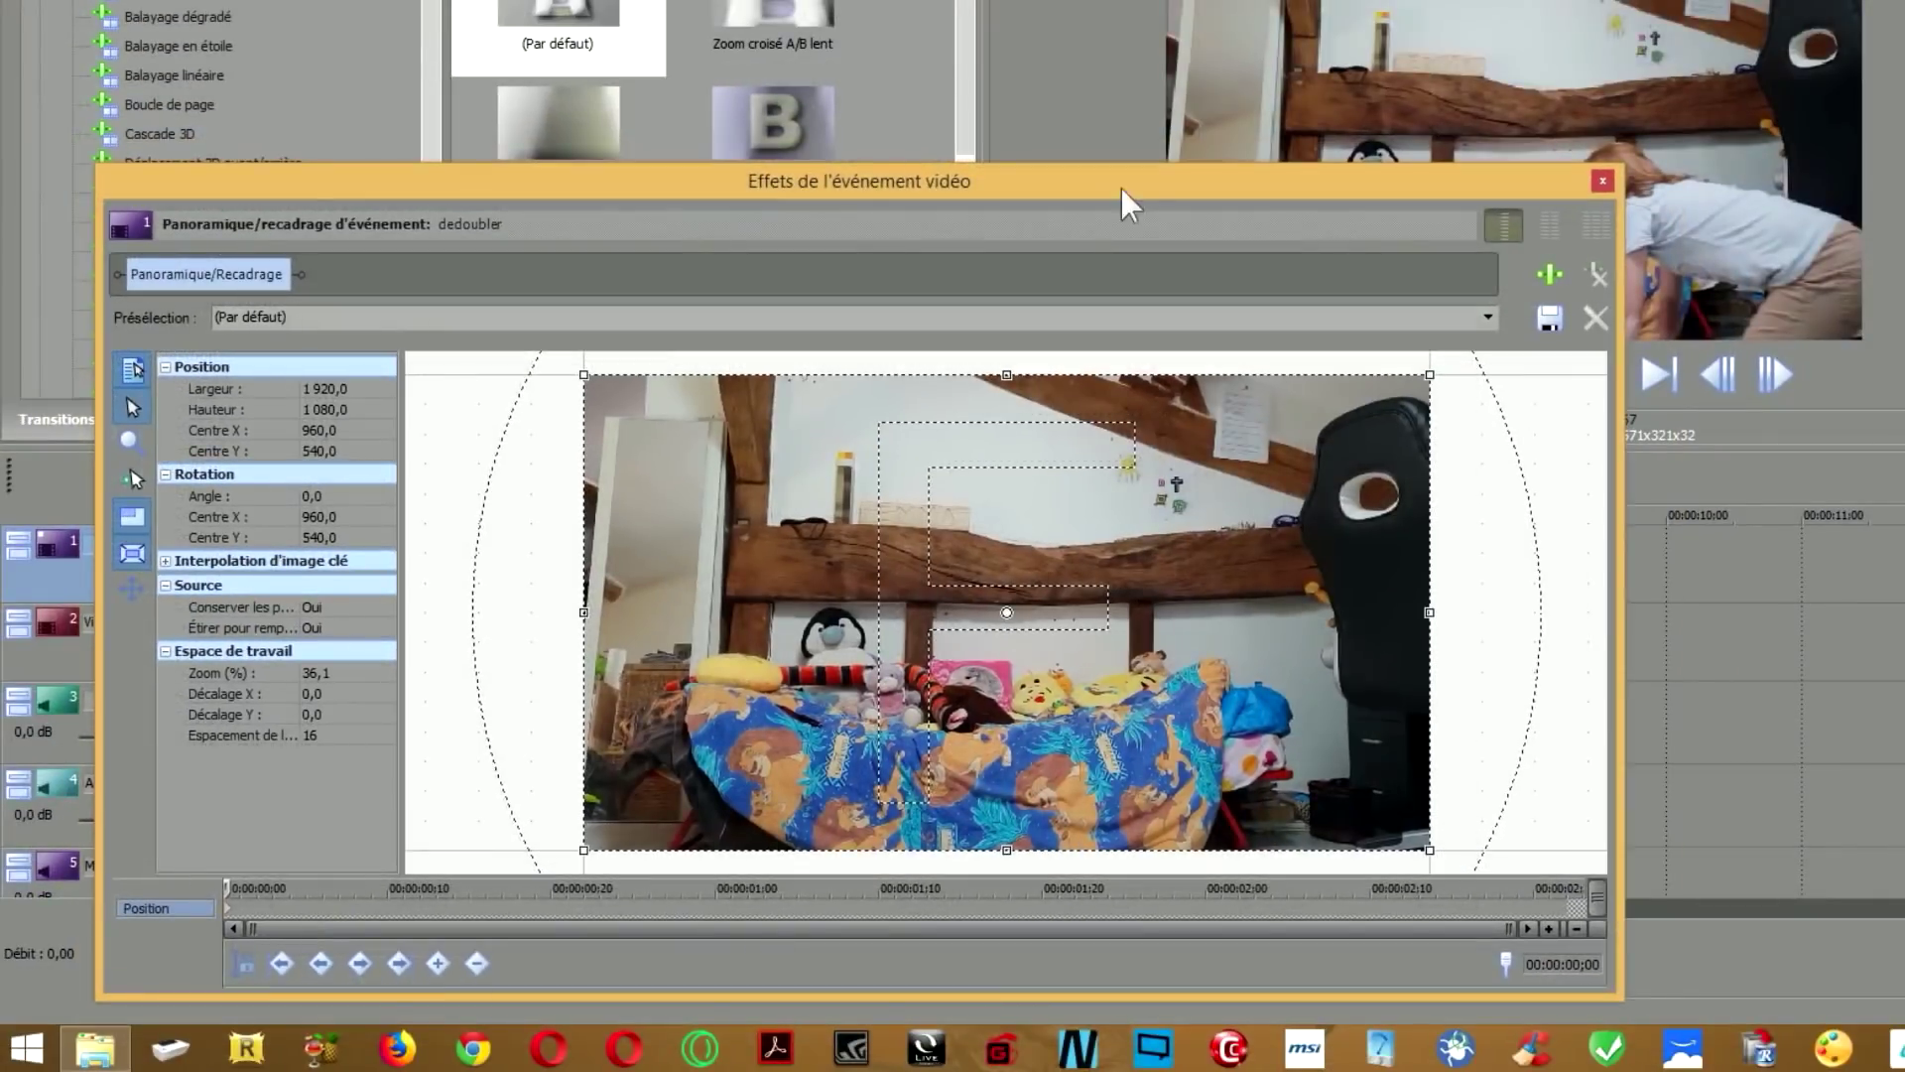
{"action": "left_click_drag", "start_coordinate": [1122, 187], "coordinate": [1052, 117]}
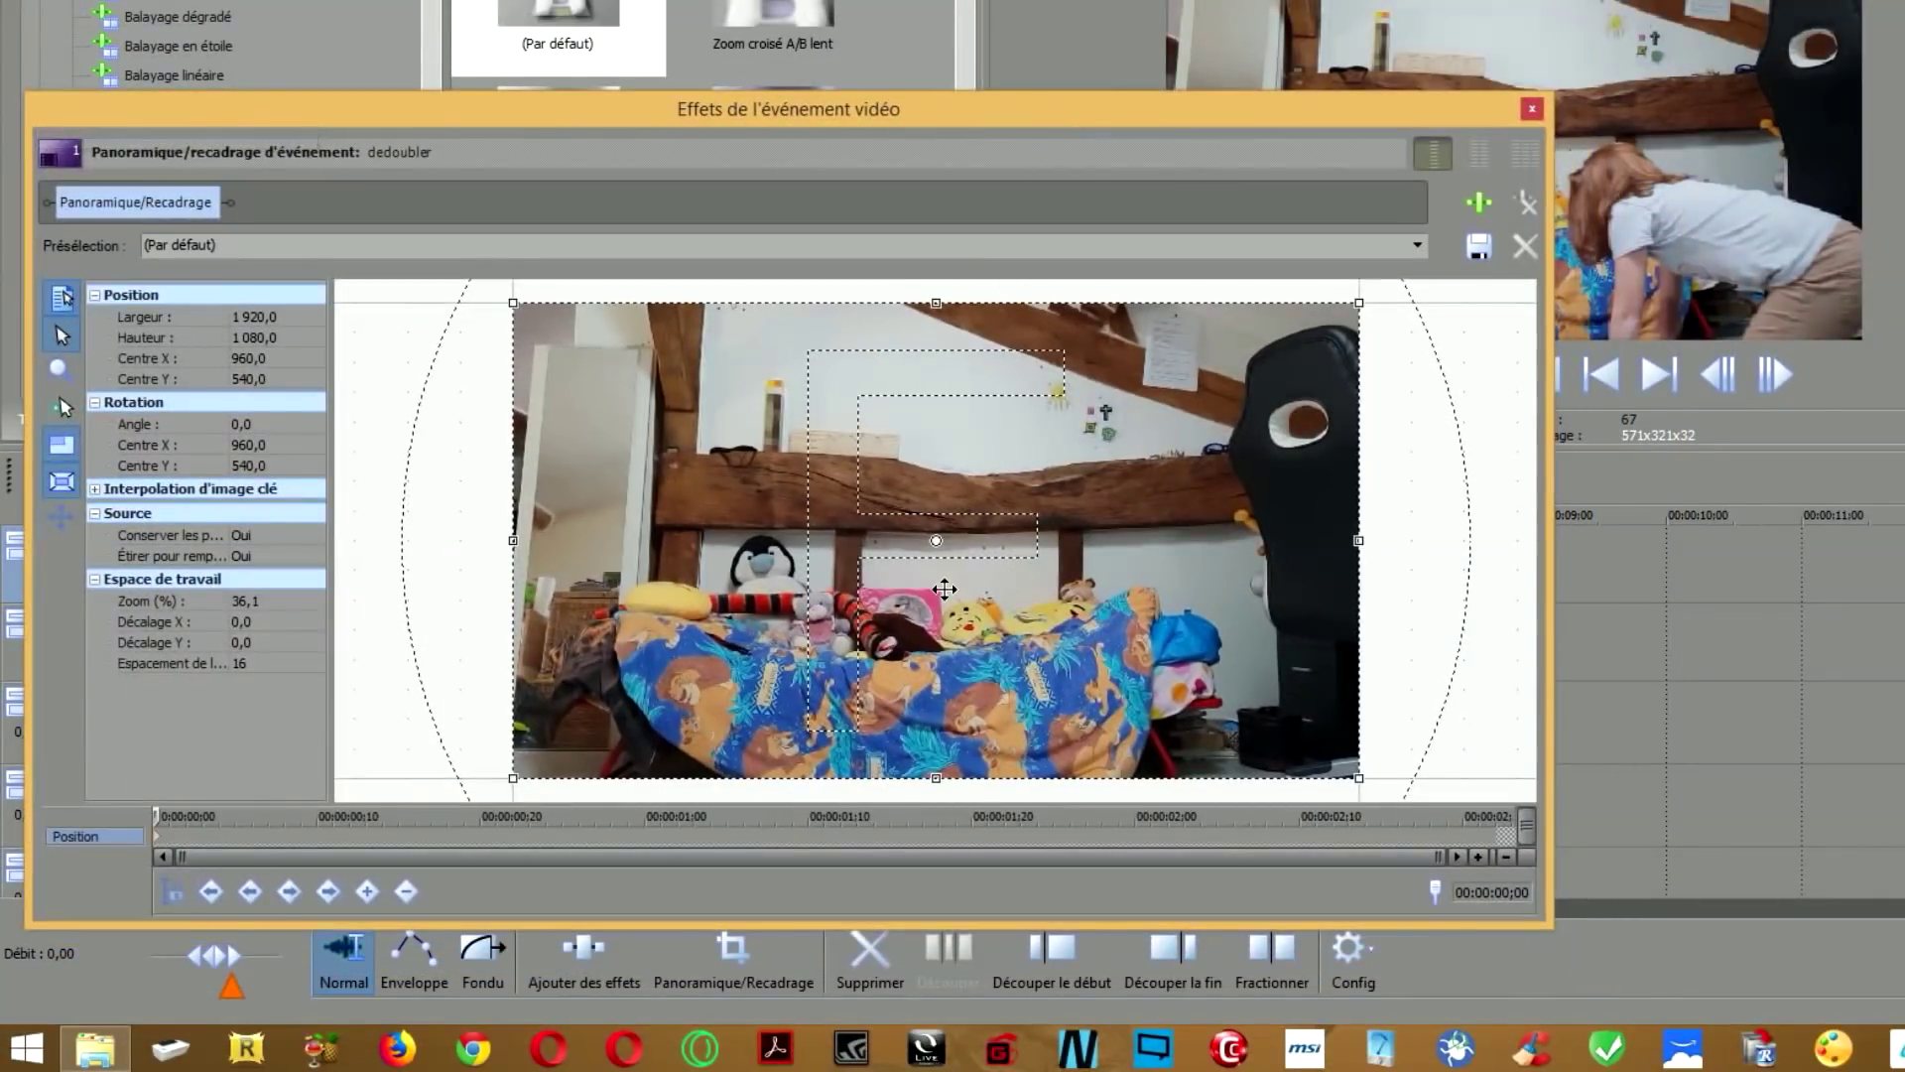
{"action": "scroll", "coordinate": [1066, 626], "scroll_direction": "down", "scroll_amount": 4}
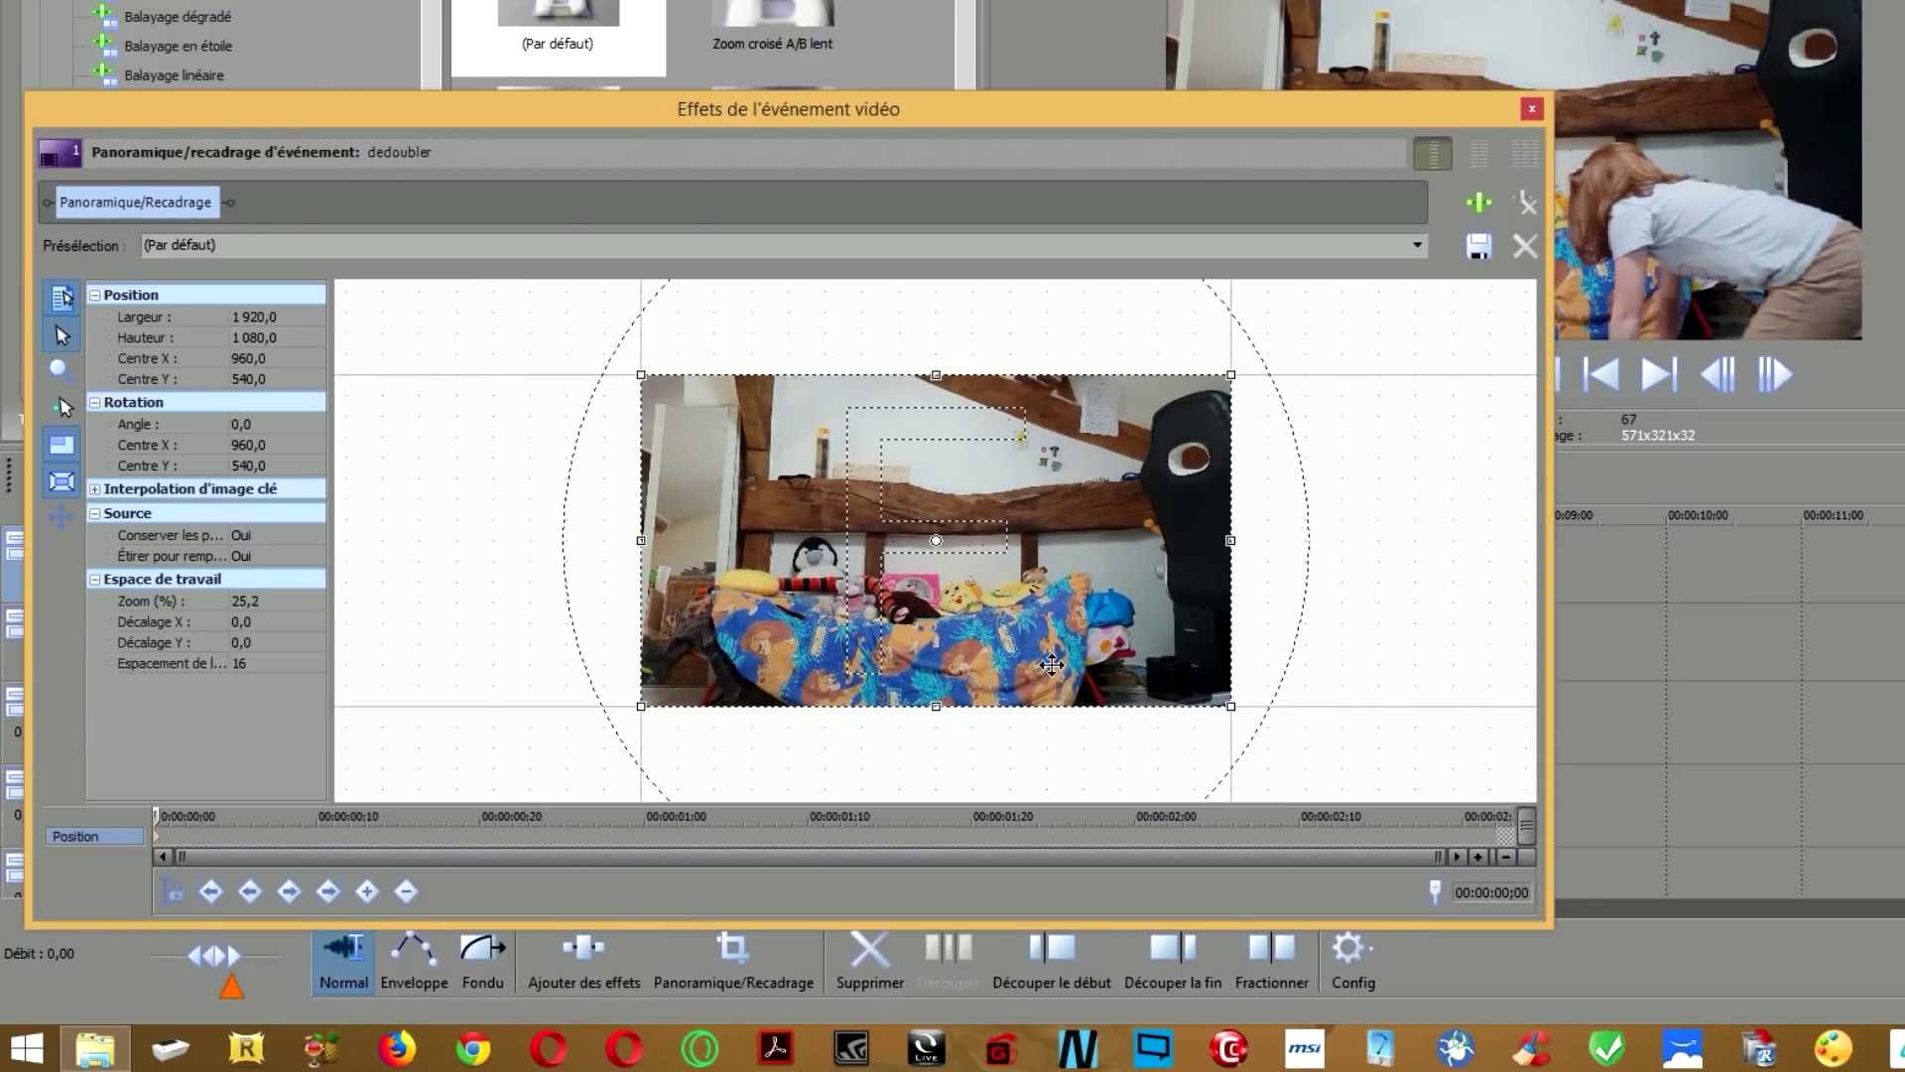
{"action": "left_click_drag", "start_coordinate": [1042, 109], "coordinate": [1038, 247]}
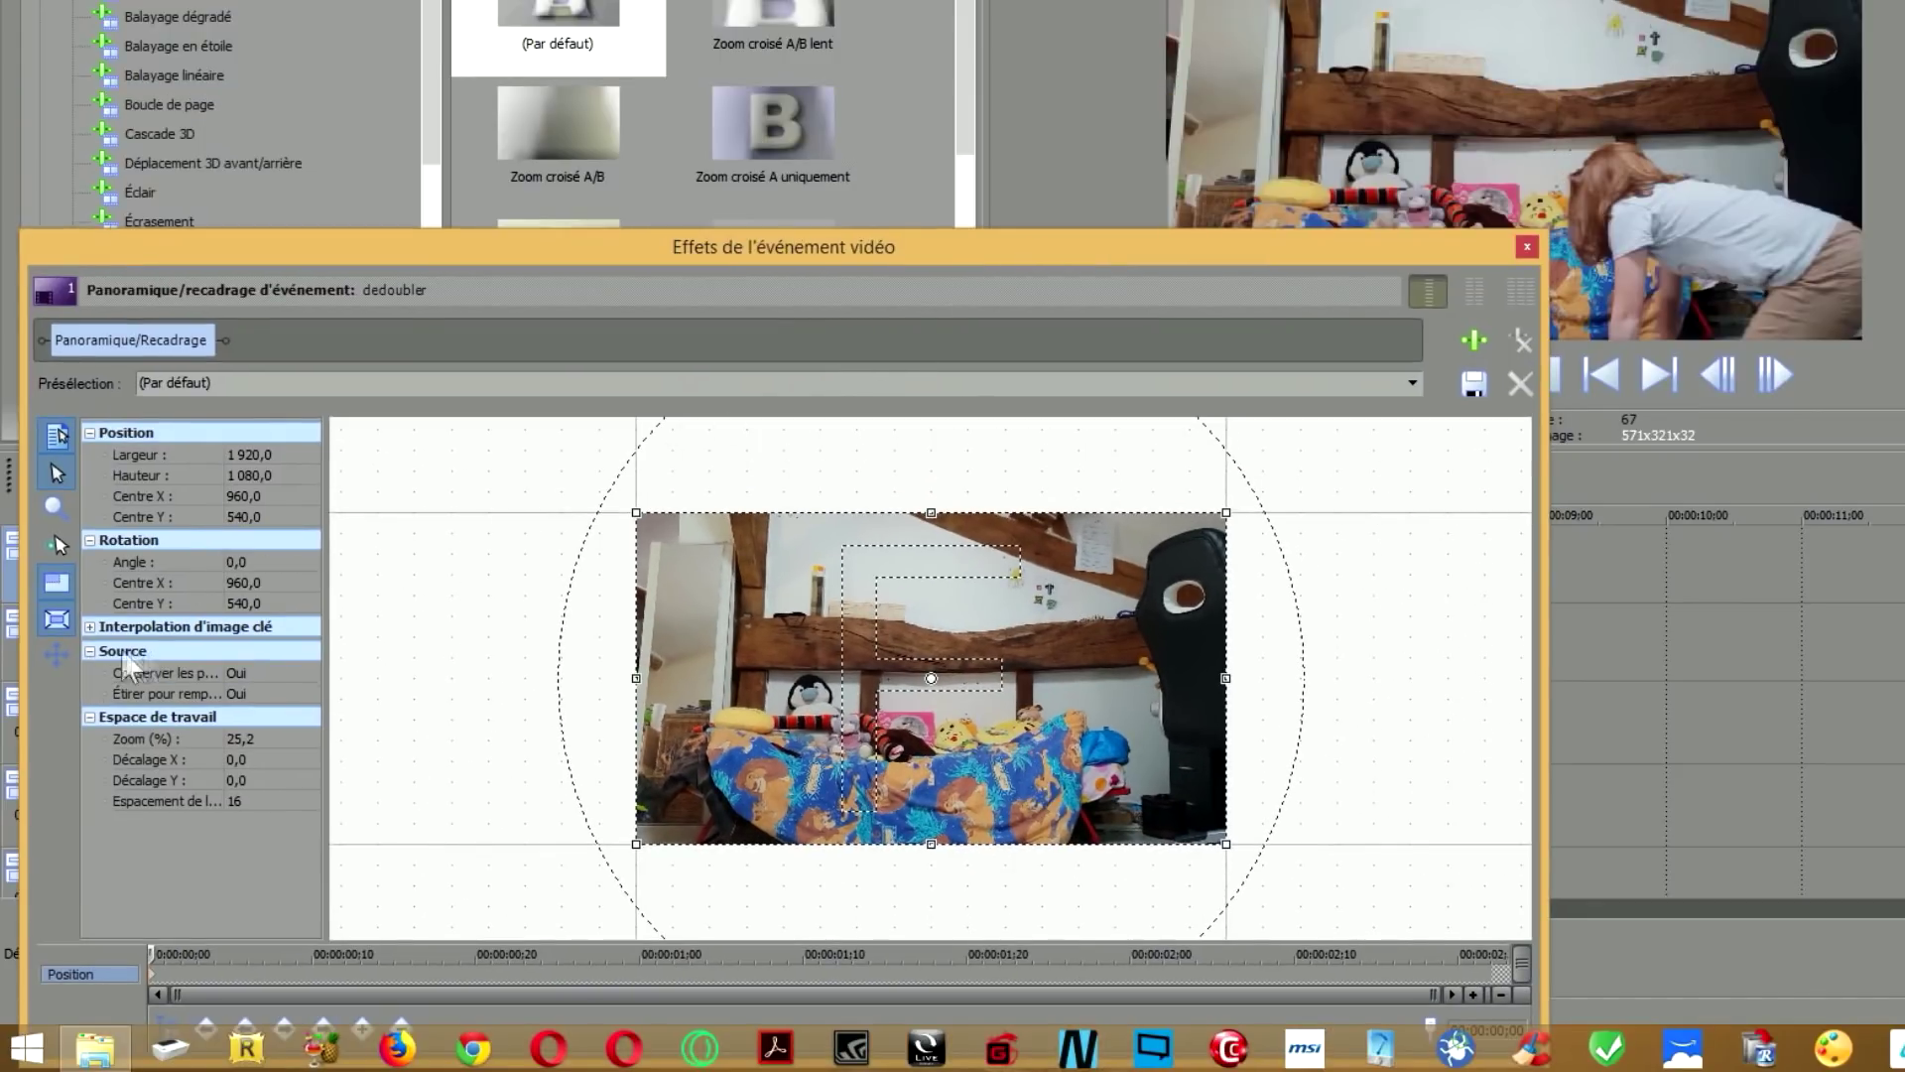
{"action": "left_click", "coordinate": [176, 699]}
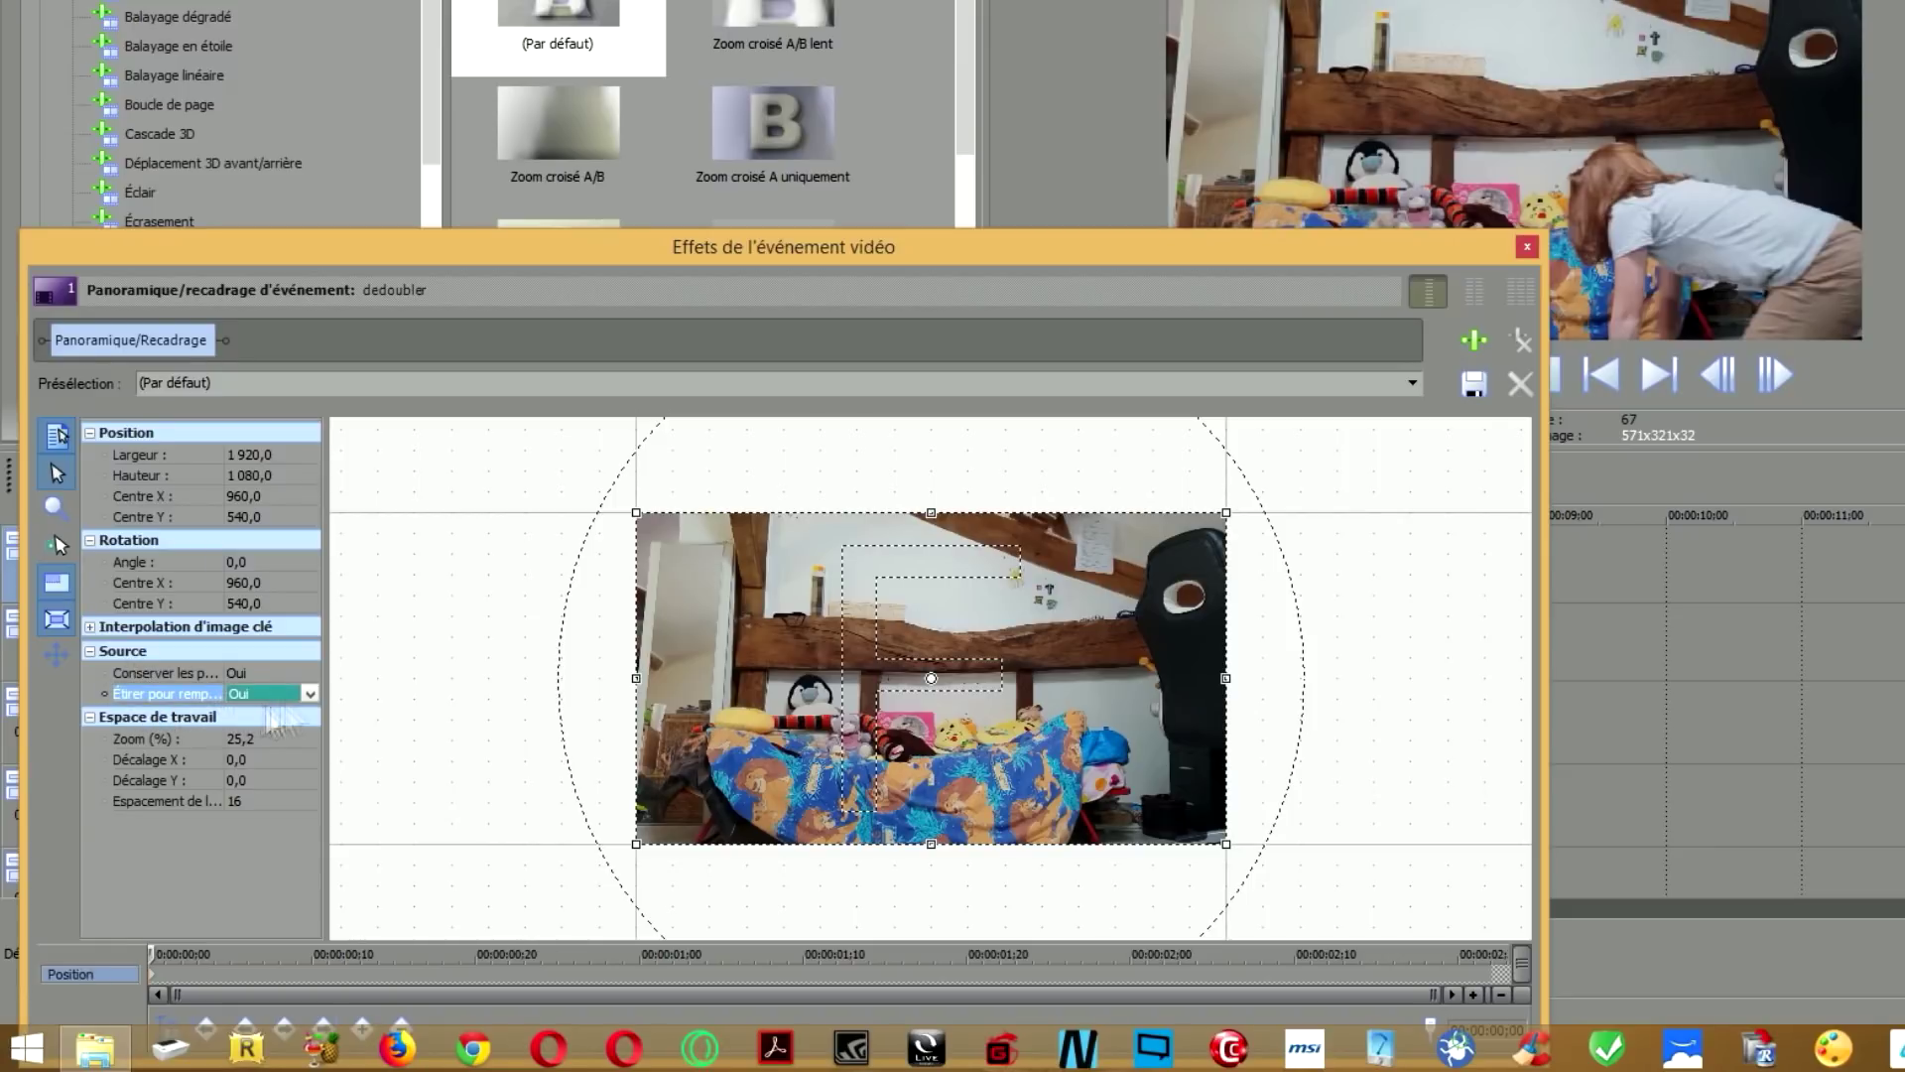
{"action": "left_click", "coordinate": [310, 694]}
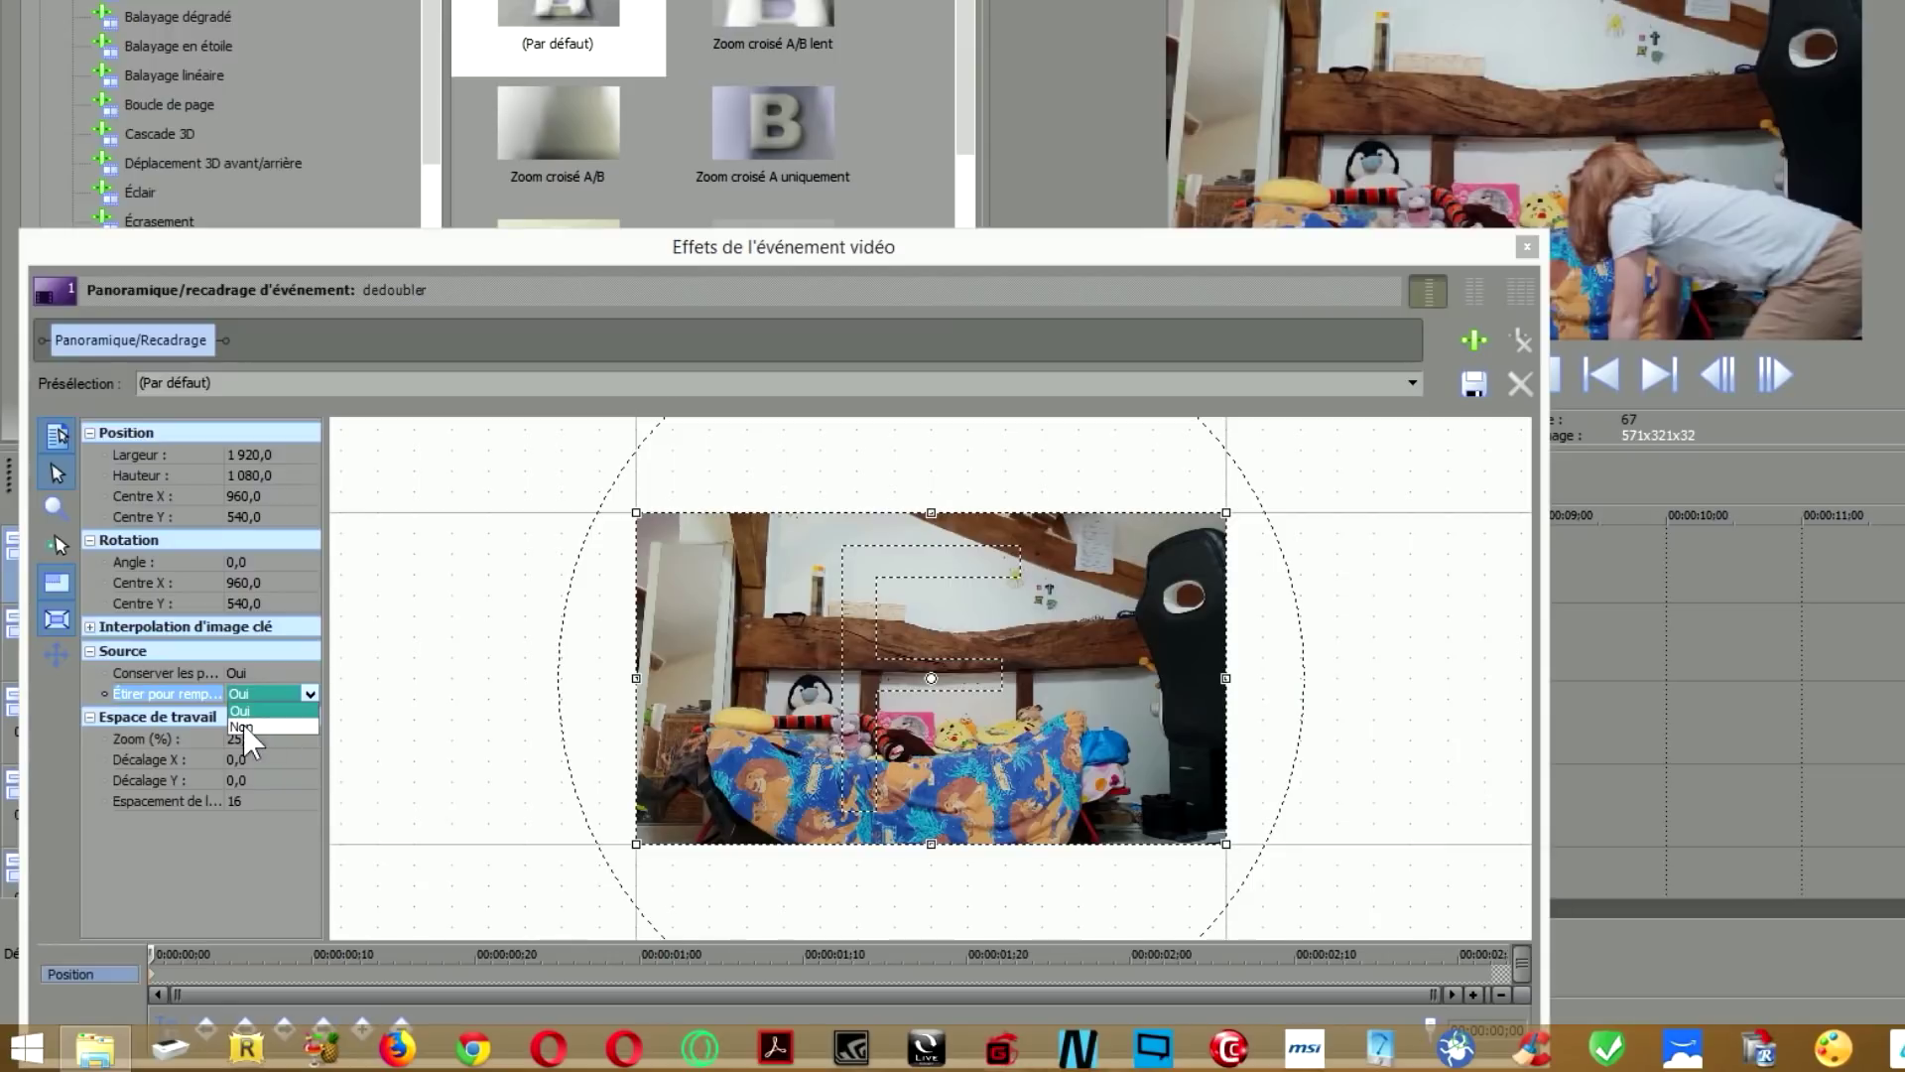
{"action": "left_click", "coordinate": [242, 727]}
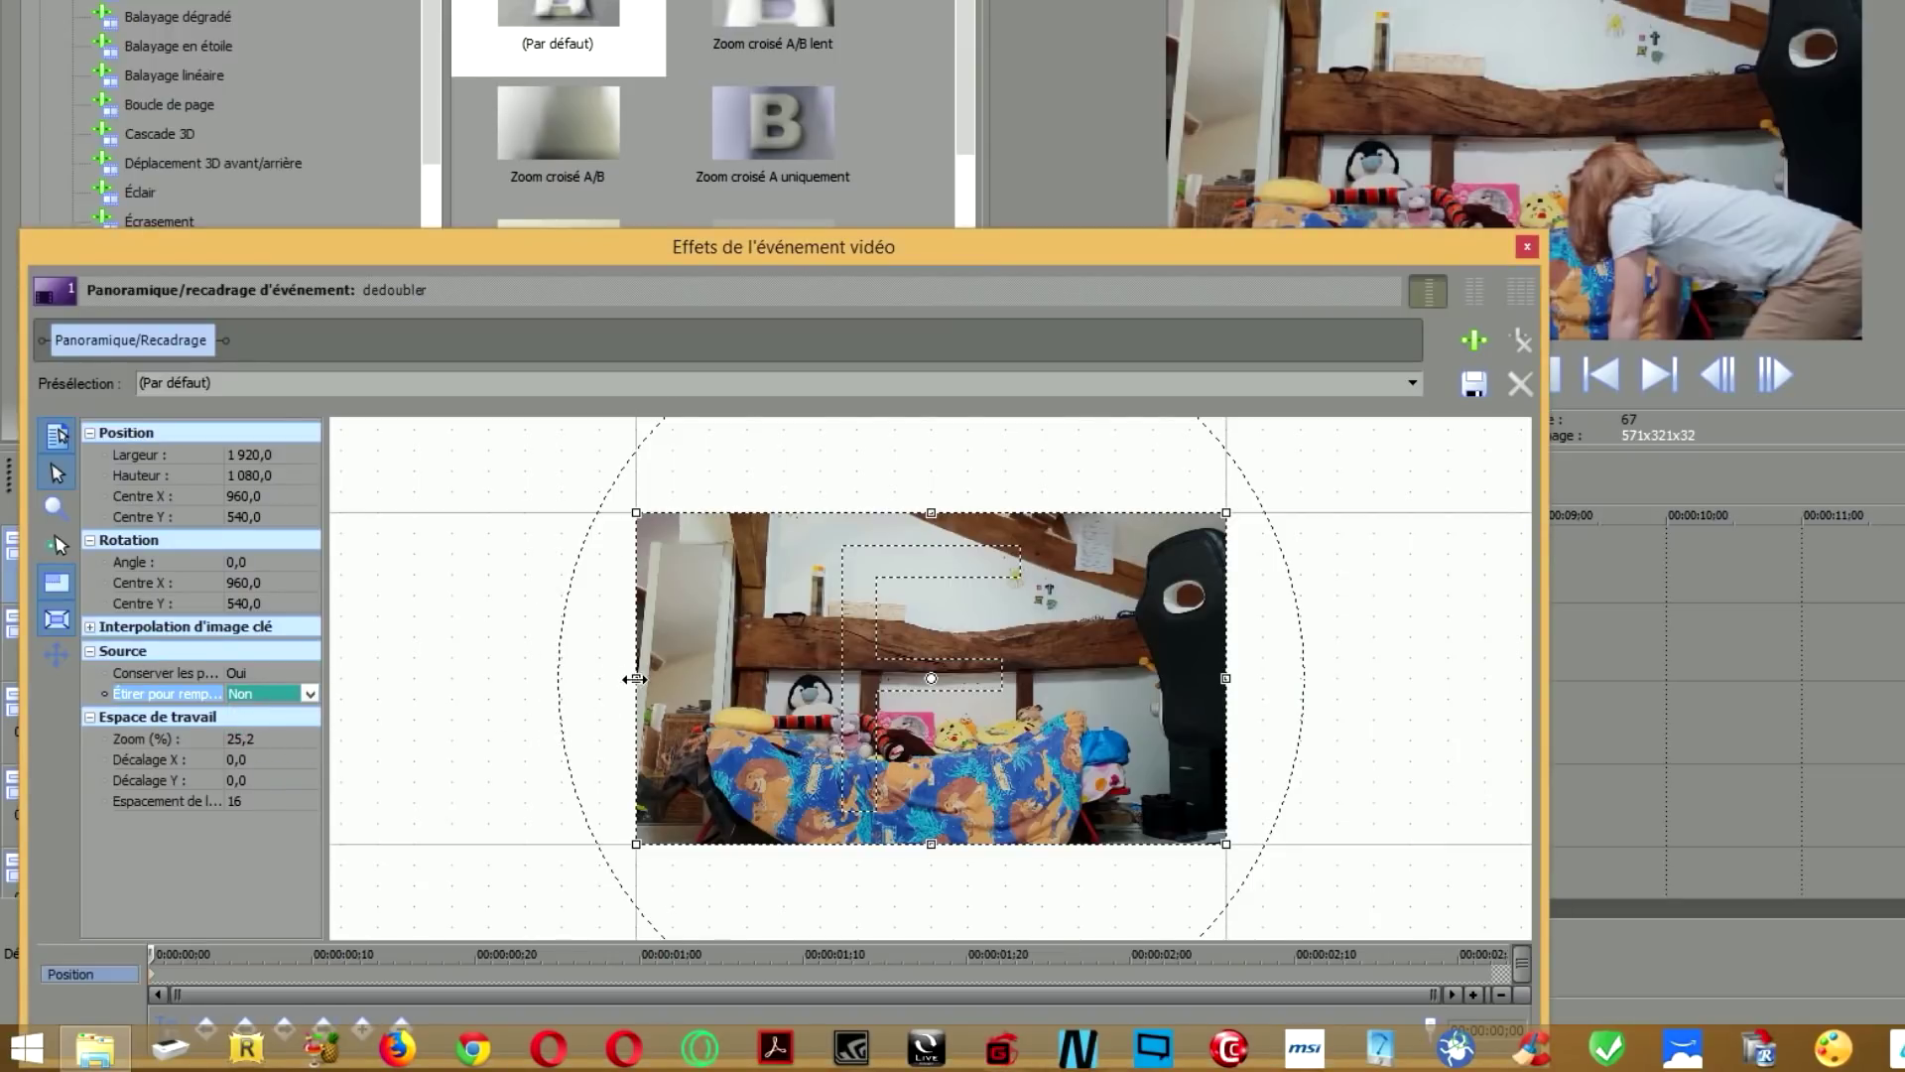
Crop the clip inward from its left edge only, to just over half the frame width, with locked proportions and centred resizing off.
{"action": "left_click_drag", "start_coordinate": [635, 679], "coordinate": [672, 681]}
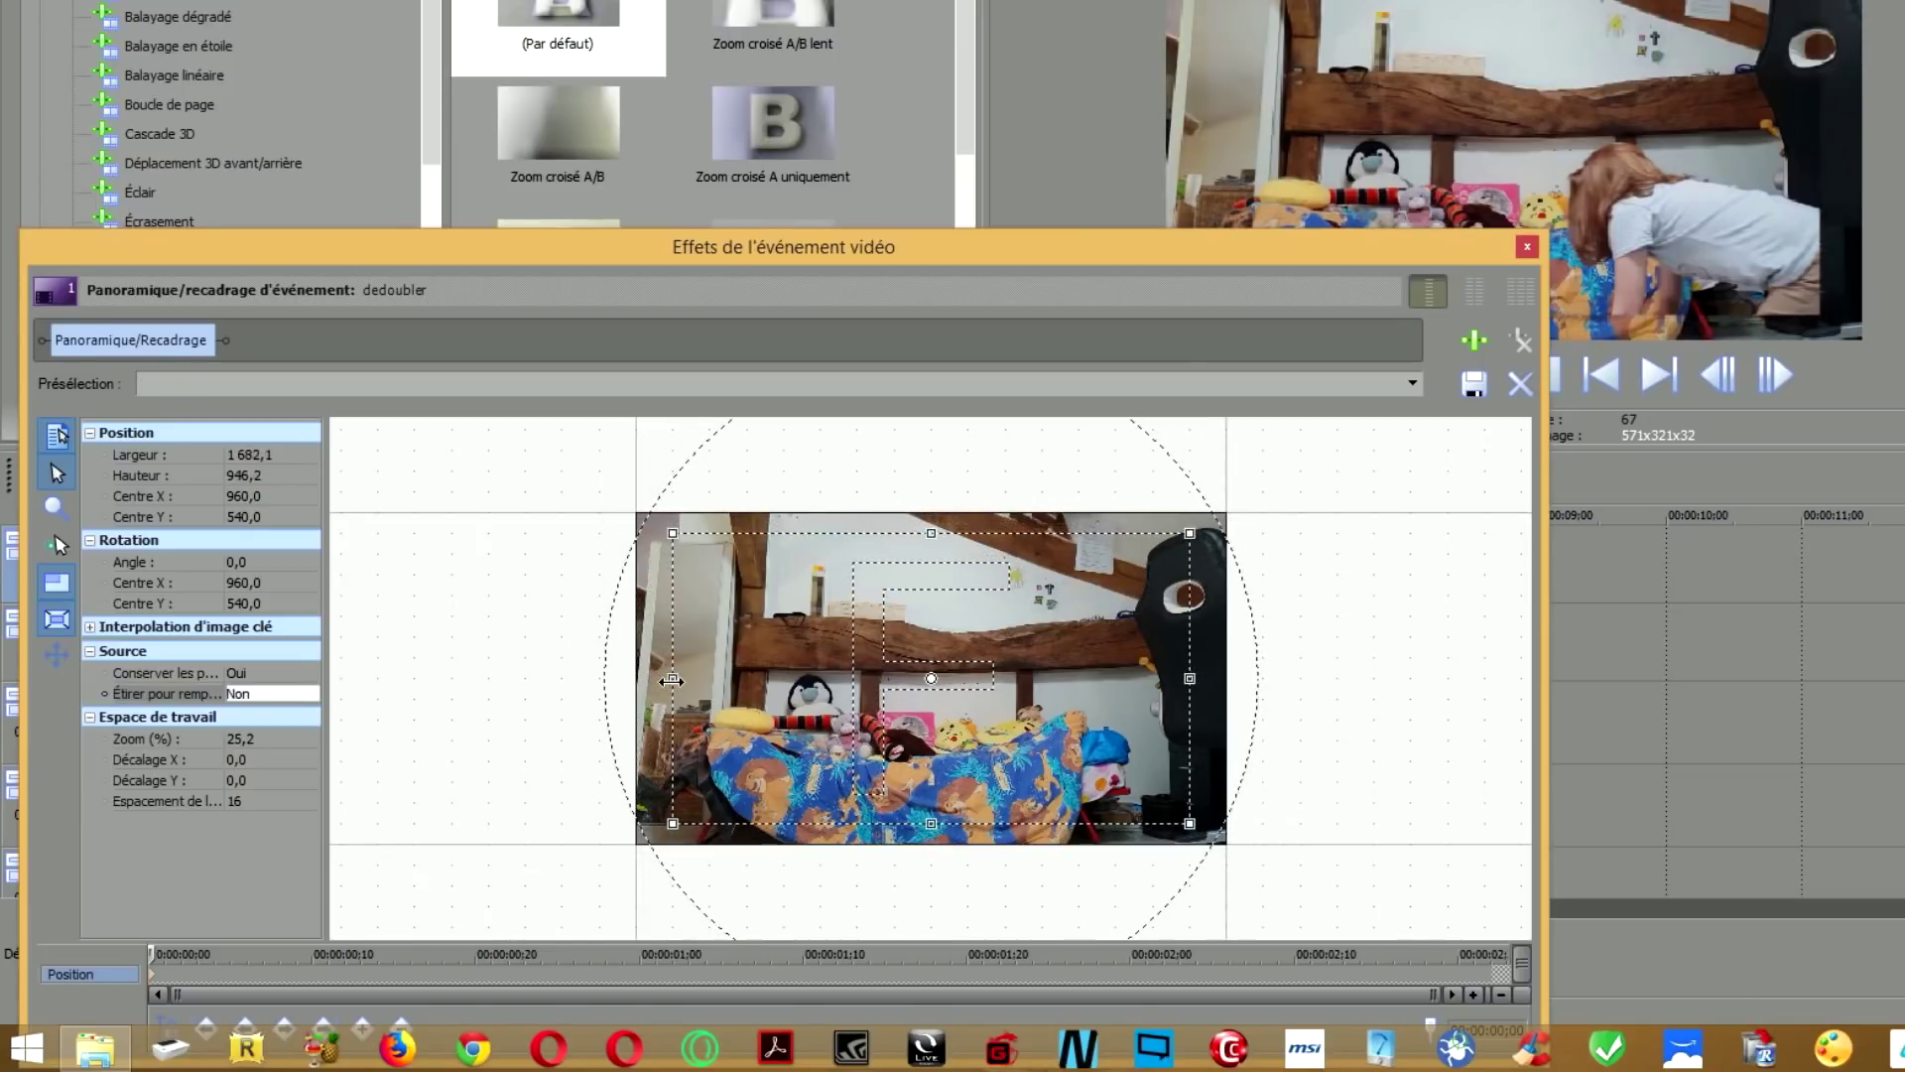
{"action": "key", "text": "ctrl+z"}
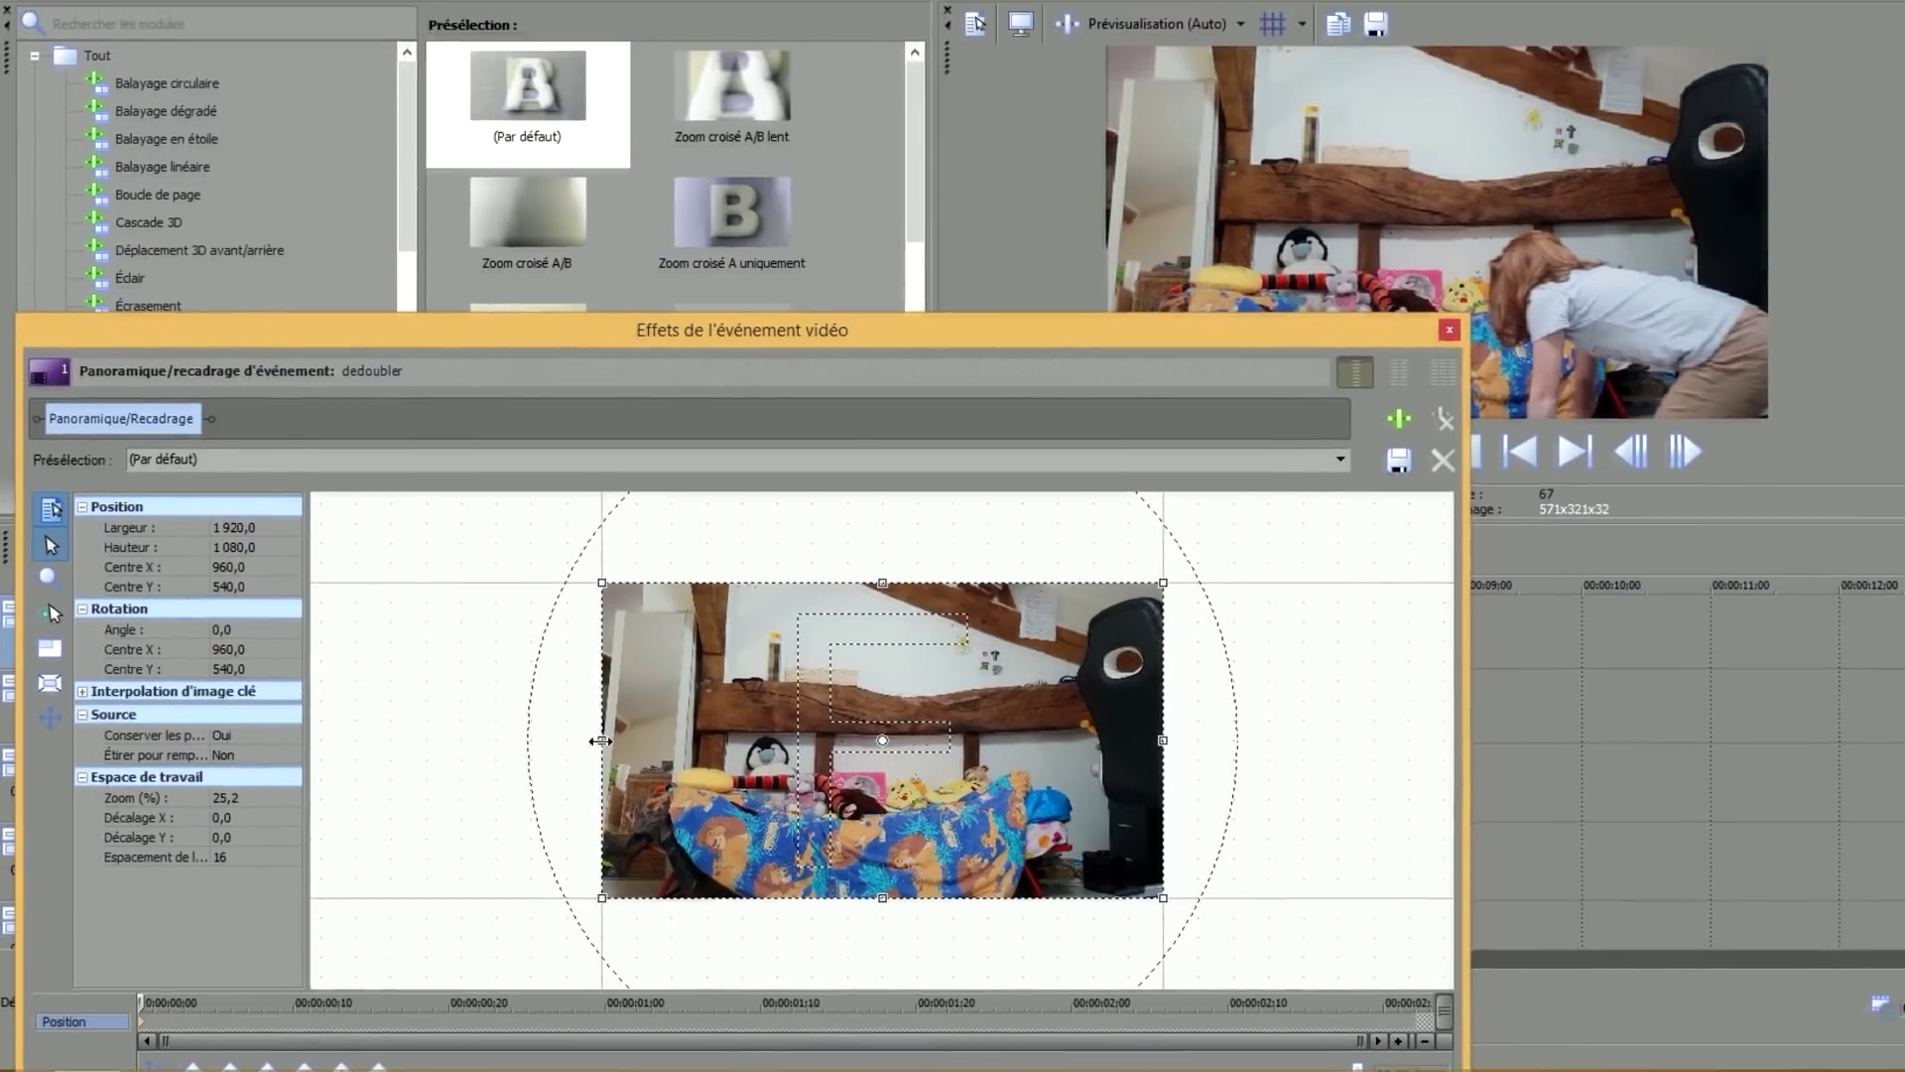
{"action": "left_click_drag", "start_coordinate": [600, 741], "coordinate": [816, 742]}
{"action": "left_click_drag", "start_coordinate": [1010, 342], "coordinate": [990, 451]}
{"action": "mouse_move", "coordinate": [796, 854]}
{"action": "left_mouse_down"}
{"action": "mouse_move", "coordinate": [832, 854]}
{"action": "mouse_move", "coordinate": [759, 853]}
{"action": "left_mouse_up"}
{"action": "left_click_drag", "start_coordinate": [803, 854], "coordinate": [840, 857]}
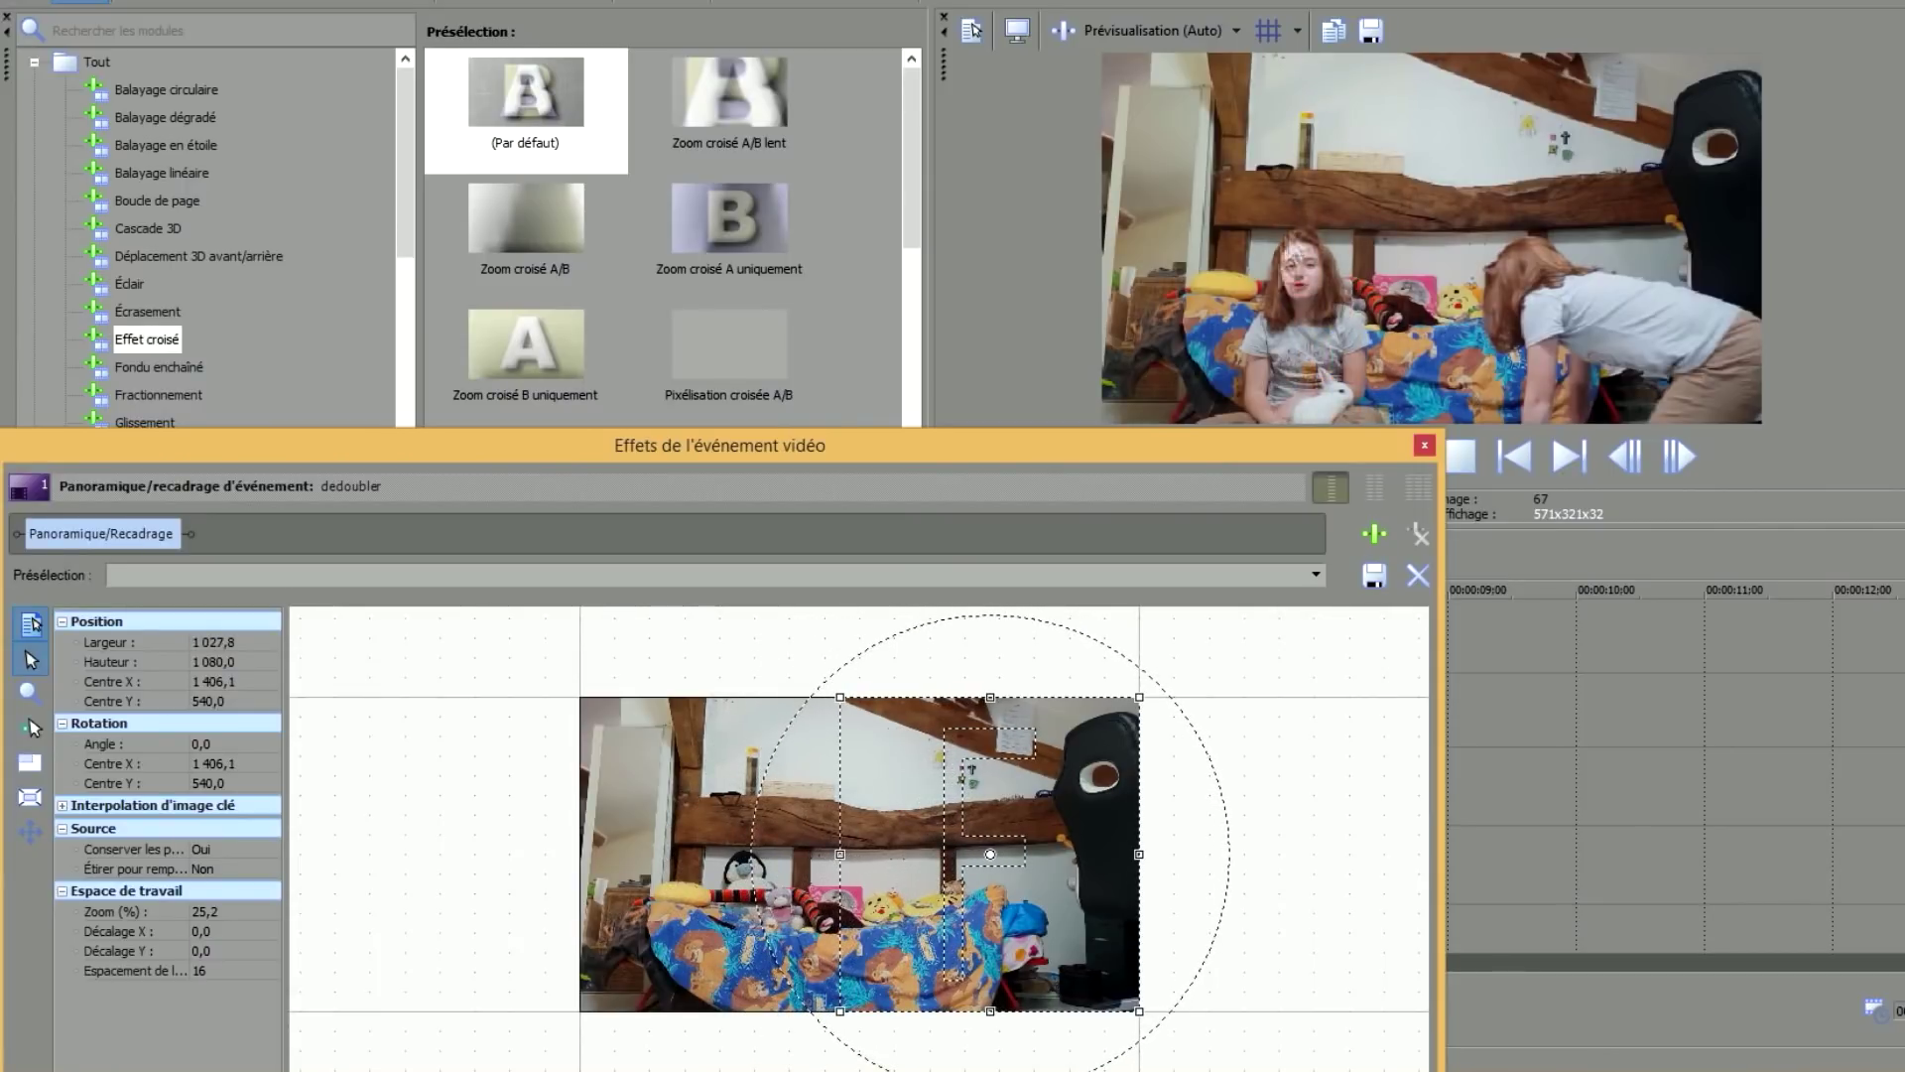
{"action": "mouse_move", "coordinate": [839, 855]}
{"action": "left_mouse_down"}
{"action": "mouse_move", "coordinate": [855, 854]}
{"action": "mouse_move", "coordinate": [827, 855]}
{"action": "left_mouse_up"}
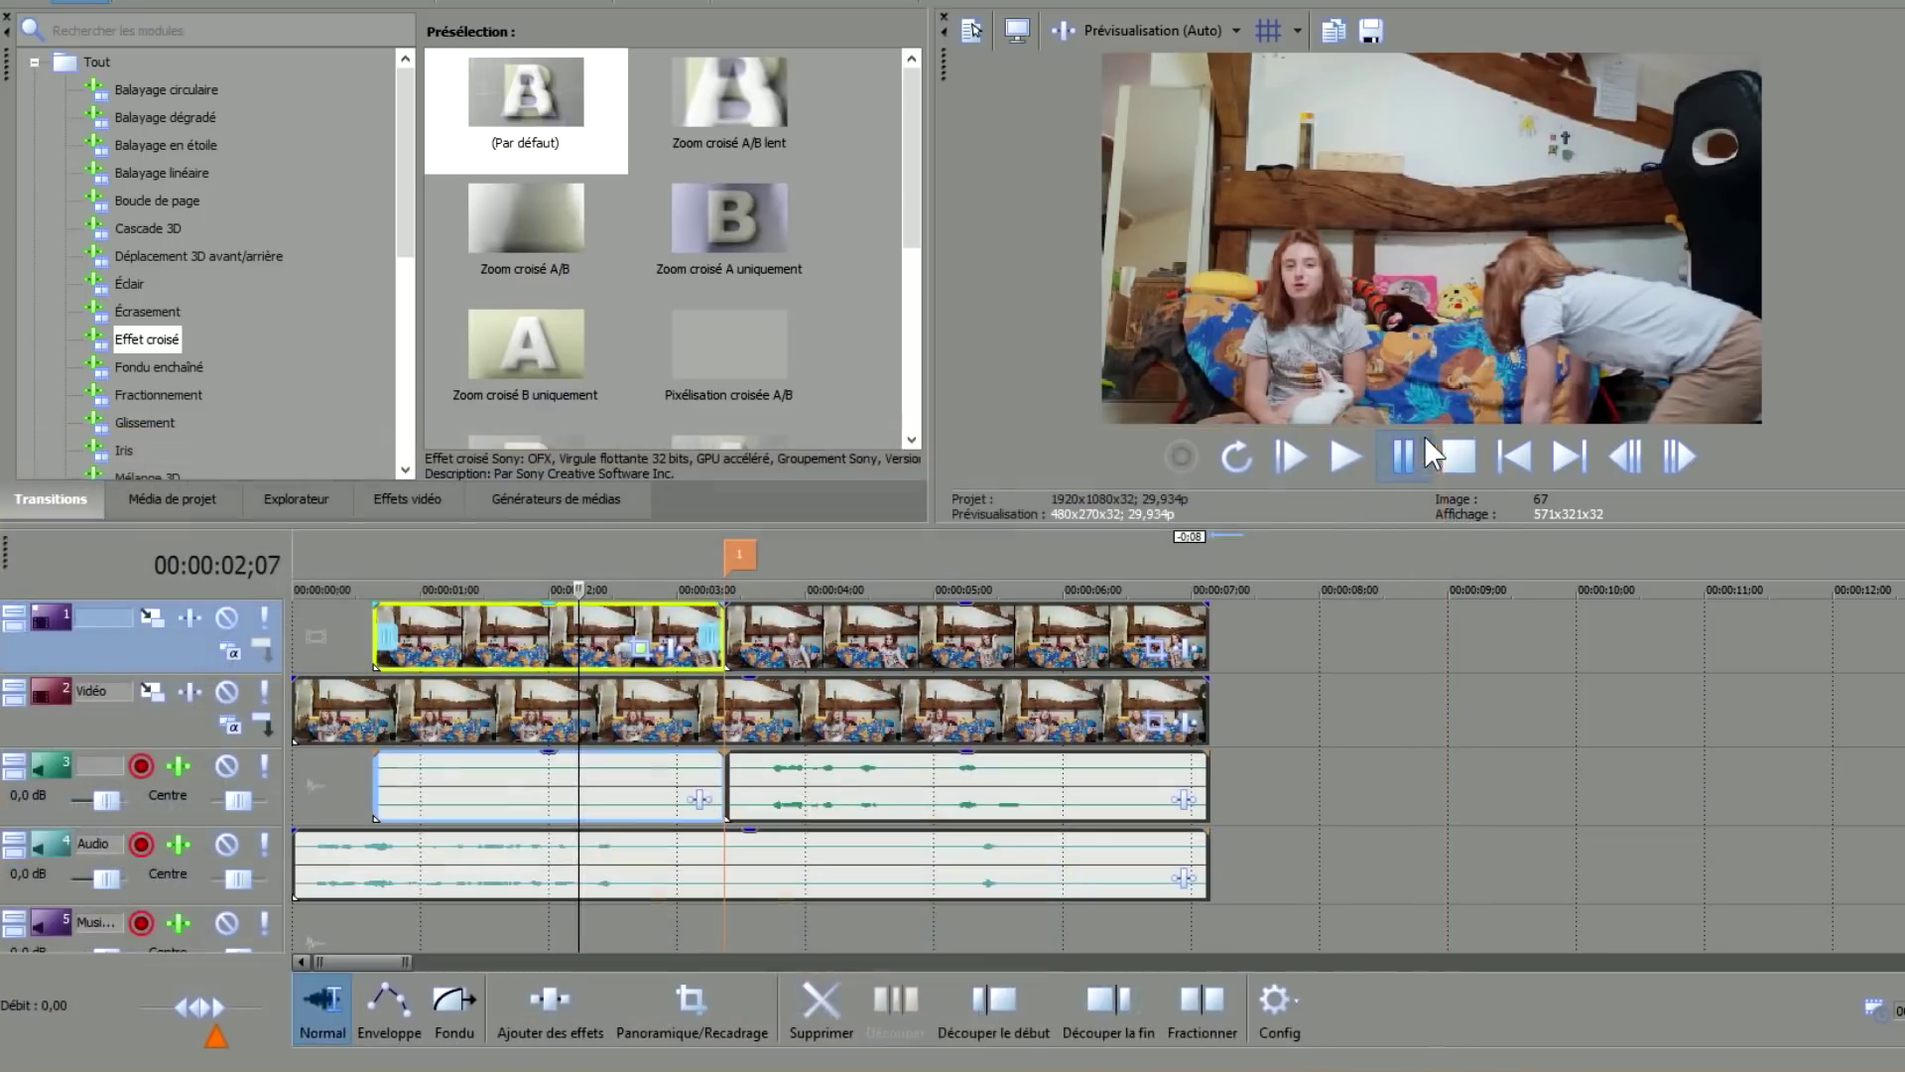
{"action": "left_click", "coordinate": [1424, 445]}
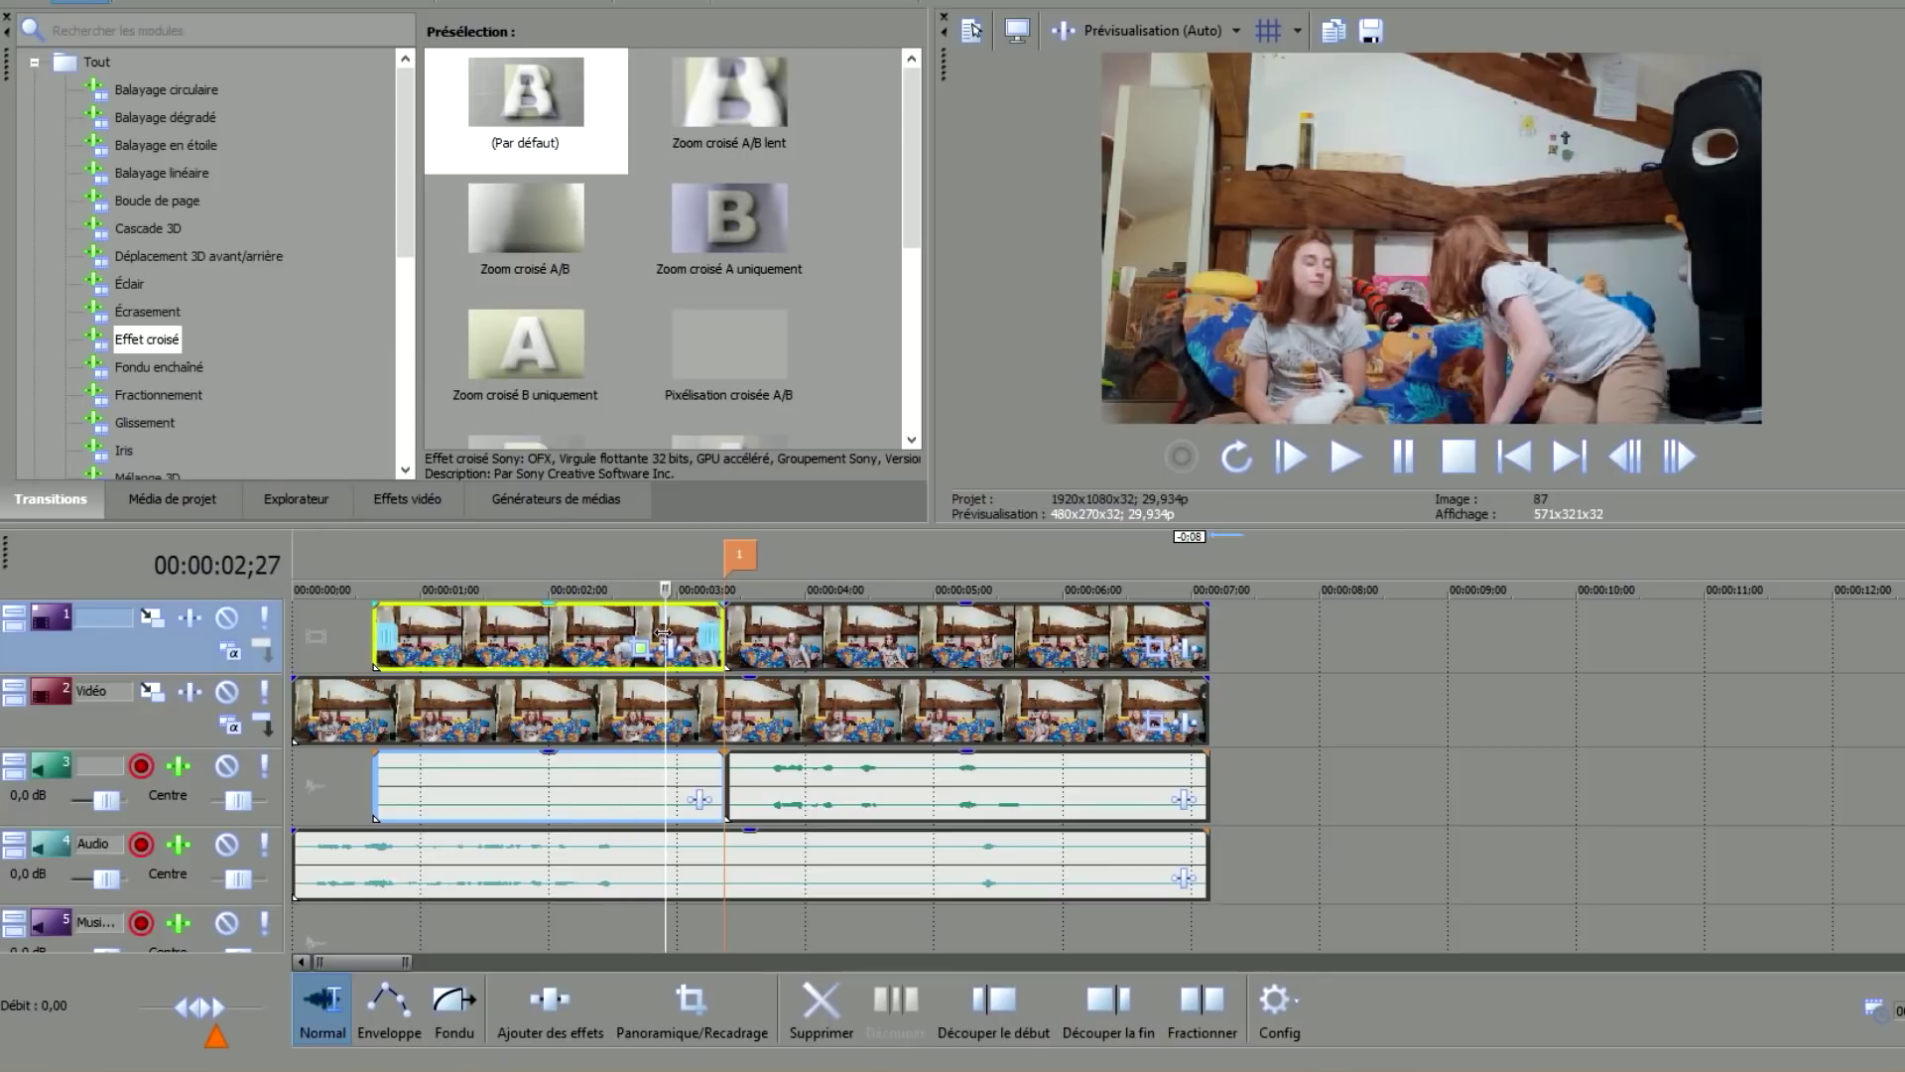
Copy the first track 1 clip and paste its event attributes onto the second track 1 clip.
{"action": "left_click", "coordinate": [707, 633]}
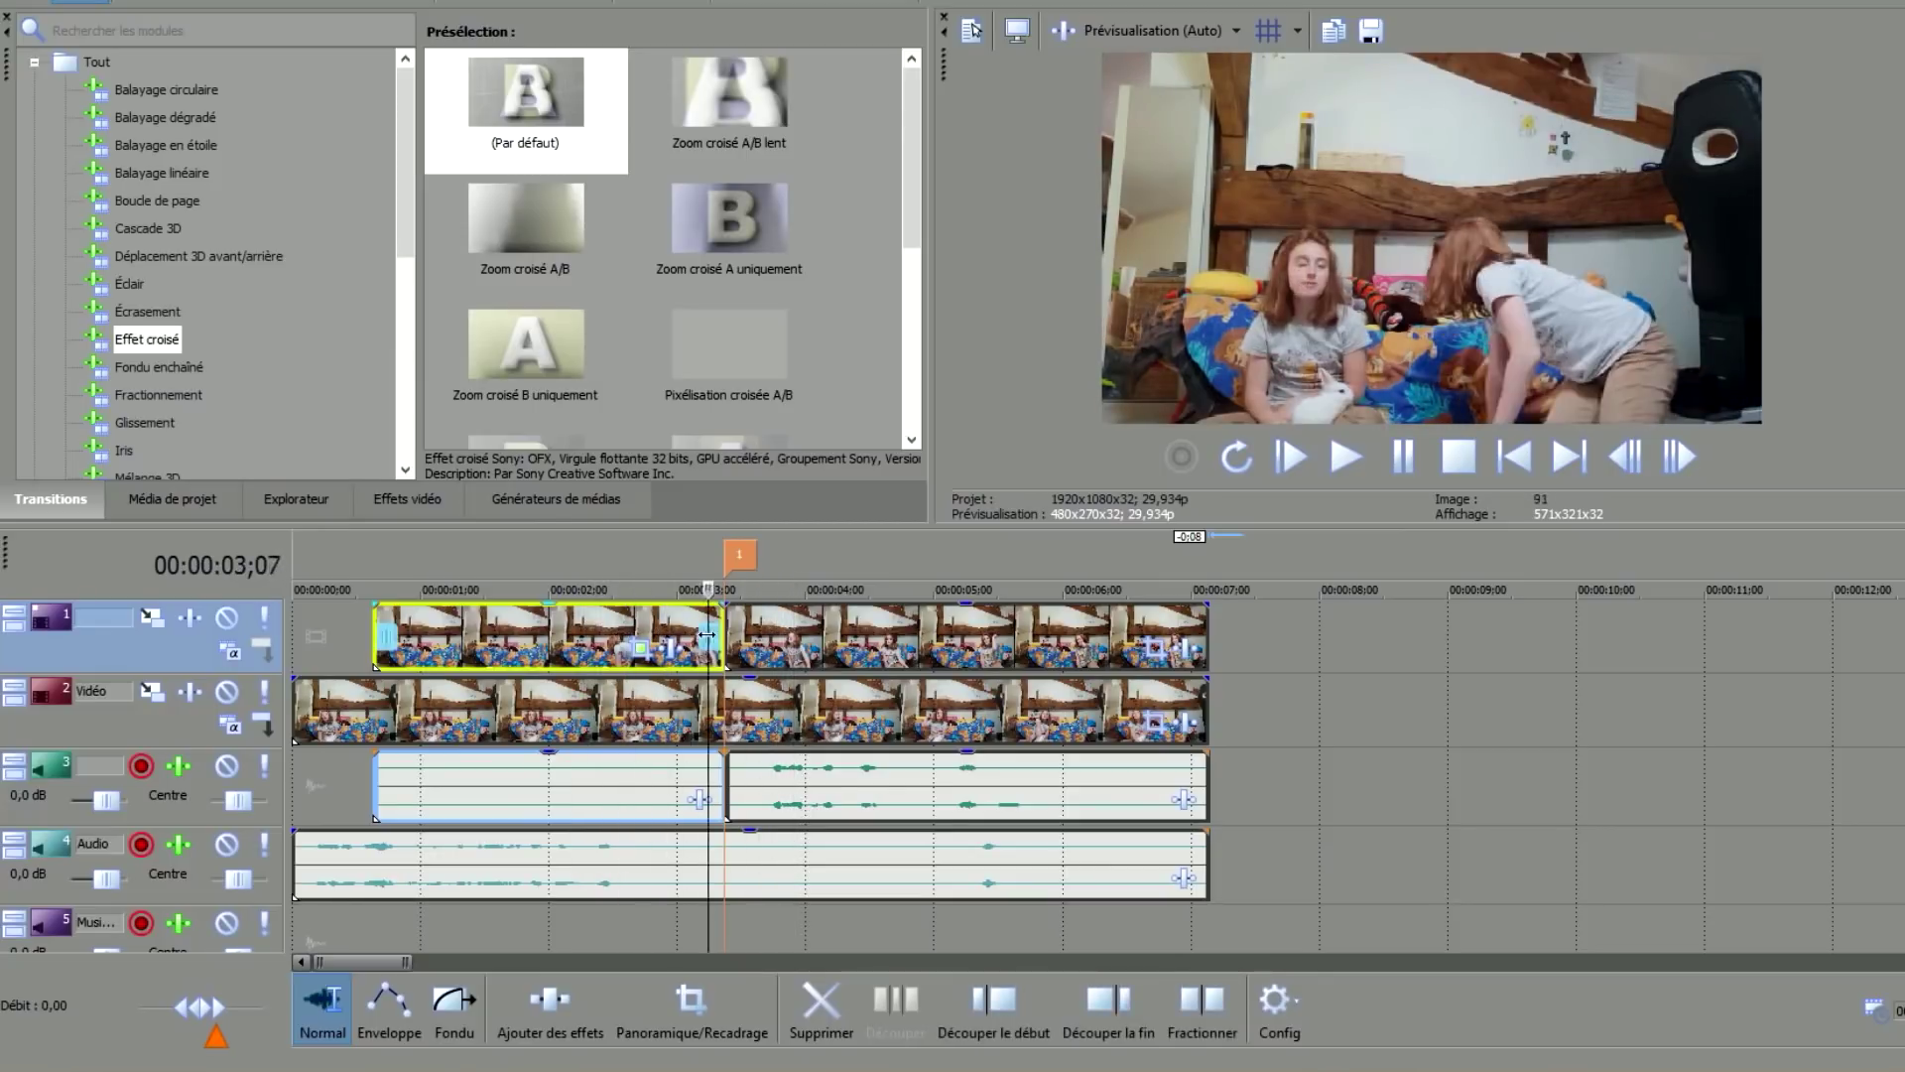
{"action": "left_click", "coordinate": [917, 640]}
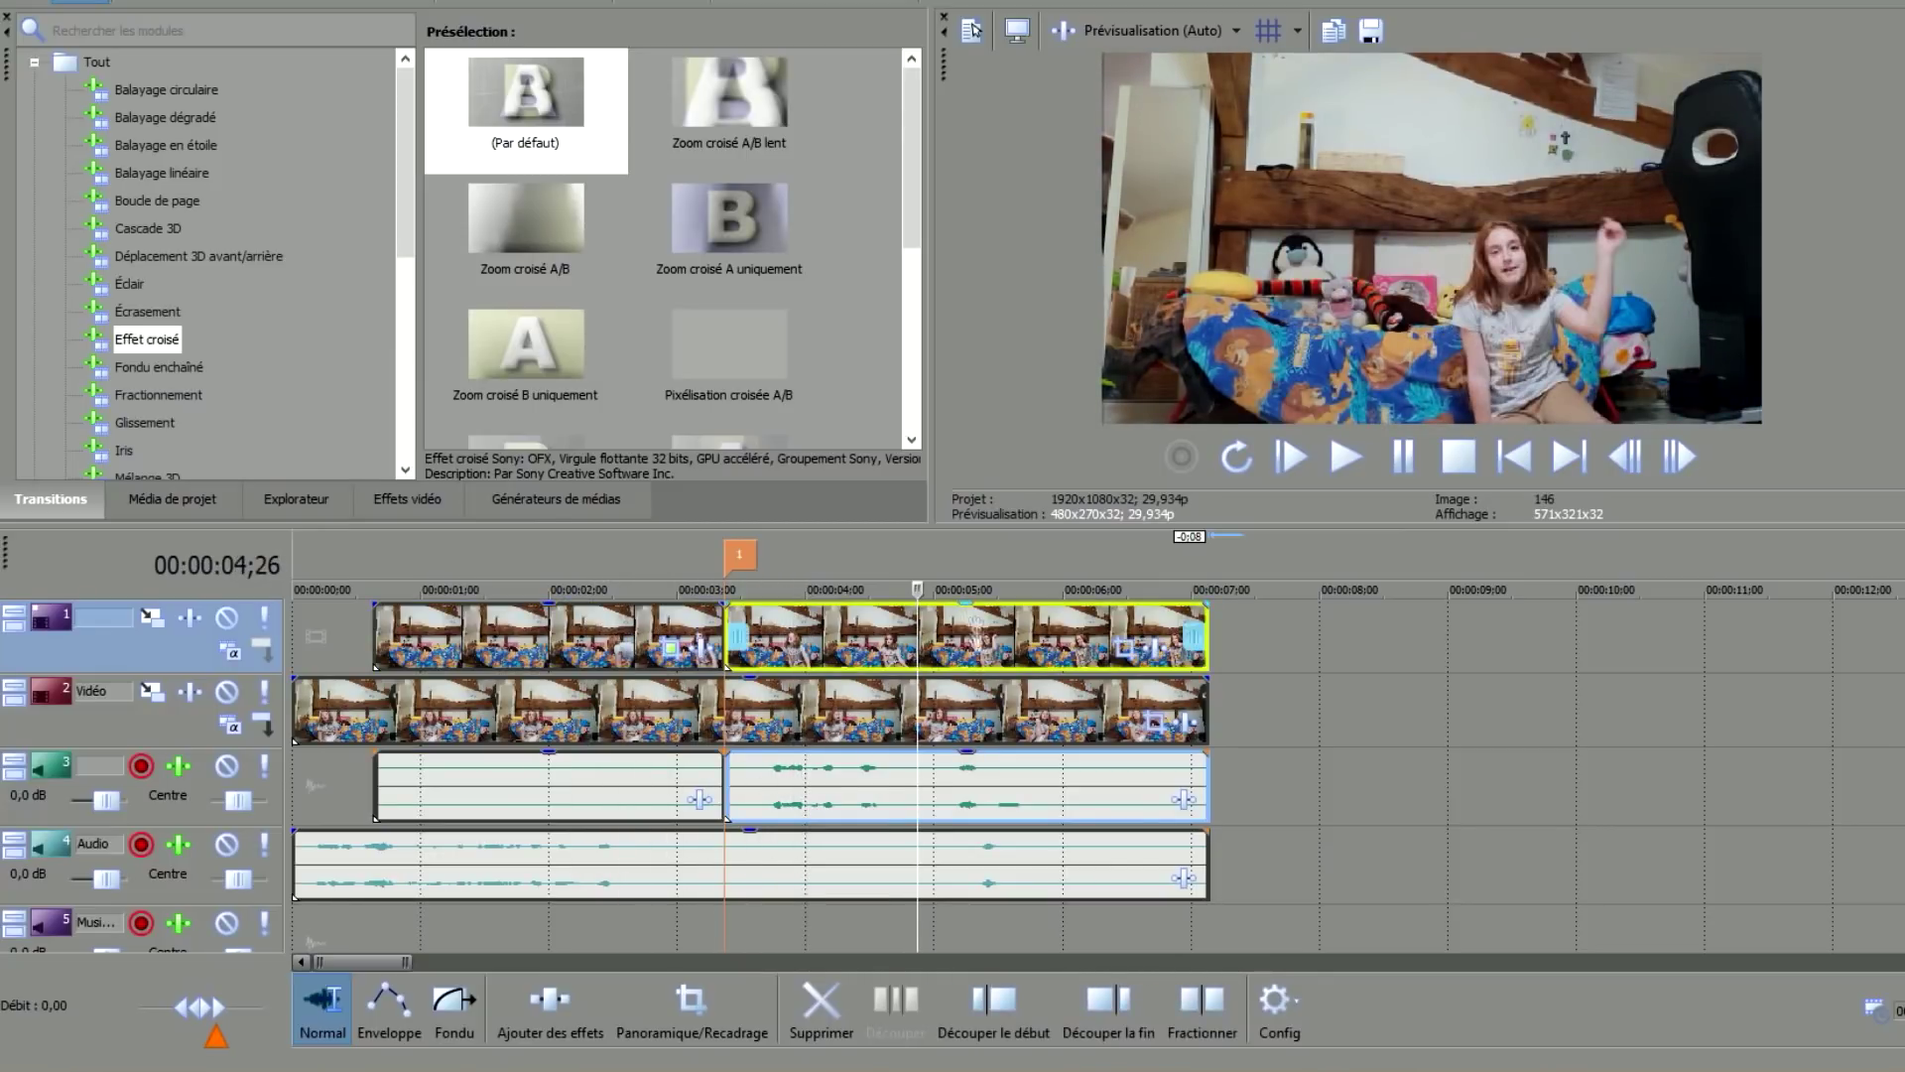
{"action": "left_click", "coordinate": [558, 642]}
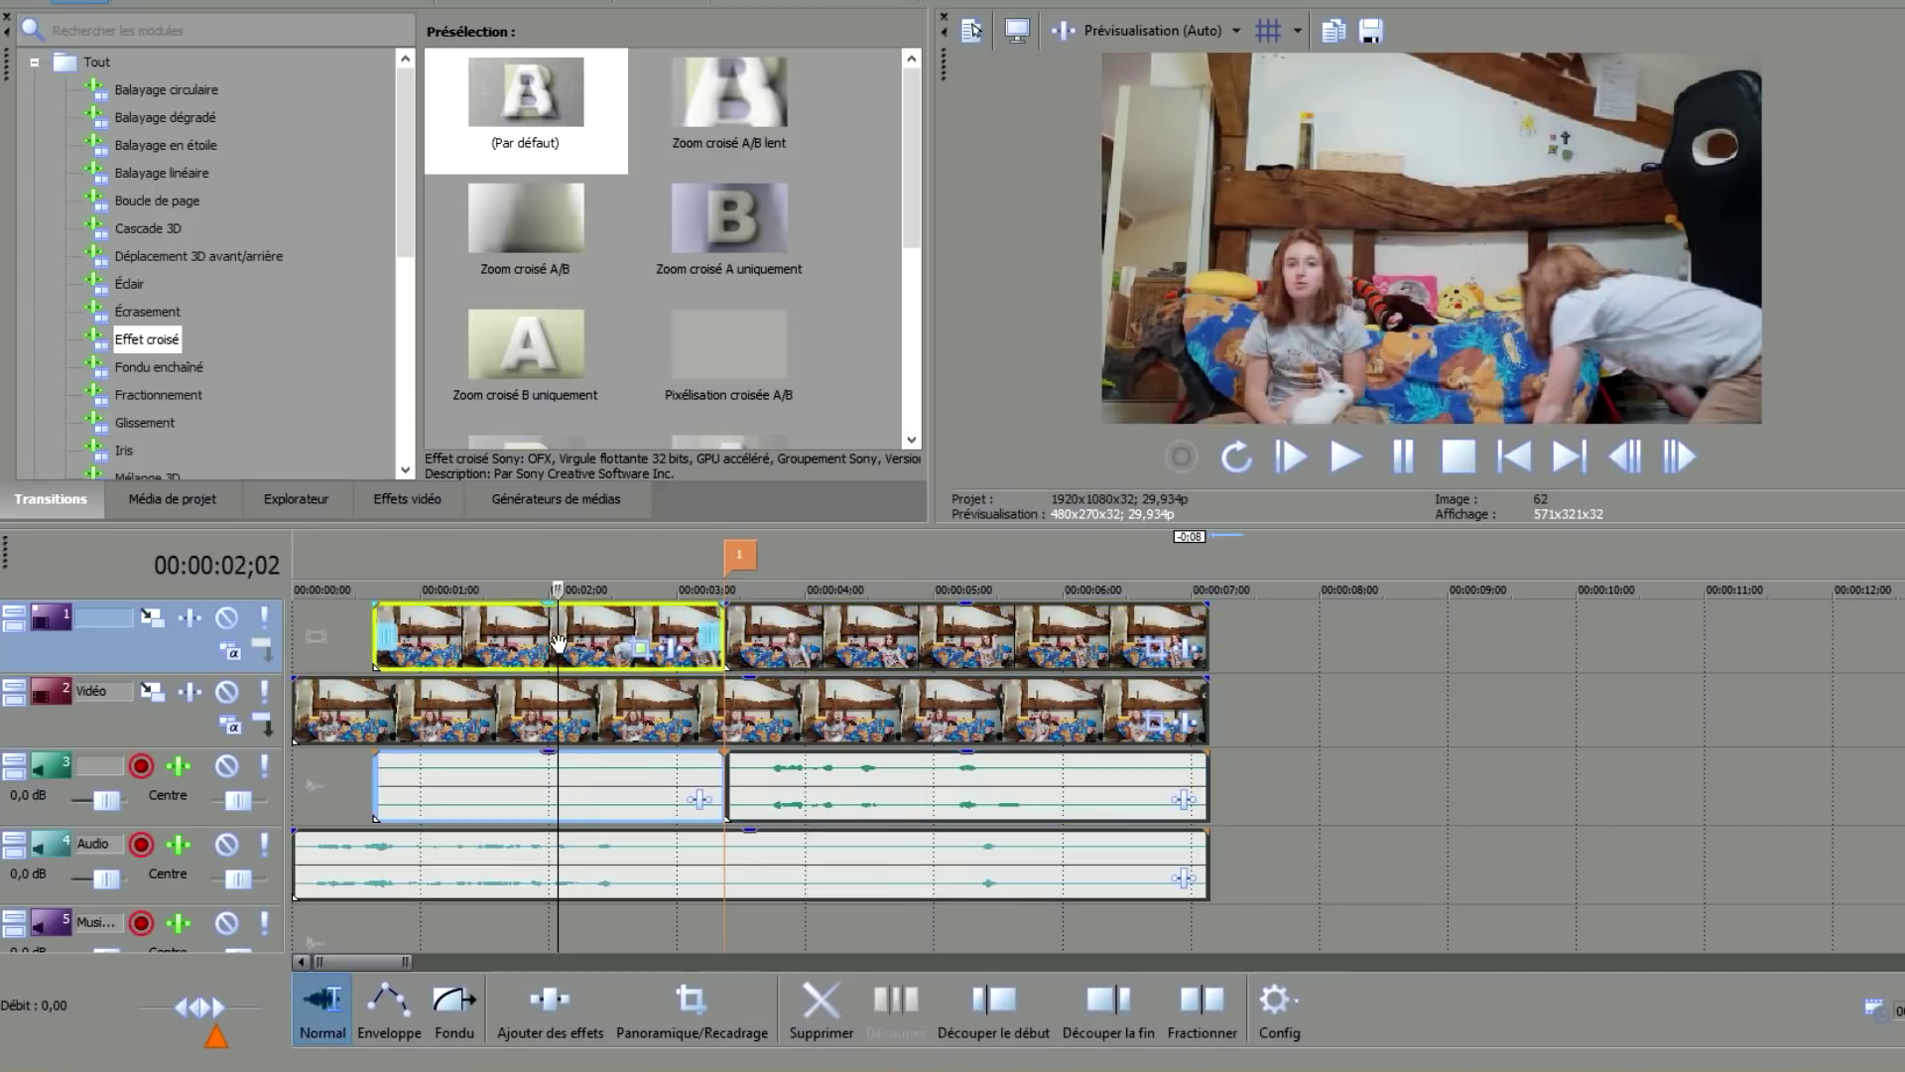
{"action": "right_click", "coordinate": [558, 643]}
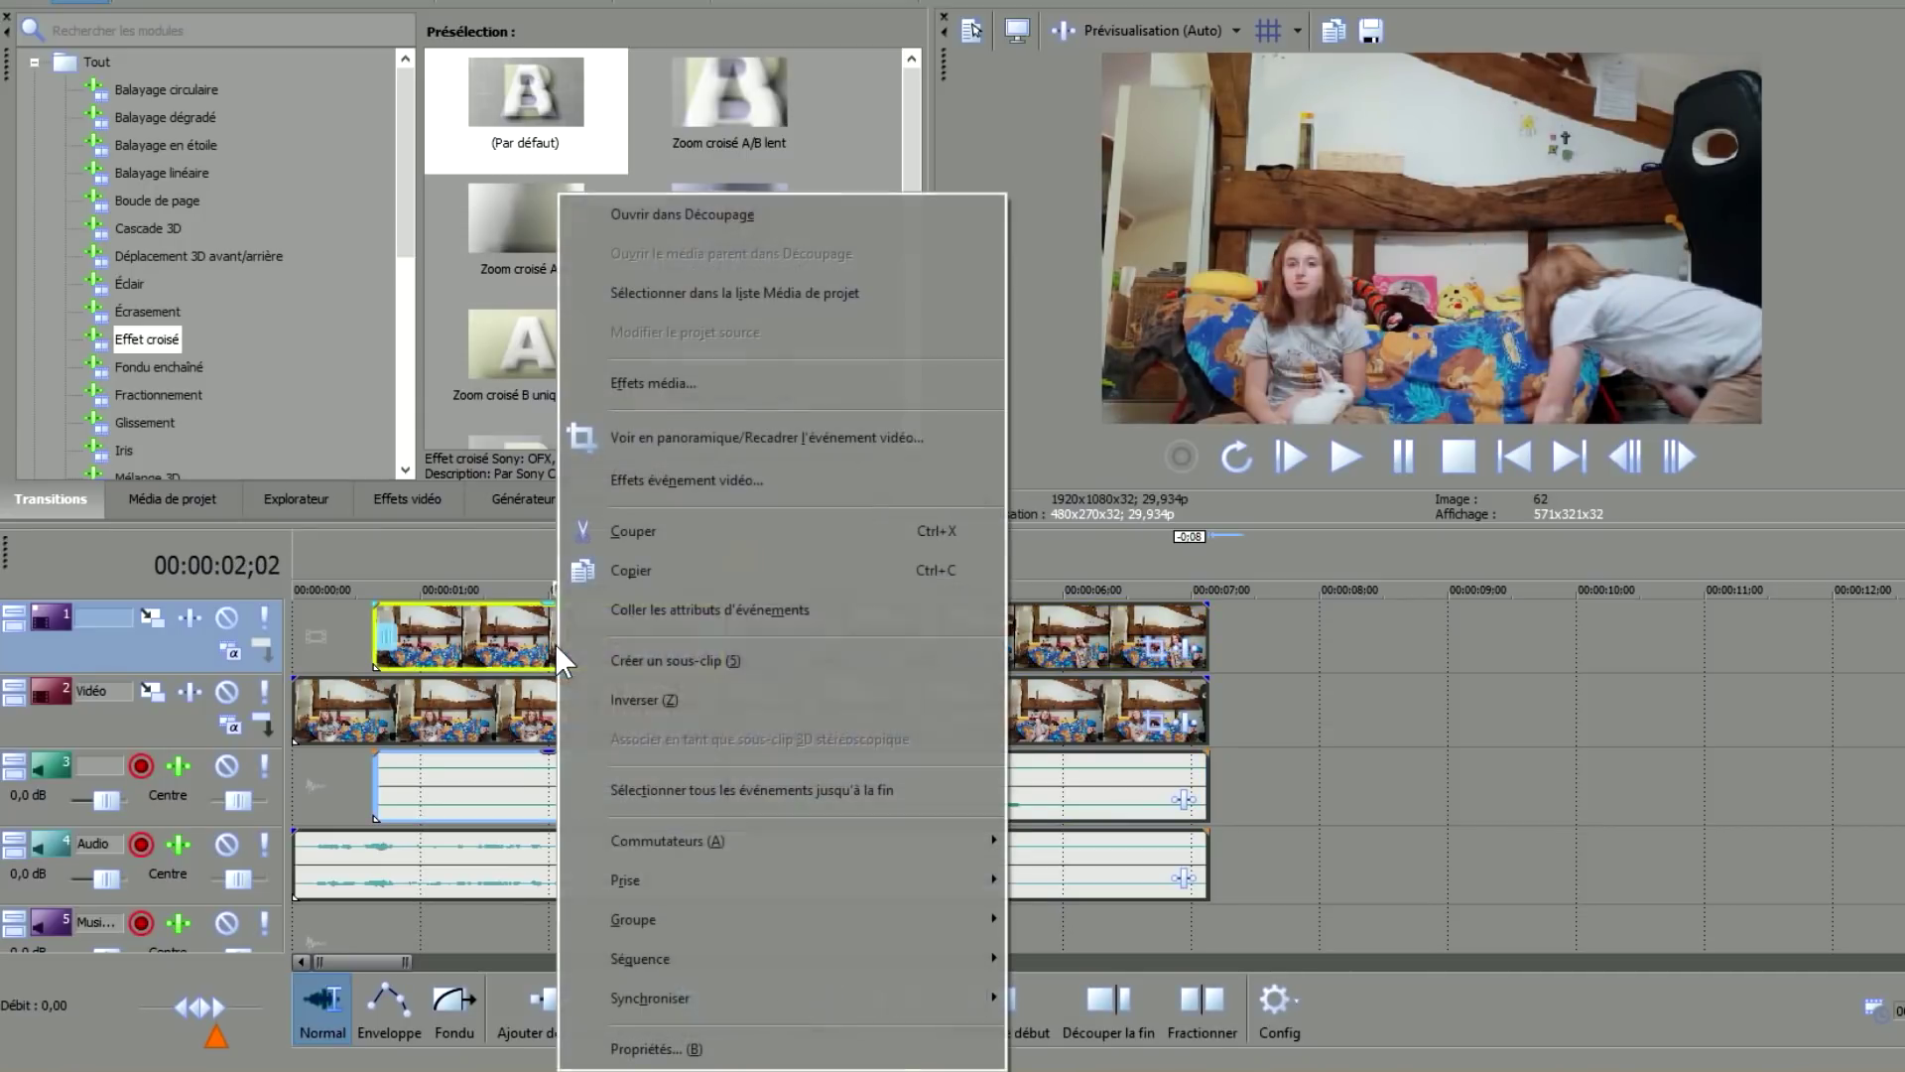
{"action": "left_click", "coordinate": [677, 568]}
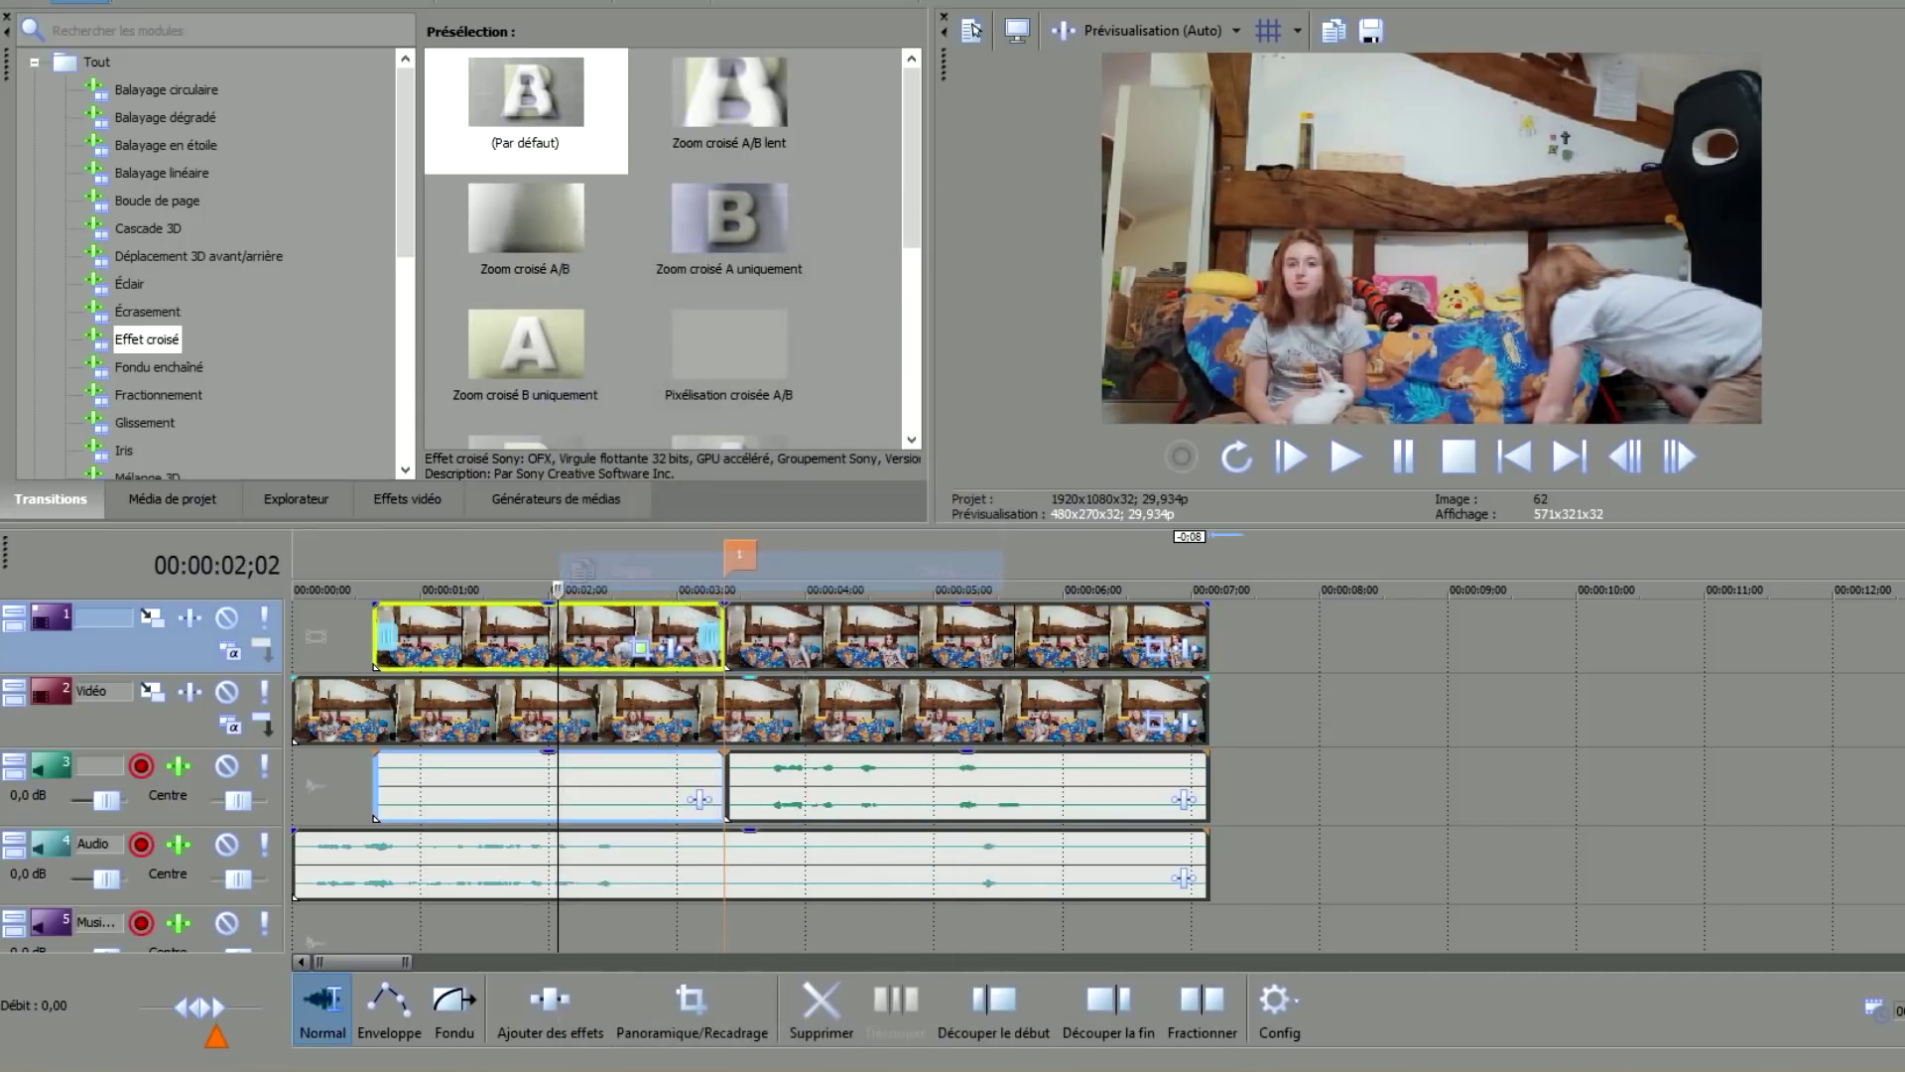
{"action": "left_click", "coordinate": [849, 641]}
{"action": "right_click", "coordinate": [911, 645]}
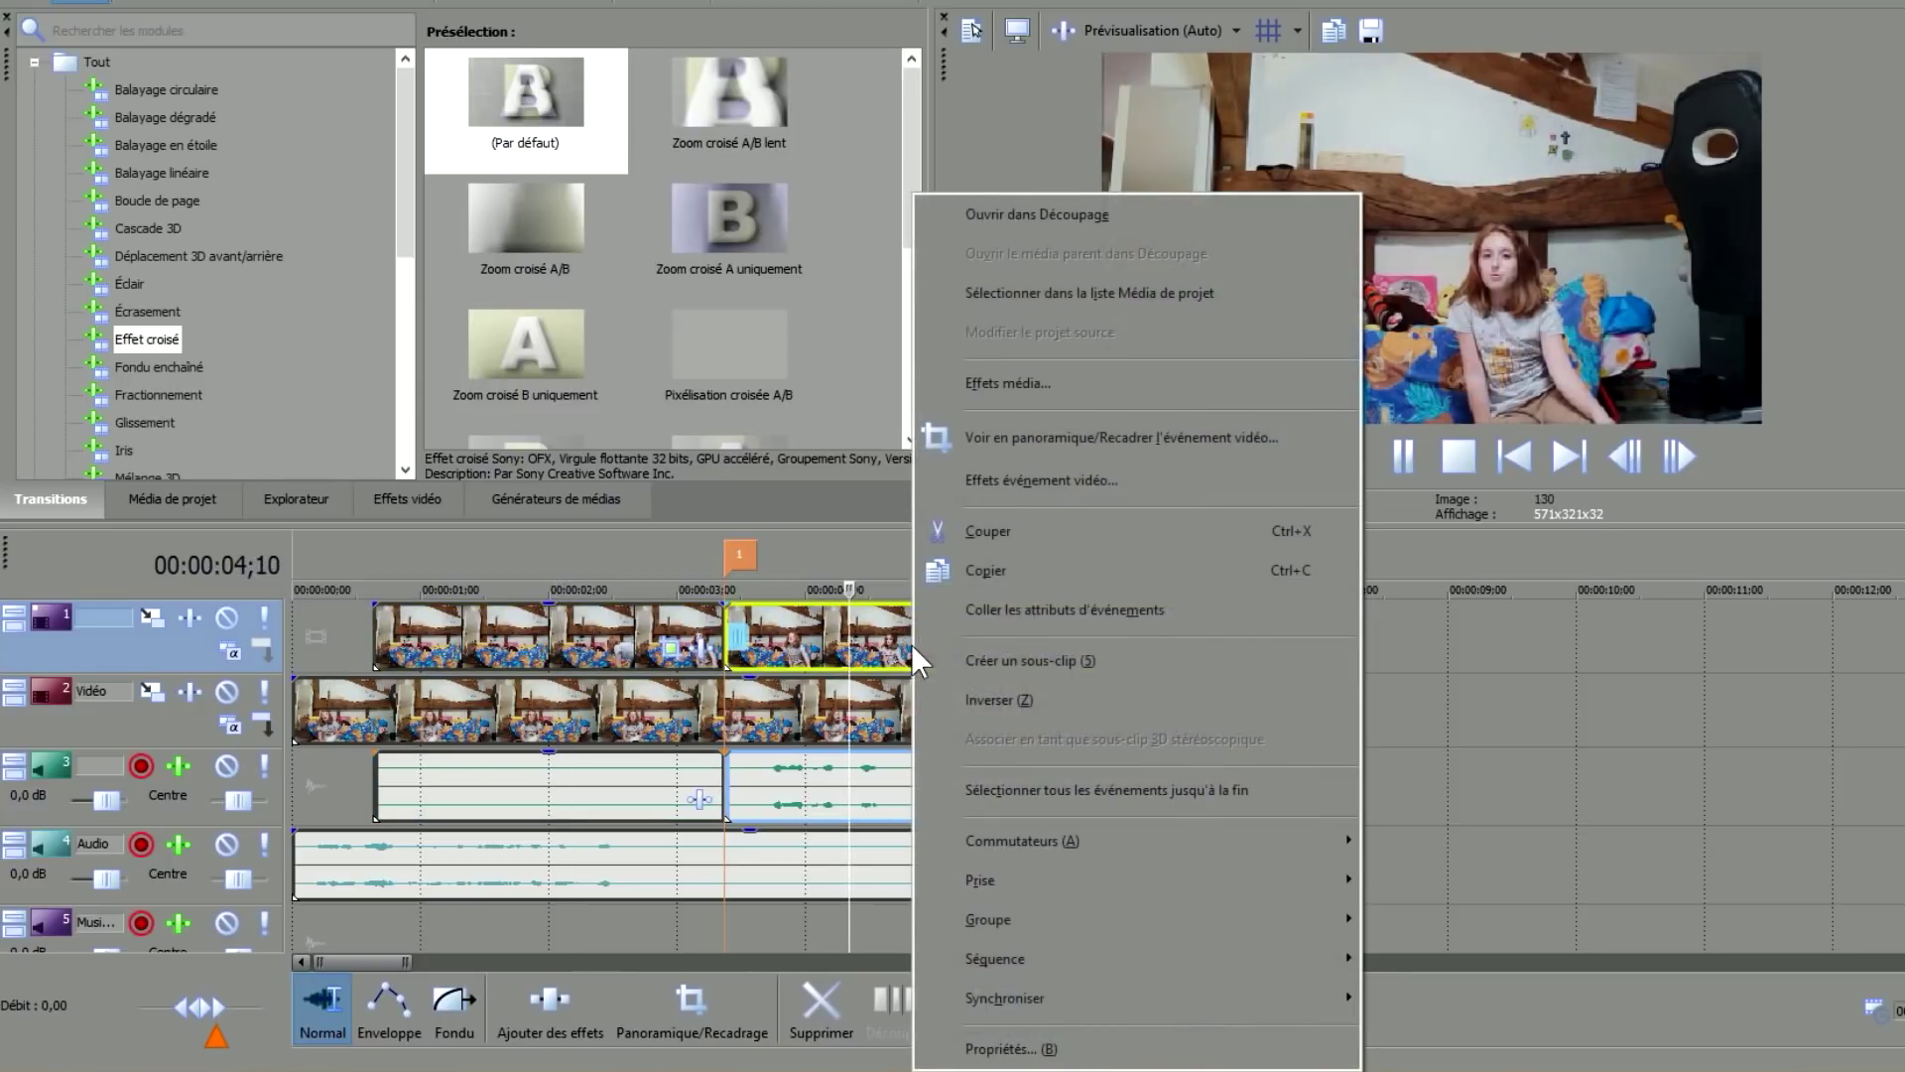
{"action": "left_click", "coordinate": [1050, 609]}
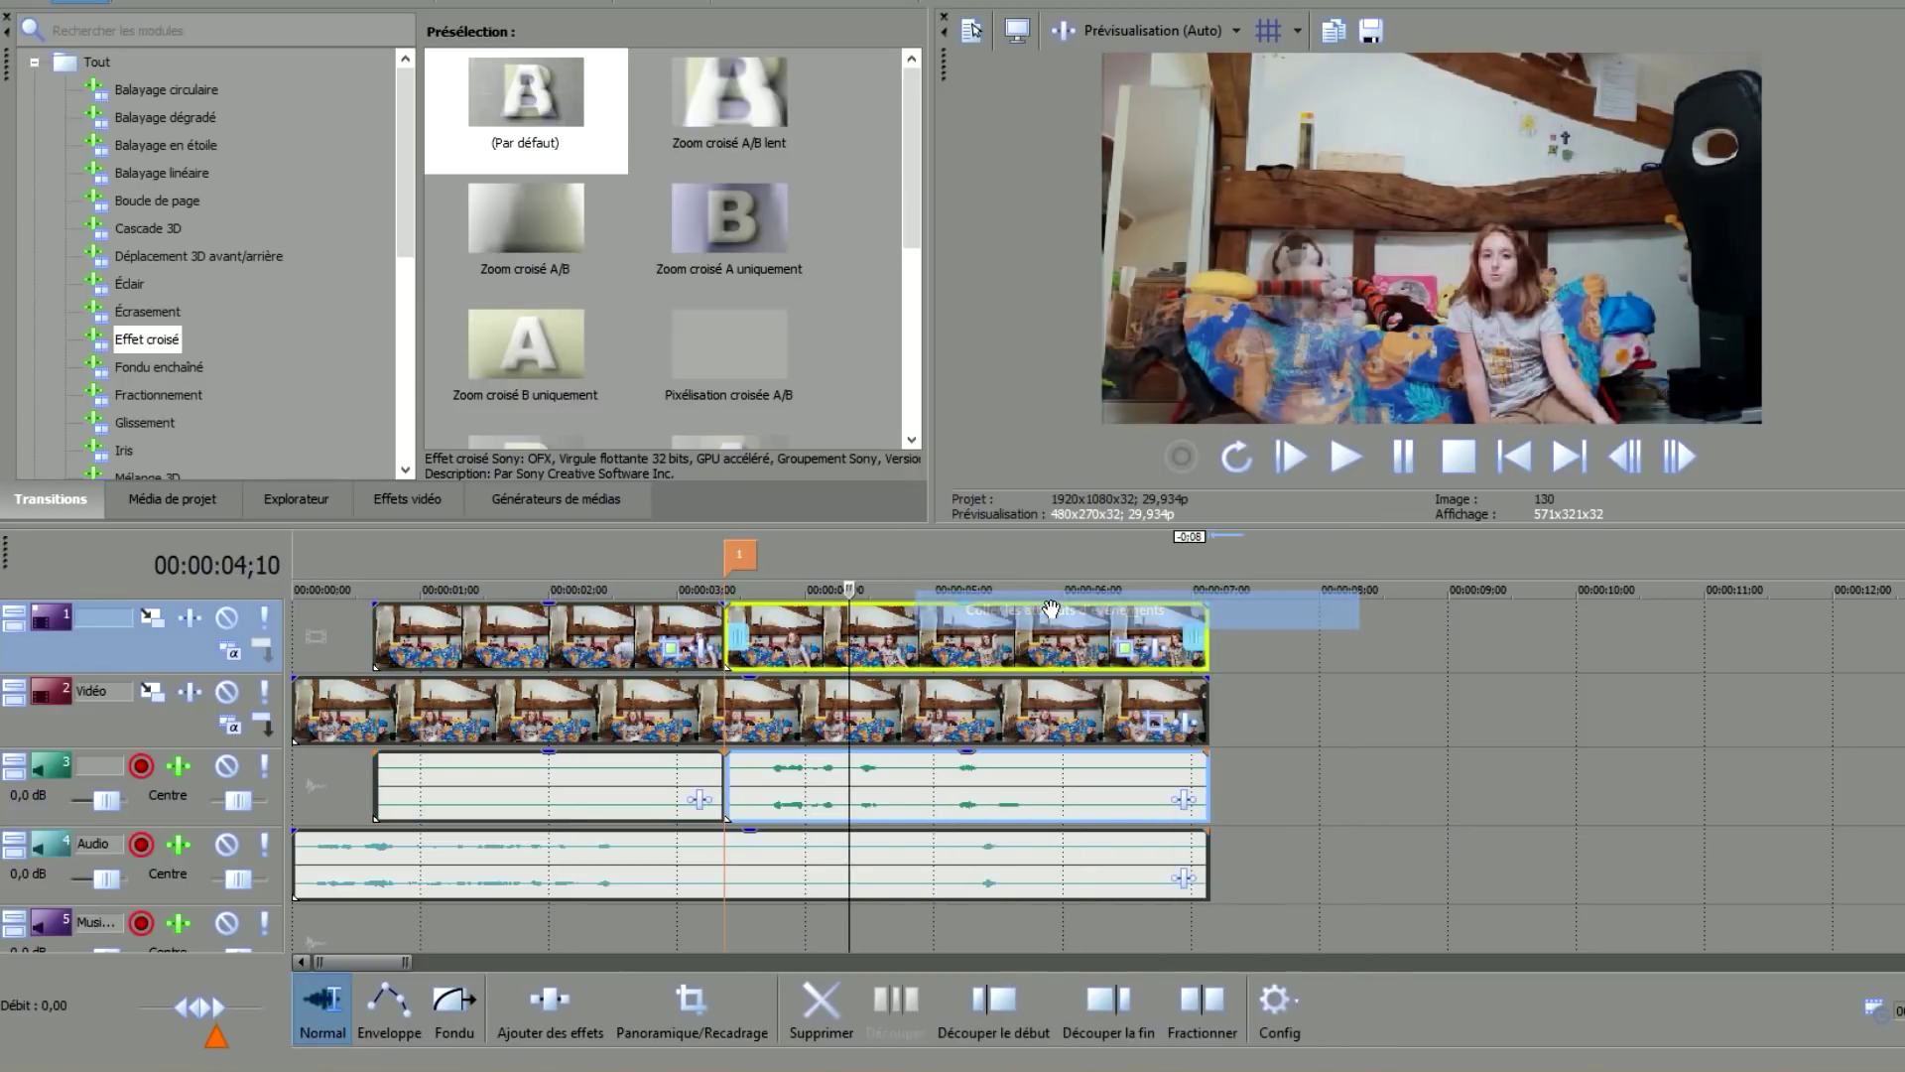
Delete marker 1 from the timeline and preview the combined video from the start.
{"action": "right_click", "coordinate": [746, 563]}
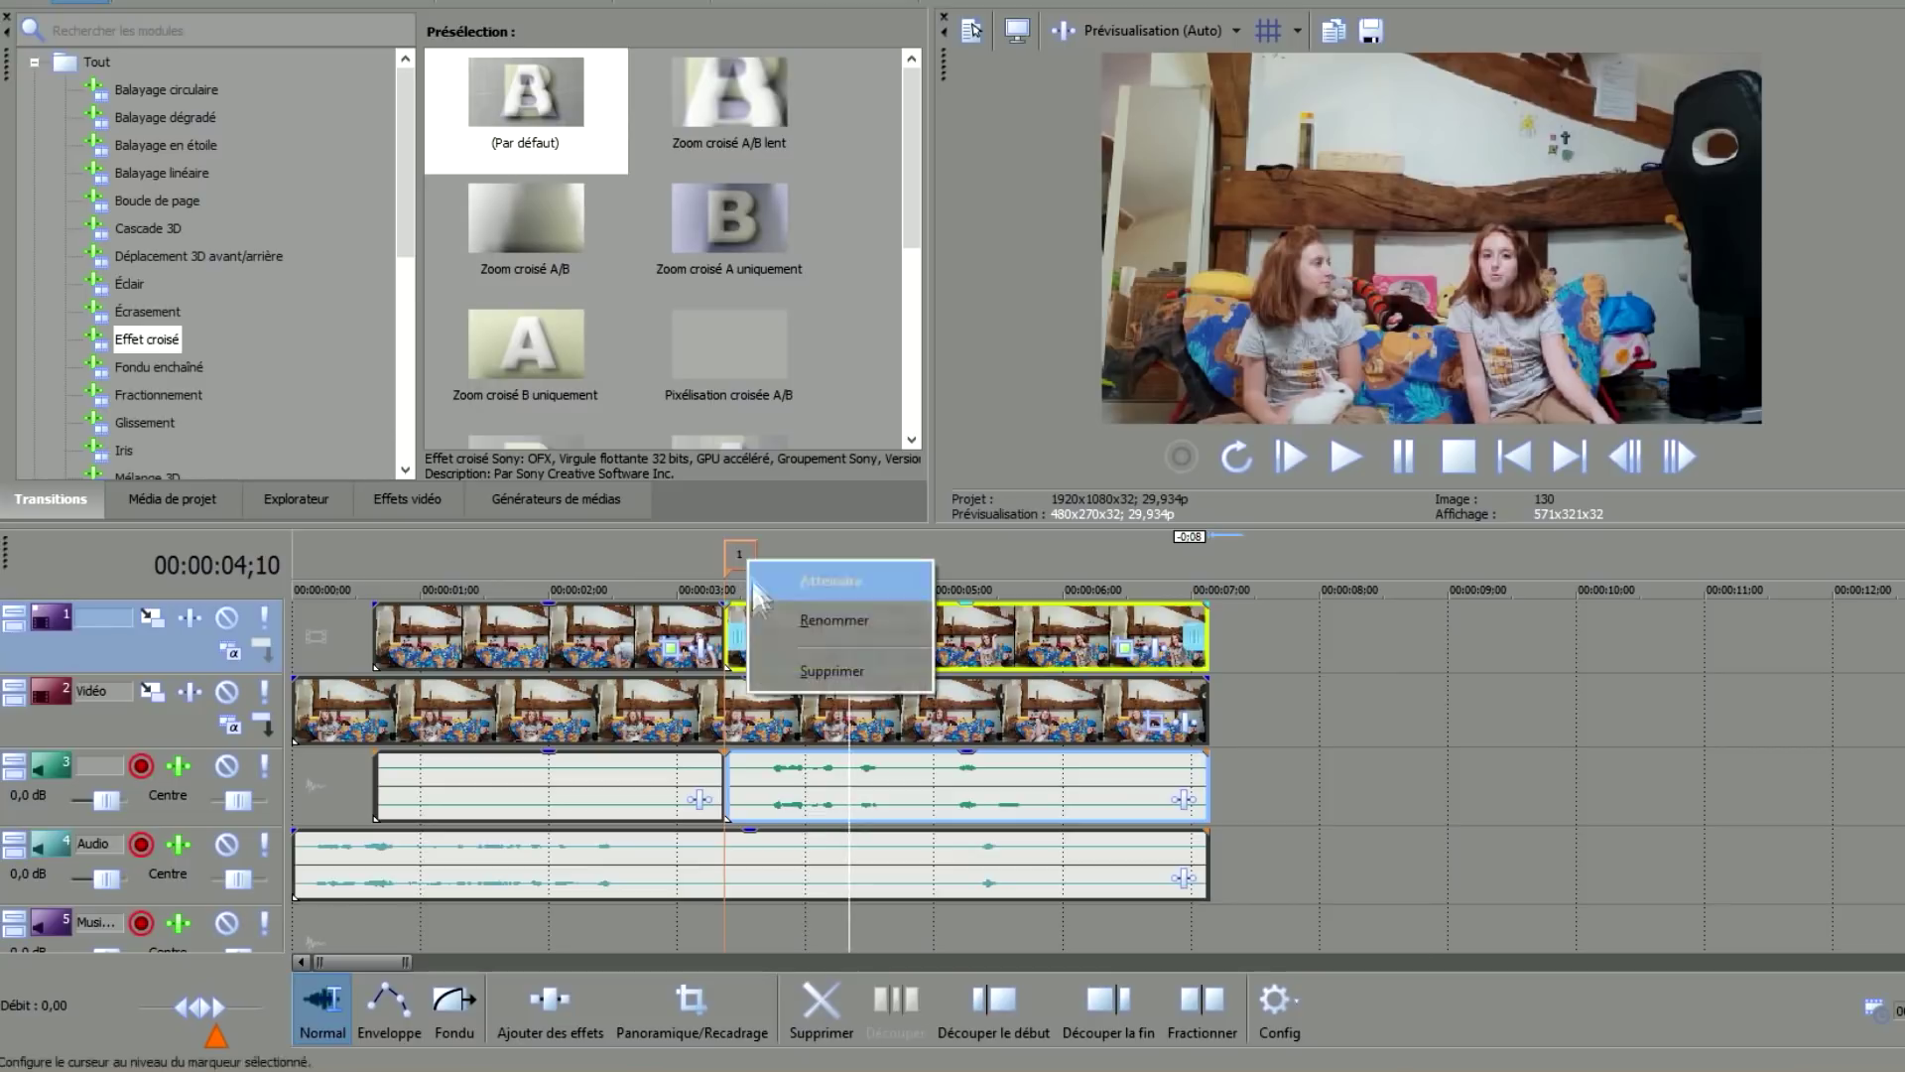
{"action": "left_click", "coordinate": [838, 669]}
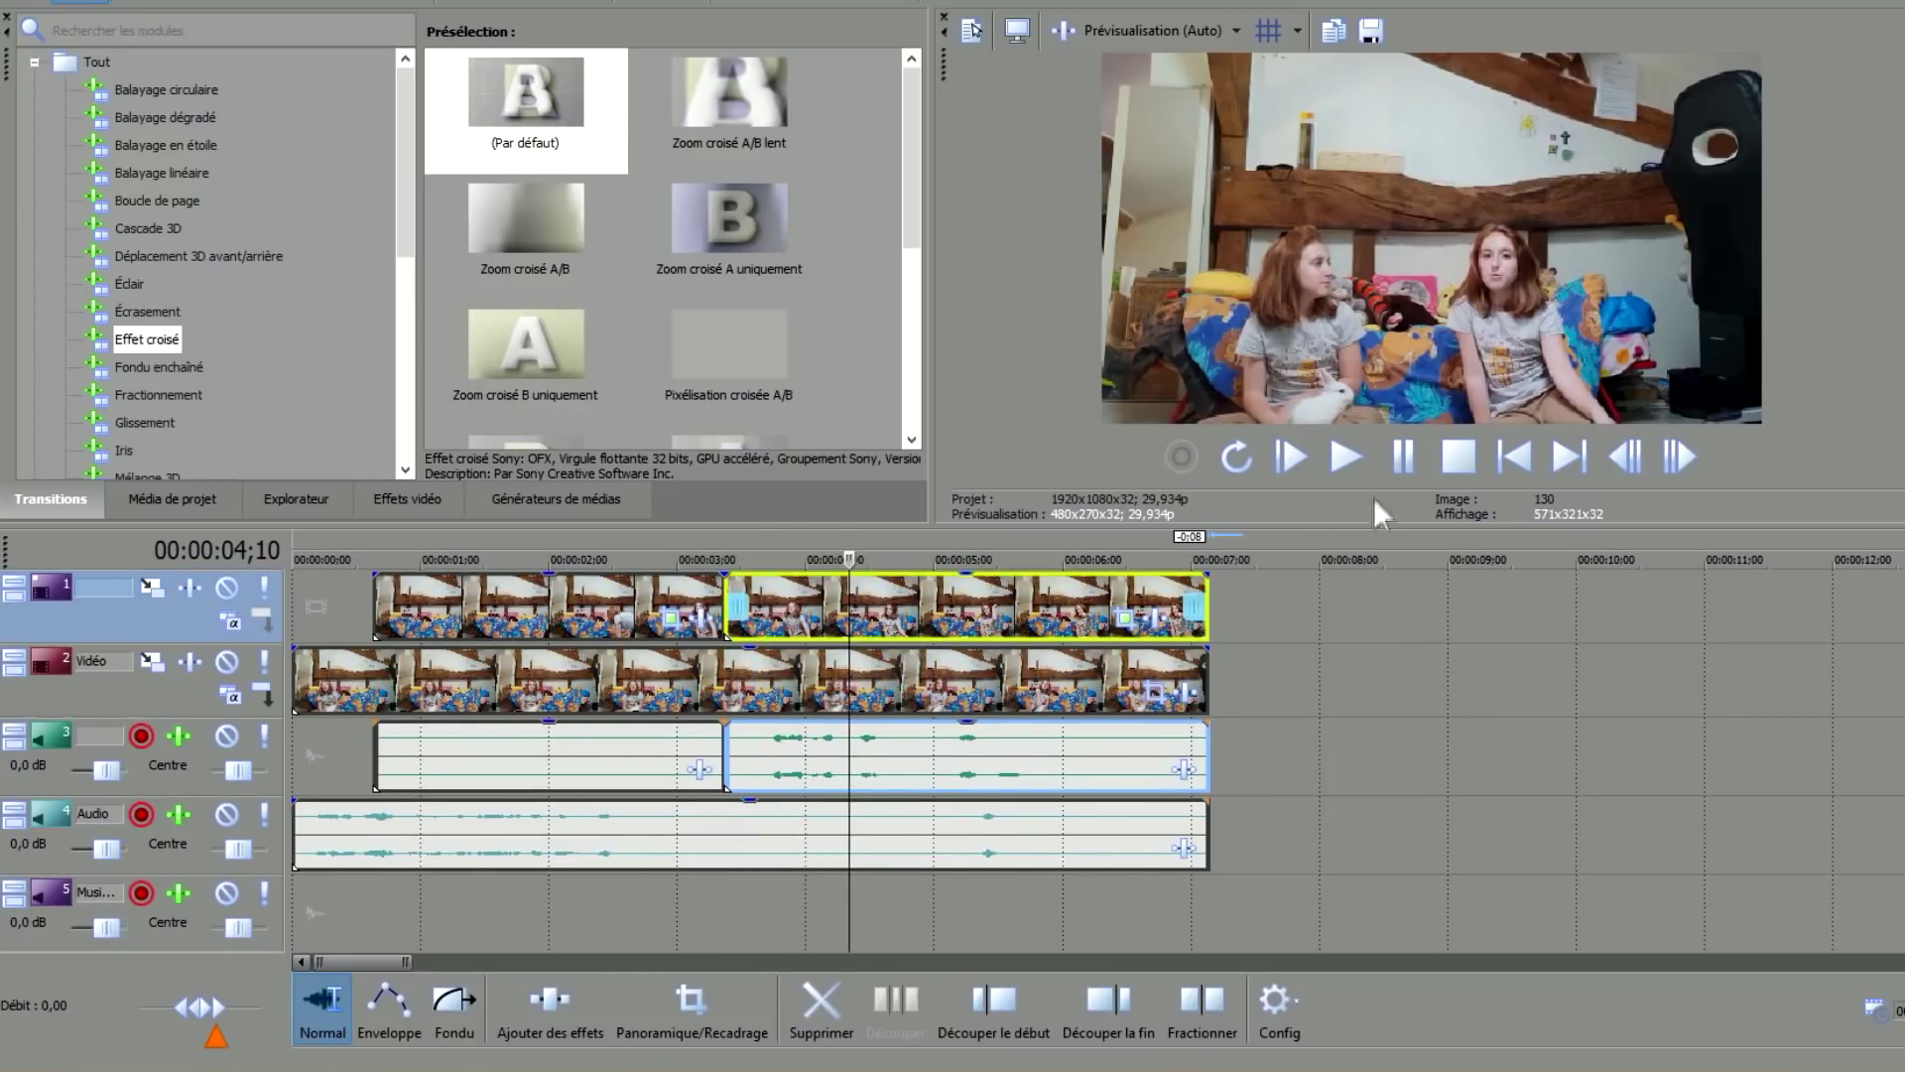
{"action": "left_click", "coordinate": [1510, 466]}
{"action": "left_click", "coordinate": [1373, 471]}
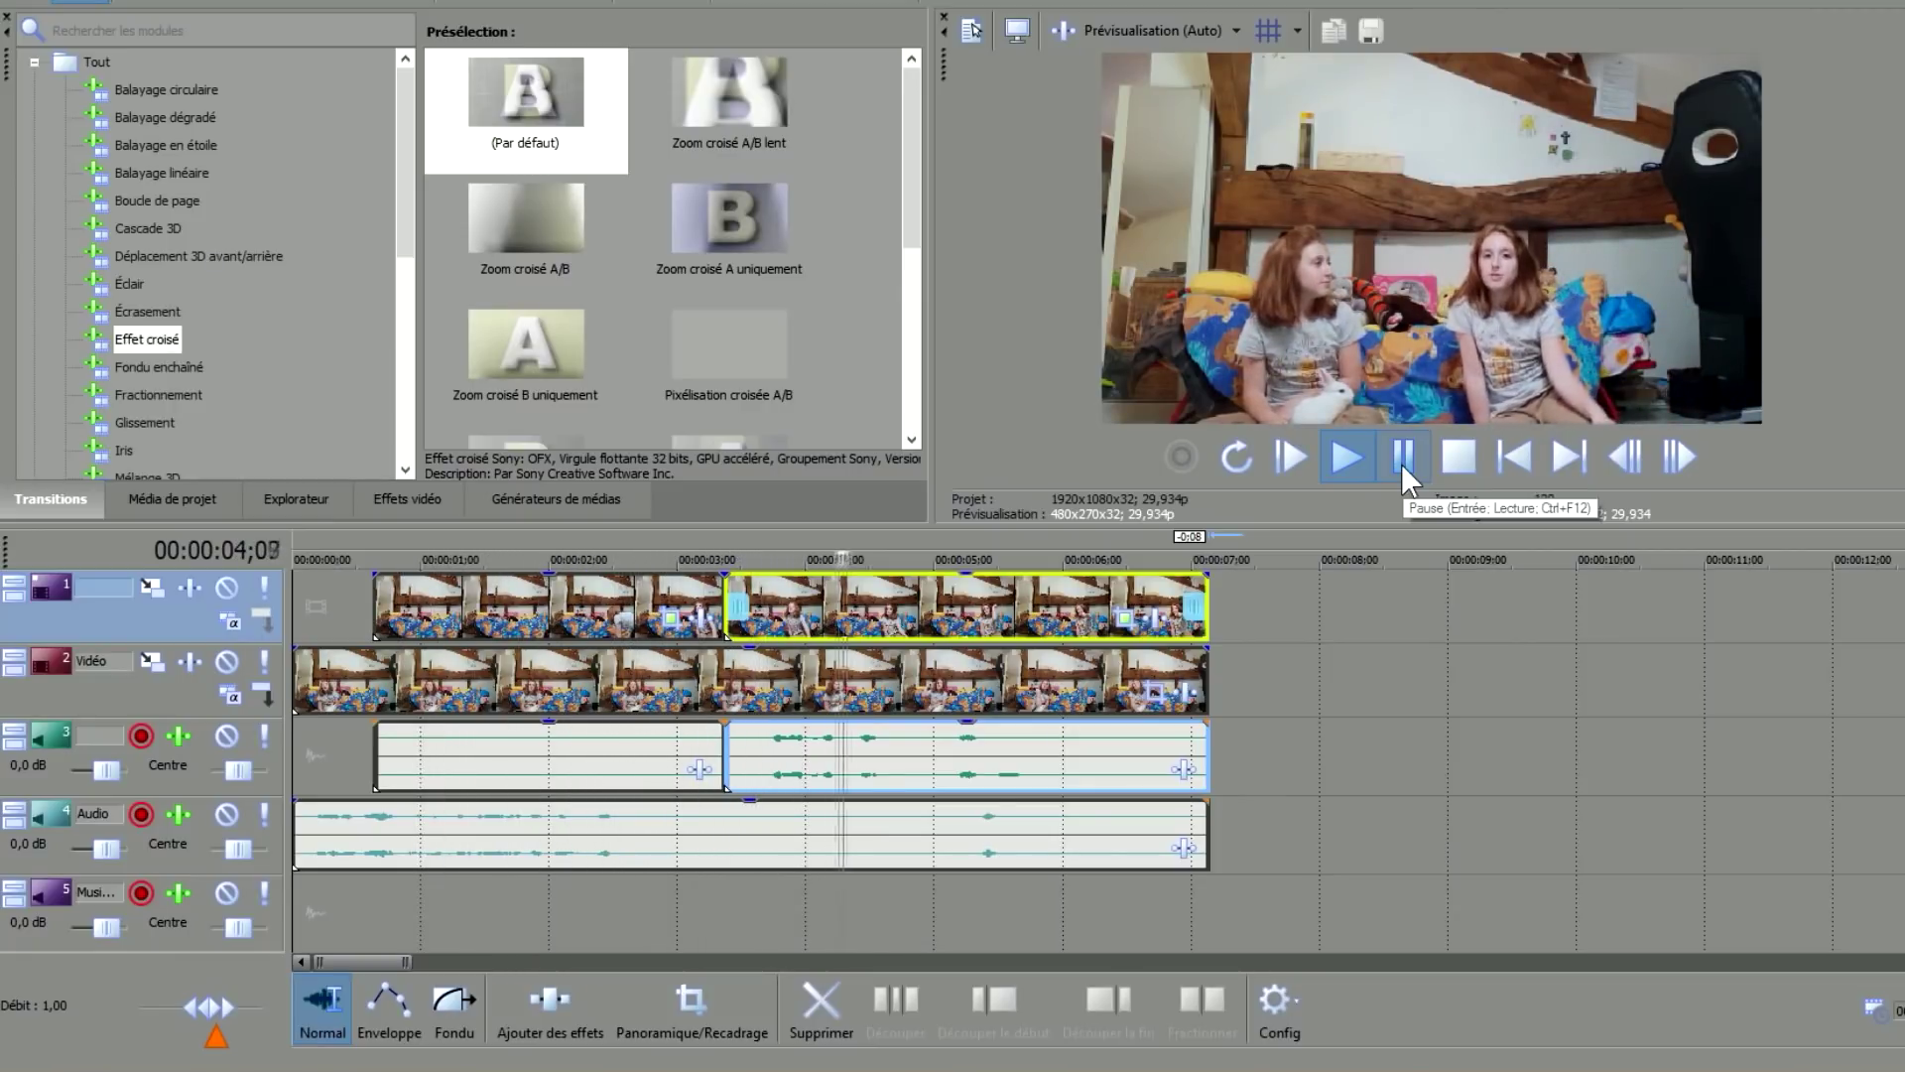
{"action": "left_click", "coordinate": [1401, 459]}
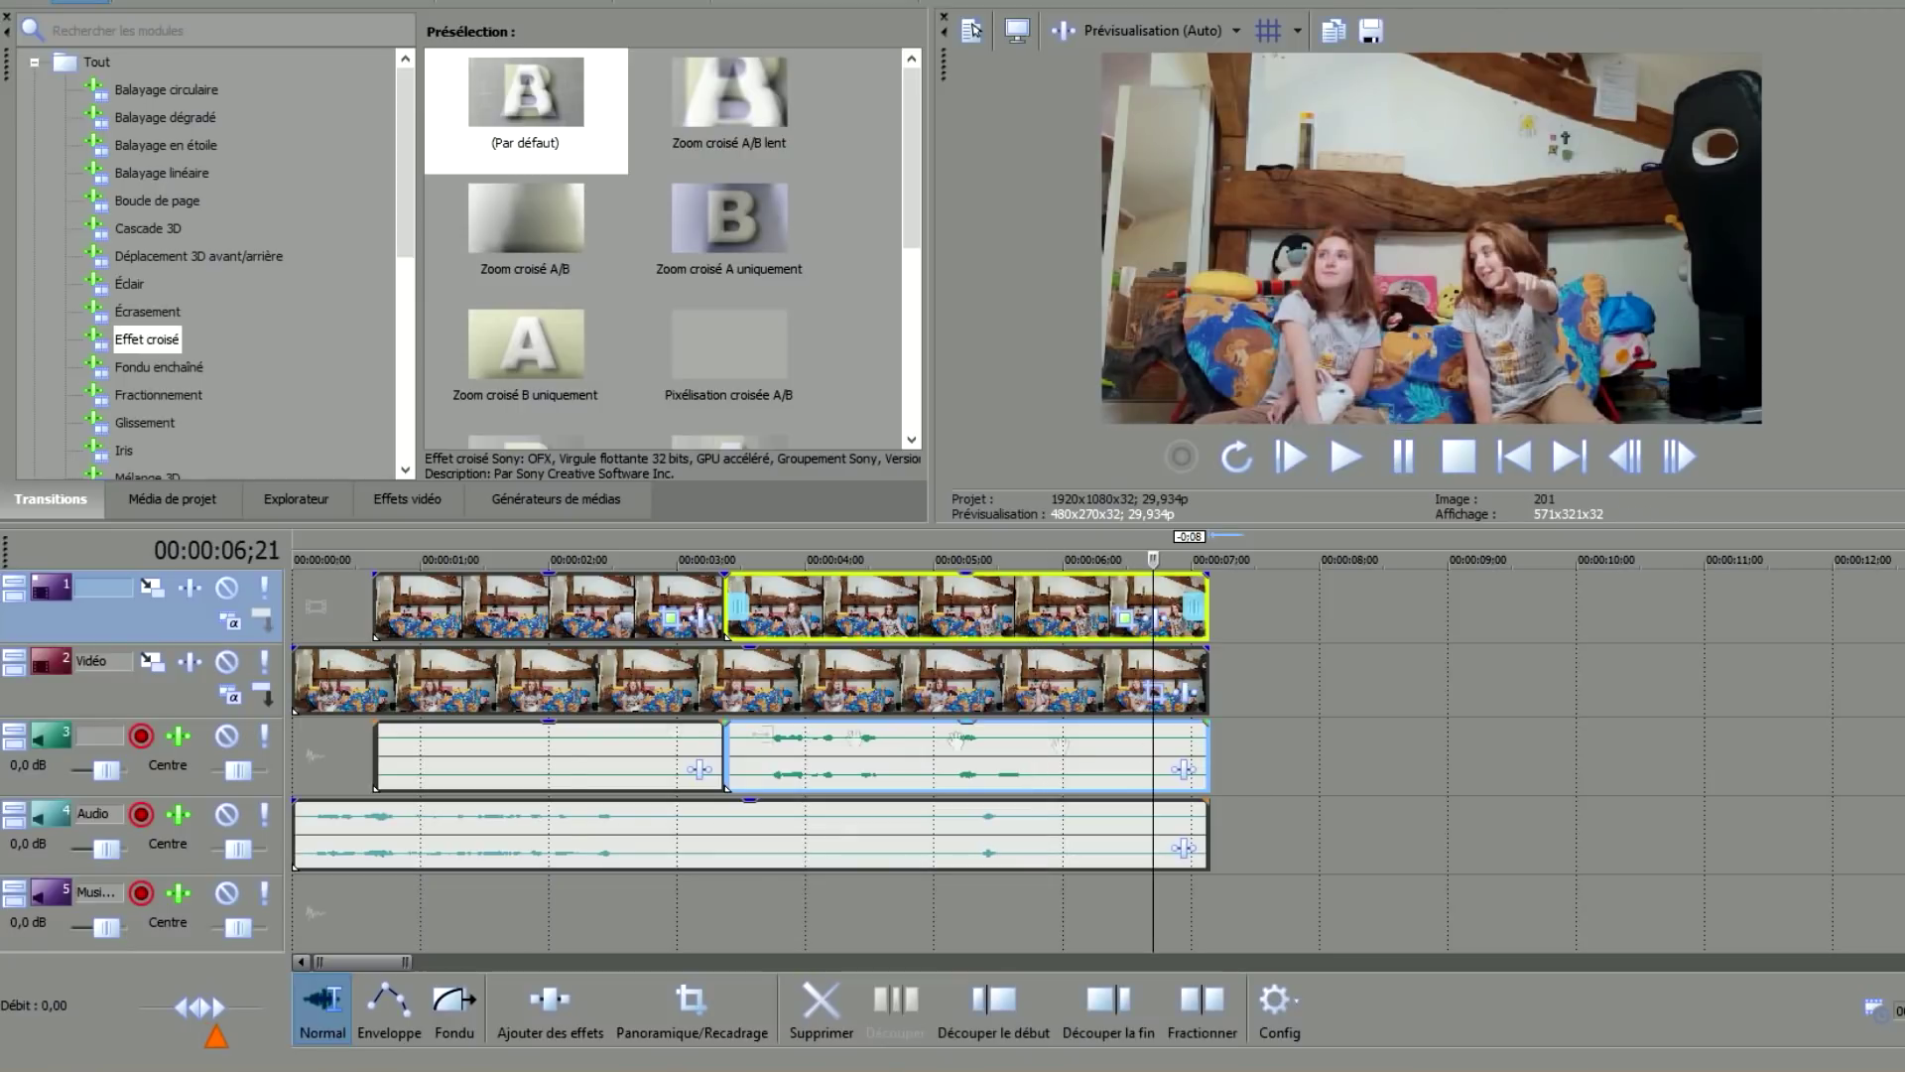
Split the clip on the Vidéo track and its audio at 00:00:03;11, in line with the cut on track 1.
{"action": "left_click", "coordinate": [644, 775]}
{"action": "left_click", "coordinate": [666, 833]}
{"action": "left_click", "coordinate": [359, 838]}
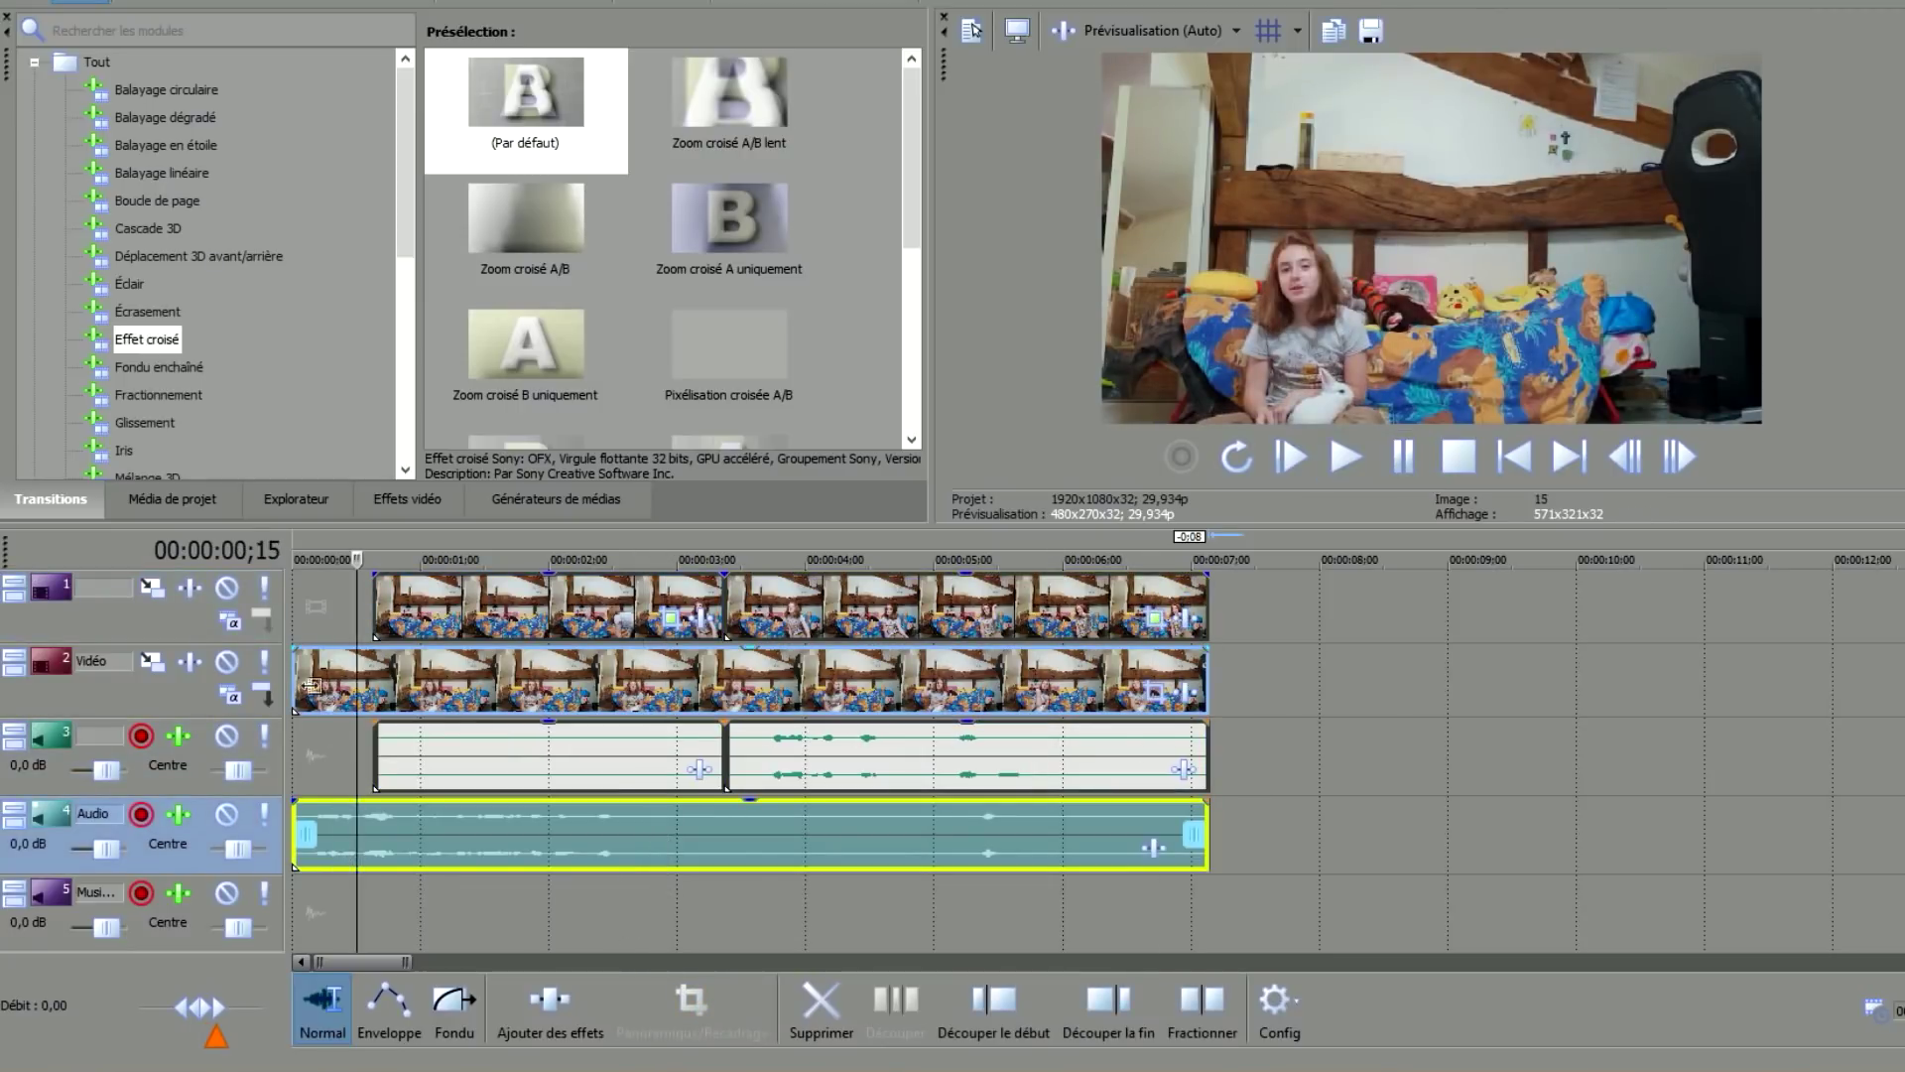
{"action": "left_click_drag", "start_coordinate": [357, 559], "coordinate": [724, 562]}
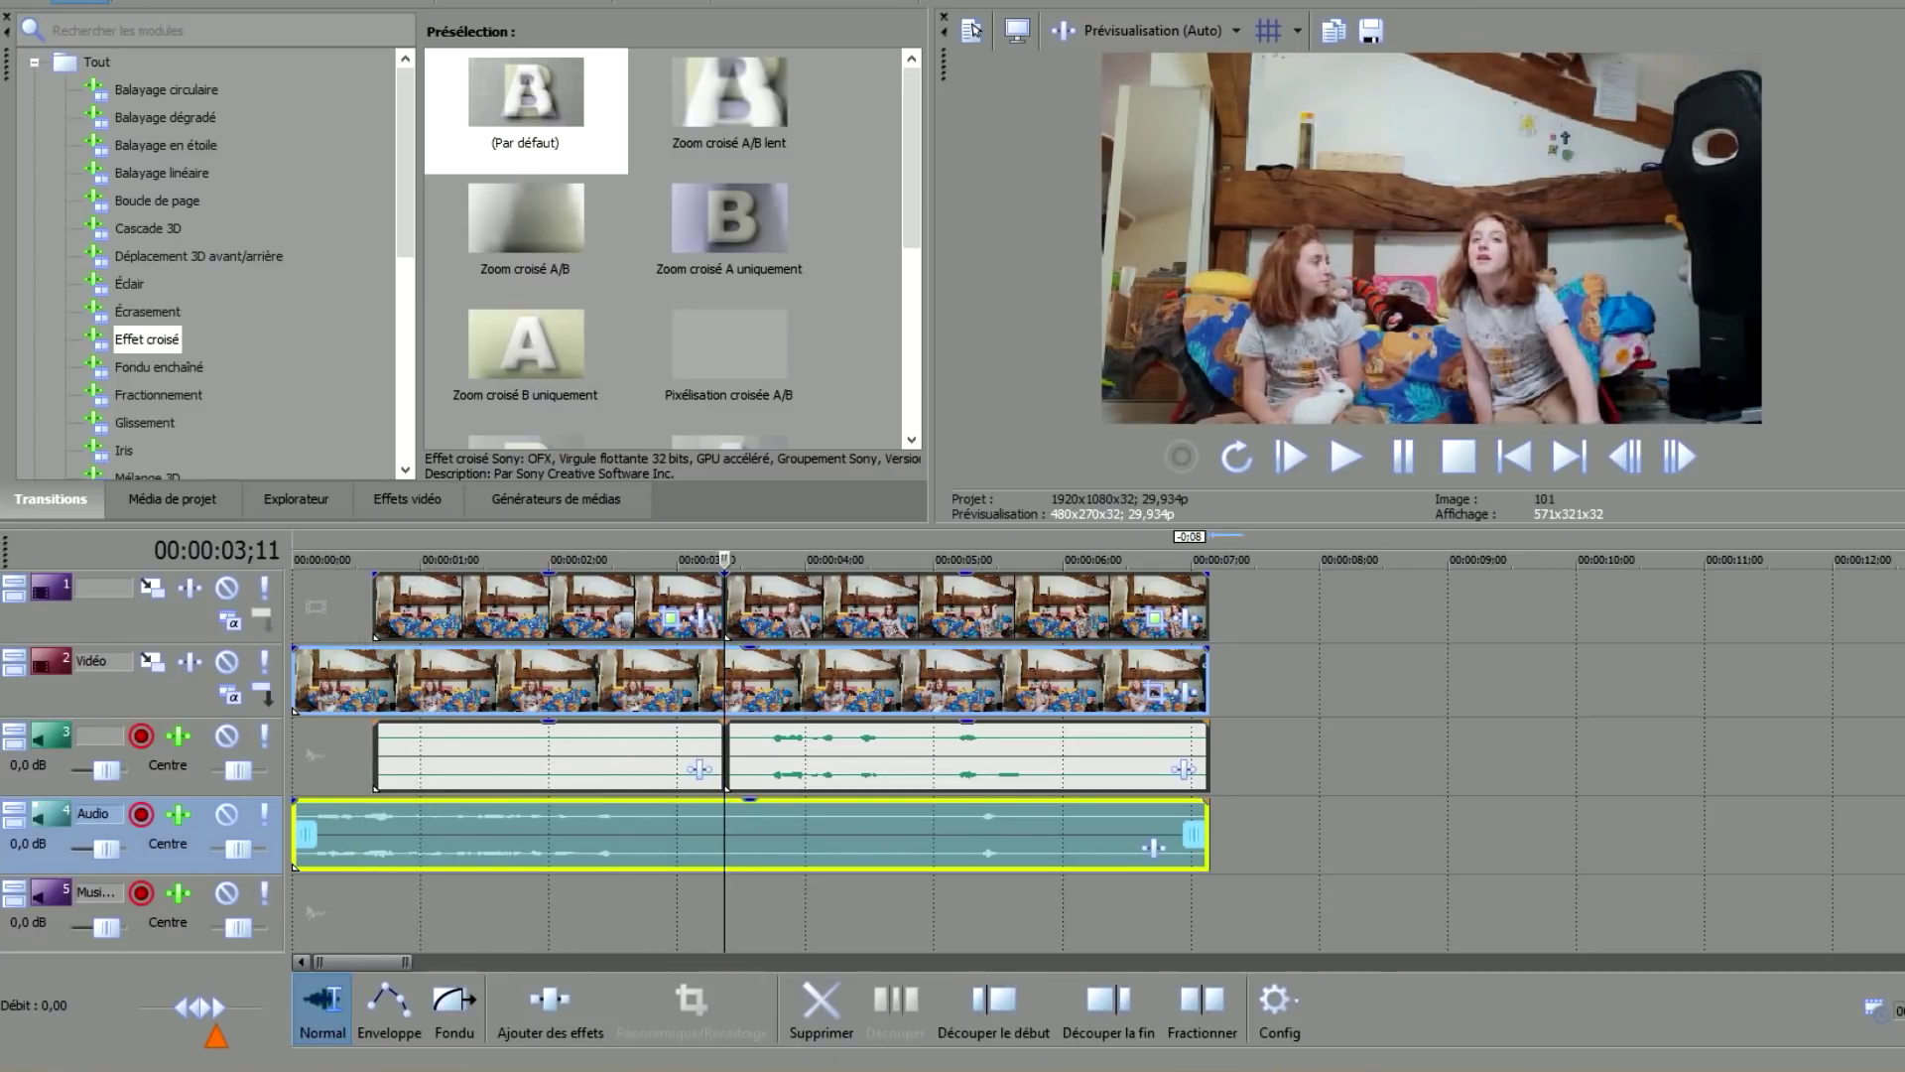
{"action": "left_click", "coordinate": [1203, 1030]}
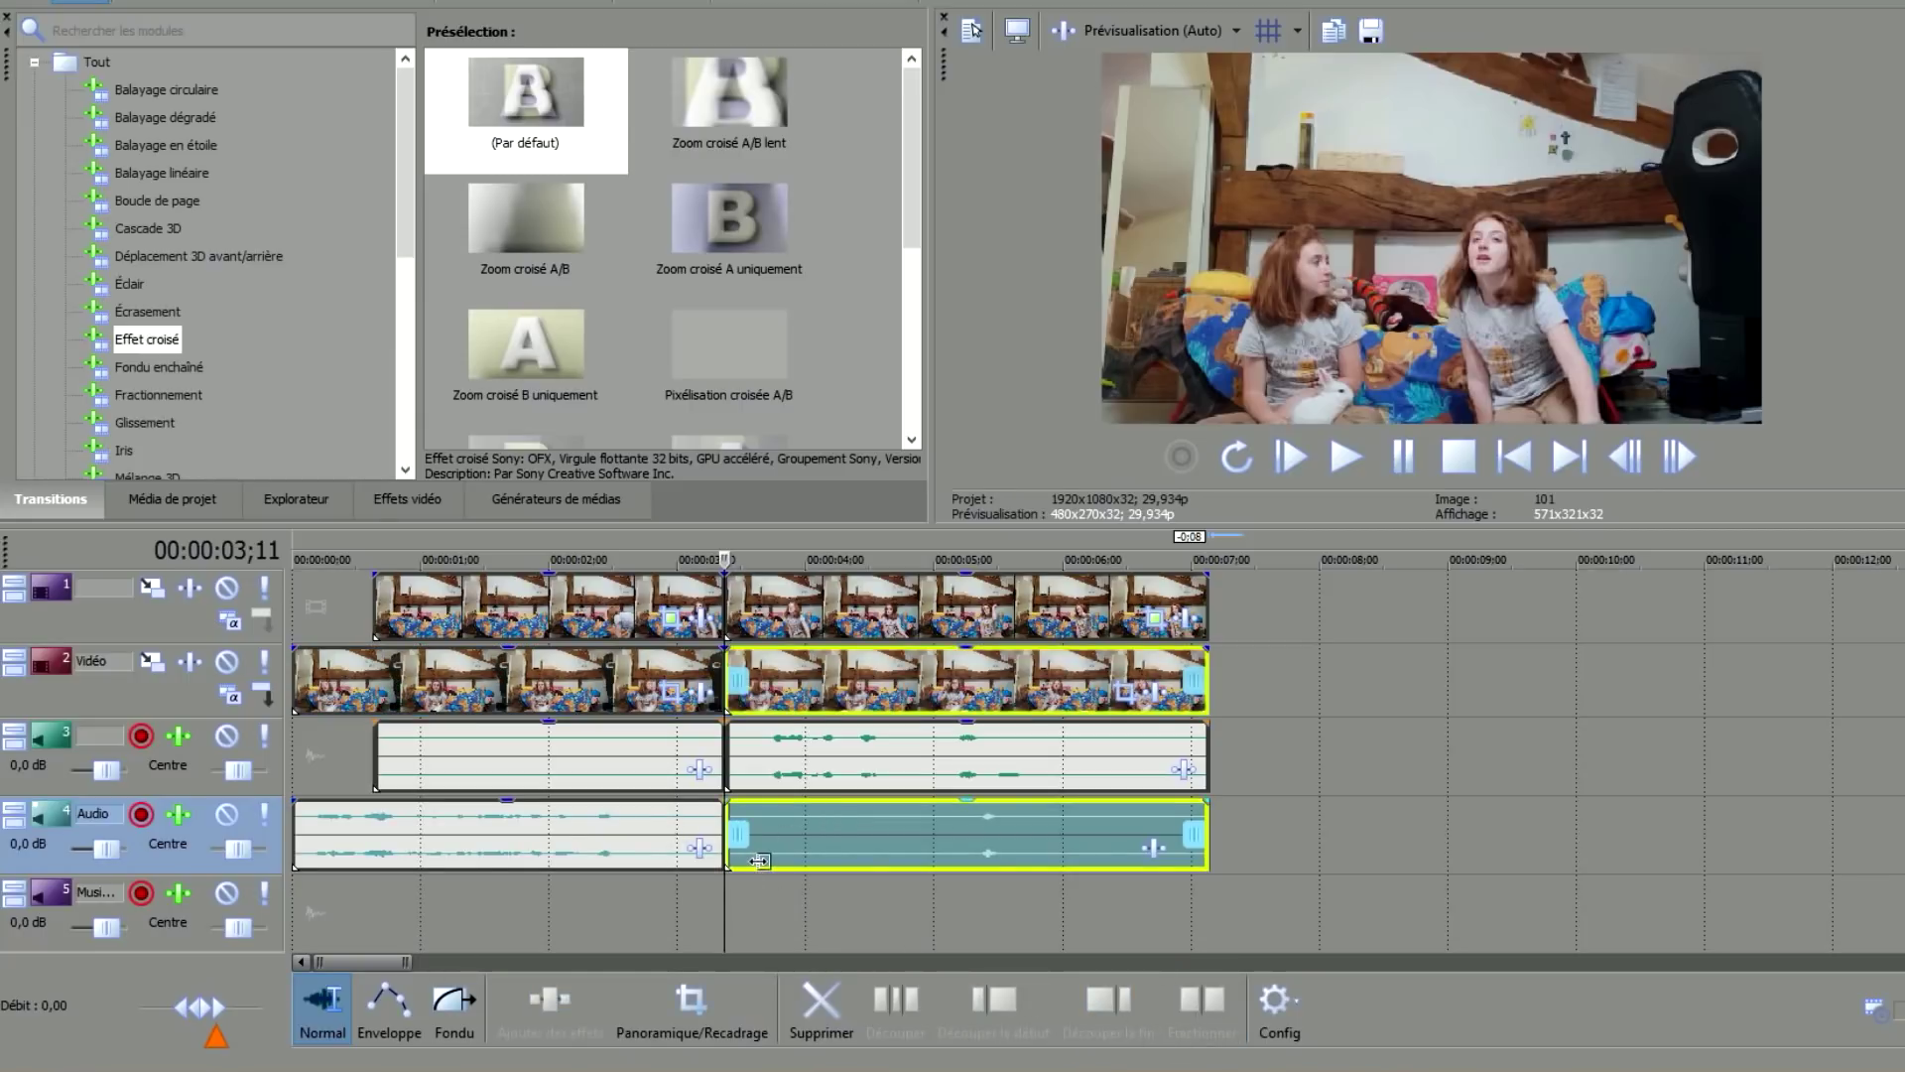
Mute the first audio clip on track 3, the one ending at the 00:00:03;11 cut.
{"action": "left_click", "coordinate": [515, 779]}
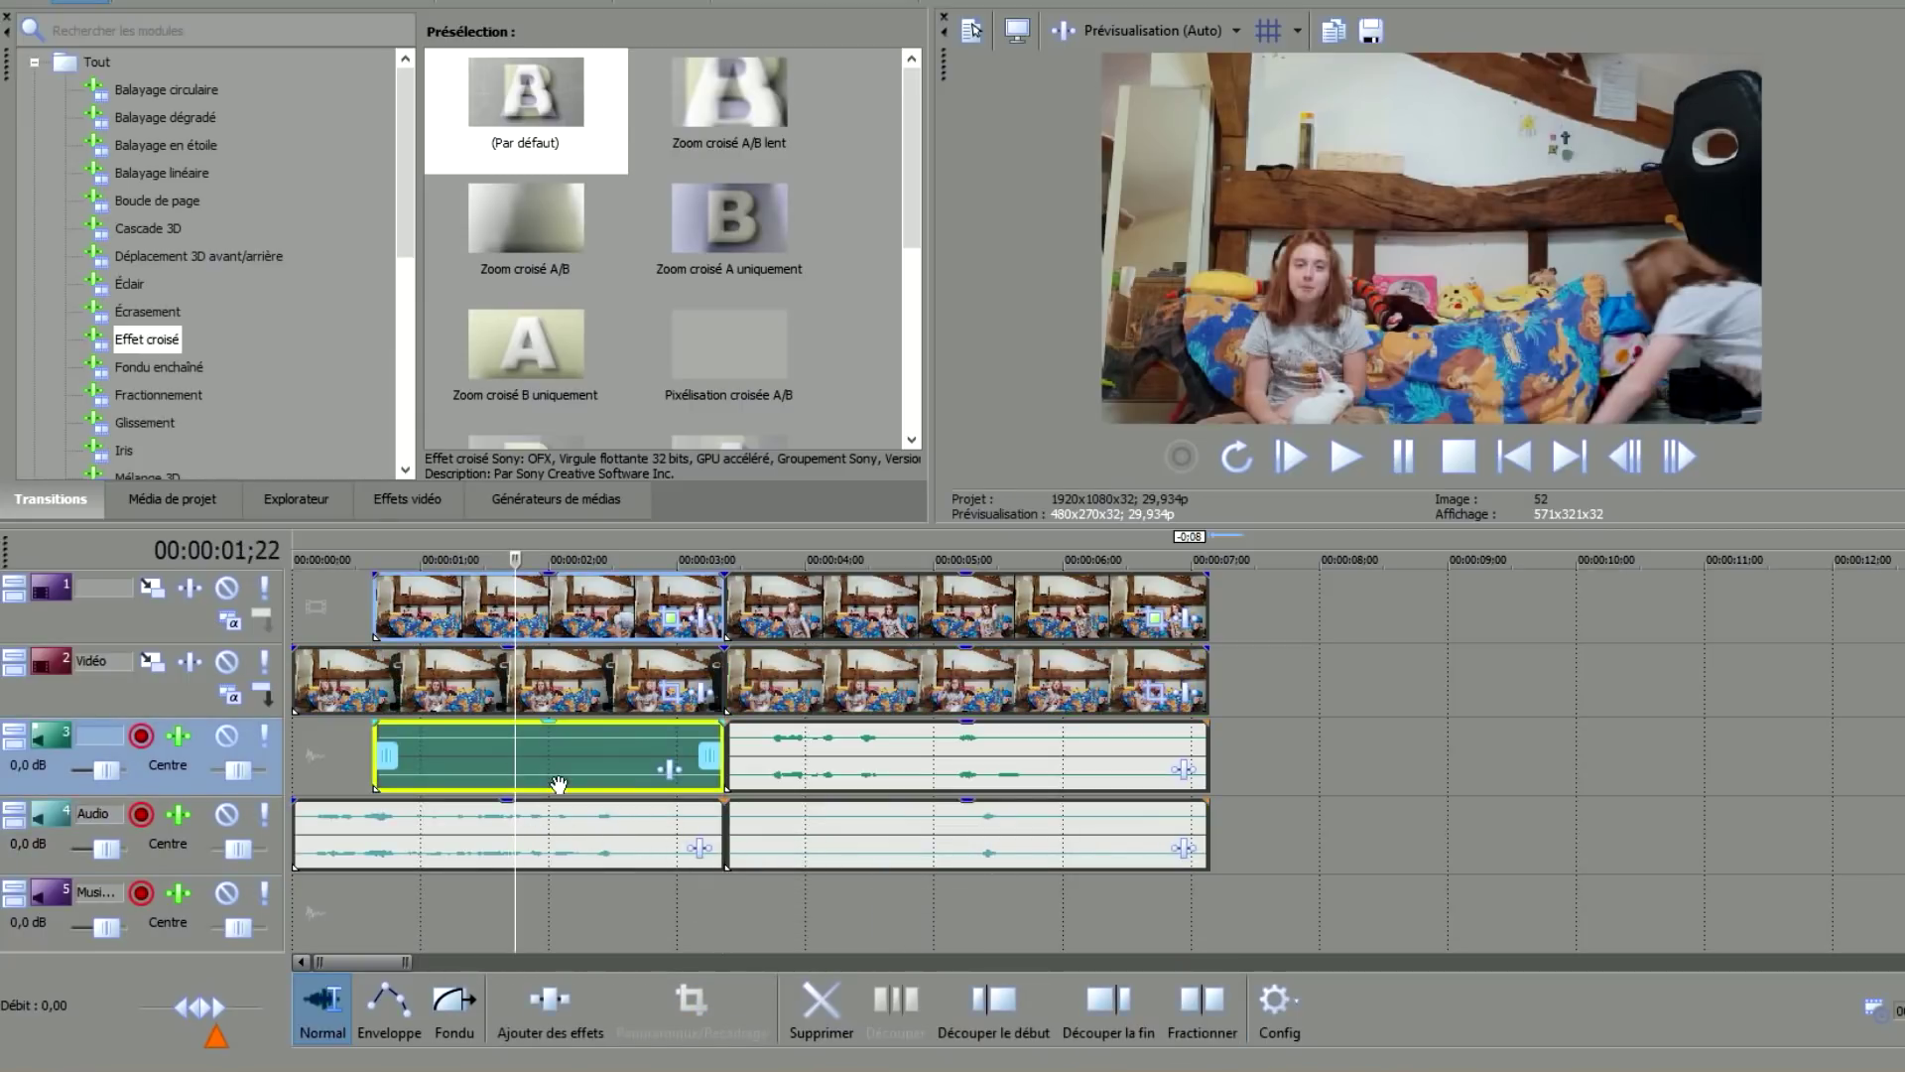
{"action": "left_click", "coordinate": [600, 770]}
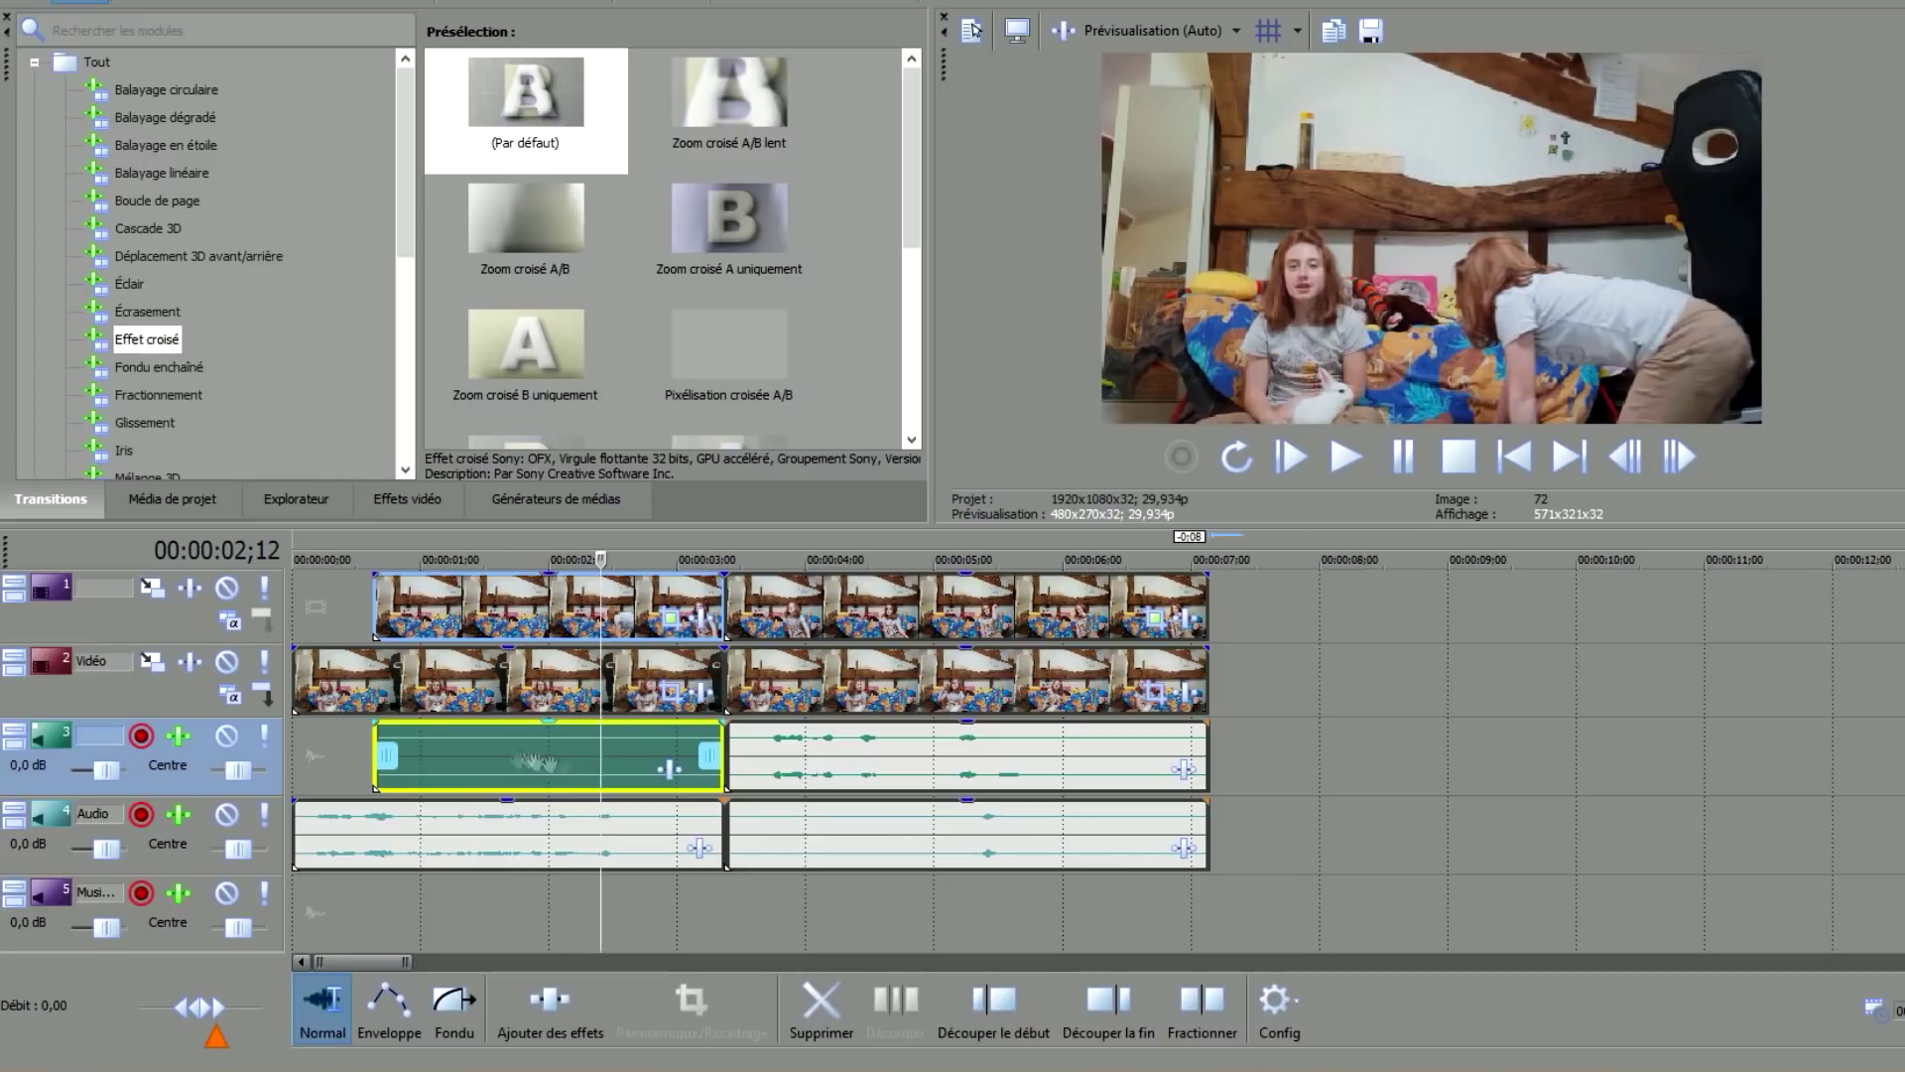
{"action": "right_click", "coordinate": [574, 771]}
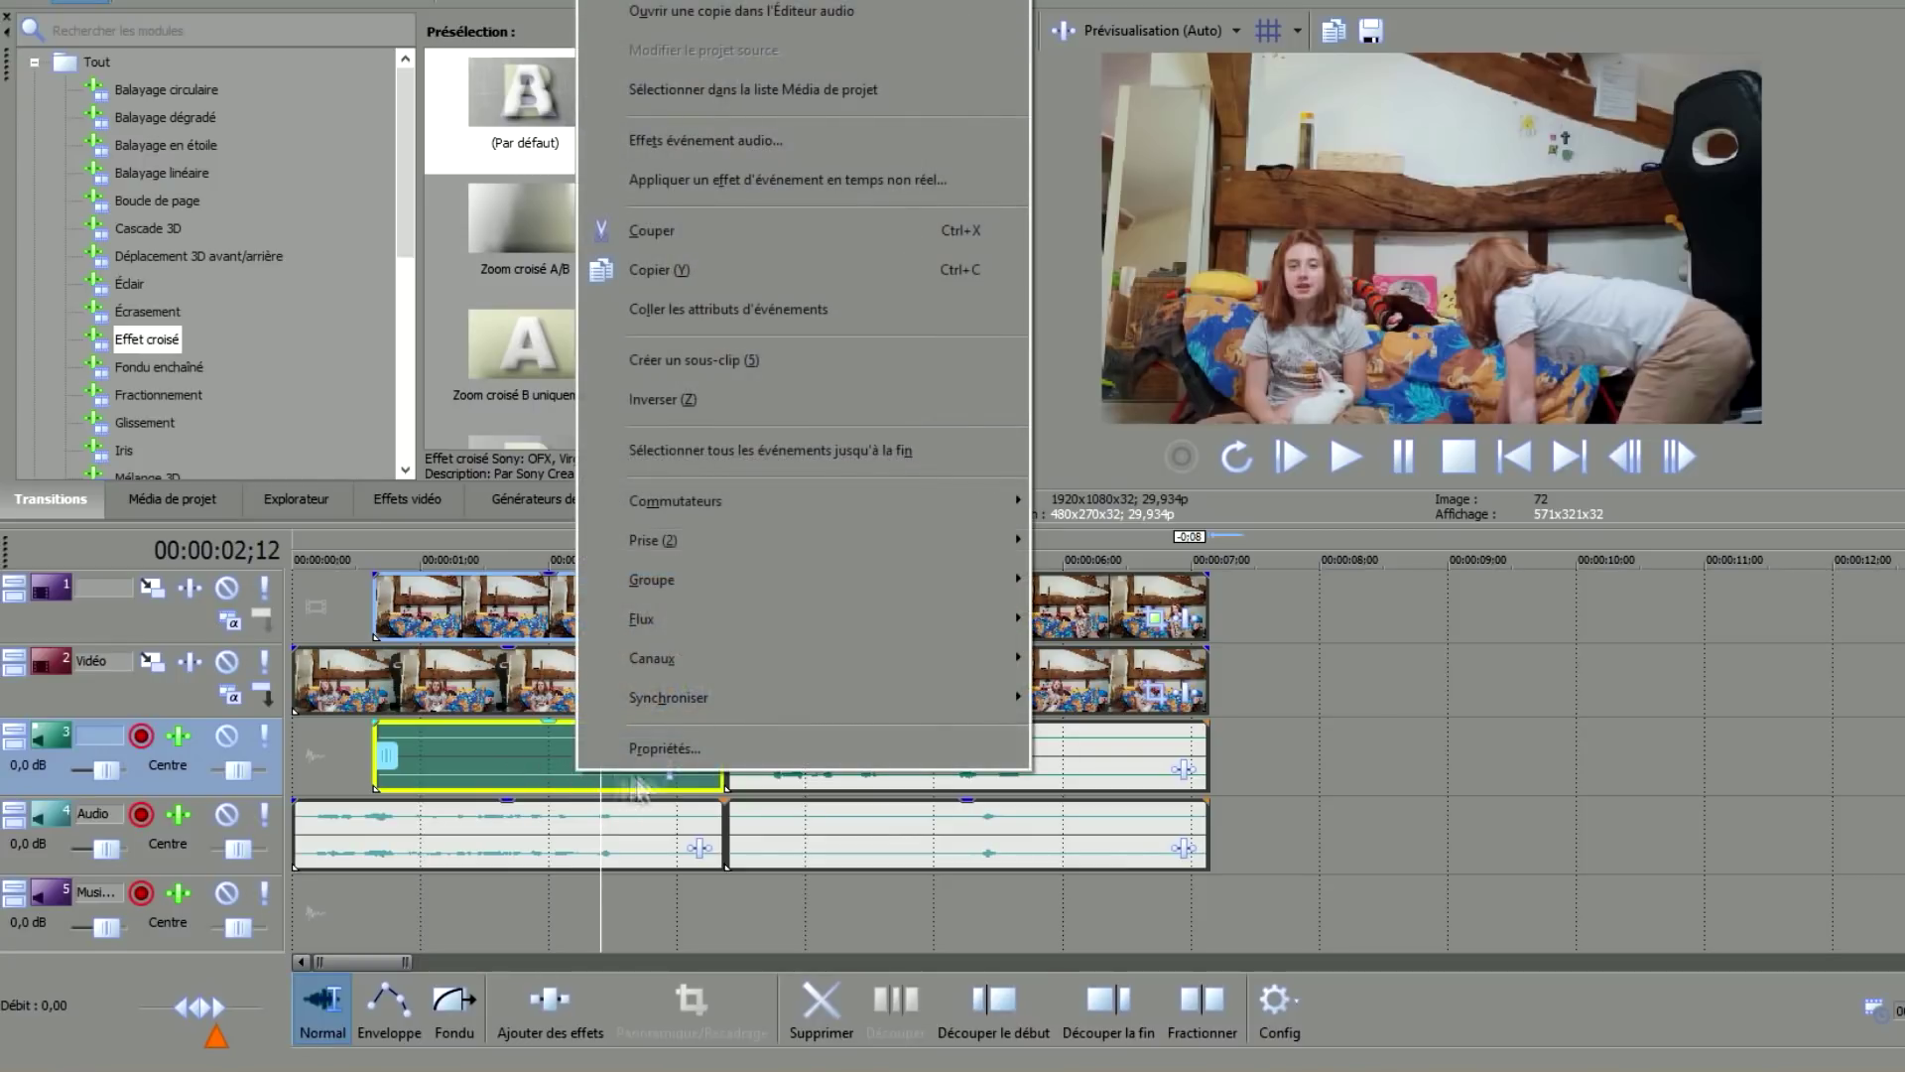
{"action": "mouse_move", "coordinate": [740, 500]}
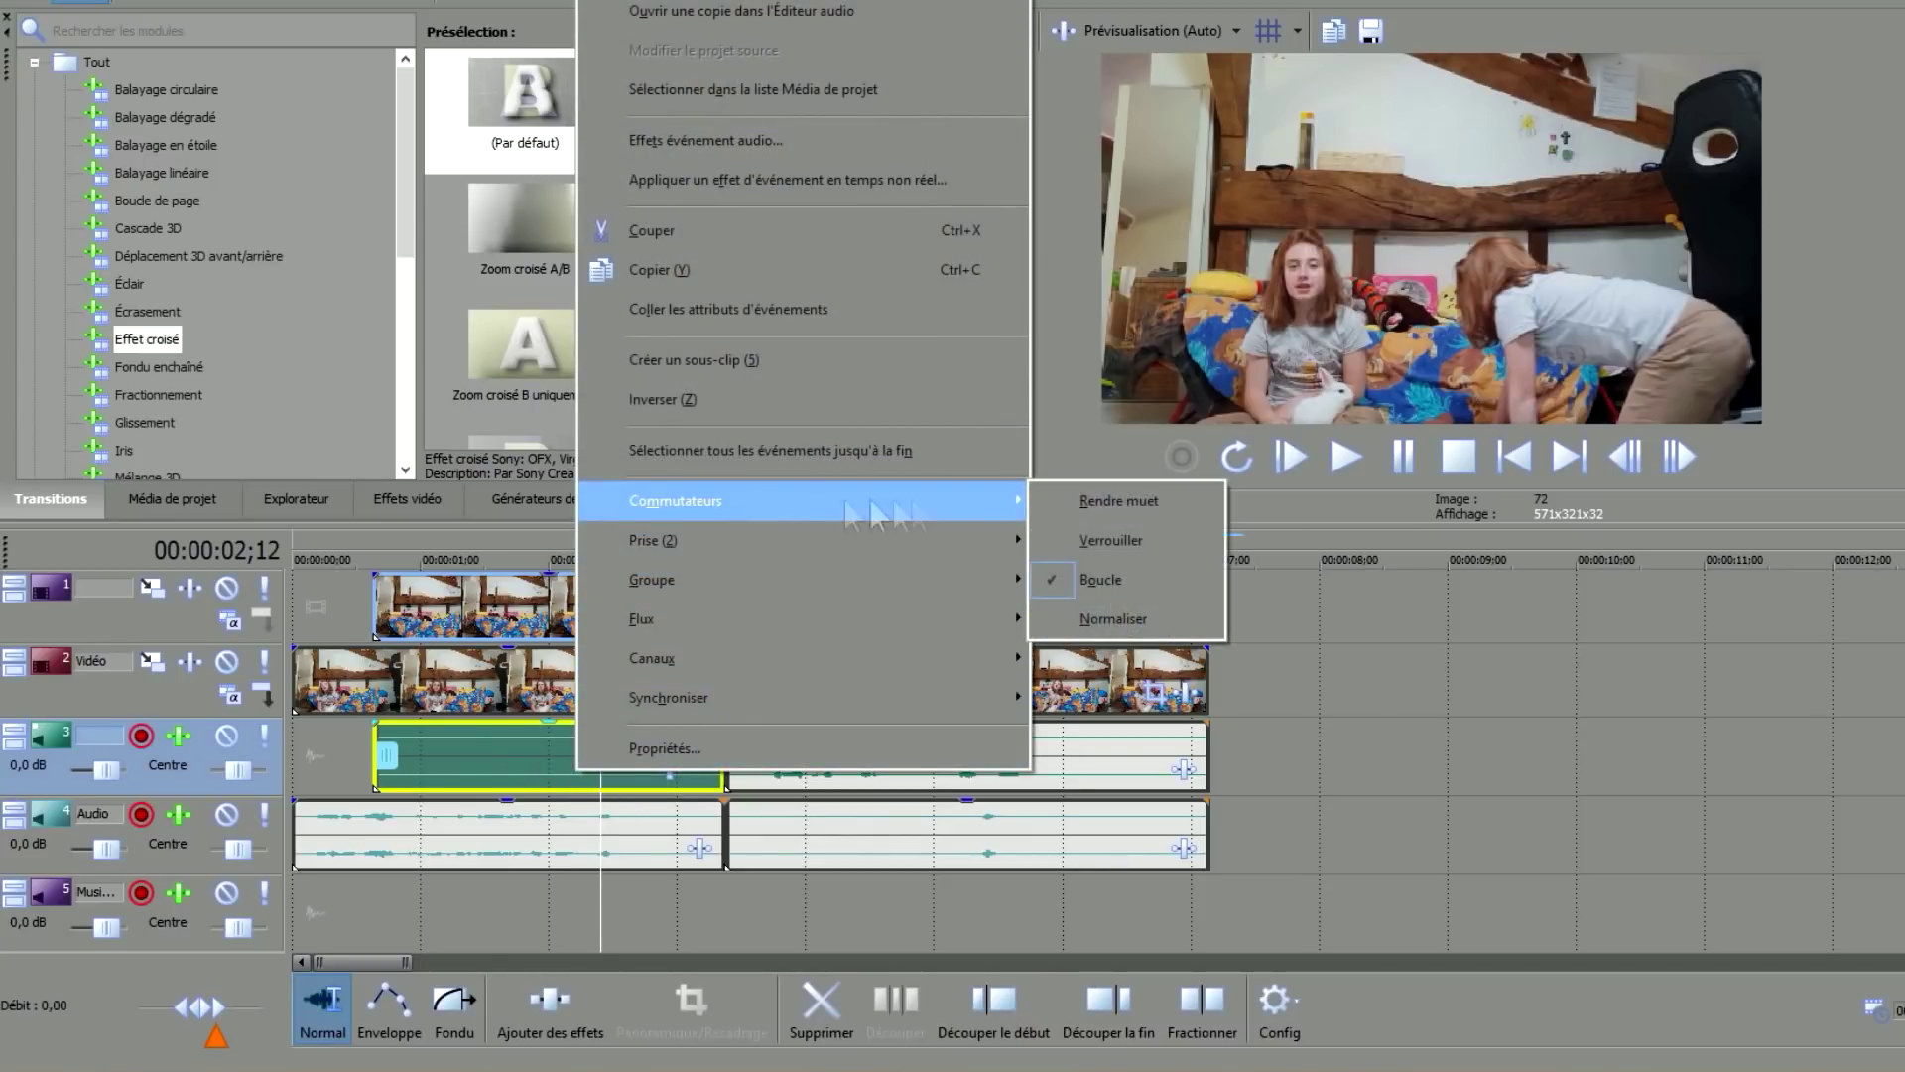
{"action": "left_click", "coordinate": [1131, 498]}
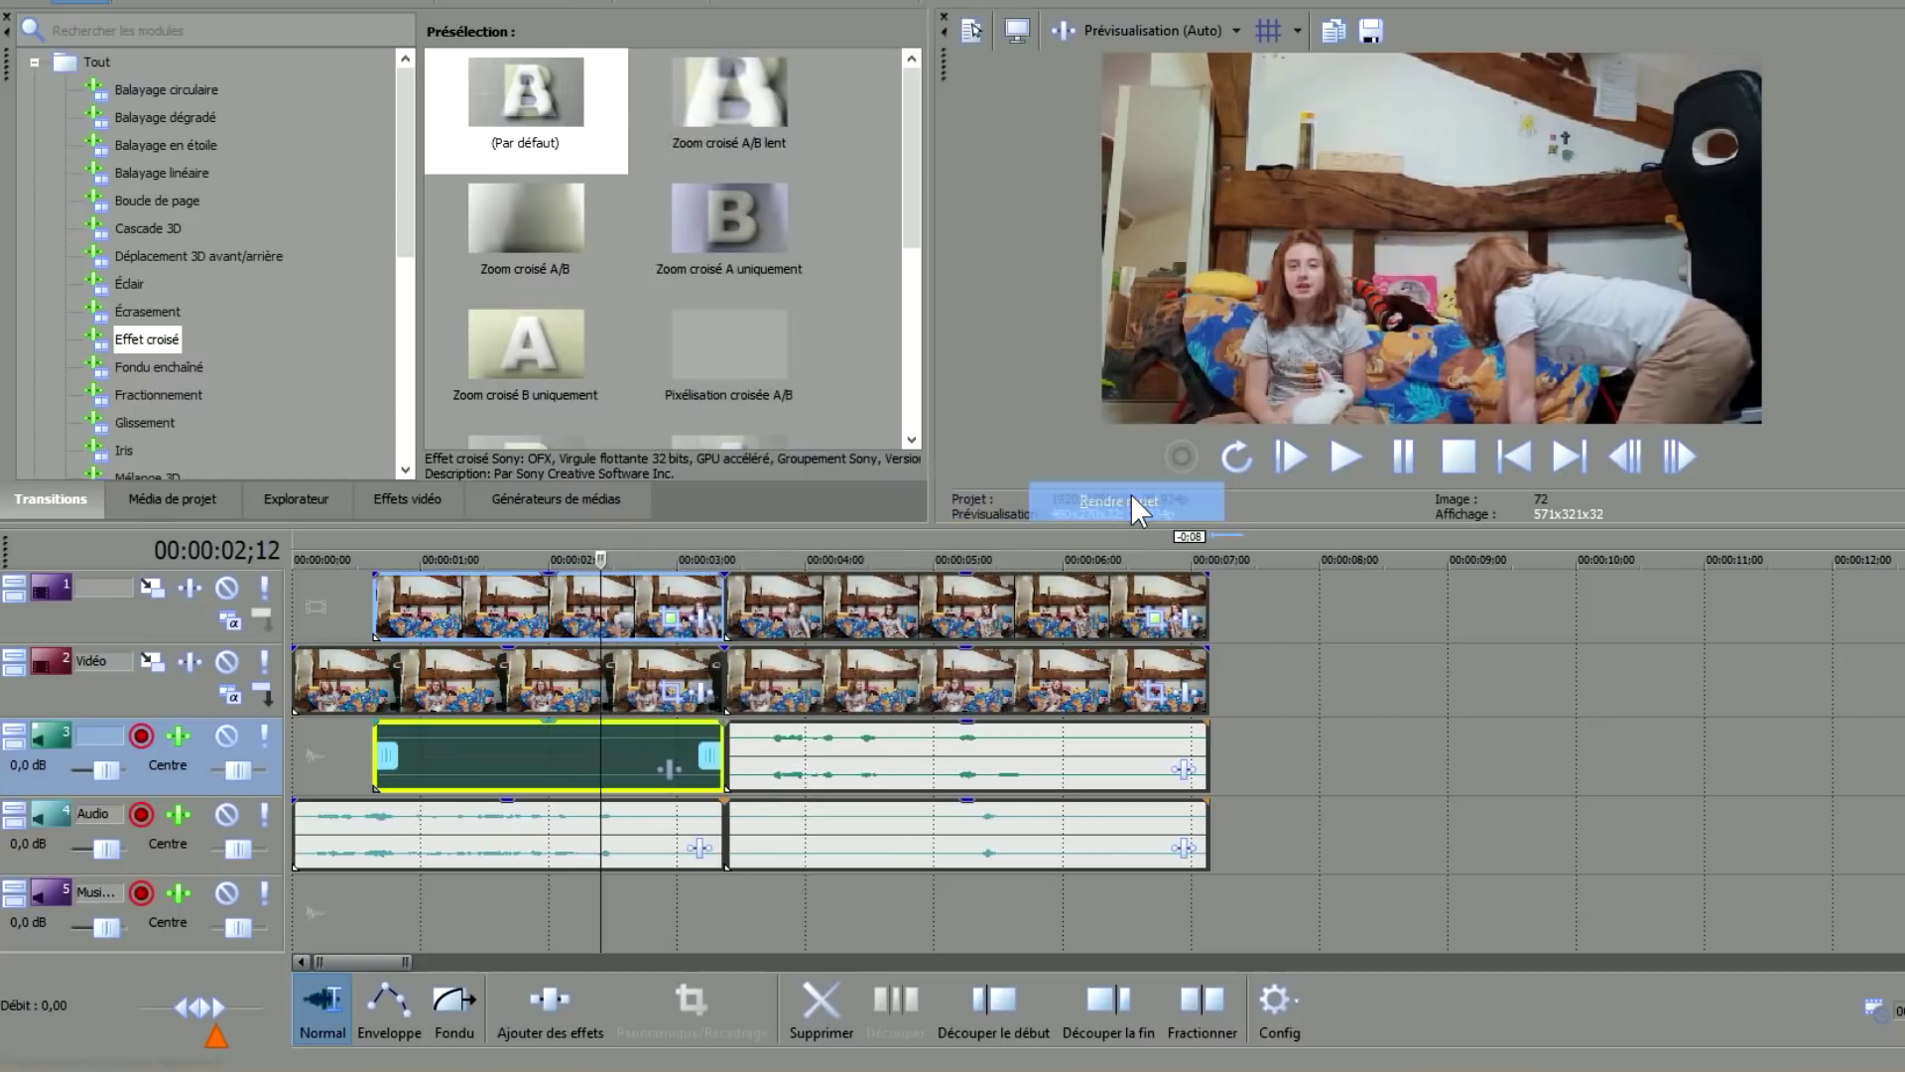
Play through the second Audio track clip to find where to cut, and split it with its video at 00:00:04;25.
{"action": "left_click", "coordinate": [801, 844]}
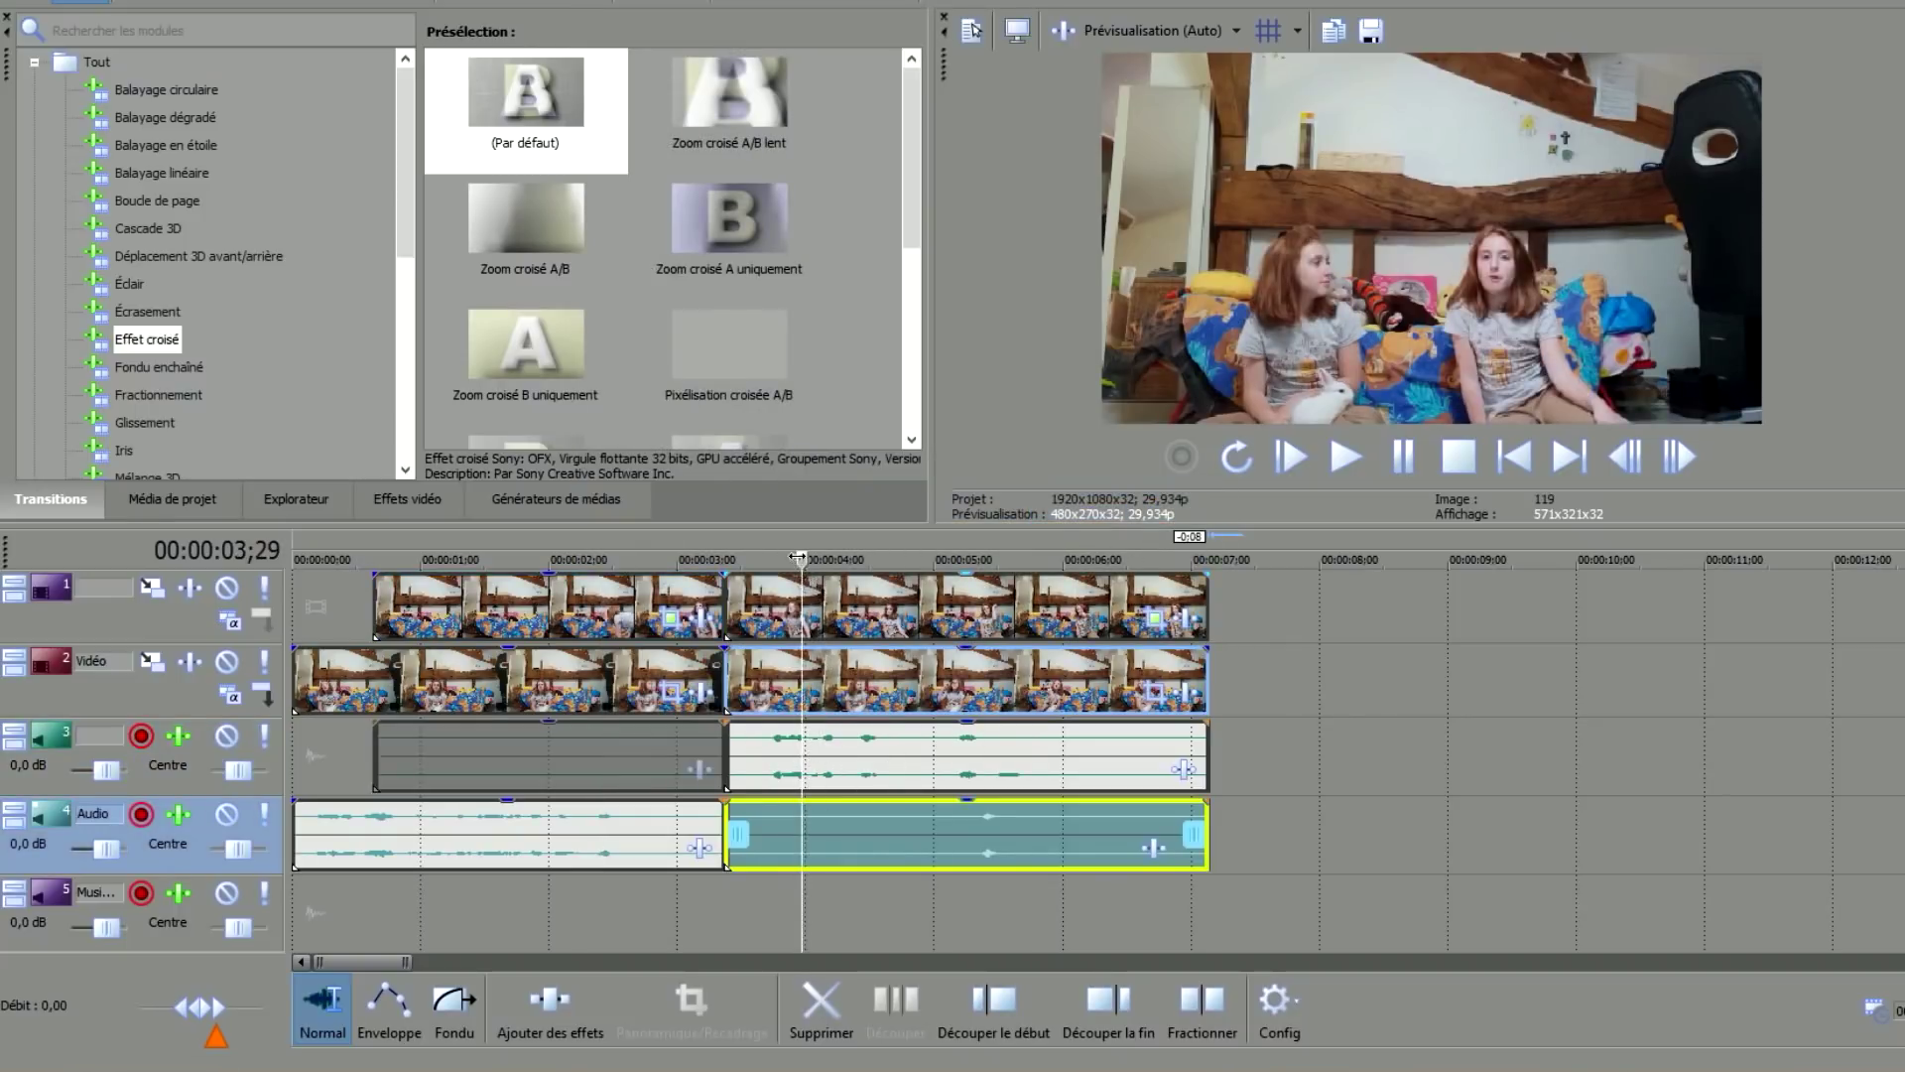
{"action": "left_click", "coordinate": [754, 841]}
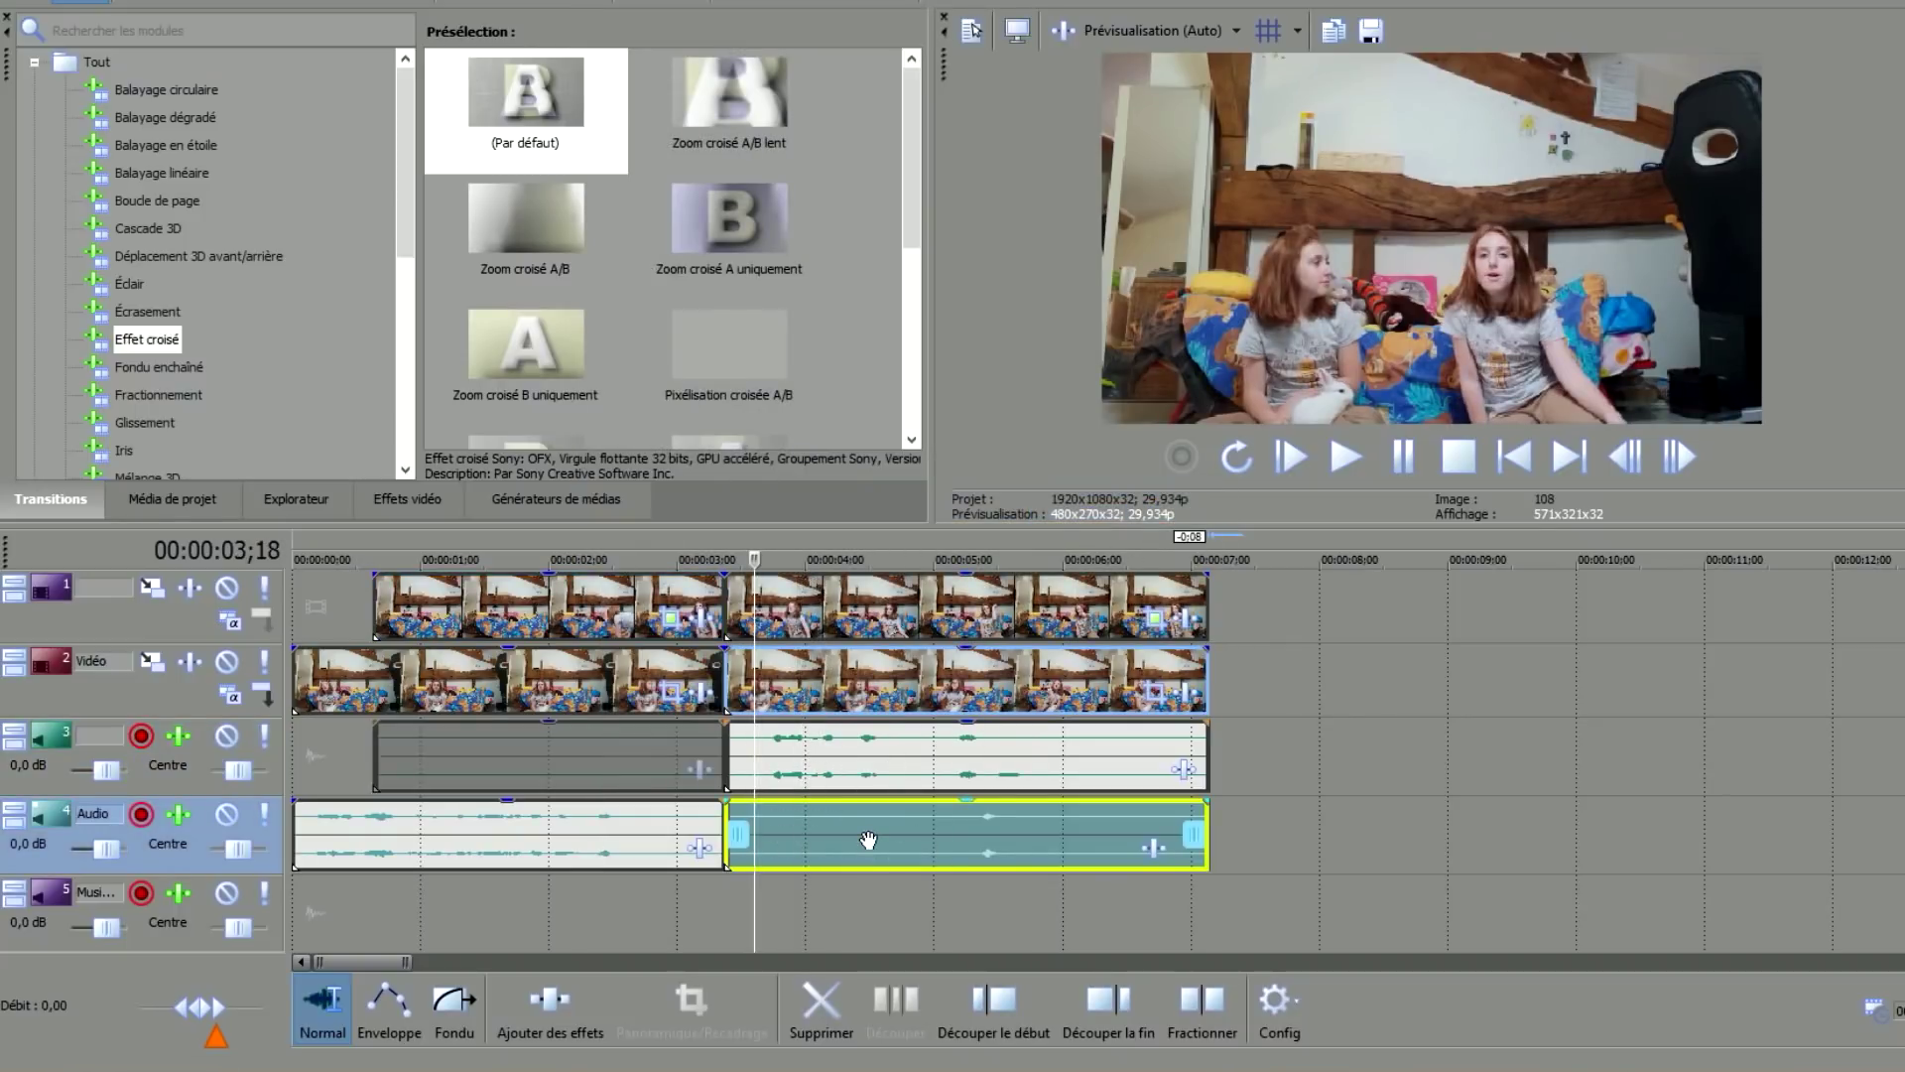
{"action": "key", "text": "space"}
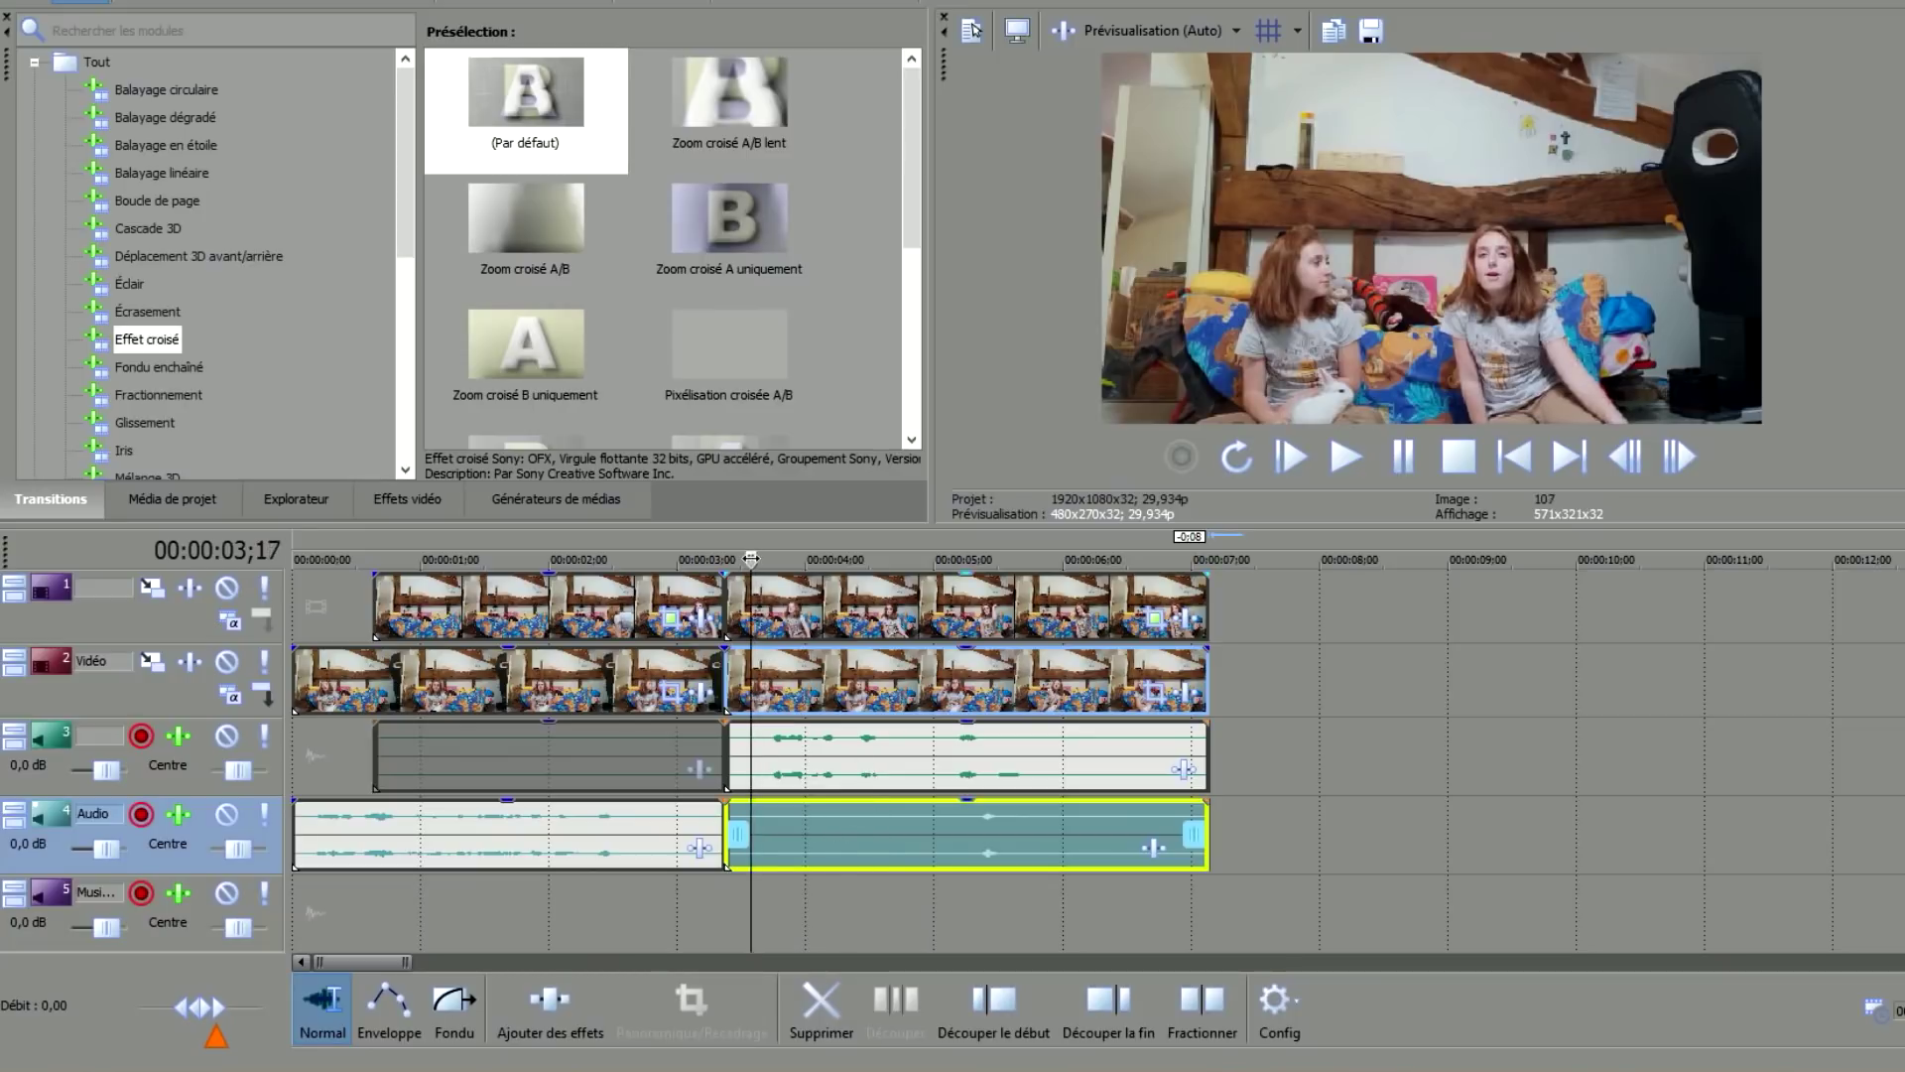
{"action": "key", "text": "space"}
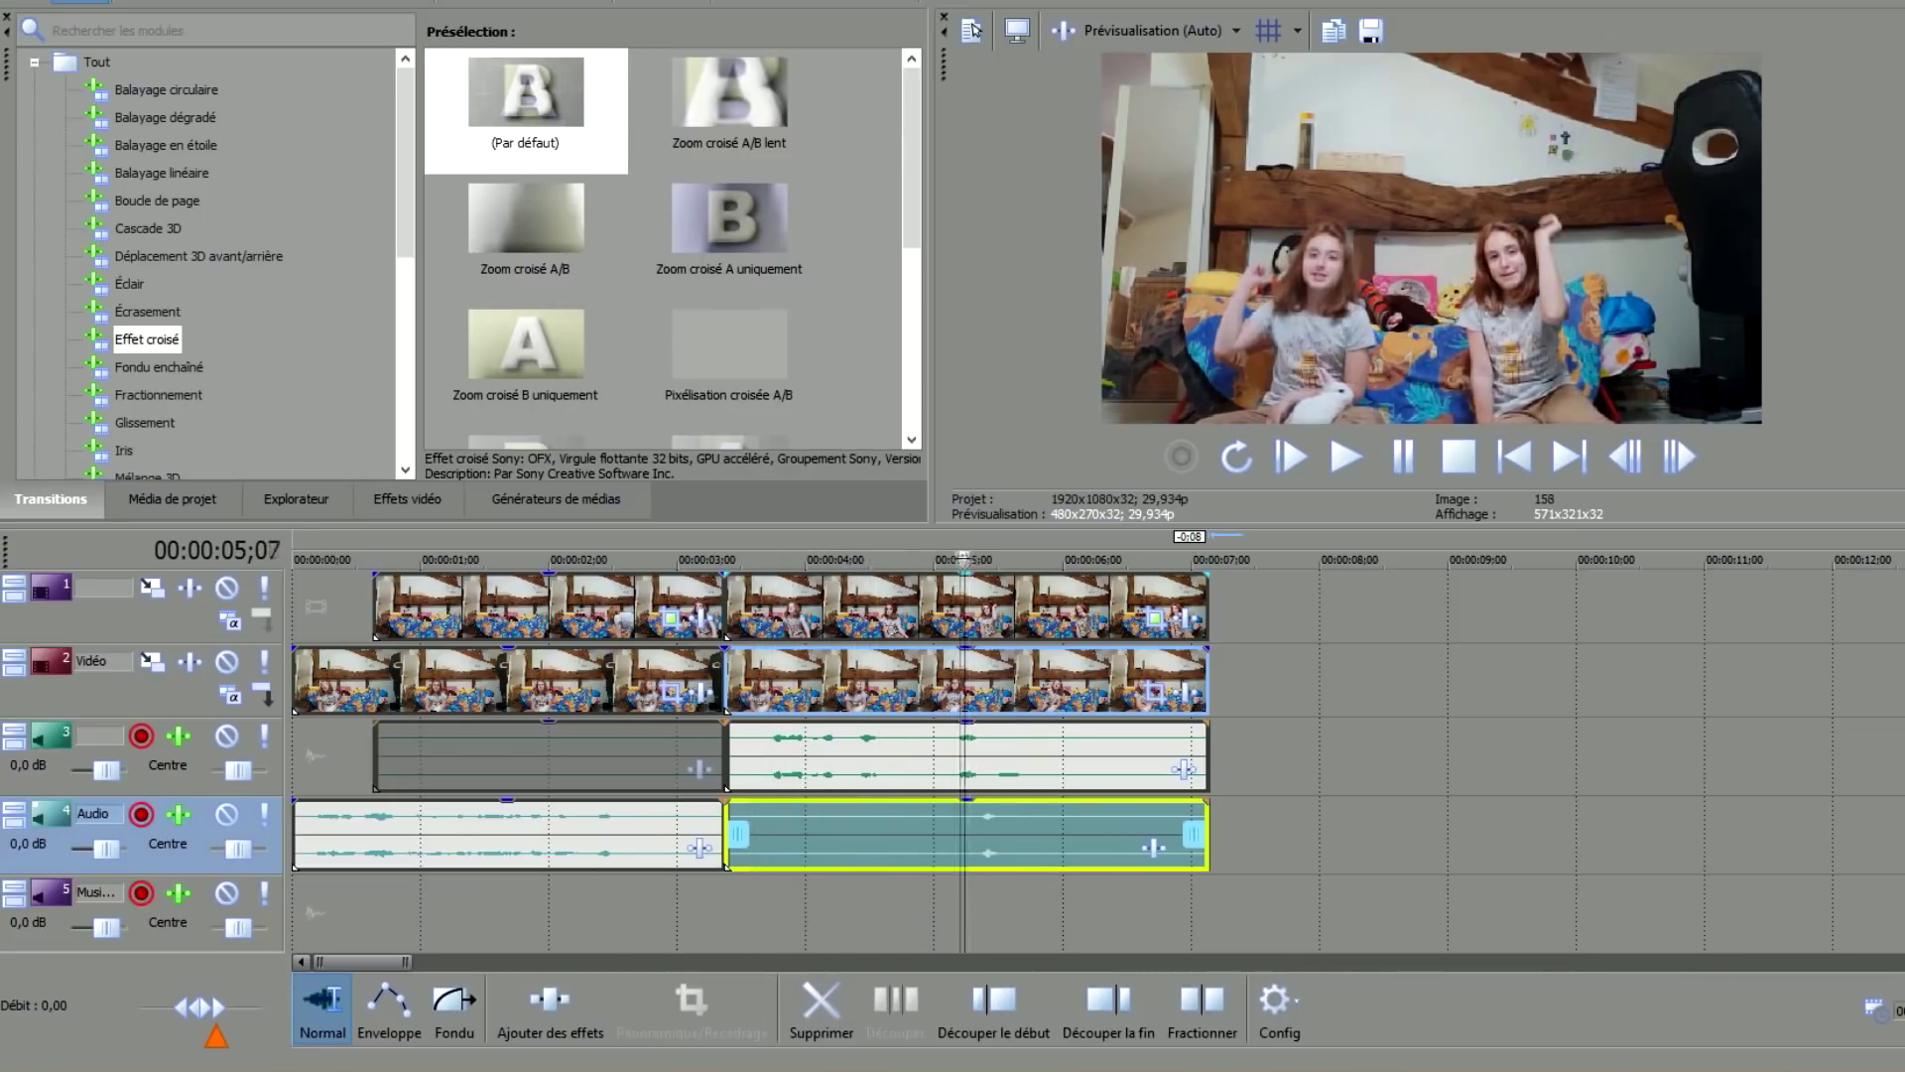
{"action": "left_click", "coordinate": [1361, 466]}
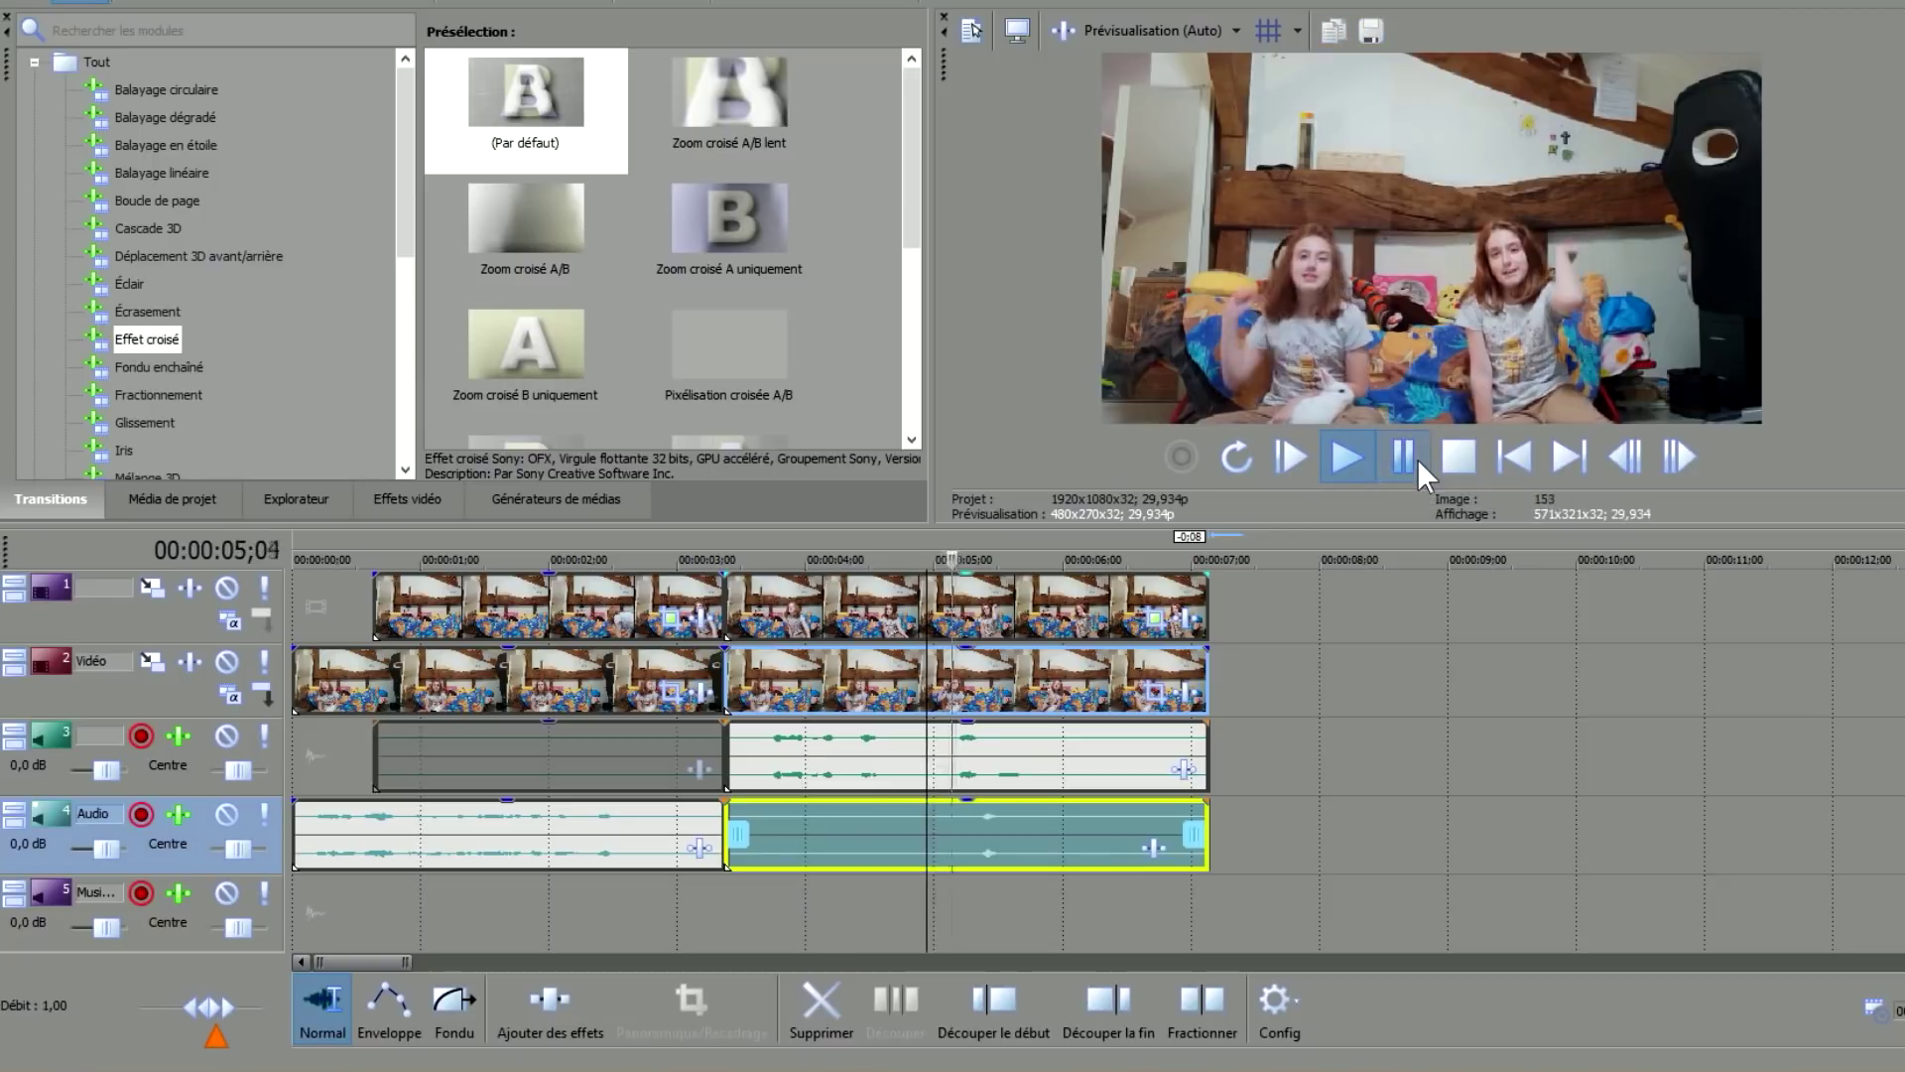
{"action": "left_click", "coordinate": [914, 559]}
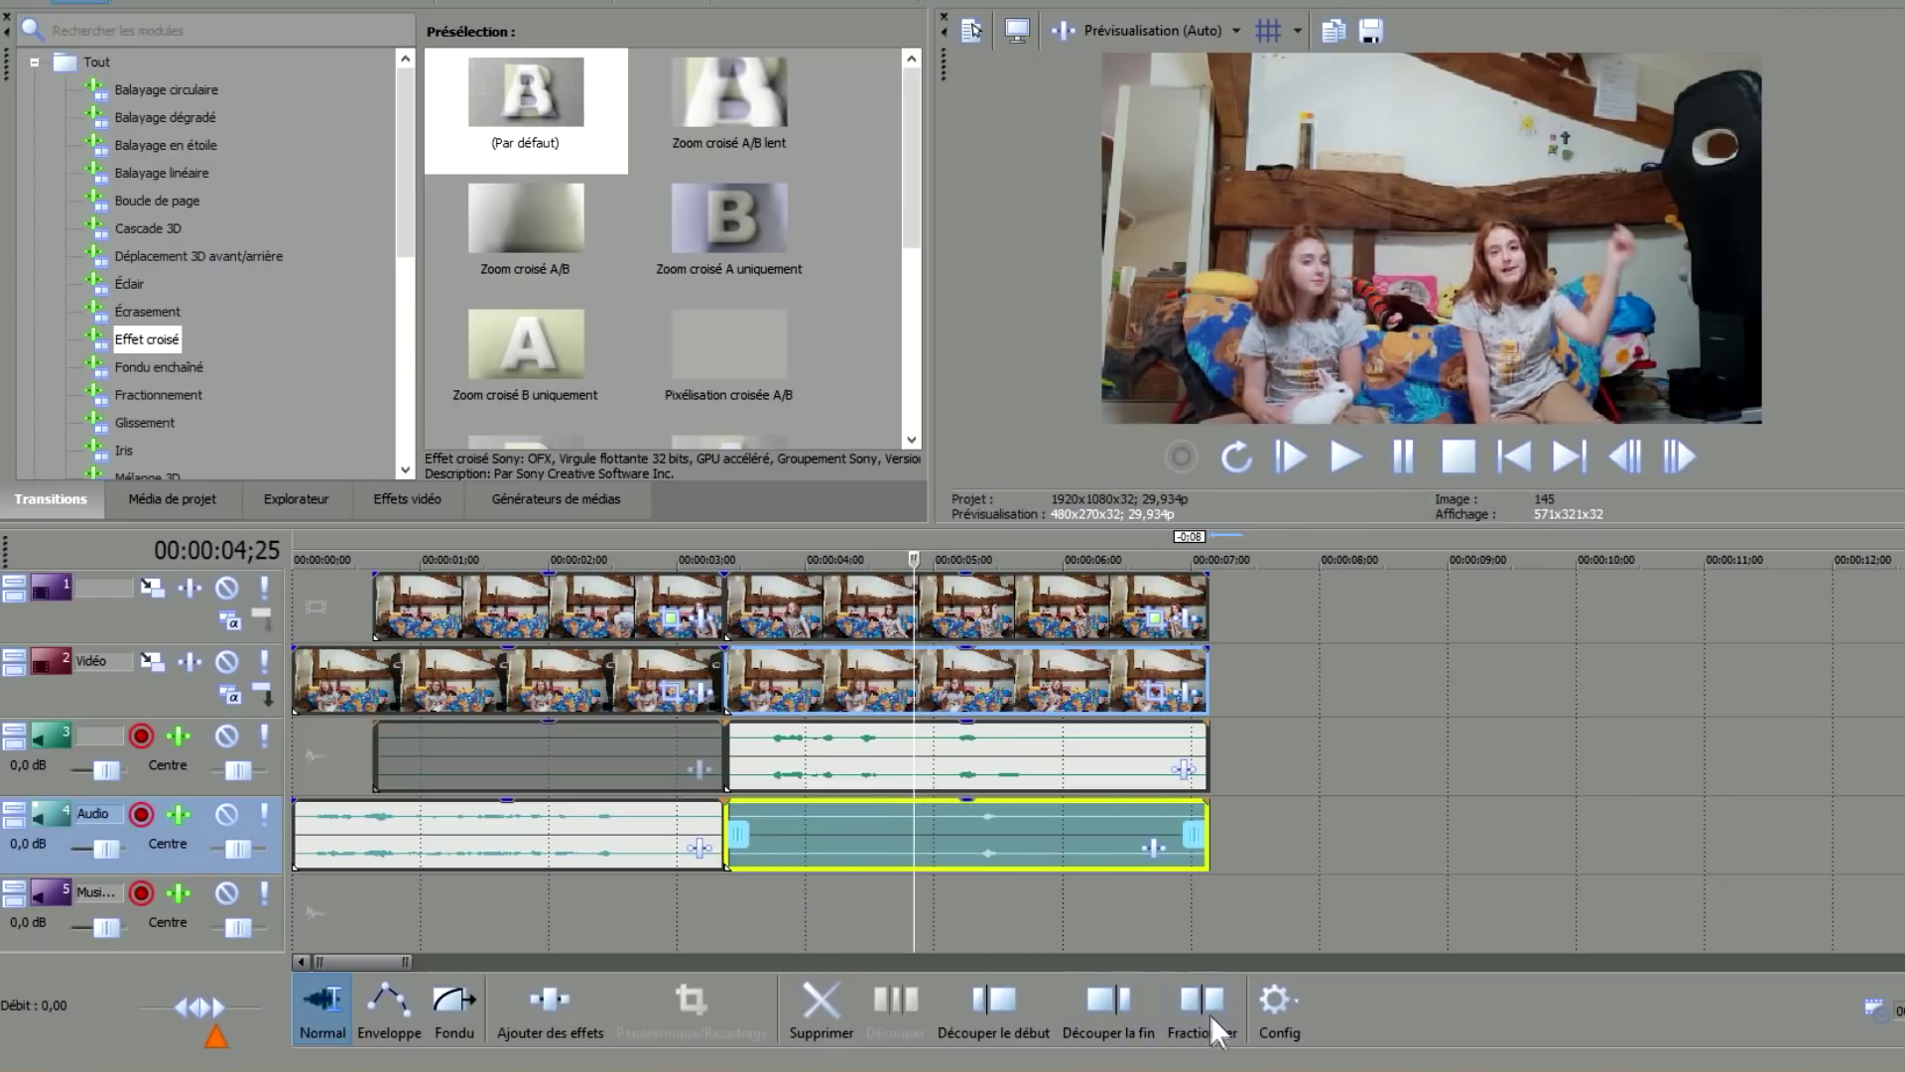
{"action": "left_click", "coordinate": [1202, 1002]}
Mute the middle clip on the Audio track, ending at 00:00:04;25, and play back the result.
{"action": "right_click", "coordinate": [827, 850]}
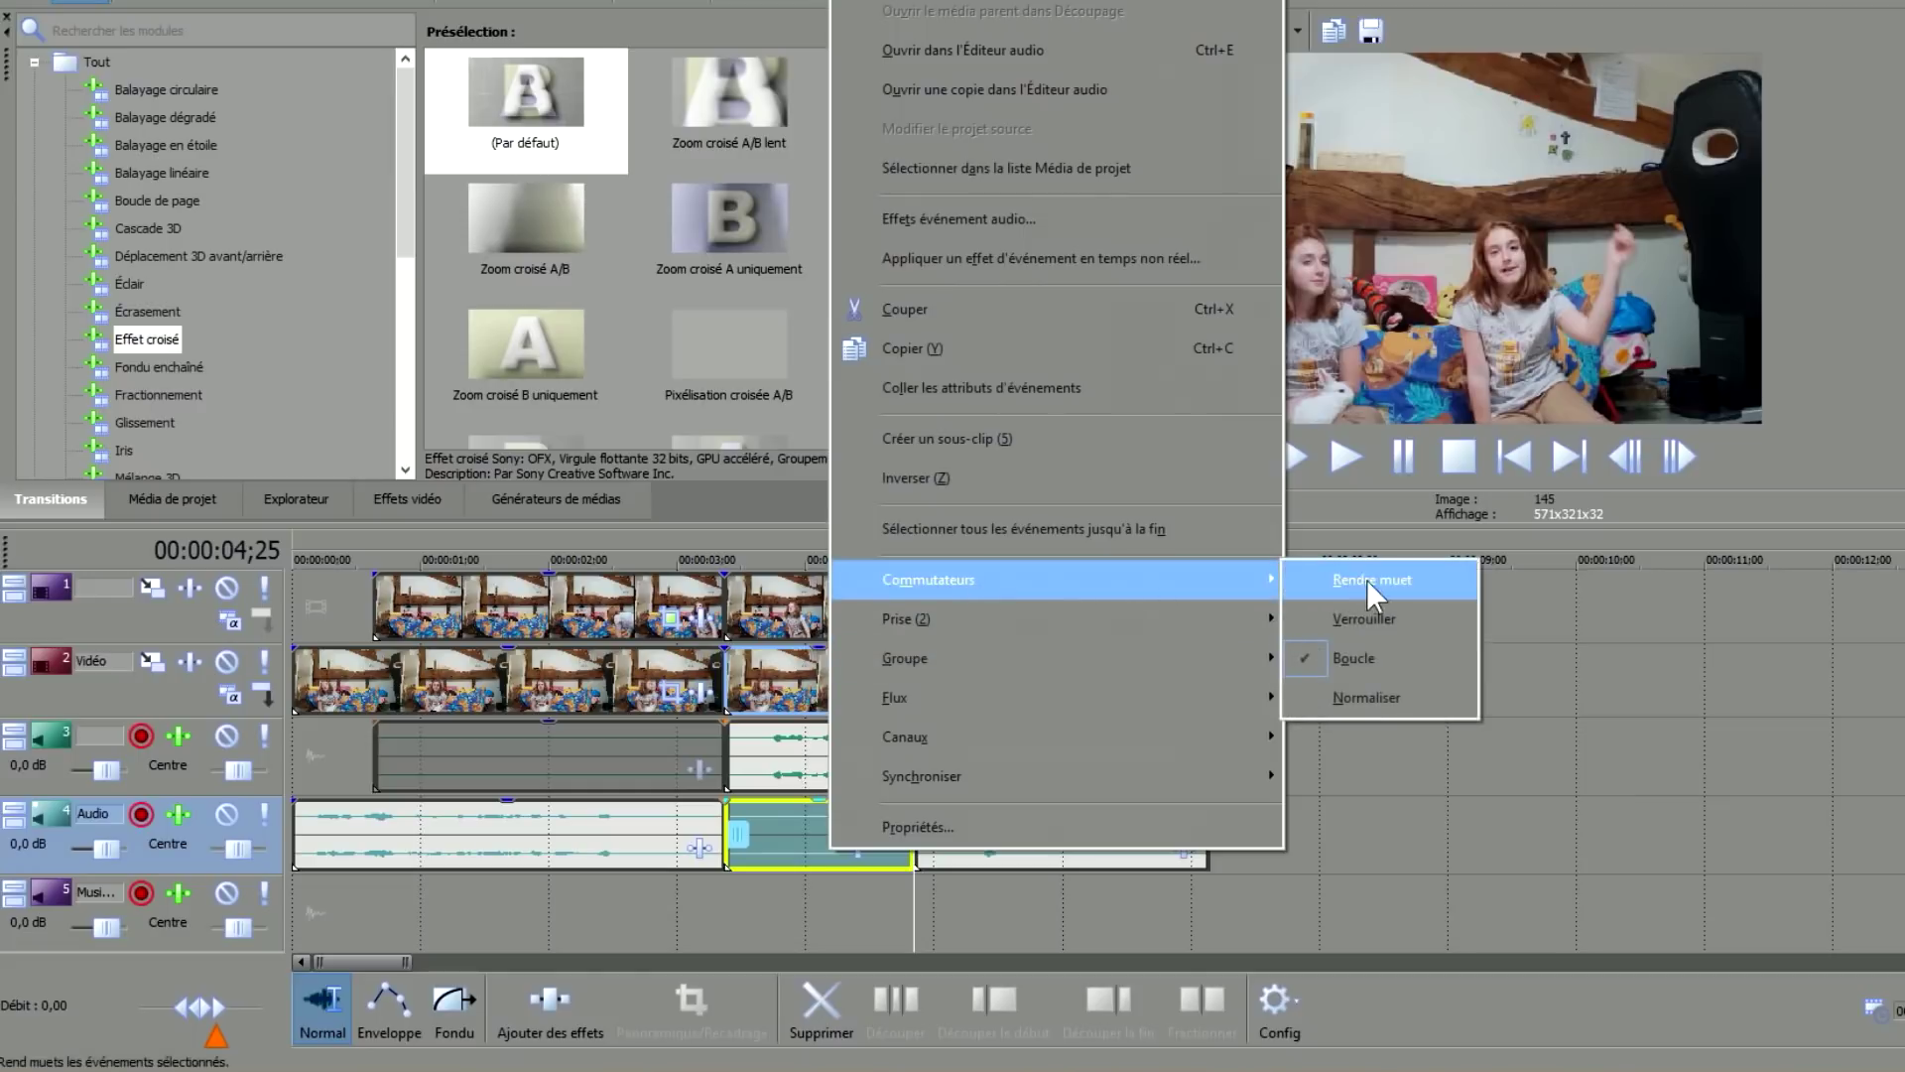
{"action": "left_click", "coordinate": [1366, 579]}
{"action": "left_click", "coordinate": [1346, 457]}
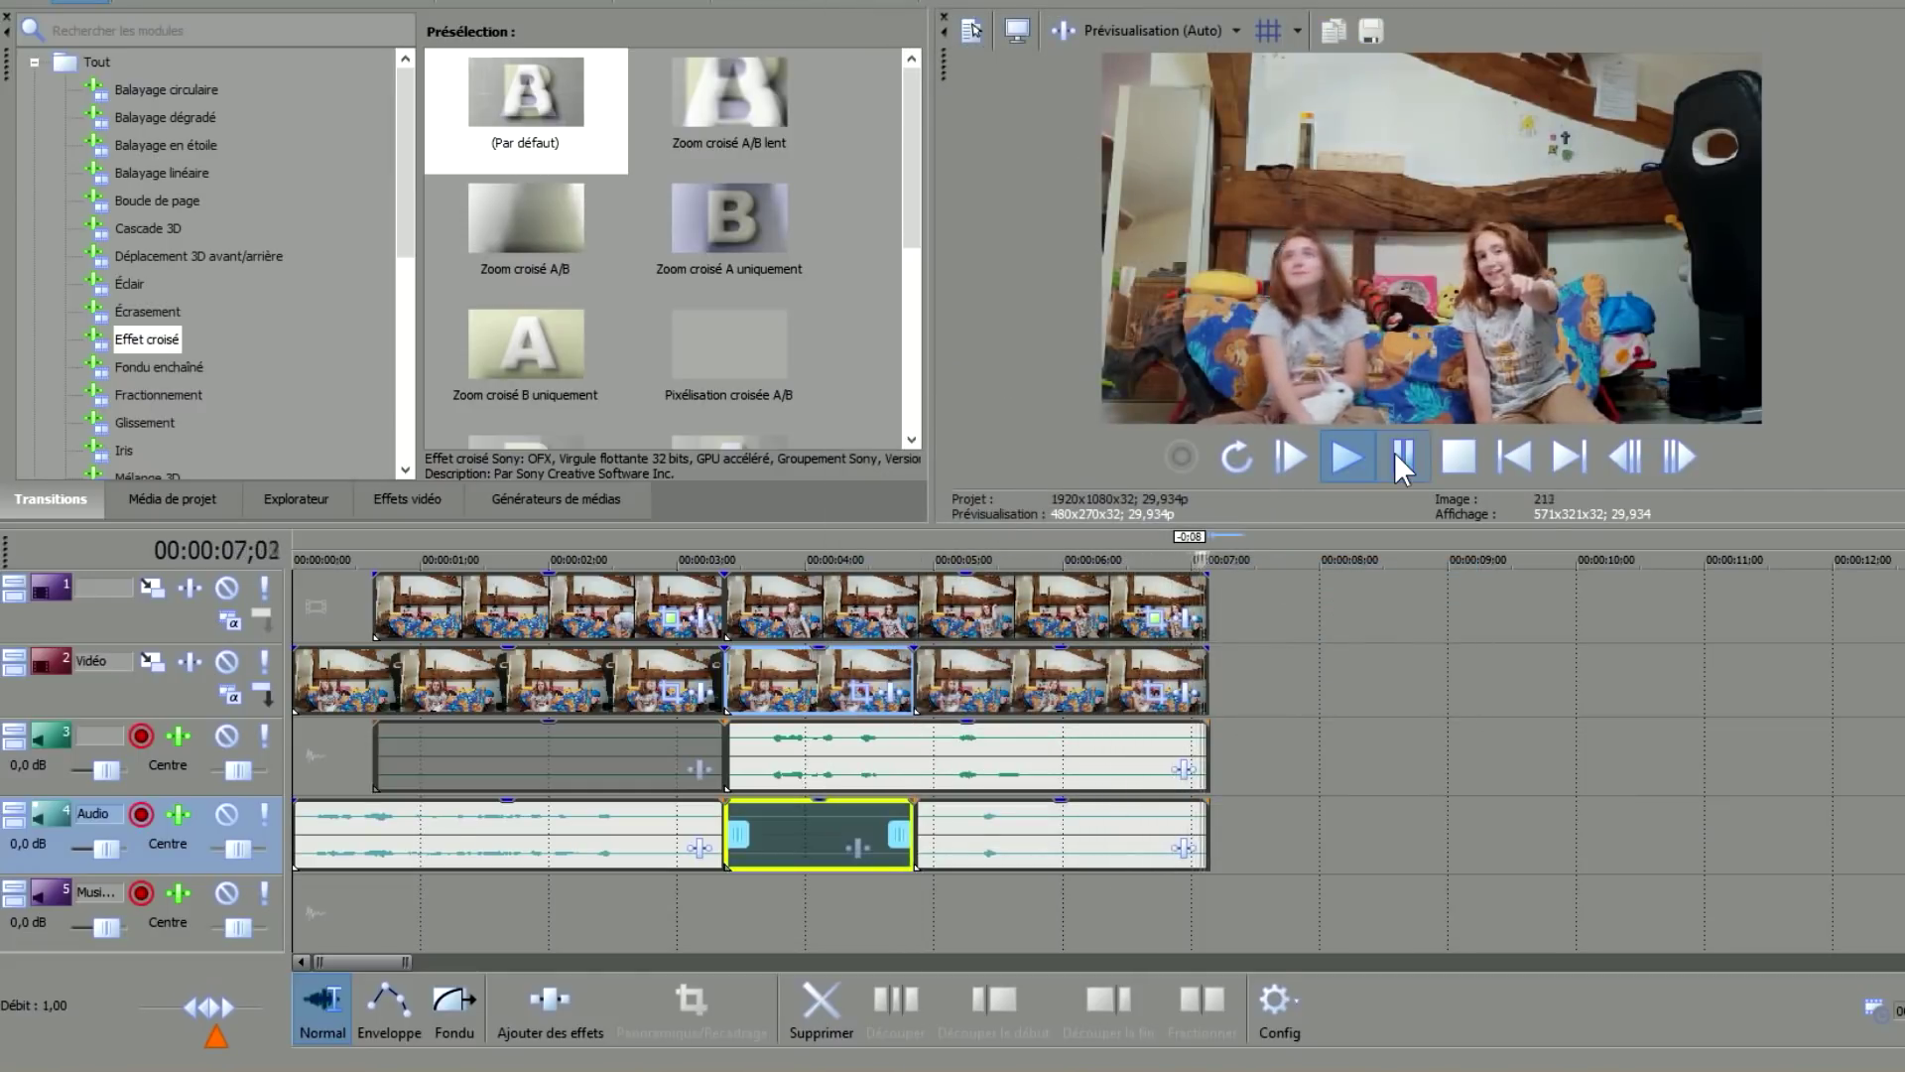
{"action": "left_click", "coordinate": [780, 898]}
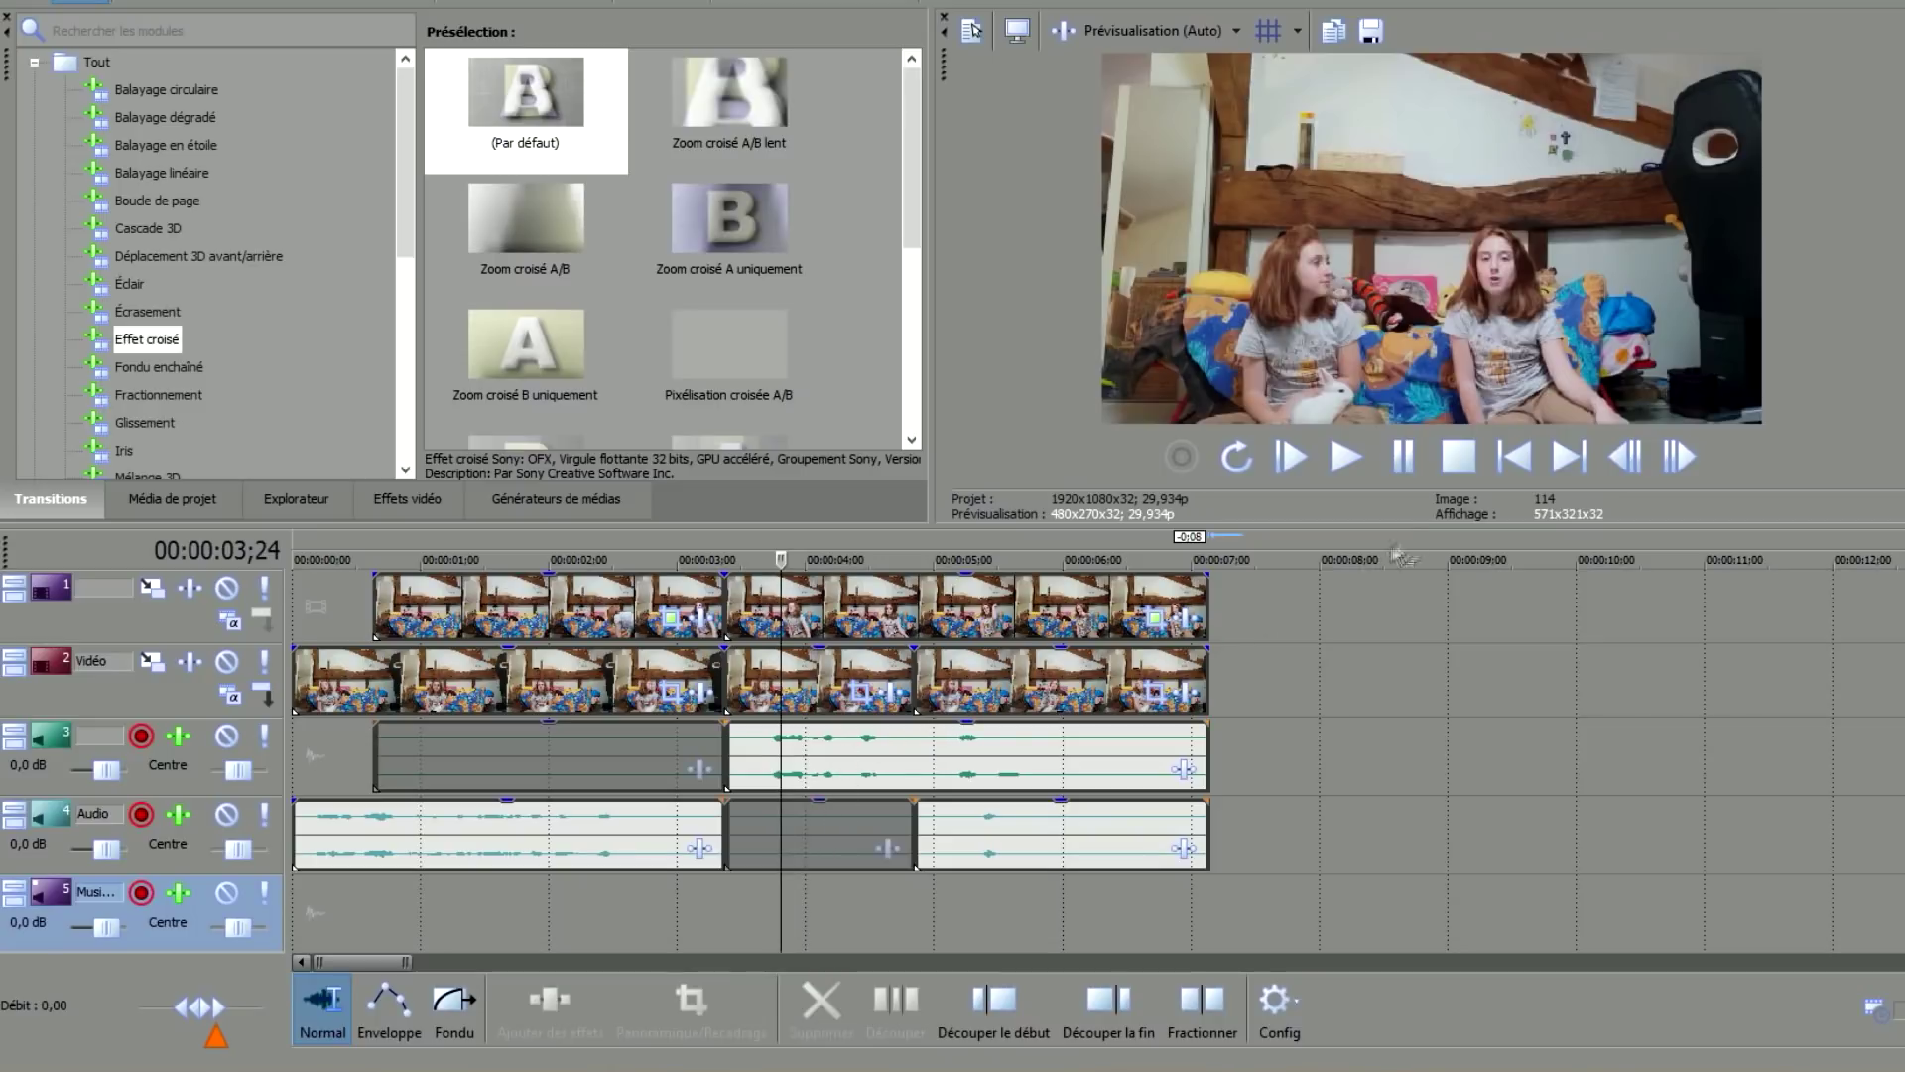
Enlarge the video preview area moderately while keeping four tracks in view, and select the second clip on track 1 at 00:00:04;05.
{"action": "left_click_drag", "start_coordinate": [1399, 527], "coordinate": [1392, 645]}
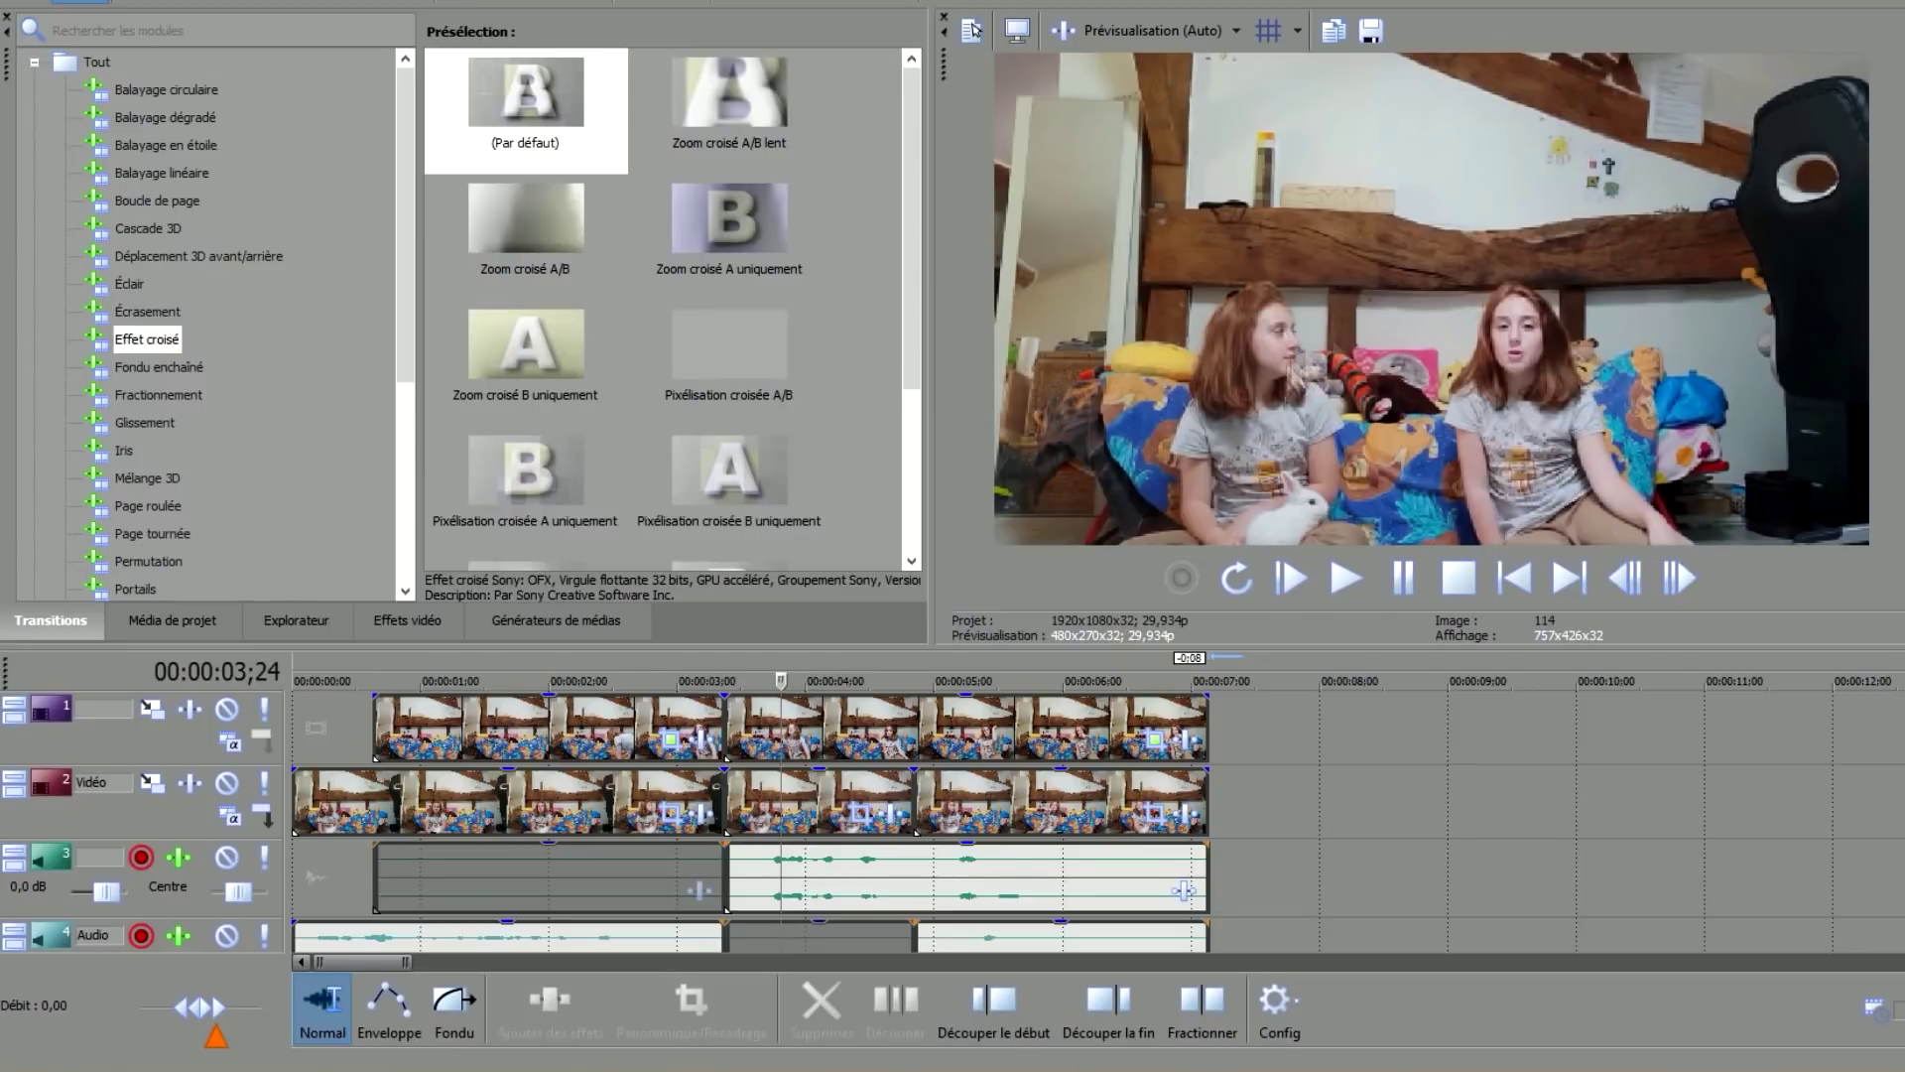
{"action": "left_click_drag", "start_coordinate": [1409, 647], "coordinate": [1409, 604]}
{"action": "left_click", "coordinate": [827, 764]}
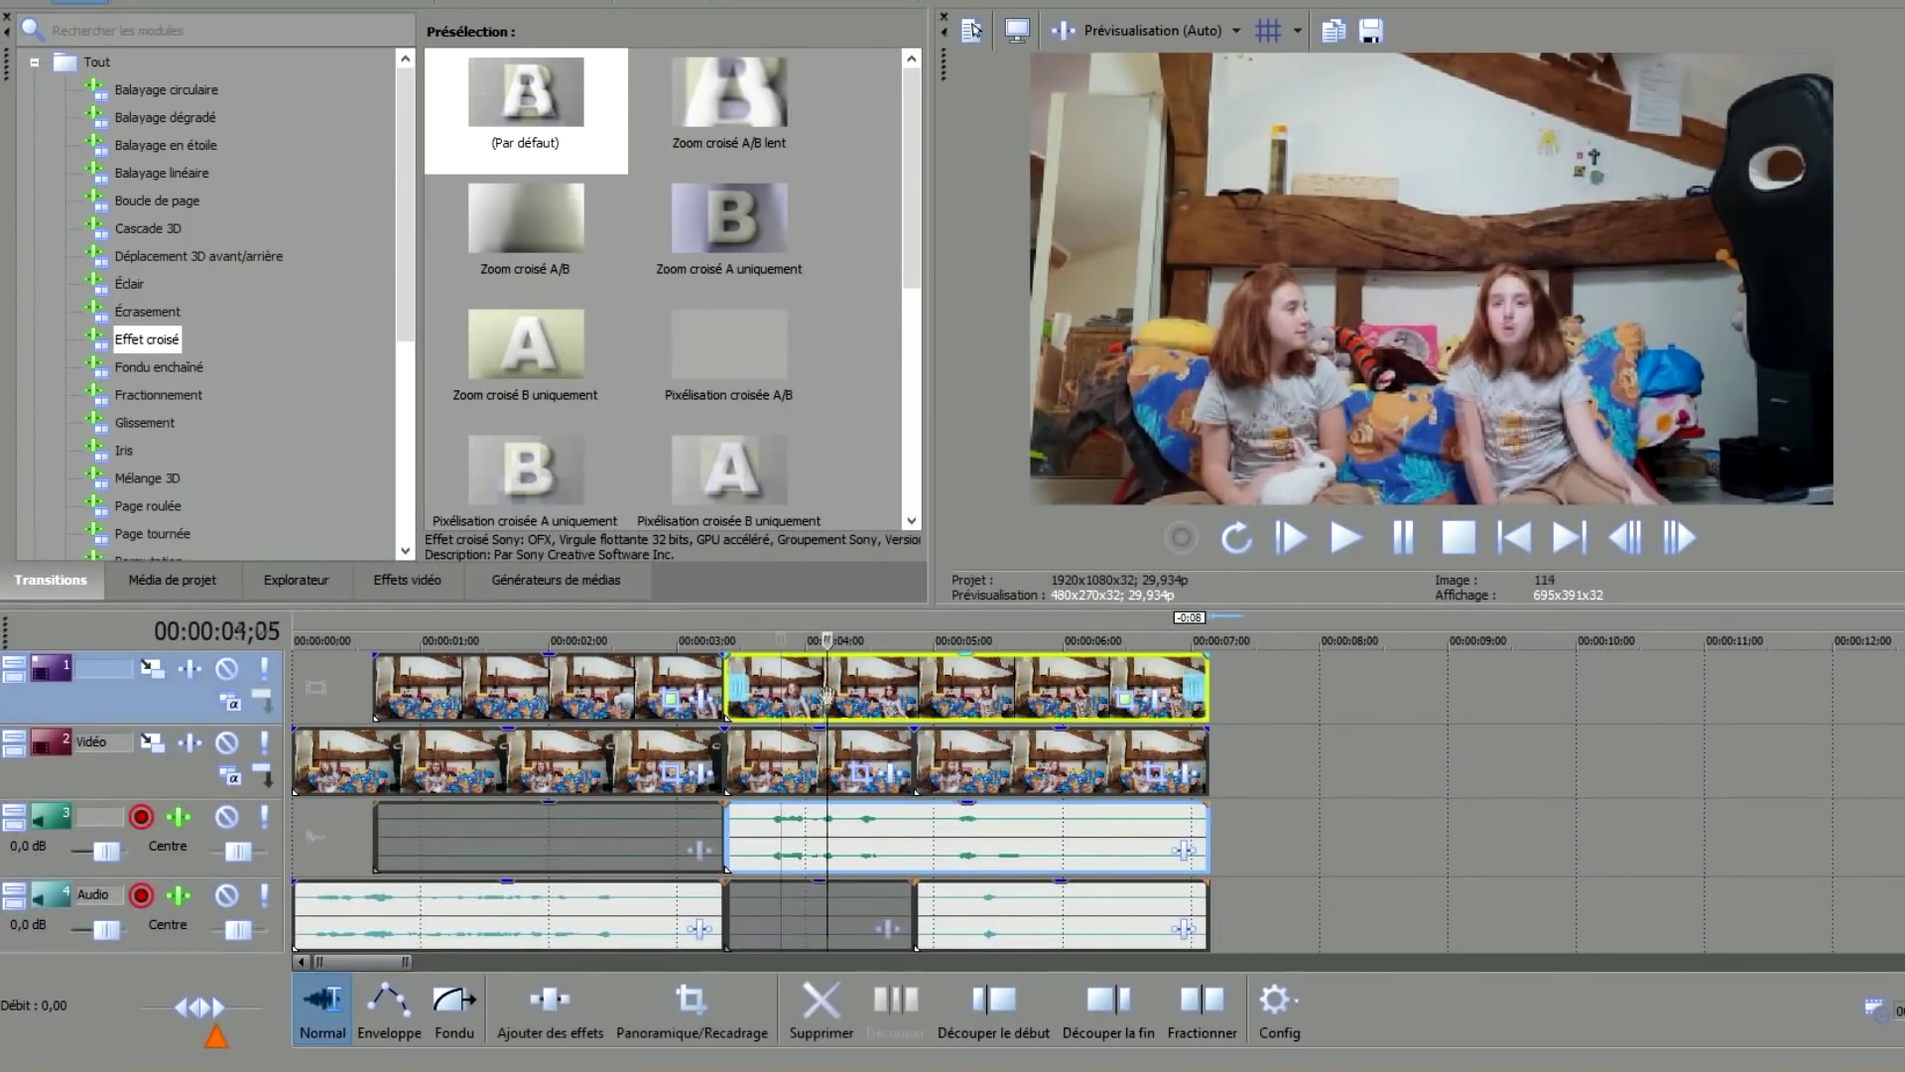
Add the Correcteur de couleurs Sony effect to the first clip on the Vidéo track.
{"action": "left_click", "coordinate": [794, 777]}
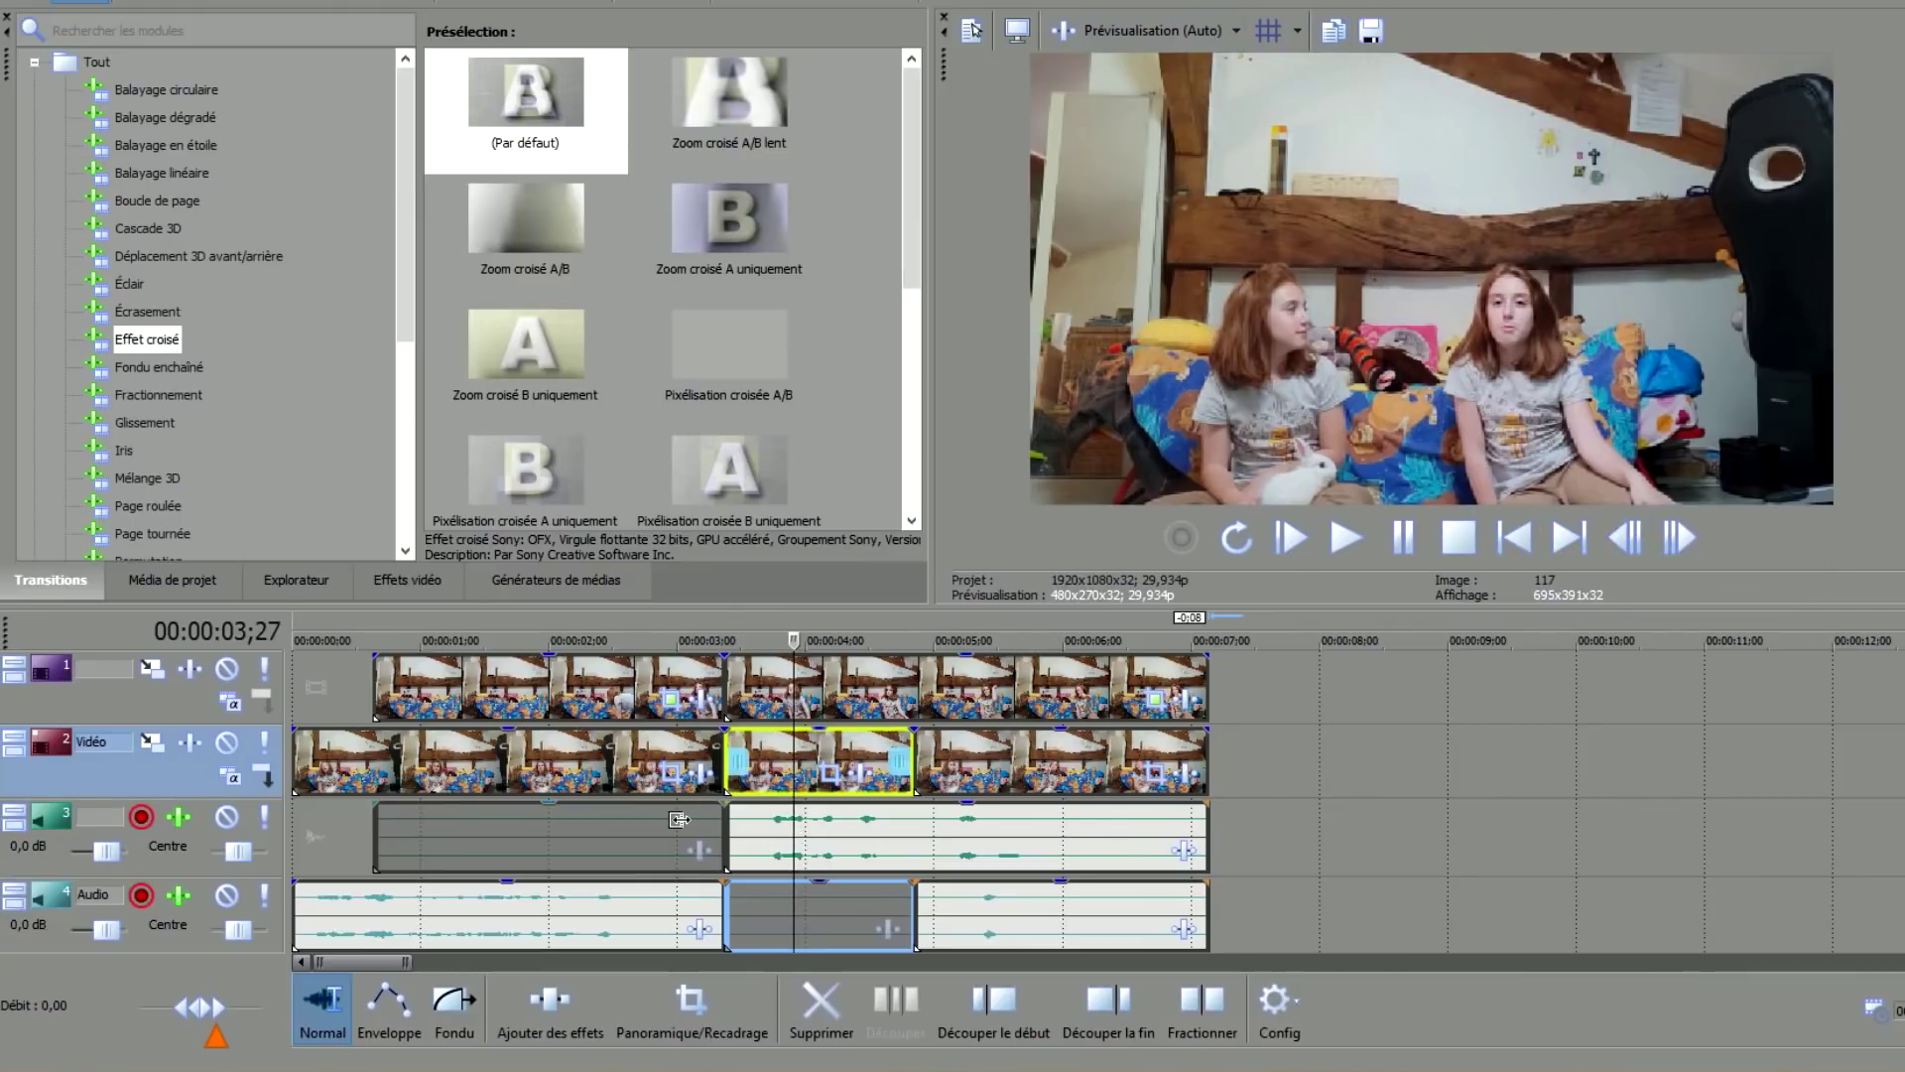
{"action": "left_click", "coordinate": [536, 777]}
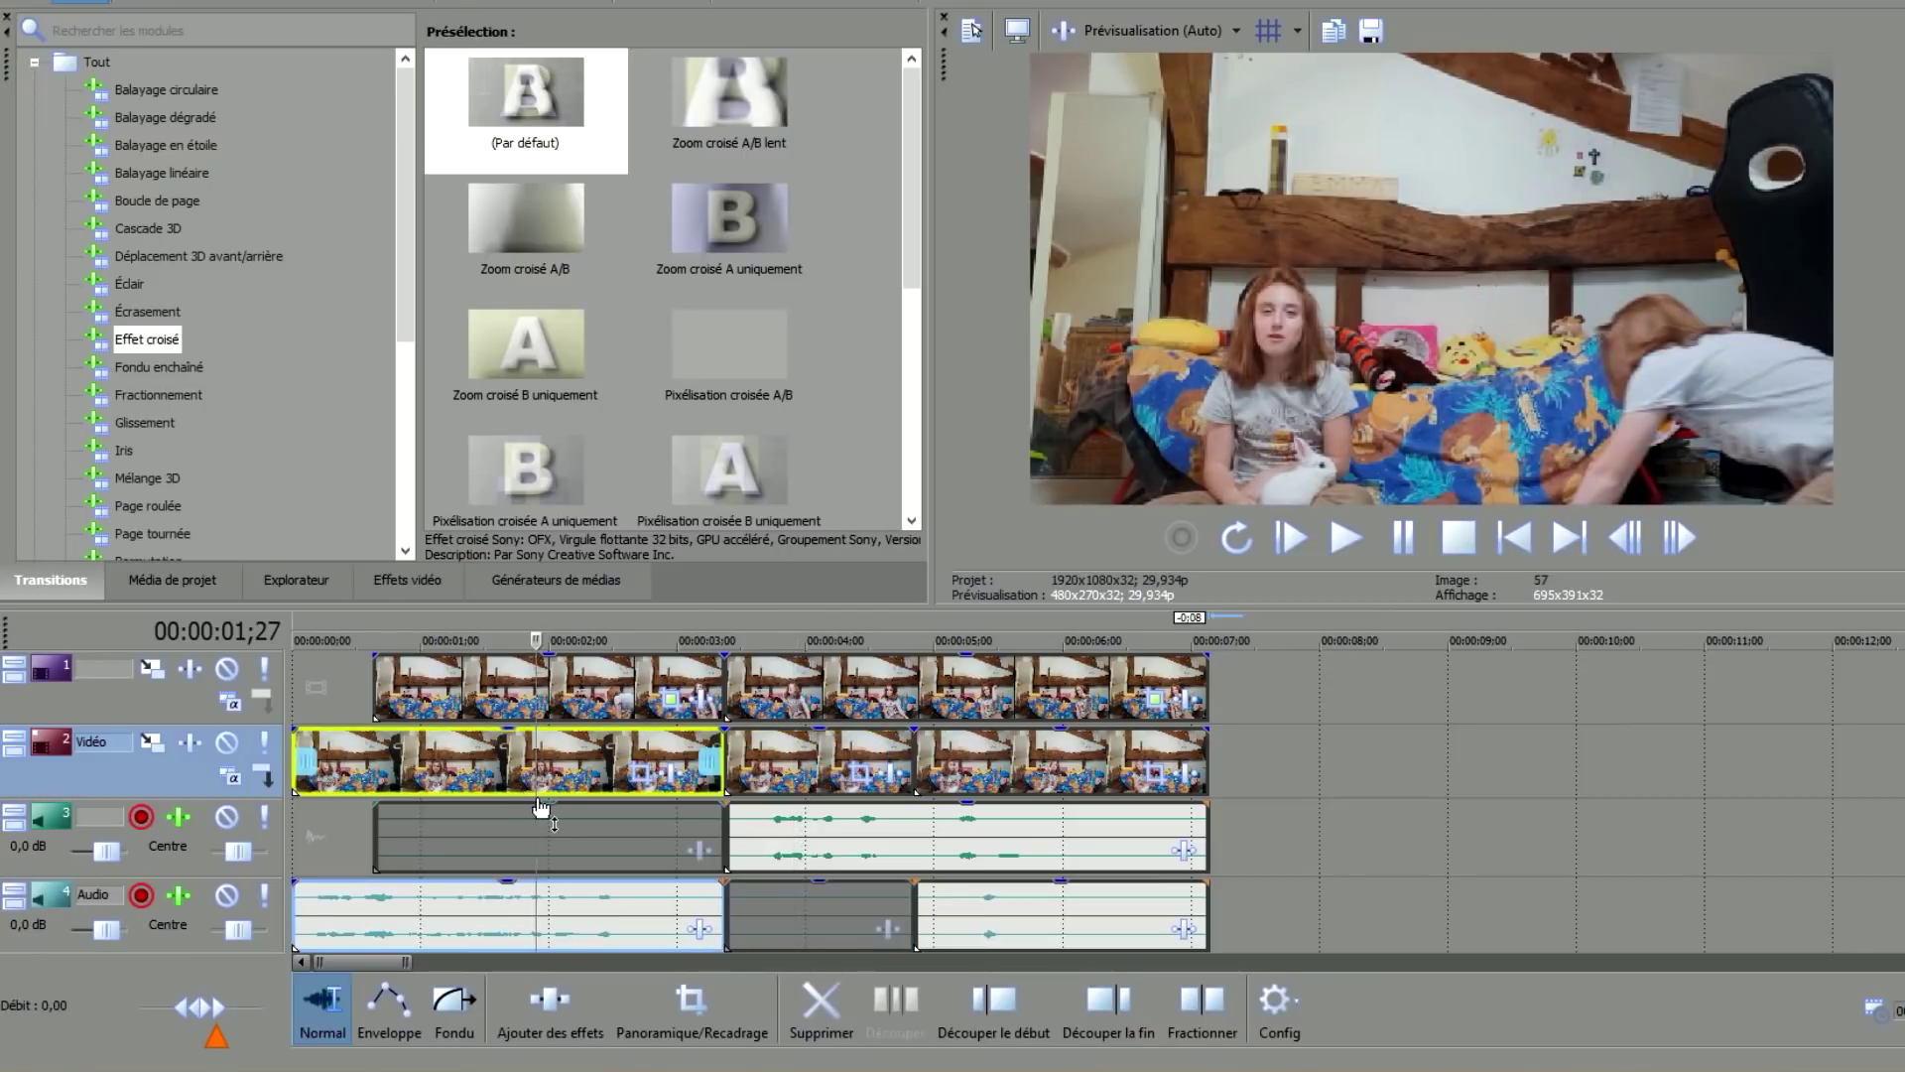
{"action": "left_click", "coordinate": [557, 1009]}
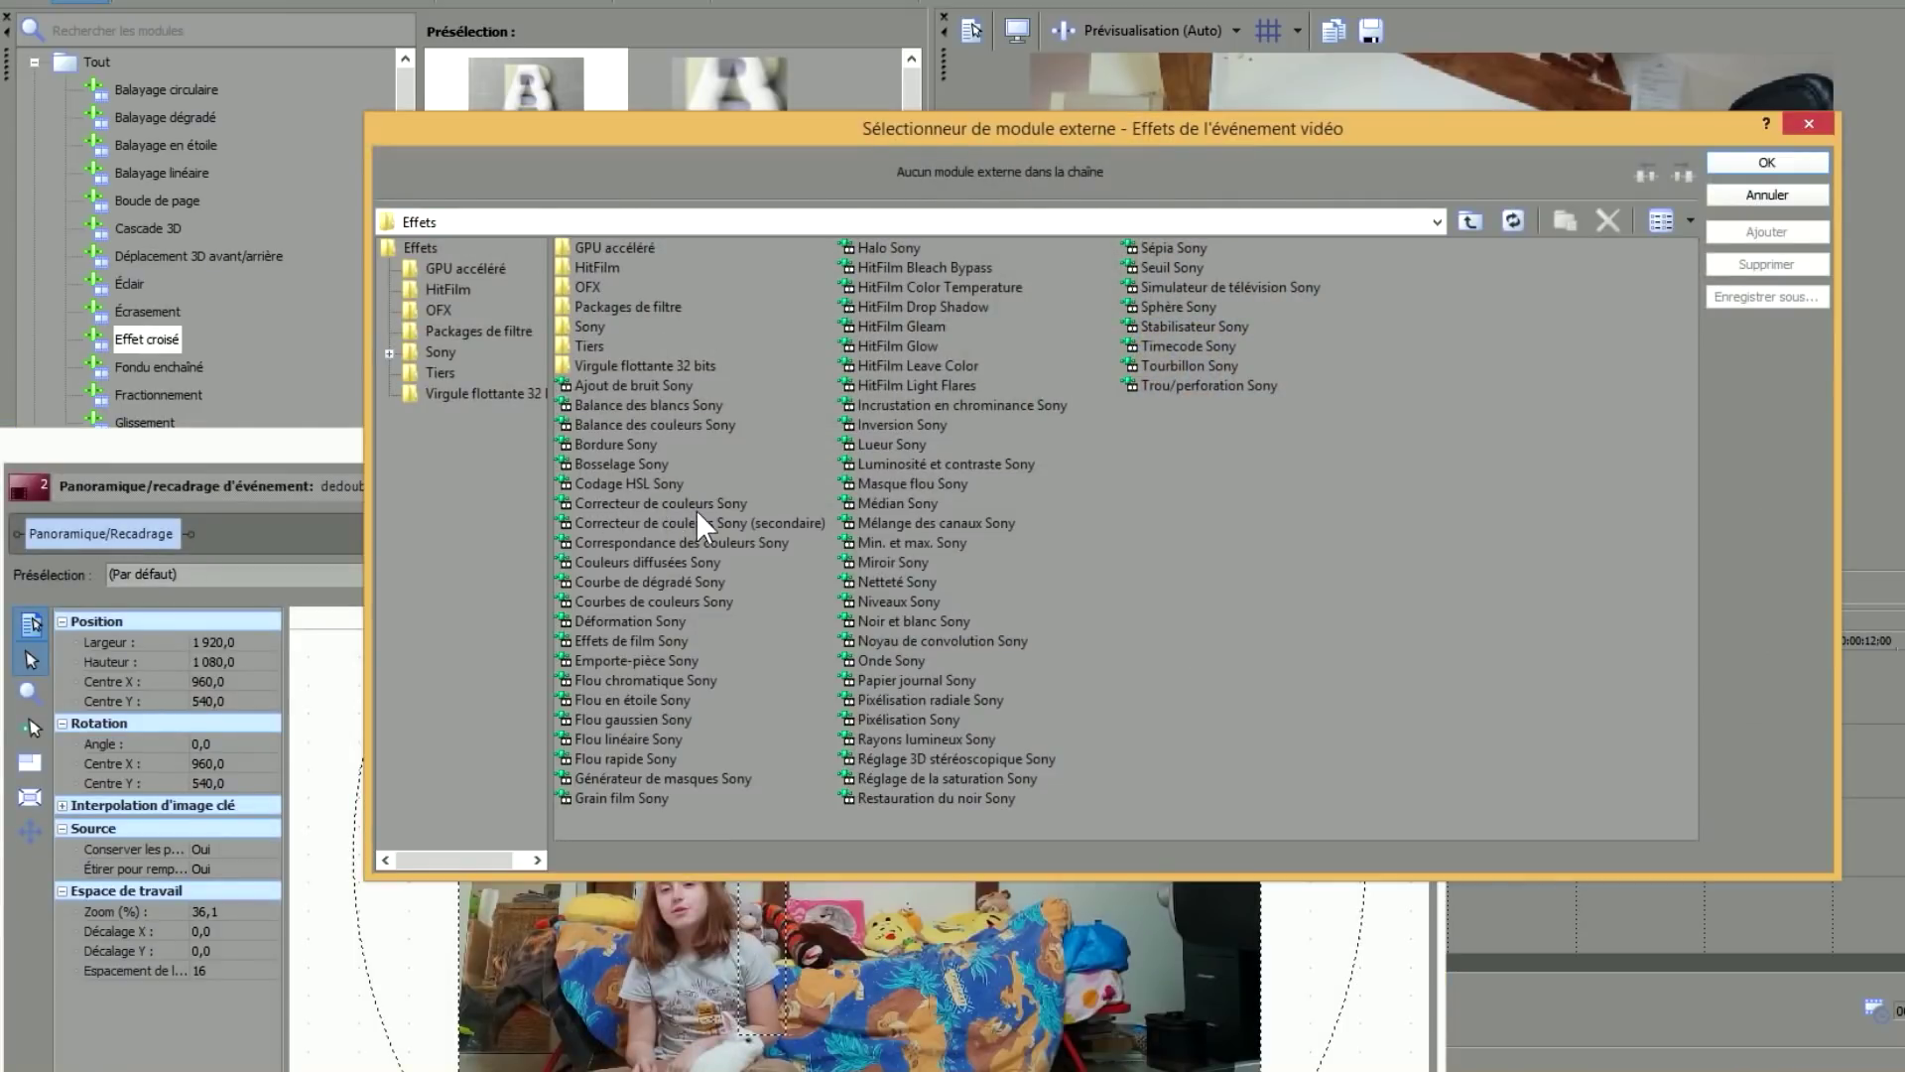
{"action": "left_click", "coordinate": [665, 503]}
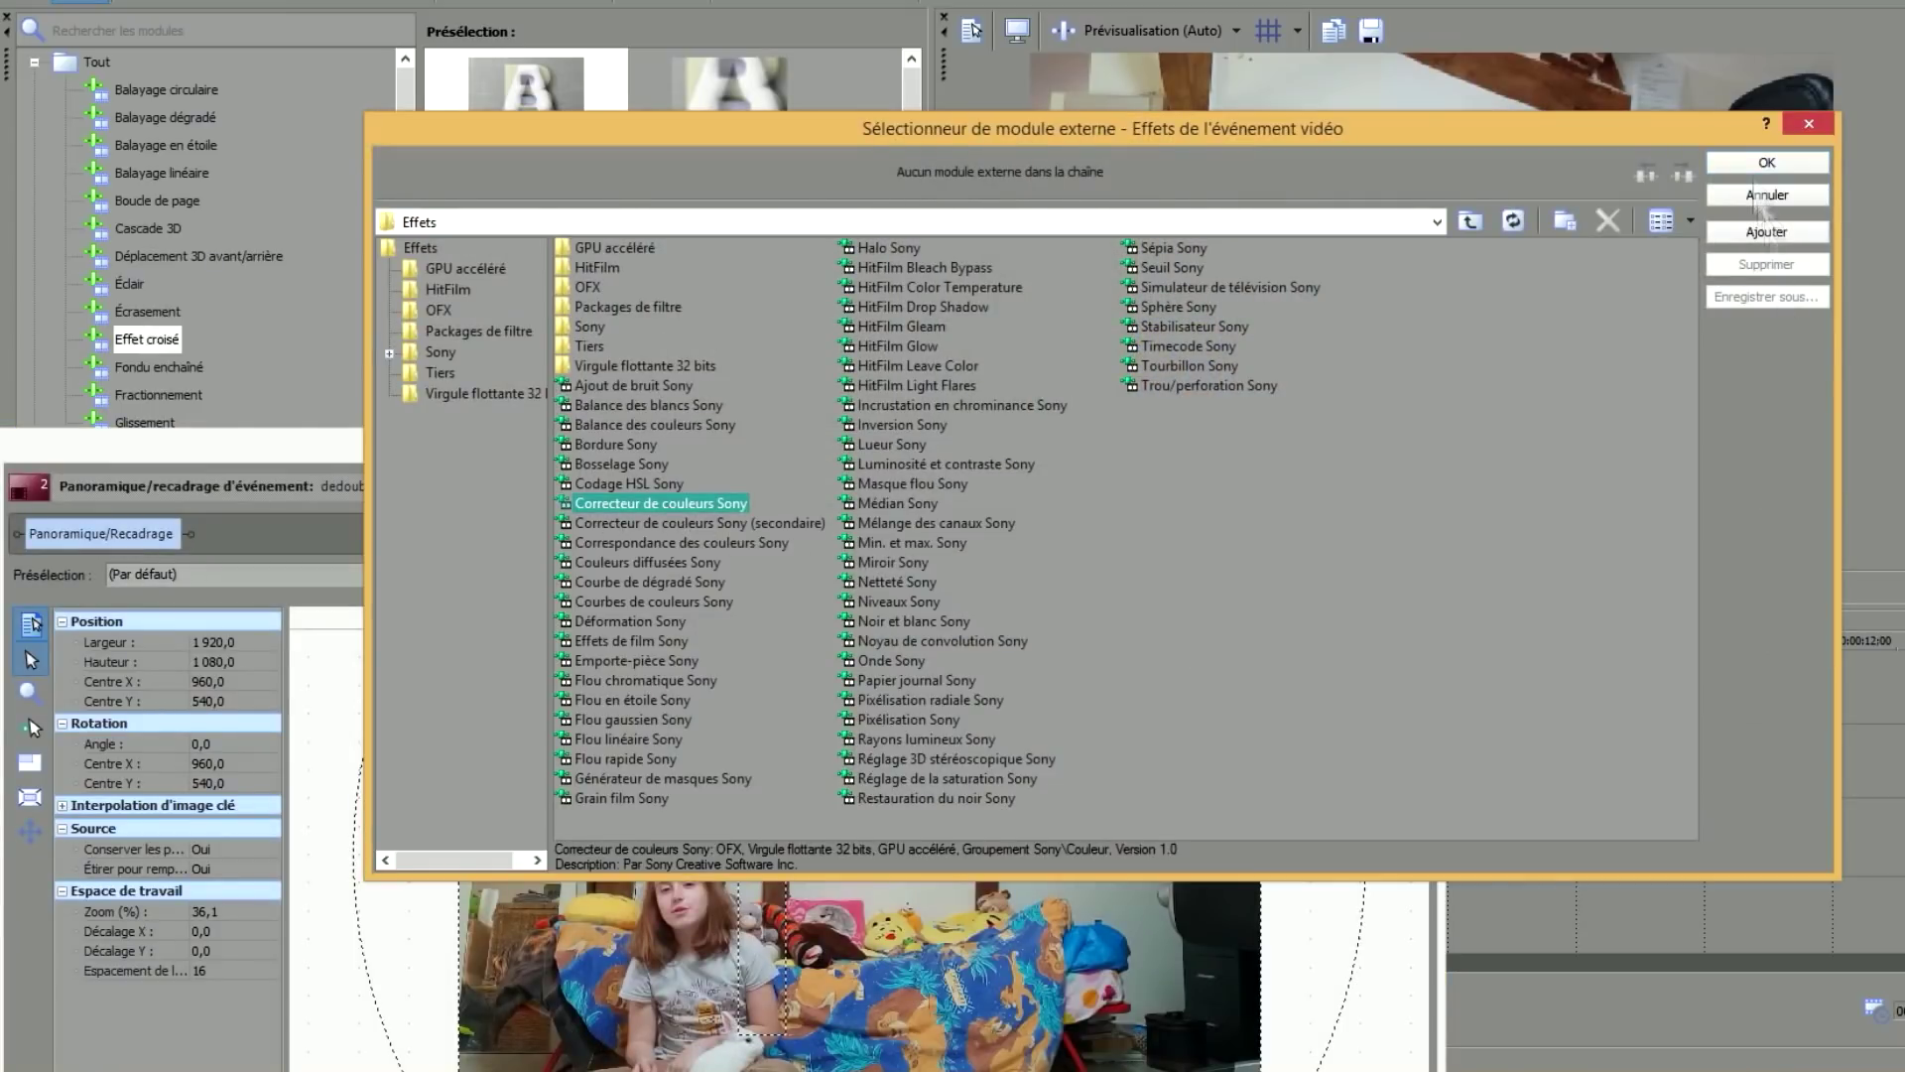
{"action": "left_click", "coordinate": [1766, 165]}
Try out the colour corrector's Décalage, Gain and Saturation adjustments in its custom view, then close the effect settings.
{"action": "left_click_drag", "start_coordinate": [324, 445], "coordinate": [610, 8]}
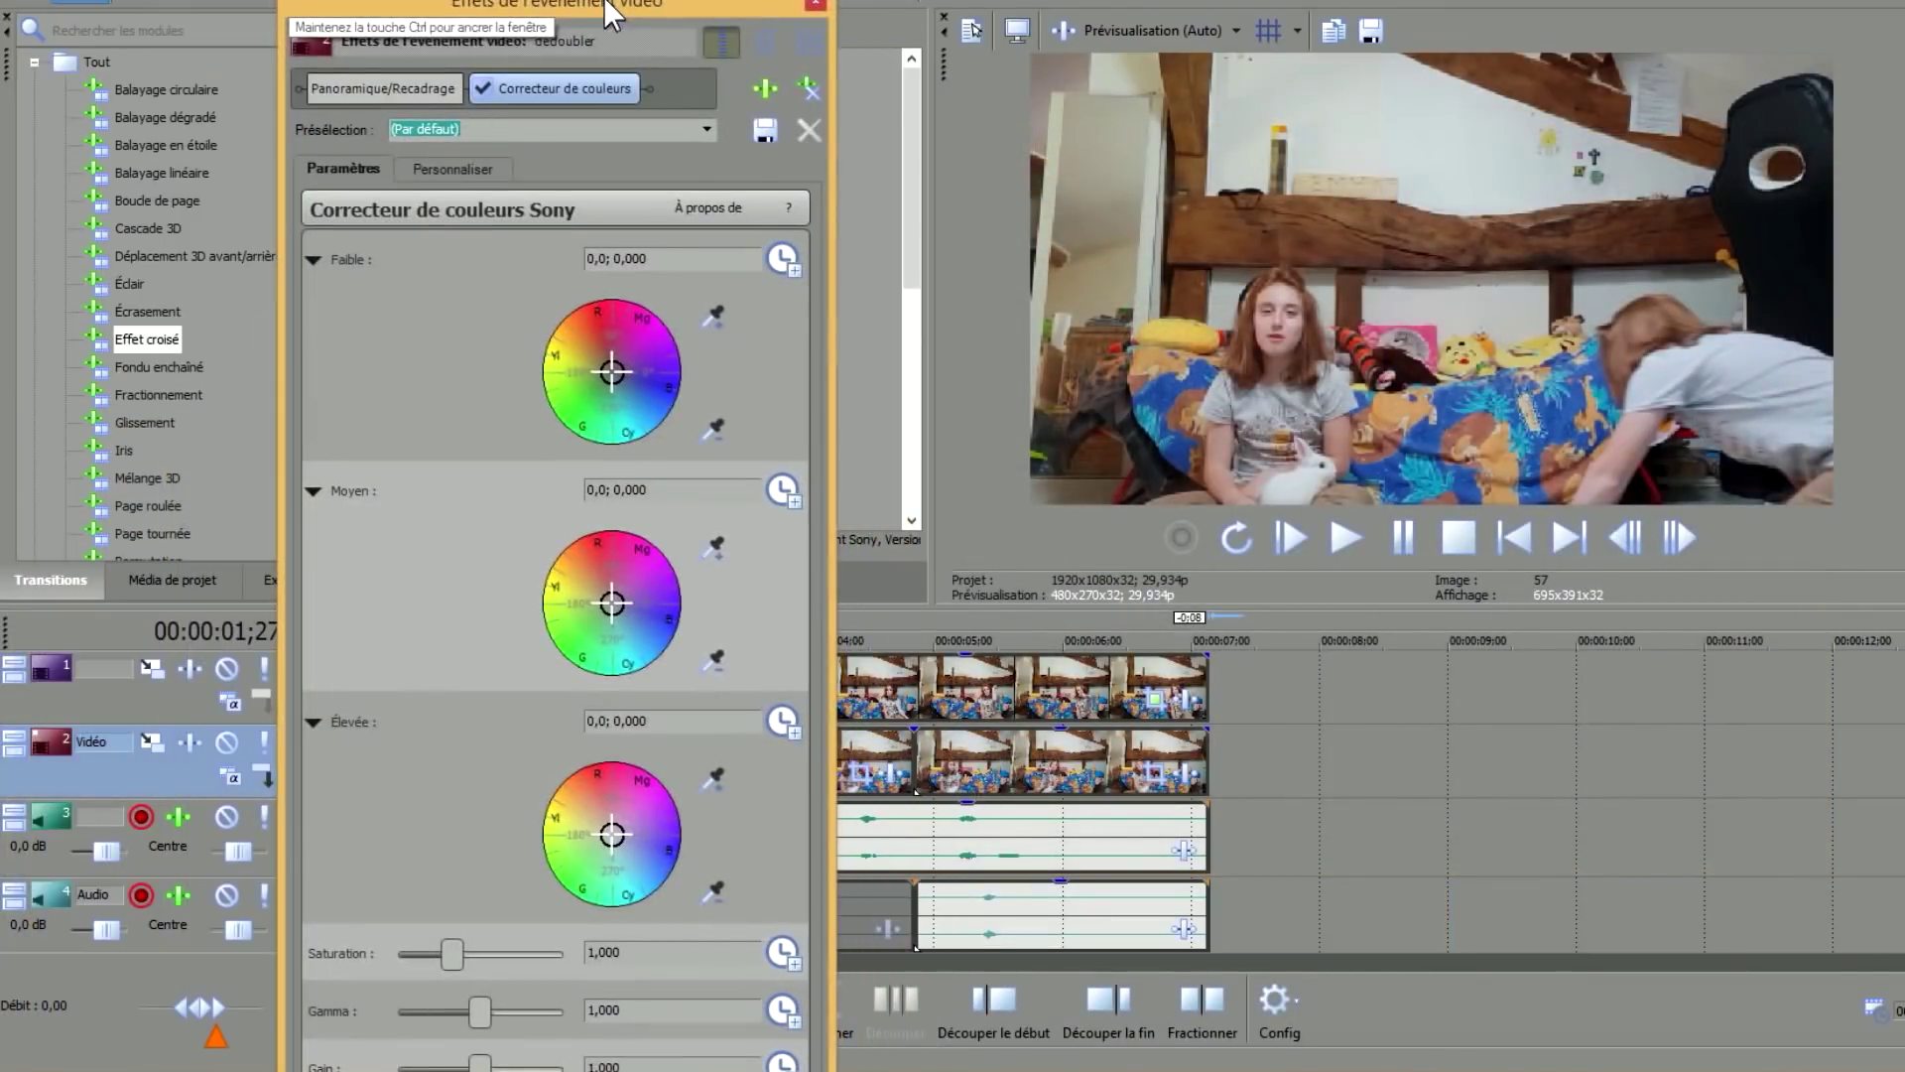
{"action": "left_click", "coordinate": [451, 169]}
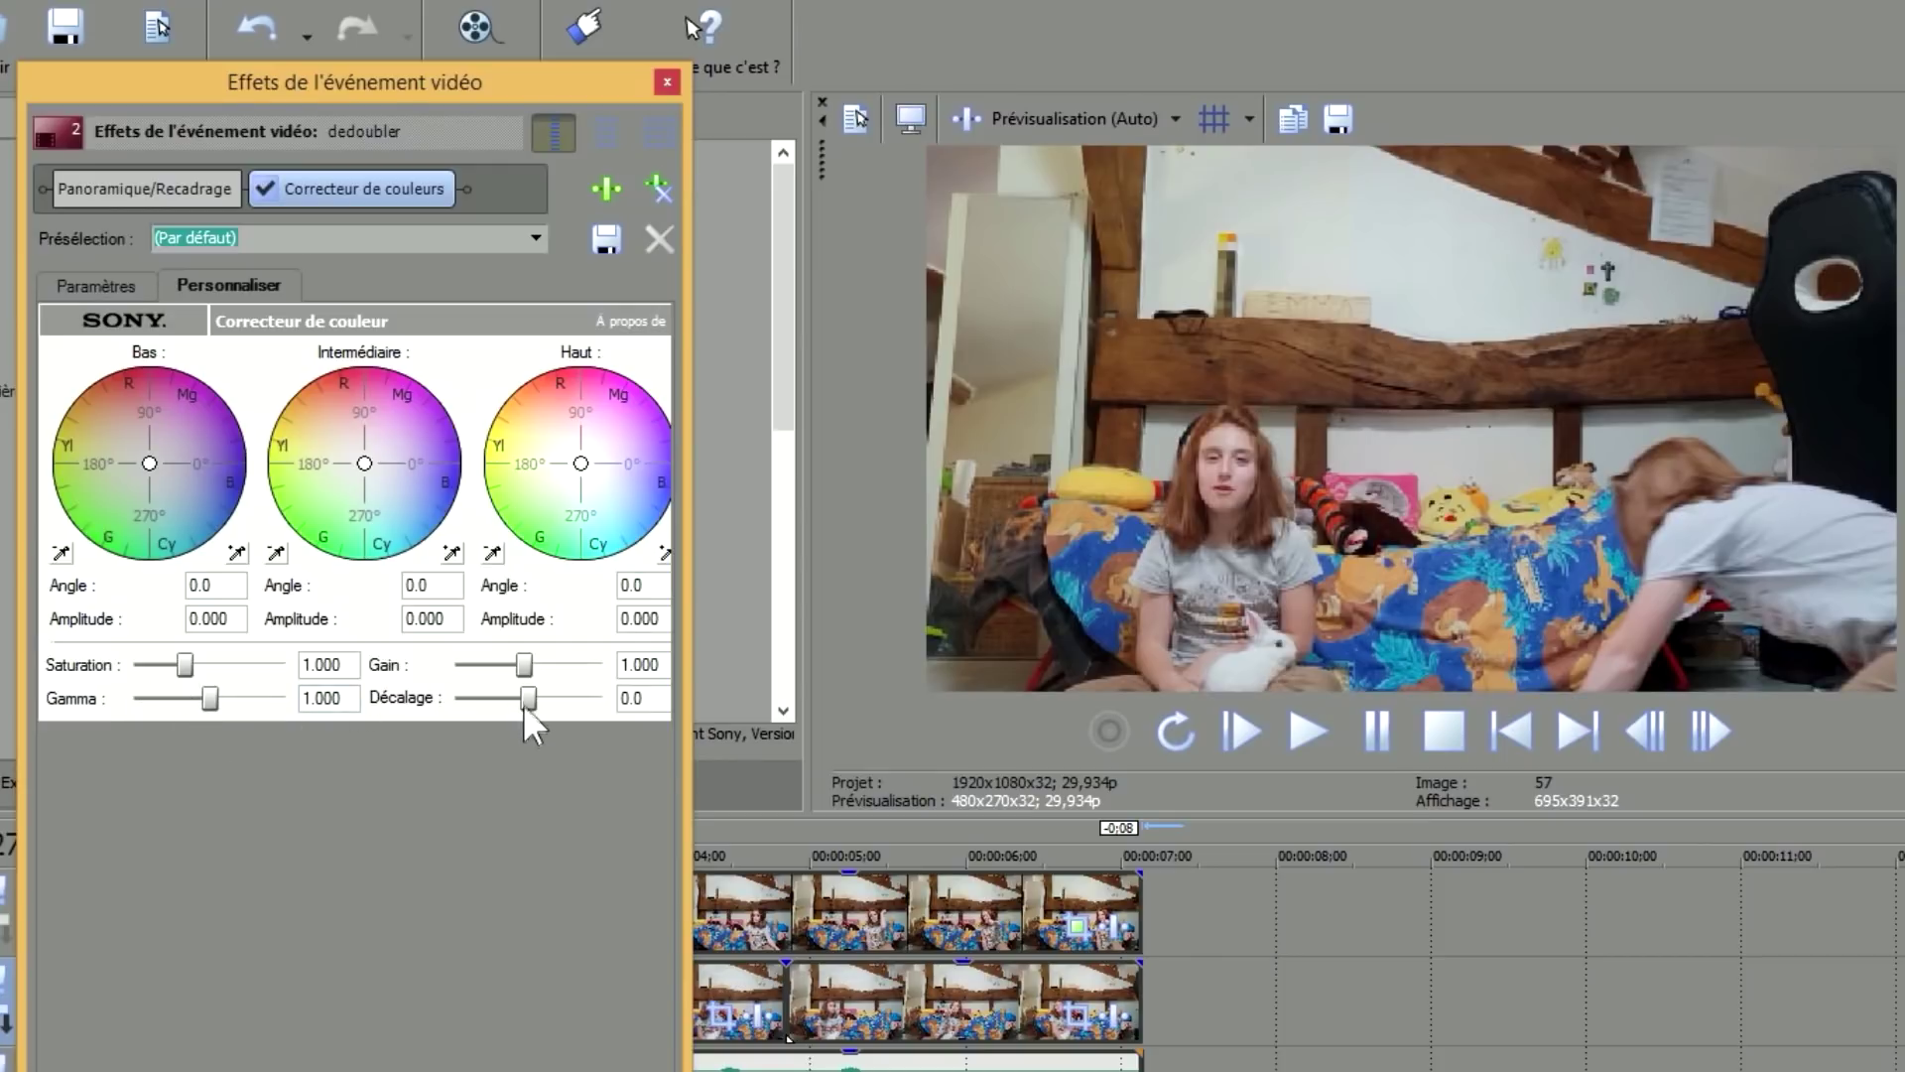
{"action": "left_click_drag", "start_coordinate": [522, 701], "coordinate": [531, 729]}
{"action": "left_click_drag", "start_coordinate": [527, 667], "coordinate": [524, 668]}
{"action": "left_click_drag", "start_coordinate": [195, 675], "coordinate": [185, 678]}
{"action": "left_click", "coordinate": [667, 82]}
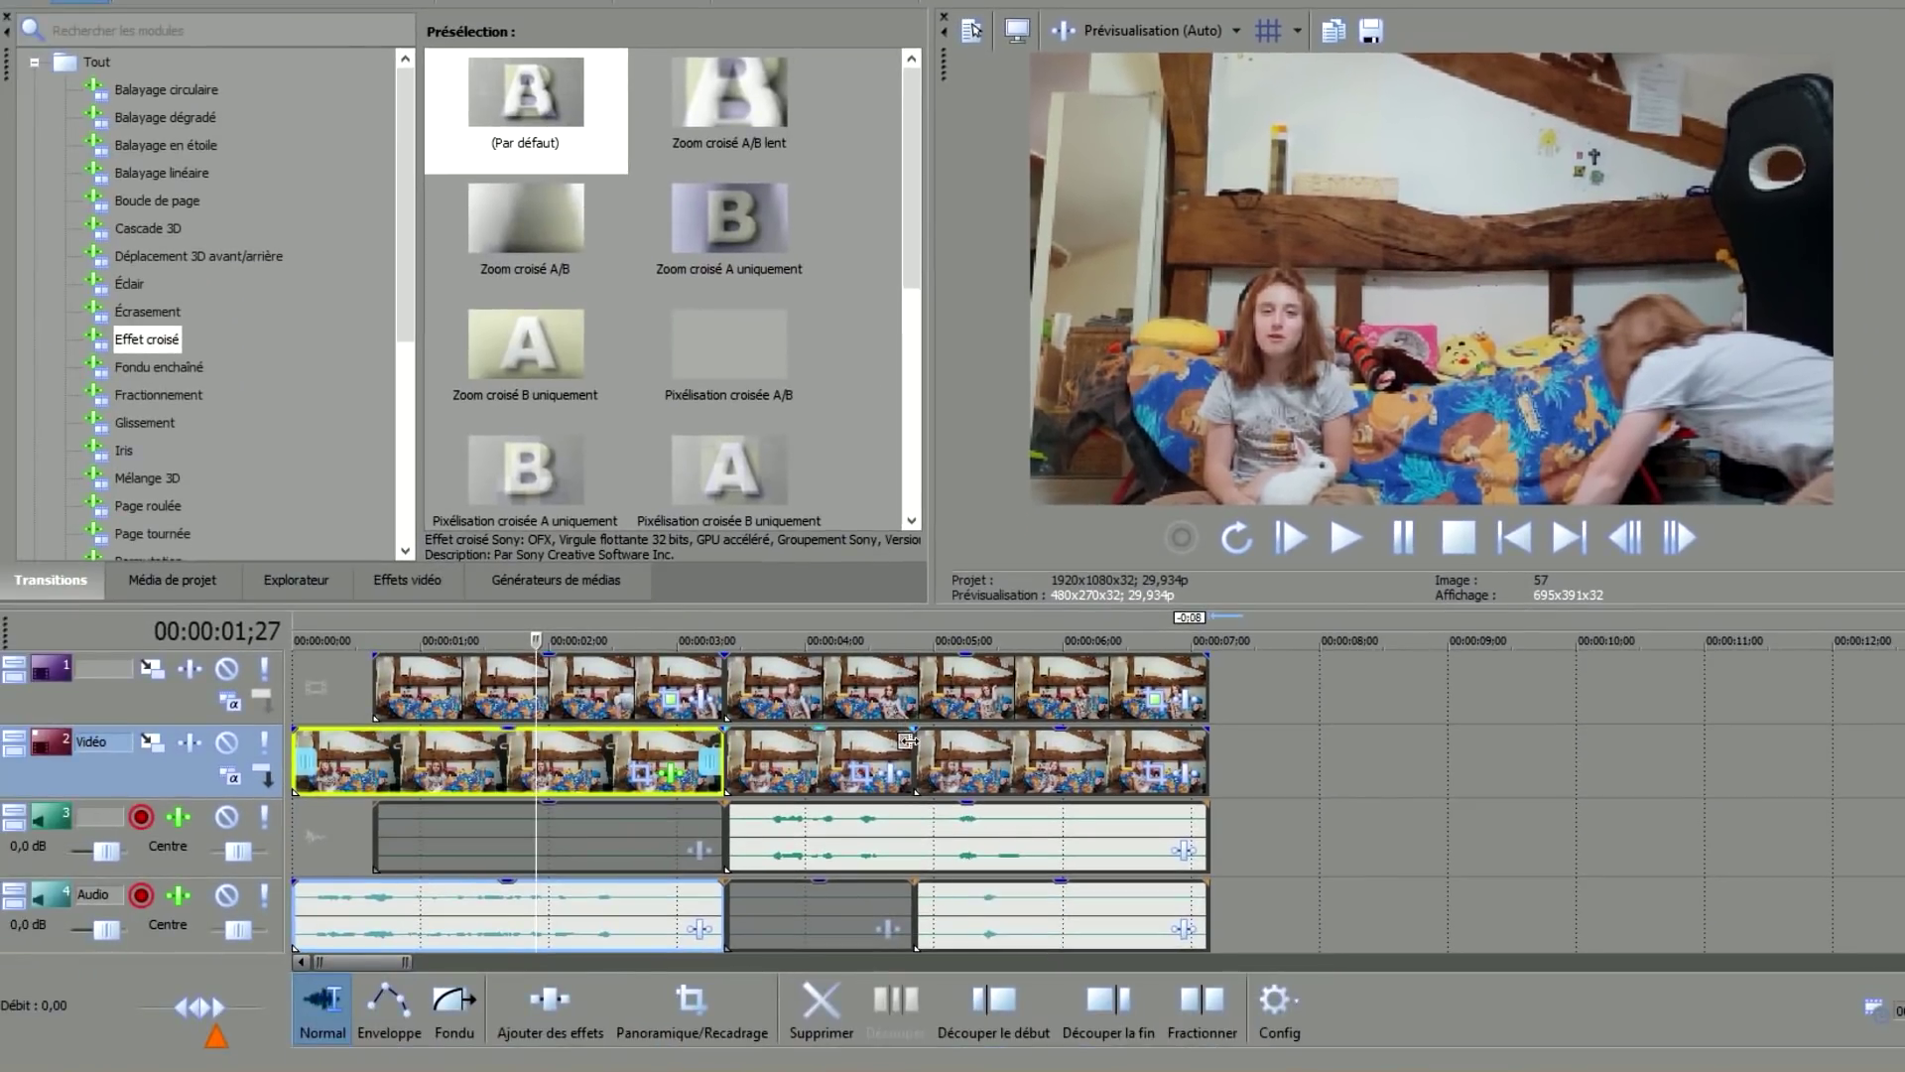
Preview the start of the first clip on track 1 and apply the default Fondu enchaîné transition there.
{"action": "left_click", "coordinate": [347, 700]}
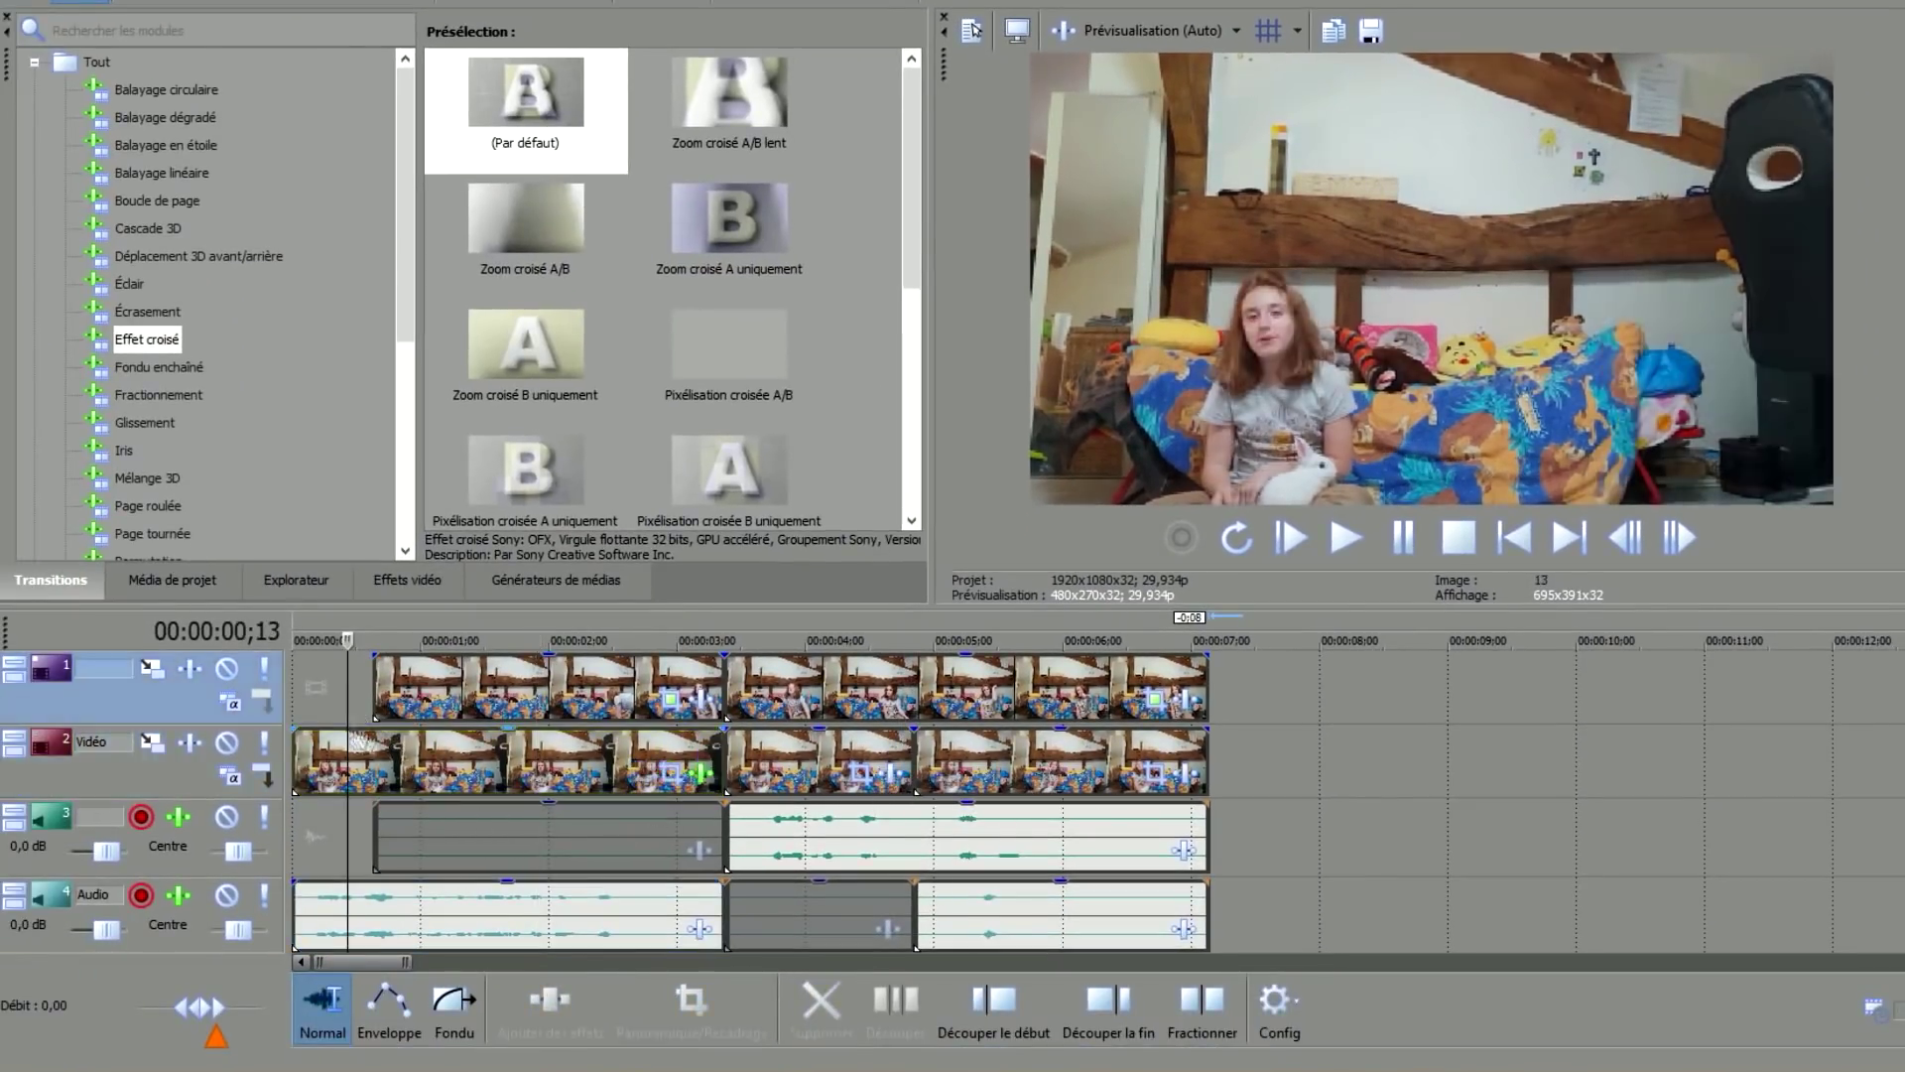
{"action": "left_click", "coordinate": [383, 680]}
{"action": "key", "text": "space"}
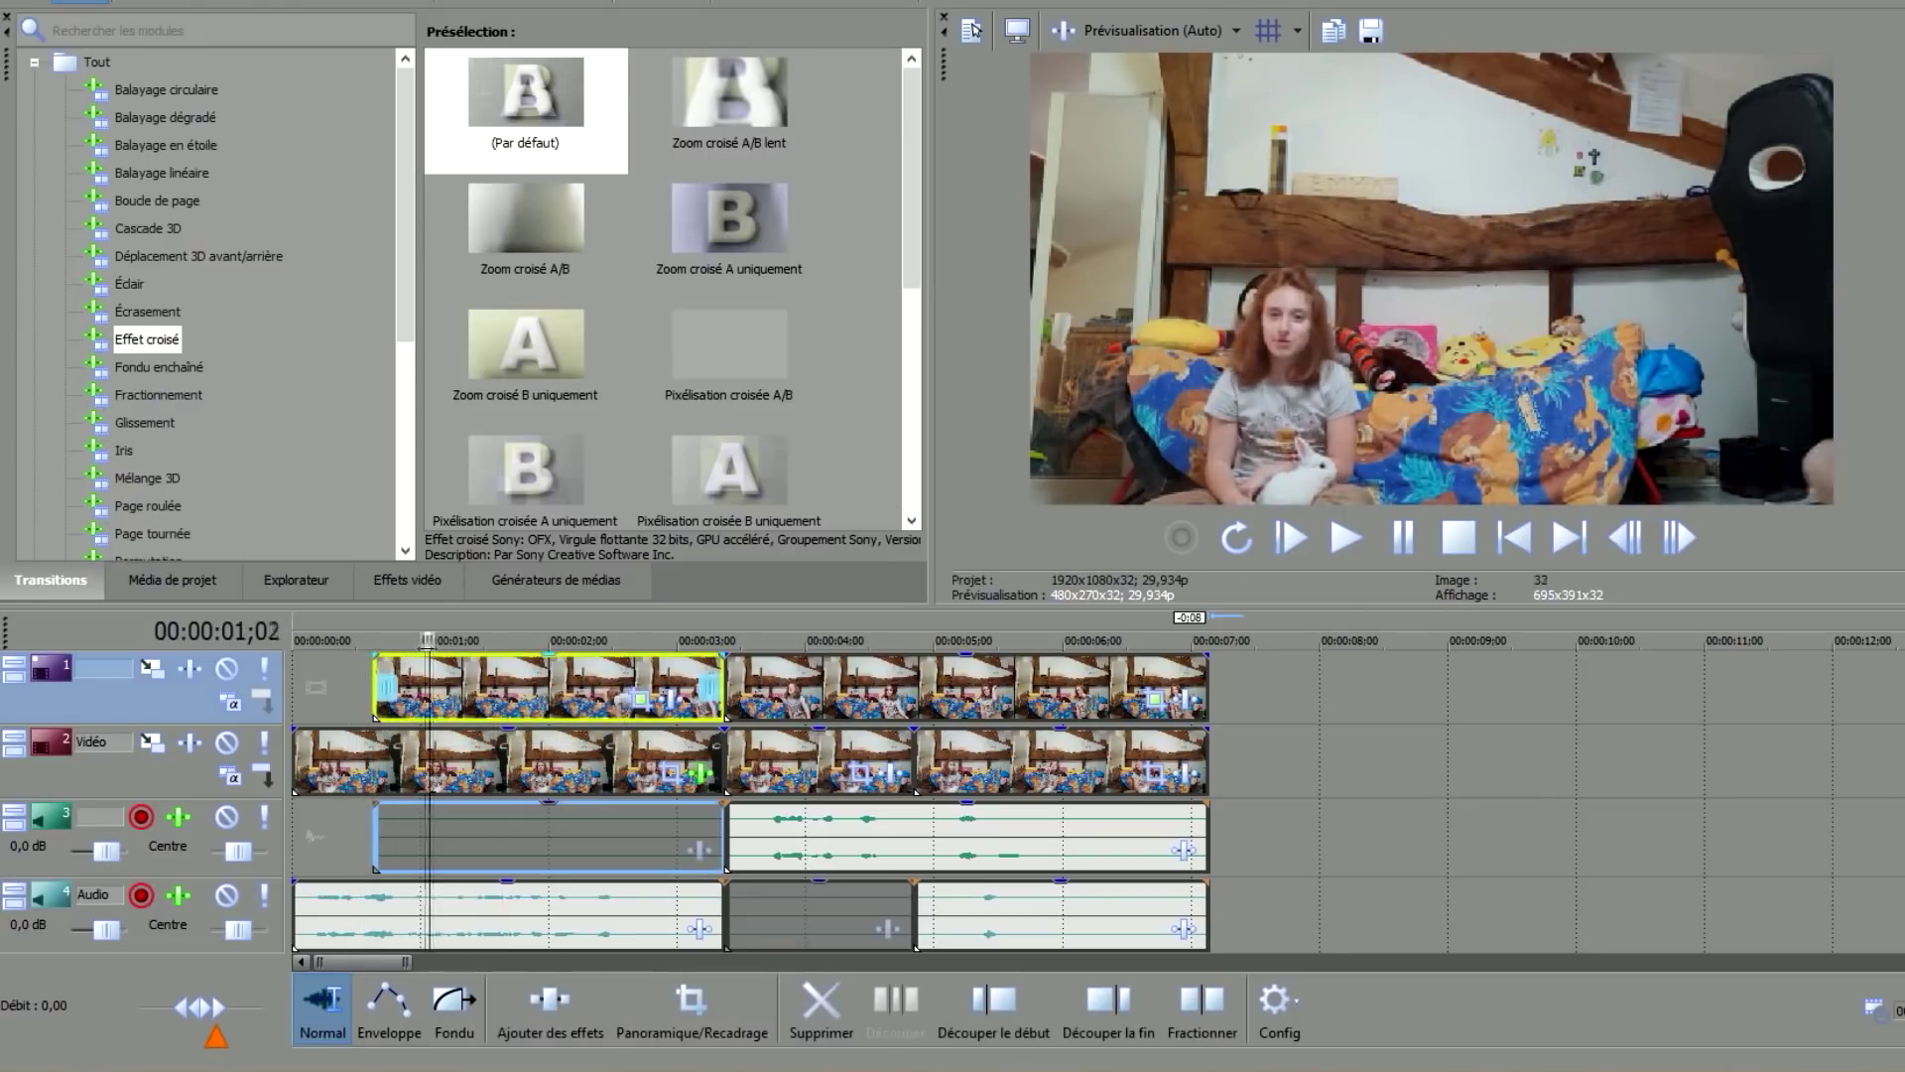
{"action": "key", "text": "space"}
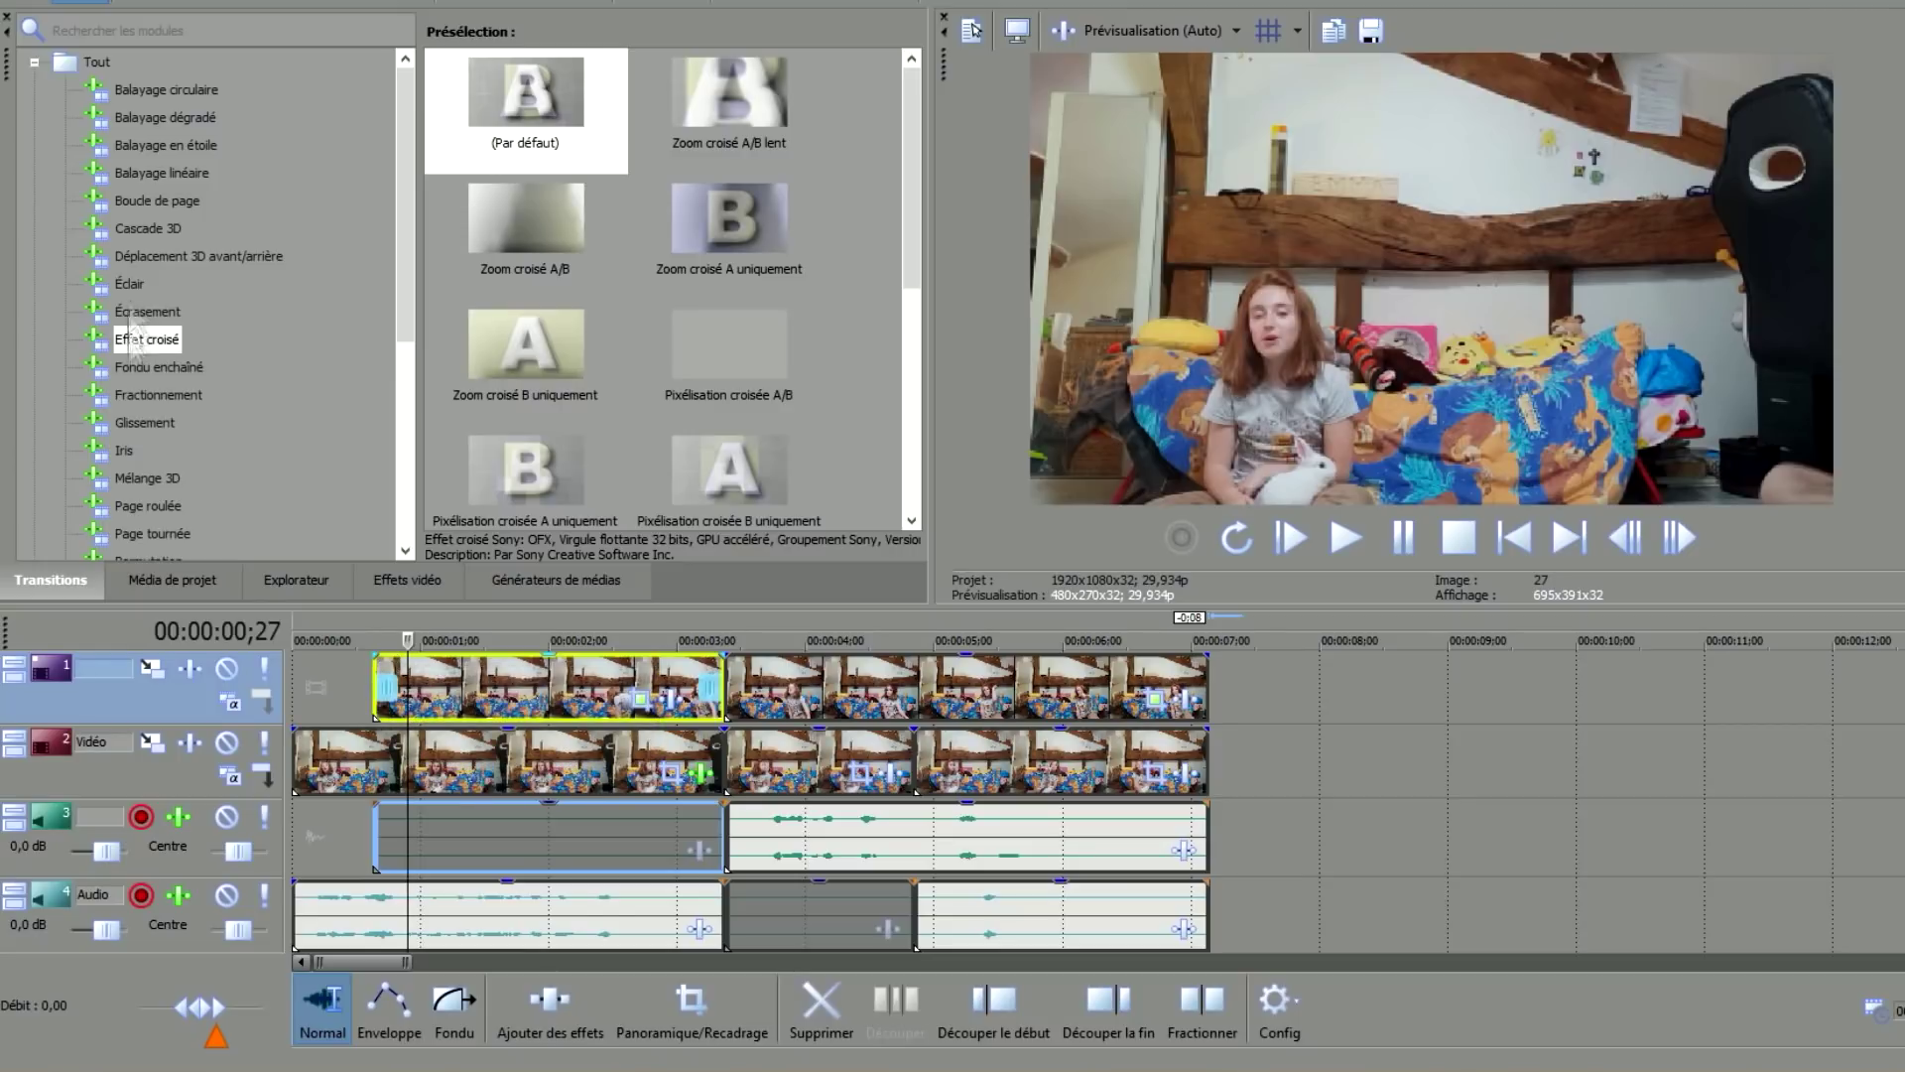
{"action": "left_click", "coordinate": [163, 369]}
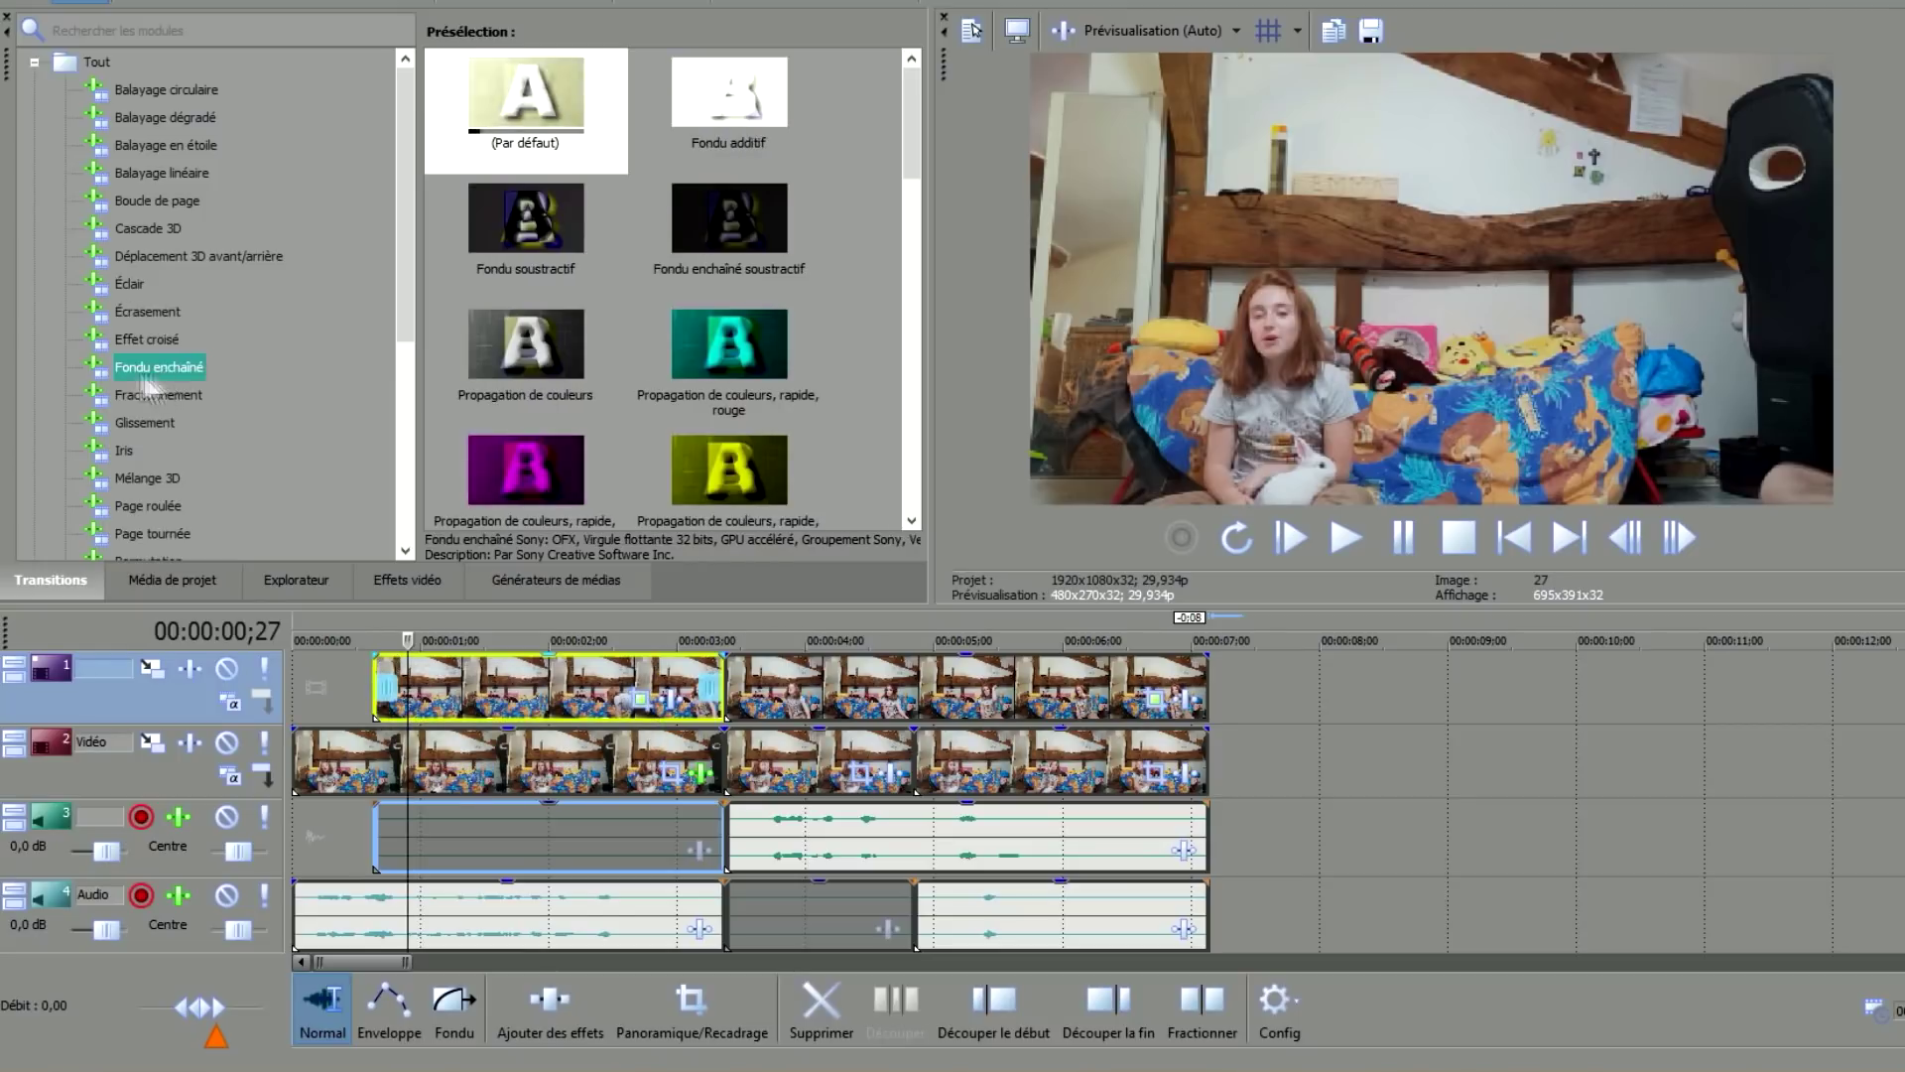
{"action": "left_click", "coordinate": [530, 109]}
{"action": "left_click_drag", "start_coordinate": [531, 109], "coordinate": [375, 707]}
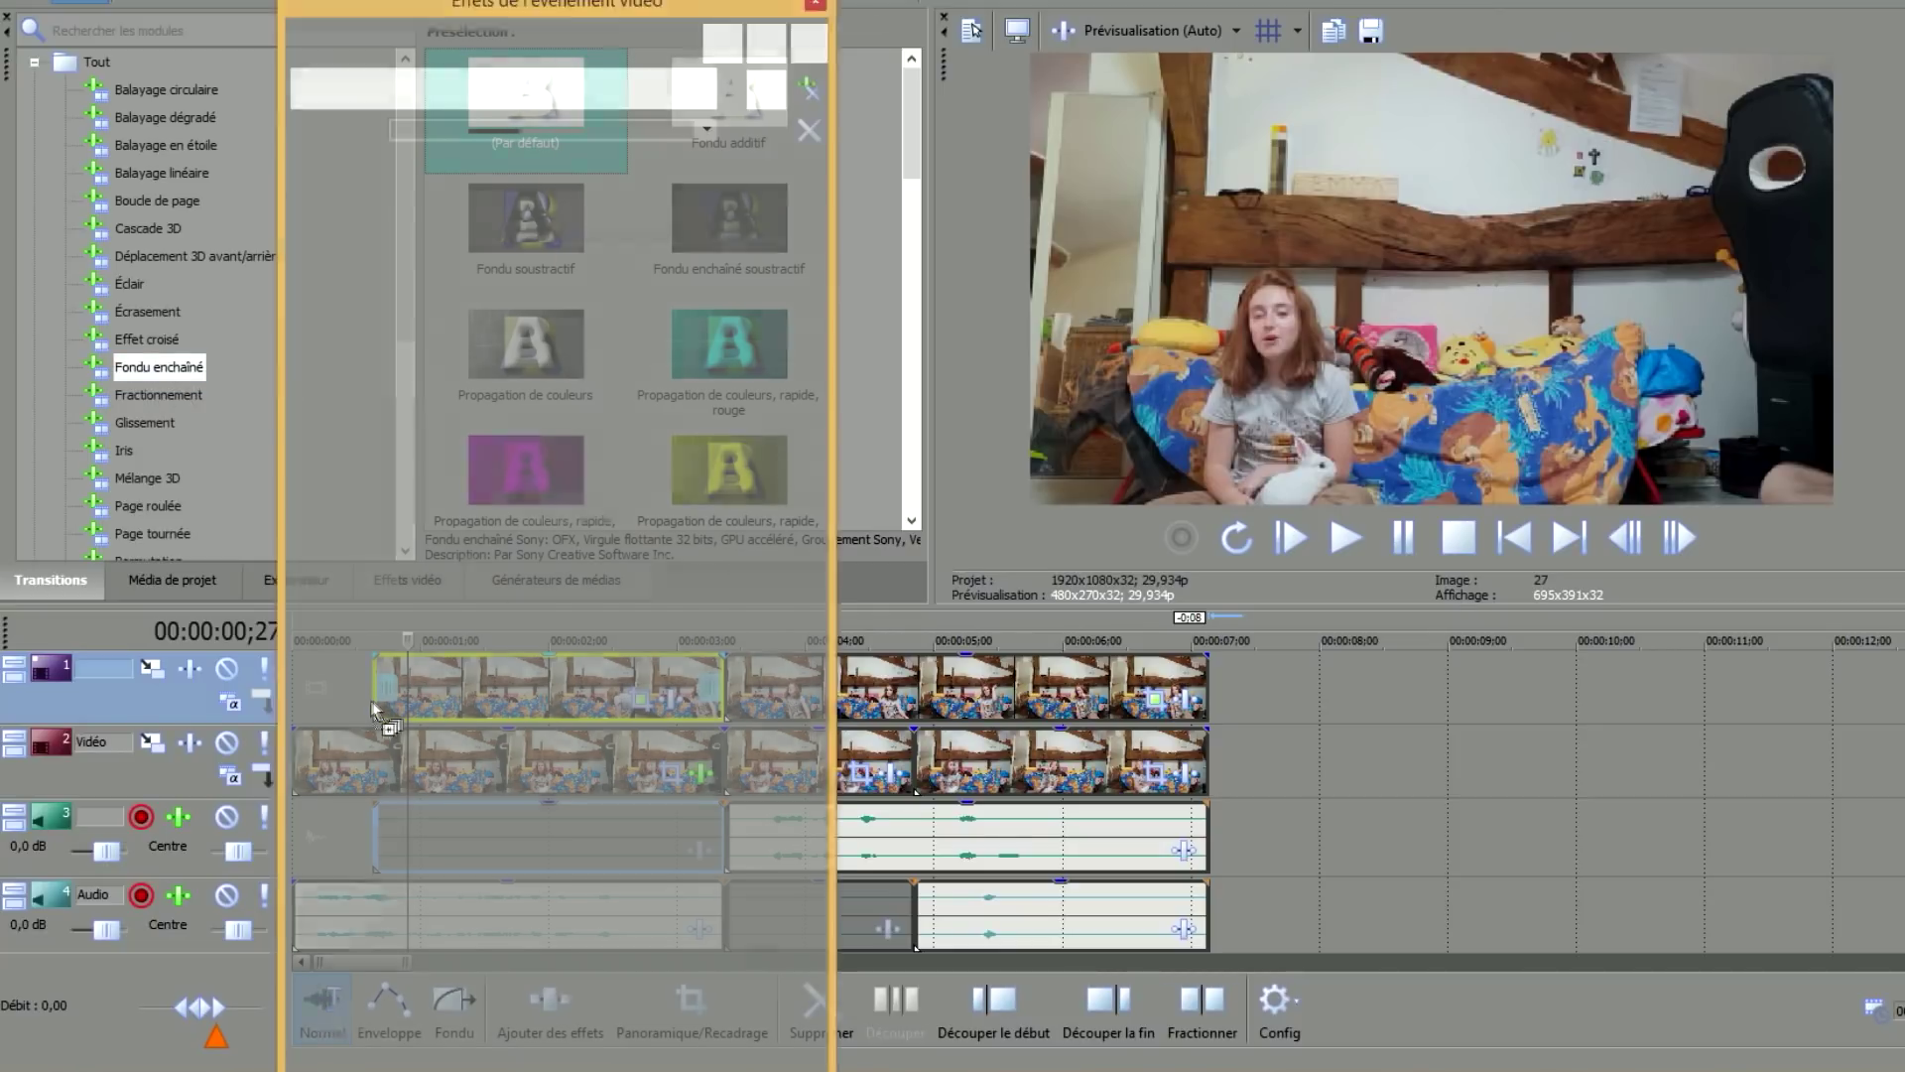
{"action": "left_click", "coordinate": [877, 8]}
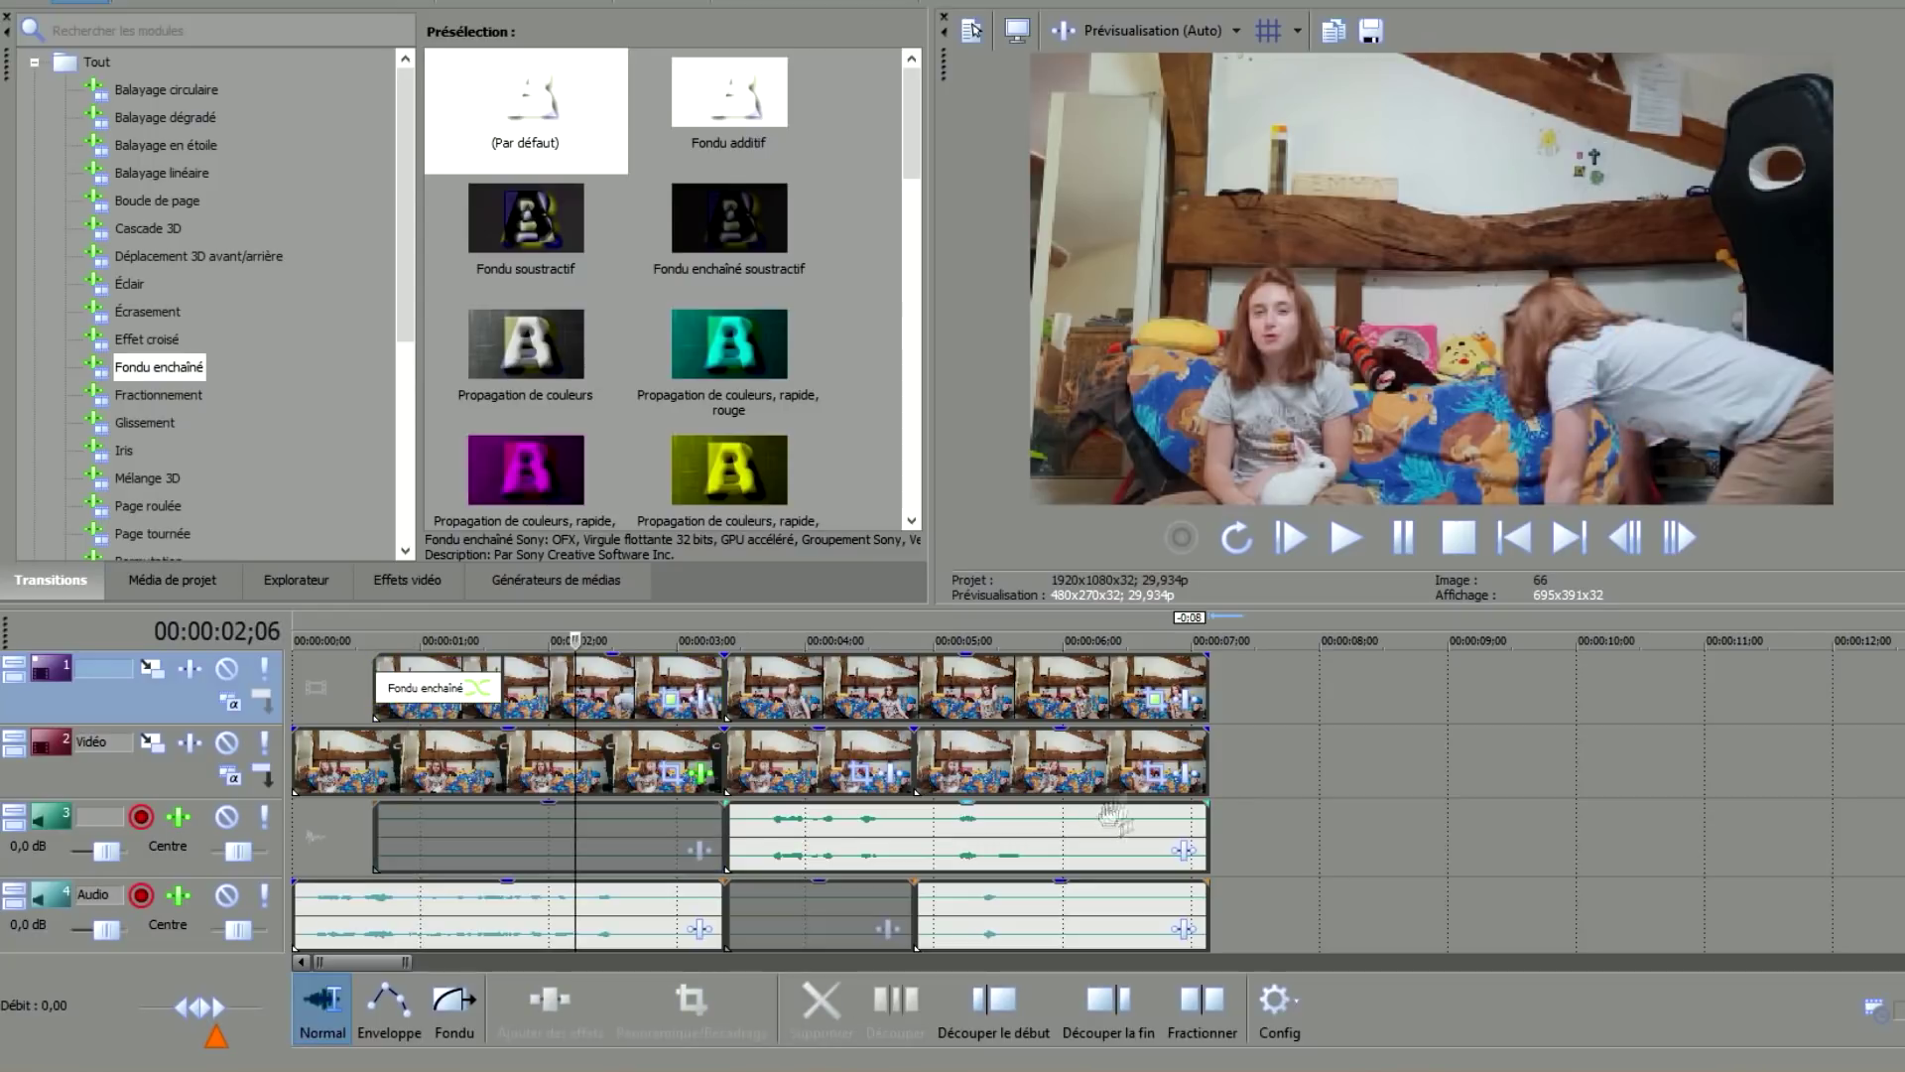
{"action": "left_click", "coordinate": [1279, 782]}
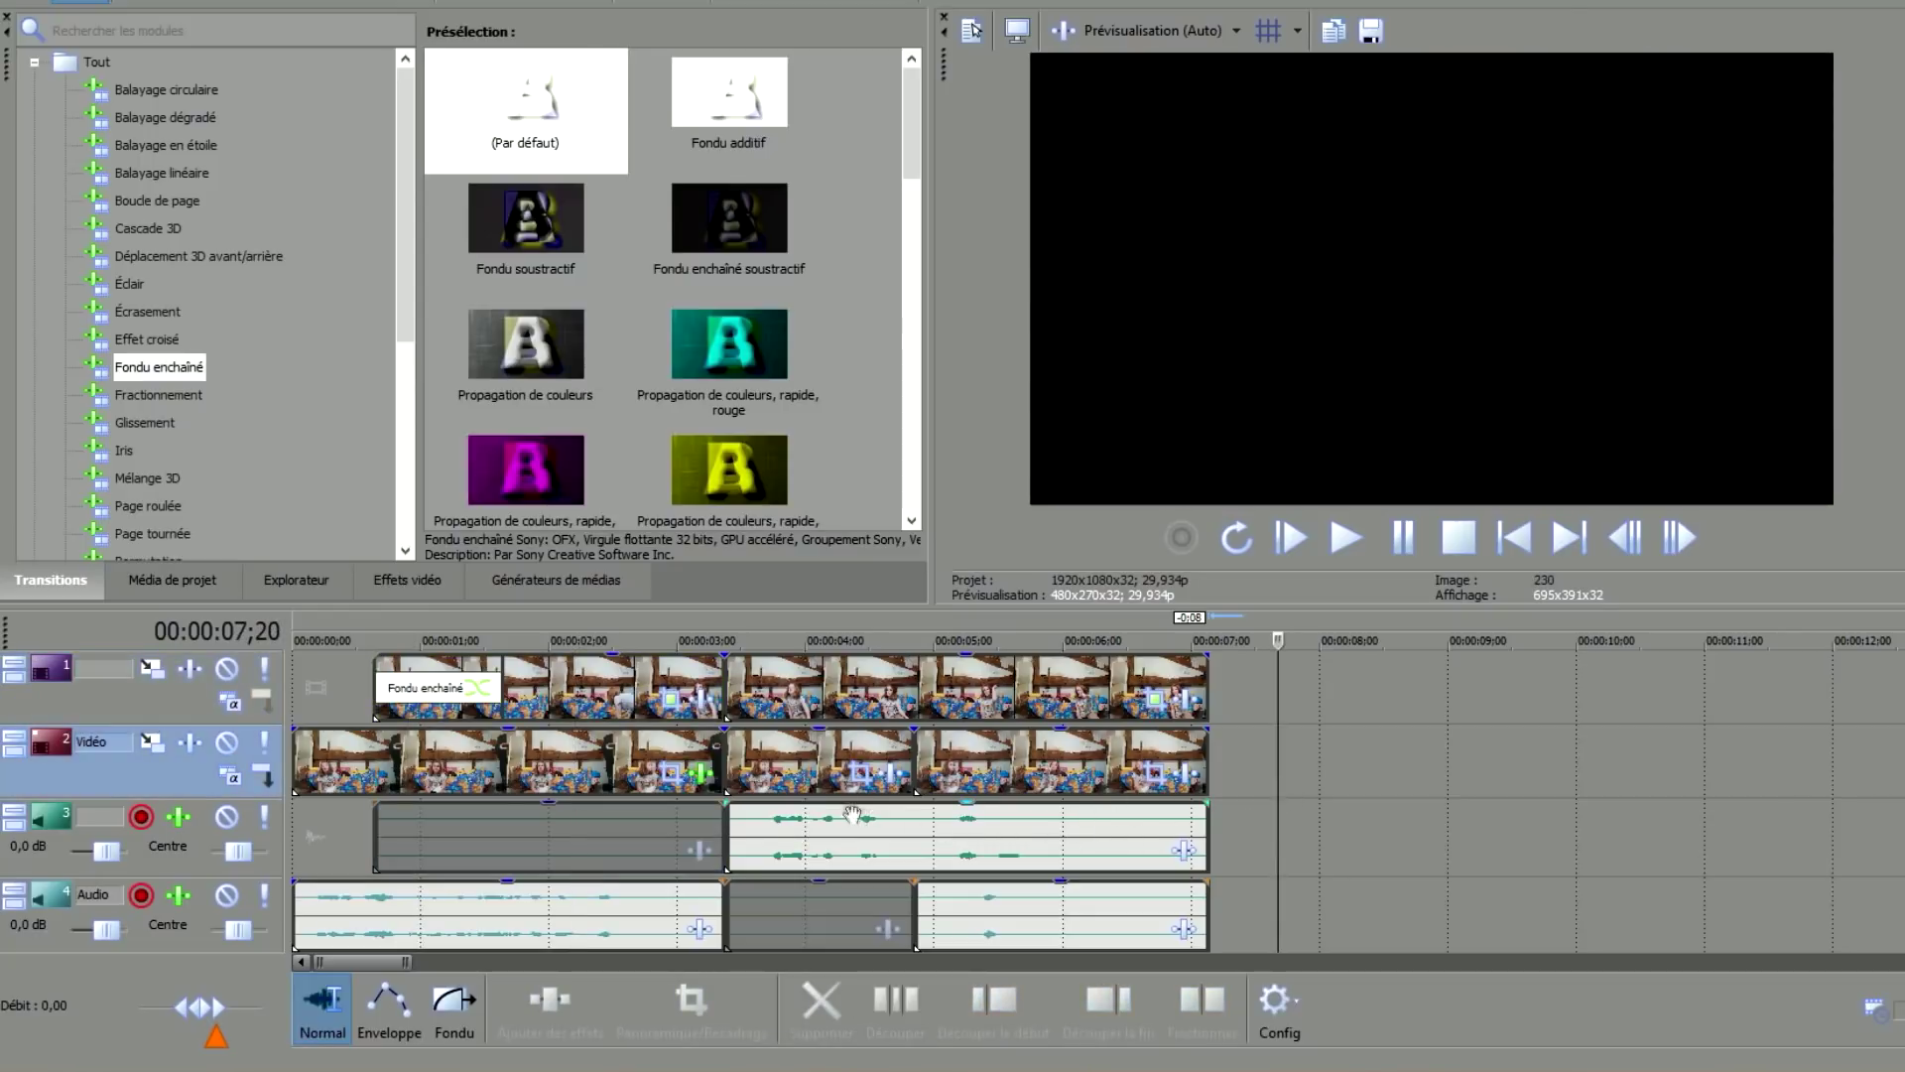
{"action": "left_click", "coordinate": [928, 688]}
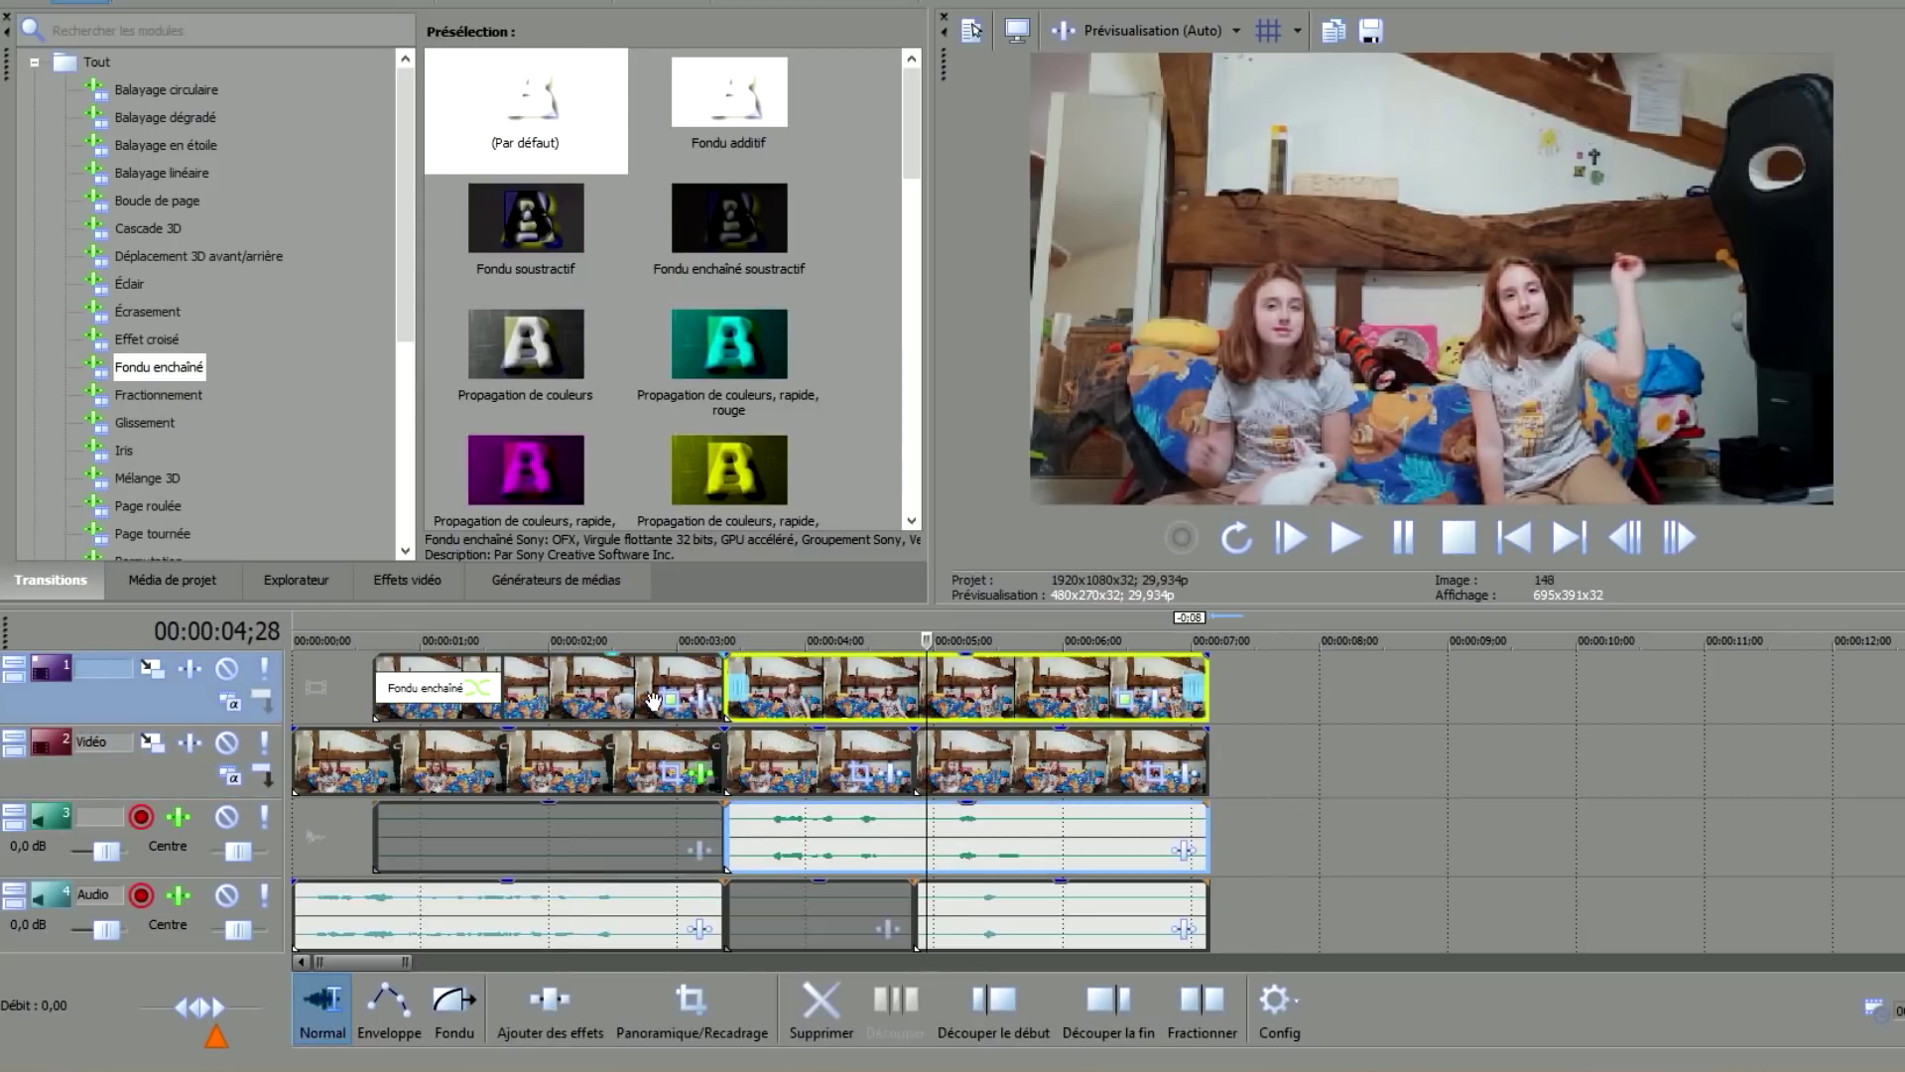
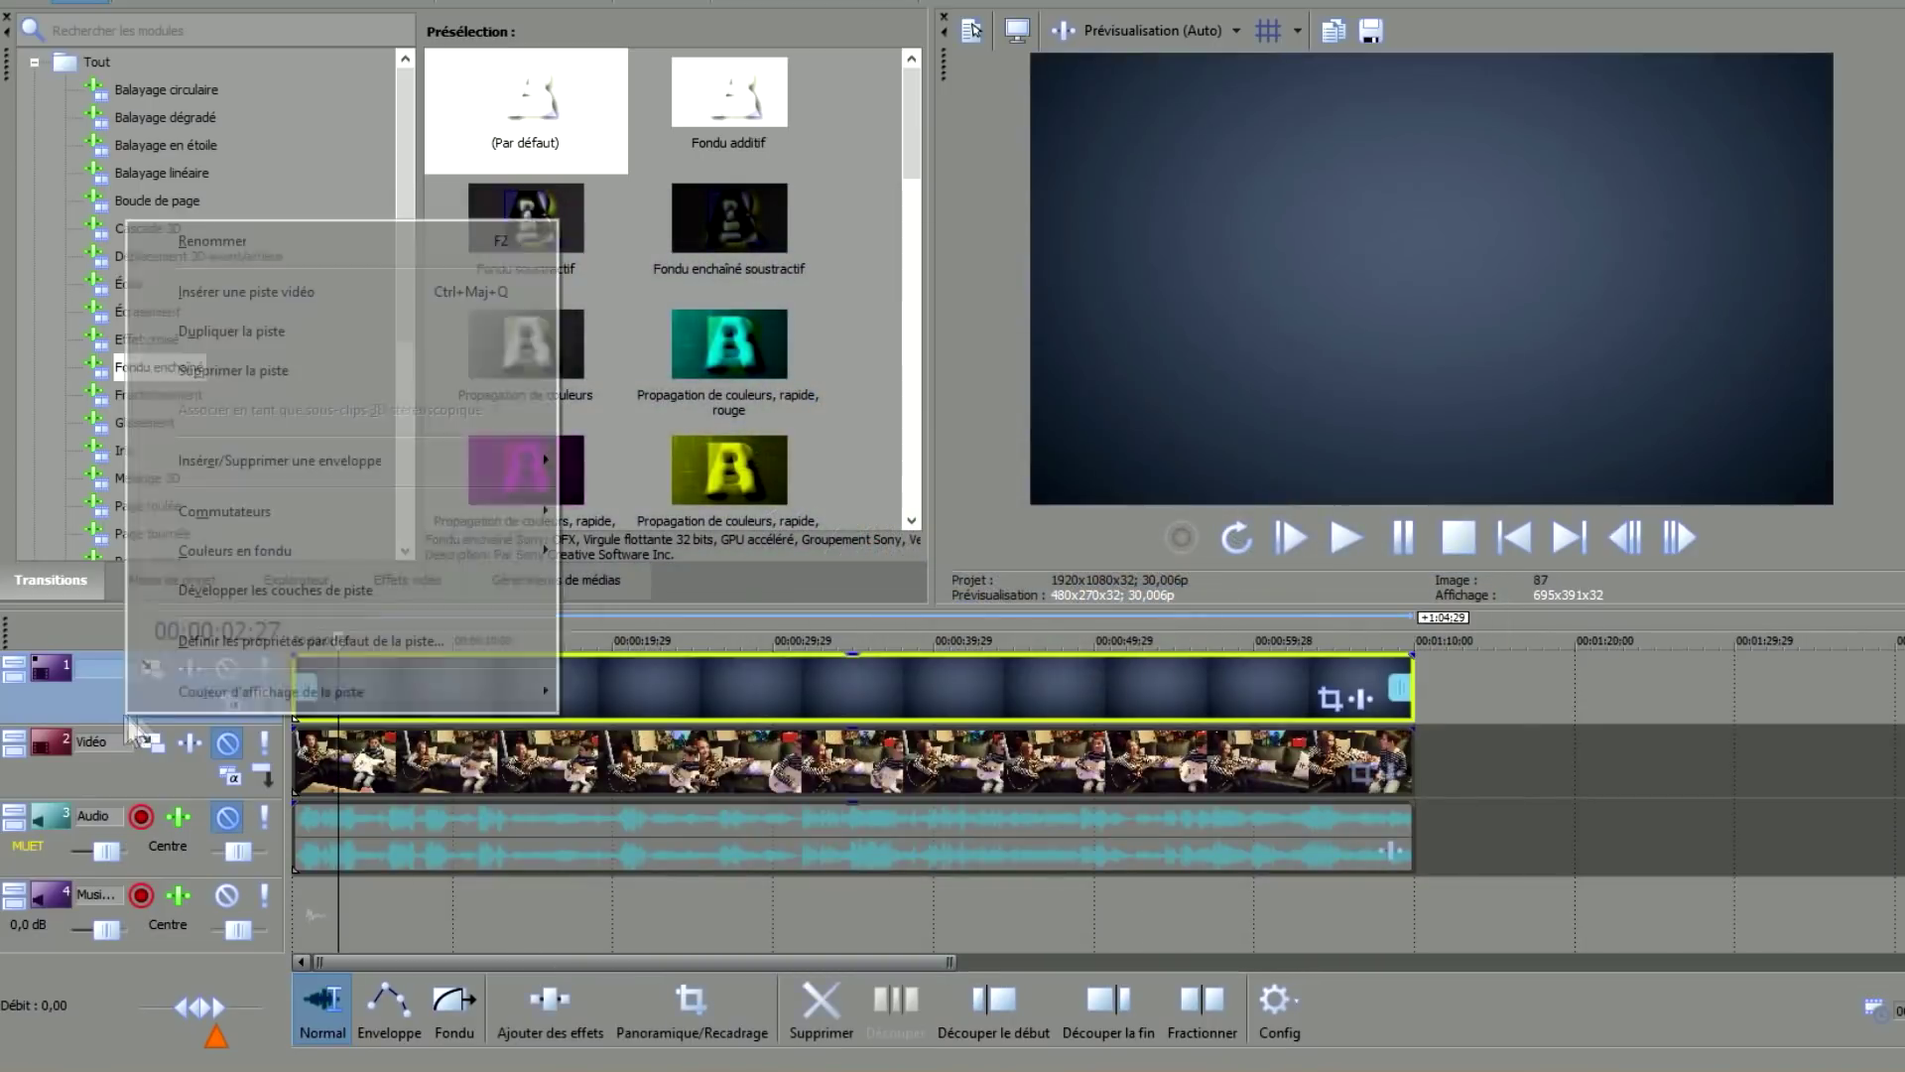
Insert a new video track above the blue background clip and place the cursor on it at 00:00:08;10.
{"action": "left_click", "coordinate": [303, 294]}
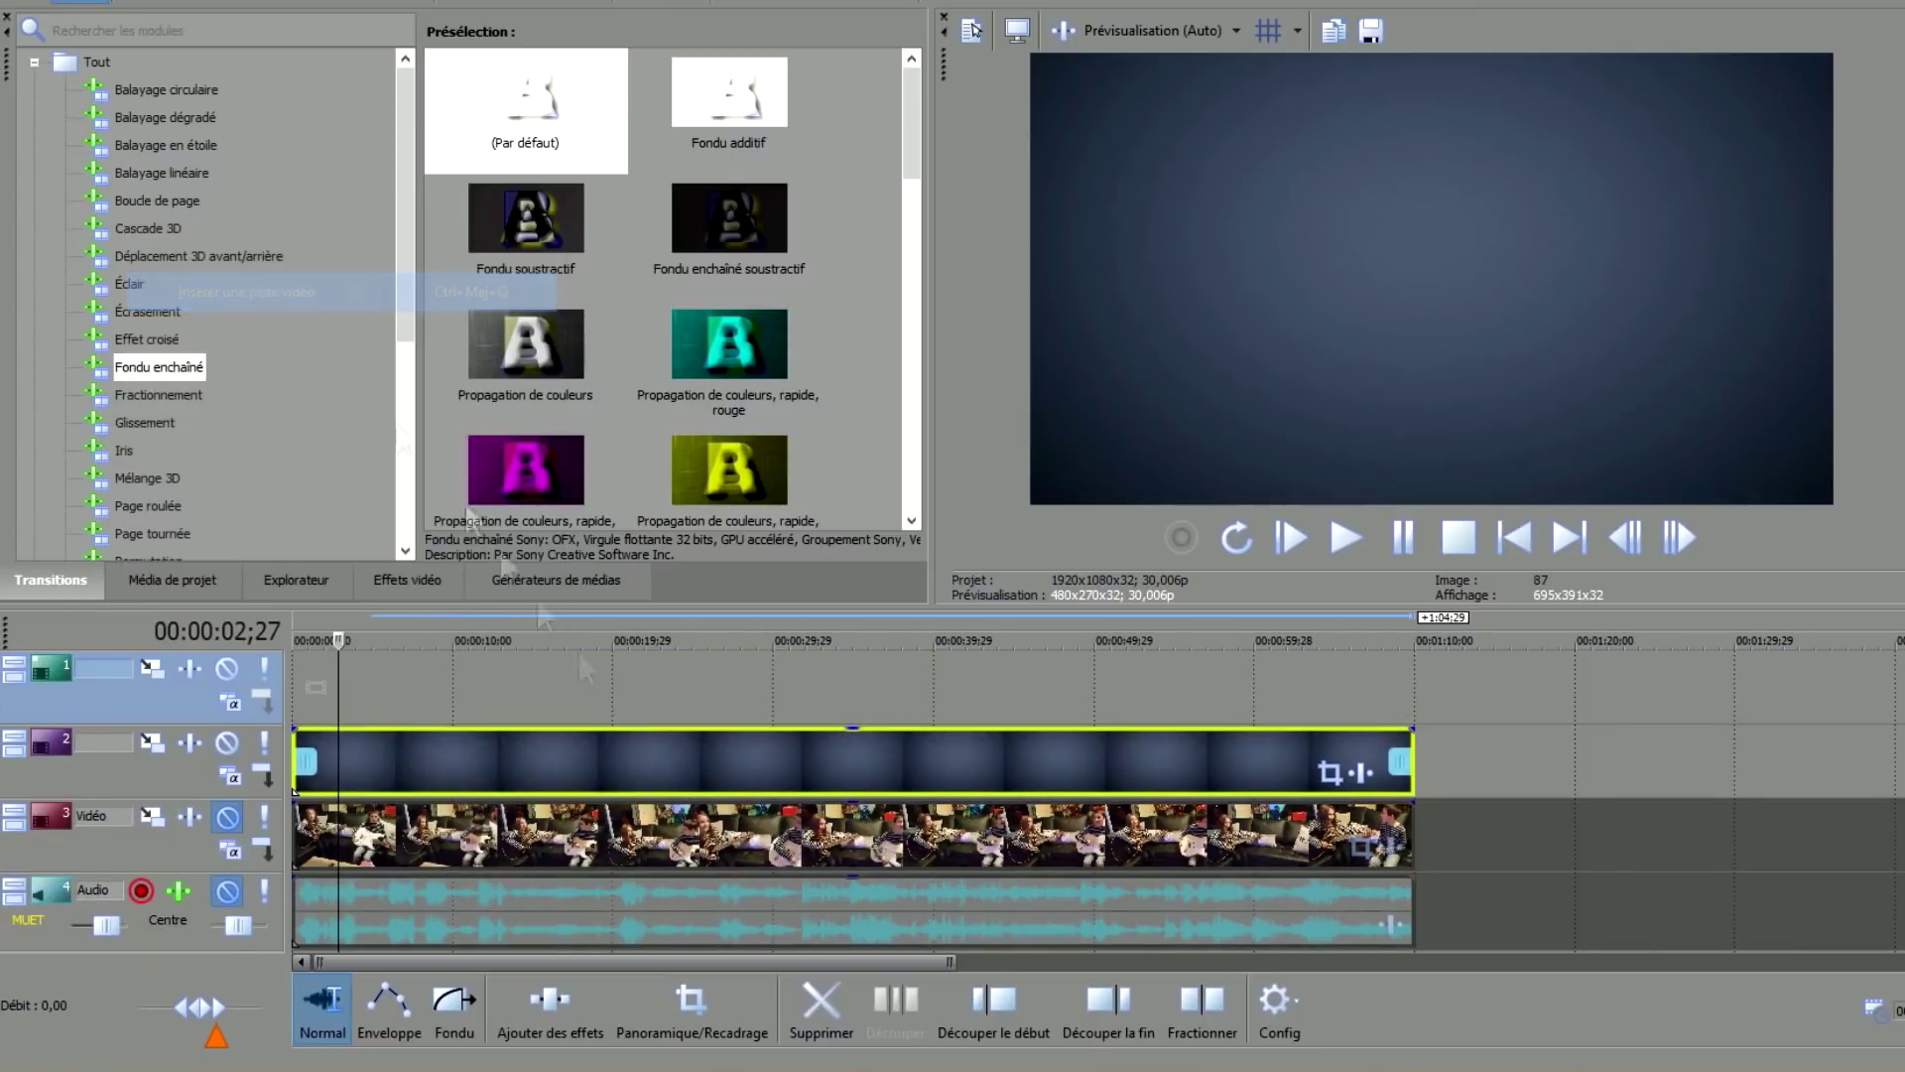
{"action": "left_click", "coordinate": [524, 660]}
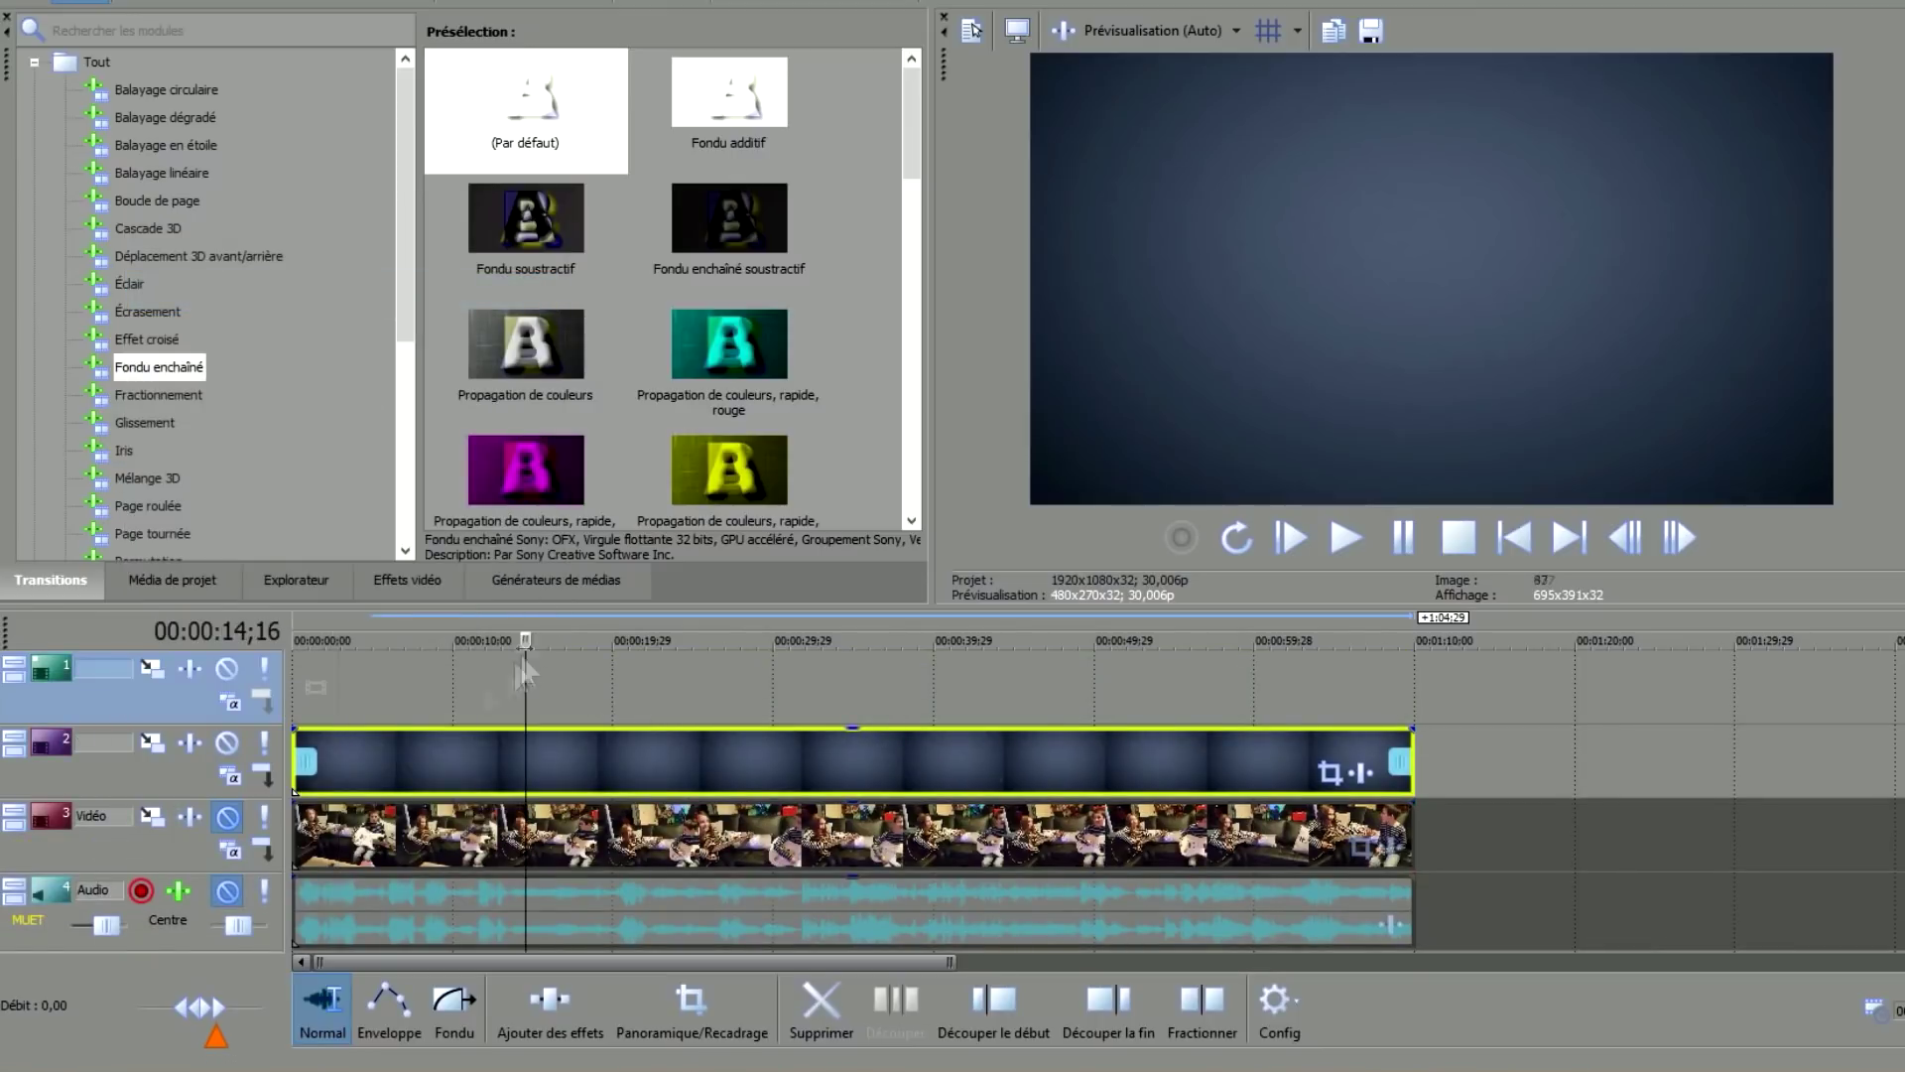
{"action": "left_click", "coordinate": [374, 698]}
{"action": "left_click", "coordinate": [426, 697]}
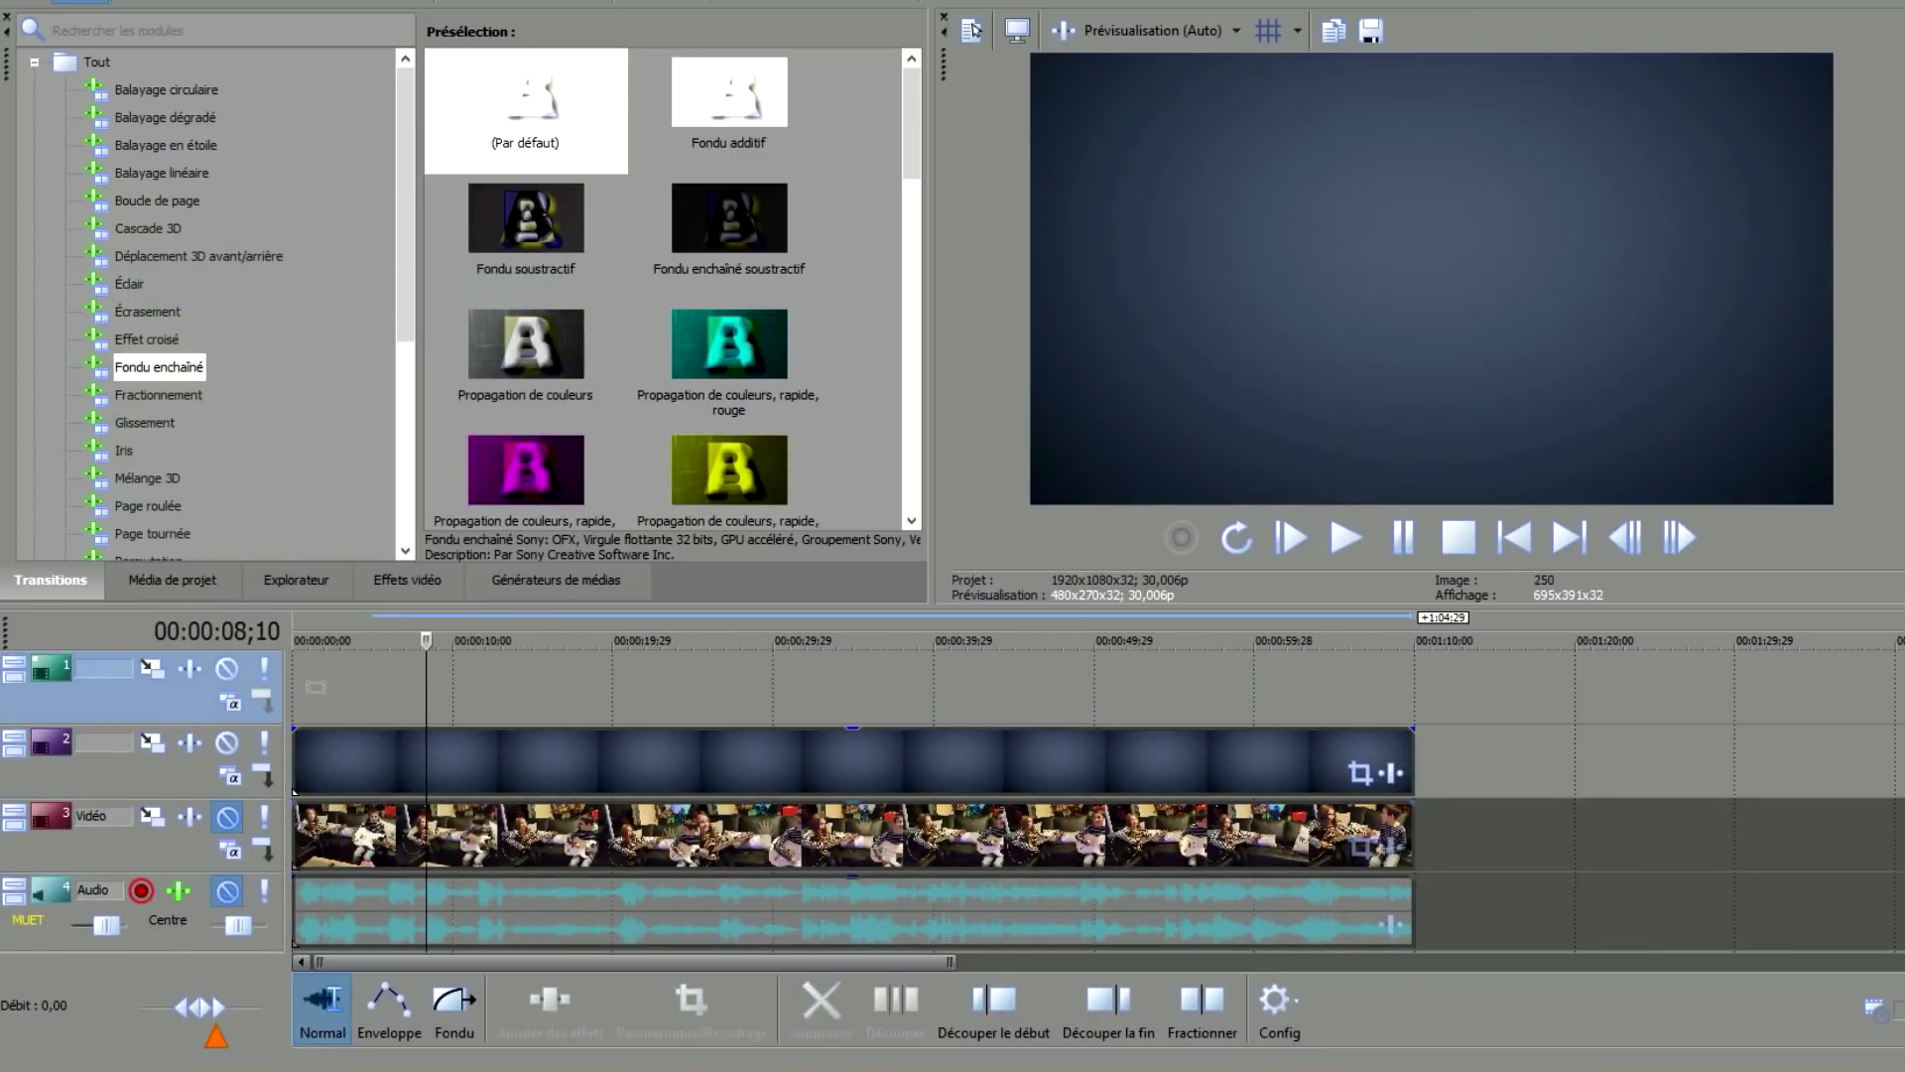
Add the kitten picture to the new track at the start of the timeline and extend it to 00:00:35;10.
{"action": "scroll", "coordinate": [490, 918], "scroll_direction": "up", "scroll_amount": 2}
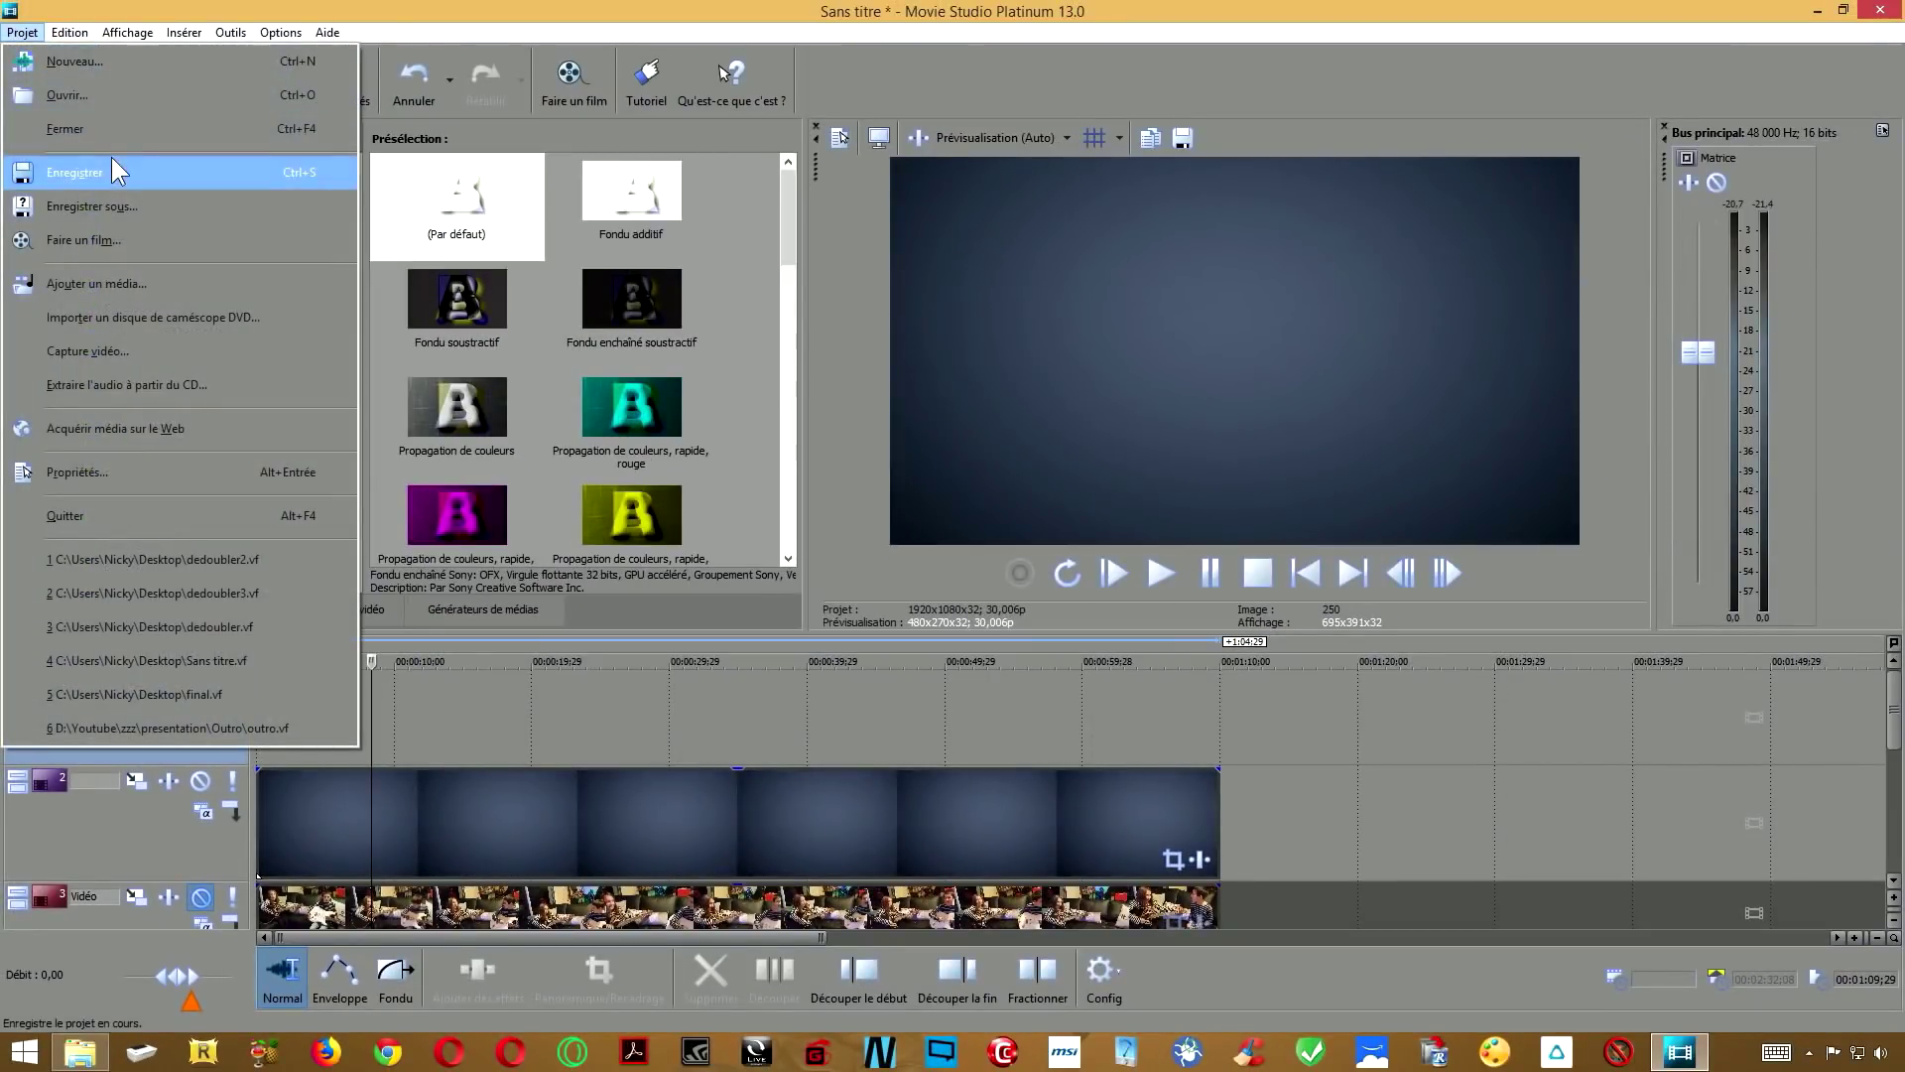
{"action": "left_click", "coordinate": [101, 91]}
{"action": "double_click", "coordinate": [776, 369]}
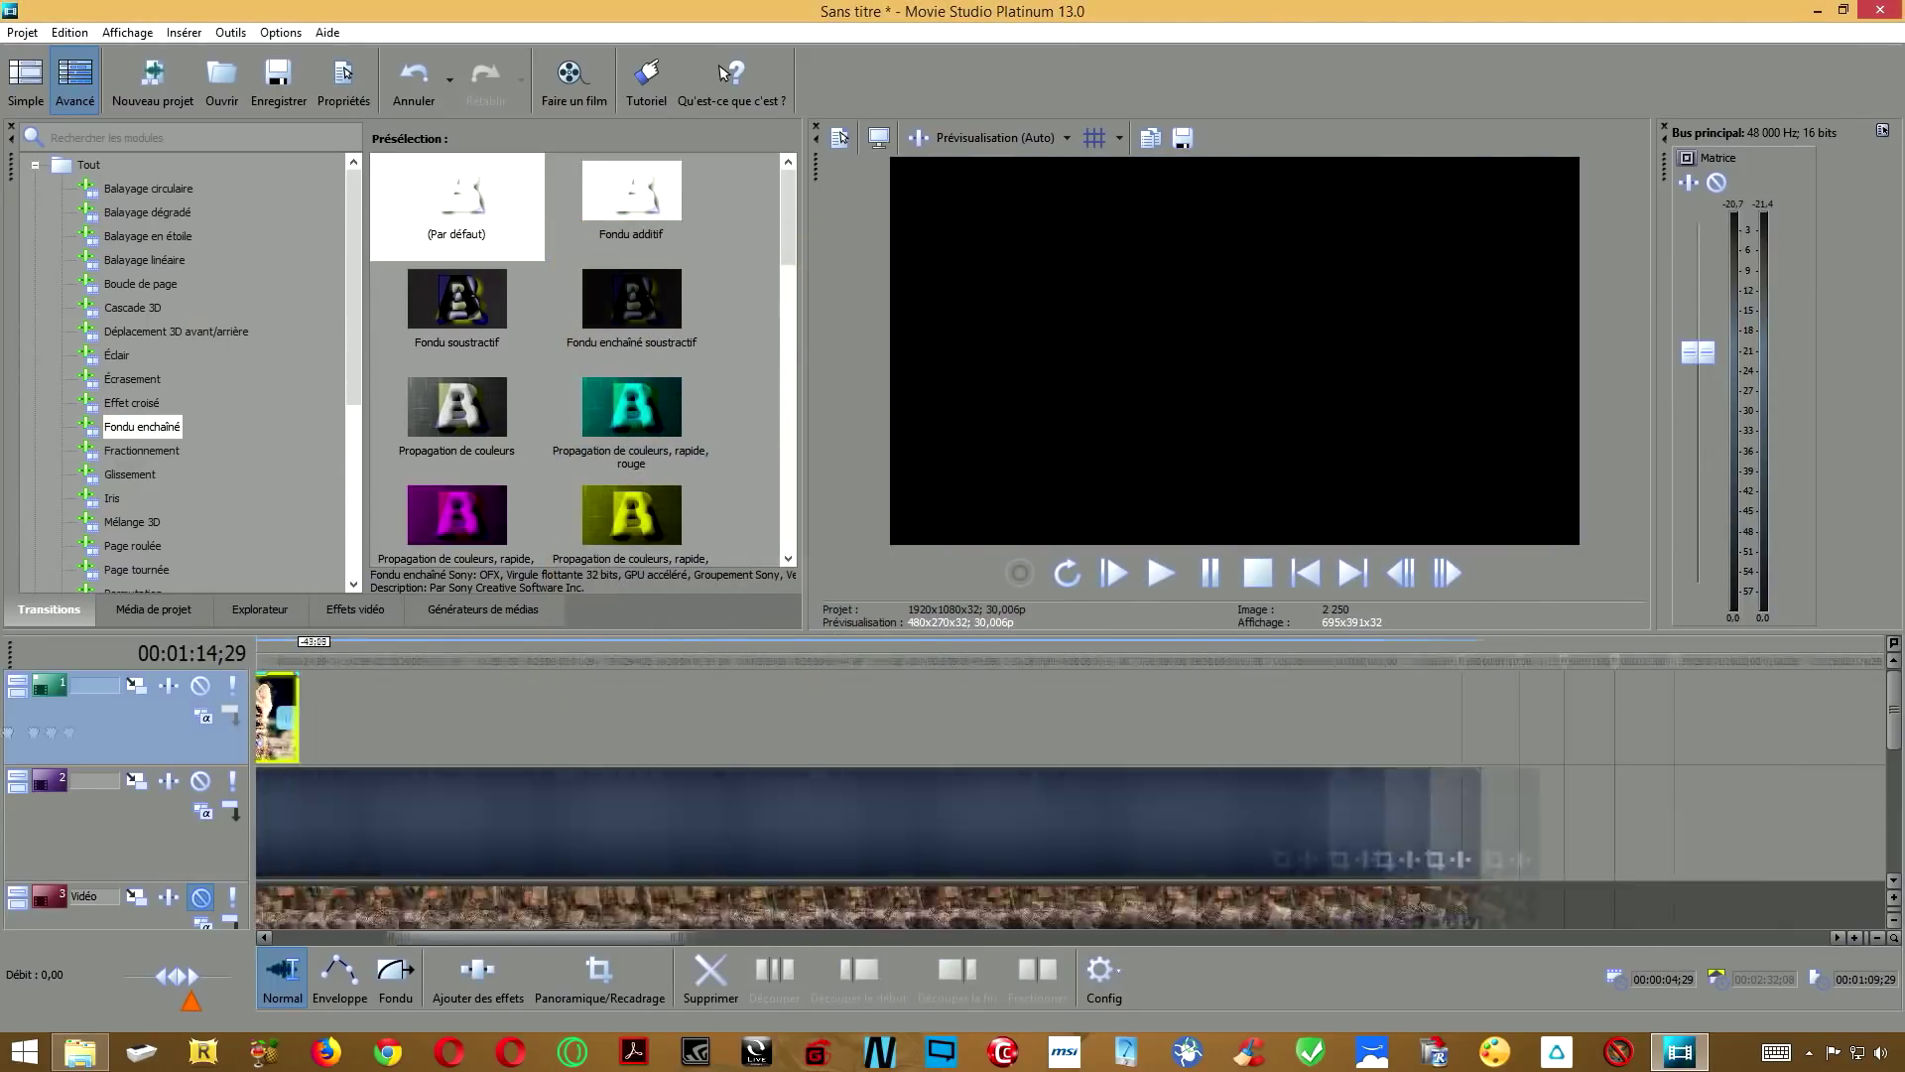
{"action": "mouse_move", "coordinate": [260, 739]}
{"action": "left_mouse_down"}
{"action": "mouse_move", "coordinate": [432, 739]}
{"action": "mouse_move", "coordinate": [257, 757]}
{"action": "left_mouse_up"}
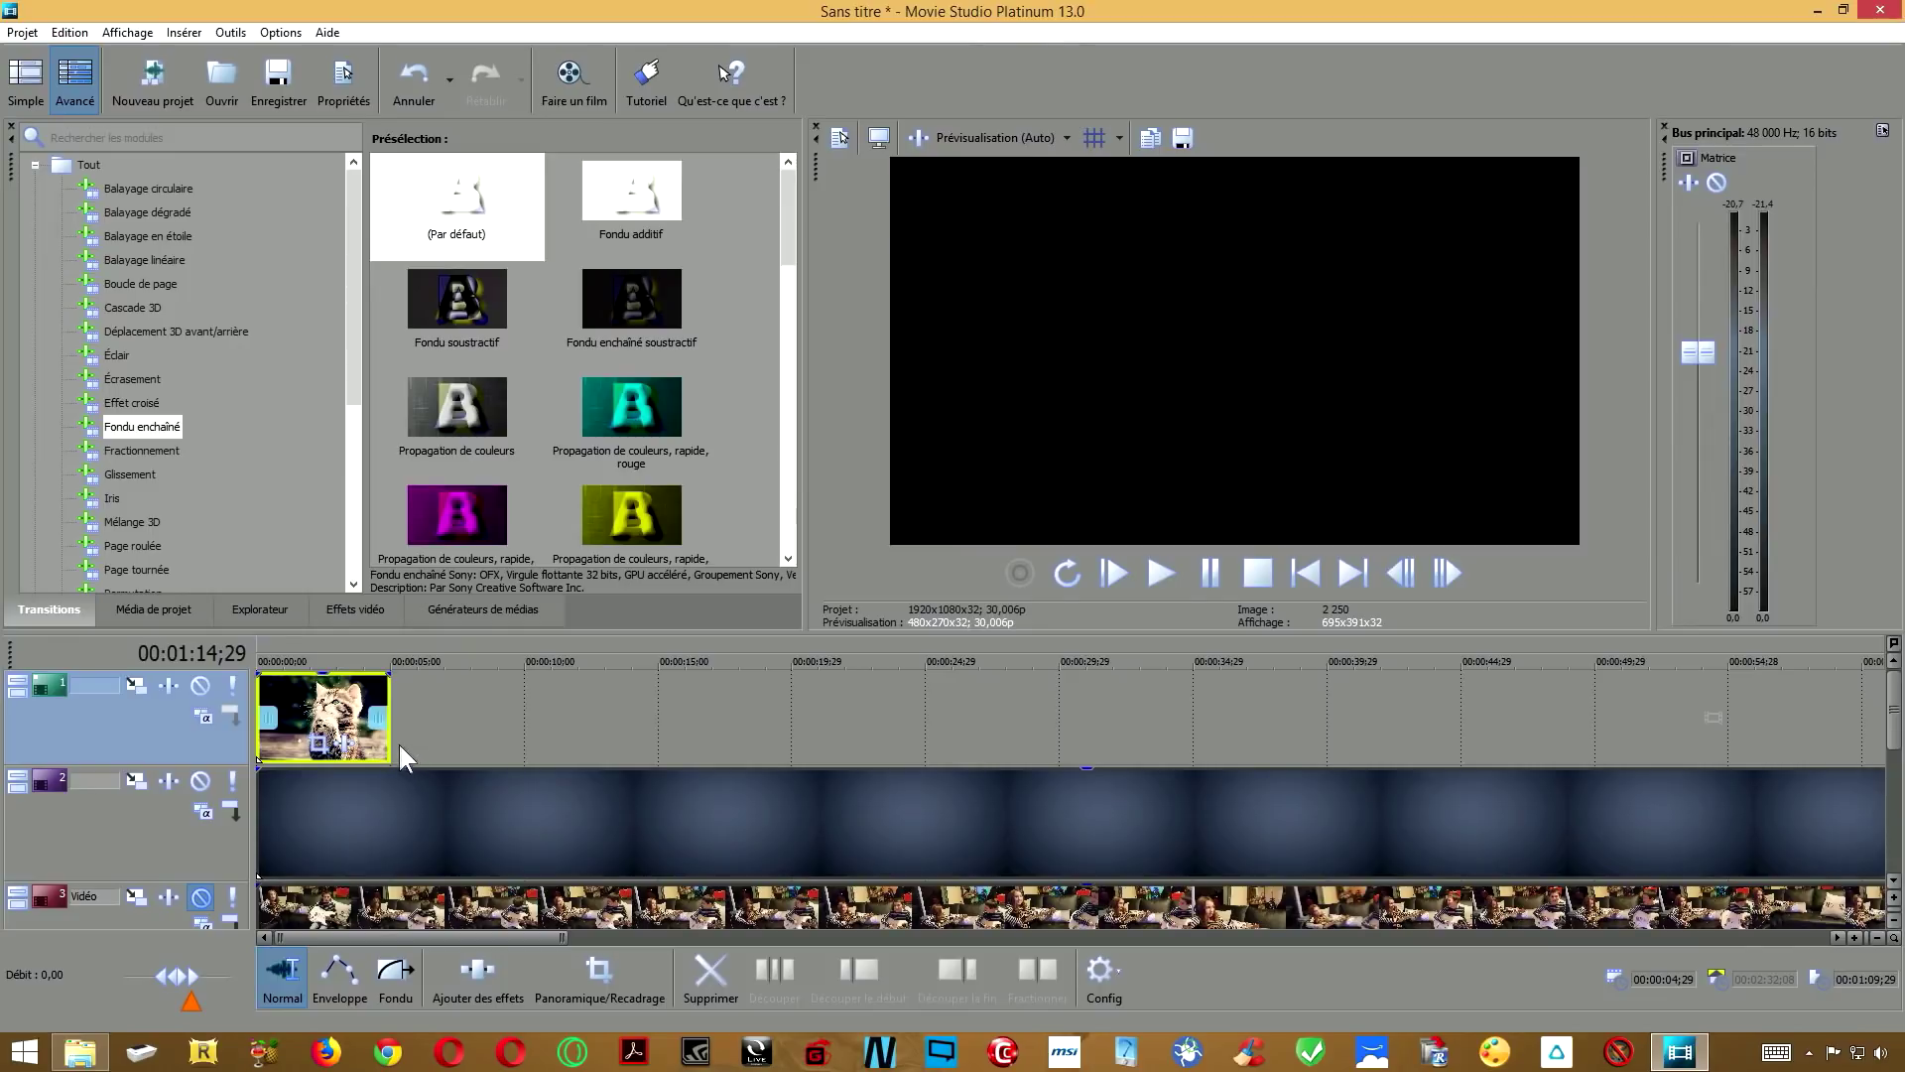
{"action": "left_click_drag", "start_coordinate": [382, 739], "coordinate": [1201, 739]}
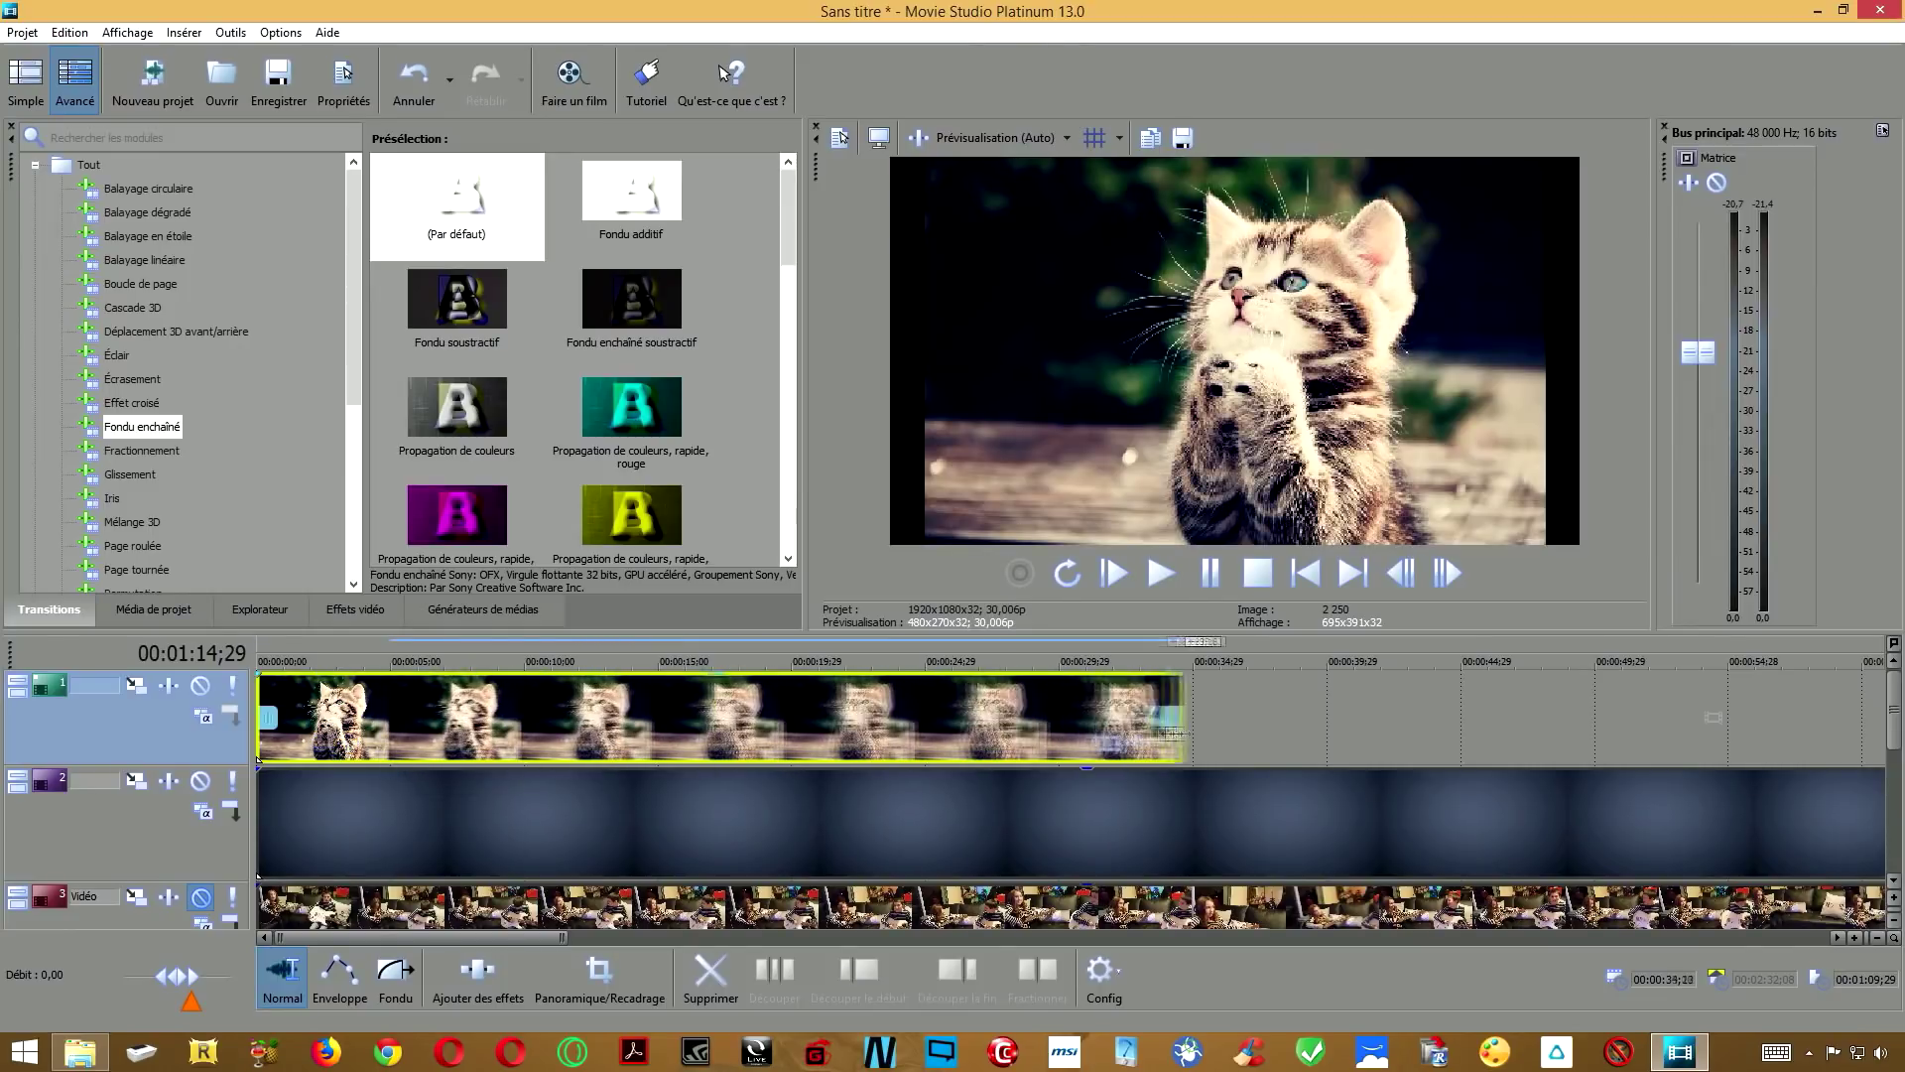
Save a snapshot of the bare blue background at 00:00:39;00 to the desktop as Image1.jpg.
{"action": "left_click", "coordinate": [558, 750]}
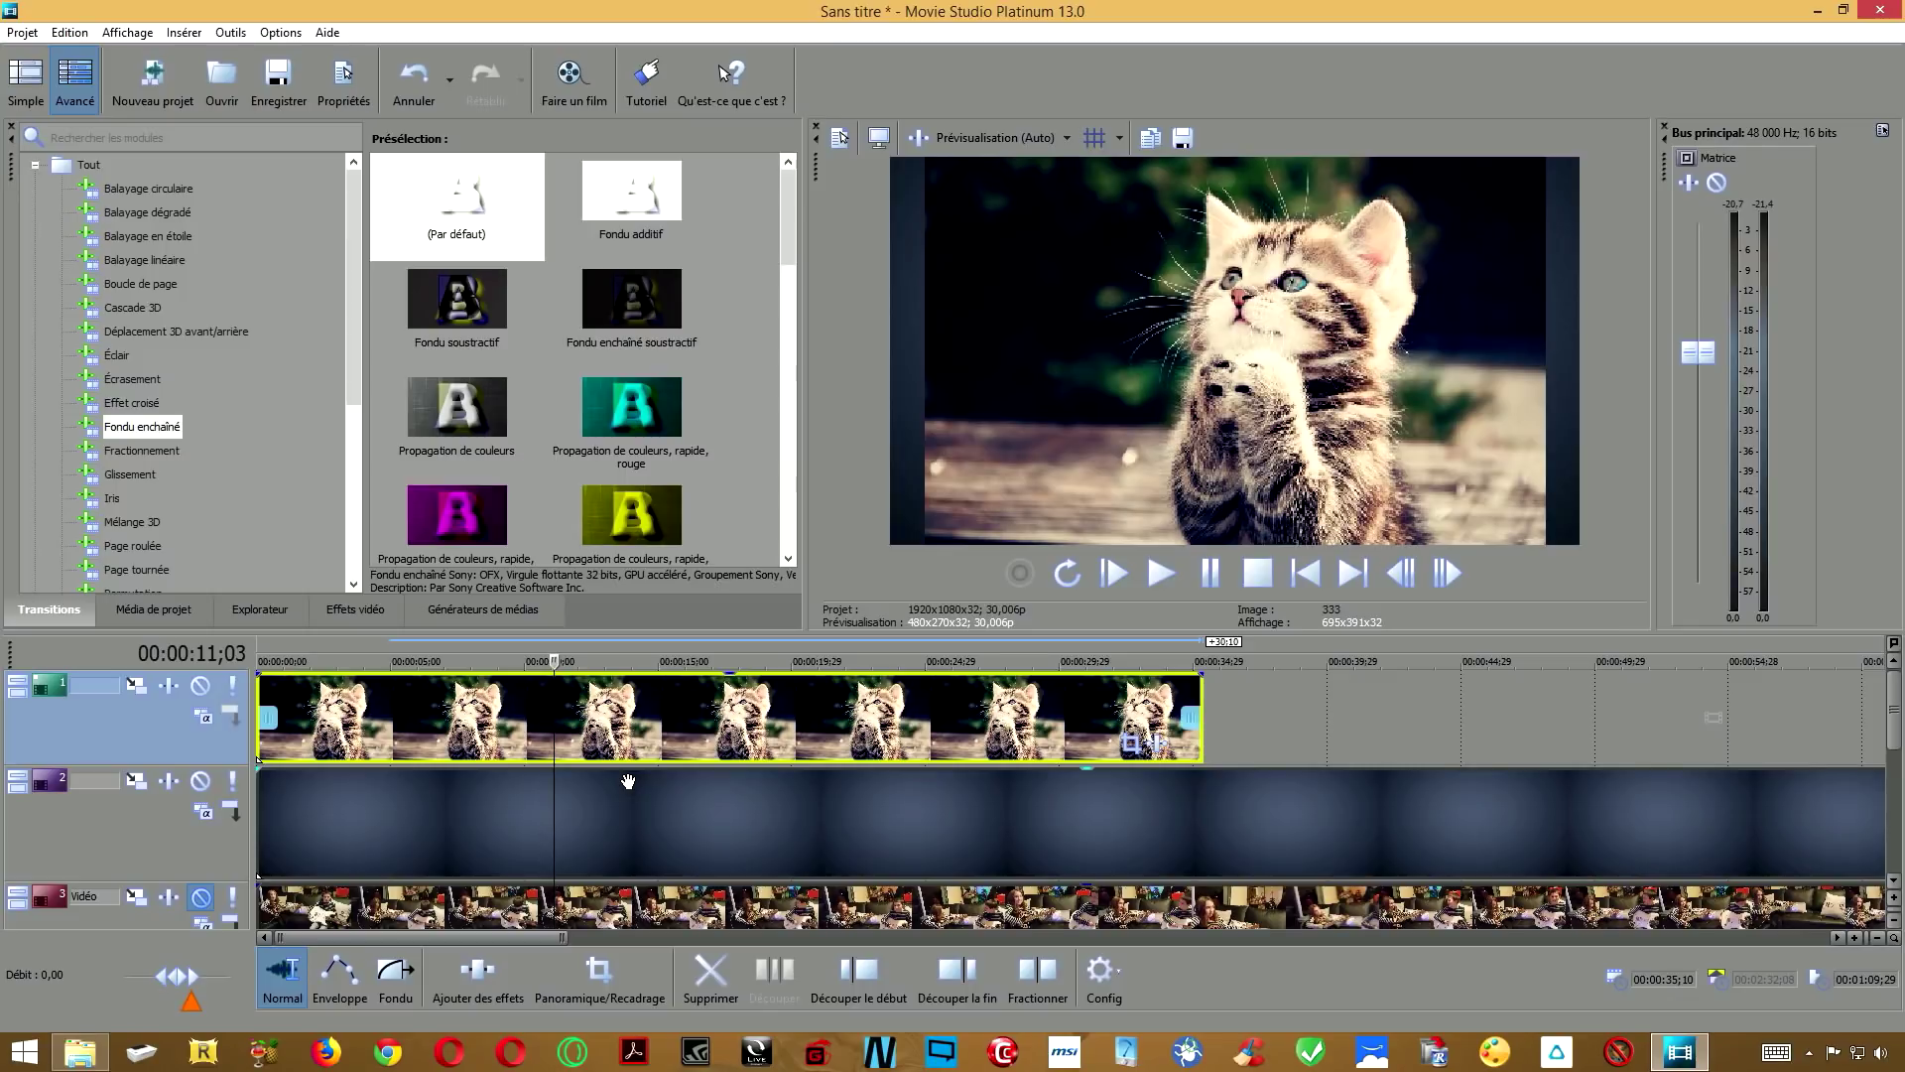
{"action": "left_click", "coordinate": [1300, 715]}
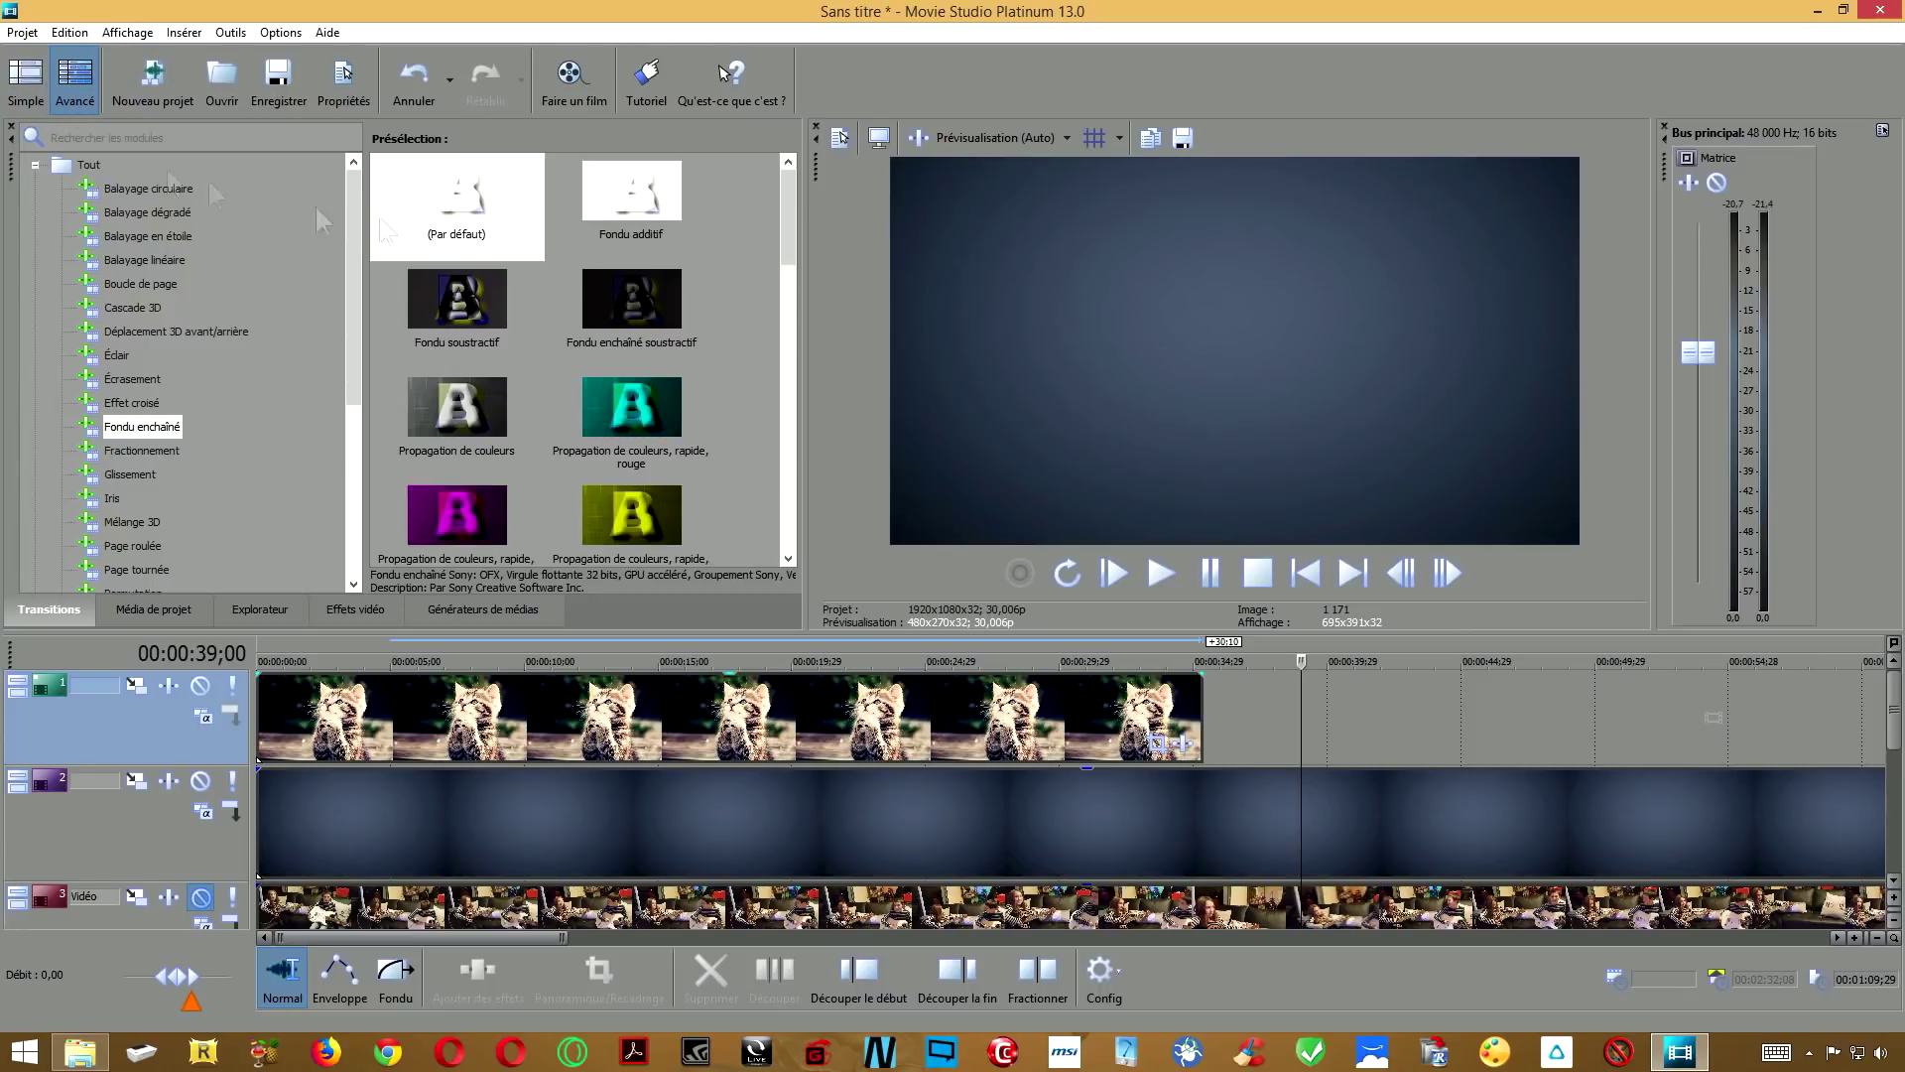
{"action": "left_click", "coordinate": [1183, 138]}
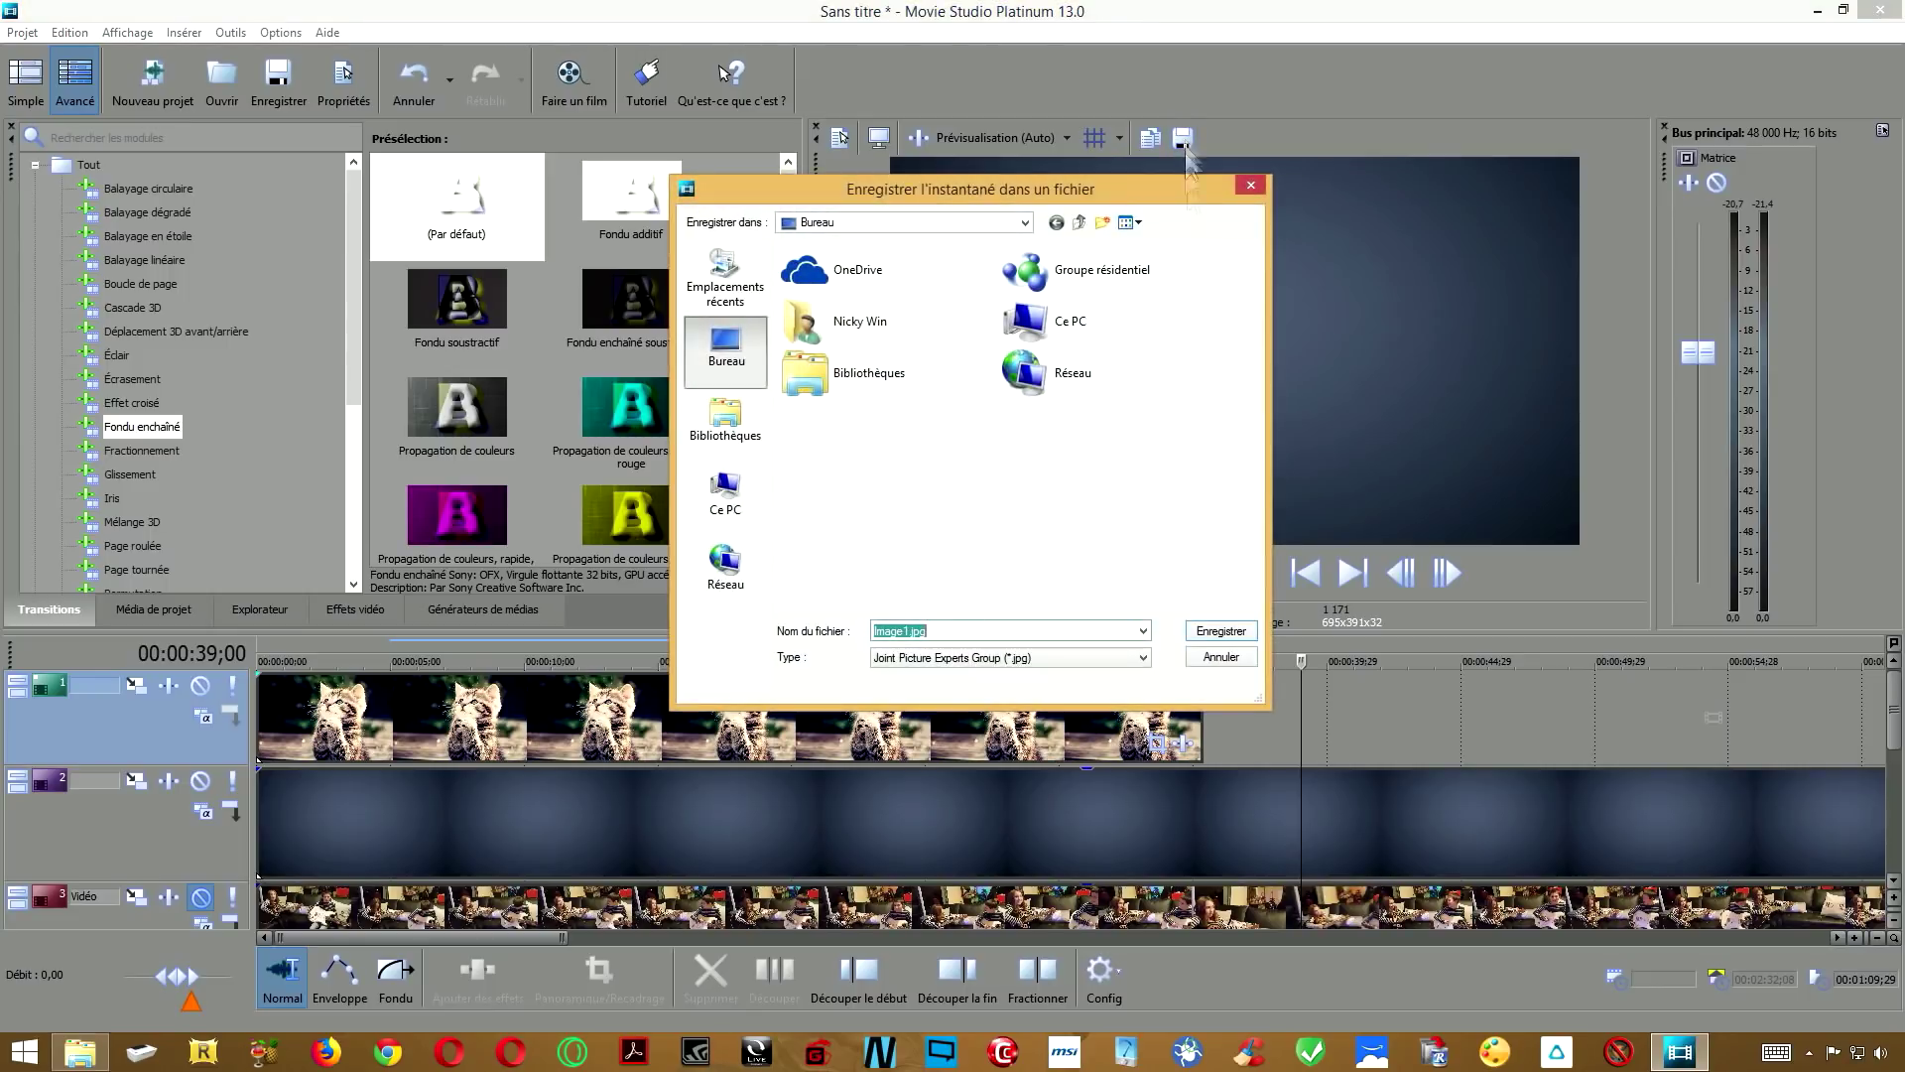
{"action": "left_click", "coordinate": [1221, 631]}
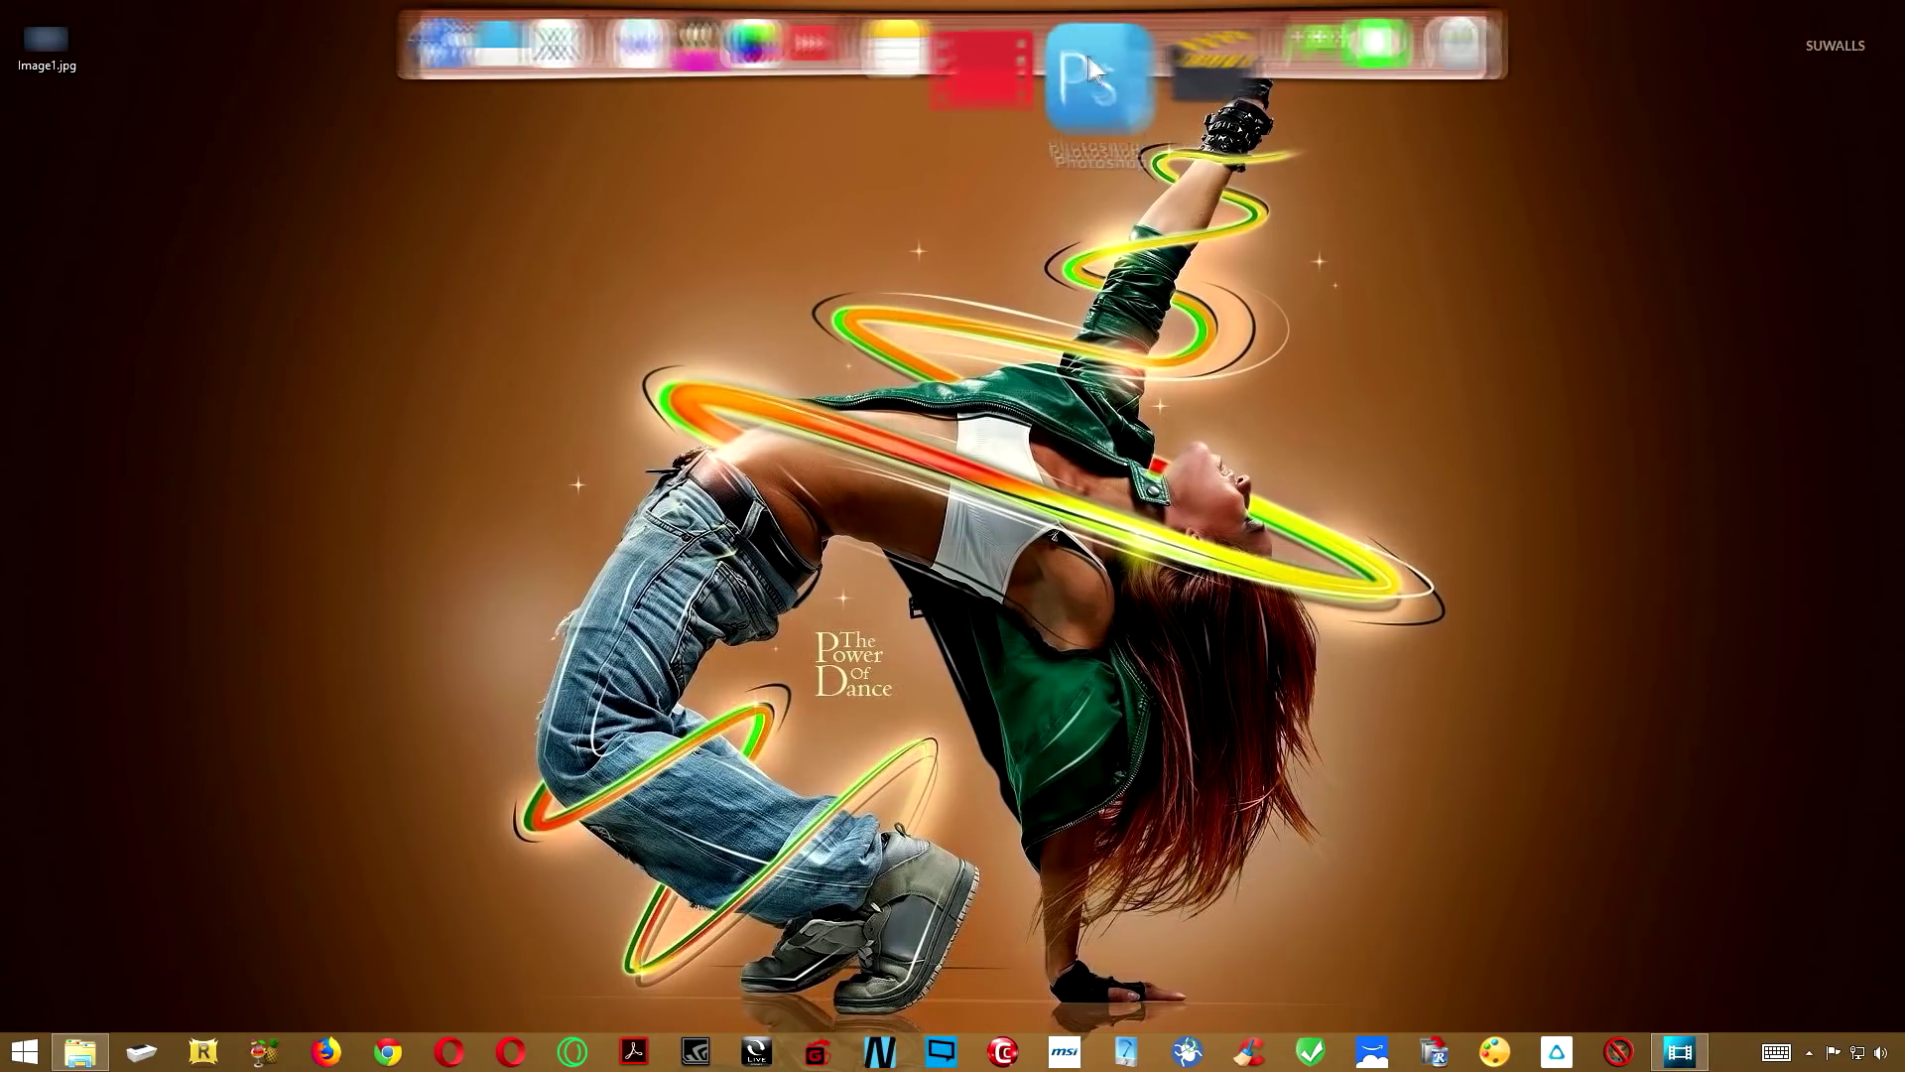
Switch to Photoshop and open Image1.jpg from the desktop.
{"action": "left_click", "coordinate": [1089, 62]}
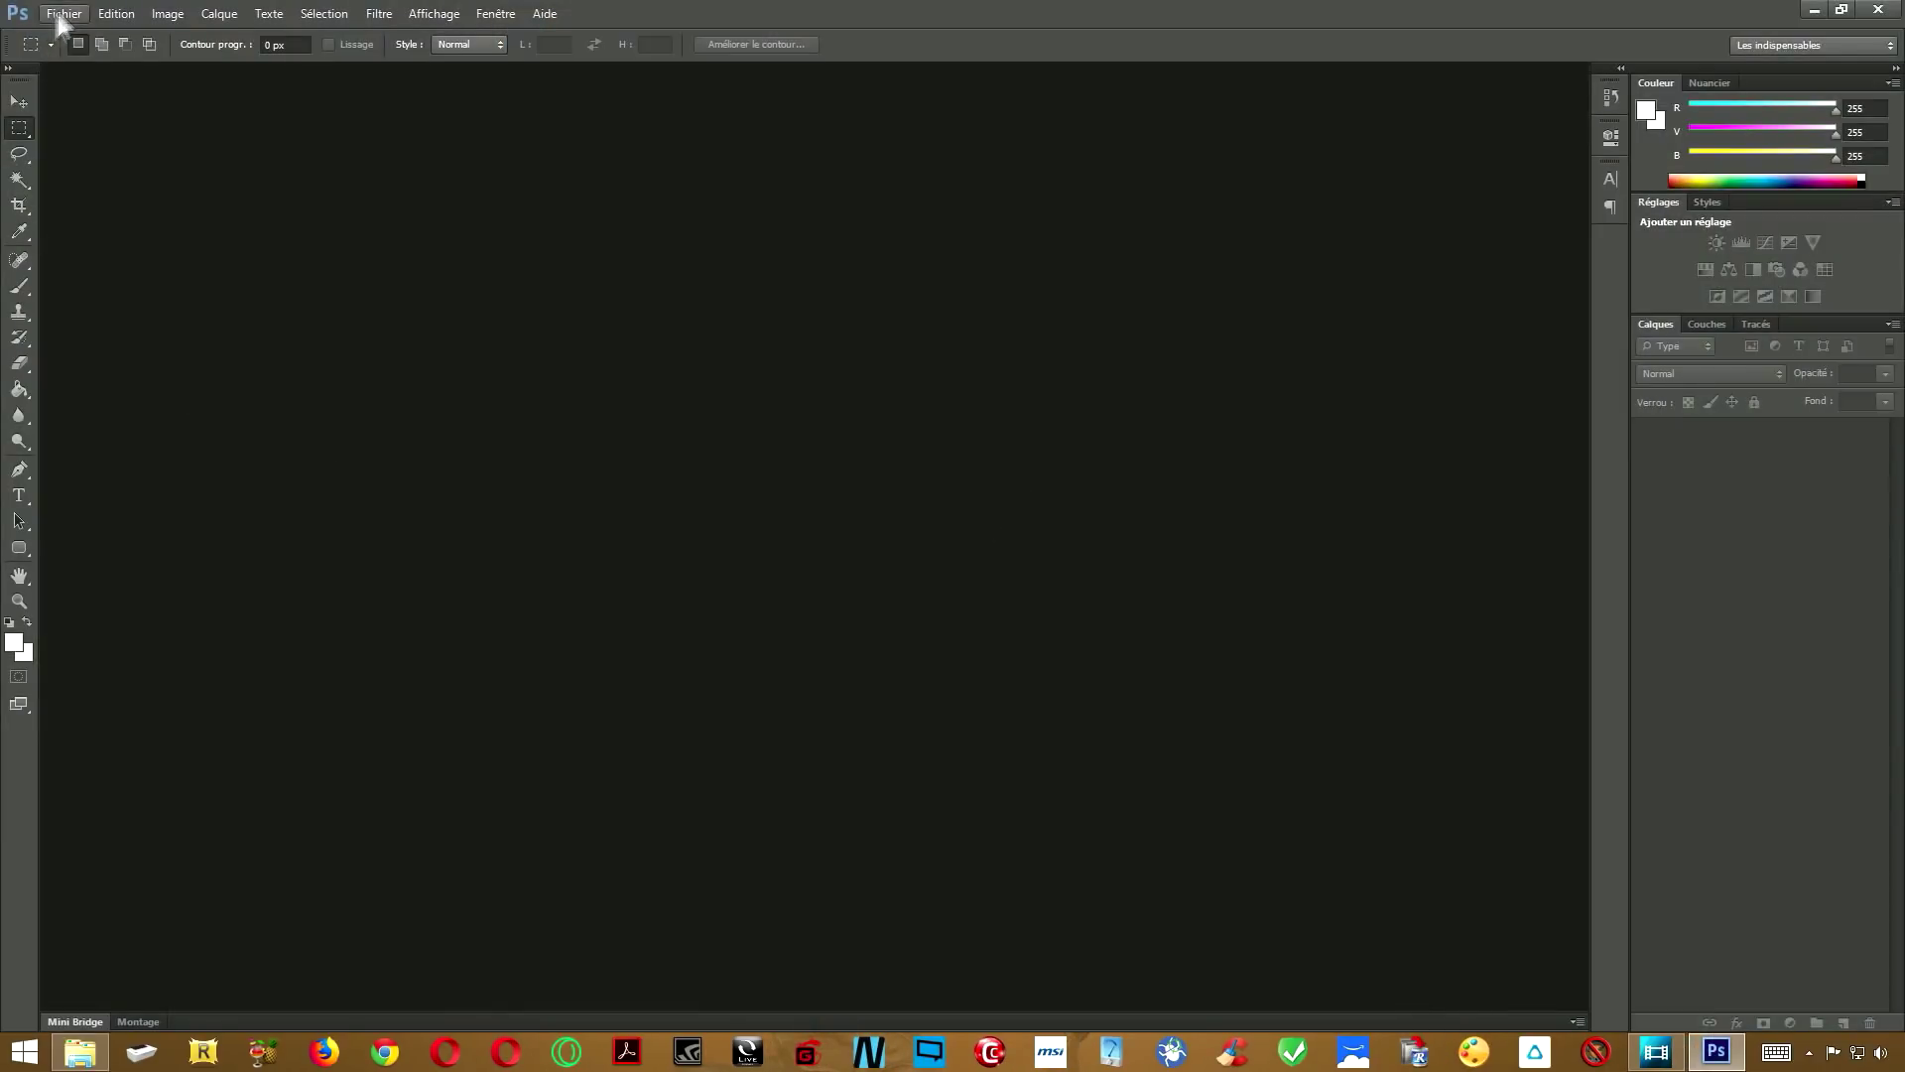
{"action": "left_click", "coordinate": [62, 14]}
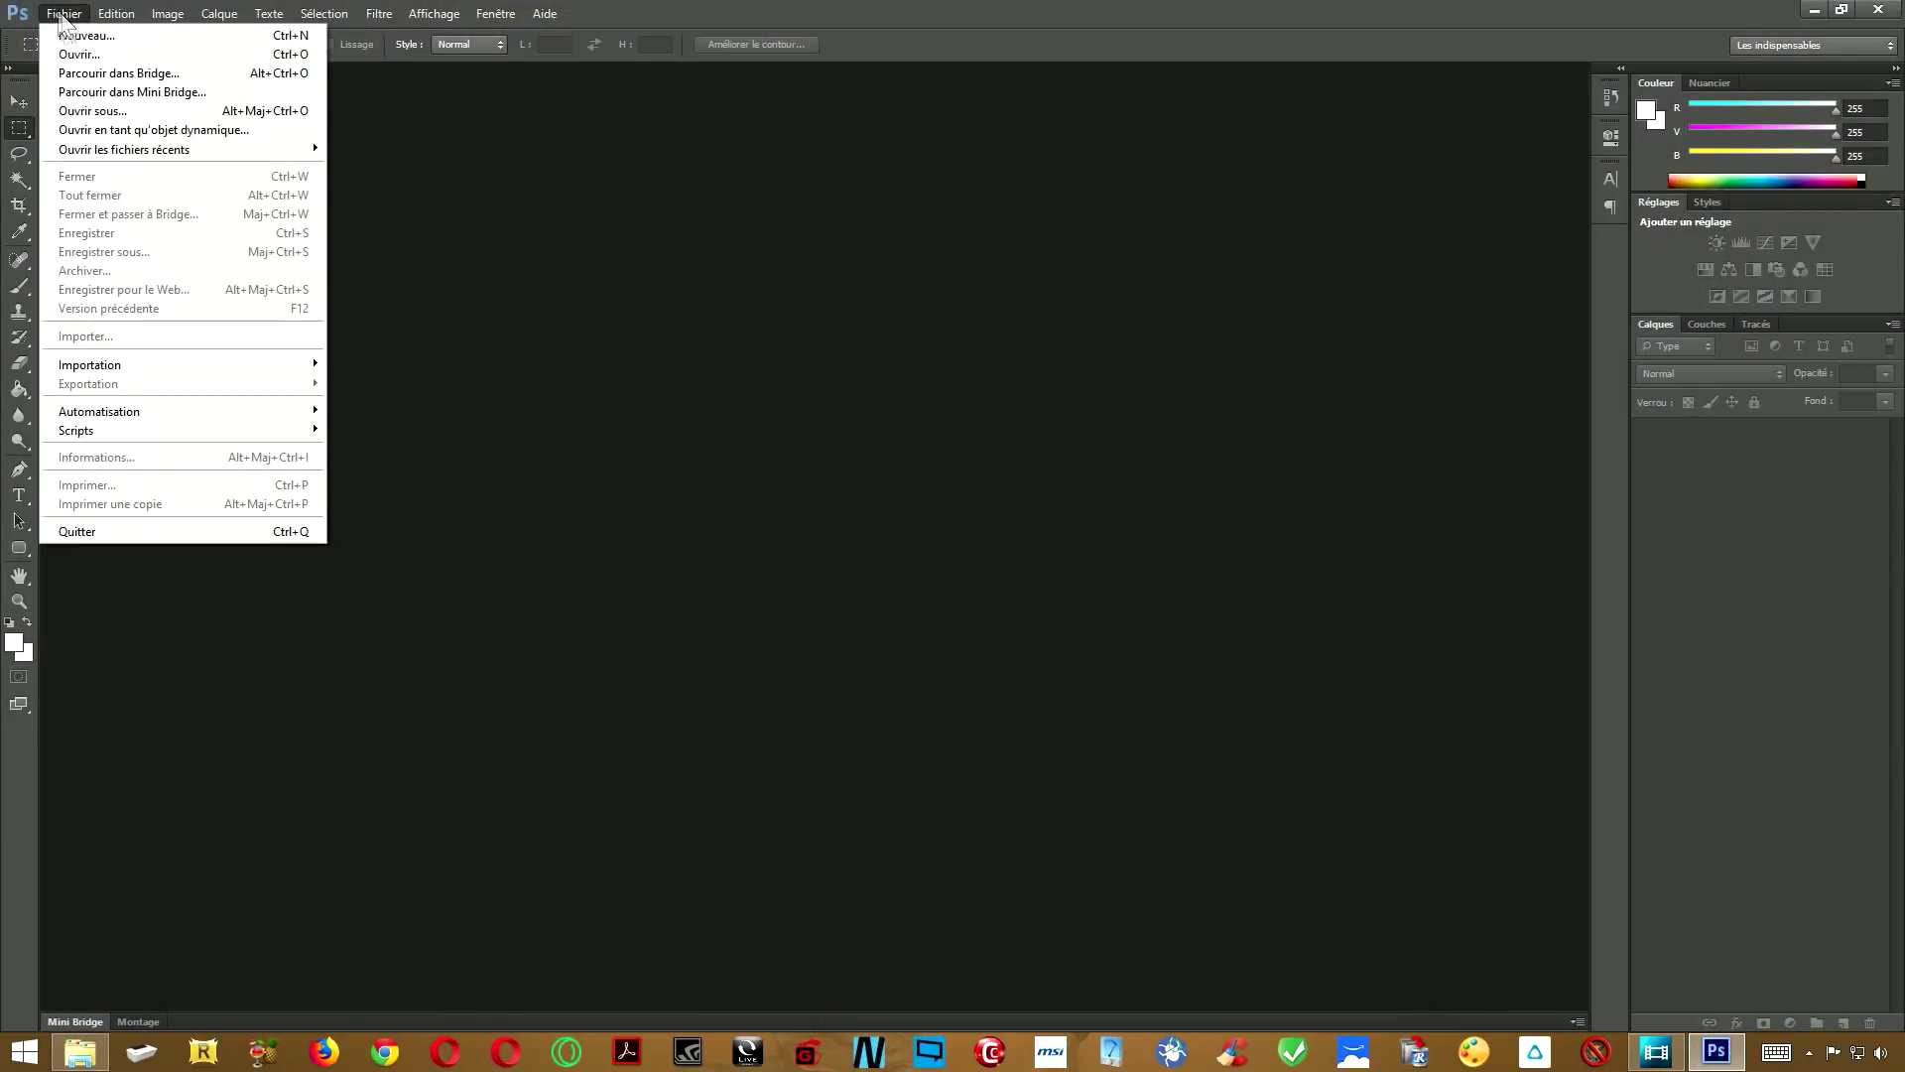
{"action": "left_click", "coordinate": [88, 53]}
{"action": "left_click", "coordinate": [797, 348]}
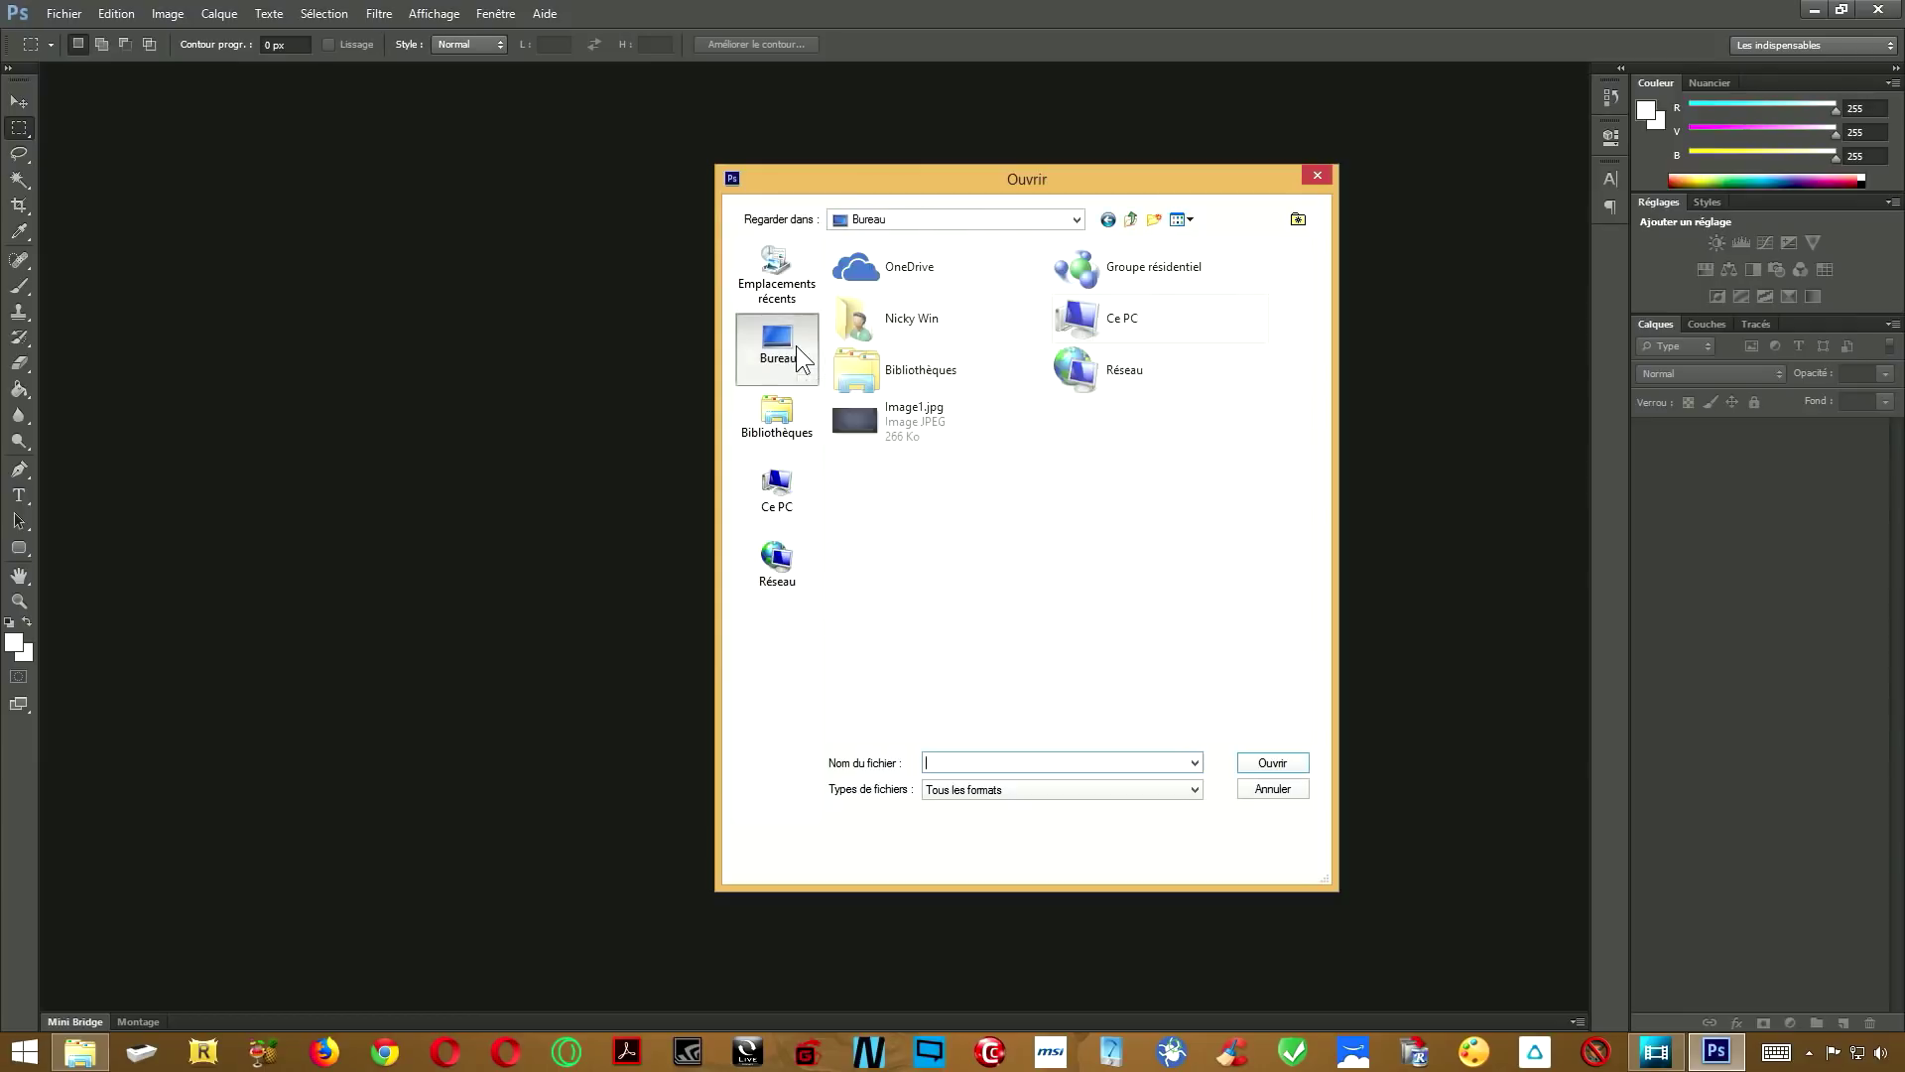
{"action": "left_click", "coordinate": [938, 422]}
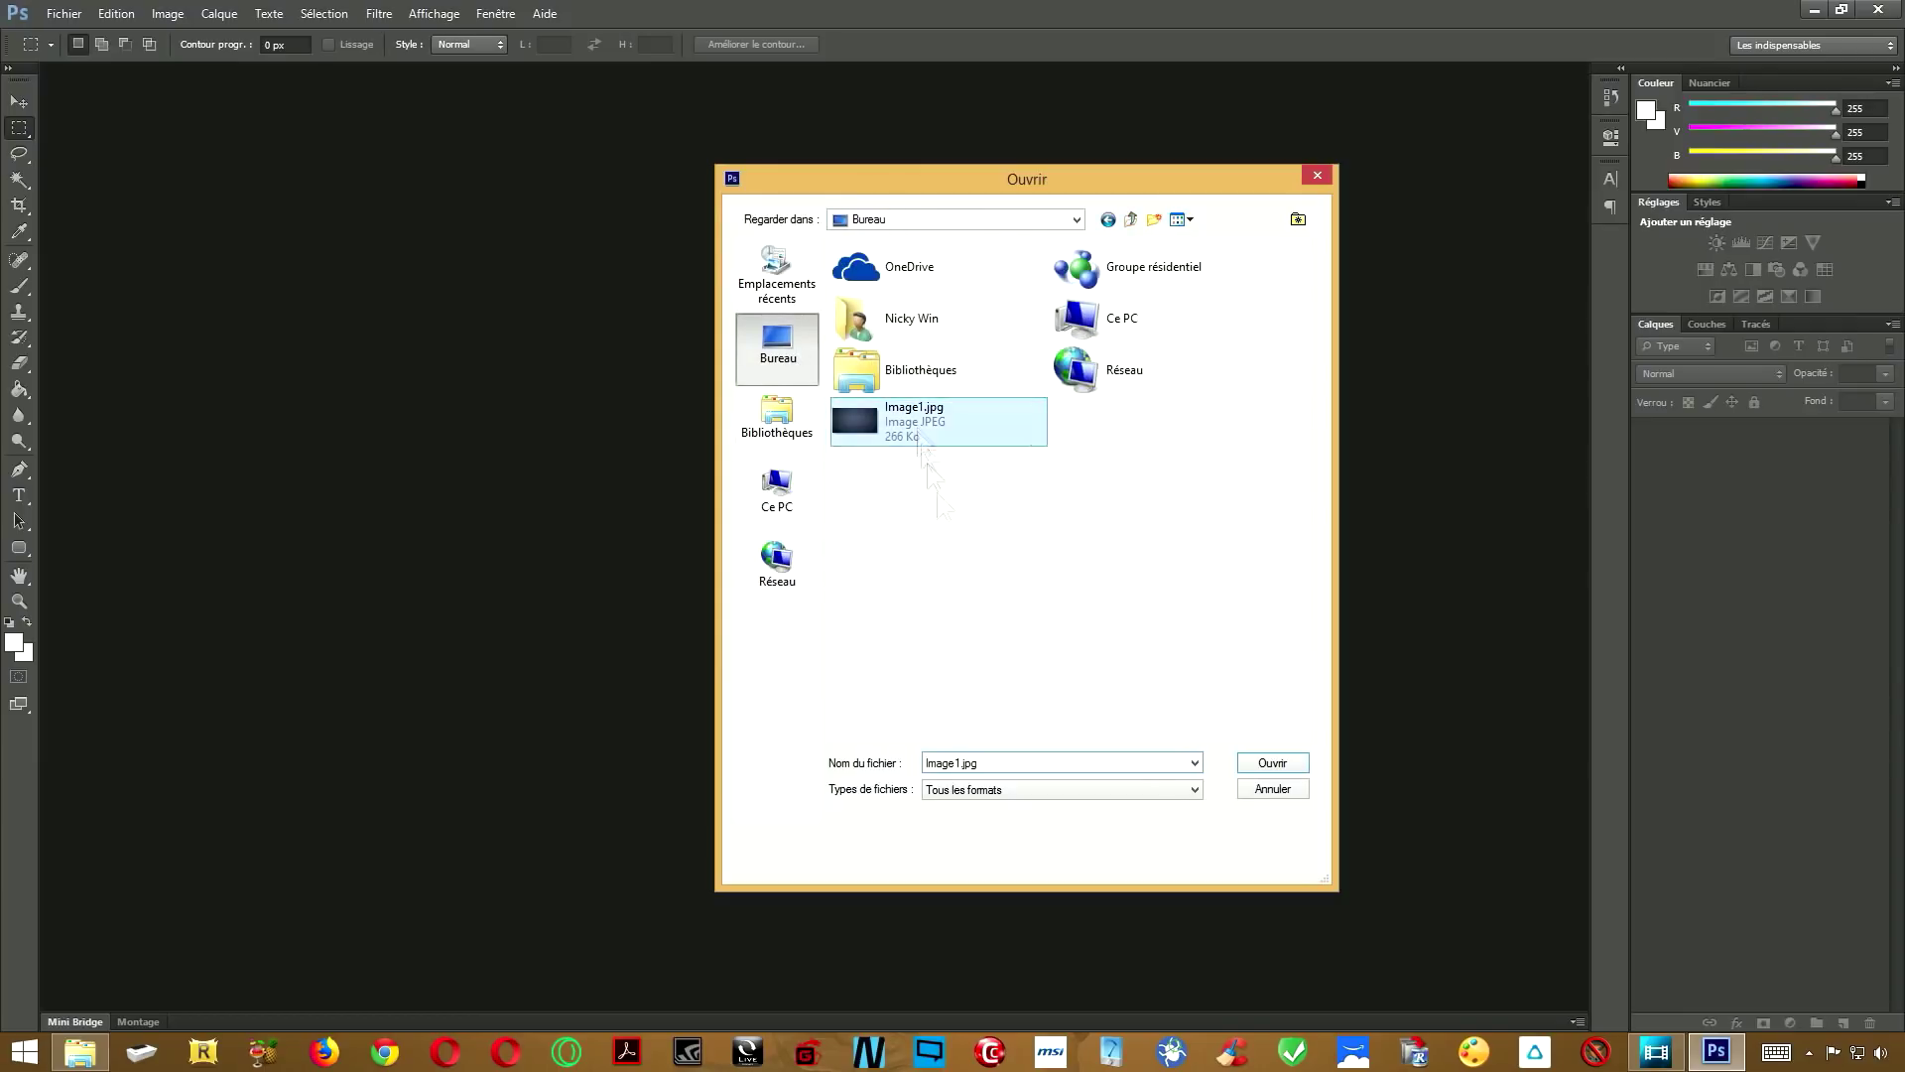
{"action": "left_click", "coordinate": [1273, 763]}
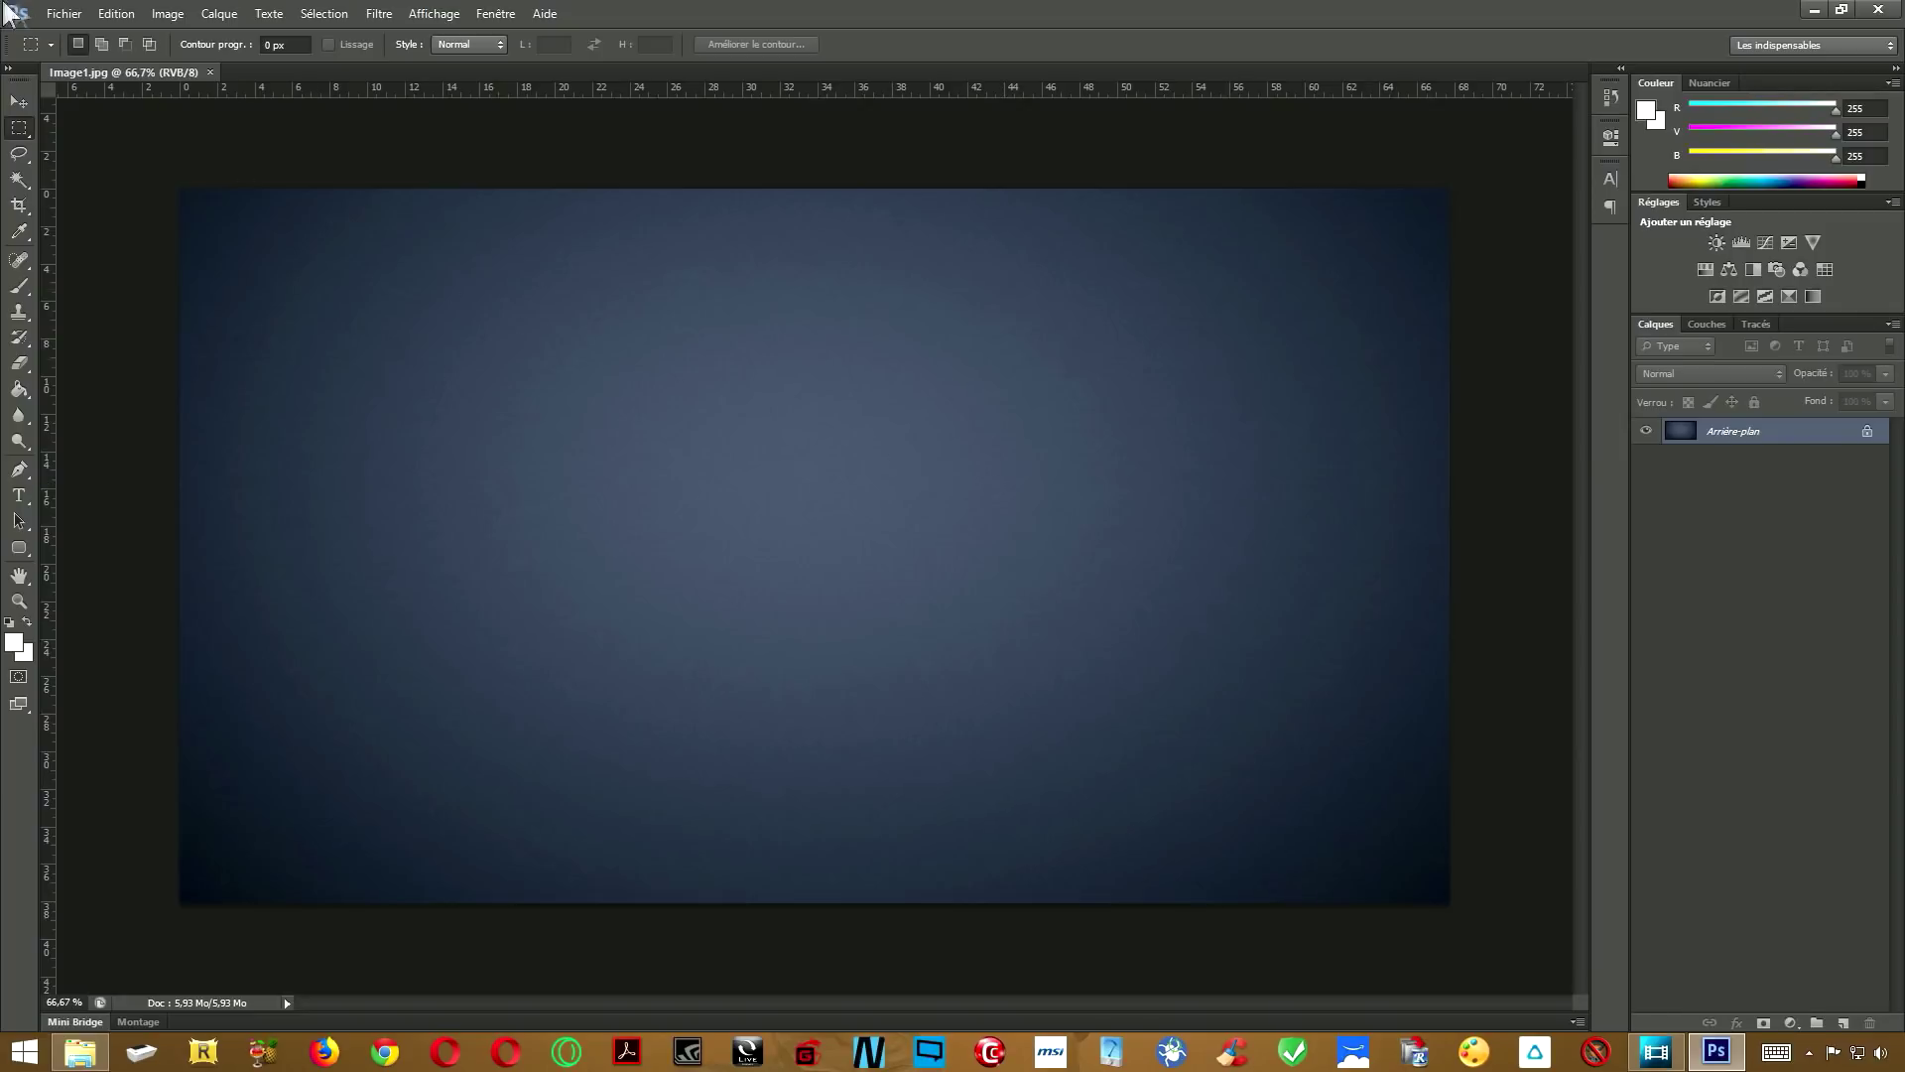
Place the kitten picture 6249-chat-qui-prie-WallFizz over the blue background and scale it down to about 59 %.
{"action": "left_click", "coordinate": [64, 14]}
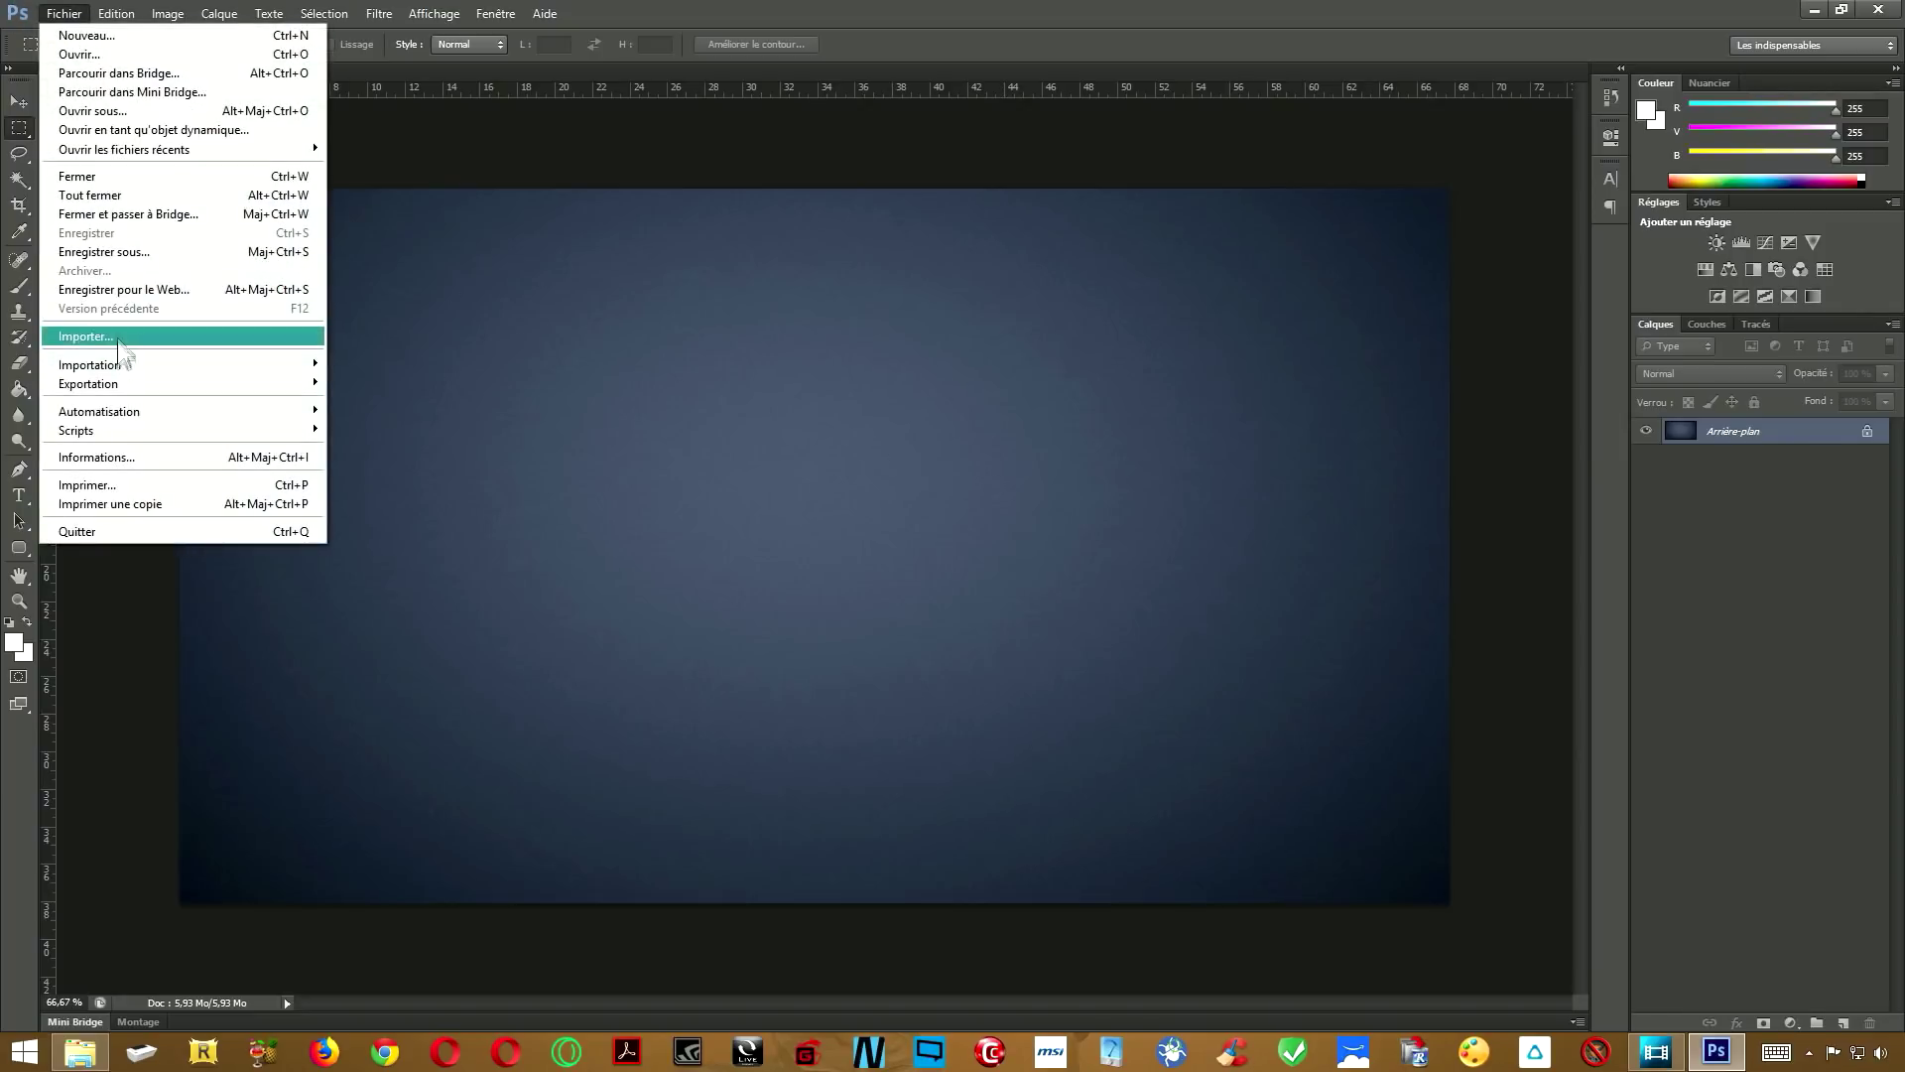
{"action": "left_click", "coordinate": [105, 336]}
{"action": "double_click", "coordinate": [938, 396]}
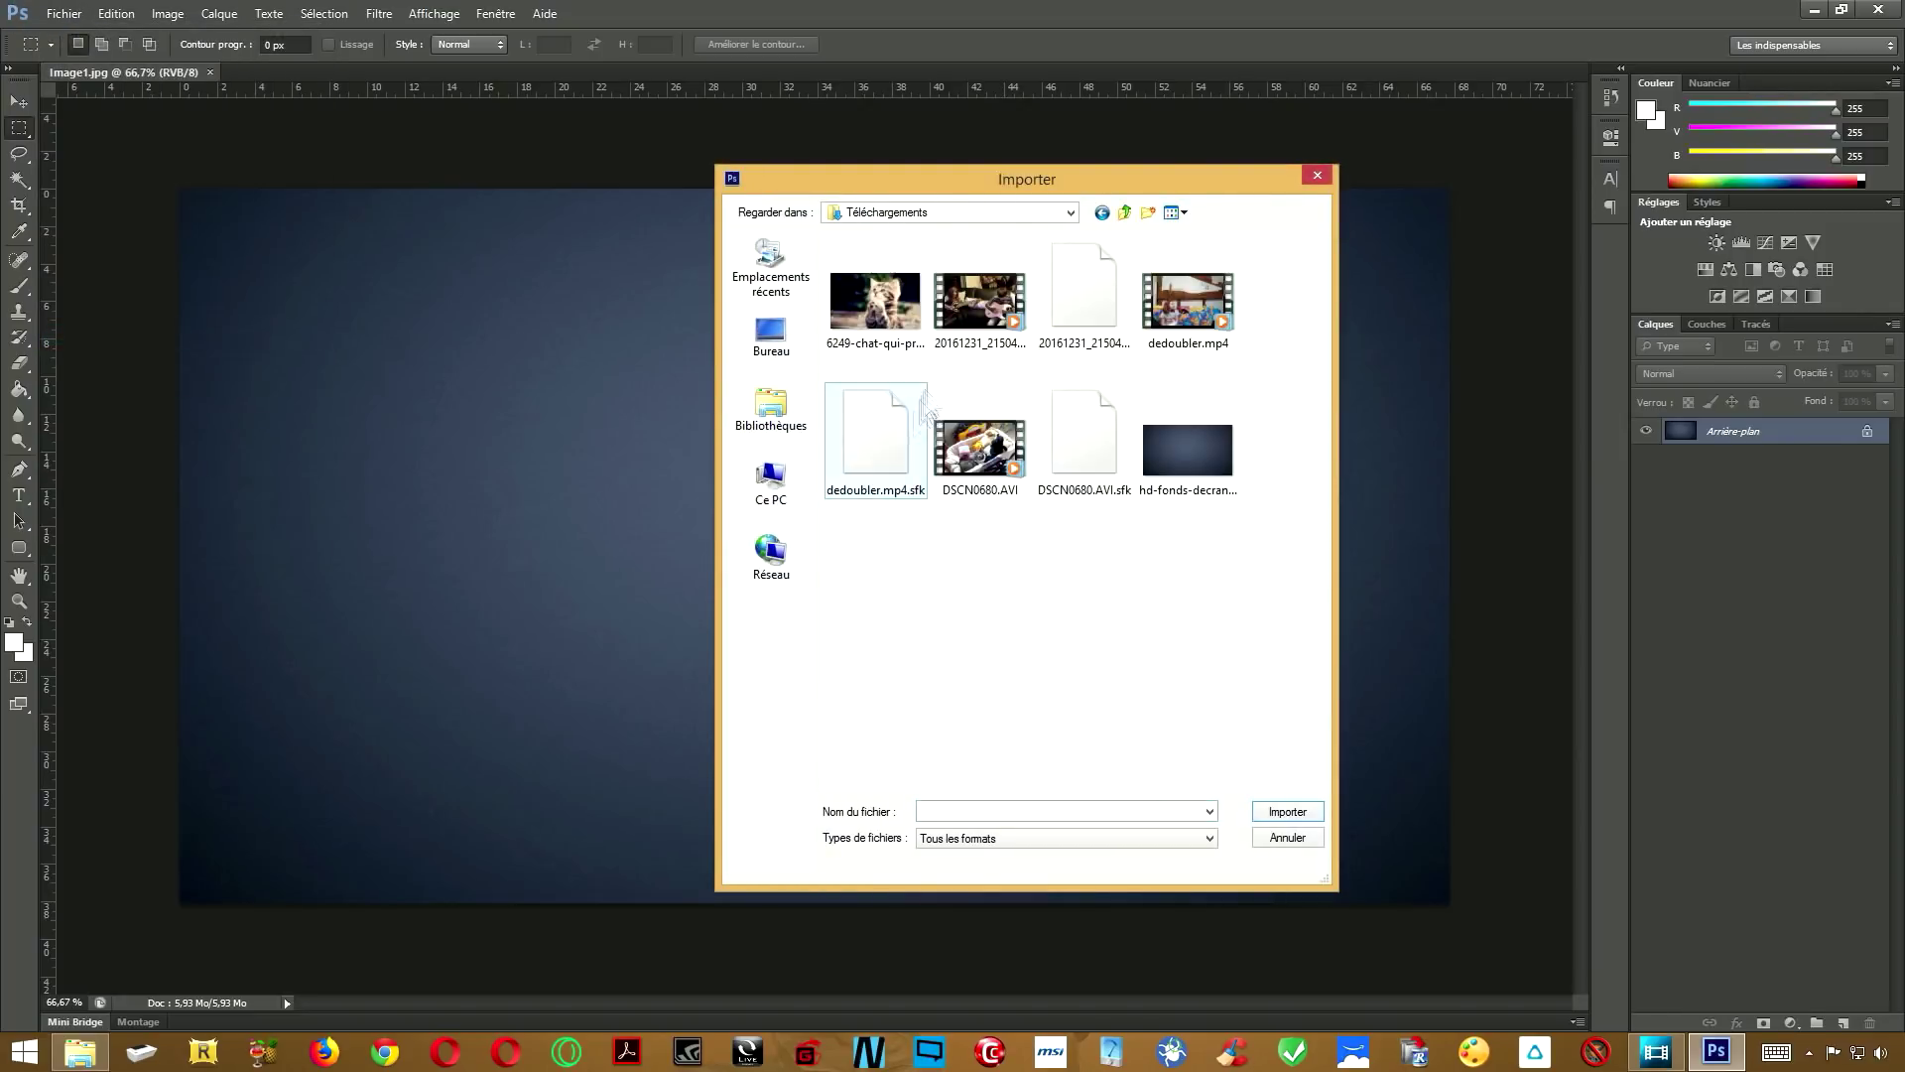
{"action": "double_click", "coordinate": [886, 308]}
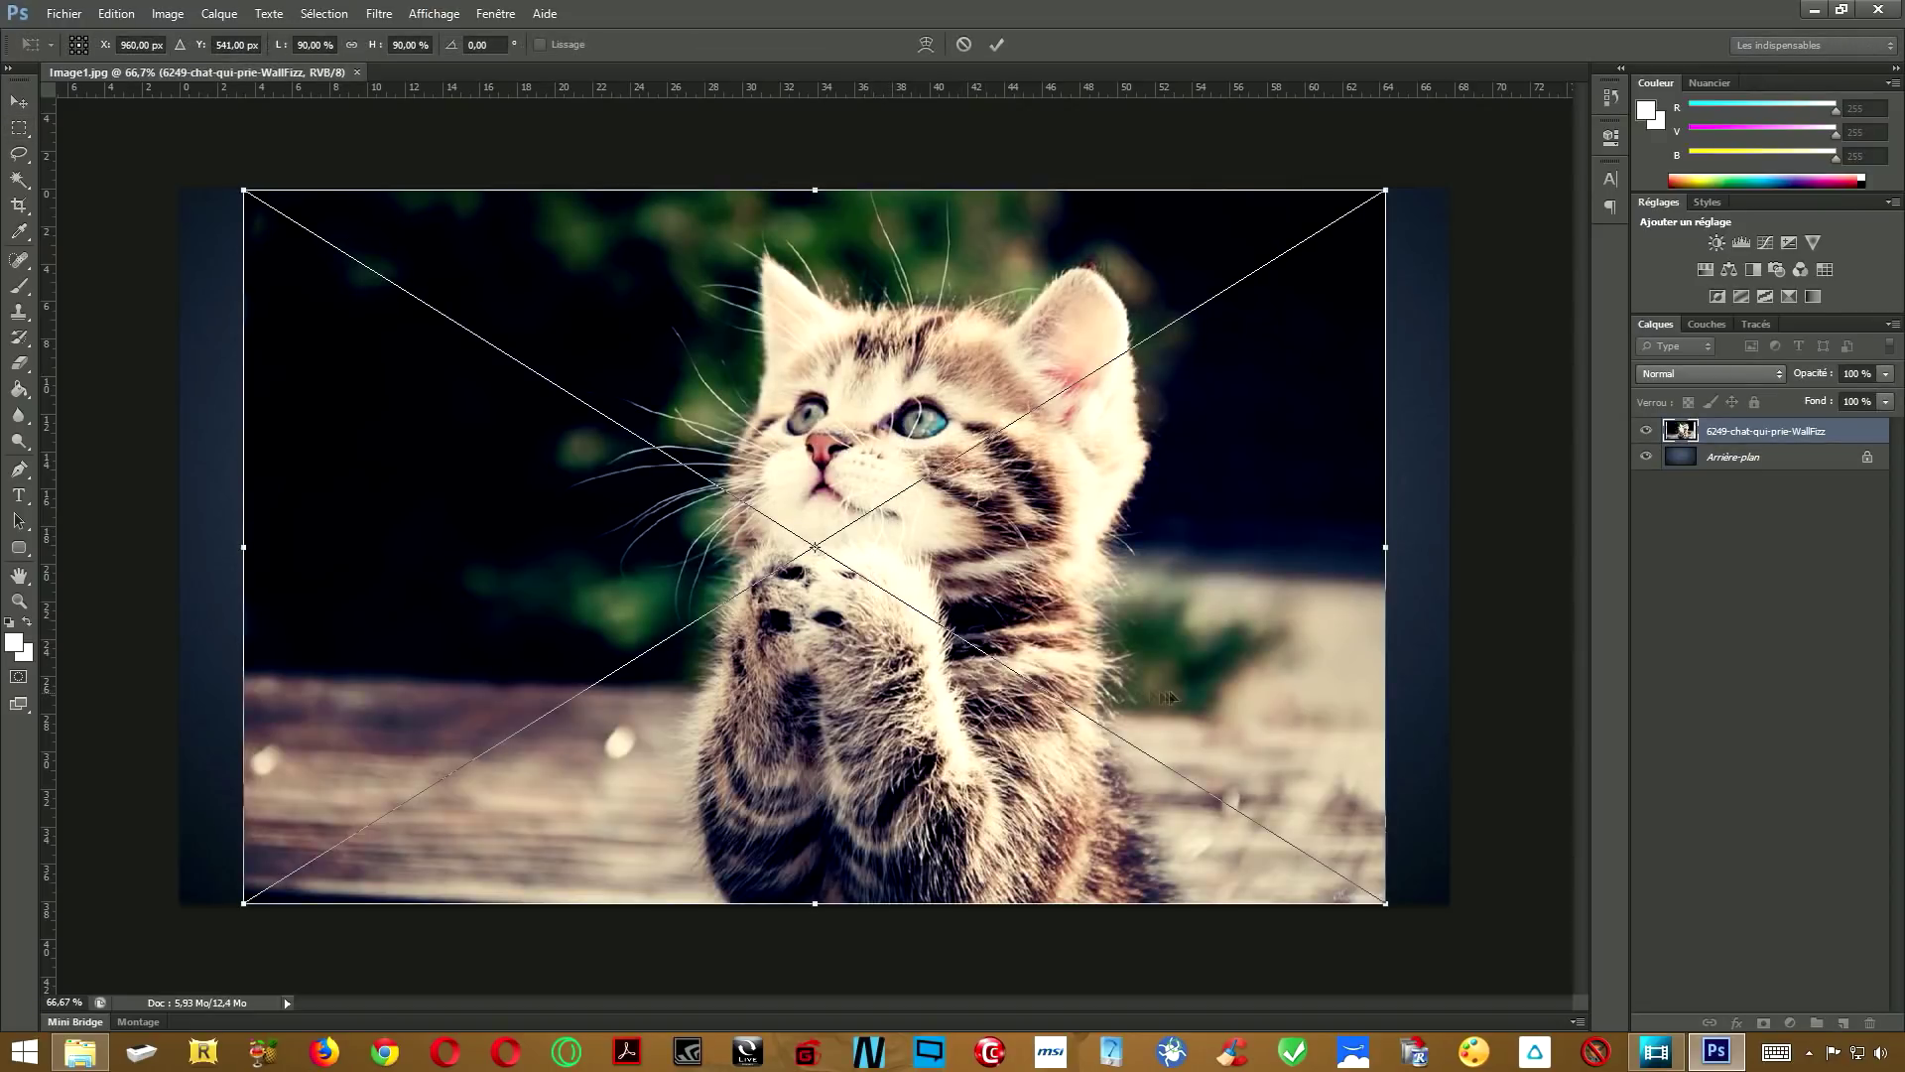
{"action": "left_click_drag", "start_coordinate": [1385, 903], "coordinate": [995, 652]}
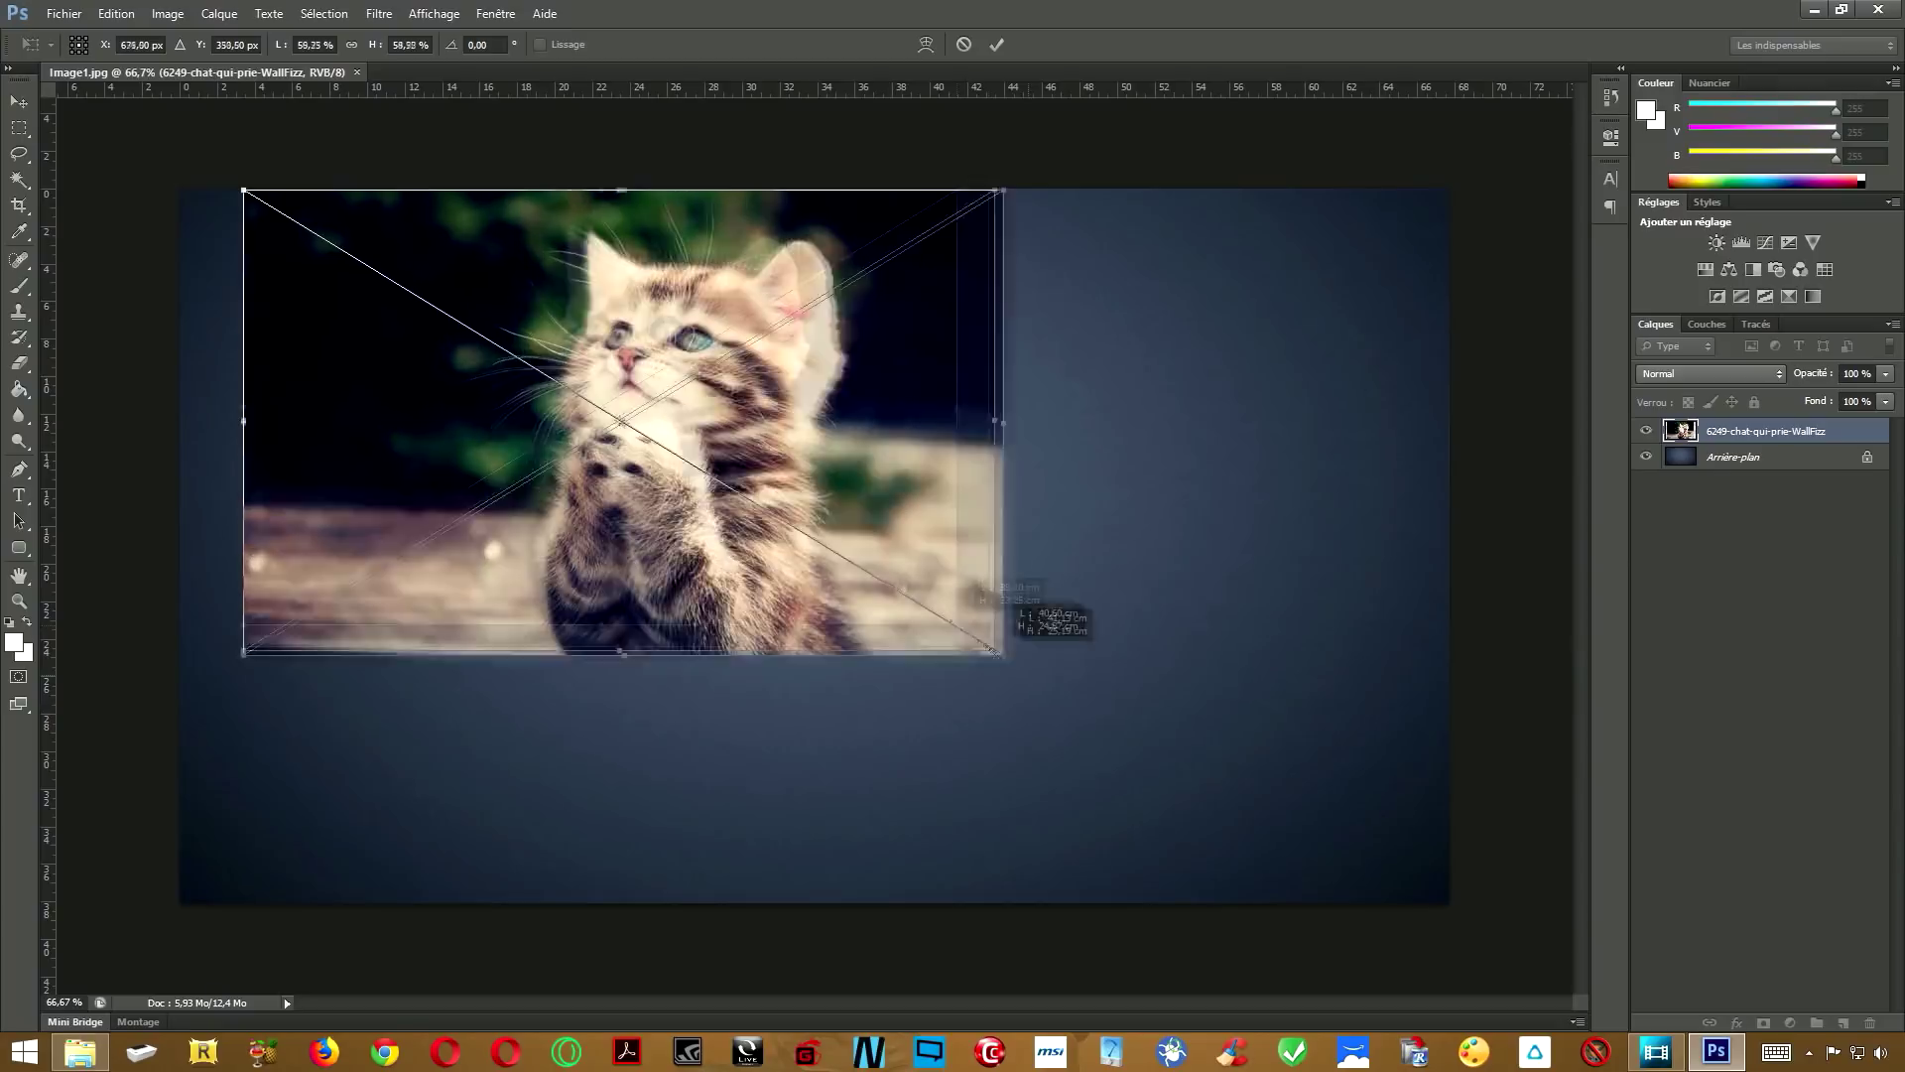
{"action": "key", "text": "Return"}
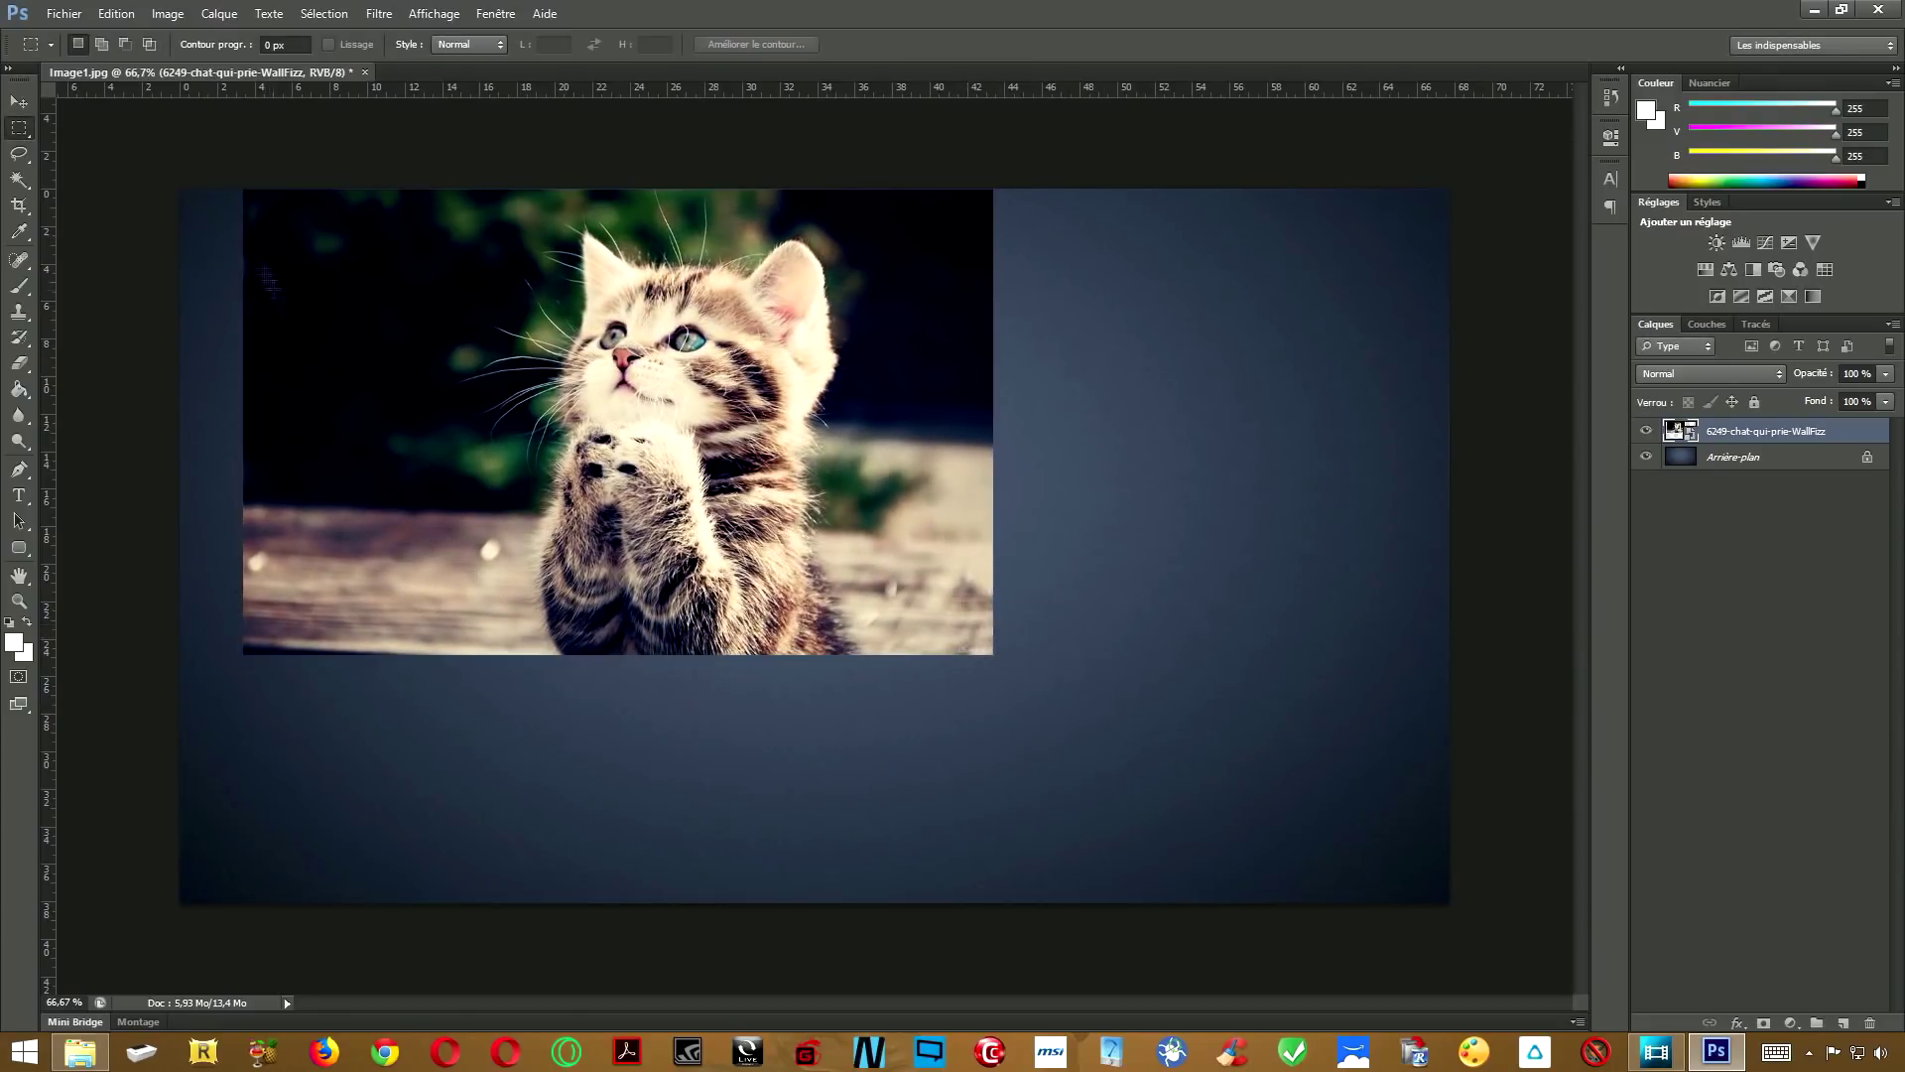
Select the whole canvas, centre the kitten layer in it vertically and horizontally, and clear the selection.
{"action": "left_click_drag", "start_coordinate": [293, 260], "coordinate": [1584, 961]}
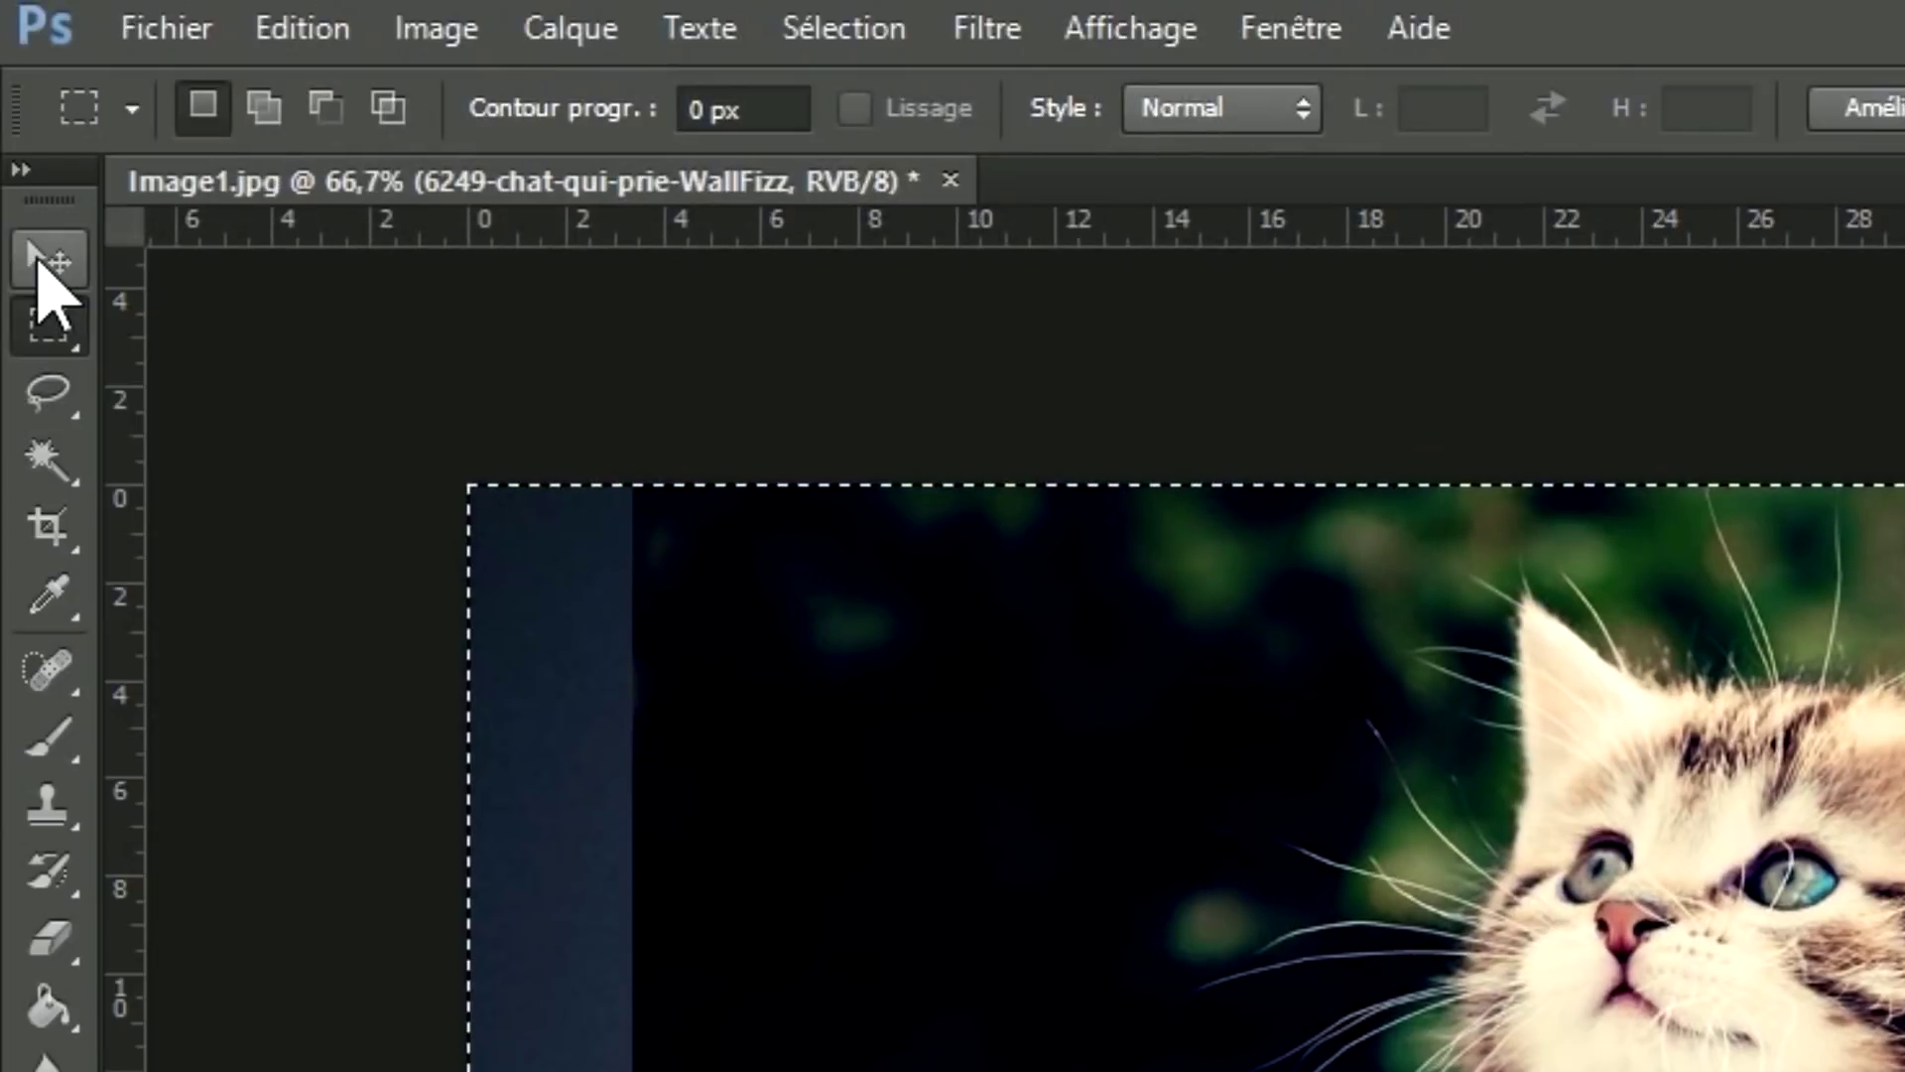
{"action": "left_click", "coordinate": [40, 260]}
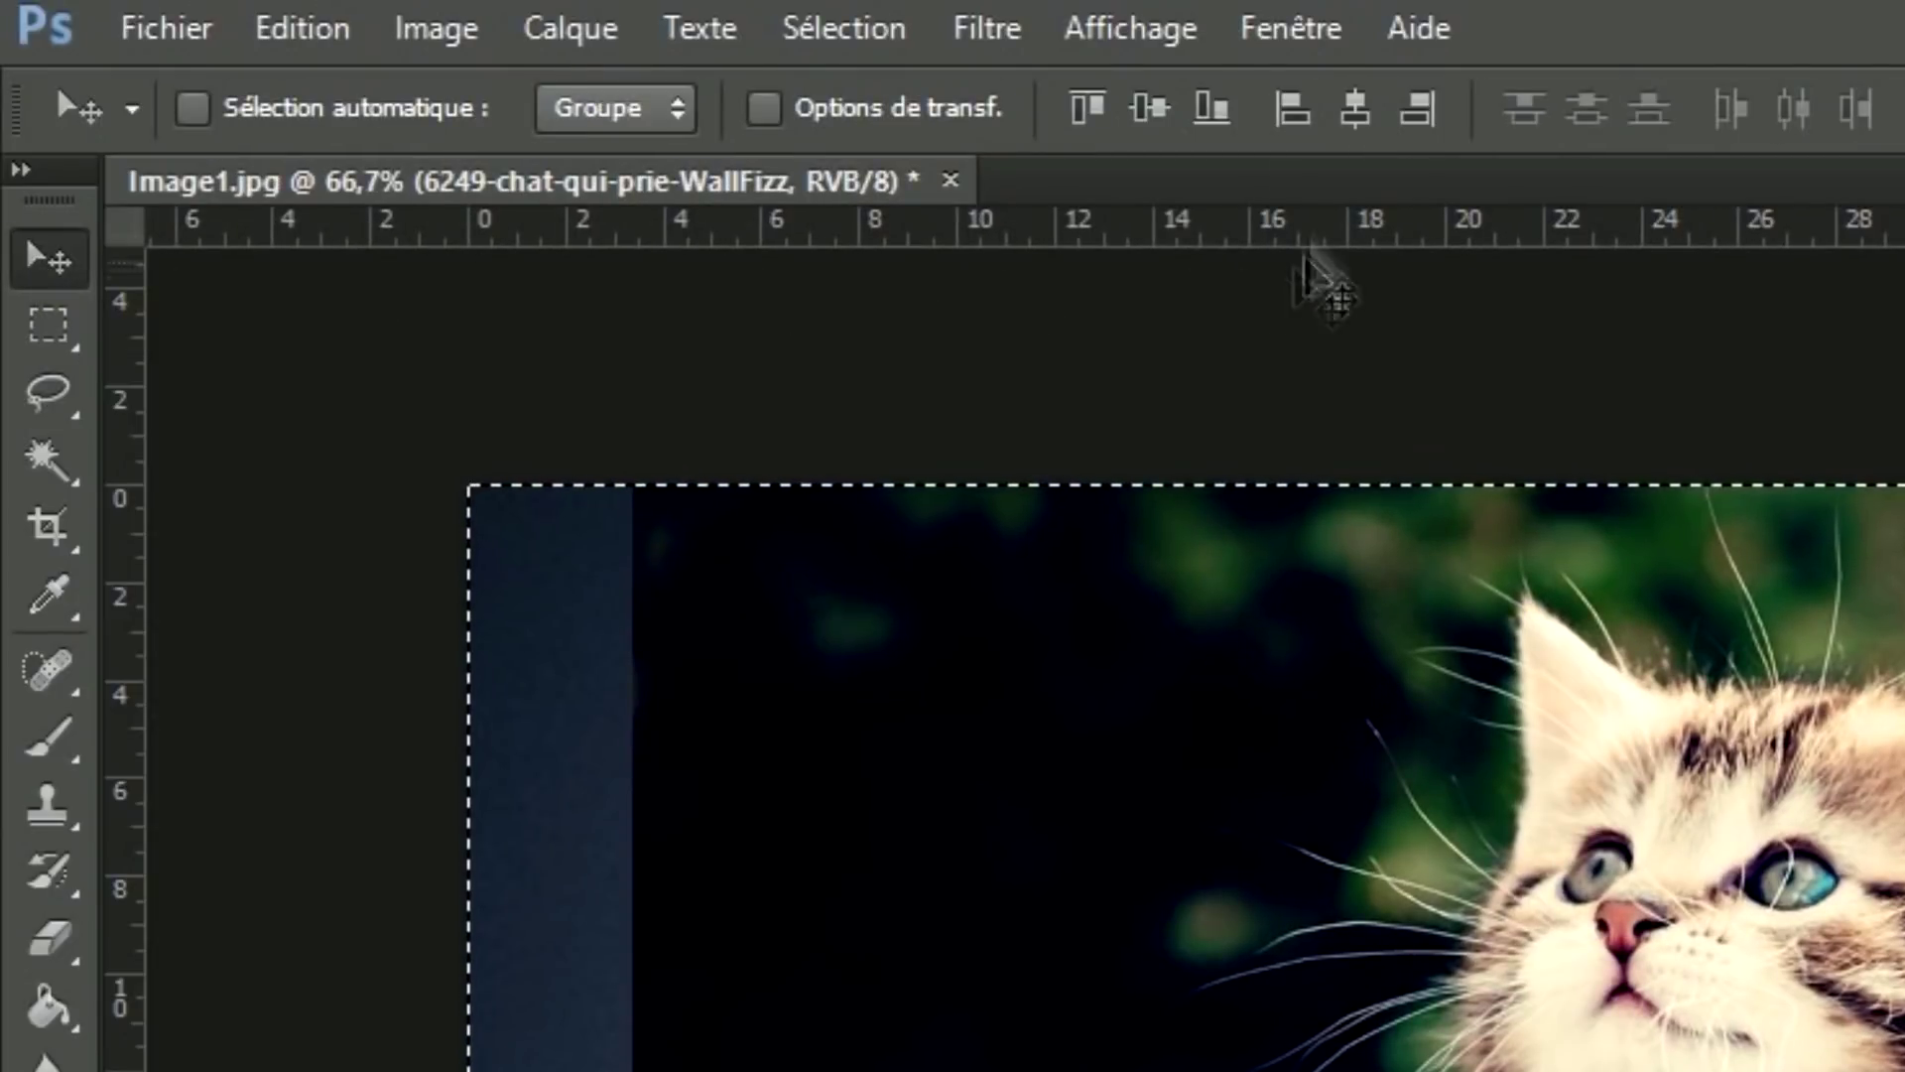
{"action": "left_click", "coordinate": [1149, 107]}
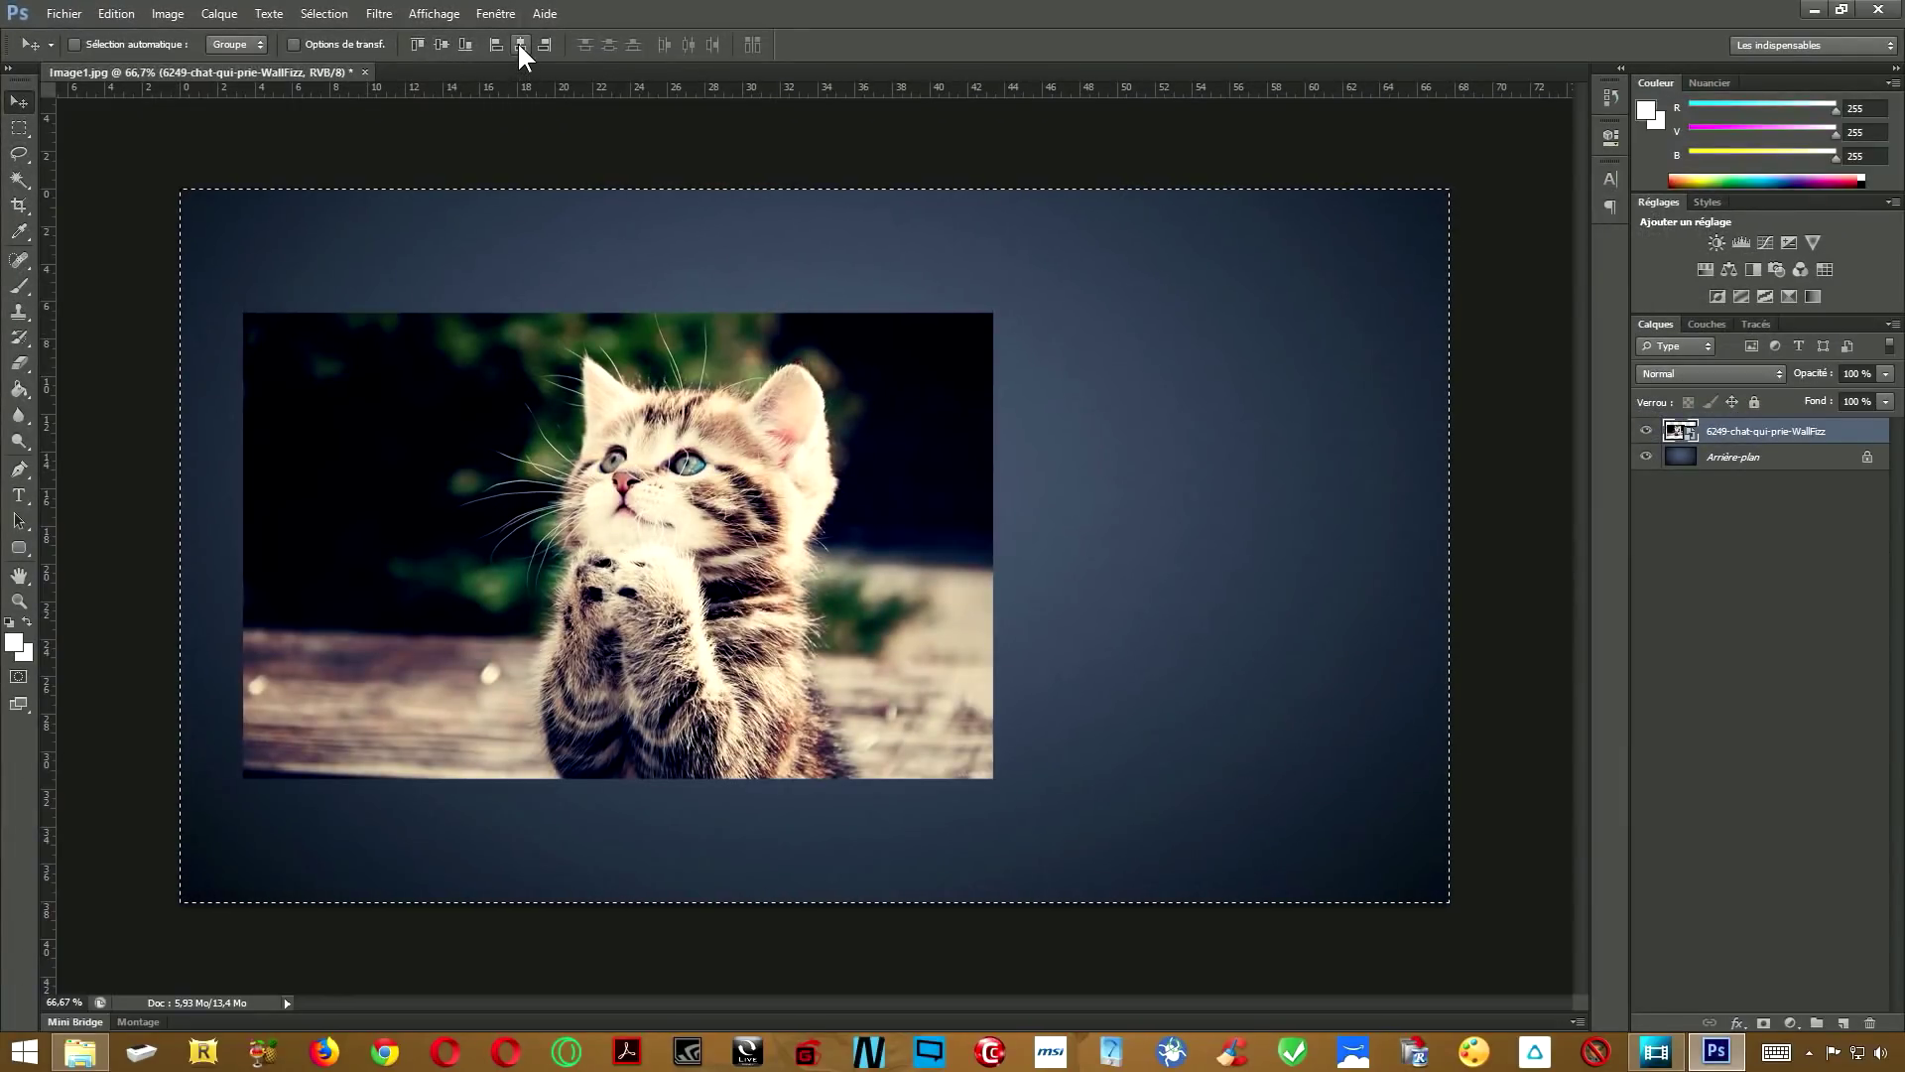
{"action": "left_click", "coordinate": [520, 45]}
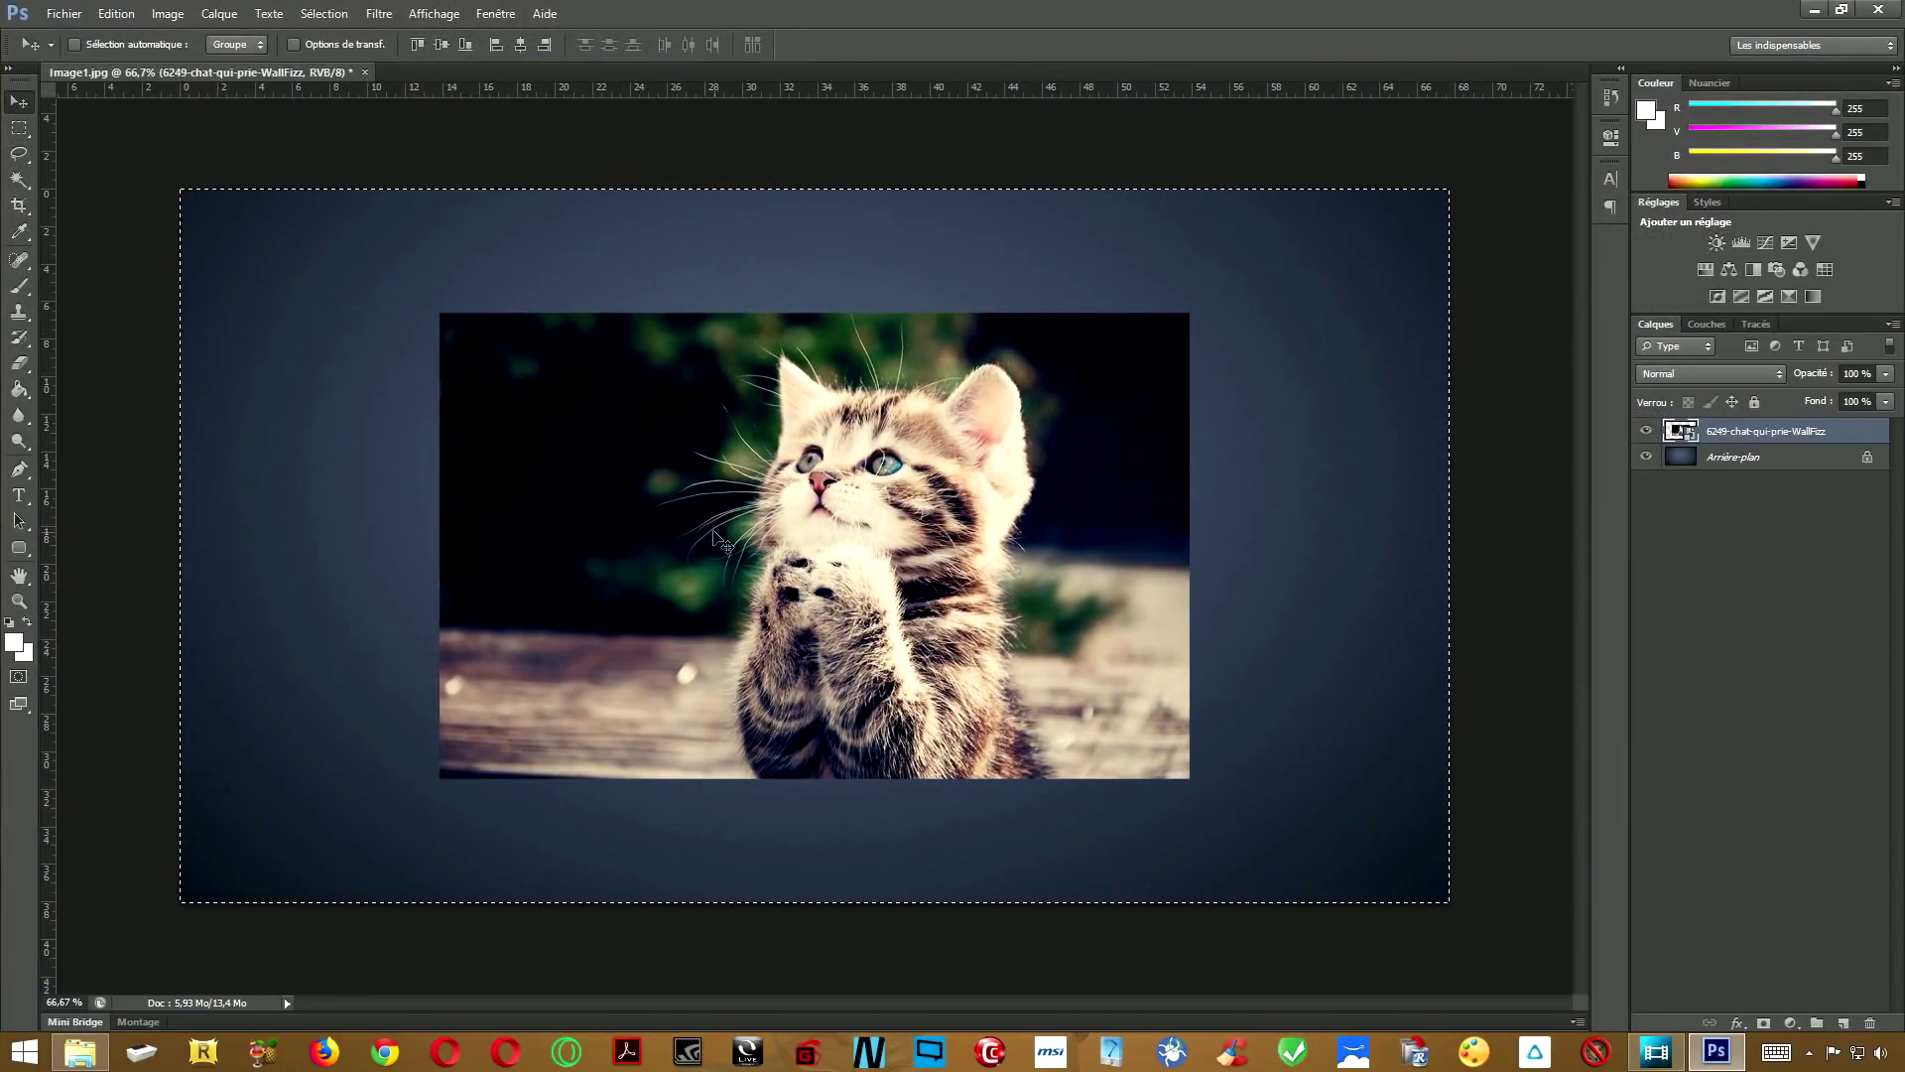
{"action": "key", "text": "ctrl+d"}
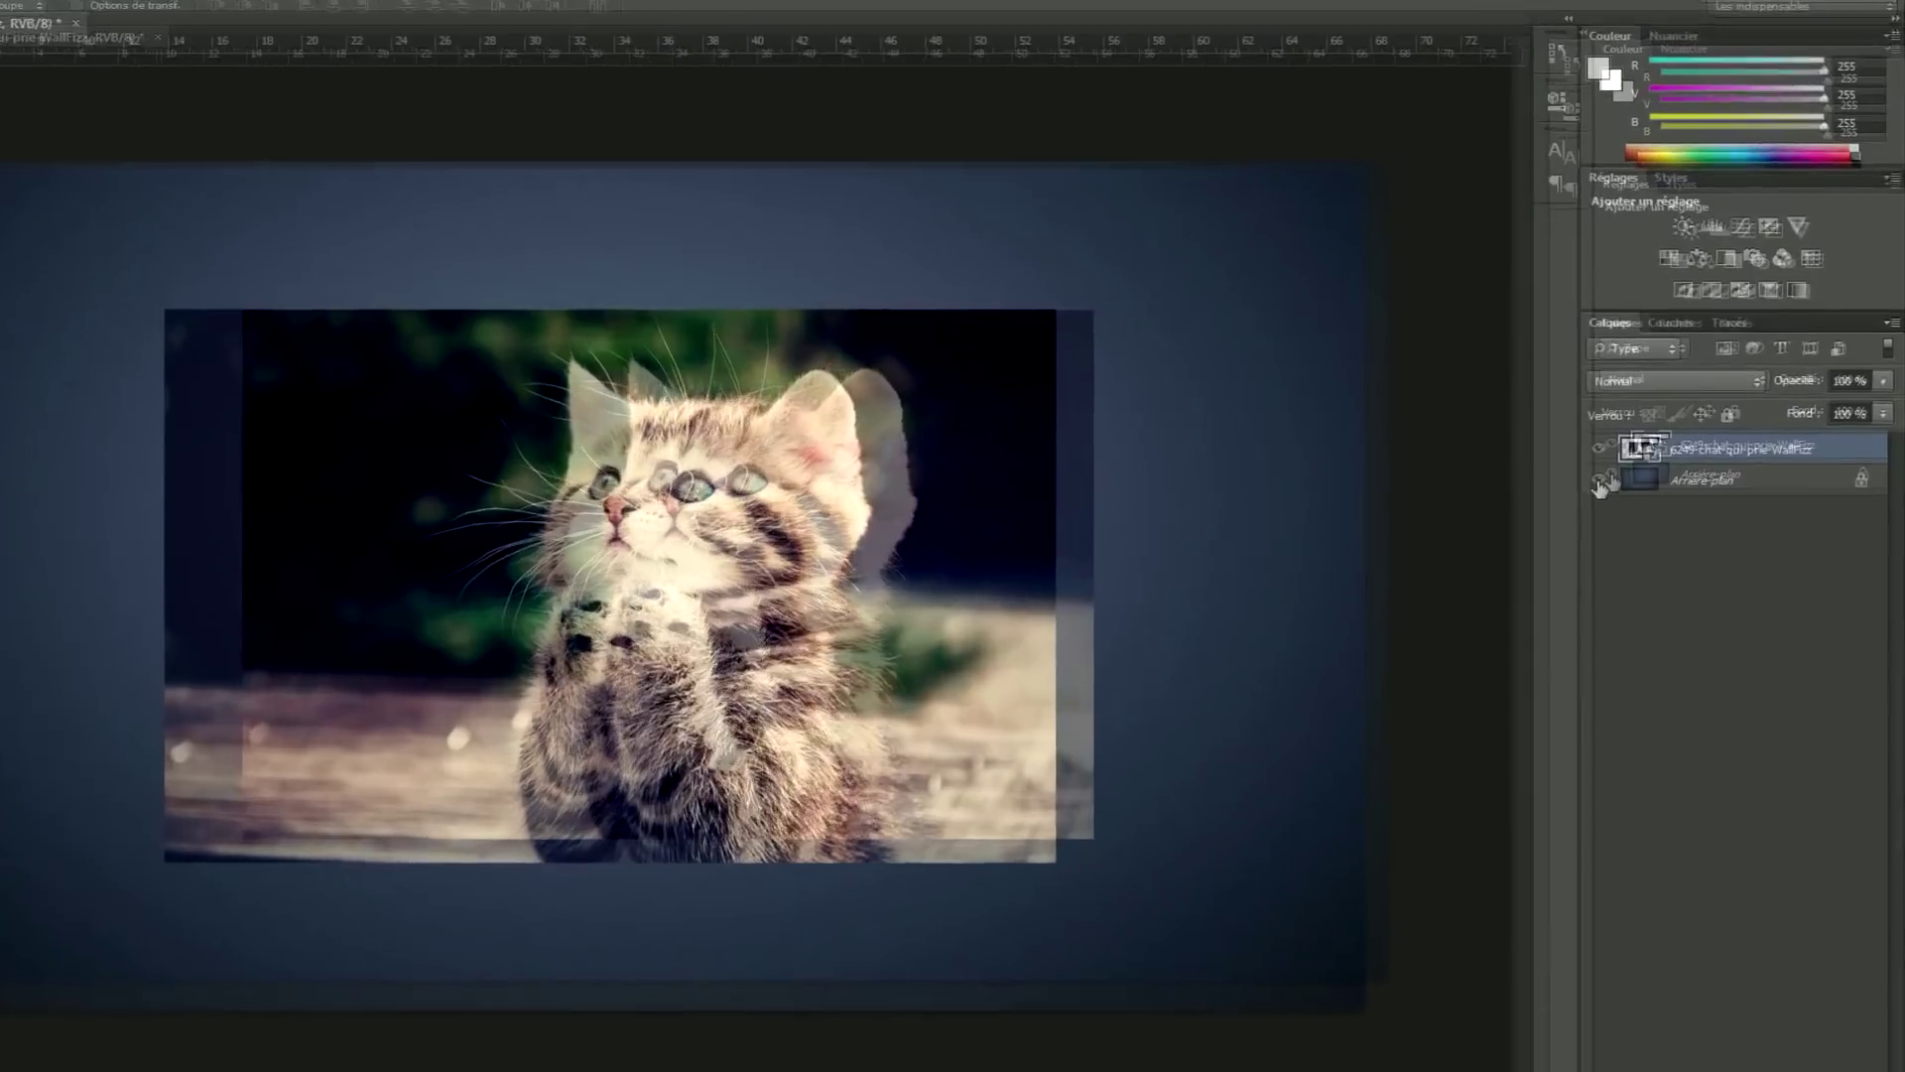
Hide the Arrière-plan layer and save the picture with transparency on the desktop as Image1.png in PNG format.
{"action": "left_click", "coordinate": [1646, 457]}
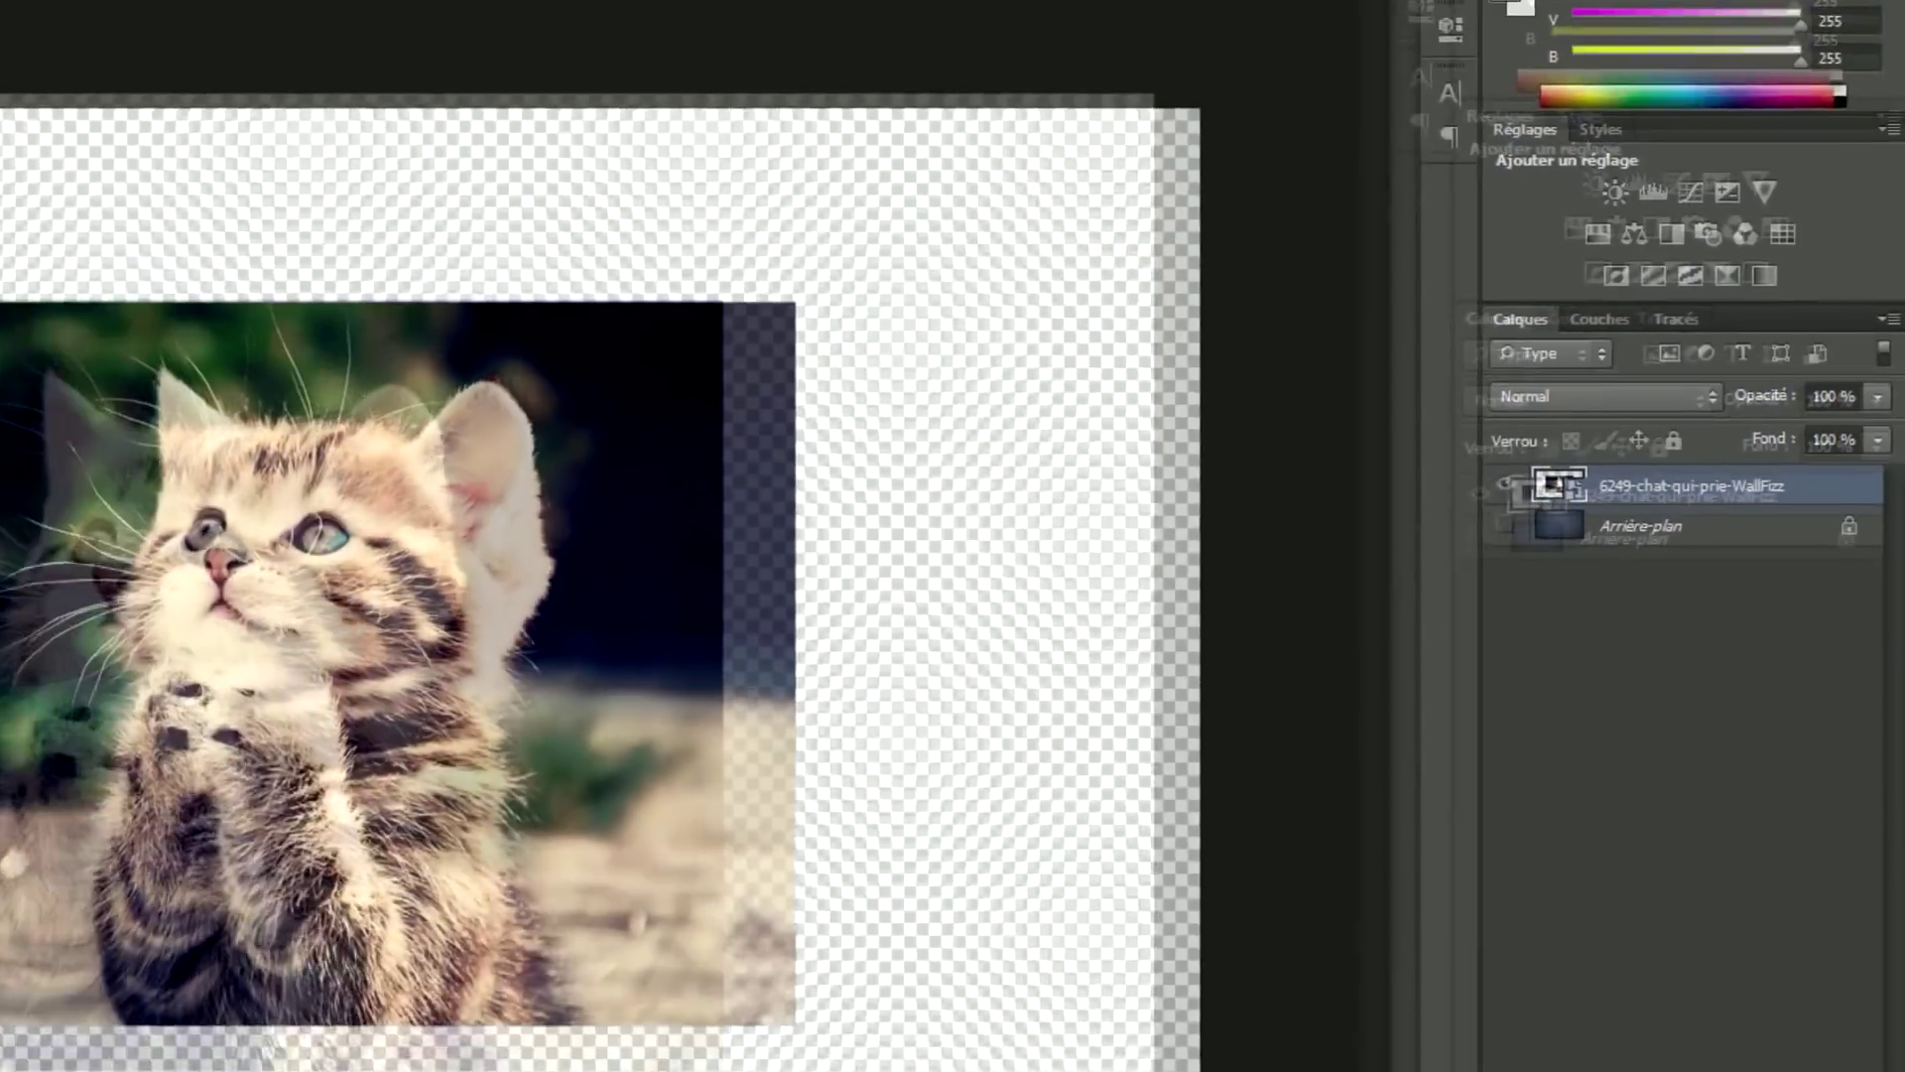
{"action": "left_click", "coordinate": [63, 13]}
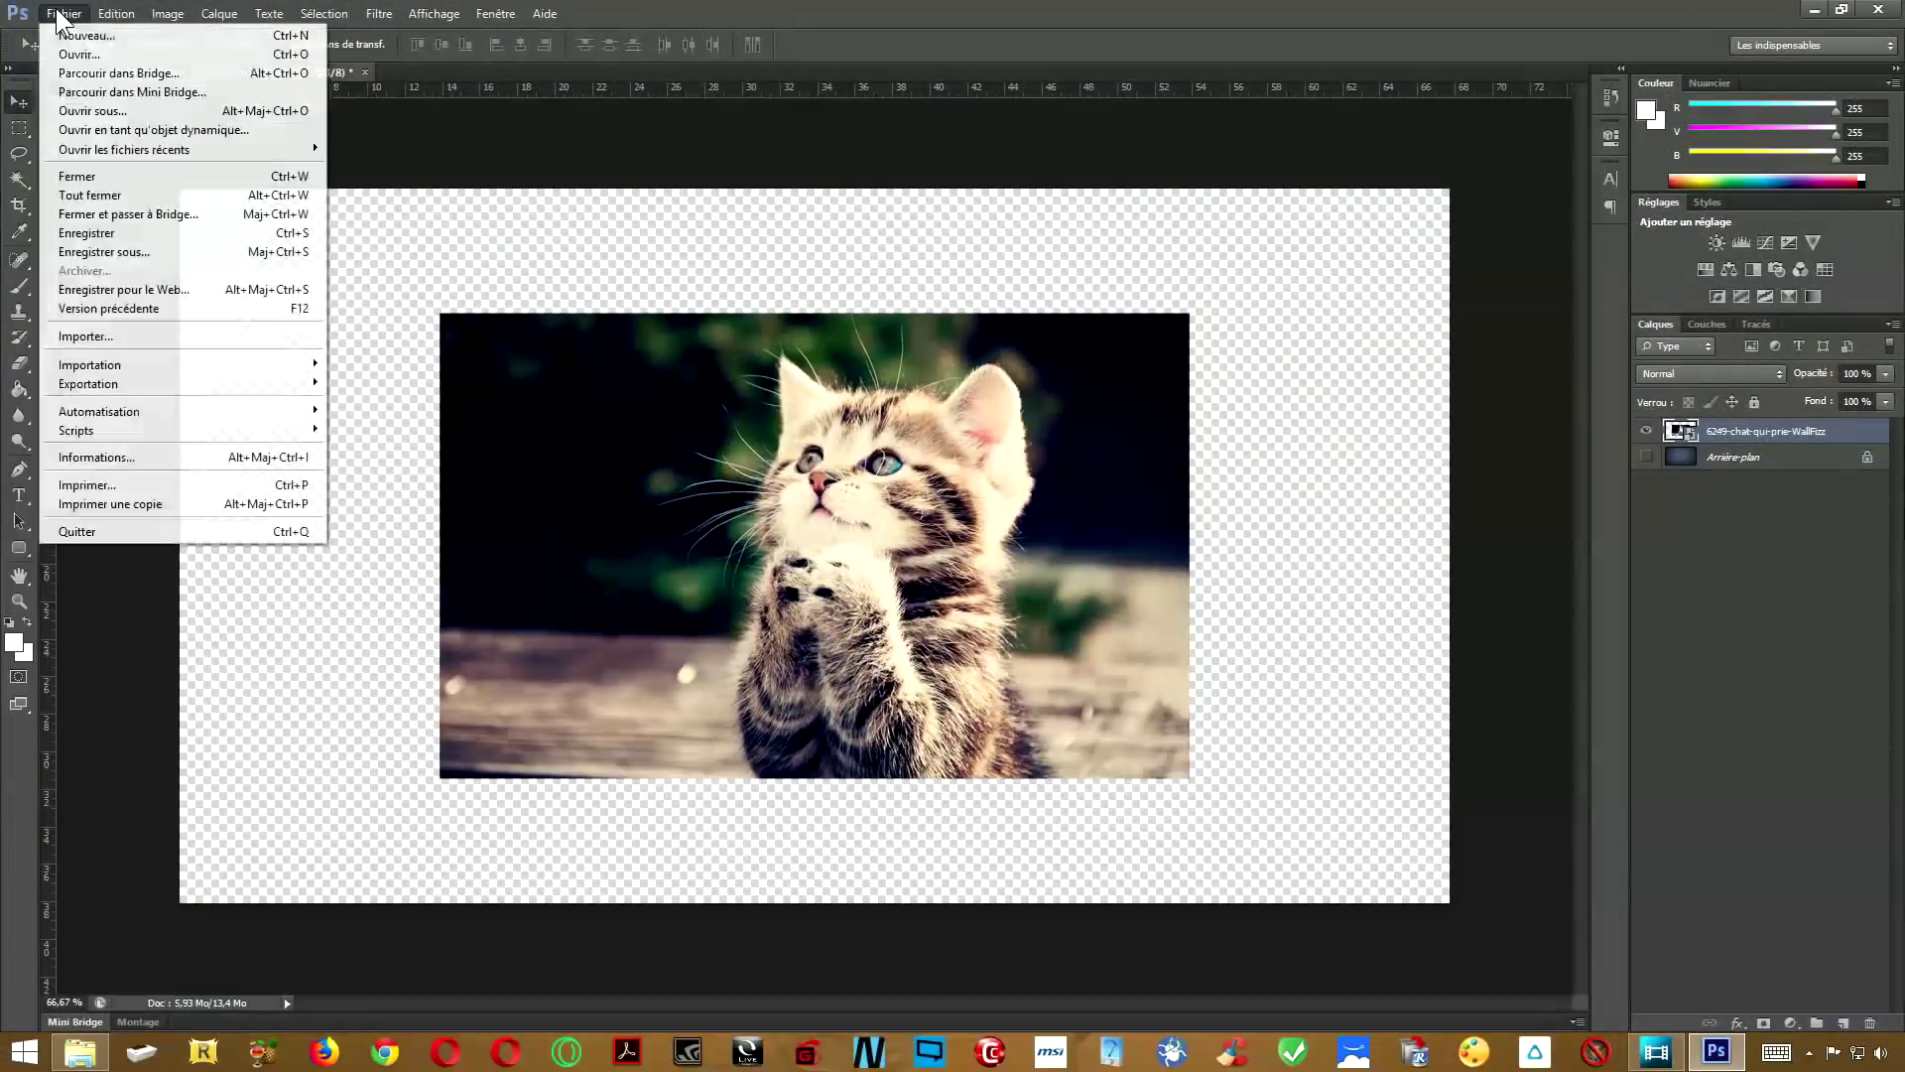
{"action": "left_click", "coordinate": [104, 252]}
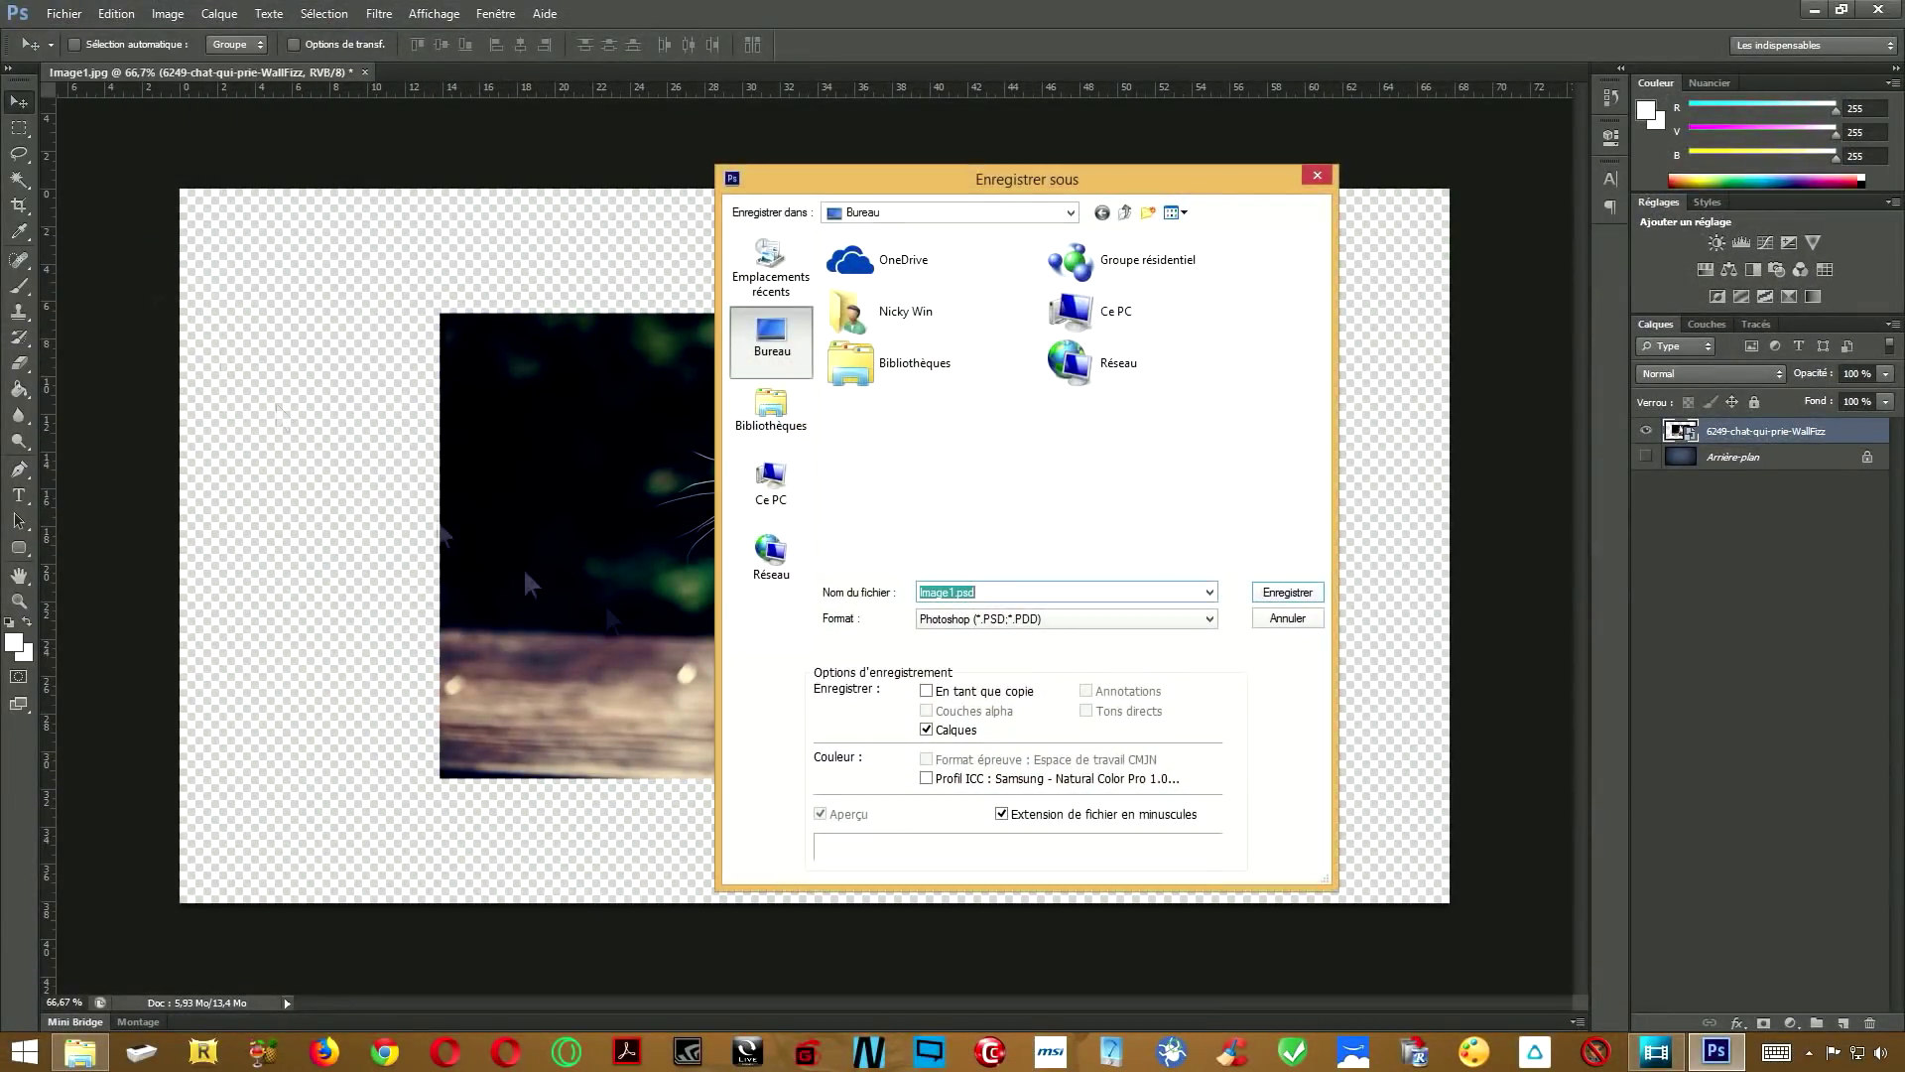
{"action": "left_click", "coordinate": [1062, 620]}
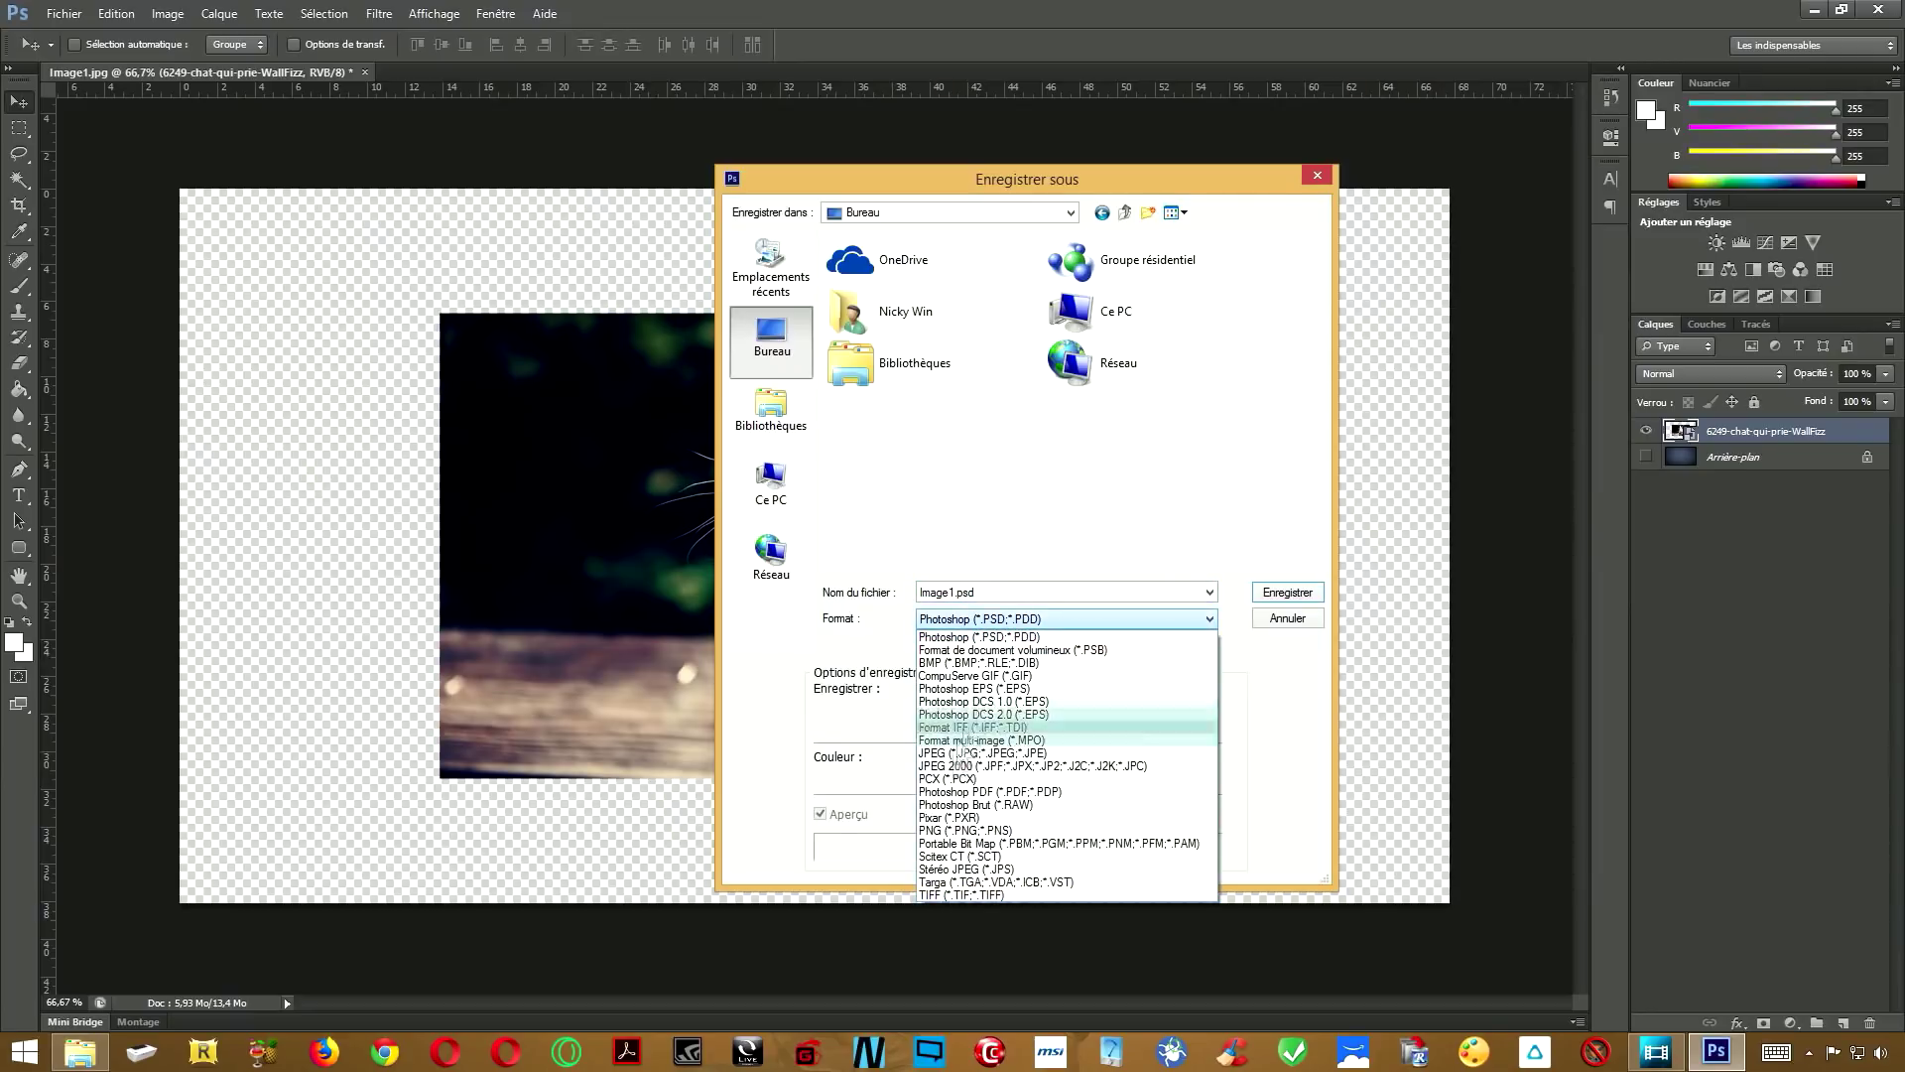
{"action": "left_click", "coordinate": [1010, 829]}
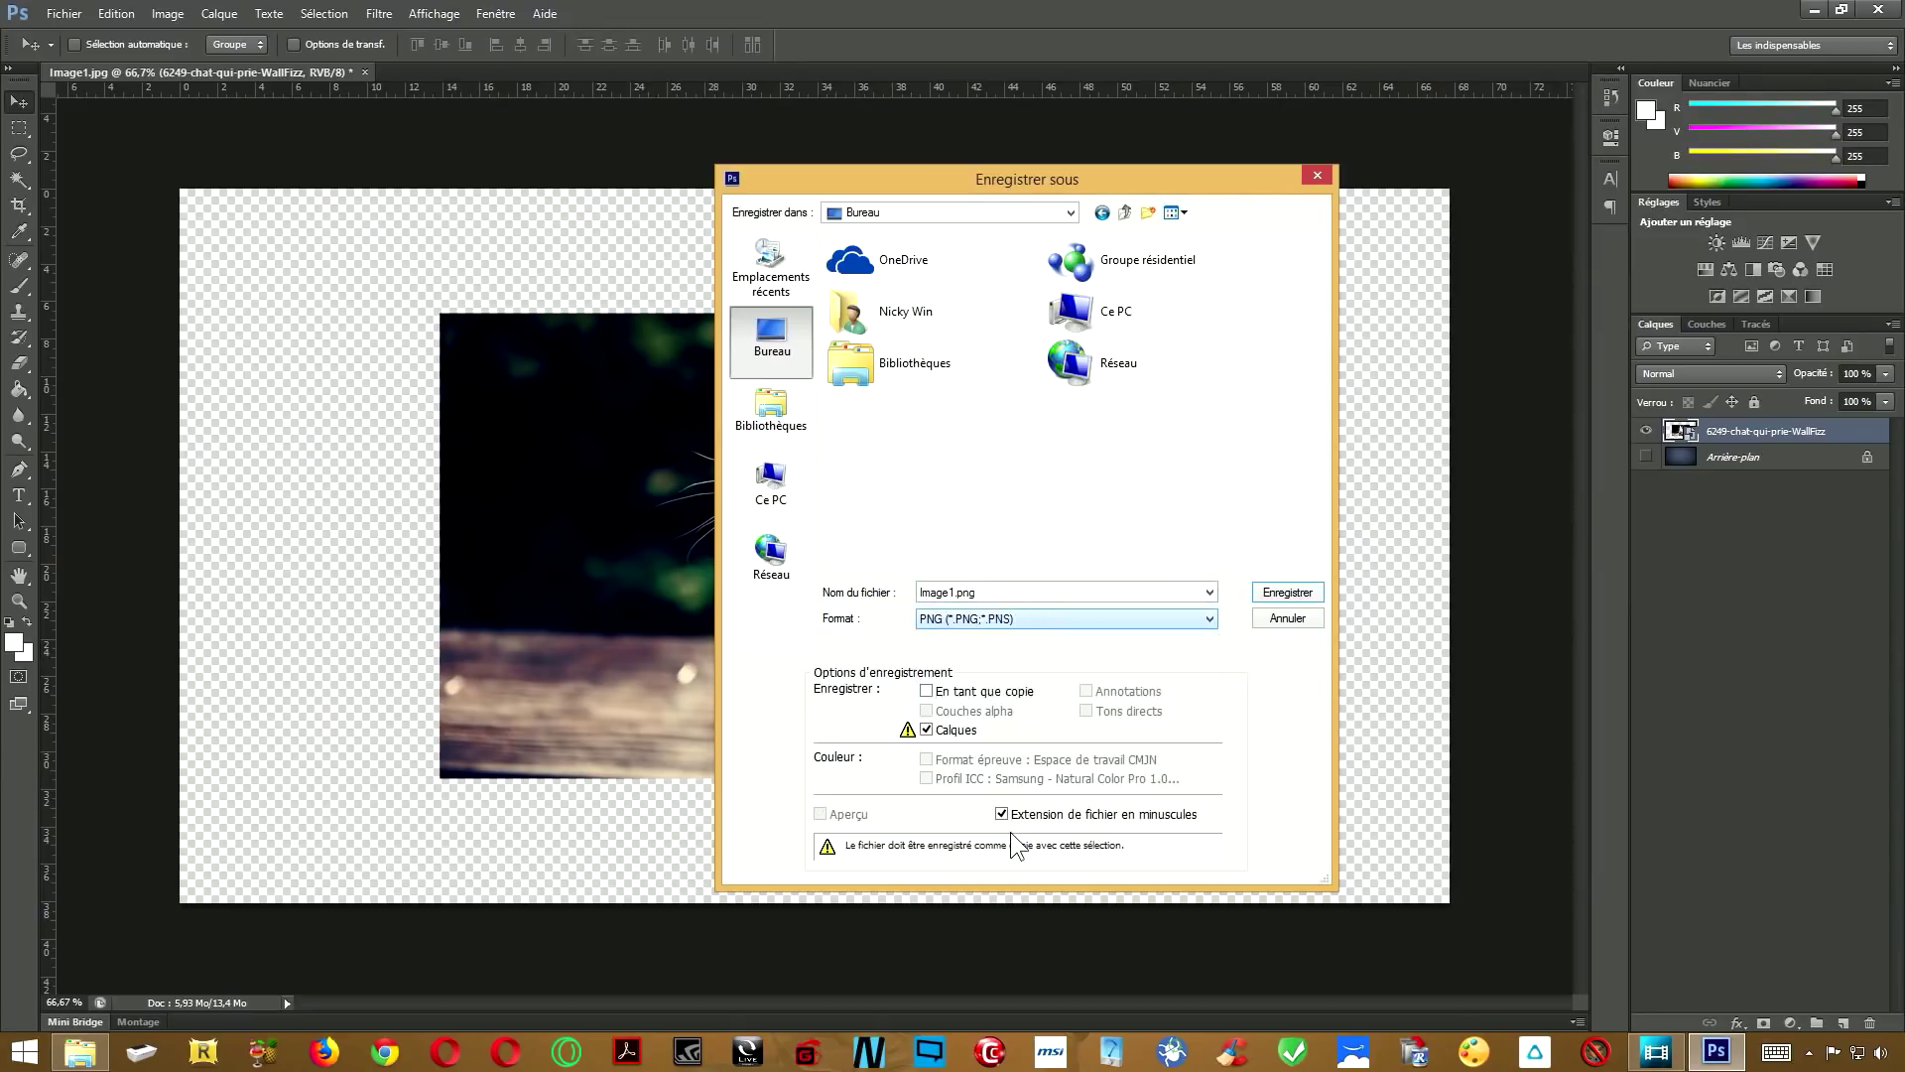
{"action": "left_click", "coordinate": [1283, 596]}
{"action": "left_click", "coordinate": [1243, 607]}
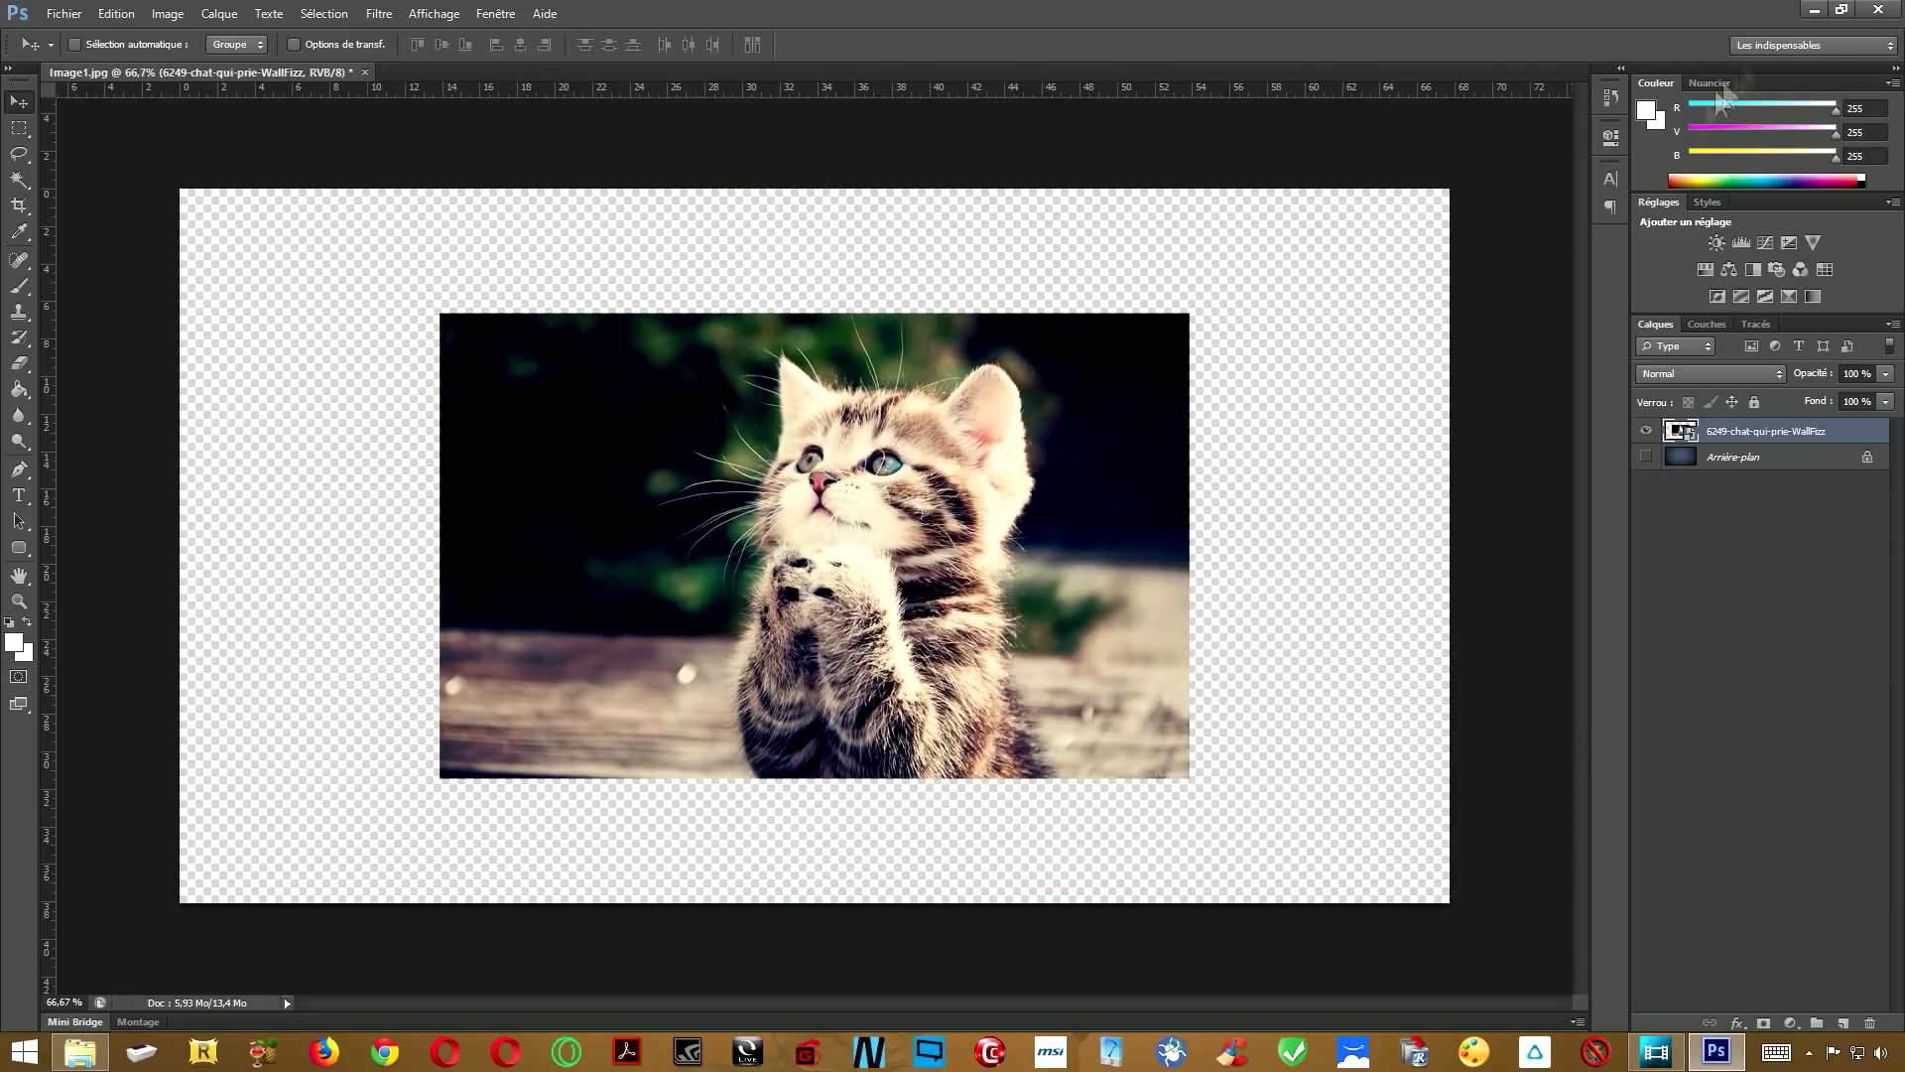
Switch back to Movie Studio and delete the kitten clip from the topmost video track.
{"action": "left_click", "coordinate": [1815, 11]}
{"action": "left_click", "coordinate": [1656, 1052]}
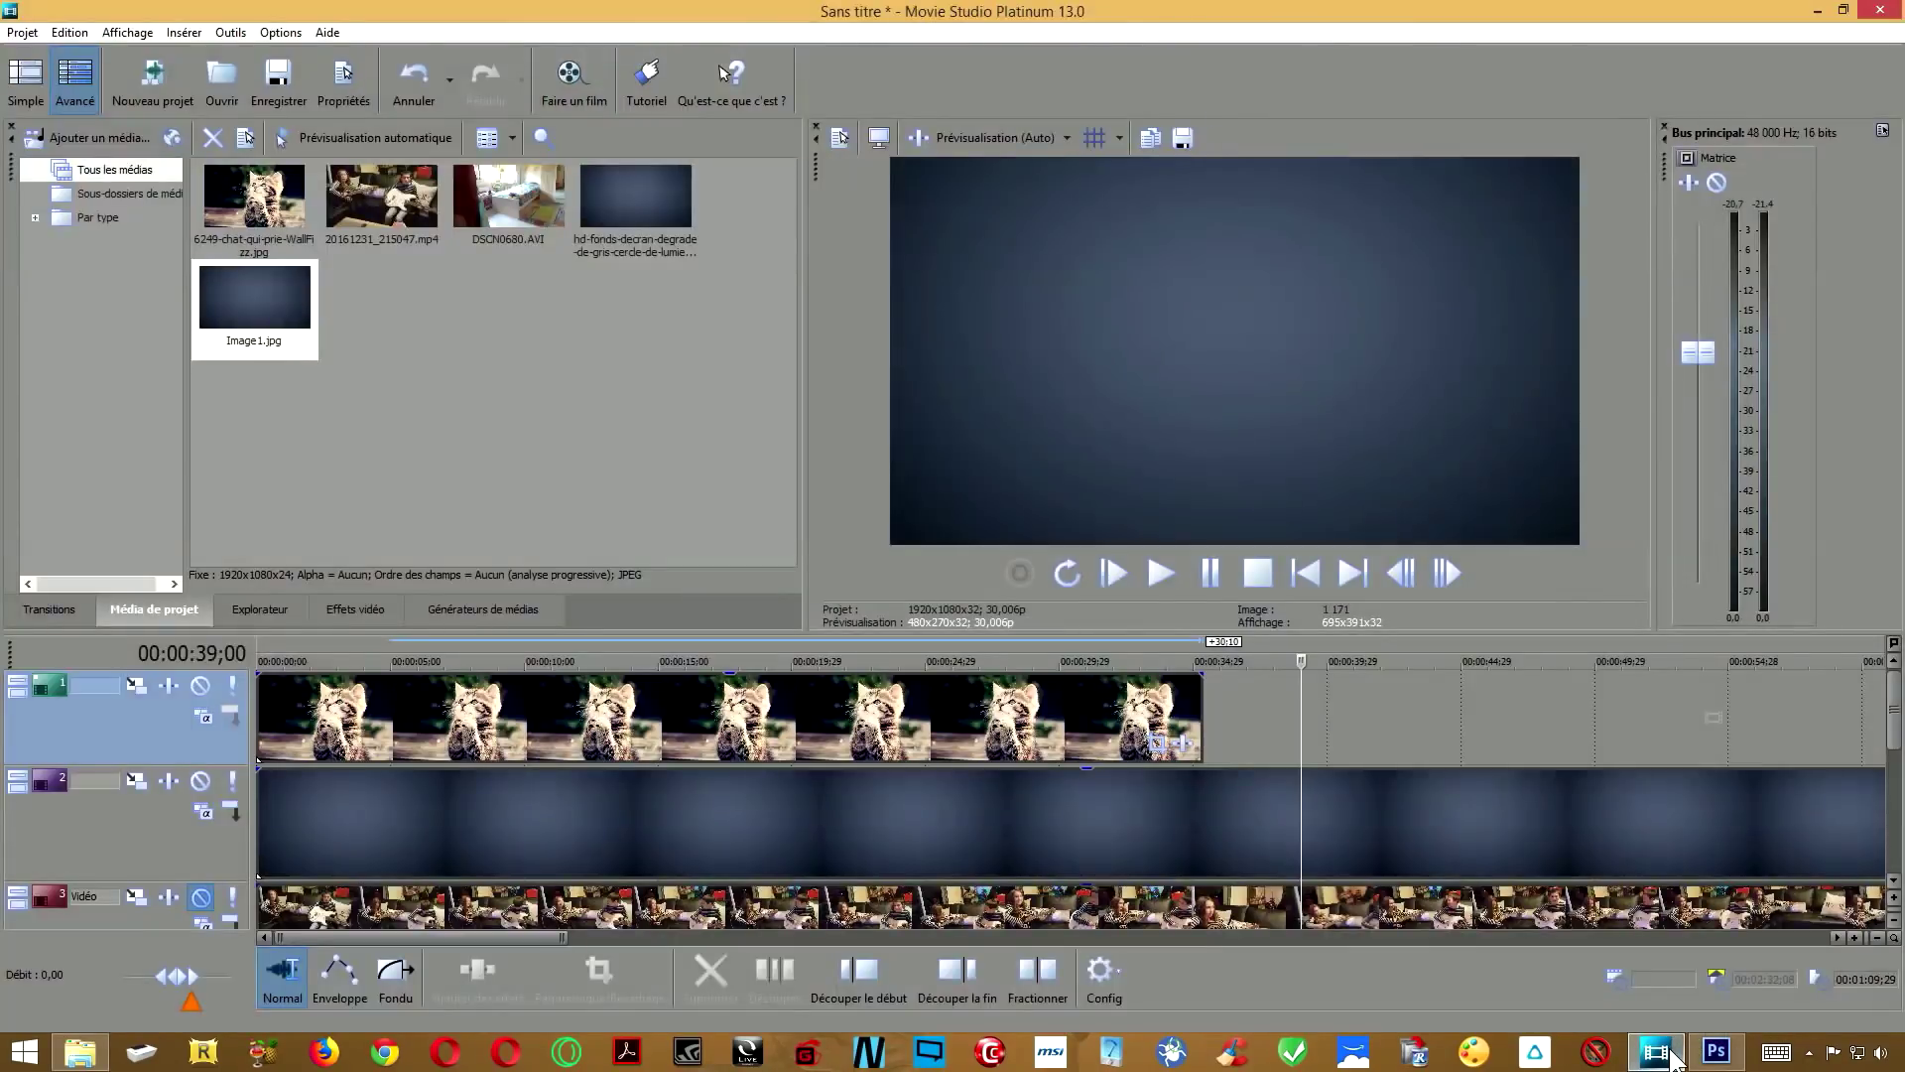
{"action": "left_click", "coordinate": [771, 732]}
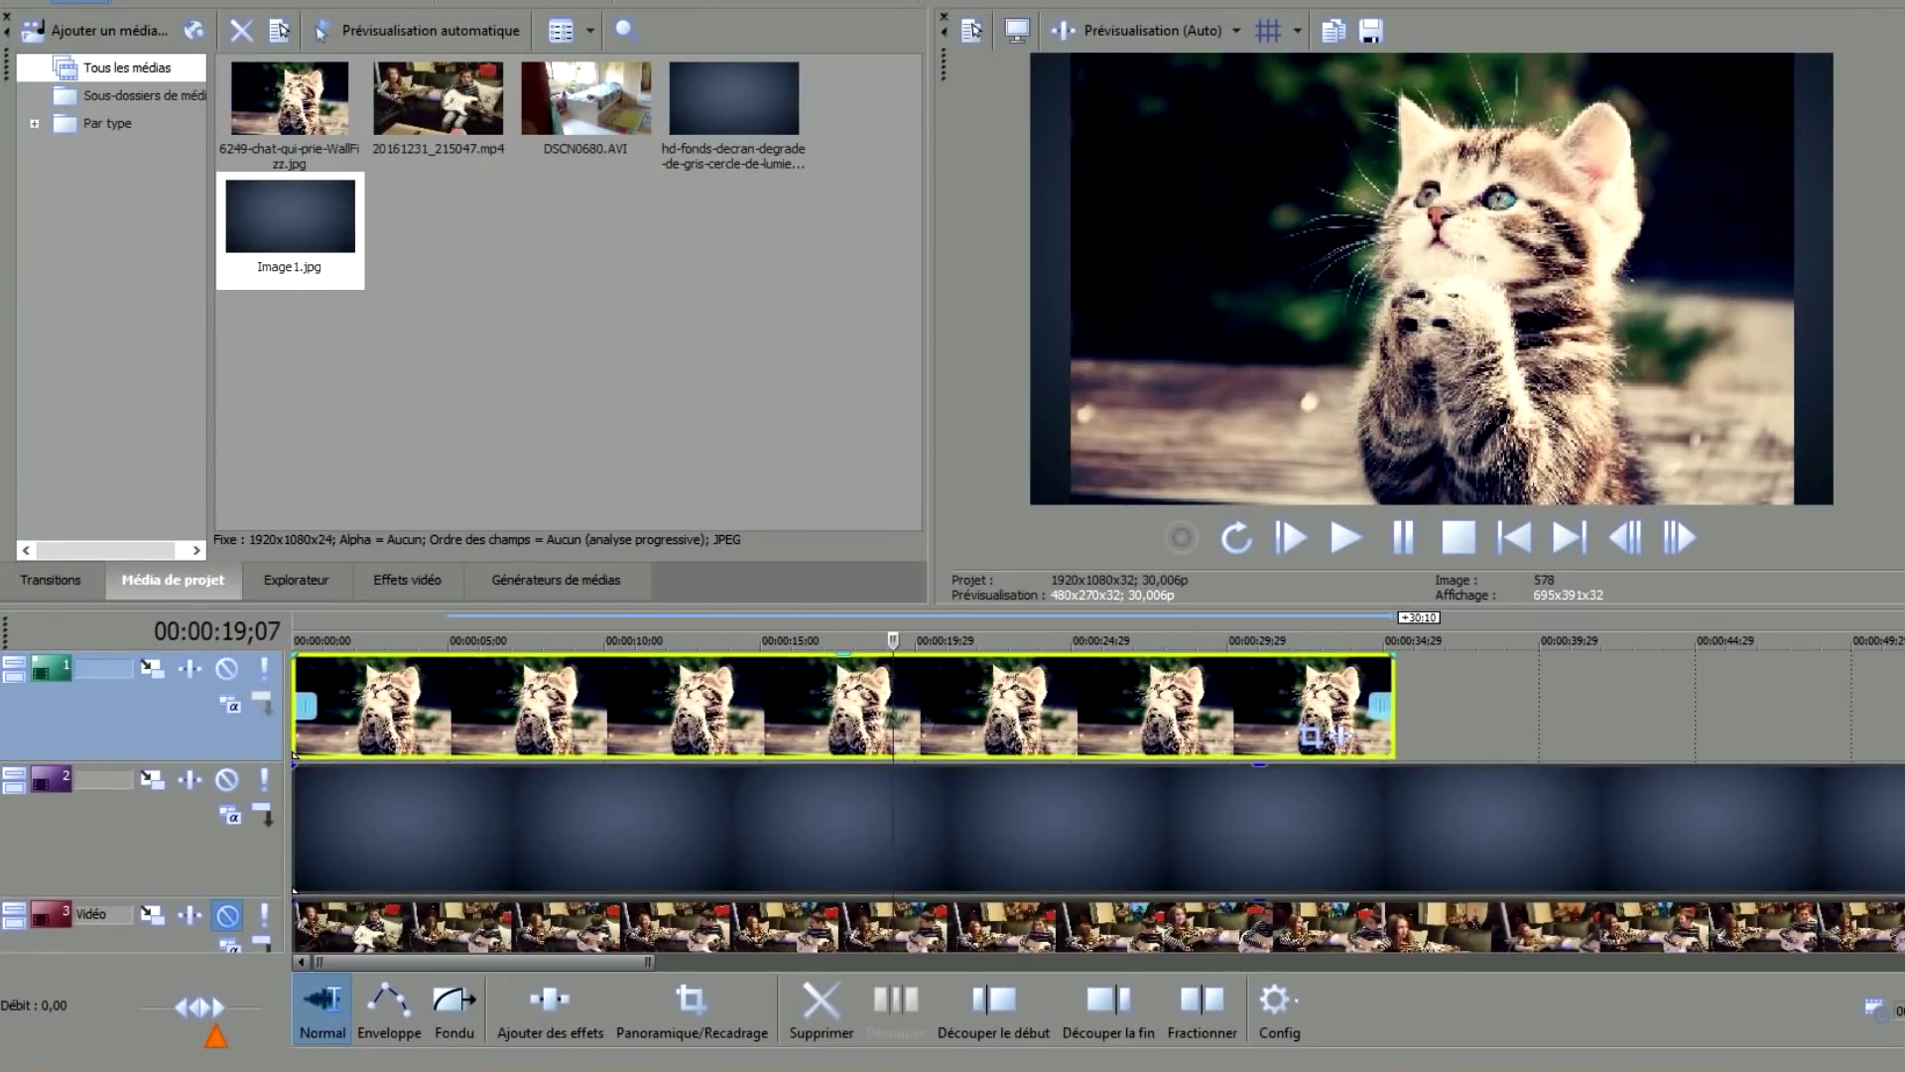
{"action": "key", "text": "Delete"}
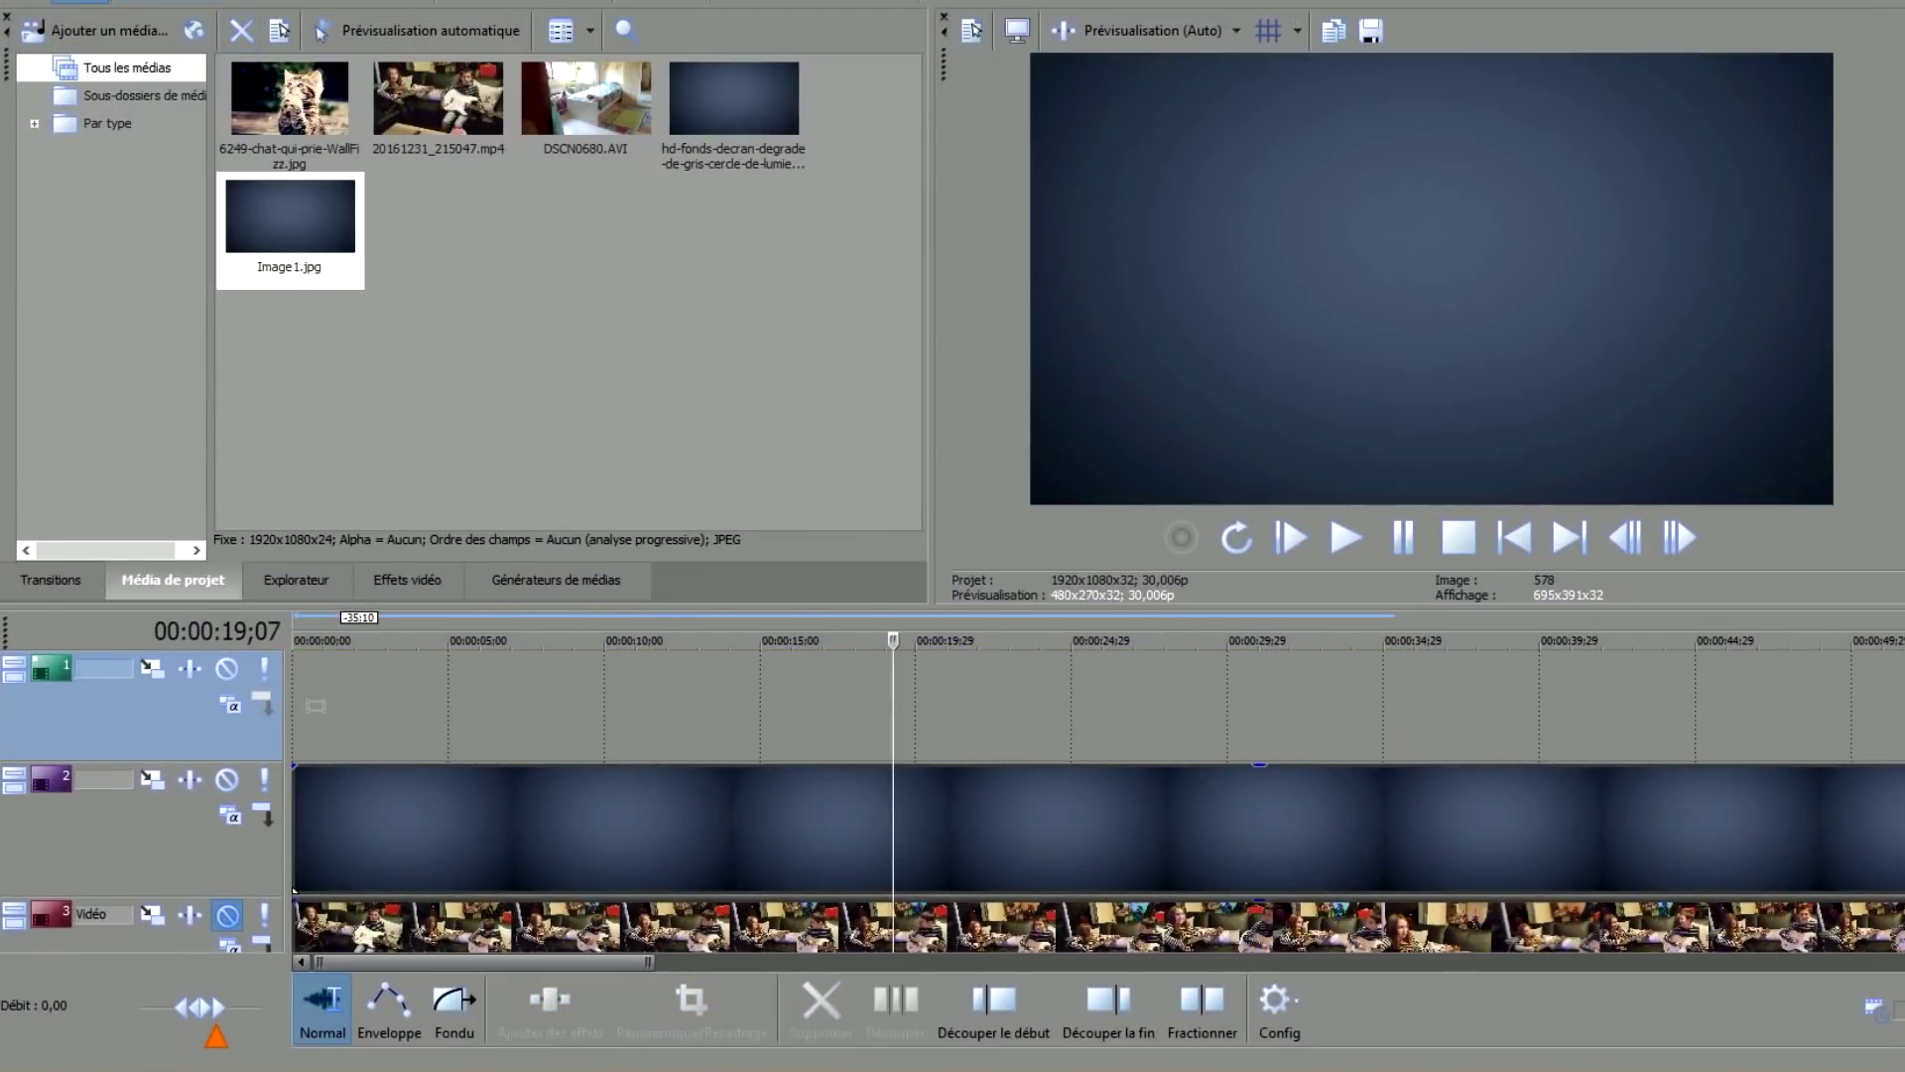
Import Image1.png from the desktop, place it at the start of the topmost track and extend it to about 00:00:40.
{"action": "left_click", "coordinate": [62, 0]}
{"action": "left_click", "coordinate": [71, 2]}
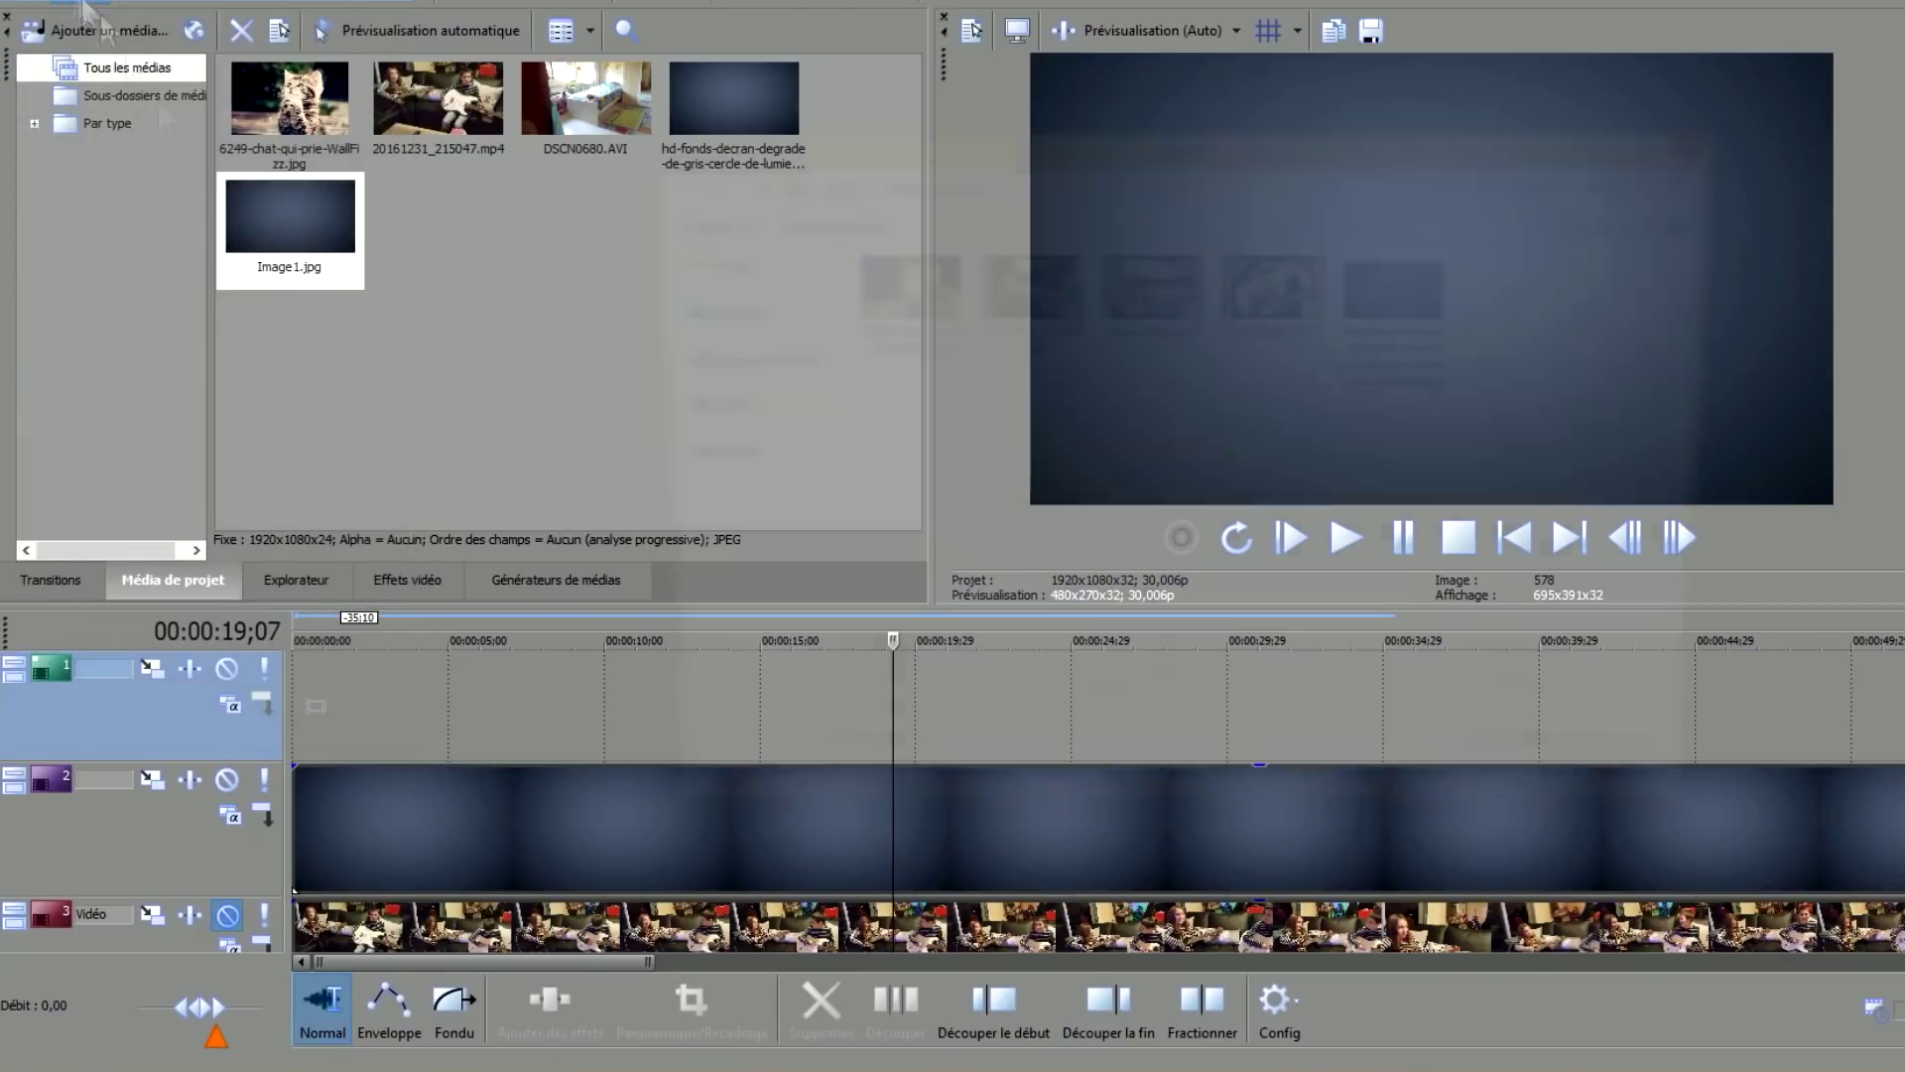
{"action": "left_click", "coordinate": [717, 459]}
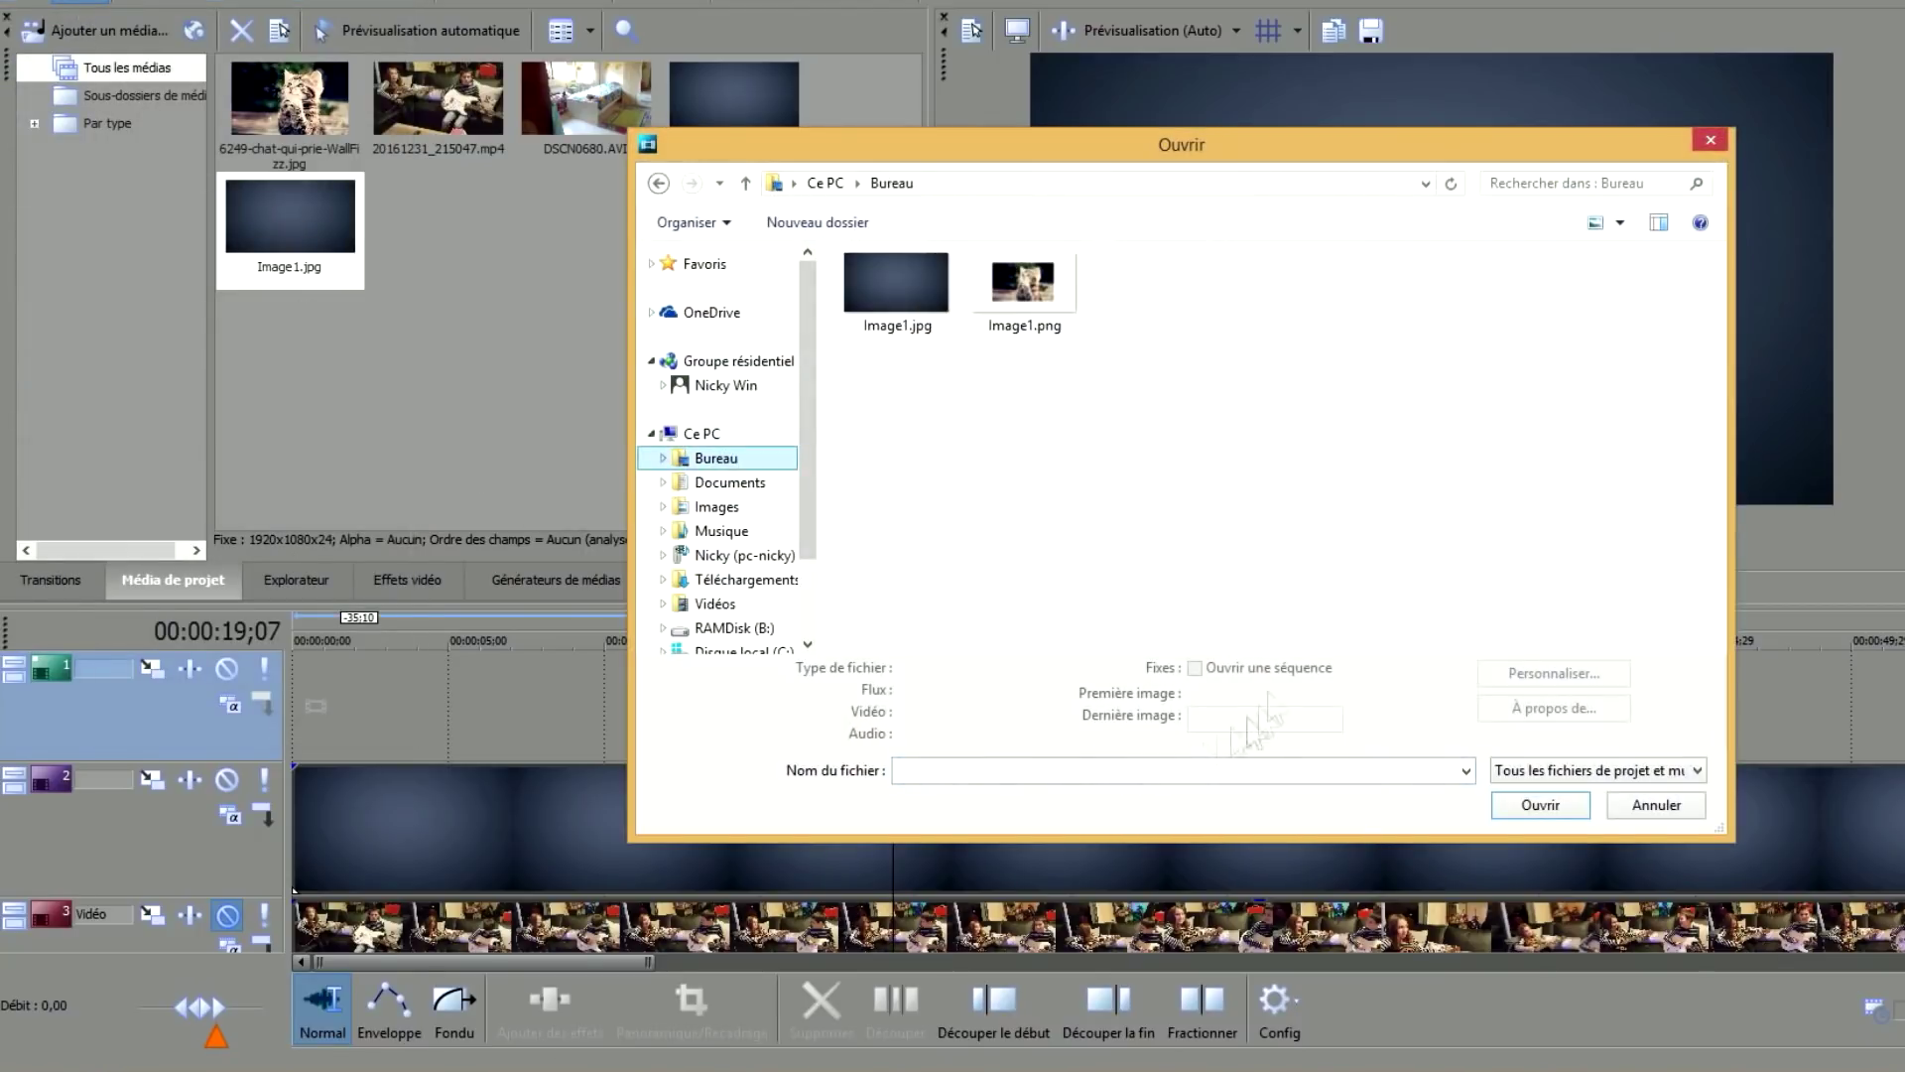
{"action": "left_click", "coordinate": [1032, 298]}
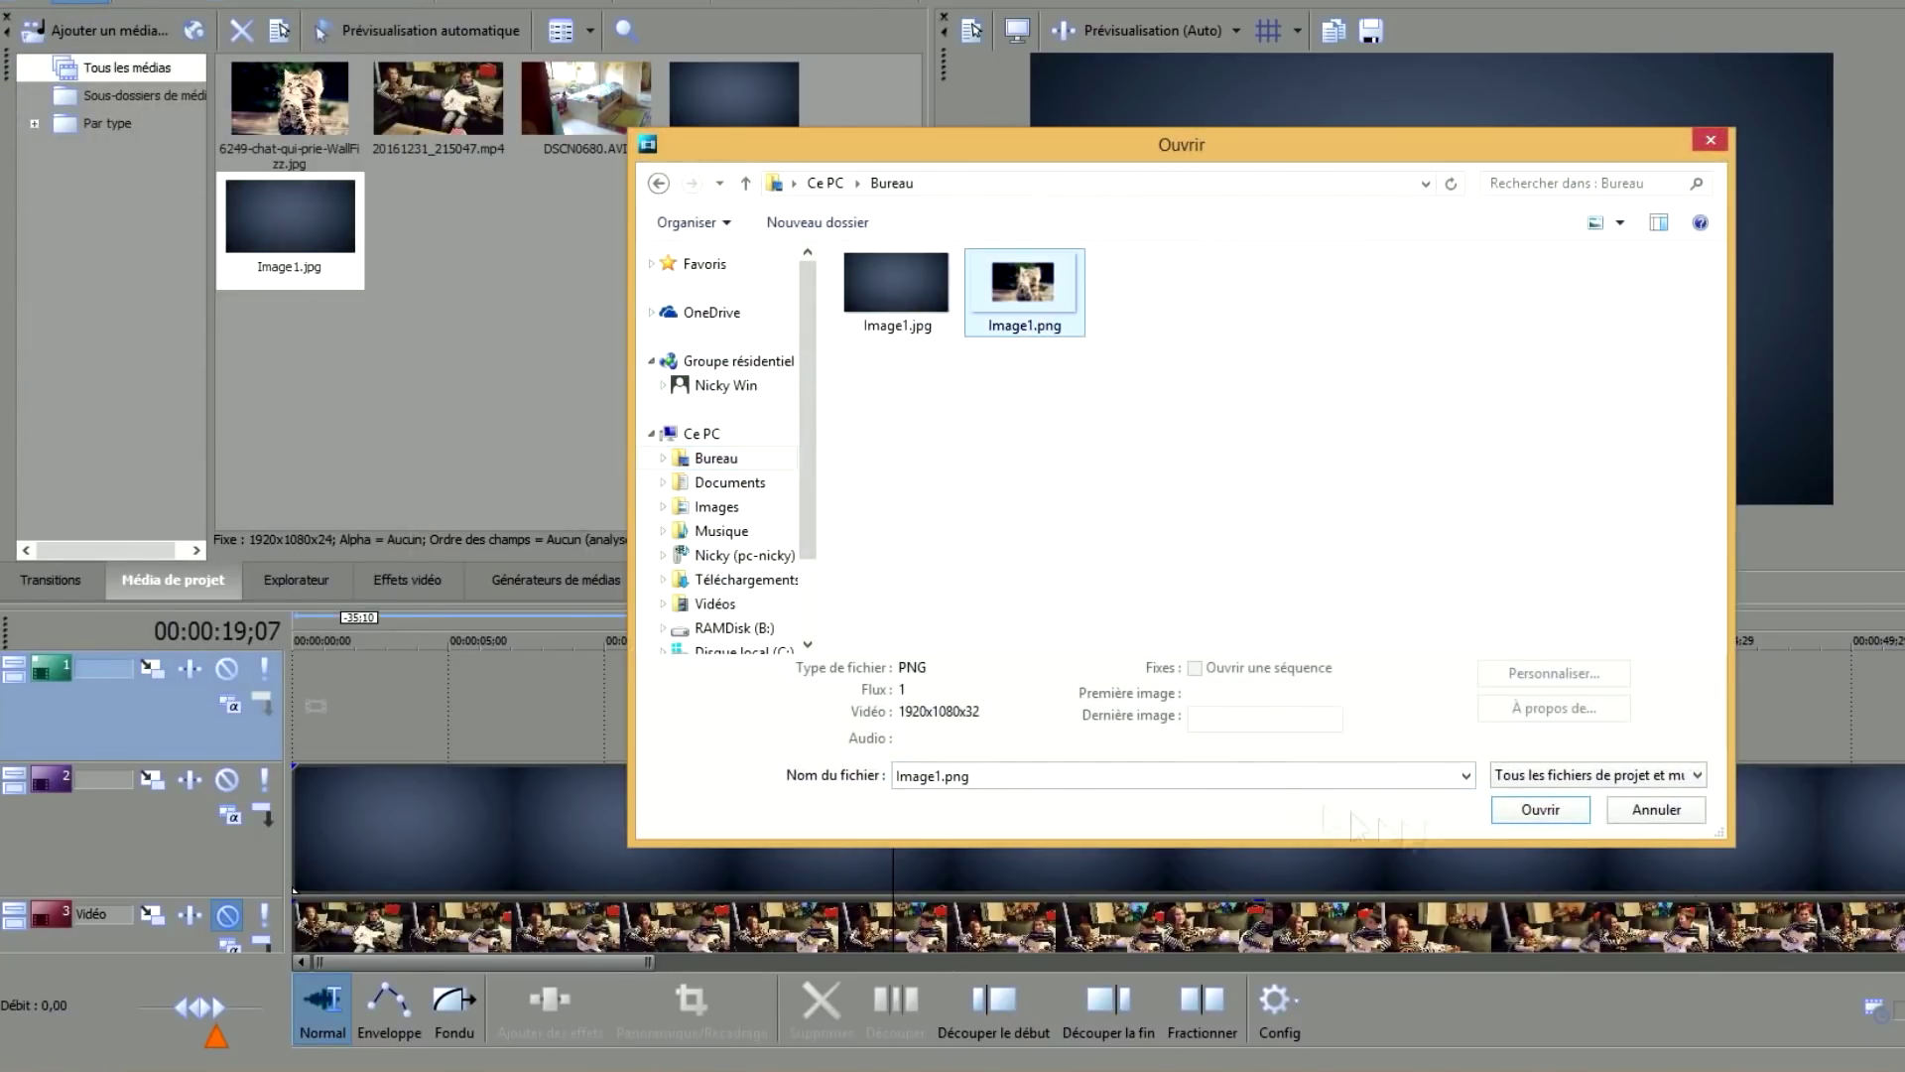
{"action": "left_click", "coordinate": [1540, 809]}
{"action": "left_click_drag", "start_coordinate": [1216, 809], "coordinate": [308, 705]}
Open the pan/crop settings of the Image1.png clip, magnify the workspace to 25.2 % and make the settings window smaller.
{"action": "left_click", "coordinate": [811, 689]}
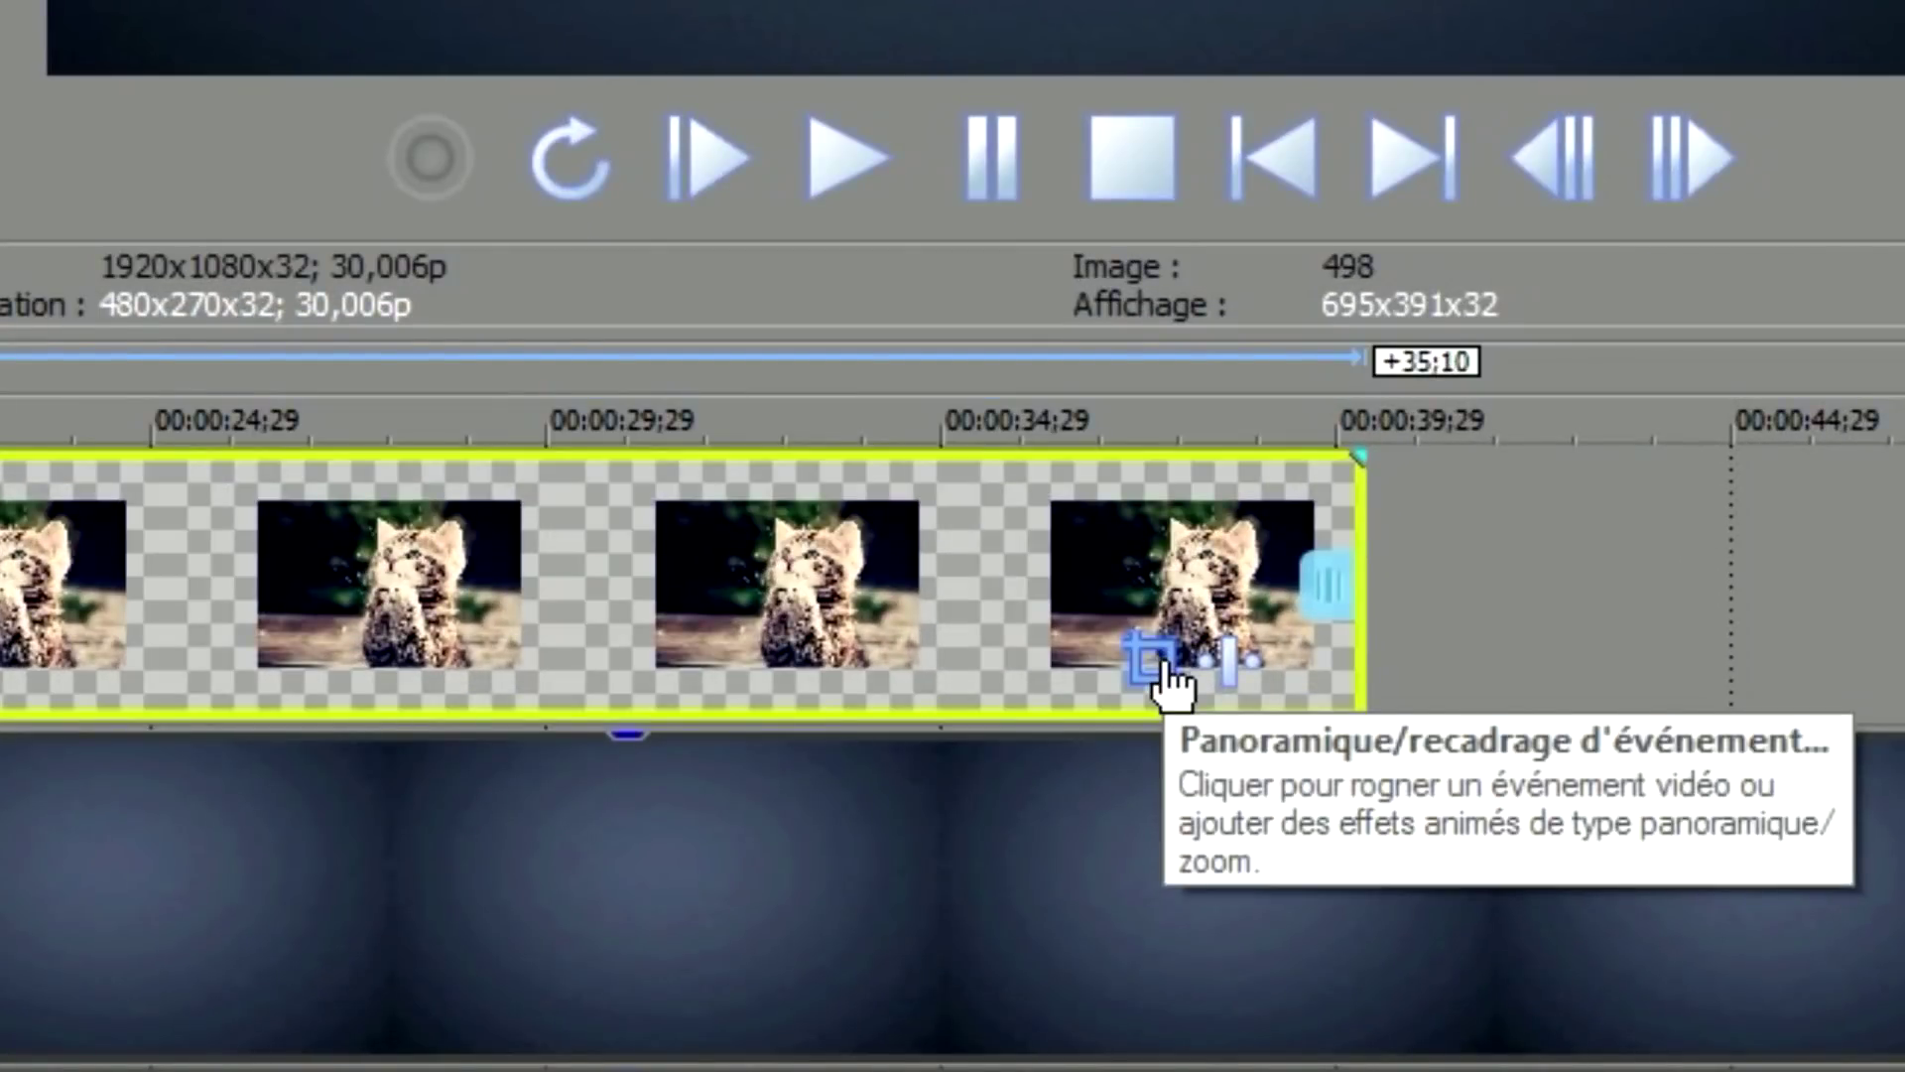
{"action": "left_click", "coordinate": [1166, 665]}
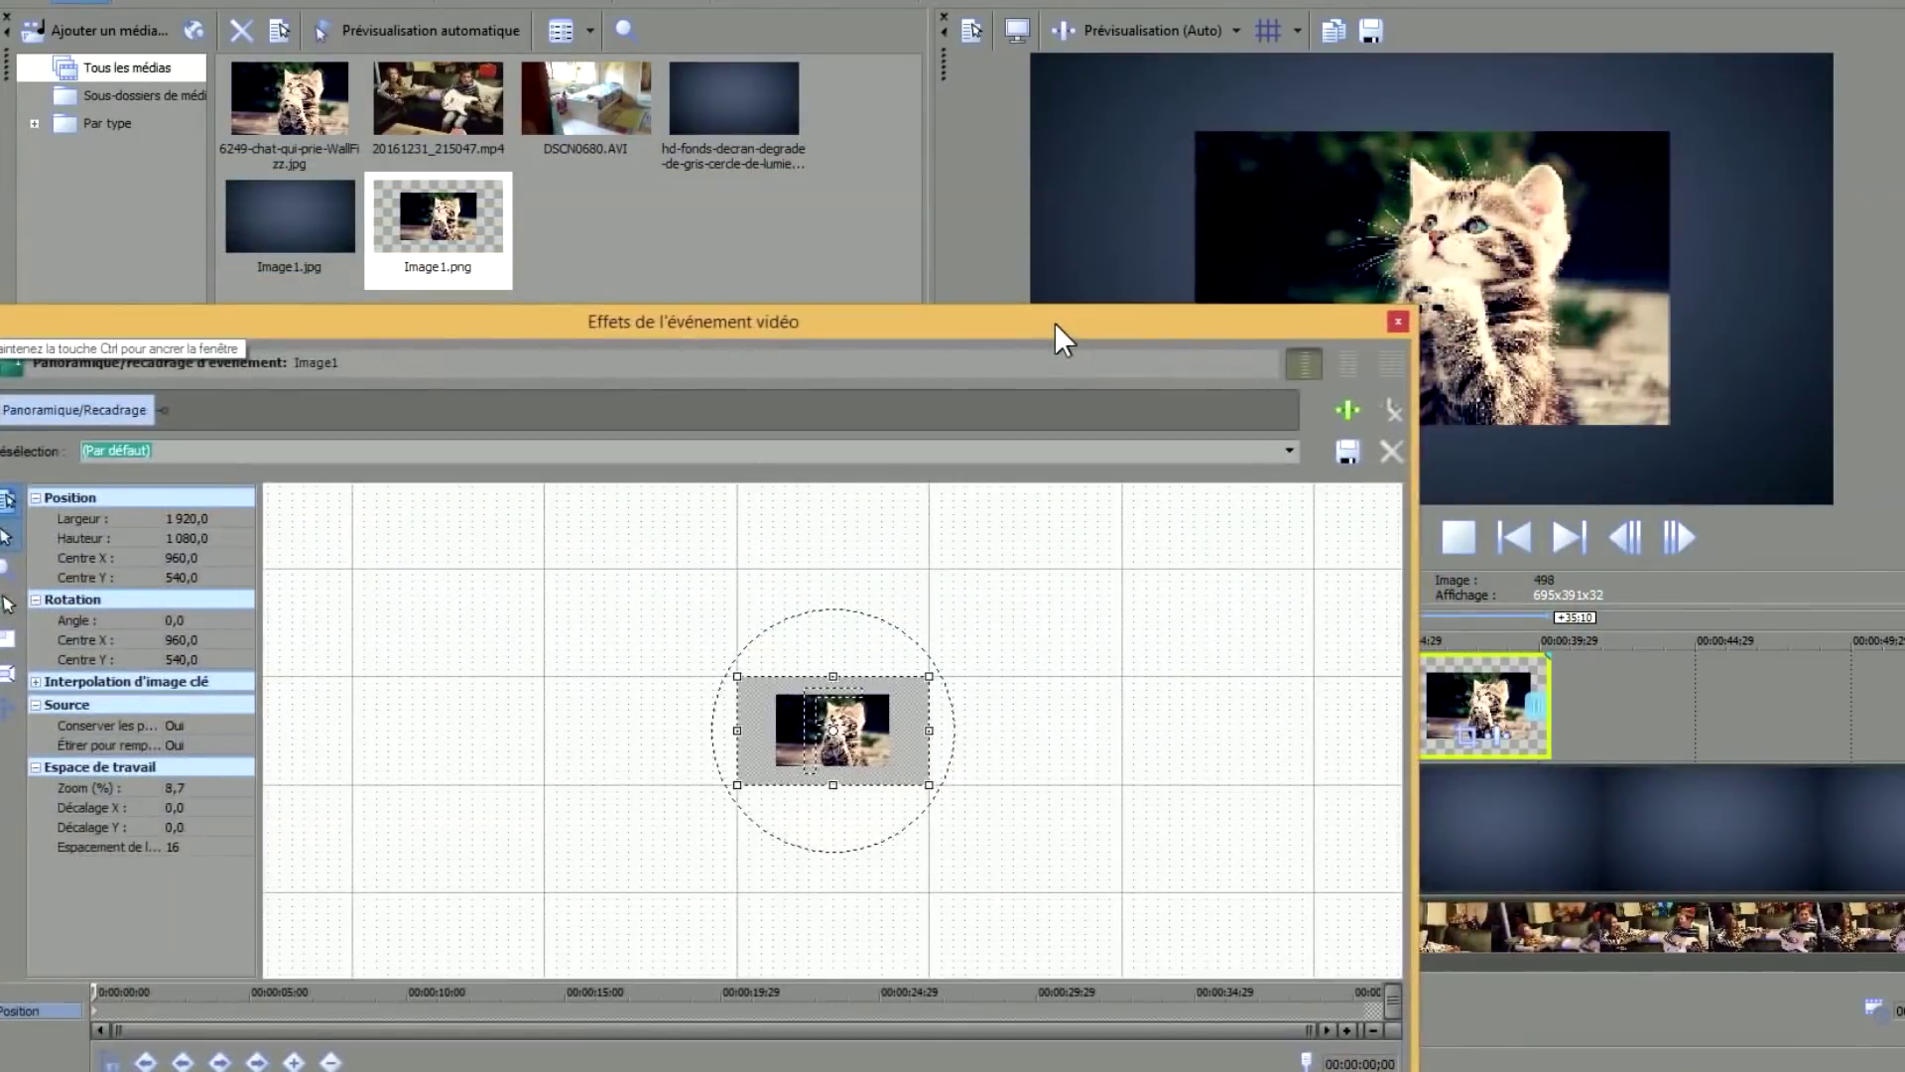
{"action": "left_click_drag", "start_coordinate": [1054, 324], "coordinate": [1086, 291]}
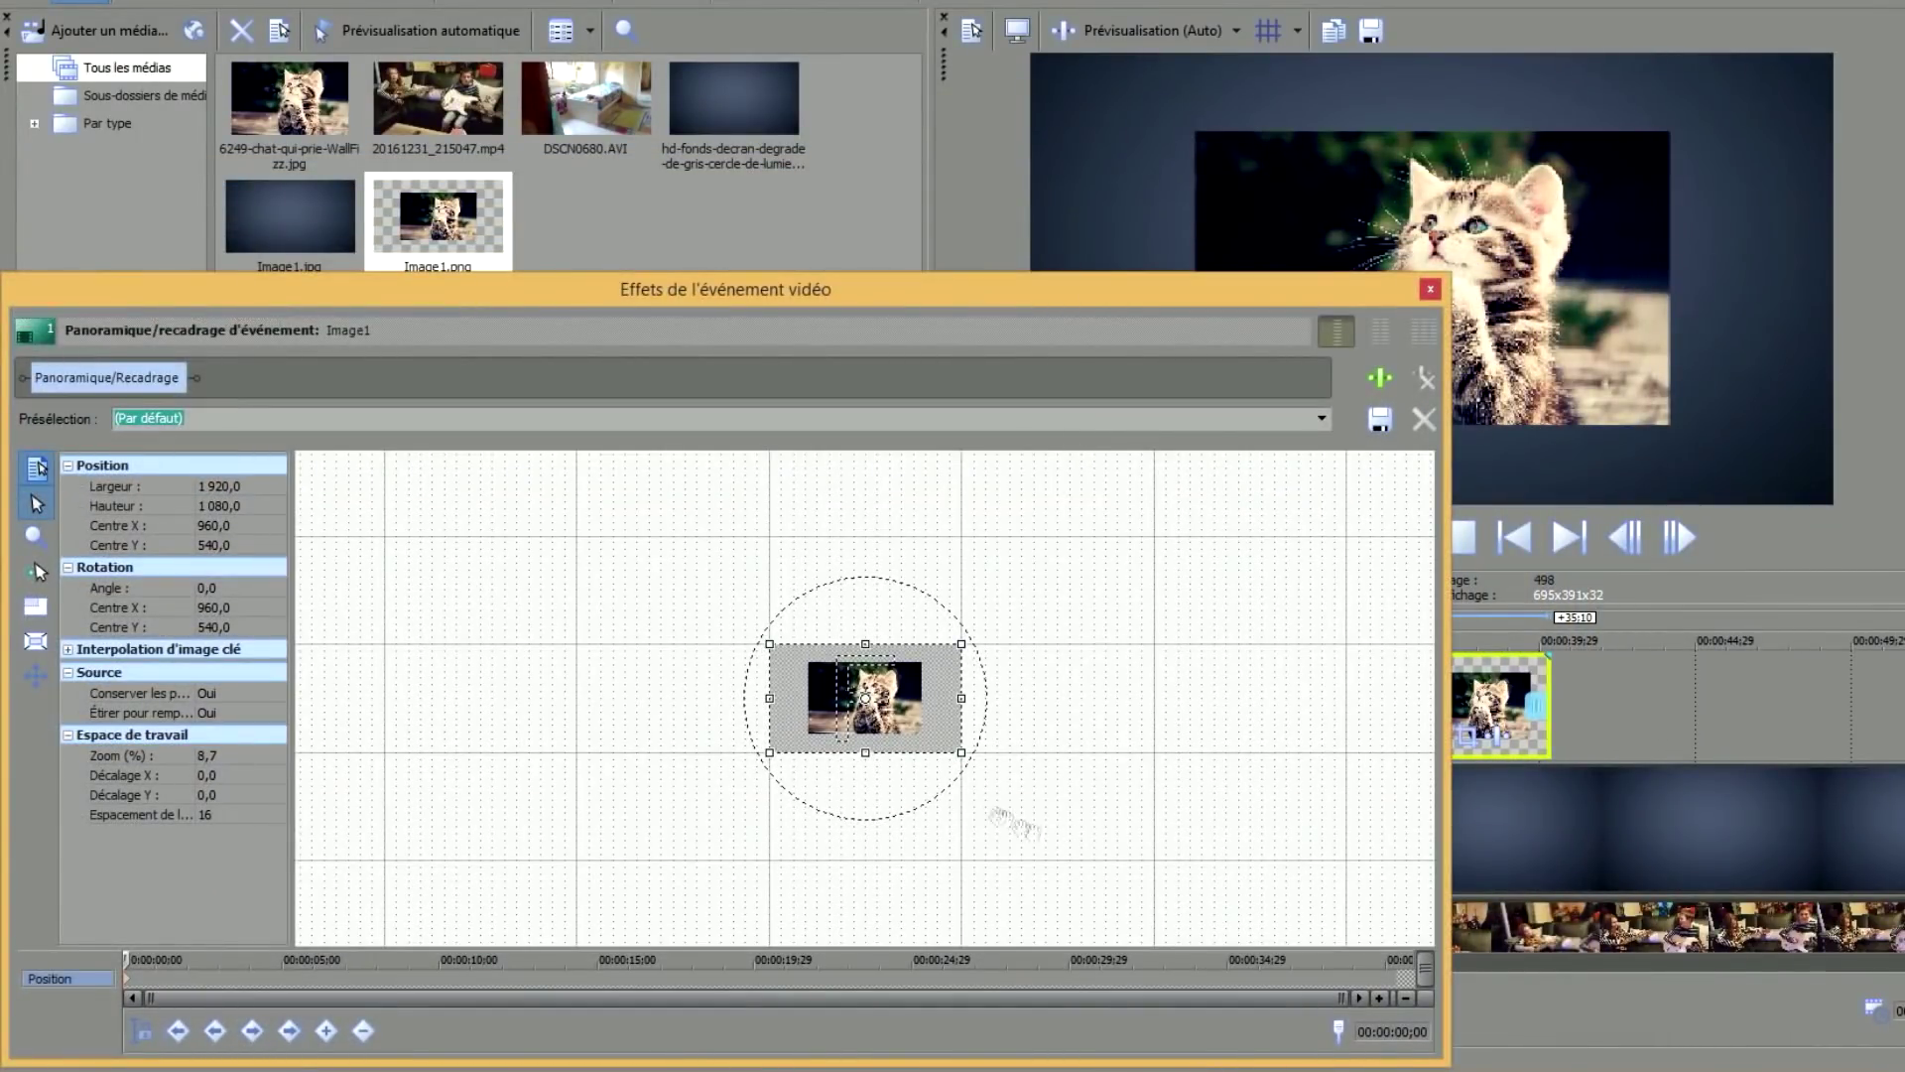
{"action": "scroll", "coordinate": [989, 807], "scroll_direction": "up", "scroll_amount": 5}
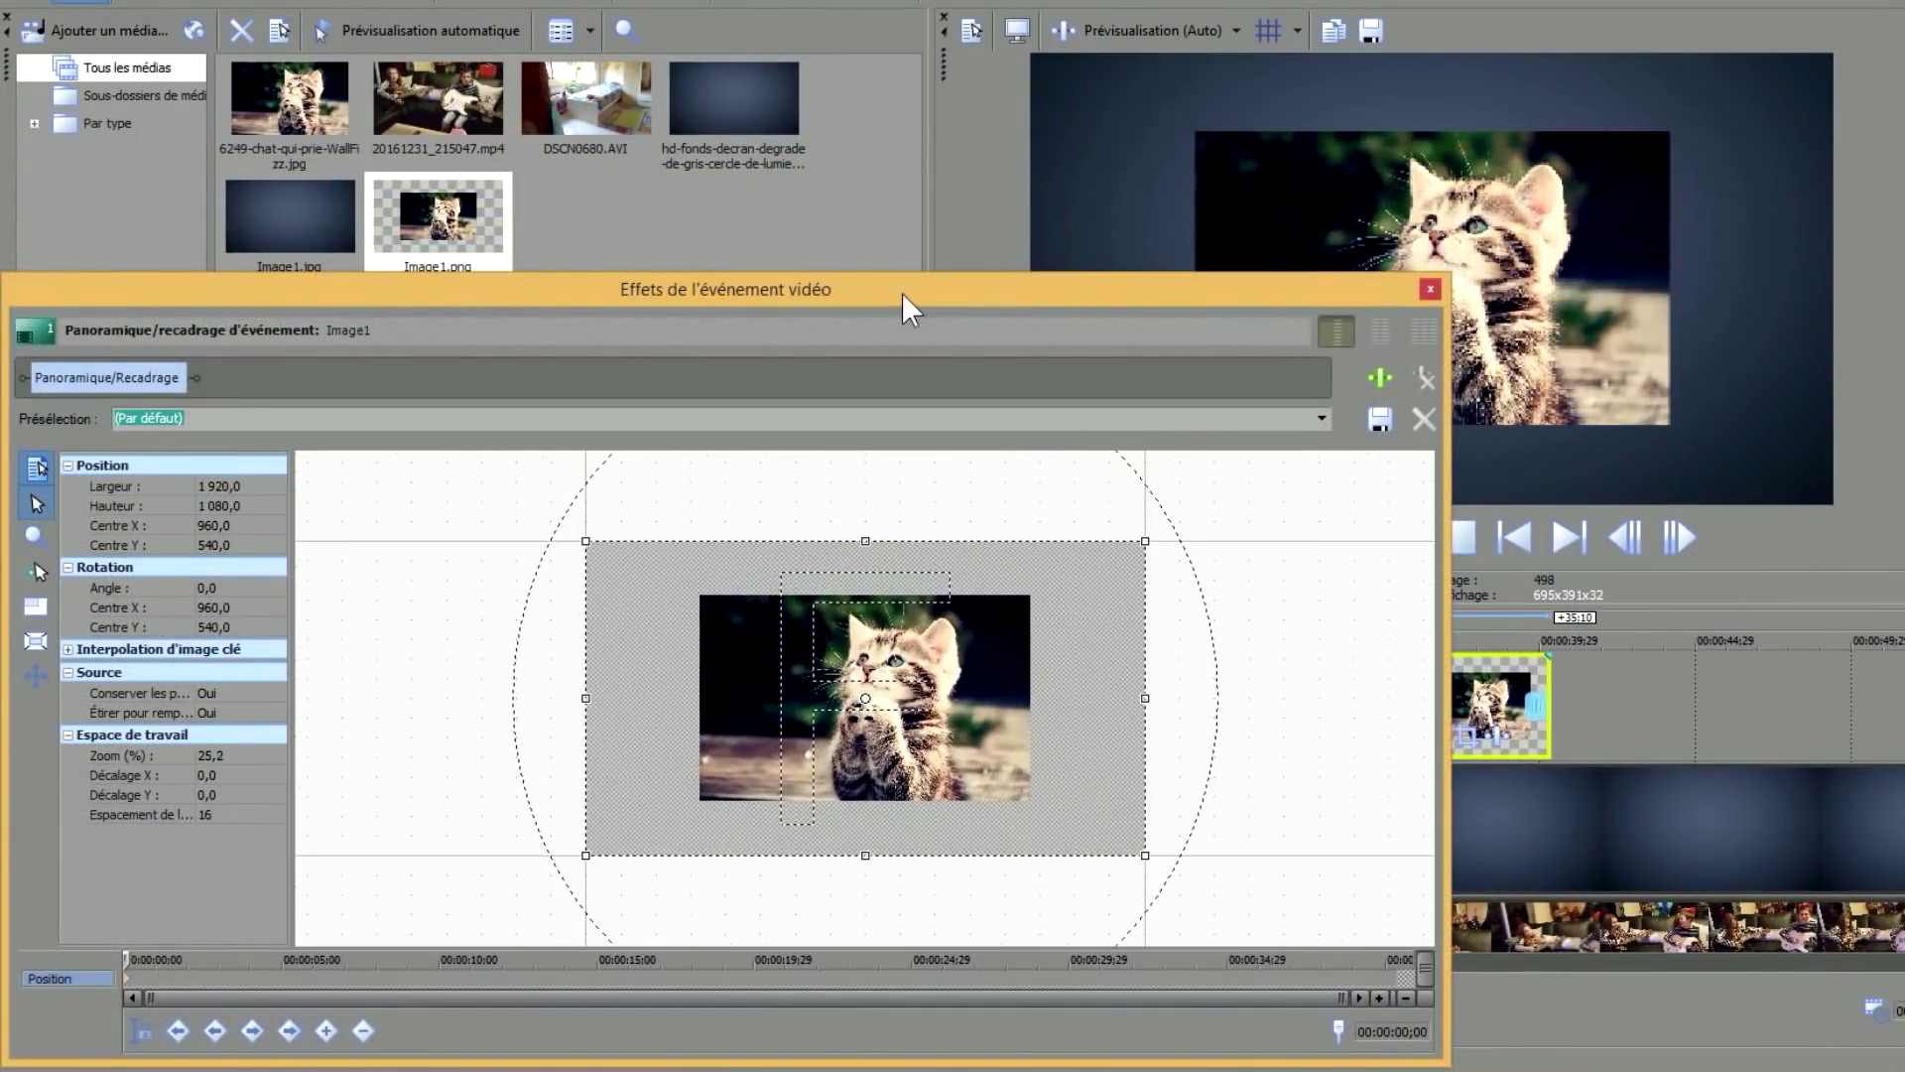
{"action": "left_click_drag", "start_coordinate": [1449, 274], "coordinate": [1295, 385]}
{"action": "left_click_drag", "start_coordinate": [1141, 399], "coordinate": [1138, 328]}
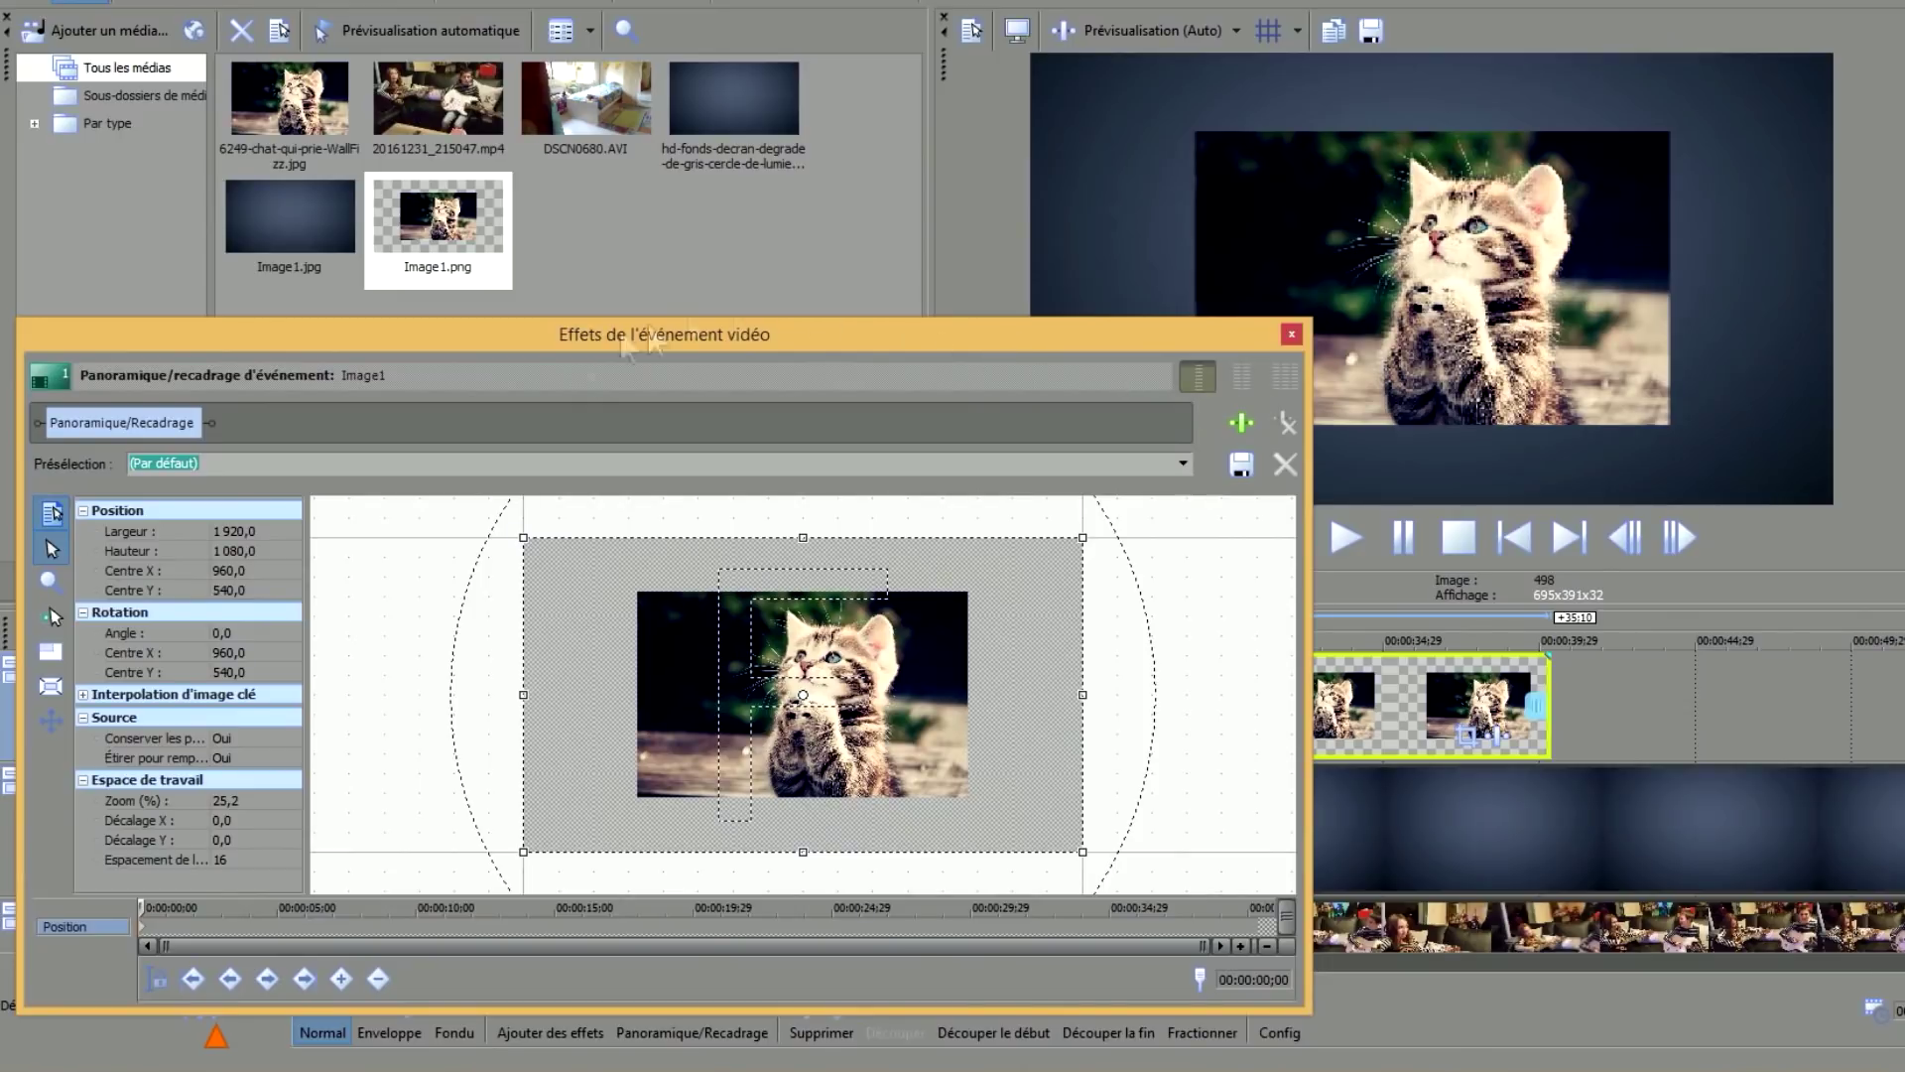
Extend the end of the Image1.png clip on the timeline by 8;16, keeping its pan/crop settings open.
{"action": "left_click", "coordinate": [270, 951]}
{"action": "left_click_drag", "start_coordinate": [437, 907], "coordinate": [1256, 907]}
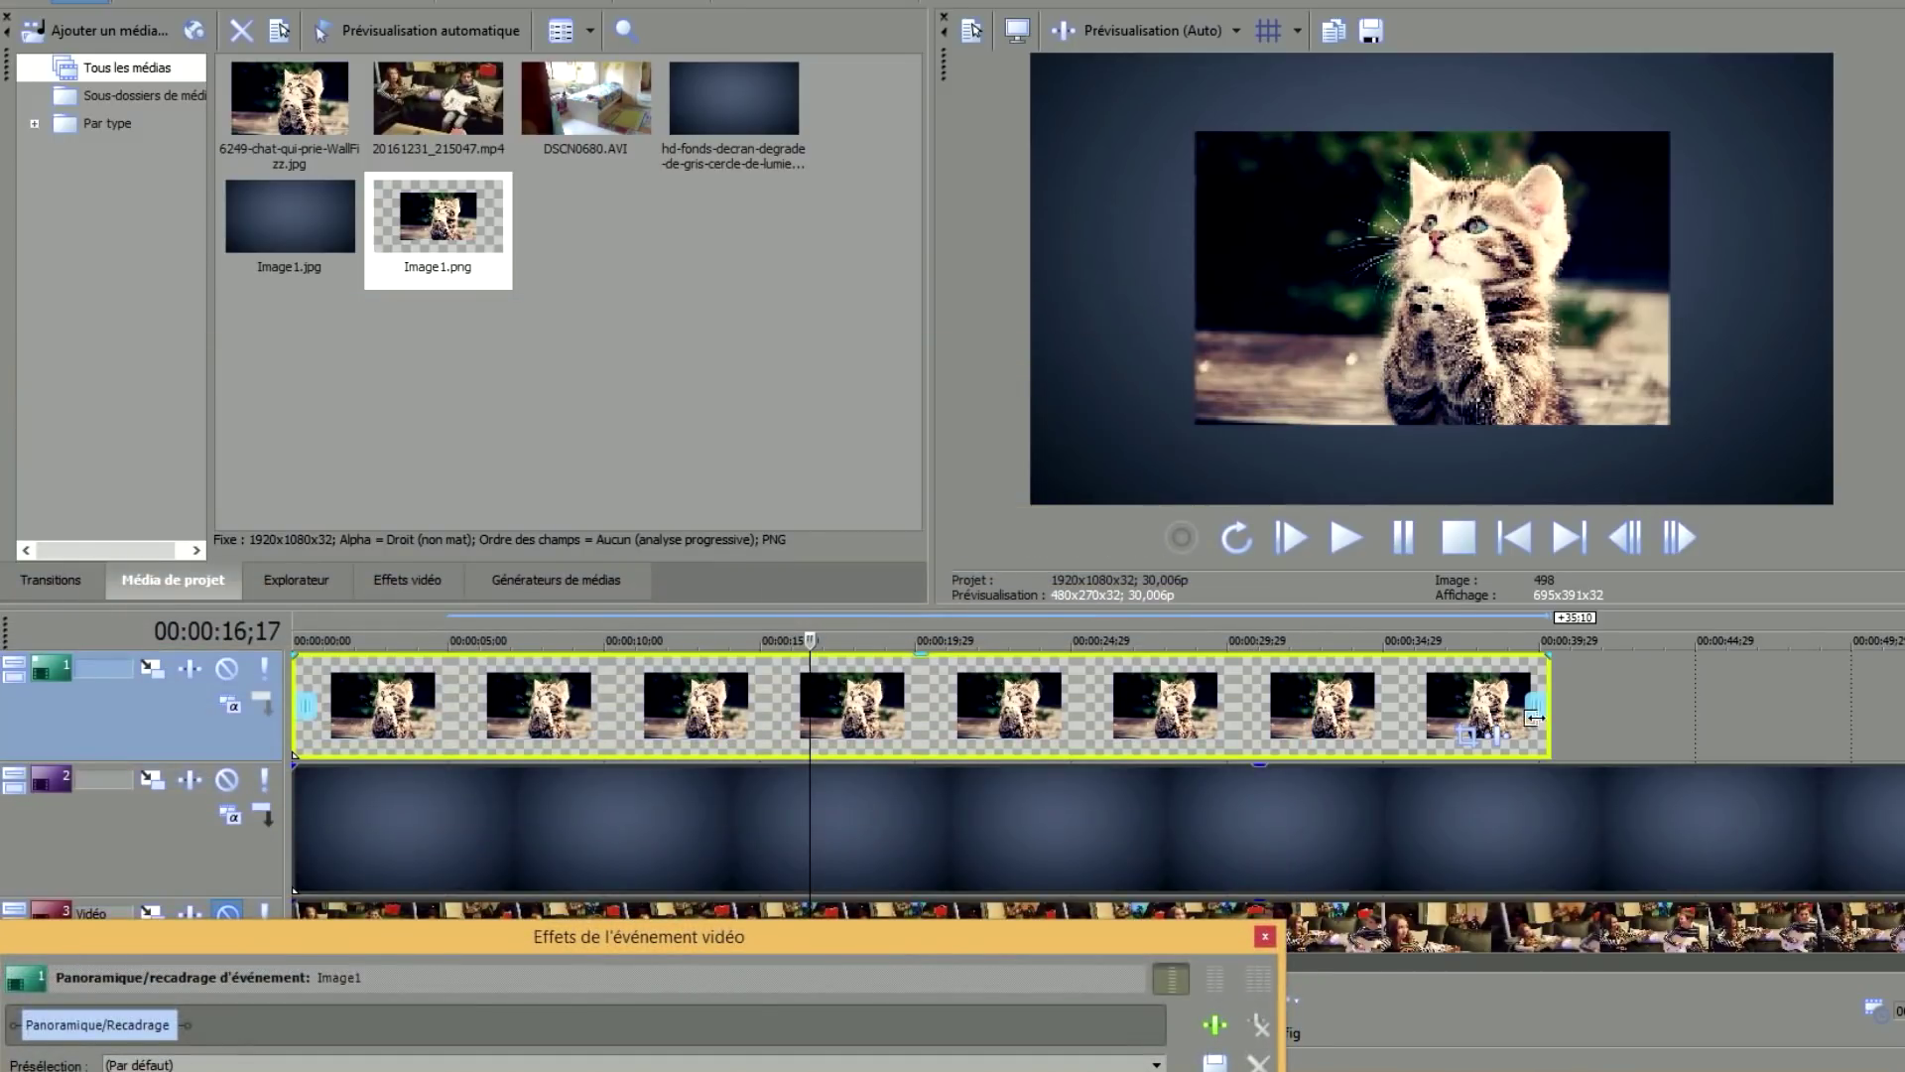
{"action": "left_click_drag", "start_coordinate": [977, 942], "coordinate": [1022, 337]}
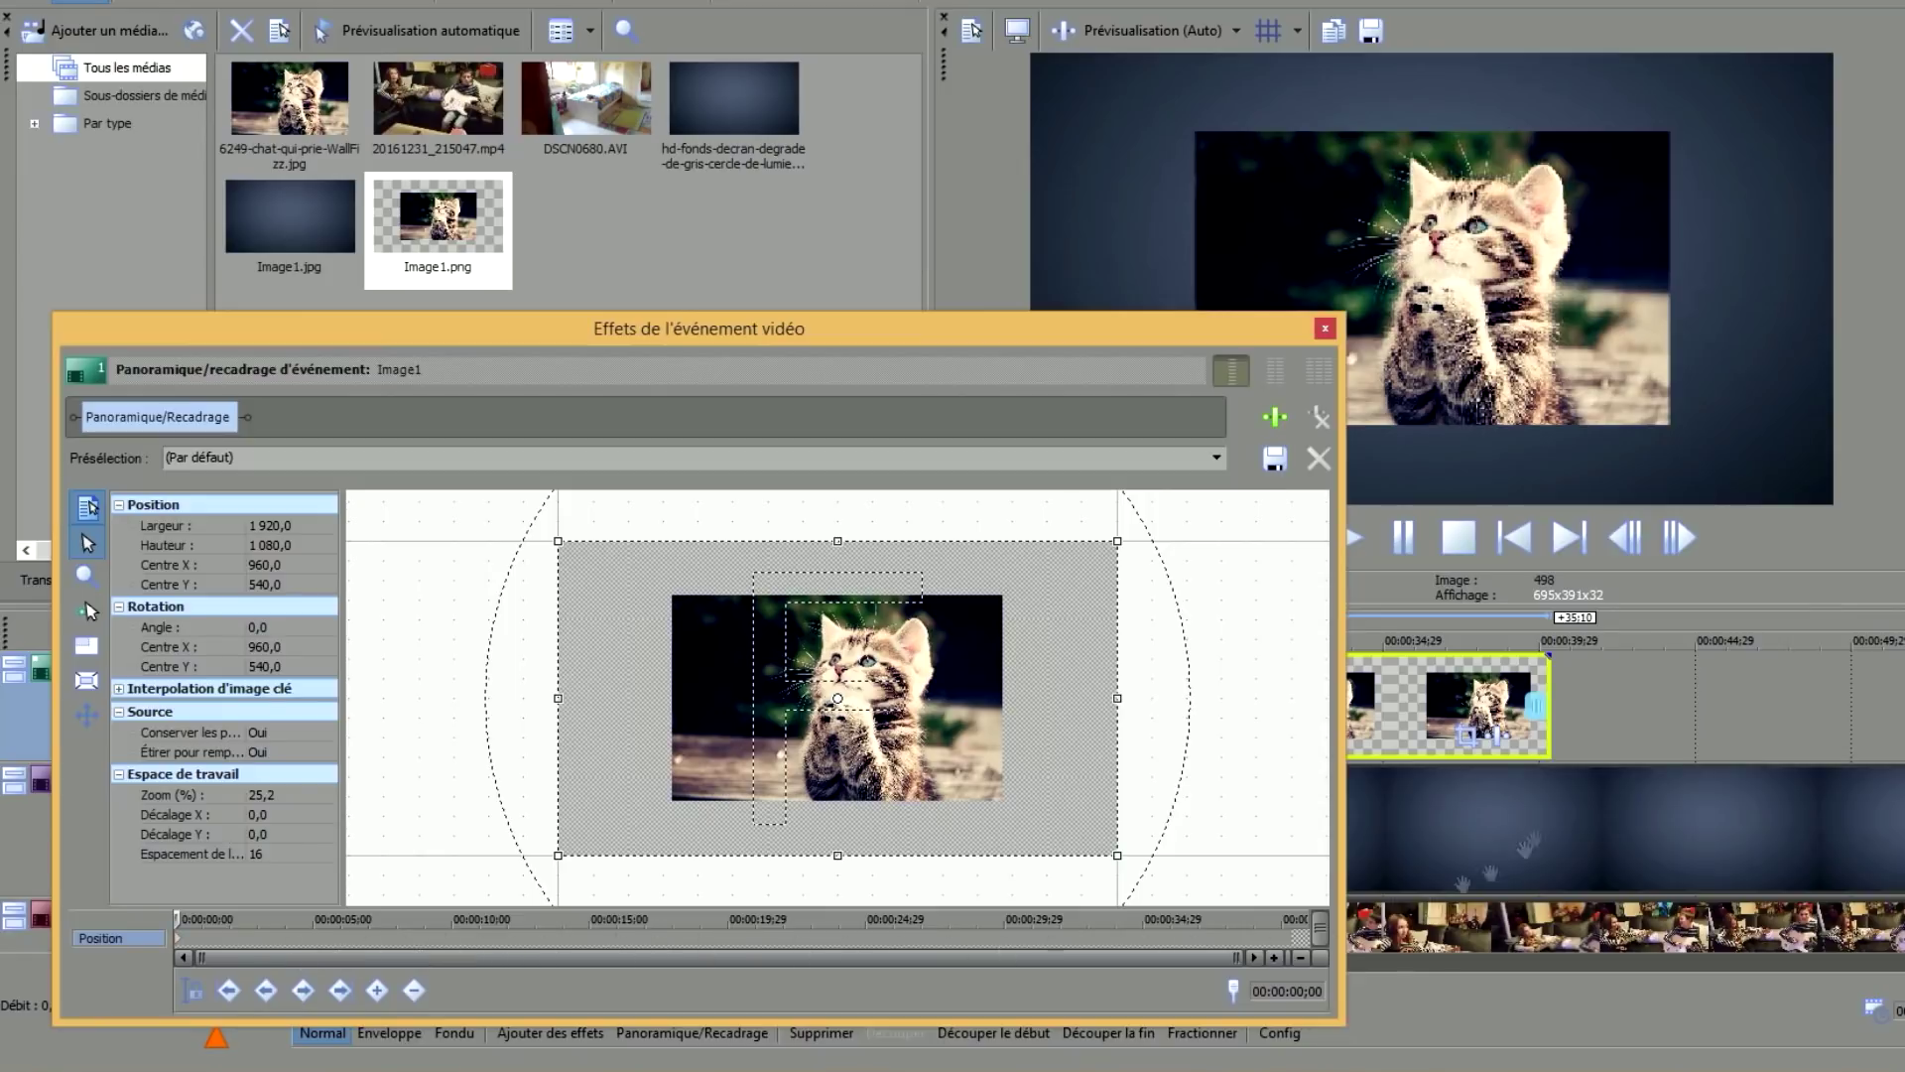
{"action": "left_click", "coordinate": [1548, 720]}
{"action": "left_click_drag", "start_coordinate": [1548, 719], "coordinate": [1816, 720]}
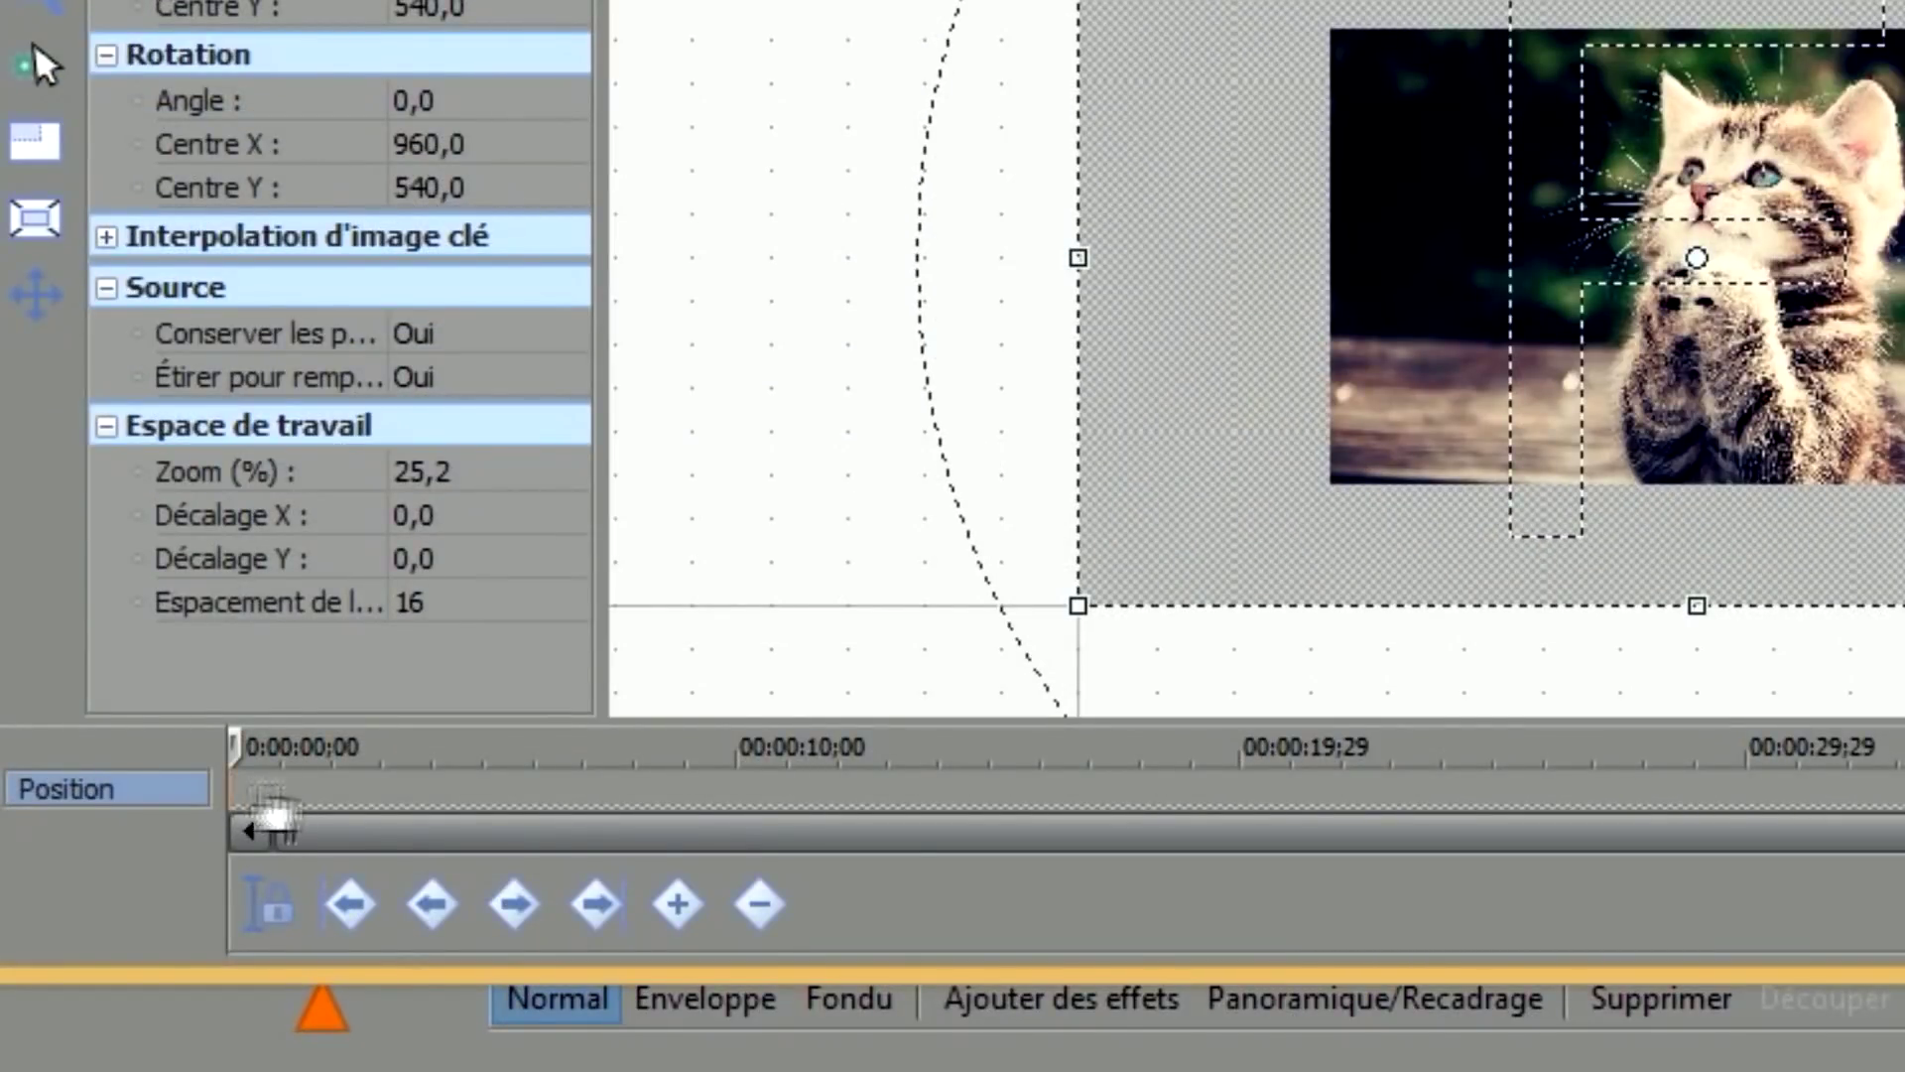
Return the project cursor to 00:00:00;00 and briefly play the beginning of the video.
{"action": "double_click", "coordinate": [298, 790]}
{"action": "left_click_drag", "start_coordinate": [298, 791], "coordinate": [235, 791]}
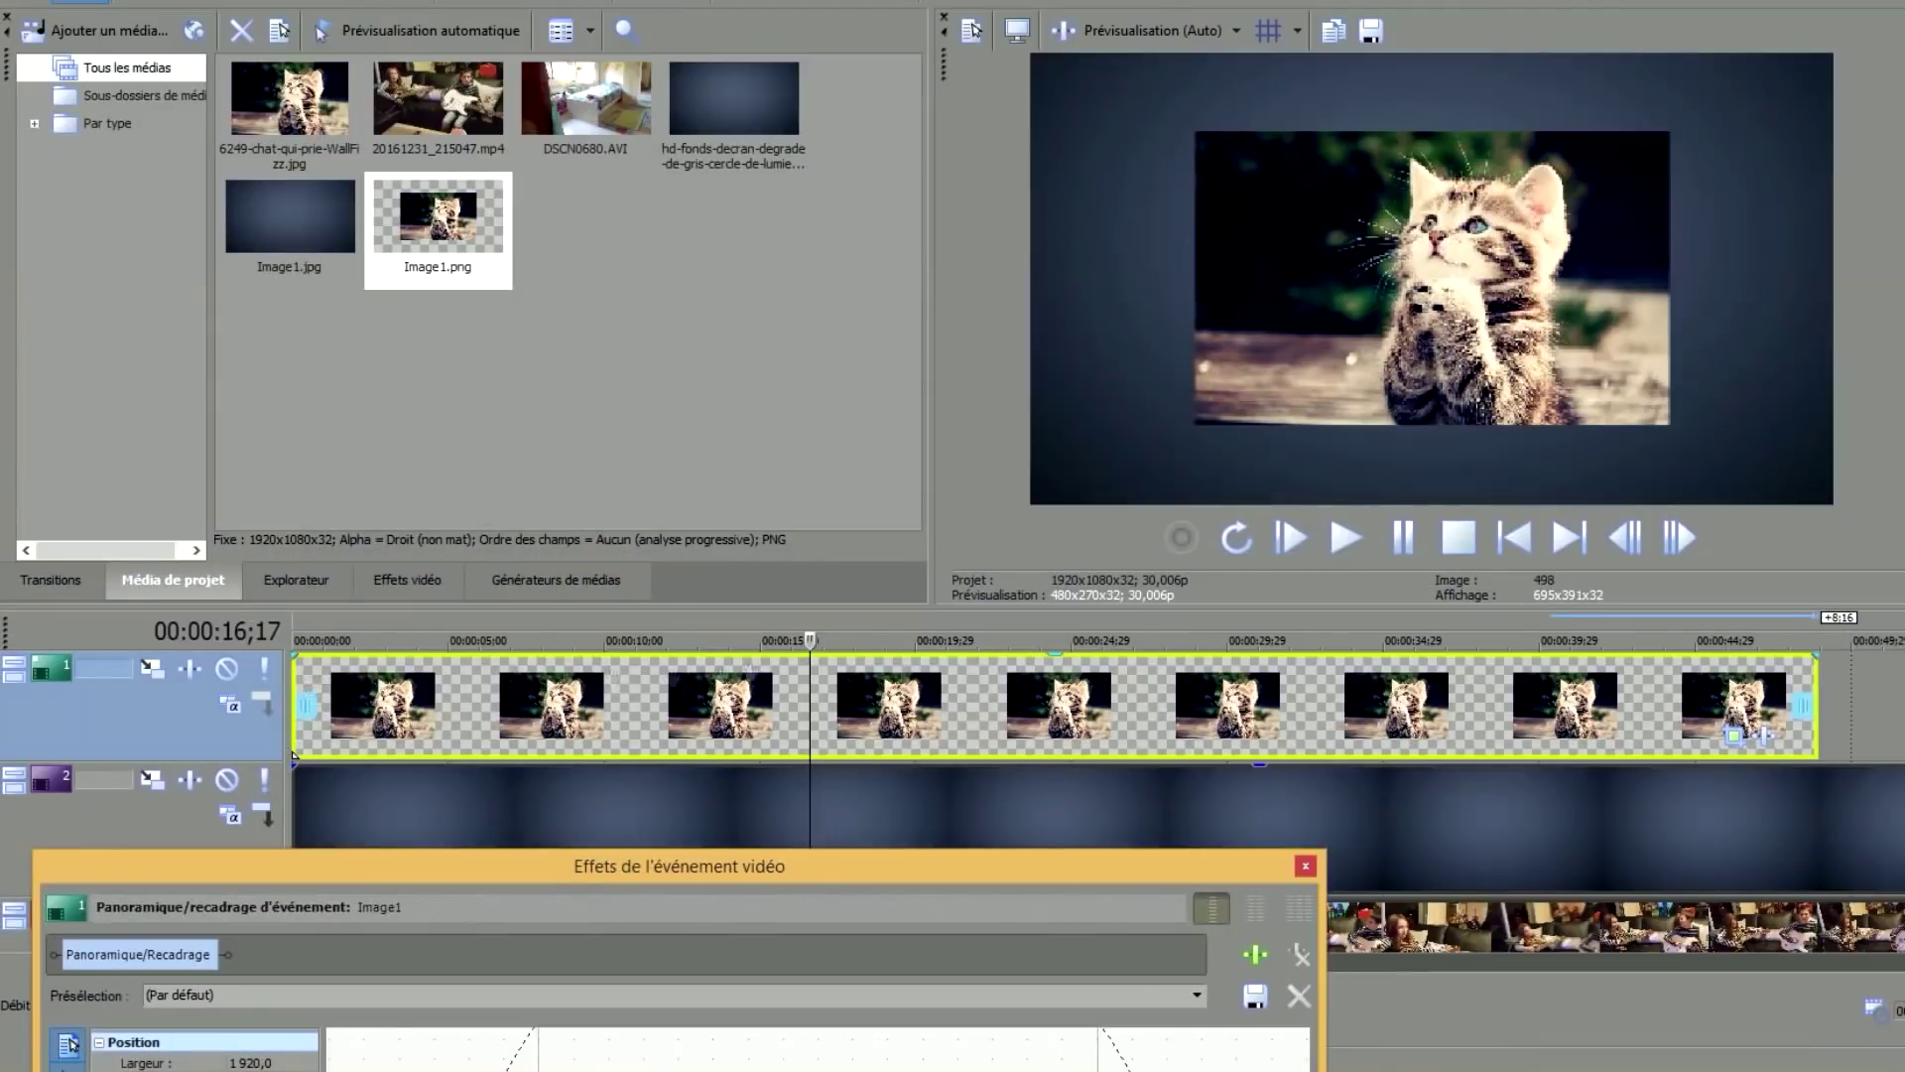
{"action": "left_click_drag", "start_coordinate": [381, 460], "coordinate": [359, 461]}
{"action": "key", "text": "space"}
{"action": "key", "text": "space"}
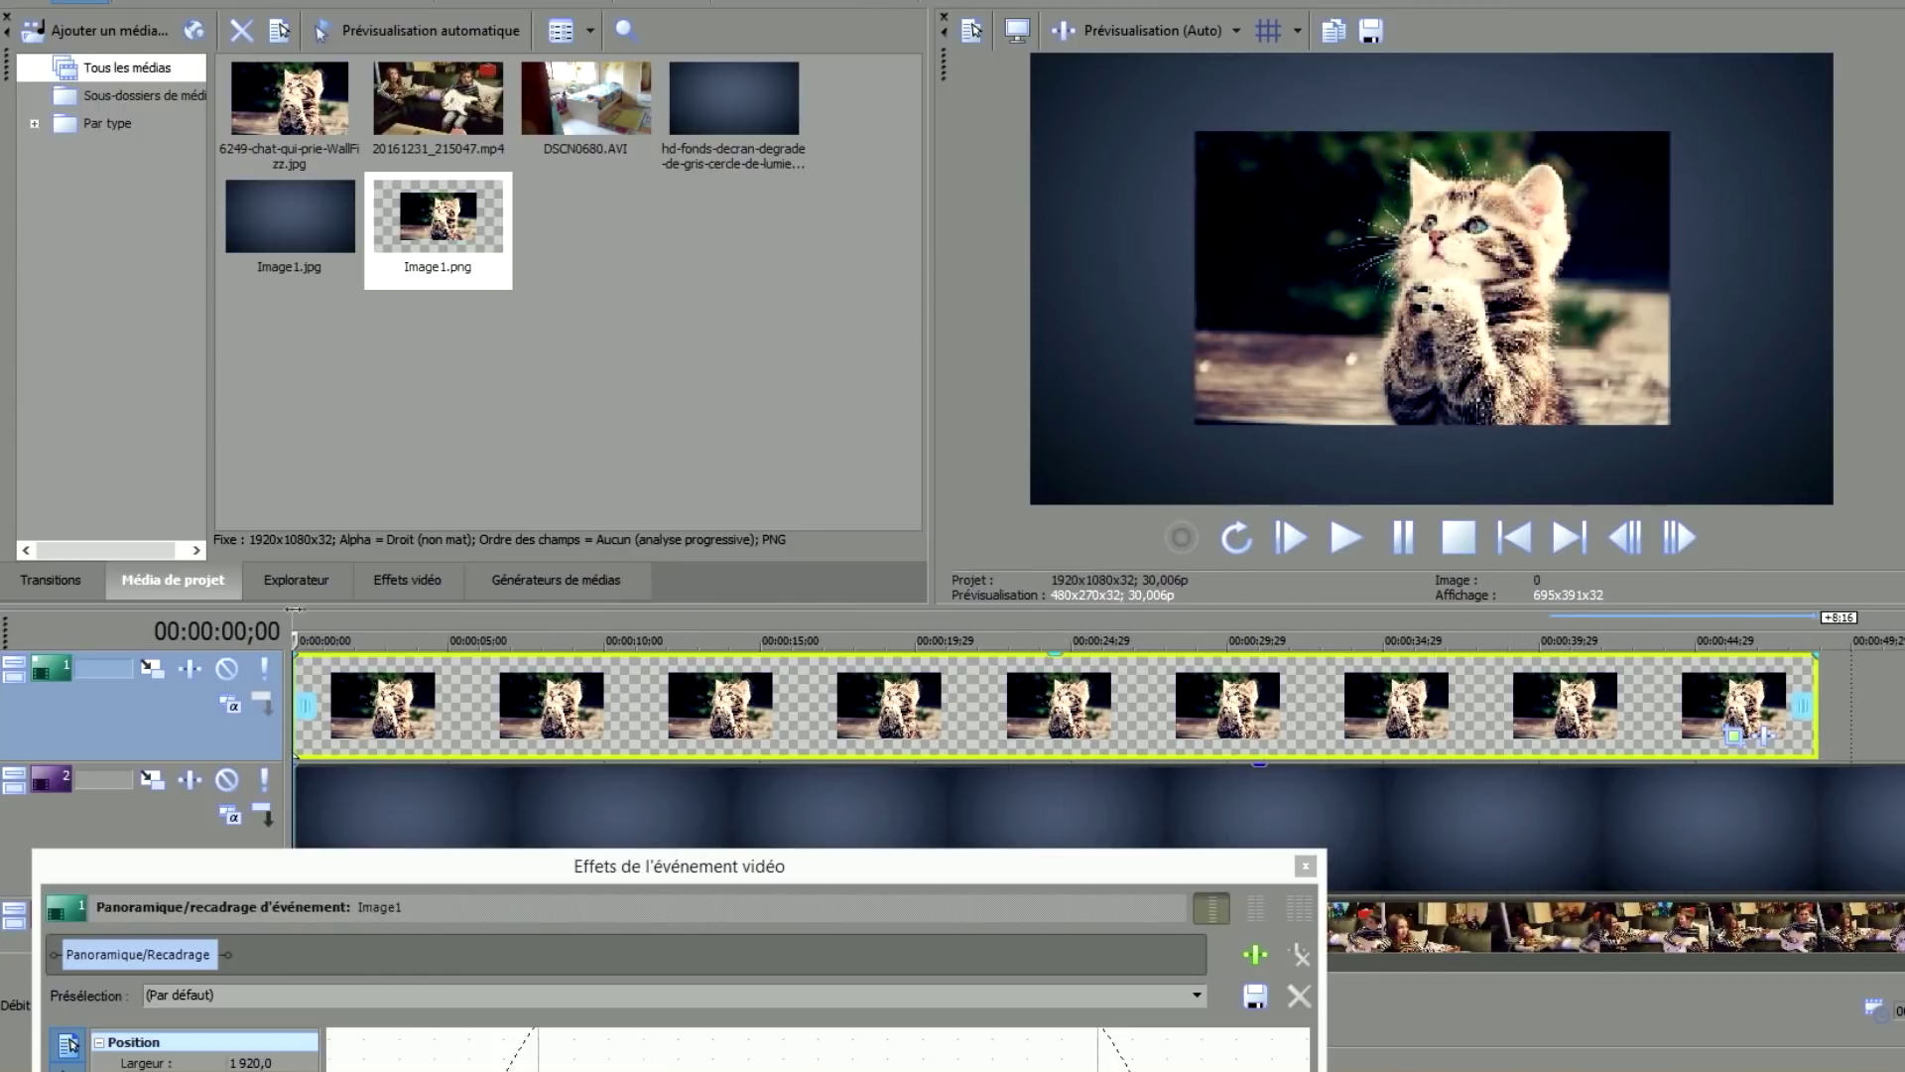
Create a pan/crop position keyframe at 00:00:09;16 for the kitten clip, and return the keyframe cursor to the start at 00:00:00;02.
{"action": "left_click_drag", "start_coordinate": [733, 873], "coordinate": [745, 319]}
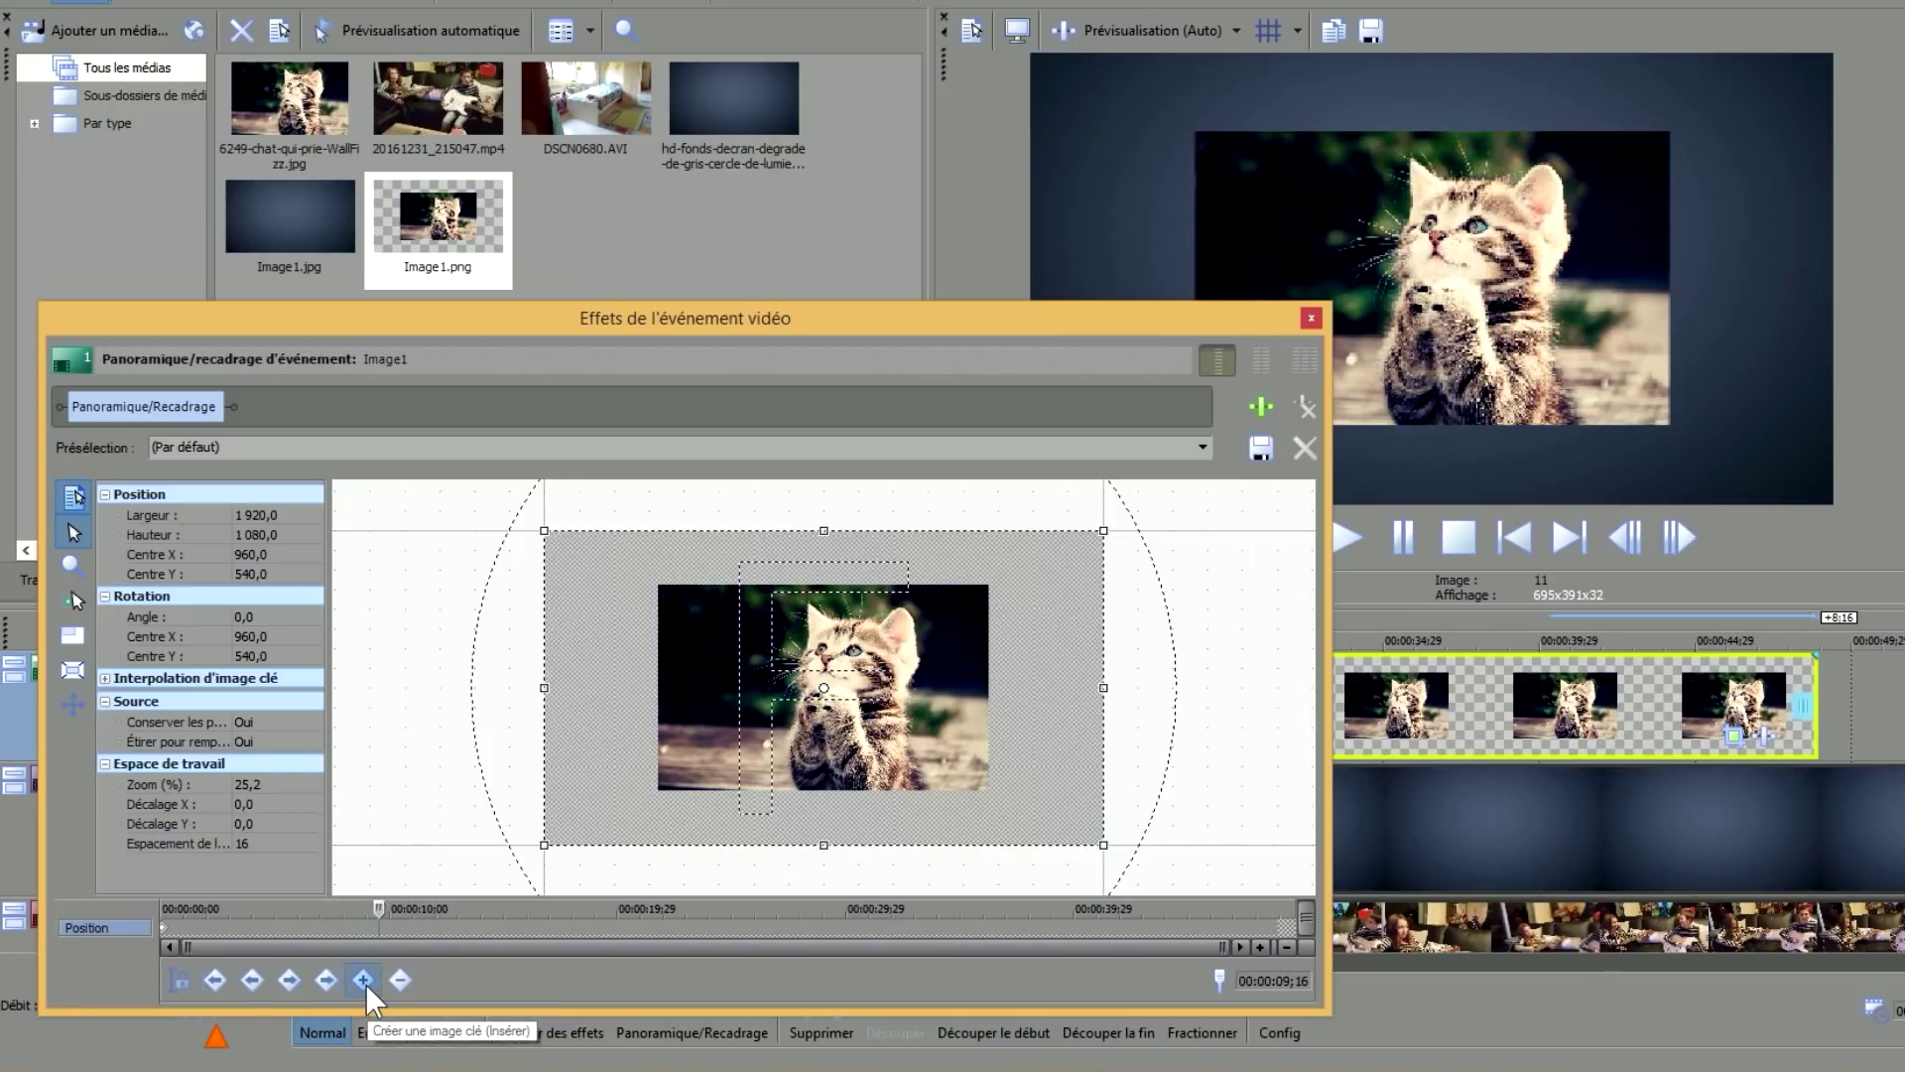
{"action": "left_click", "coordinate": [363, 981]}
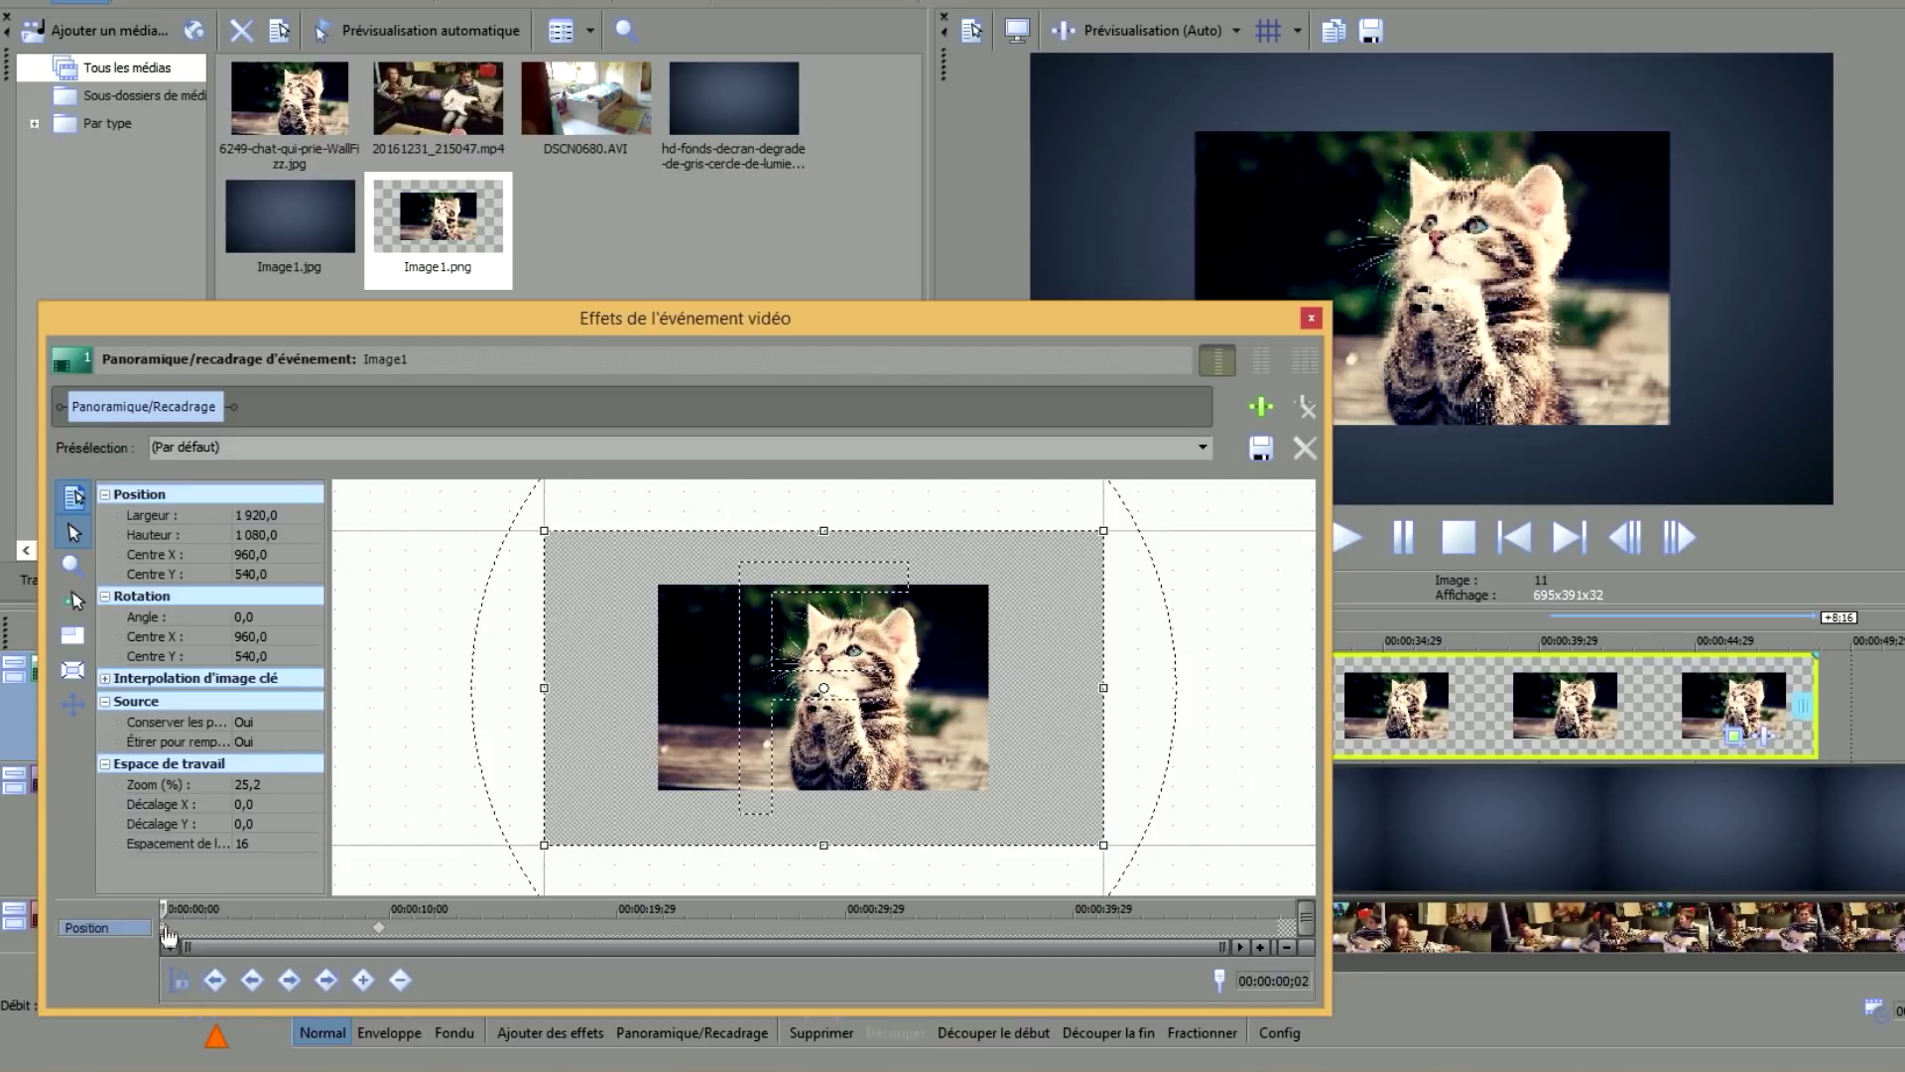
{"action": "scroll", "coordinate": [1121, 810], "scroll_direction": "down", "scroll_amount": 2}
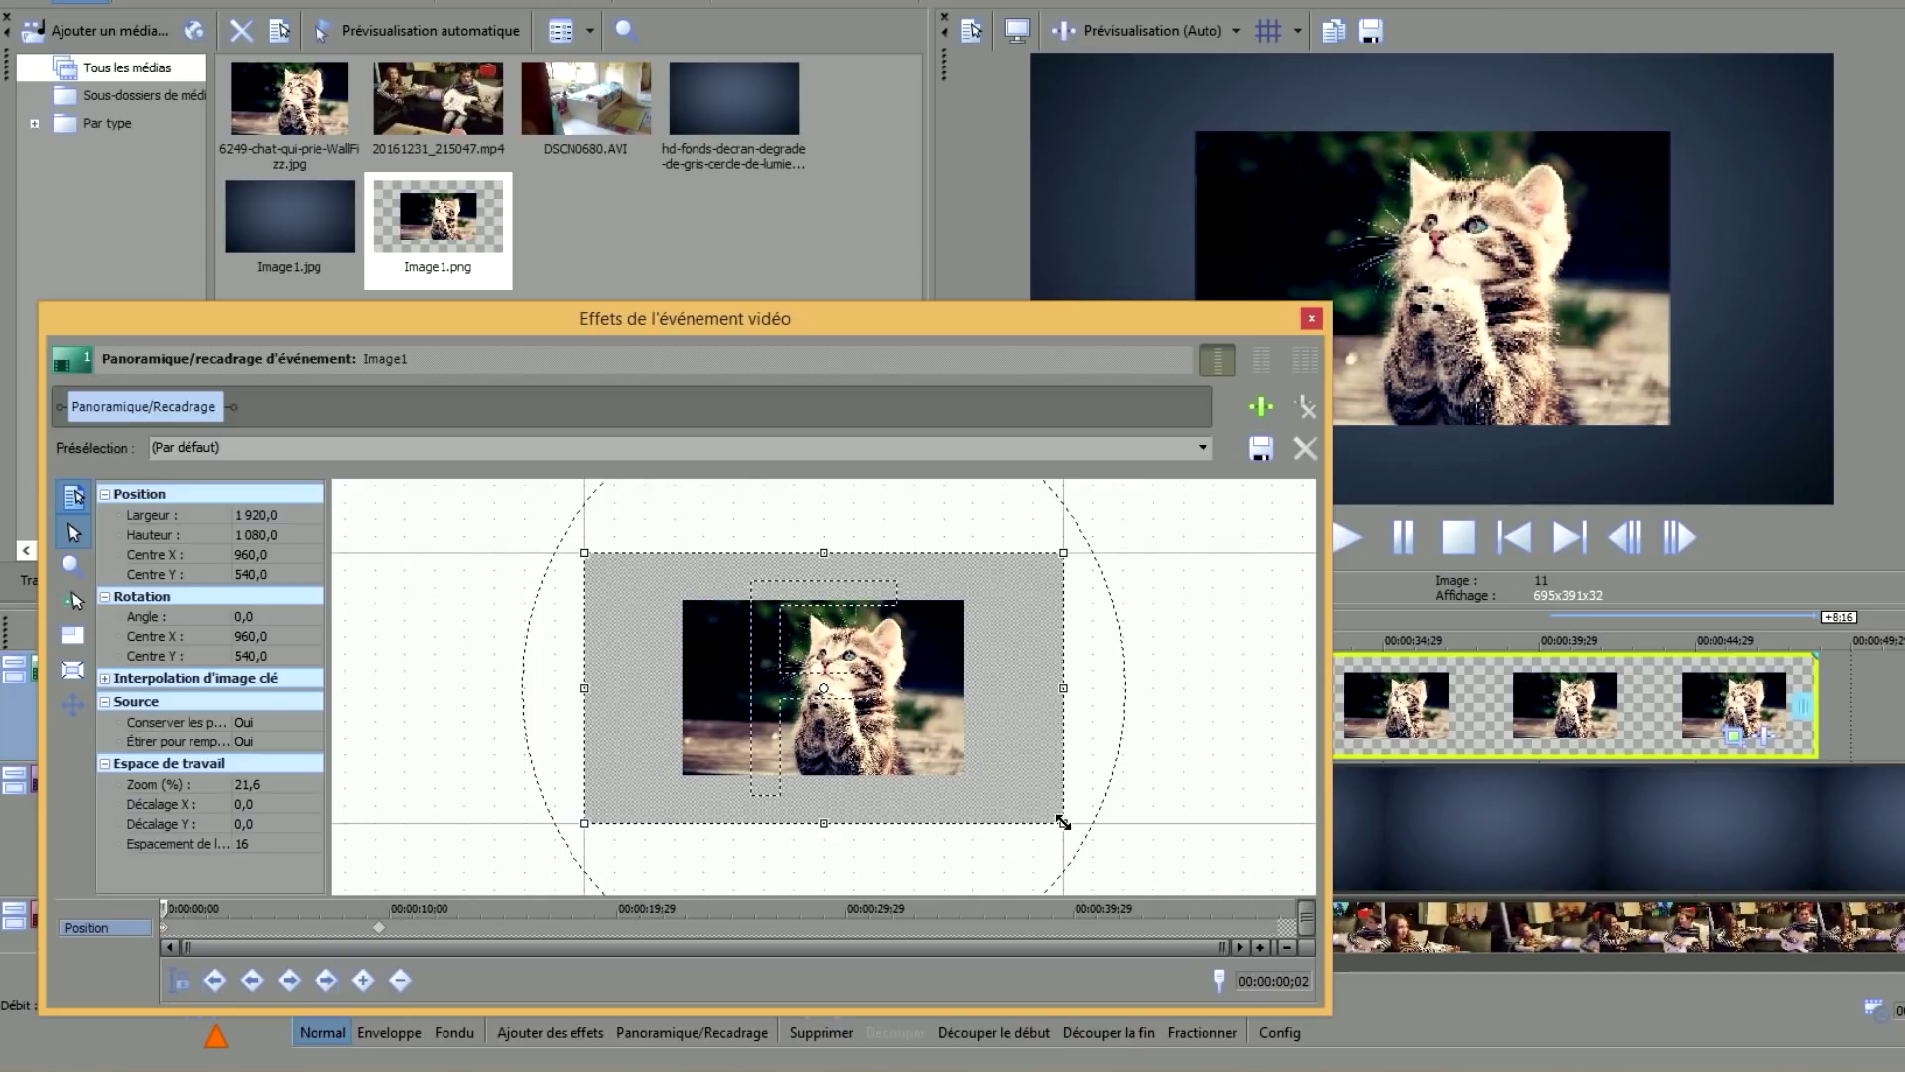
Turn on aspect-ratio lock and centred sizing, and enlarge the first keyframe's crop frame to about 2142.4 by 1205.1.
{"action": "left_click_drag", "start_coordinate": [1062, 821], "coordinate": [1081, 839]}
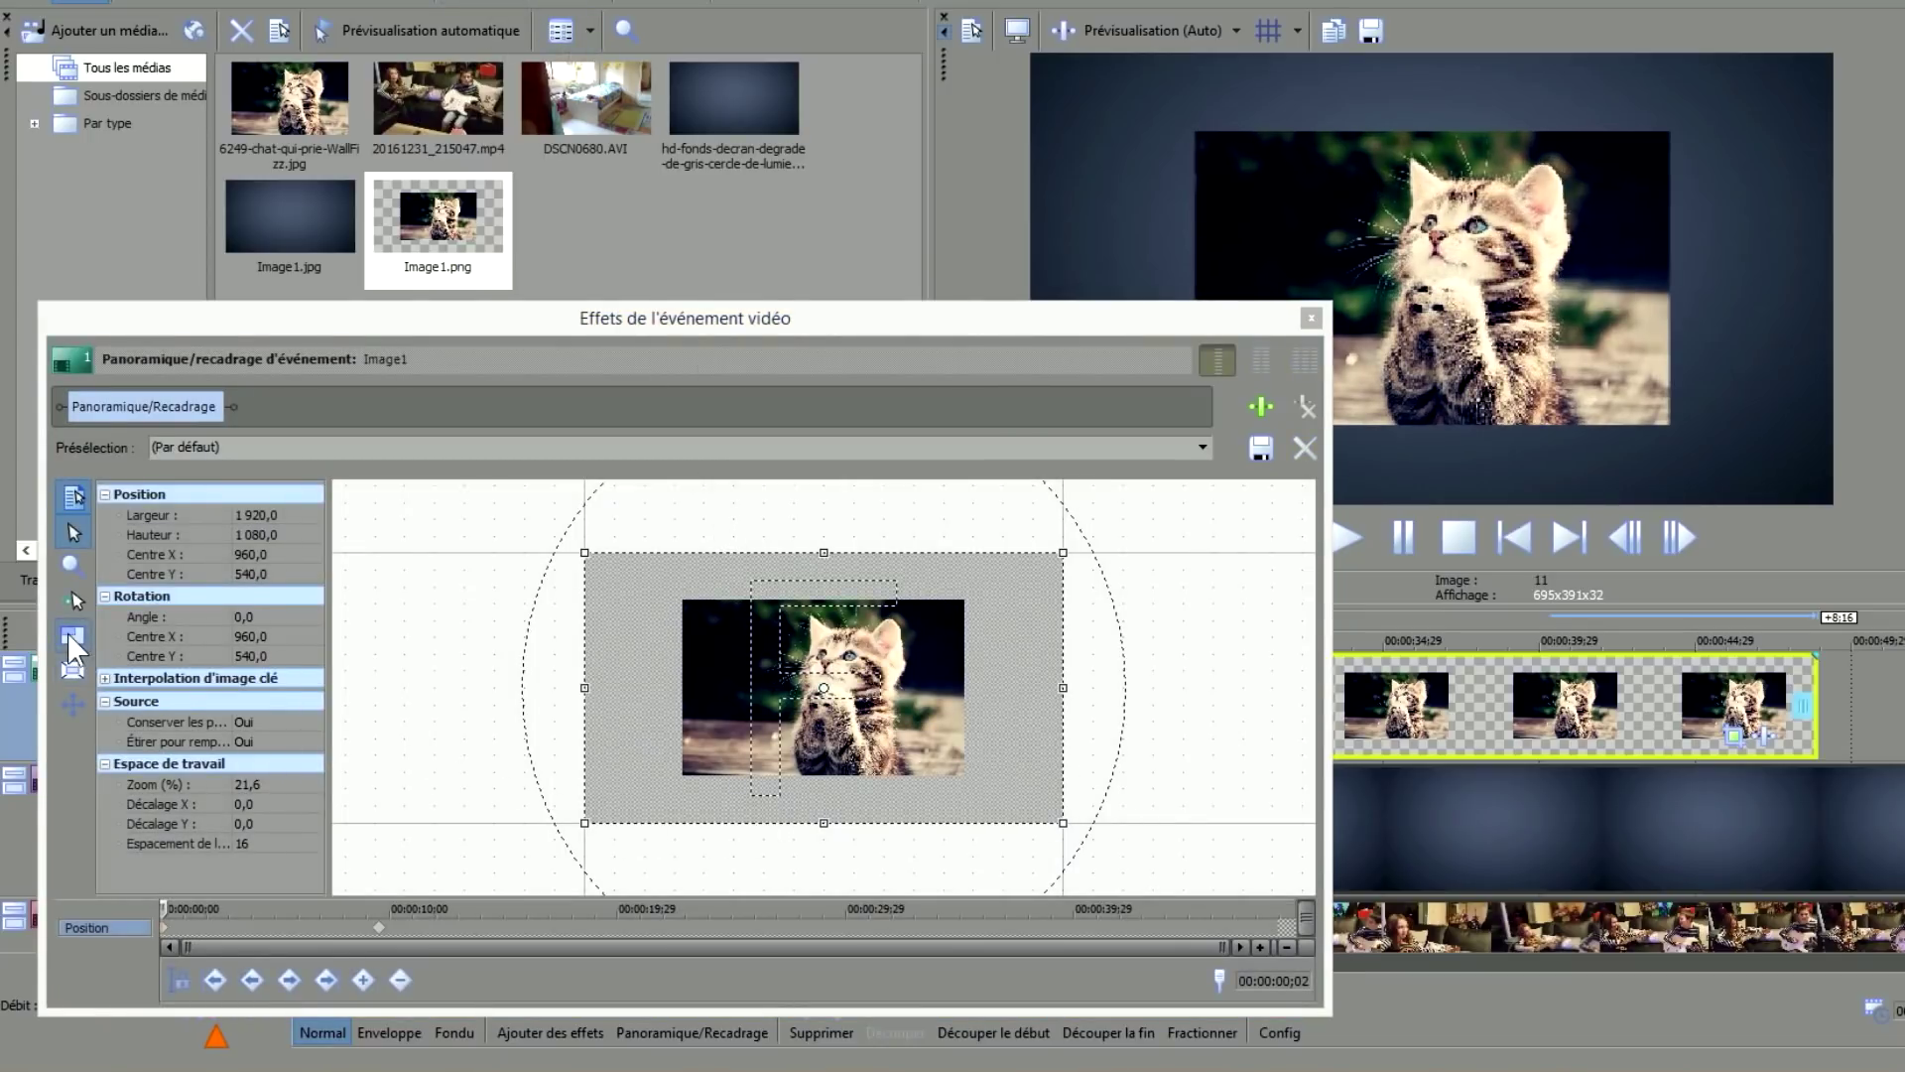
{"action": "left_click", "coordinate": [72, 640]}
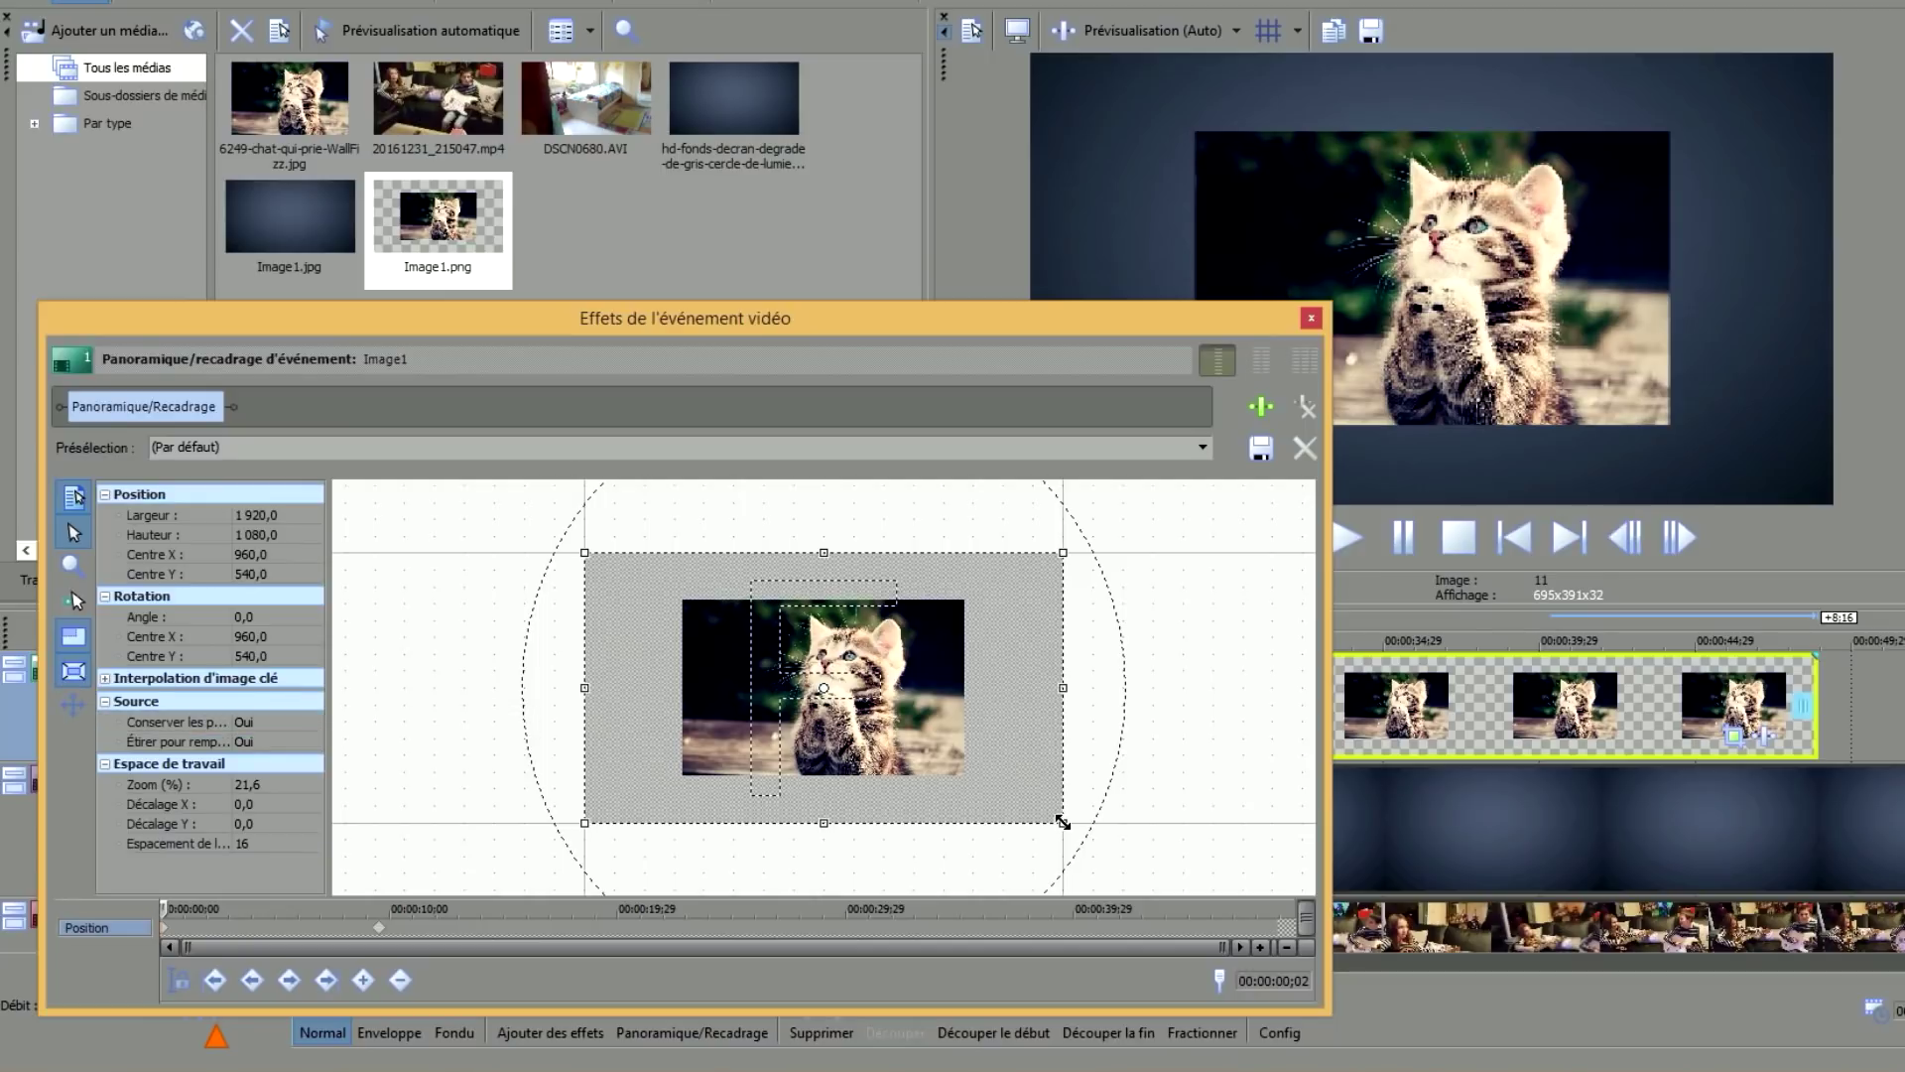
{"action": "mouse_move", "coordinate": [1063, 822]}
{"action": "left_mouse_down"}
{"action": "mouse_move", "coordinate": [1108, 846]}
{"action": "mouse_move", "coordinate": [1091, 845]}
{"action": "left_mouse_up"}
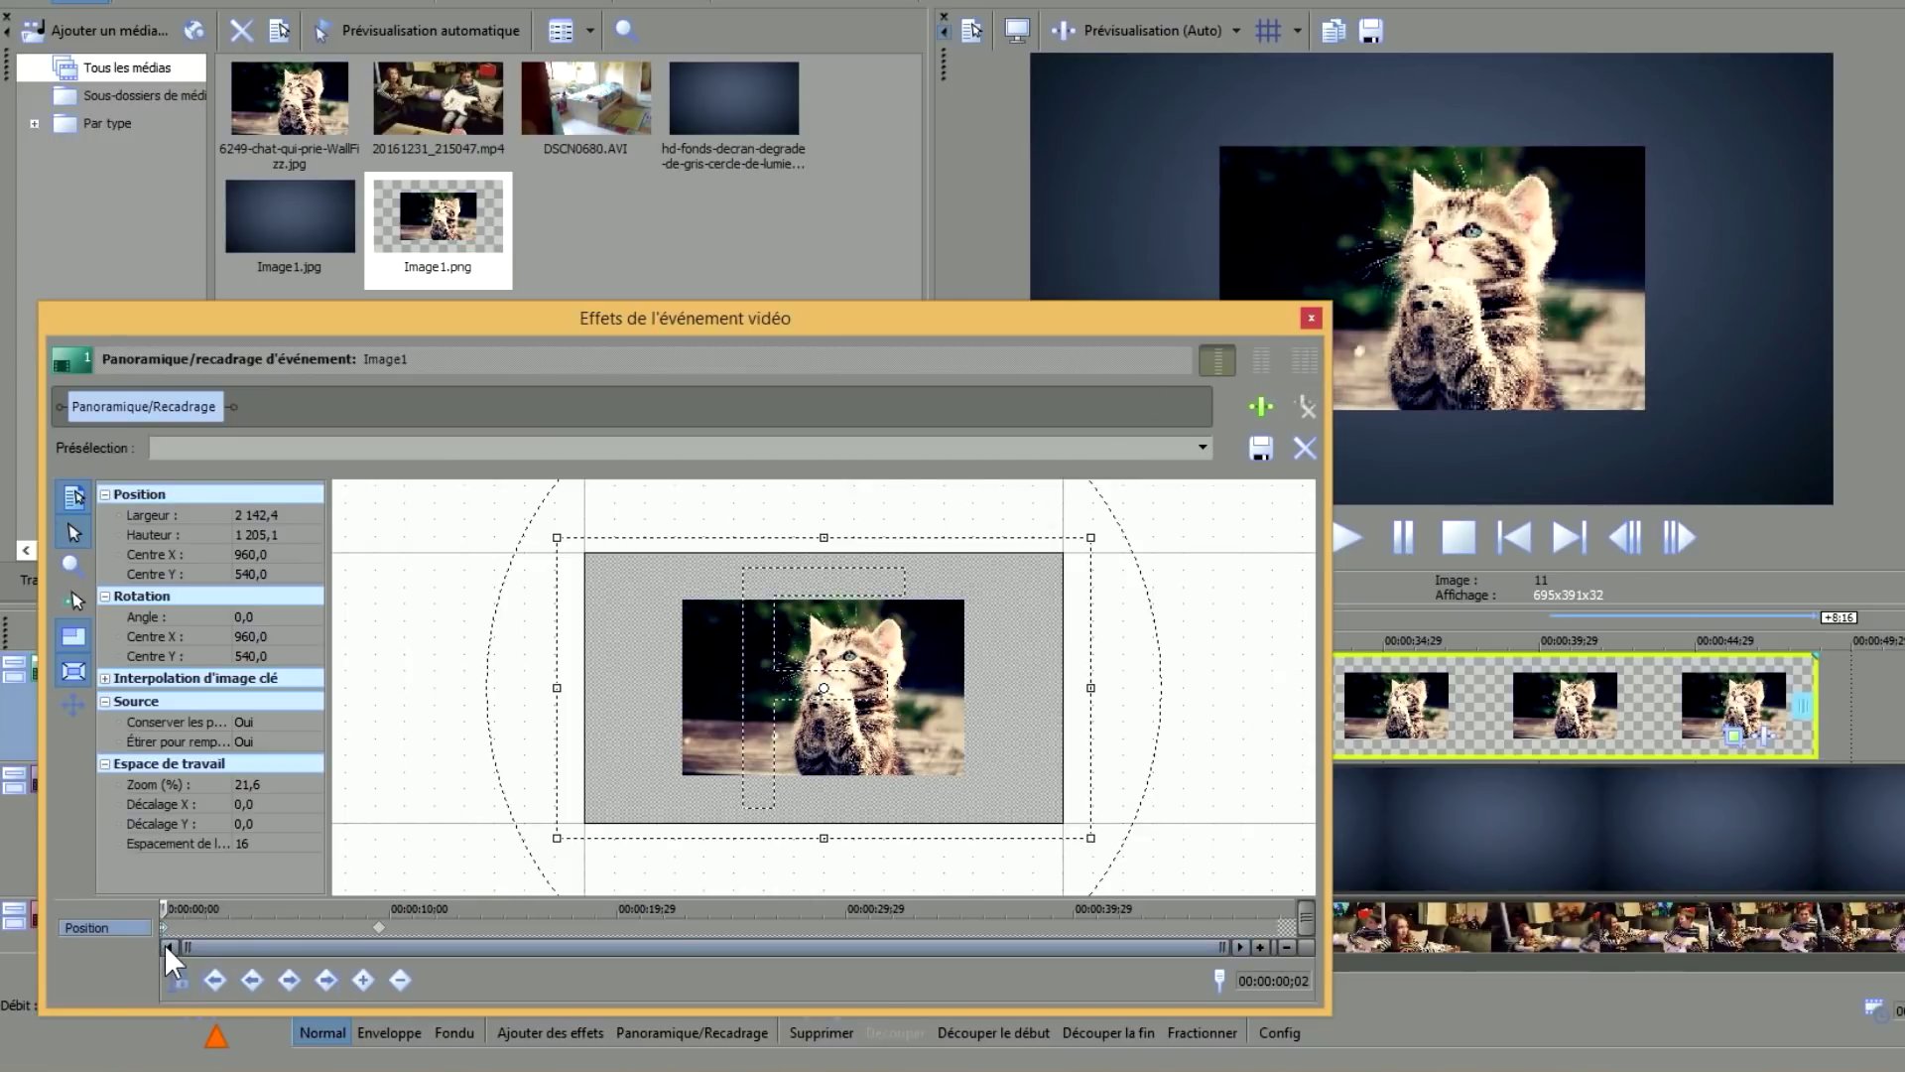
{"action": "left_click", "coordinate": [378, 927]}
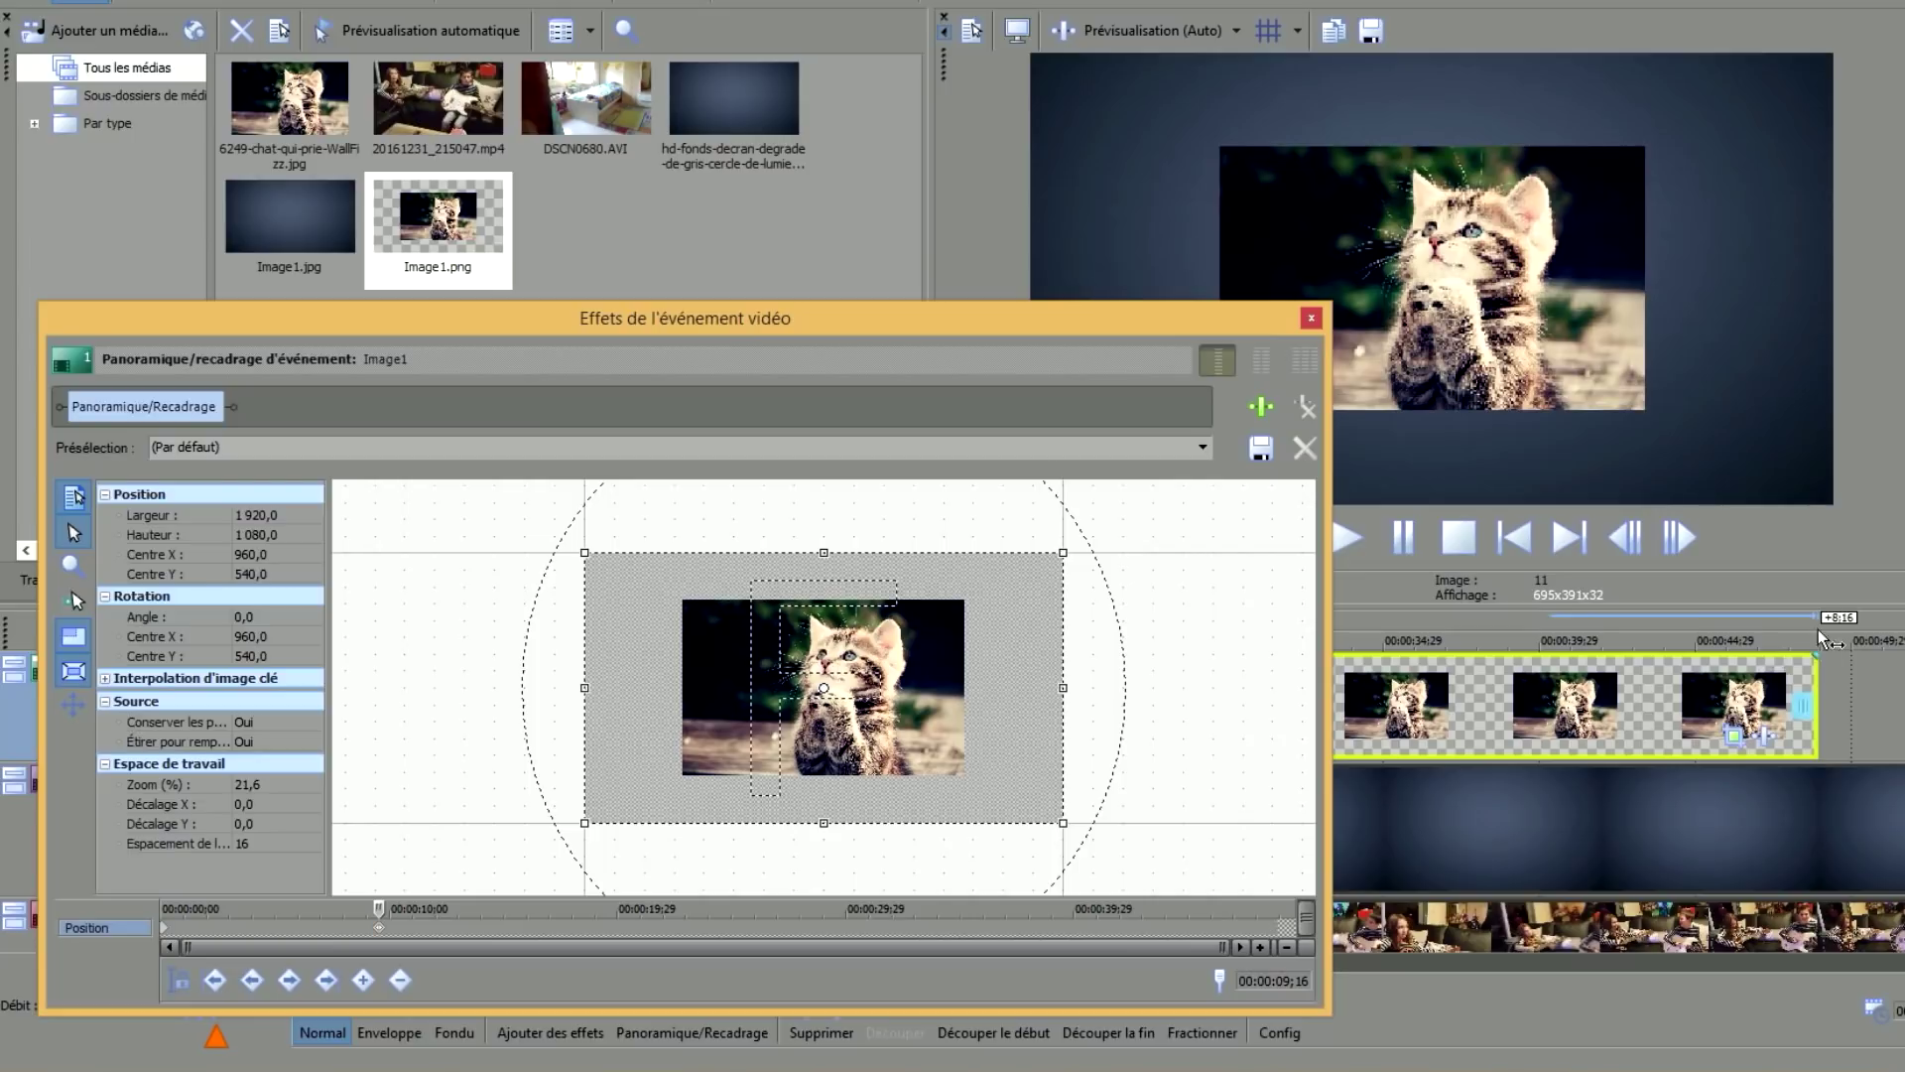
Check the kitten's zoom on the timeline, and move the second position keyframe to the clip's end at 00:00:48;26.
{"action": "left_click_drag", "start_coordinate": [1037, 317], "coordinate": [940, 788]}
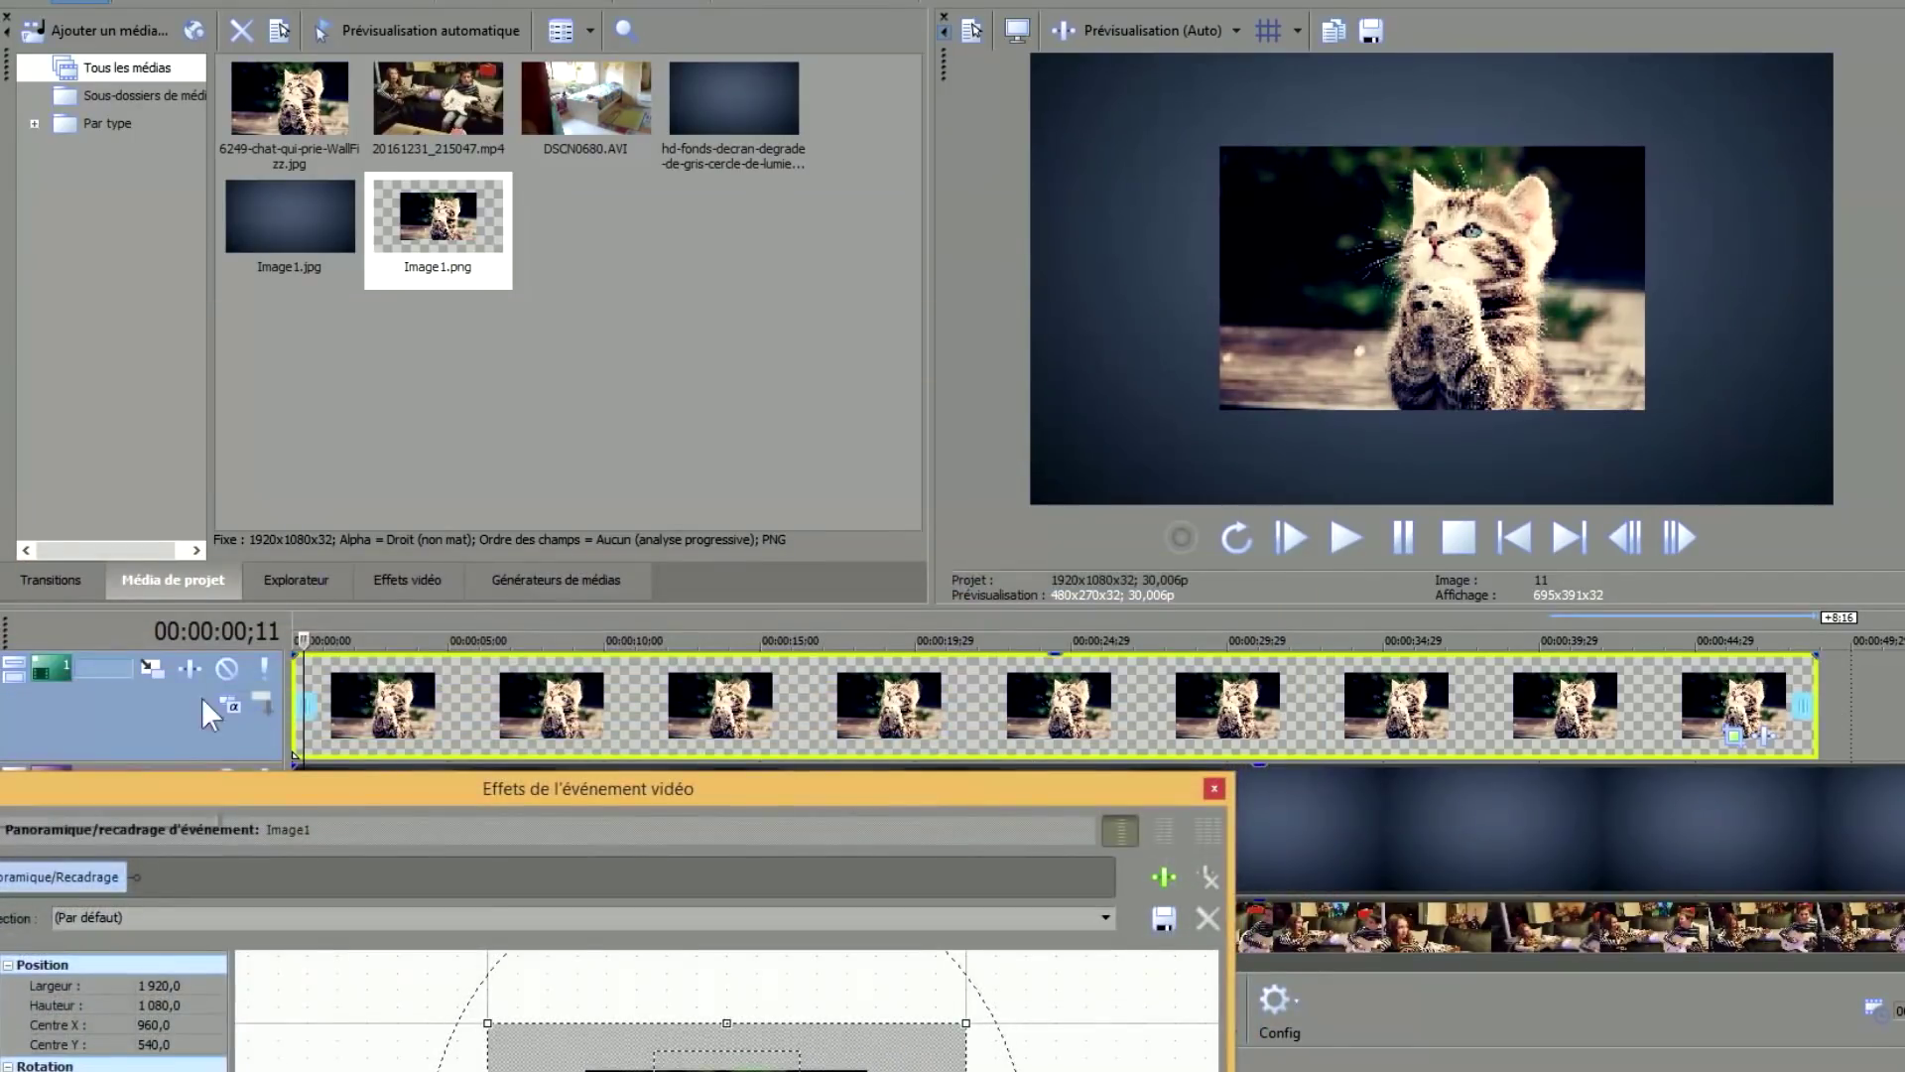
{"action": "left_click", "coordinate": [295, 754]}
{"action": "left_click_drag", "start_coordinate": [831, 799], "coordinate": [923, 357]}
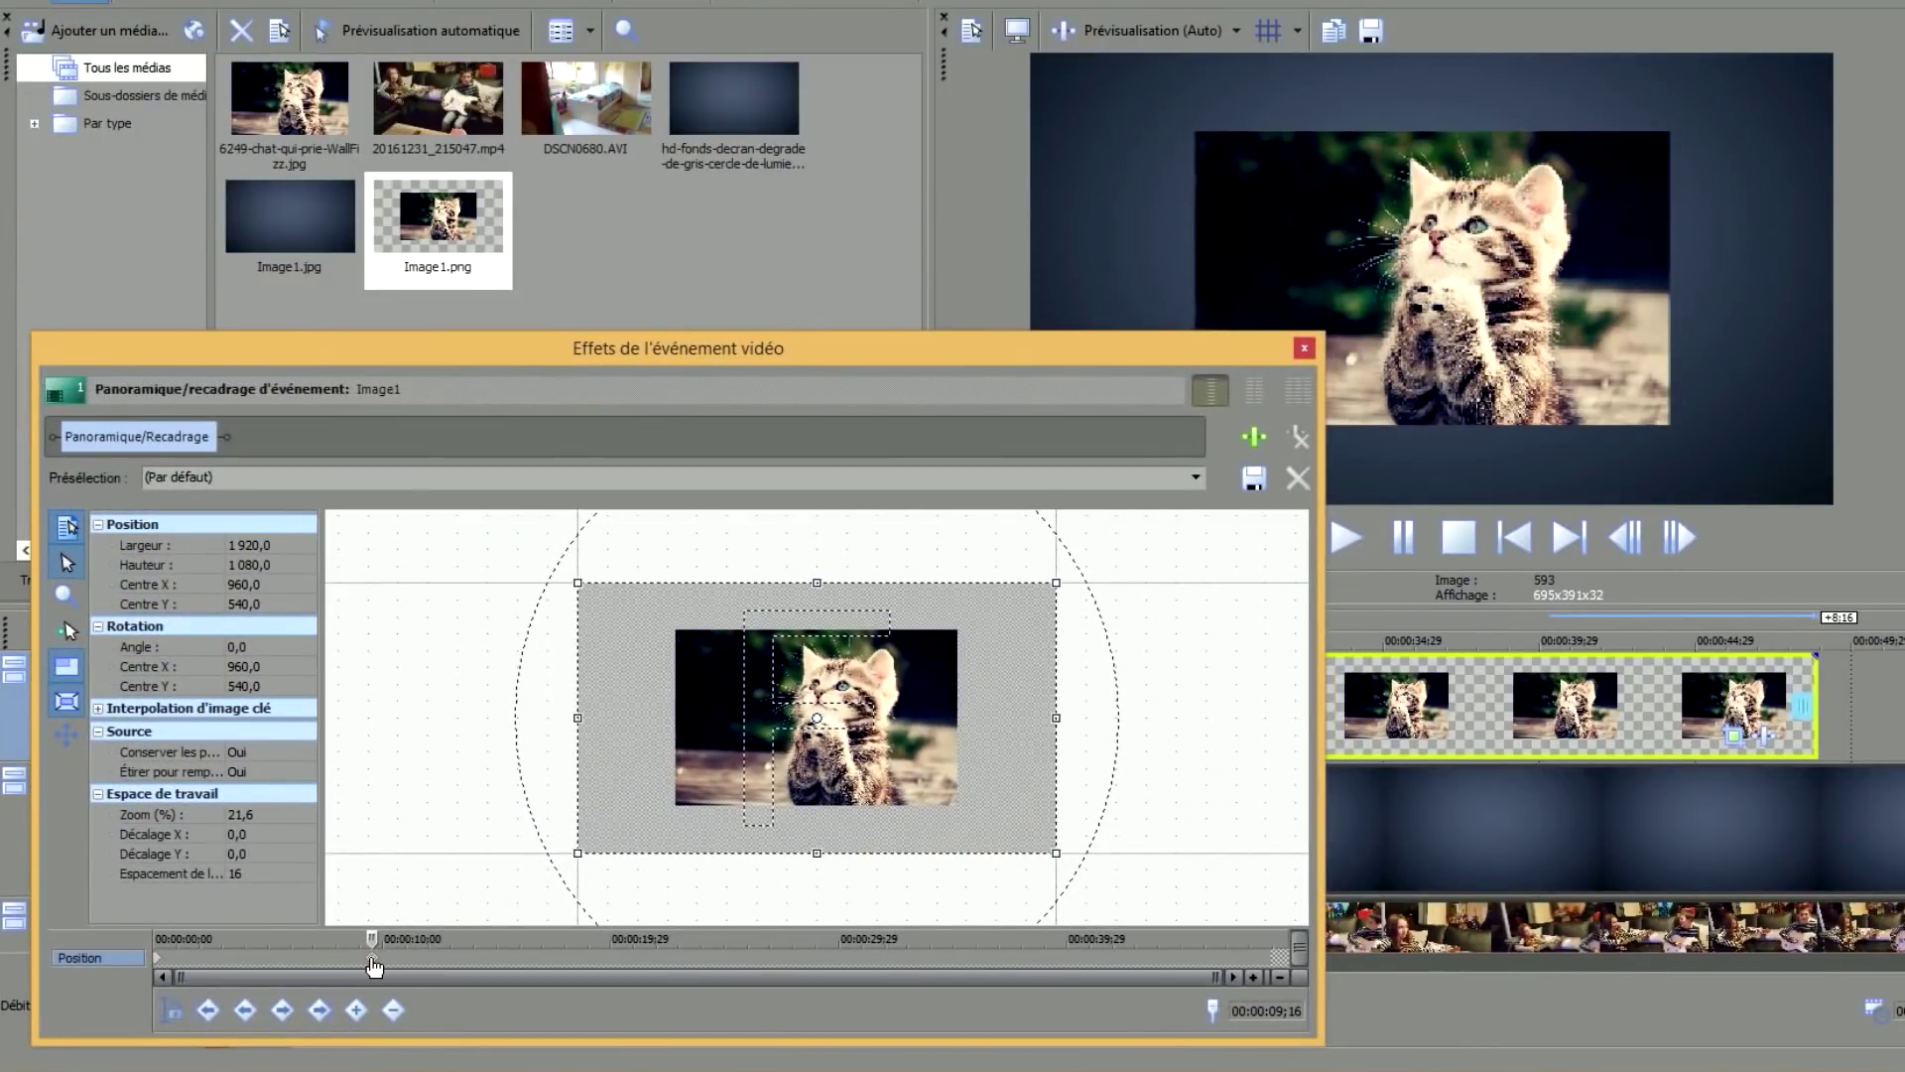
{"action": "scroll", "coordinate": [1205, 960], "scroll_direction": "down", "scroll_amount": 3}
{"action": "scroll", "coordinate": [1206, 960], "scroll_direction": "down", "scroll_amount": 2}
Play the beginning of the video from the start, and scrub through the timeline to check the slower kitten zoom.
{"action": "left_click_drag", "start_coordinate": [1165, 353], "coordinate": [813, 939]}
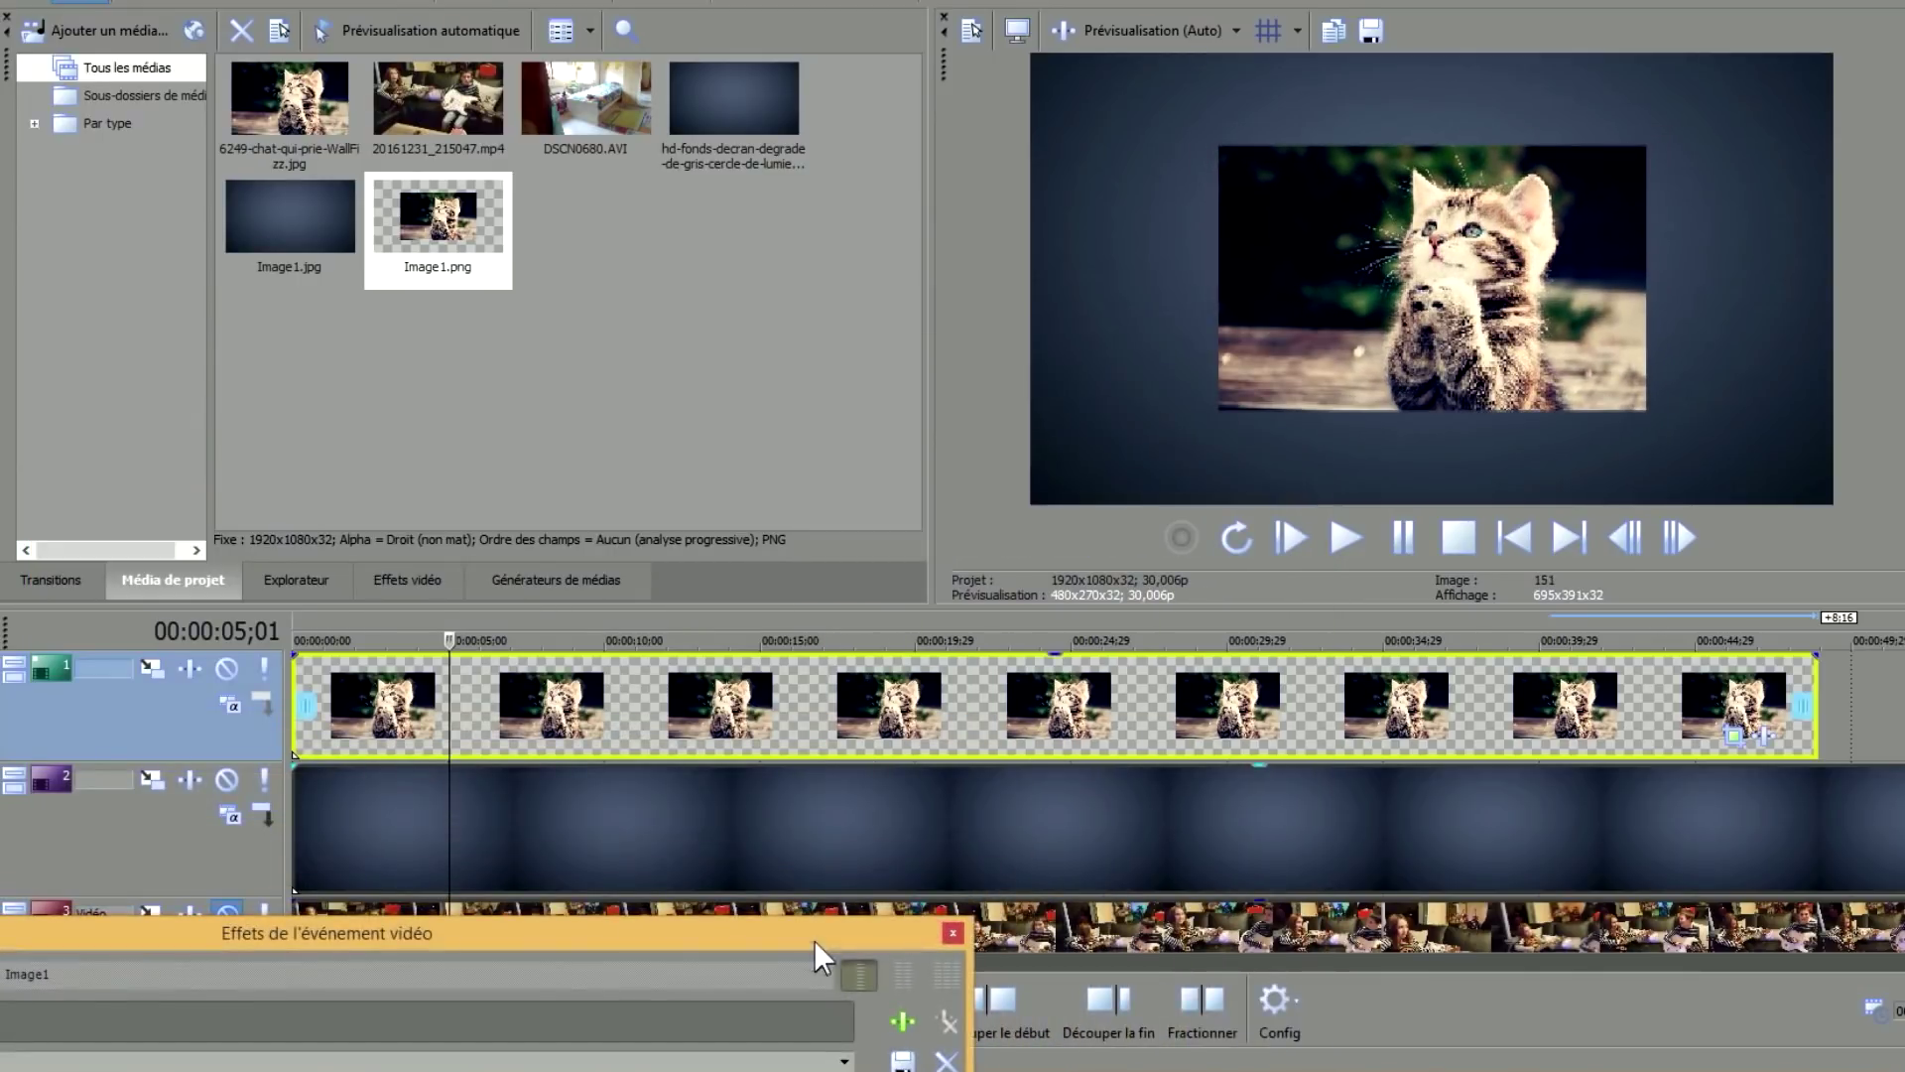
{"action": "key", "text": "ctrl+Home"}
{"action": "left_click", "coordinate": [1345, 536]}
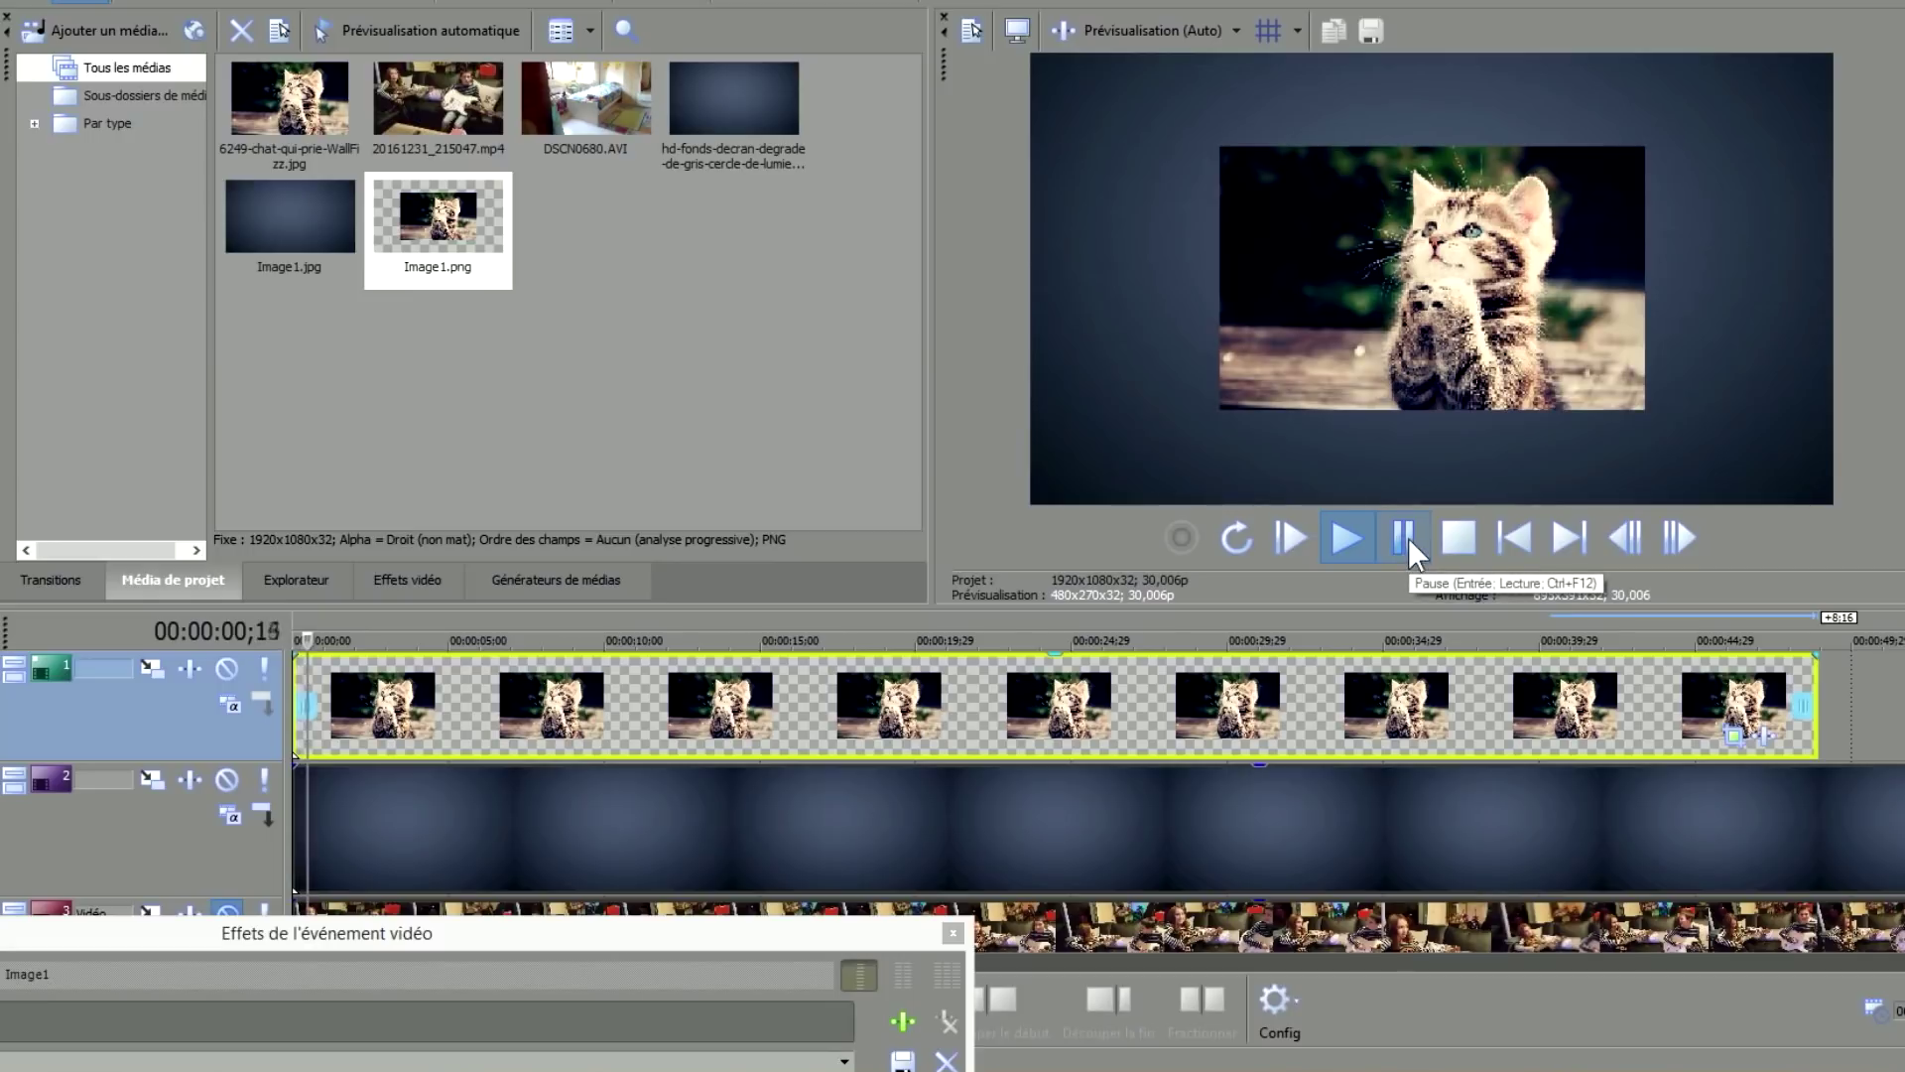
{"action": "left_click", "coordinate": [1405, 538]}
{"action": "left_click_drag", "start_coordinate": [340, 640], "coordinate": [1478, 675]}
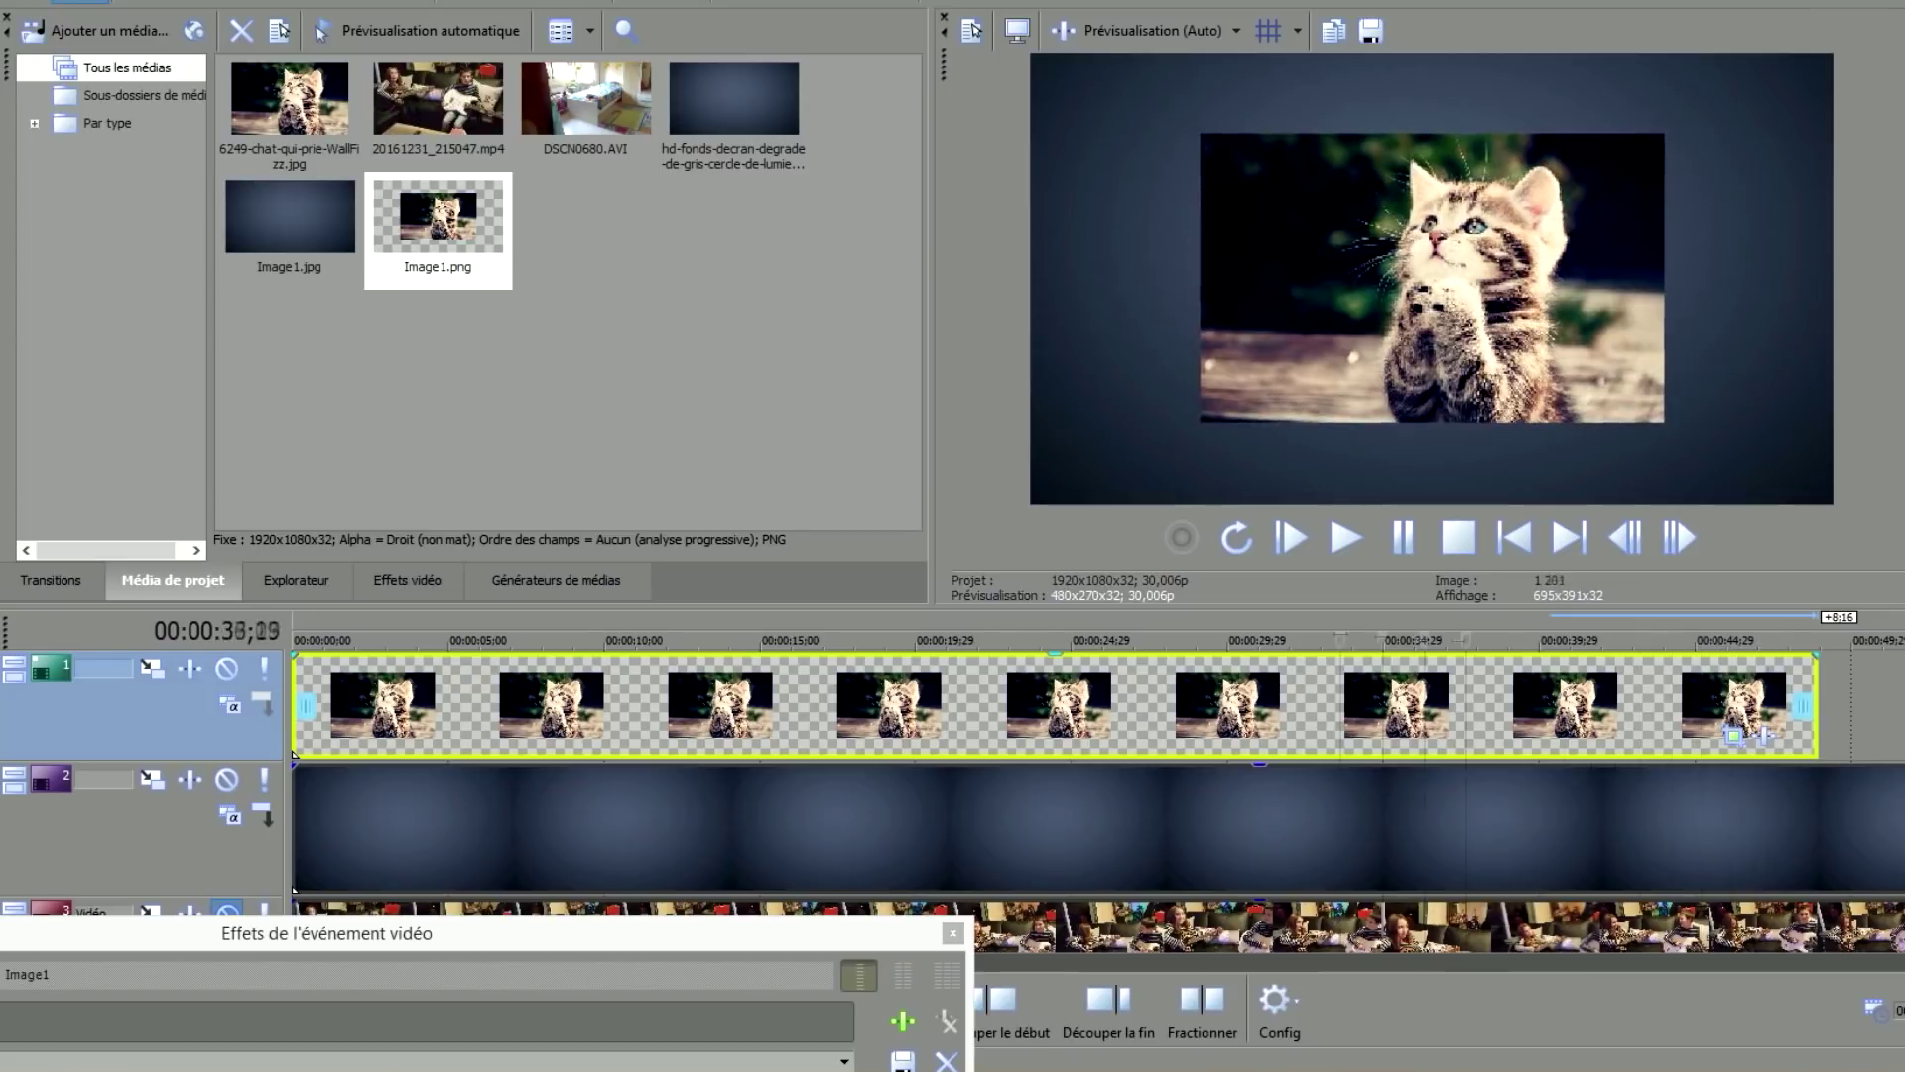
Restore the crop frame at the kitten clip's first position keyframe to its default size.
{"action": "left_click_drag", "start_coordinate": [744, 939], "coordinate": [1115, 377]}
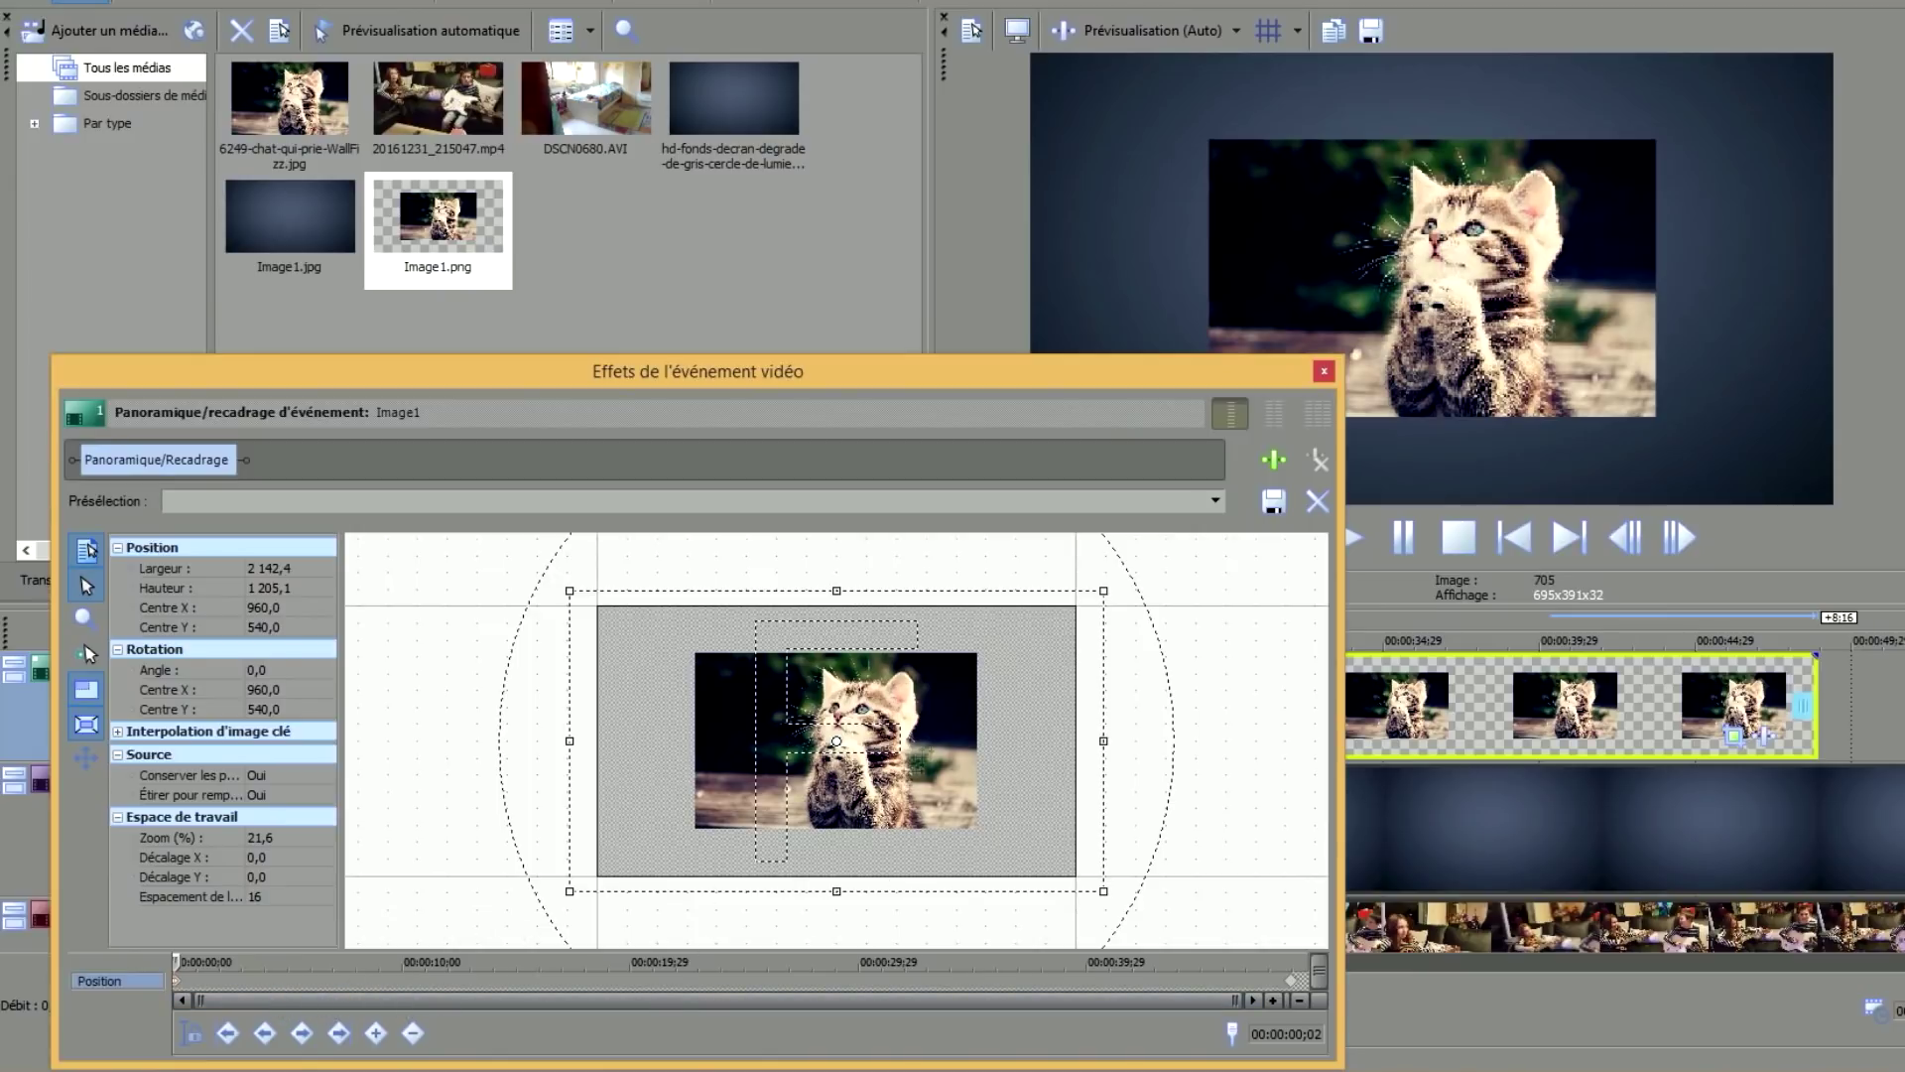
{"action": "right_click", "coordinate": [1035, 861]}
{"action": "left_click", "coordinate": [1057, 871]}
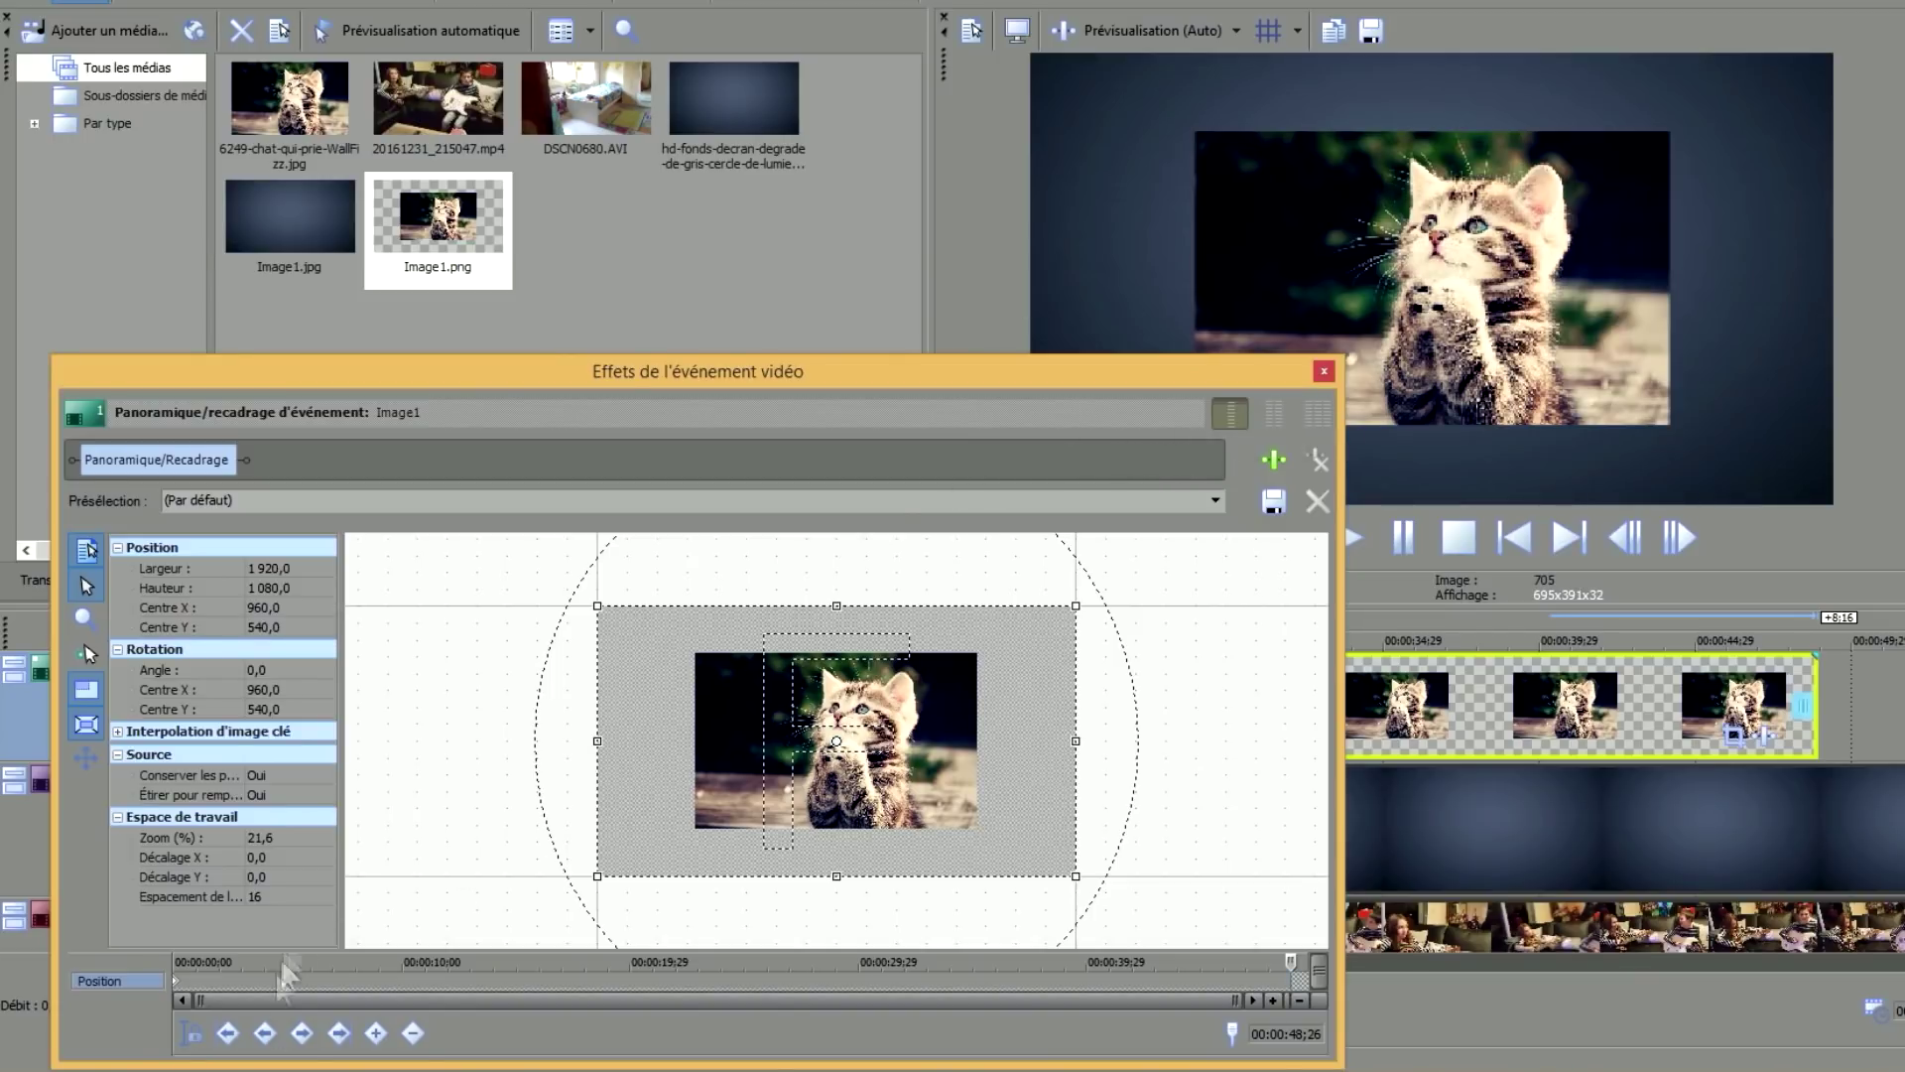
Create a position keyframe at 00:00:25;29 for the kitten clip.
{"action": "left_click_drag", "start_coordinate": [1290, 967], "coordinate": [759, 978]}
{"action": "left_click", "coordinate": [376, 1033]}
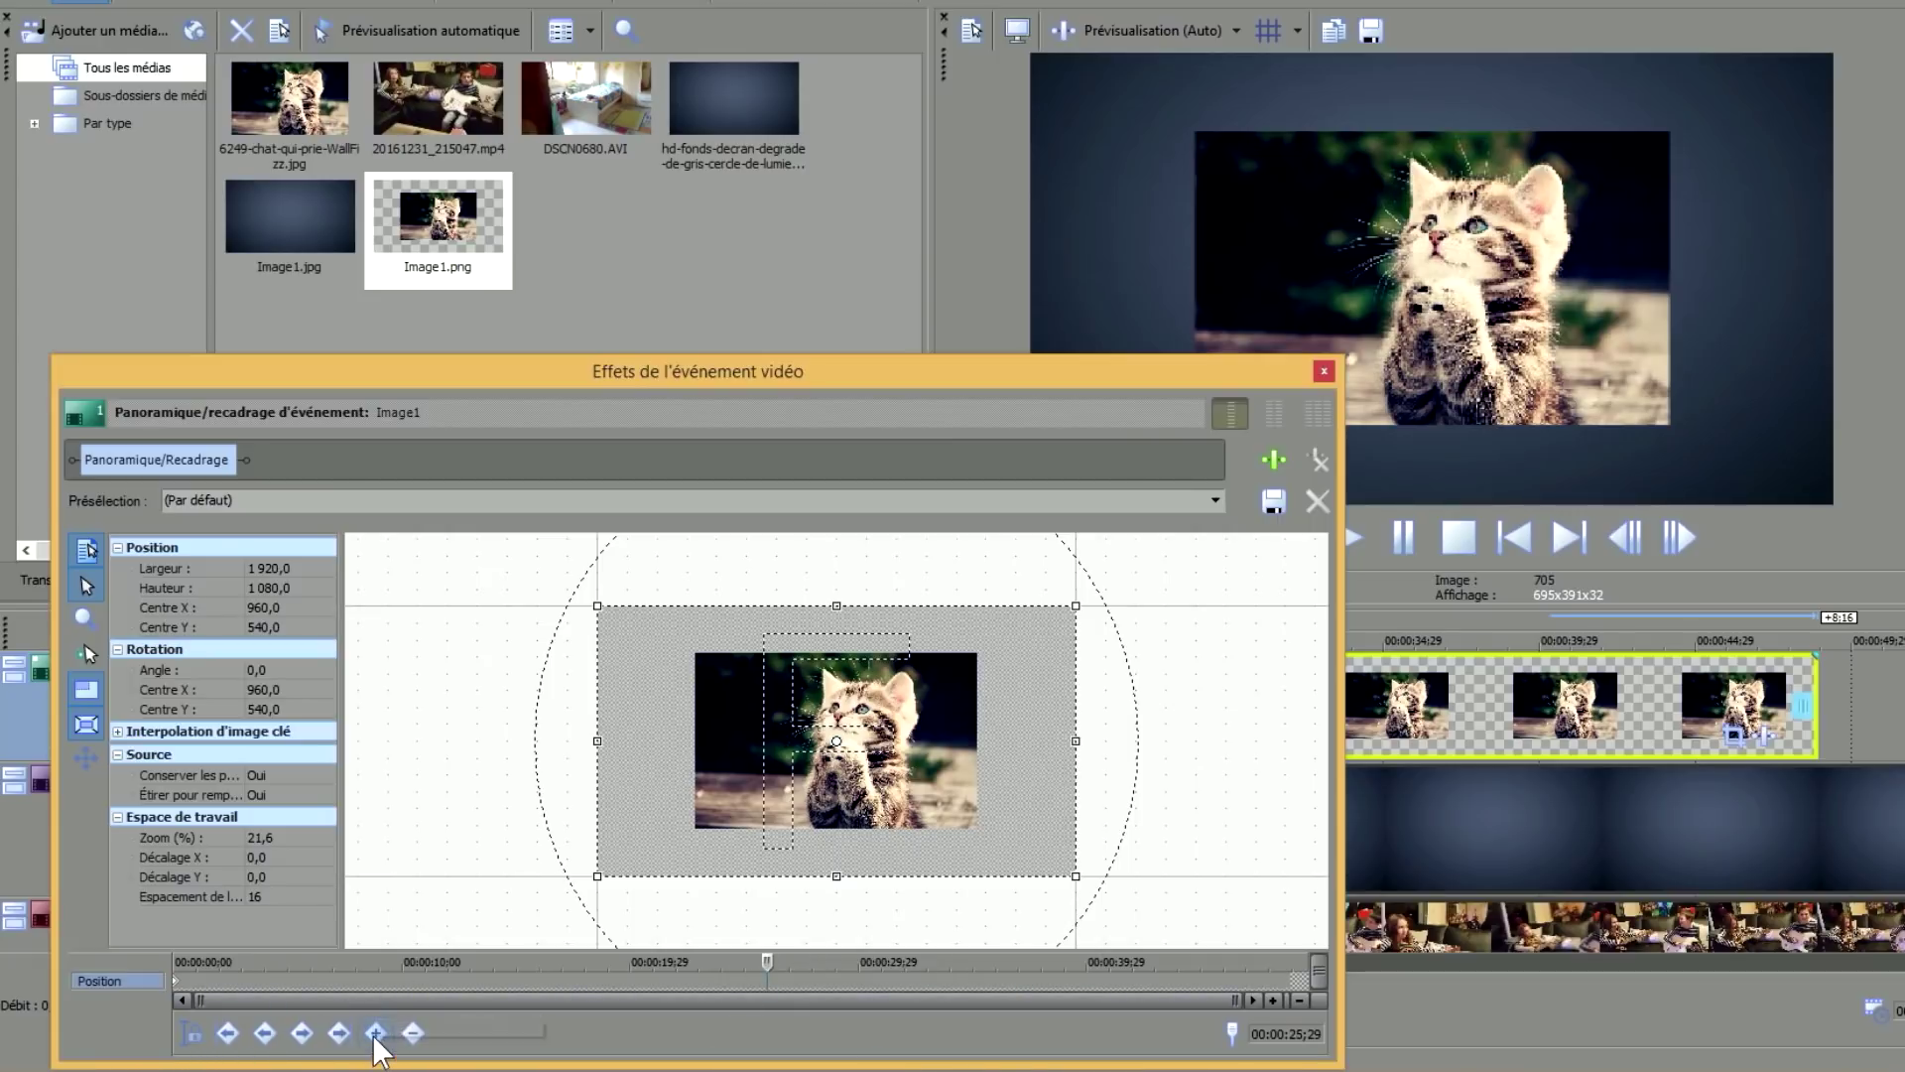
{"action": "left_click", "coordinate": [767, 980]}
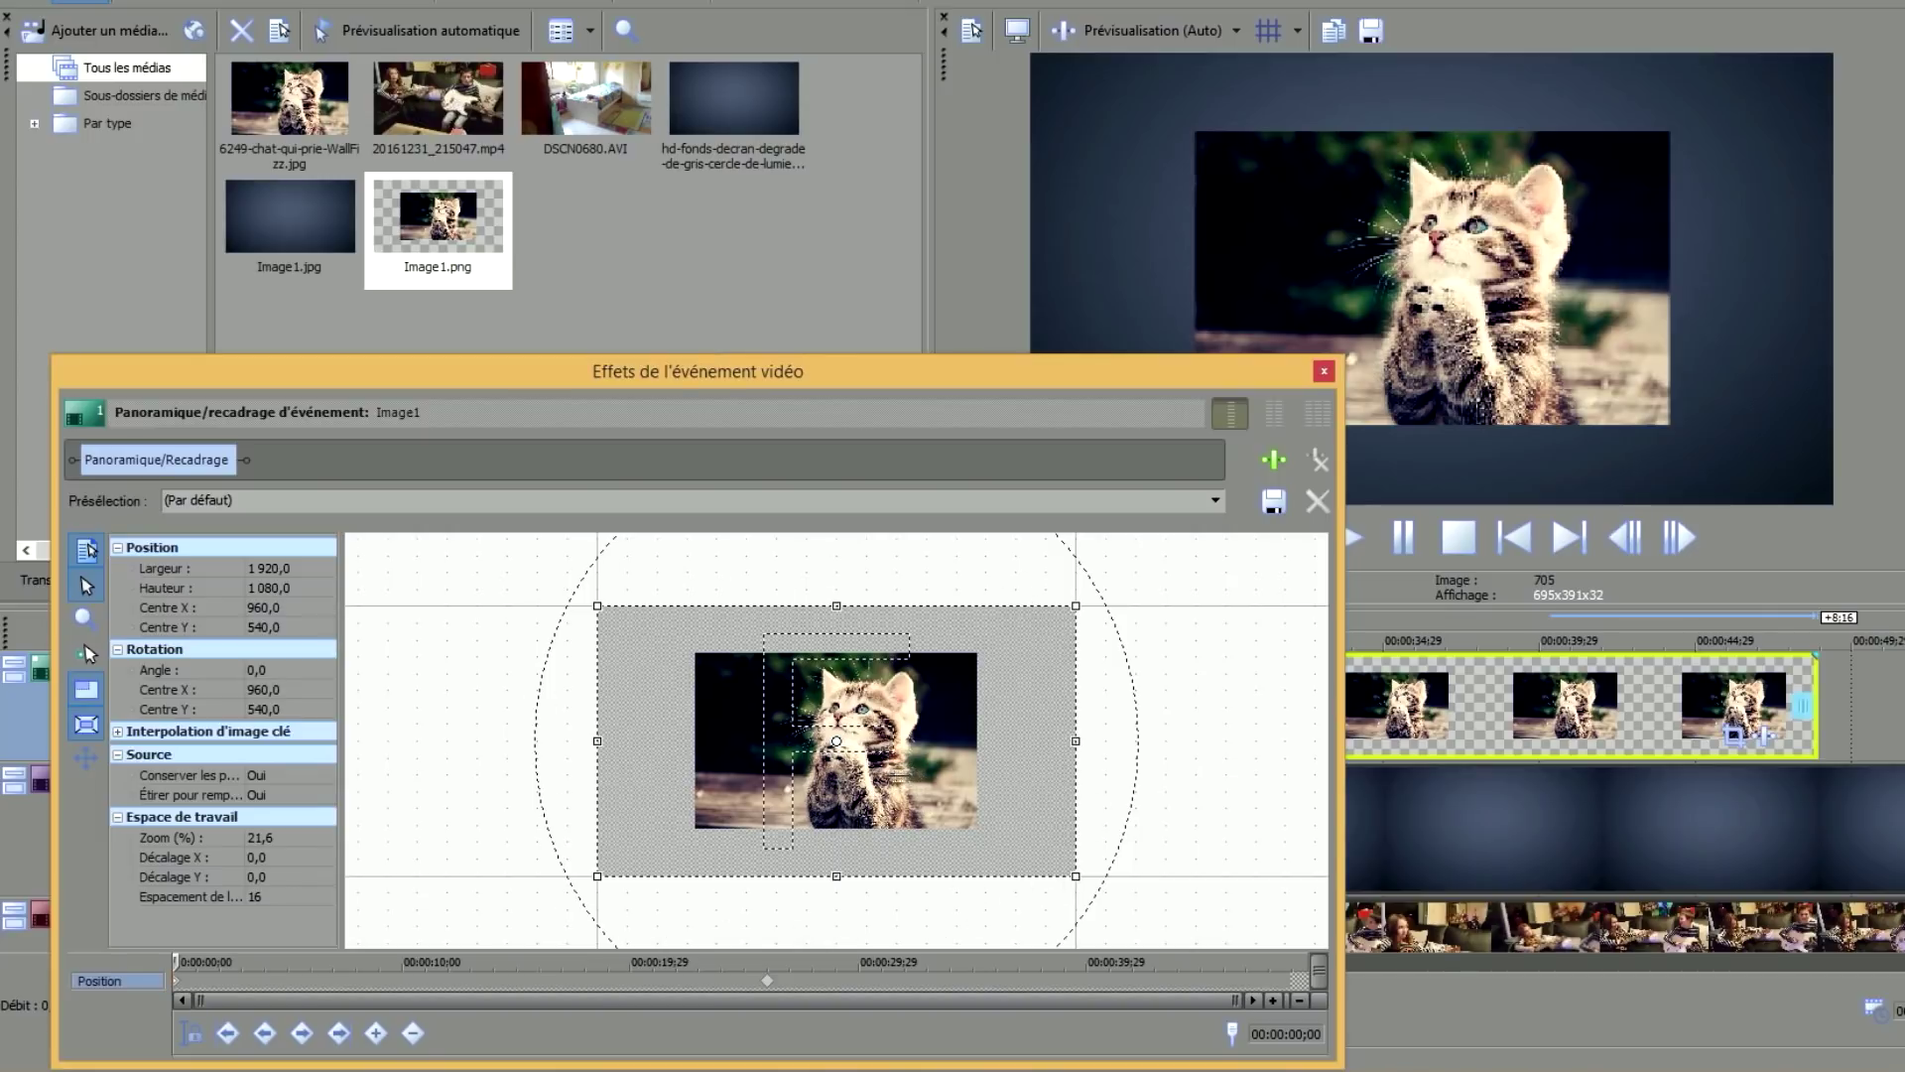
Move the start keyframe's crop frame off the picture to about X 2864, Y 554, and compare it with the second keyframe.
{"action": "left_click_drag", "start_coordinate": [885, 775], "coordinate": [403, 775]}
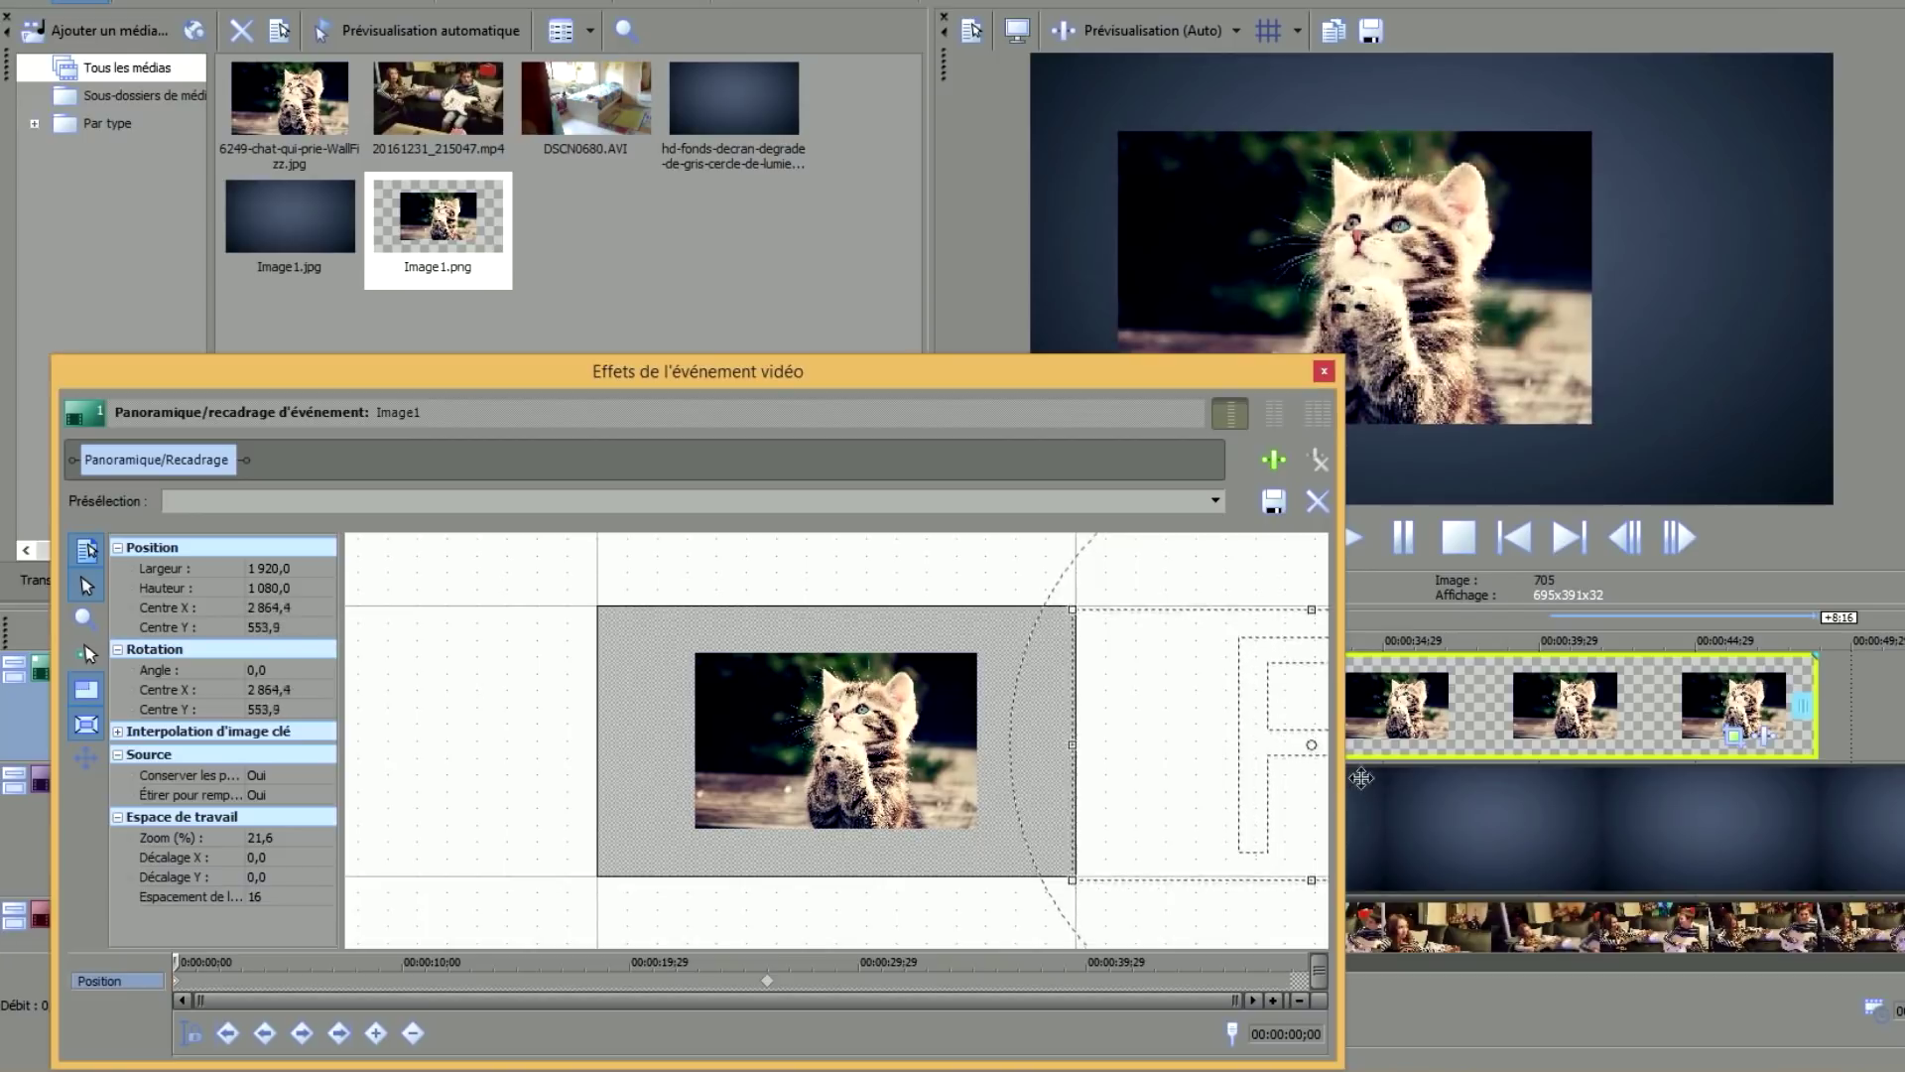
{"action": "left_click", "coordinate": [768, 985]}
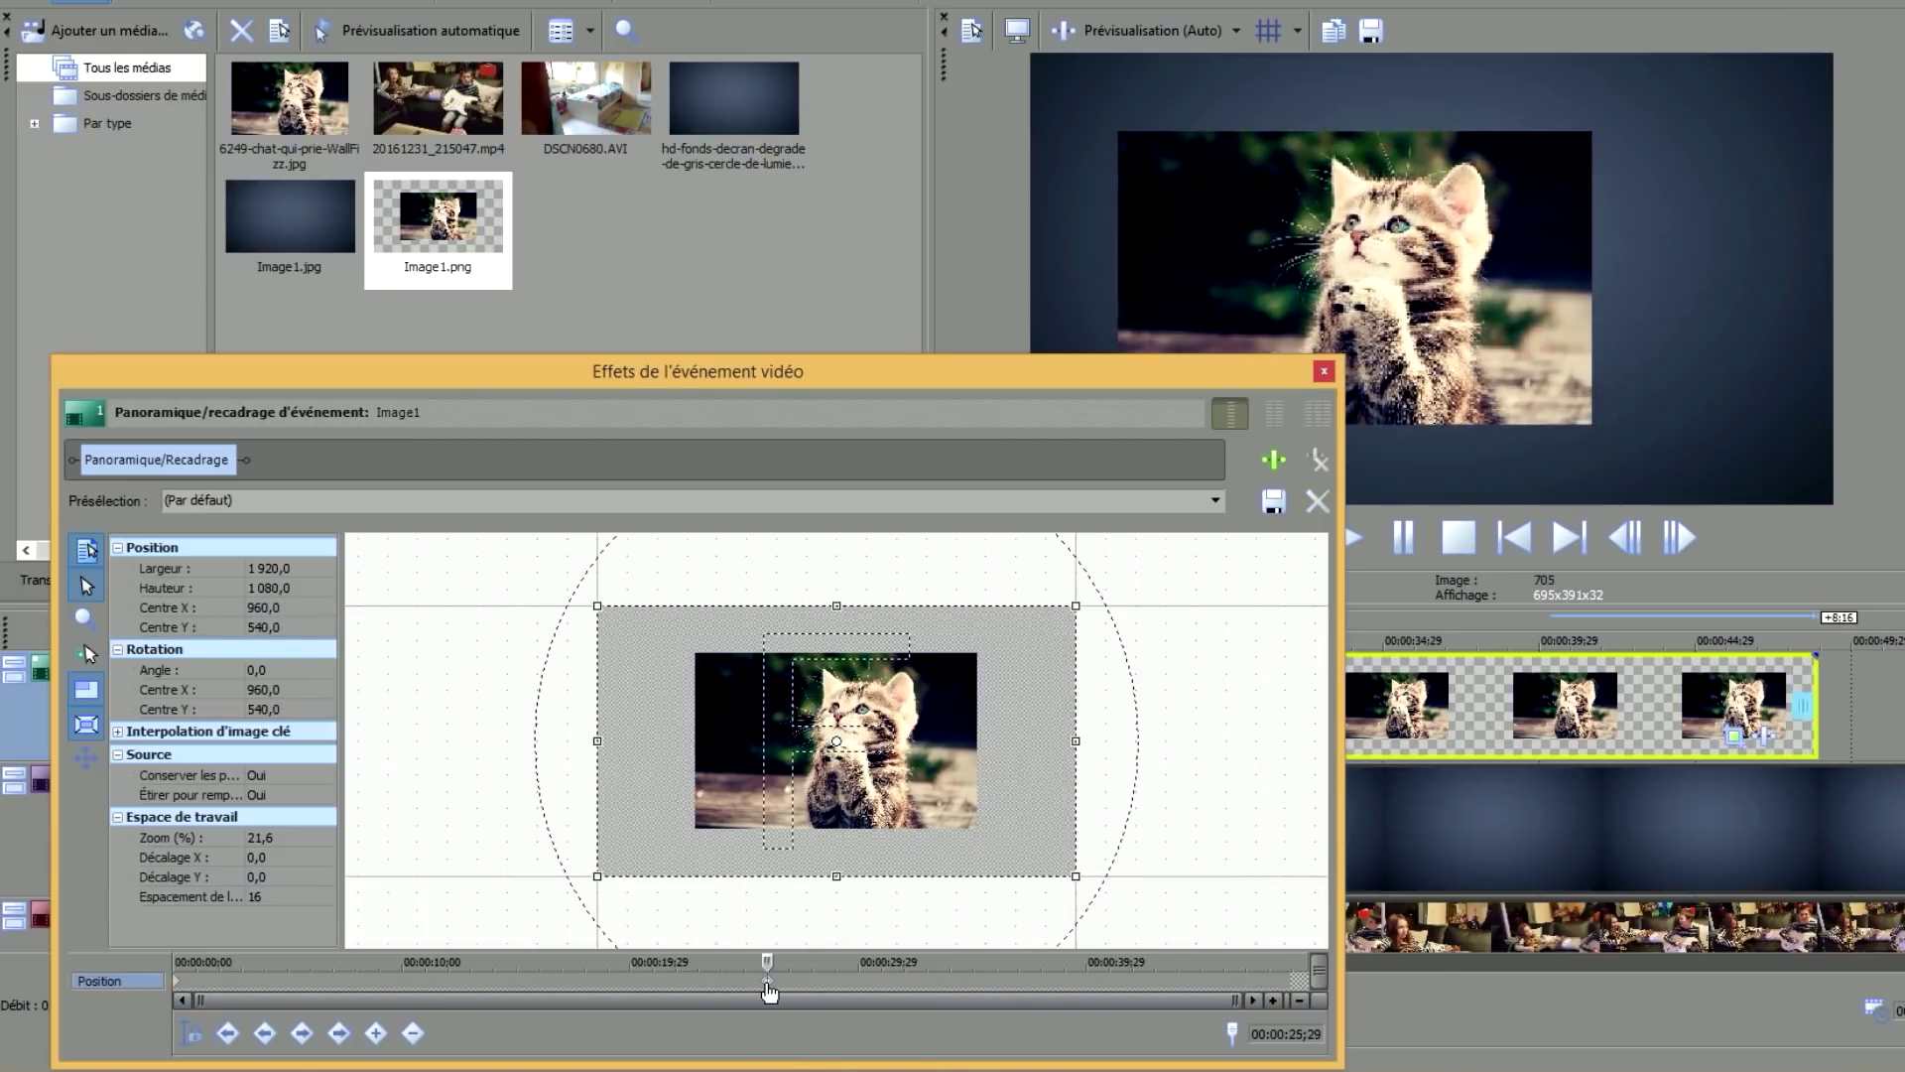
{"action": "left_click", "coordinate": [174, 984]}
{"action": "left_click", "coordinate": [767, 984]}
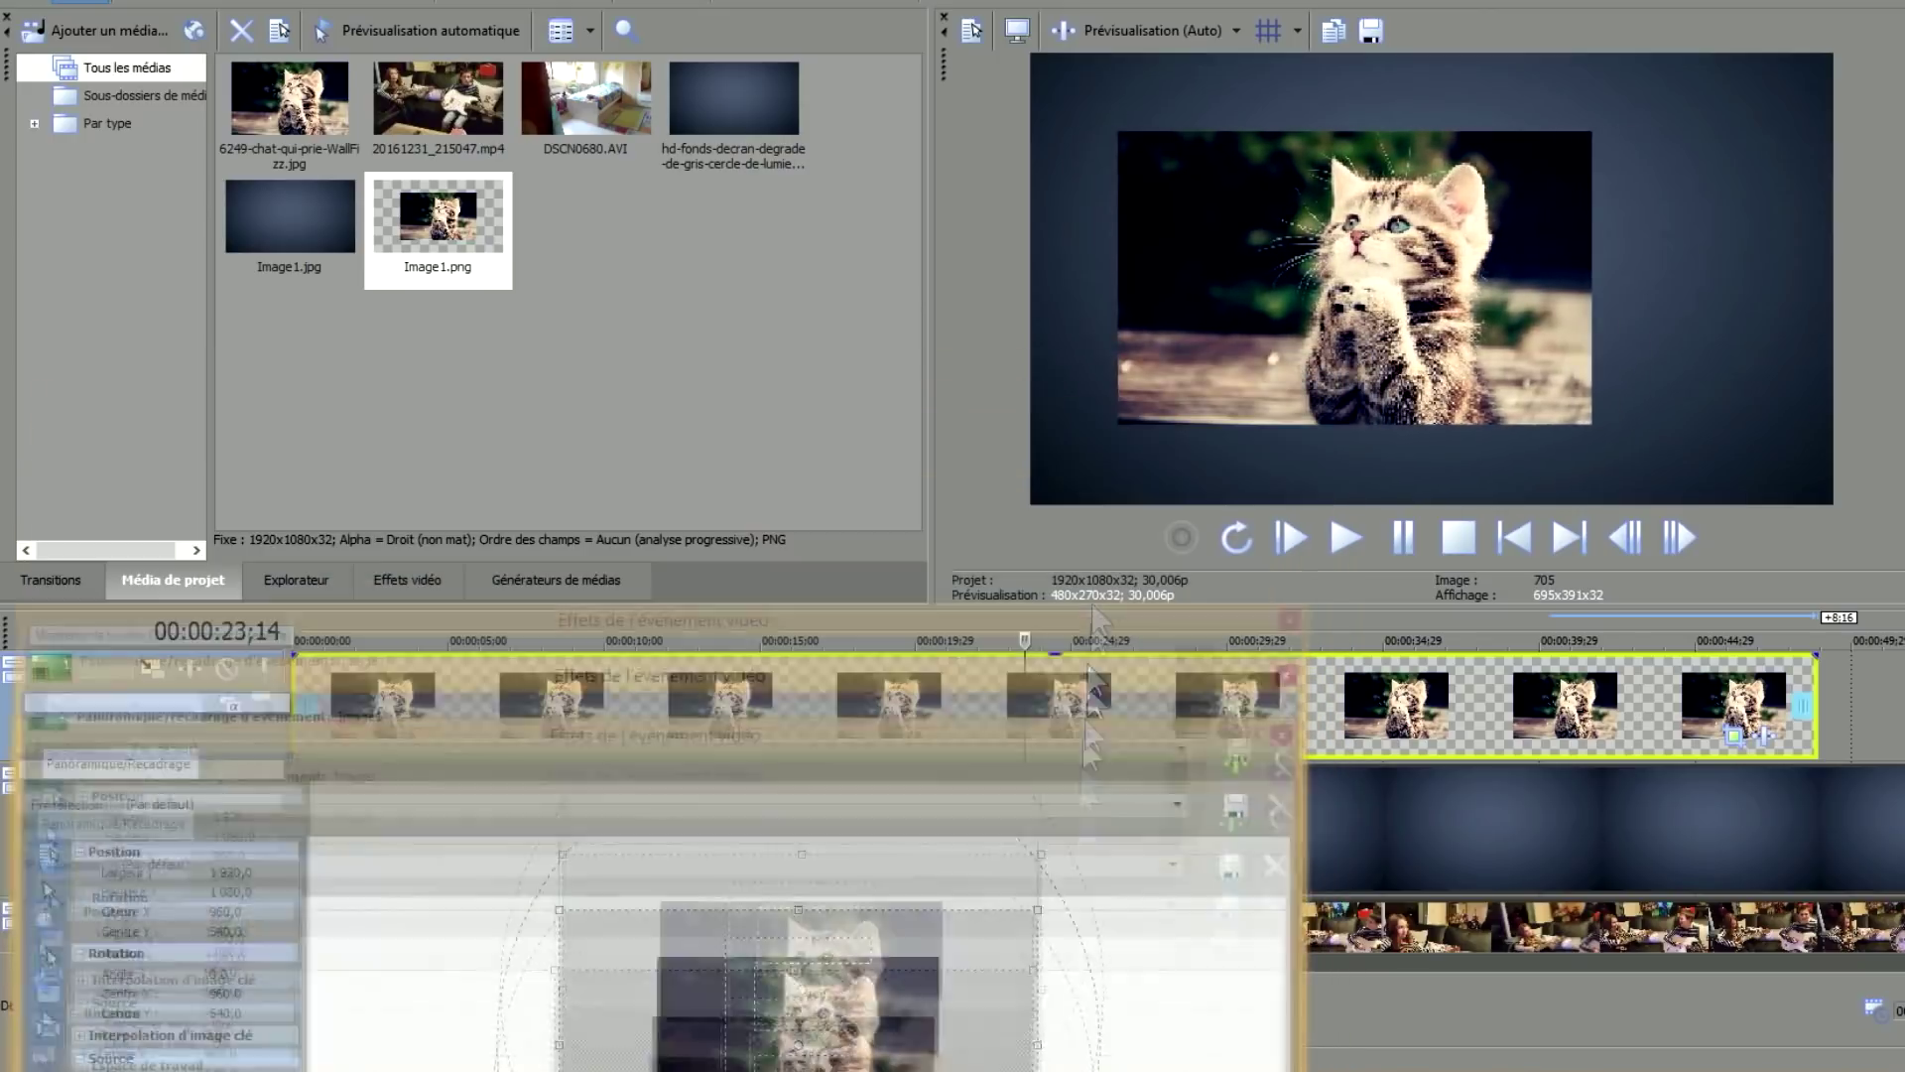
Play the video from the start to check how the kitten slides into the frame, and pause it.
{"action": "left_click_drag", "start_coordinate": [1166, 426], "coordinate": [1110, 962]}
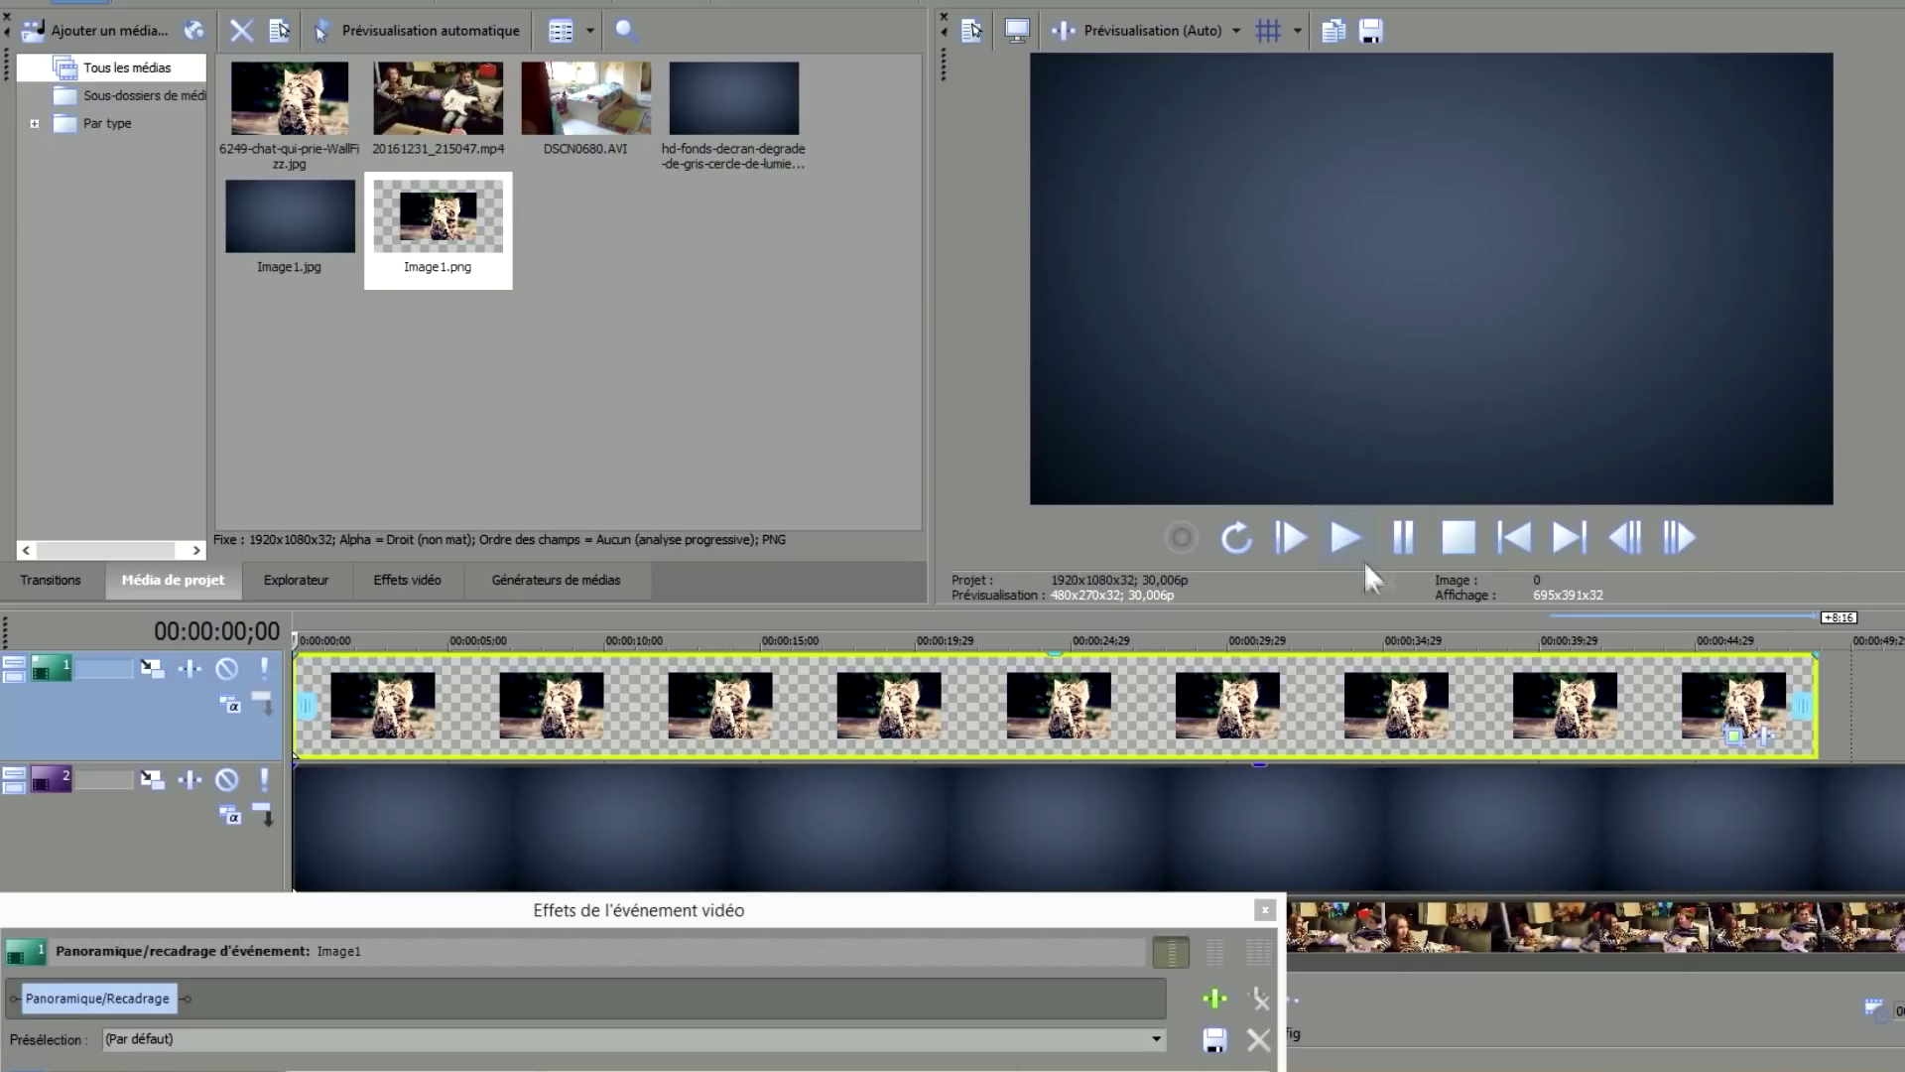
{"action": "left_click", "coordinate": [1346, 537]}
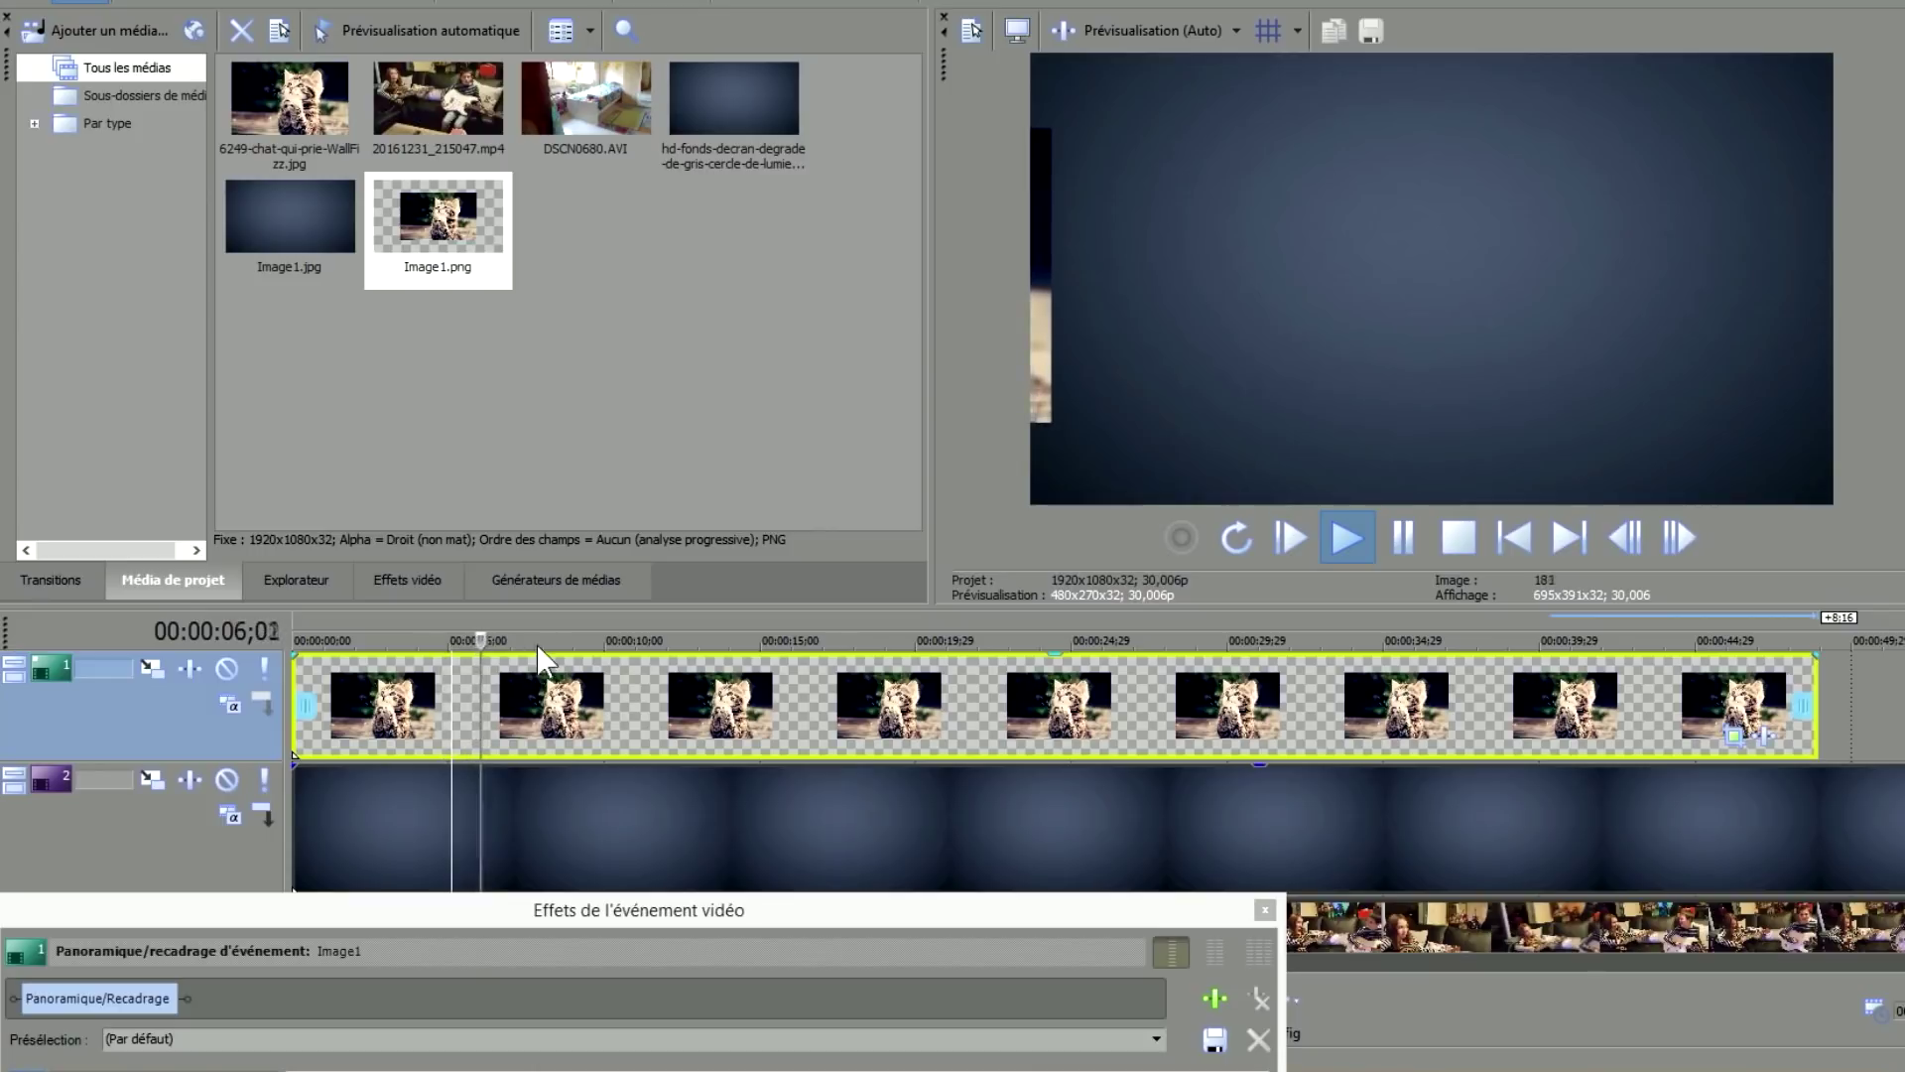
{"action": "left_click", "coordinate": [1408, 540]}
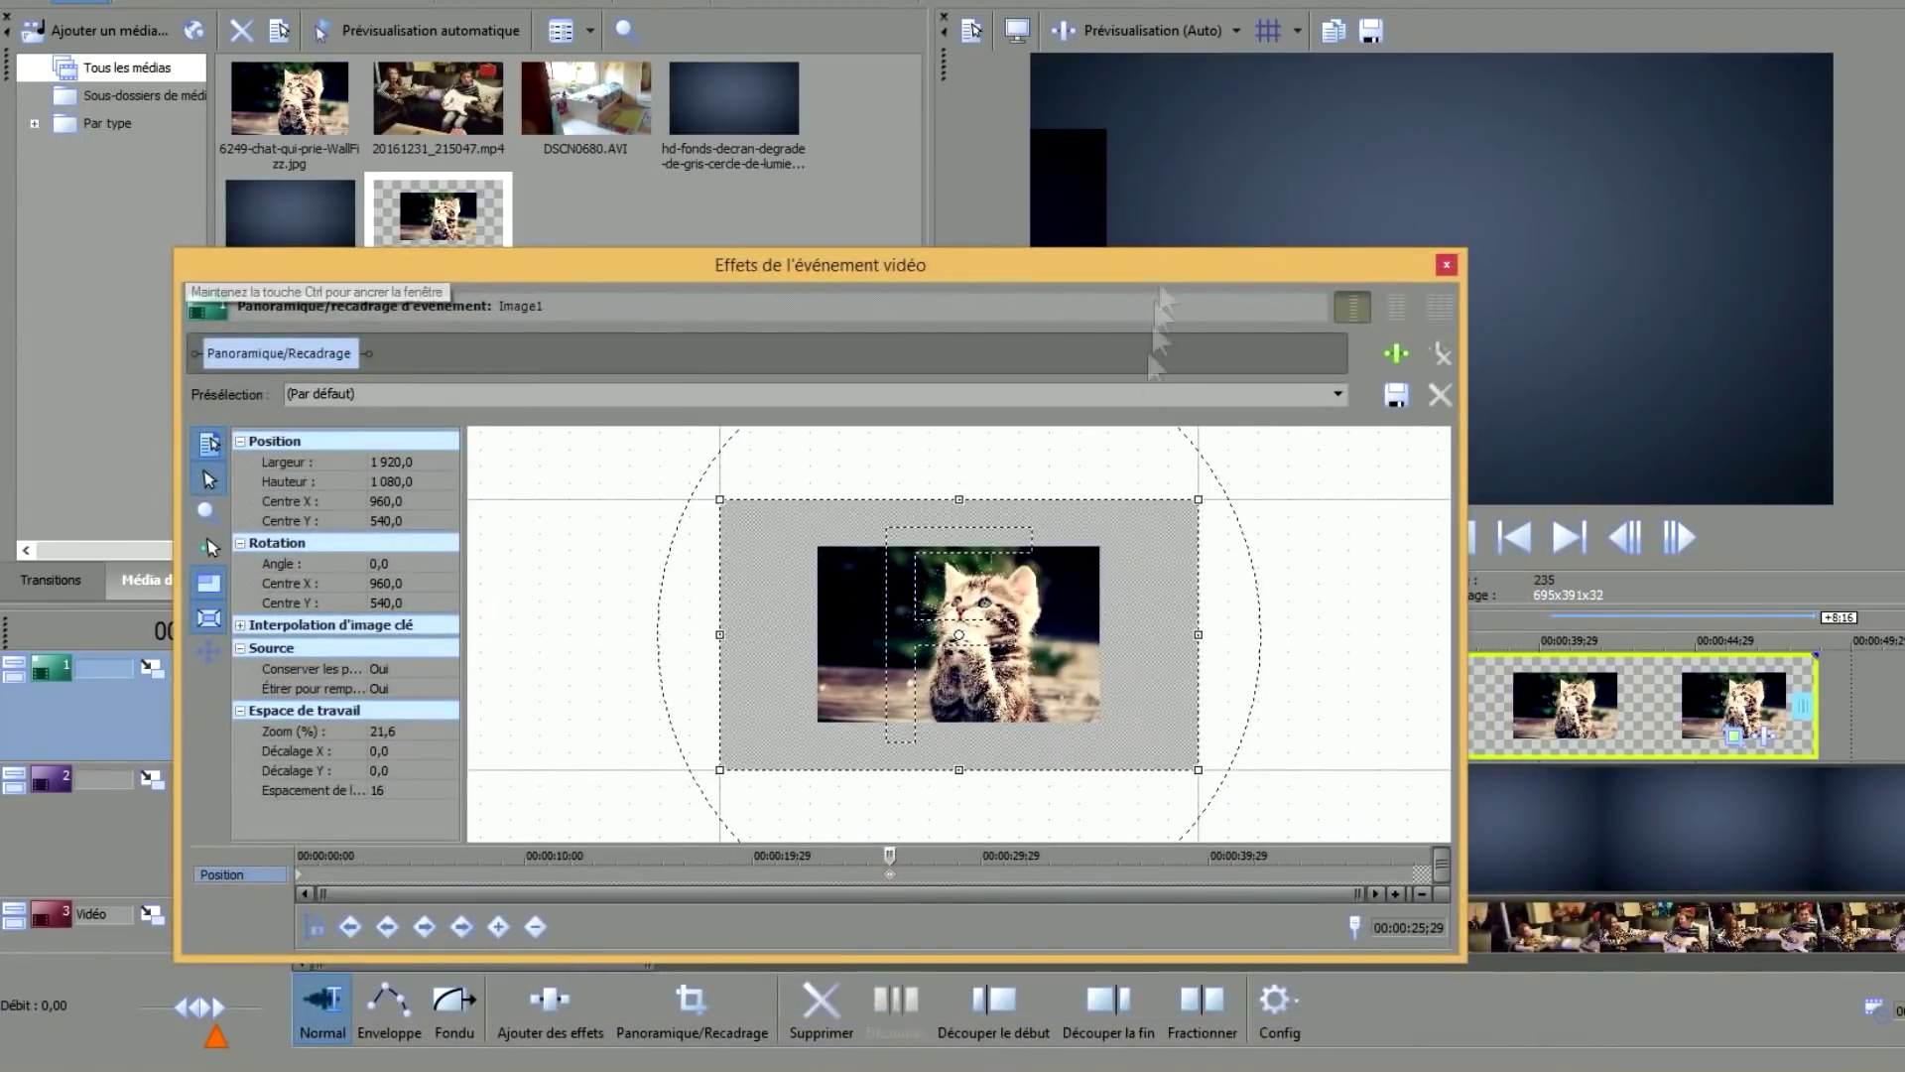
Bring the pan/crop settings back into view and enter 00:00:05 as the keyframe cursor's time.
{"action": "left_click_drag", "start_coordinate": [1050, 264], "coordinate": [889, 363]}
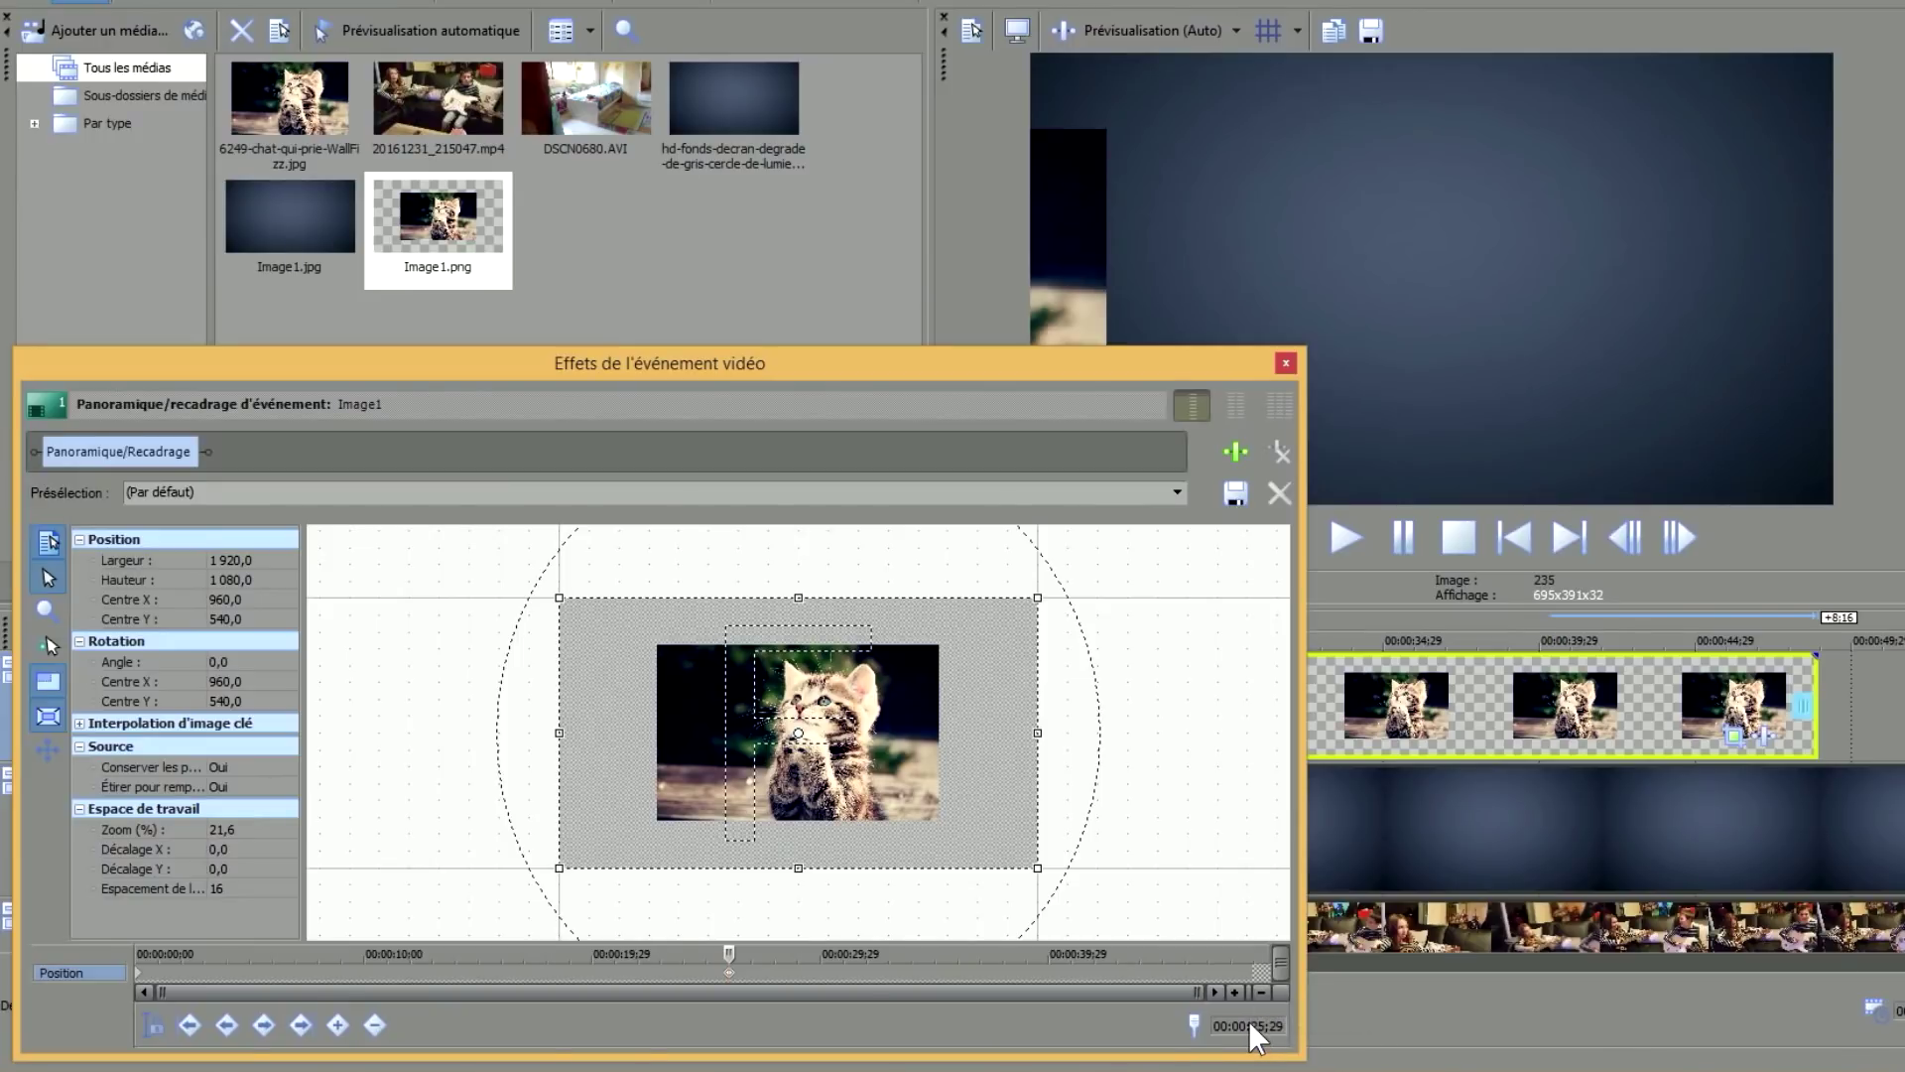
{"action": "left_click", "coordinate": [1246, 1021]}
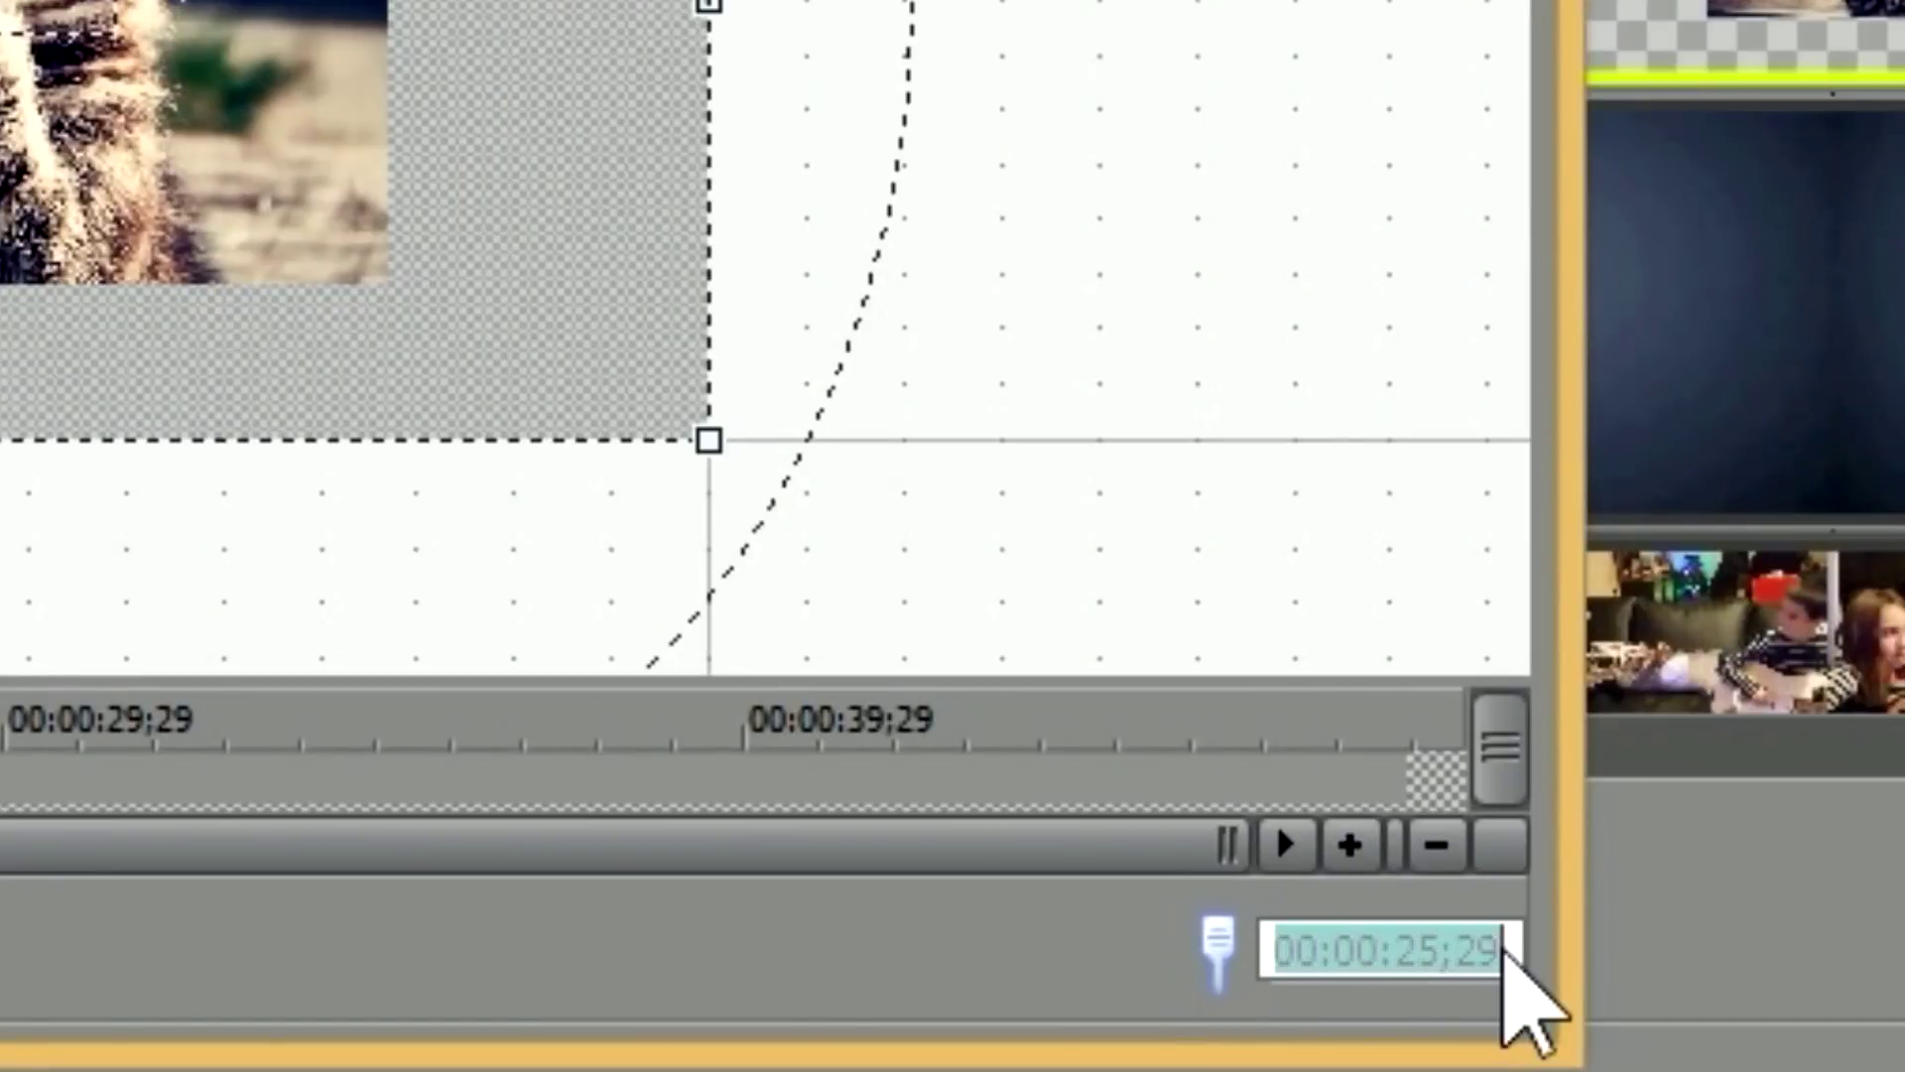
{"action": "left_click", "coordinate": [1380, 1001]}
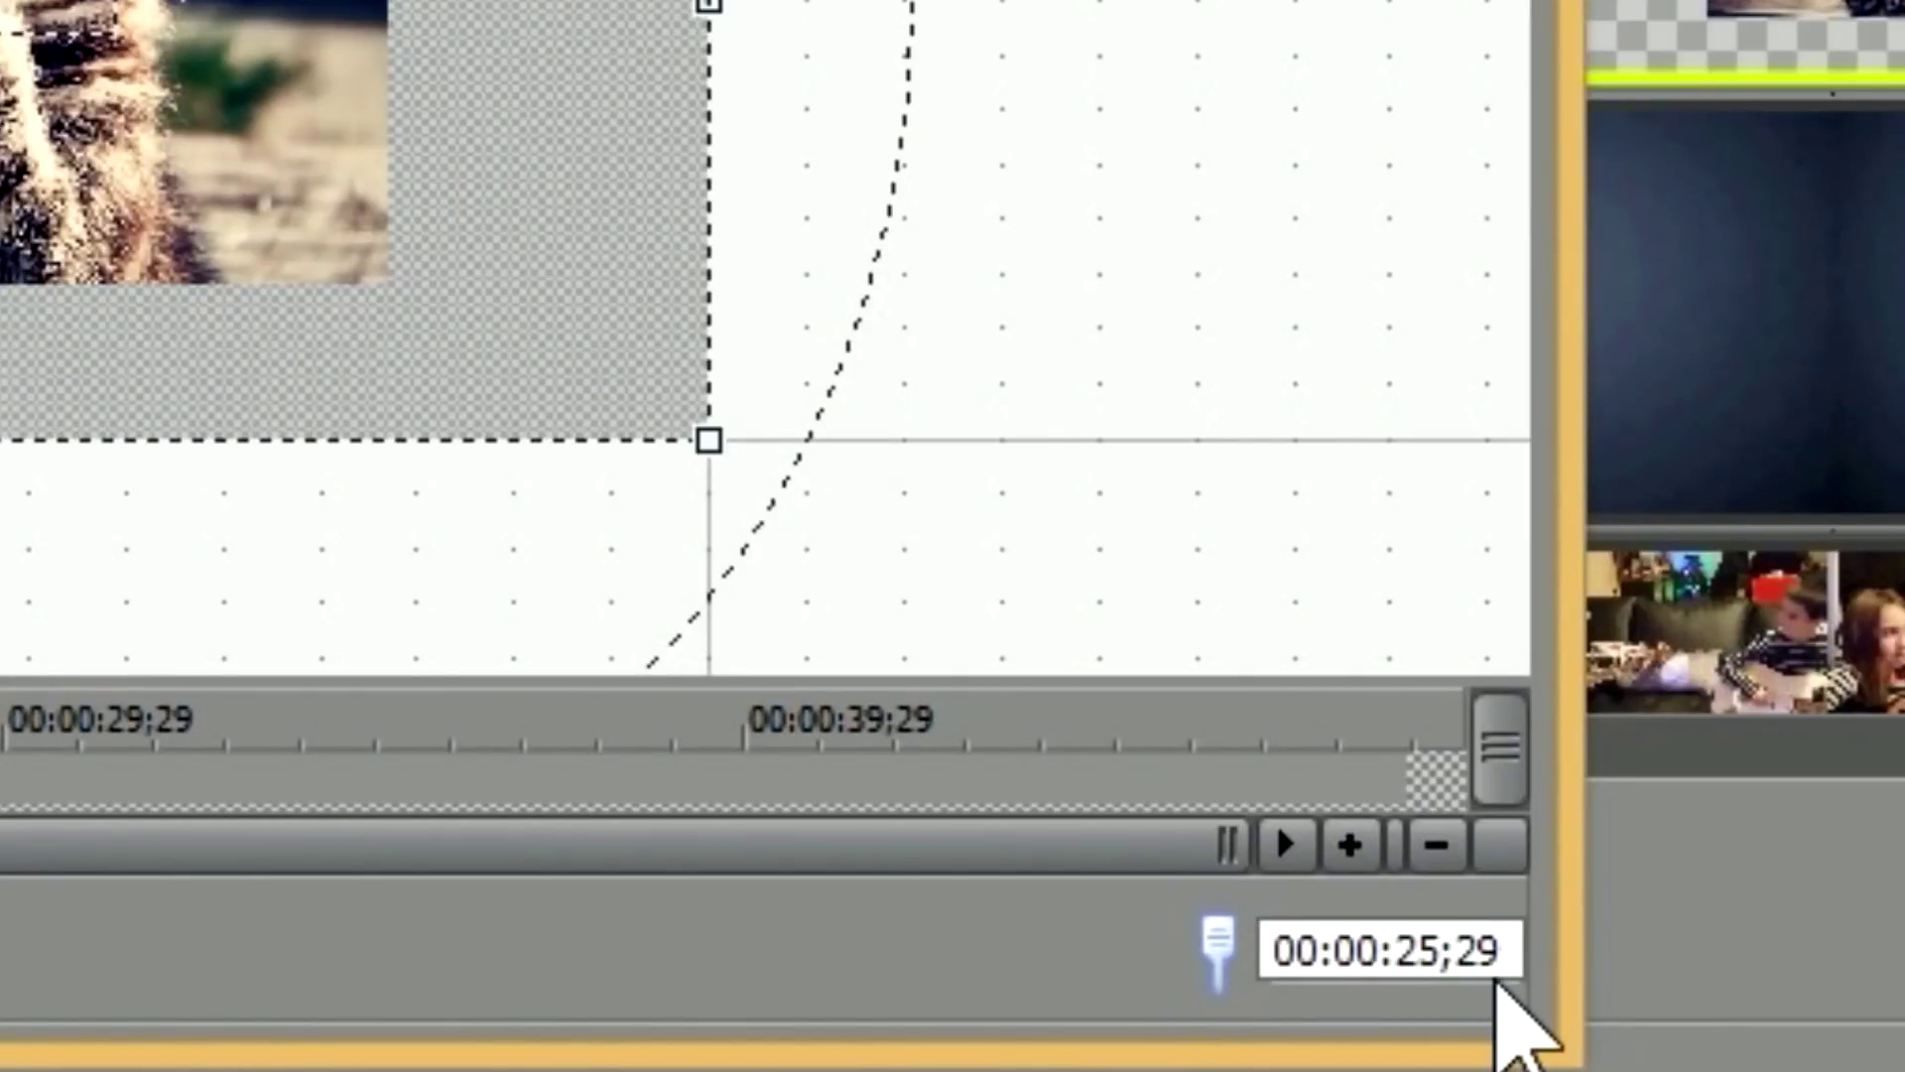
{"action": "key", "text": "BackSpace"}
{"action": "key", "text": "BackSpace"}
{"action": "key", "text": "BackSpace"}
{"action": "key", "text": "BackSpace"}
{"action": "key", "text": "BackSpace"}
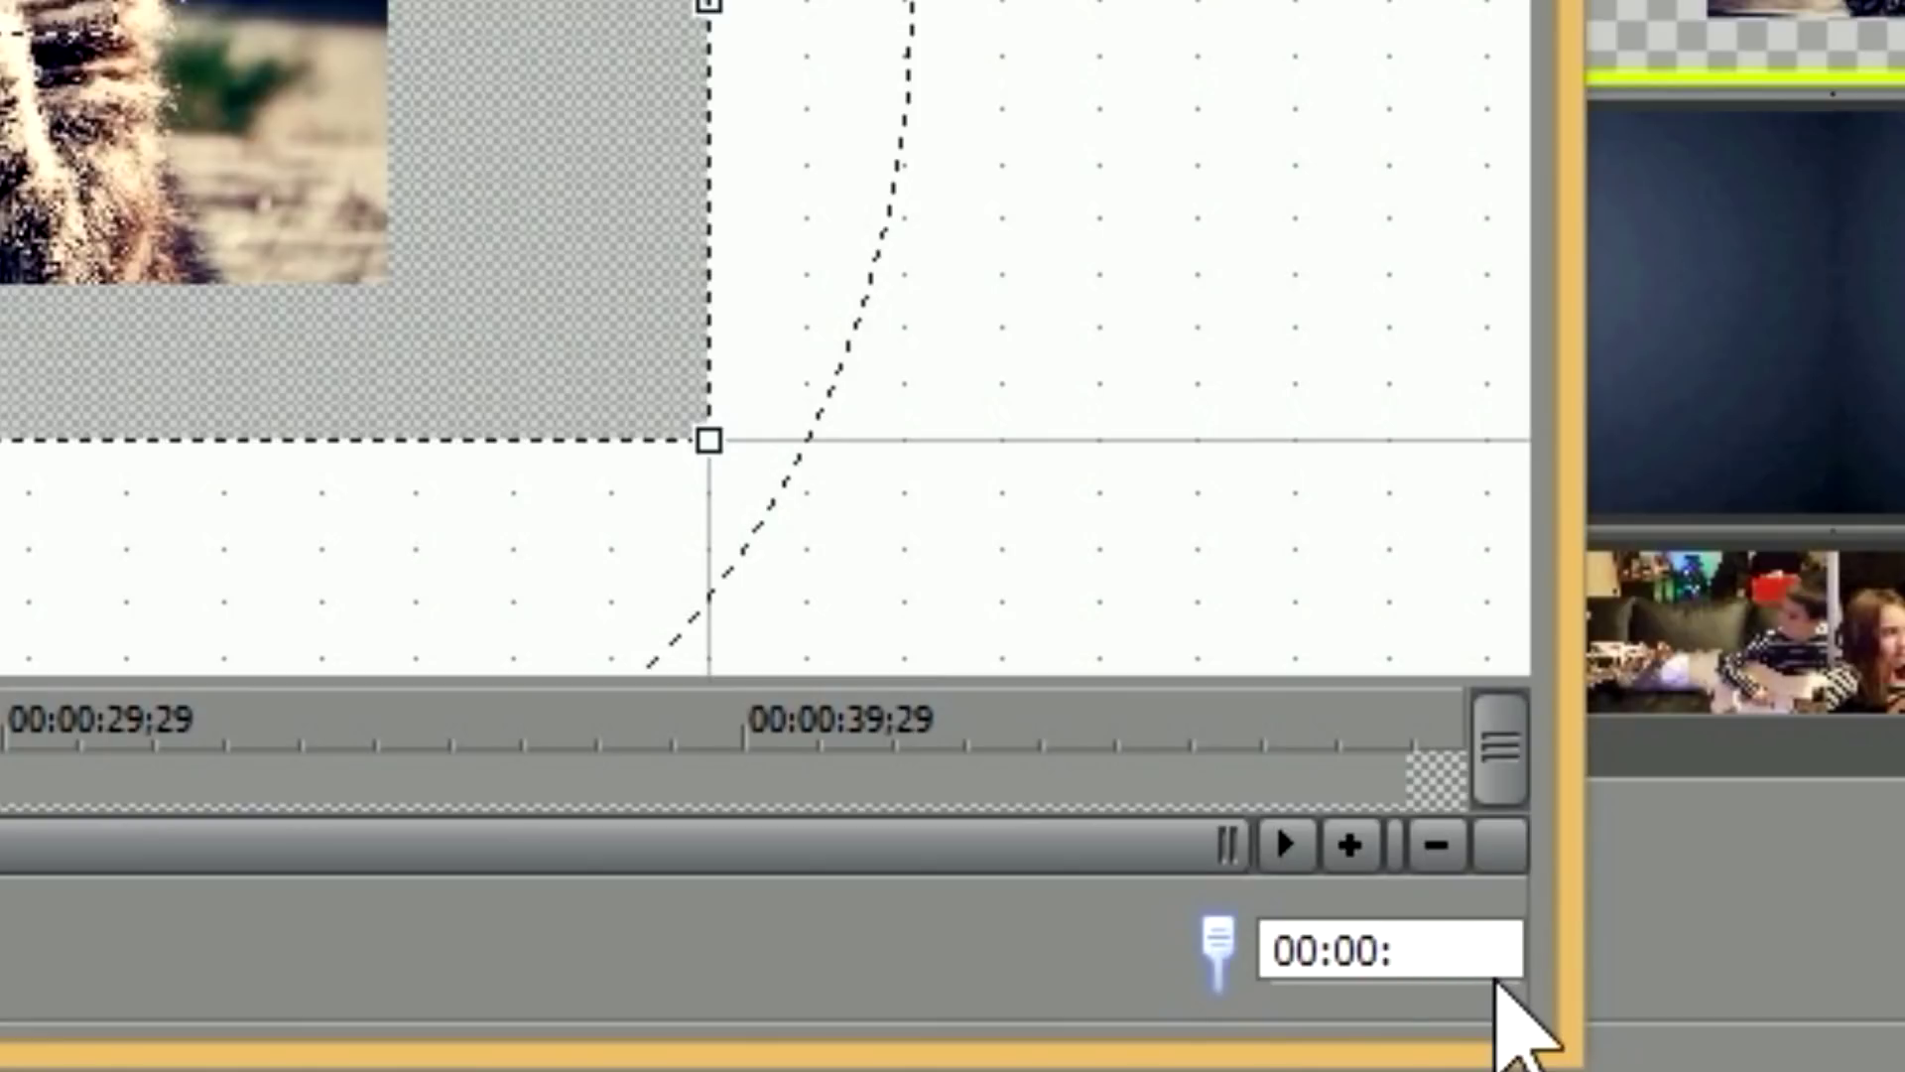
{"action": "type", "text": "05"}
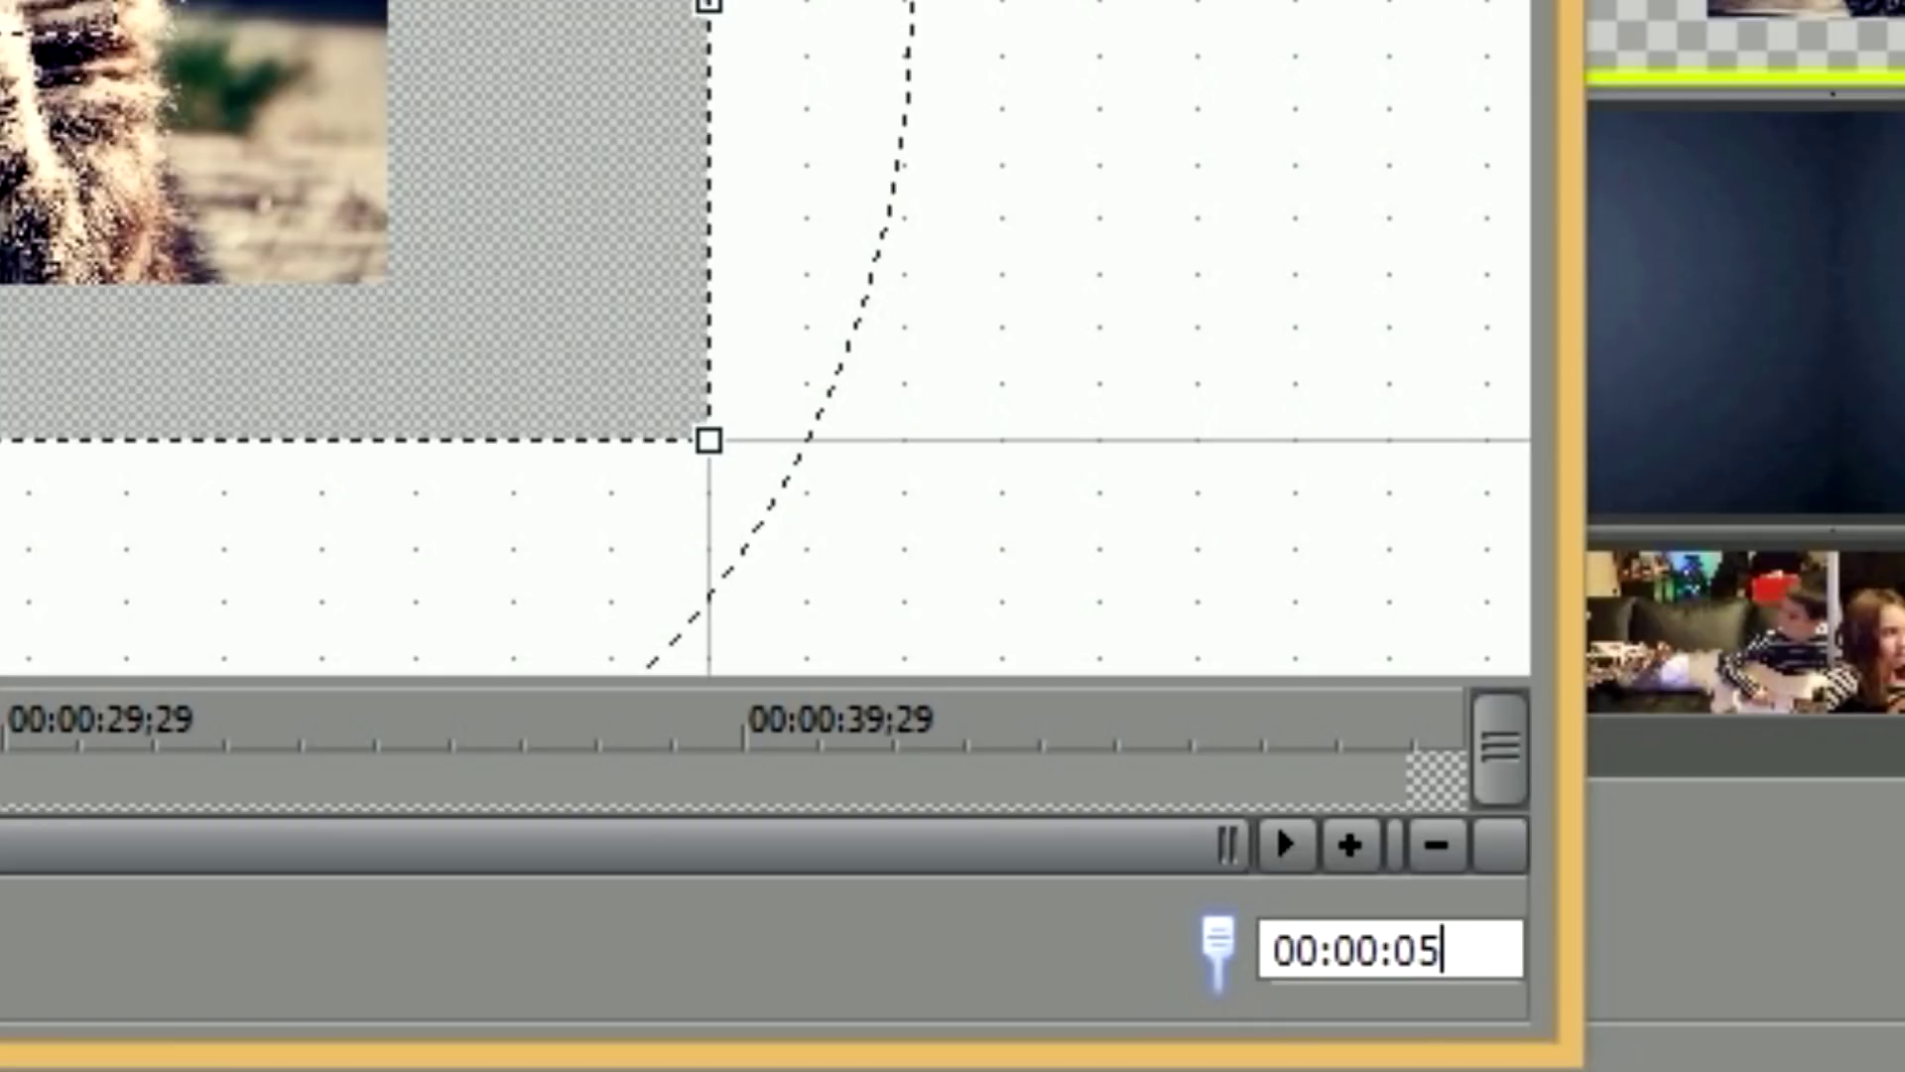
{"action": "key", "text": "Return"}
Move the second position keyframe to the keyframe cursor at 00:00:00;05.
{"action": "scroll", "coordinate": [340, 906], "scroll_direction": "up", "scroll_amount": 5}
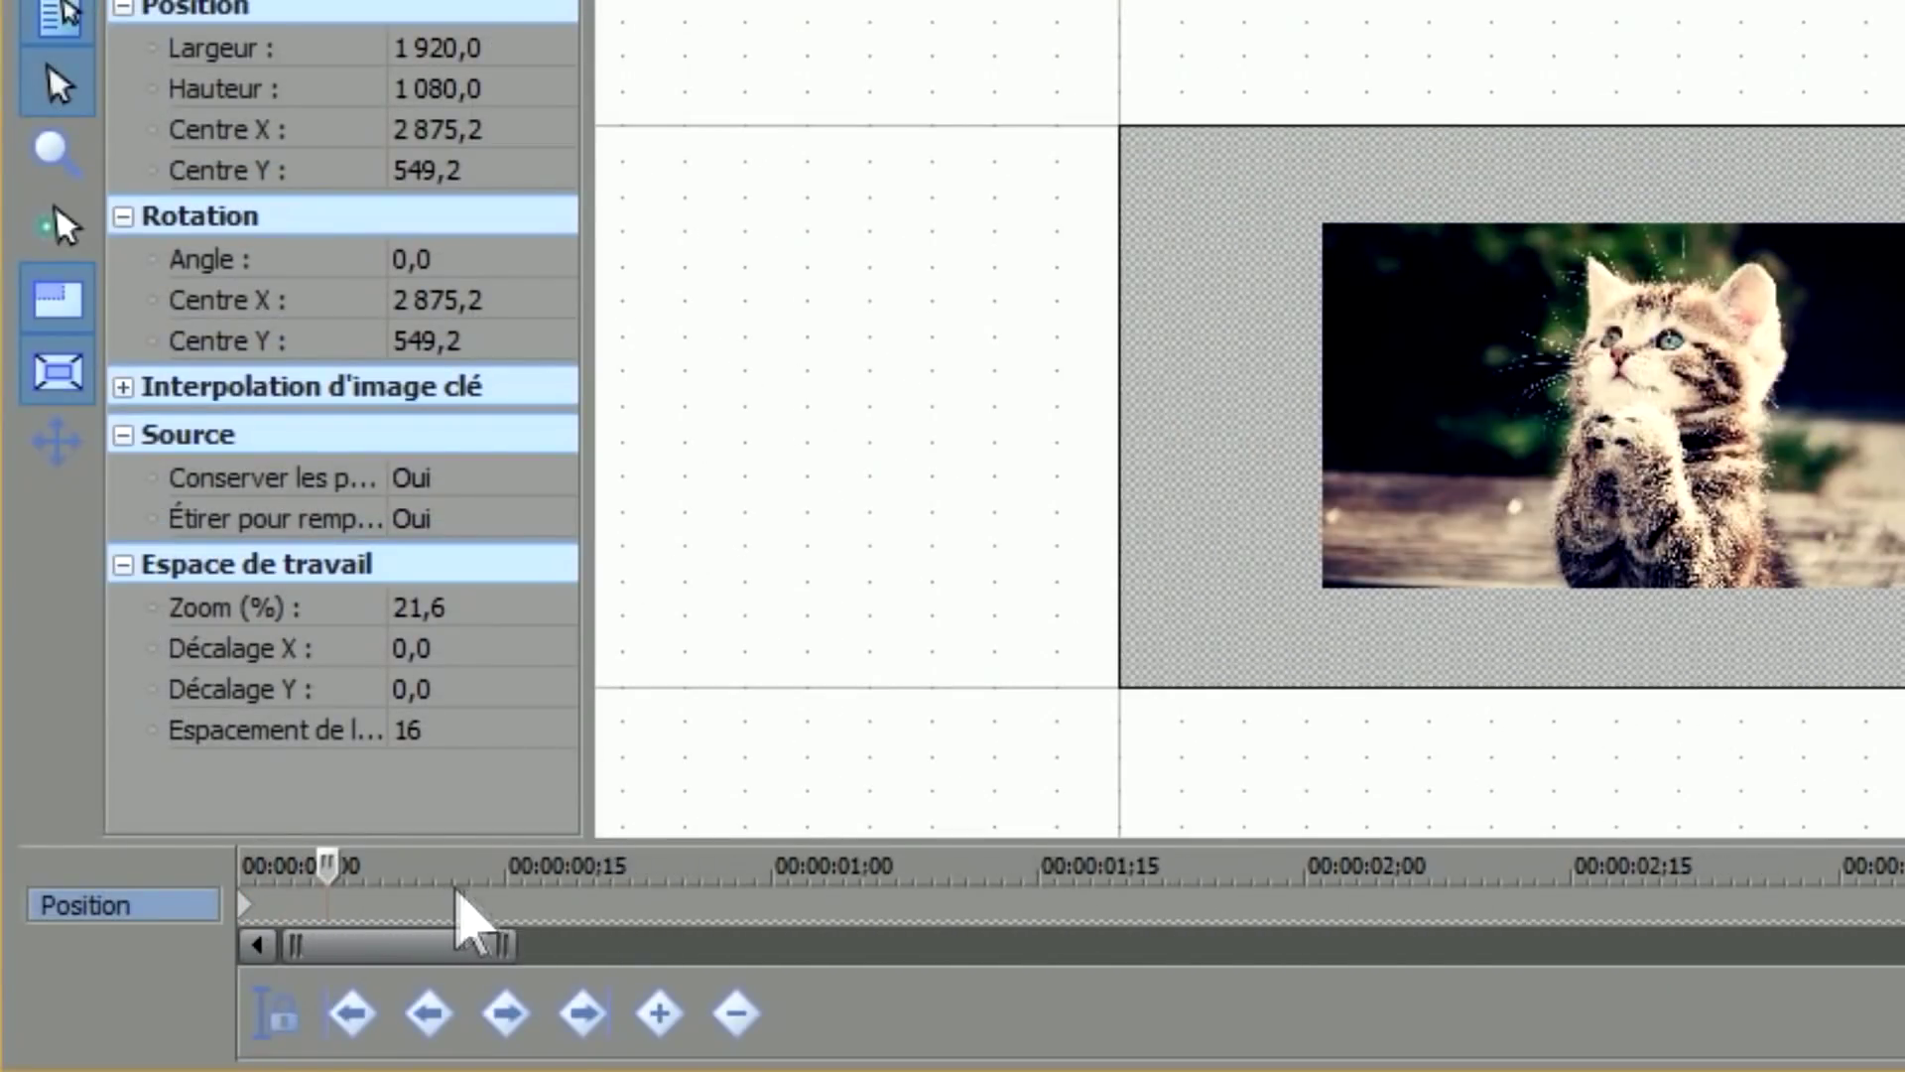
{"action": "scroll", "coordinate": [458, 898], "scroll_direction": "up", "scroll_amount": 4}
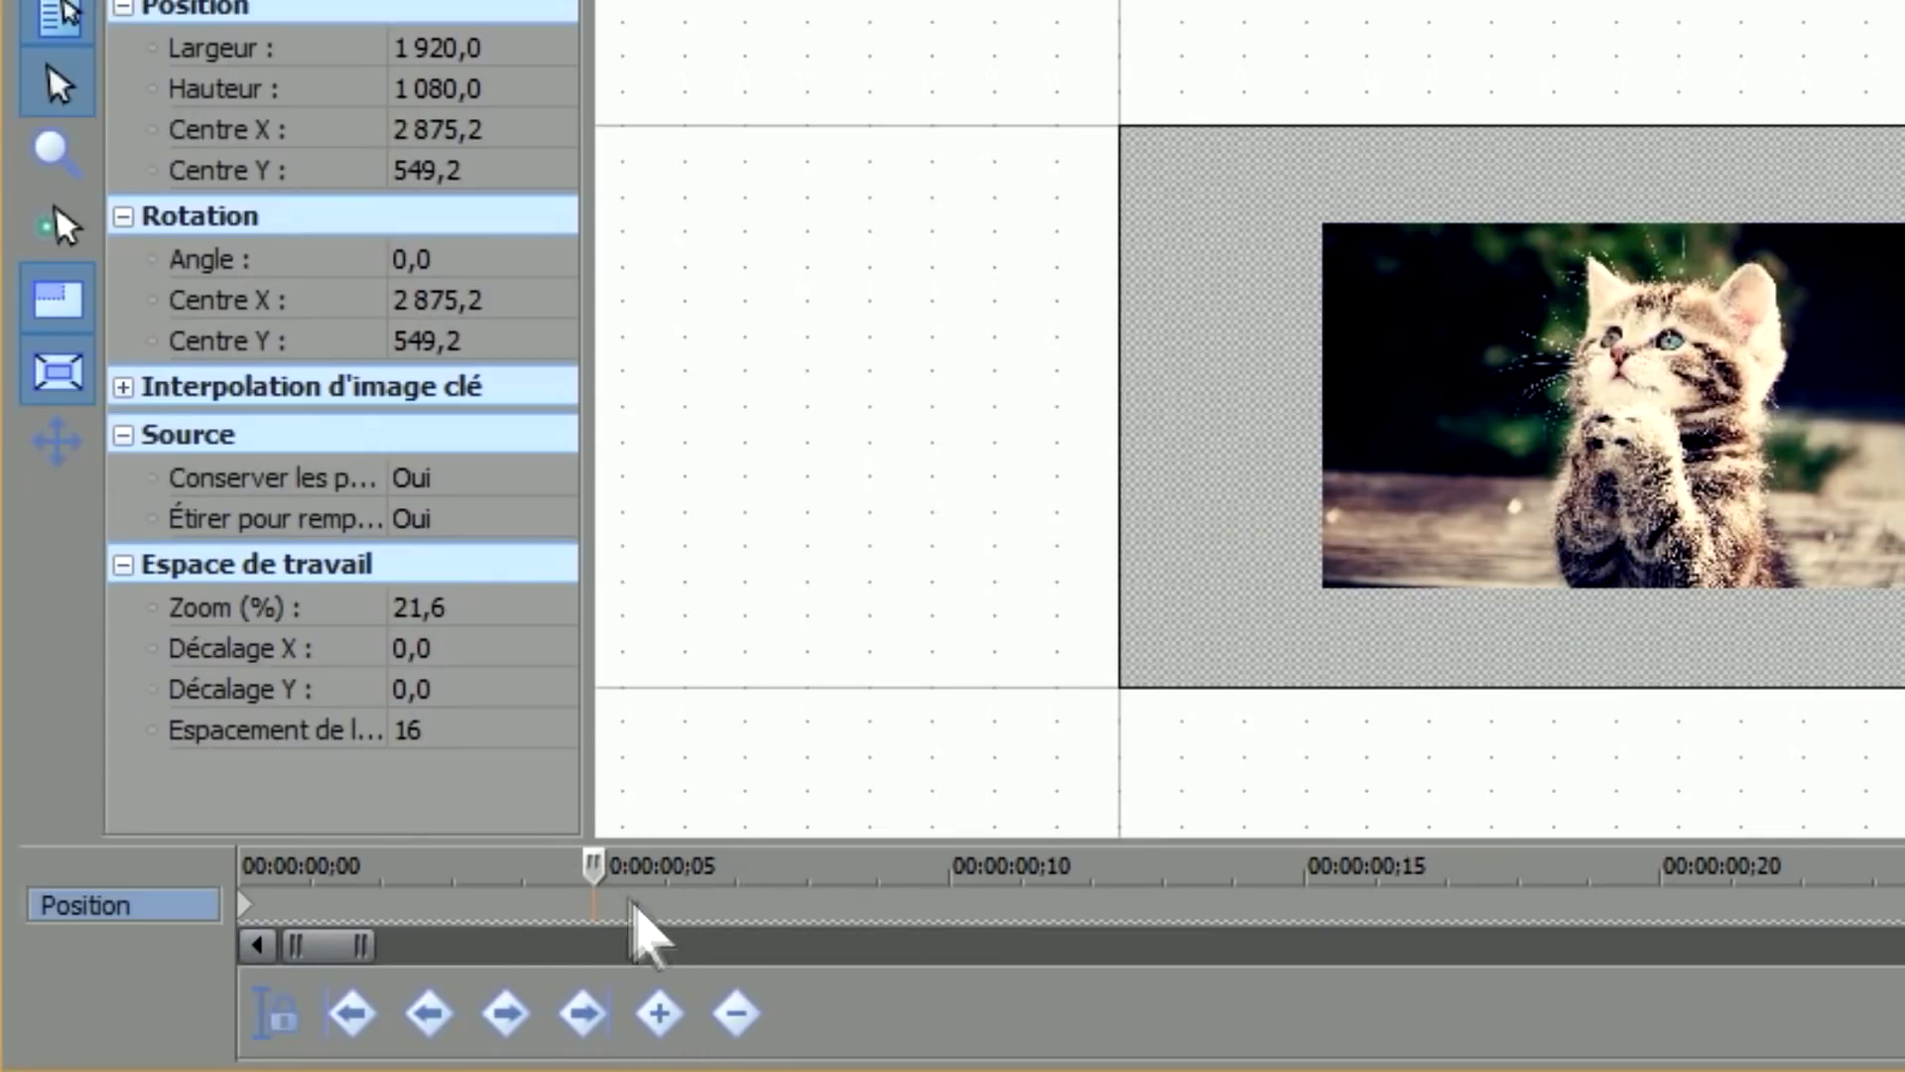
{"action": "scroll", "coordinate": [599, 903], "scroll_direction": "down", "scroll_amount": 4}
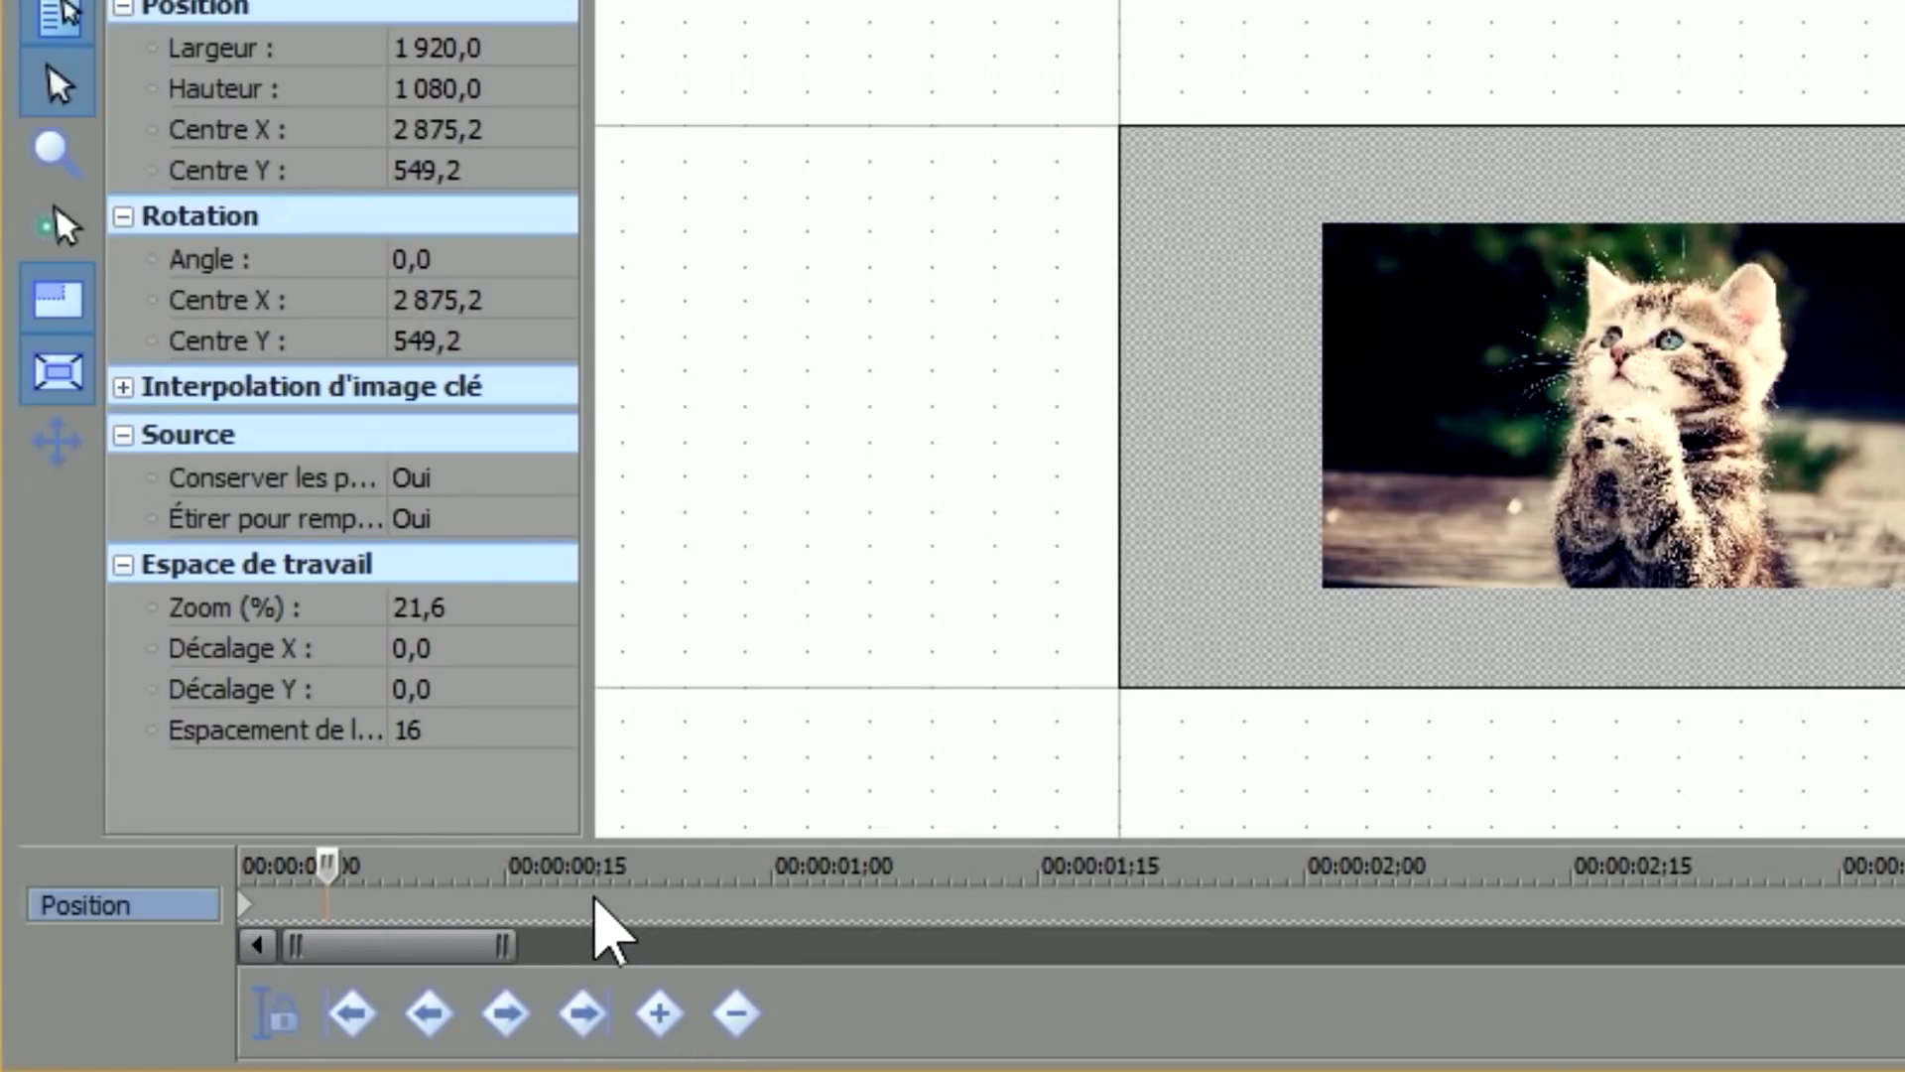
{"action": "scroll", "coordinate": [600, 903], "scroll_direction": "down", "scroll_amount": 5}
{"action": "left_click_drag", "start_coordinate": [1466, 905], "coordinate": [268, 905]}
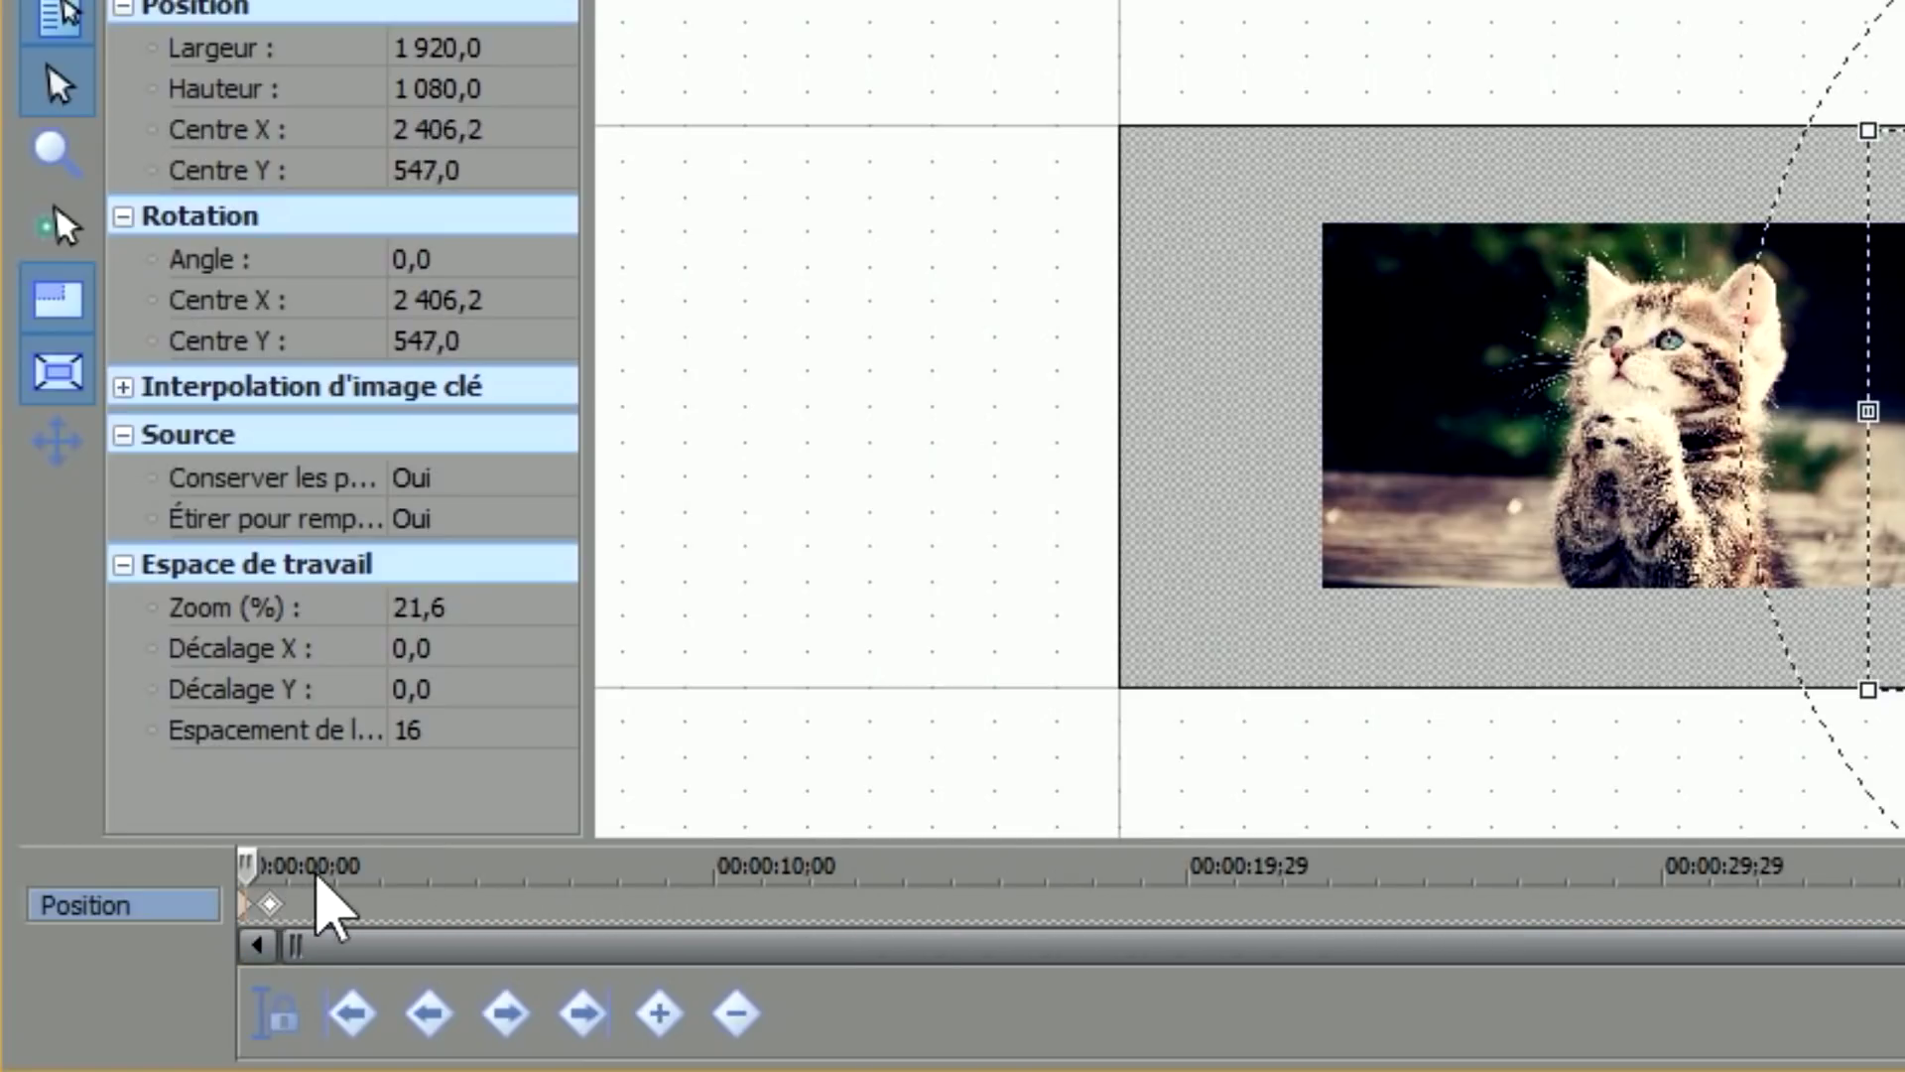
{"action": "scroll", "coordinate": [327, 905], "scroll_direction": "up", "scroll_amount": 7}
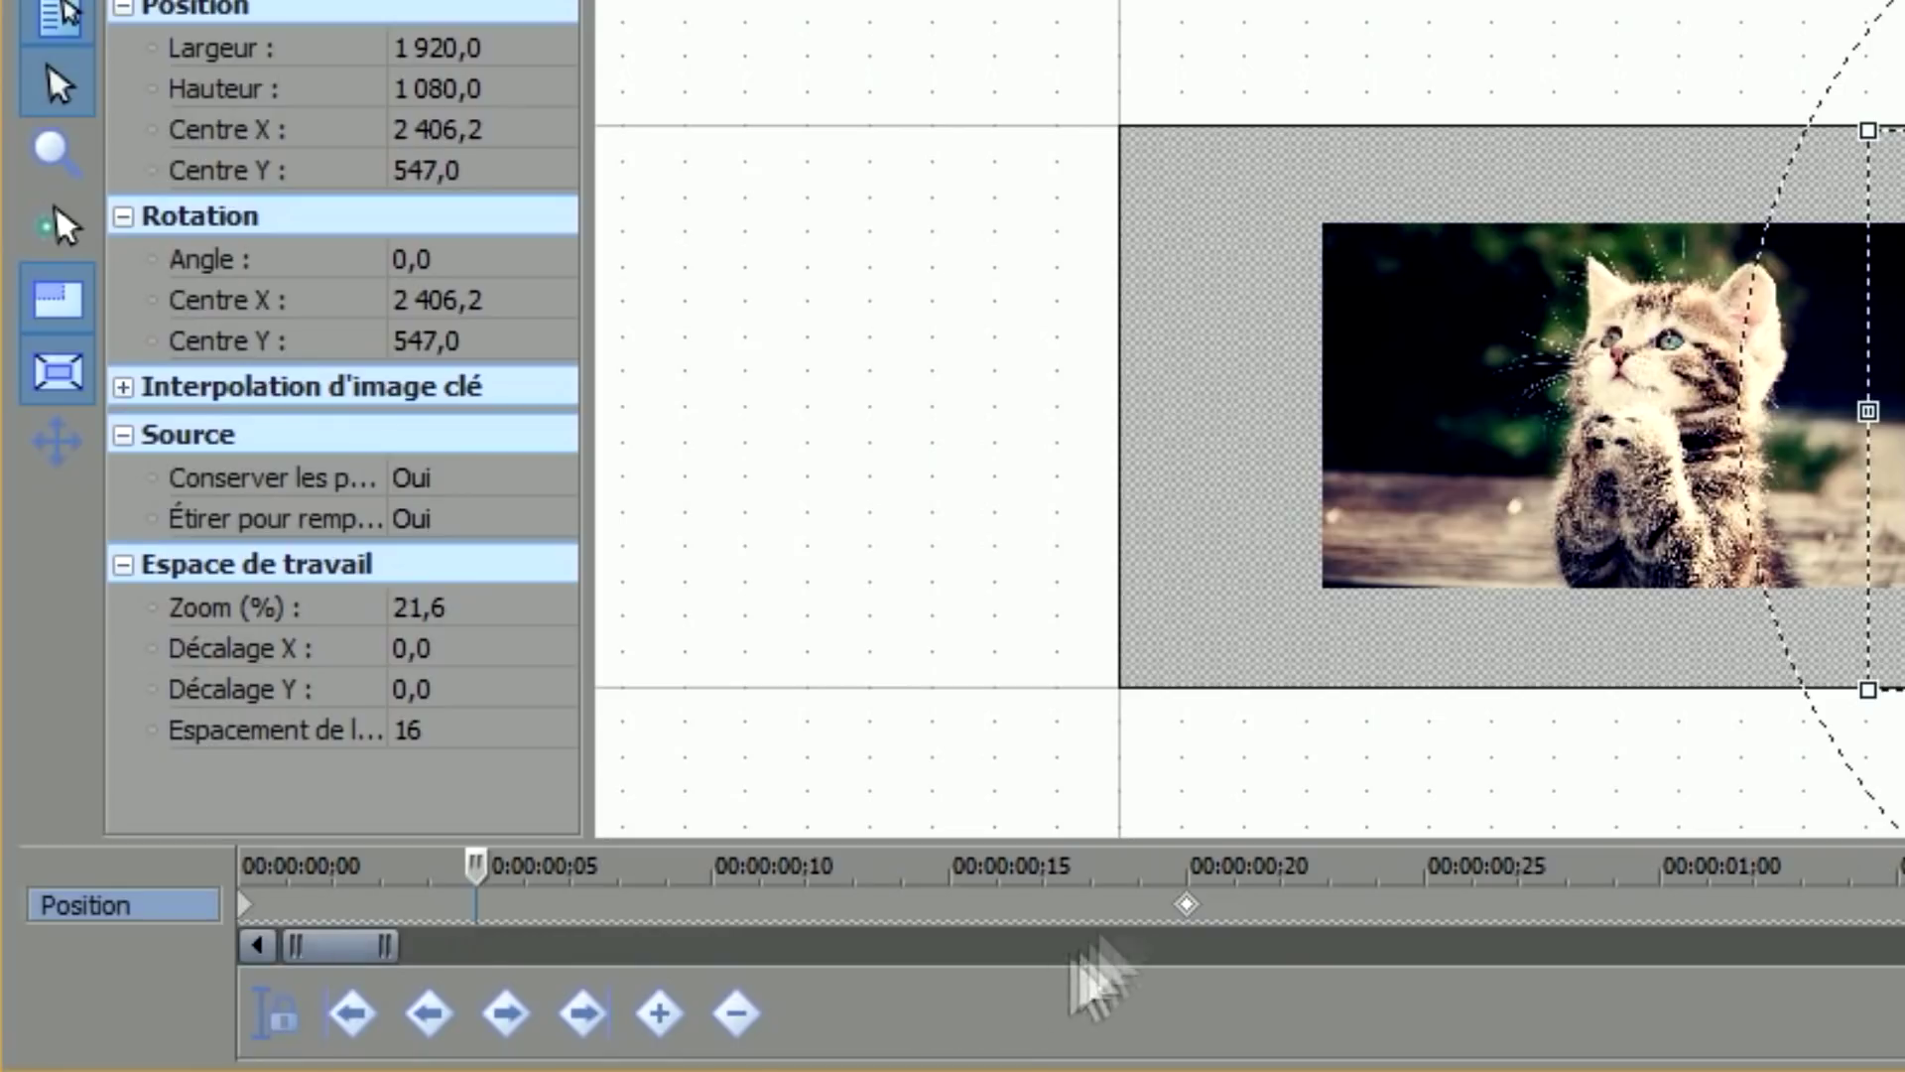
{"action": "left_click_drag", "start_coordinate": [1186, 905], "coordinate": [474, 907]}
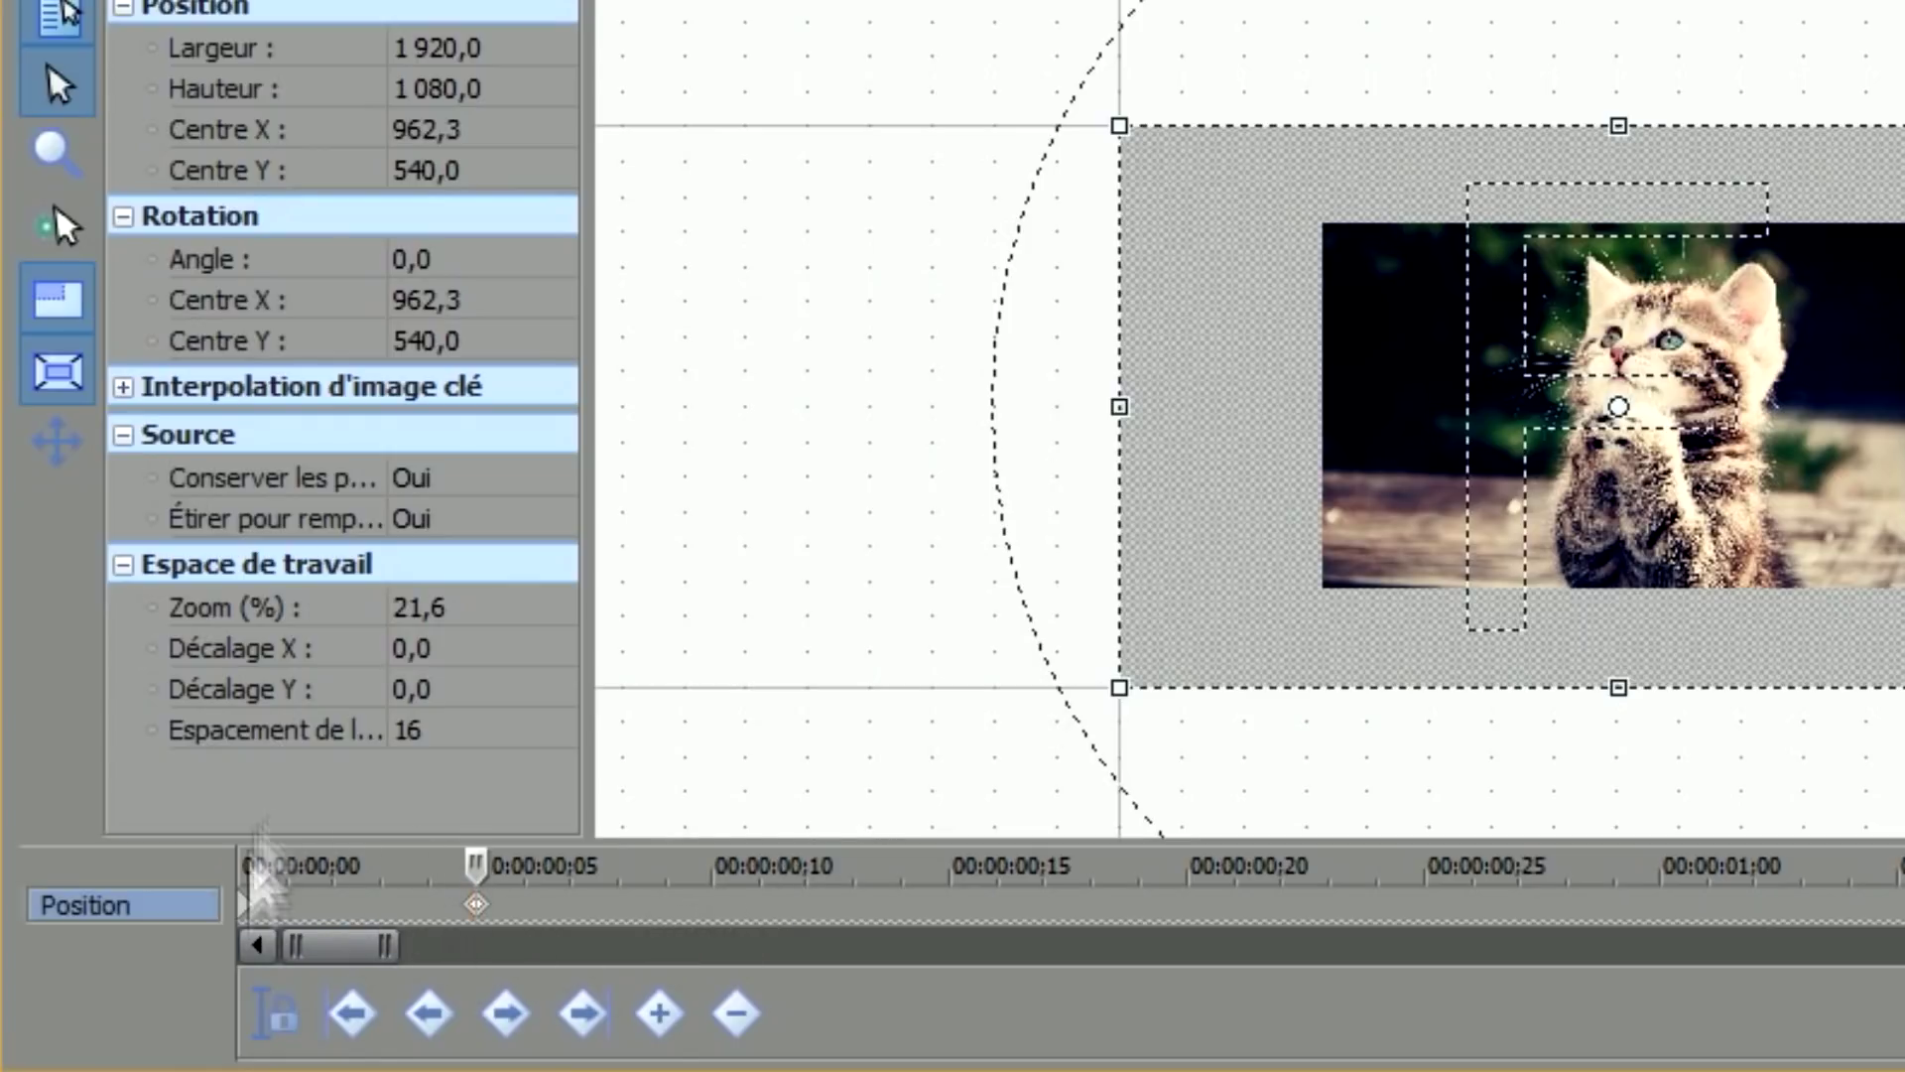
{"action": "left_click", "coordinate": [474, 904]}
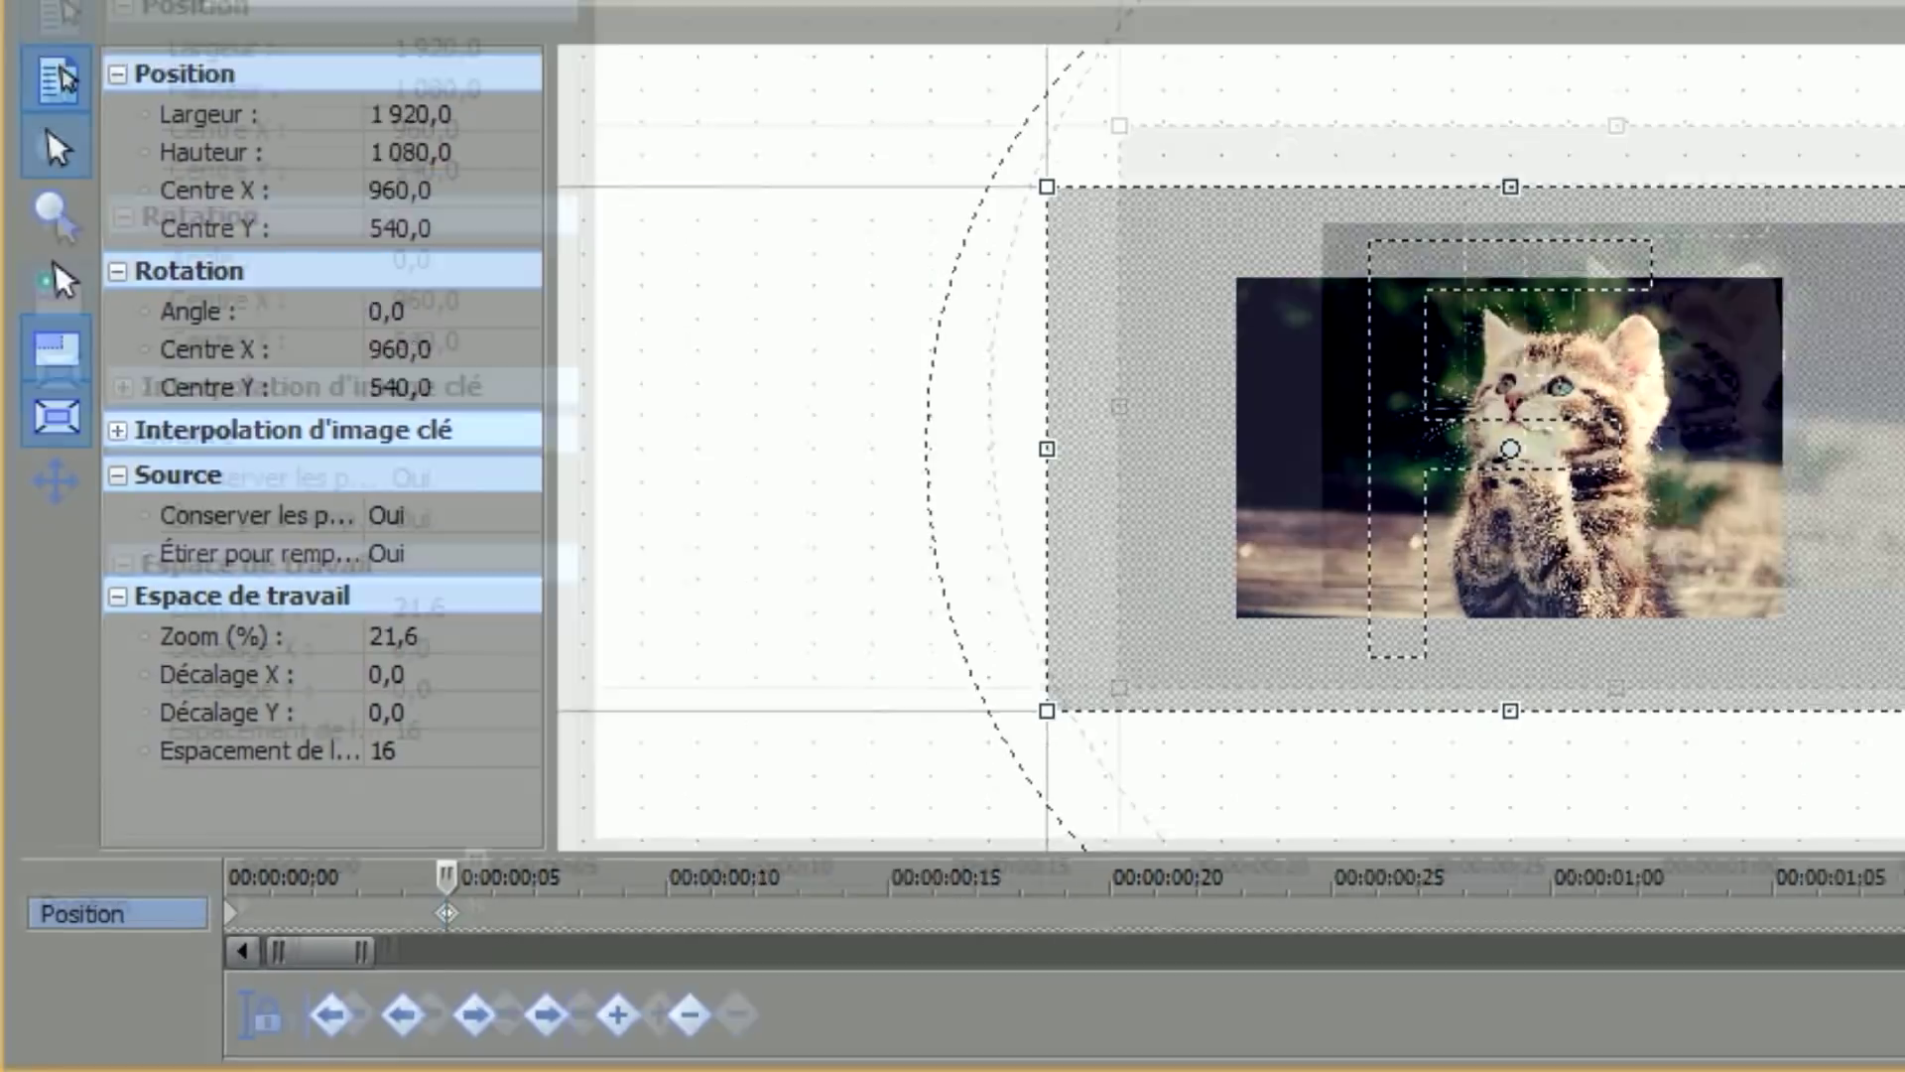
Play the video from the start to check the fast kitten entrance, and close the pan/crop settings window.
{"action": "left_click_drag", "start_coordinate": [1171, 301], "coordinate": [1176, 866]}
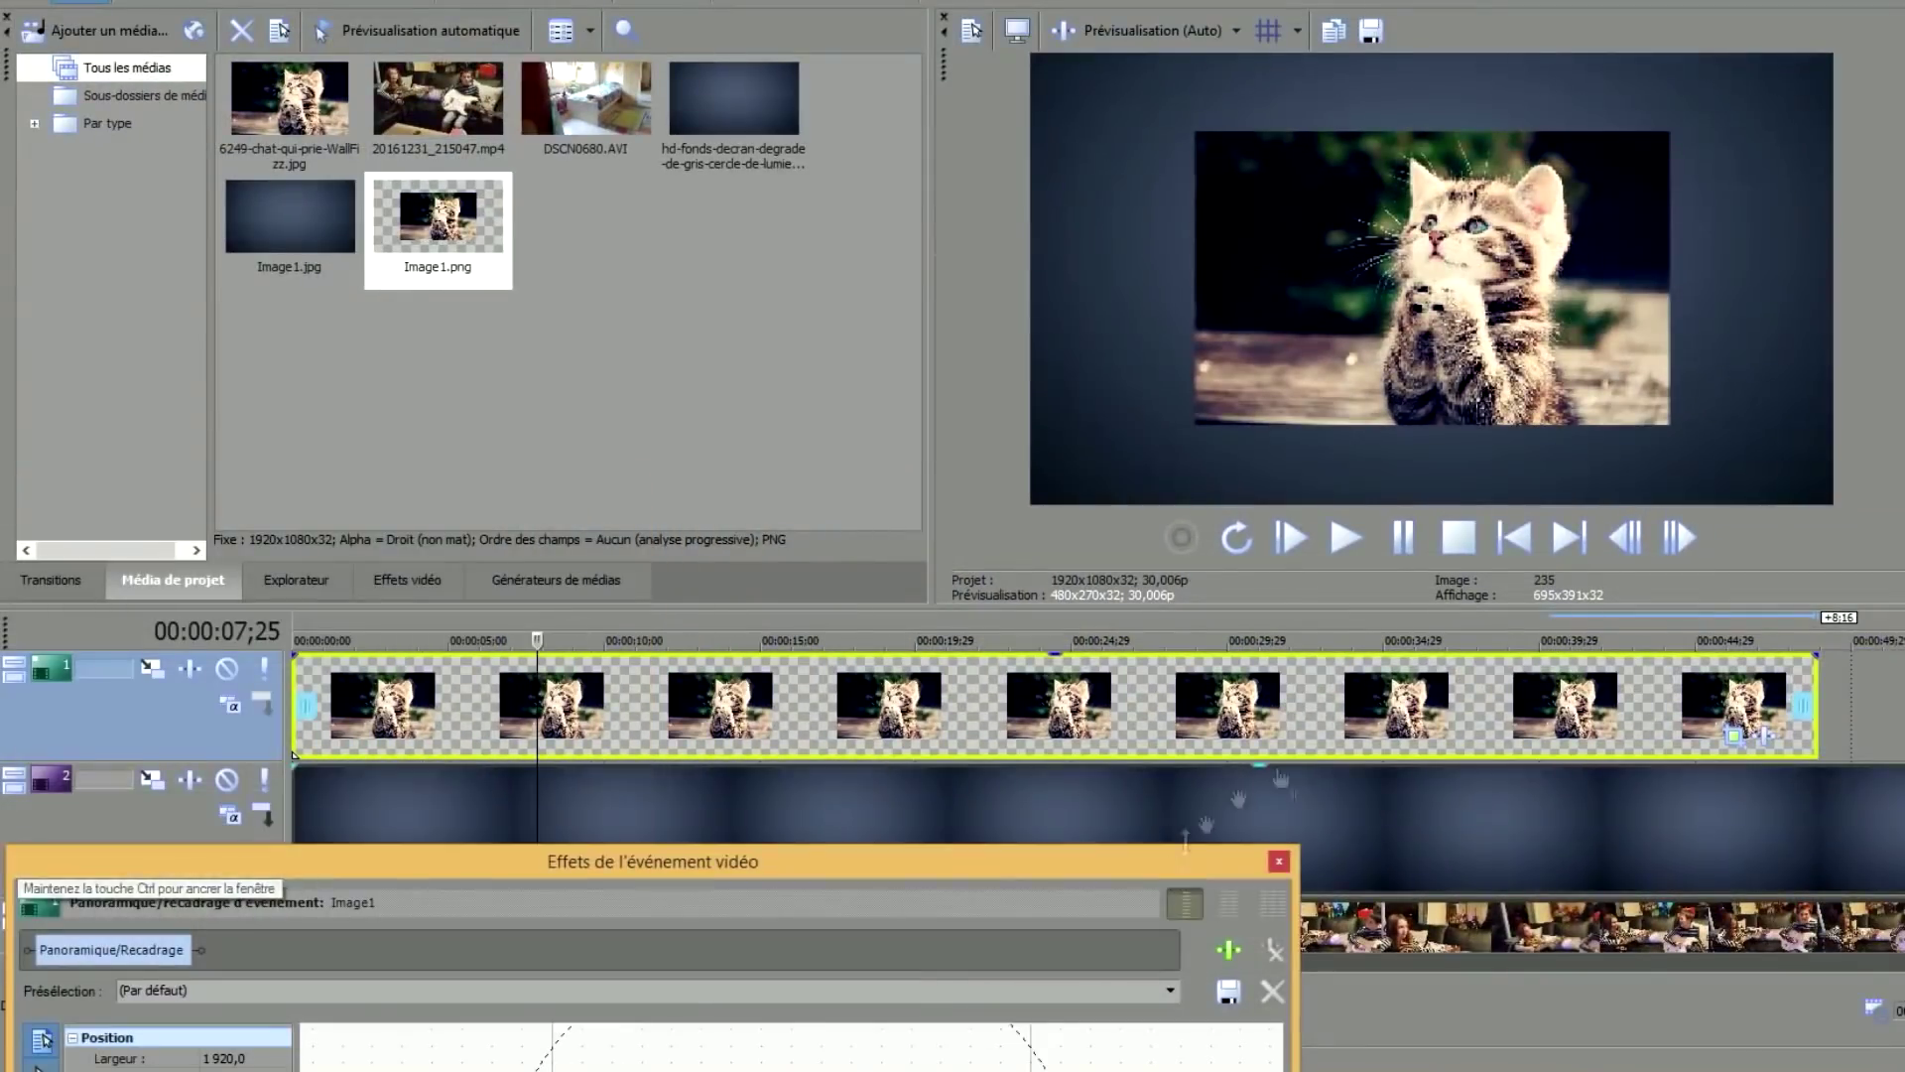
{"action": "left_click", "coordinate": [1515, 538]}
{"action": "left_click", "coordinate": [1349, 546]}
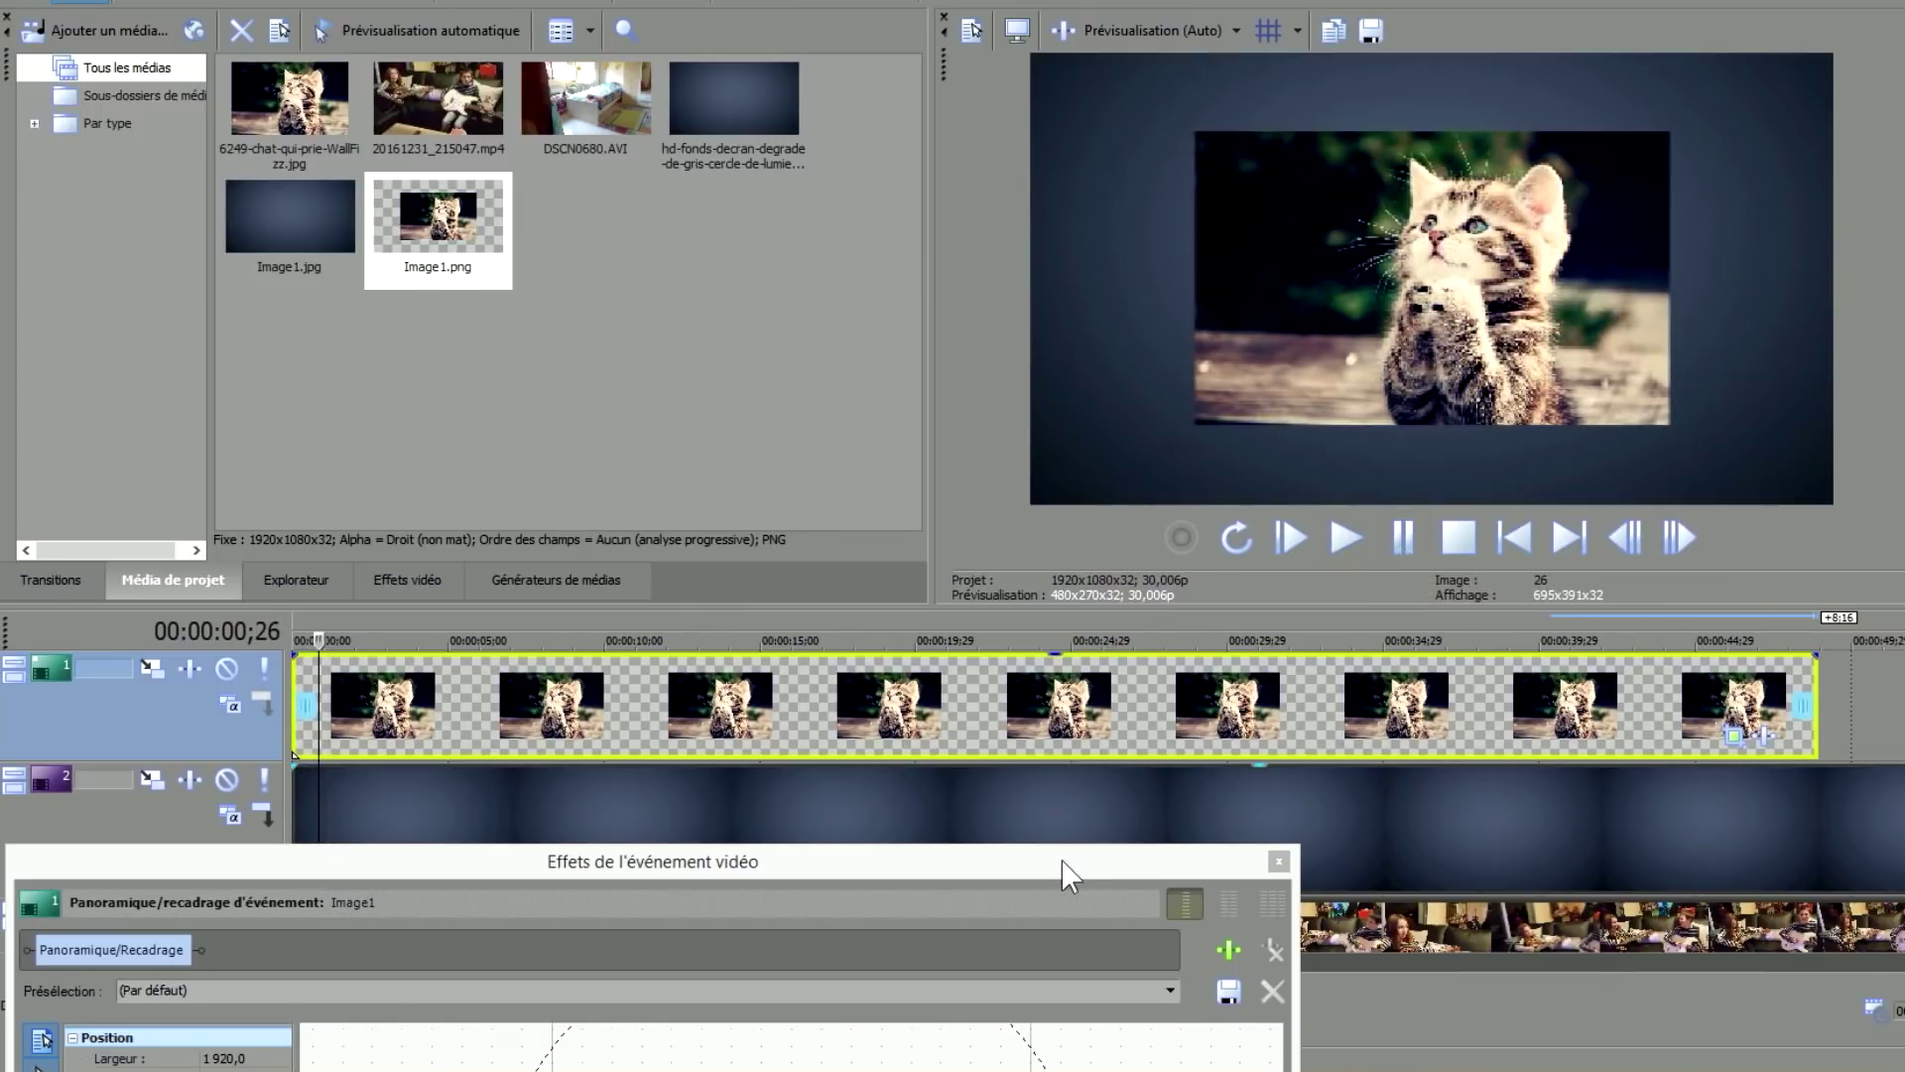
{"action": "left_click_drag", "start_coordinate": [1068, 862], "coordinate": [1087, 349]}
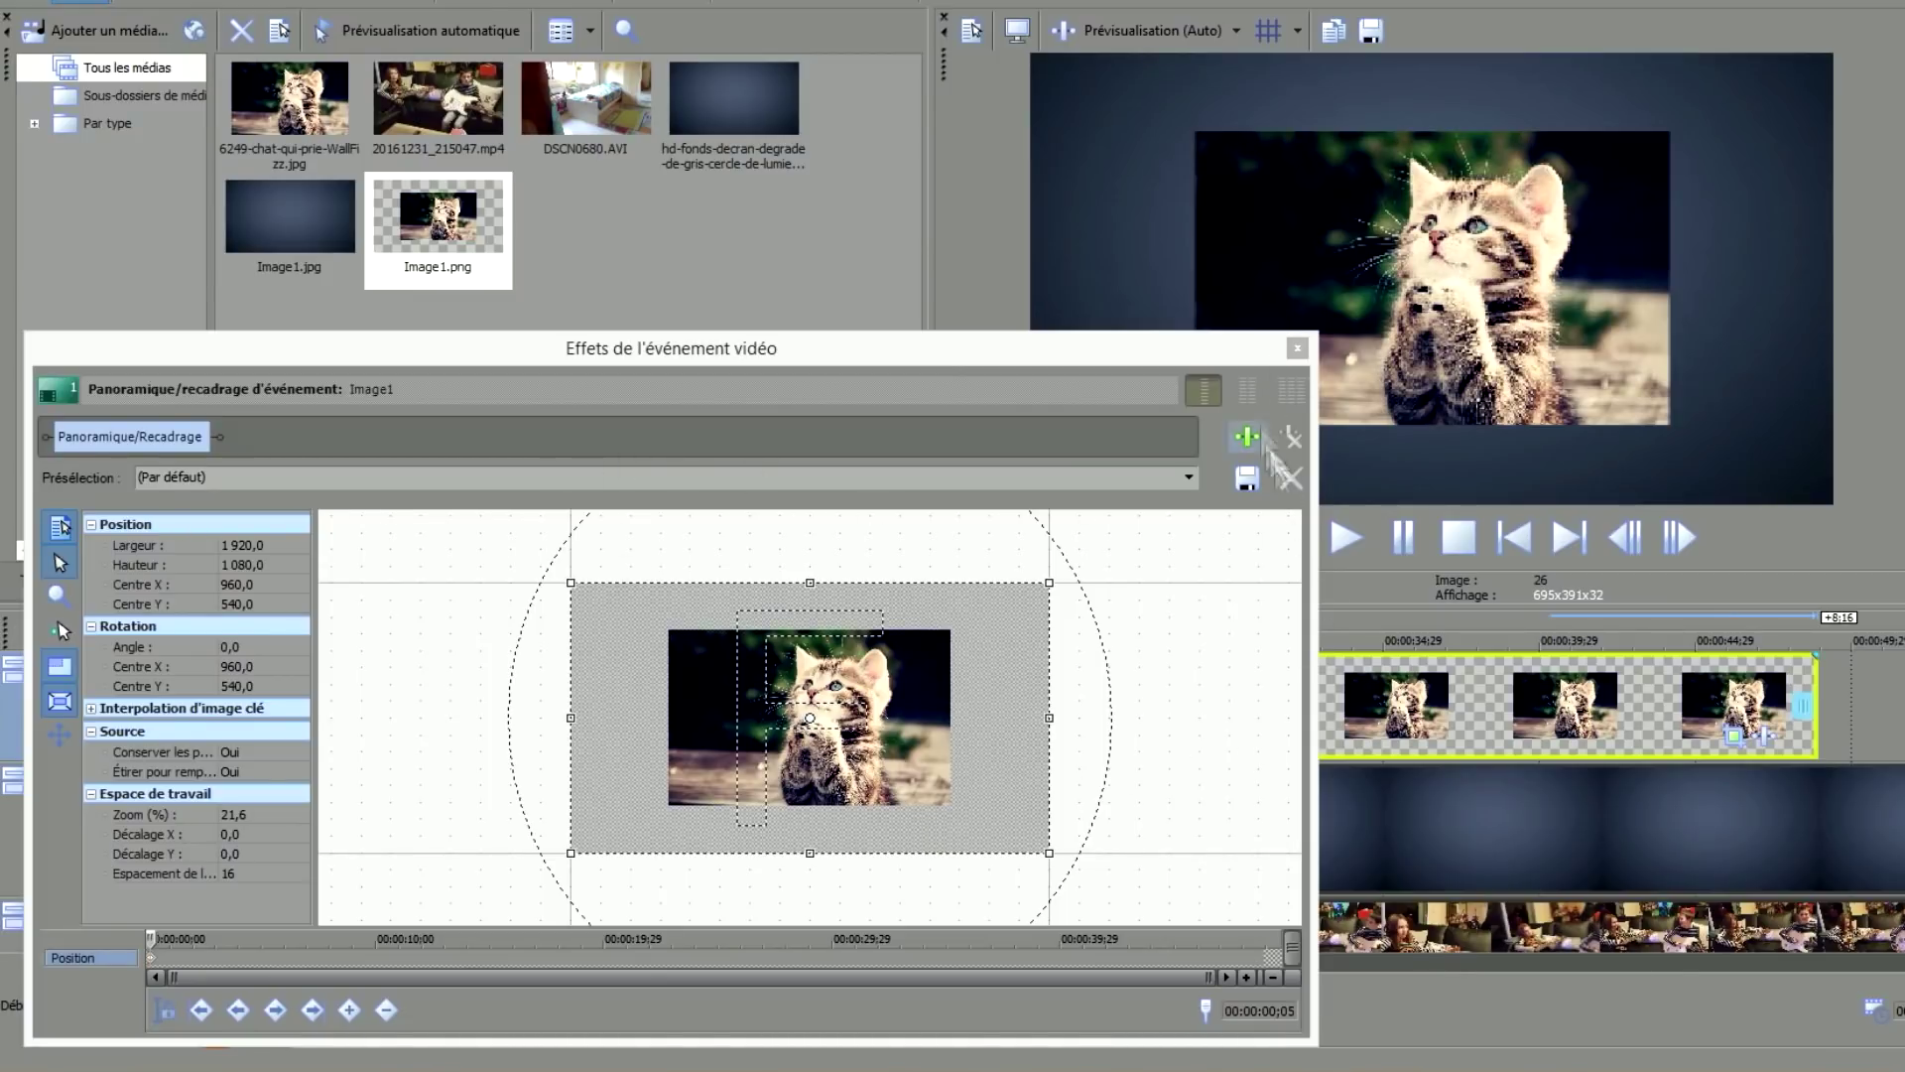
{"action": "left_click", "coordinate": [1298, 349]}
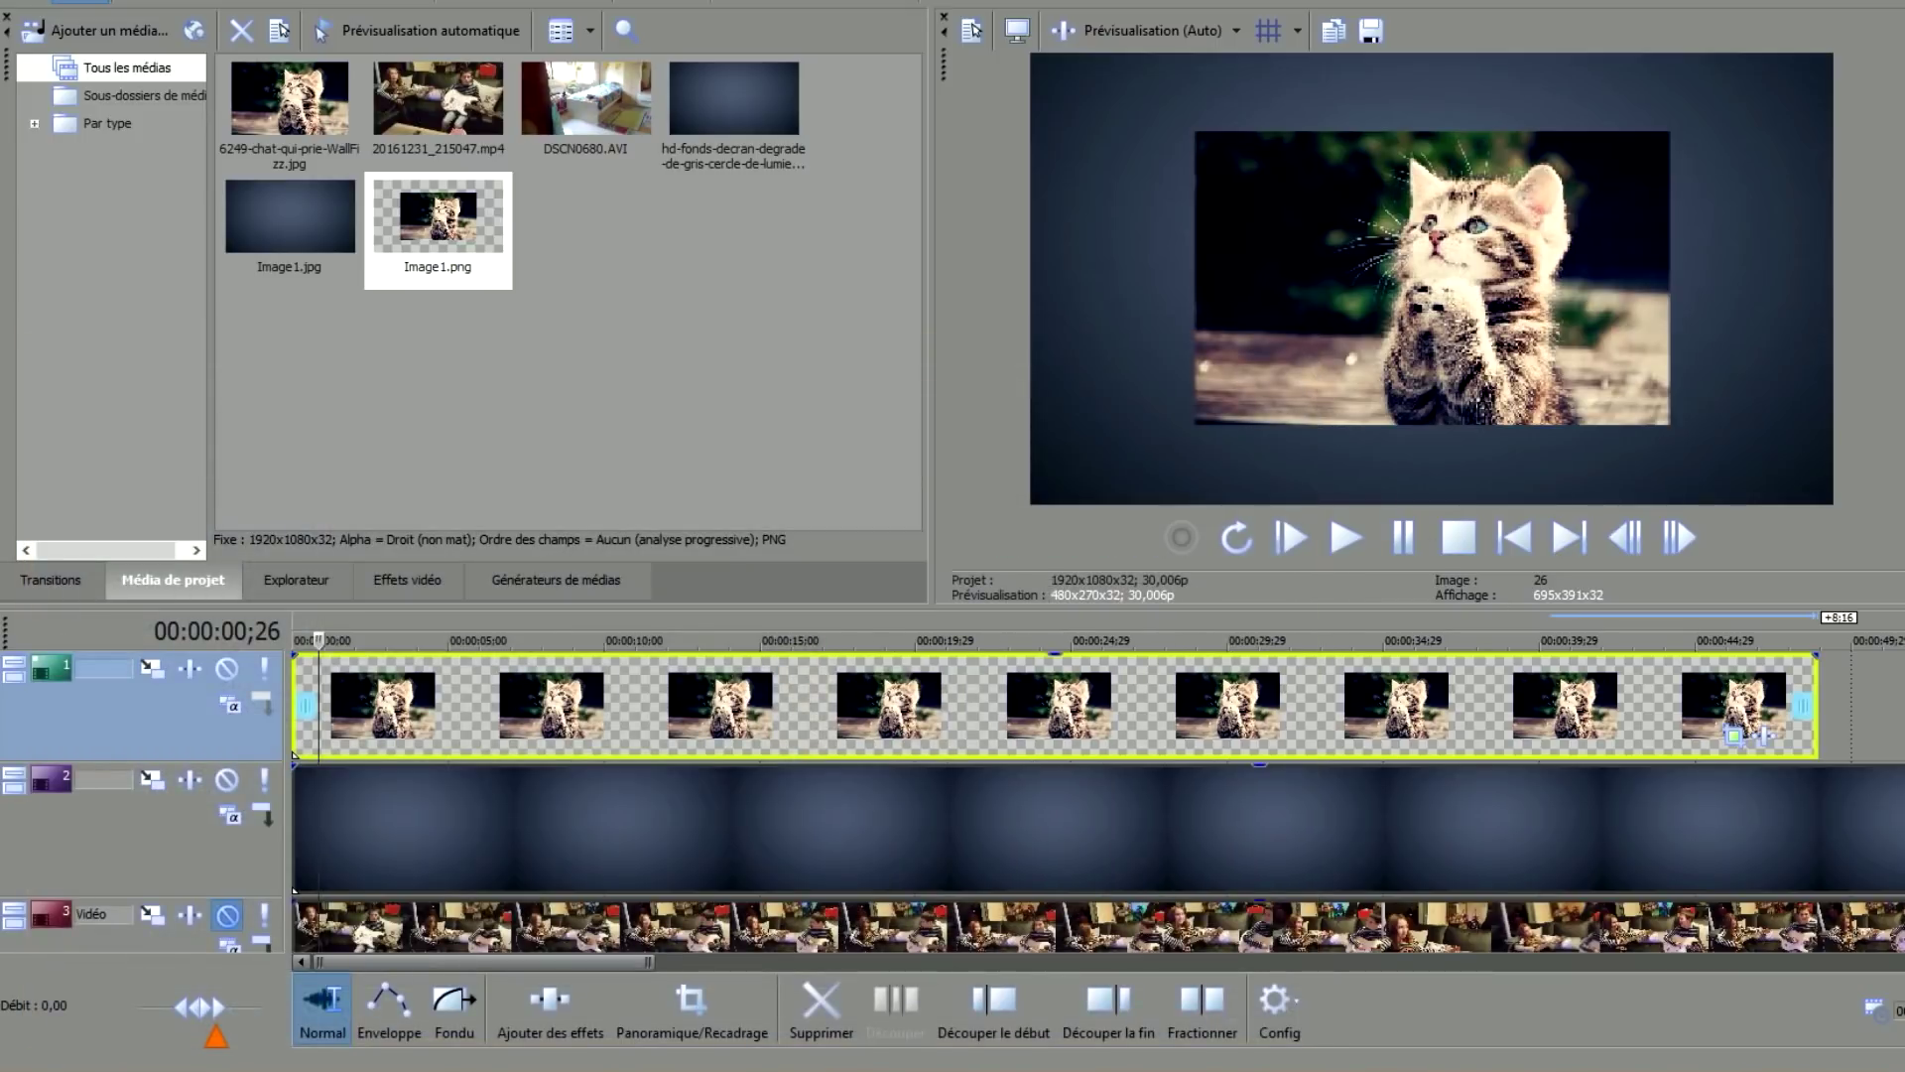
Look over the lower tracks and review the opening of the kitten clip from the start of the timeline.
{"action": "scroll", "coordinate": [34, 893], "scroll_direction": "down", "scroll_amount": 2}
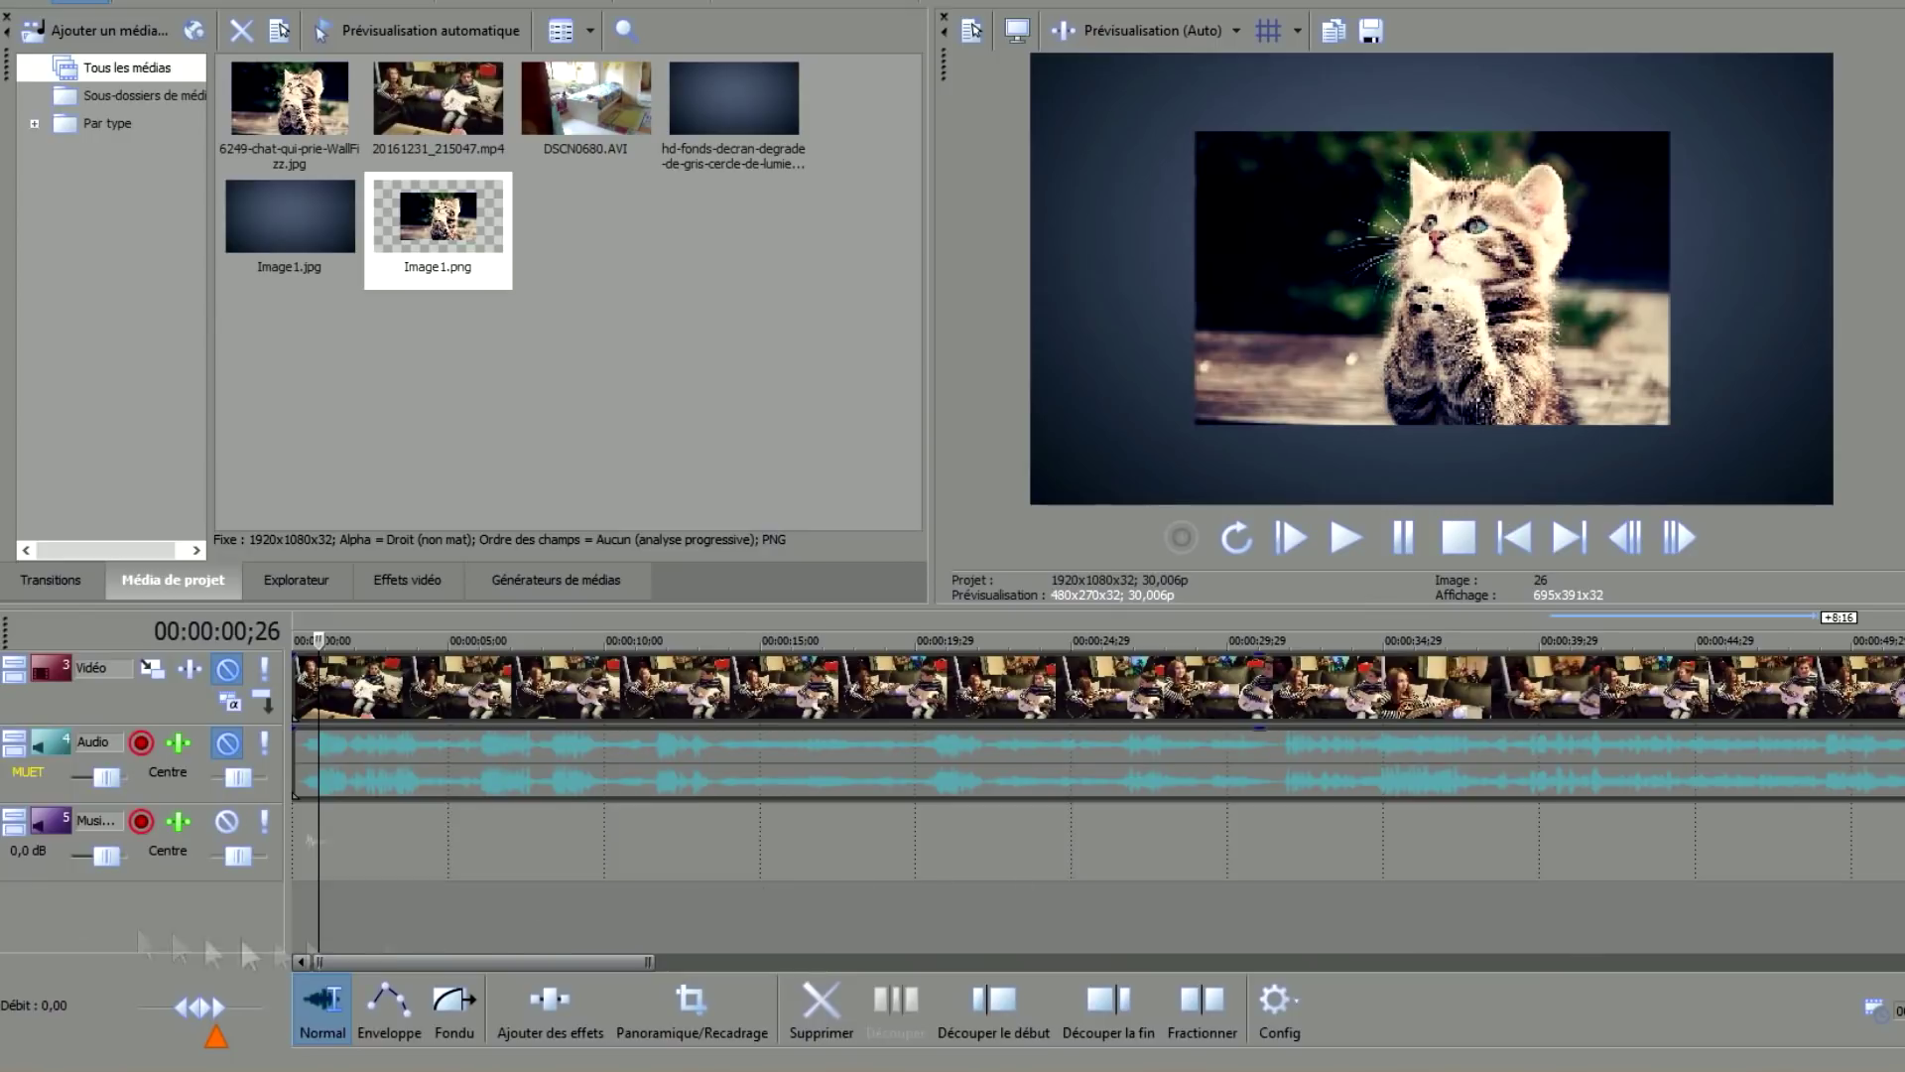
{"action": "left_click", "coordinate": [522, 838]}
{"action": "scroll", "coordinate": [675, 883], "scroll_direction": "up", "scroll_amount": 2}
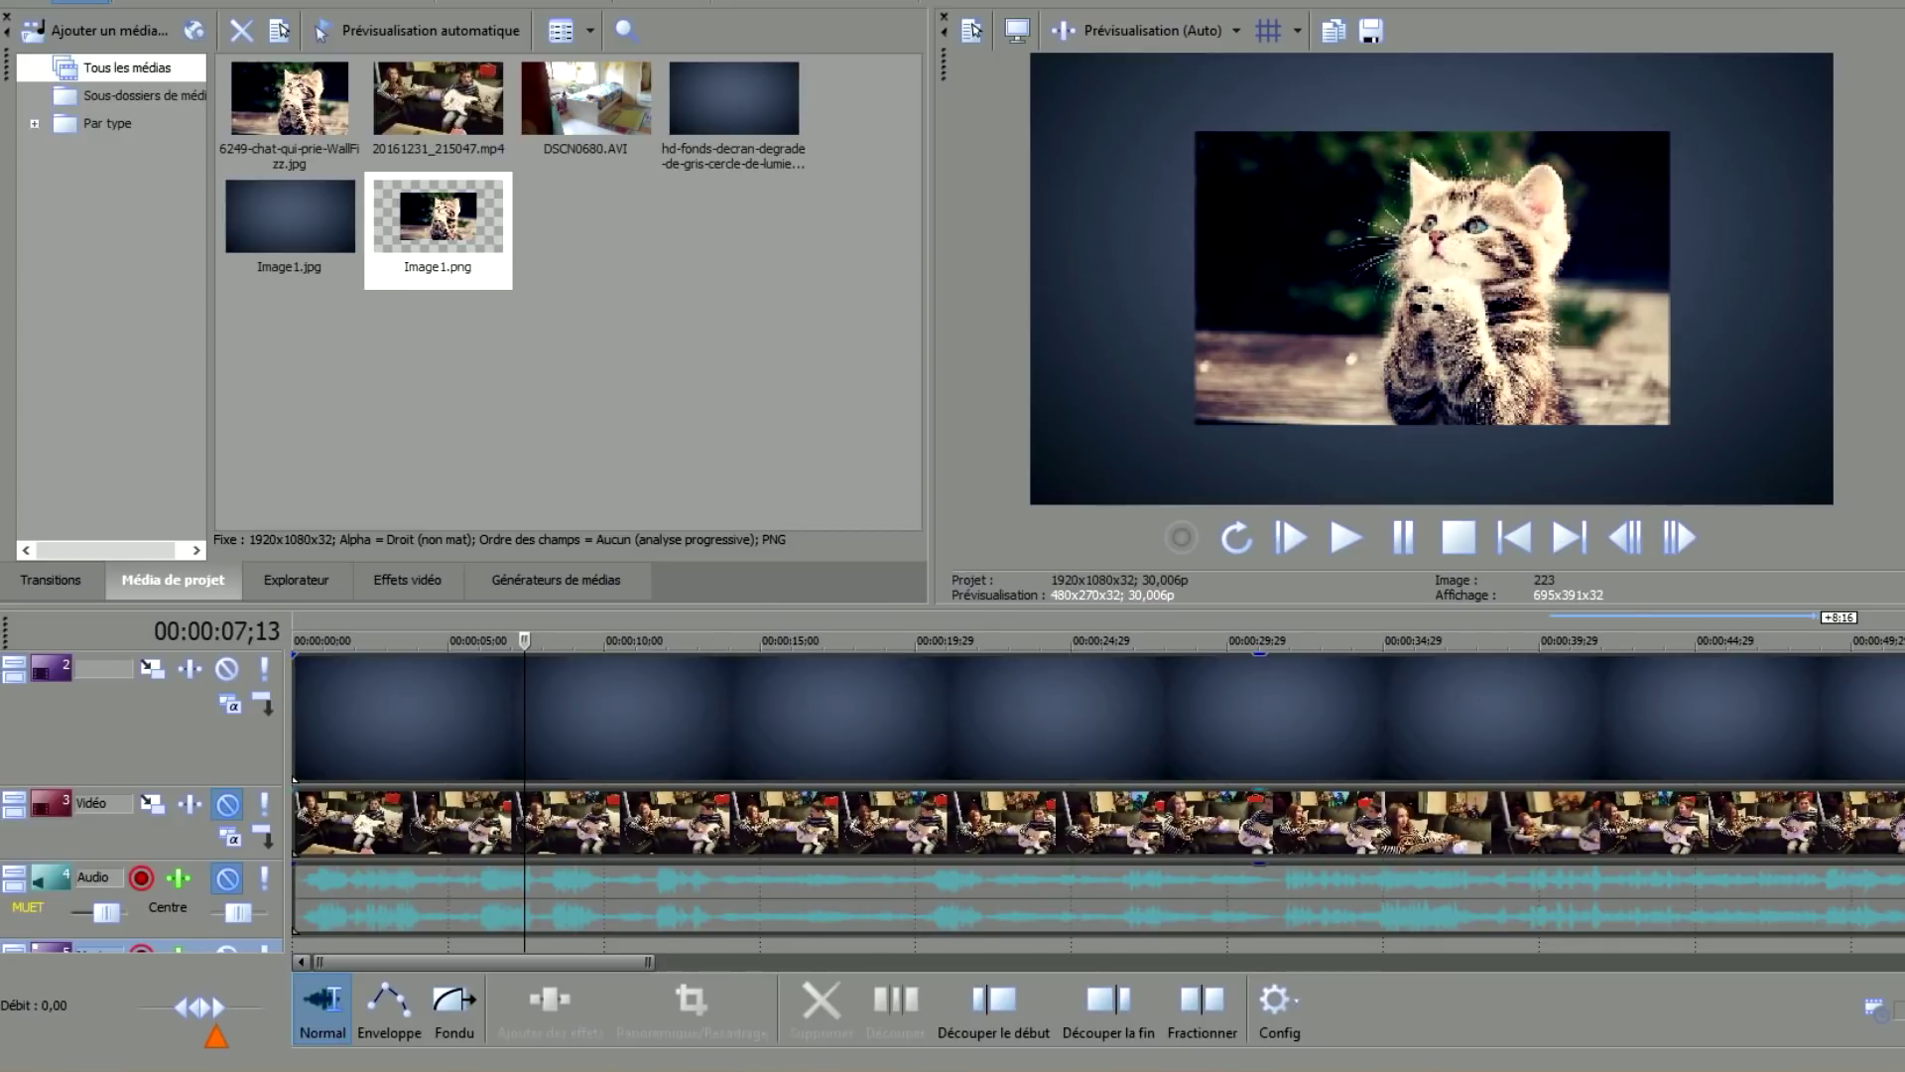
{"action": "scroll", "coordinate": [1099, 802], "scroll_direction": "up", "scroll_amount": 2}
{"action": "key", "text": "Home"}
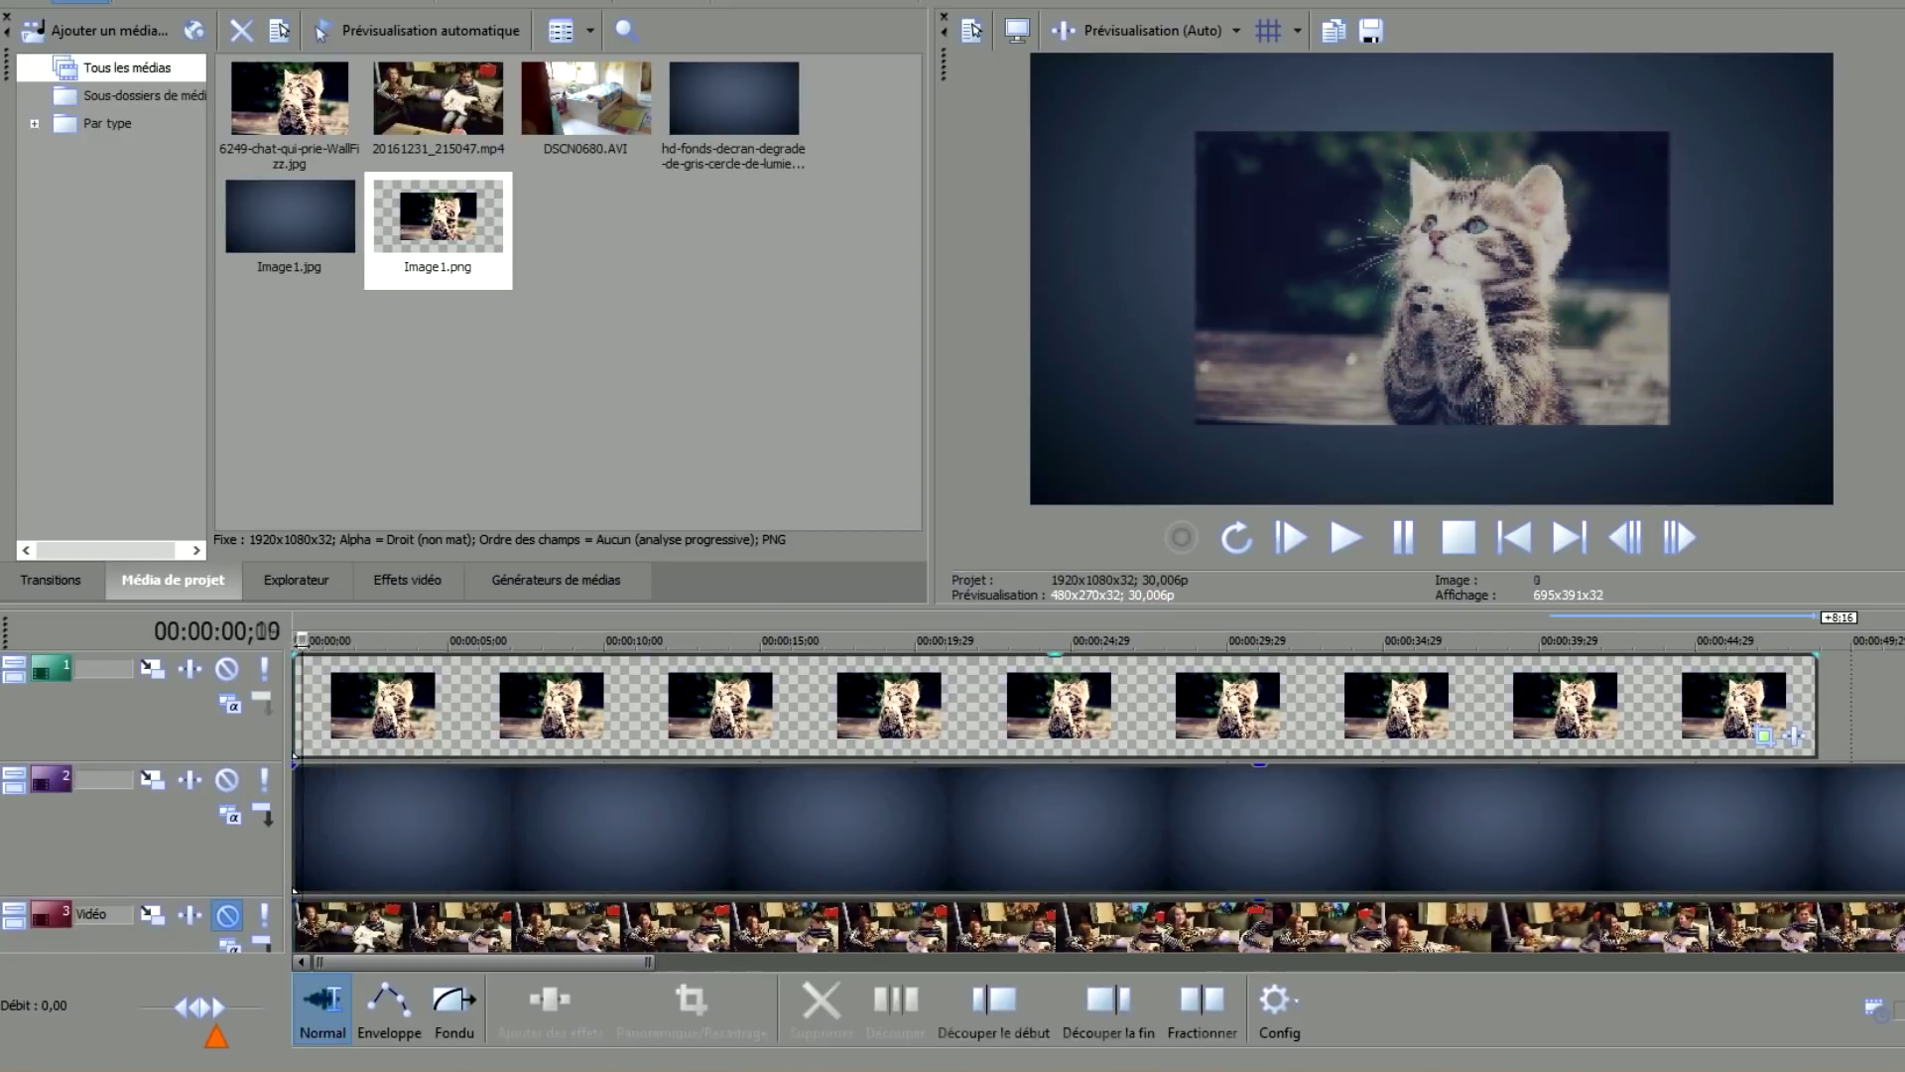
{"action": "scroll", "coordinate": [710, 851], "scroll_direction": "up", "scroll_amount": 4}
{"action": "left_click_drag", "start_coordinate": [720, 646], "coordinate": [463, 642]}
Delete the kitten clip from track 1 of the timeline.
{"action": "scroll", "coordinate": [1178, 841], "scroll_direction": "down", "scroll_amount": 10}
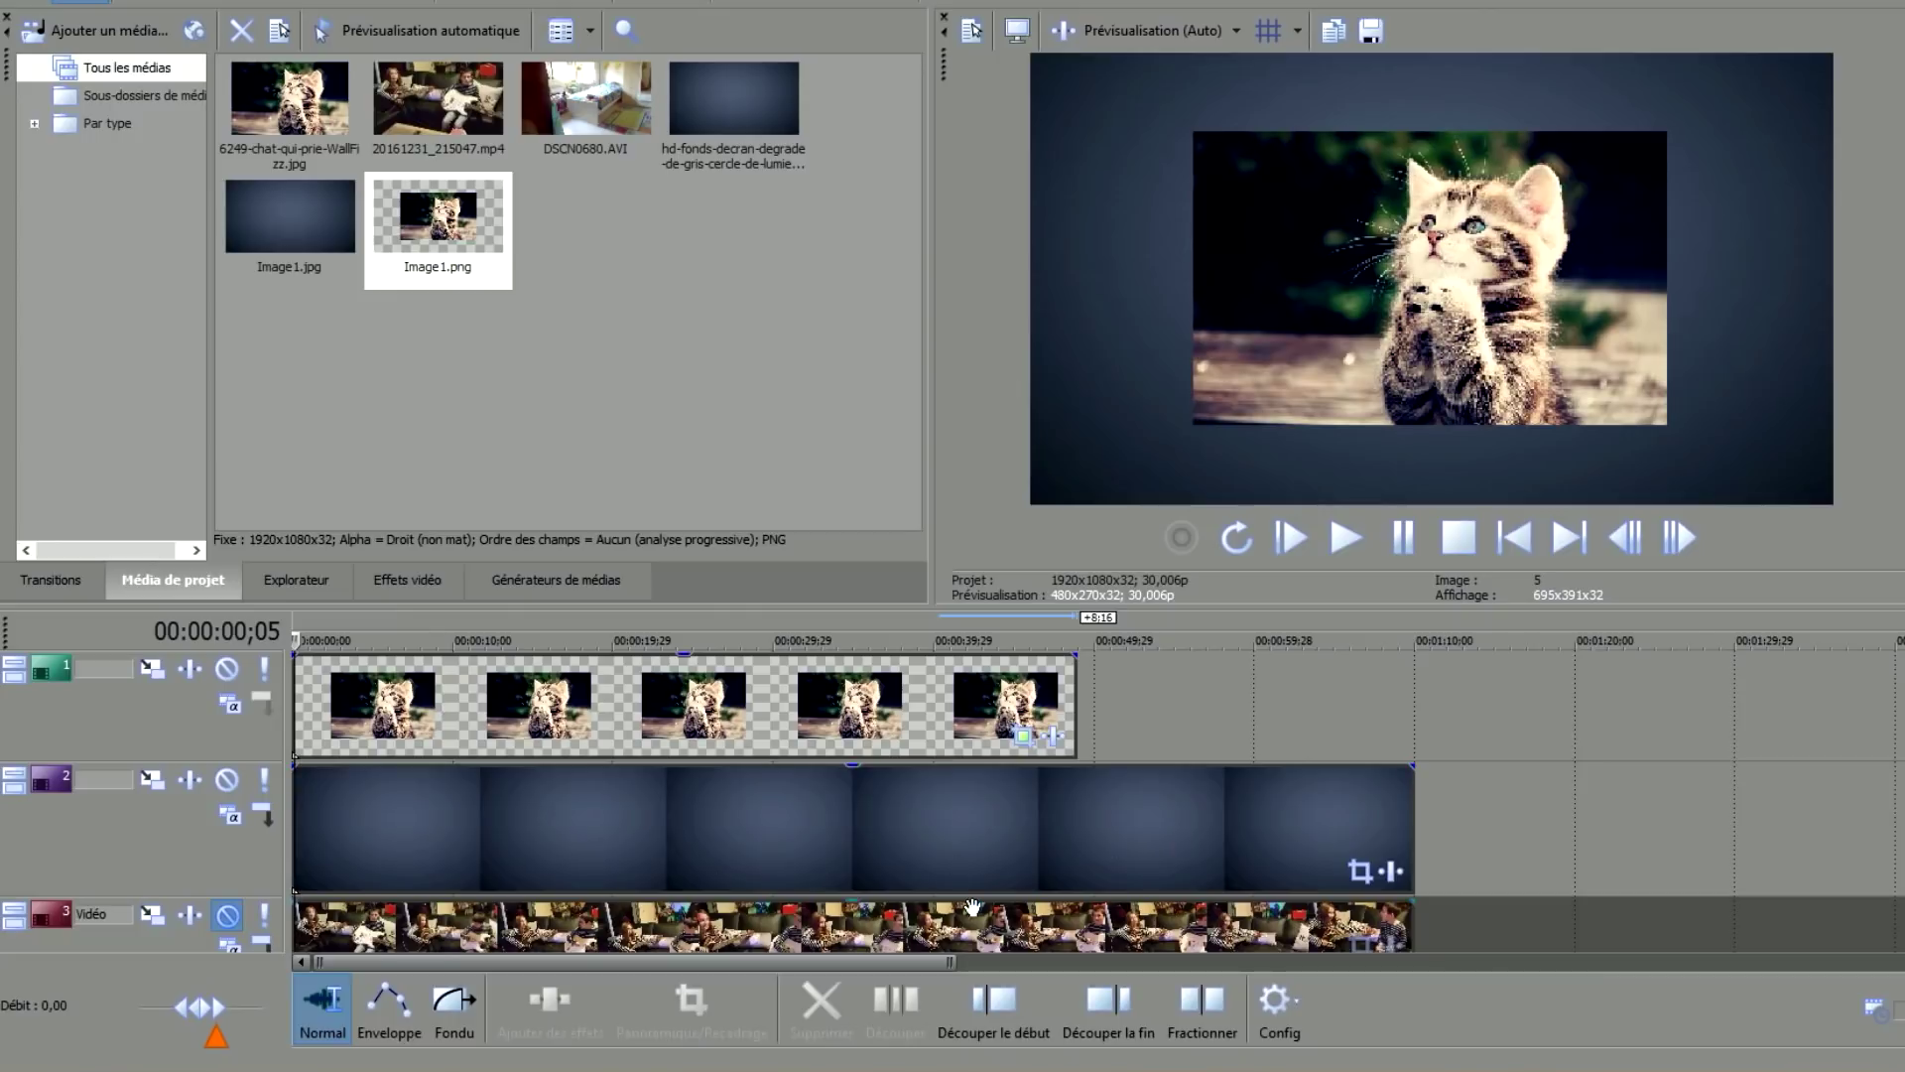
{"action": "left_click", "coordinate": [800, 729]}
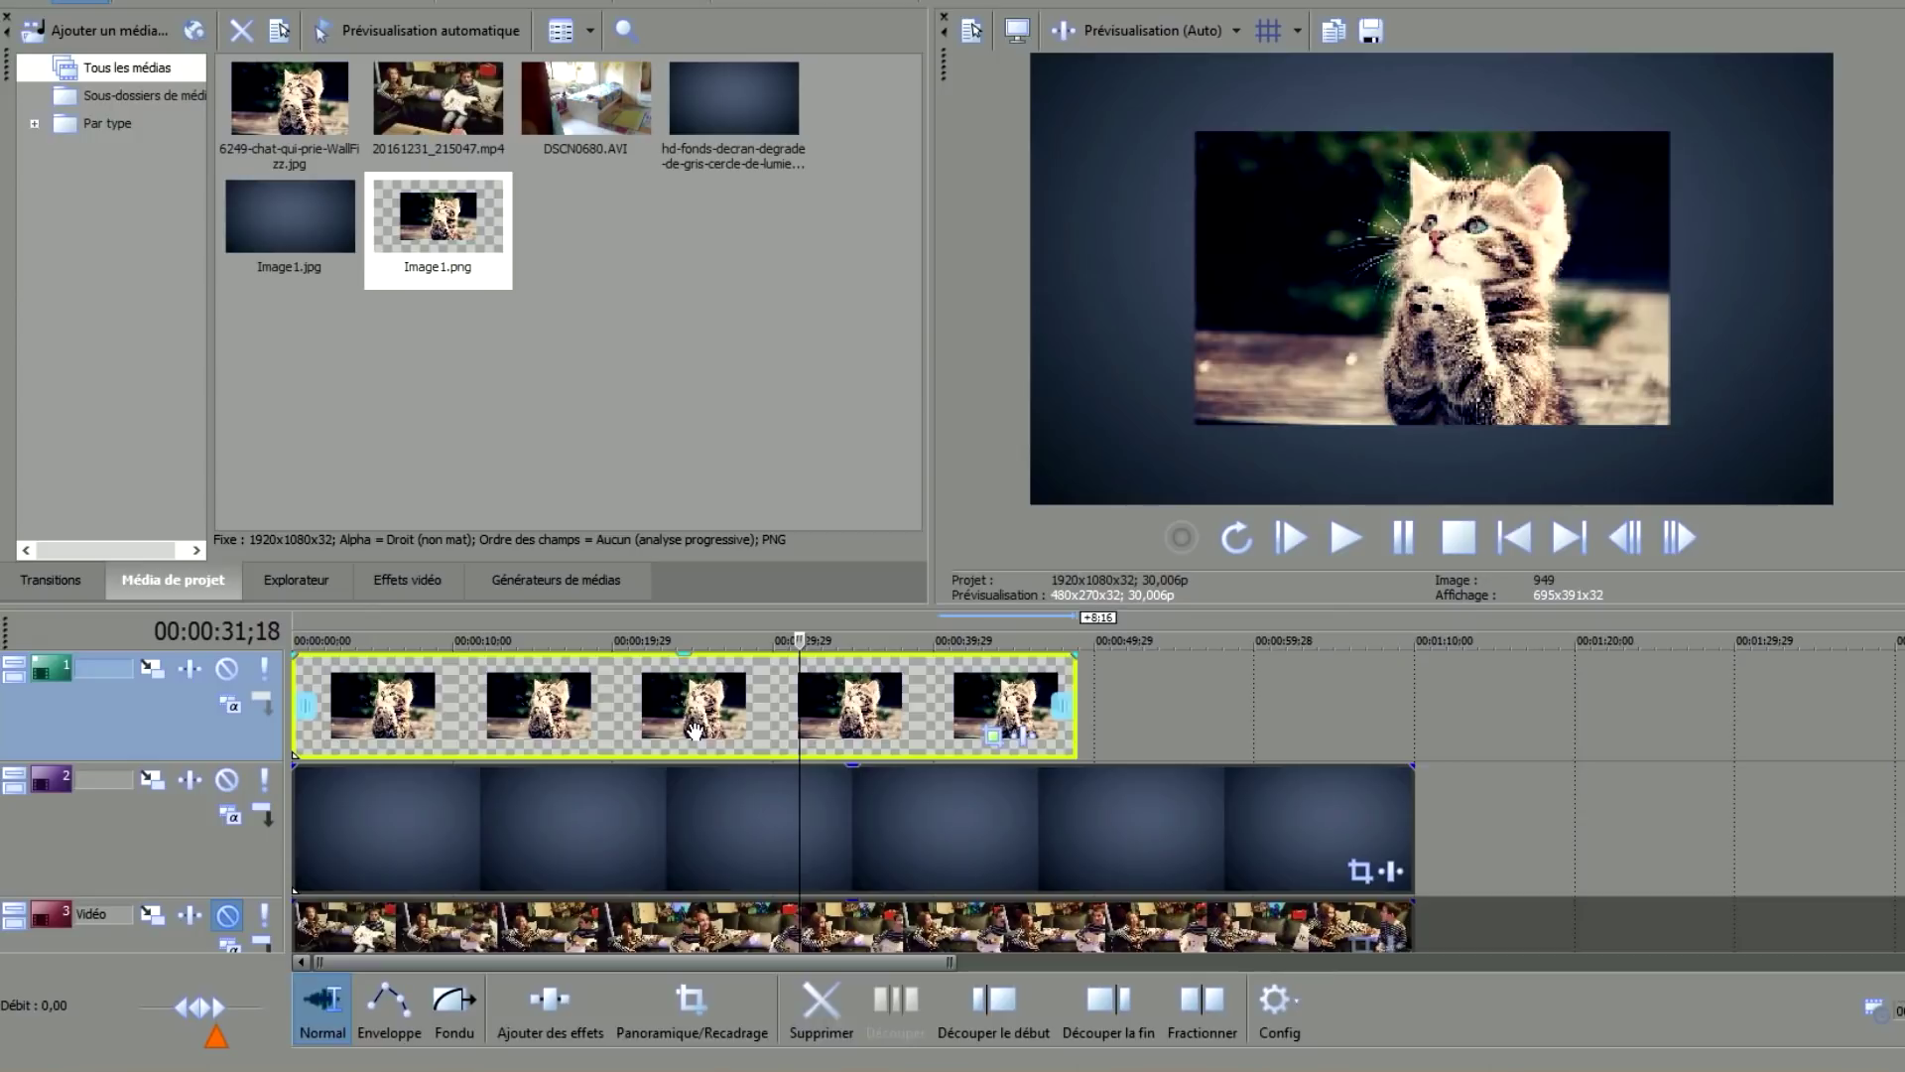
{"action": "key", "text": "Delete"}
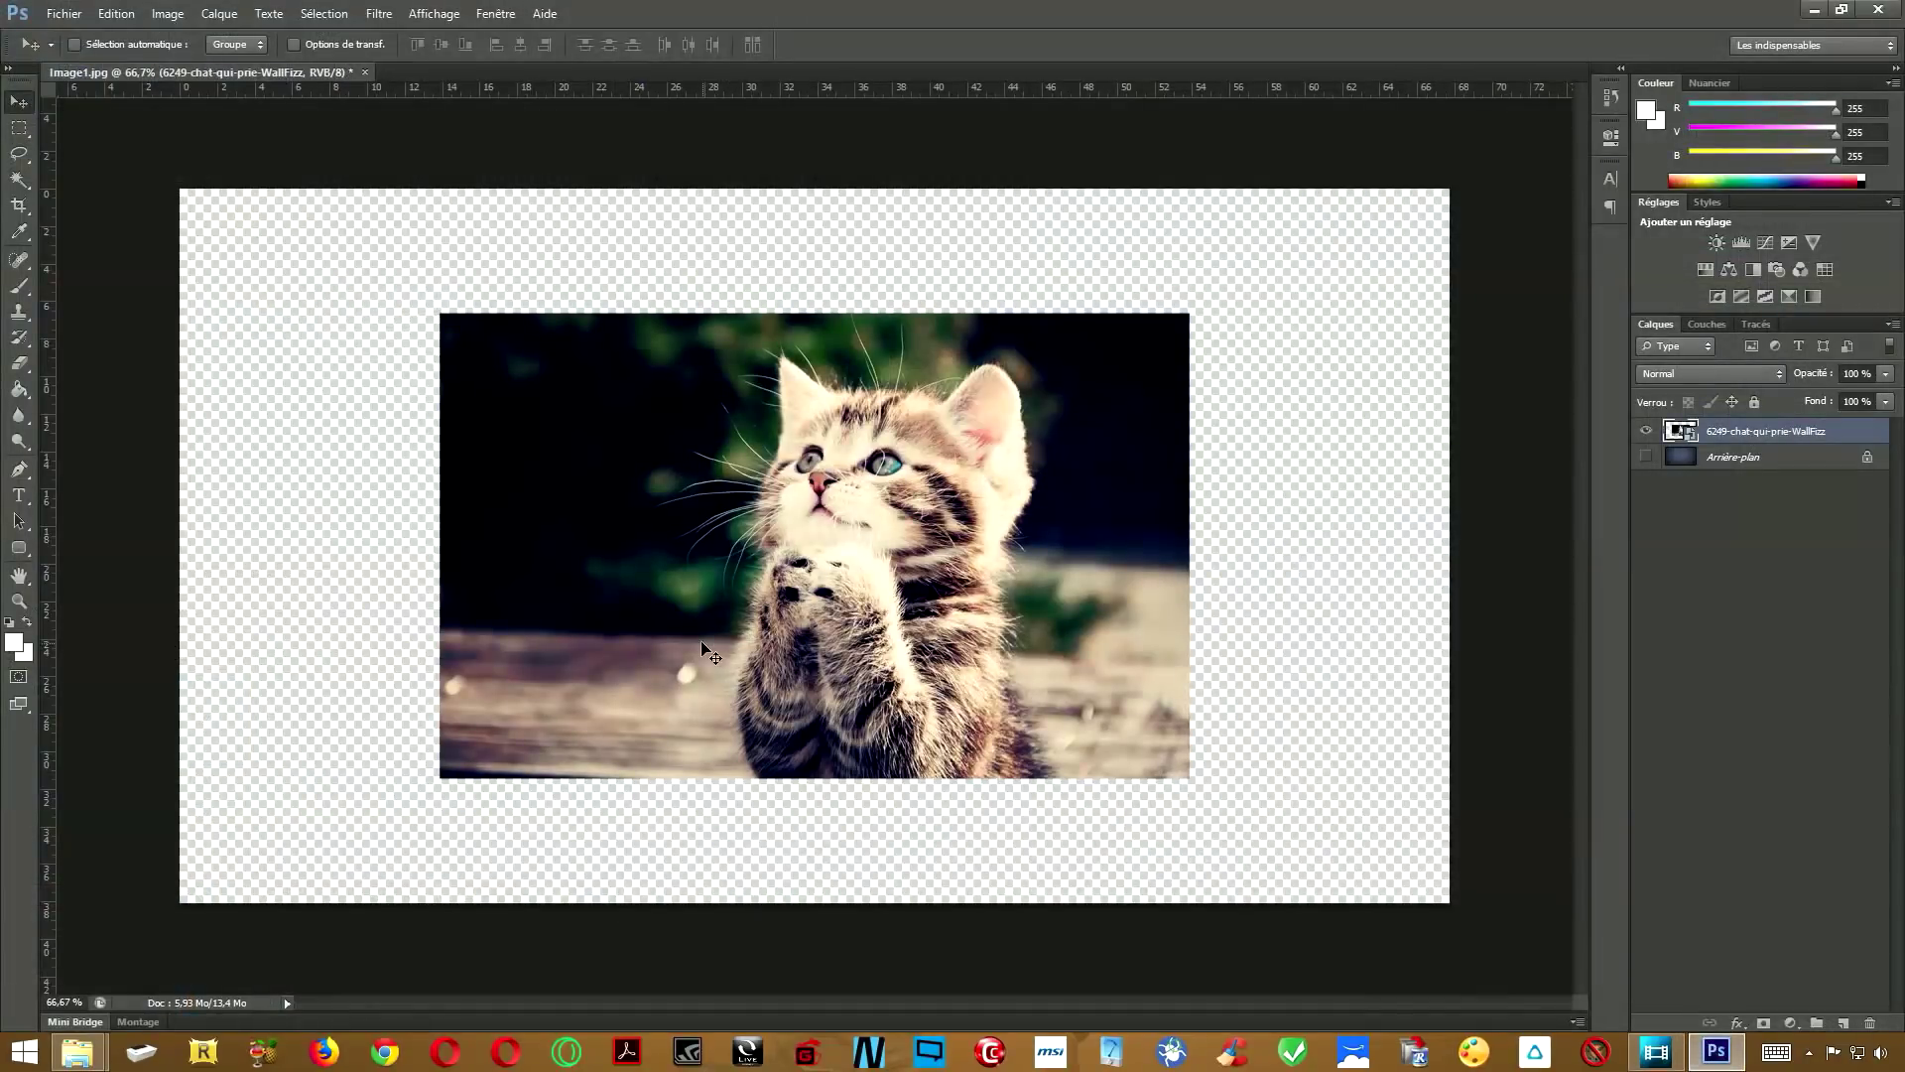
In Photoshop, show the Arrière-plan layer and delete the kitten layer.
{"action": "left_click", "coordinate": [1646, 456]}
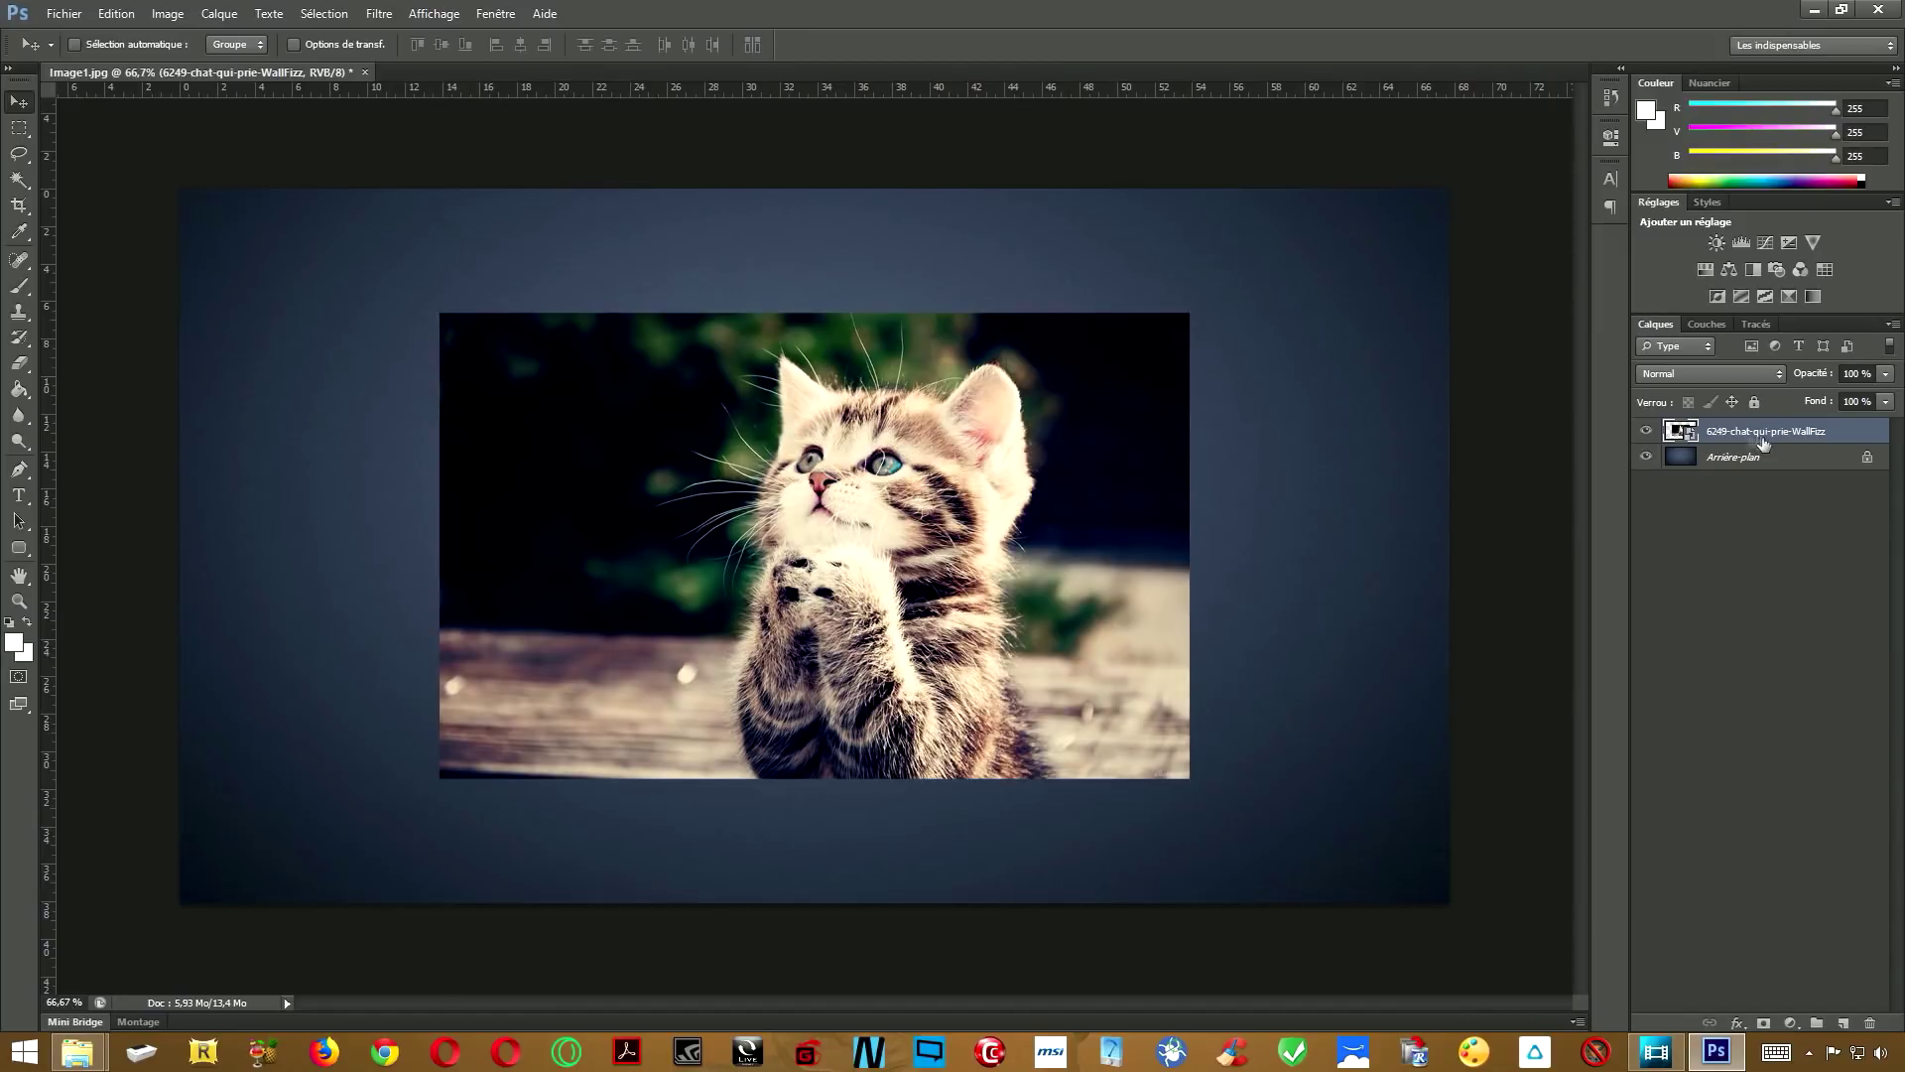
{"action": "key", "text": "Delete"}
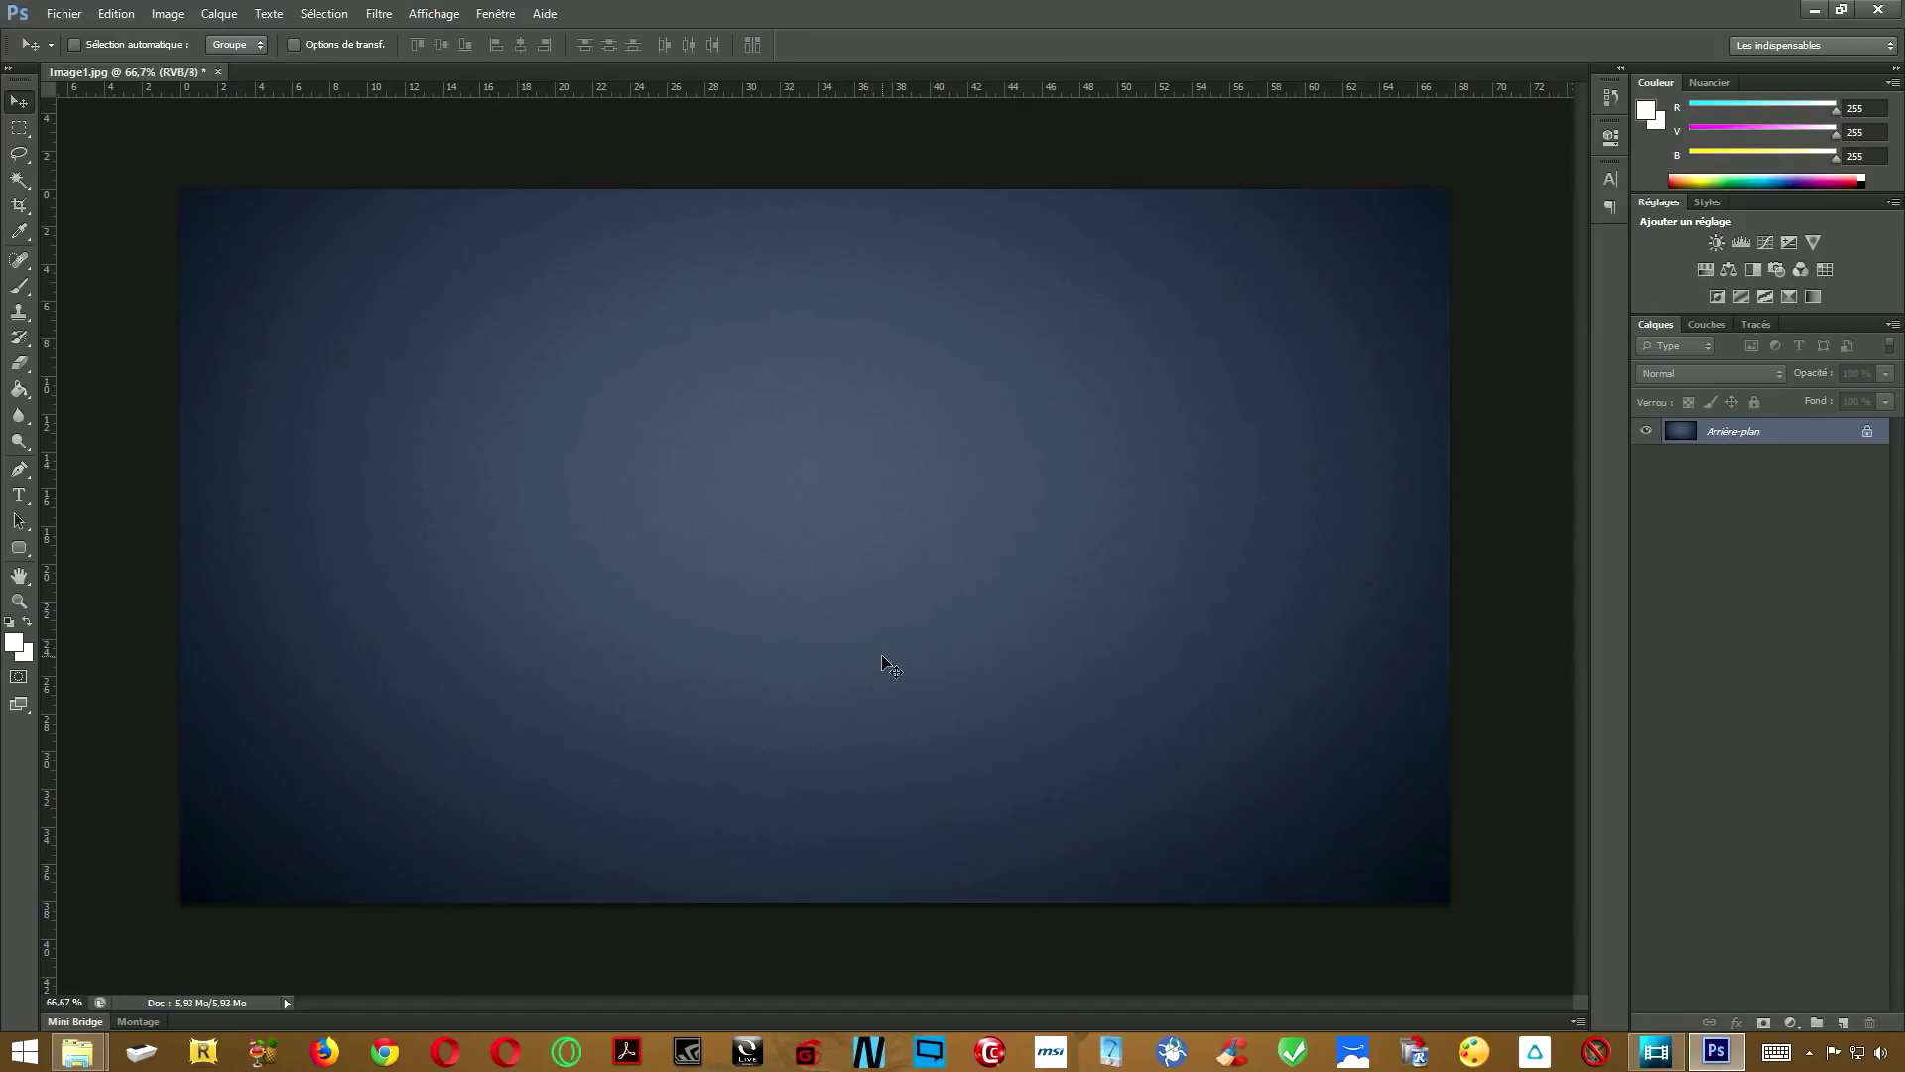
Place bath-2022661_960_720.png from the Téléchargements folder into the document.
{"action": "left_click", "coordinate": [64, 14]}
{"action": "left_click", "coordinate": [111, 335]}
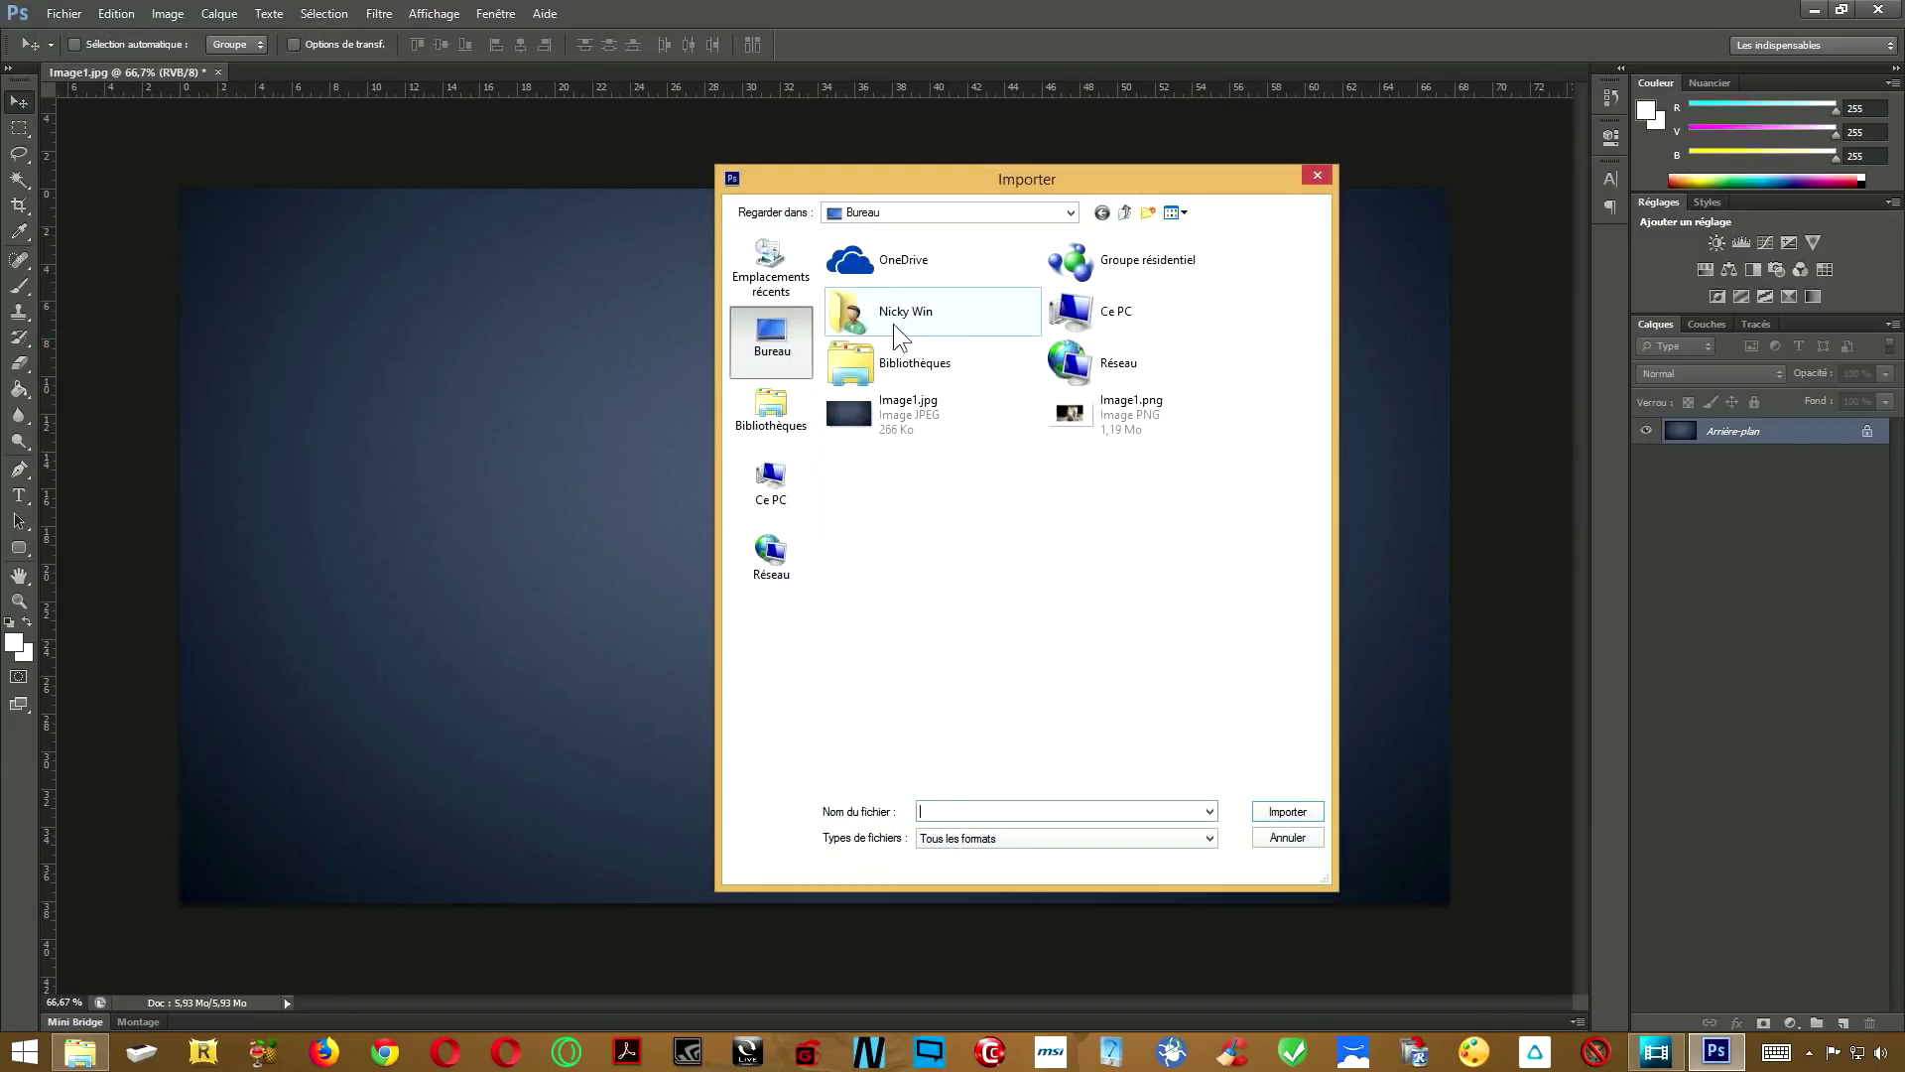
{"action": "left_click", "coordinate": [773, 497]}
{"action": "double_click", "coordinate": [948, 395]}
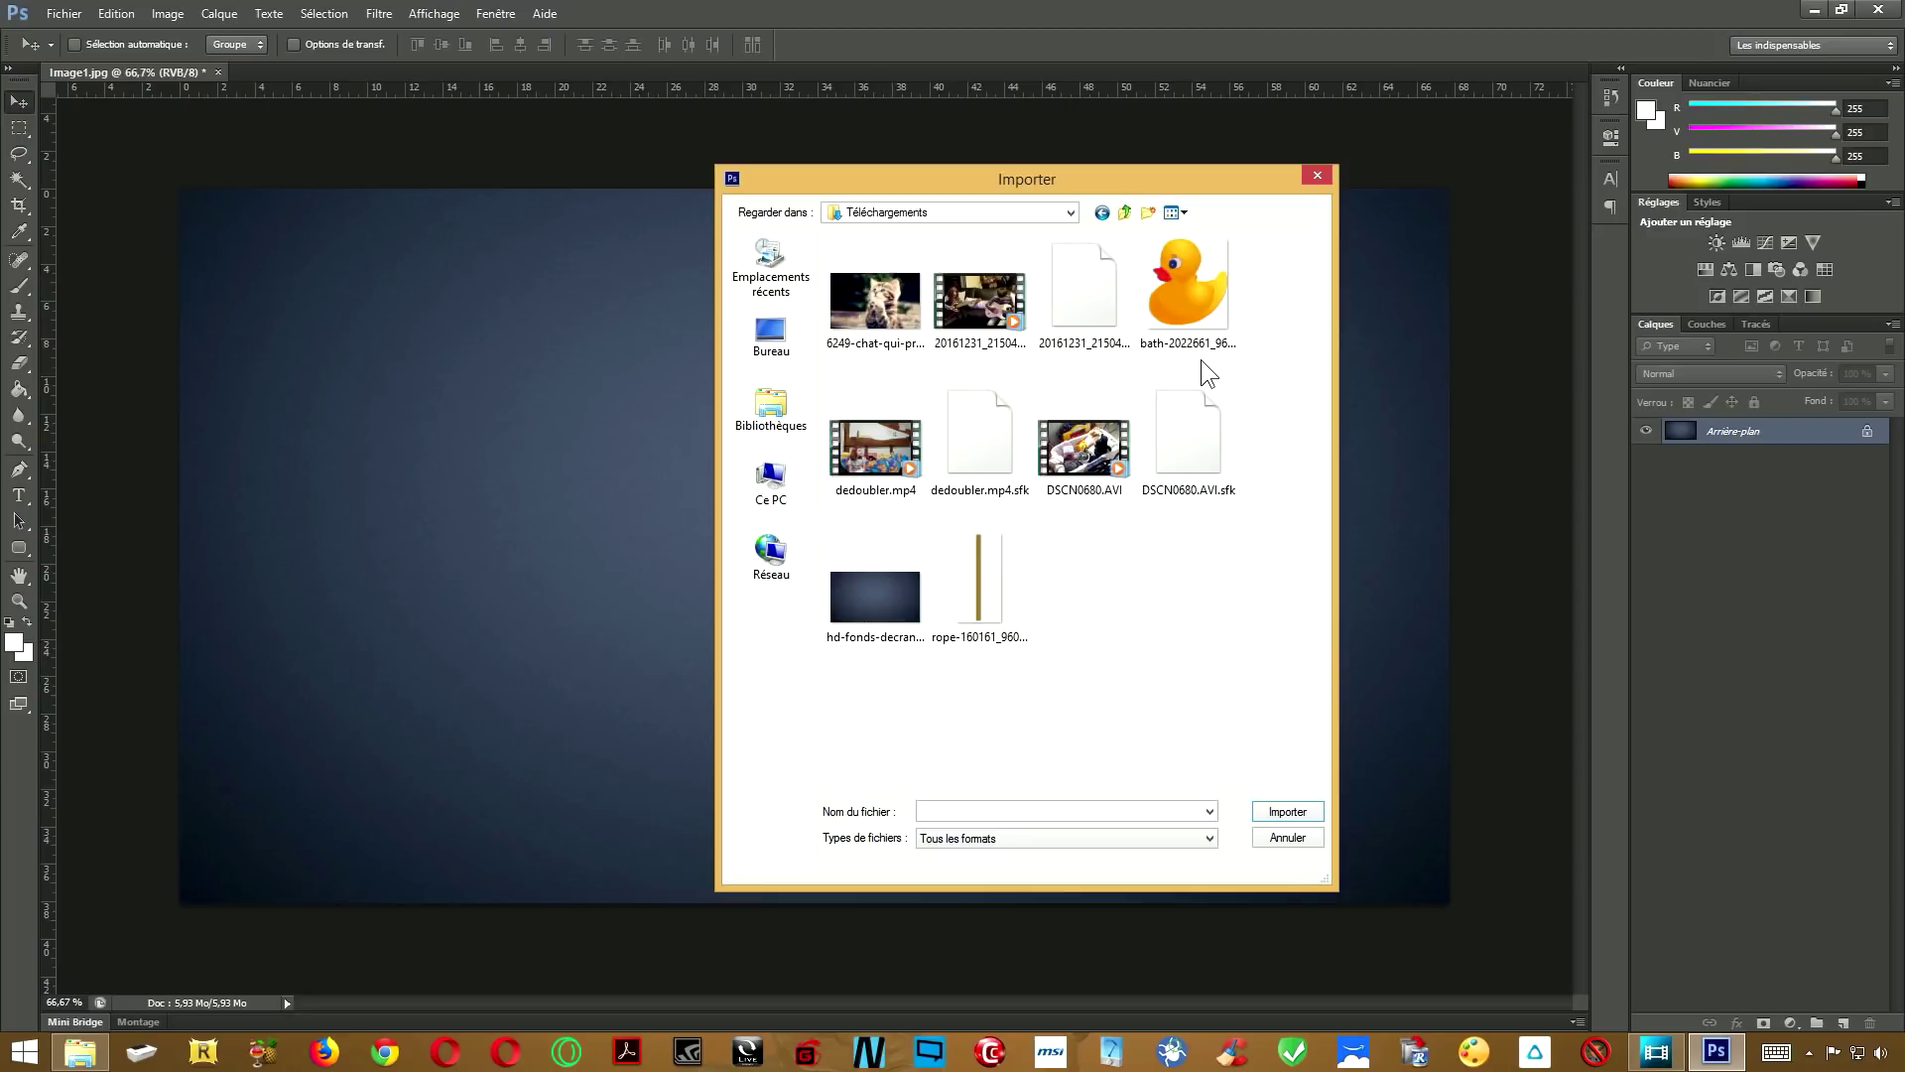
{"action": "left_click", "coordinate": [1219, 303]}
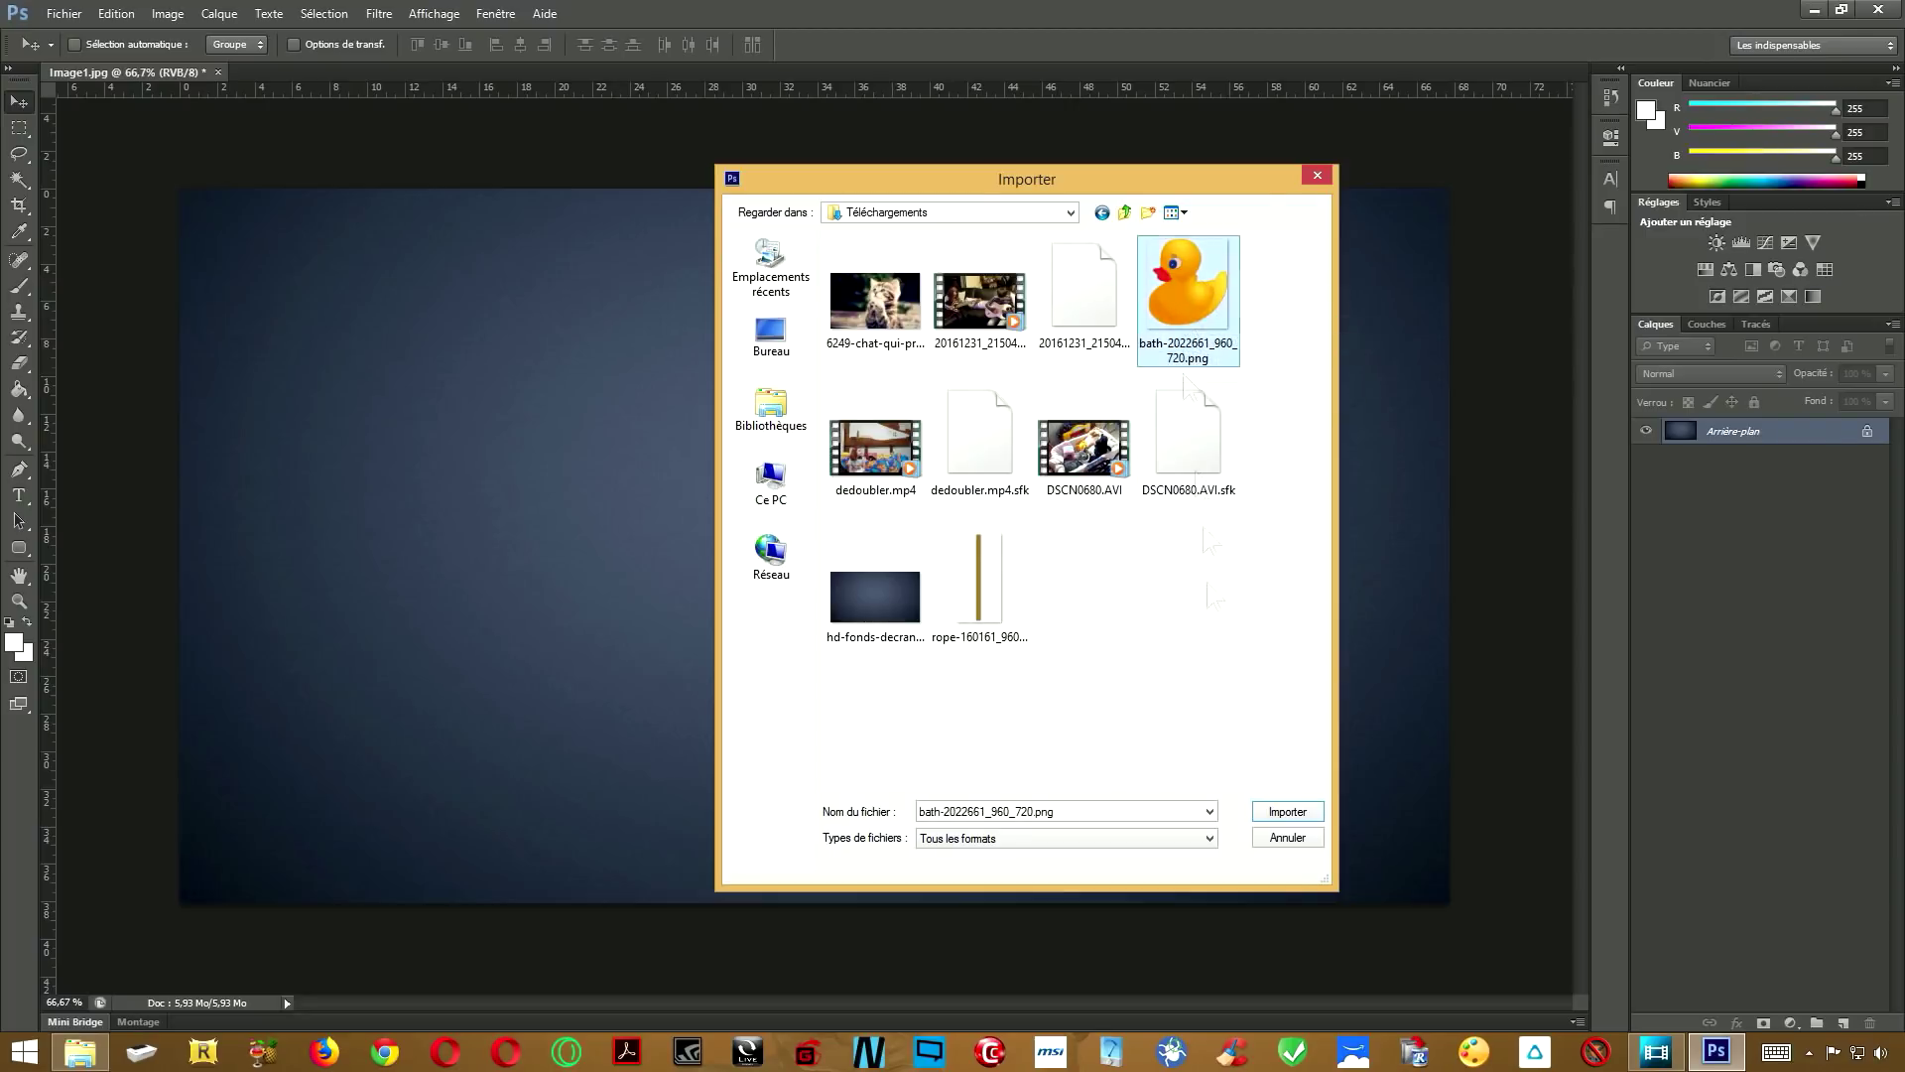
{"action": "left_click", "coordinate": [988, 600]}
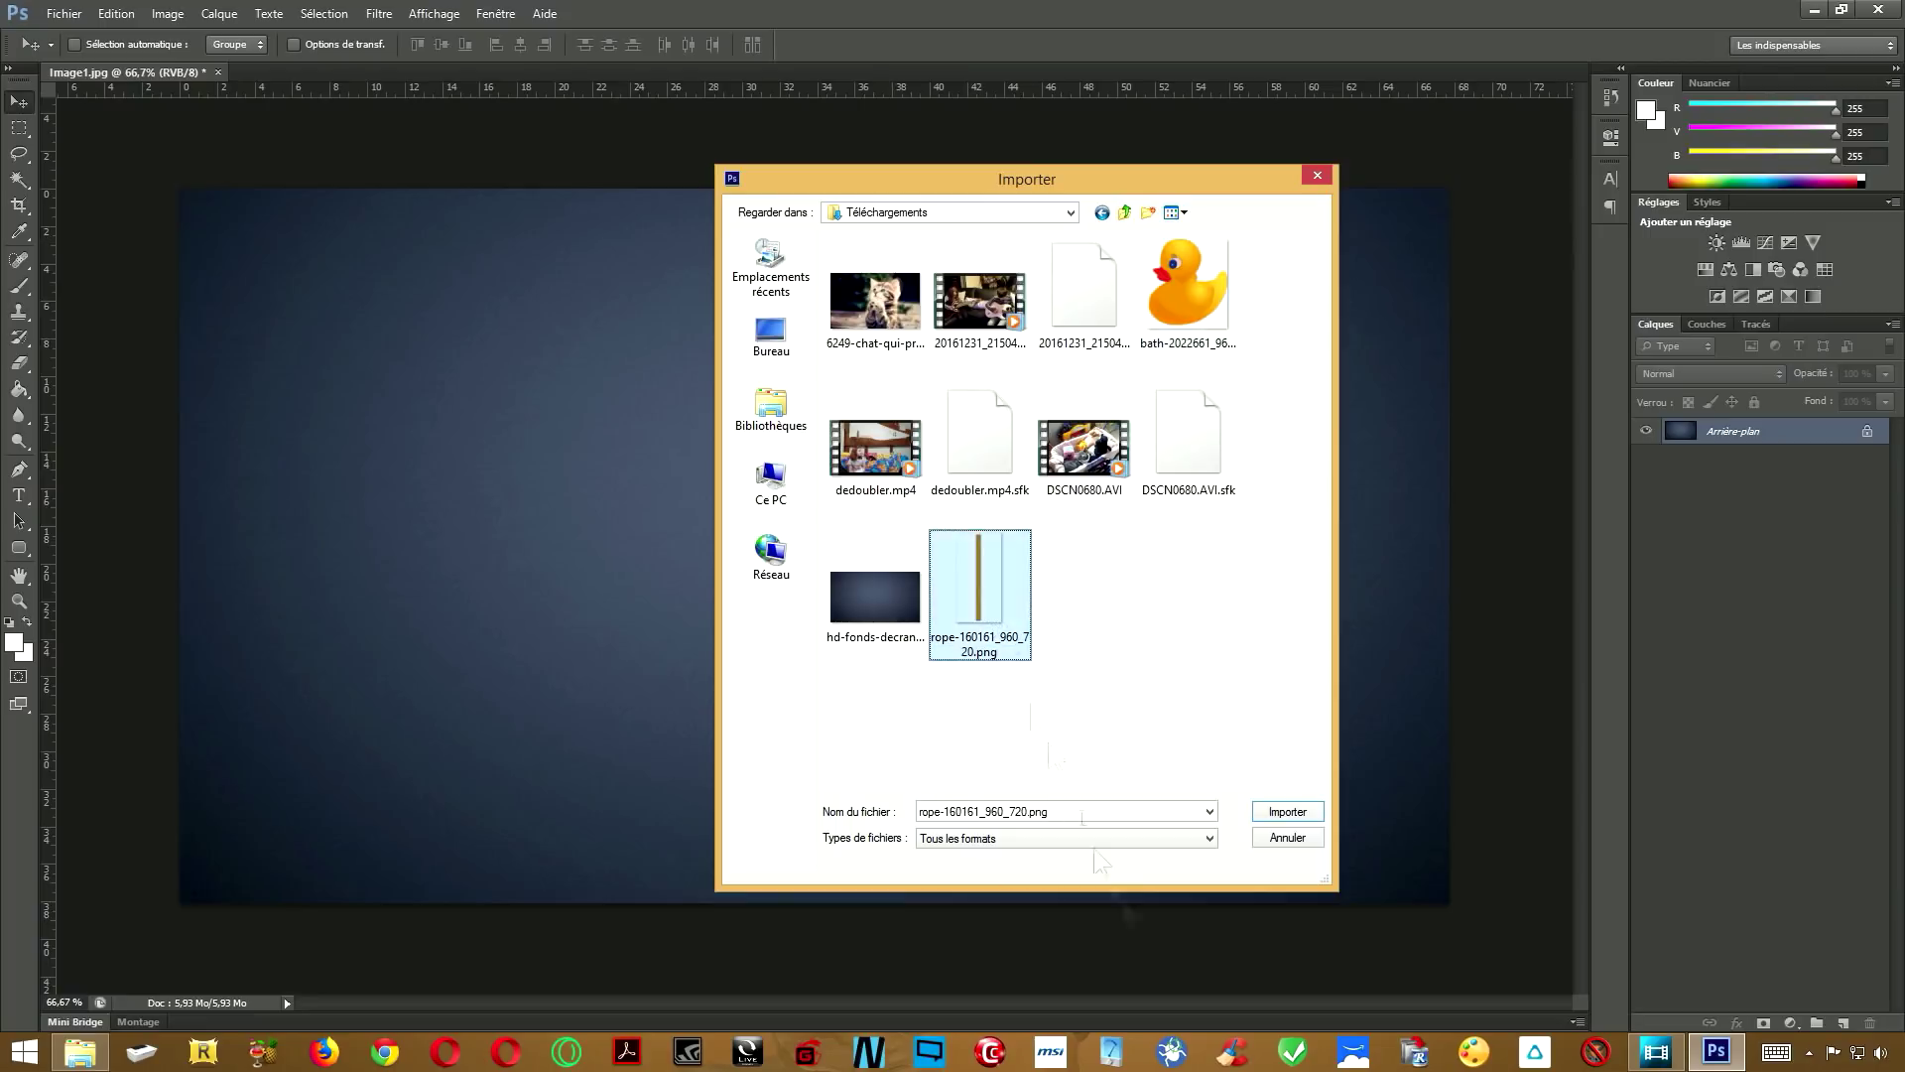
{"action": "double_click", "coordinate": [1205, 315]}
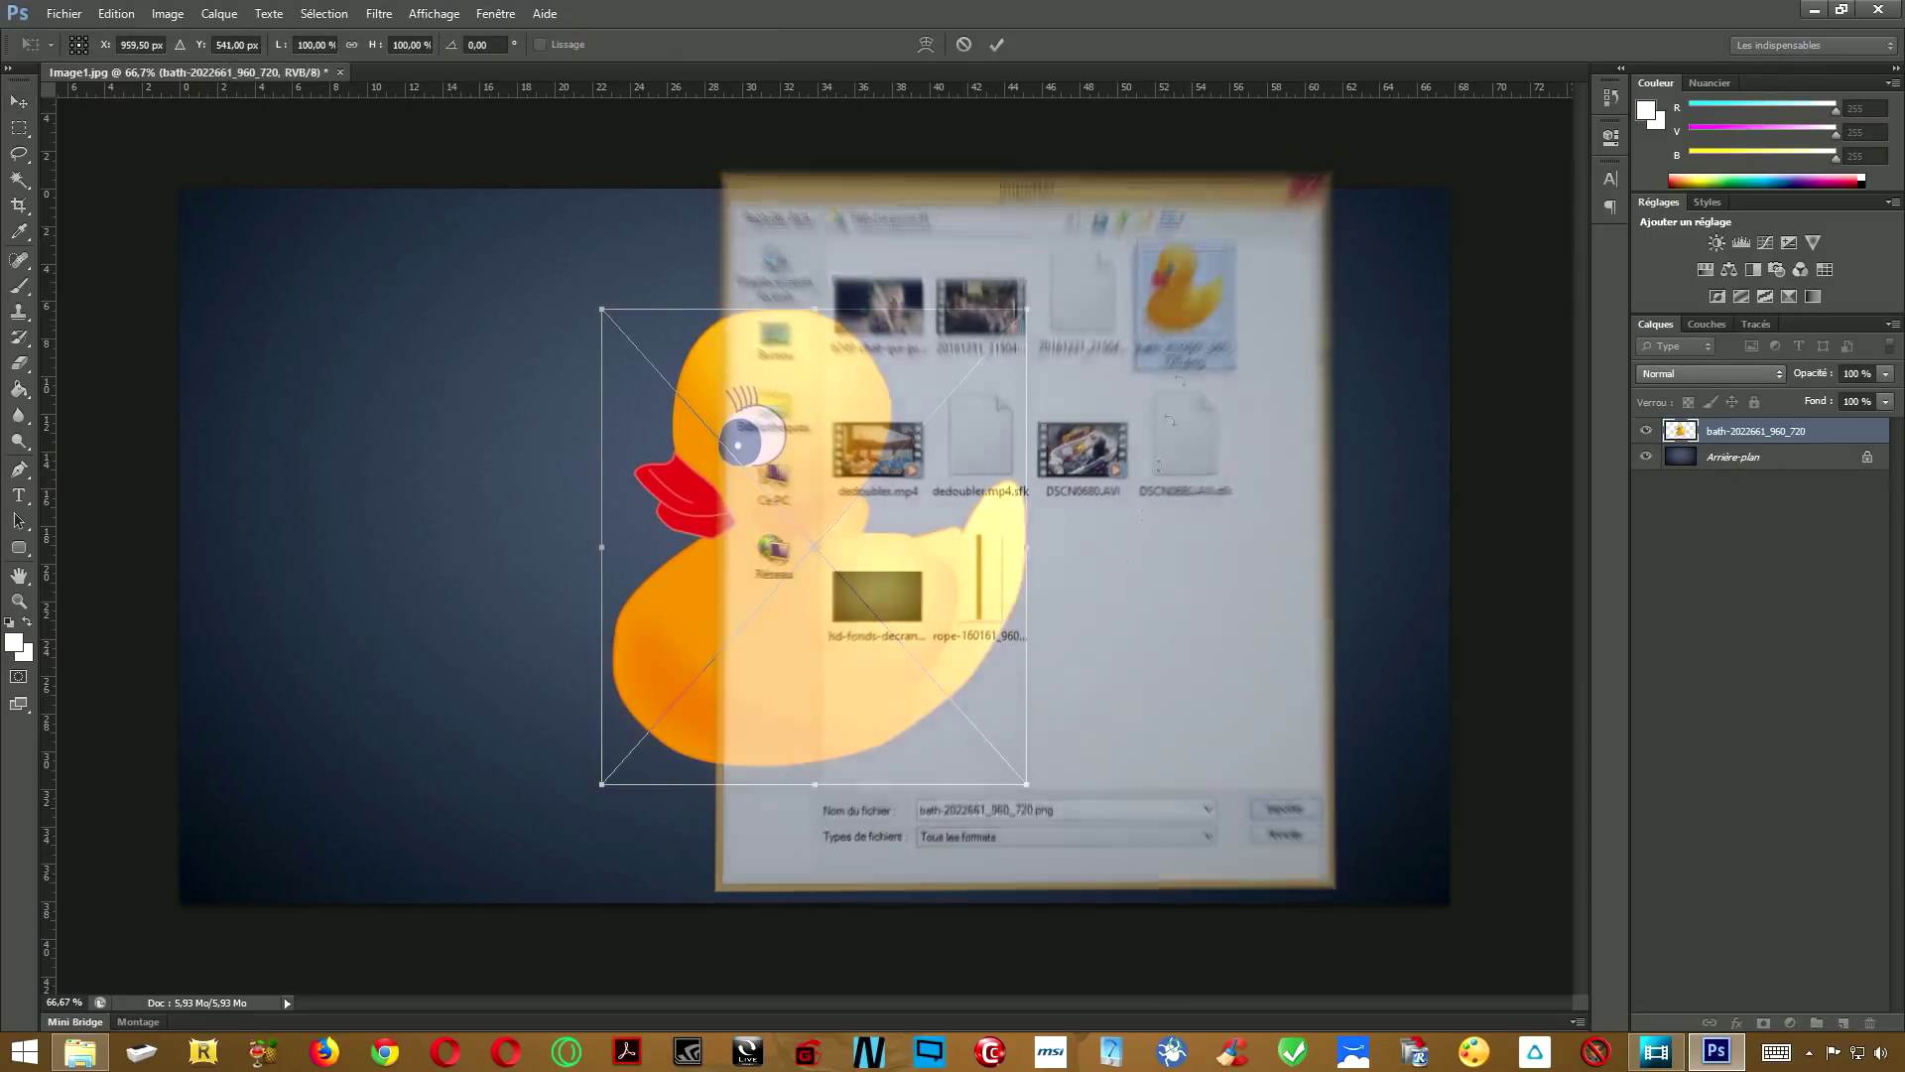
Scale the duck to about 56% width and 57% height, move it to the lower middle of the canvas, and commit the transform.
{"action": "left_click_drag", "start_coordinate": [1029, 787], "coordinate": [838, 582]}
{"action": "left_click_drag", "start_coordinate": [740, 542], "coordinate": [864, 756]}
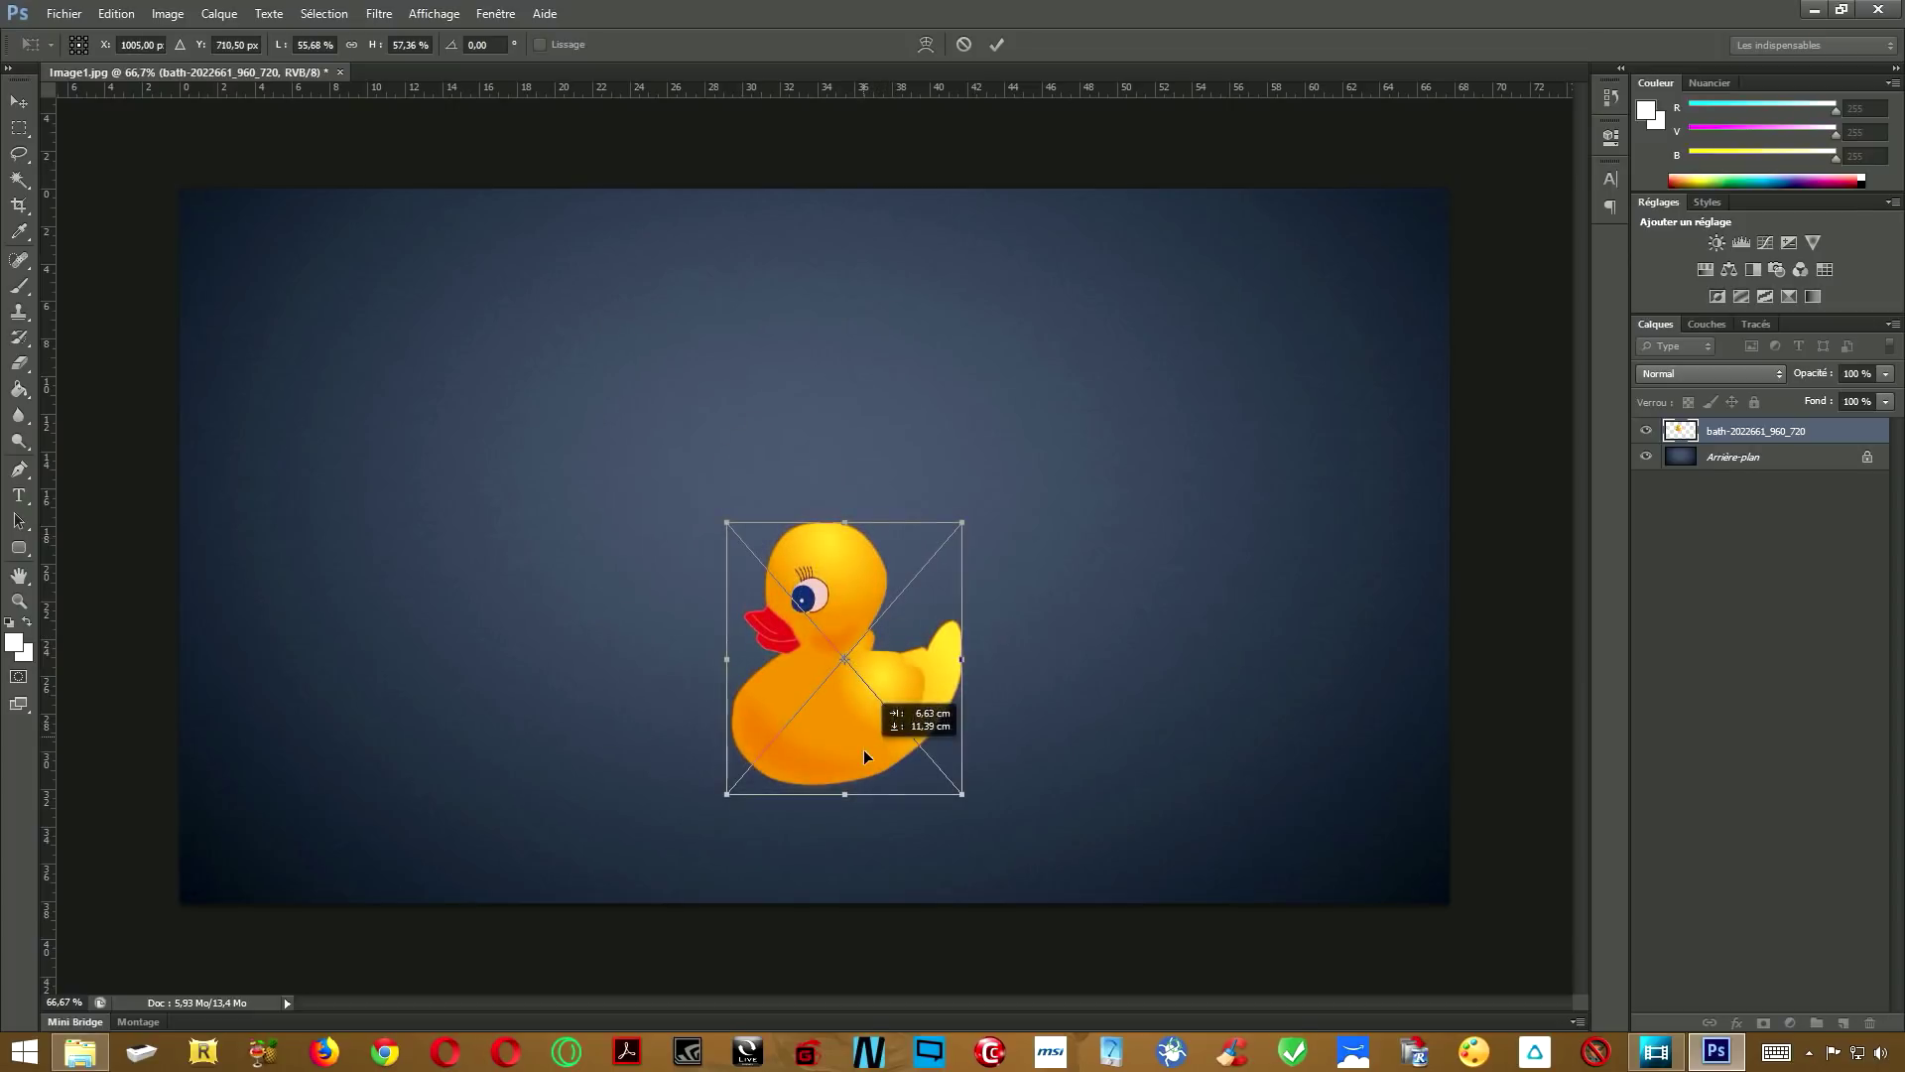
{"action": "left_click", "coordinate": [996, 43]}
Place rope-160161_960_720.png and shrink it to about 71% width so the rope hangs above the duck.
{"action": "left_click", "coordinate": [64, 12]}
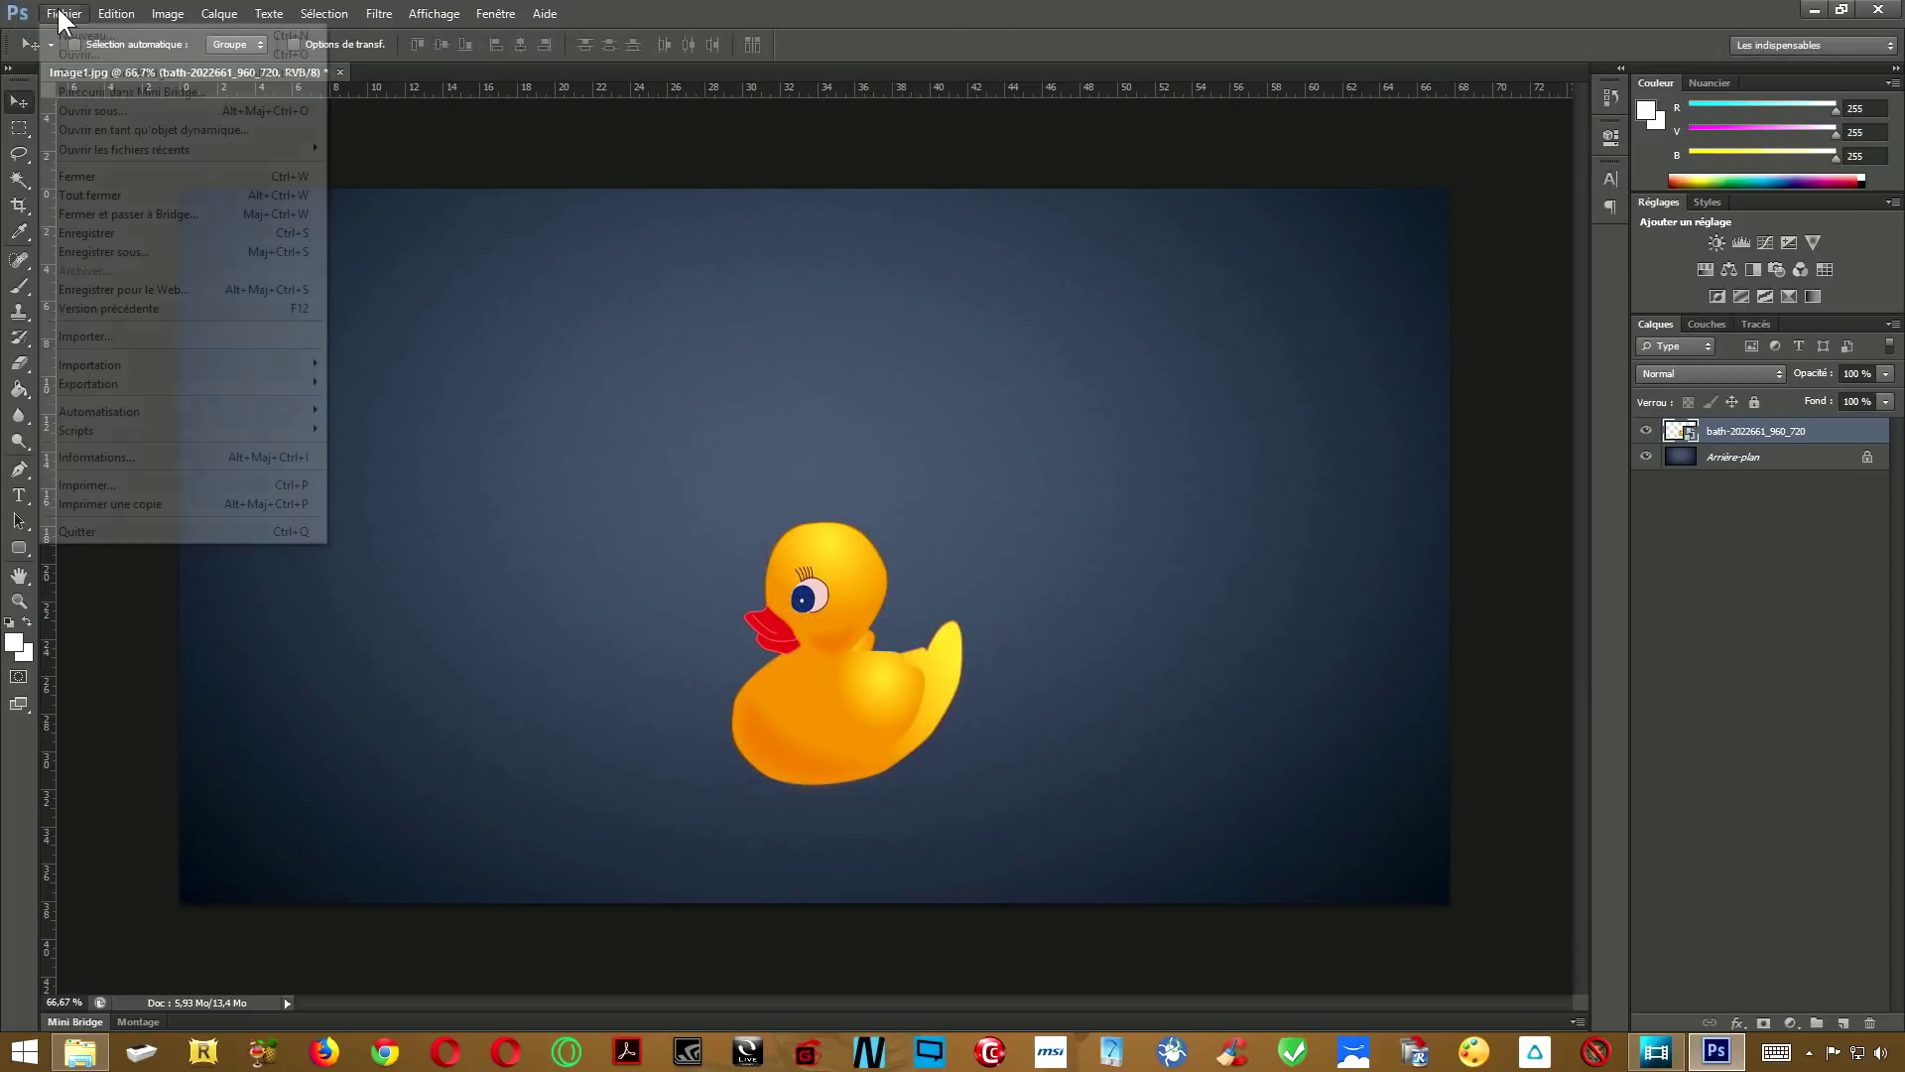
{"action": "left_click", "coordinate": [142, 338]}
{"action": "double_click", "coordinate": [1003, 553]}
{"action": "left_click_drag", "start_coordinate": [933, 784], "coordinate": [834, 544]}
{"action": "key", "text": "Return"}
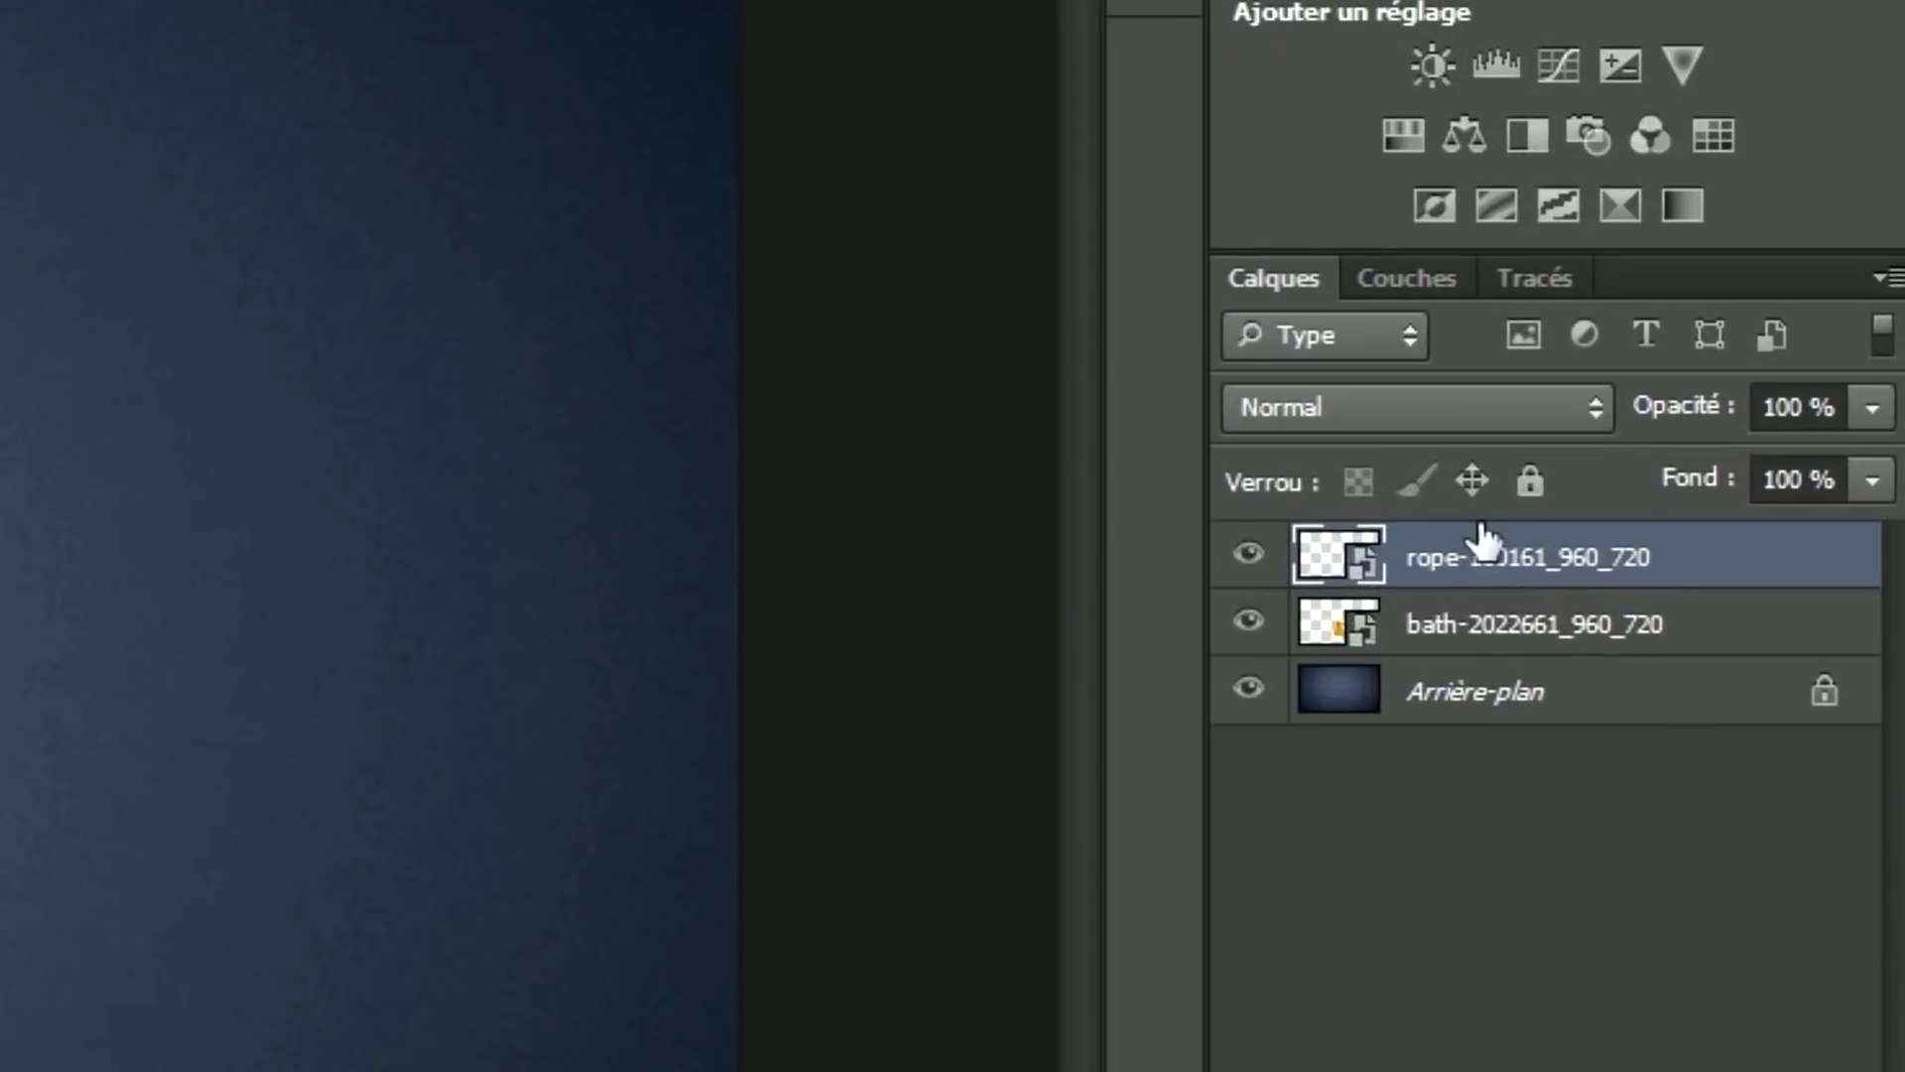
Move the rope layer beneath the duck layer and stretch the rope to about 82% height, past the canvas's upper edge.
{"action": "left_click_drag", "start_coordinate": [1522, 562], "coordinate": [1437, 647]}
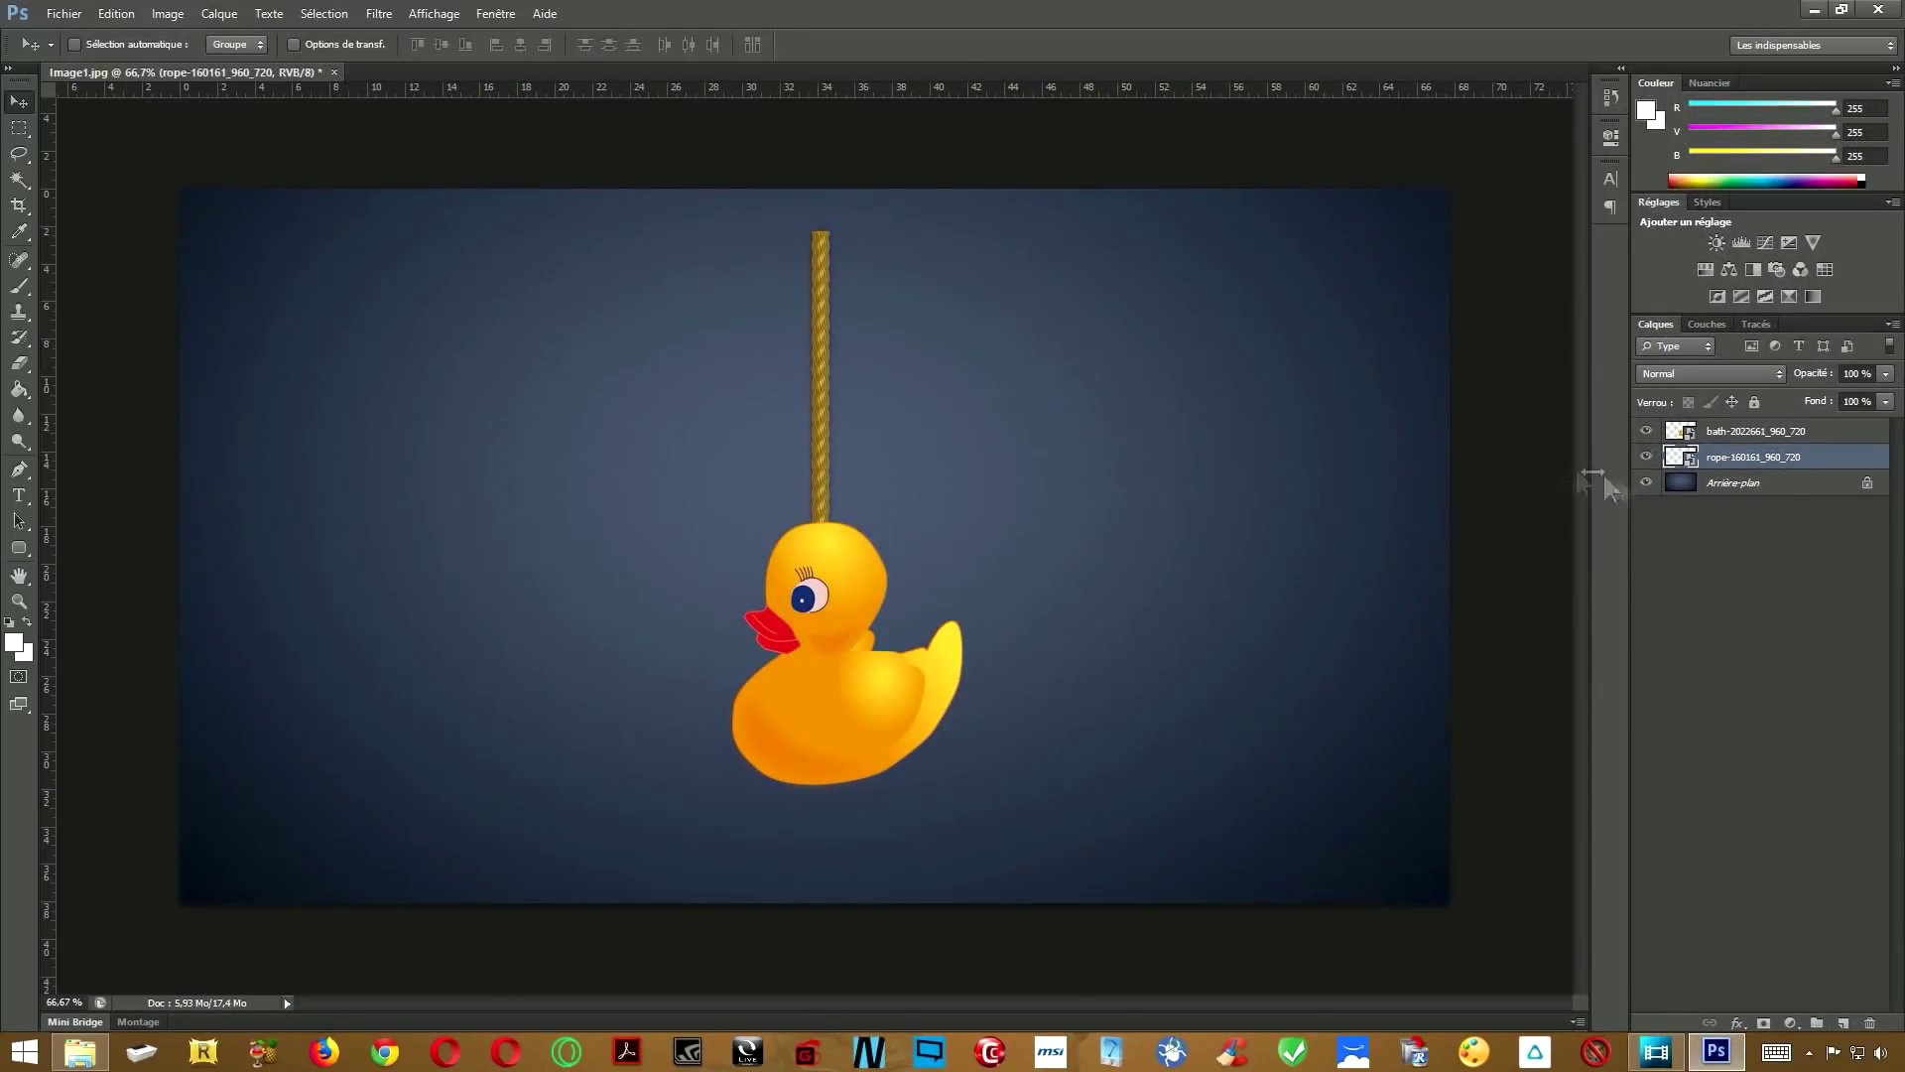
{"action": "key", "text": "ctrl+t"}
{"action": "left_click_drag", "start_coordinate": [821, 225], "coordinate": [821, 175]}
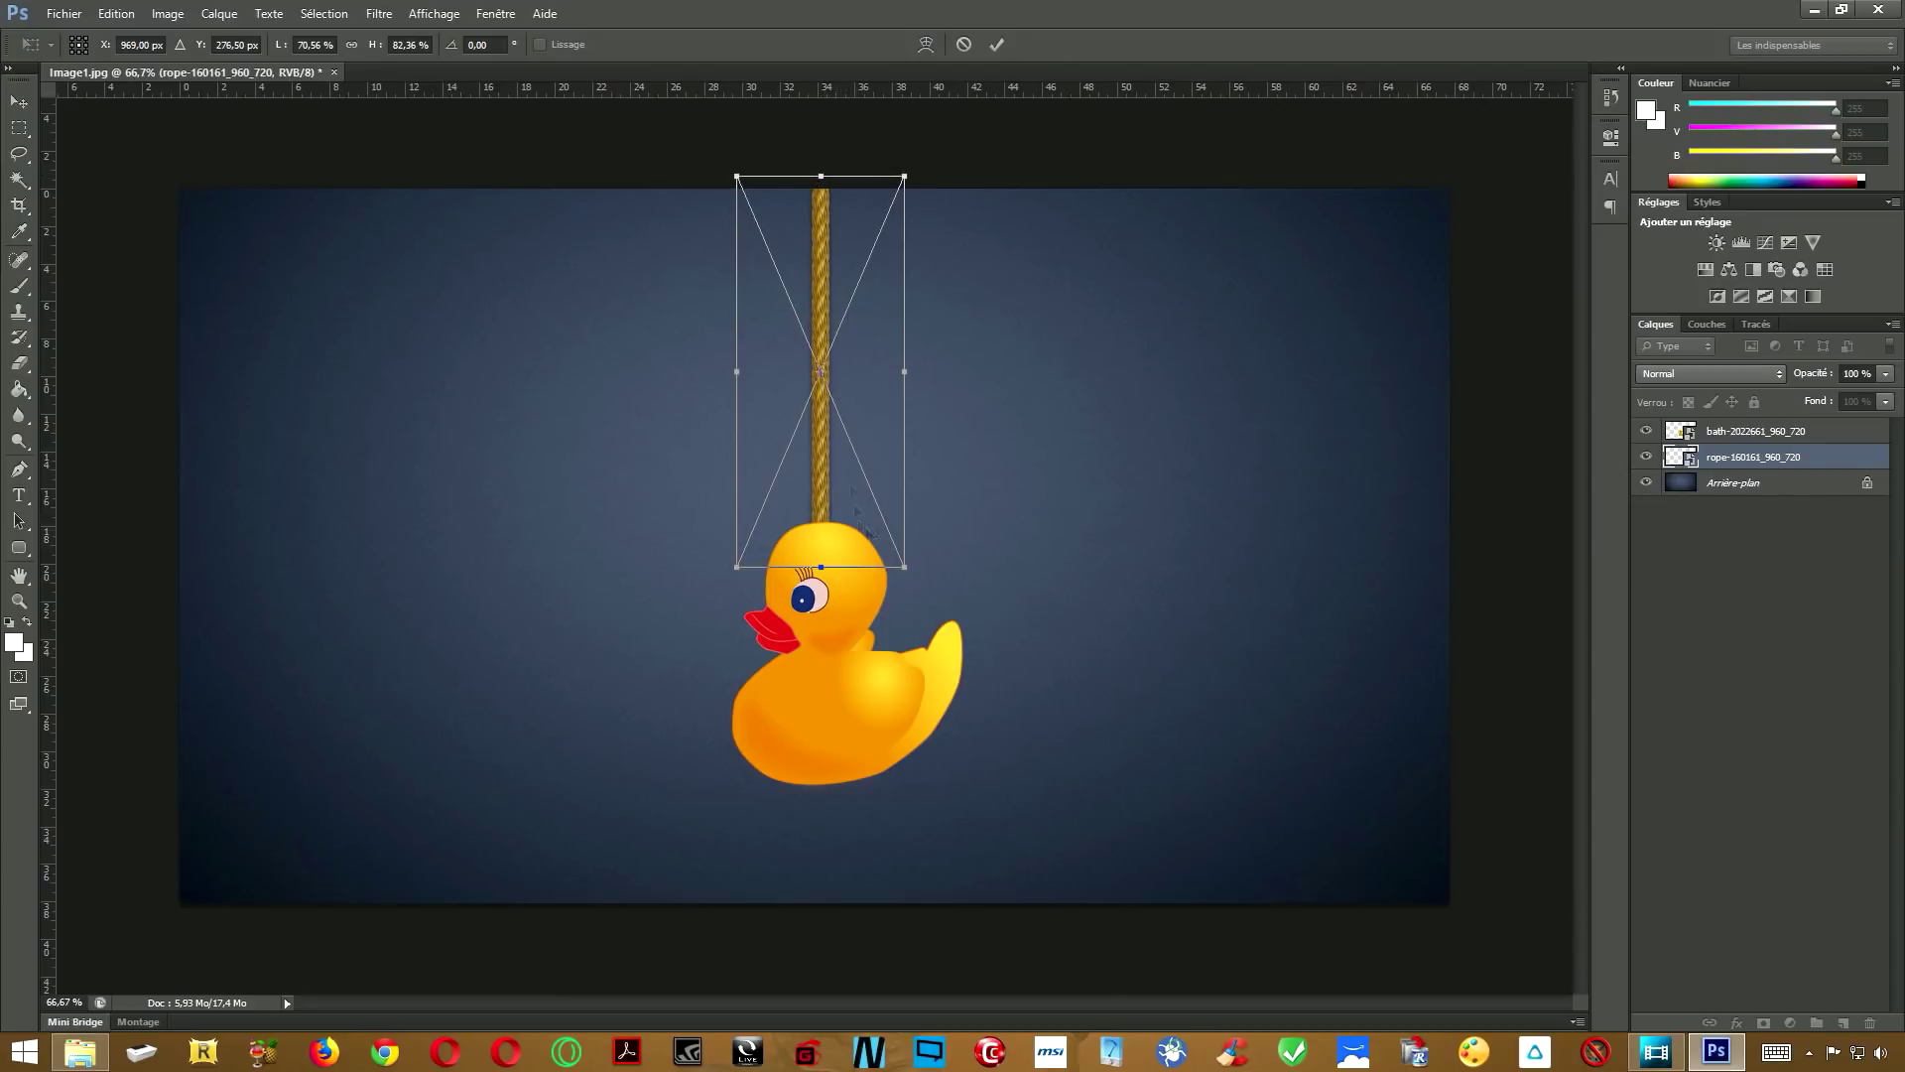
{"action": "left_click", "coordinate": [997, 45]}
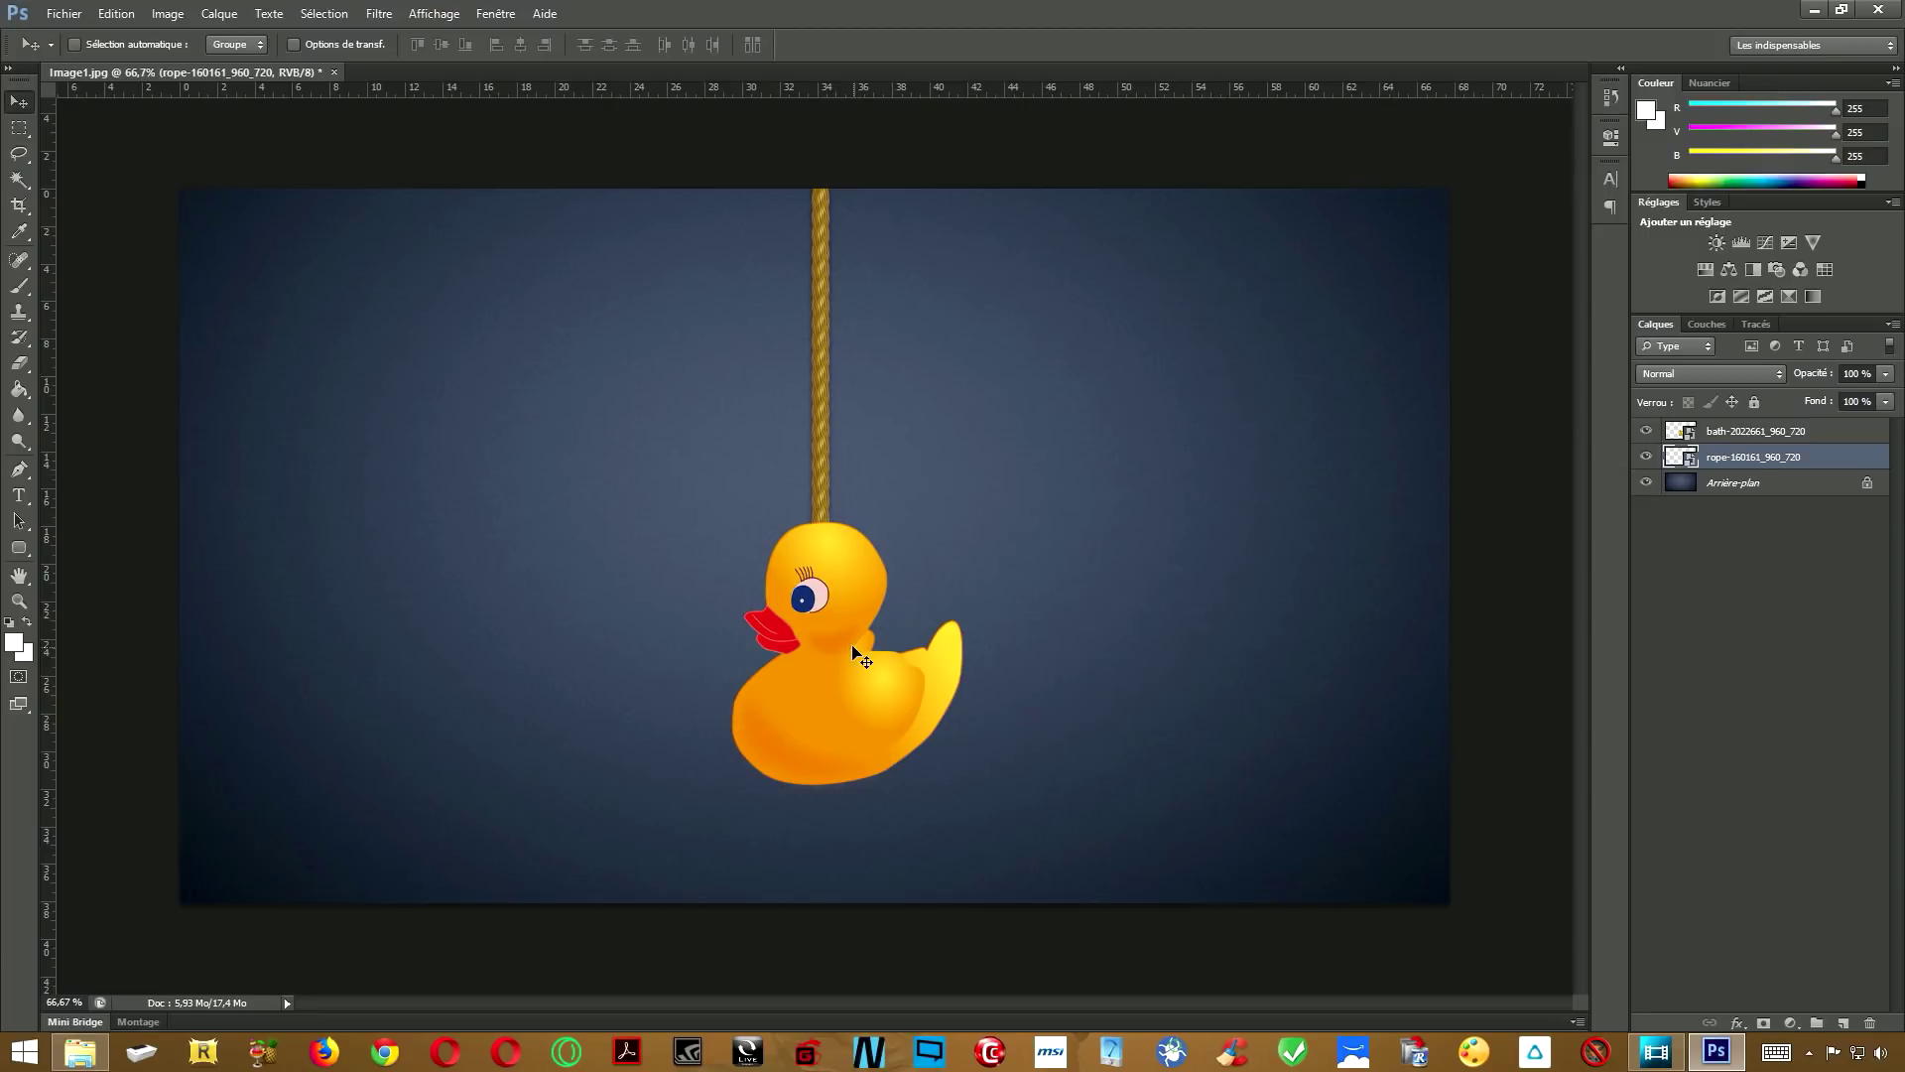
Align the duck and rope layers to the horizontal centre of the whole canvas, and clear the selection.
{"action": "left_click", "coordinate": [1753, 435], "text": "shift"}
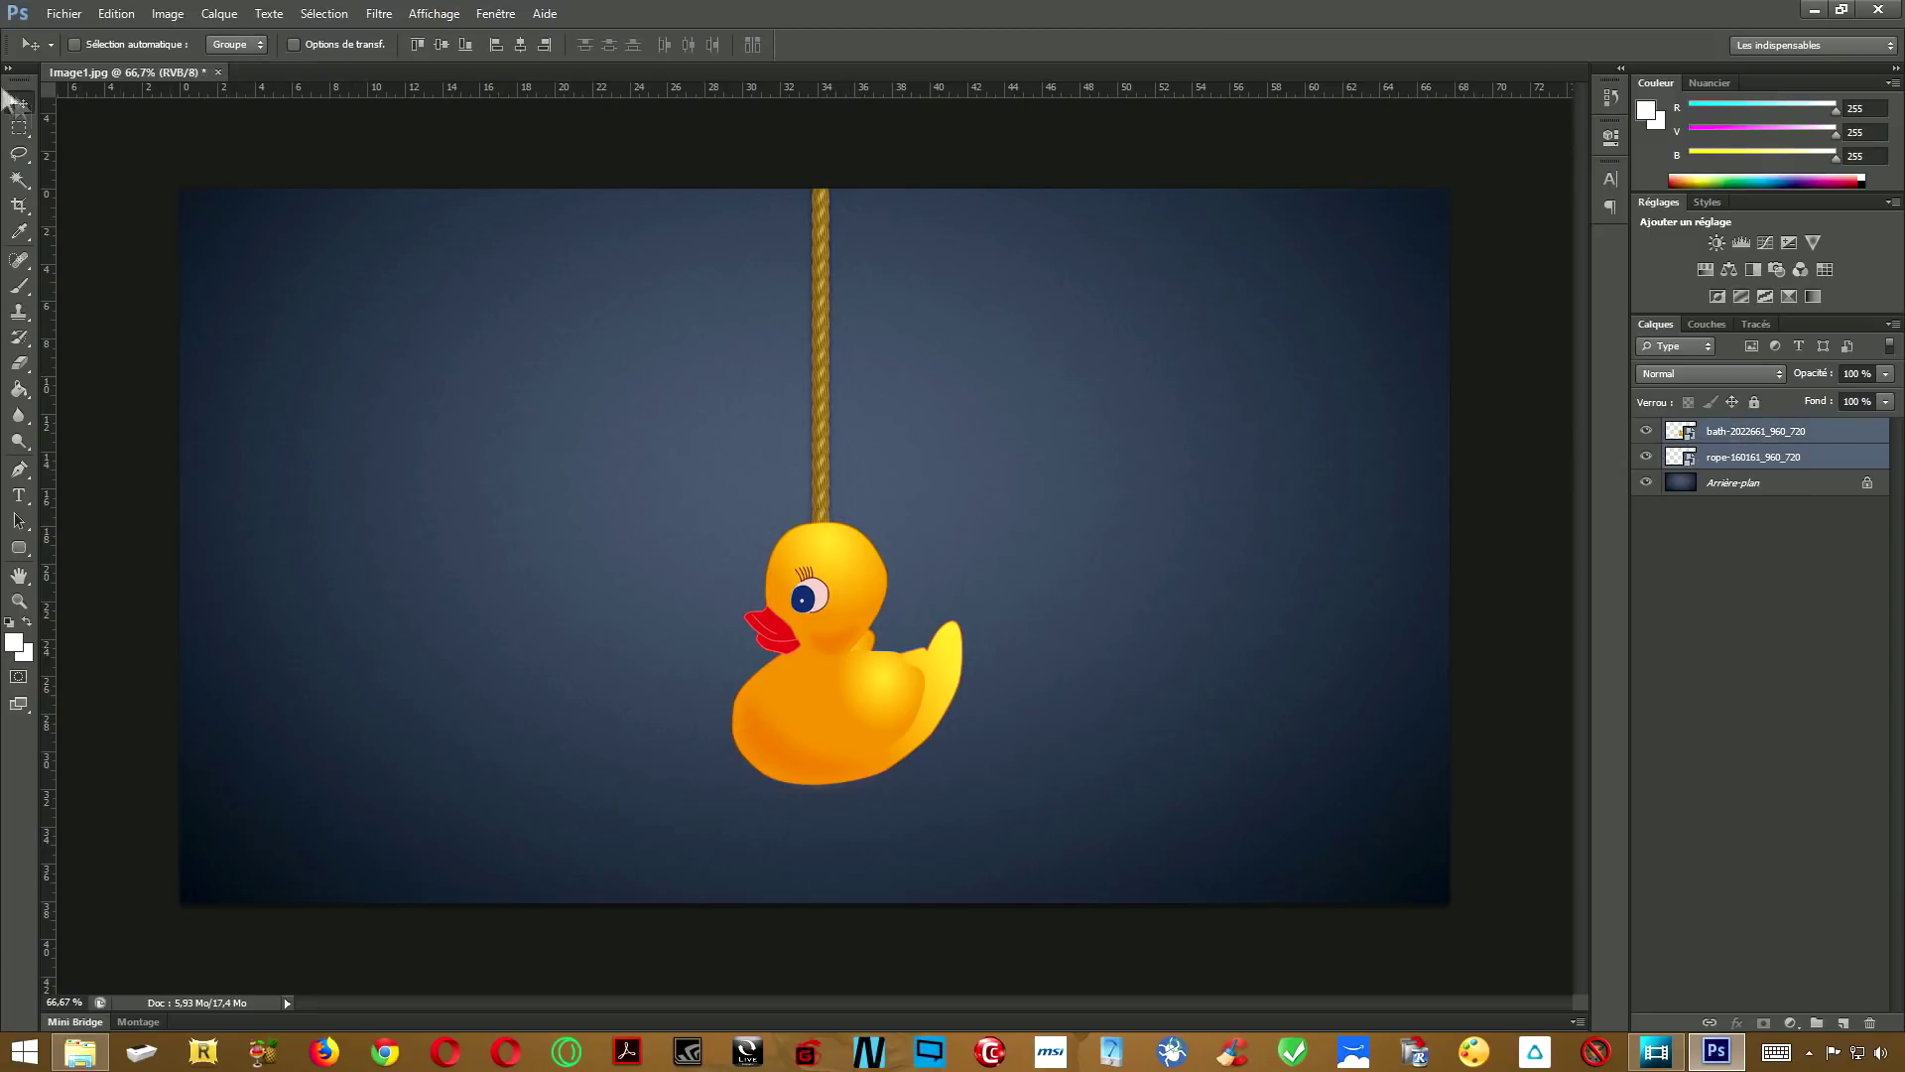
{"action": "left_click", "coordinate": [19, 128]}
{"action": "key", "text": "ctrl+a"}
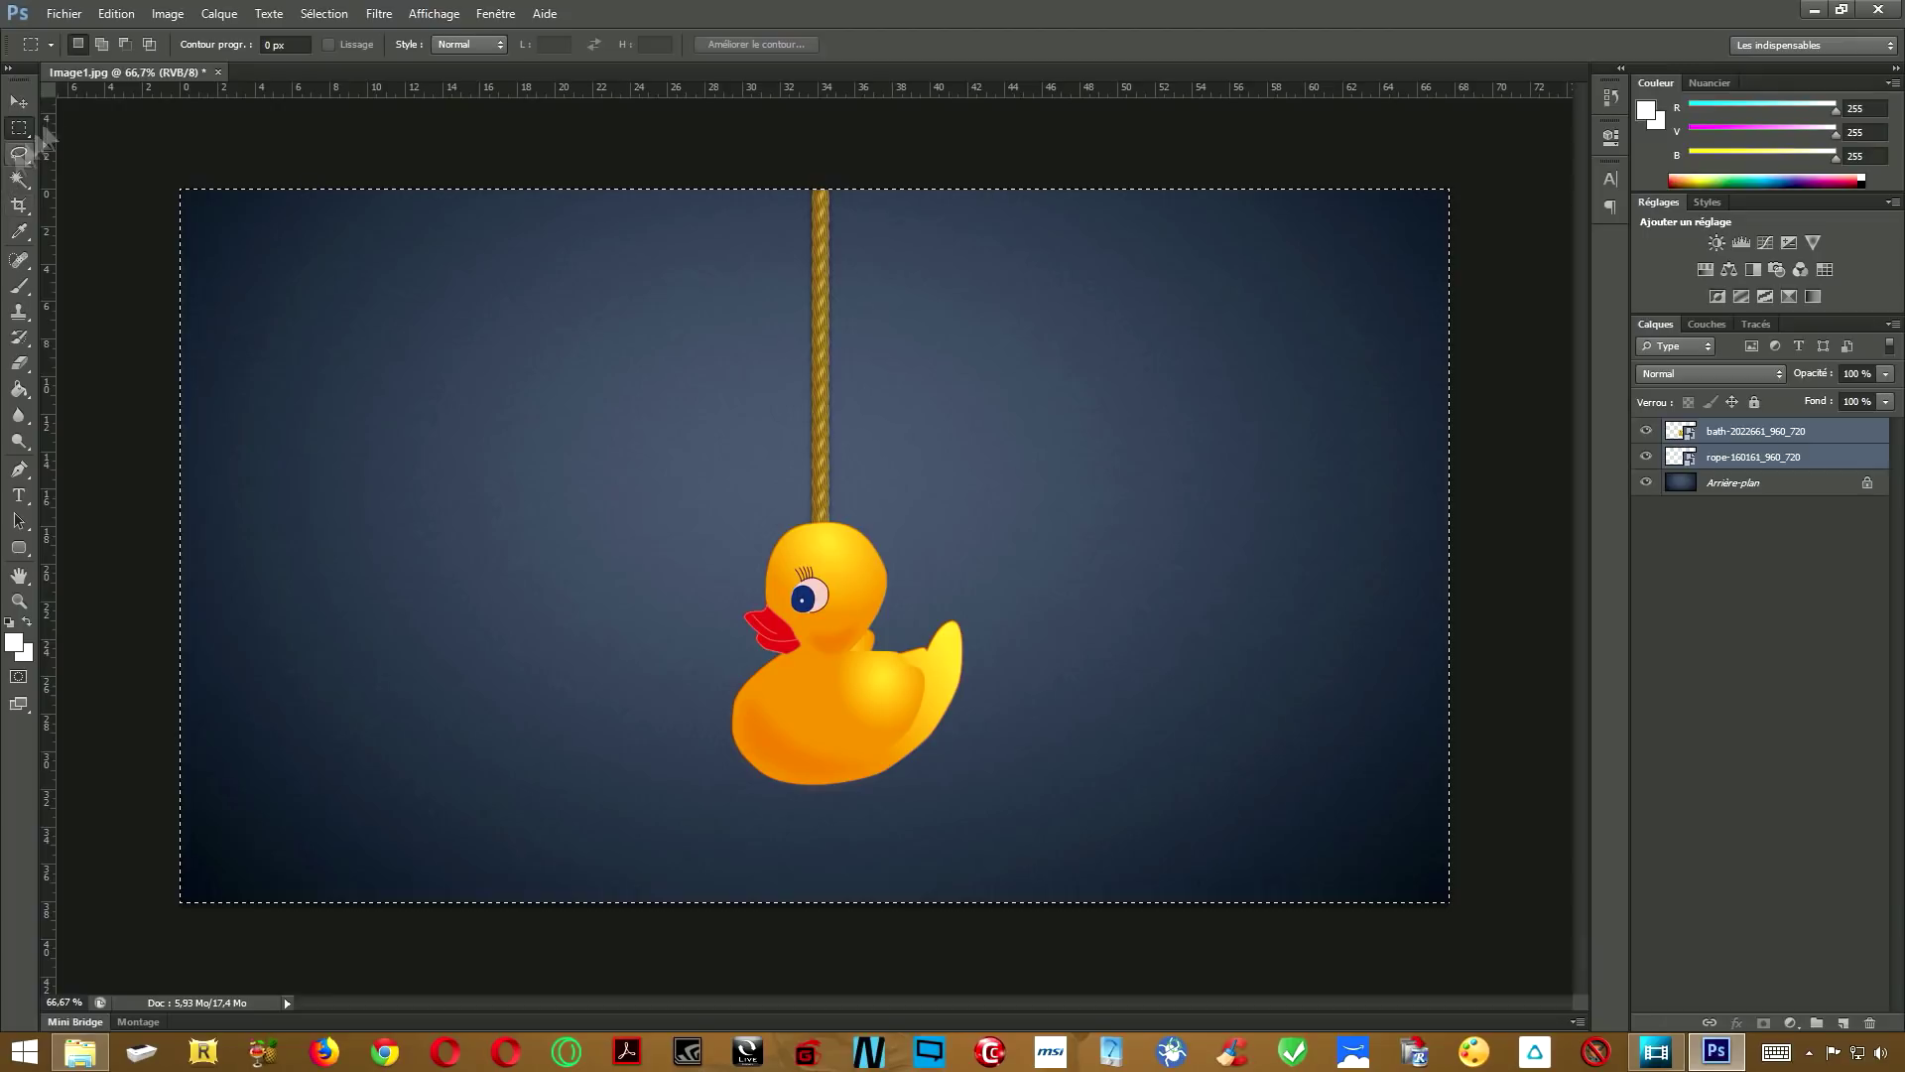
{"action": "left_click", "coordinate": [19, 102]}
{"action": "left_click", "coordinate": [521, 45]}
{"action": "key", "text": "ctrl+d"}
Hide the Arrière-plan layer and save a copy of the picture to the desktop in PNG format as 1.png.
{"action": "left_click", "coordinate": [1646, 483]}
{"action": "left_click", "coordinate": [64, 14]}
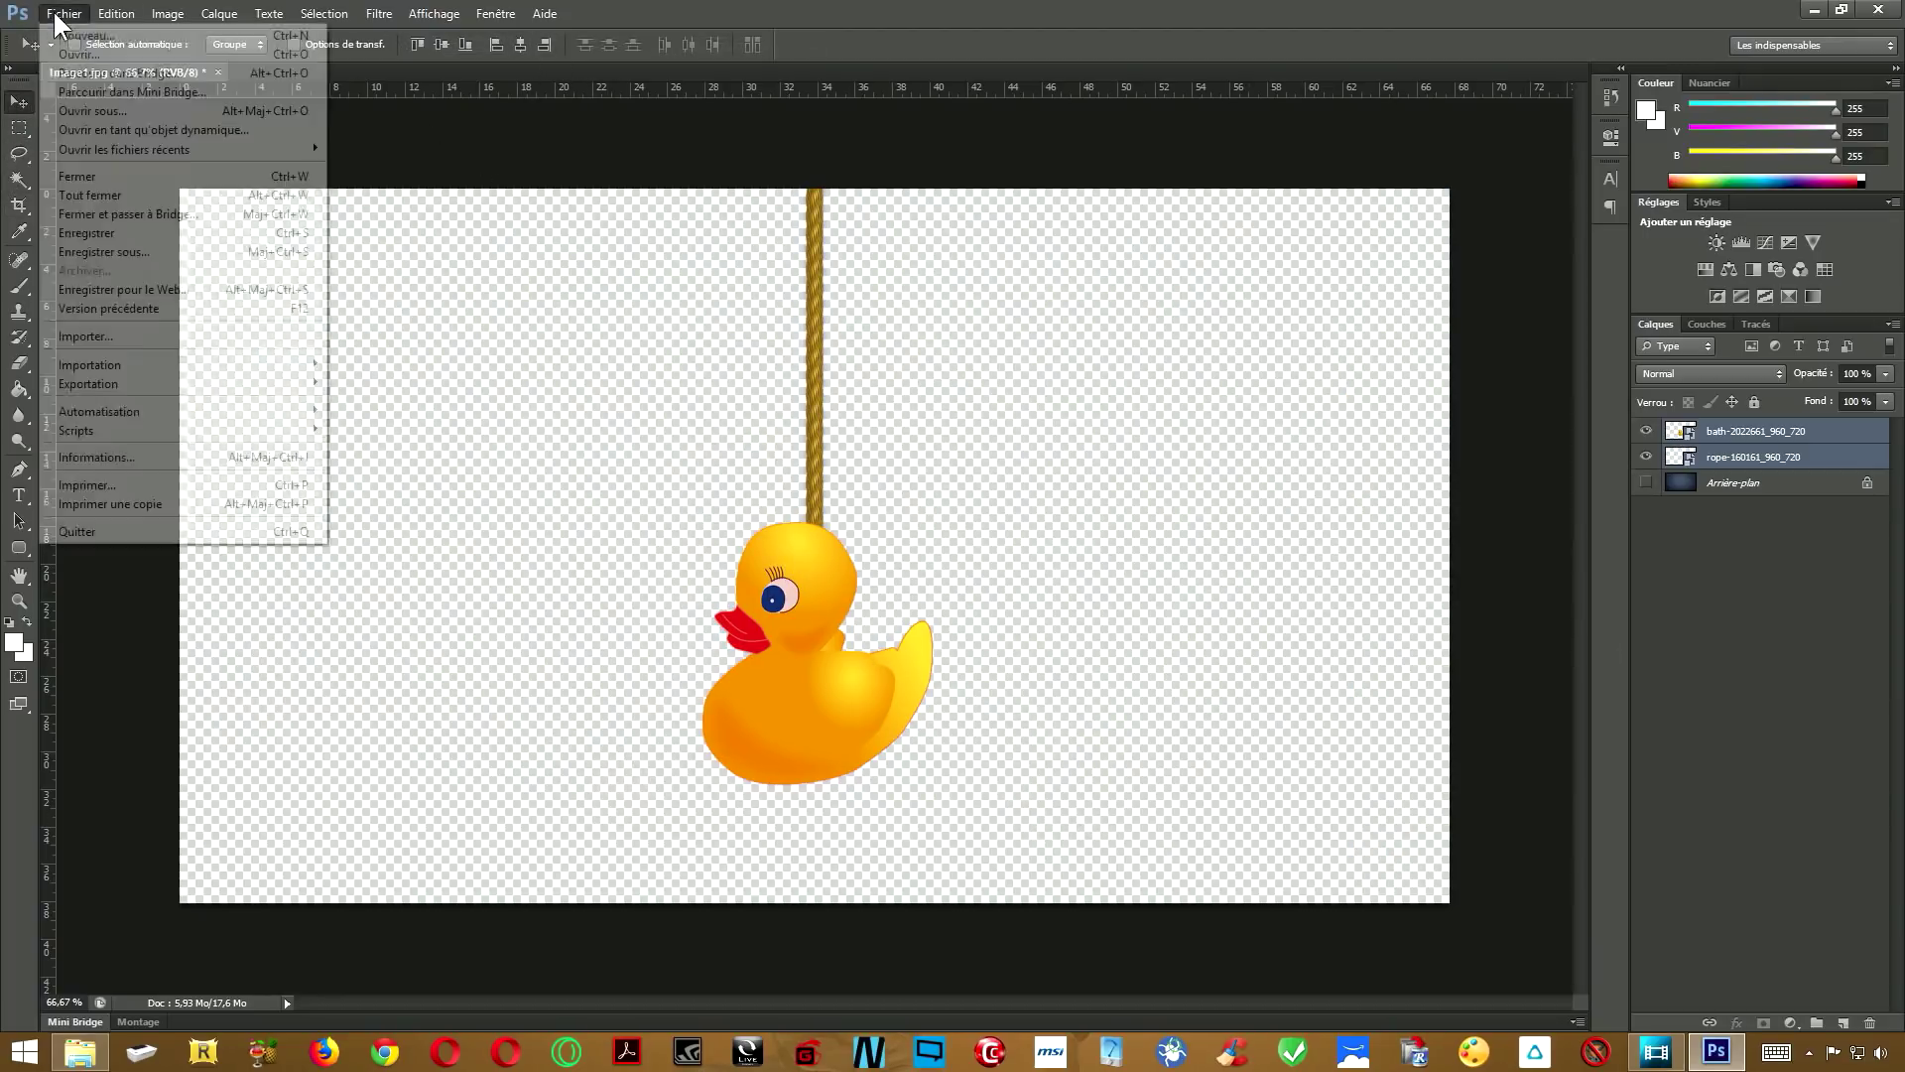
{"action": "left_click", "coordinate": [146, 260]}
{"action": "left_click", "coordinate": [1025, 619]}
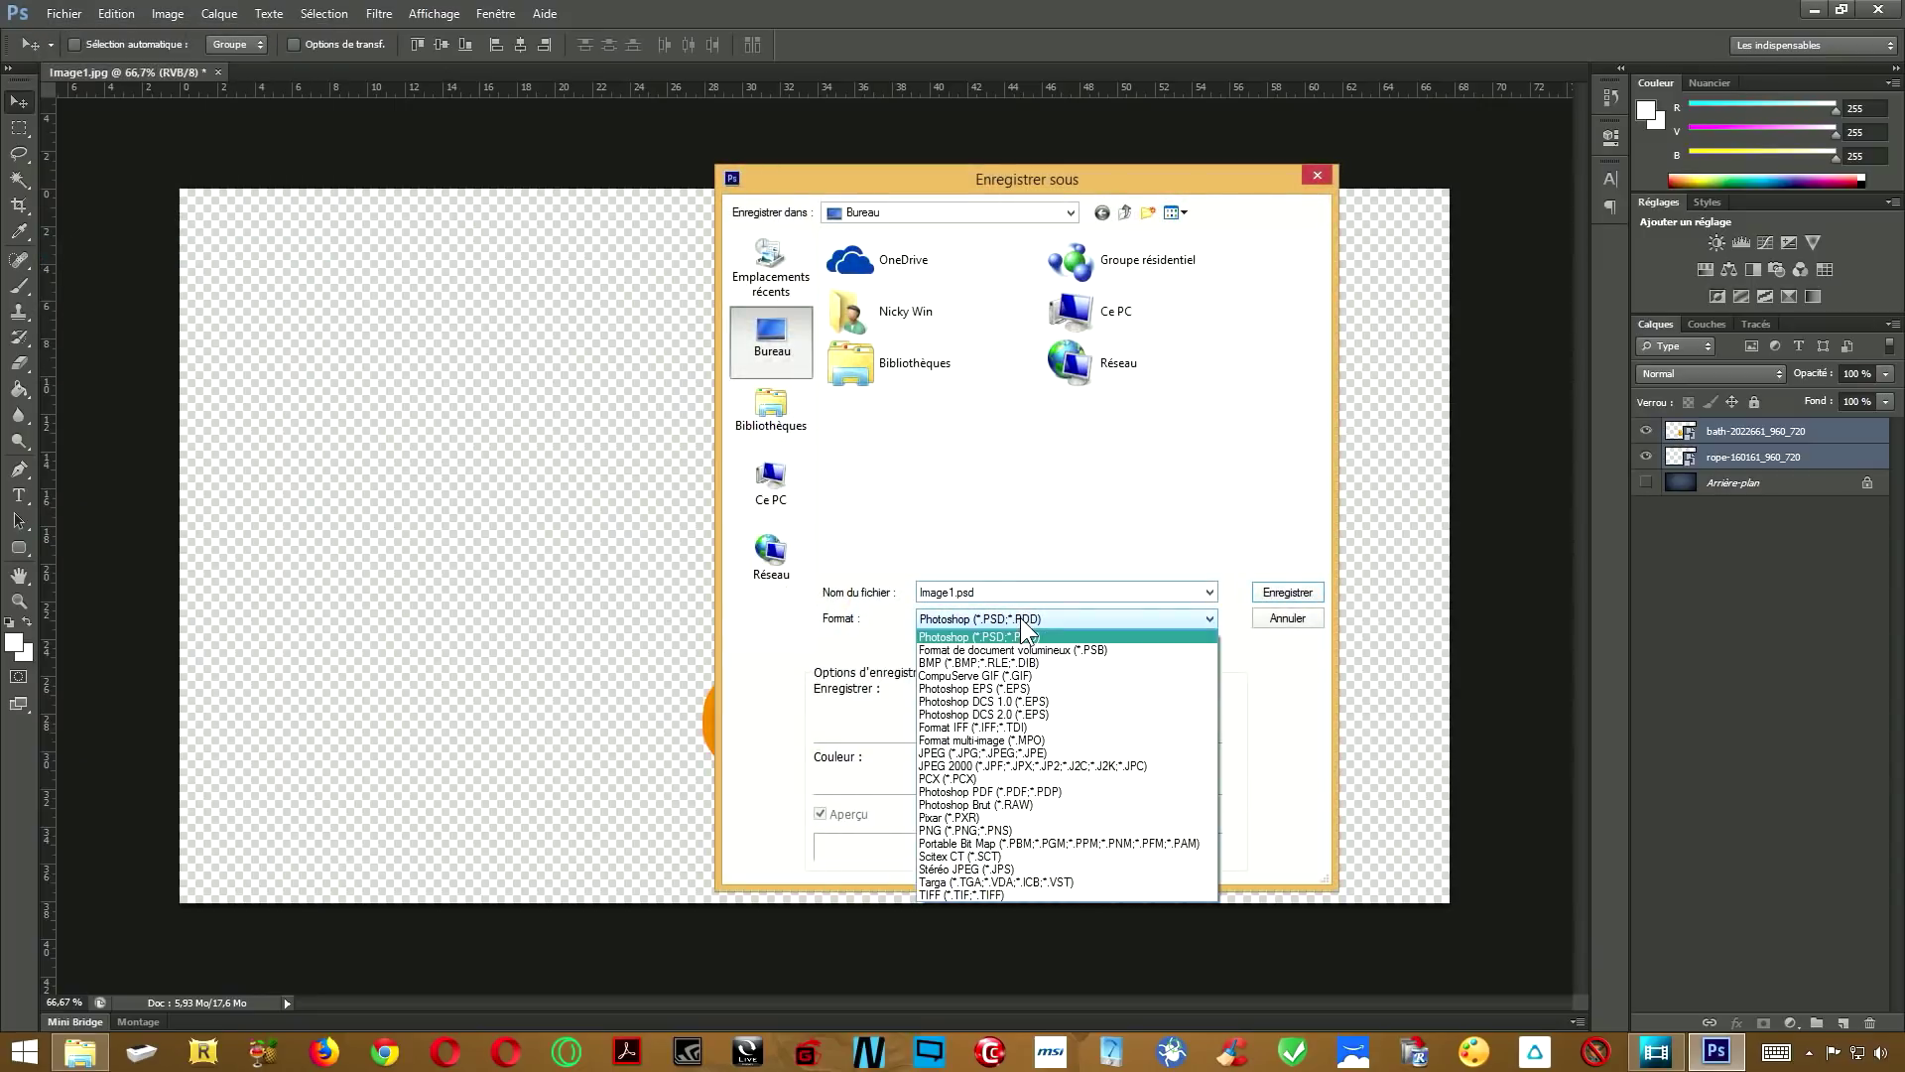
{"action": "left_click", "coordinate": [1022, 831]}
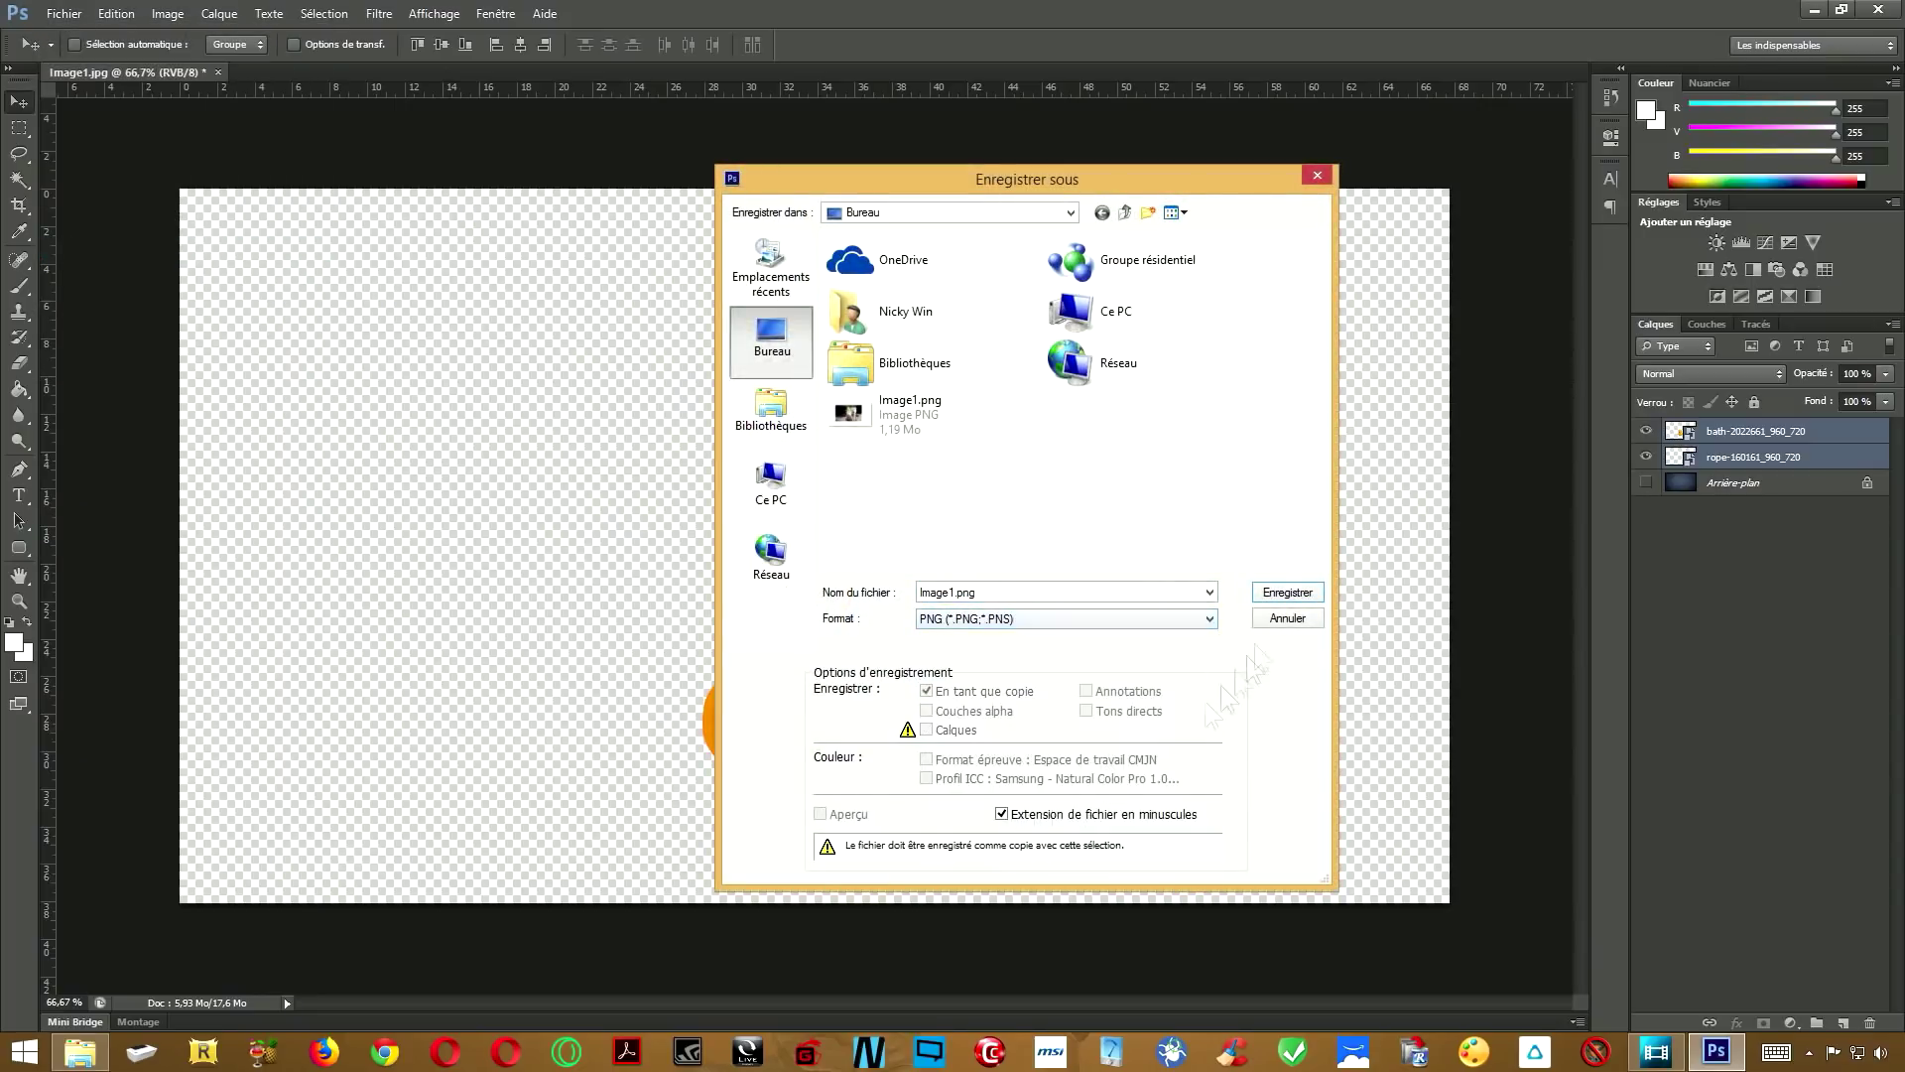
{"action": "left_click", "coordinate": [1285, 594]}
{"action": "left_click", "coordinate": [1020, 398]}
{"action": "double_click", "coordinate": [962, 593]}
{"action": "type", "text": "1"}
{"action": "key", "text": "Return"}
{"action": "key", "text": "Return"}
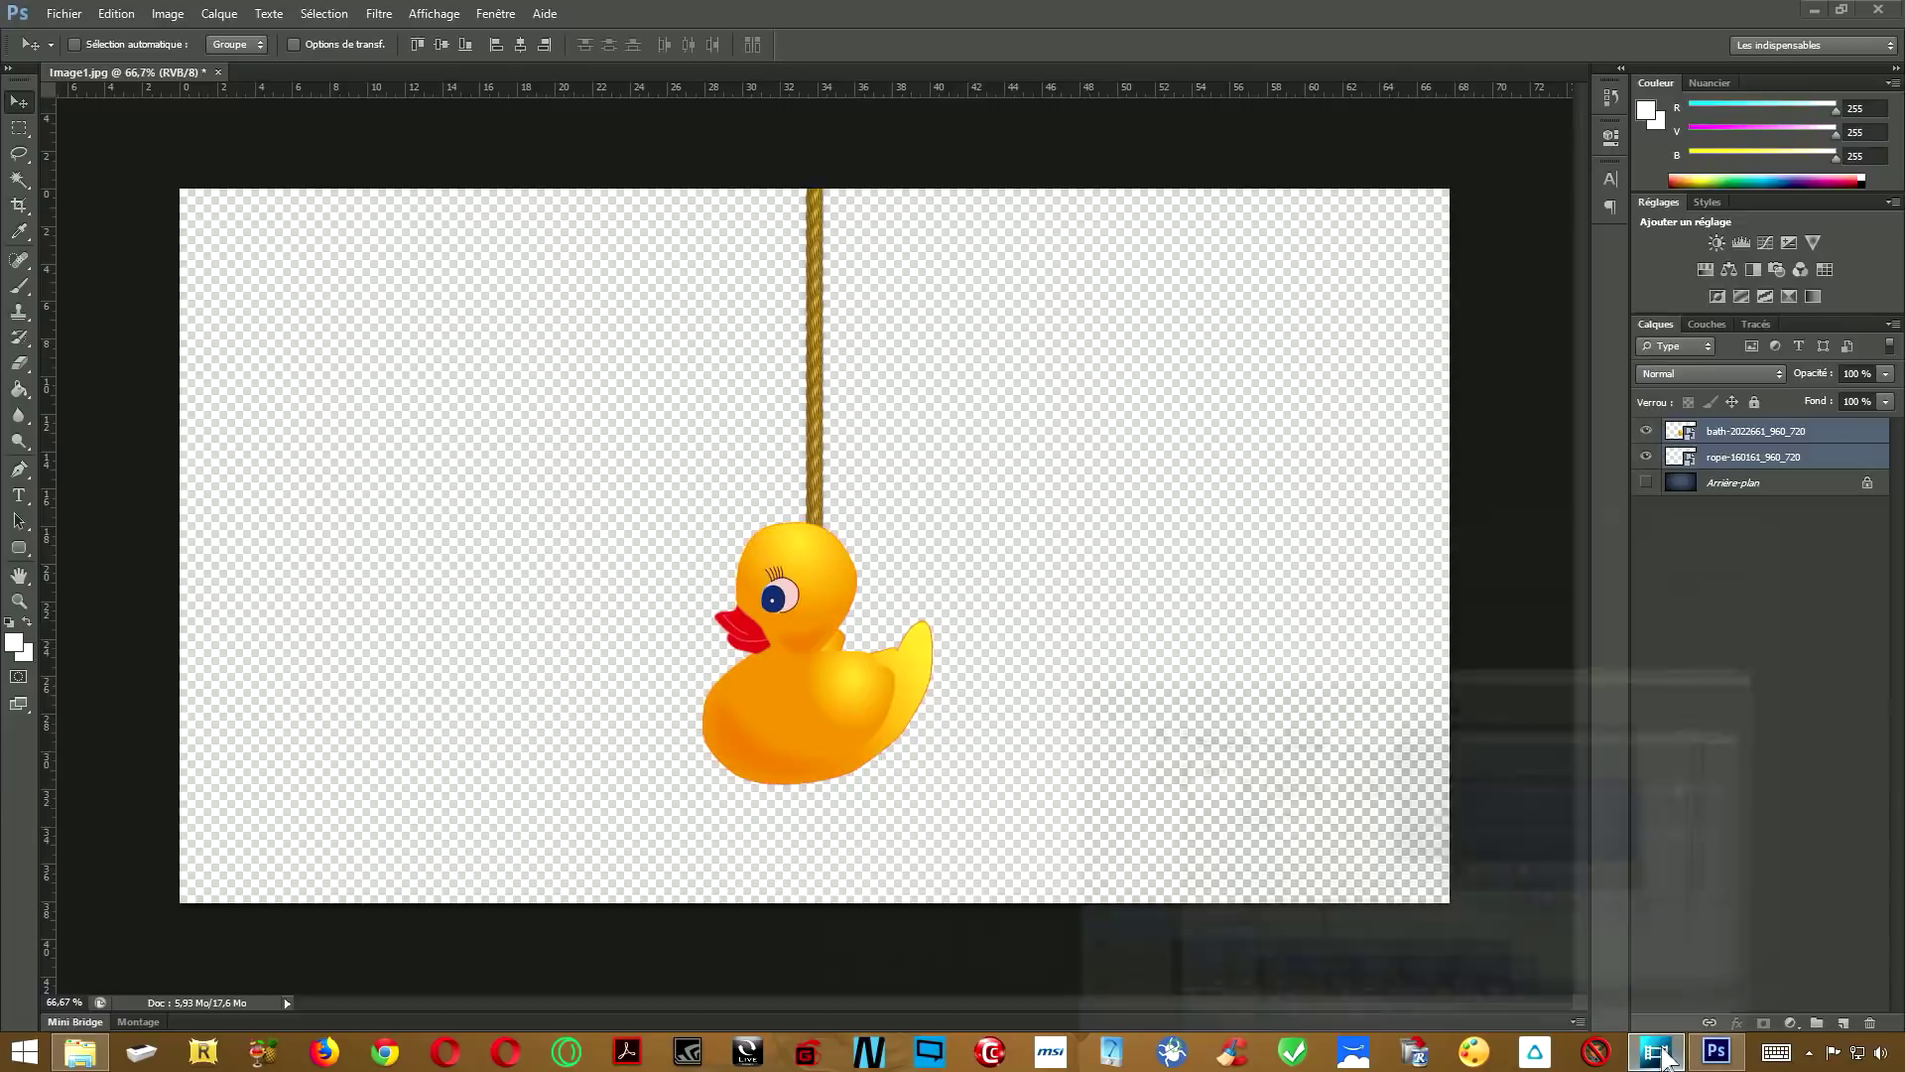
Switch to Movie Studio, open 1.png from the desktop, and position the duck clip on track 1 at about 00:00:41.
{"action": "left_click", "coordinate": [1656, 1052]}
{"action": "left_click", "coordinate": [544, 780]}
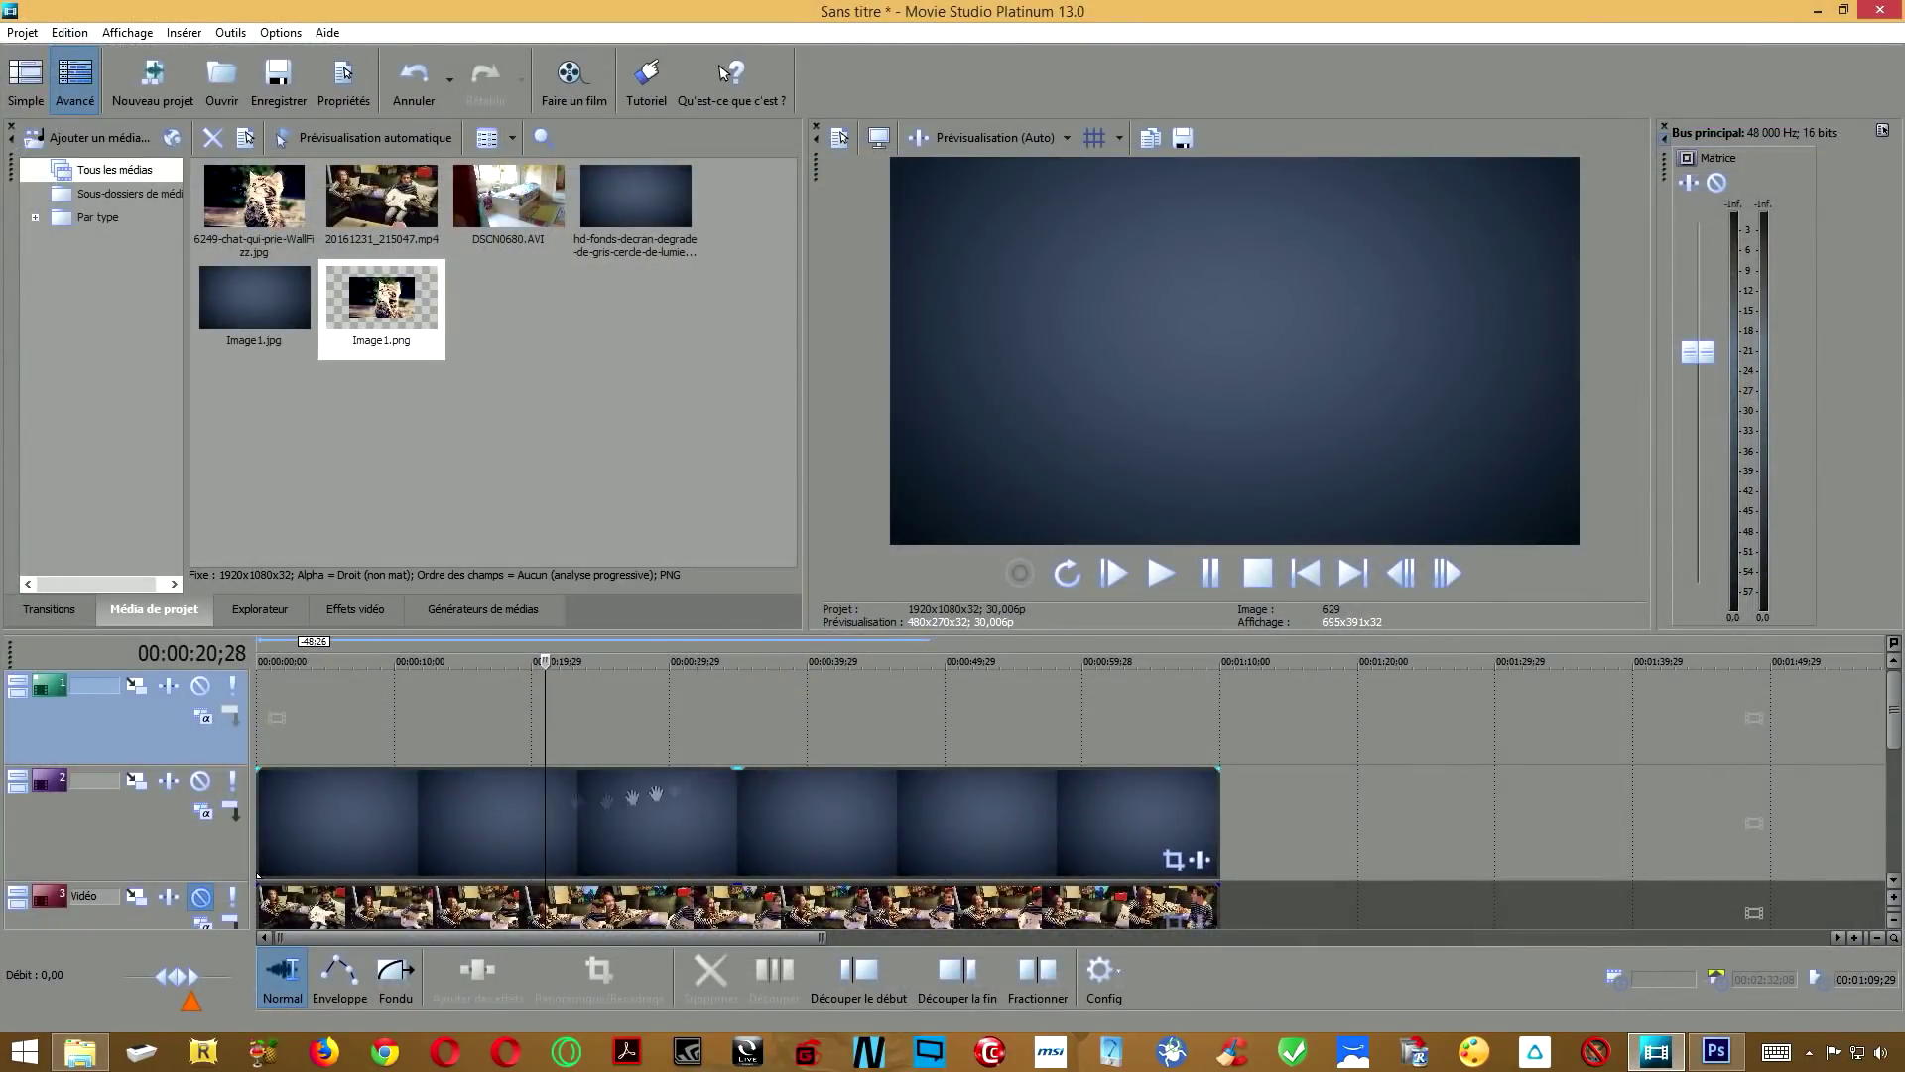
{"action": "left_click", "coordinate": [22, 32]}
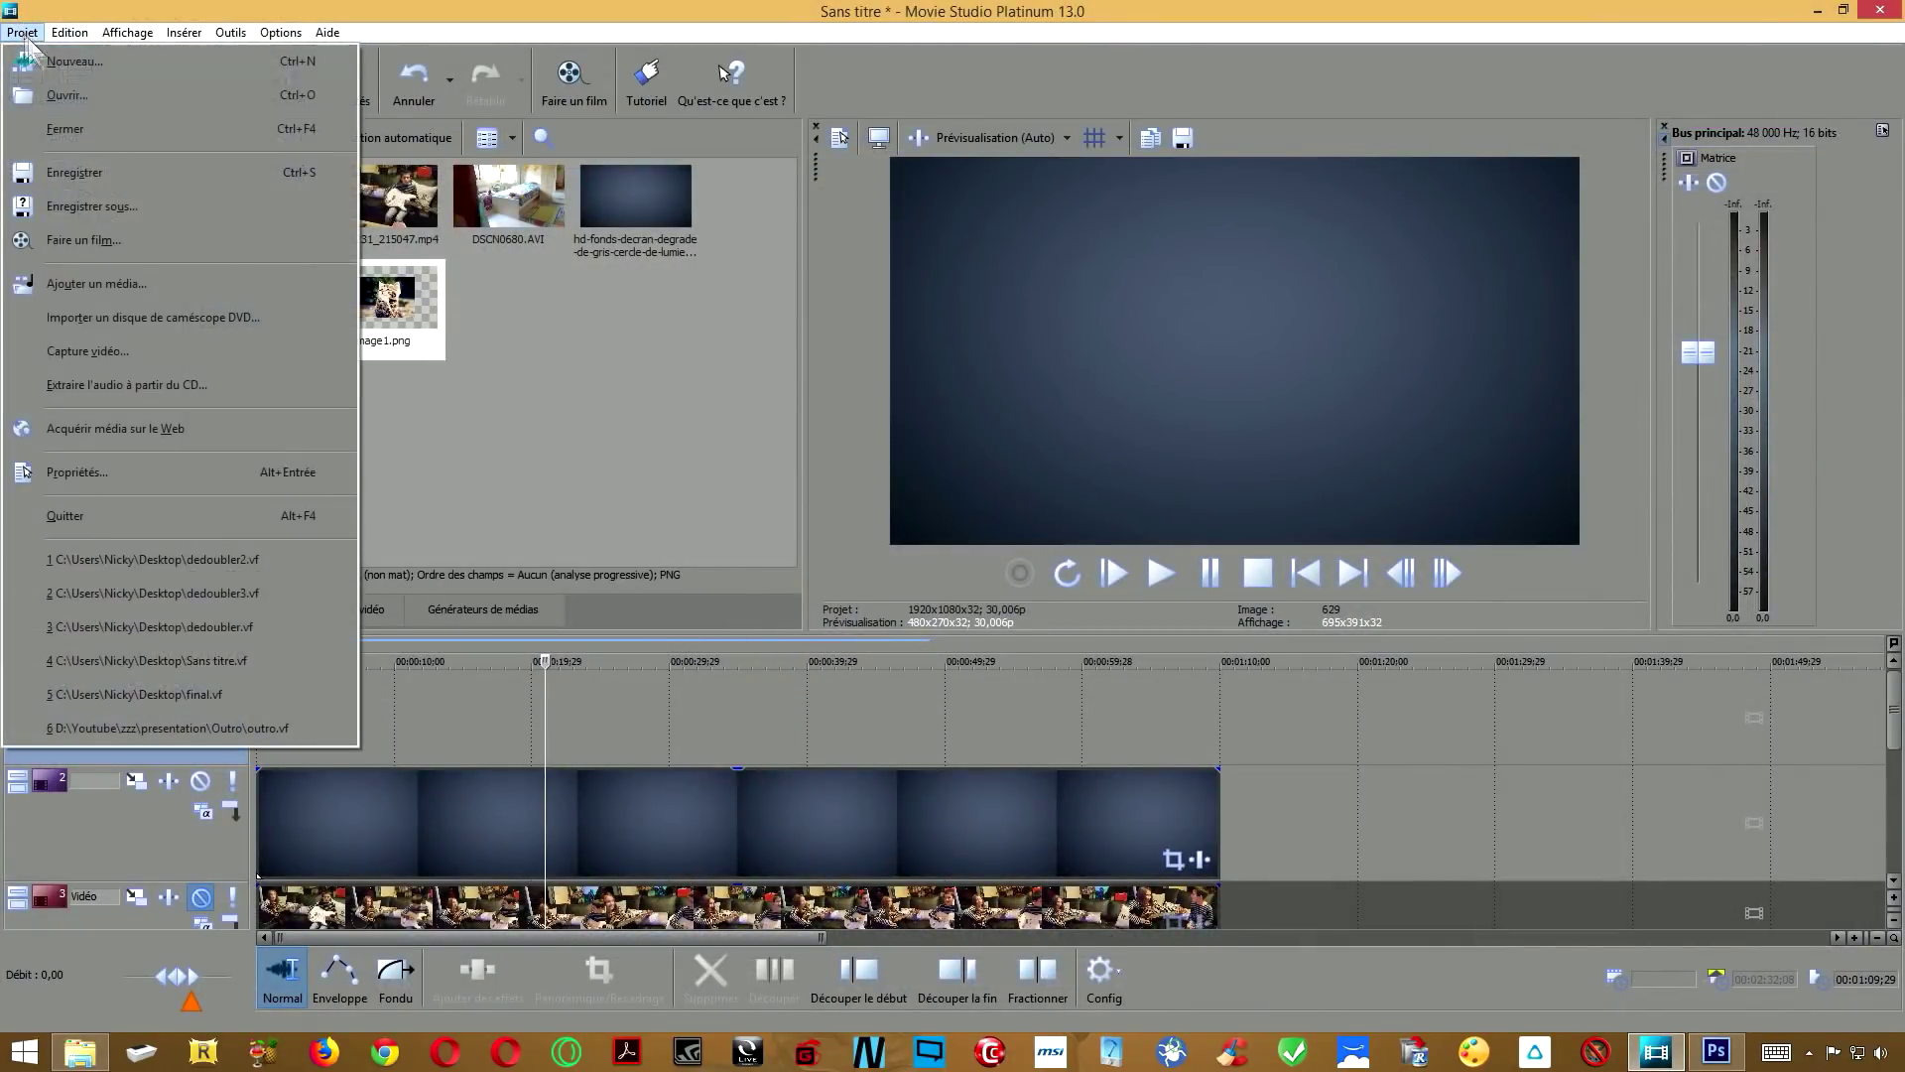
{"action": "left_click", "coordinate": [115, 102]}
{"action": "left_click", "coordinate": [755, 460]}
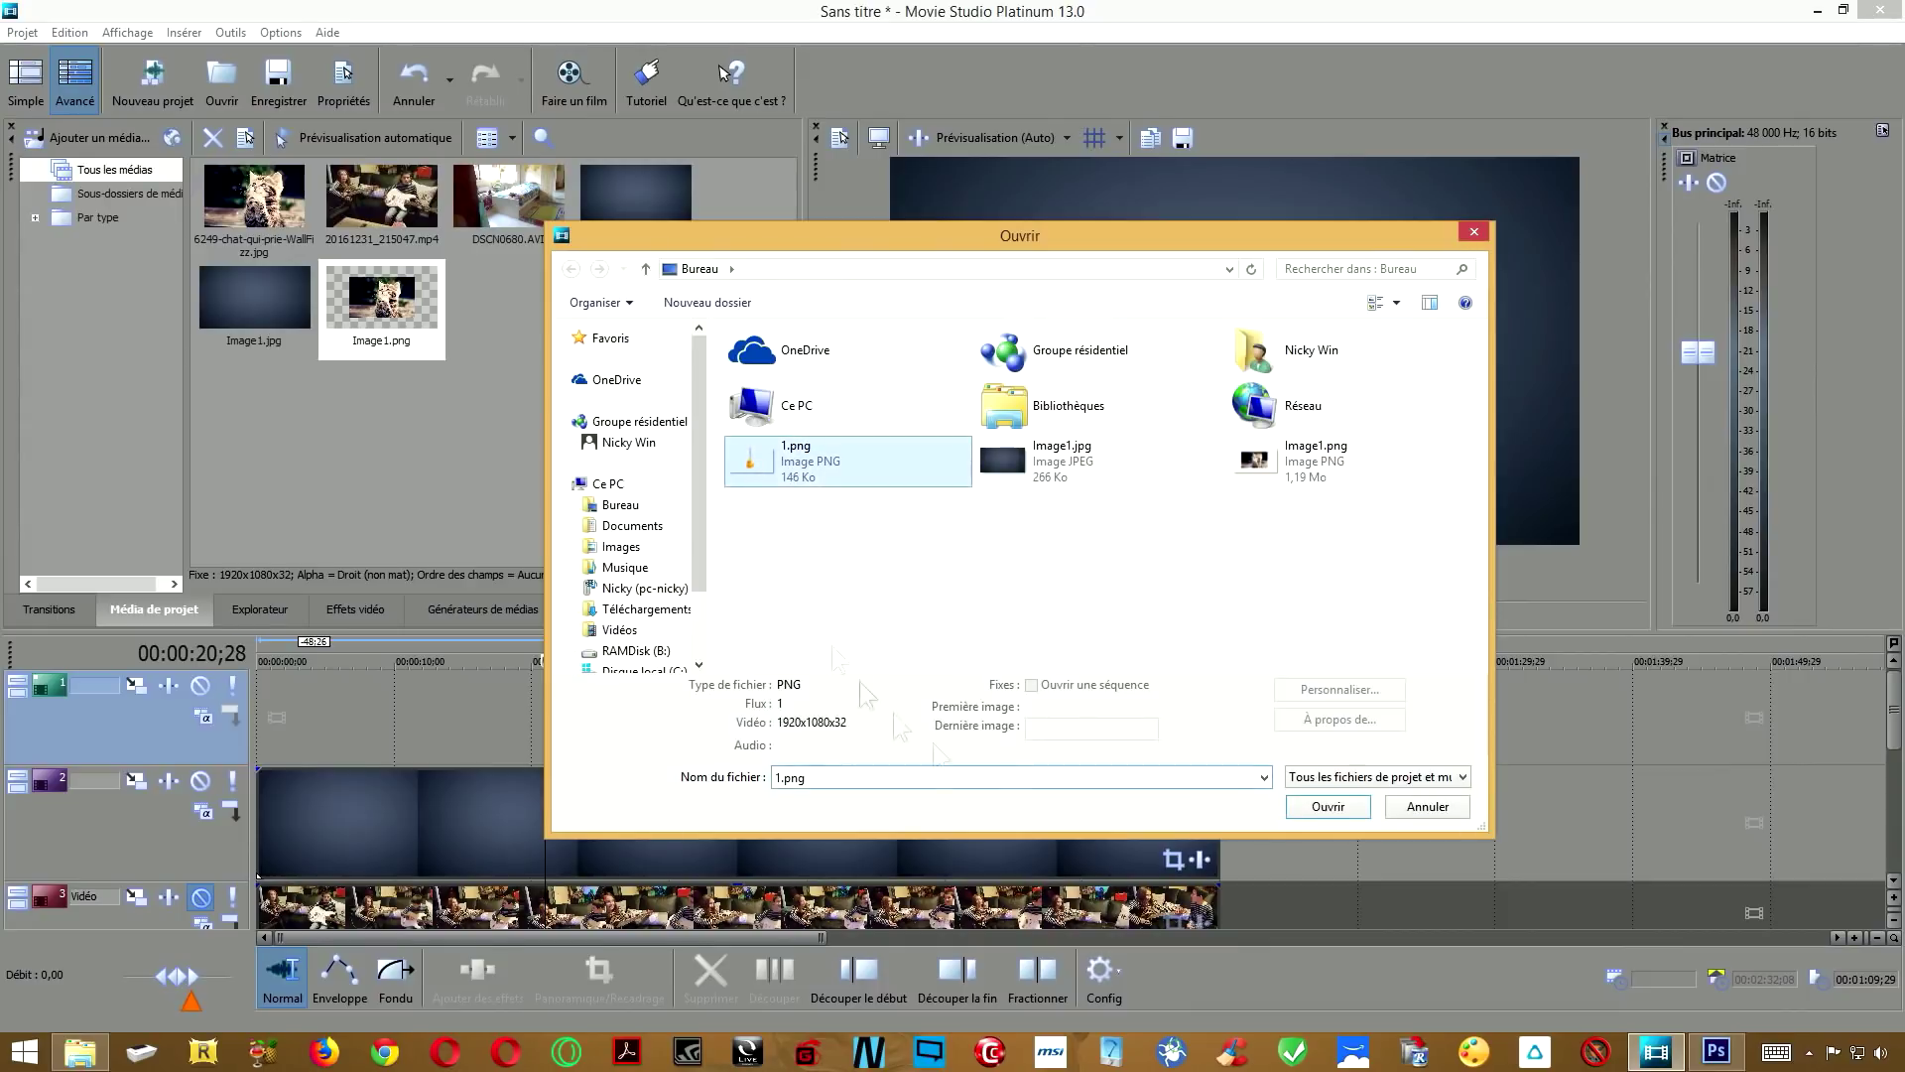
{"action": "left_click", "coordinate": [1328, 806]}
{"action": "left_click_drag", "start_coordinate": [1290, 715], "coordinate": [516, 742]}
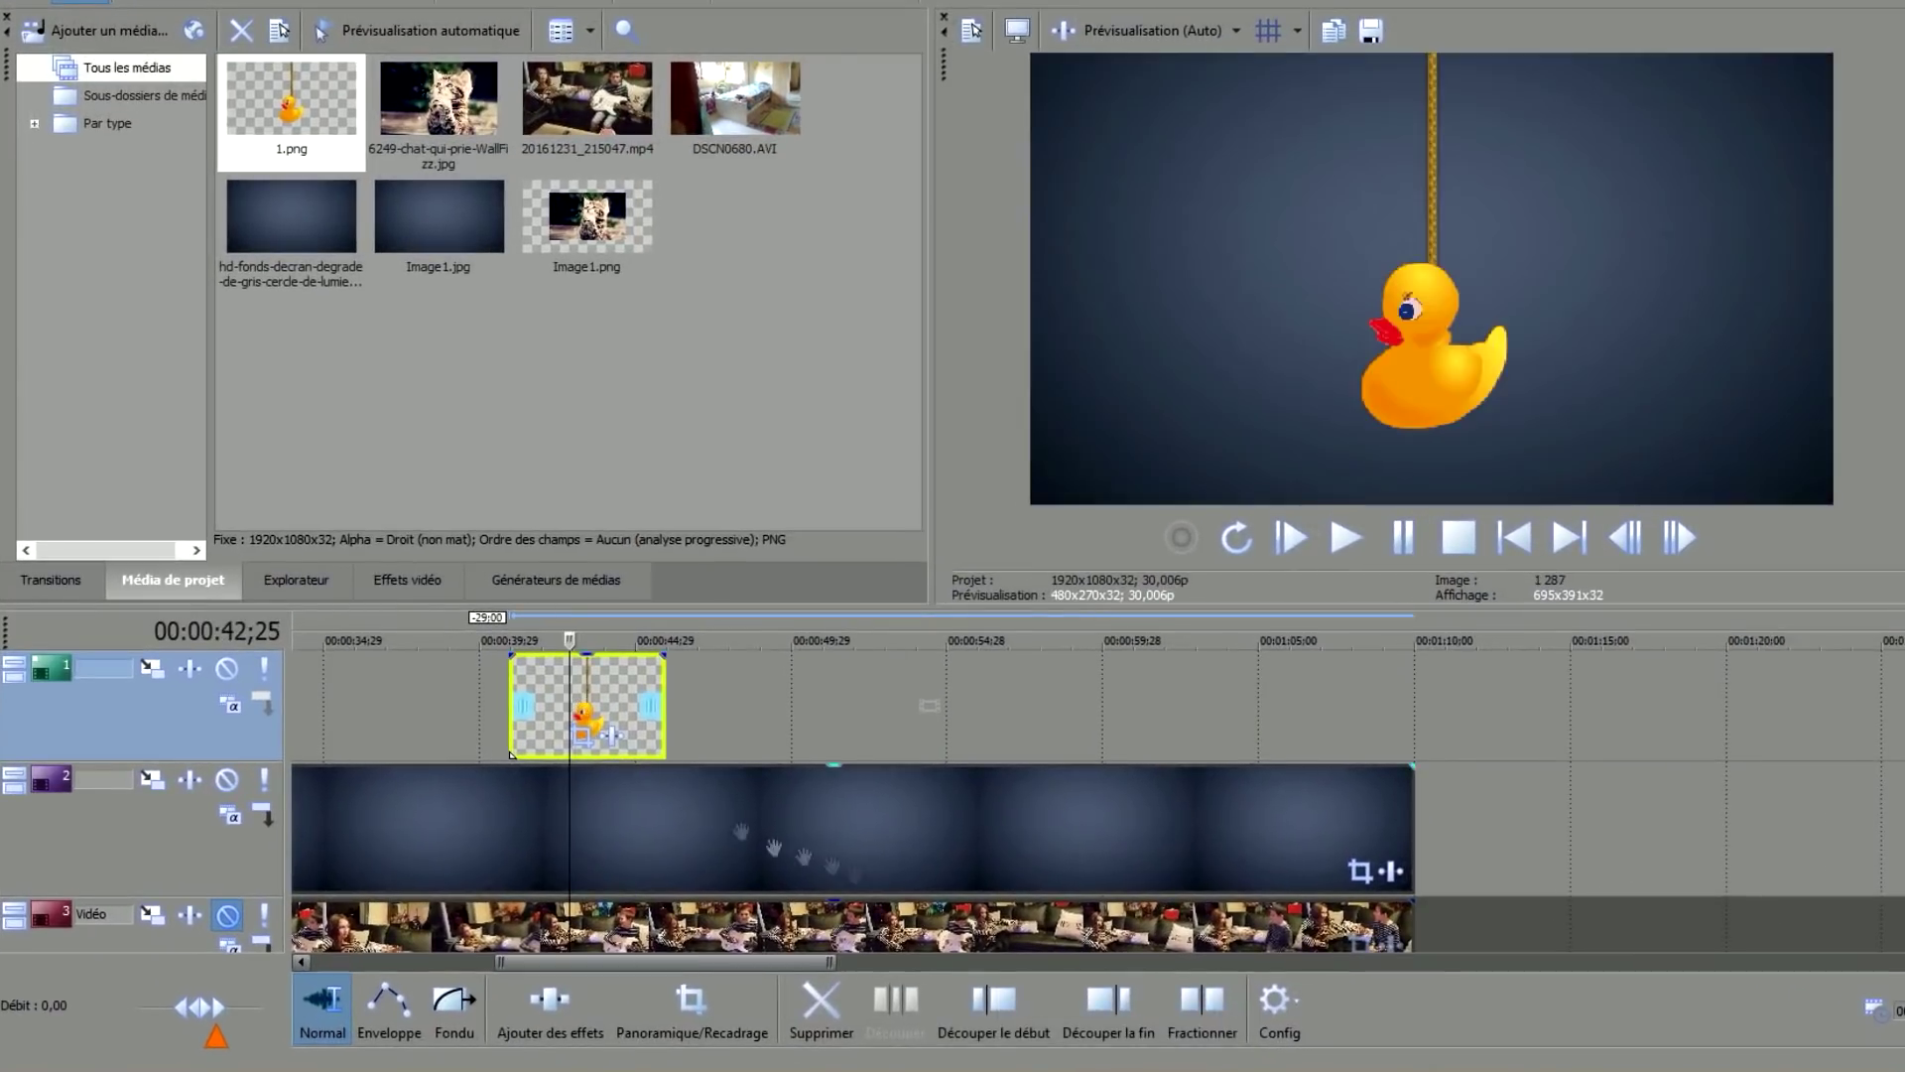
Open the duck clip's pan/crop settings and add a position keyframe at 00:00:00;22.
{"action": "scroll", "coordinate": [931, 830], "scroll_direction": "up", "scroll_amount": 3}
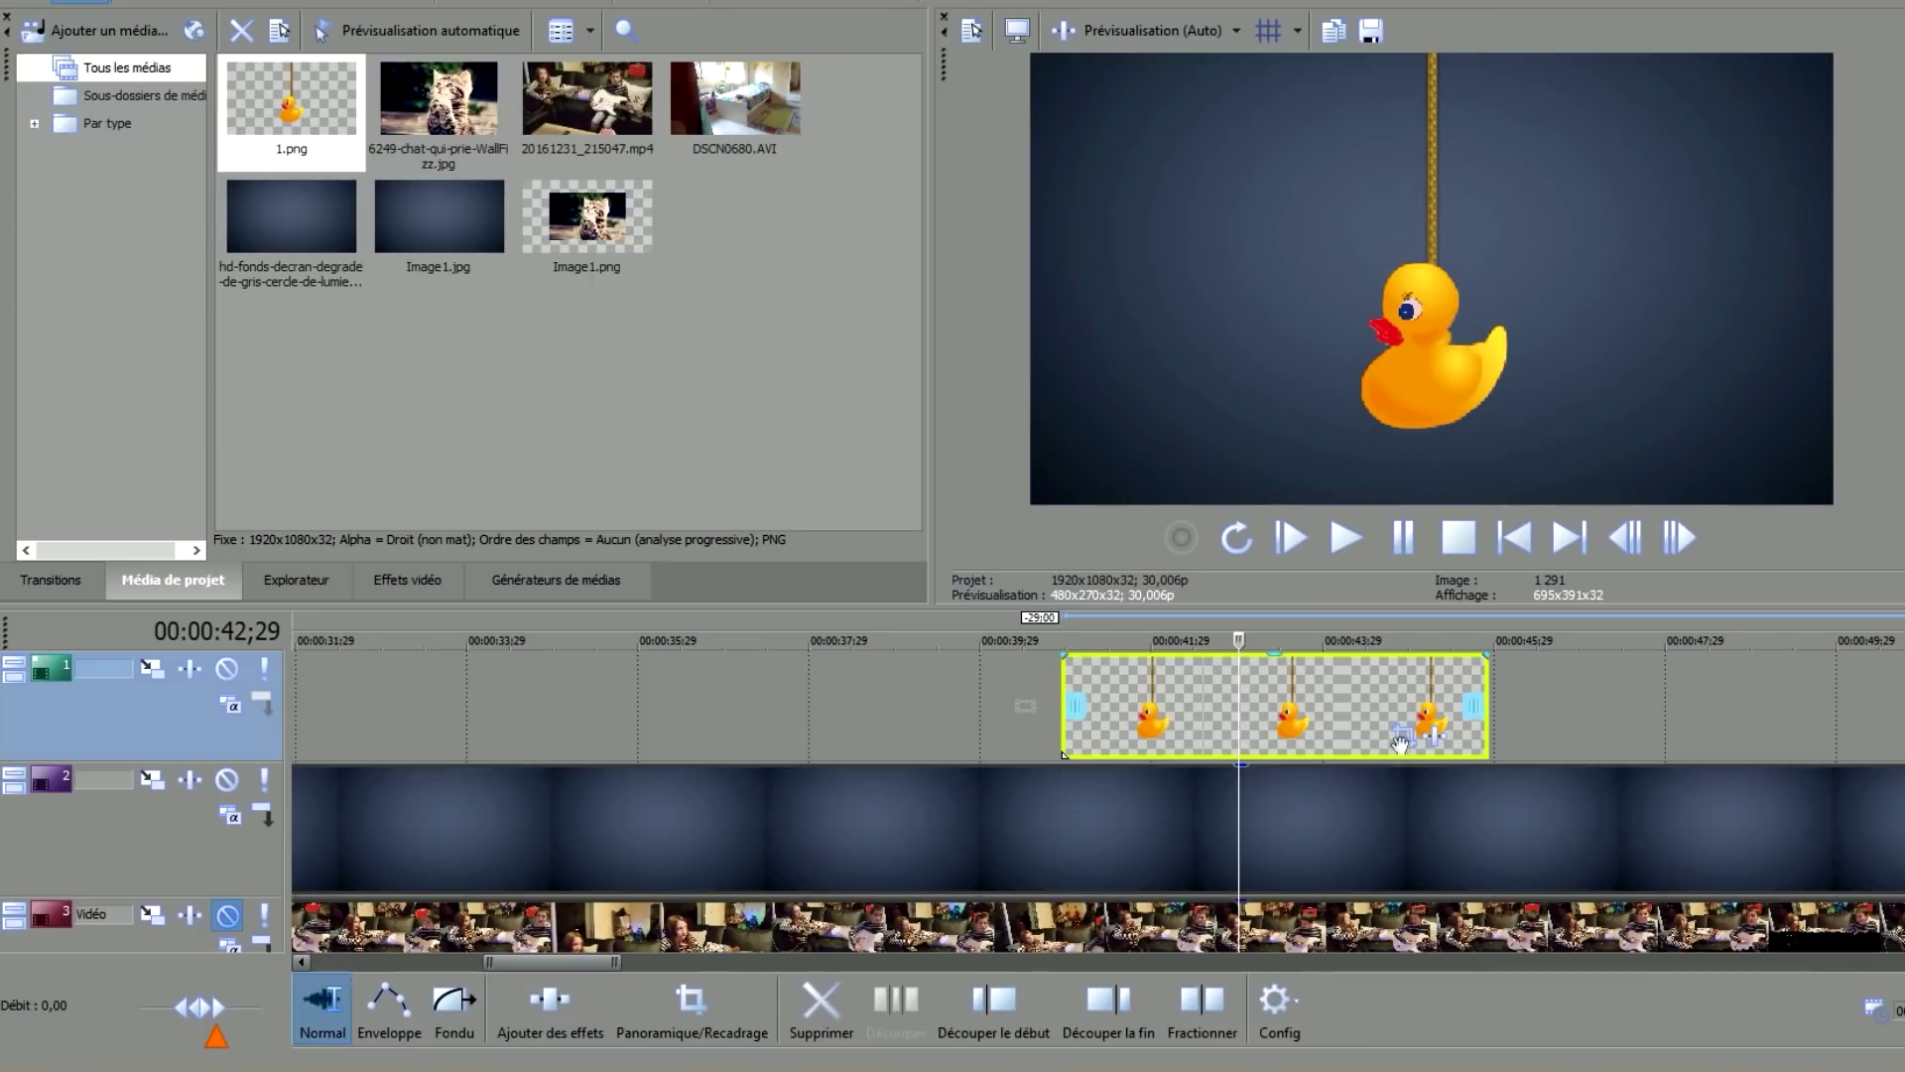
{"action": "left_click", "coordinate": [1405, 737]}
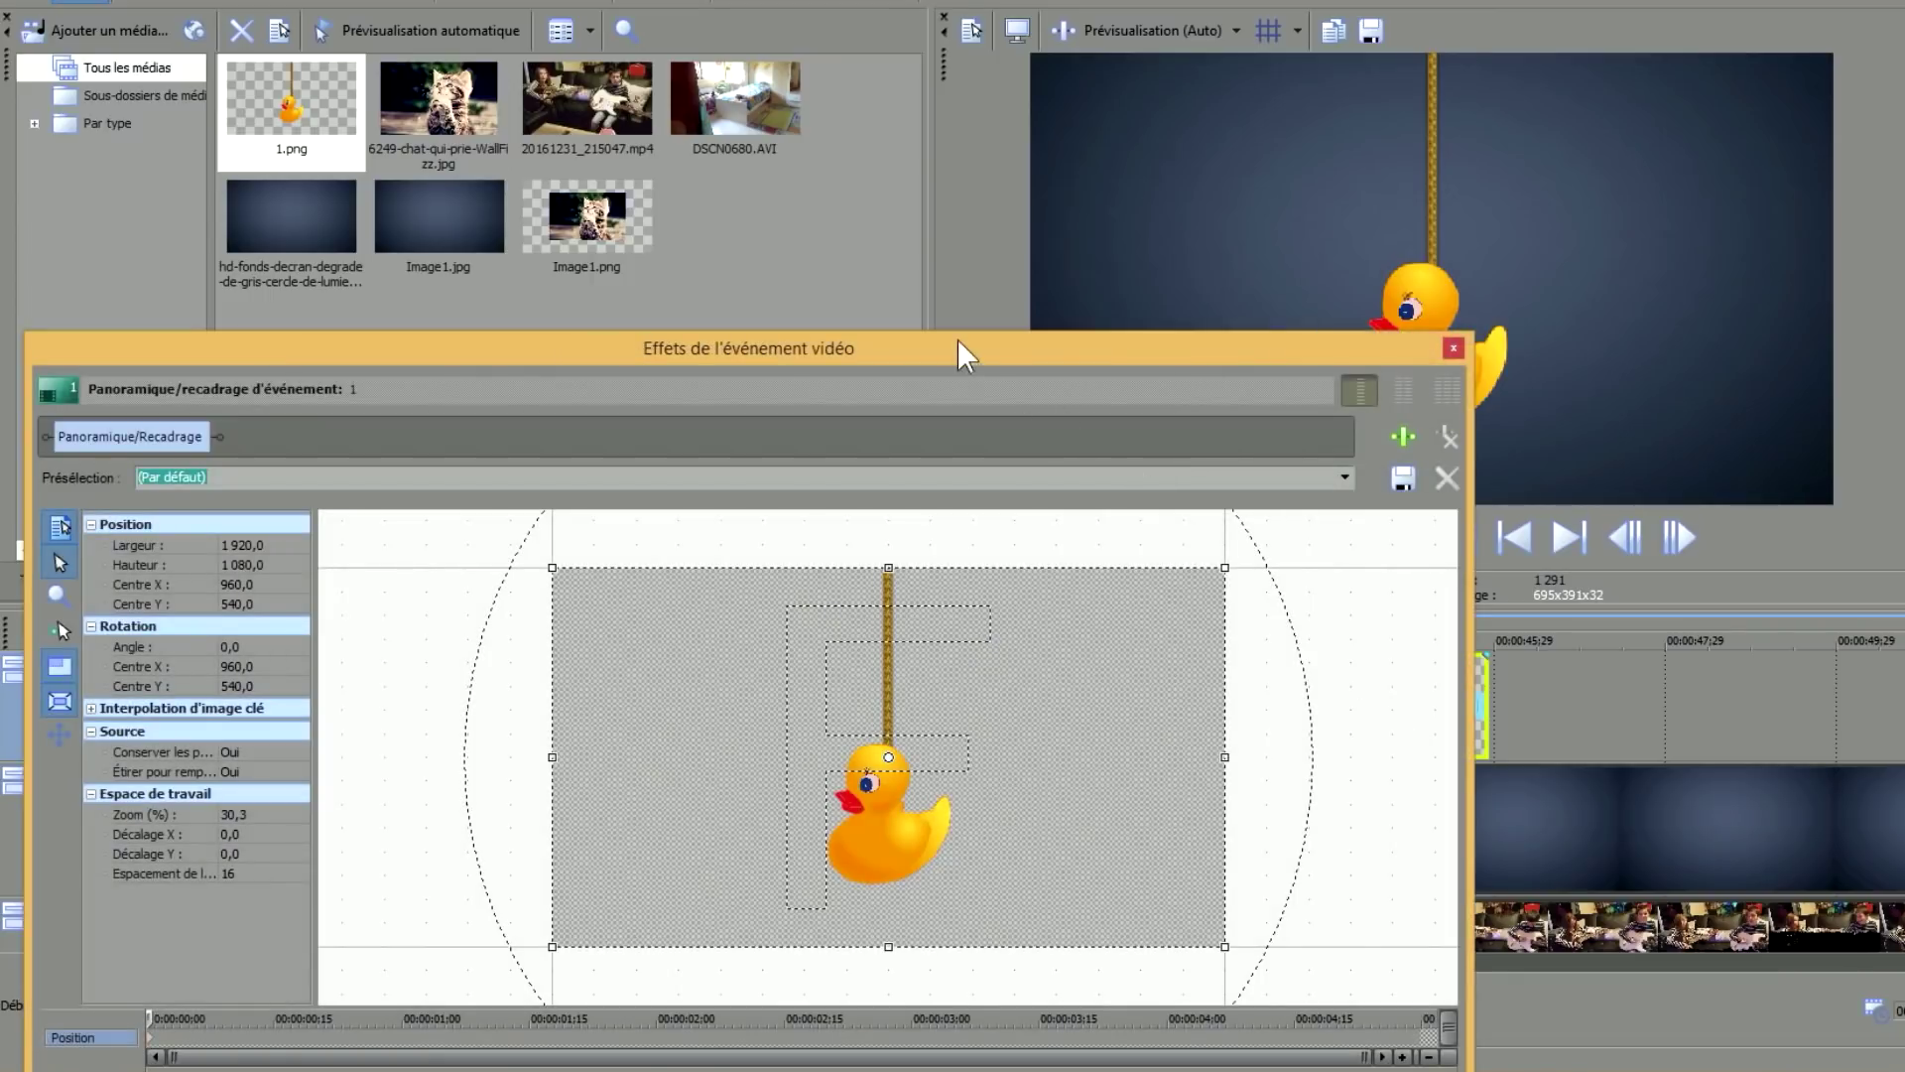
{"action": "left_click_drag", "start_coordinate": [957, 354], "coordinate": [959, 285]}
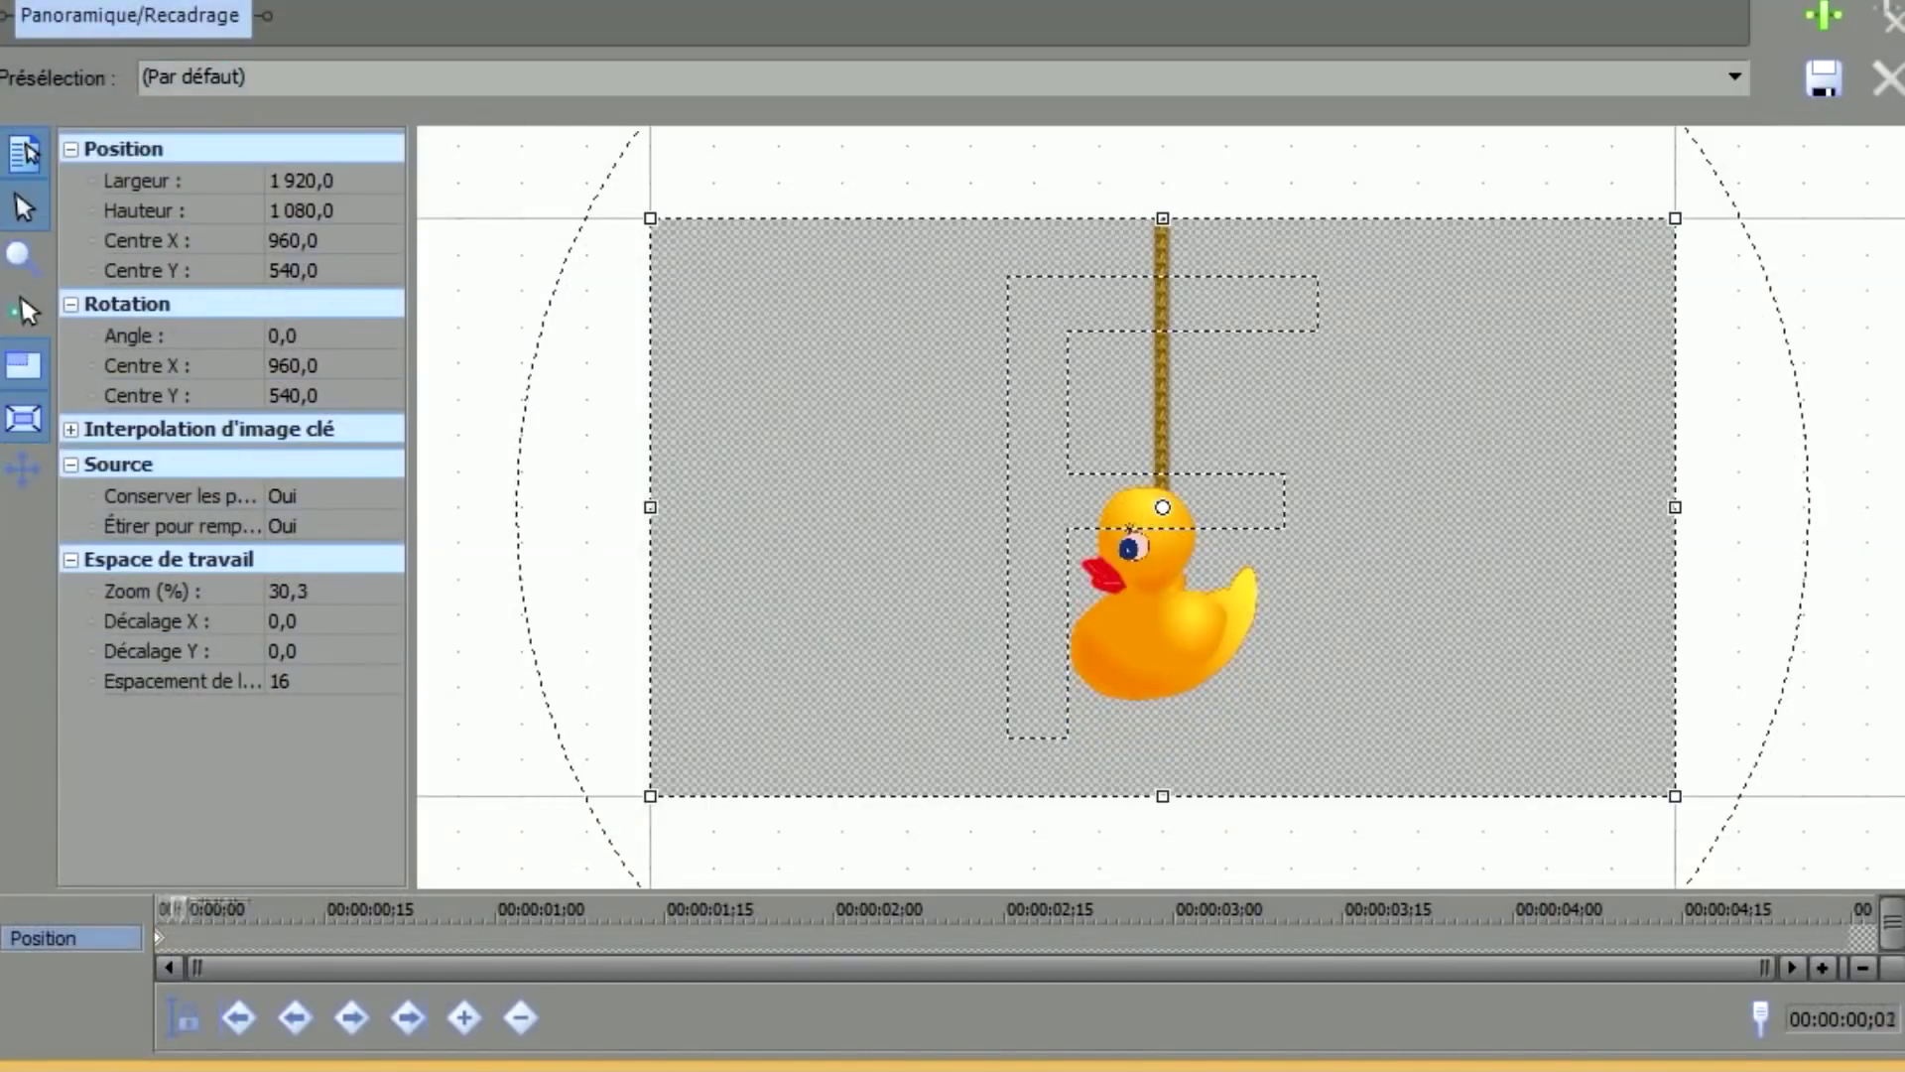
{"action": "left_click_drag", "start_coordinate": [161, 903], "coordinate": [404, 903]}
{"action": "left_click", "coordinate": [465, 1032]}
{"action": "left_click", "coordinate": [466, 1023]}
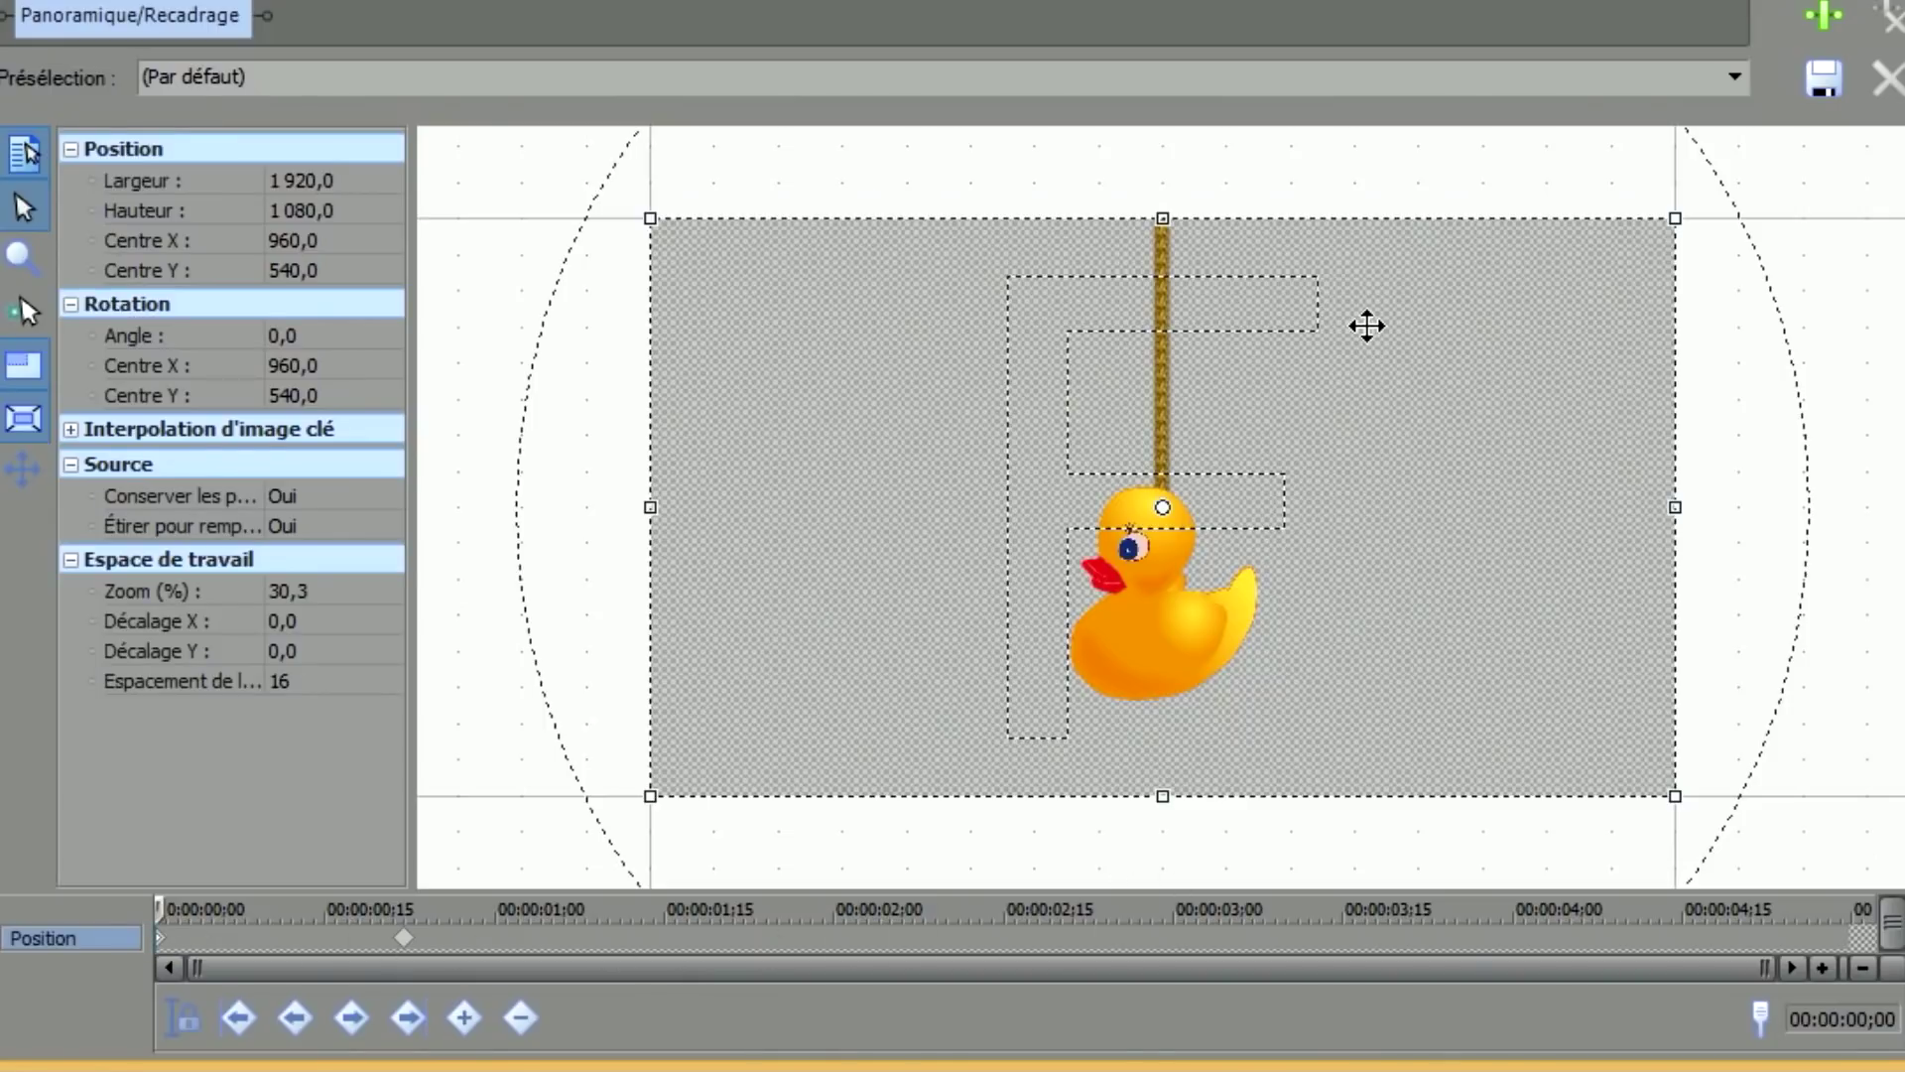
At the first keyframe, shift the crop frame down below the duck picture, and add a third position keyframe at 00:00:01;14.
{"action": "left_click_drag", "start_coordinate": [1366, 325], "coordinate": [1340, 898]}
{"action": "left_click", "coordinate": [406, 940]}
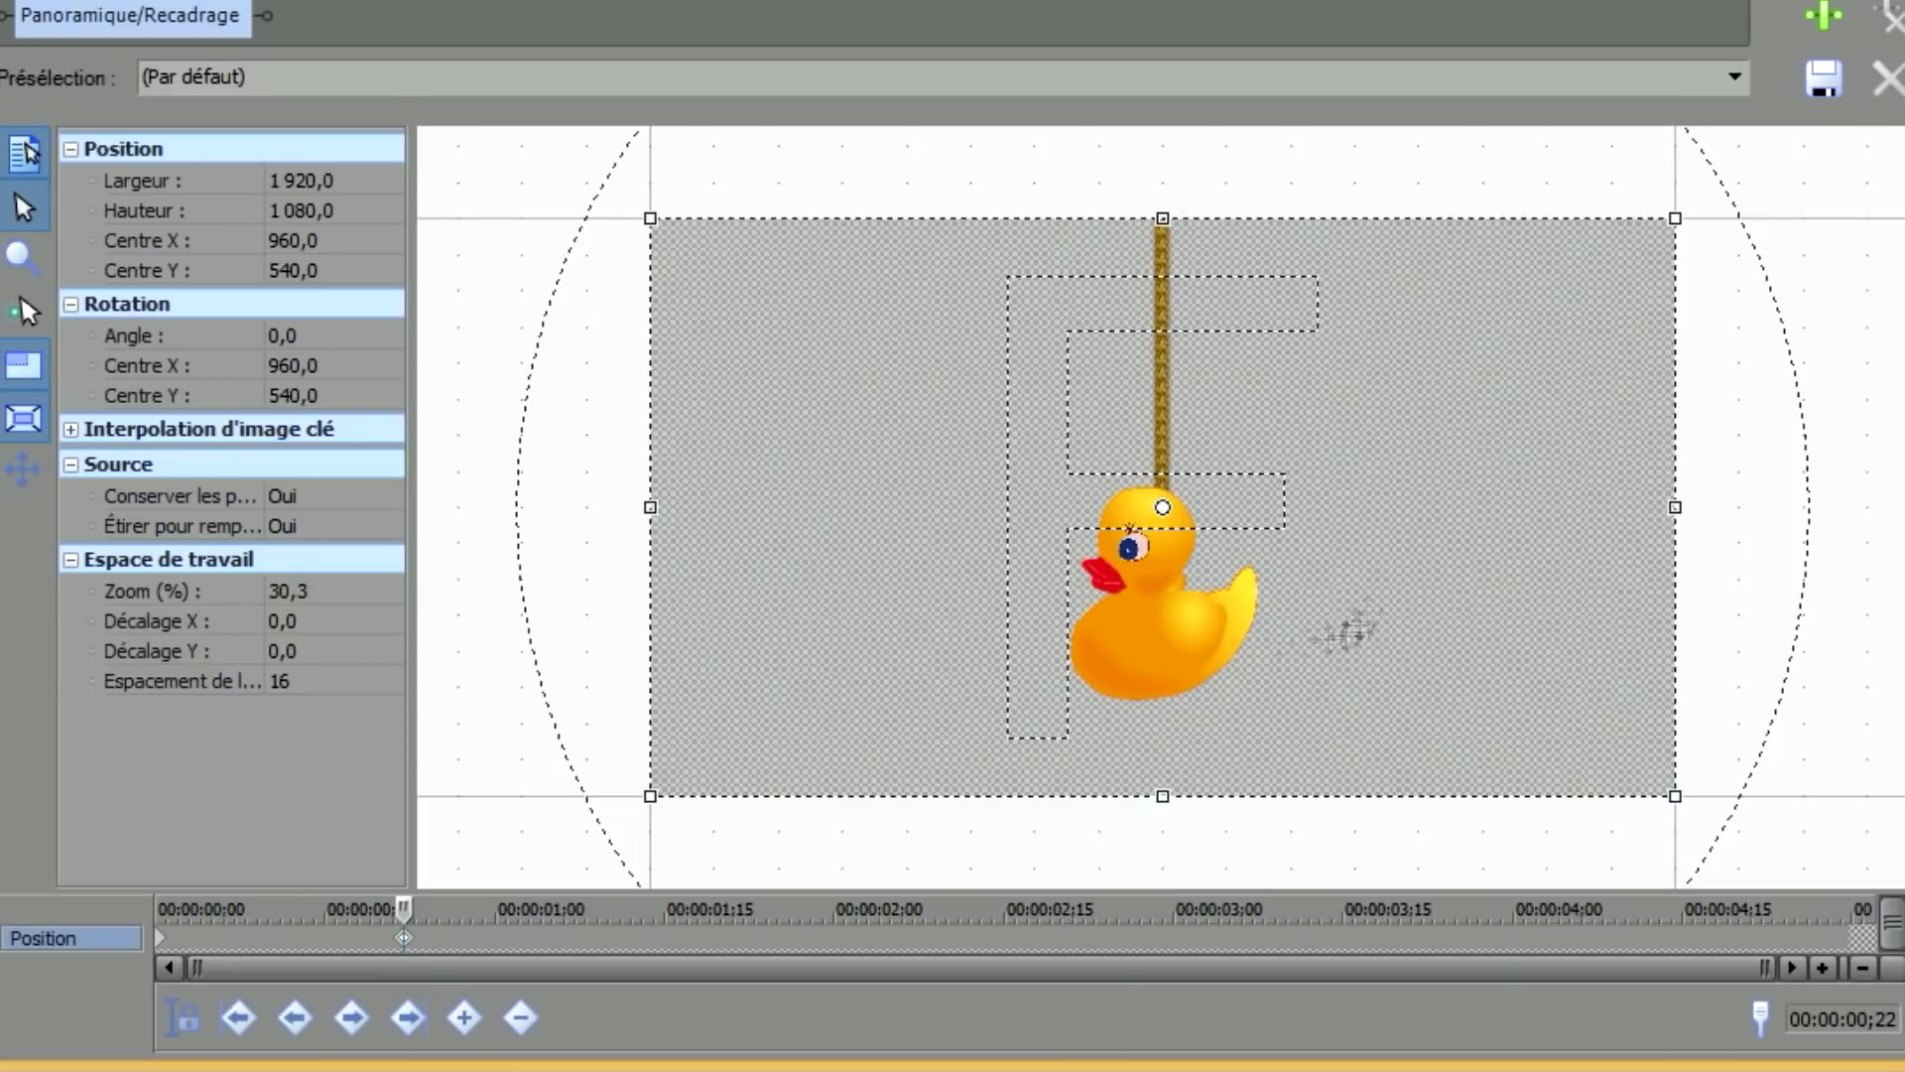
{"action": "left_click_drag", "start_coordinate": [405, 911], "coordinate": [653, 911]}
{"action": "left_click", "coordinate": [464, 1018]}
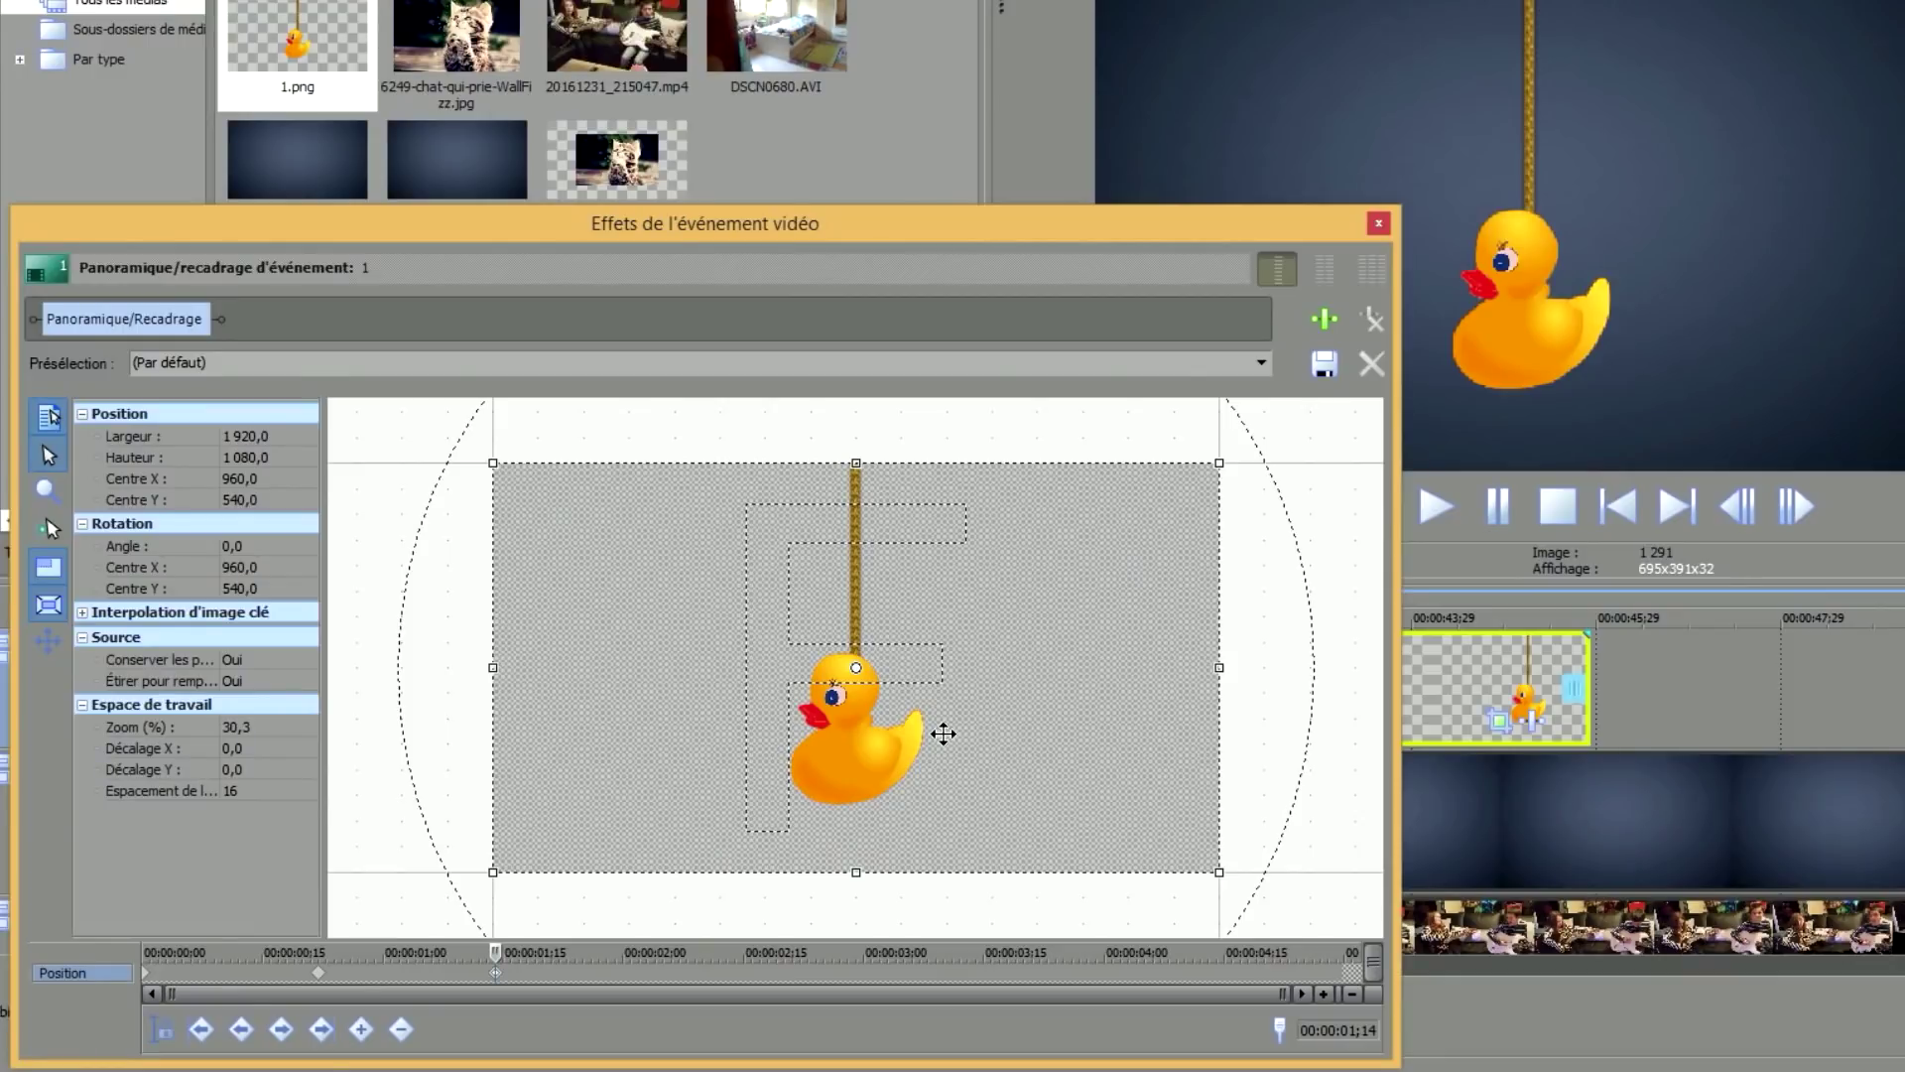
Lower the crop frame to centre Y 606 at 00:00:01;14, and add a keyframe at 00:00:02;02 with the frame back over the picture.
{"action": "left_click_drag", "start_coordinate": [943, 733], "coordinate": [943, 758]}
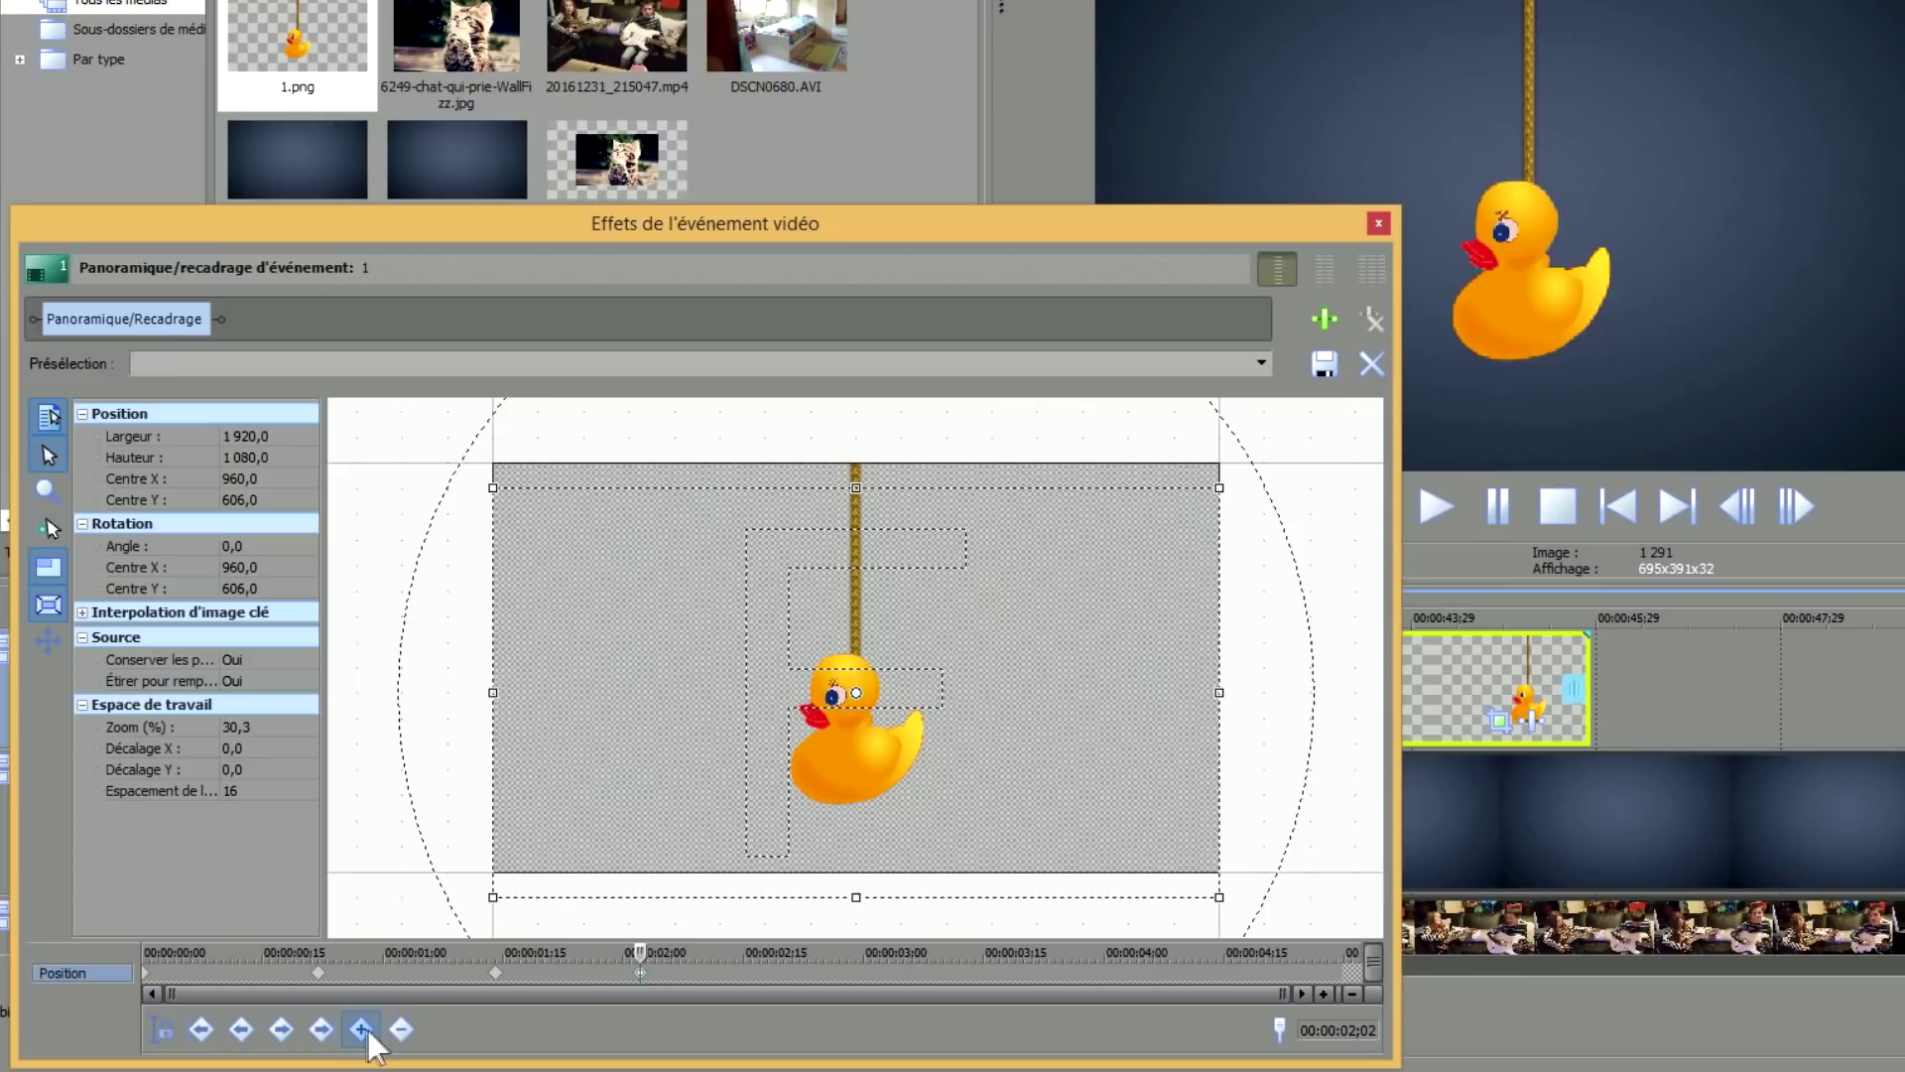
{"action": "left_click_drag", "start_coordinate": [1038, 800], "coordinate": [1041, 786]}
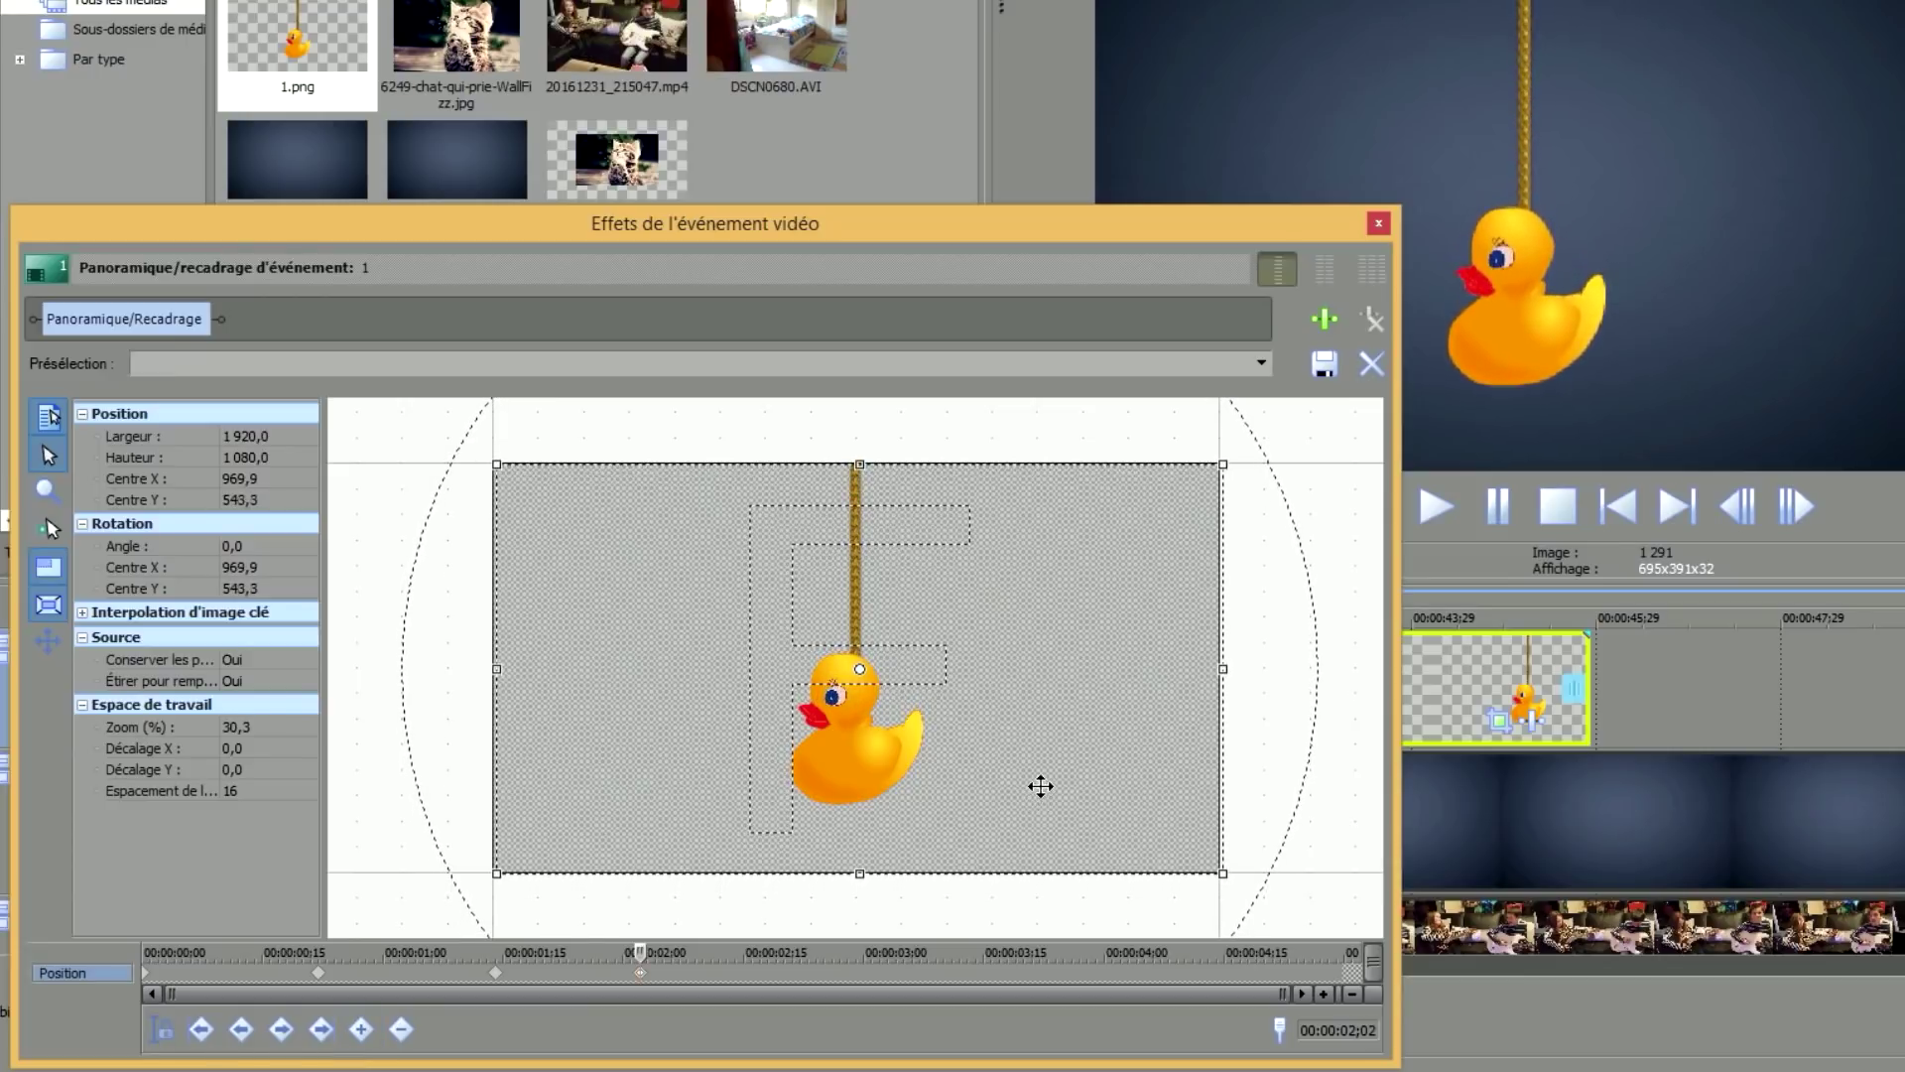
Add a position keyframe at 00:00:02;17 copied from the 00:00:01;14 keyframe, and raise its crop frame to about centre Y 576.
{"action": "left_click", "coordinate": [640, 953]}
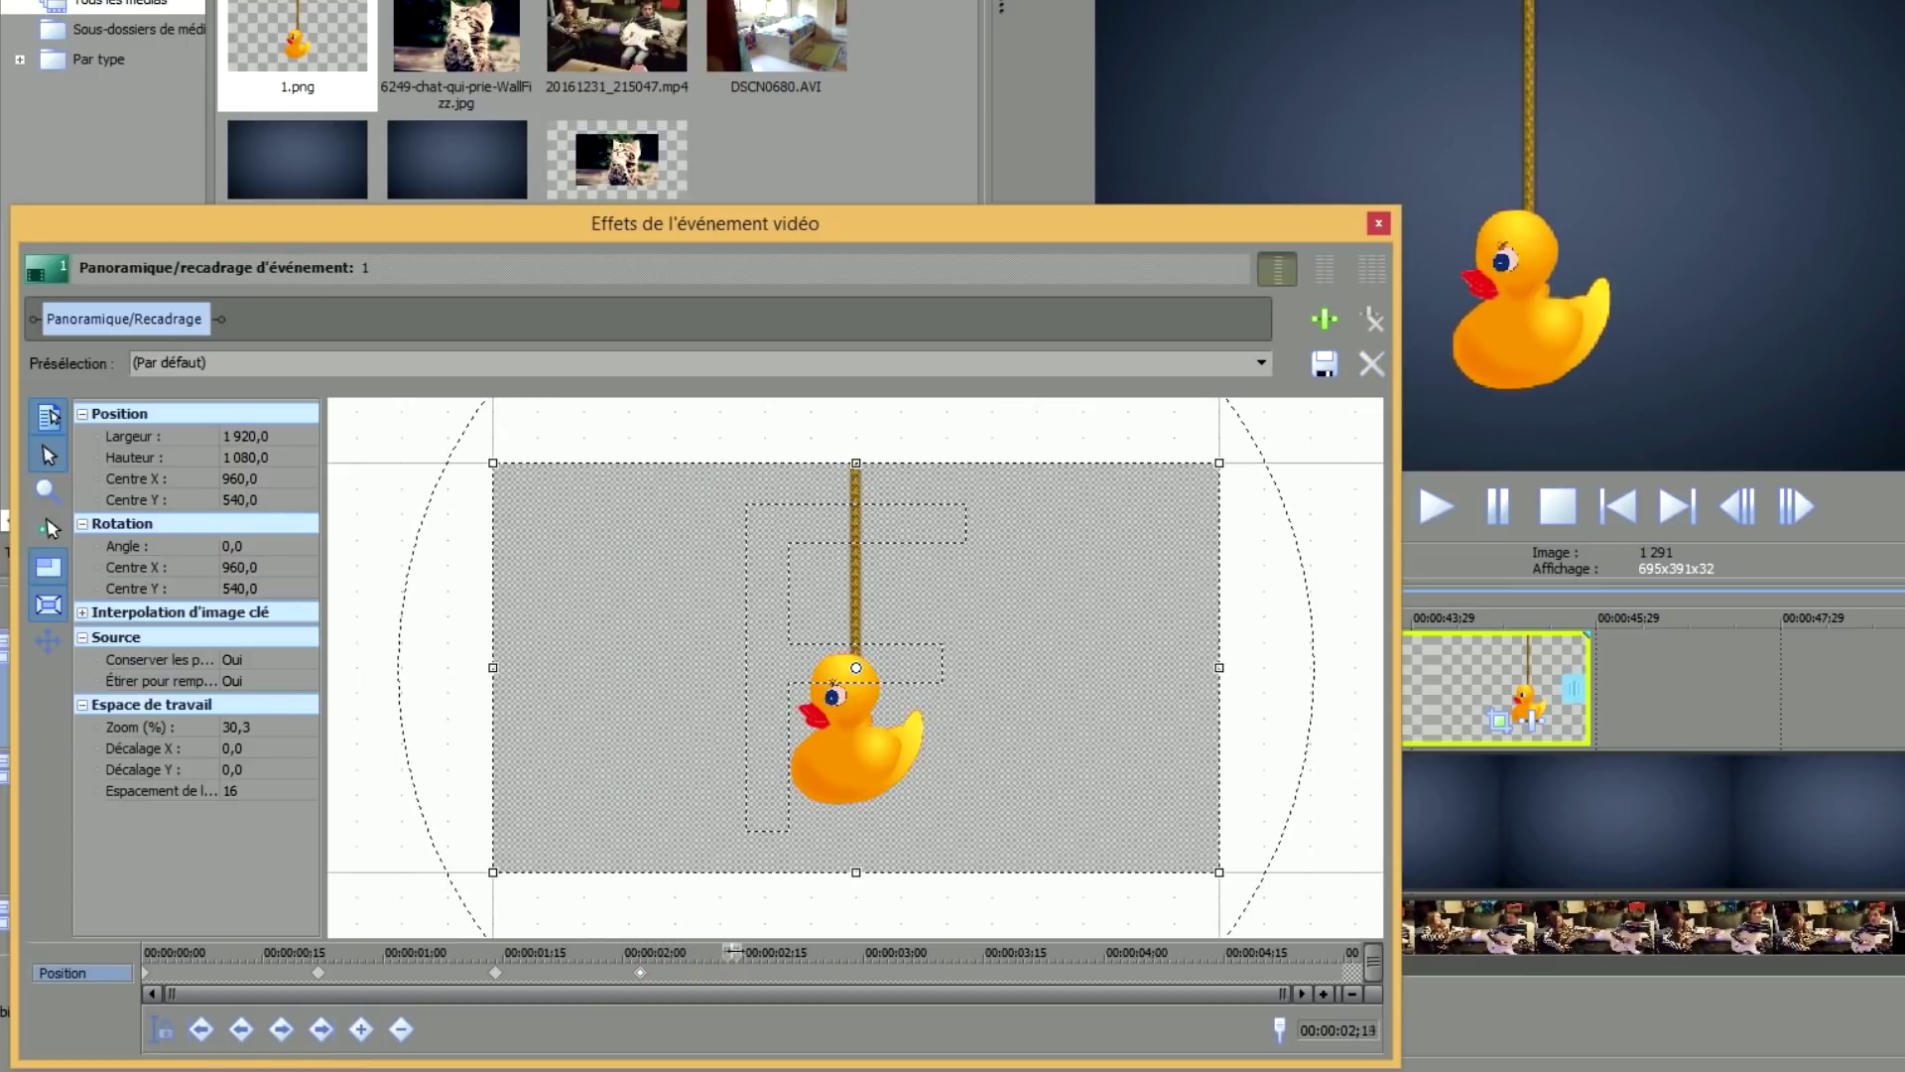
{"action": "left_click", "coordinate": [360, 1029]}
{"action": "left_click", "coordinate": [495, 975]}
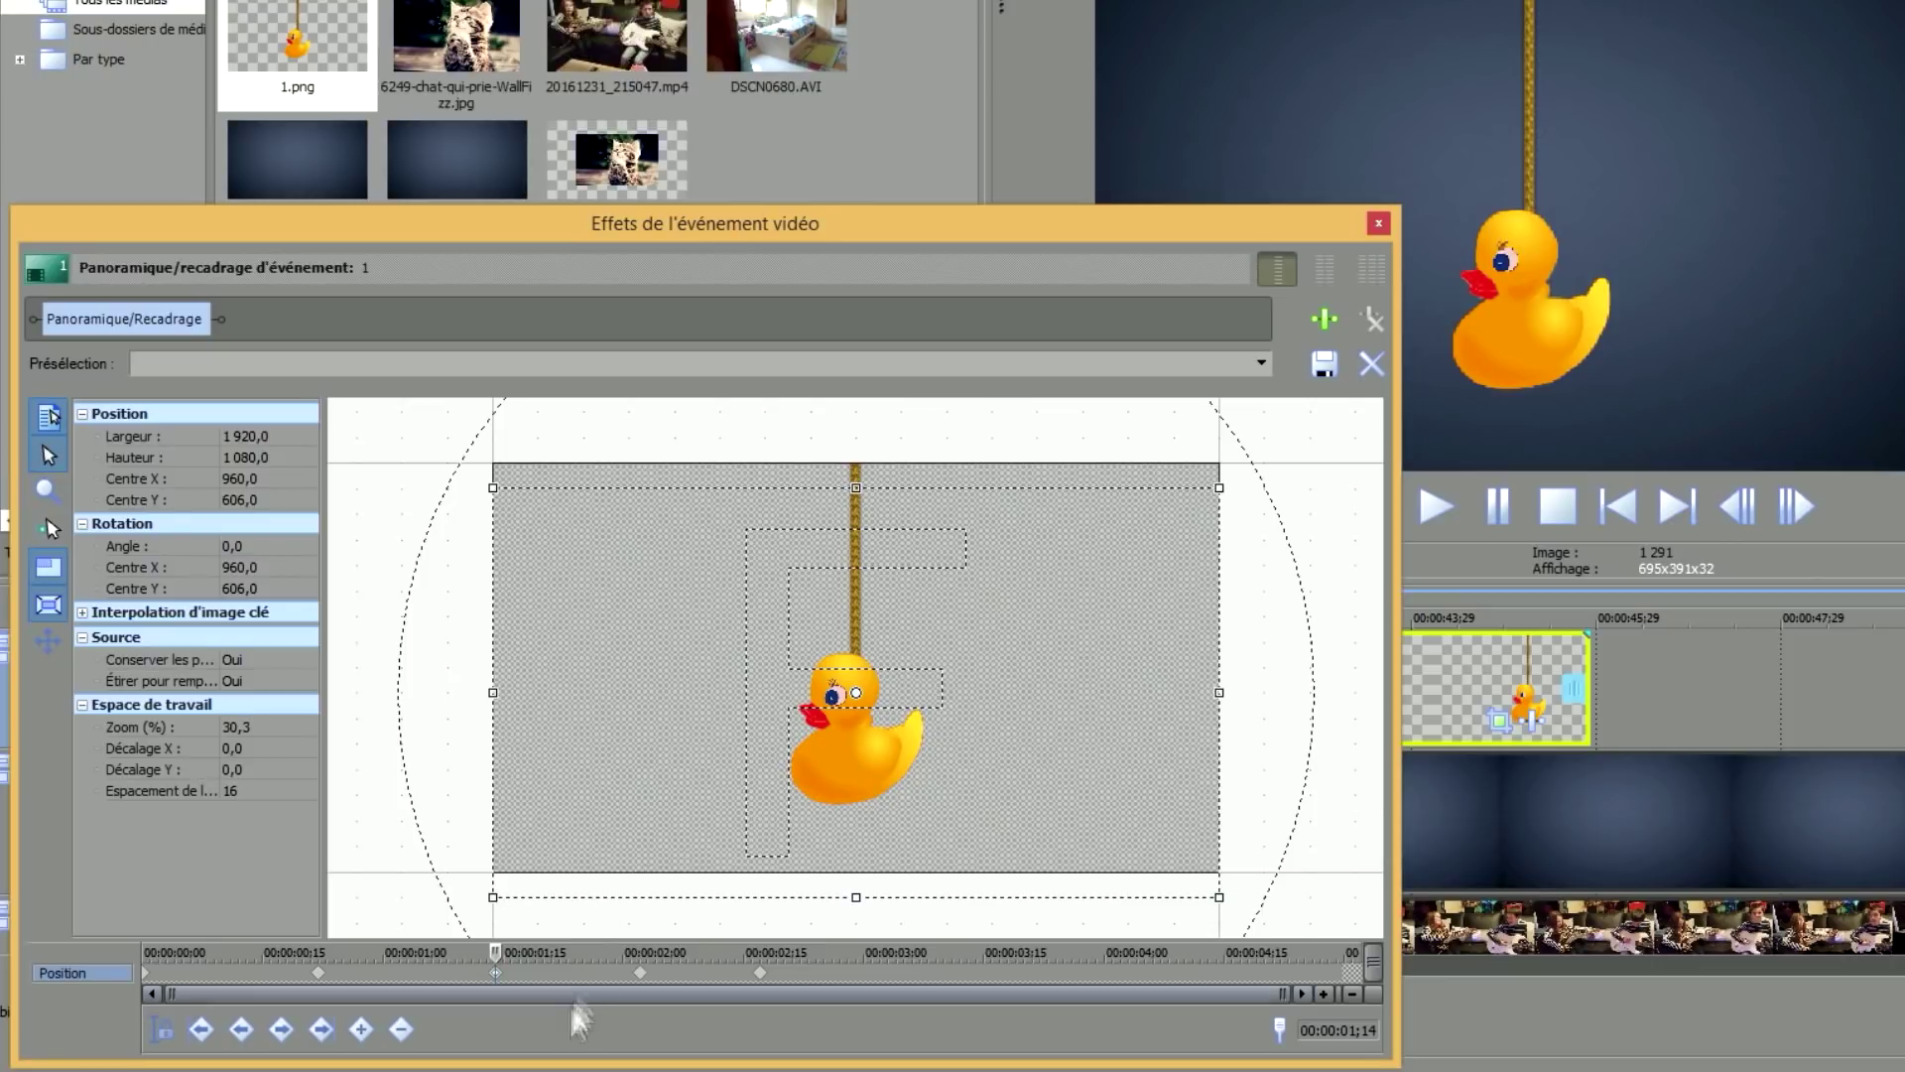
{"action": "right_click", "coordinate": [495, 978]}
{"action": "left_click", "coordinate": [580, 729]}
{"action": "left_click", "coordinate": [640, 974]}
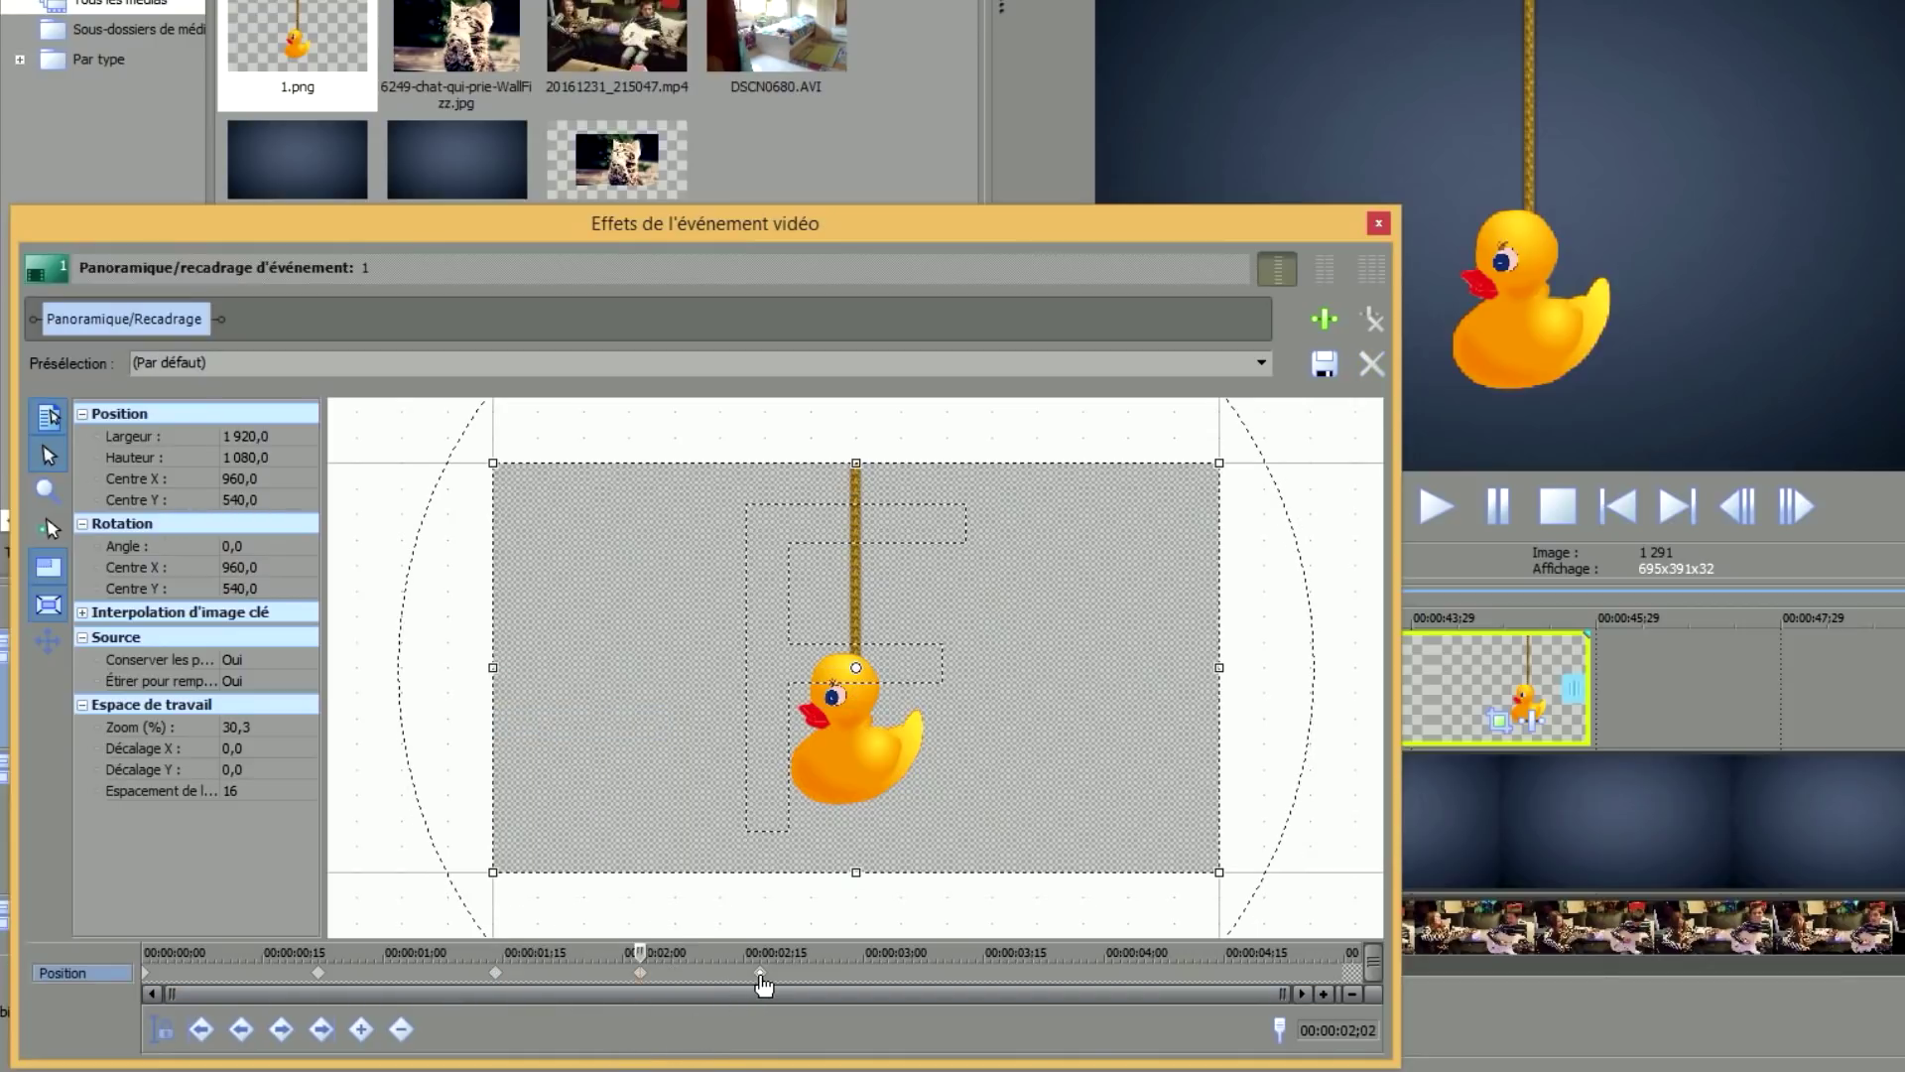
{"action": "double_click", "coordinate": [761, 976]}
{"action": "right_click", "coordinate": [766, 982]}
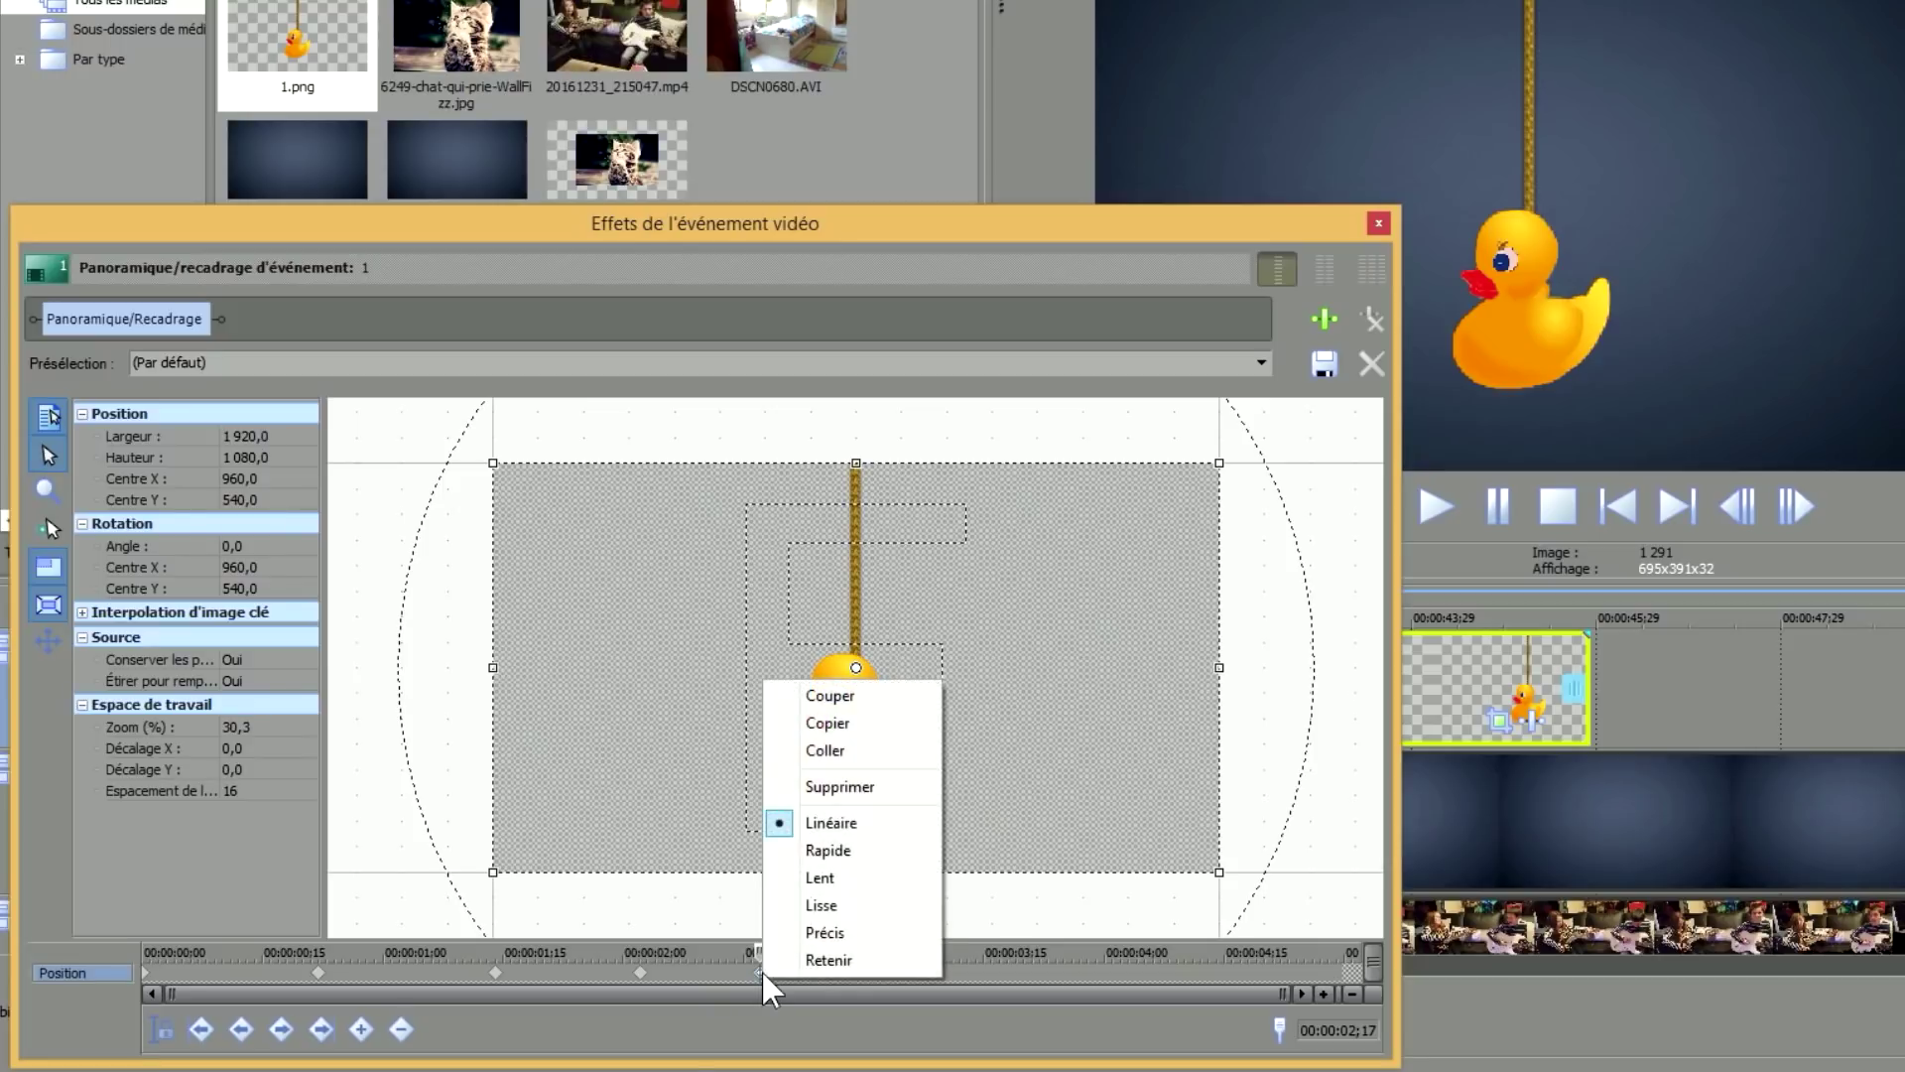
{"action": "left_click", "coordinate": [886, 750]}
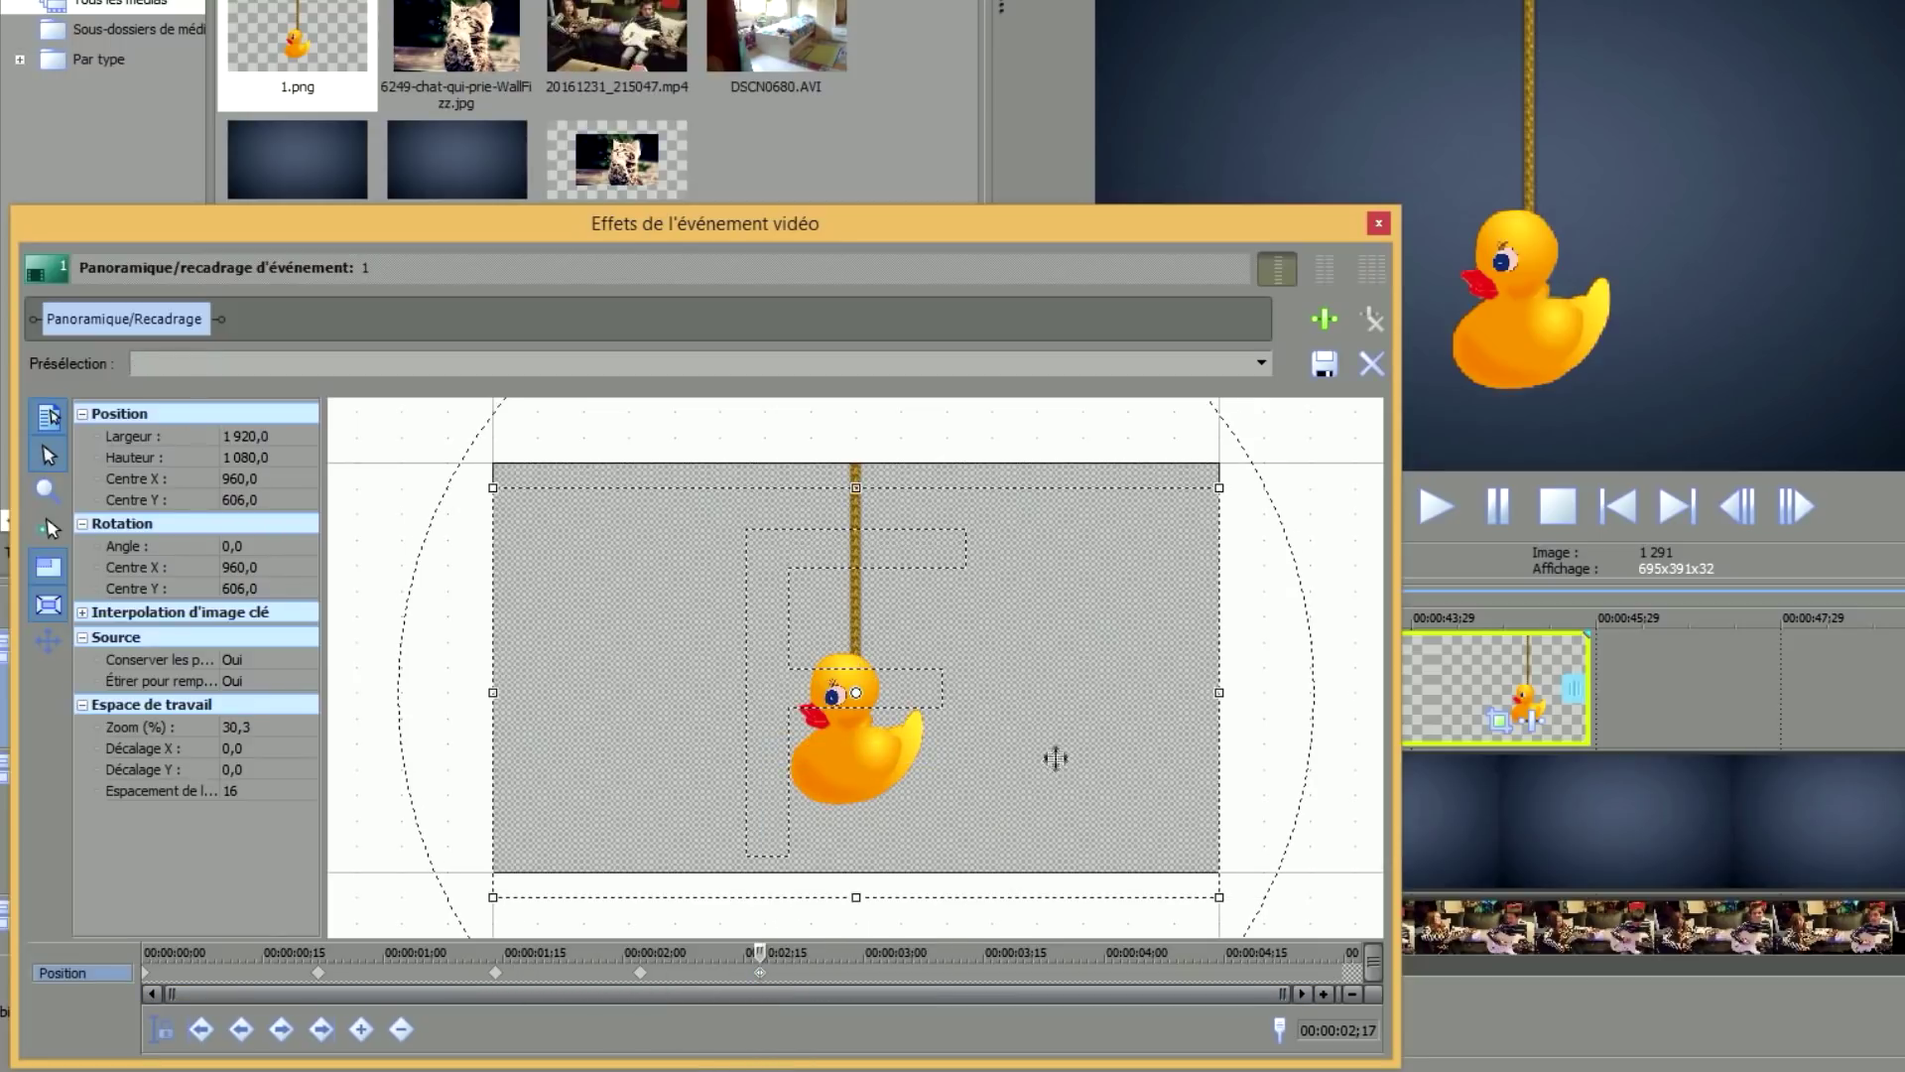
{"action": "left_click_drag", "start_coordinate": [1055, 746], "coordinate": [1055, 734]}
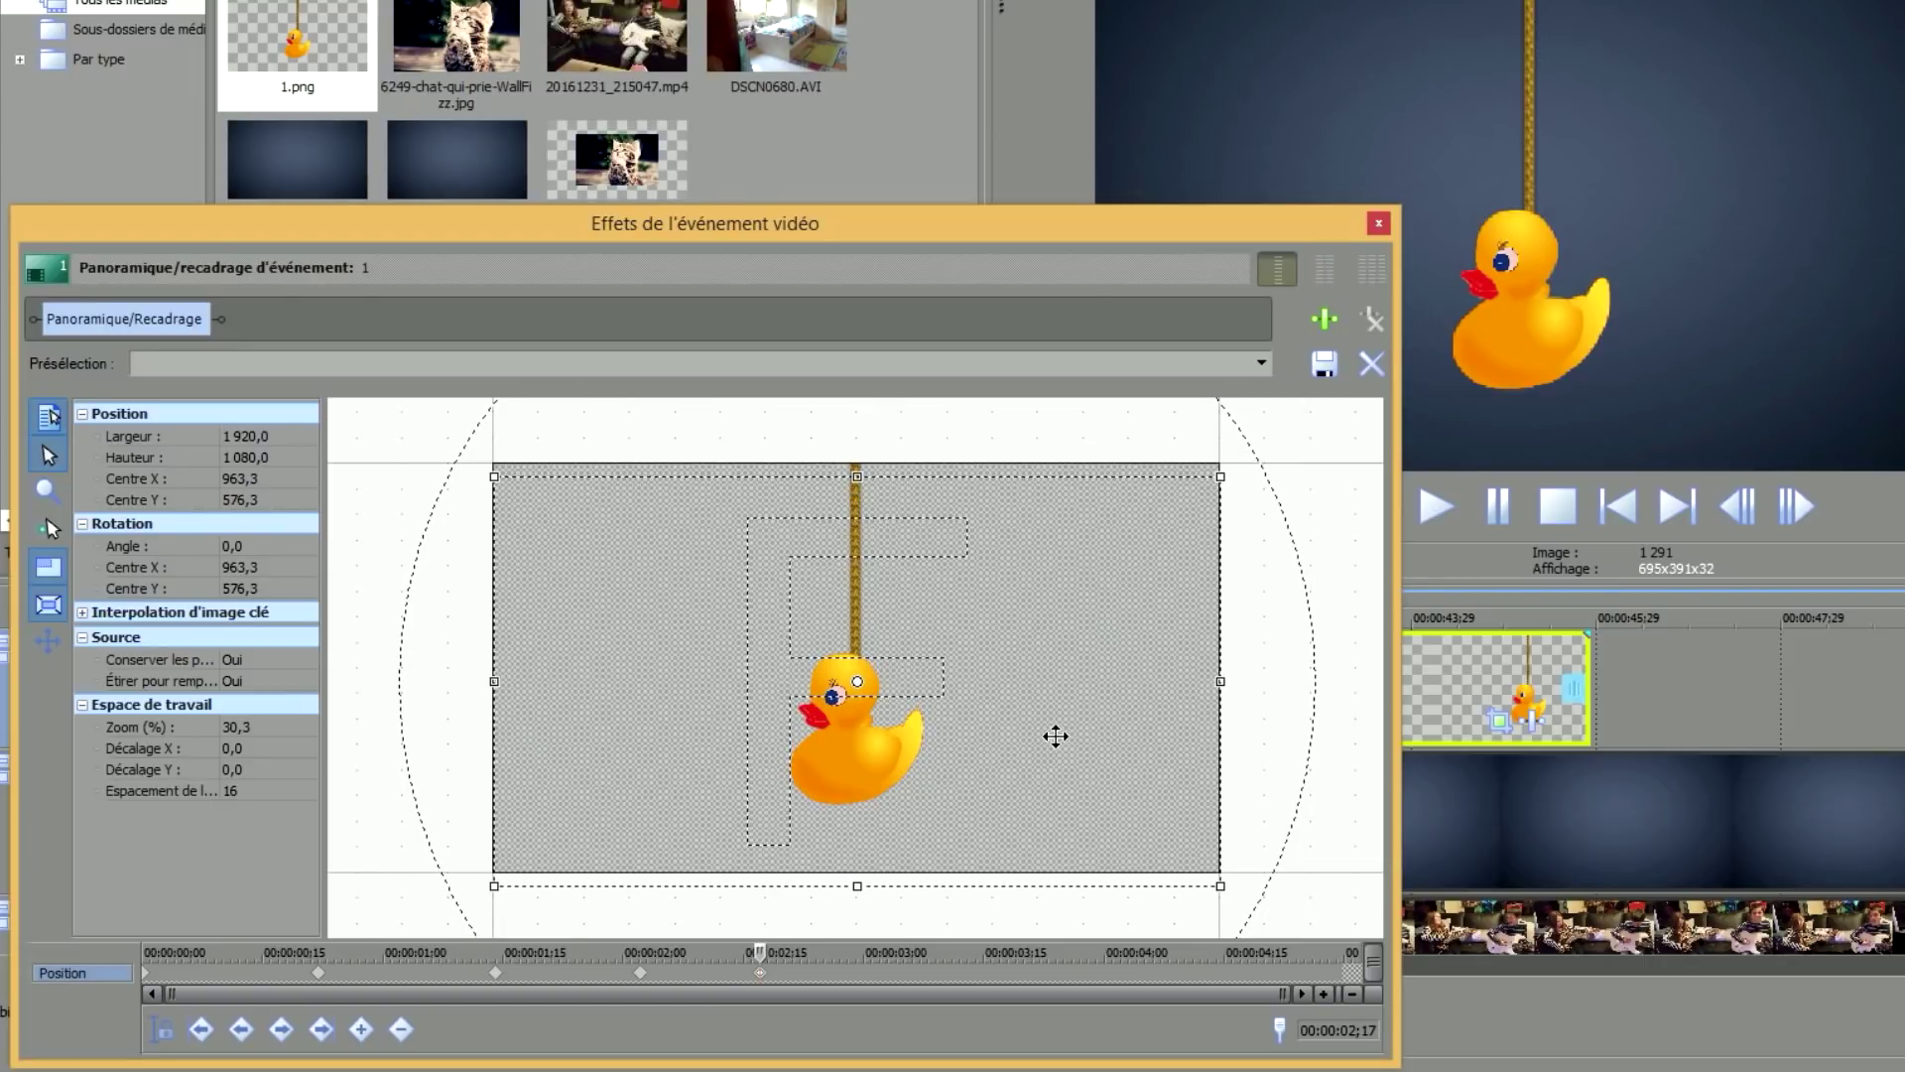
Add a position keyframe at 00:00:03;02 and paste the settings of the 00:00:02;02 keyframe into it.
{"action": "left_click", "coordinate": [879, 952]}
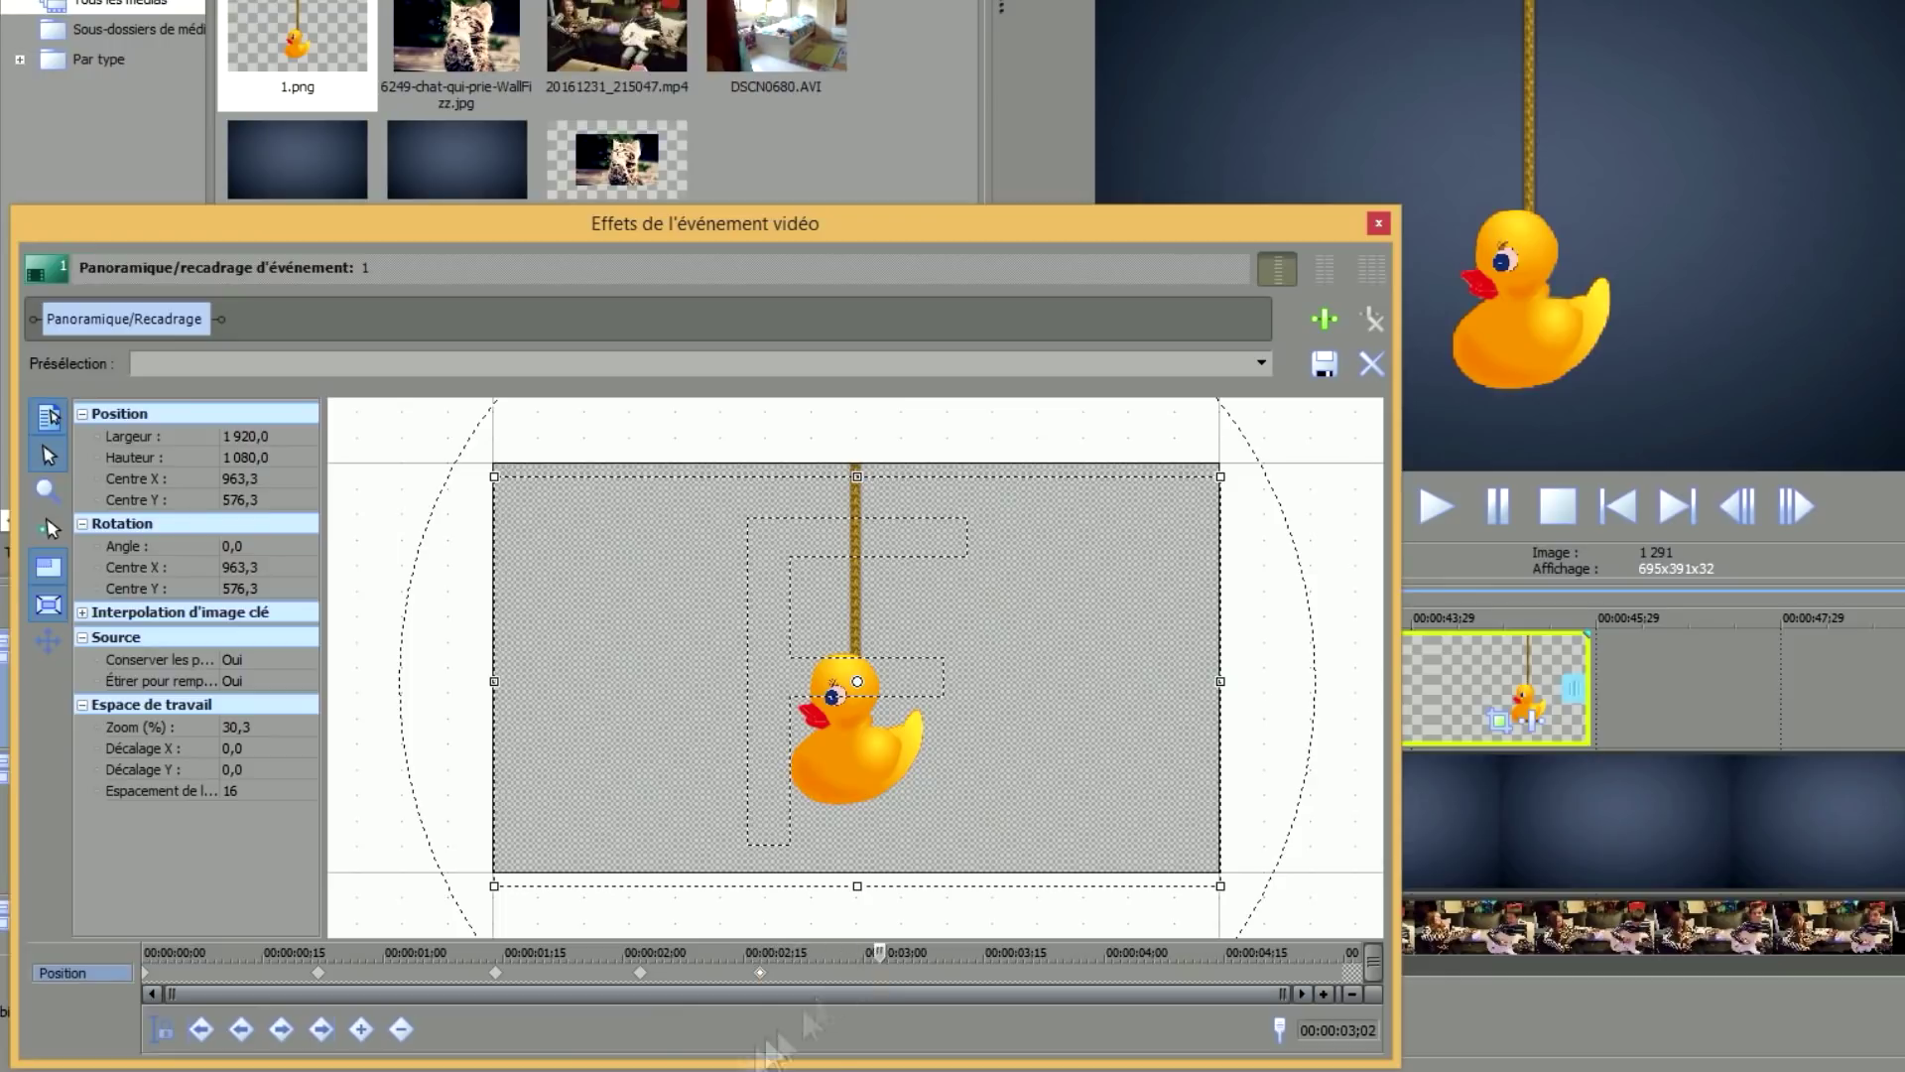
{"action": "left_click", "coordinate": [362, 1029]}
{"action": "left_click", "coordinate": [640, 975]}
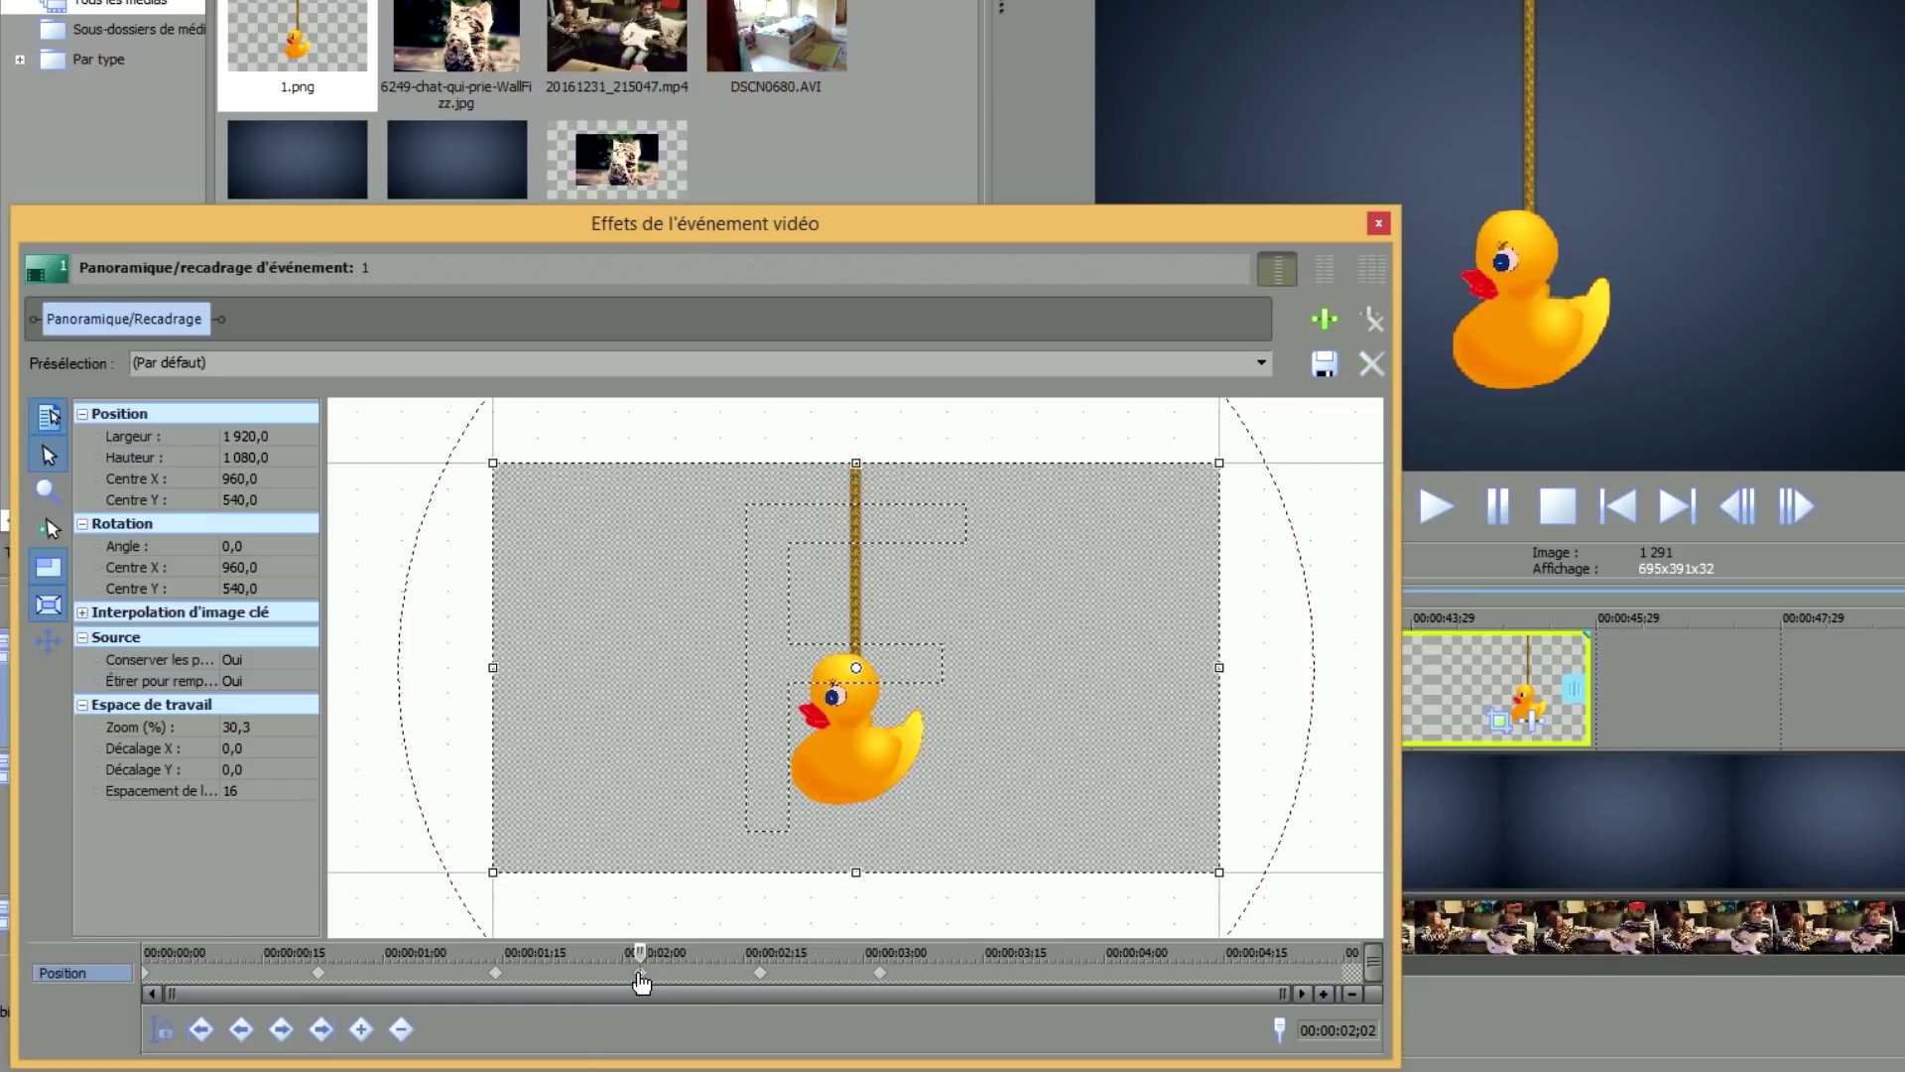
{"action": "right_click", "coordinate": [642, 984]}
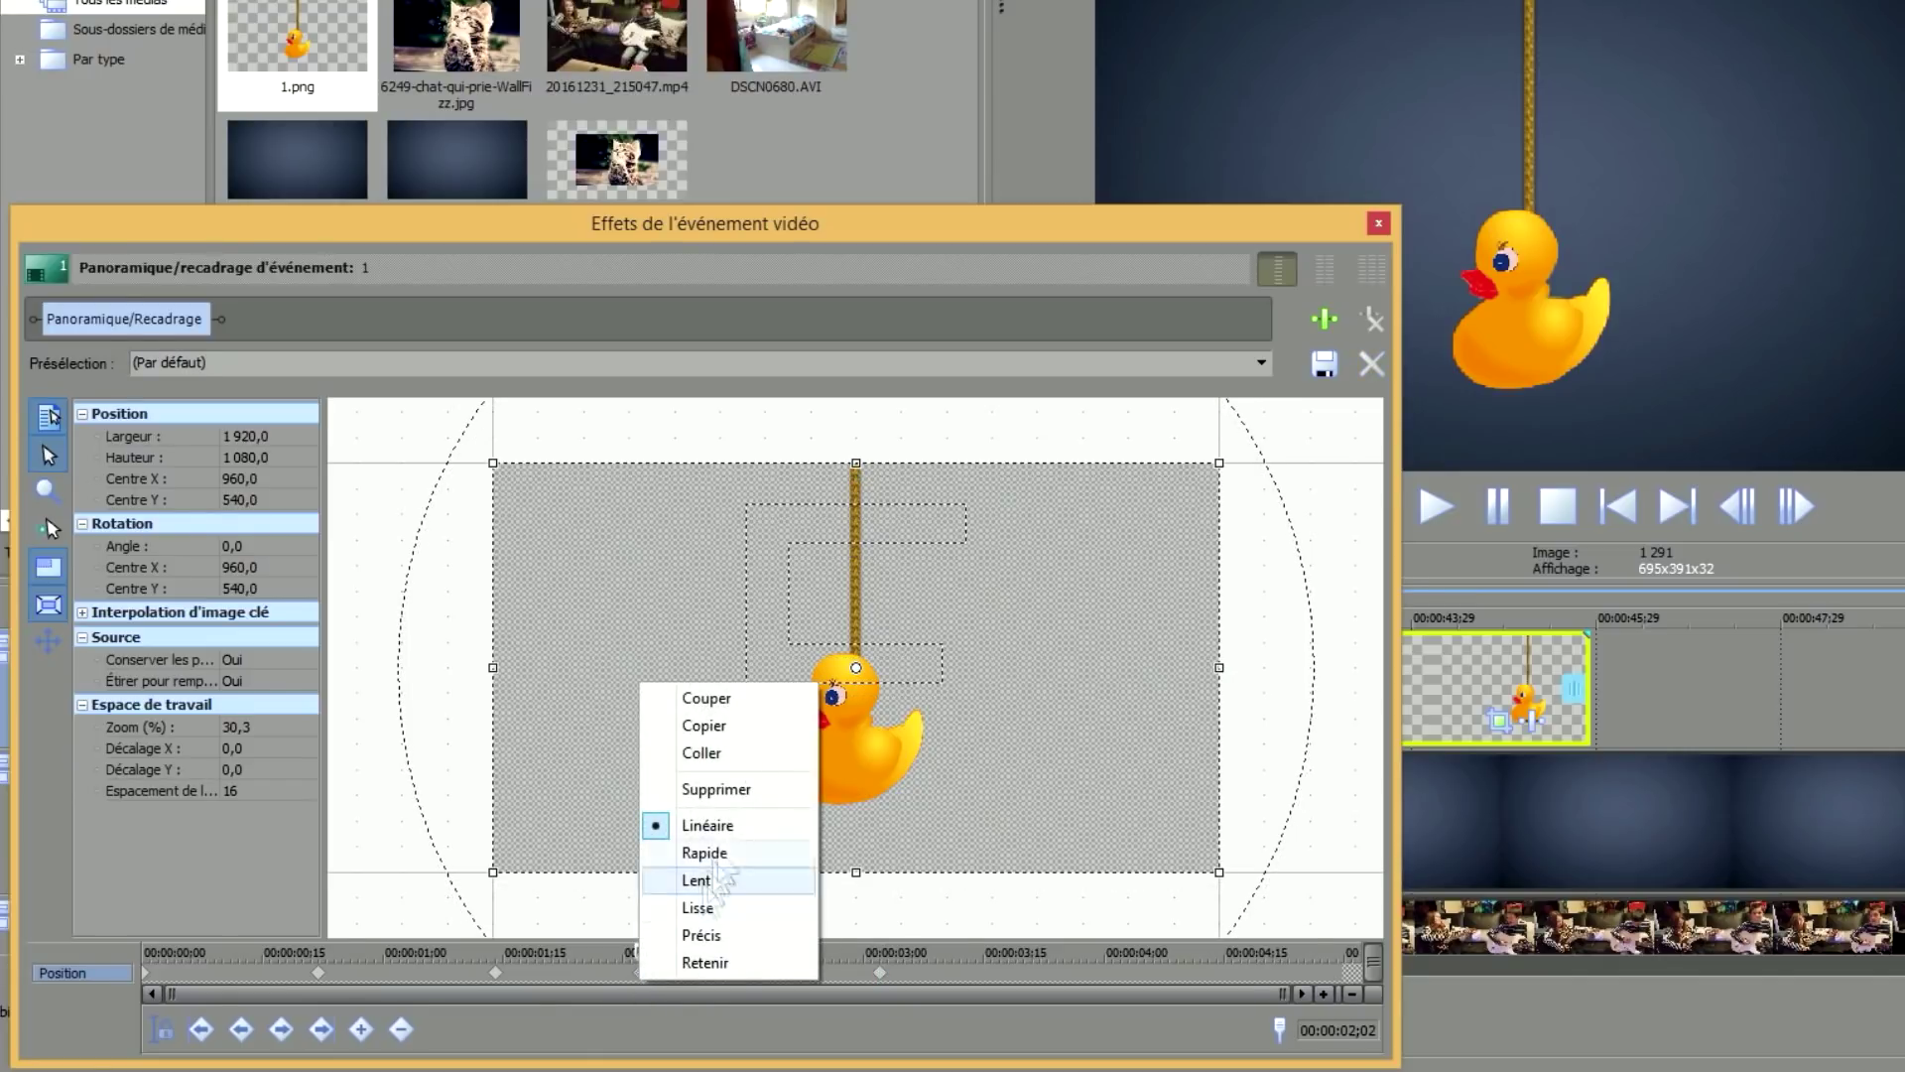
{"action": "left_click", "coordinate": [741, 731]}
{"action": "left_click", "coordinate": [882, 977]}
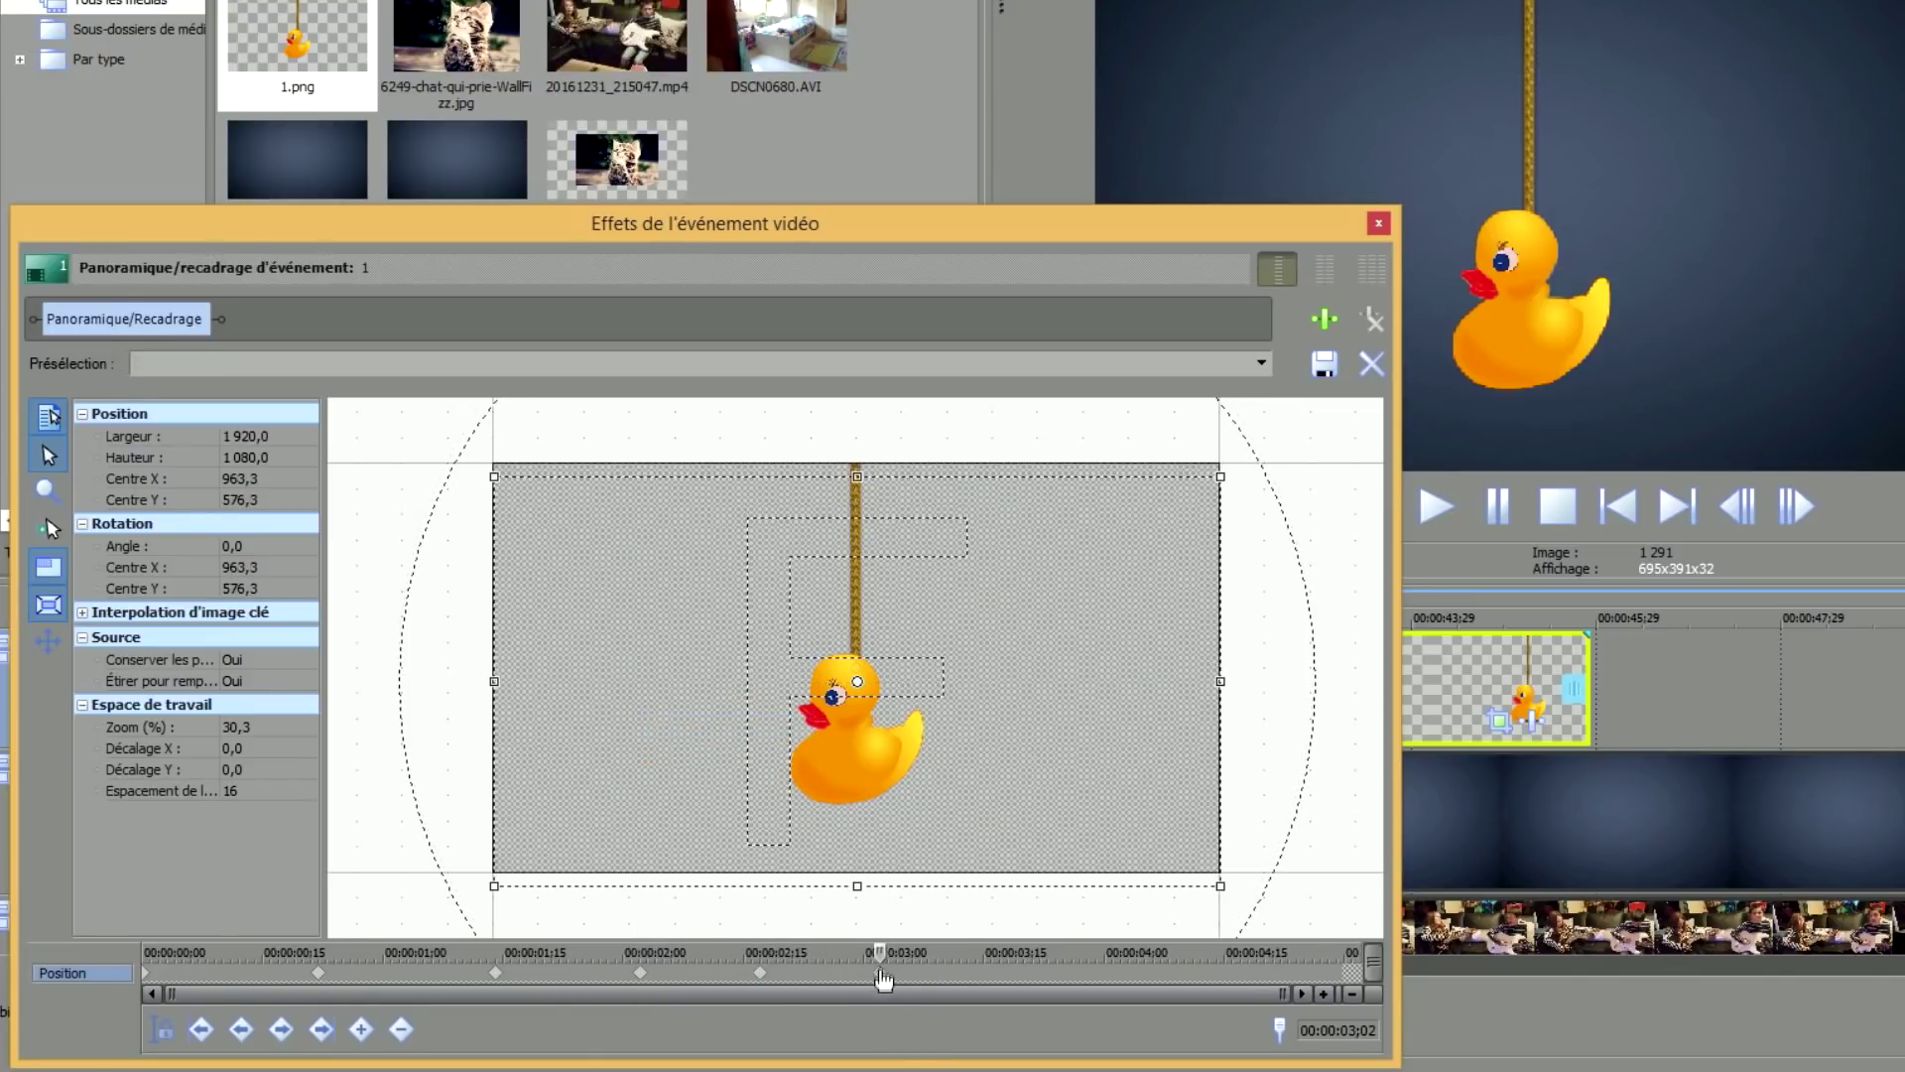
{"action": "right_click", "coordinate": [883, 980]}
{"action": "left_click", "coordinate": [967, 744]}
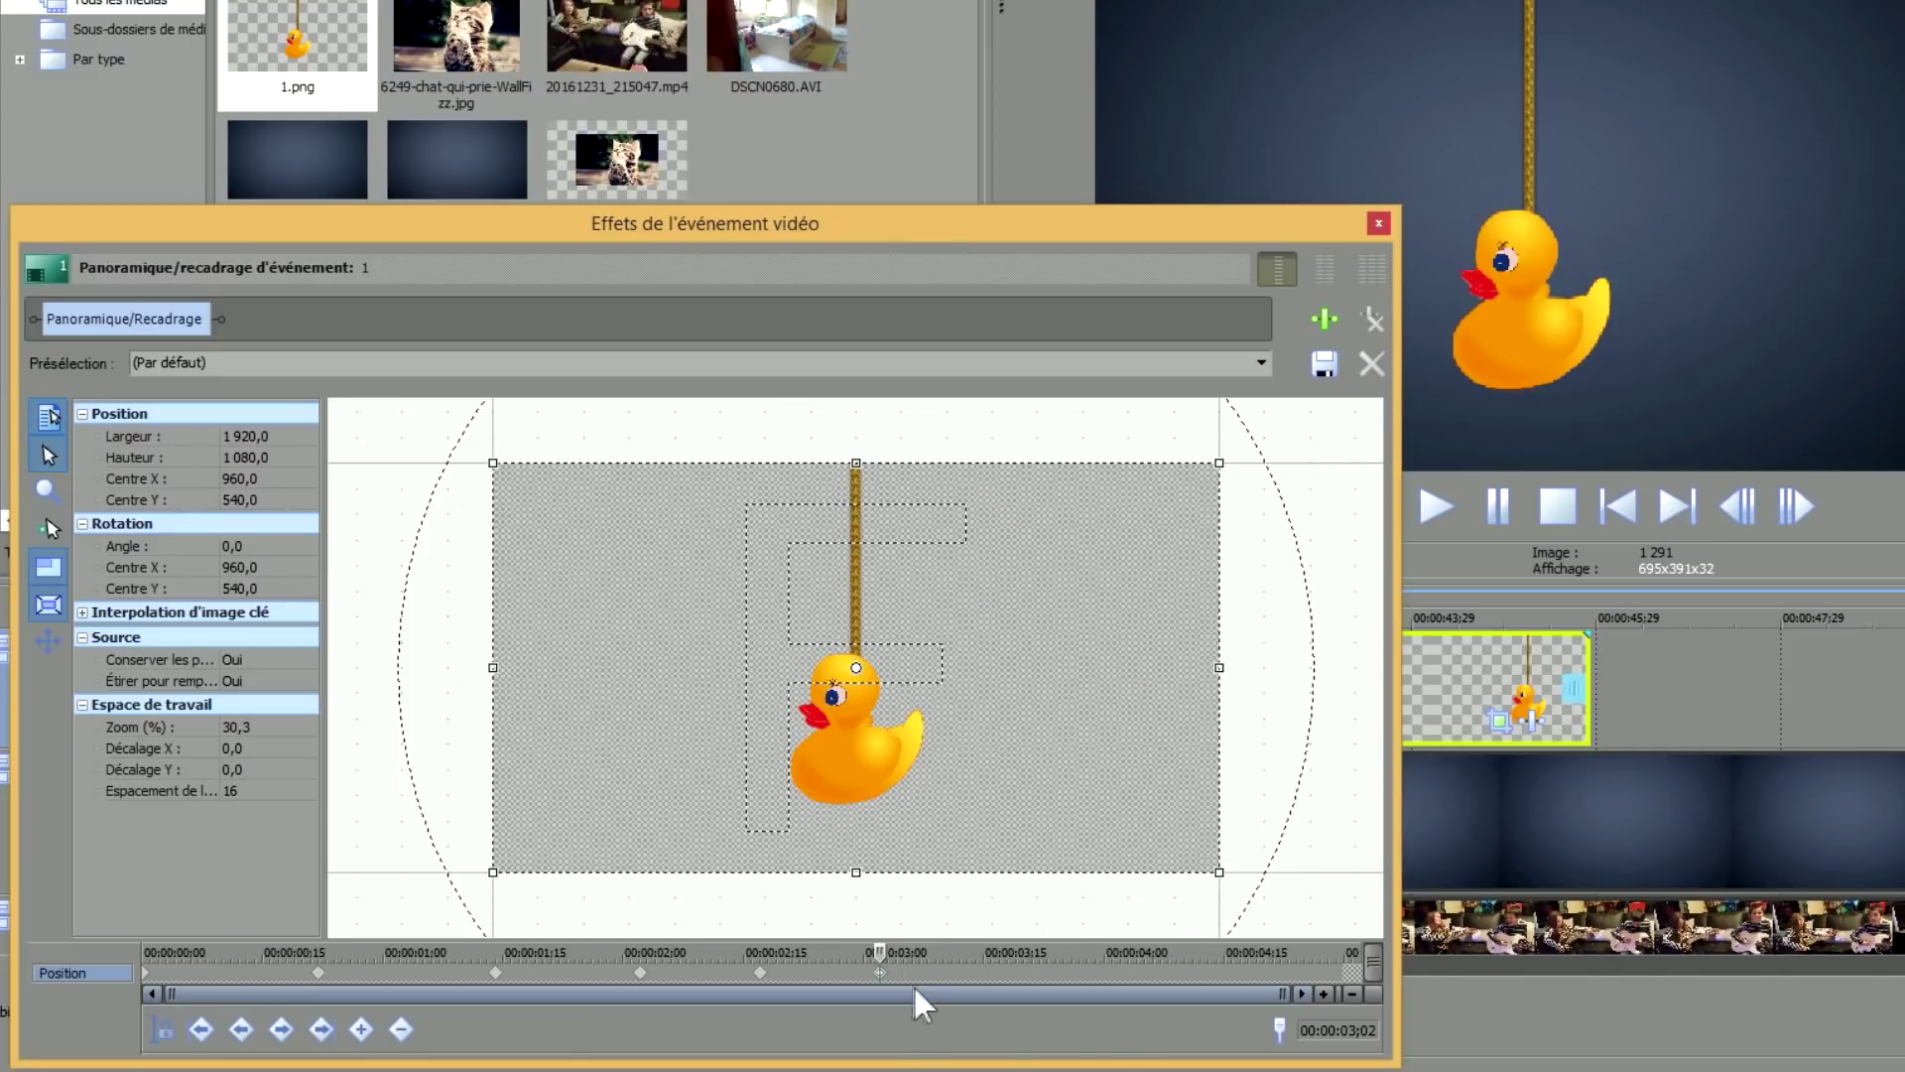
Move the position keyframes close together at the beginning of the duck clip, spaced about four frames apart.
{"action": "left_click_drag", "start_coordinate": [303, 975], "coordinate": [226, 989]}
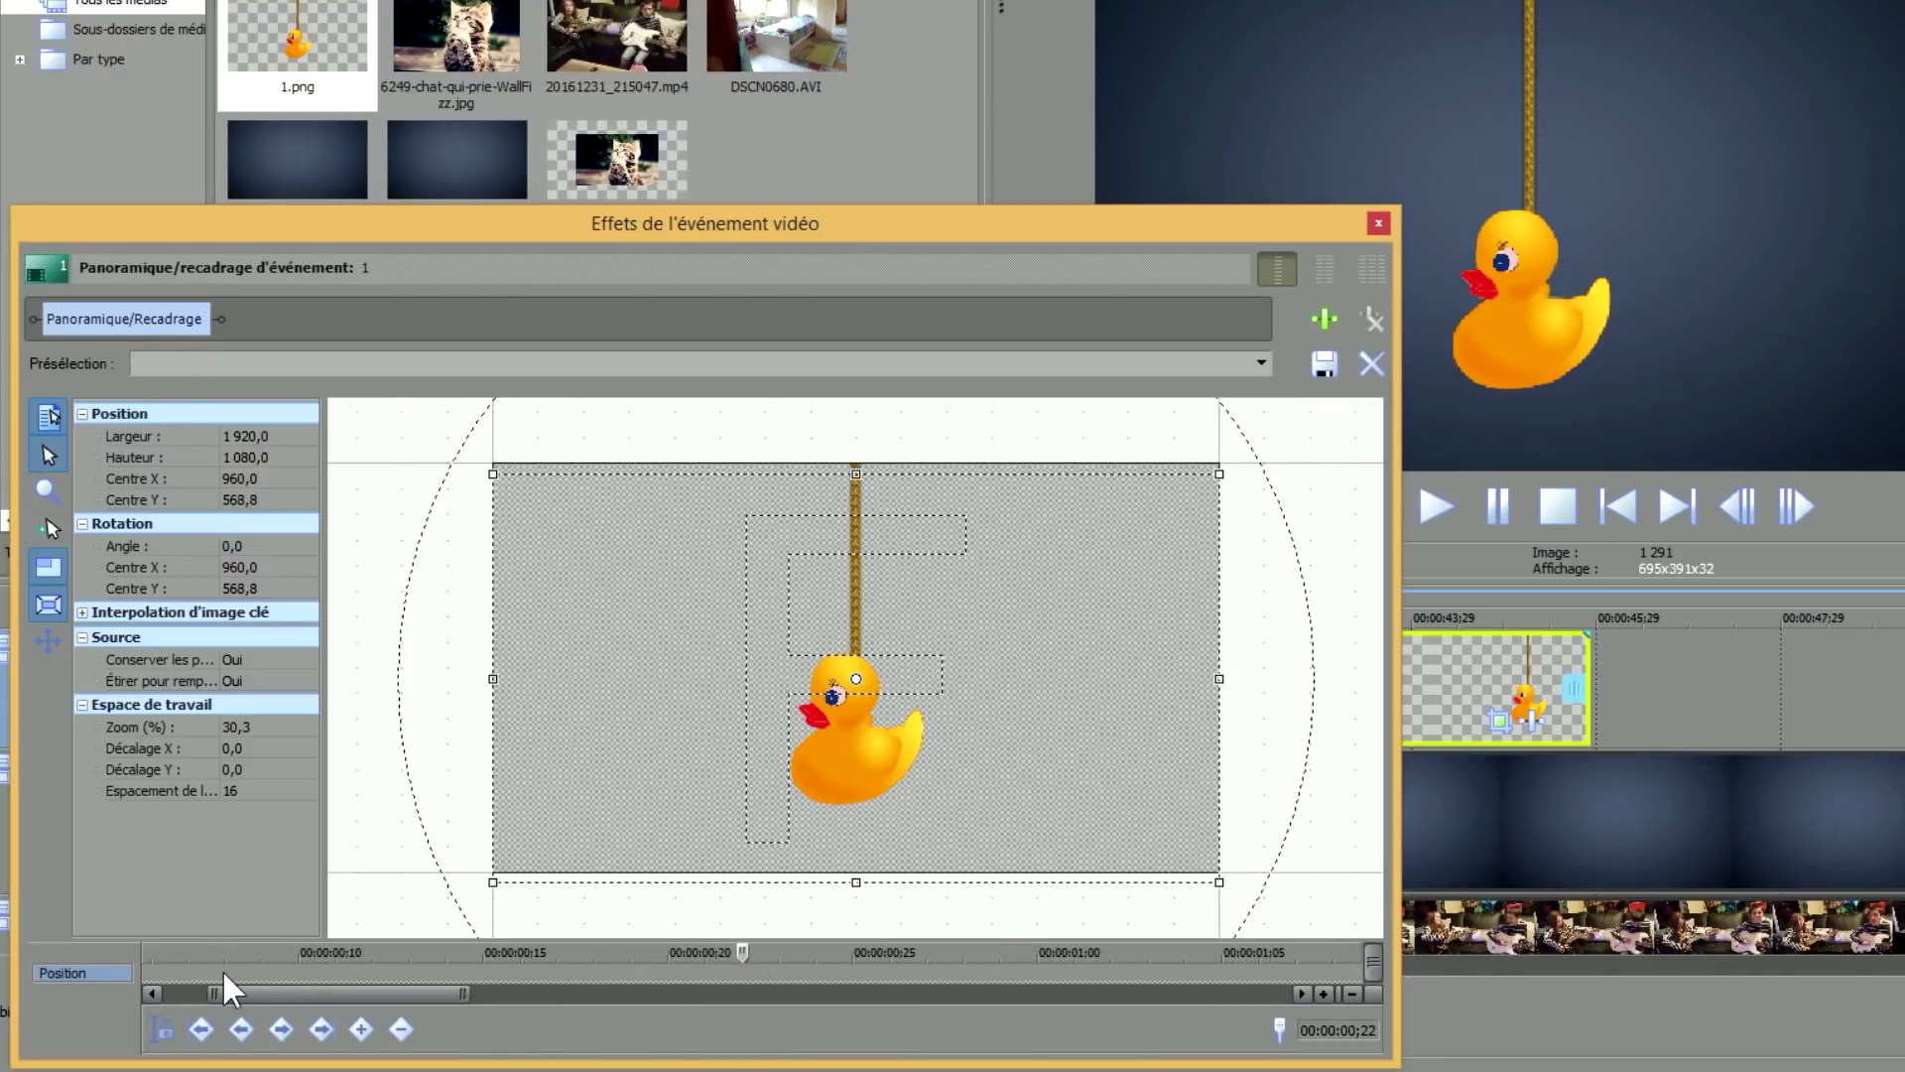
{"action": "scroll", "coordinate": [223, 975], "scroll_direction": "down", "scroll_amount": 3}
{"action": "left_click_drag", "start_coordinate": [218, 973], "coordinate": [179, 973]}
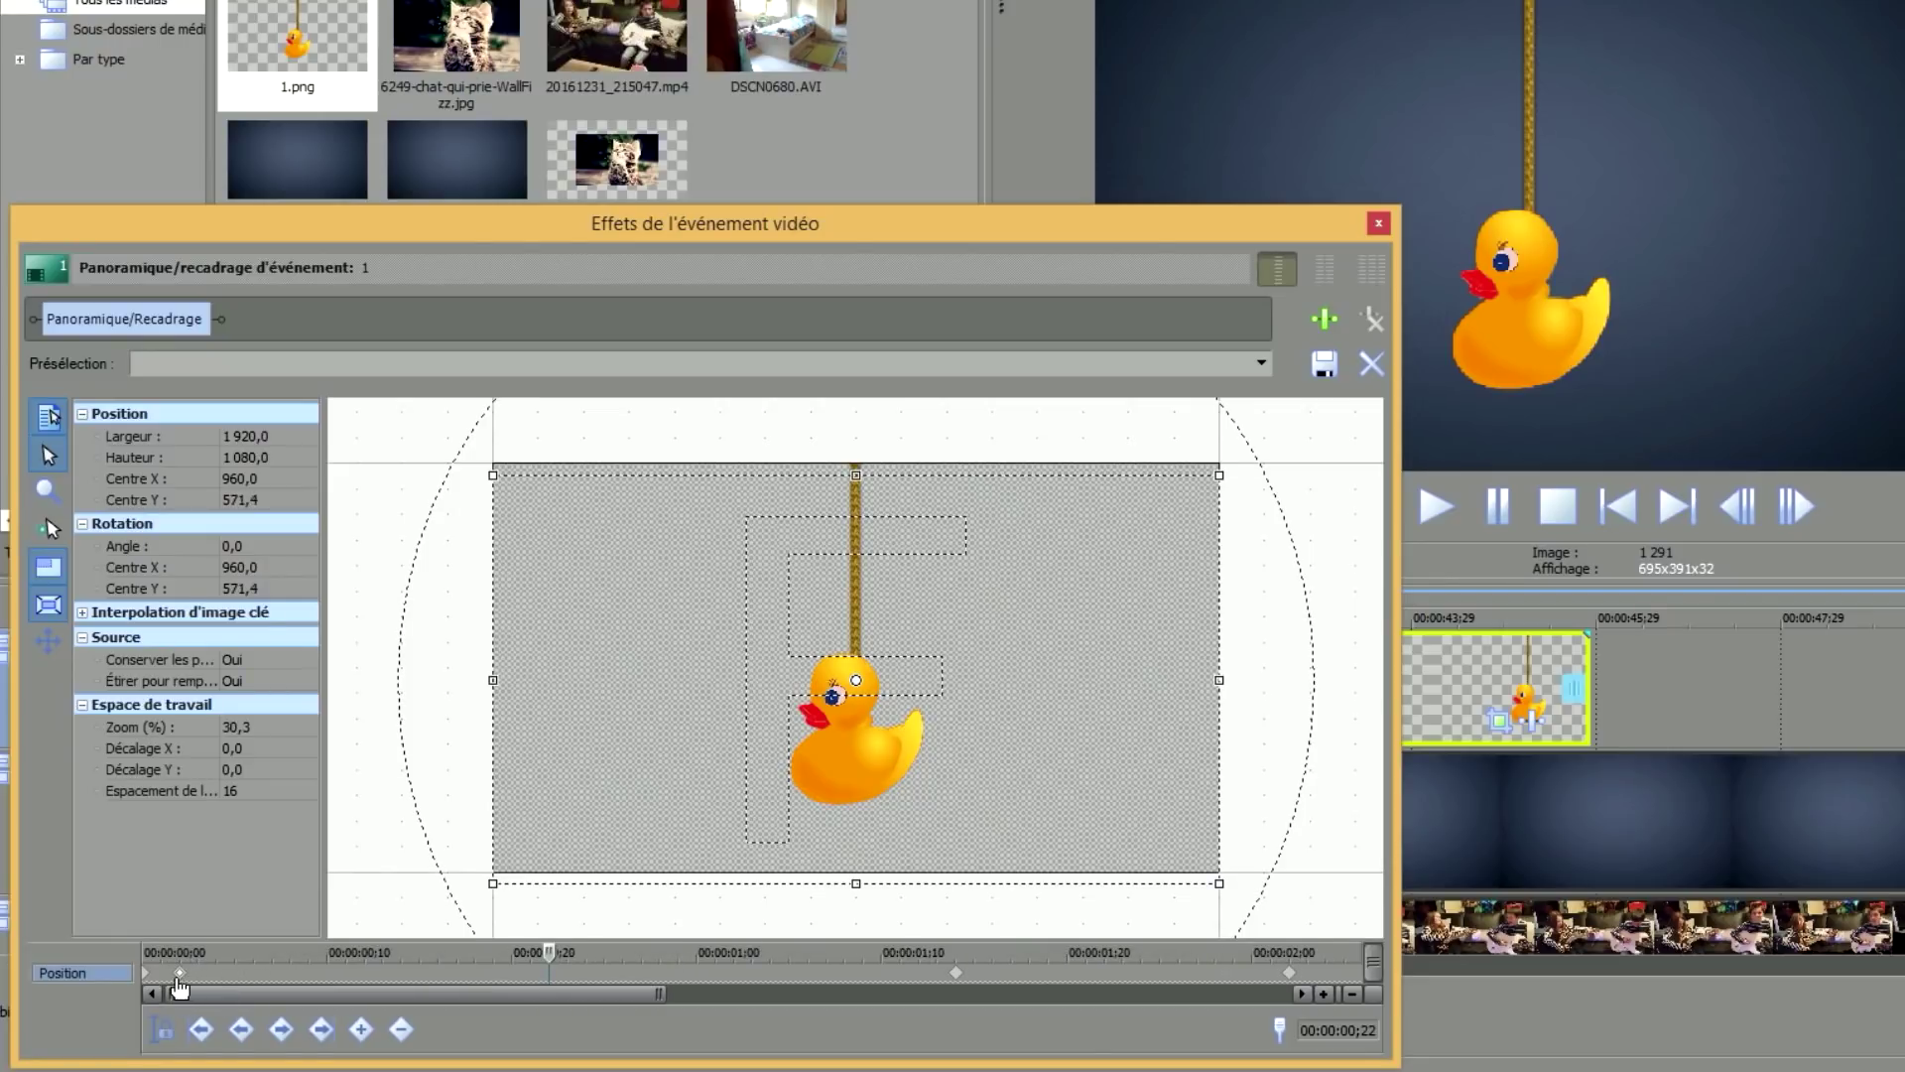
{"action": "scroll", "coordinate": [180, 985], "scroll_direction": "up", "scroll_amount": 3}
{"action": "left_click", "coordinate": [295, 977]}
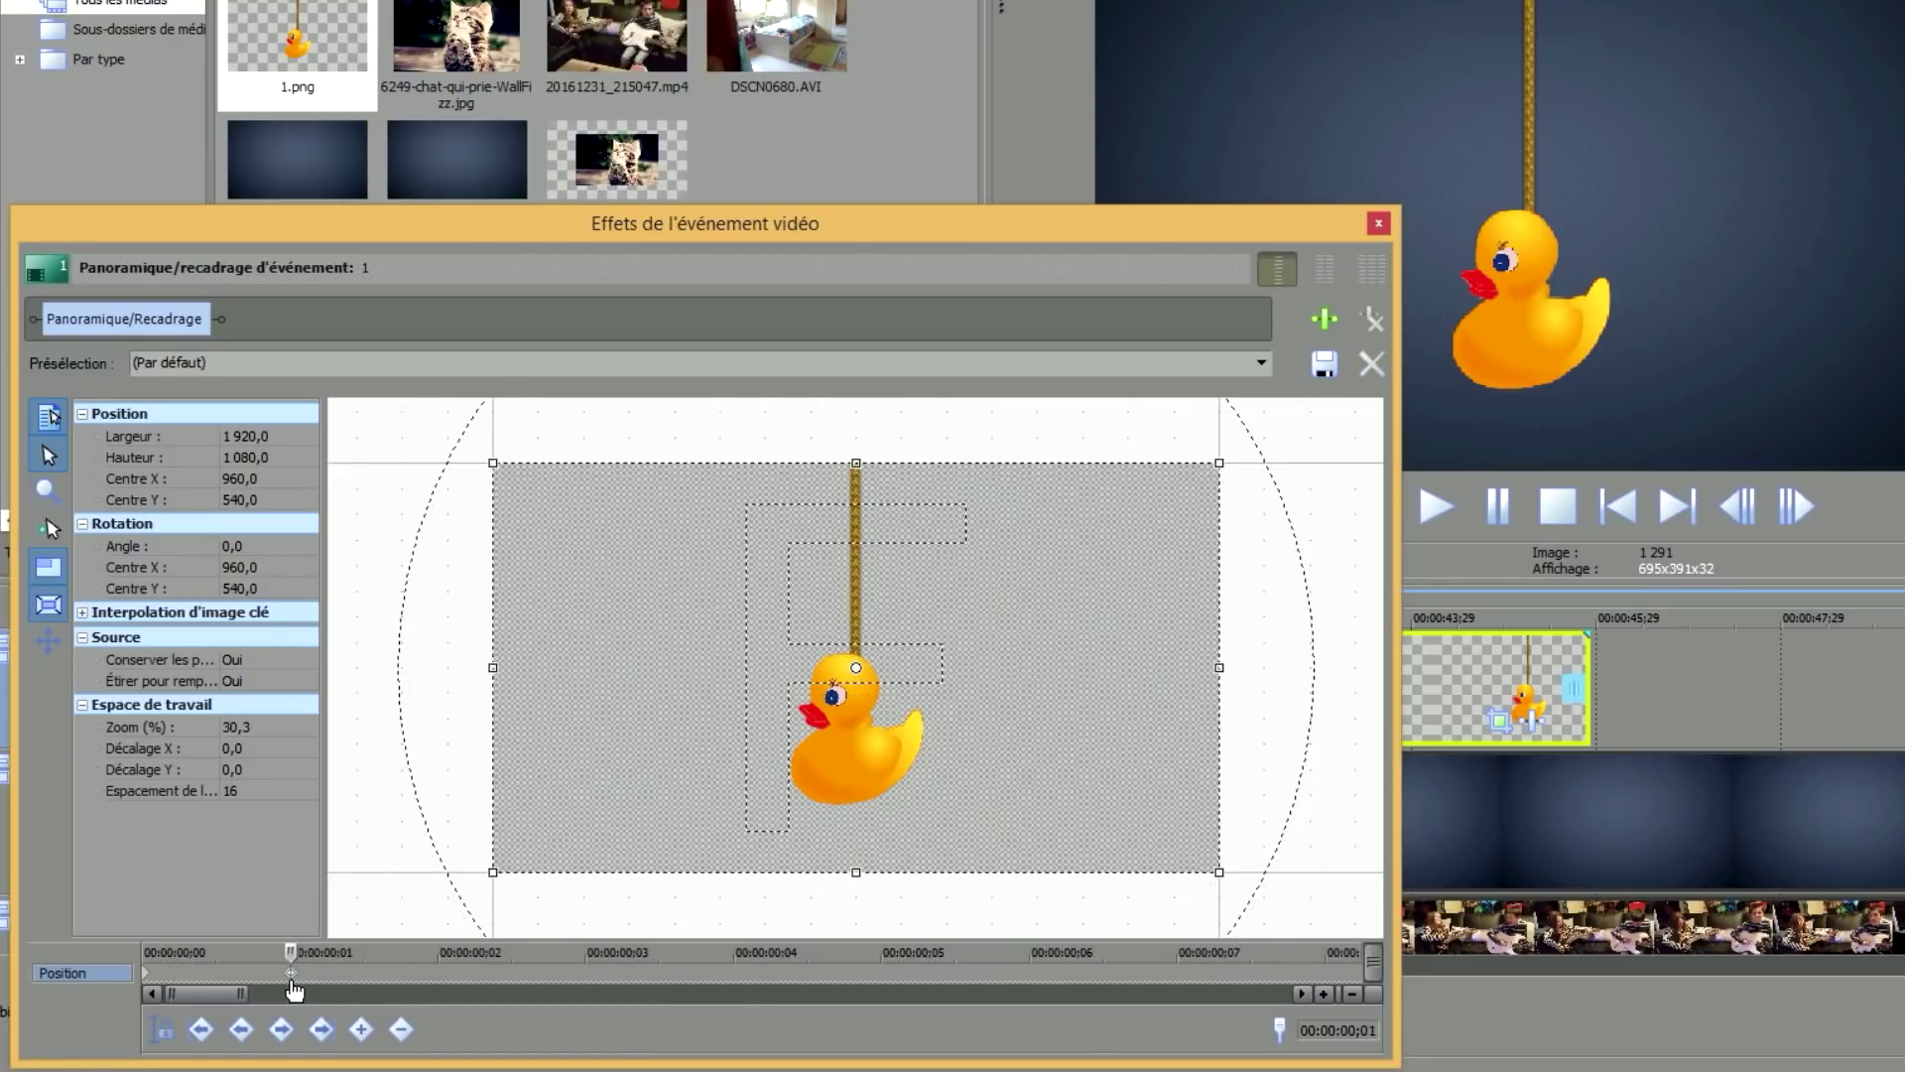
{"action": "left_click_drag", "start_coordinate": [799, 976], "coordinate": [903, 977]}
{"action": "scroll", "coordinate": [843, 980], "scroll_direction": "down", "scroll_amount": 5}
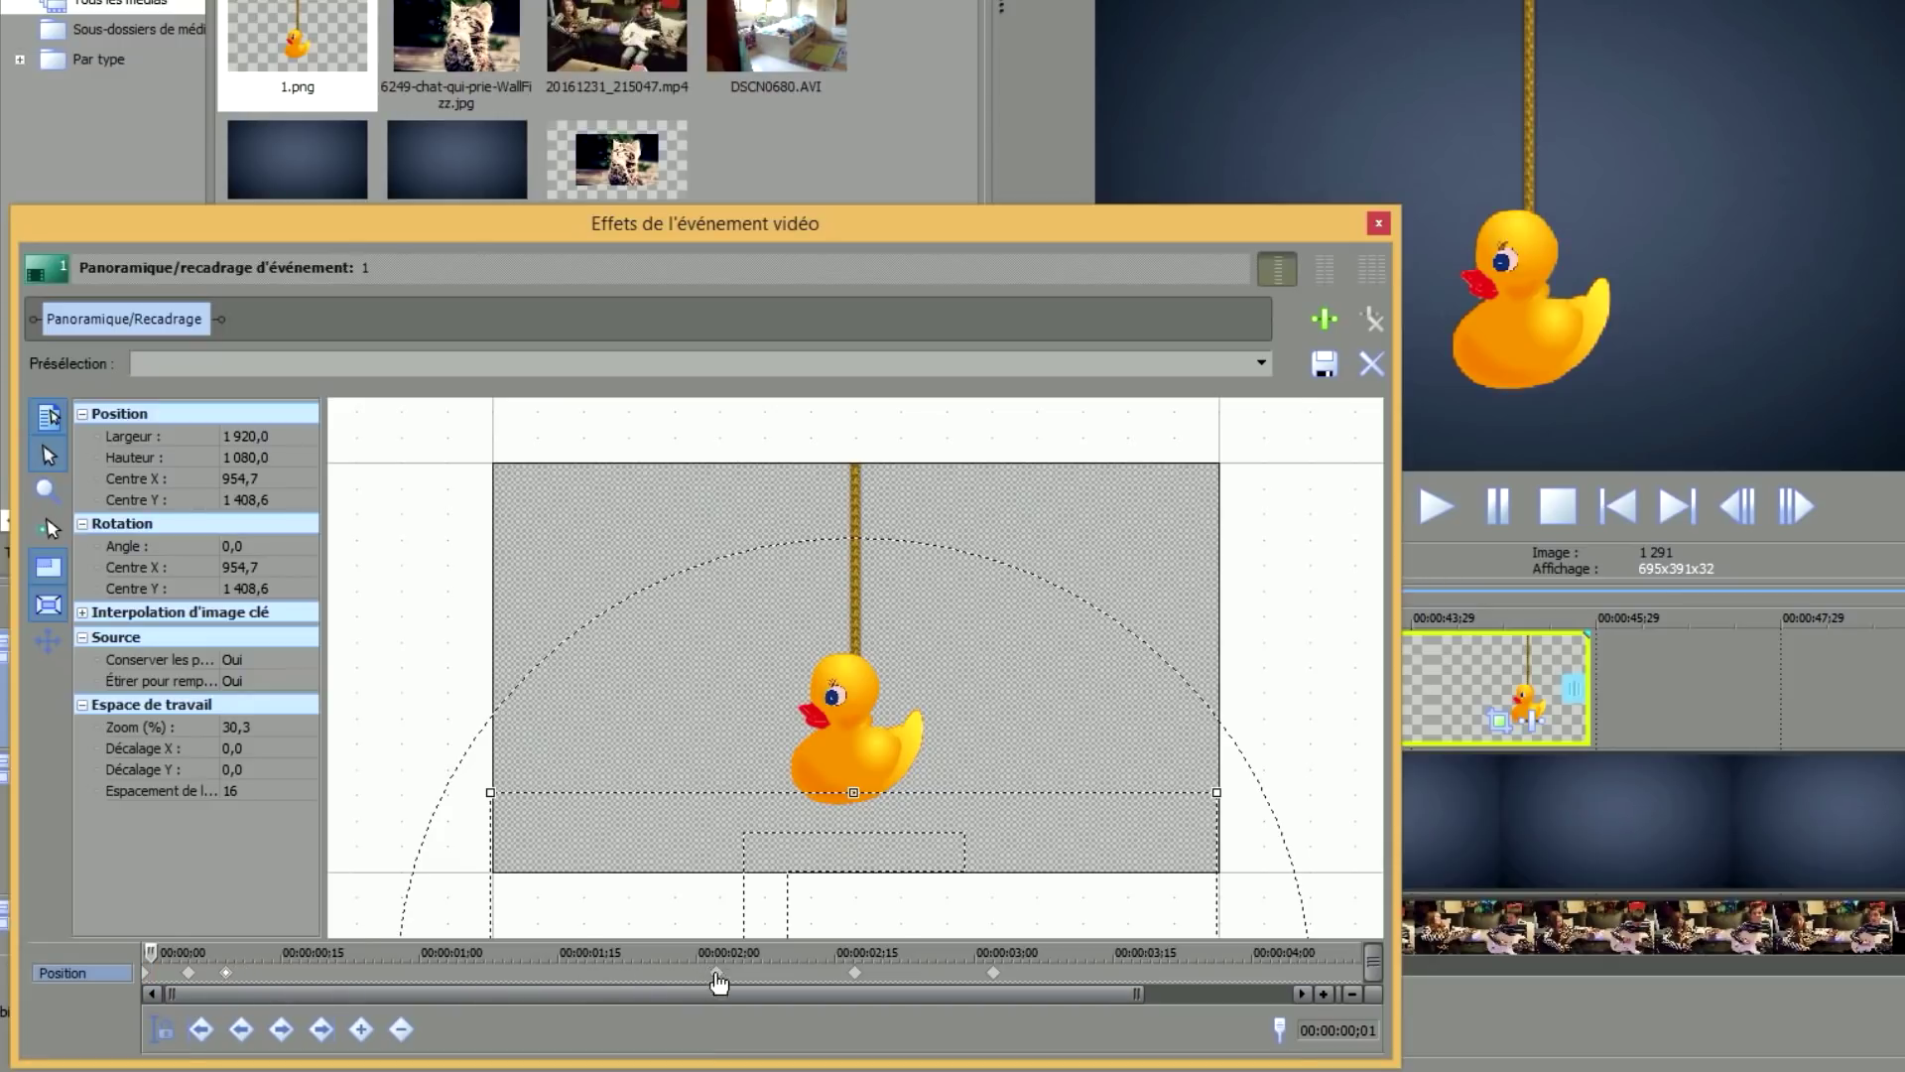
{"action": "left_click_drag", "start_coordinate": [717, 973], "coordinate": [262, 973]}
{"action": "left_click_drag", "start_coordinate": [856, 973], "coordinate": [290, 972]}
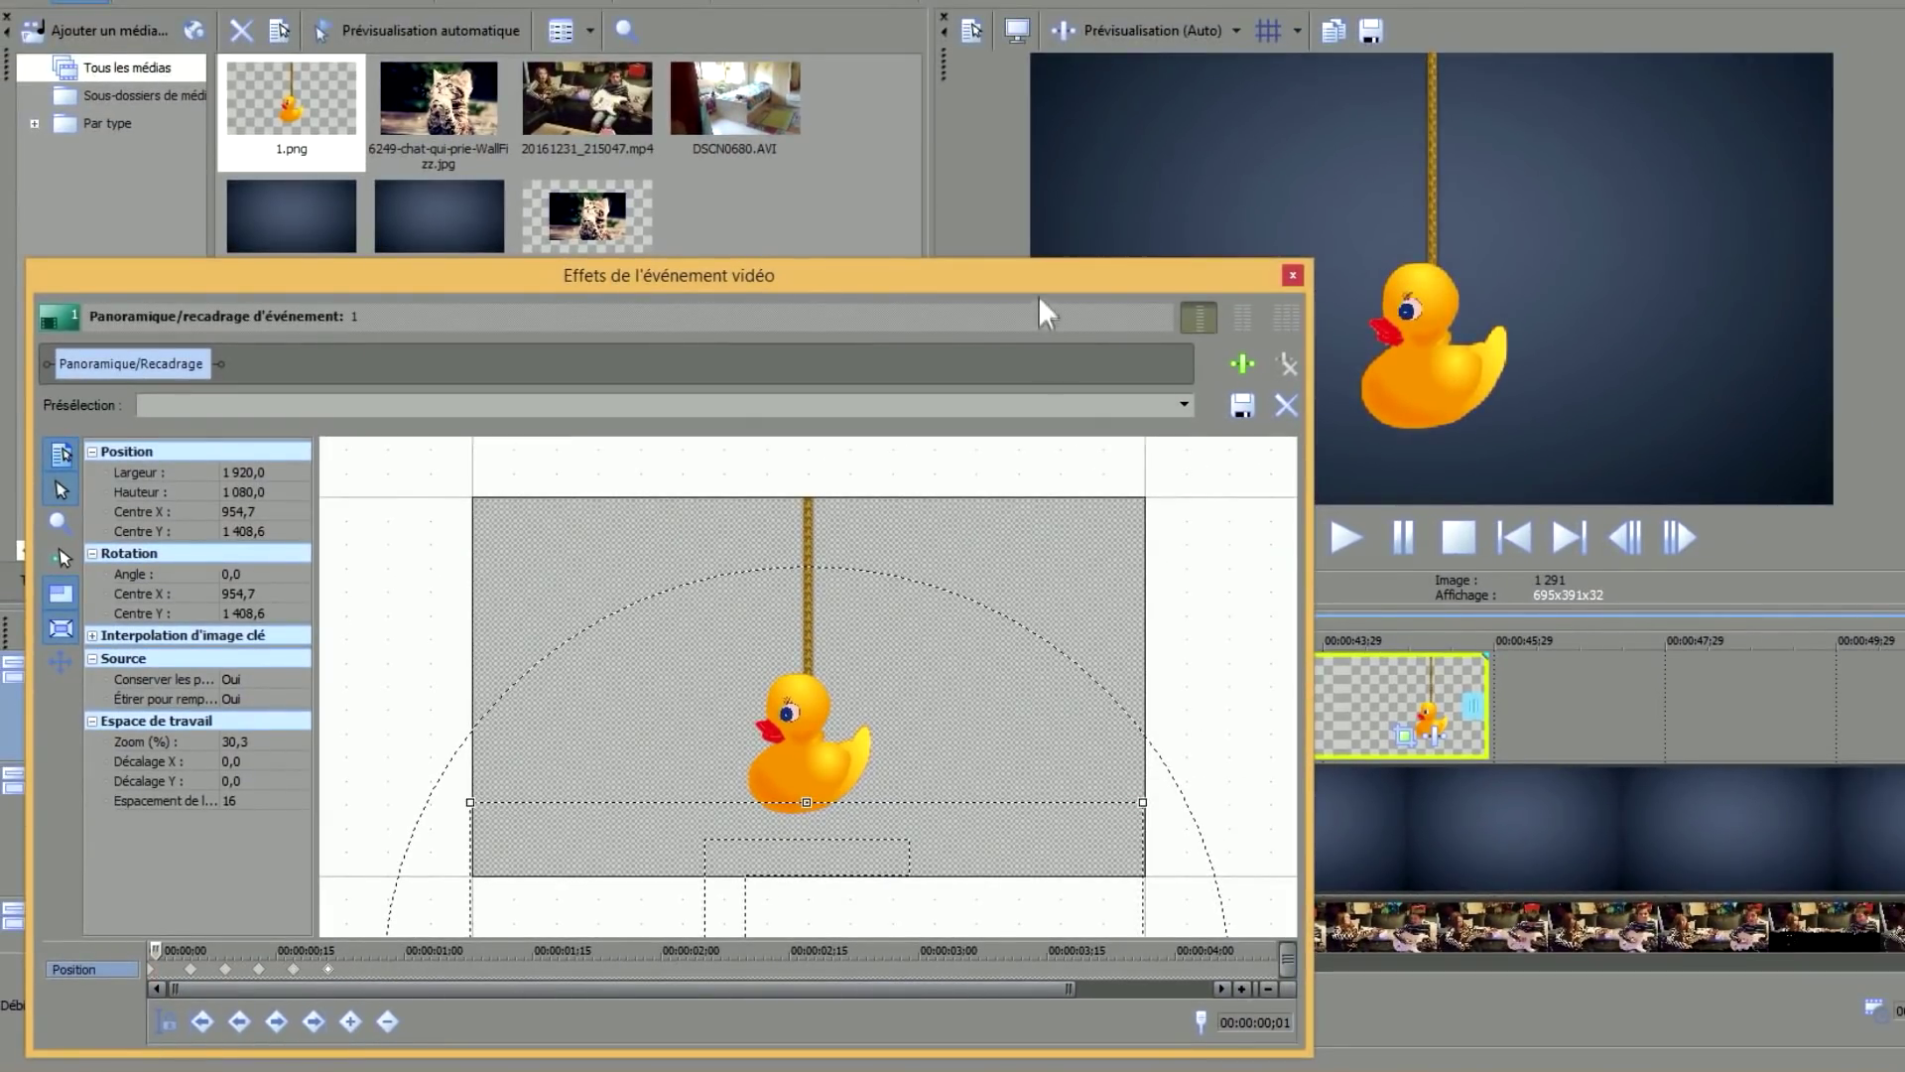
Play the duck's entrance from just before its clip, check the keyframes again, and close the event effects window.
{"action": "left_click_drag", "start_coordinate": [1033, 278], "coordinate": [484, 736]}
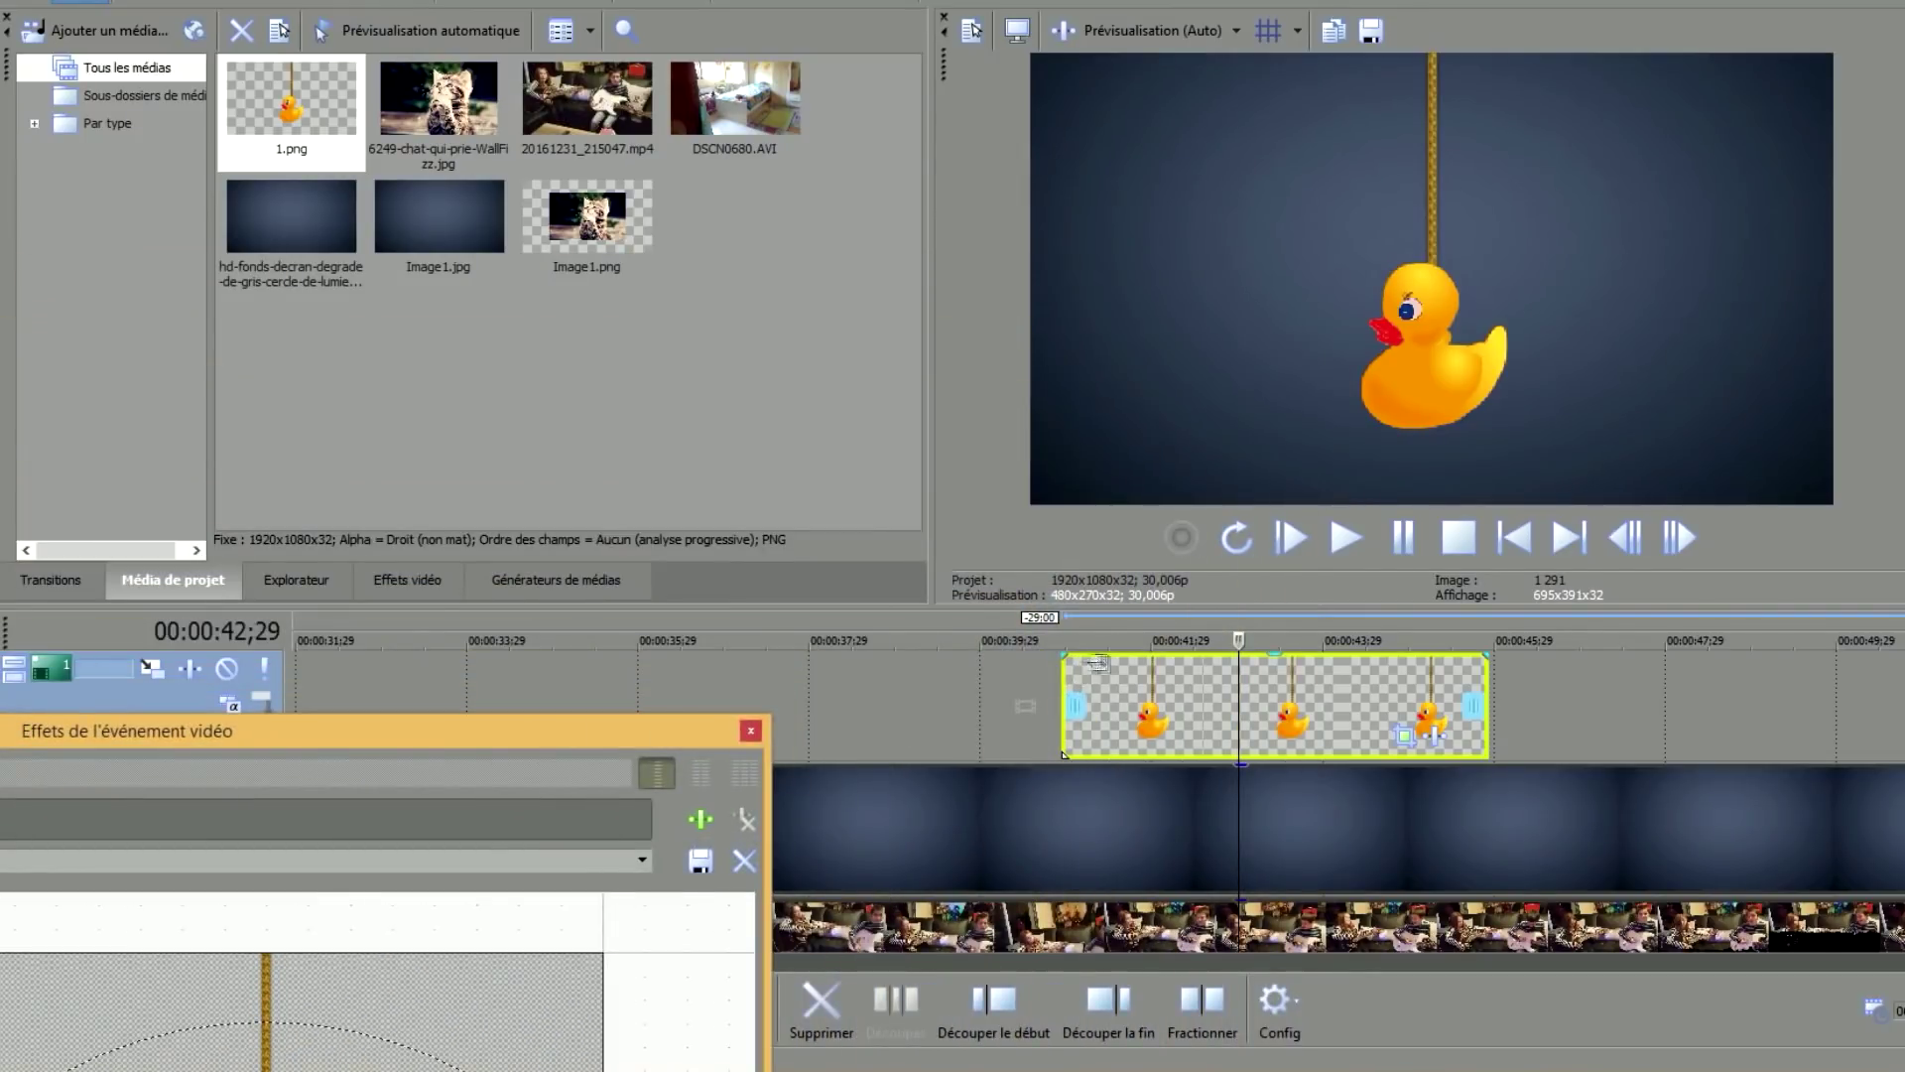
{"action": "left_click", "coordinate": [1033, 664]}
{"action": "left_click", "coordinate": [1345, 537]}
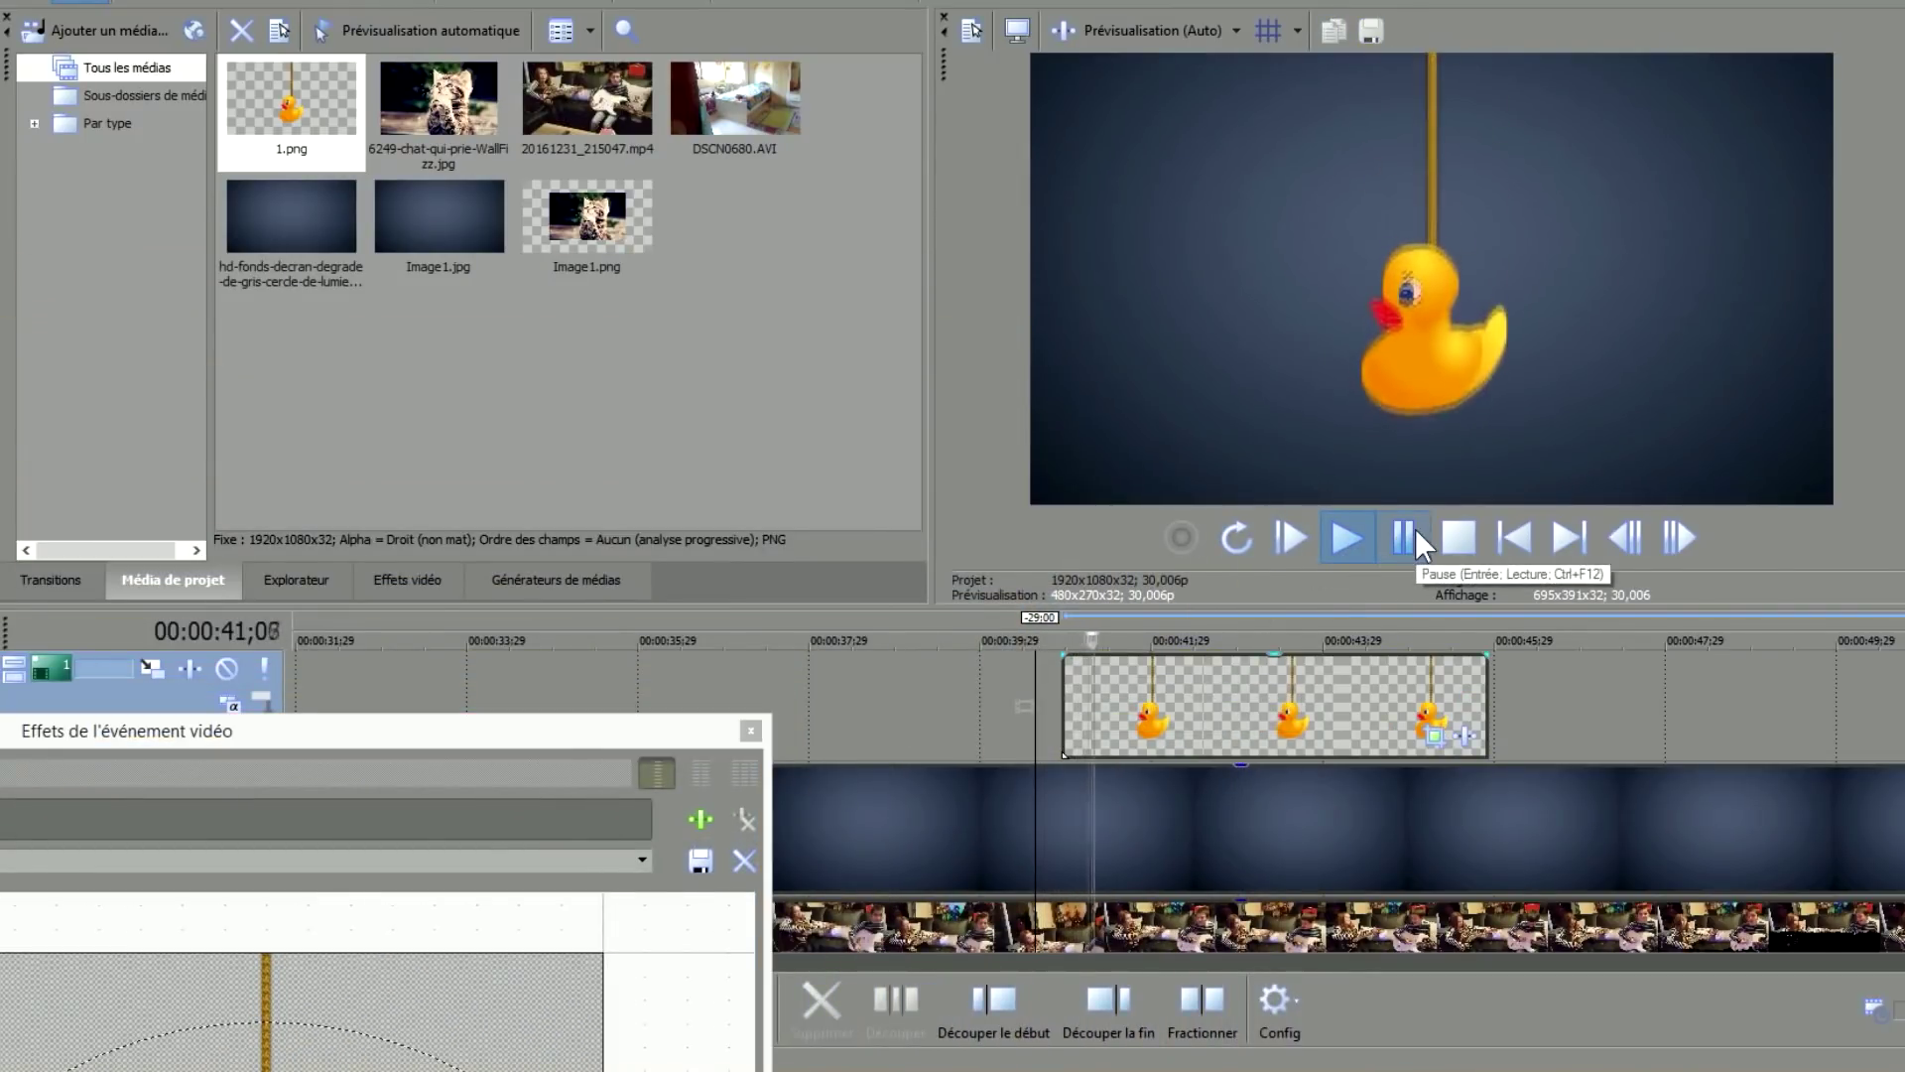
{"action": "left_click", "coordinate": [1415, 537]}
{"action": "left_click_drag", "start_coordinate": [563, 740], "coordinate": [1143, 289]}
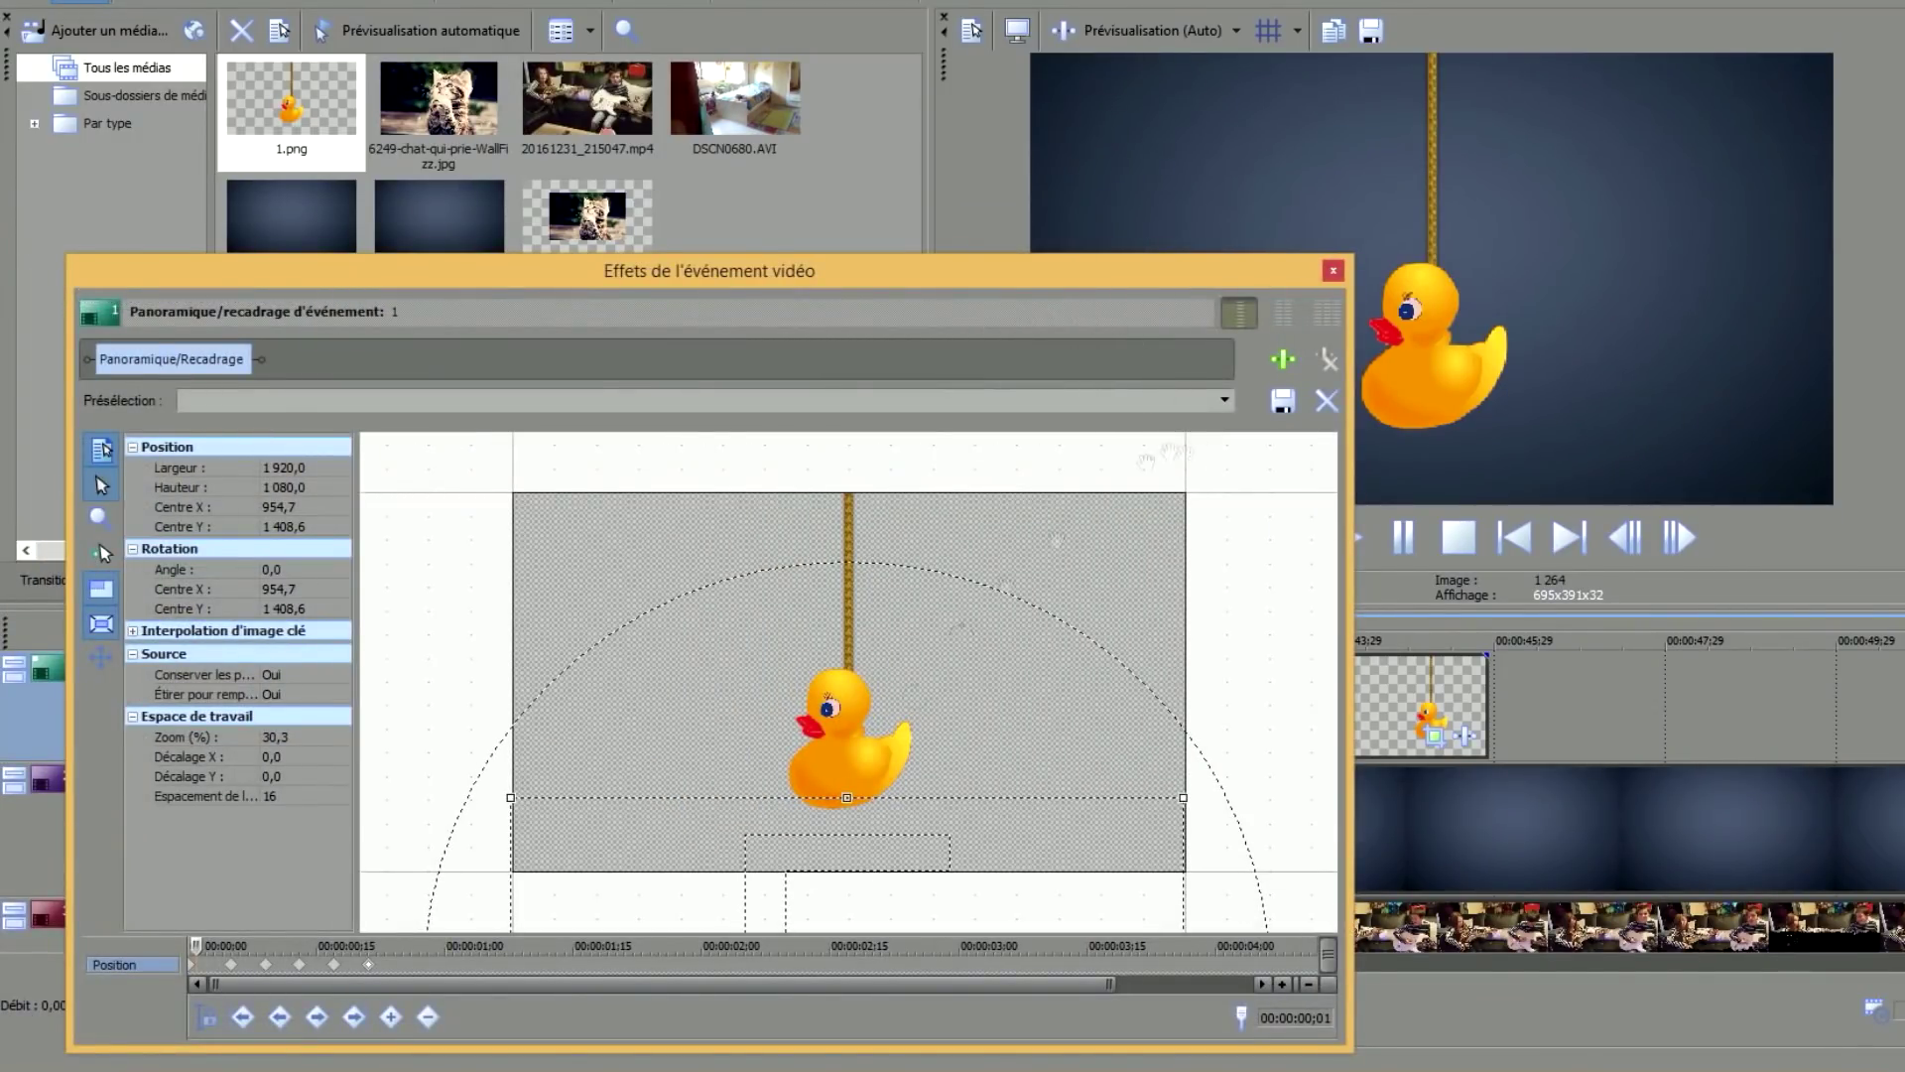
{"action": "left_click", "coordinate": [340, 971]}
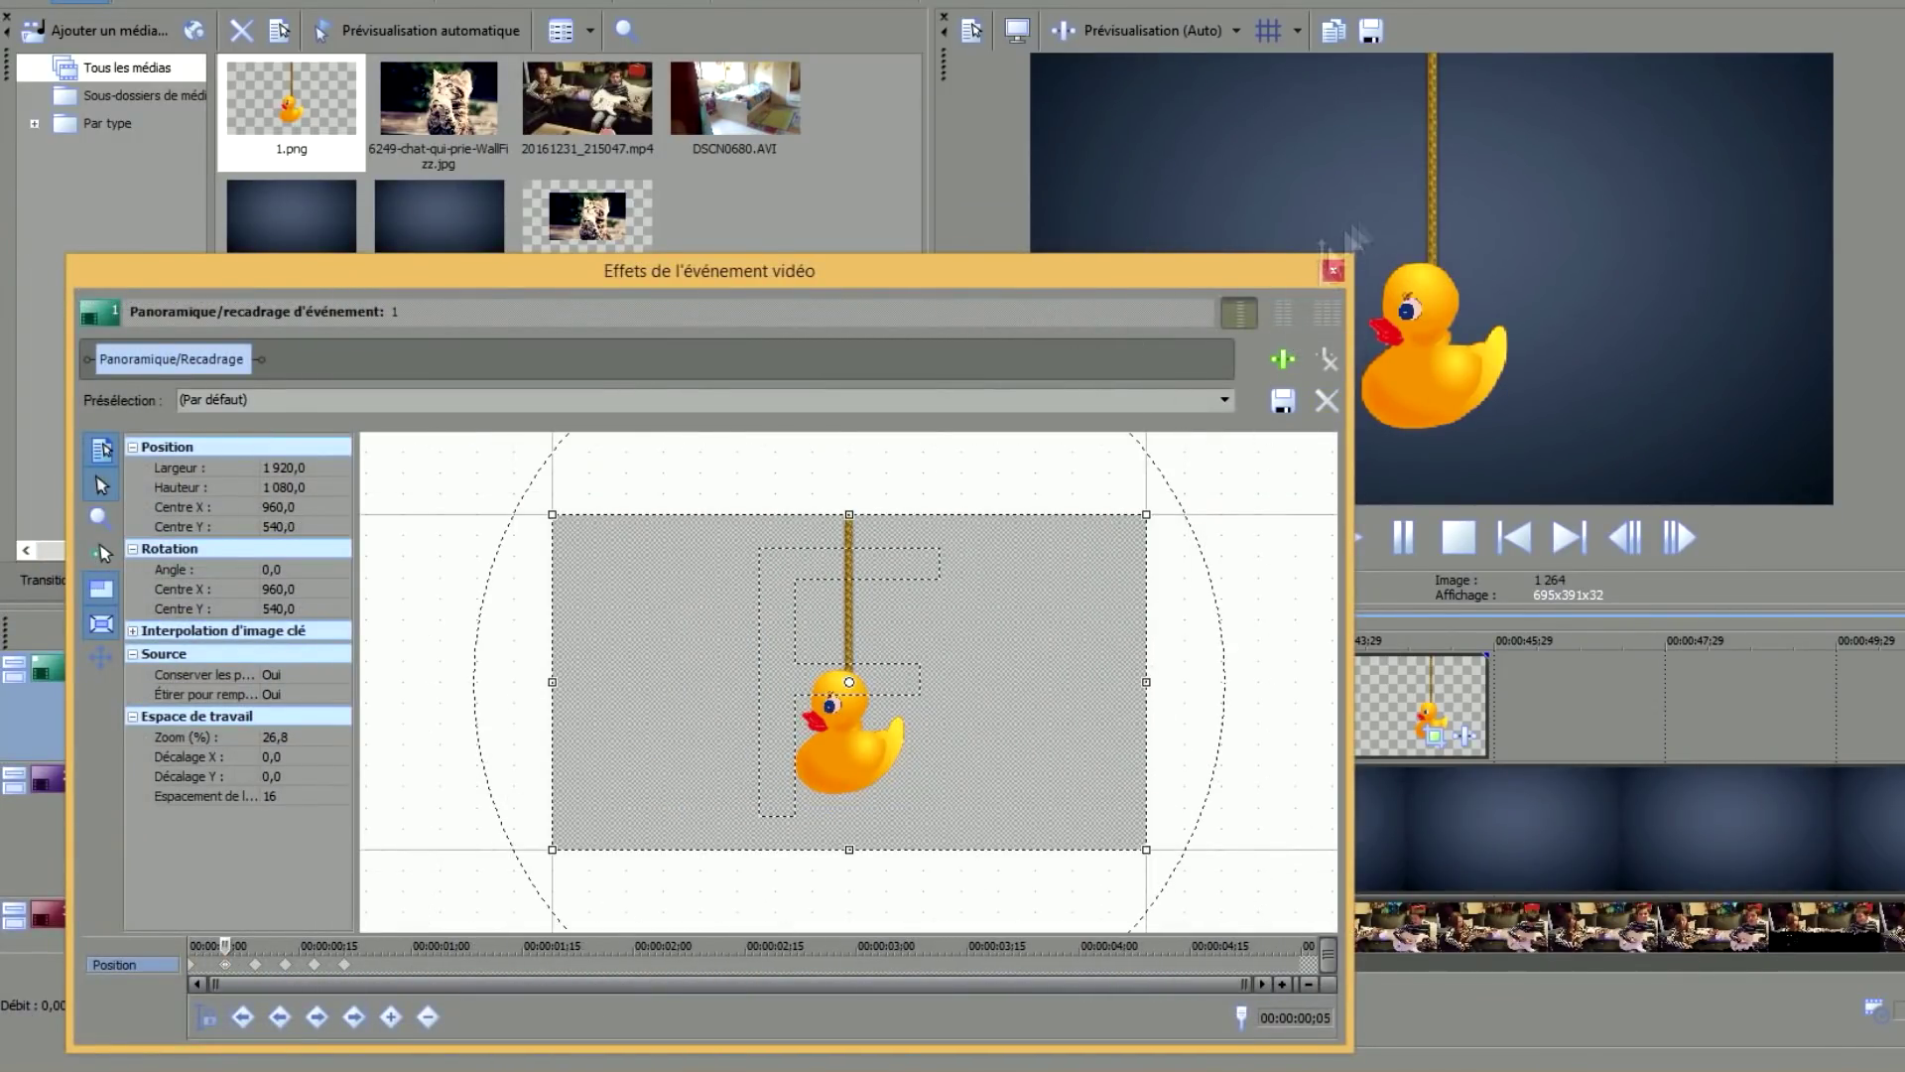
{"action": "left_click", "coordinate": [1333, 270]}
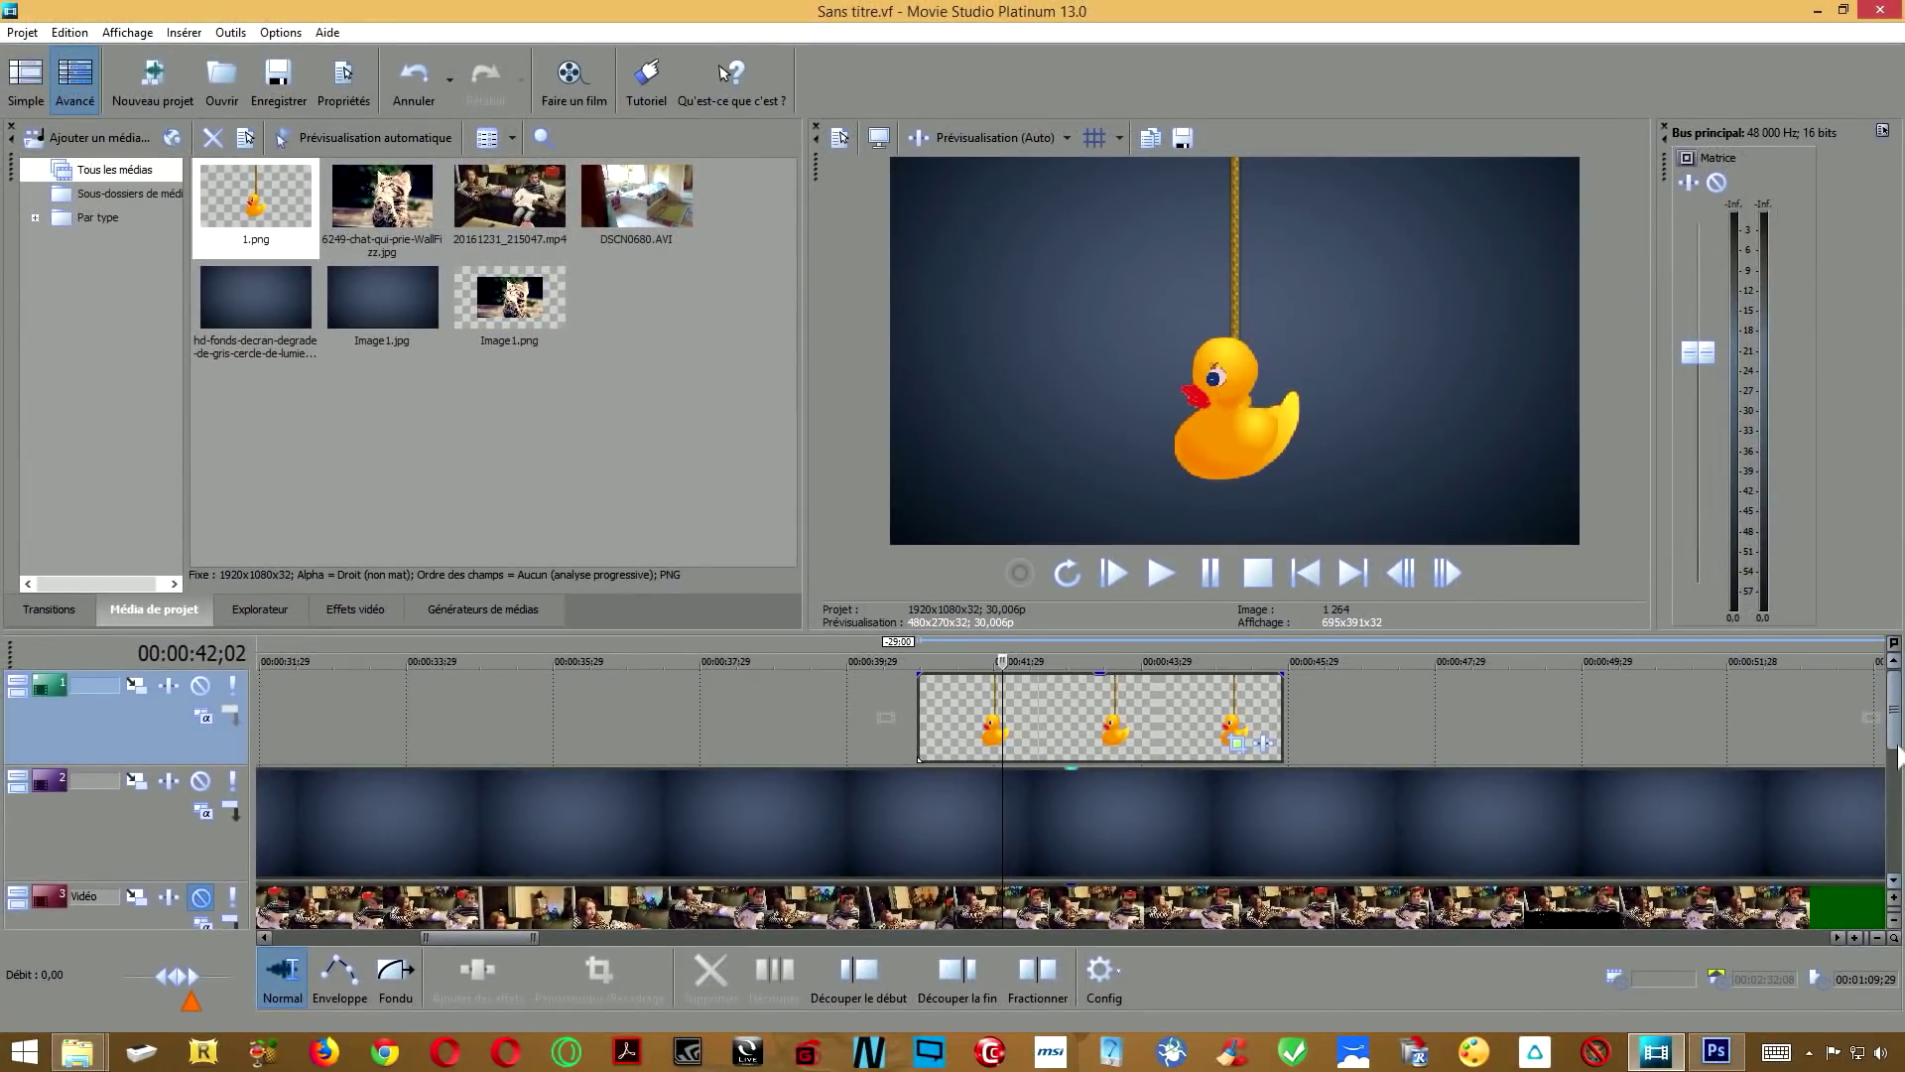
Insert a new audio track below the Vidéo track.
{"action": "scroll", "coordinate": [1899, 754], "scroll_direction": "down", "scroll_amount": 1}
{"action": "right_click", "coordinate": [30, 905]}
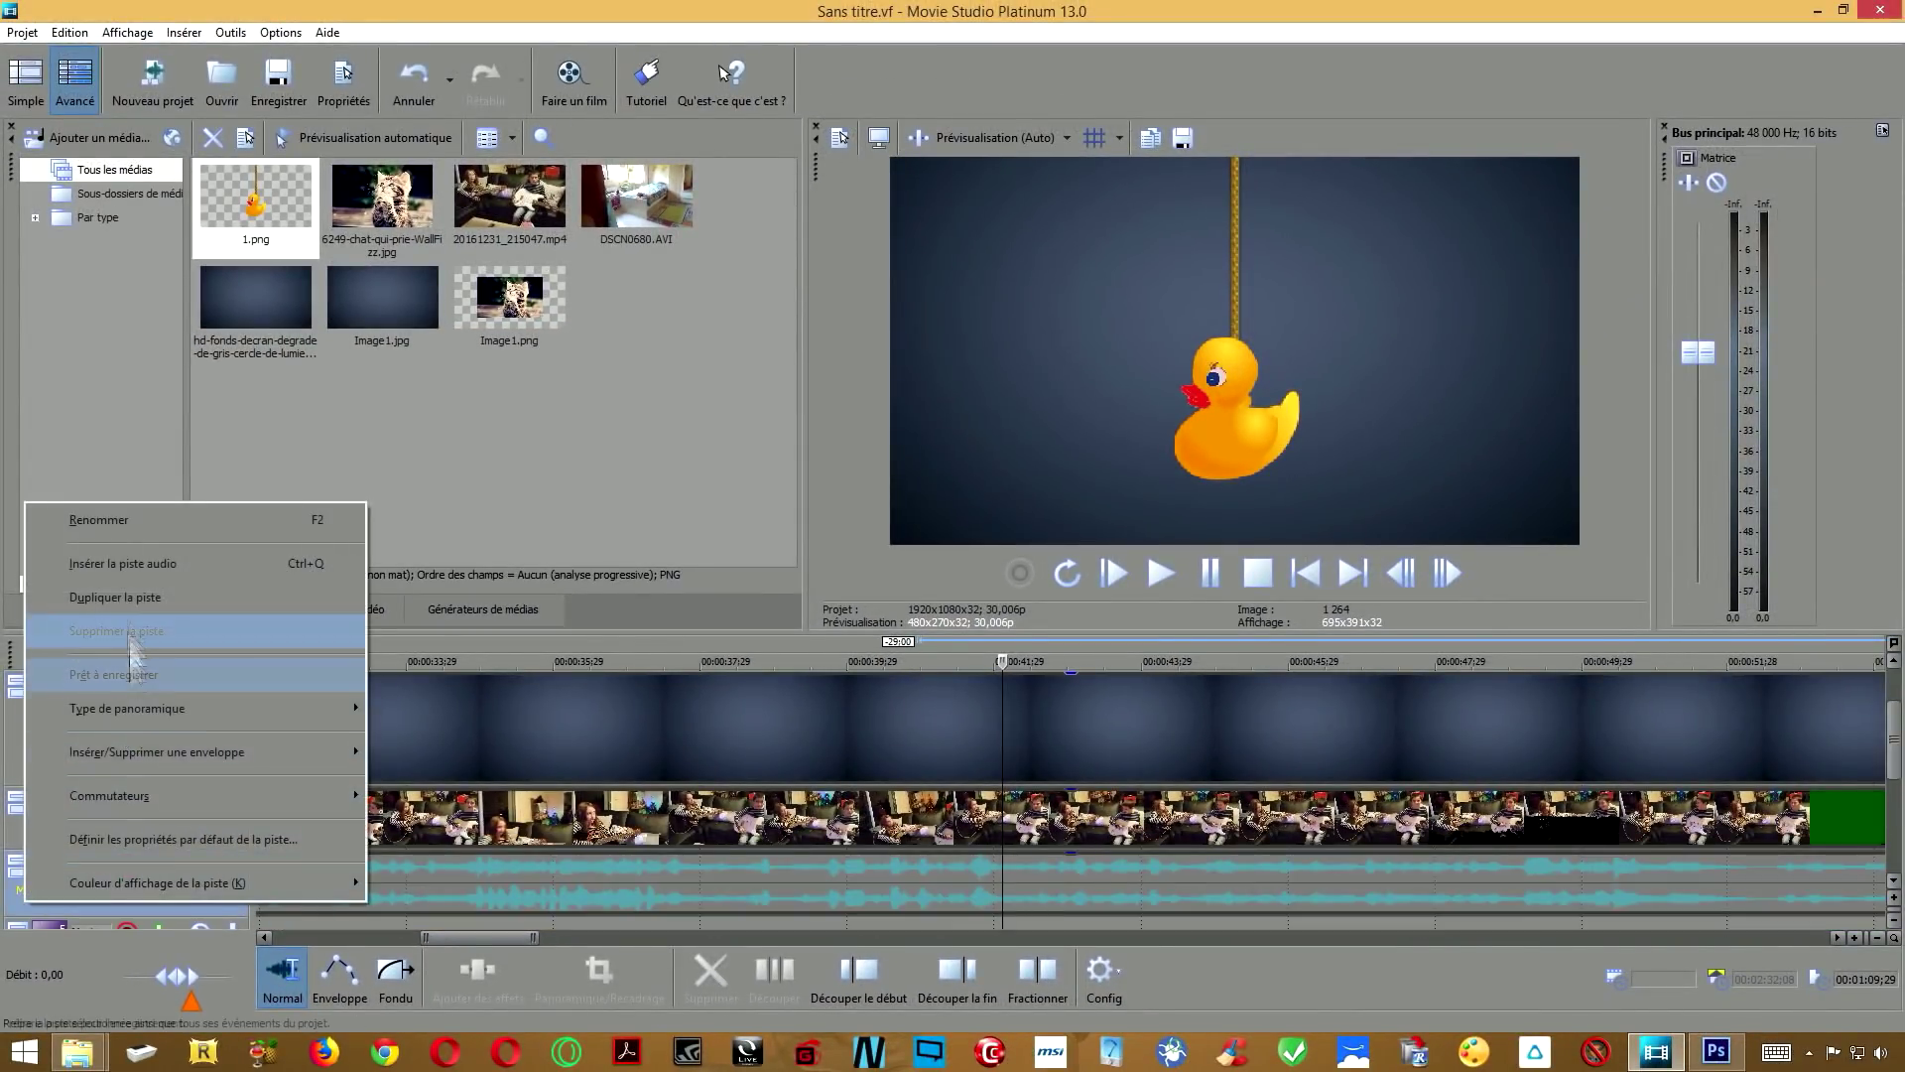
{"action": "left_click", "coordinate": [131, 563]}
Open the sound file 1332.wav from the Téléchargements folder to place it in the project.
{"action": "left_click", "coordinate": [22, 32]}
{"action": "left_click", "coordinate": [60, 81]}
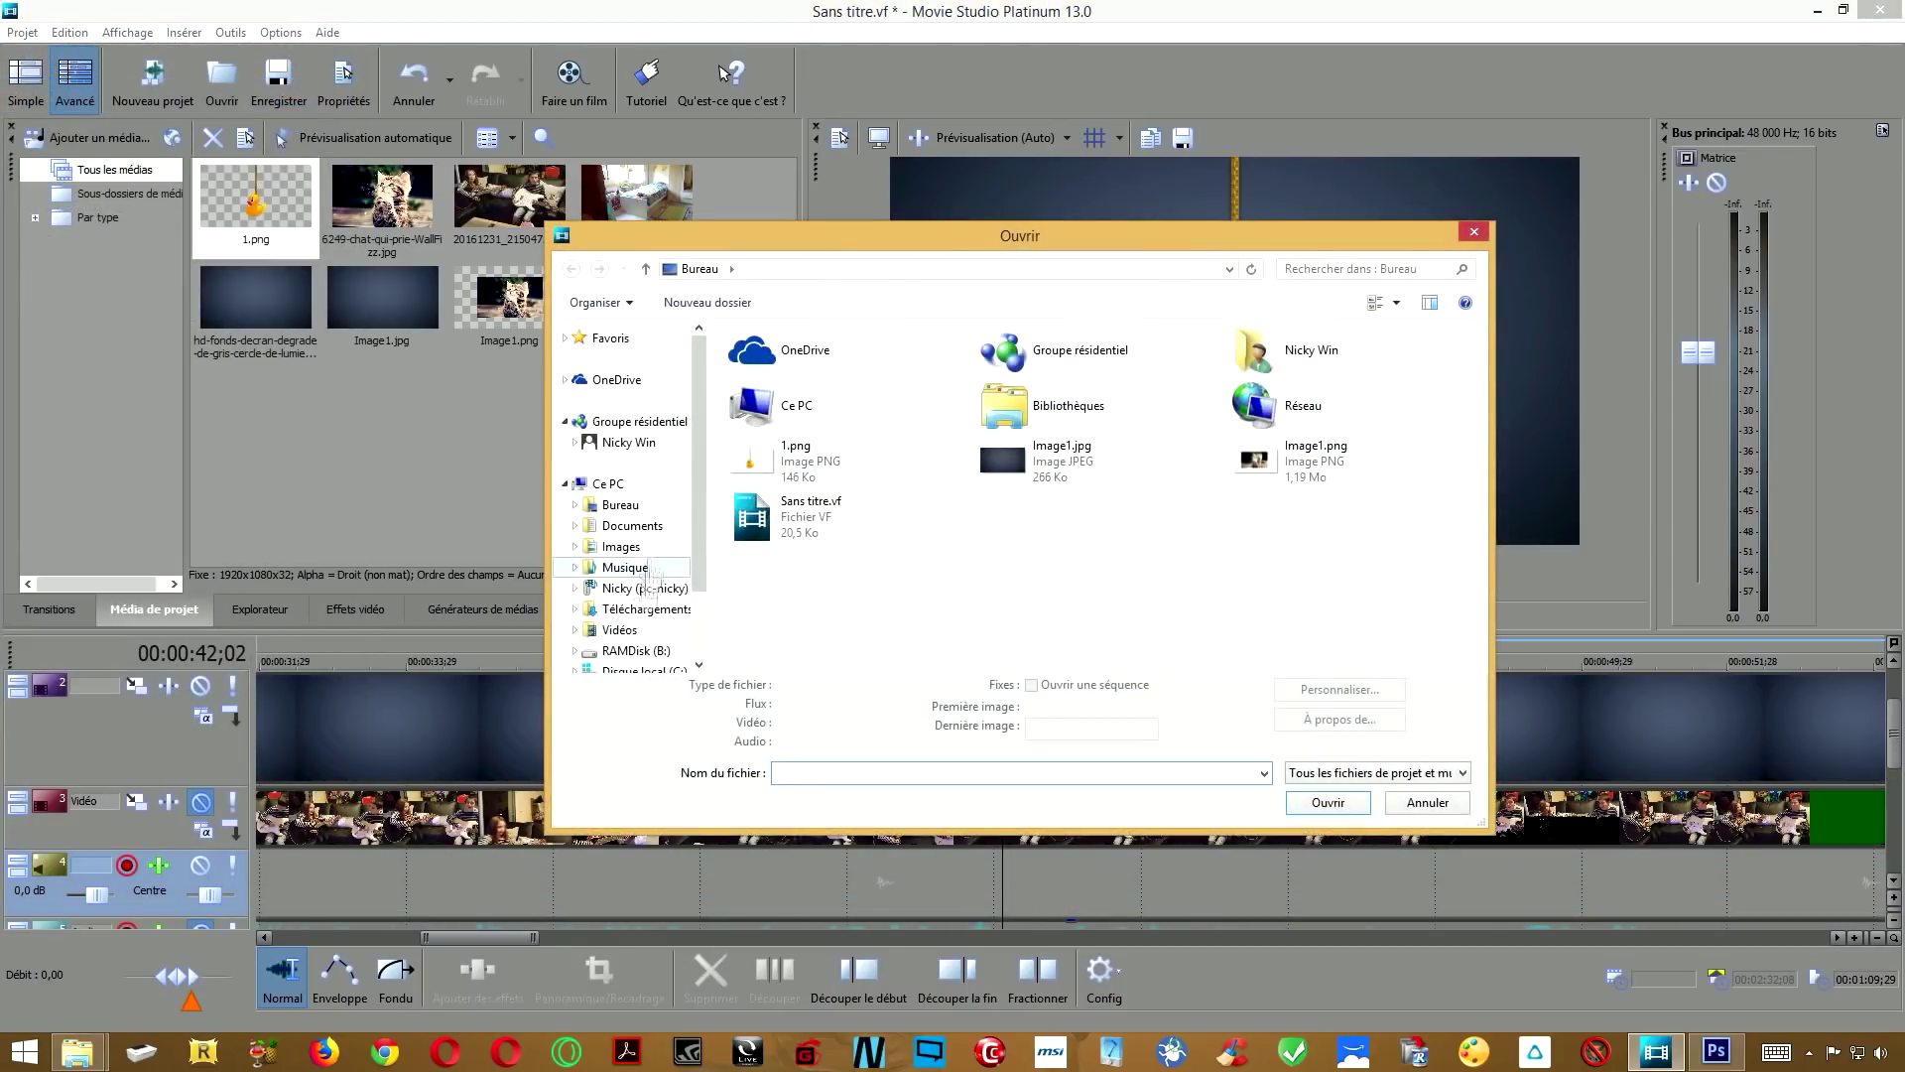
{"action": "left_click", "coordinate": [645, 608]}
{"action": "left_click", "coordinate": [784, 387]}
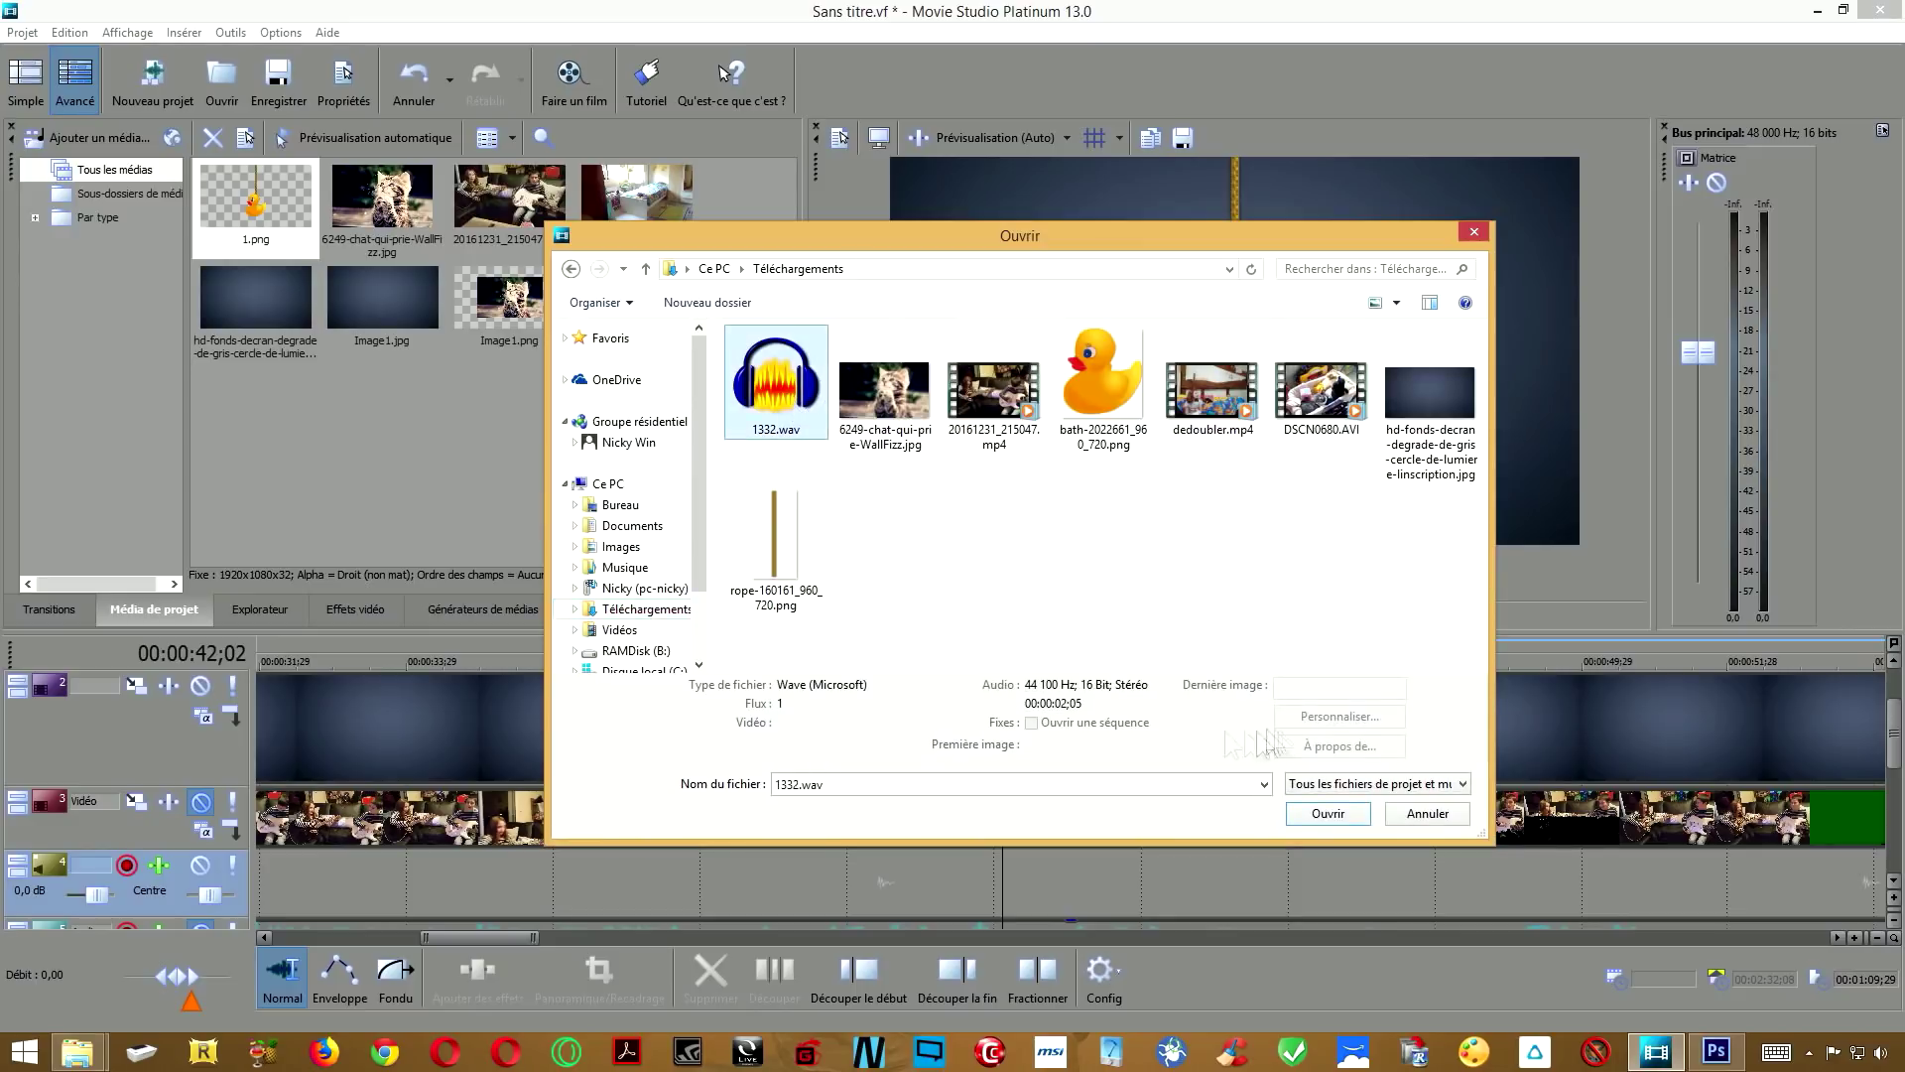
{"action": "left_click", "coordinate": [1330, 813]}
Shift the 1332.wav clip earlier on track 4 so the beginning of its sound lines up with 00:00:41;03.
{"action": "scroll", "coordinate": [1122, 871], "scroll_direction": "up", "scroll_amount": 5}
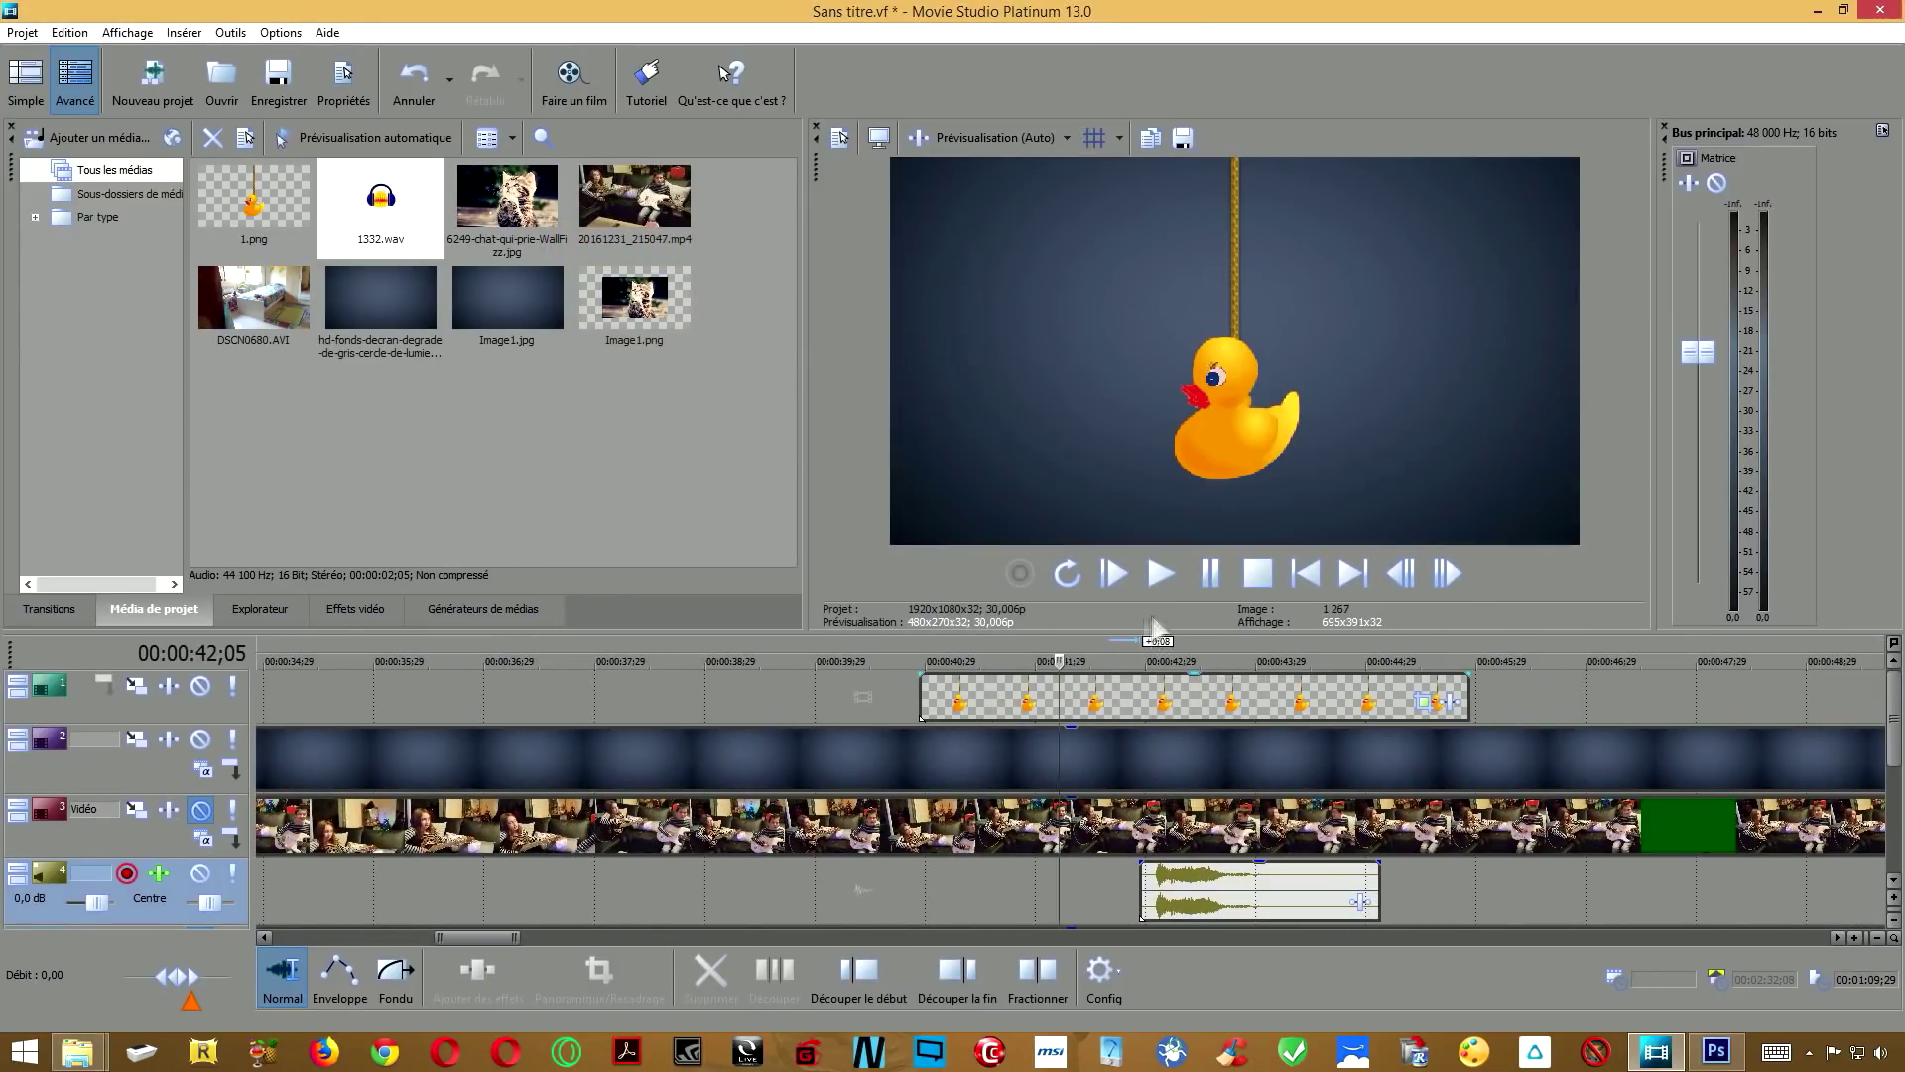
{"action": "scroll", "coordinate": [1096, 802], "scroll_direction": "up", "scroll_amount": 4}
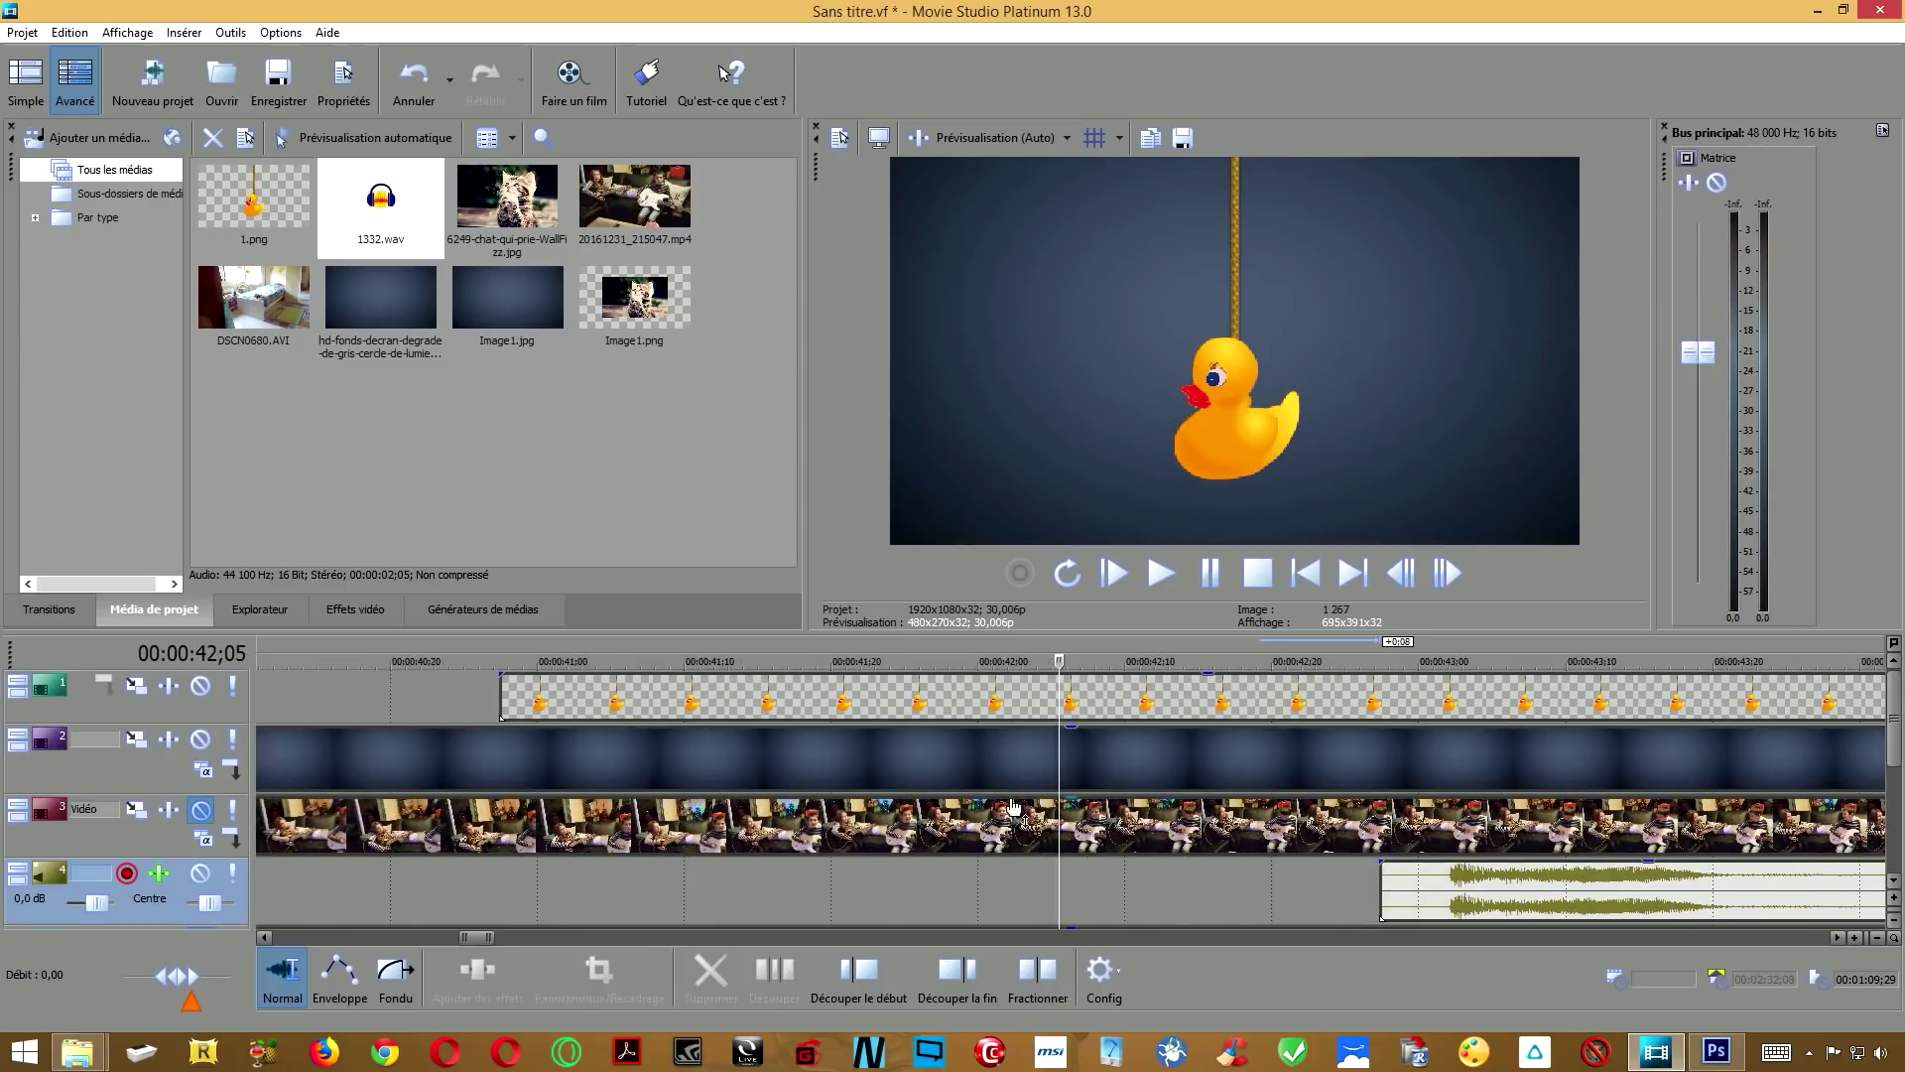
{"action": "left_click_drag", "start_coordinate": [1087, 674], "coordinate": [563, 678]}
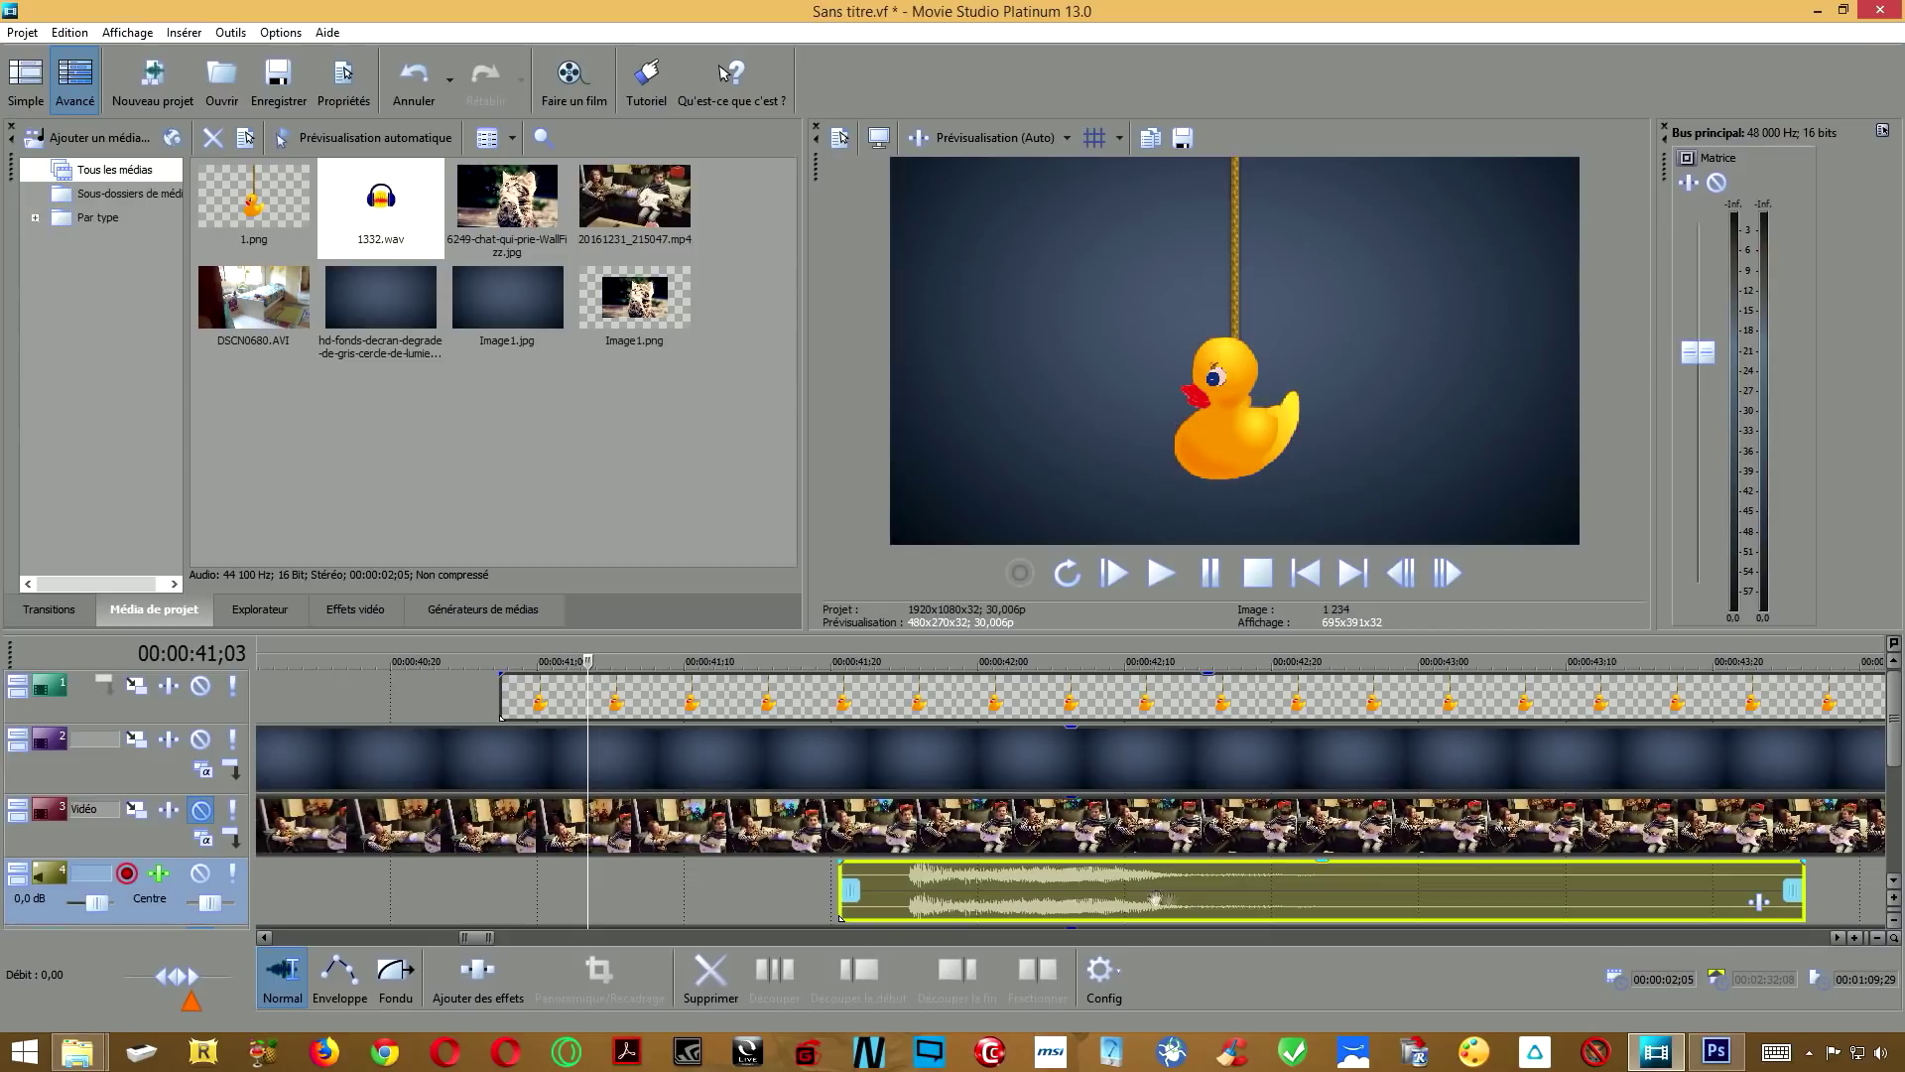
{"action": "left_click_drag", "start_coordinate": [1328, 905], "coordinate": [998, 910]}
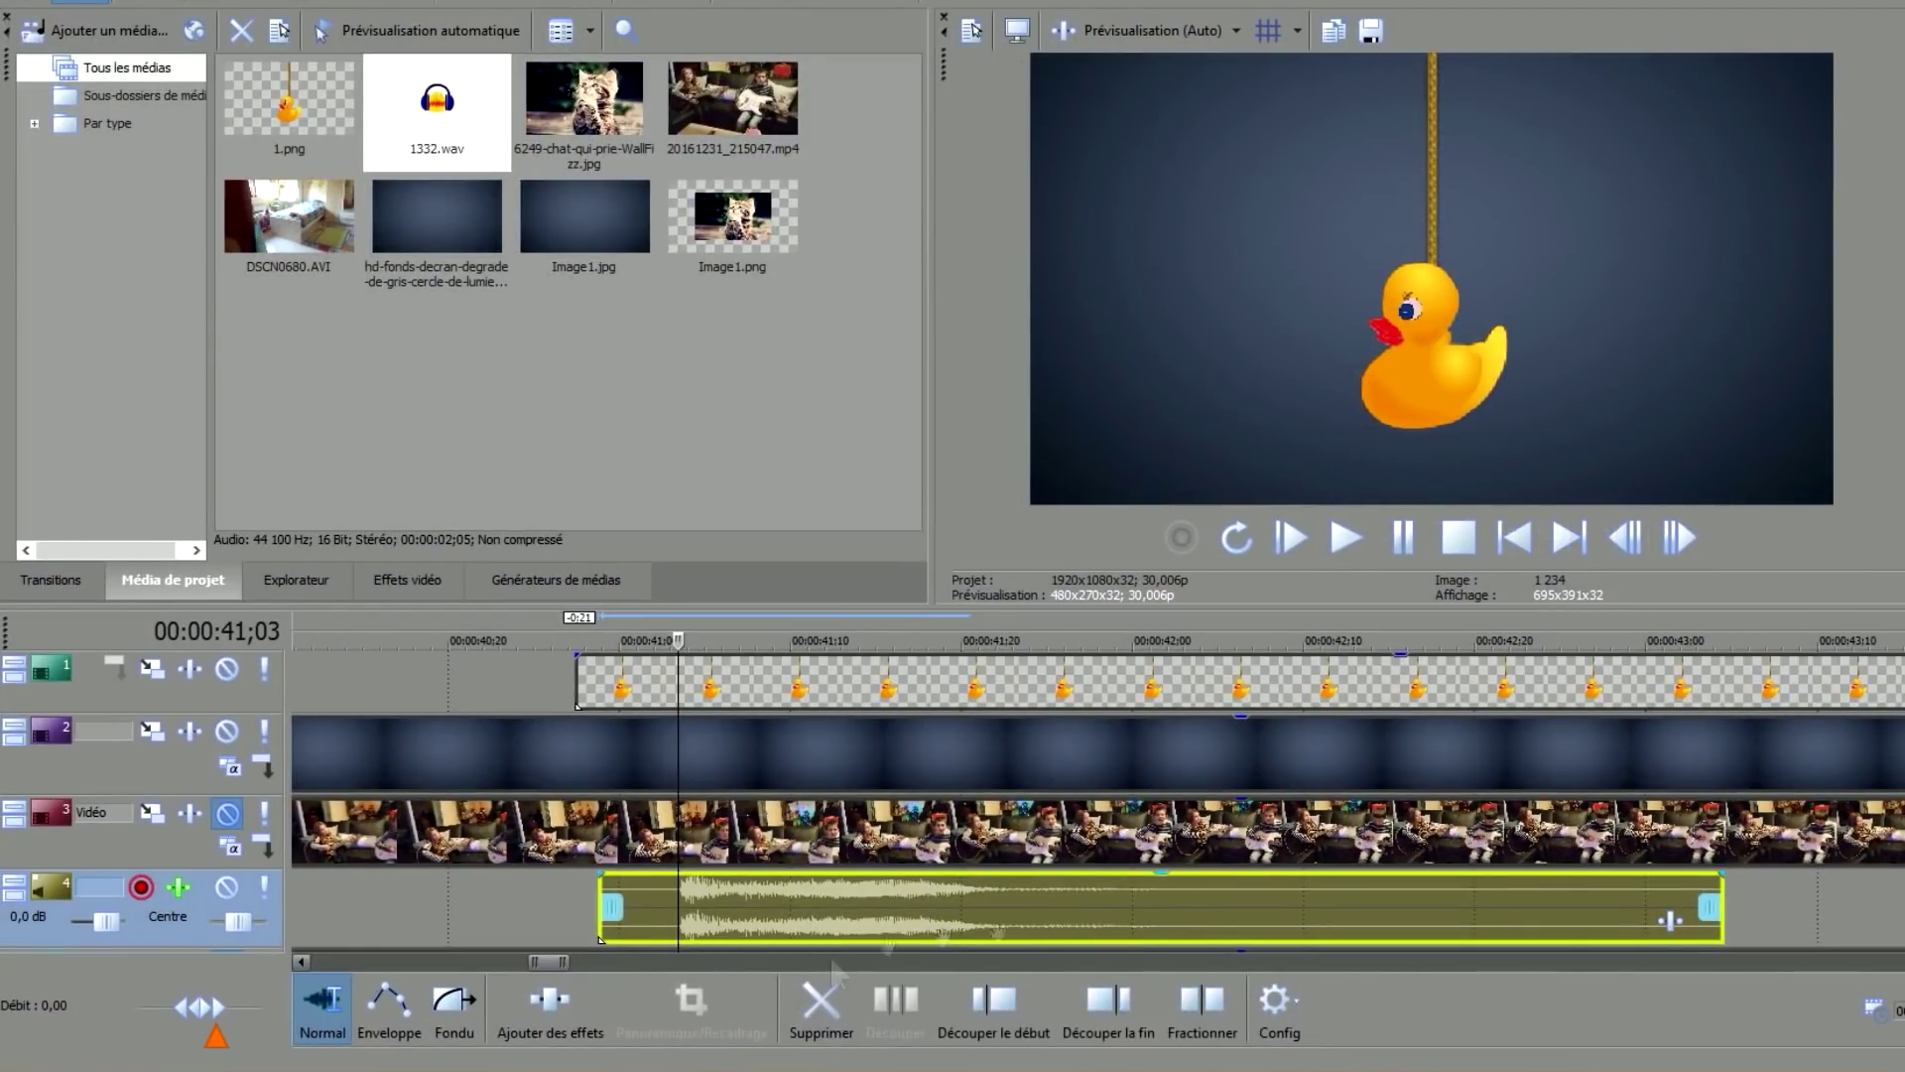
Play the duck's entrance with its sound from about 00:00:40;24 twice to check their timing.
{"action": "left_click", "coordinate": [544, 903]}
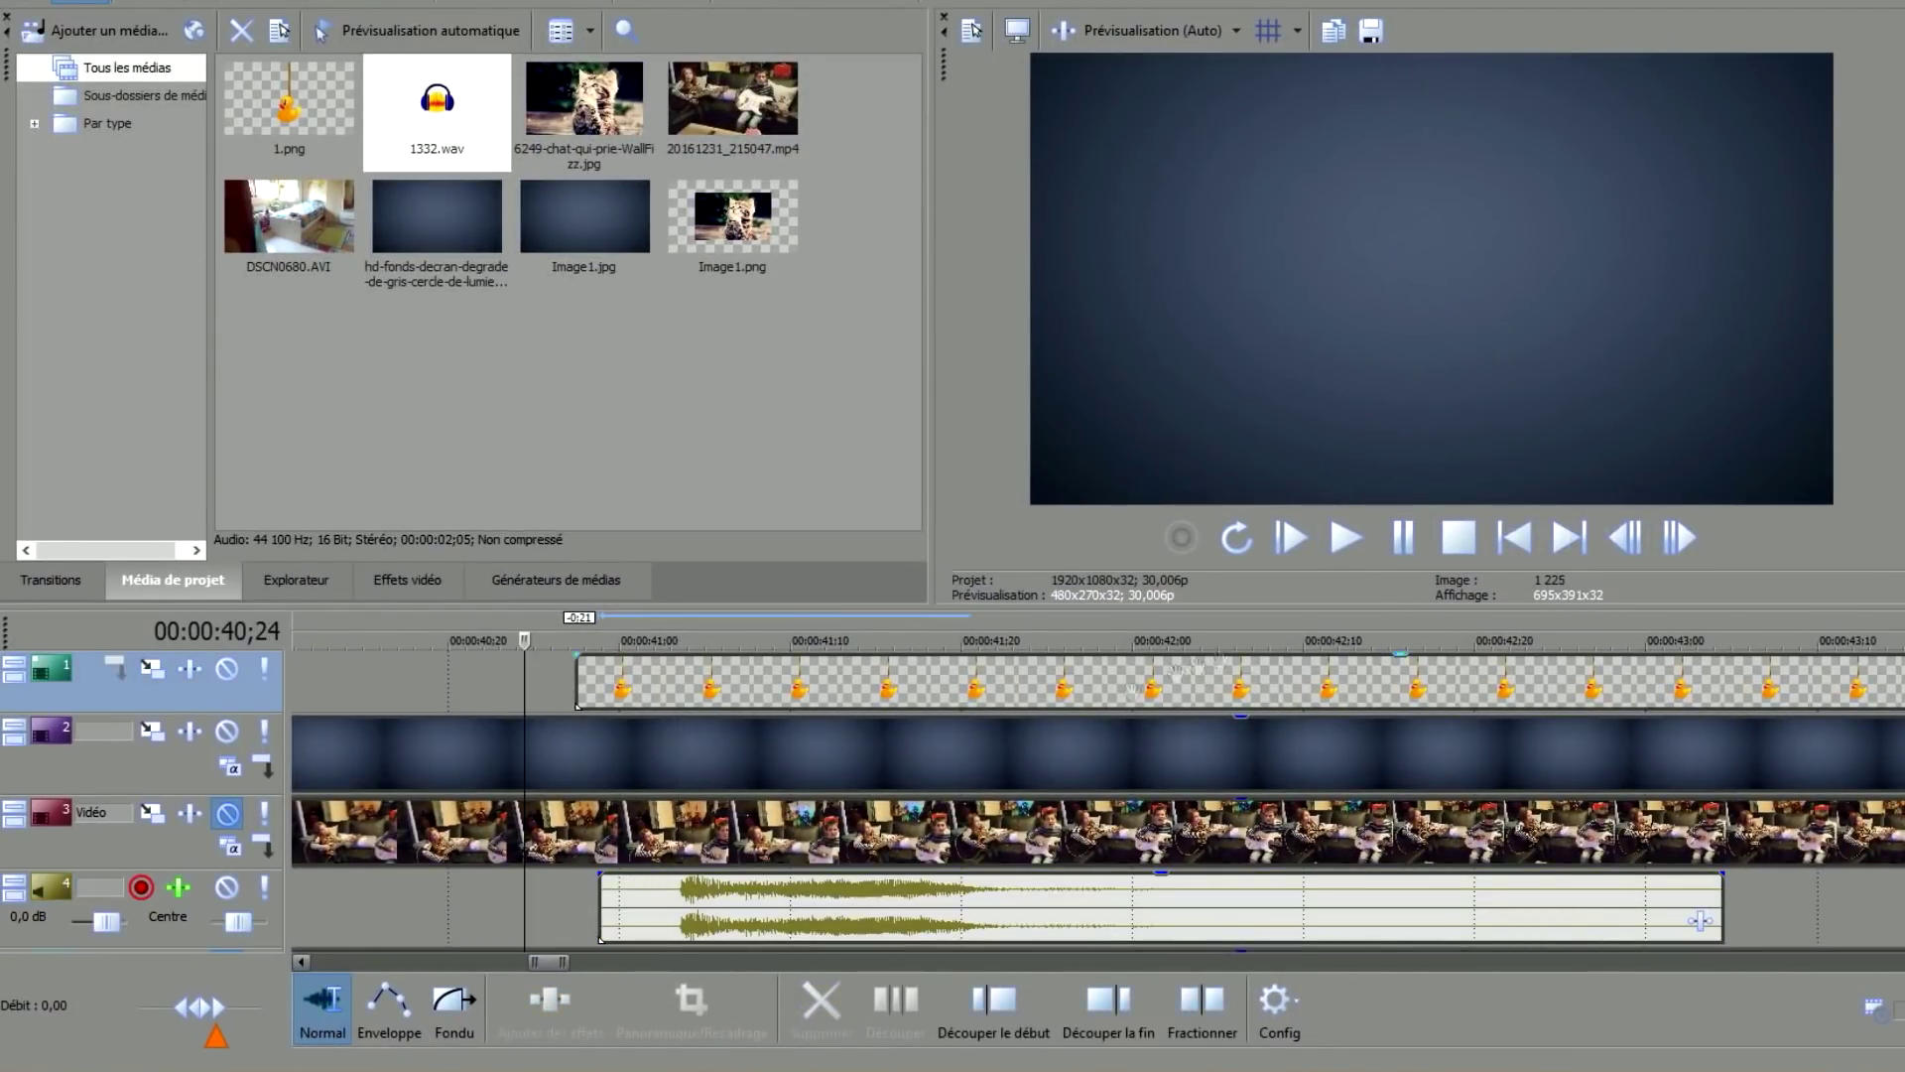
{"action": "left_click", "coordinate": [1344, 551]}
{"action": "left_click", "coordinate": [1395, 550]}
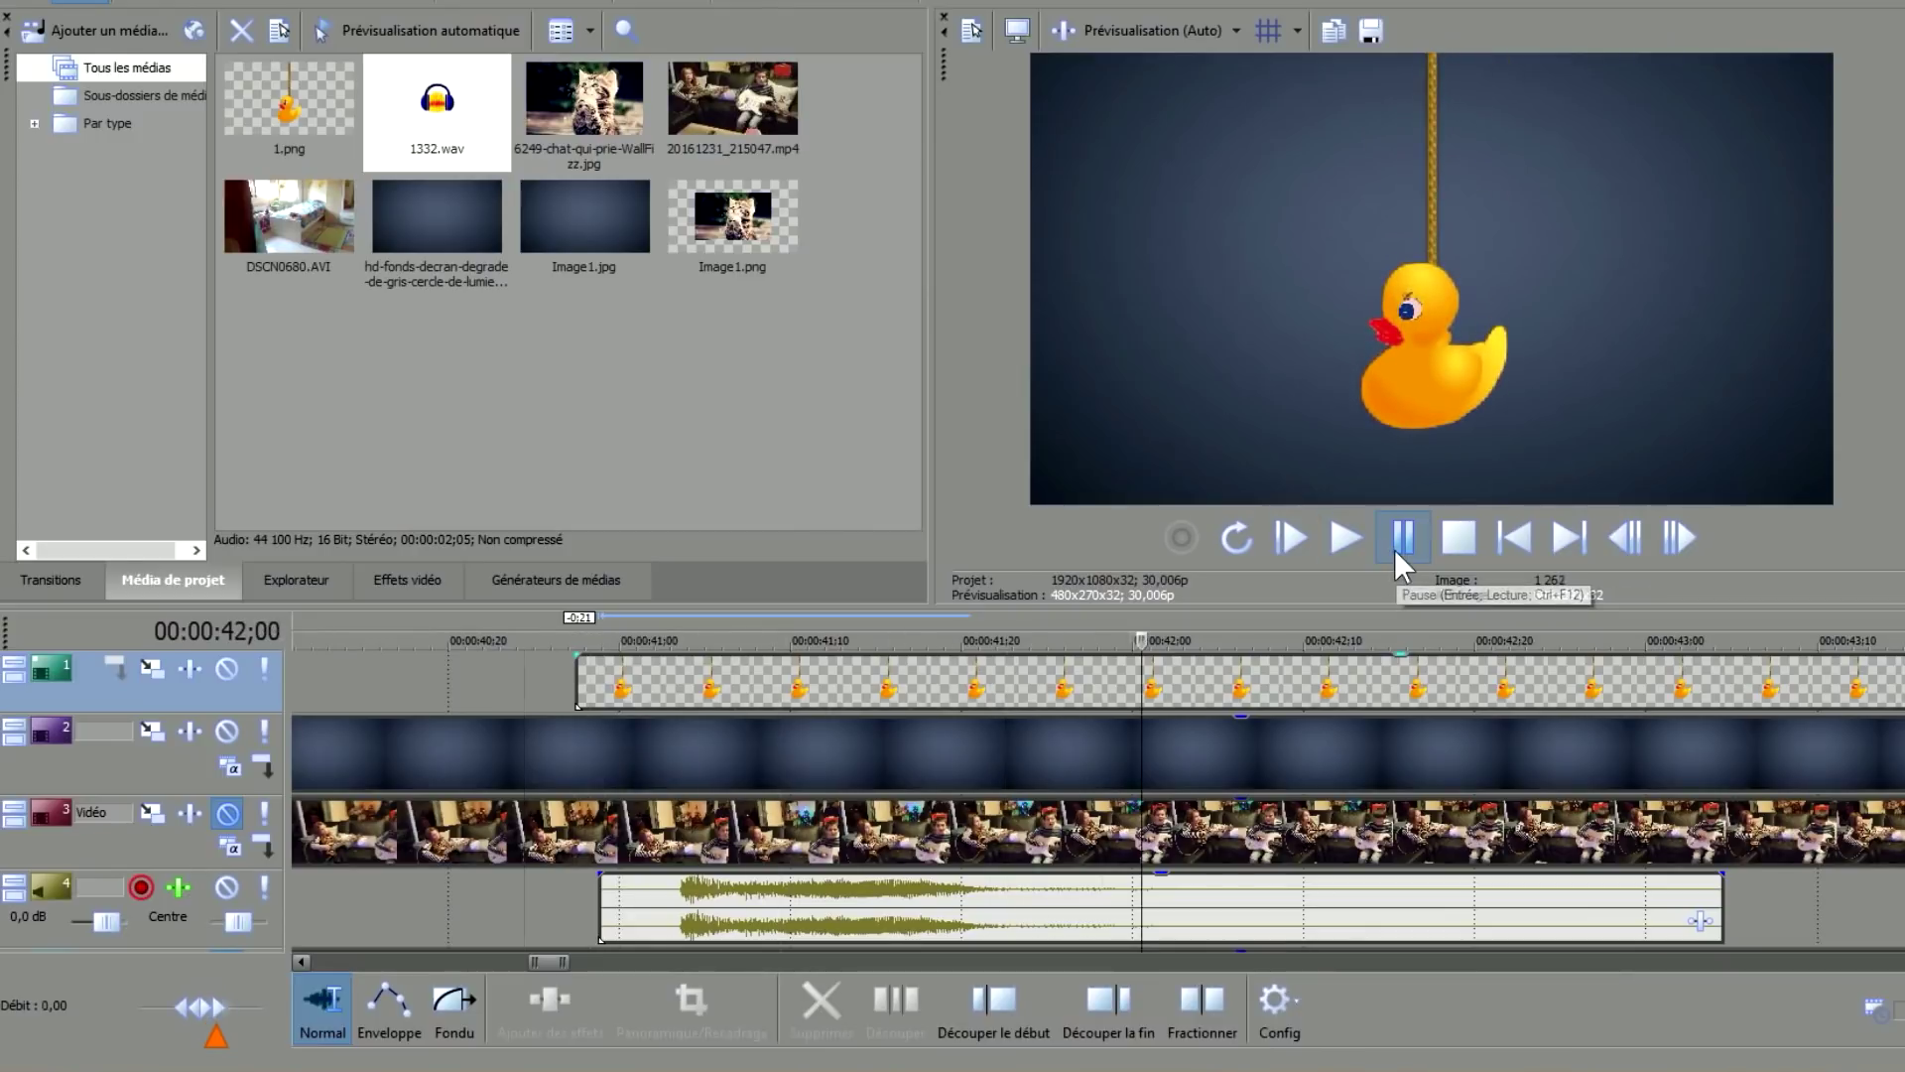
{"action": "left_click", "coordinate": [1402, 543]}
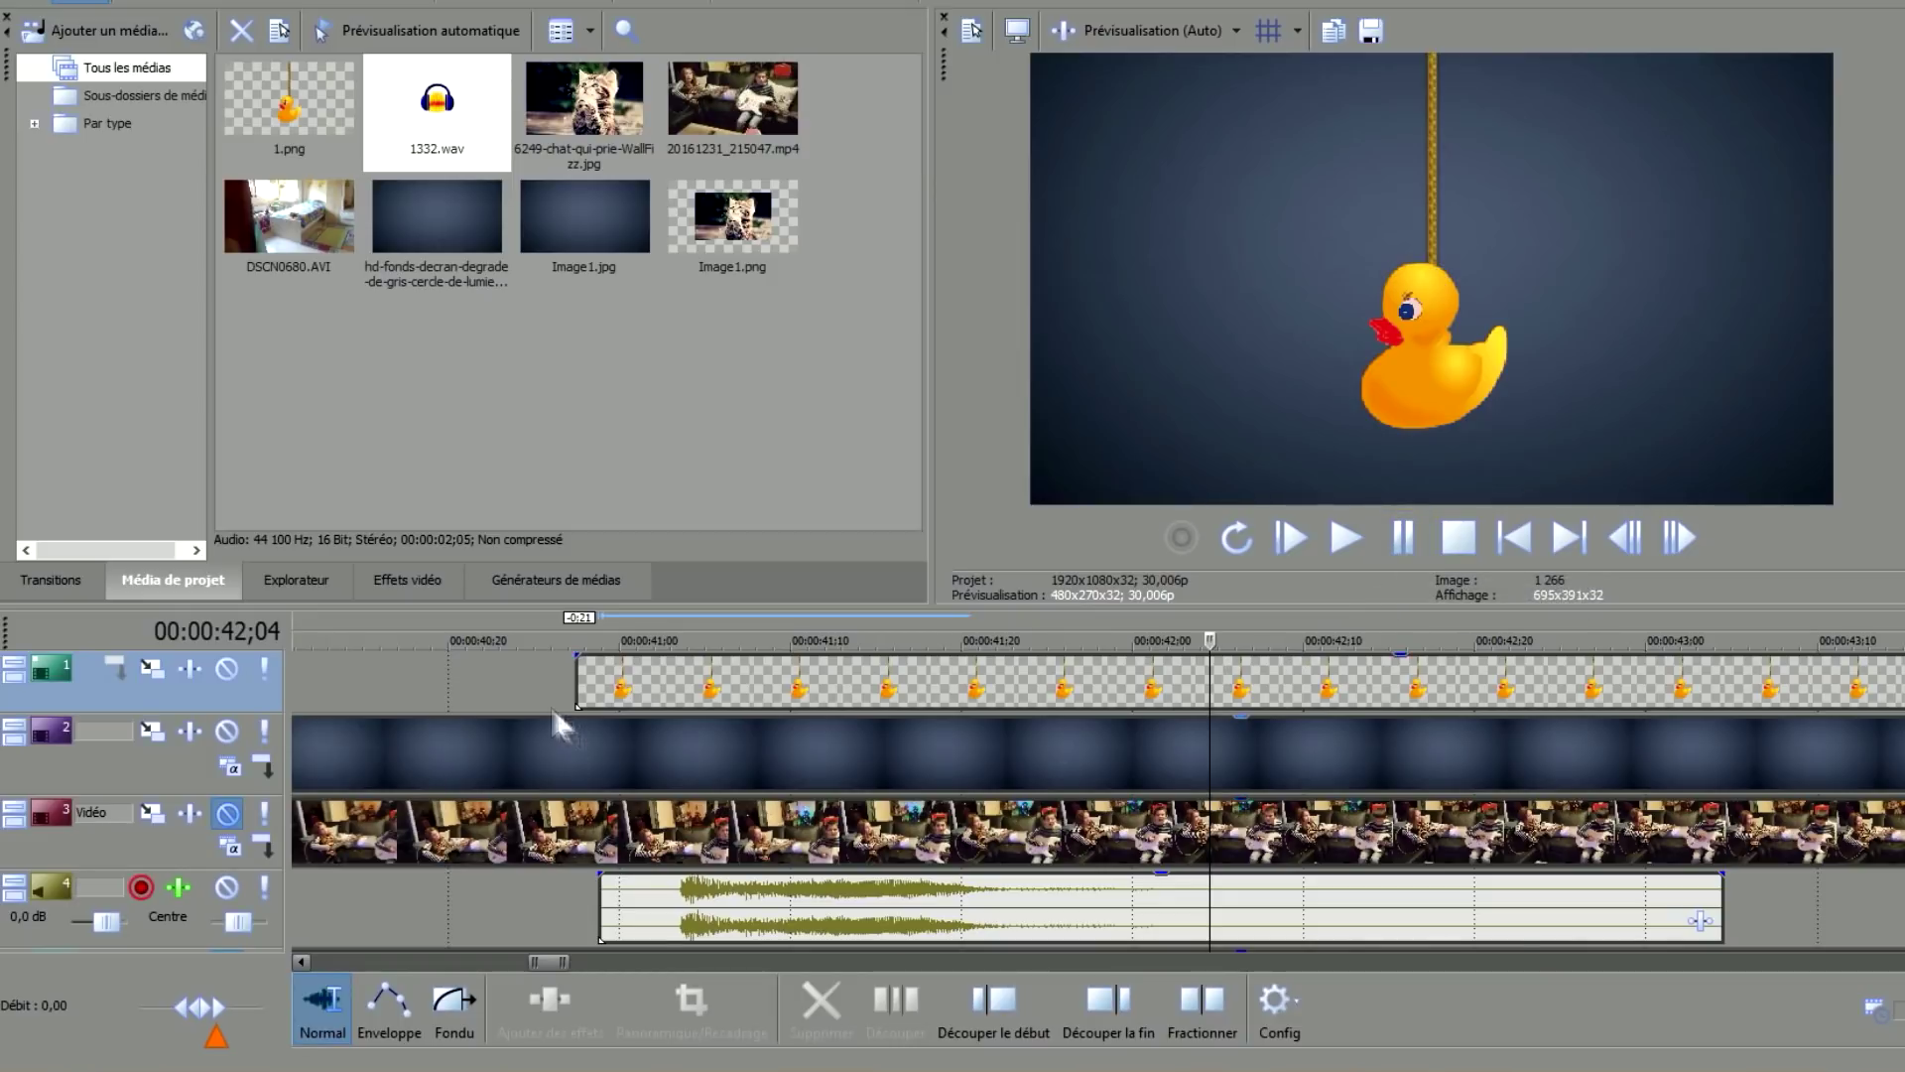
{"action": "left_click", "coordinate": [1338, 549]}
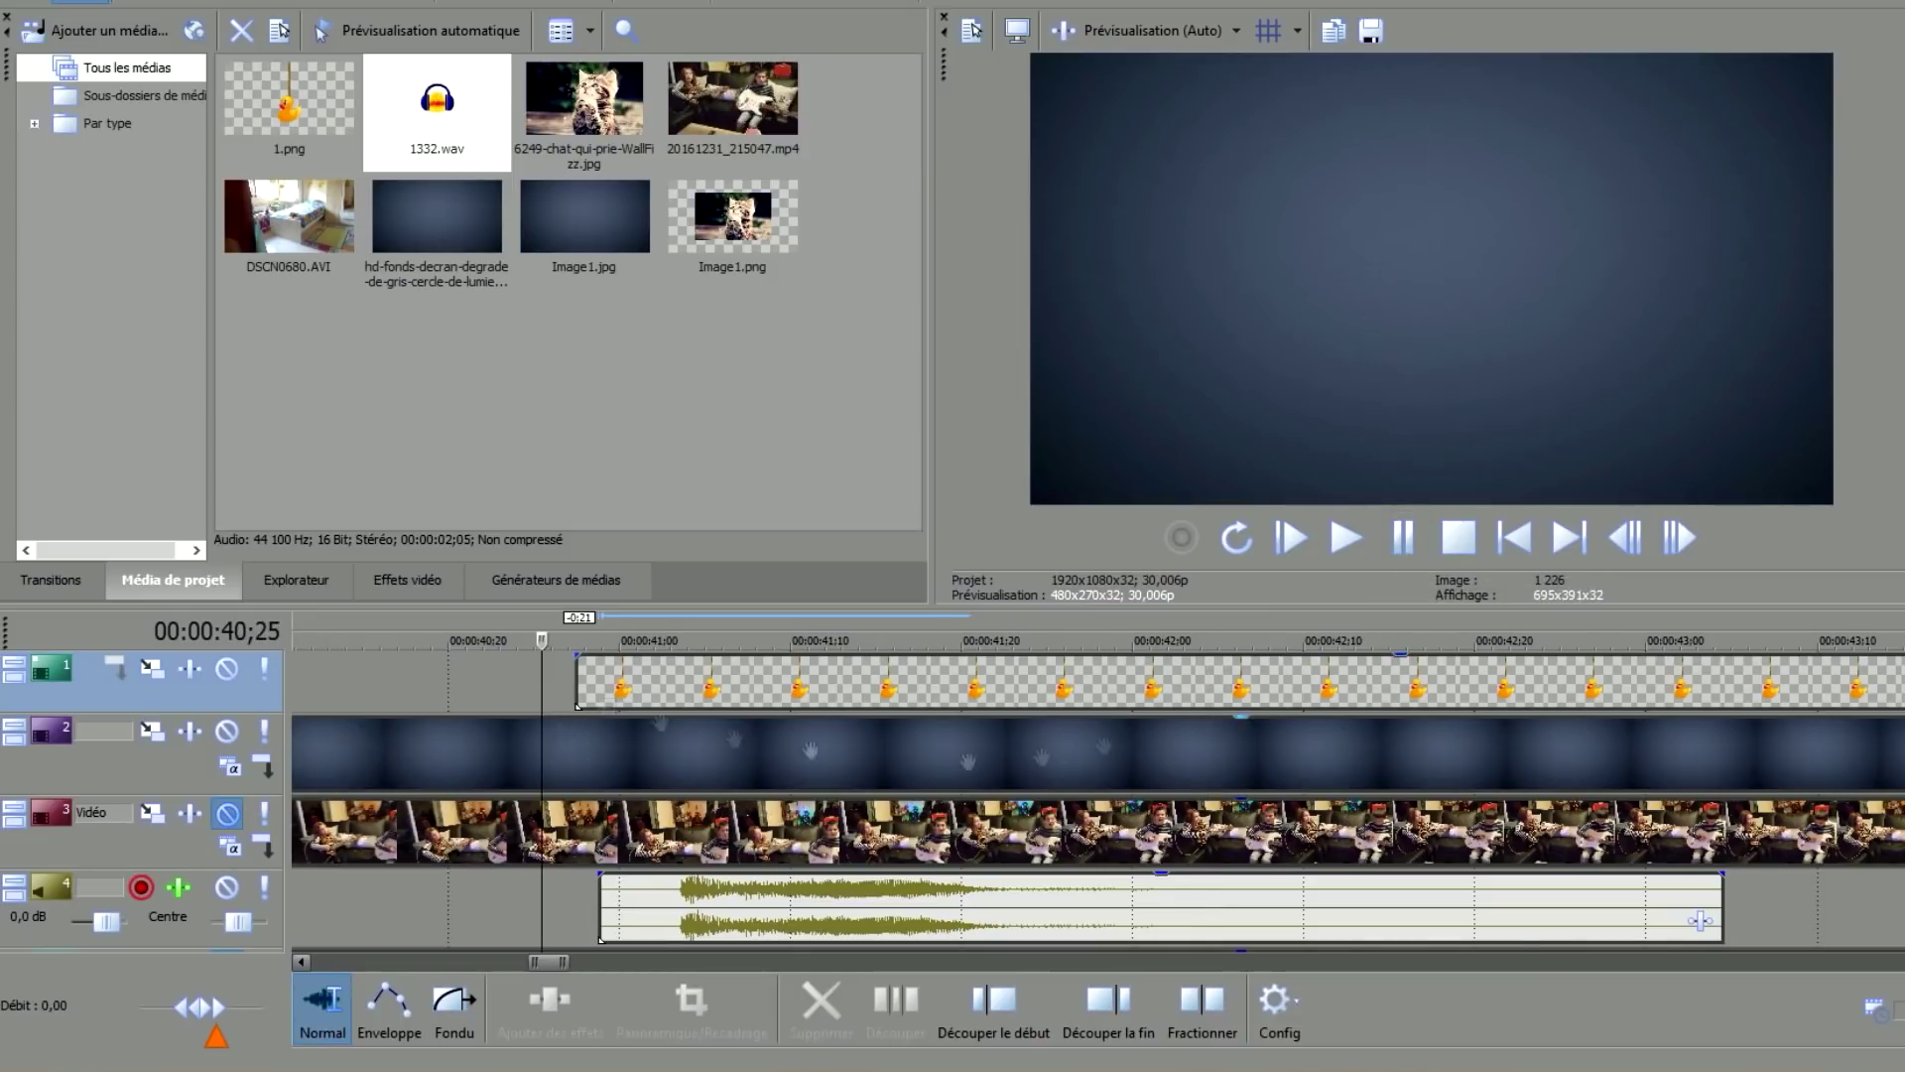
{"action": "left_click", "coordinate": [1408, 548]}
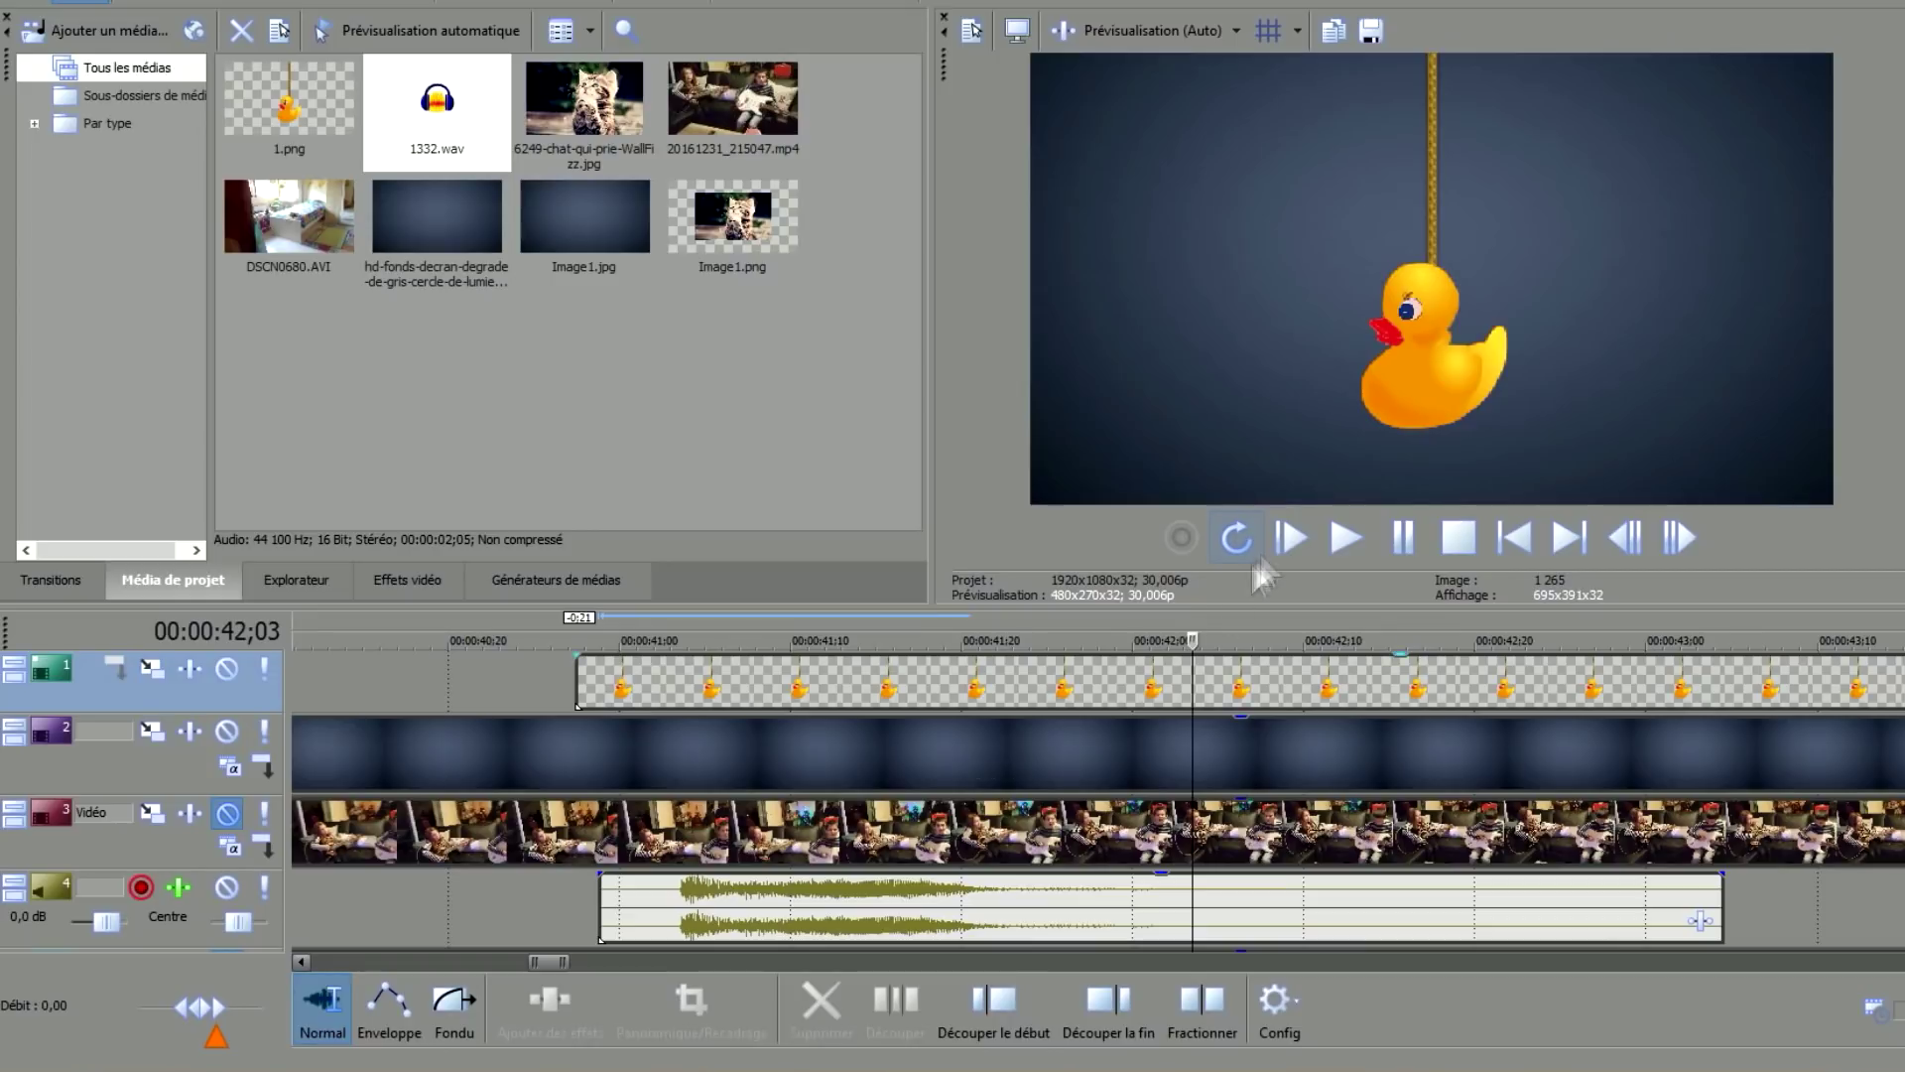
Play the duck's entrance with its sound from several points between about 00:00:41;12 and 00:00:42;08 to review it.
{"action": "left_click", "coordinate": [1346, 539]}
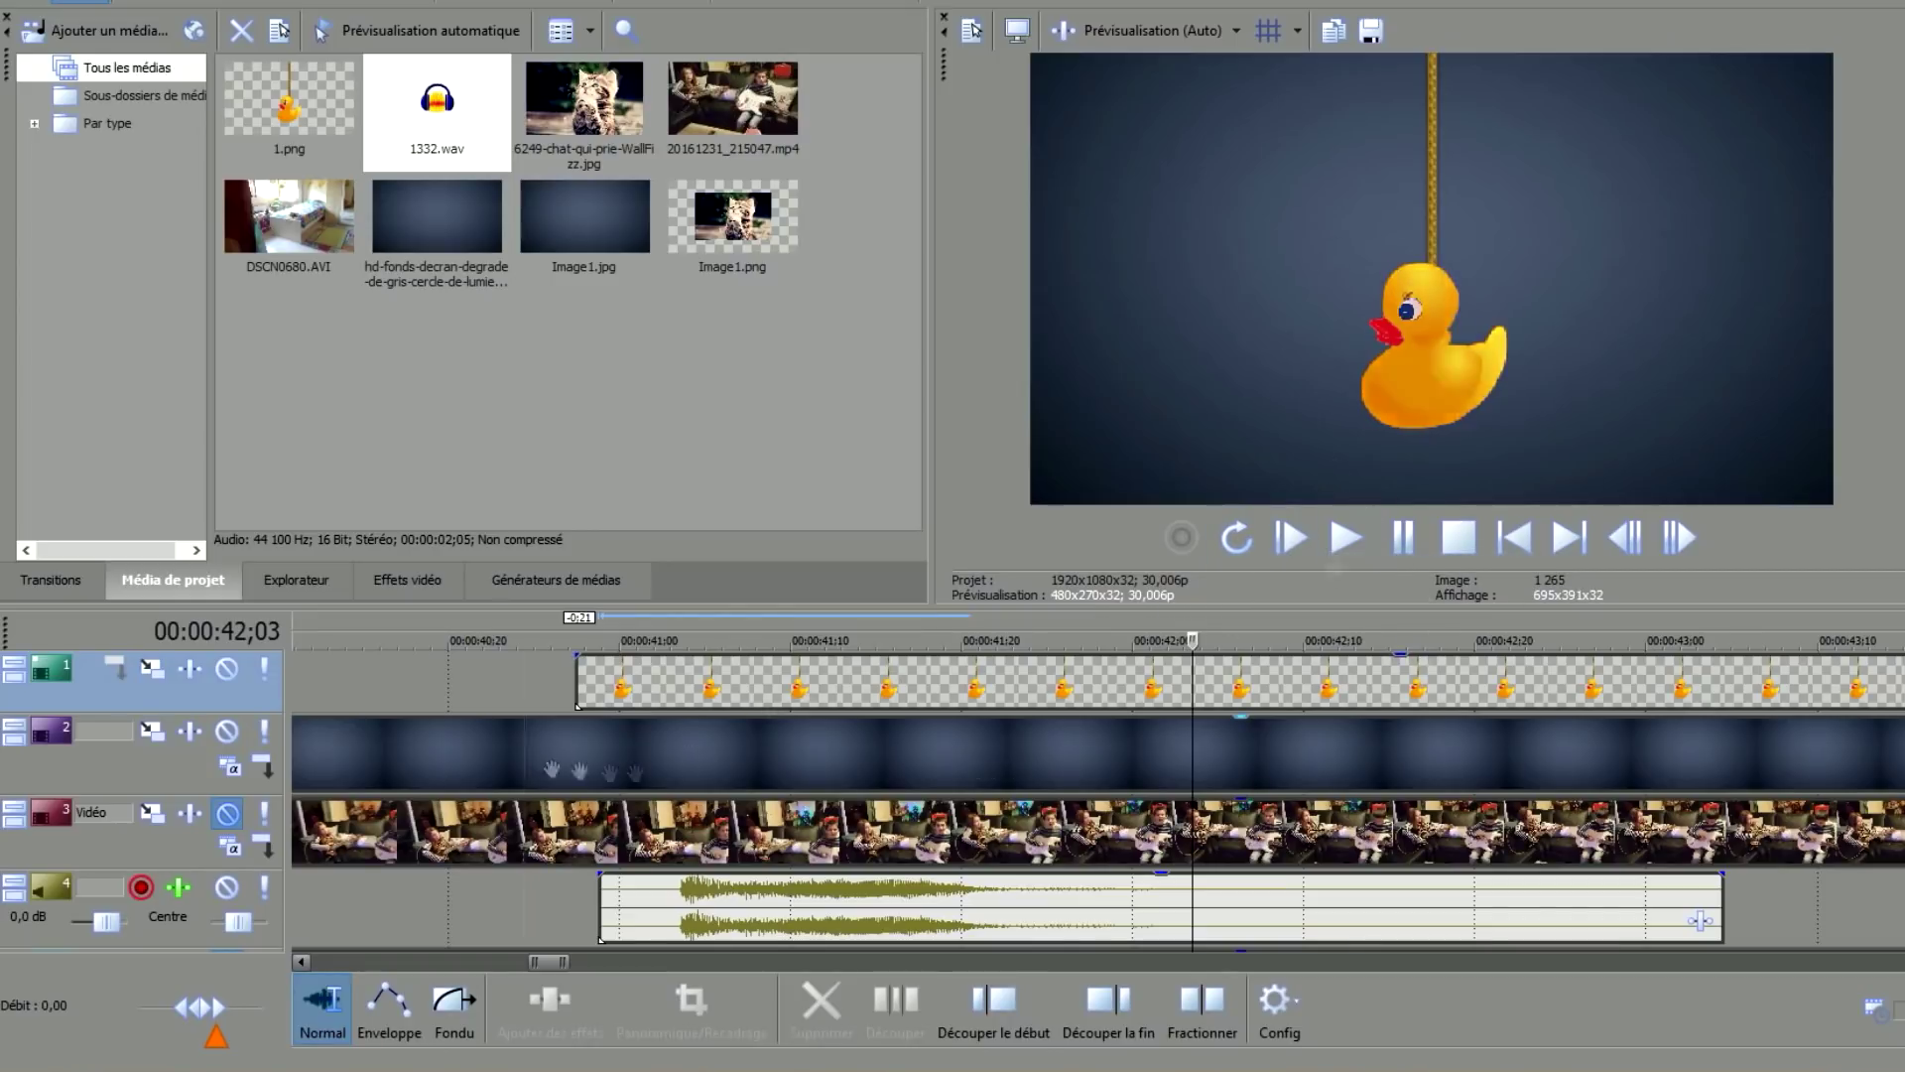
{"action": "left_click", "coordinate": [1410, 544]}
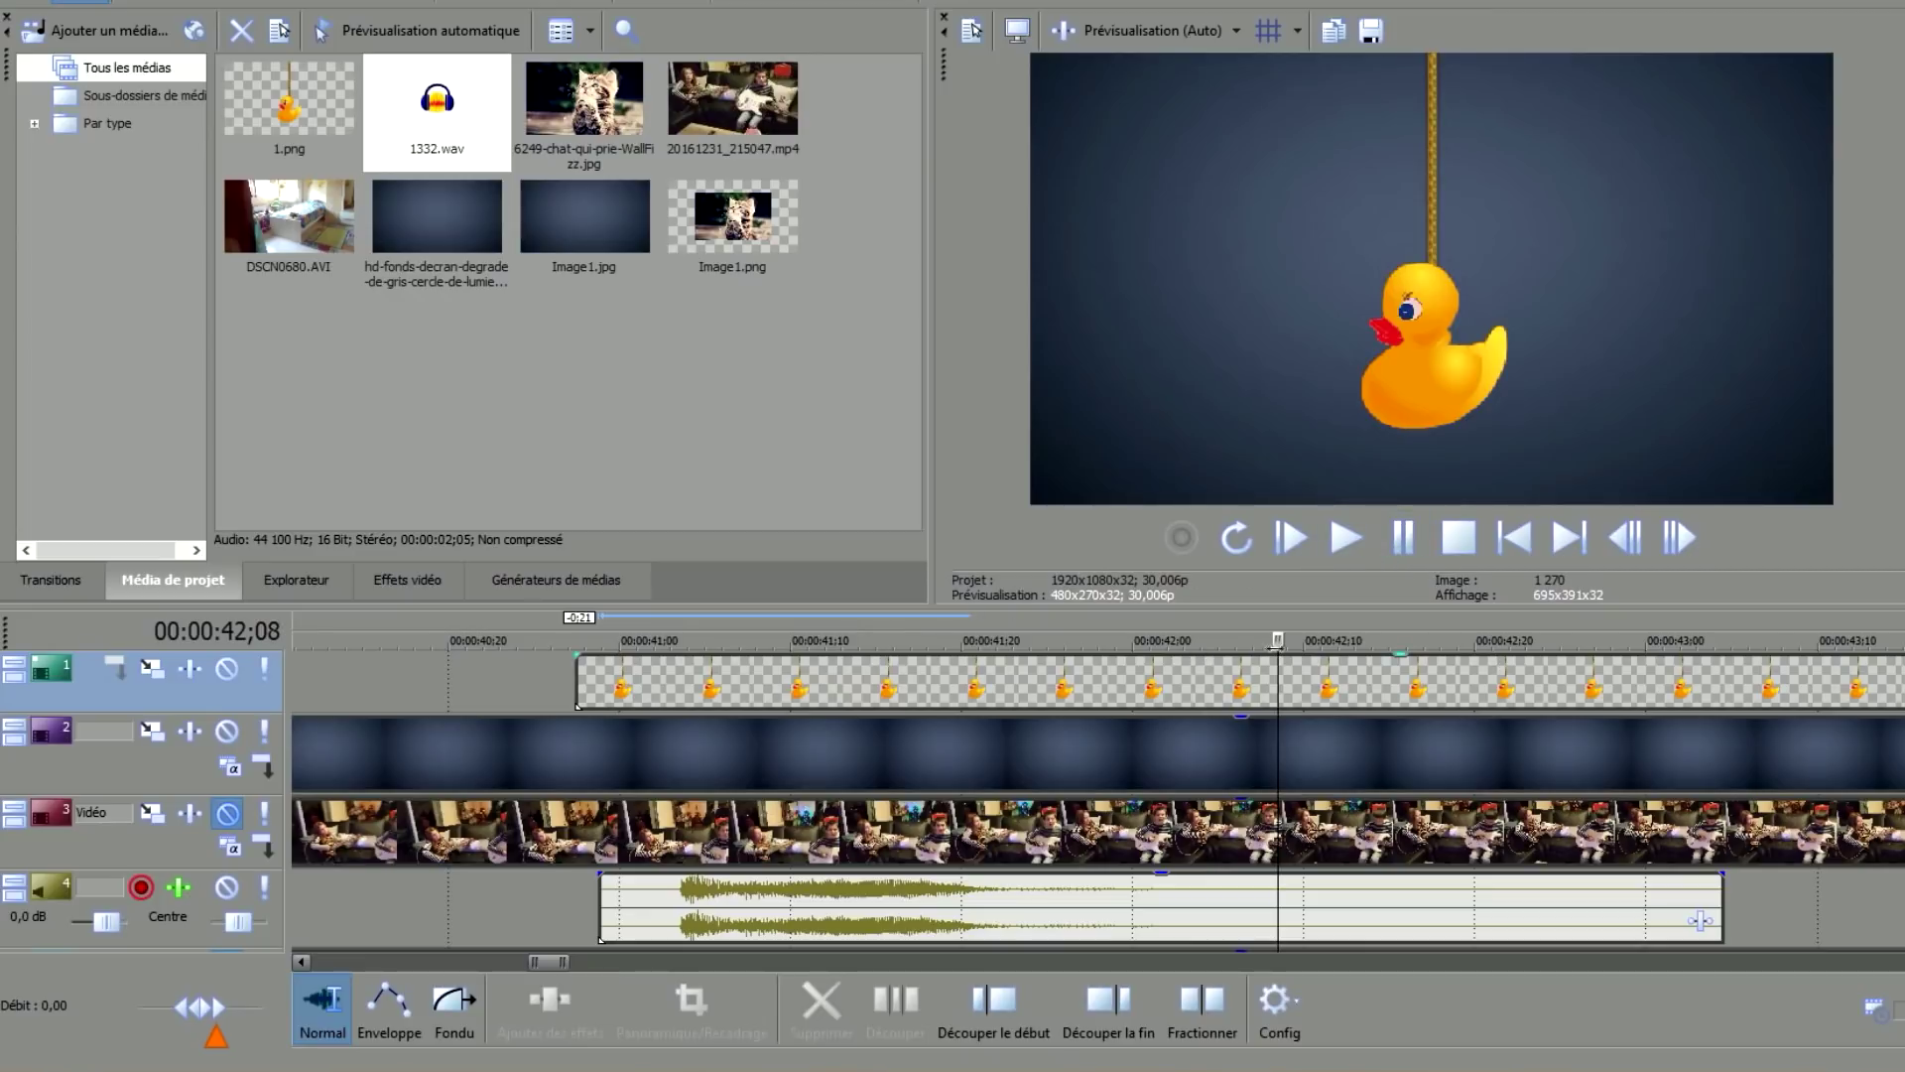
{"action": "key", "text": "space"}
{"action": "left_click", "coordinate": [1012, 667]}
{"action": "left_click", "coordinate": [719, 667]}
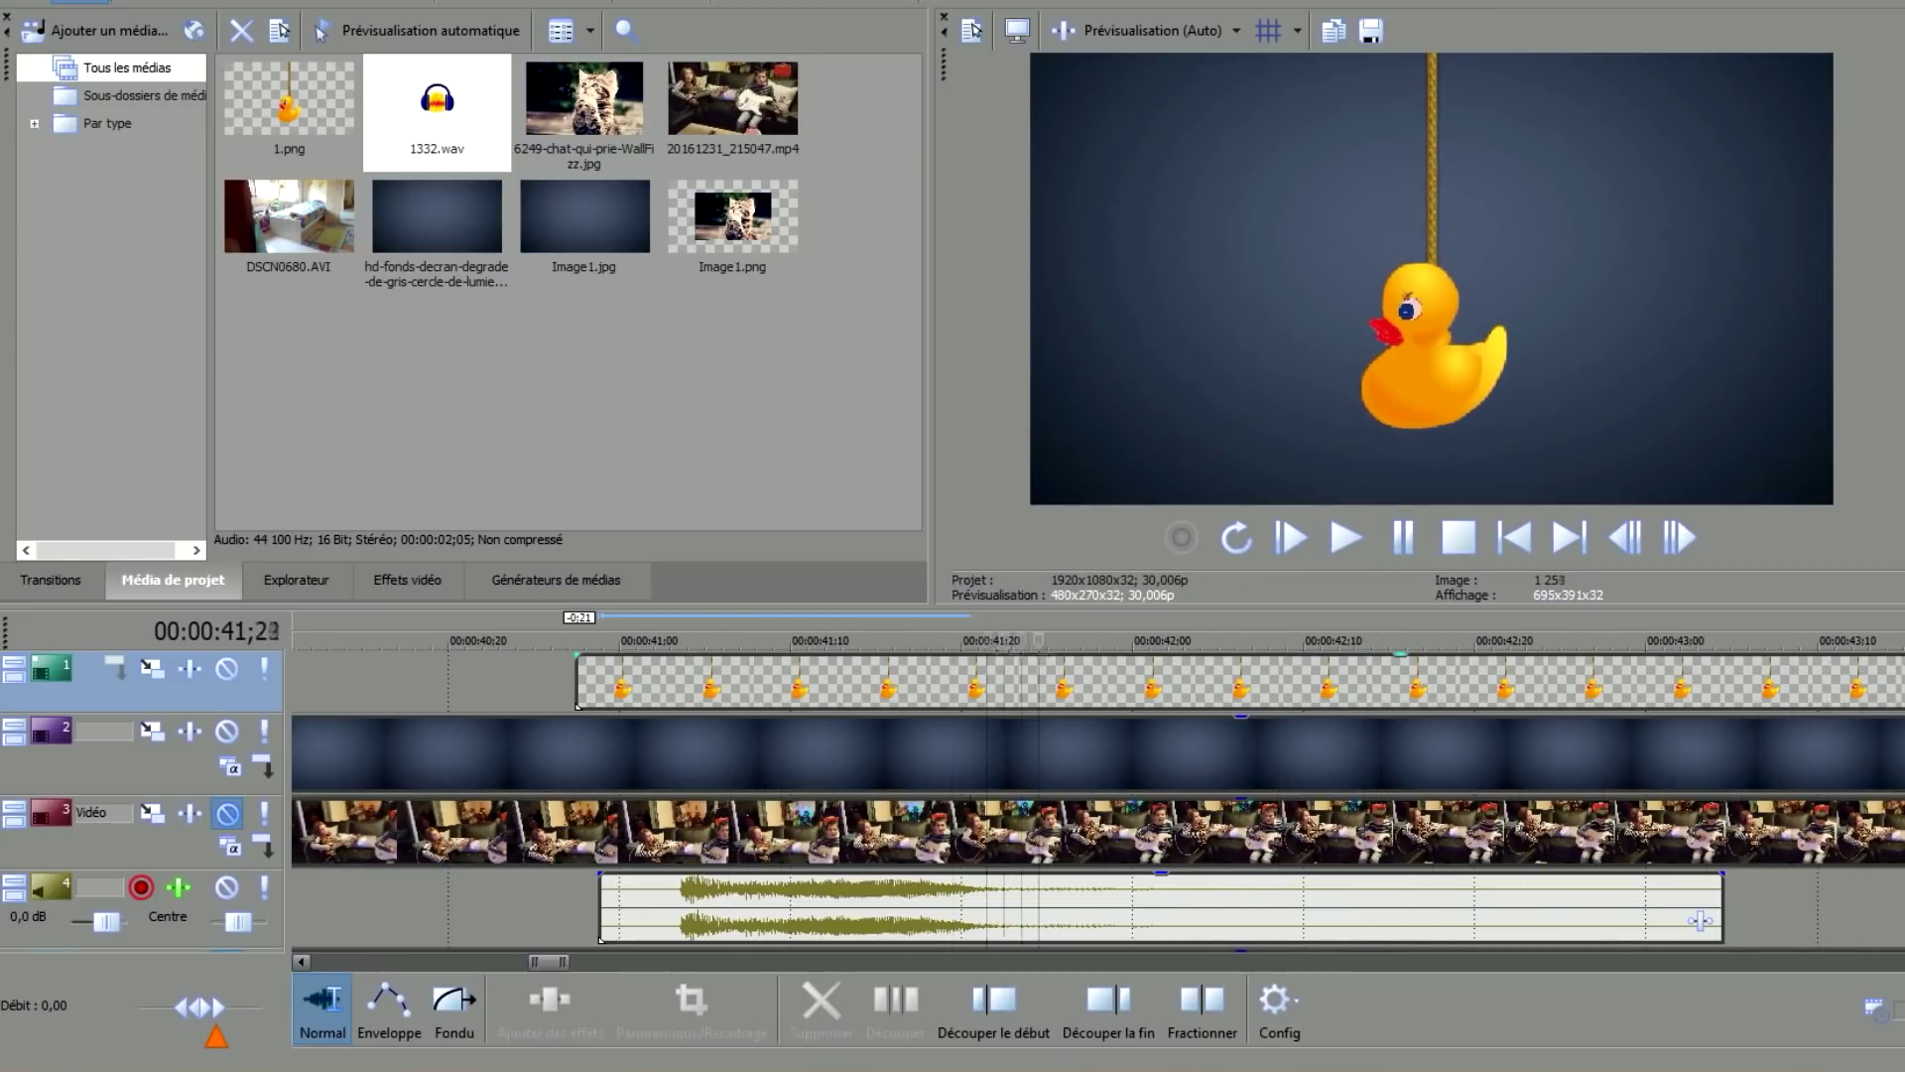
{"action": "left_click", "coordinate": [1264, 667]}
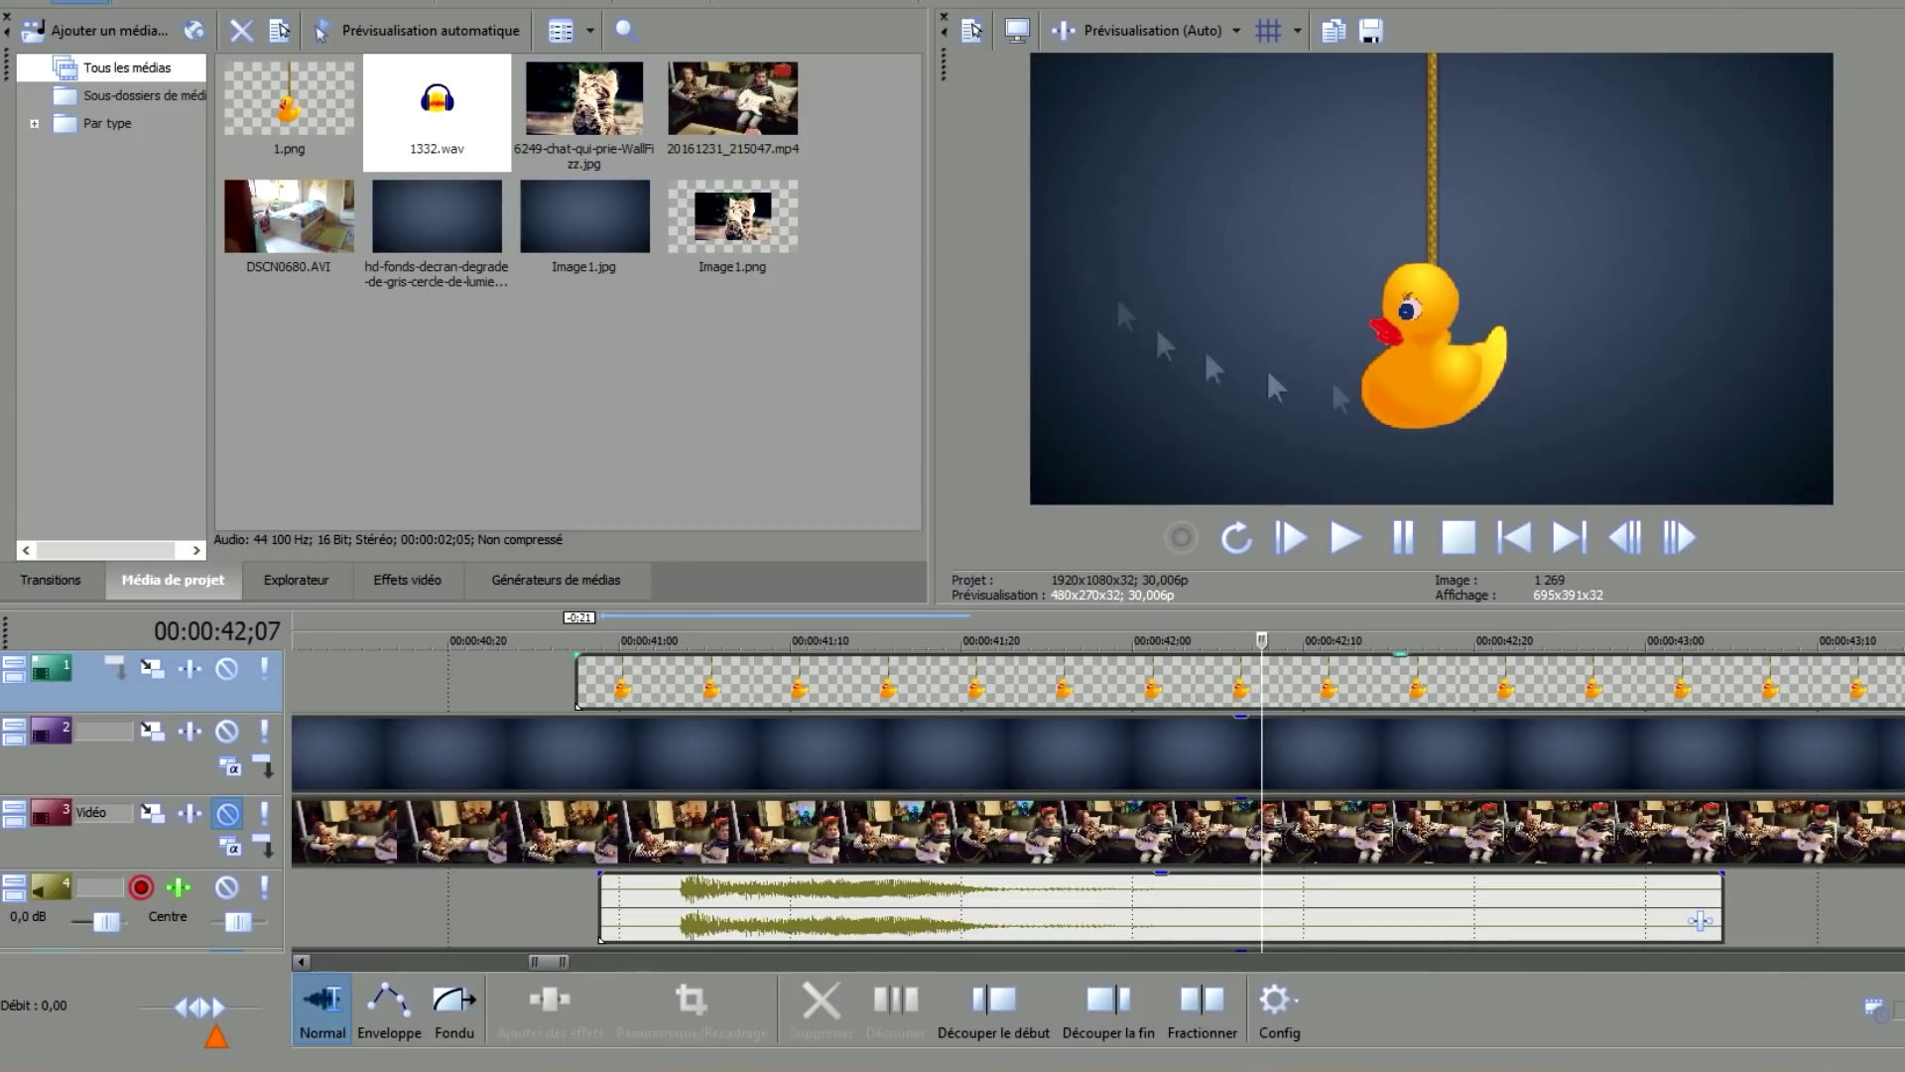
{"action": "left_click", "coordinate": [830, 663]}
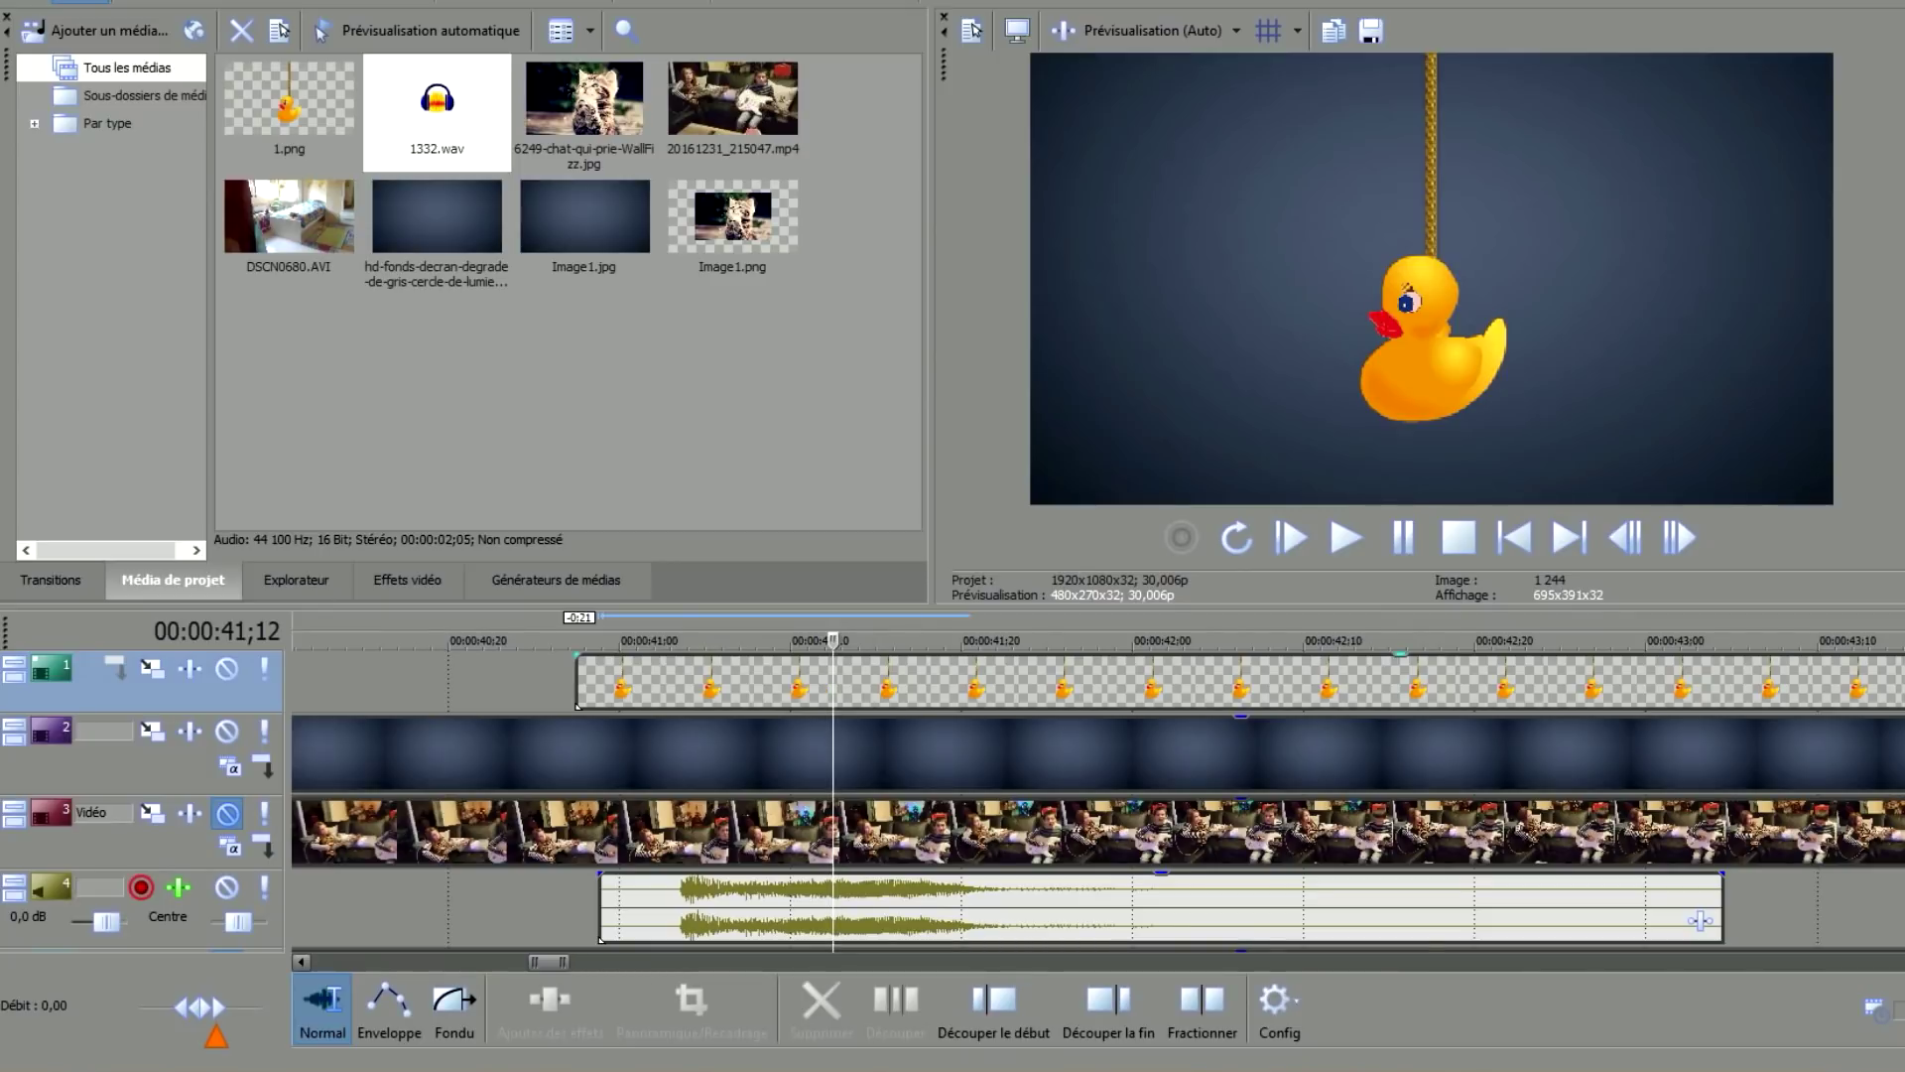
Select the duck clip on track 1 and briefly inspect its Pan/Crop settings.
{"action": "left_click", "coordinate": [1124, 695]}
{"action": "scroll", "coordinate": [1125, 695], "scroll_direction": "down", "scroll_amount": 5}
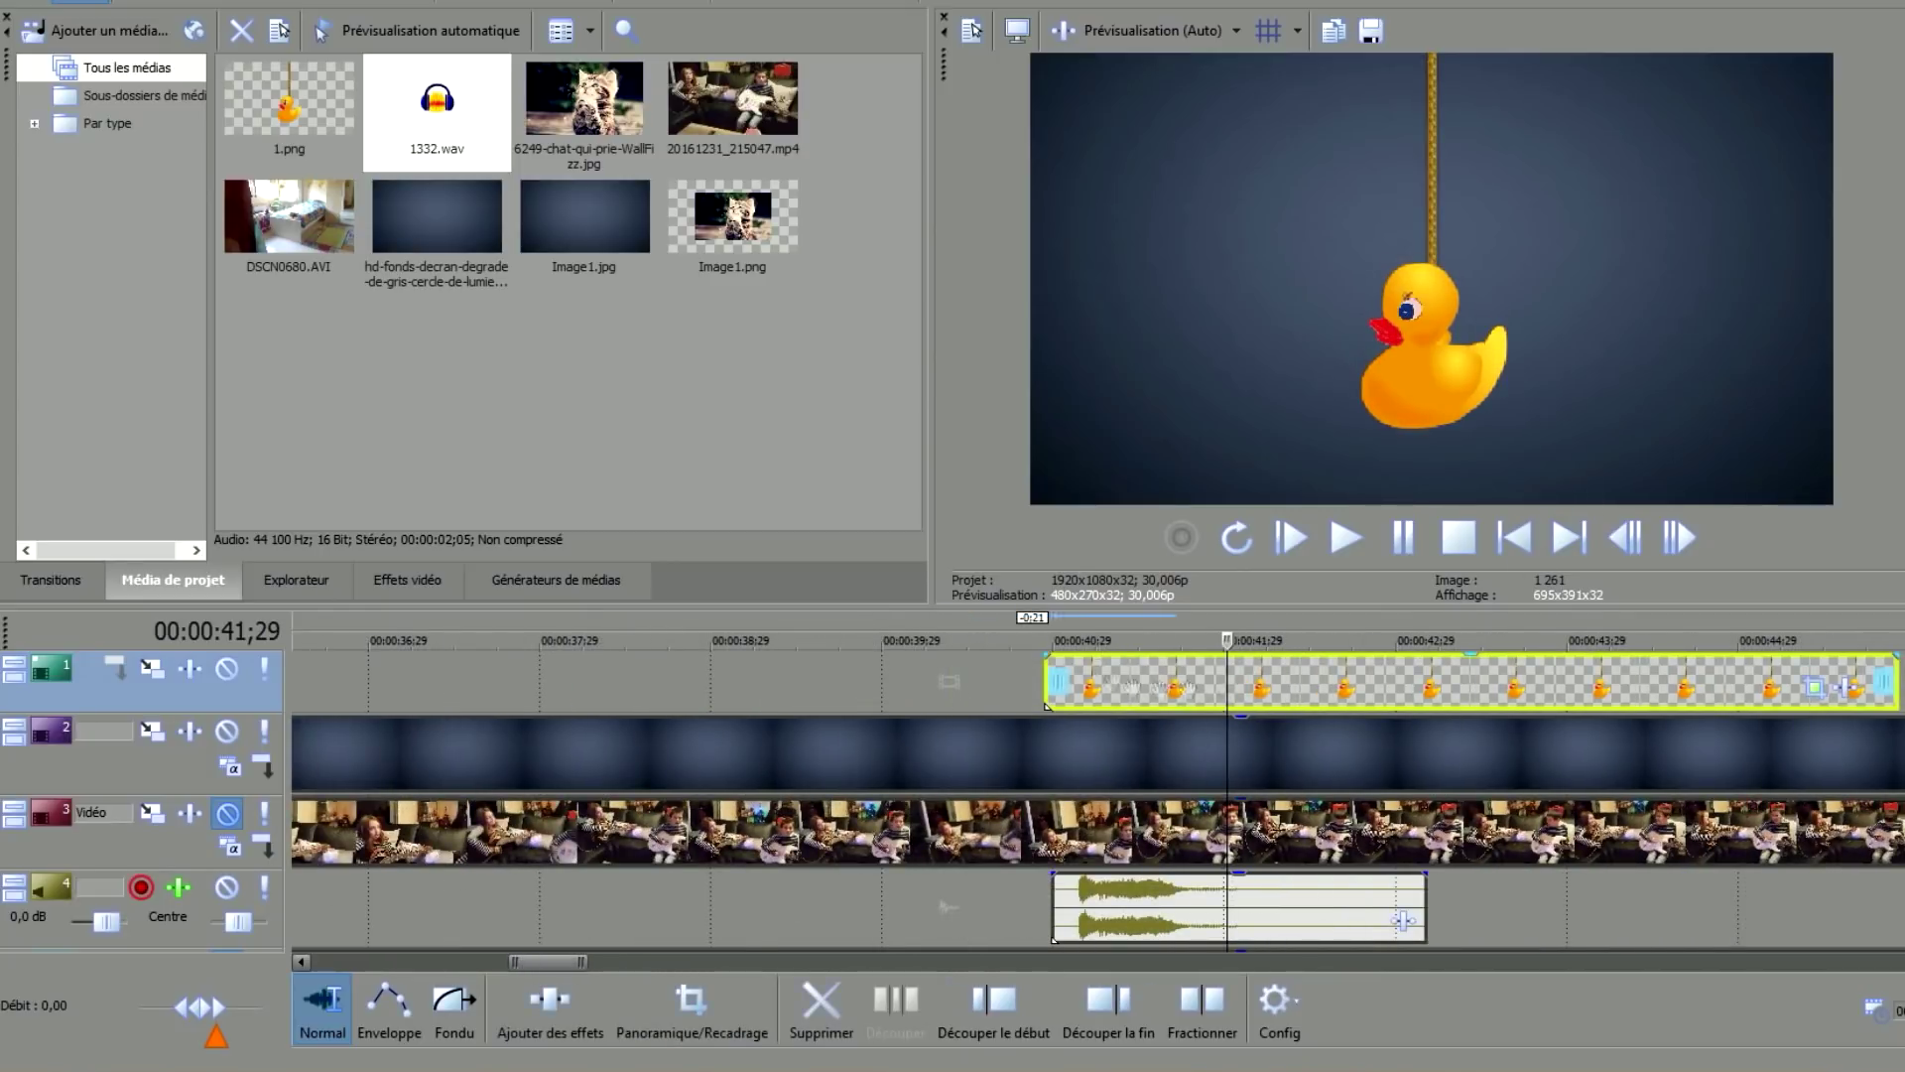
{"action": "left_click", "coordinate": [1815, 687]}
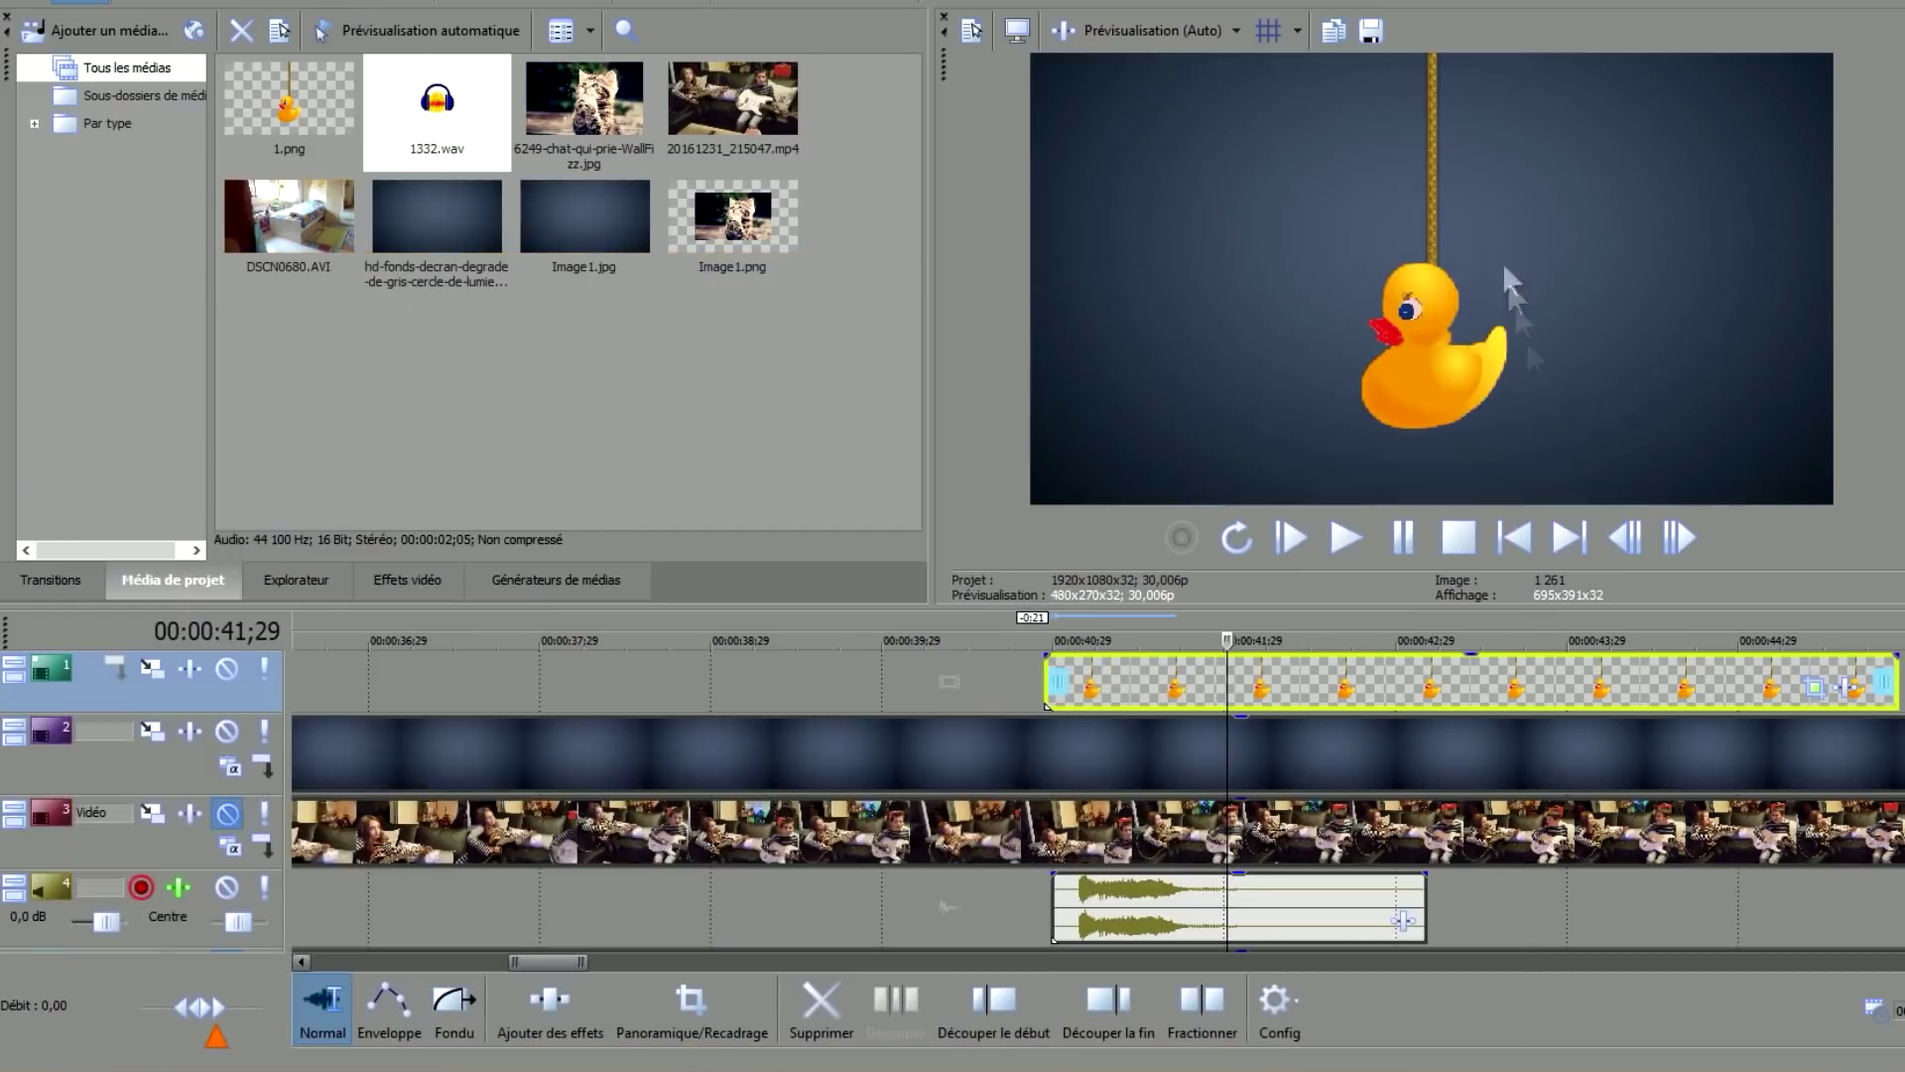
{"action": "left_click", "coordinate": [1496, 270]}
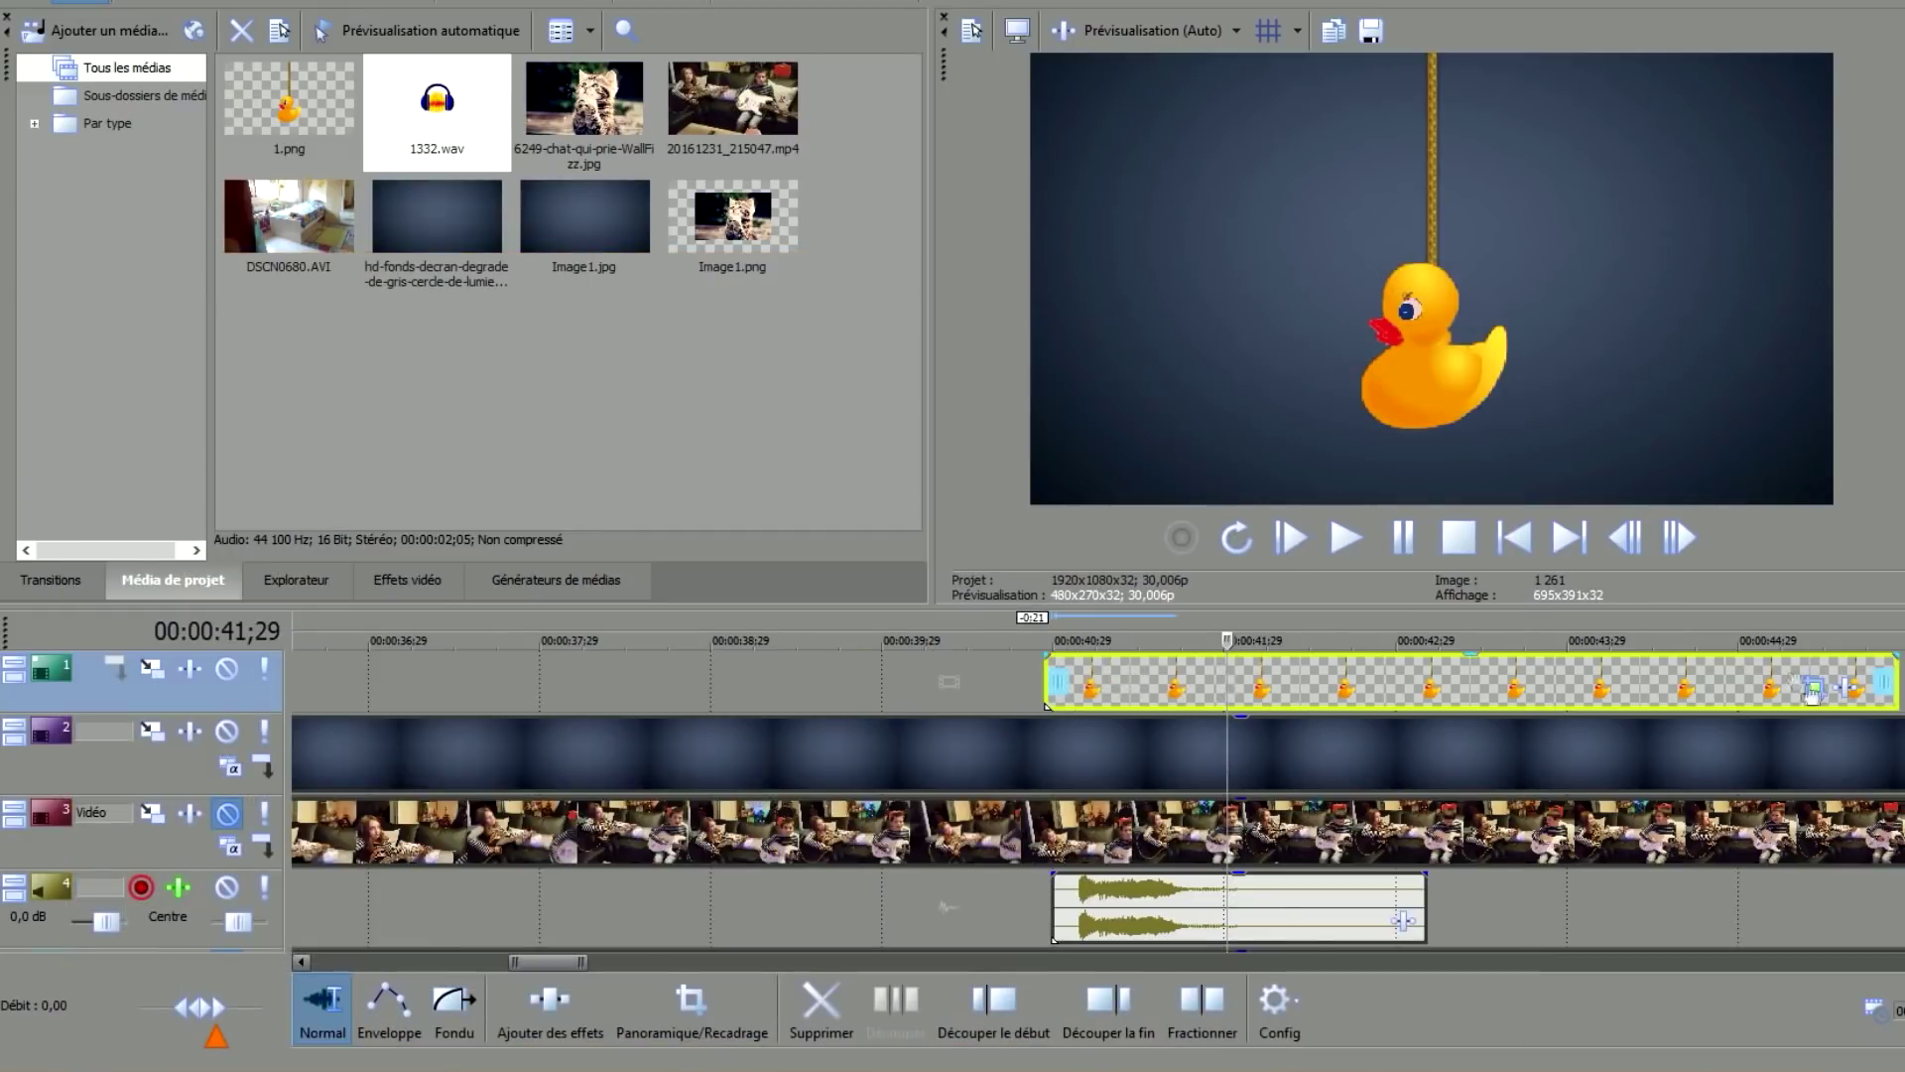
Split the duck clip on track 1 near its end, at about 00:00:45.
{"action": "scroll", "coordinate": [1786, 681], "scroll_direction": "down", "scroll_amount": 3}
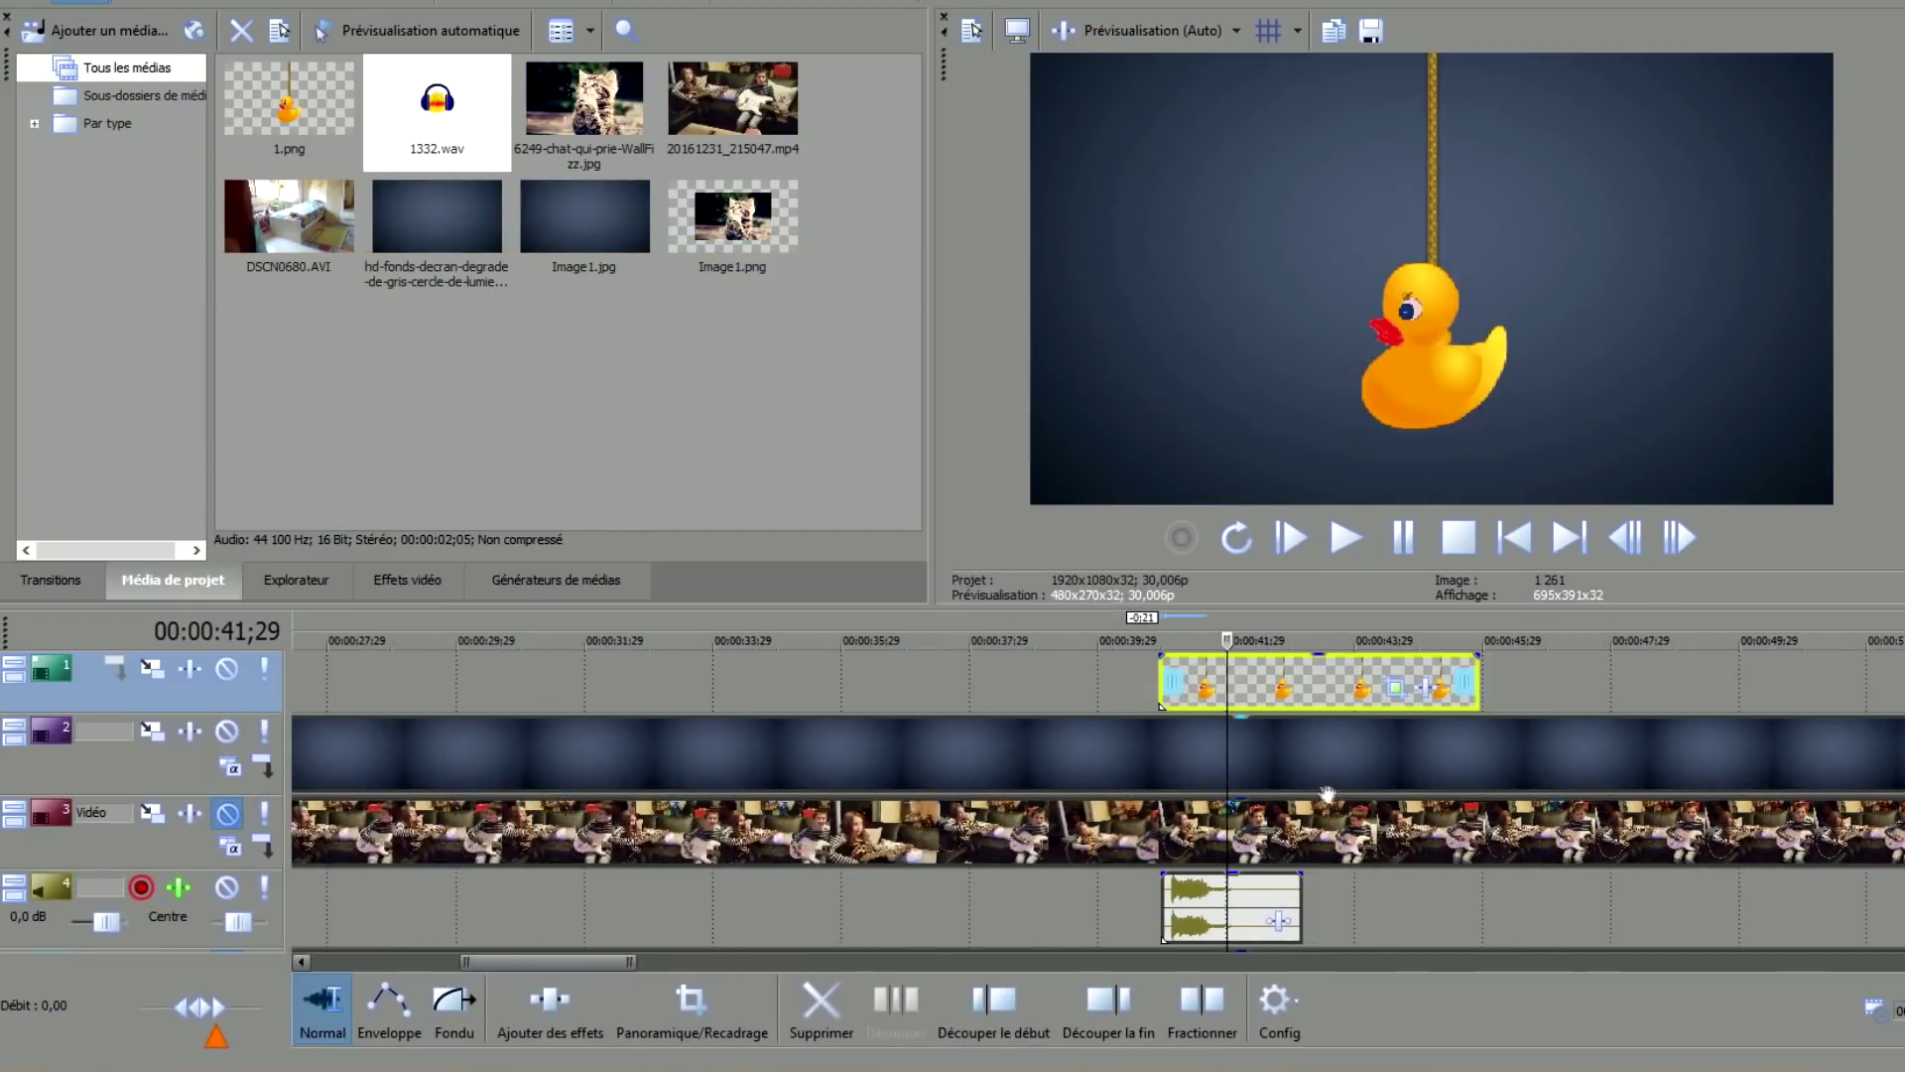
{"action": "left_click", "coordinate": [1425, 681]}
{"action": "left_click", "coordinate": [1221, 1022]}
{"action": "left_click", "coordinate": [1439, 681]}
{"action": "scroll", "coordinate": [1439, 681], "scroll_direction": "up", "scroll_amount": 4}
{"action": "scroll", "coordinate": [1290, 681], "scroll_direction": "down", "scroll_amount": 1}
{"action": "left_click_drag", "start_coordinate": [1223, 638], "coordinate": [1266, 638]}
Copy the first duck piece and paste its event attributes onto the short second piece.
{"action": "left_click", "coordinate": [971, 685]}
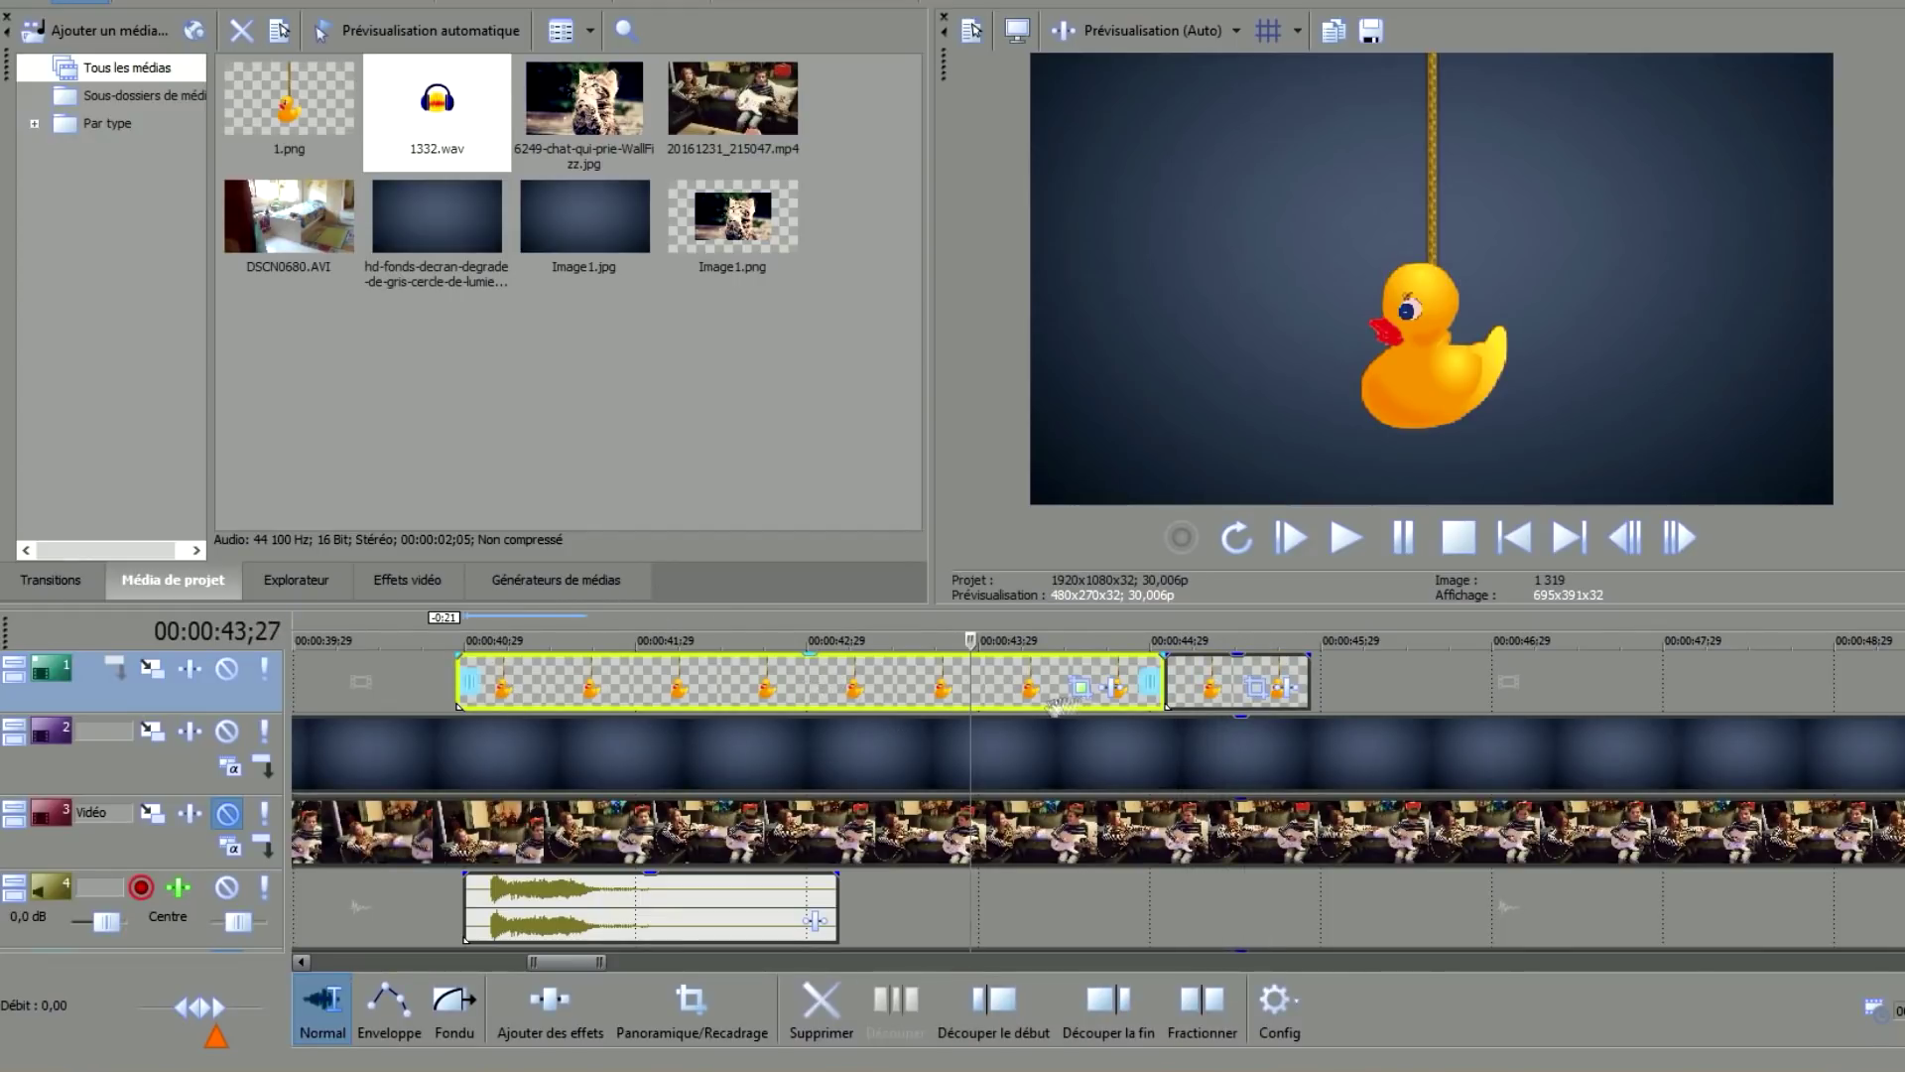
{"action": "right_click", "coordinate": [770, 687]}
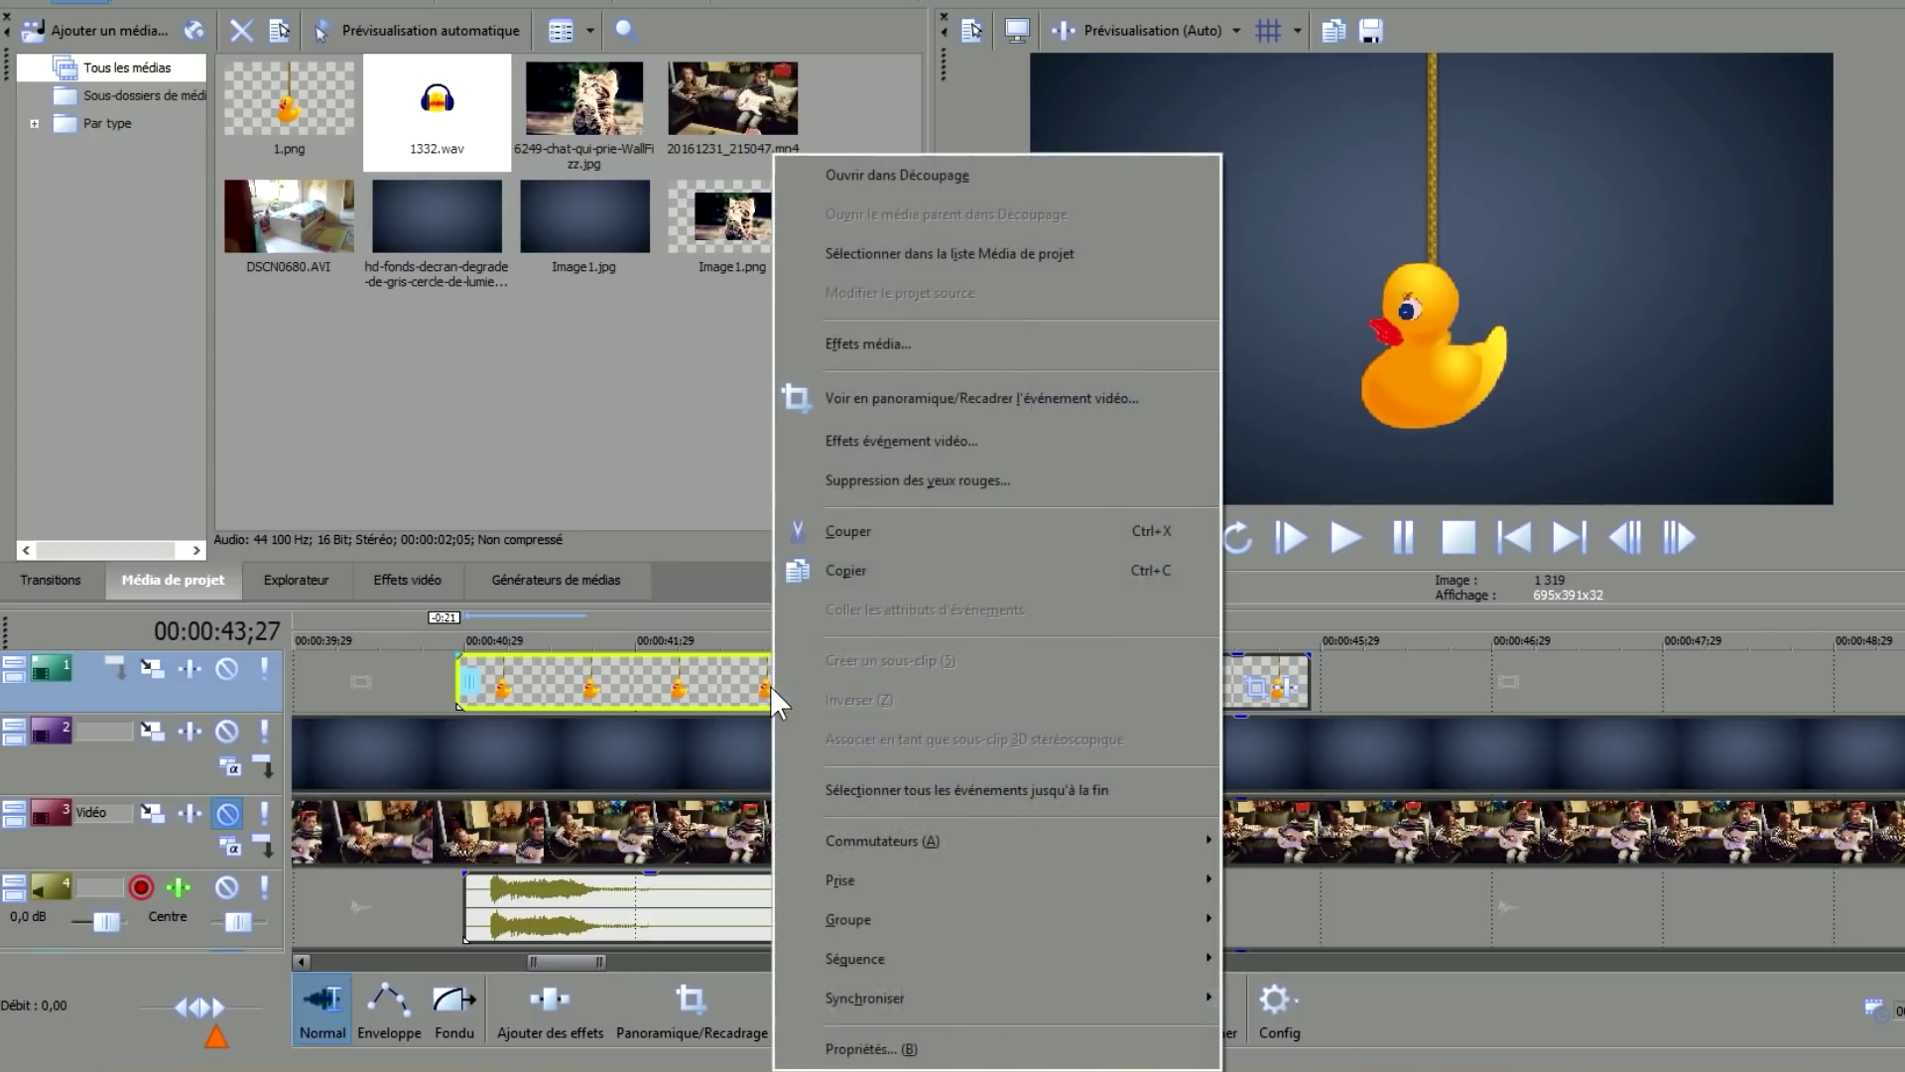
{"action": "left_click", "coordinate": [845, 570]}
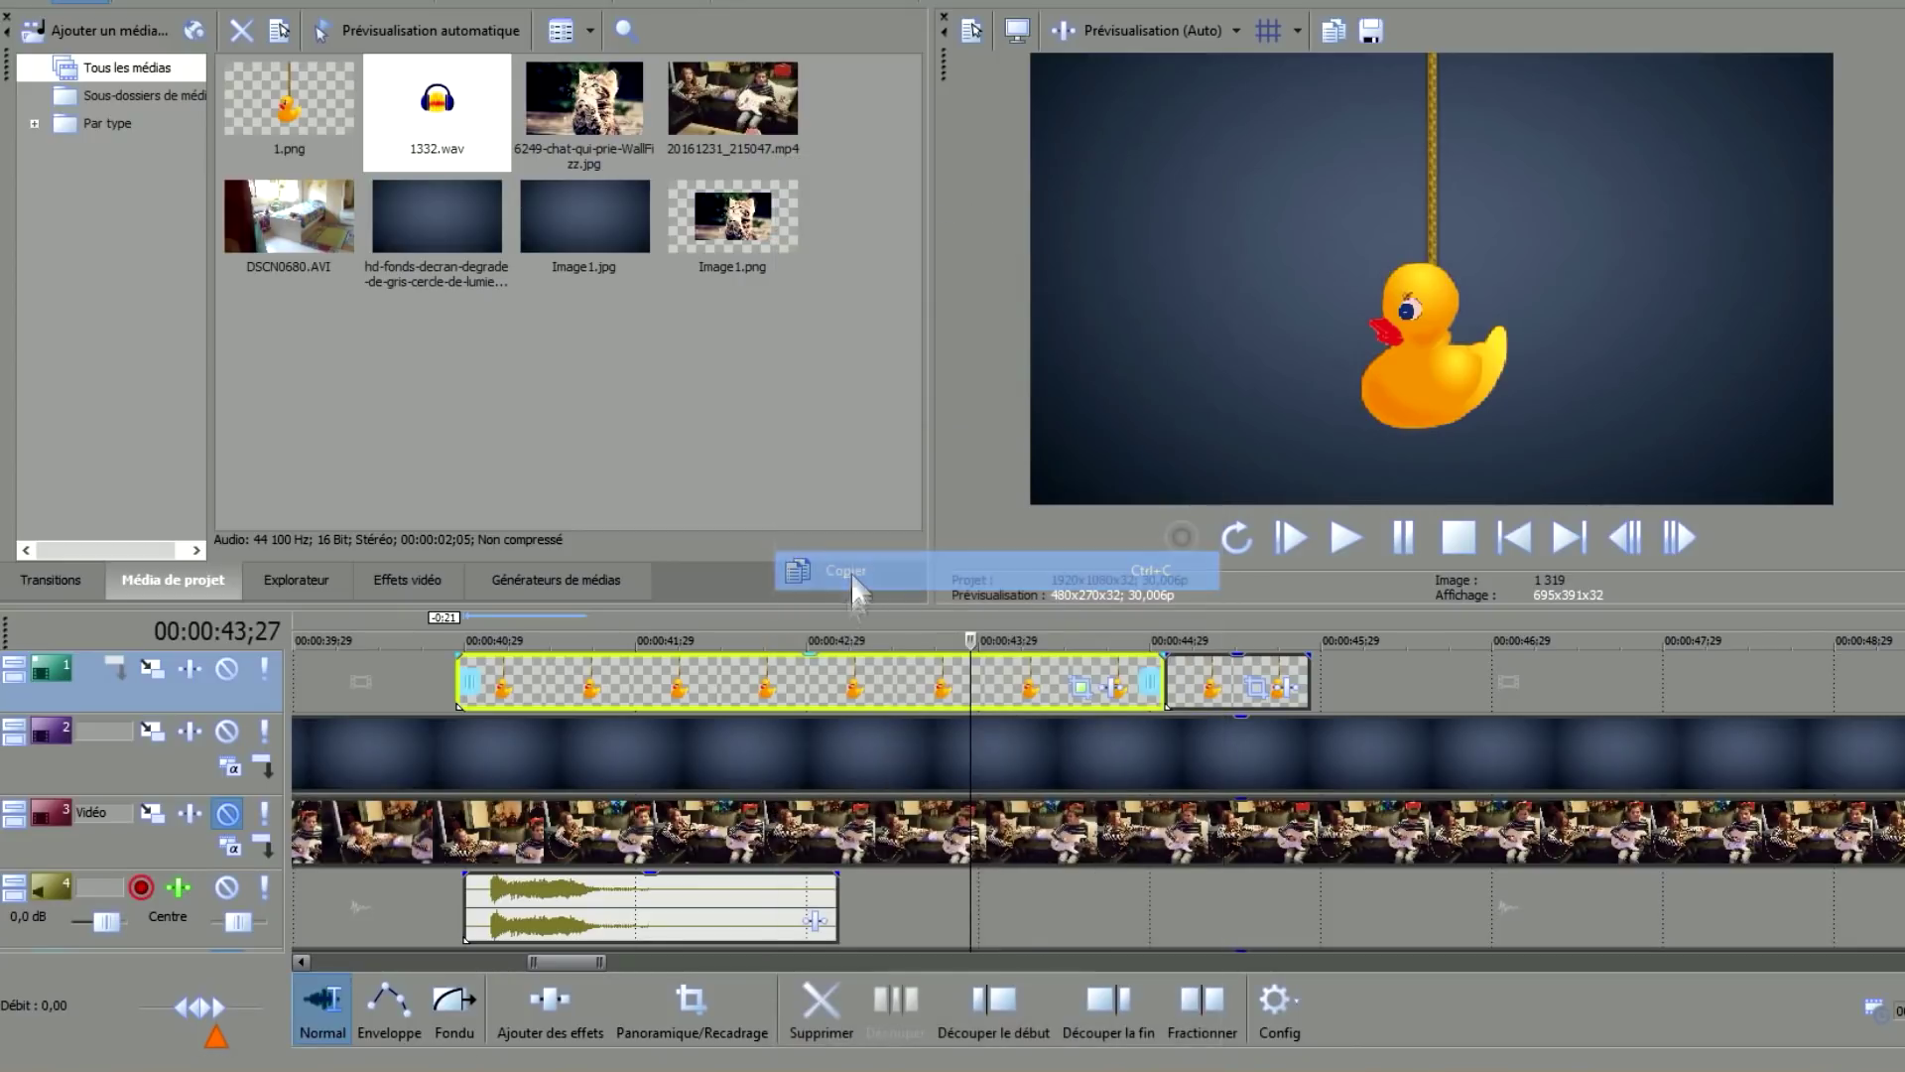
{"action": "left_click", "coordinate": [1216, 678]}
{"action": "right_click", "coordinate": [1207, 667]}
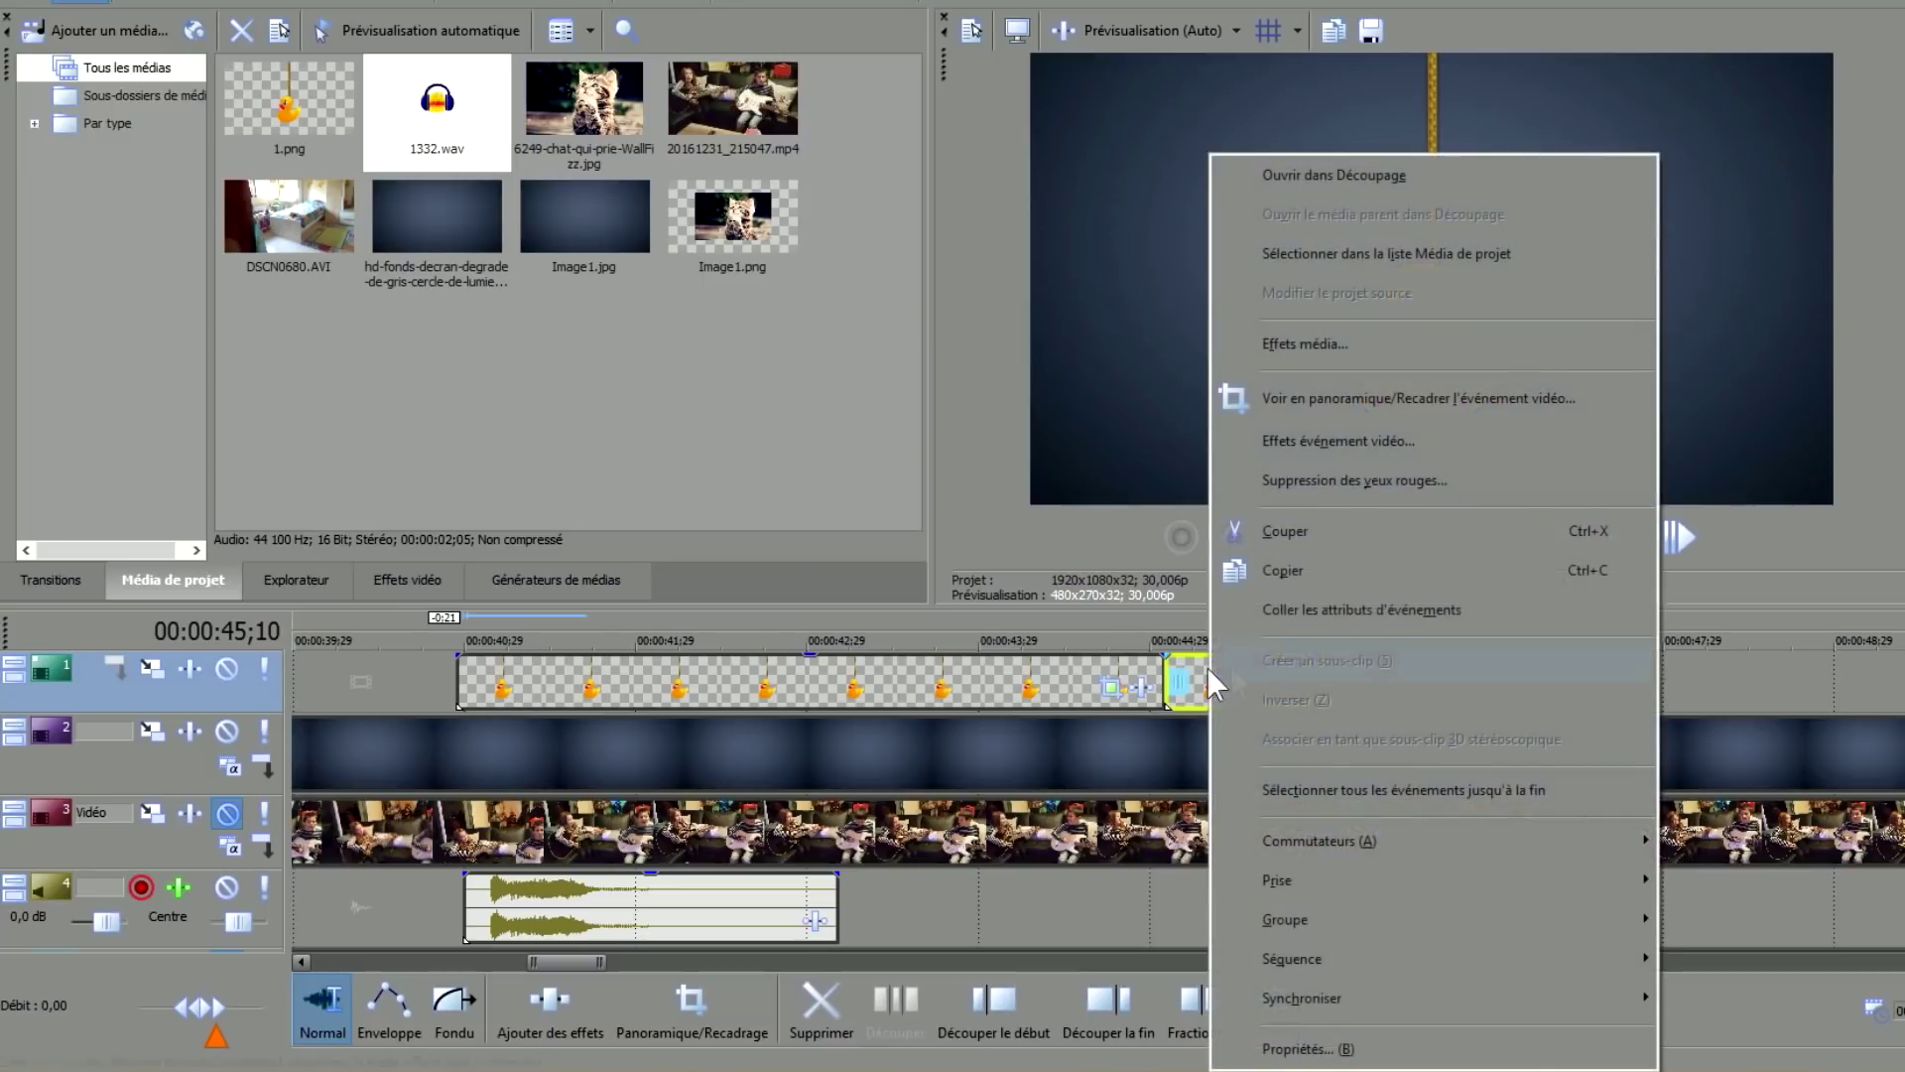
{"action": "left_click", "coordinate": [1348, 609]}
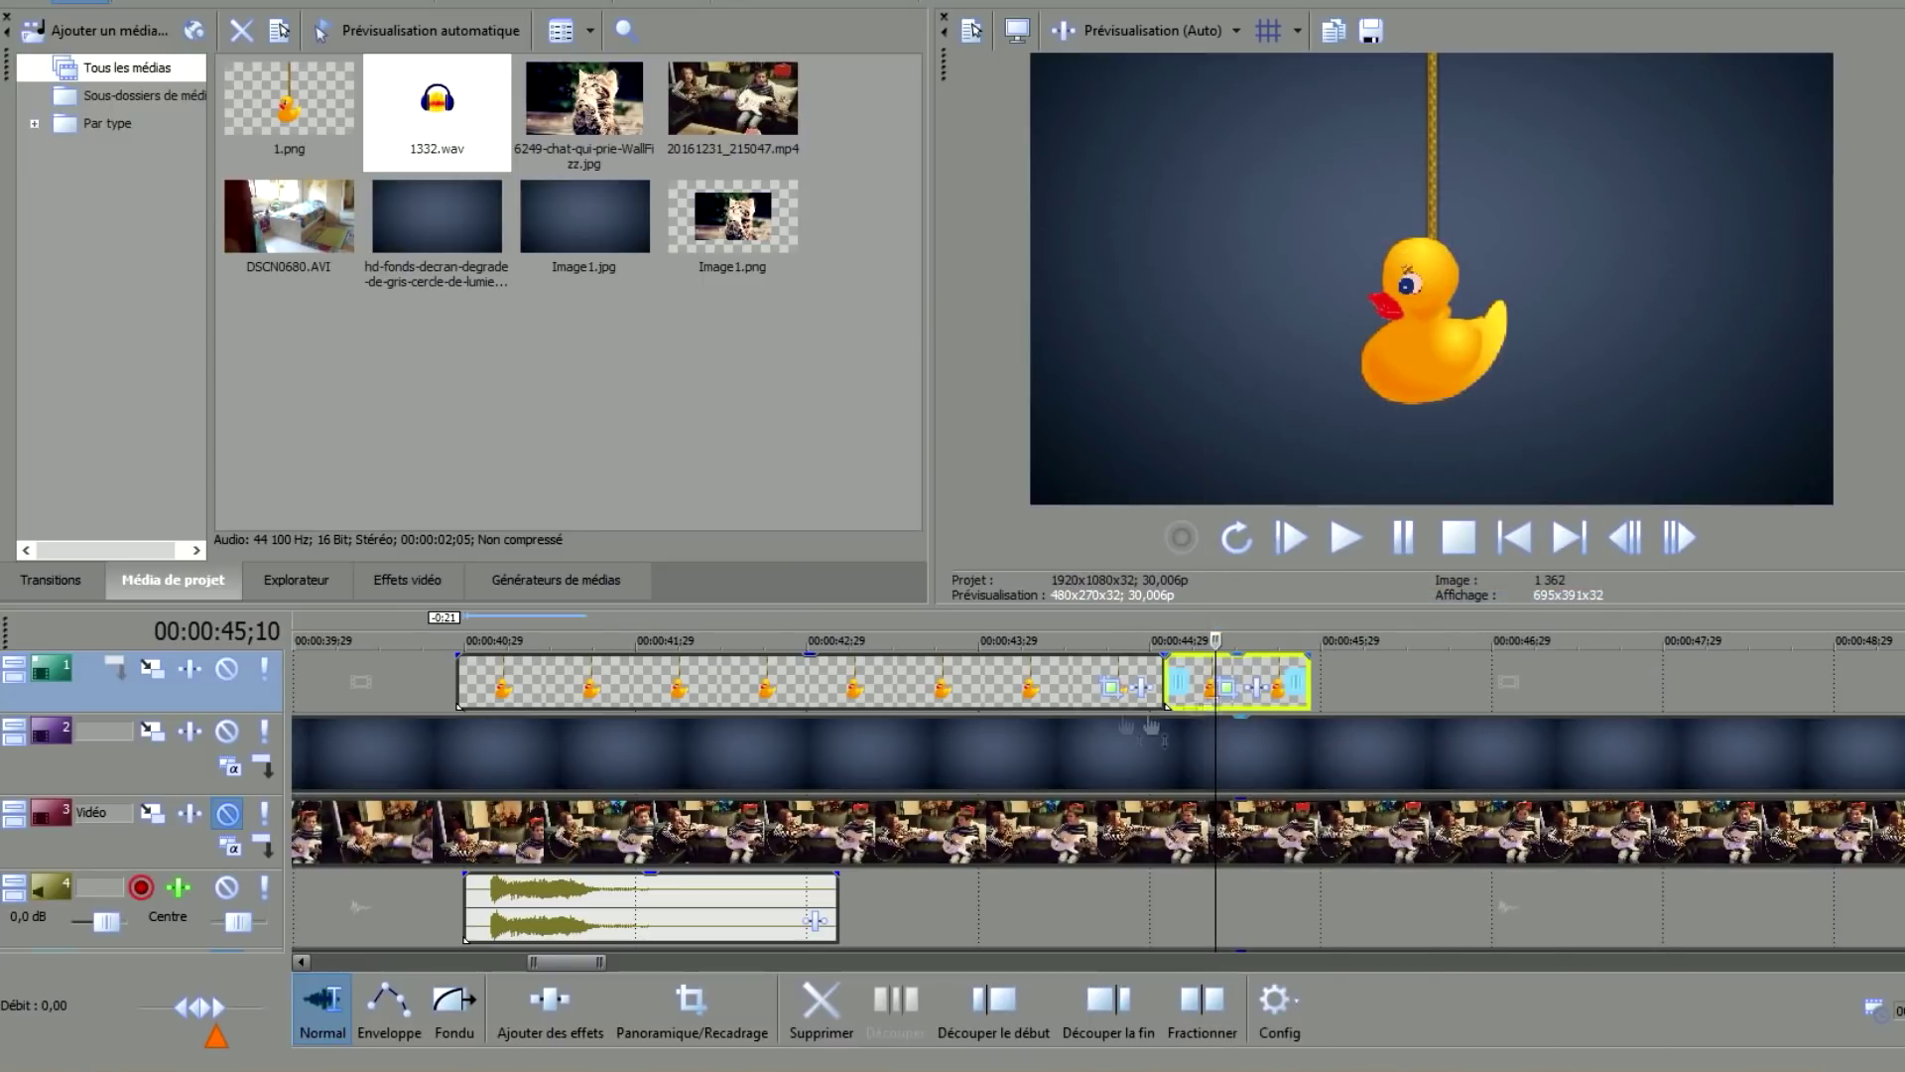
Play the short second duck piece and compare its entrance with that of the first piece.
{"action": "key", "text": "space"}
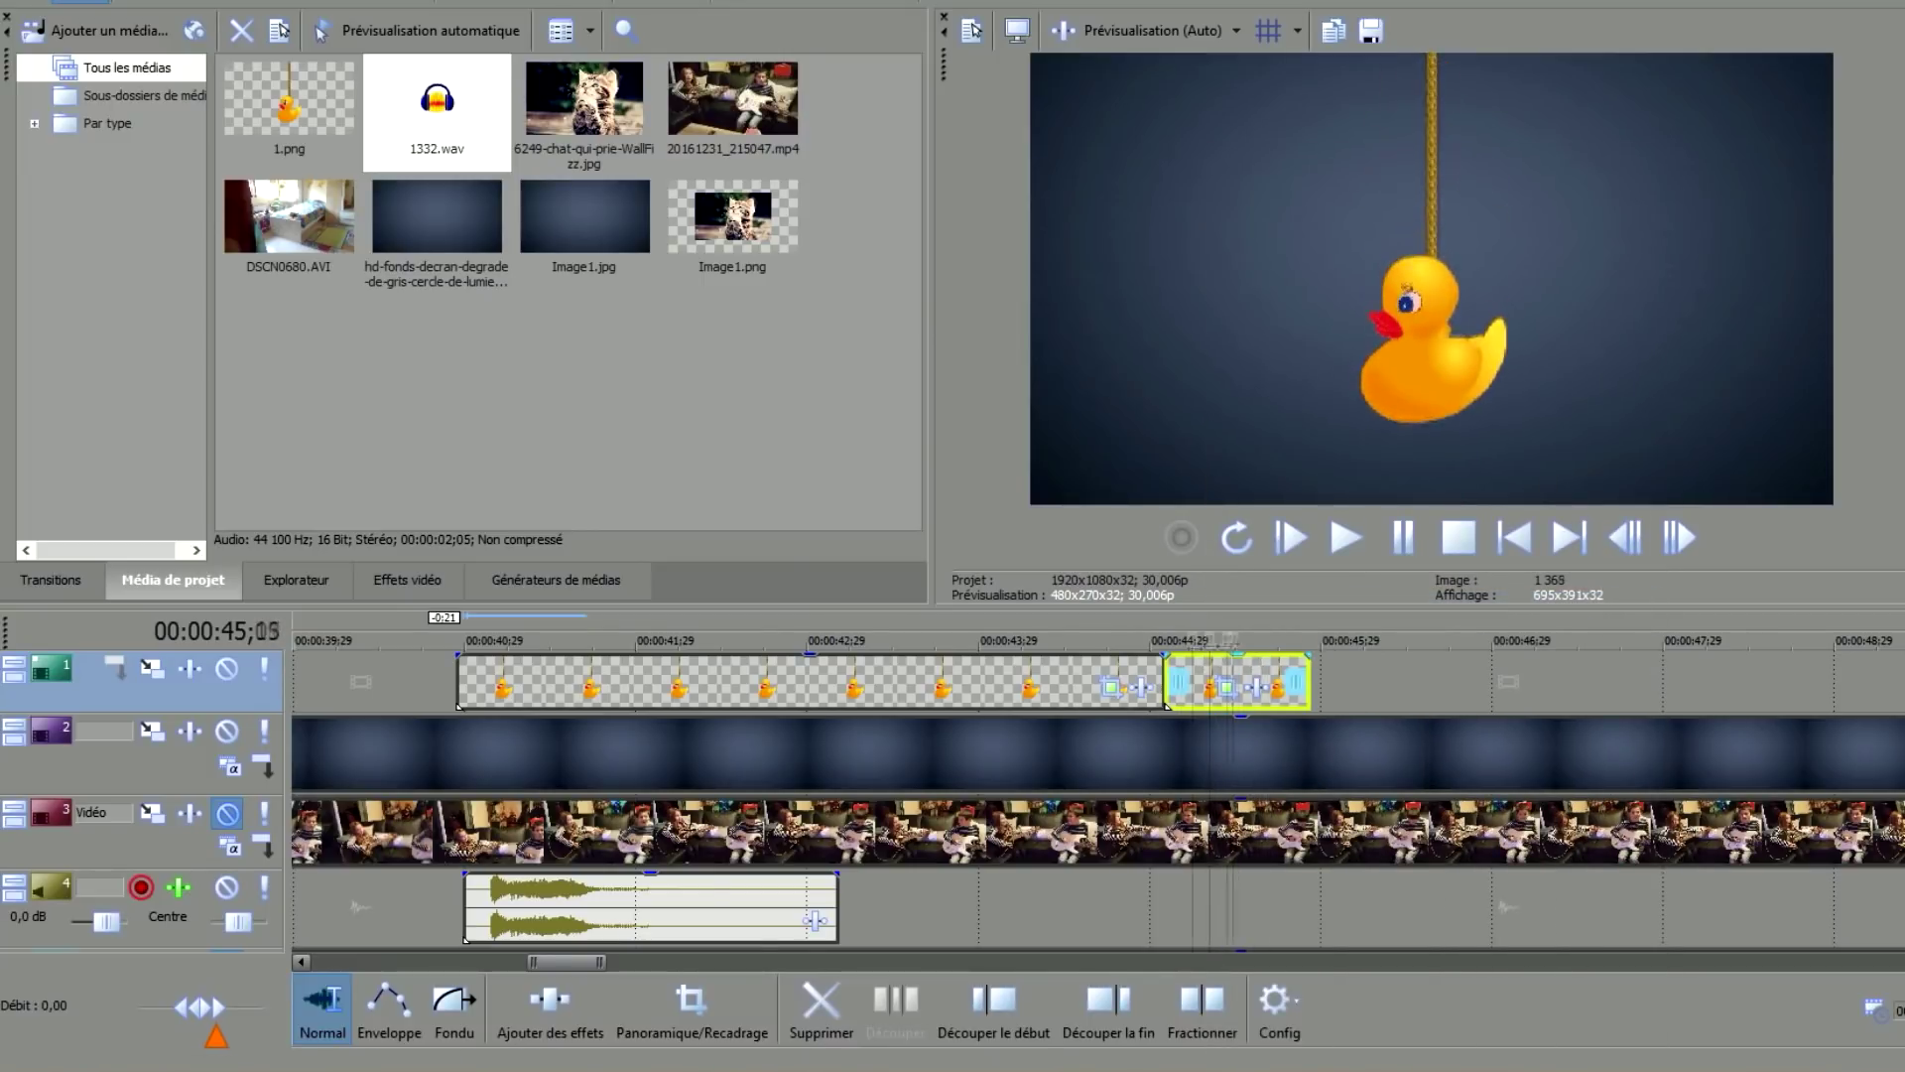
{"action": "left_click", "coordinate": [536, 684]}
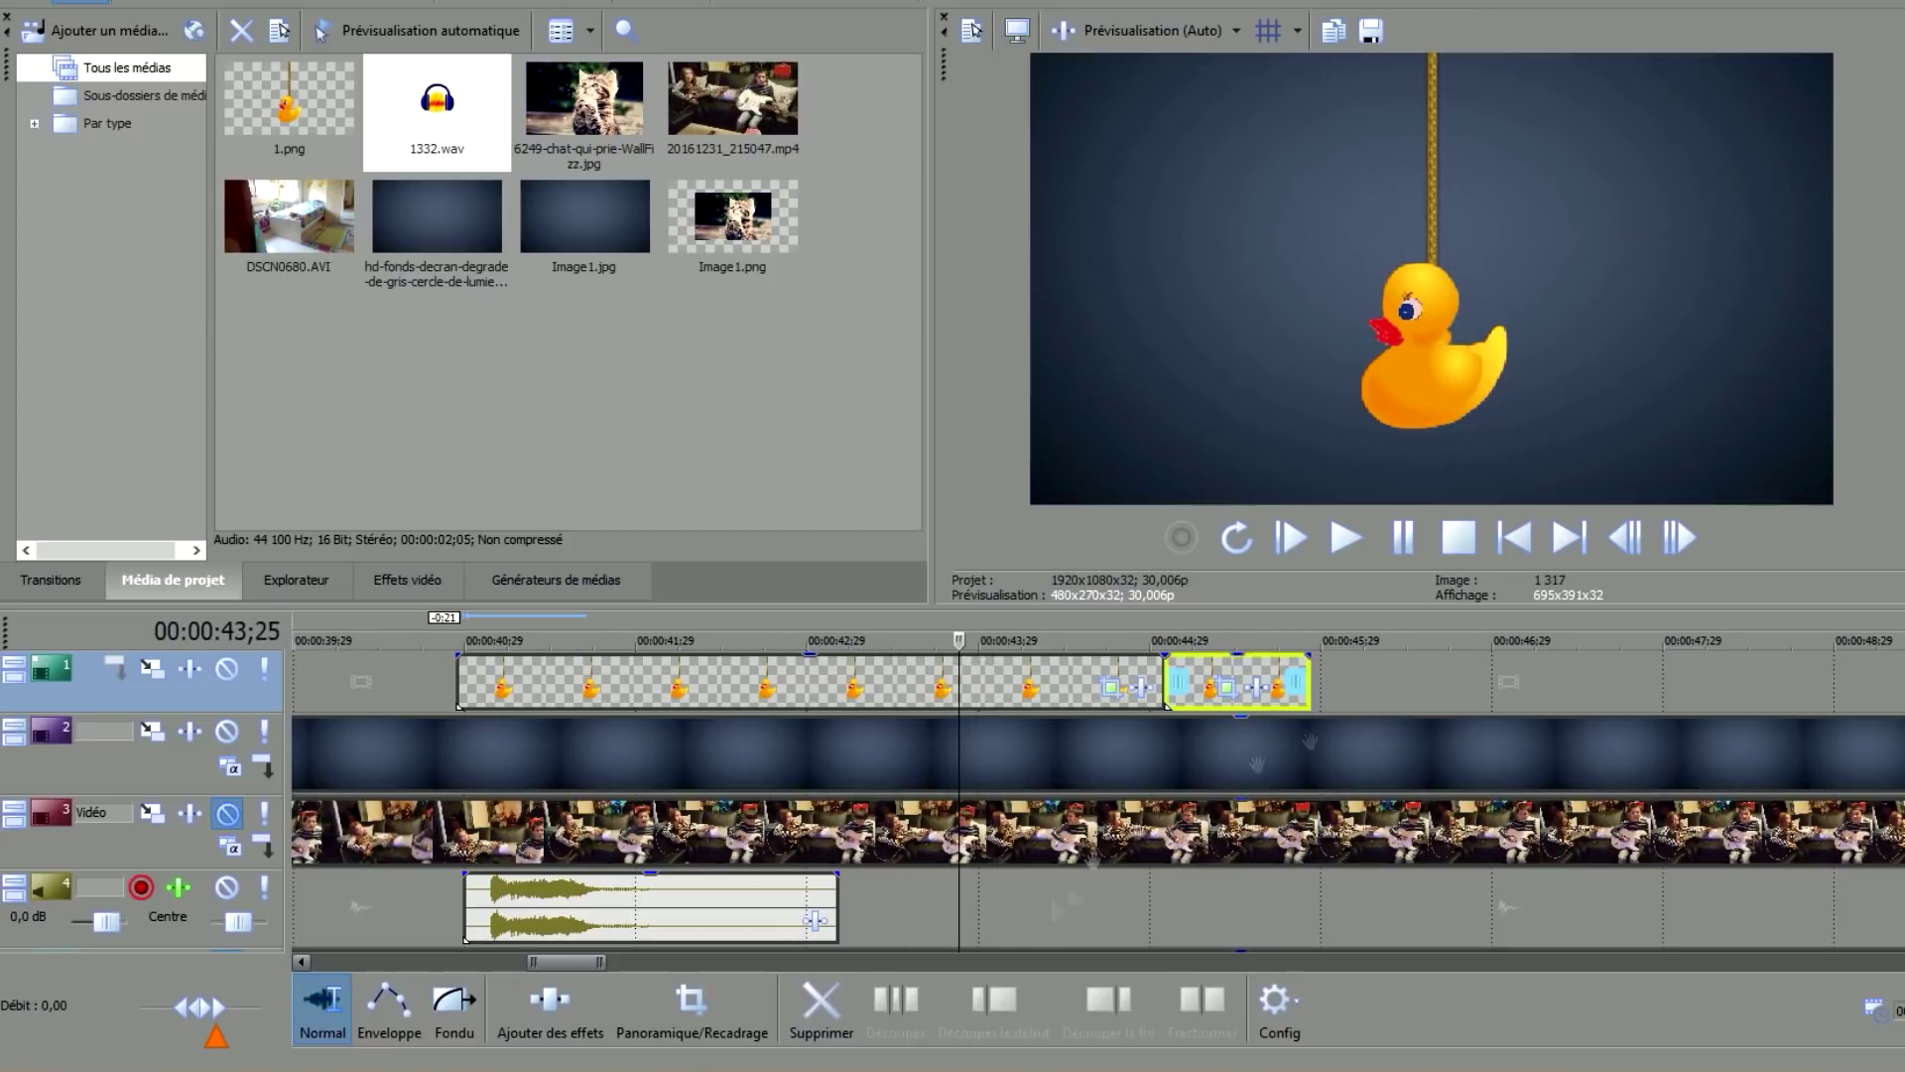
{"action": "scroll", "coordinate": [1493, 695], "scroll_direction": "down", "scroll_amount": 3}
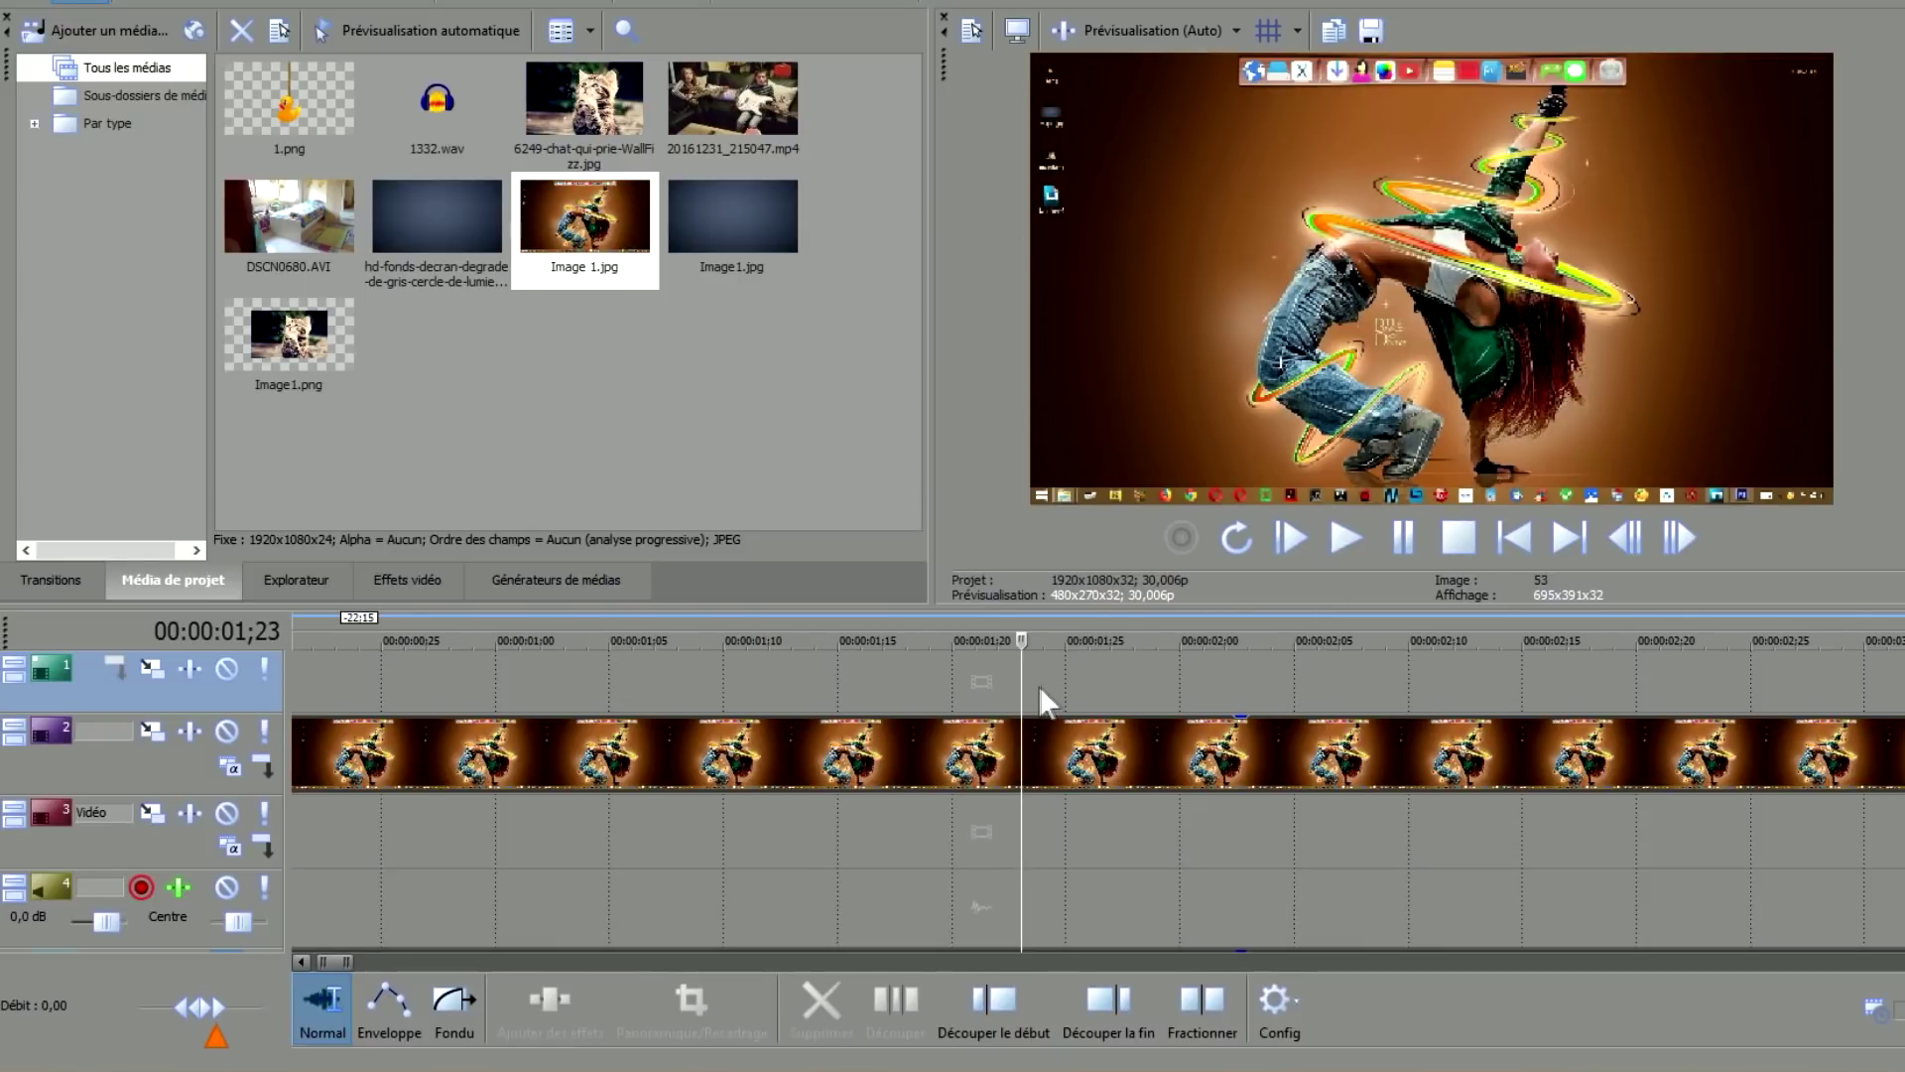
Split the Image 1.jpg clip on track 2 at 00:00:01;23 and at two later points, about 00:00:02;01 and 00:00:02;08.
{"action": "left_click", "coordinate": [1008, 774]}
{"action": "left_click", "coordinate": [1202, 1004]}
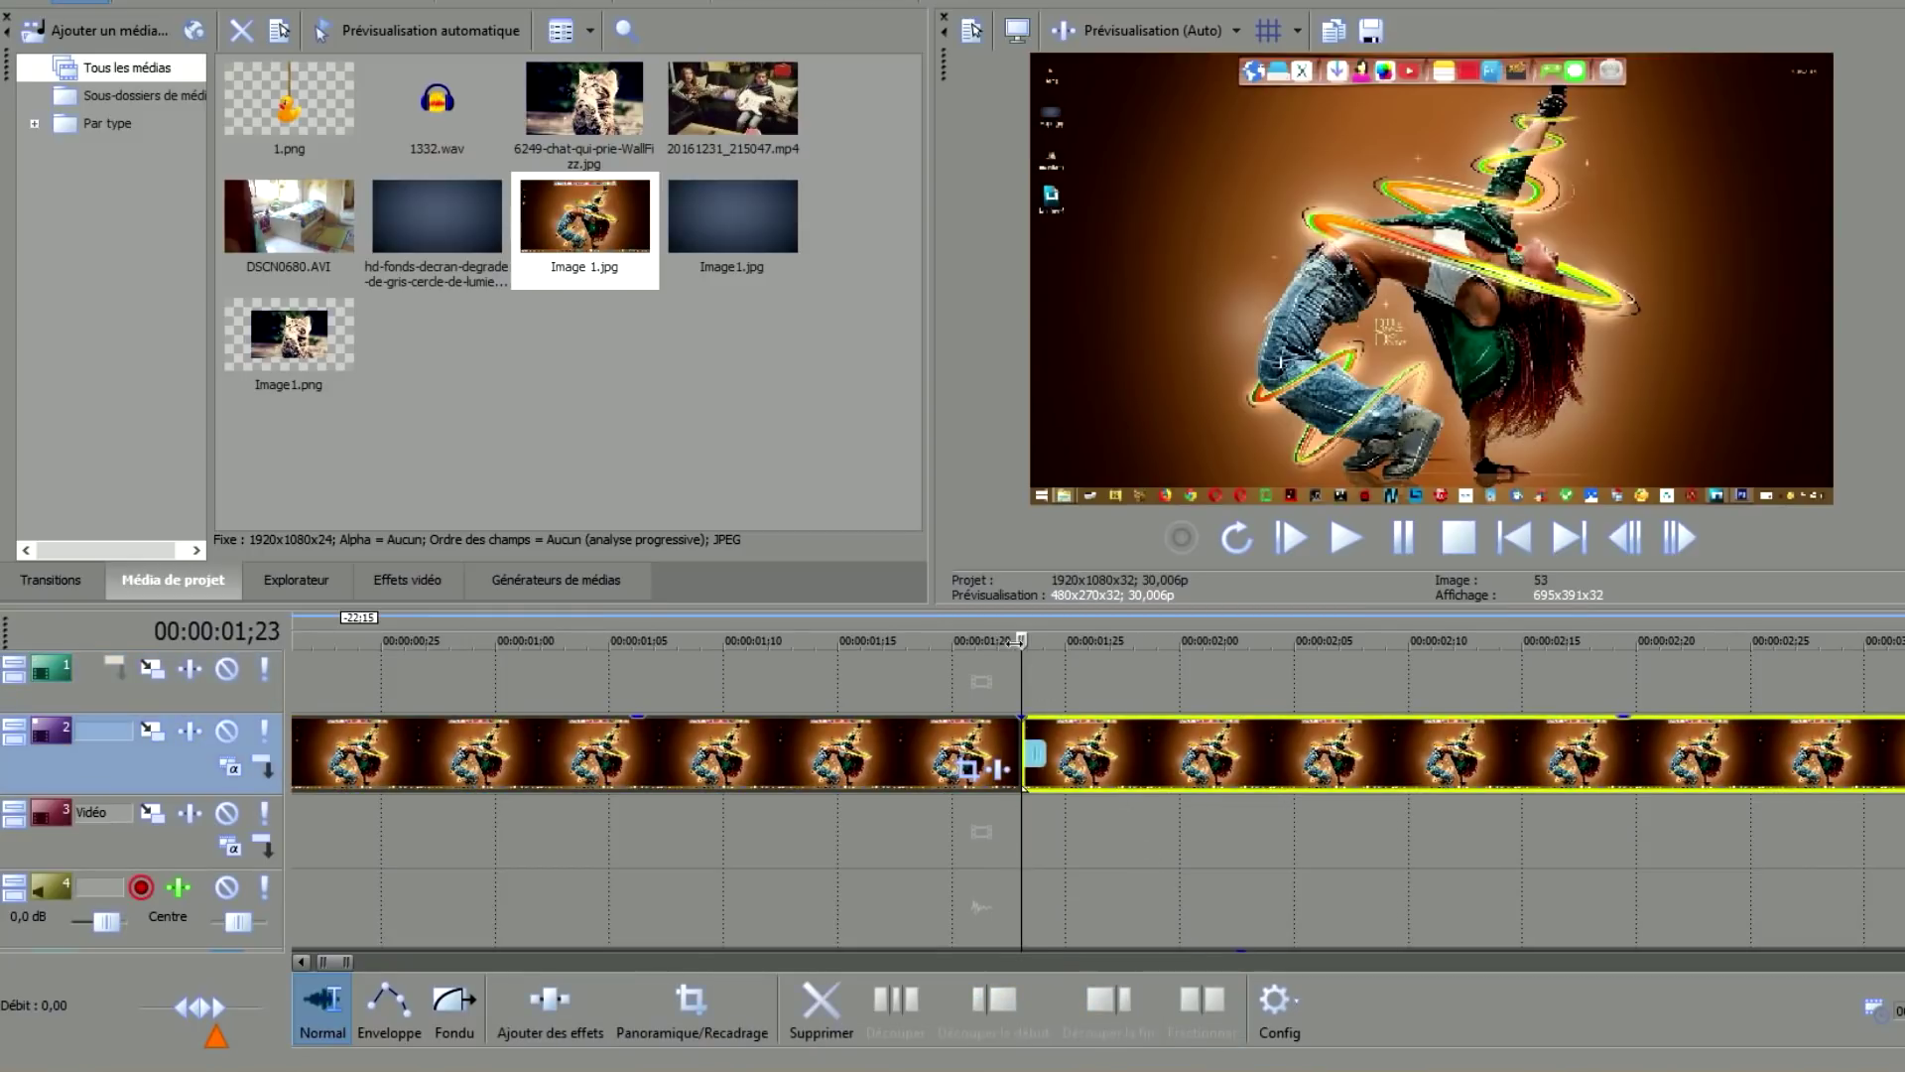
{"action": "left_click", "coordinate": [1201, 1027]}
{"action": "left_click", "coordinate": [1367, 645]}
{"action": "left_click", "coordinate": [1207, 1003]}
Separate the pieces on track 2 by shifting the long remainder about 10 frames later and the two short pieces about 3 frames later.
{"action": "left_click", "coordinate": [1113, 754]}
{"action": "left_click", "coordinate": [1295, 755]}
{"action": "left_click_drag", "start_coordinate": [1449, 754], "coordinate": [1677, 754]}
{"action": "left_click", "coordinate": [1113, 749]}
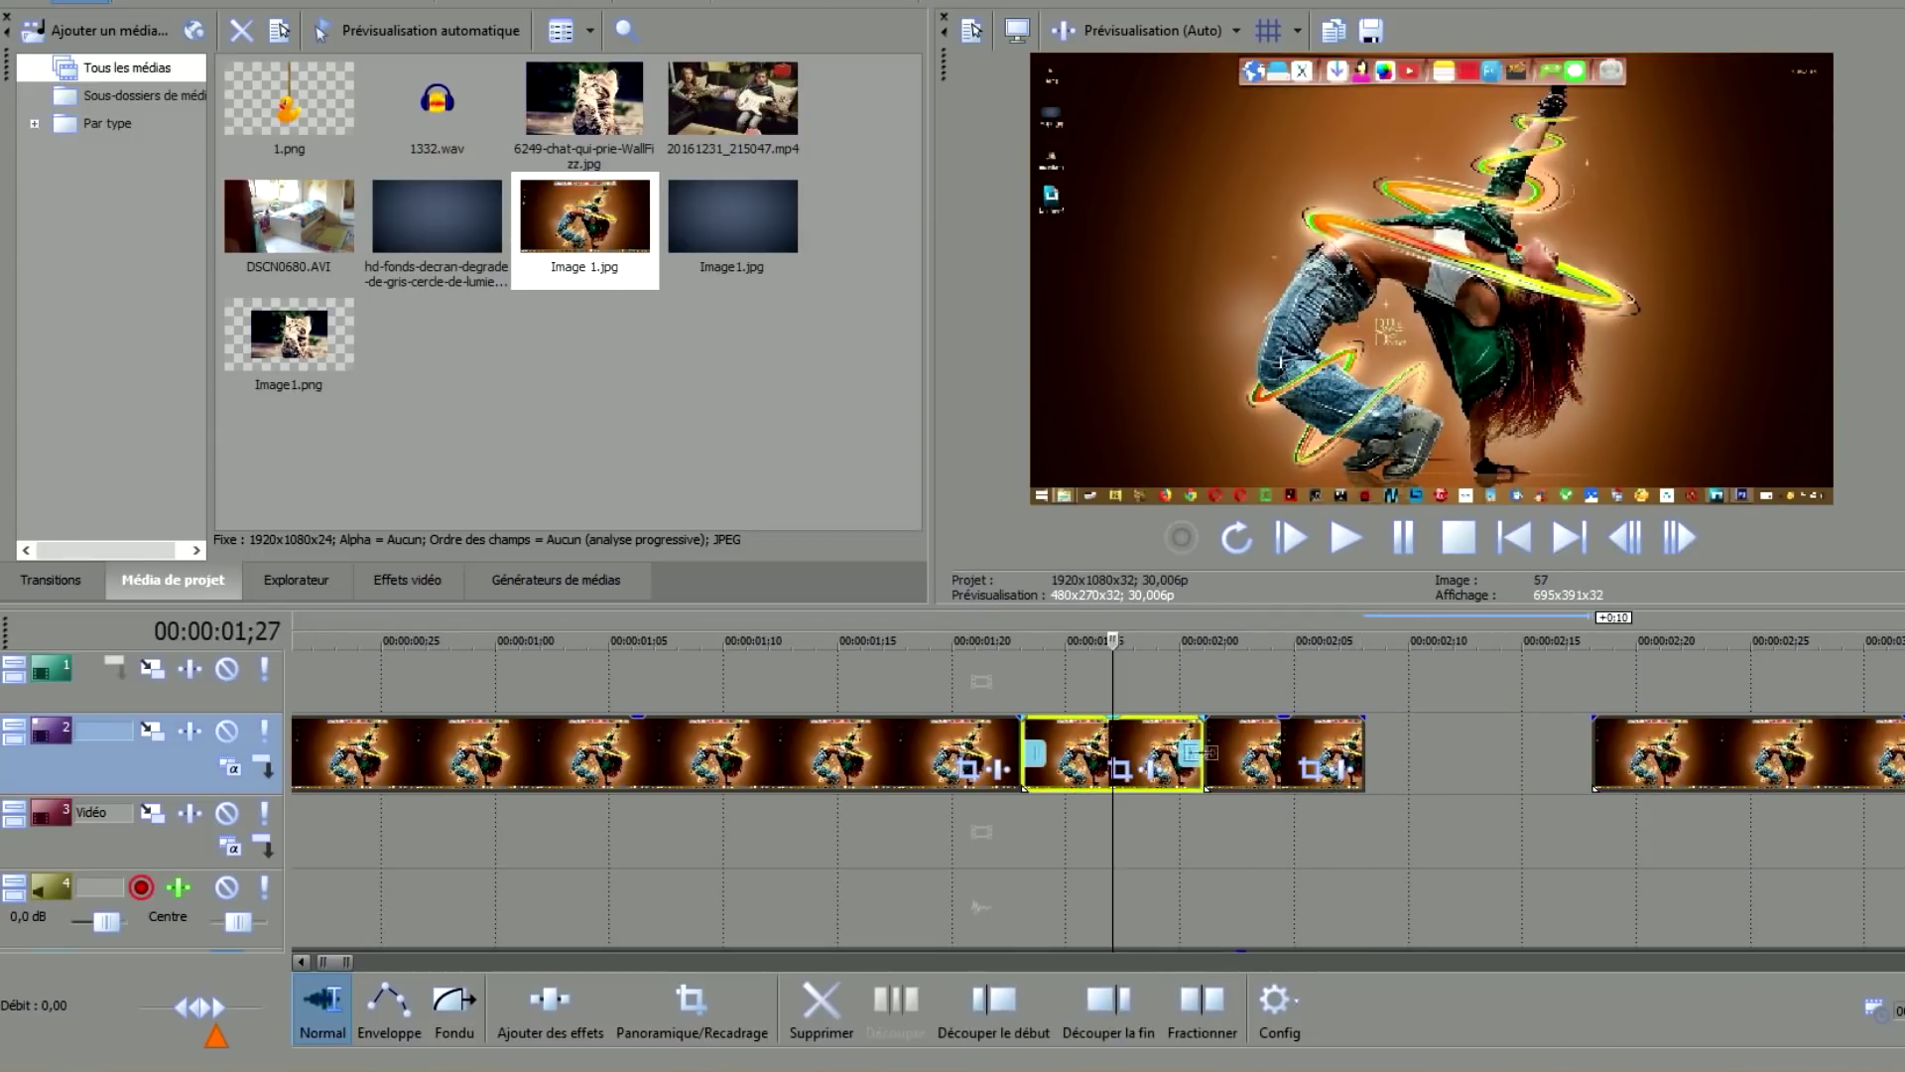
{"action": "left_click", "coordinate": [1246, 744], "text": "ctrl"}
{"action": "left_click_drag", "start_coordinate": [1246, 754], "coordinate": [1313, 754]}
{"action": "left_click", "coordinate": [1181, 685]}
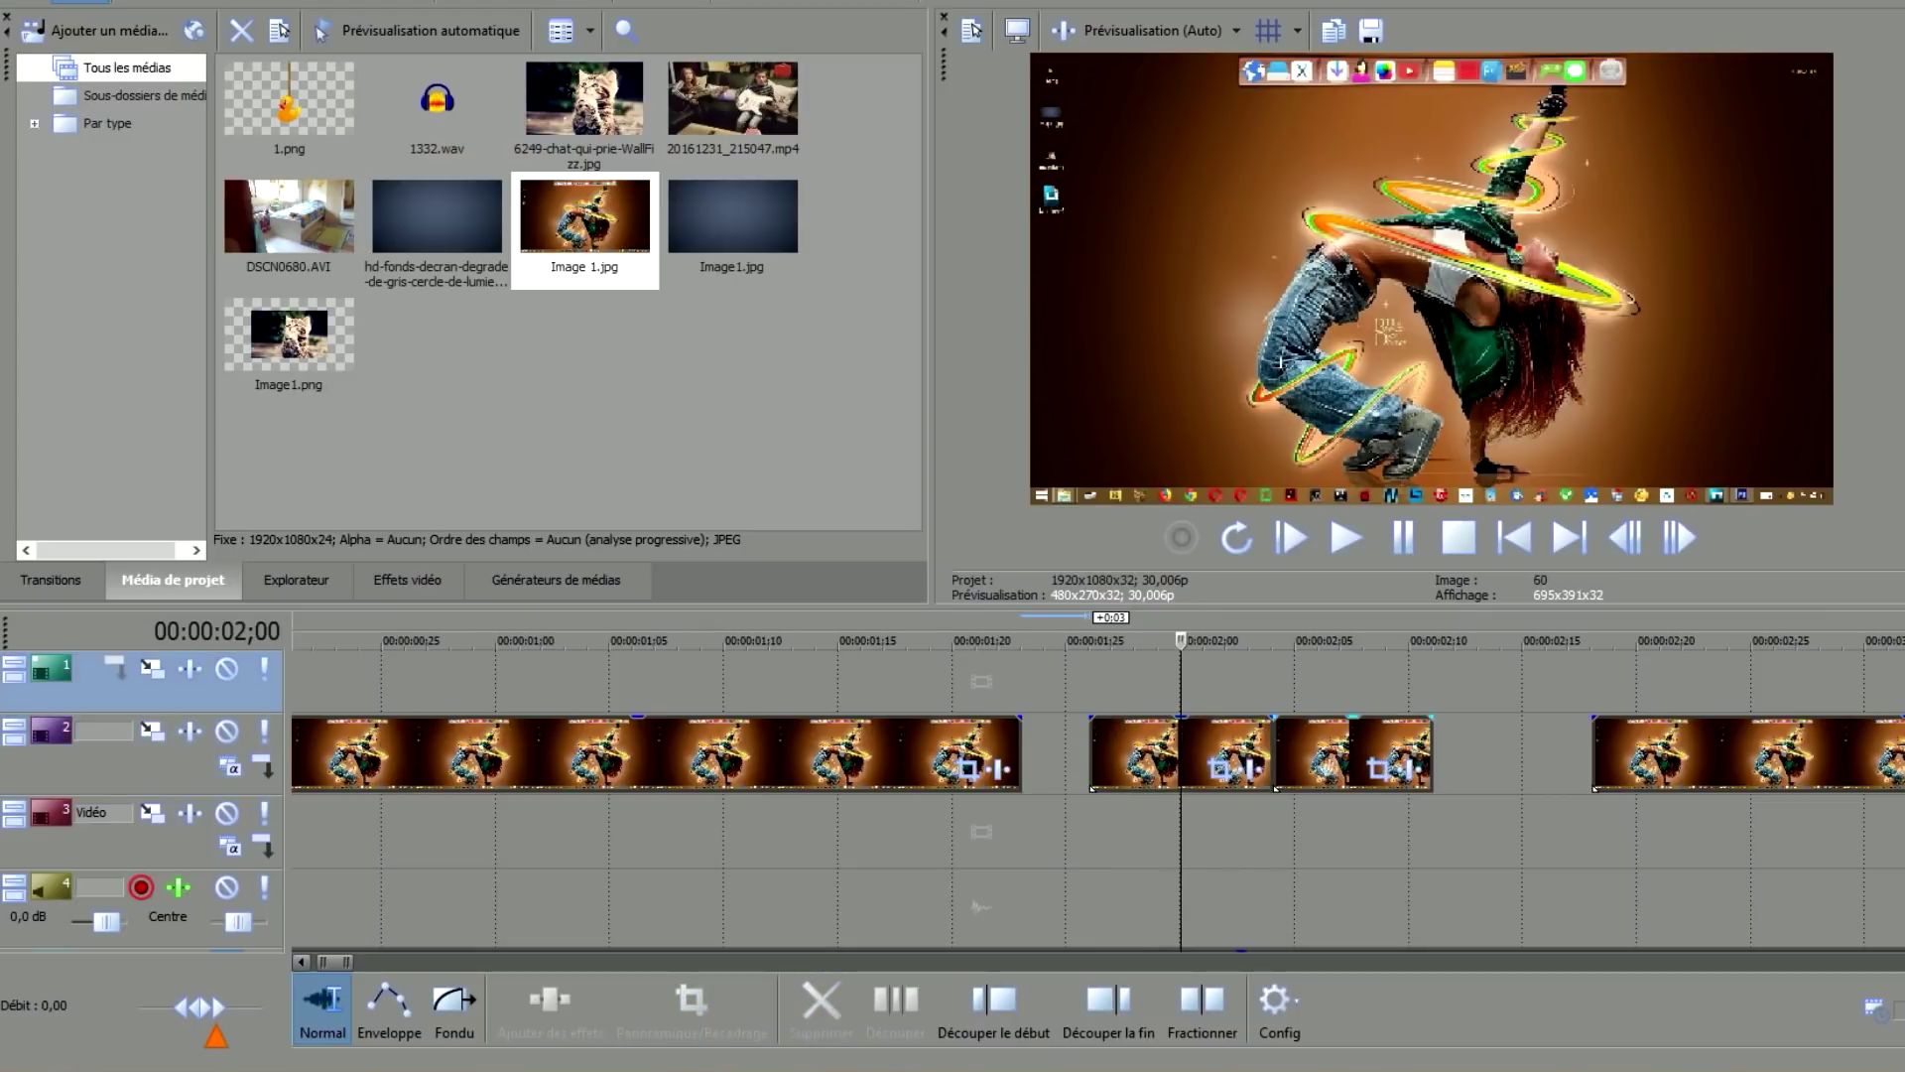
Try to move the Pan/Crop cursor of the first short Image 1.jpg piece to 00:00:00;15.
{"action": "left_click", "coordinate": [1340, 754]}
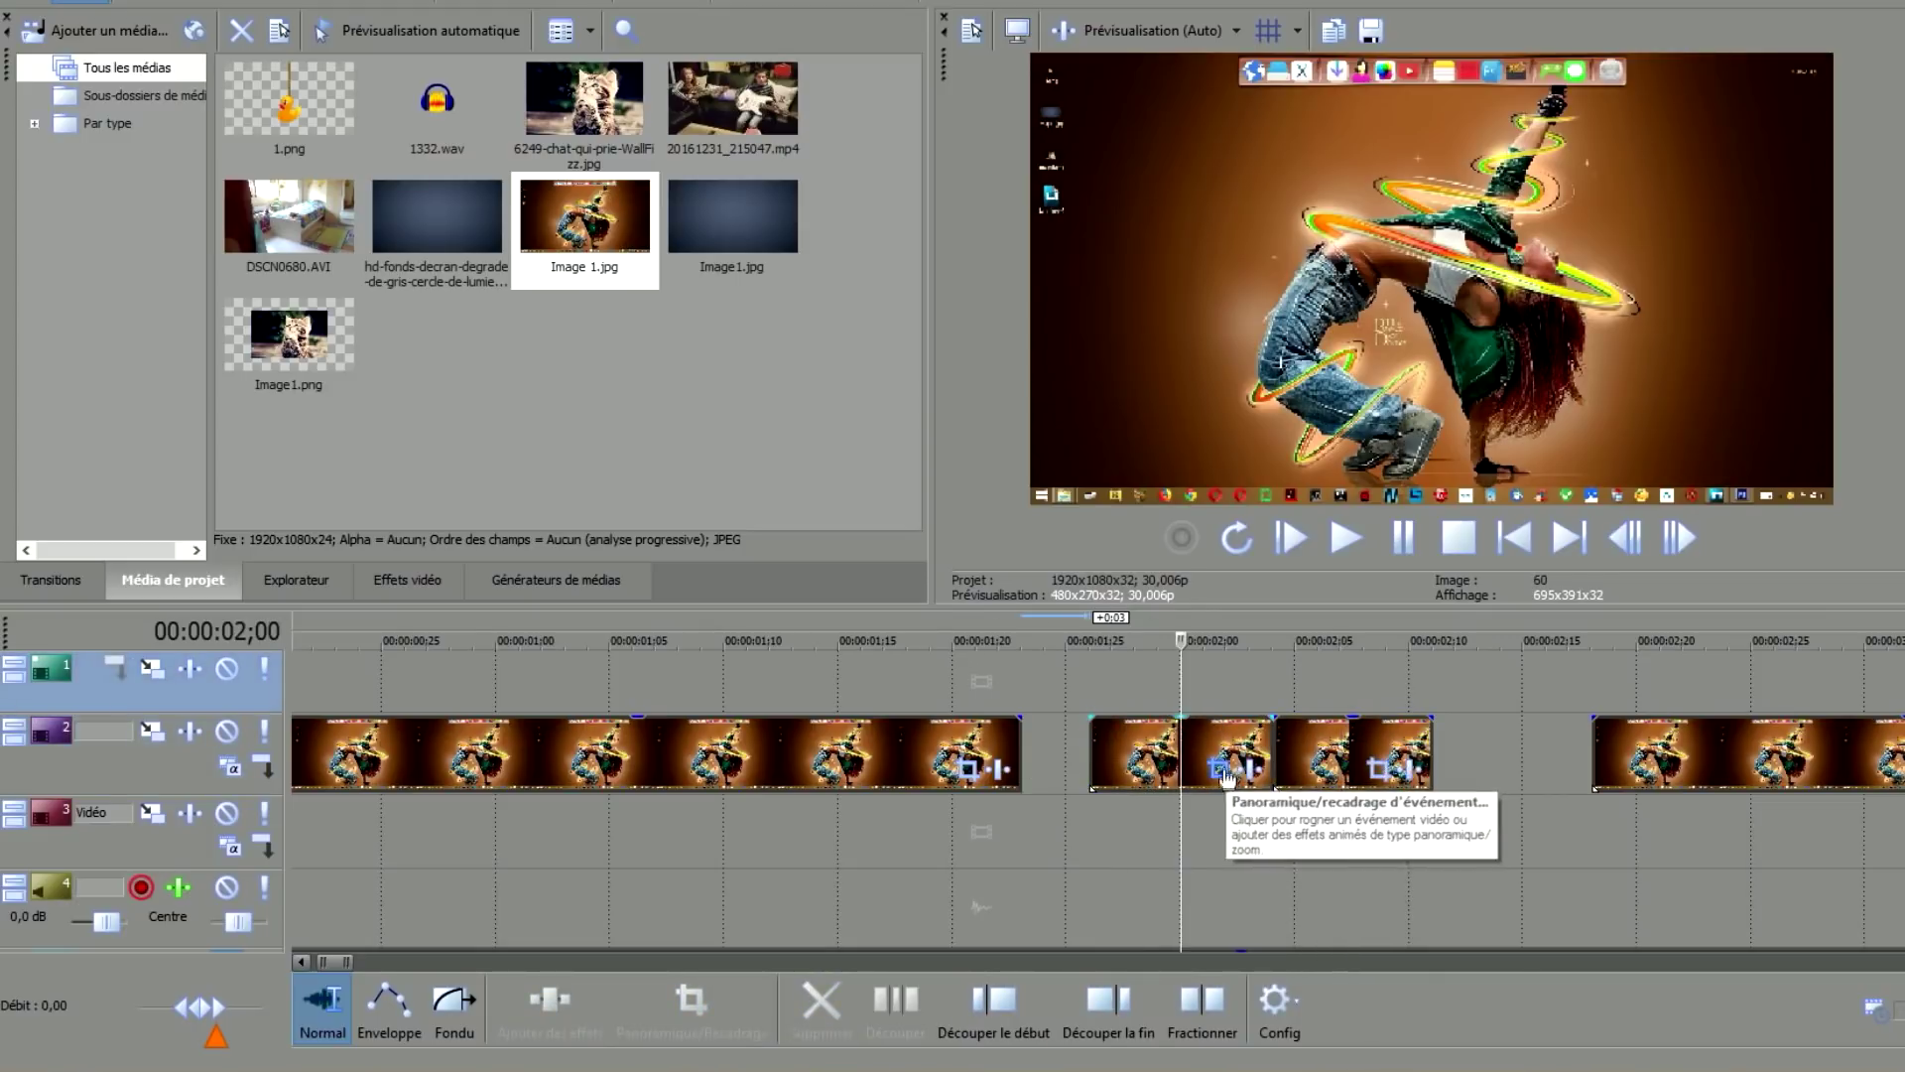
{"action": "left_click", "coordinate": [1223, 769]}
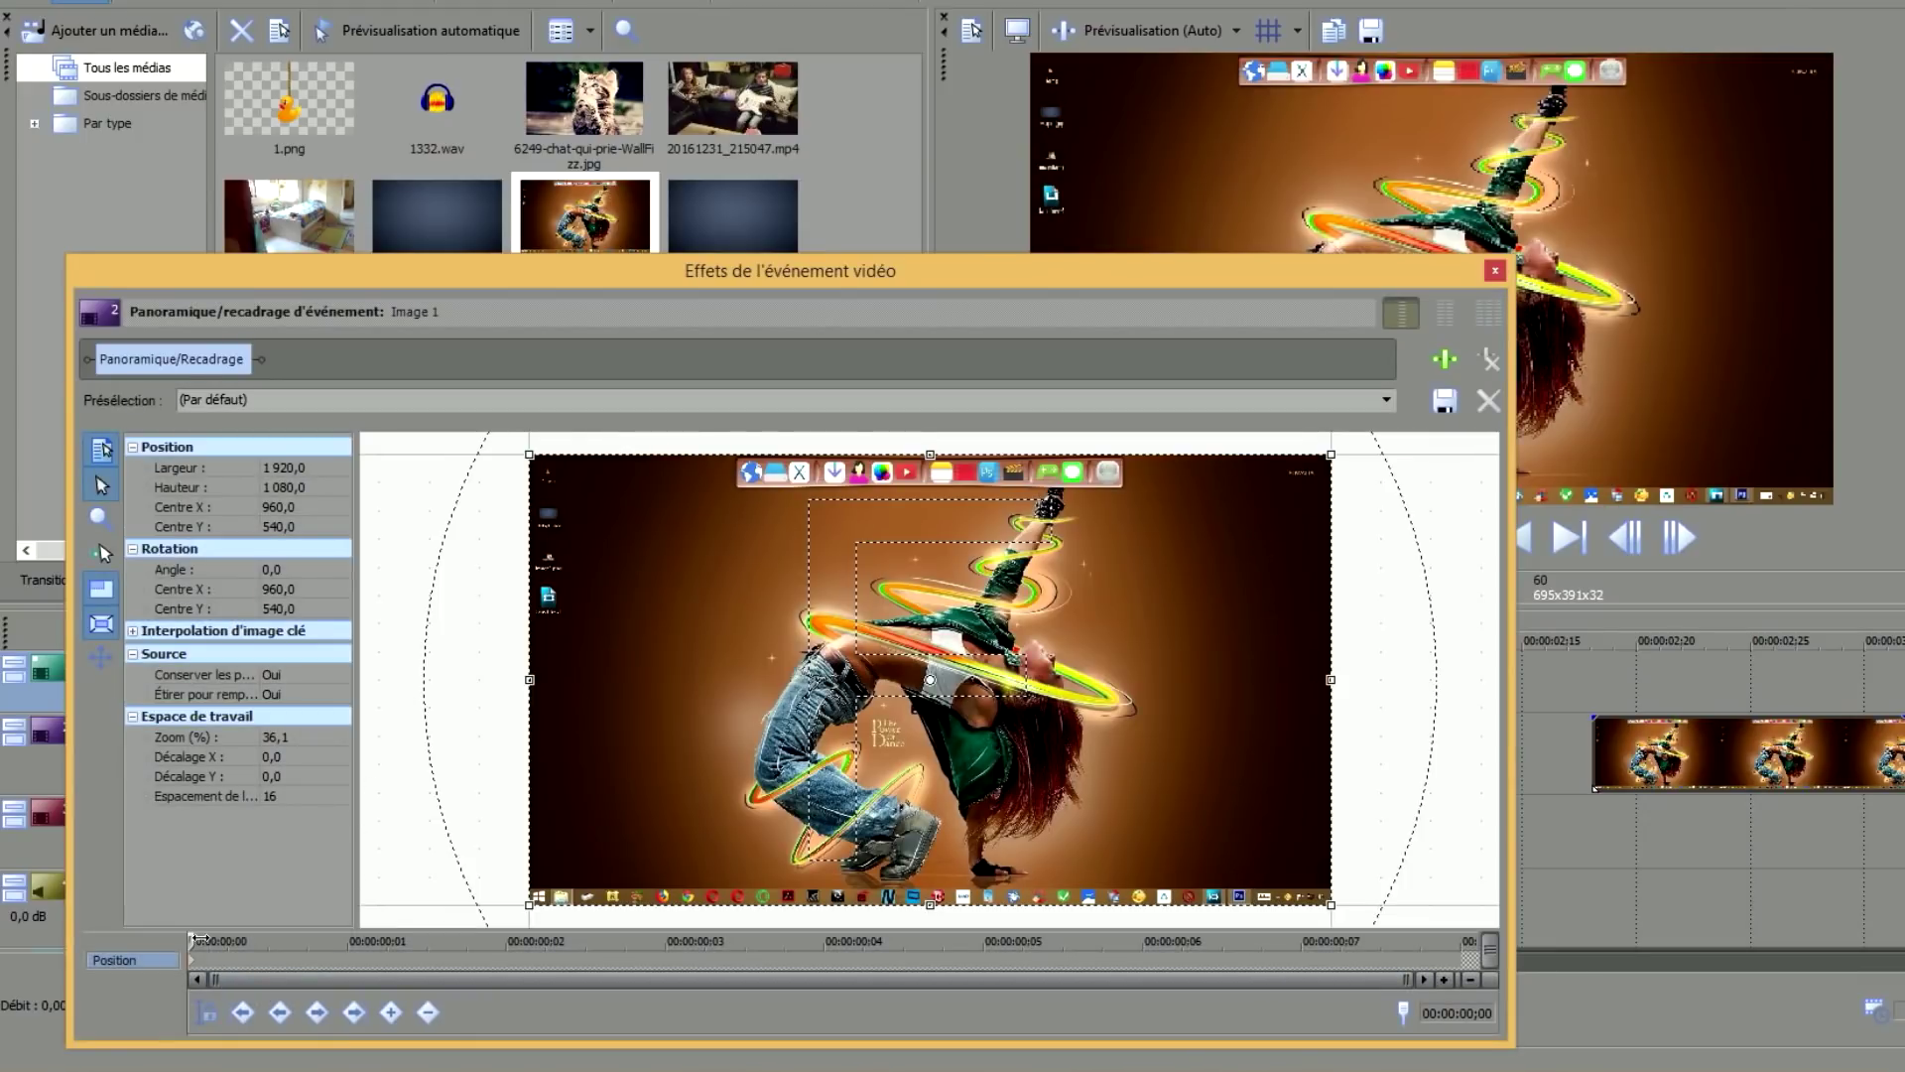
{"action": "left_click", "coordinate": [1473, 1012]}
{"action": "key", "text": "End"}
{"action": "key", "text": "BackSpace"}
{"action": "key", "text": "BackSpace"}
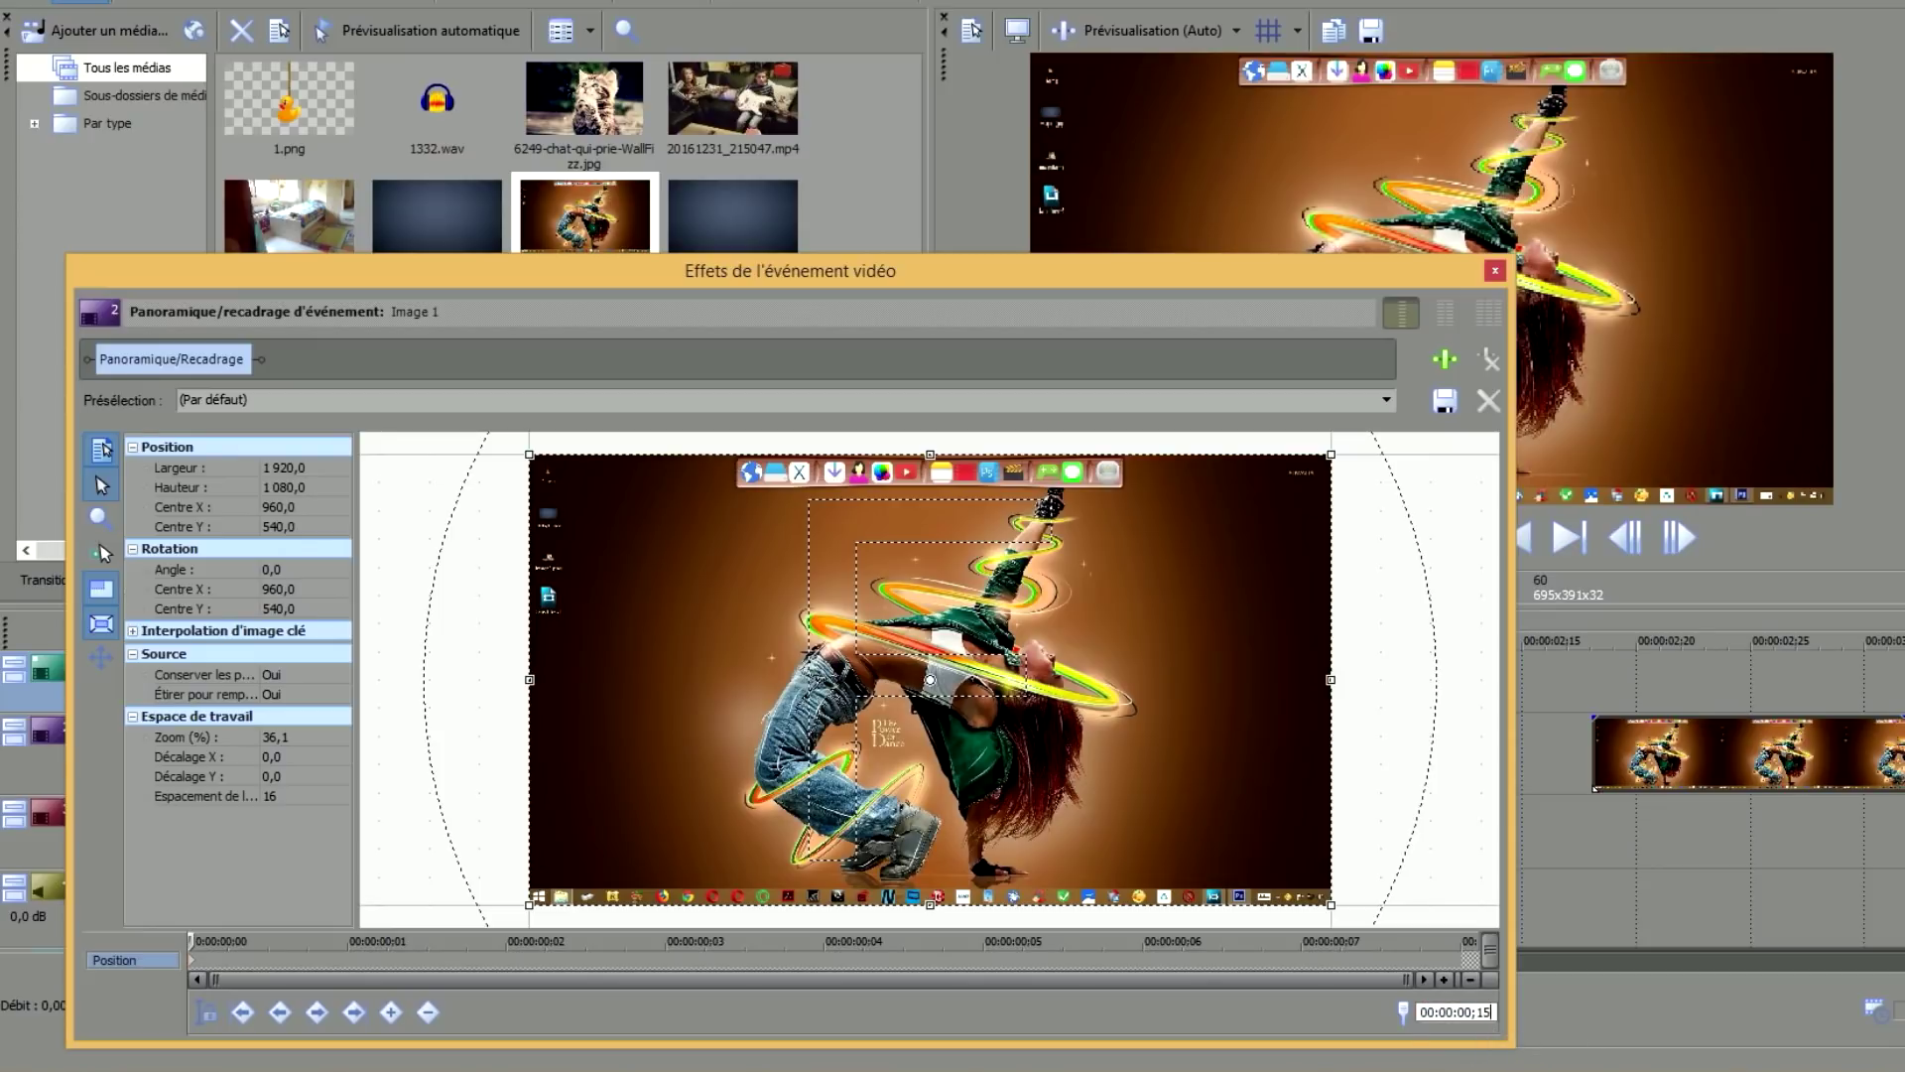
{"action": "key", "text": "Return"}
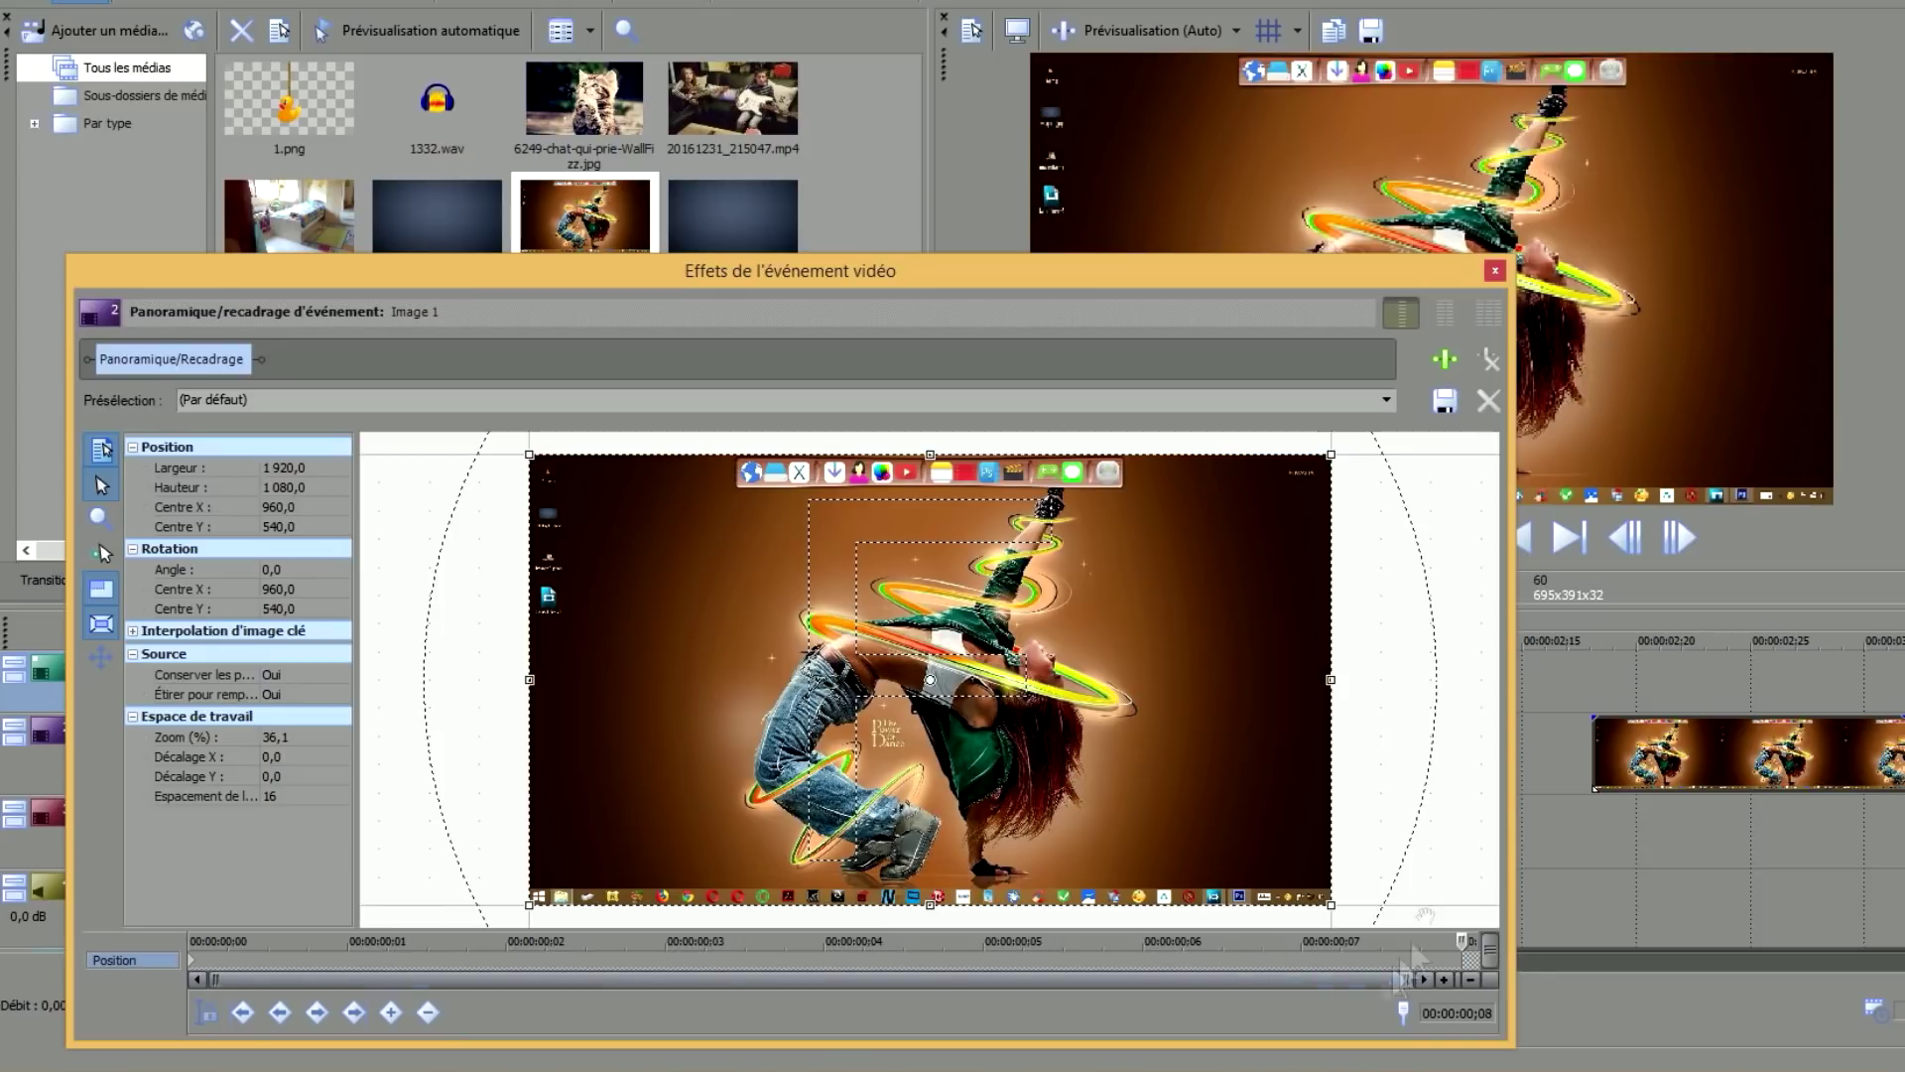
{"action": "left_click", "coordinate": [1496, 270]}
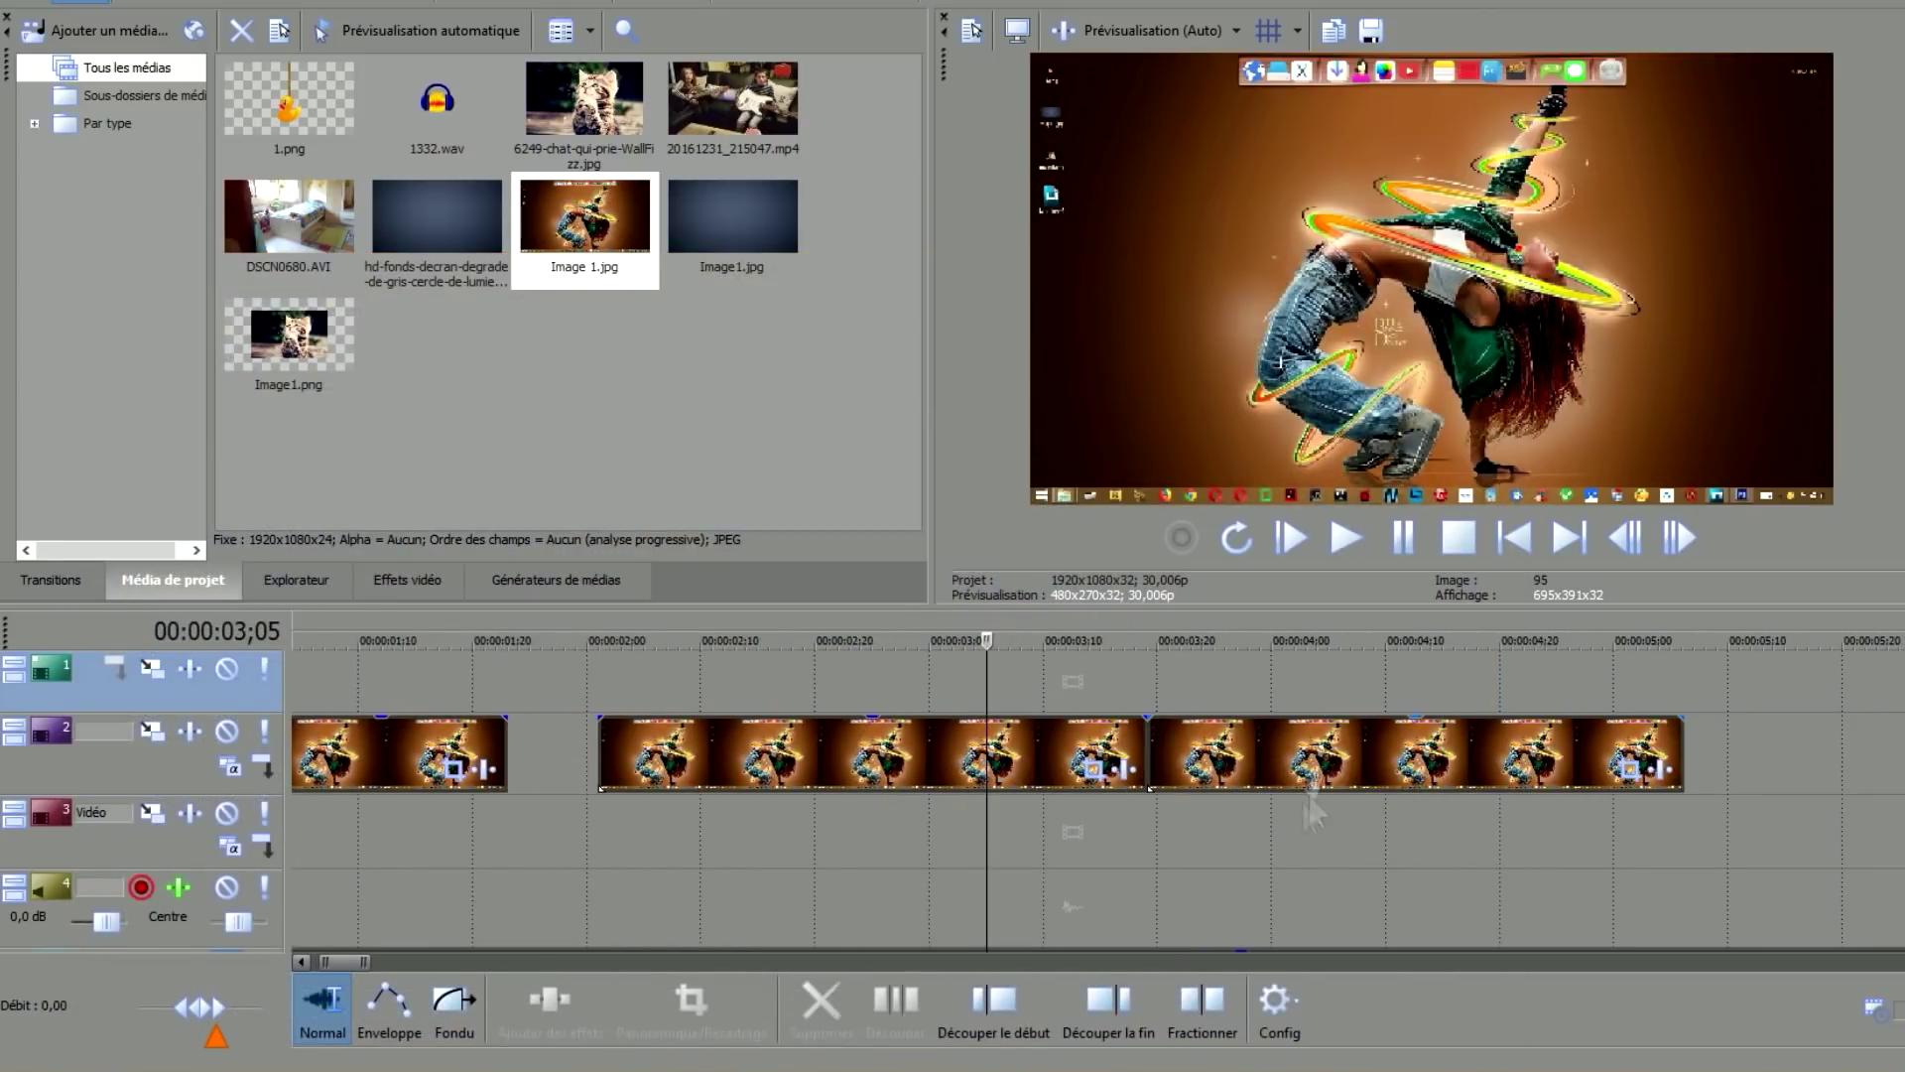
Add a Pan/Crop keyframe at 00:00:00;15 to the first separated Image 1.jpg piece.
{"action": "left_click", "coordinate": [1094, 770]}
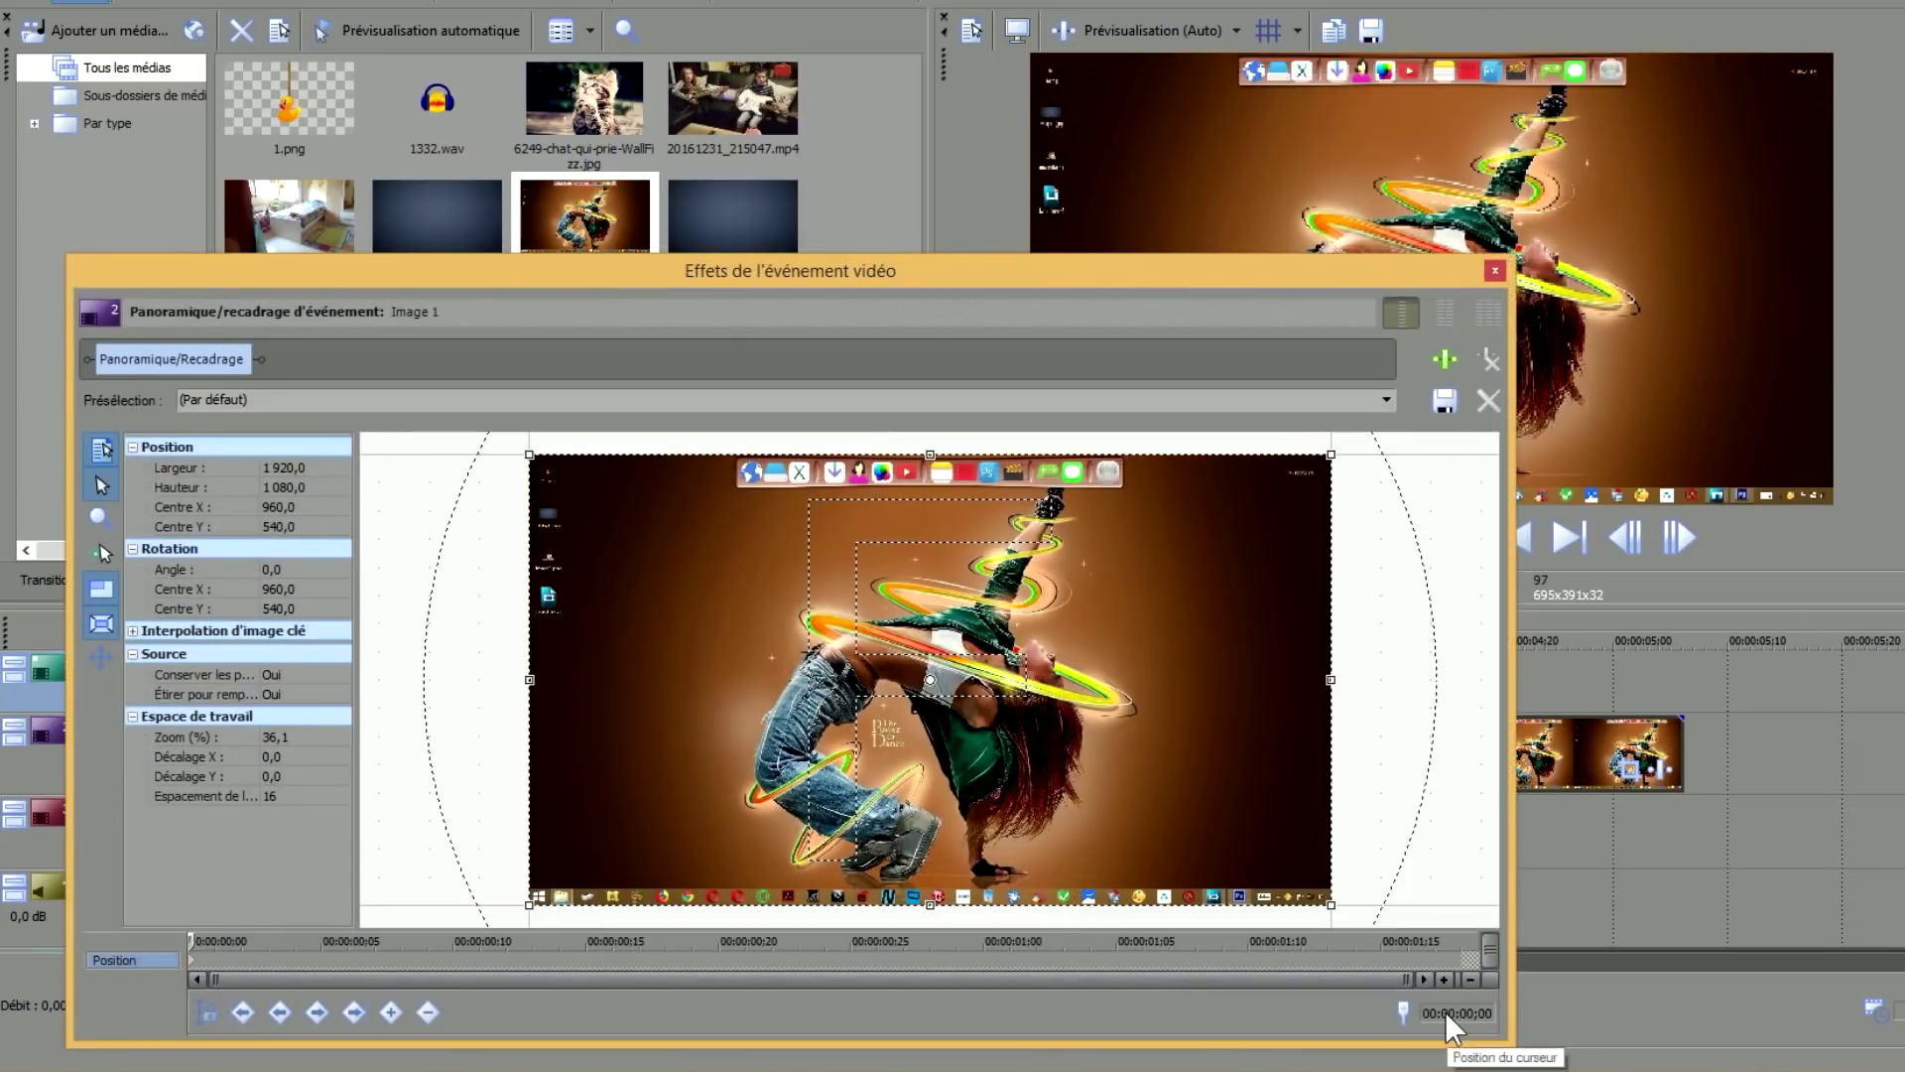
{"action": "left_click", "coordinate": [1465, 1012]}
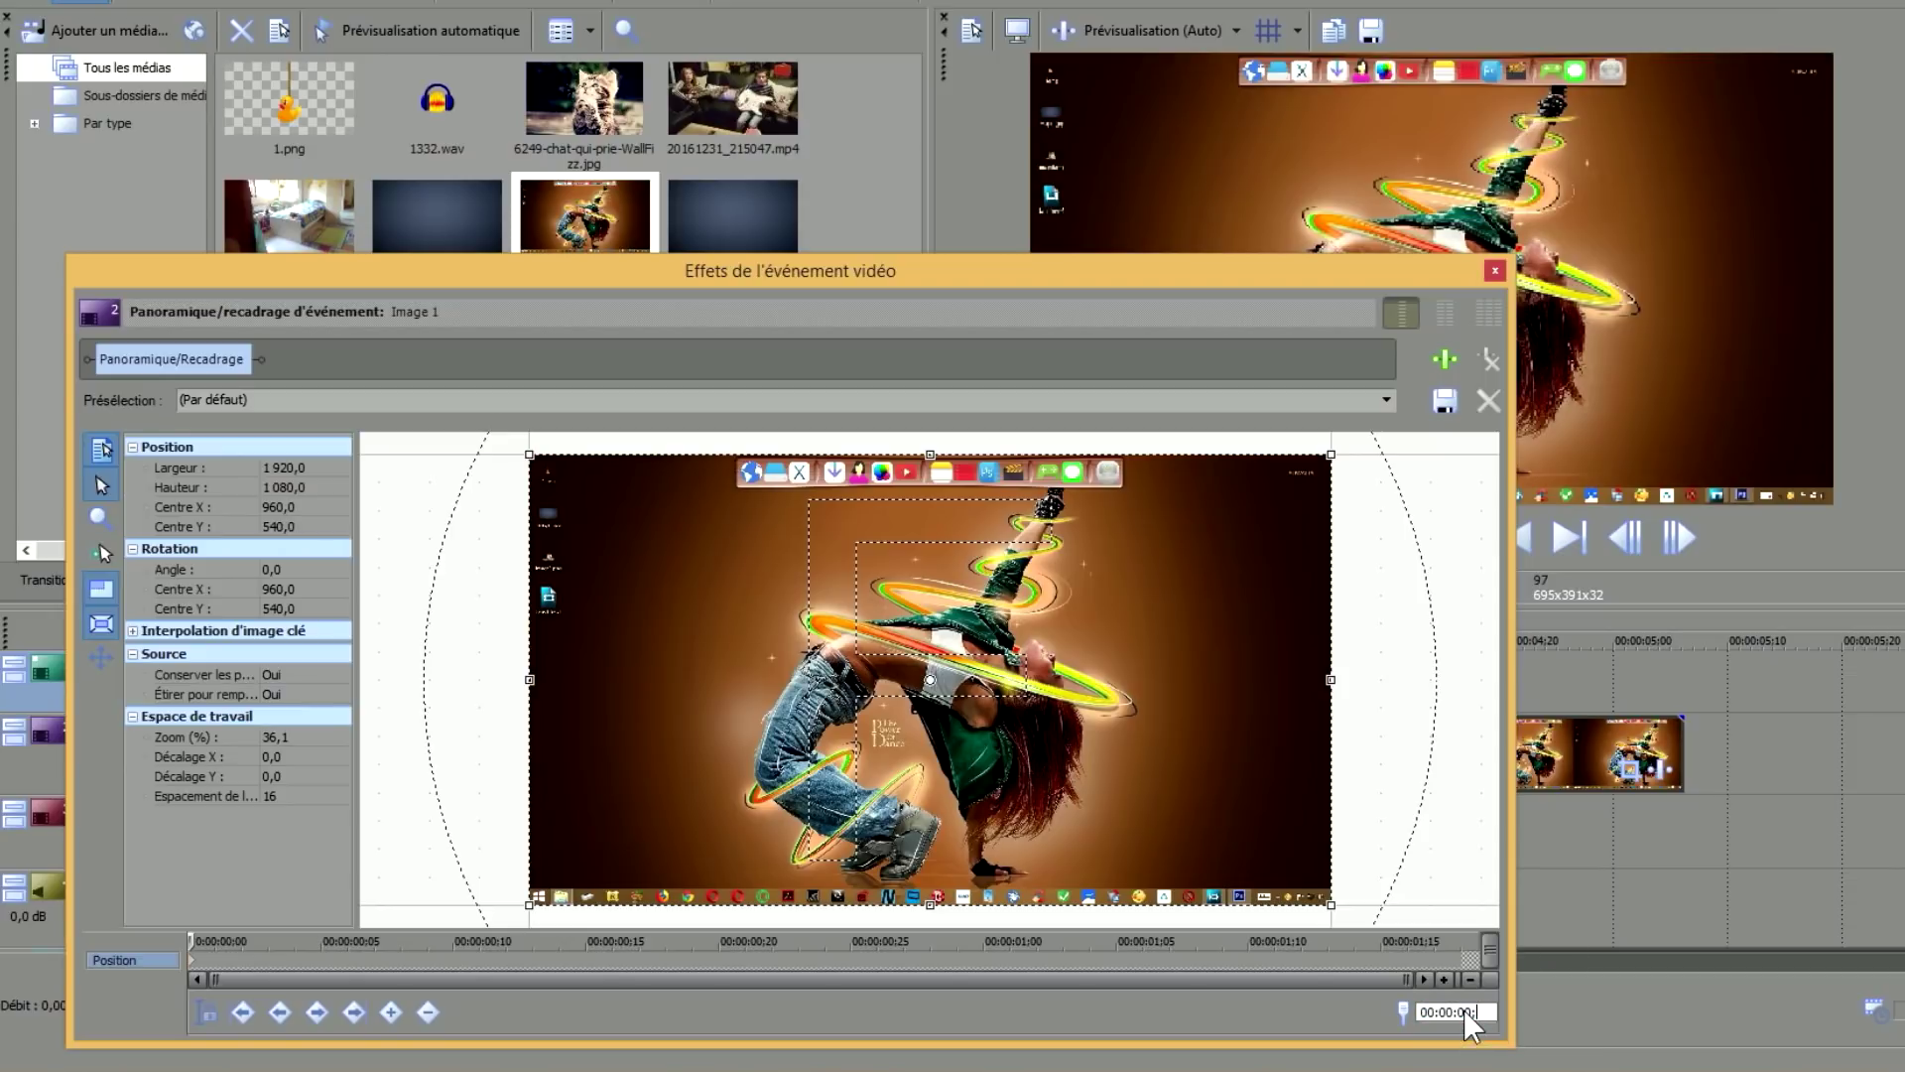
{"action": "key", "text": "Return"}
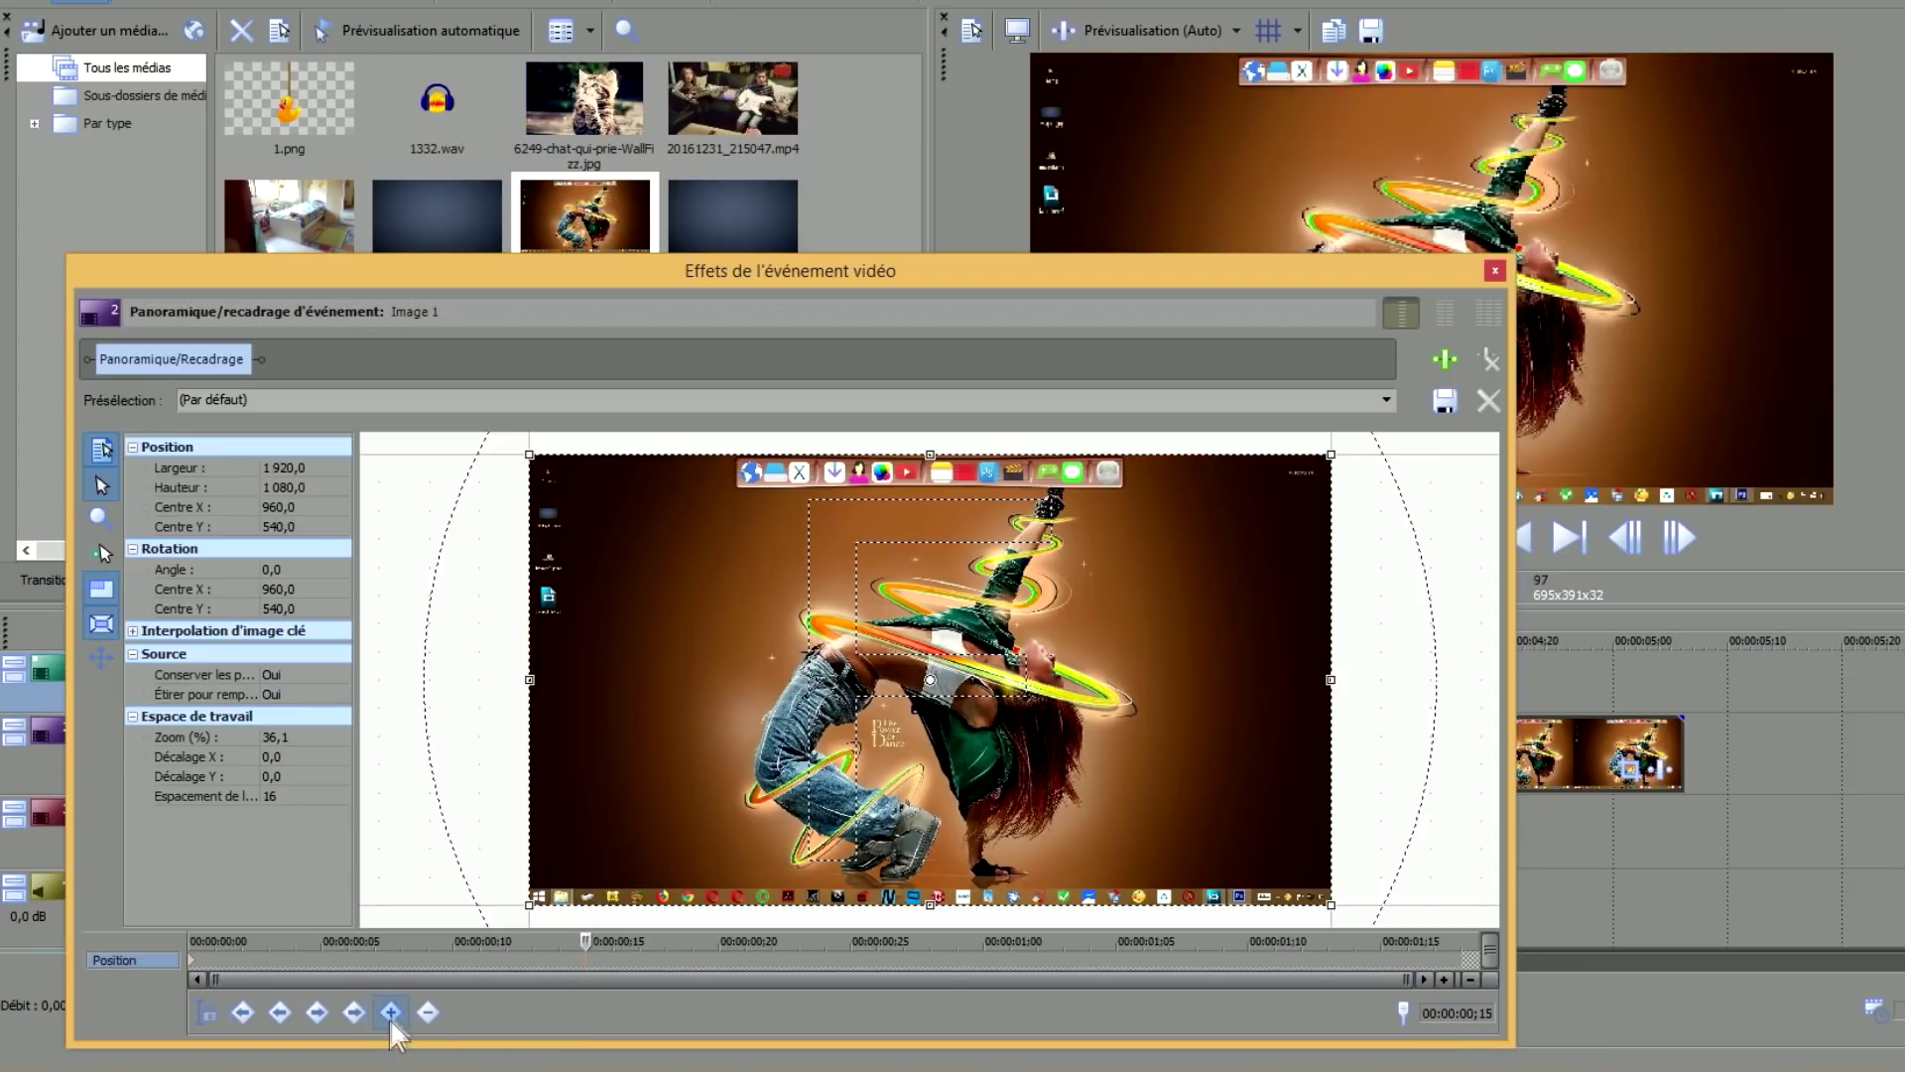
{"action": "left_click", "coordinate": [392, 1014]}
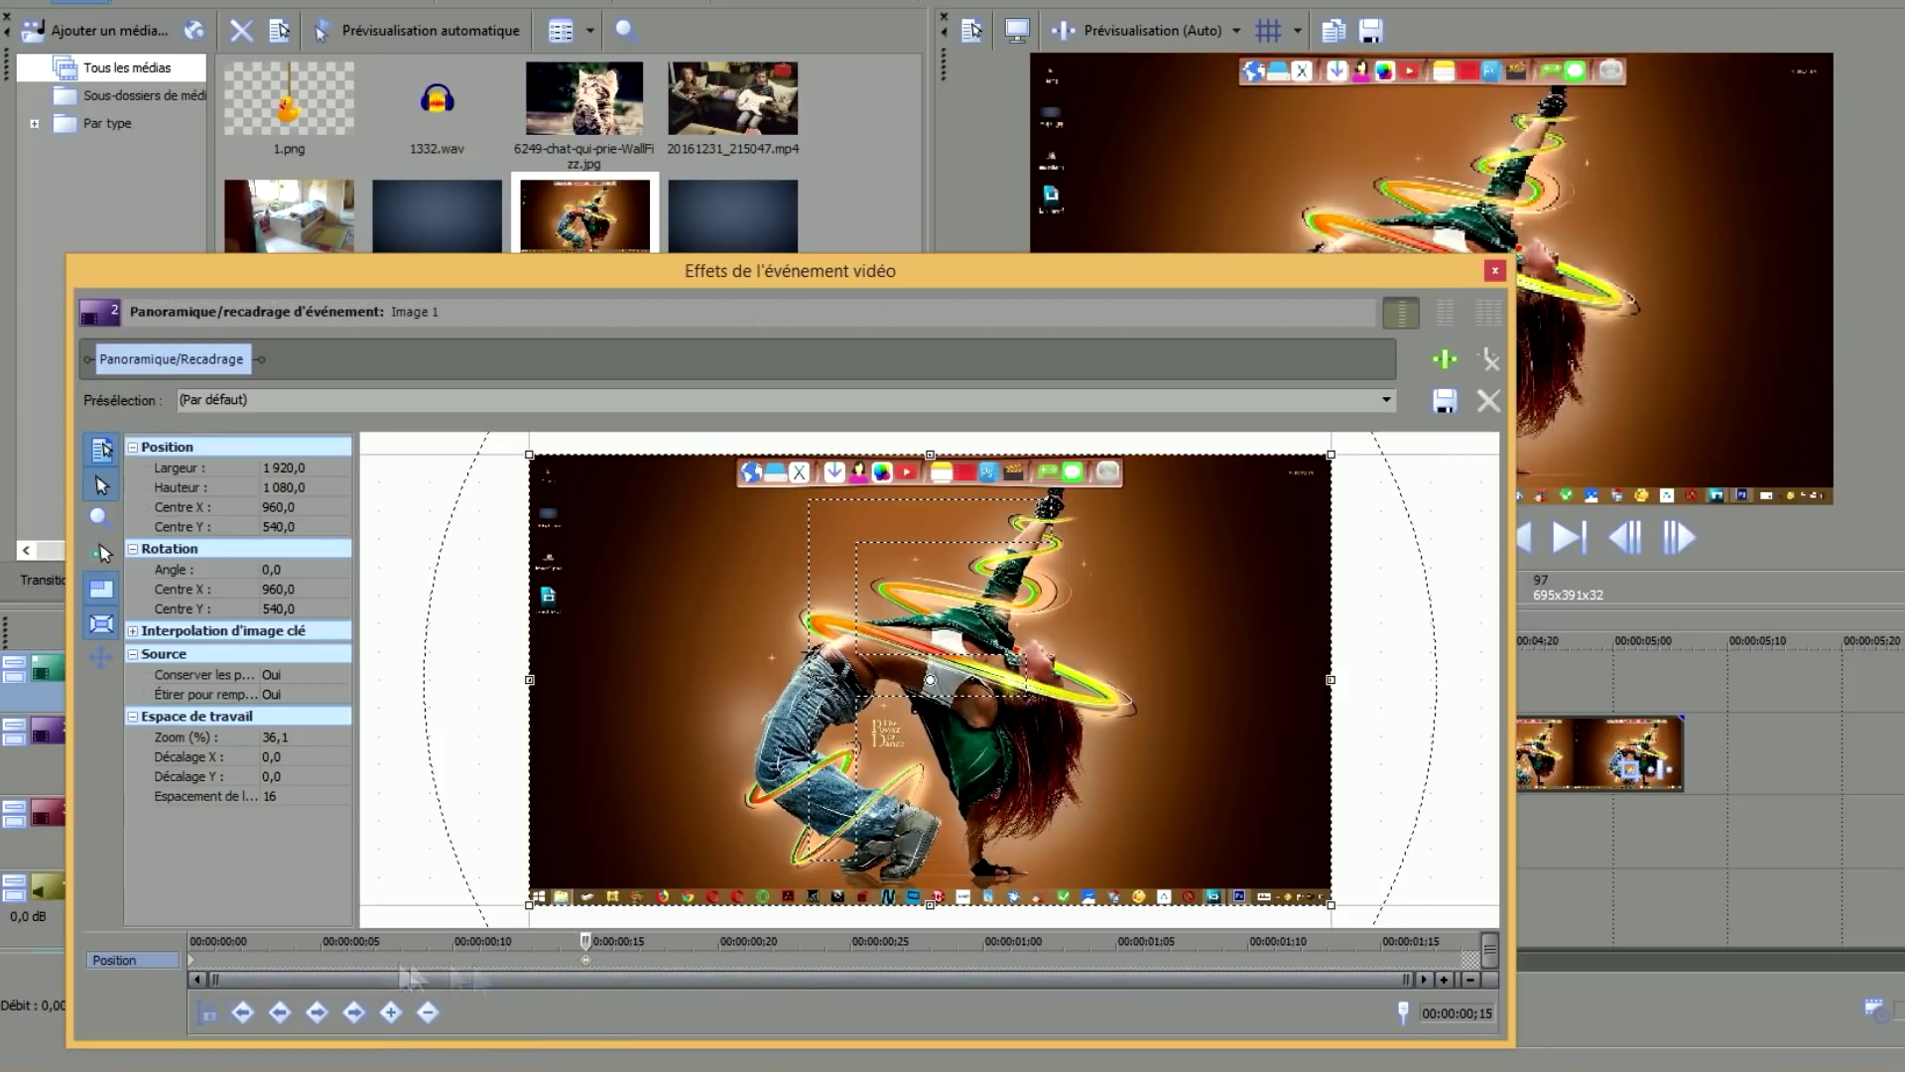
At the 00:00:00;15 keyframe, reduce the crop frame to about 617 × 347 and centre it near X 758, Y 180 over the image's icon bar.
{"action": "left_click", "coordinate": [194, 968]}
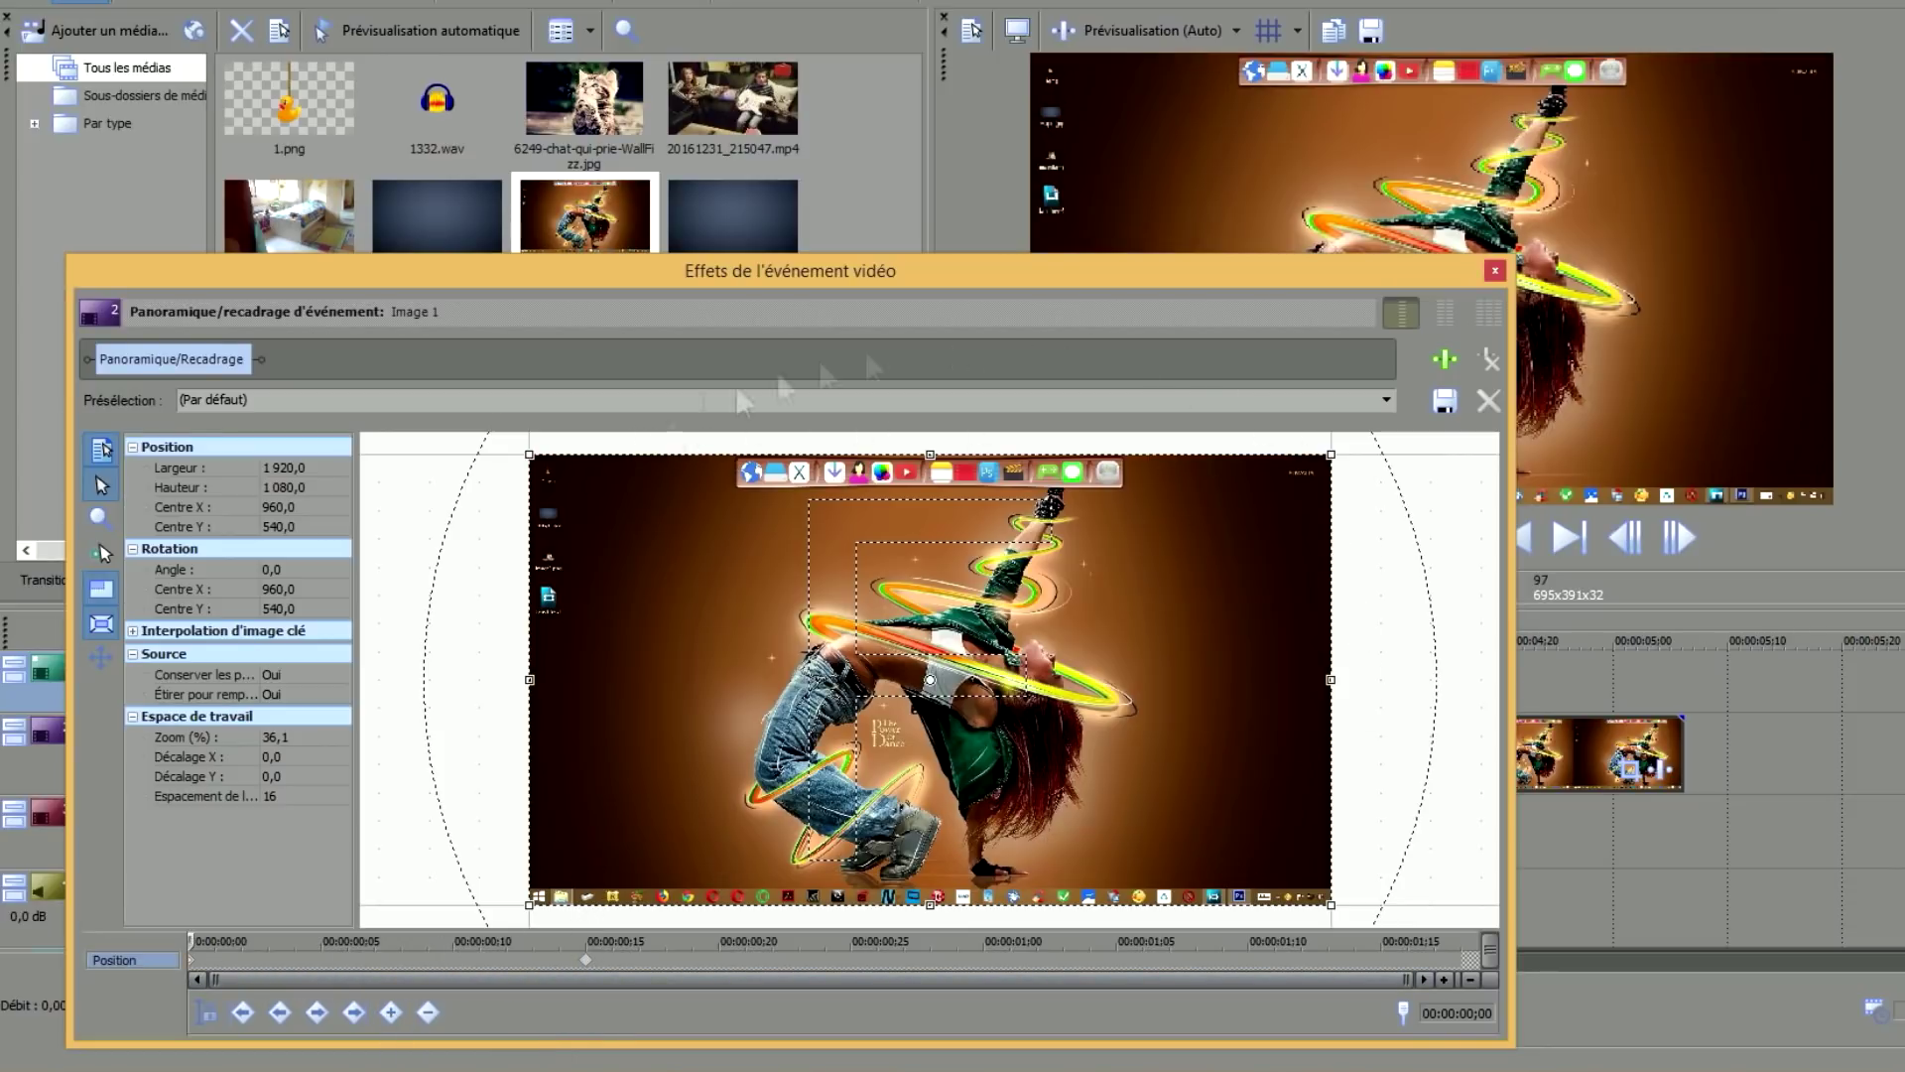
{"action": "left_click", "coordinate": [587, 961]}
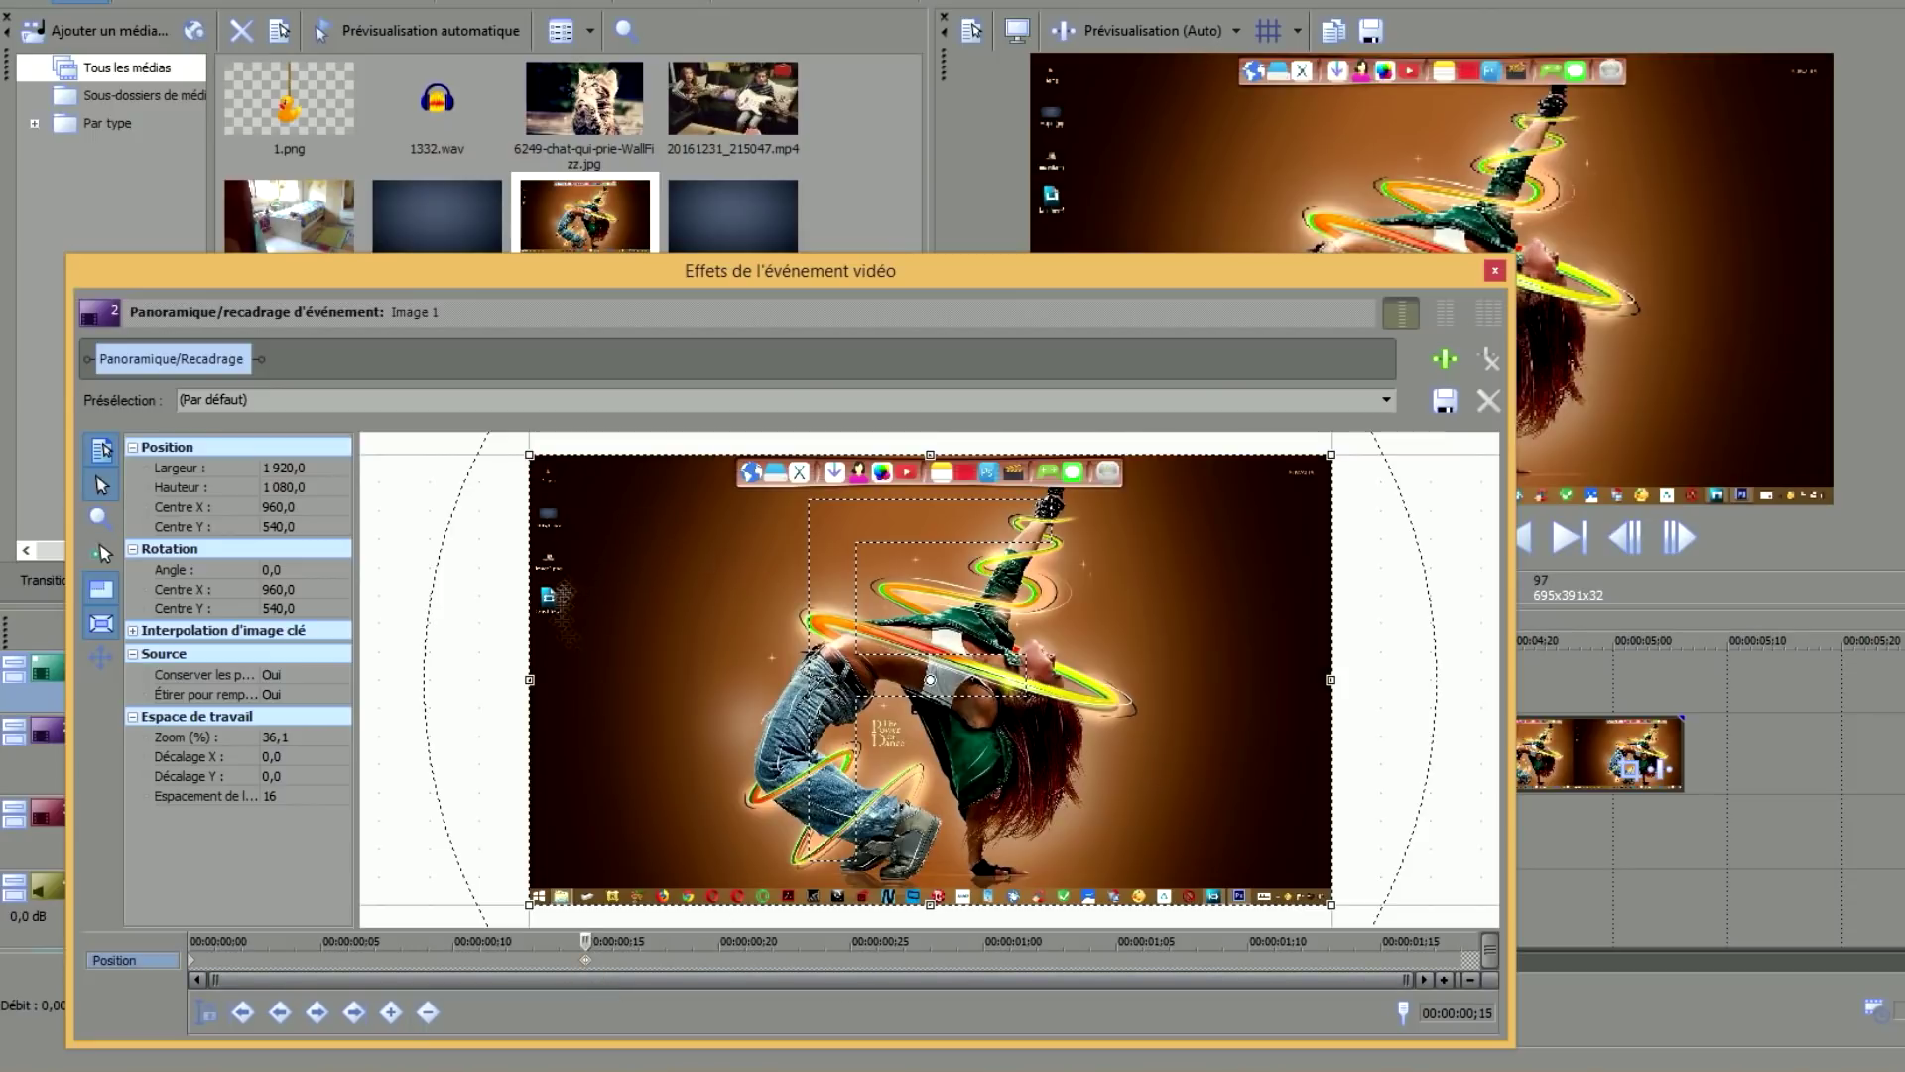
{"action": "left_click_drag", "start_coordinate": [1334, 906], "coordinate": [1122, 794]}
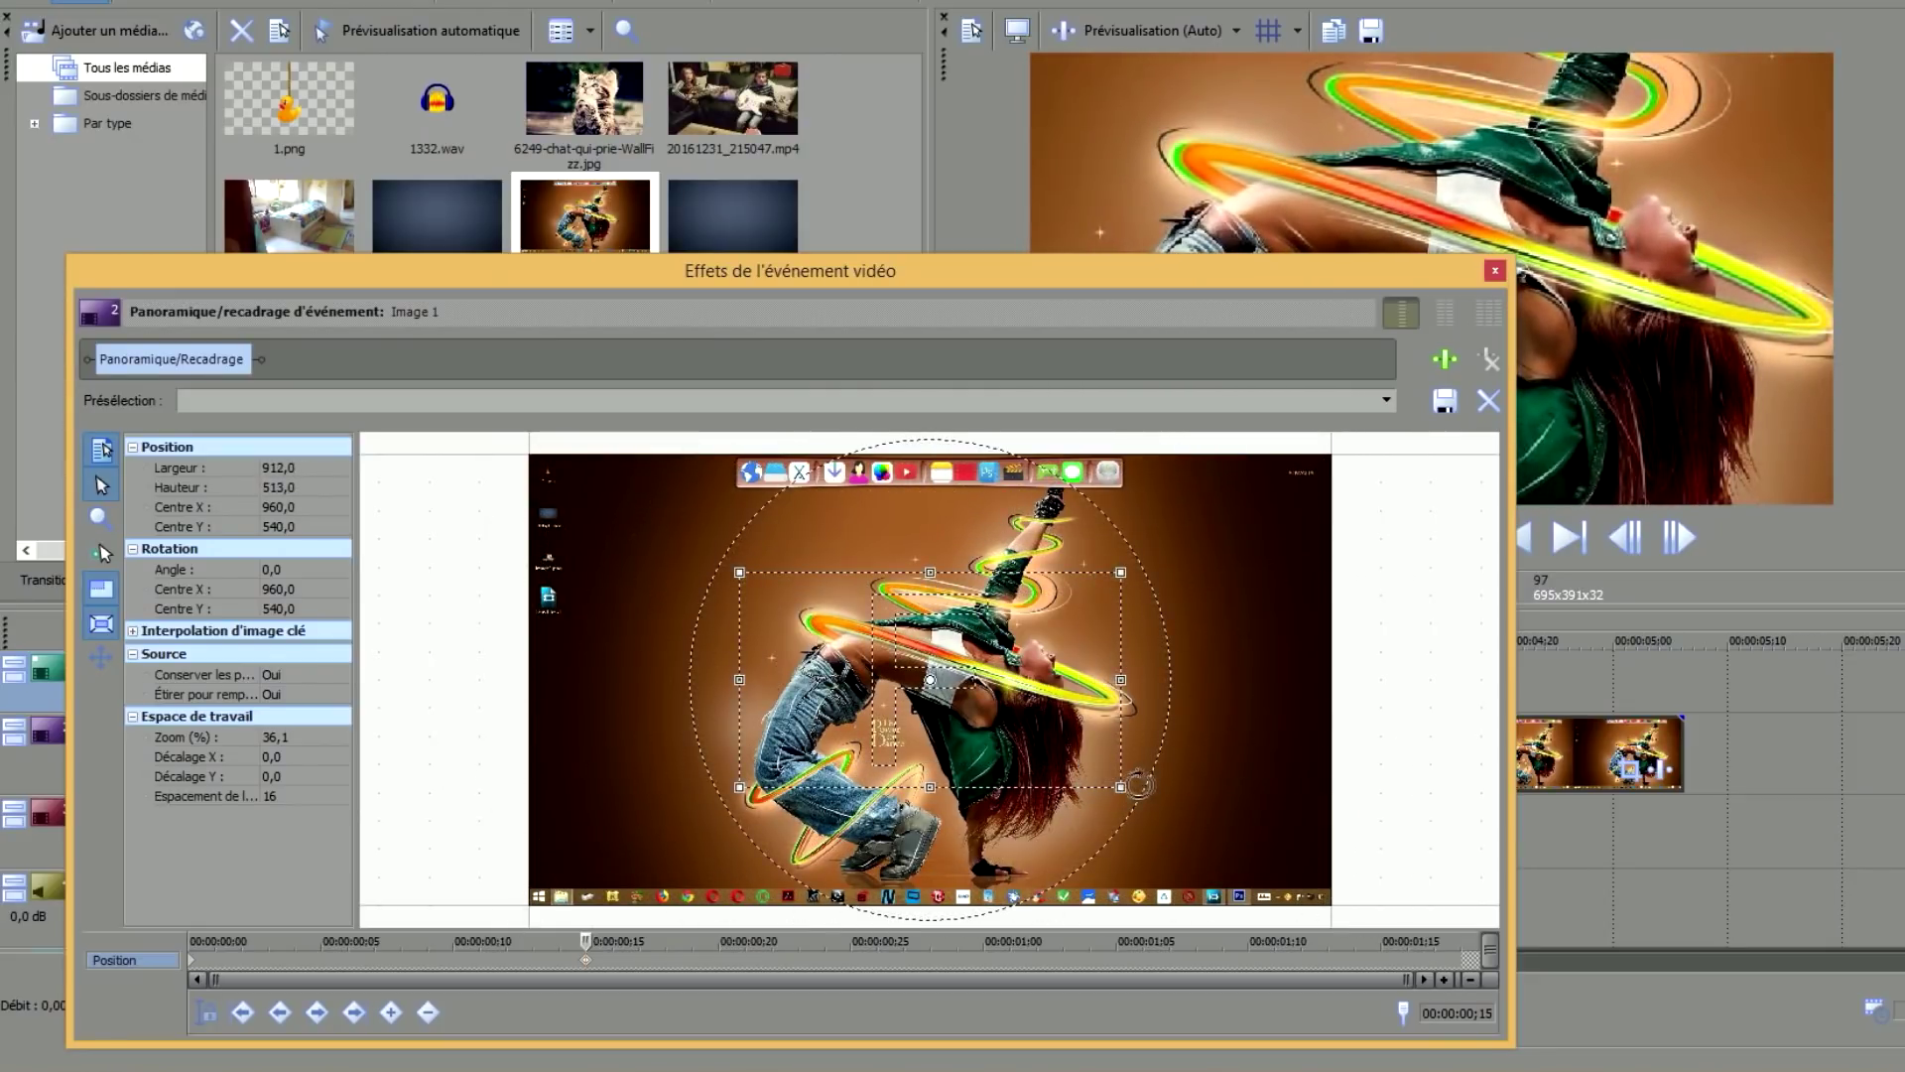
{"action": "left_click_drag", "start_coordinate": [1073, 751], "coordinate": [982, 592]}
{"action": "left_click_drag", "start_coordinate": [1059, 445], "coordinate": [975, 457]}
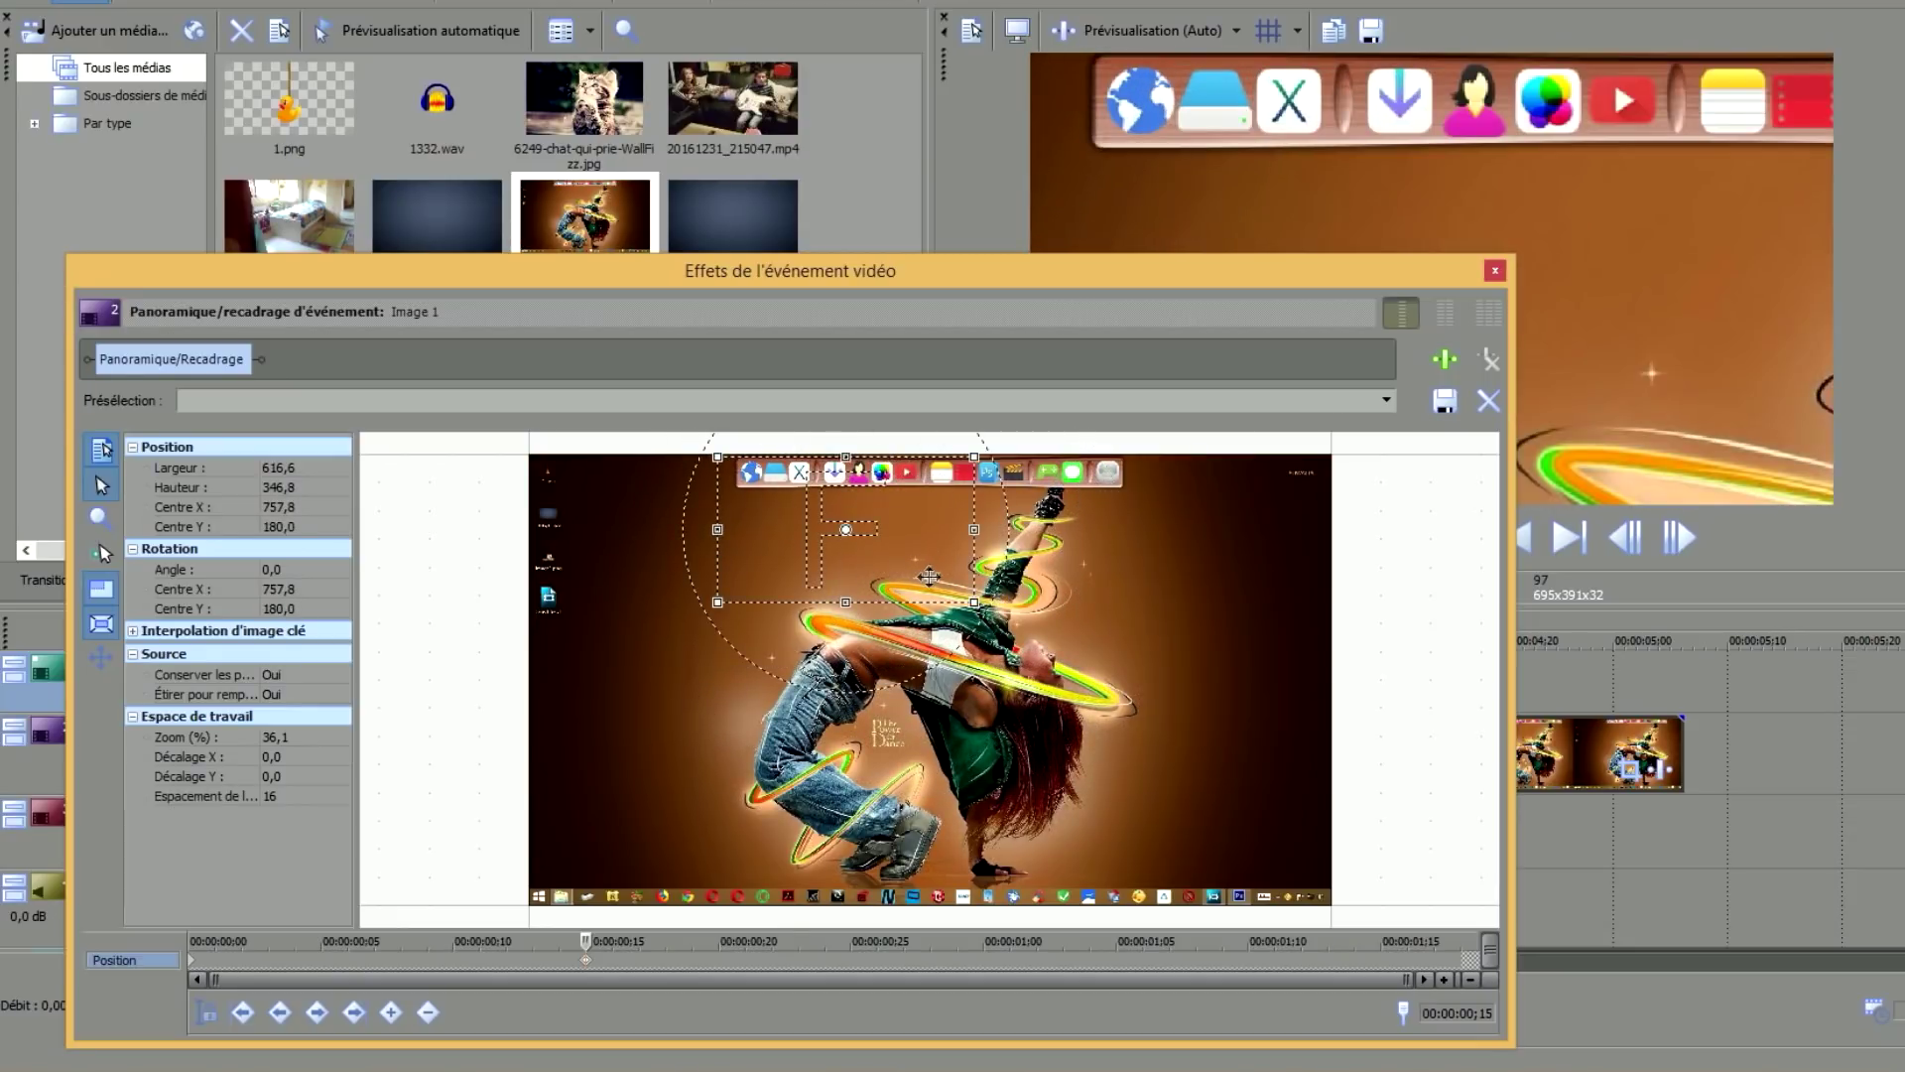
{"action": "left_click", "coordinate": [1497, 275]}
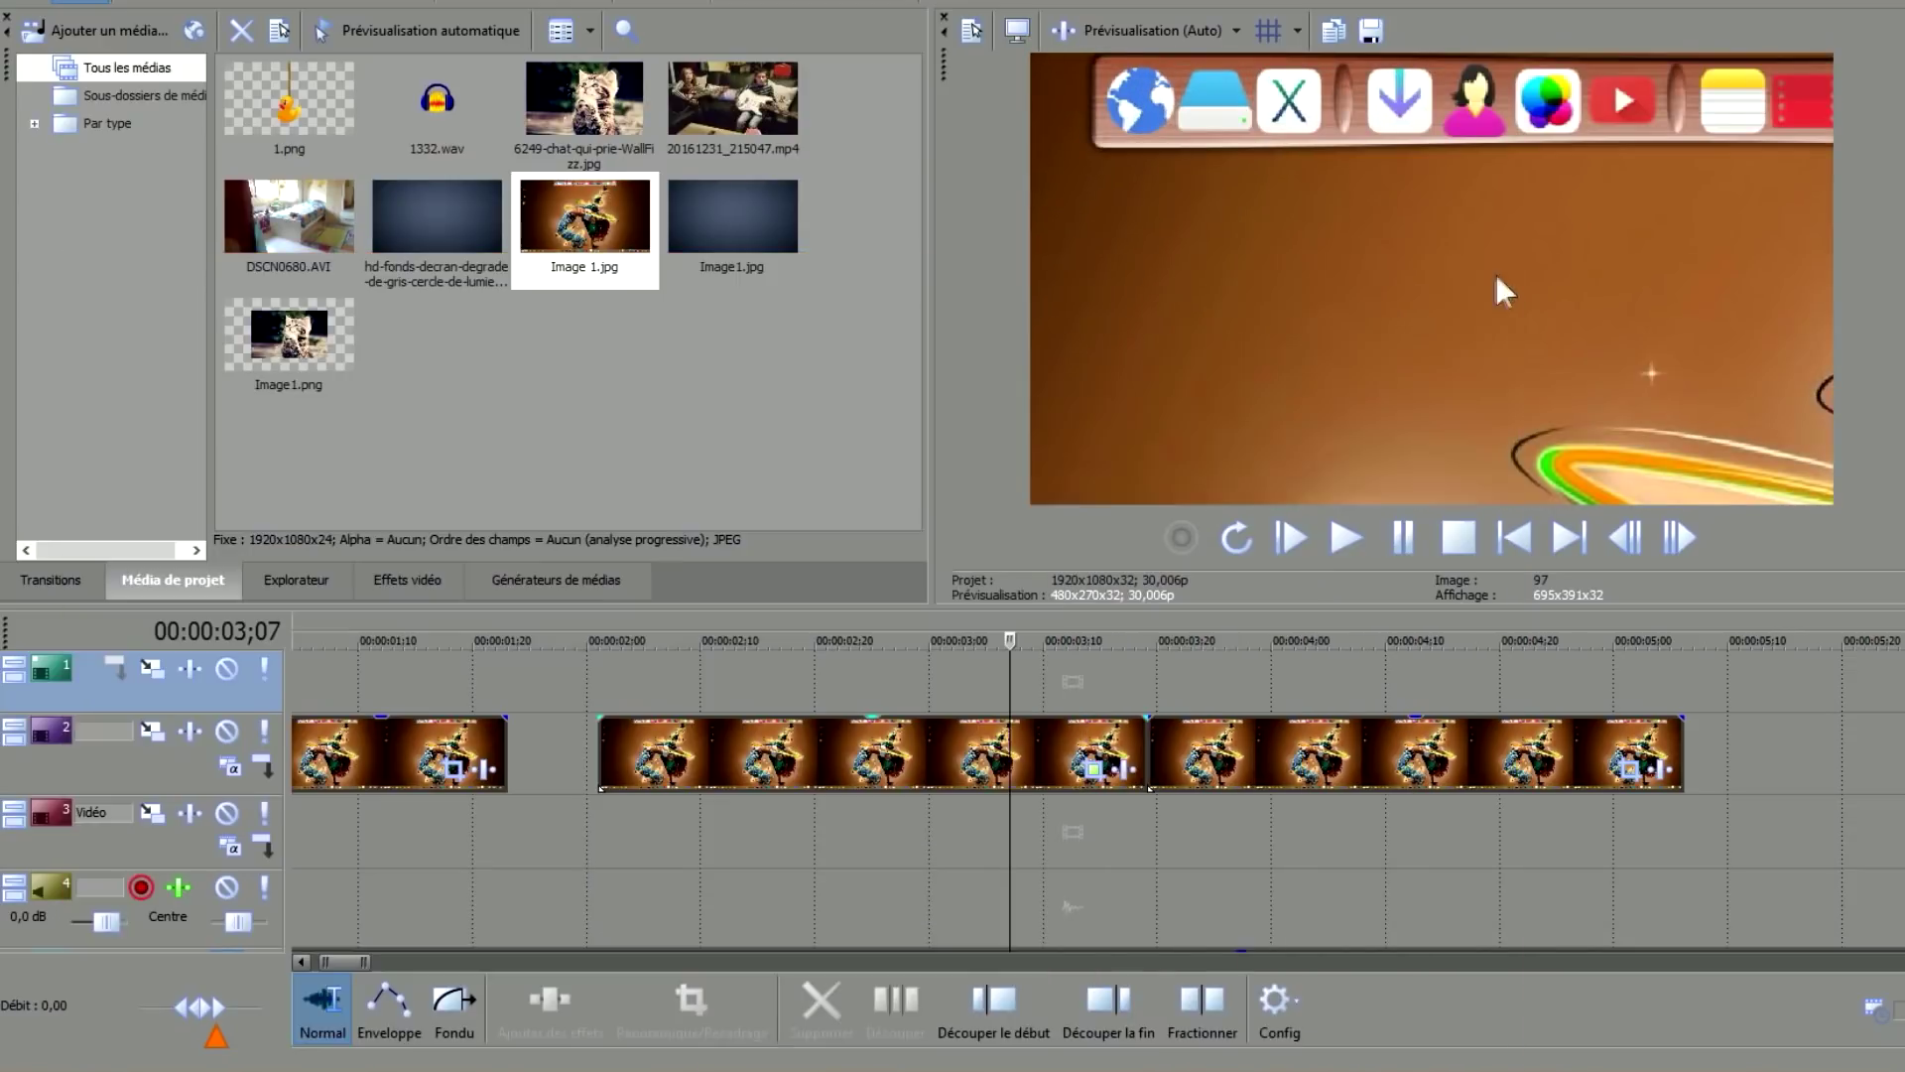
Move the first Image 1.jpg piece on track 2 about 8 frames later against the middle piece and play back the sequence.
{"action": "left_click", "coordinate": [565, 699]}
{"action": "left_click", "coordinate": [1357, 540]}
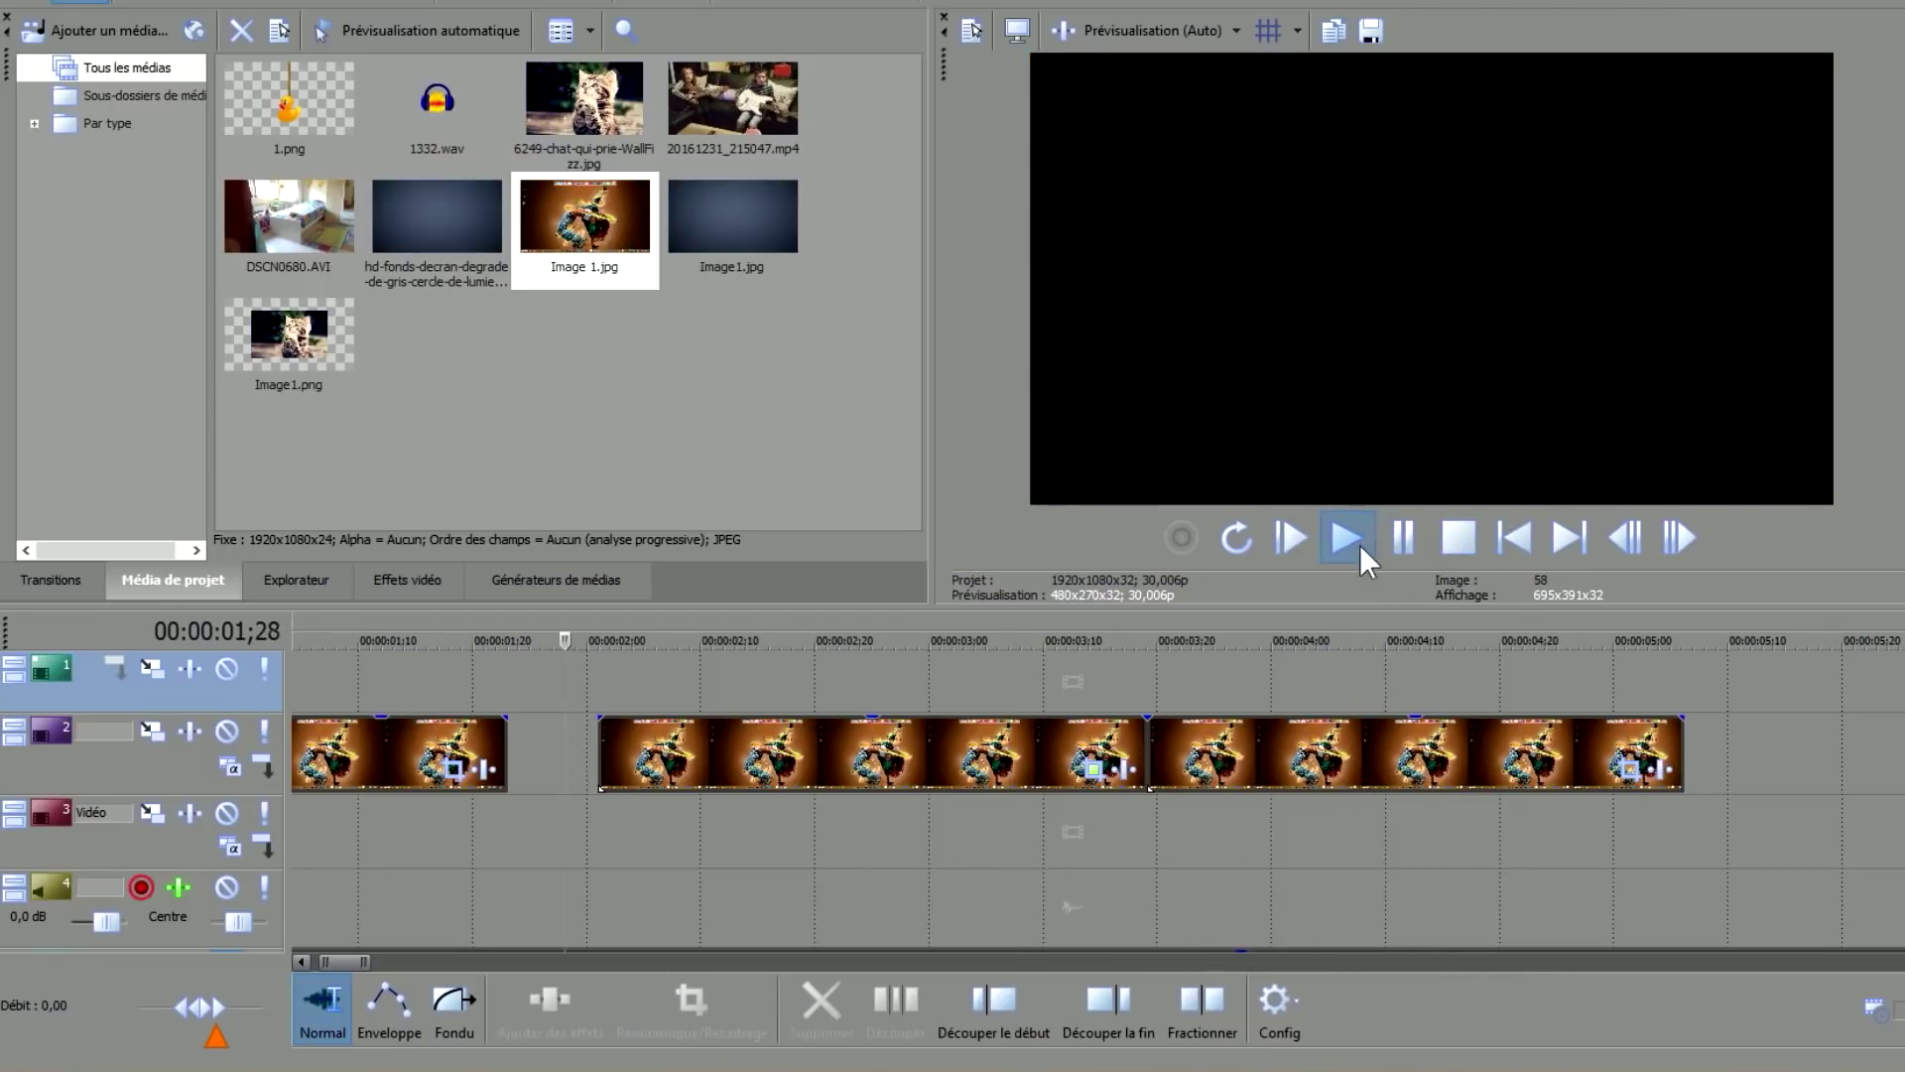
{"action": "left_click_drag", "start_coordinate": [416, 734], "coordinate": [509, 735]}
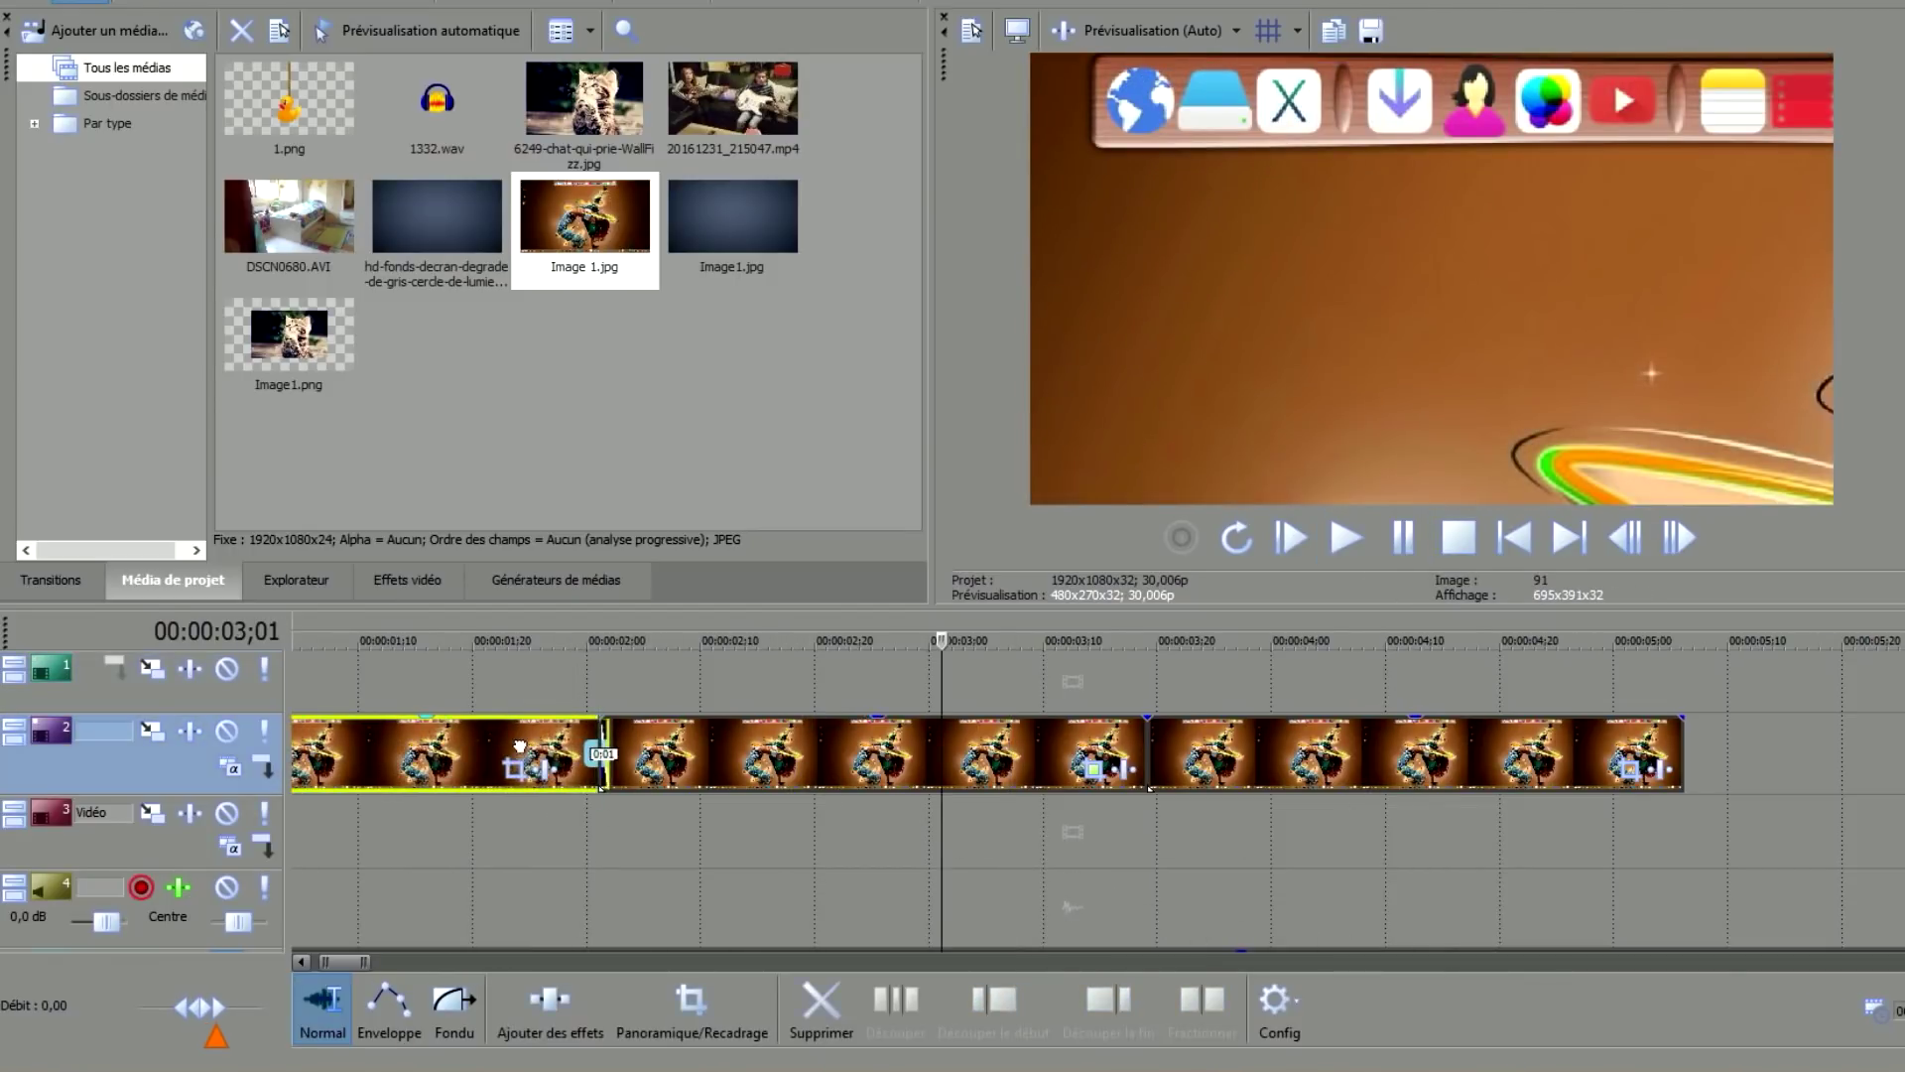
{"action": "left_click", "coordinate": [1346, 538]}
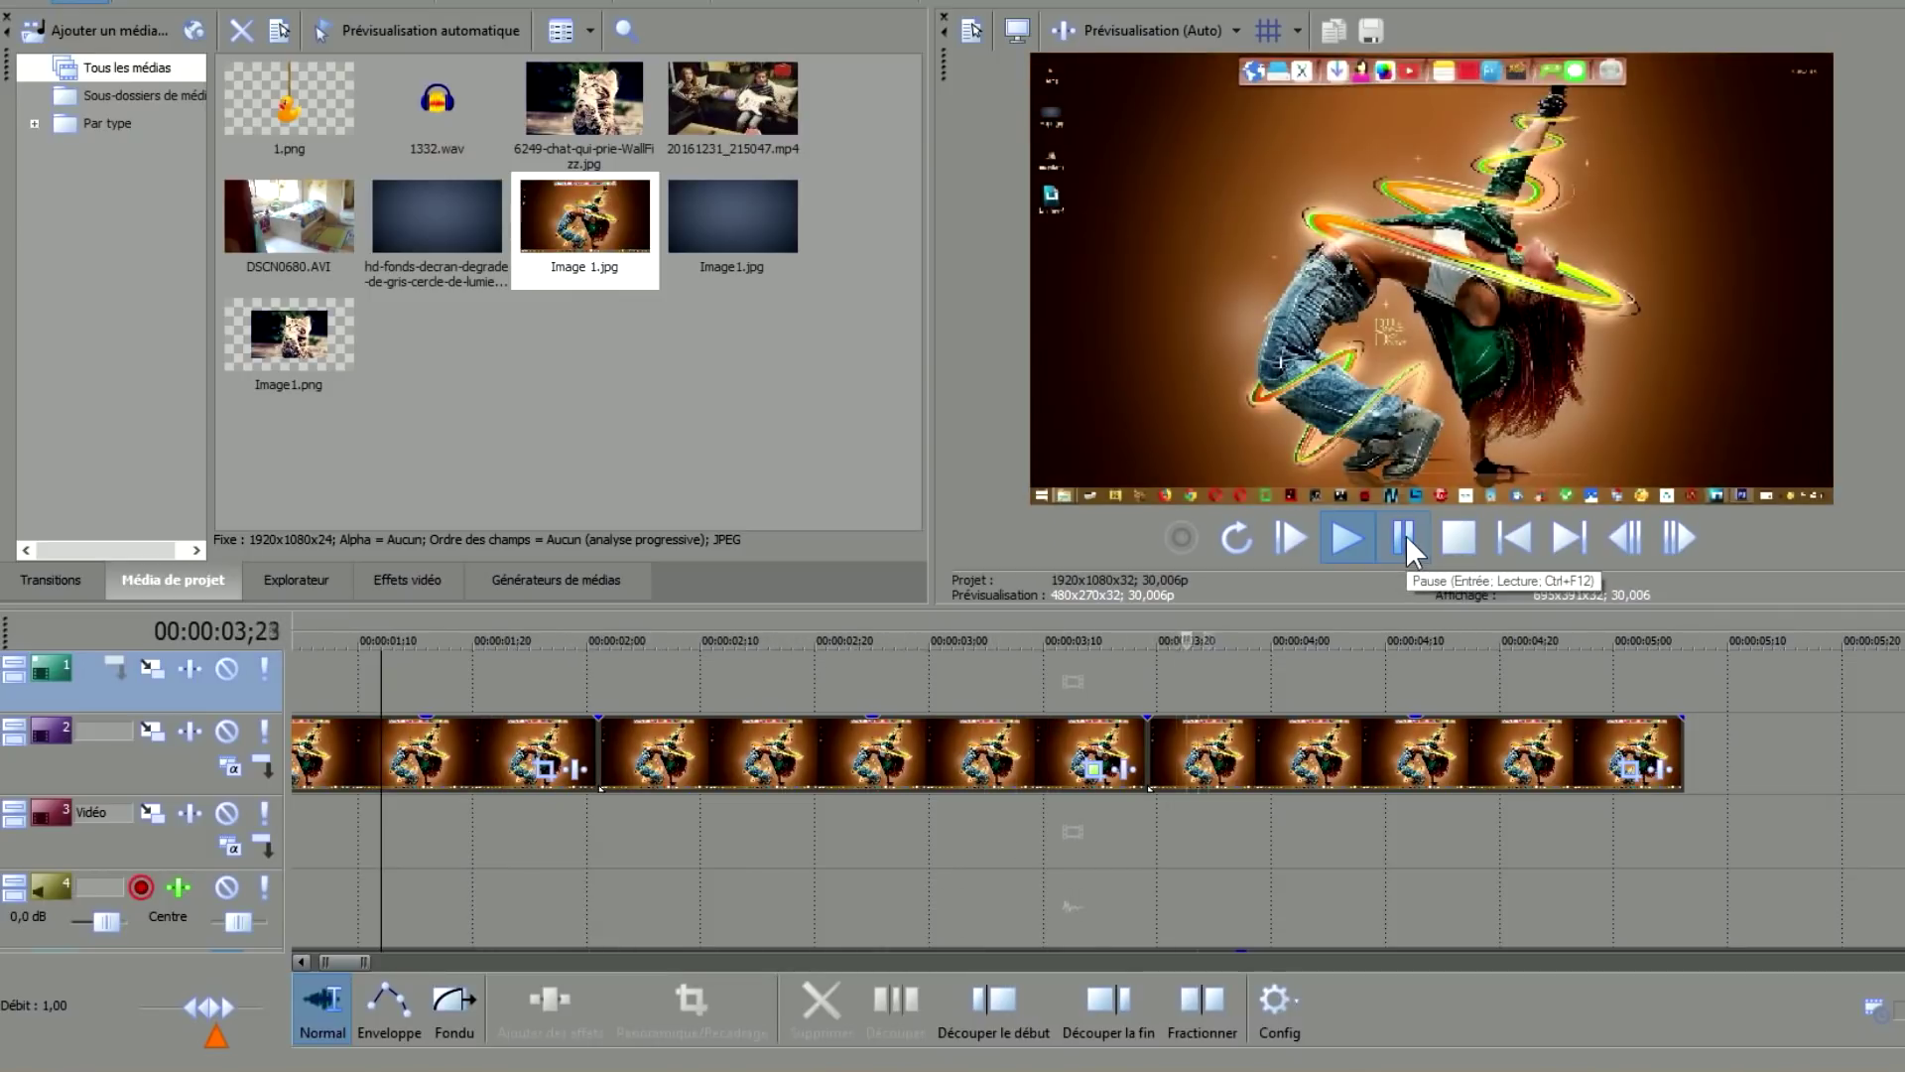
{"action": "left_click", "coordinate": [1405, 536]}
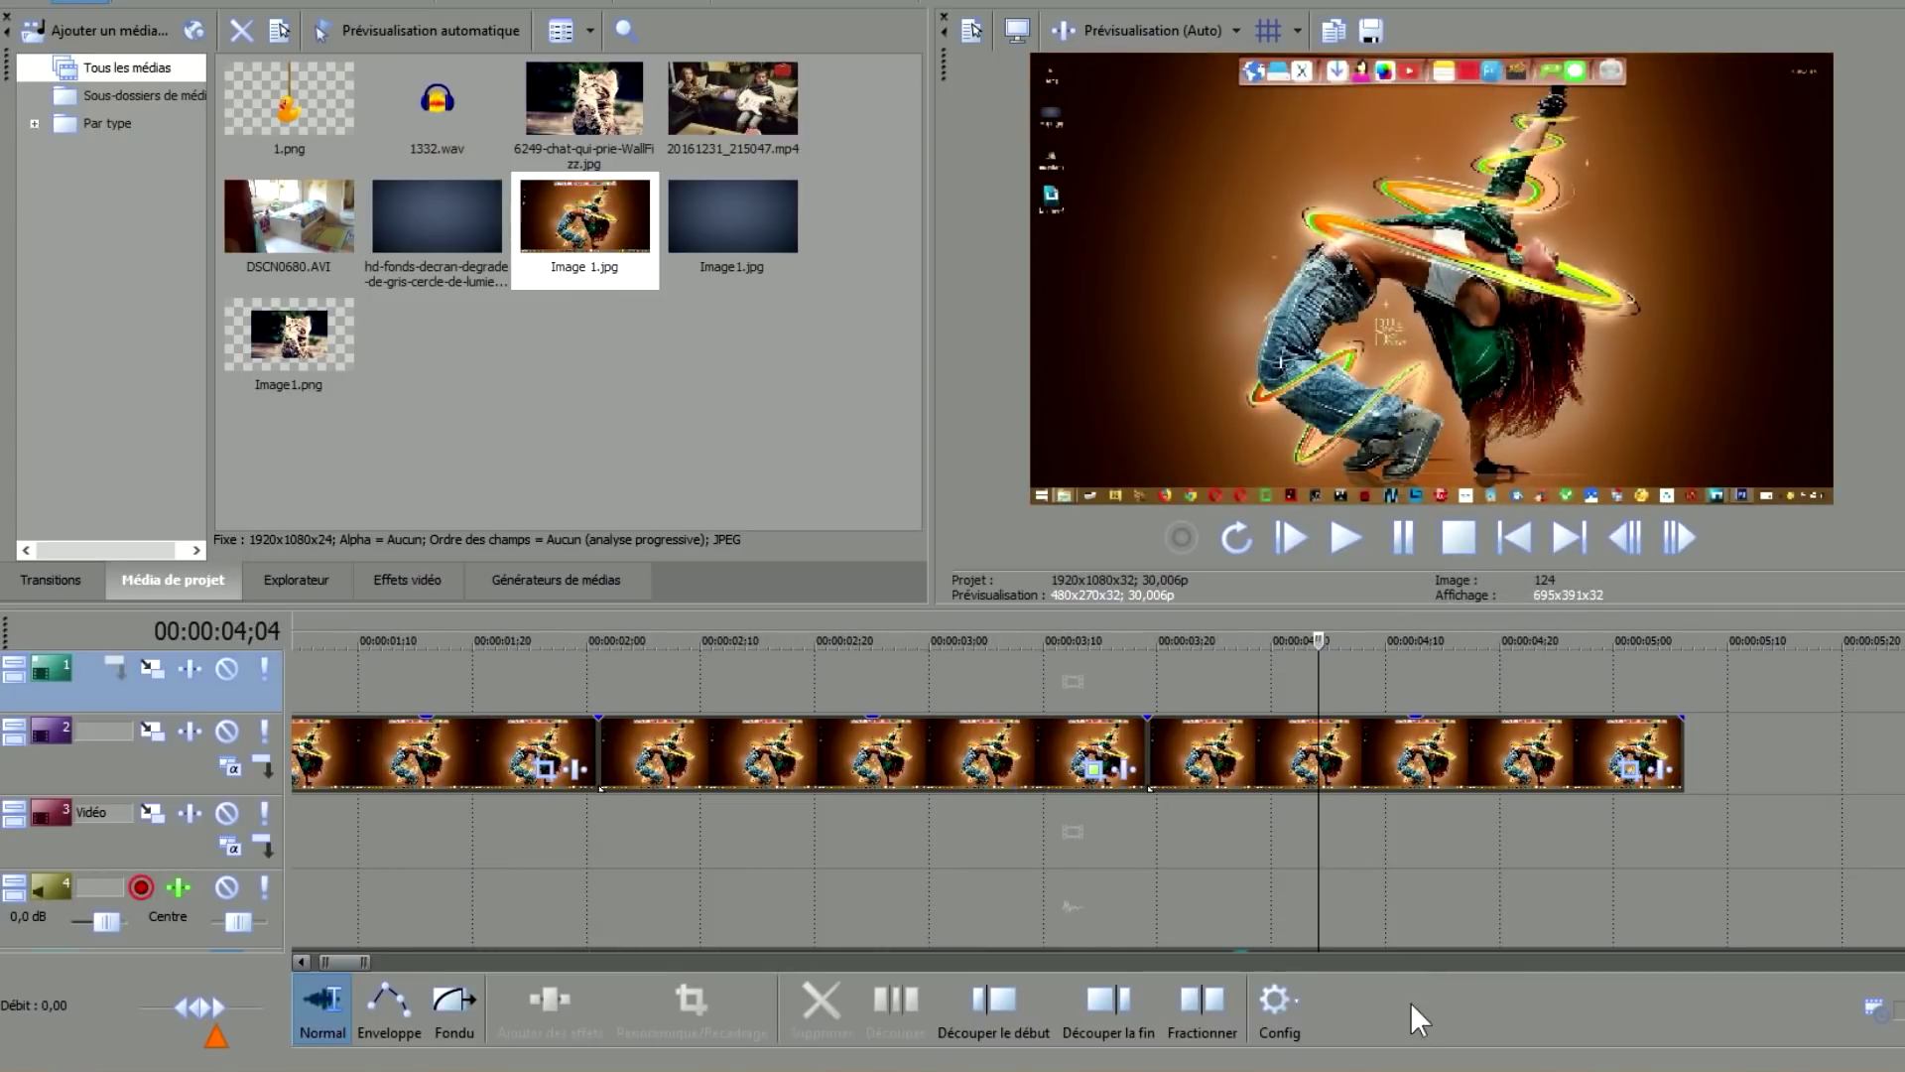
Copy the attributes of the middle Image 1.jpg piece and paste them onto the third piece.
{"action": "left_click", "coordinate": [840, 770]}
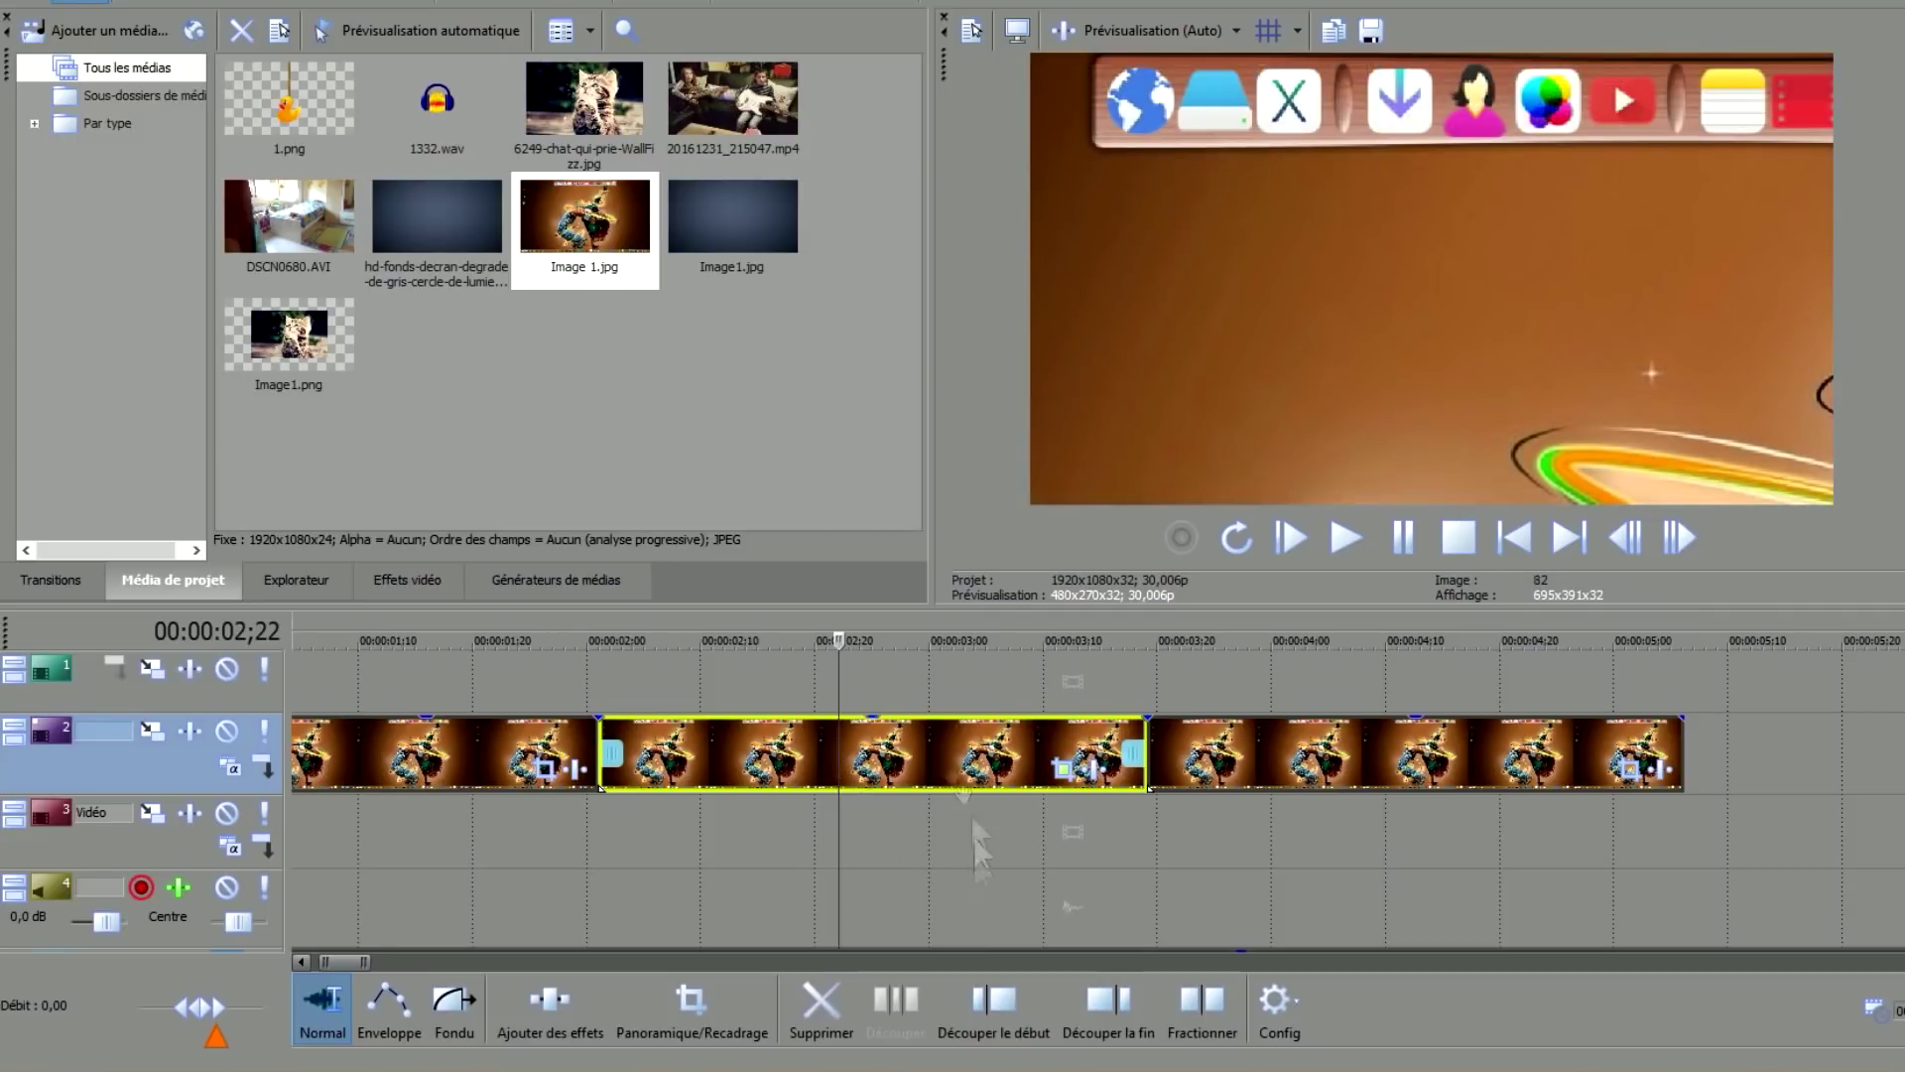
{"action": "right_click", "coordinate": [937, 752]}
{"action": "left_click", "coordinate": [1073, 568]}
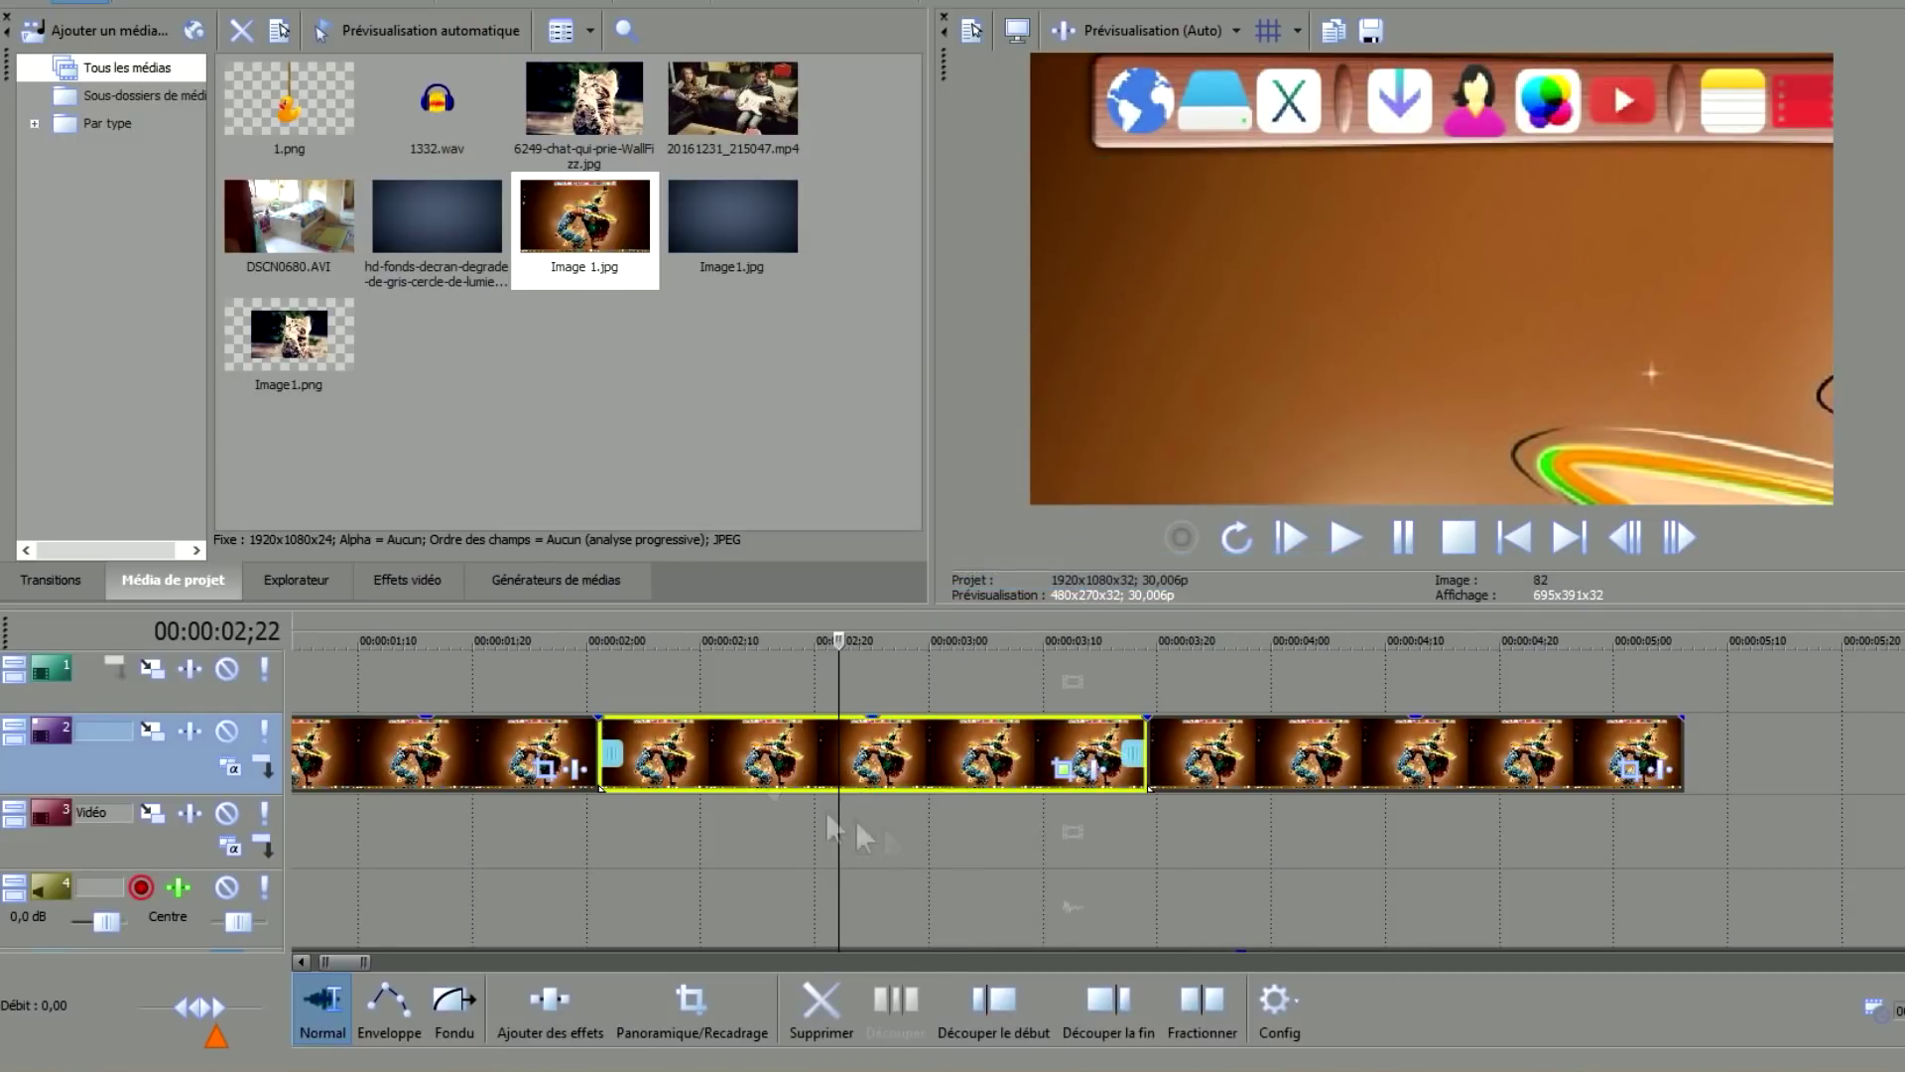
{"action": "left_click", "coordinate": [1380, 761]}
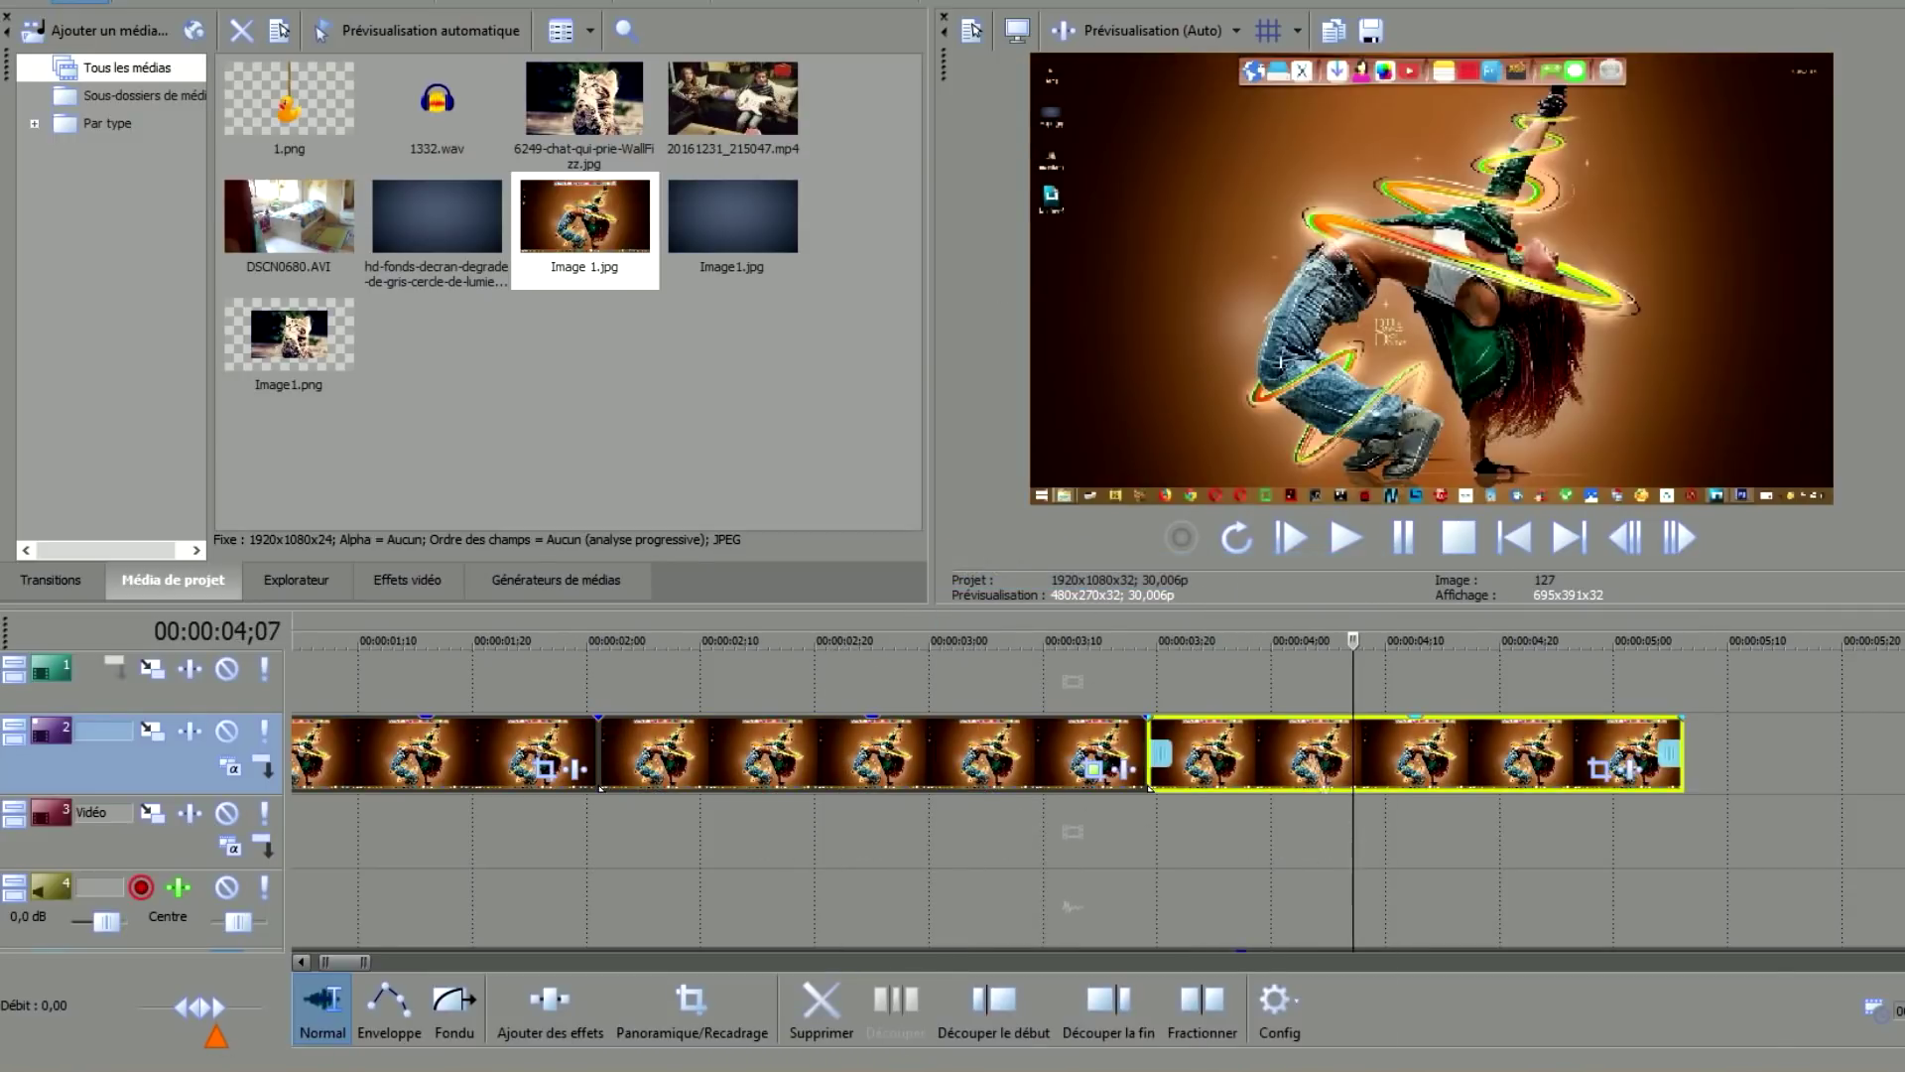
{"action": "right_click", "coordinate": [1308, 760]}
{"action": "left_click", "coordinate": [1450, 605]}
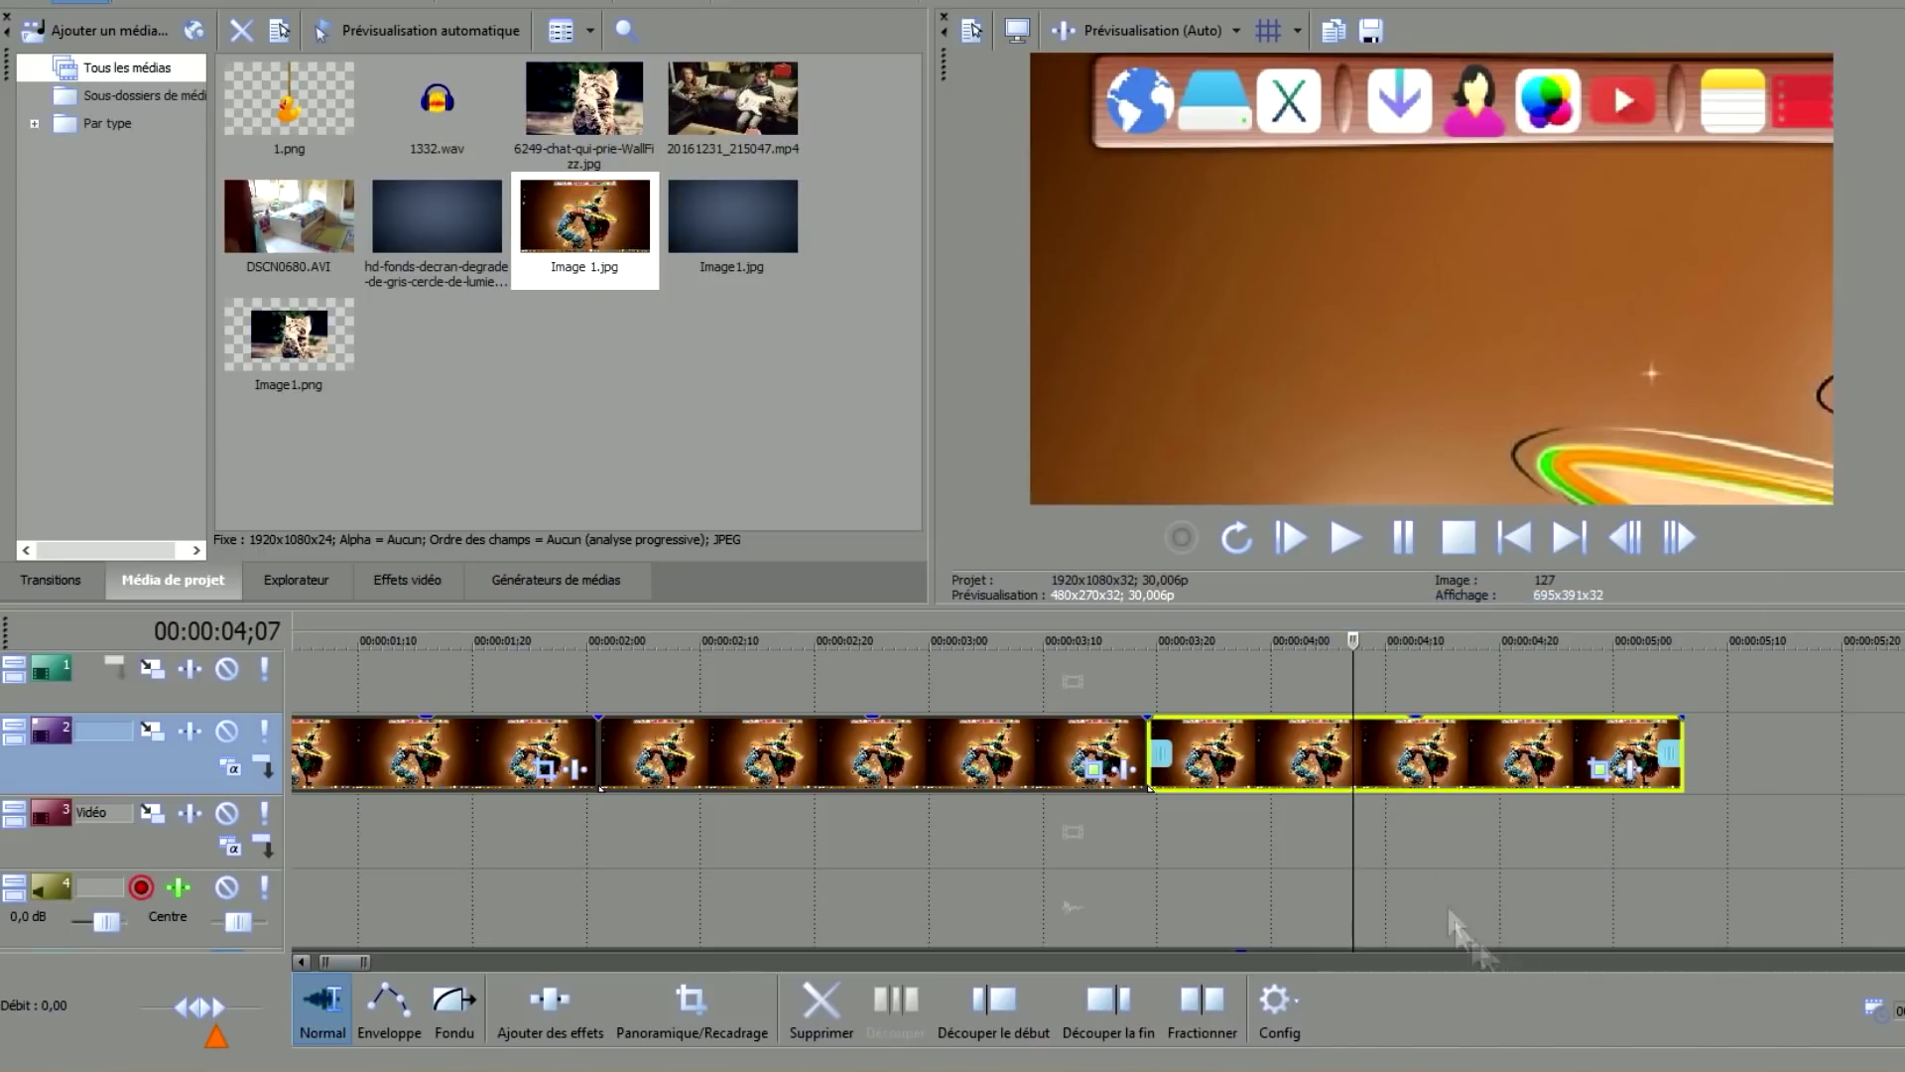
Swap the third piece's Pan/Crop keyframes, putting the zoomed frame at the start and the full image at 00:00:00;15, and play it back.
{"action": "left_click", "coordinate": [1600, 772]}
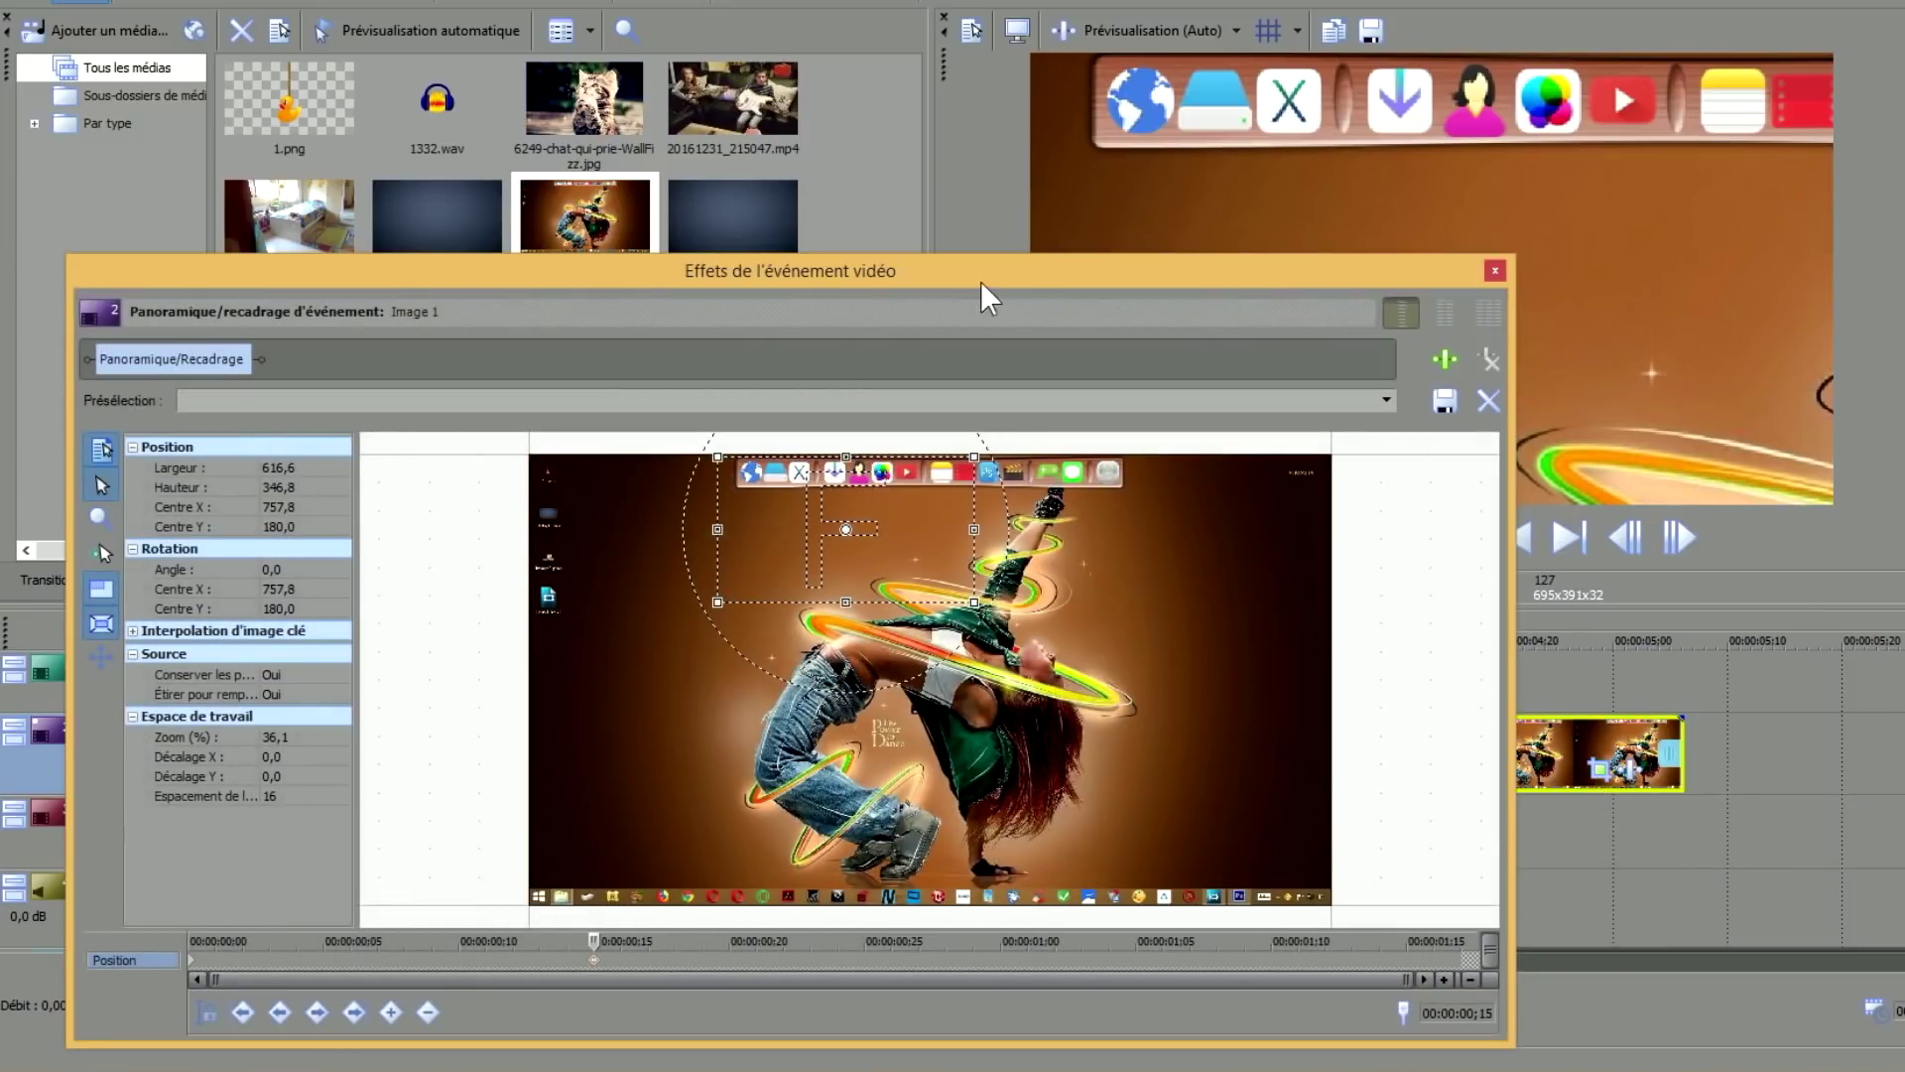
{"action": "left_click_drag", "start_coordinate": [980, 282], "coordinate": [973, 223]}
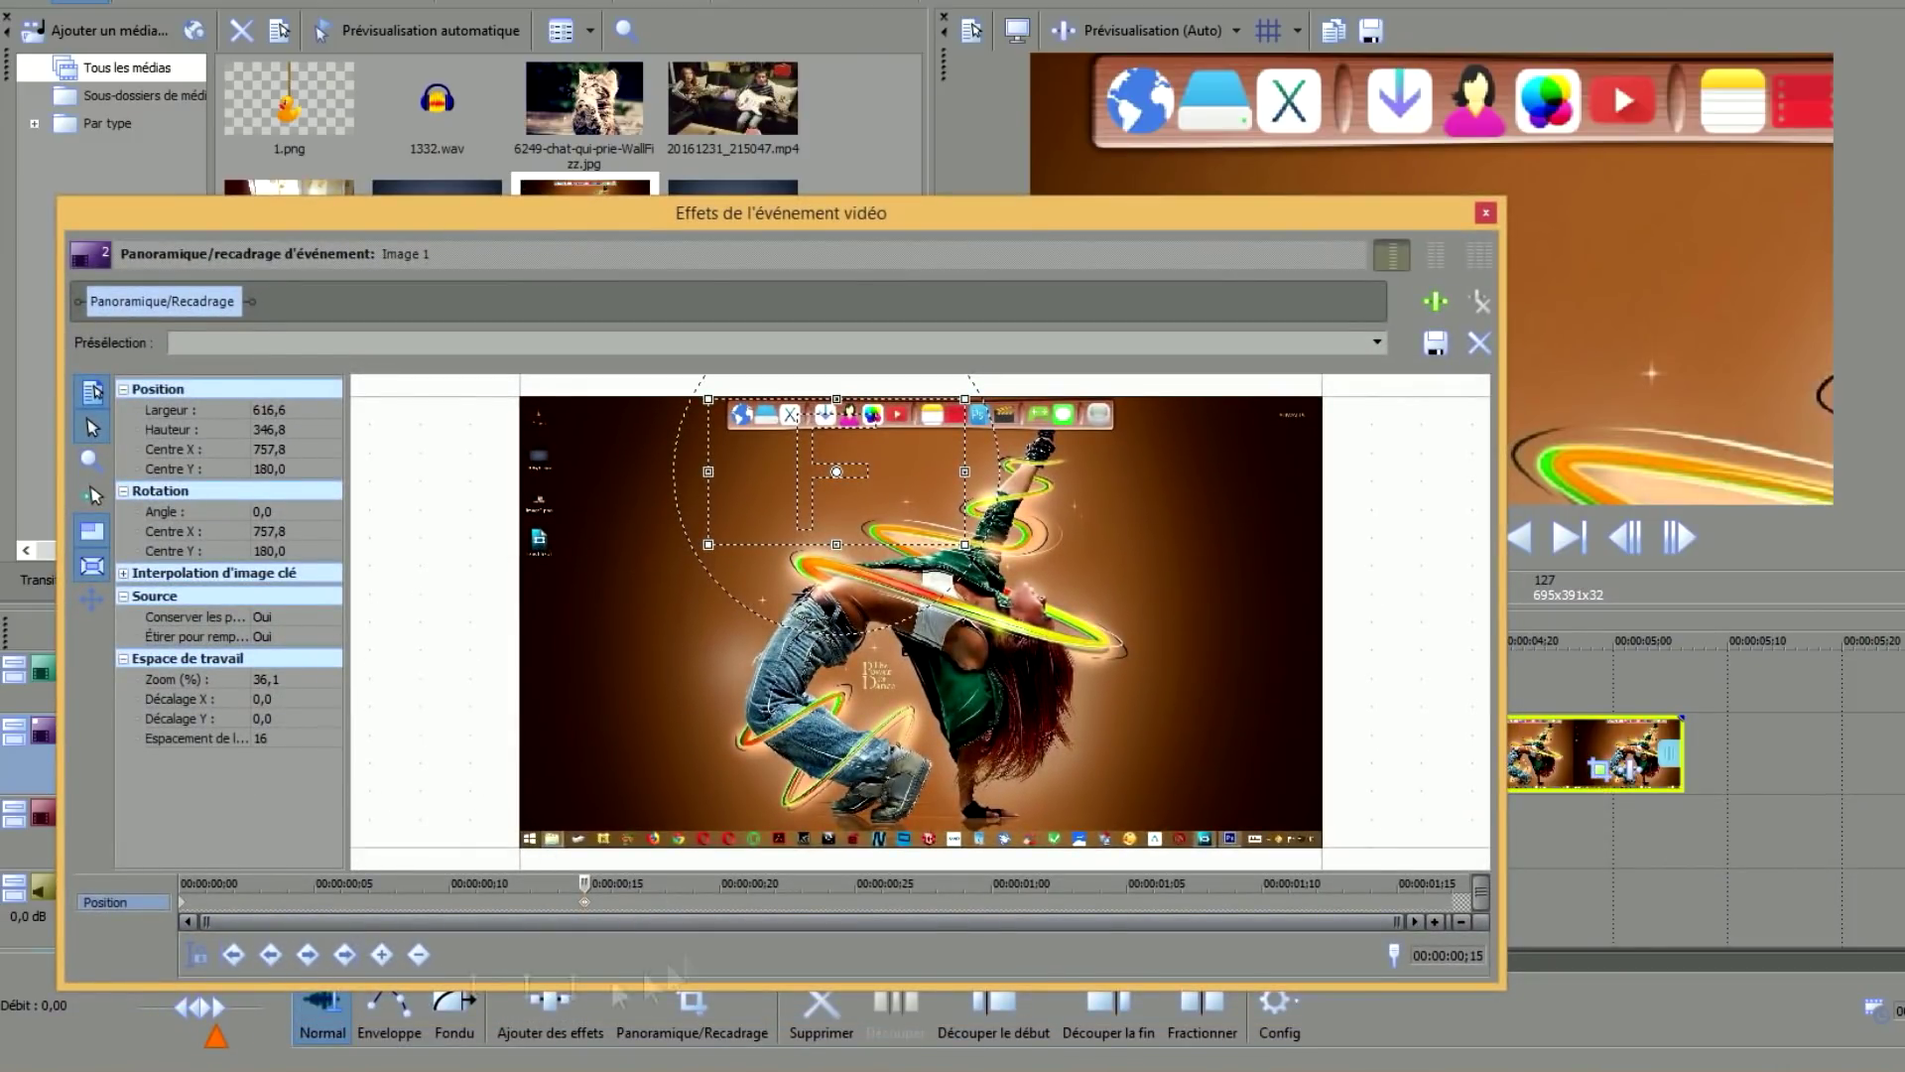
{"action": "mouse_move", "coordinate": [583, 911]}
{"action": "left_mouse_down"}
{"action": "mouse_move", "coordinate": [260, 913]}
{"action": "mouse_move", "coordinate": [580, 918]}
{"action": "left_mouse_up"}
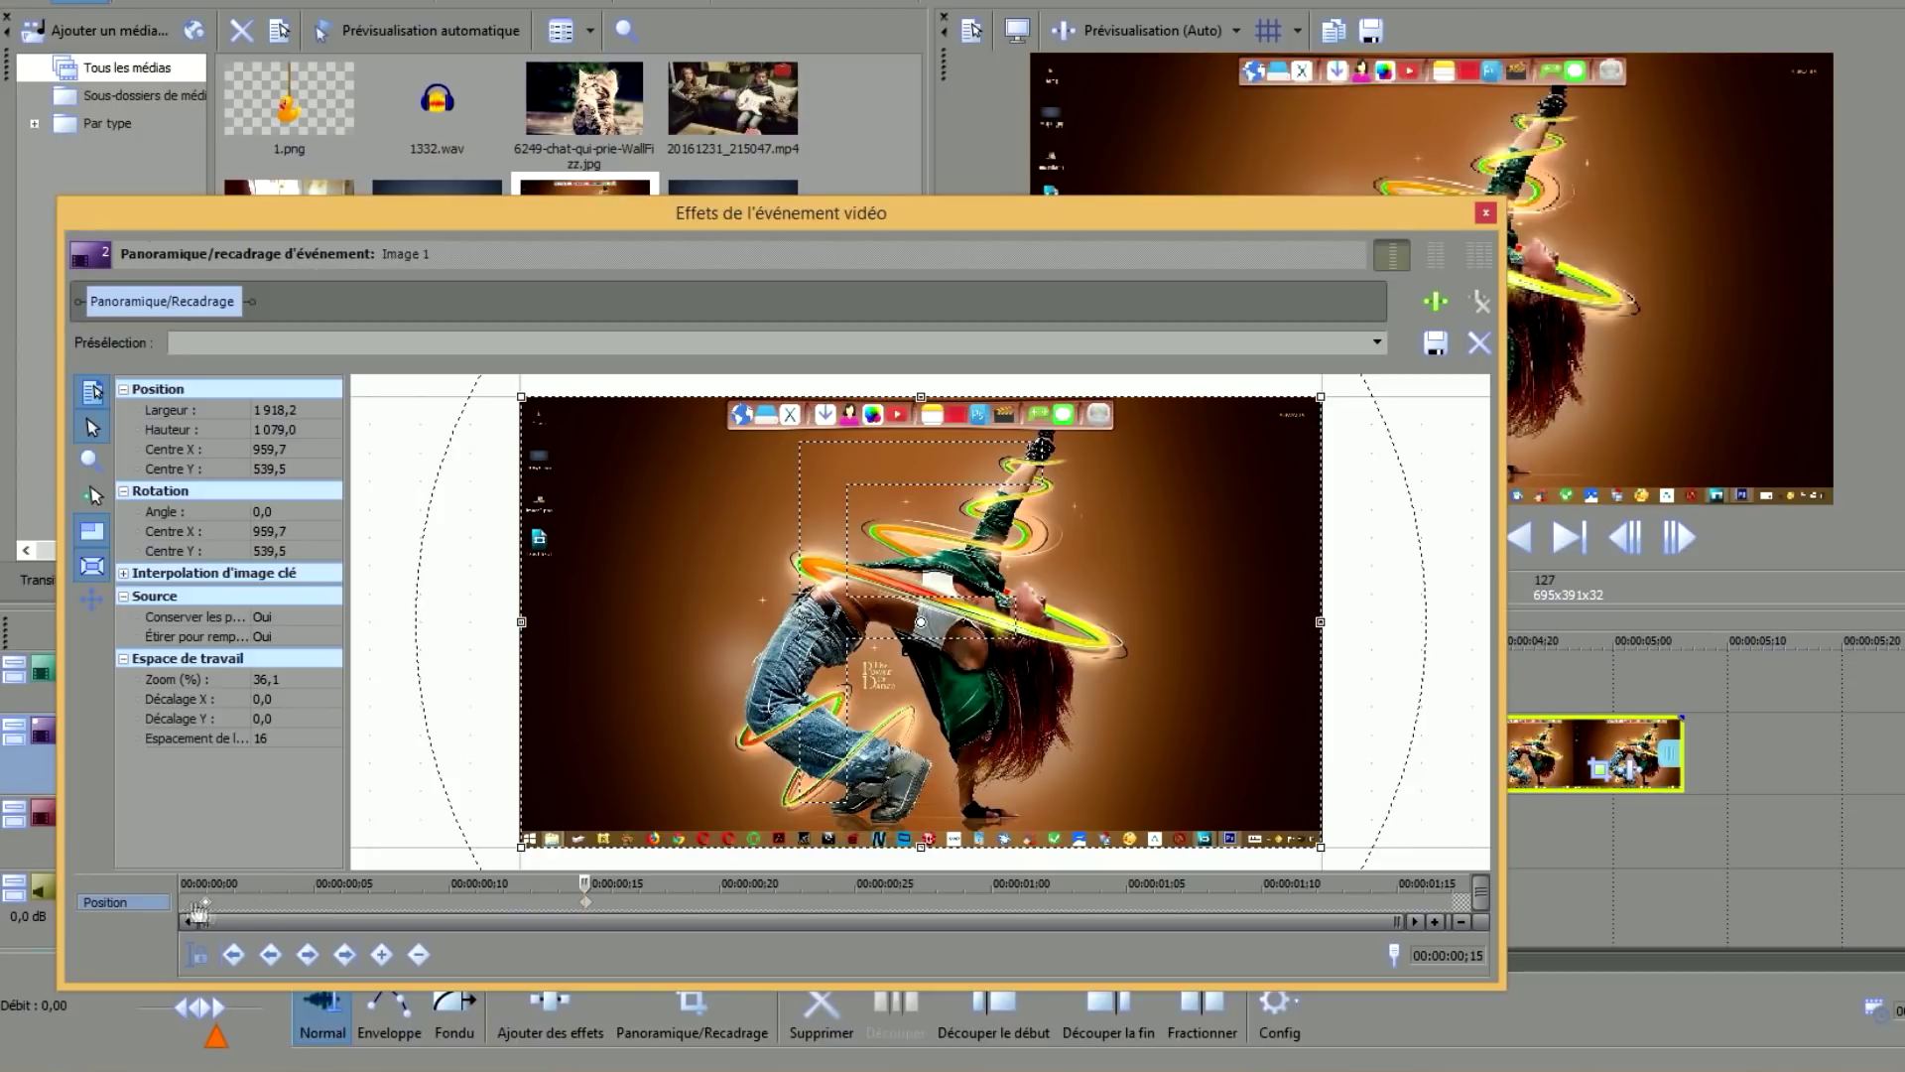
{"action": "left_click", "coordinate": [1486, 213]}
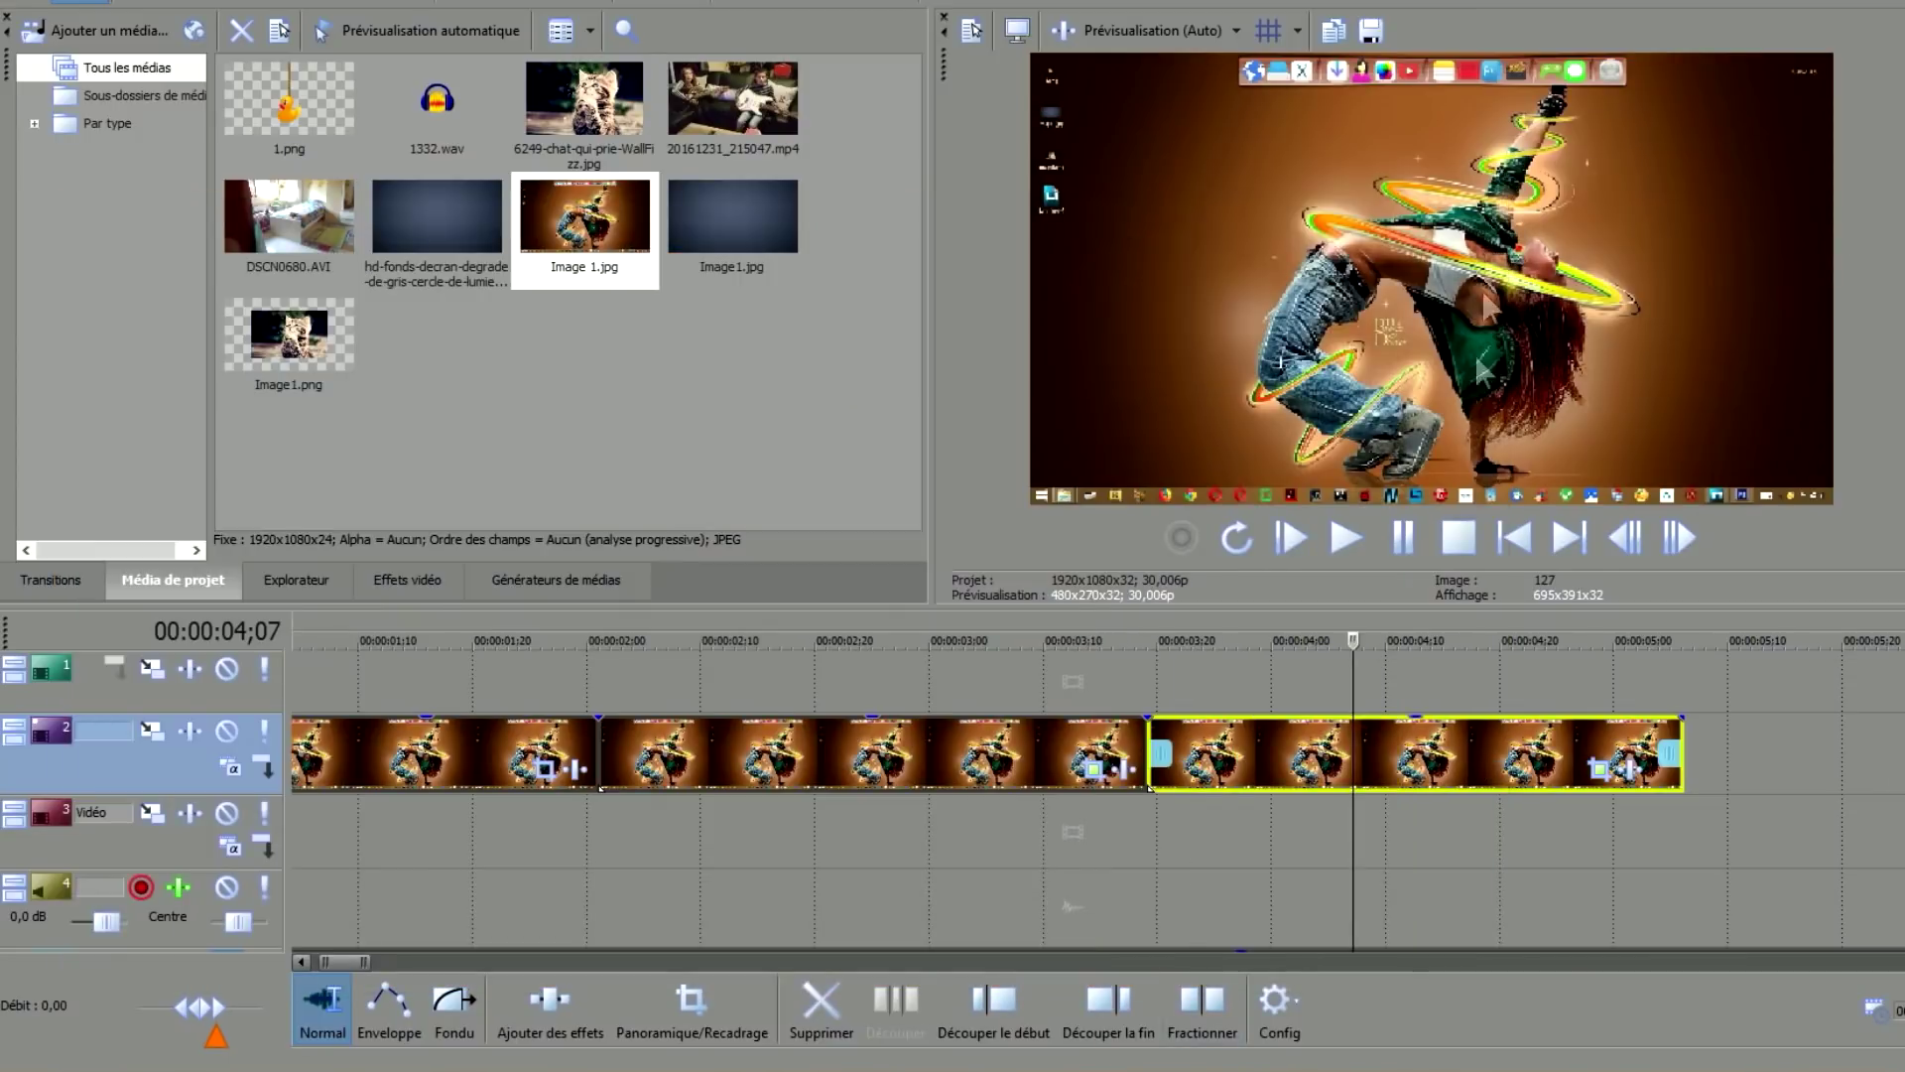
{"action": "left_click", "coordinate": [411, 686]}
{"action": "left_click", "coordinate": [1347, 537]}
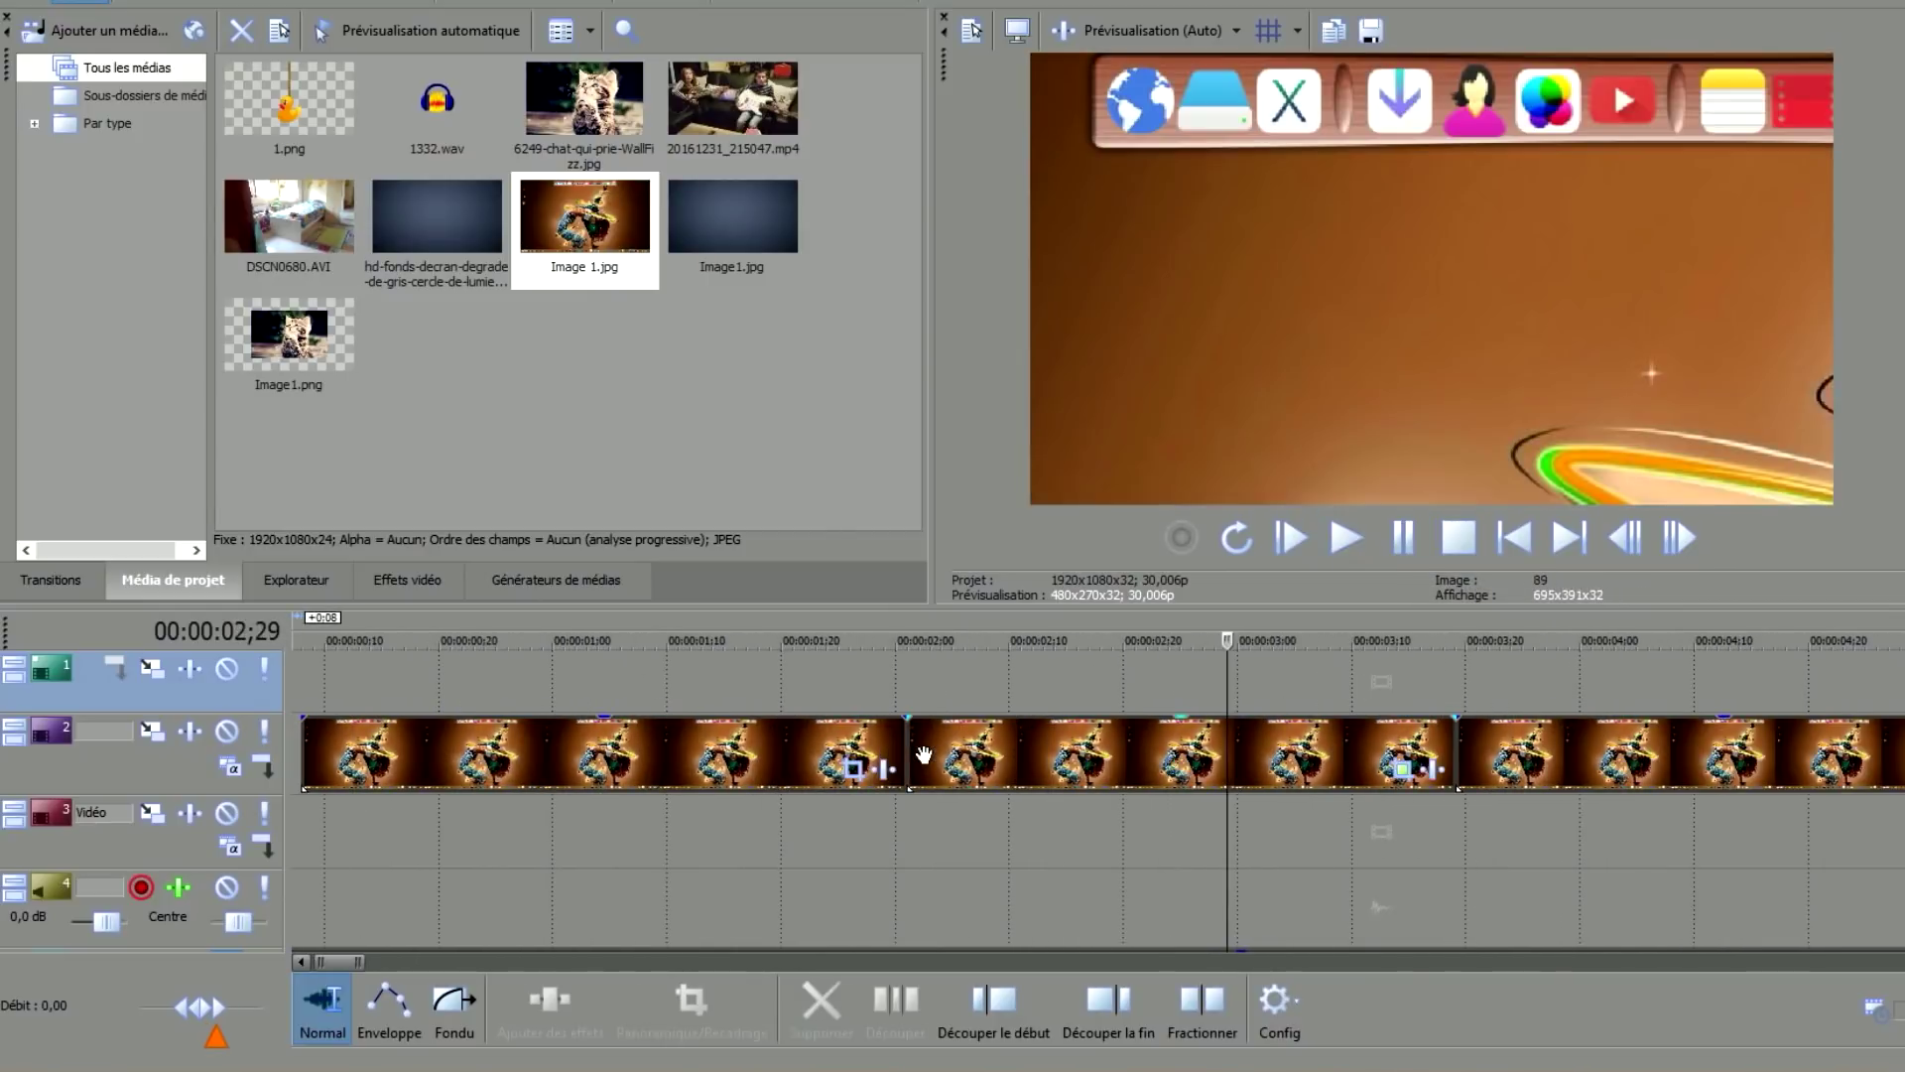
Move the long Image 1.jpg remainder about 1 second 10 frames earlier against the end of the third piece.
{"action": "scroll", "coordinate": [923, 754], "scroll_direction": "down", "scroll_amount": 3}
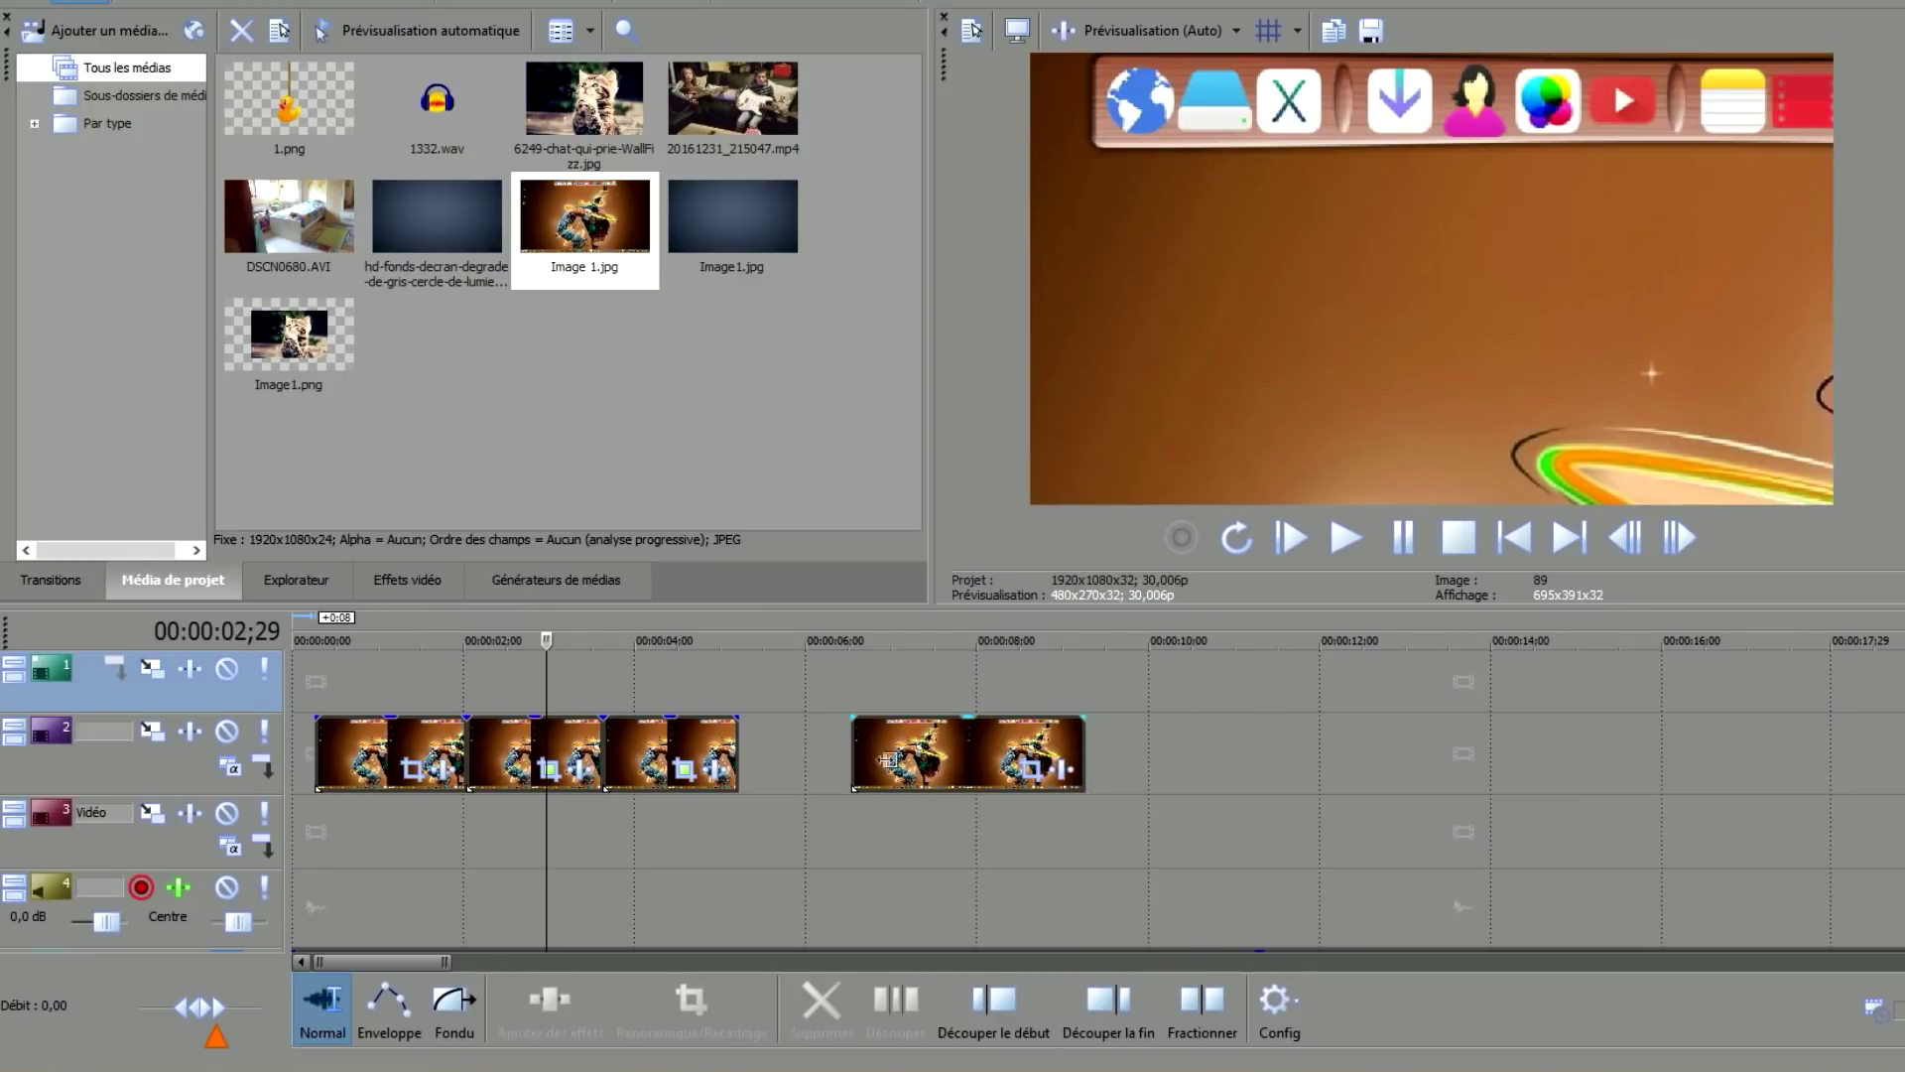
{"action": "left_click", "coordinate": [915, 754]}
{"action": "left_click_drag", "start_coordinate": [915, 754], "coordinate": [803, 755]}
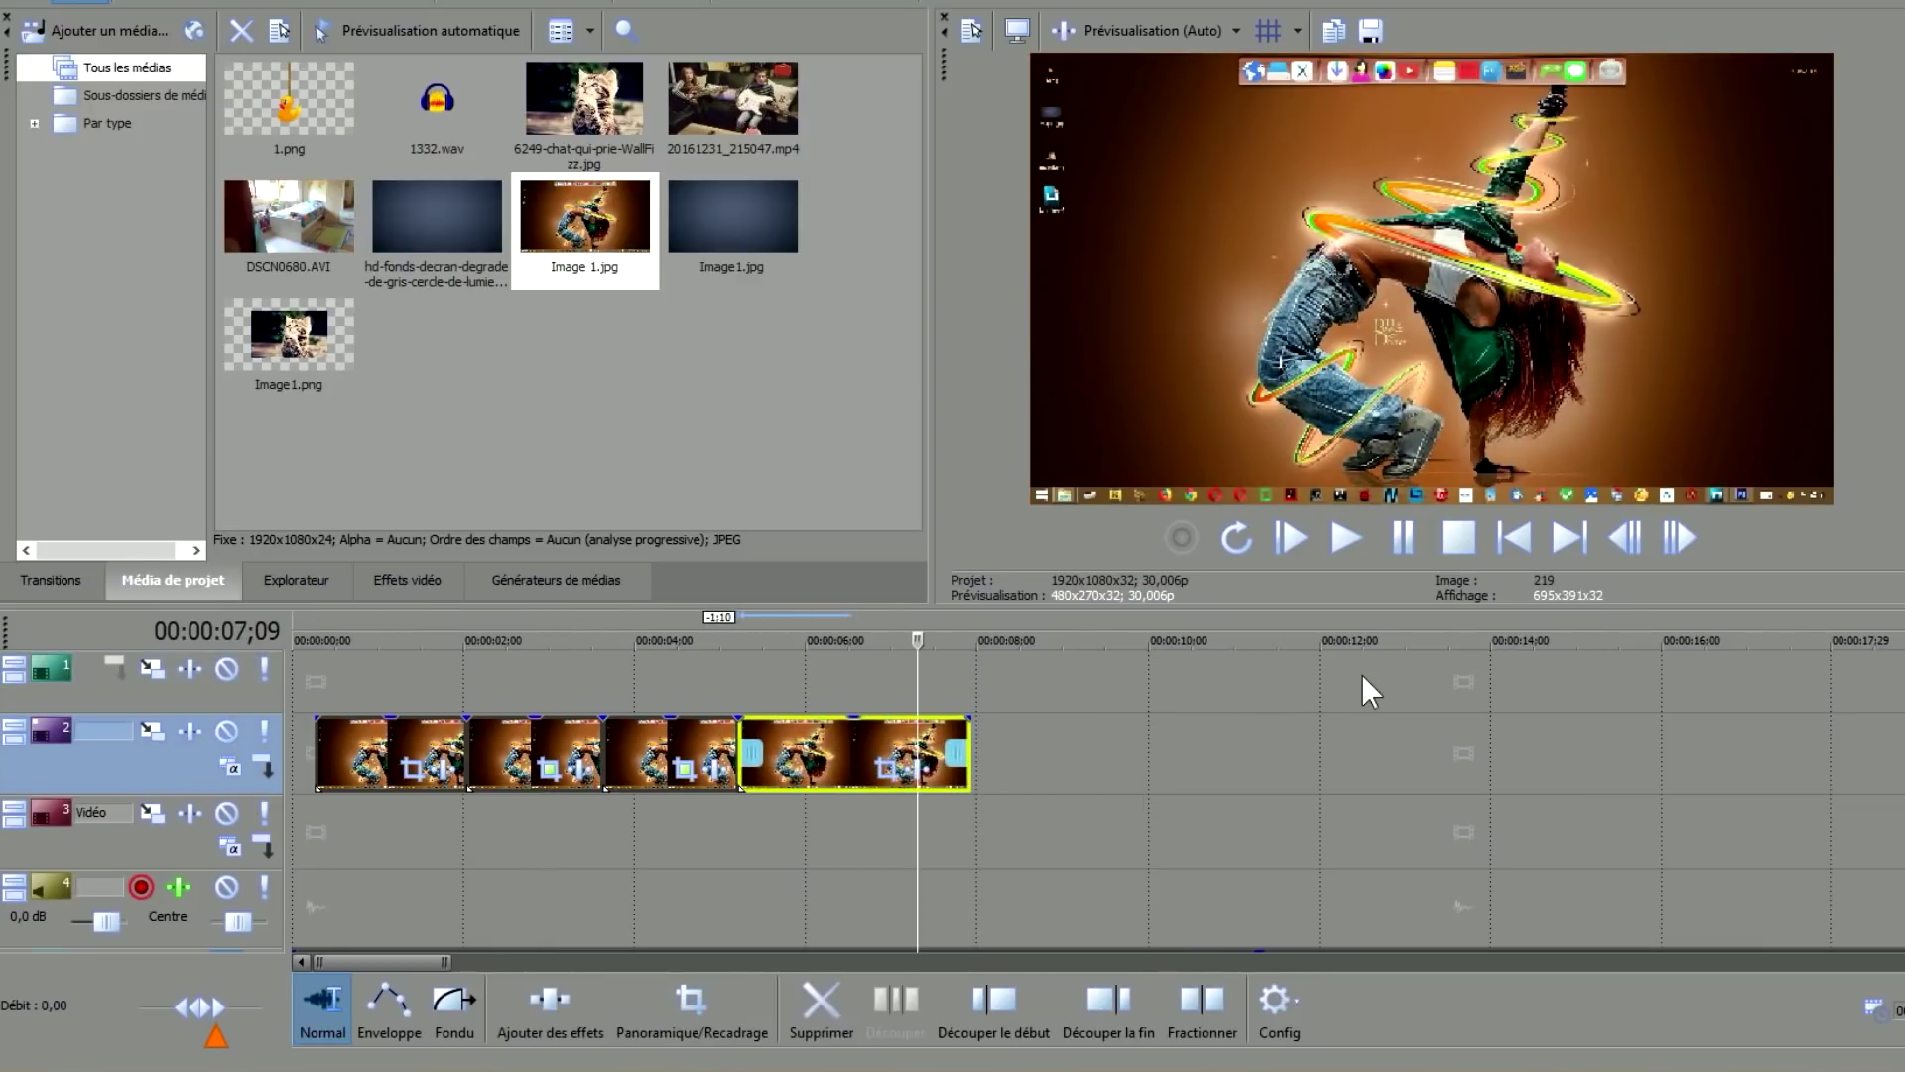